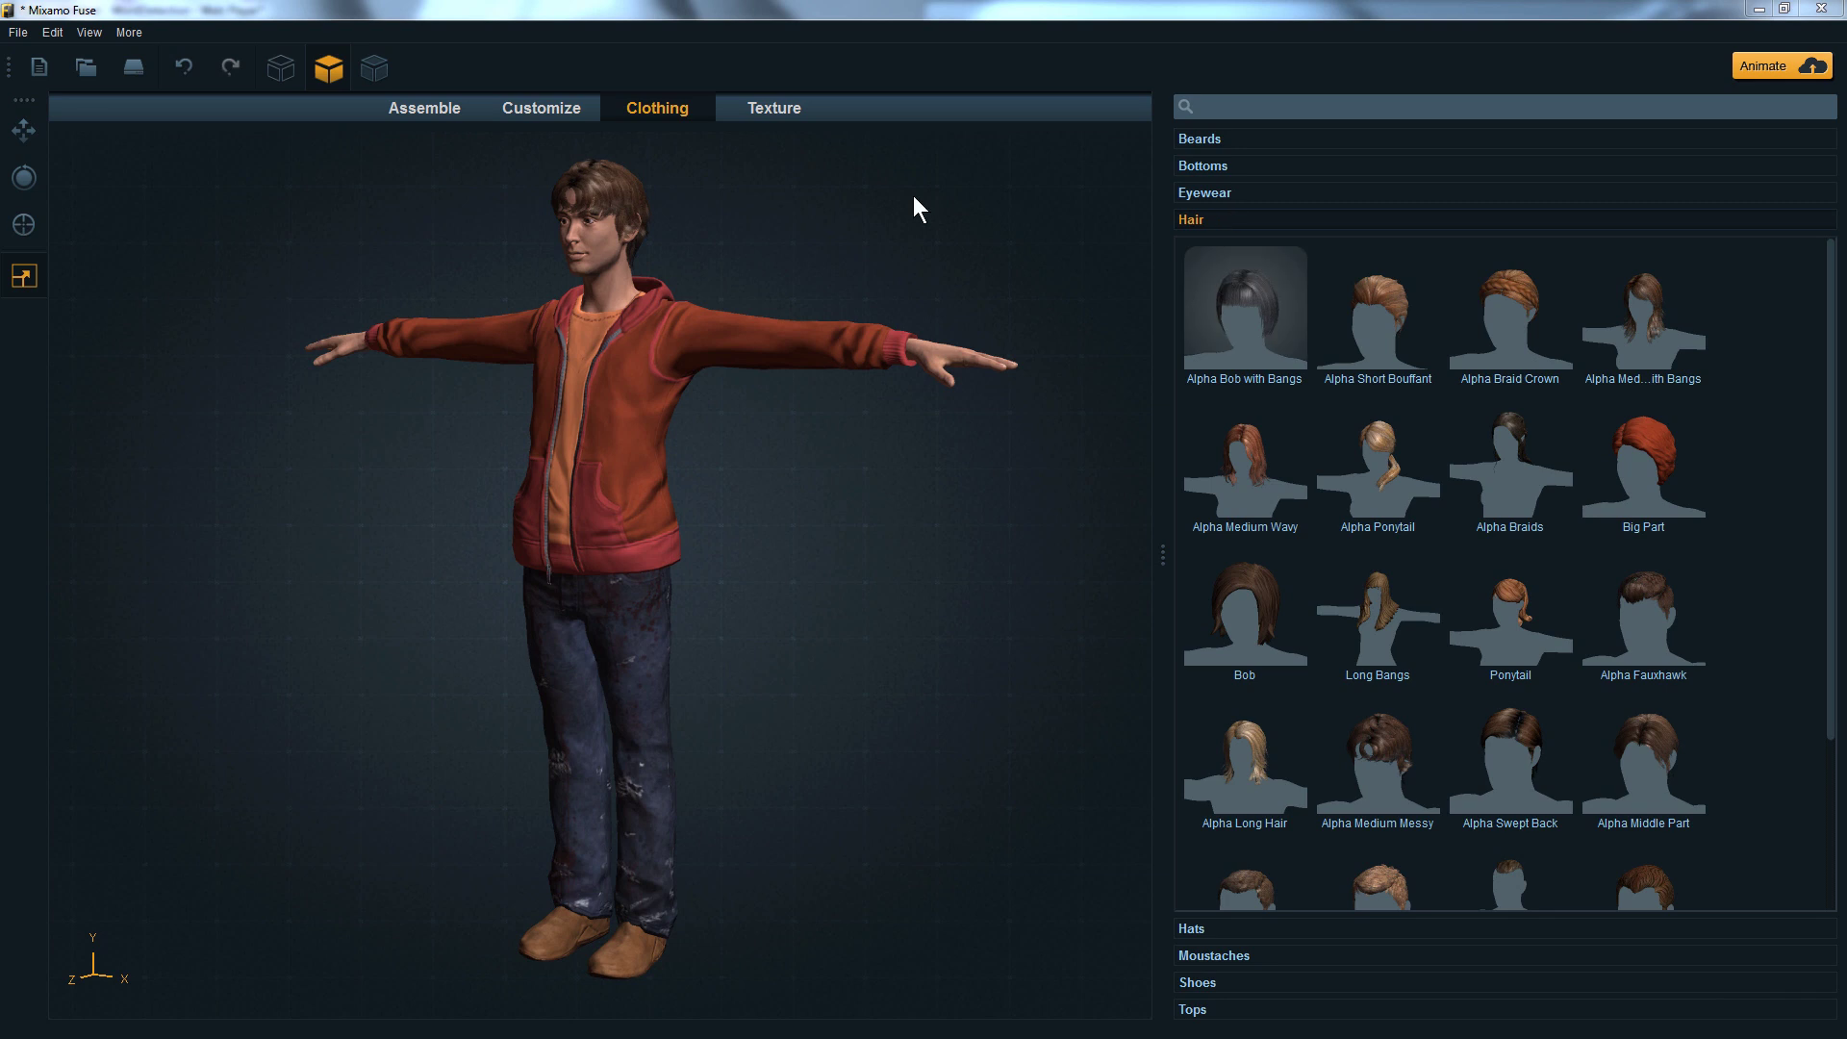
Set the Legs Wide slider to 100 in Customize, then return to the Clothing view.
left_click(522, 108)
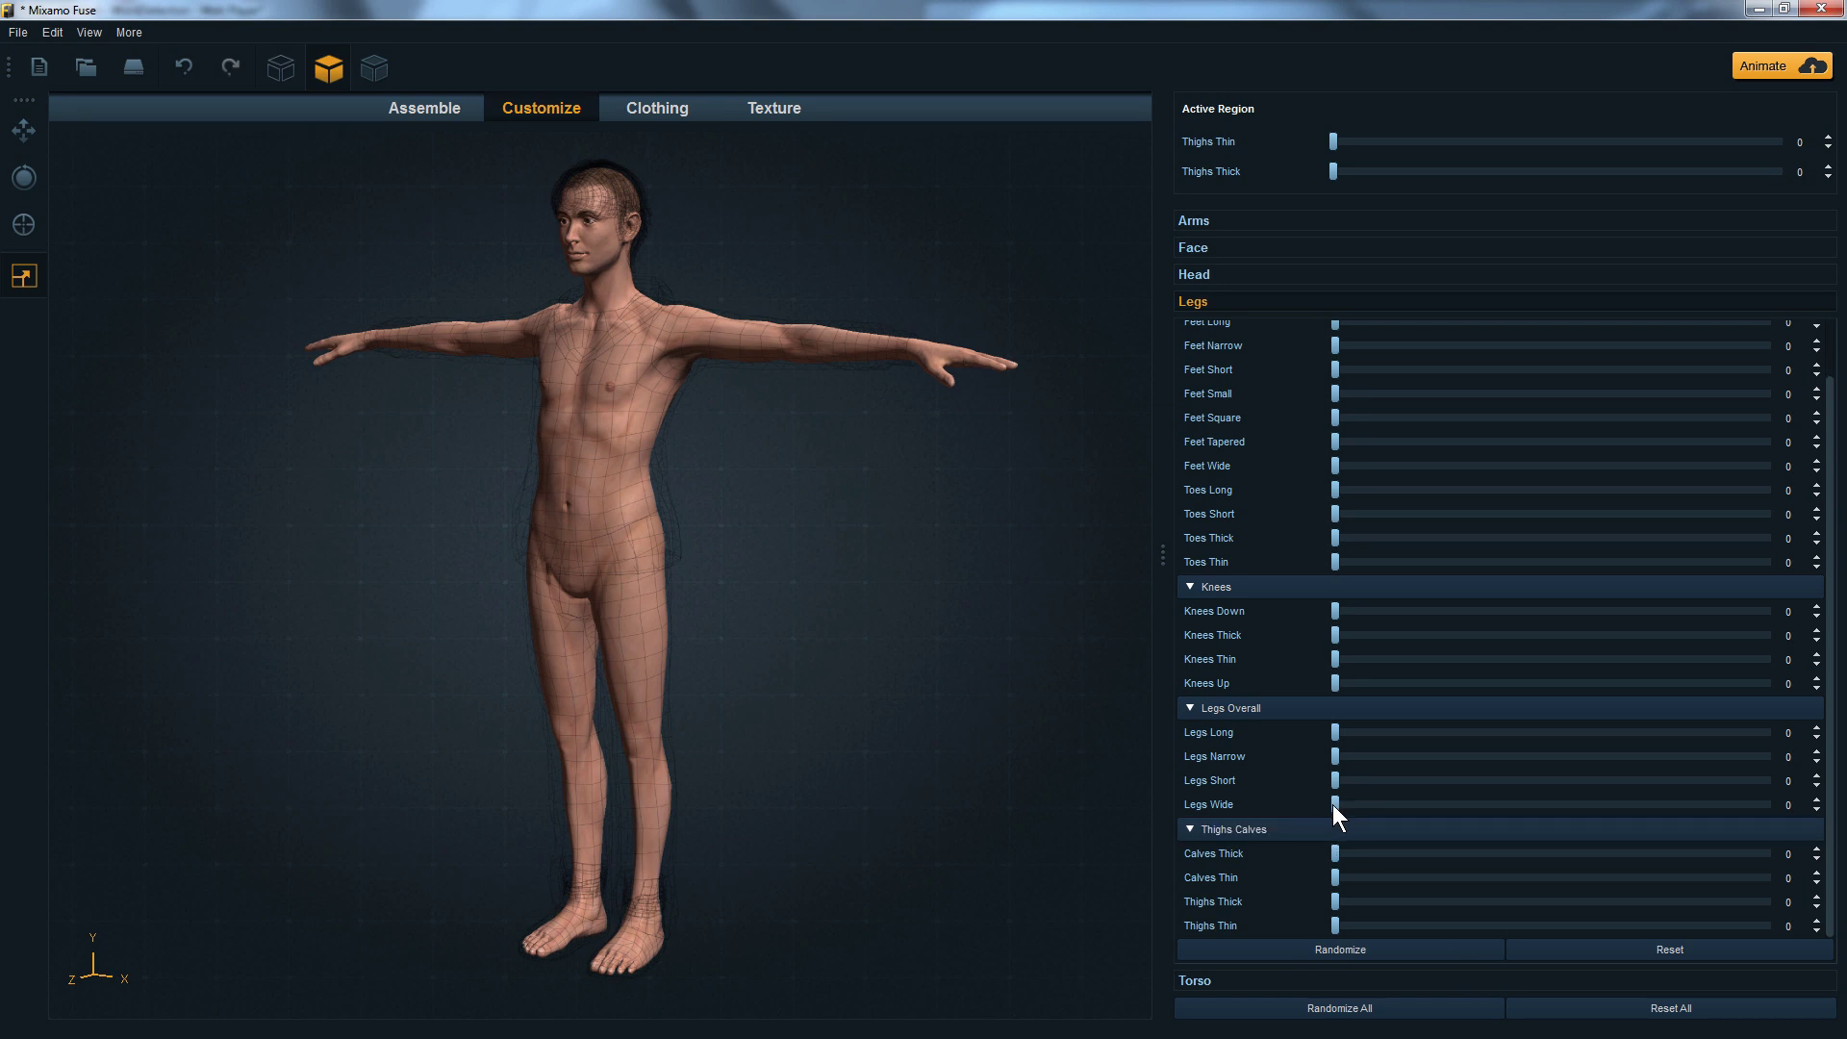
left_click_drag(1347, 804, 1823, 806)
left_click_drag(920, 726, 1007, 718)
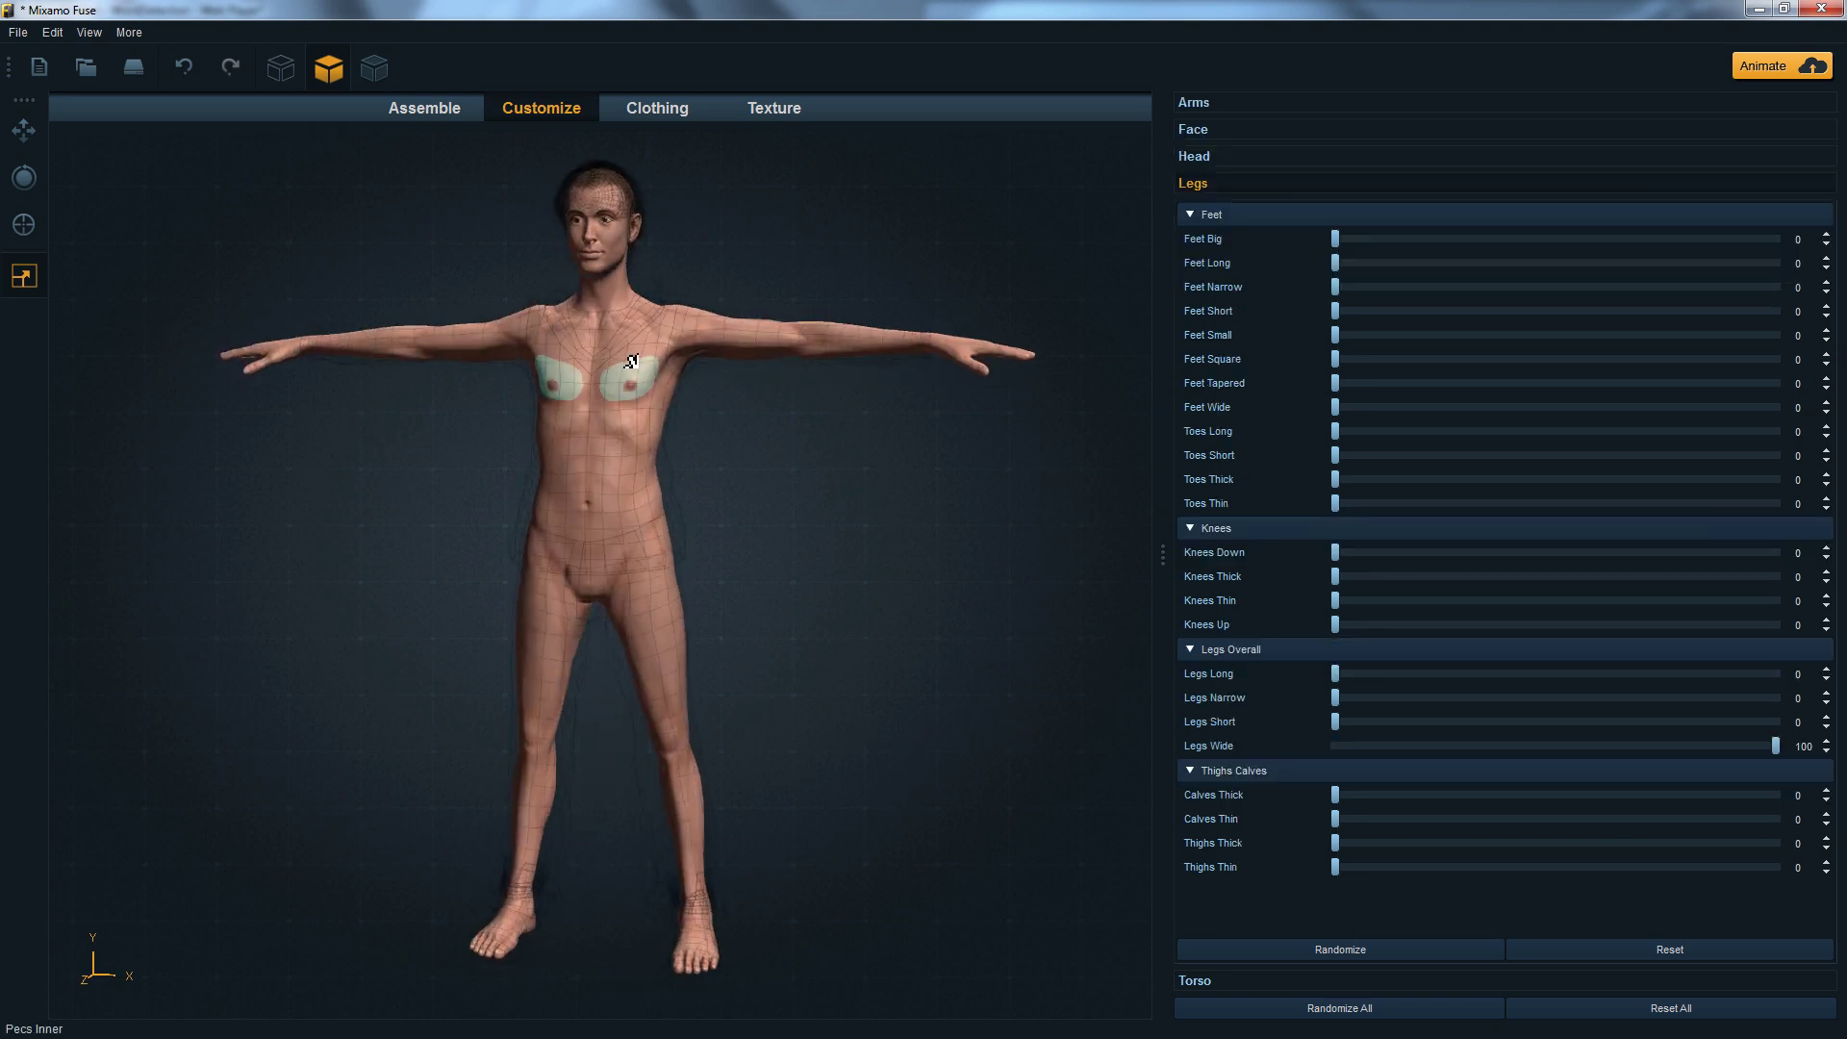
left_click(667, 114)
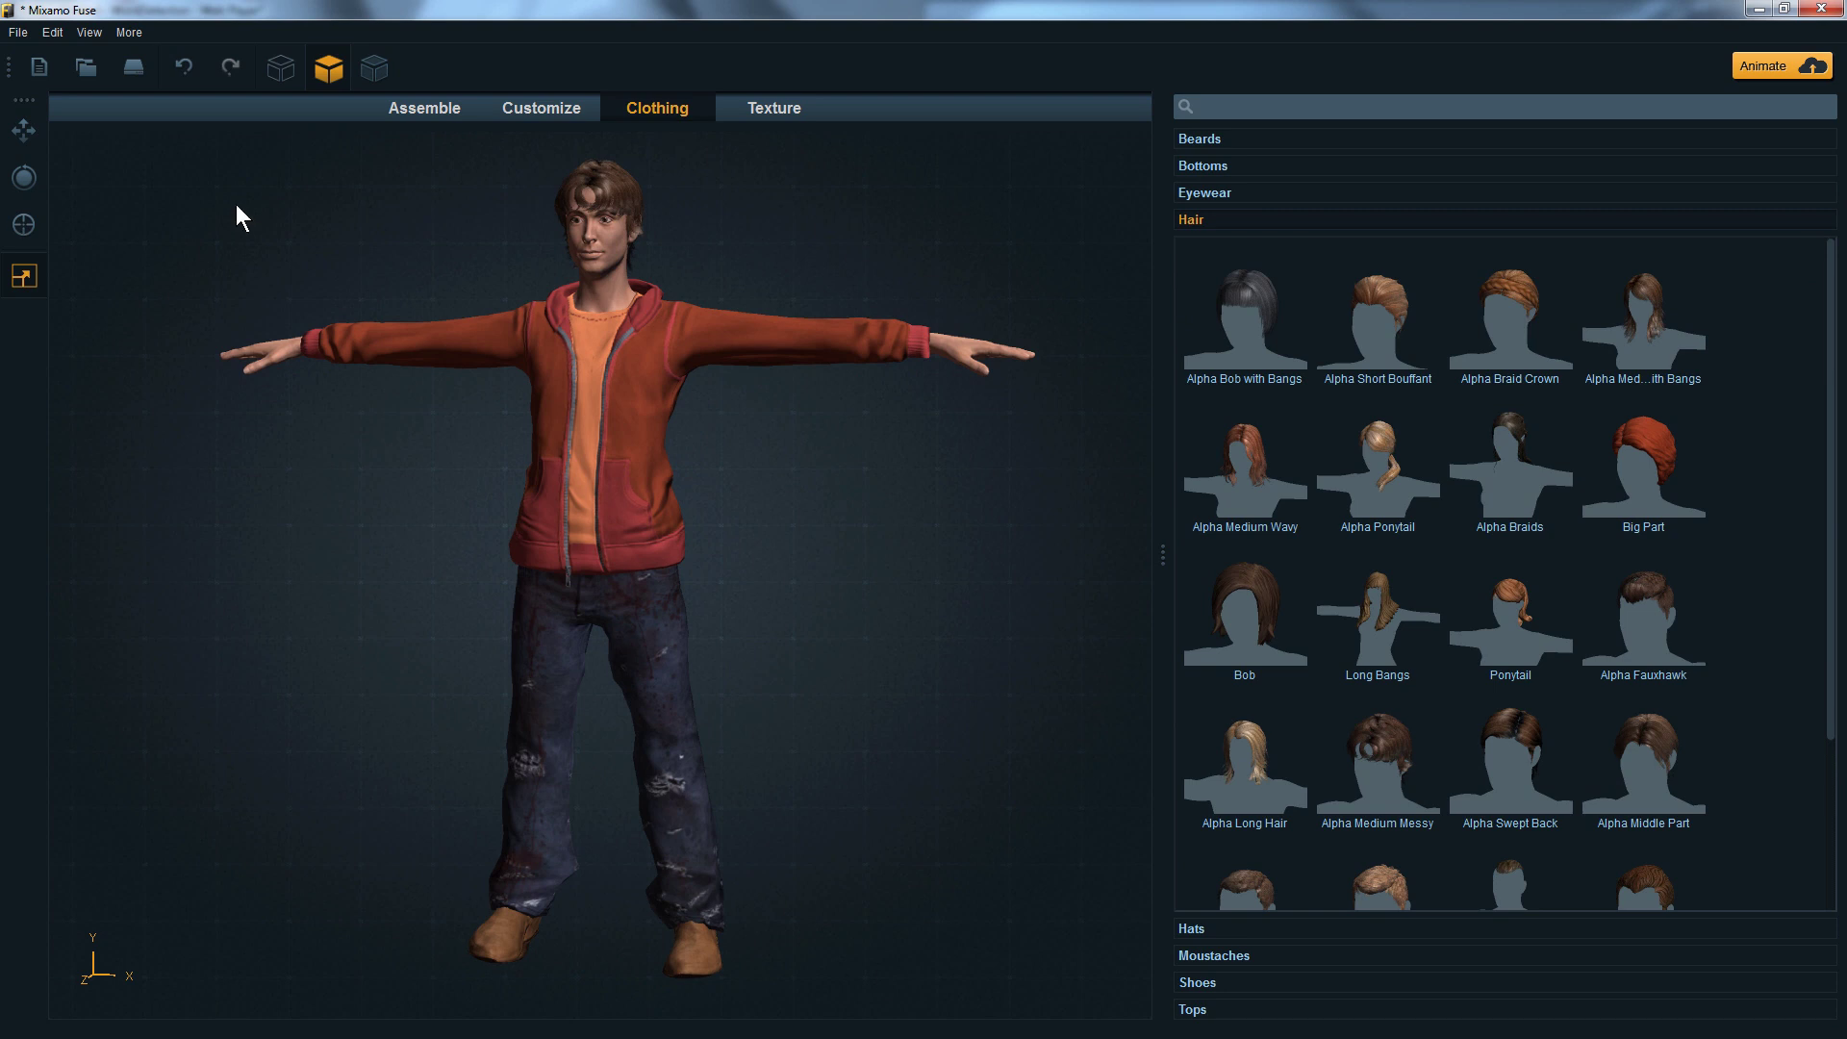
Export the model as OBJ with default options, saved as idle in a new WalkingDemo folder under Models.
left_click(21, 32)
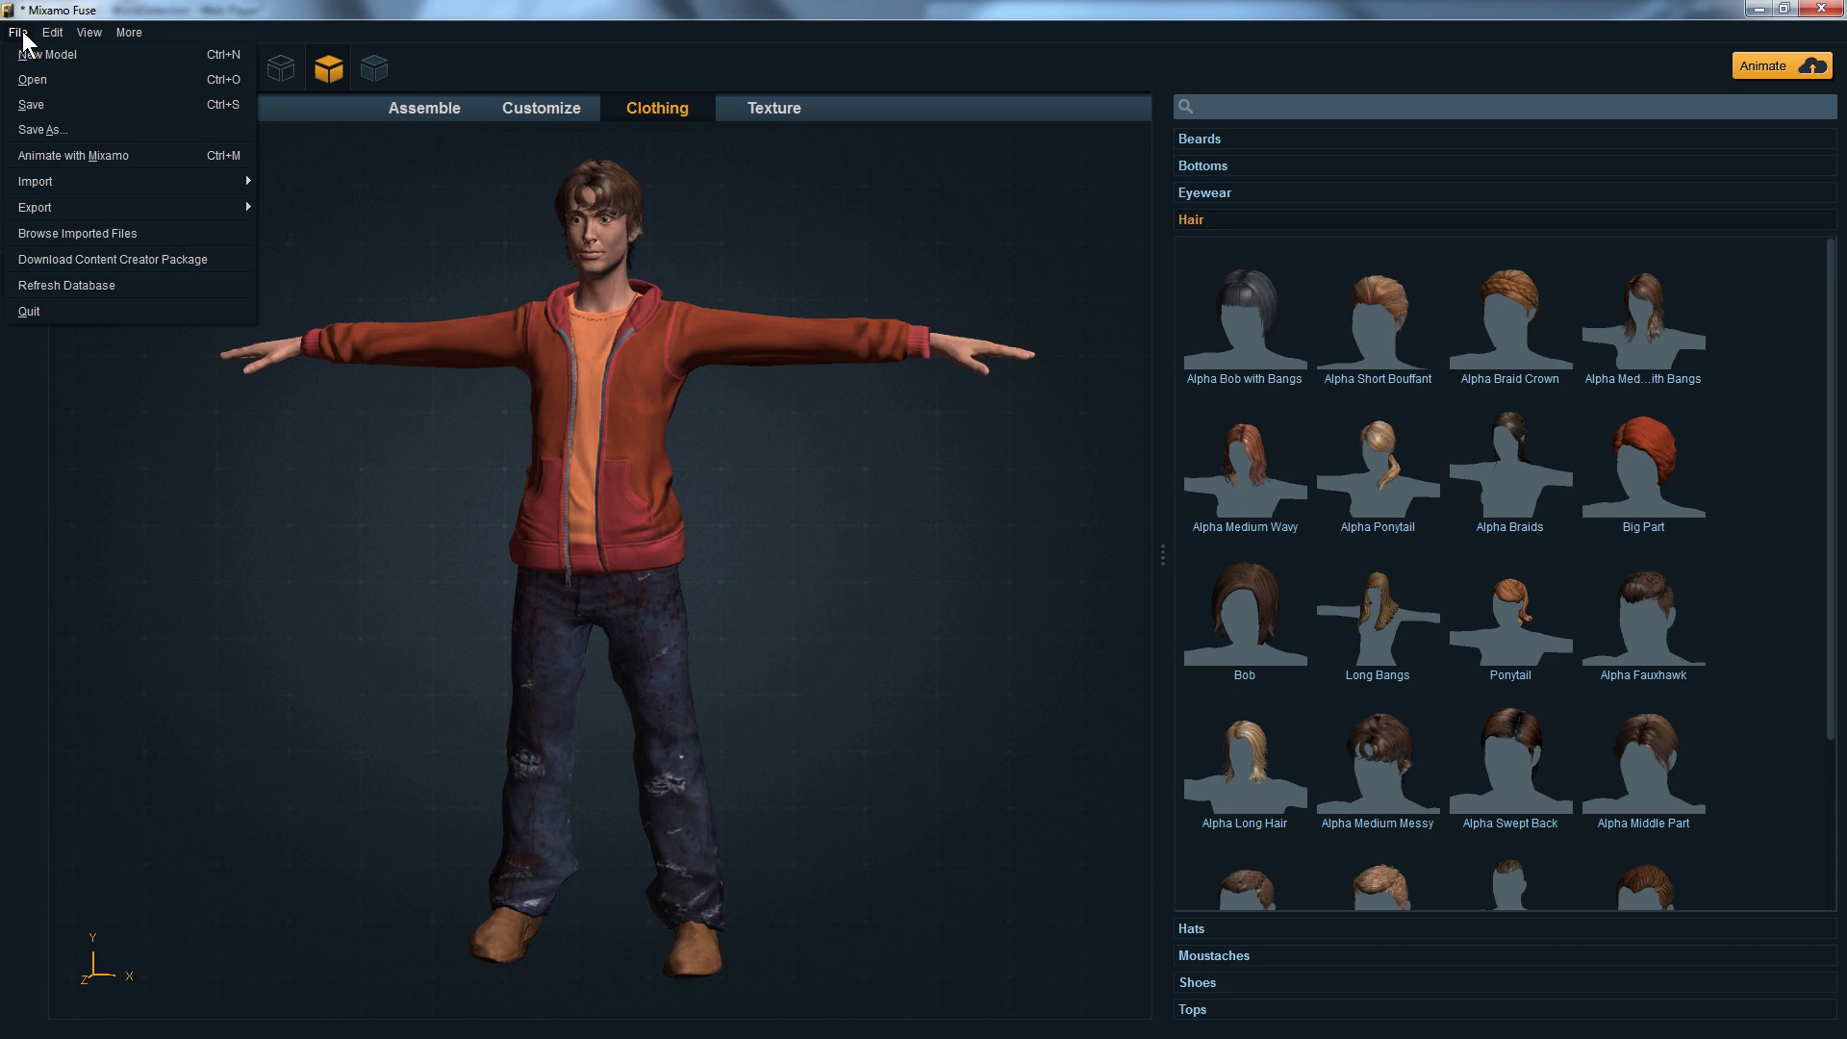
mouse_move(68, 207)
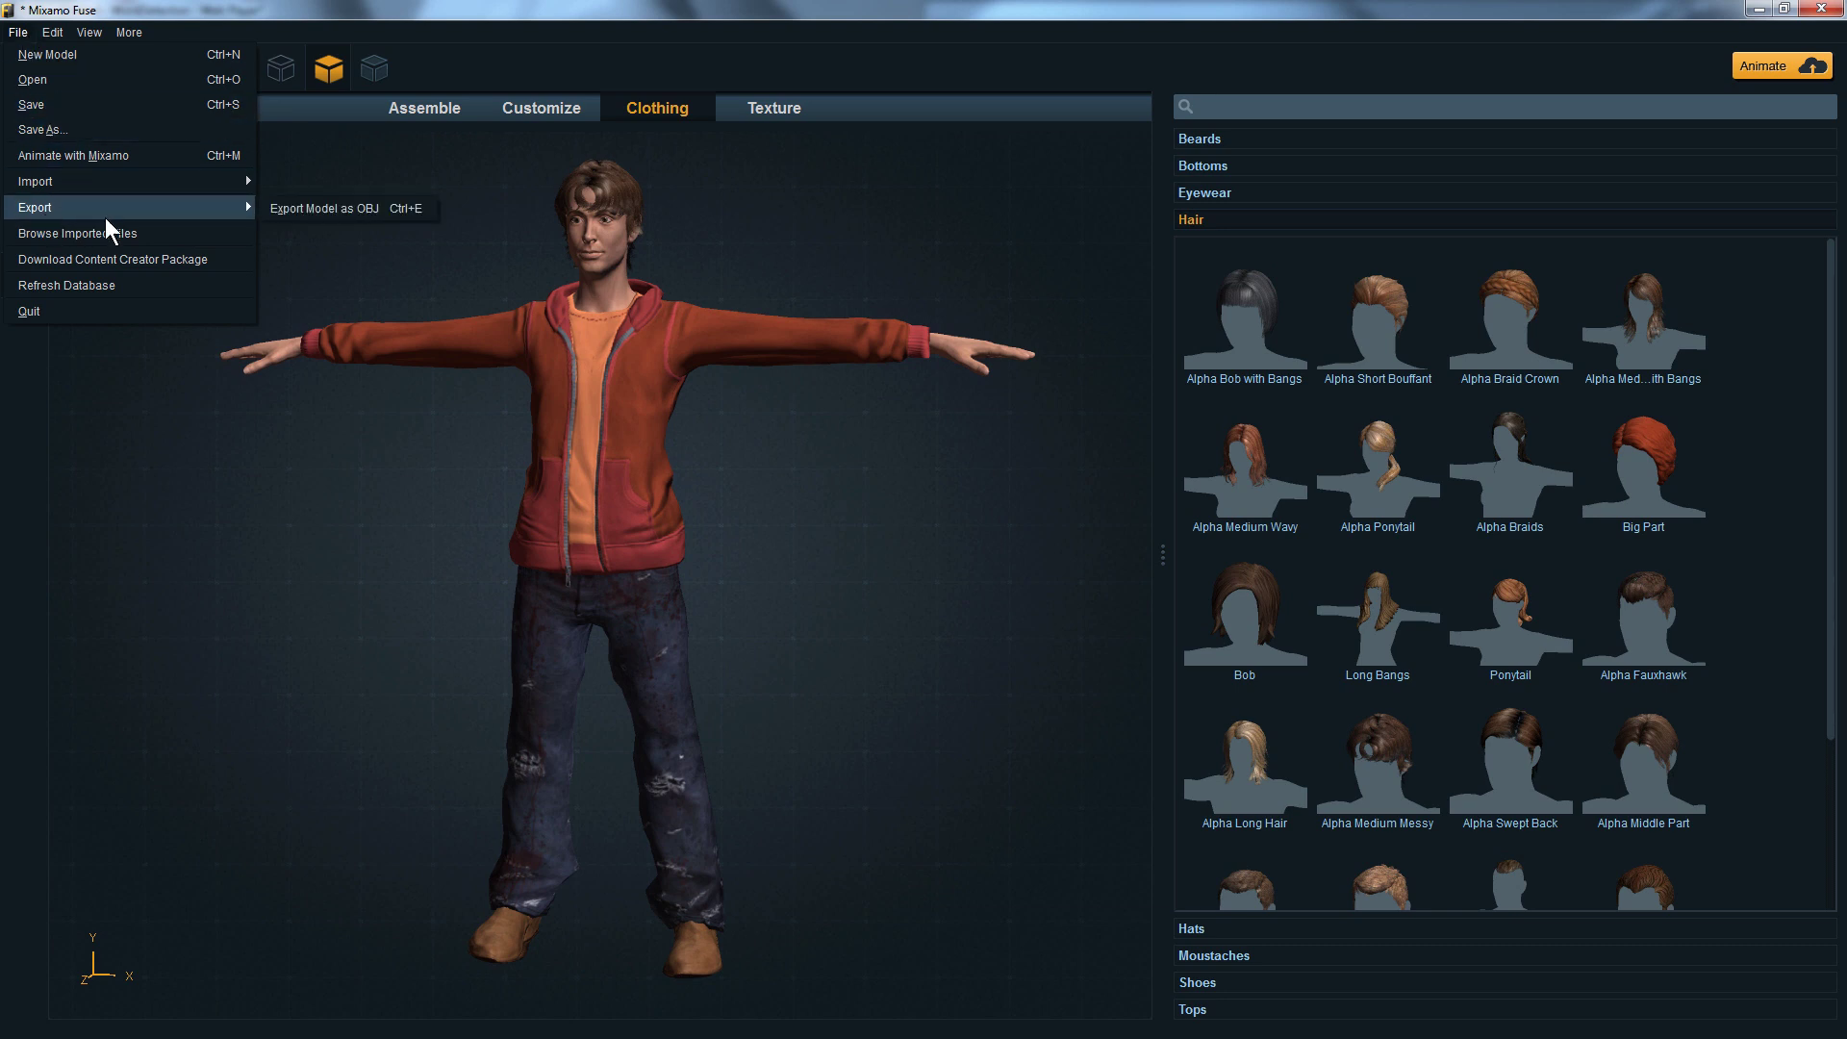
left_click(301, 220)
left_click(984, 579)
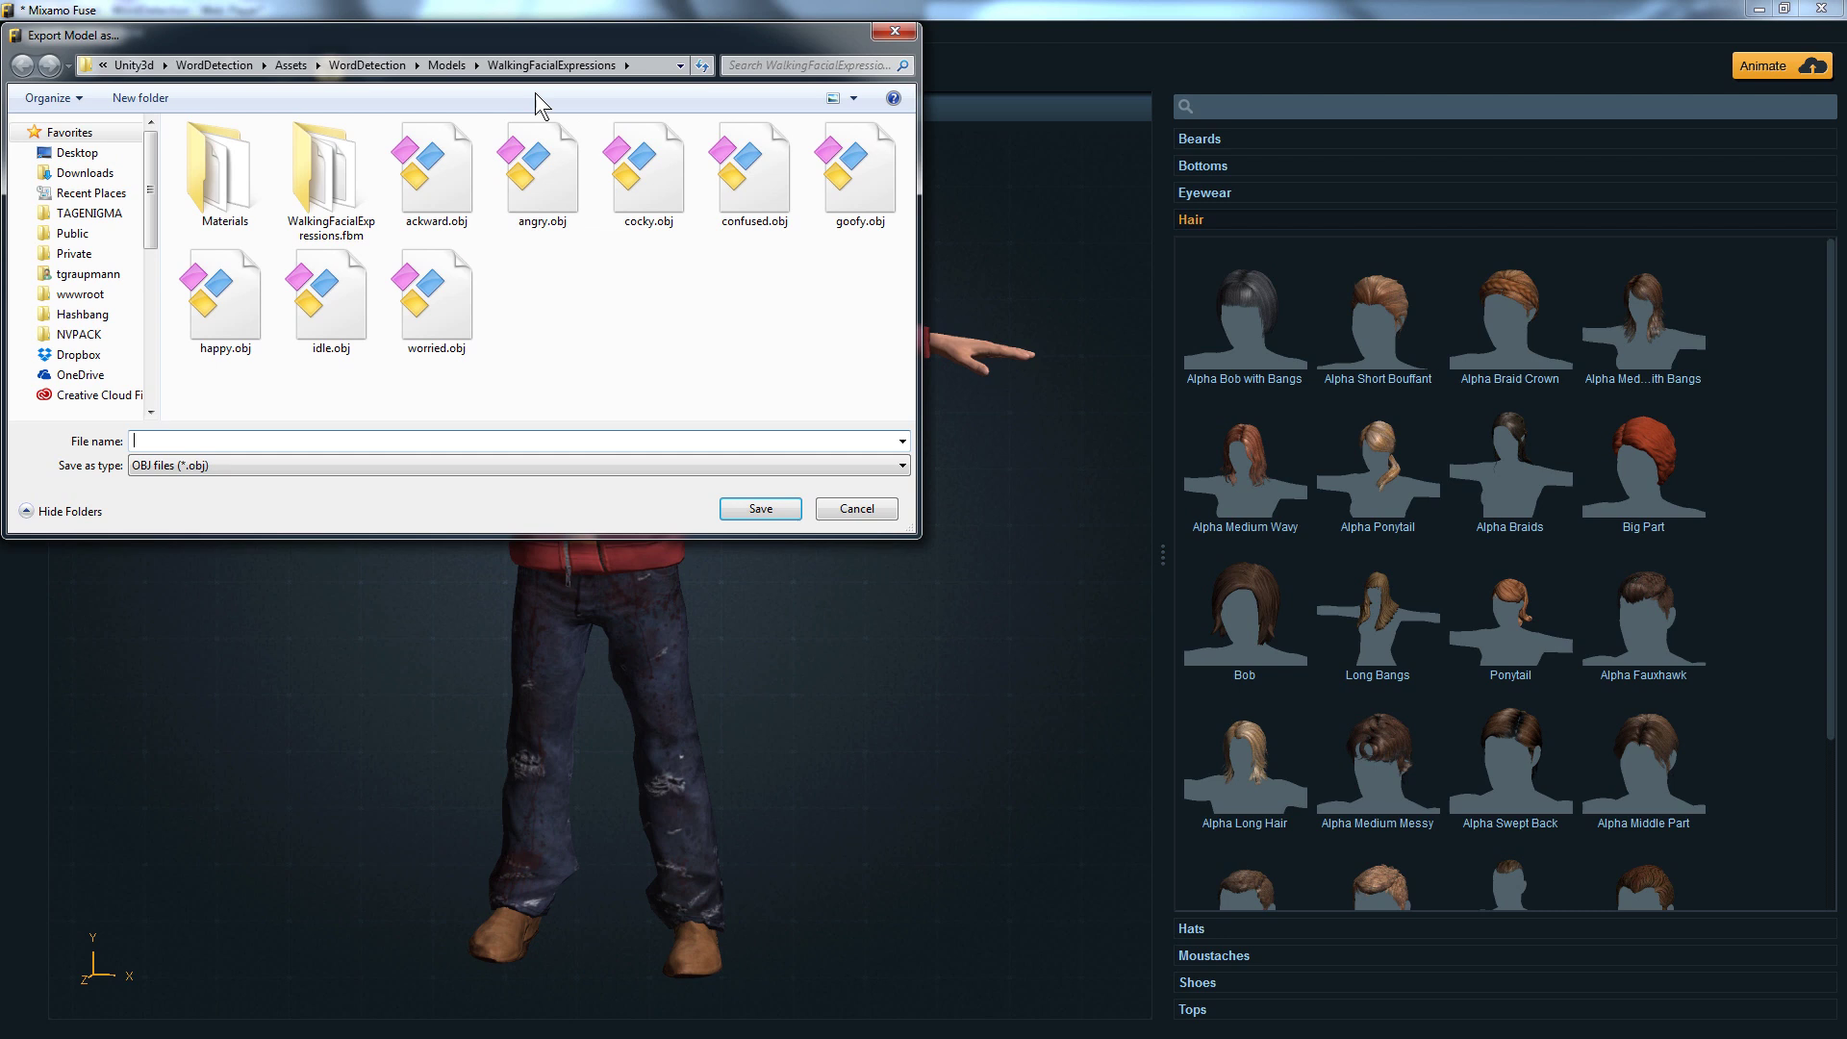
left_click(433, 65)
left_click(134, 102)
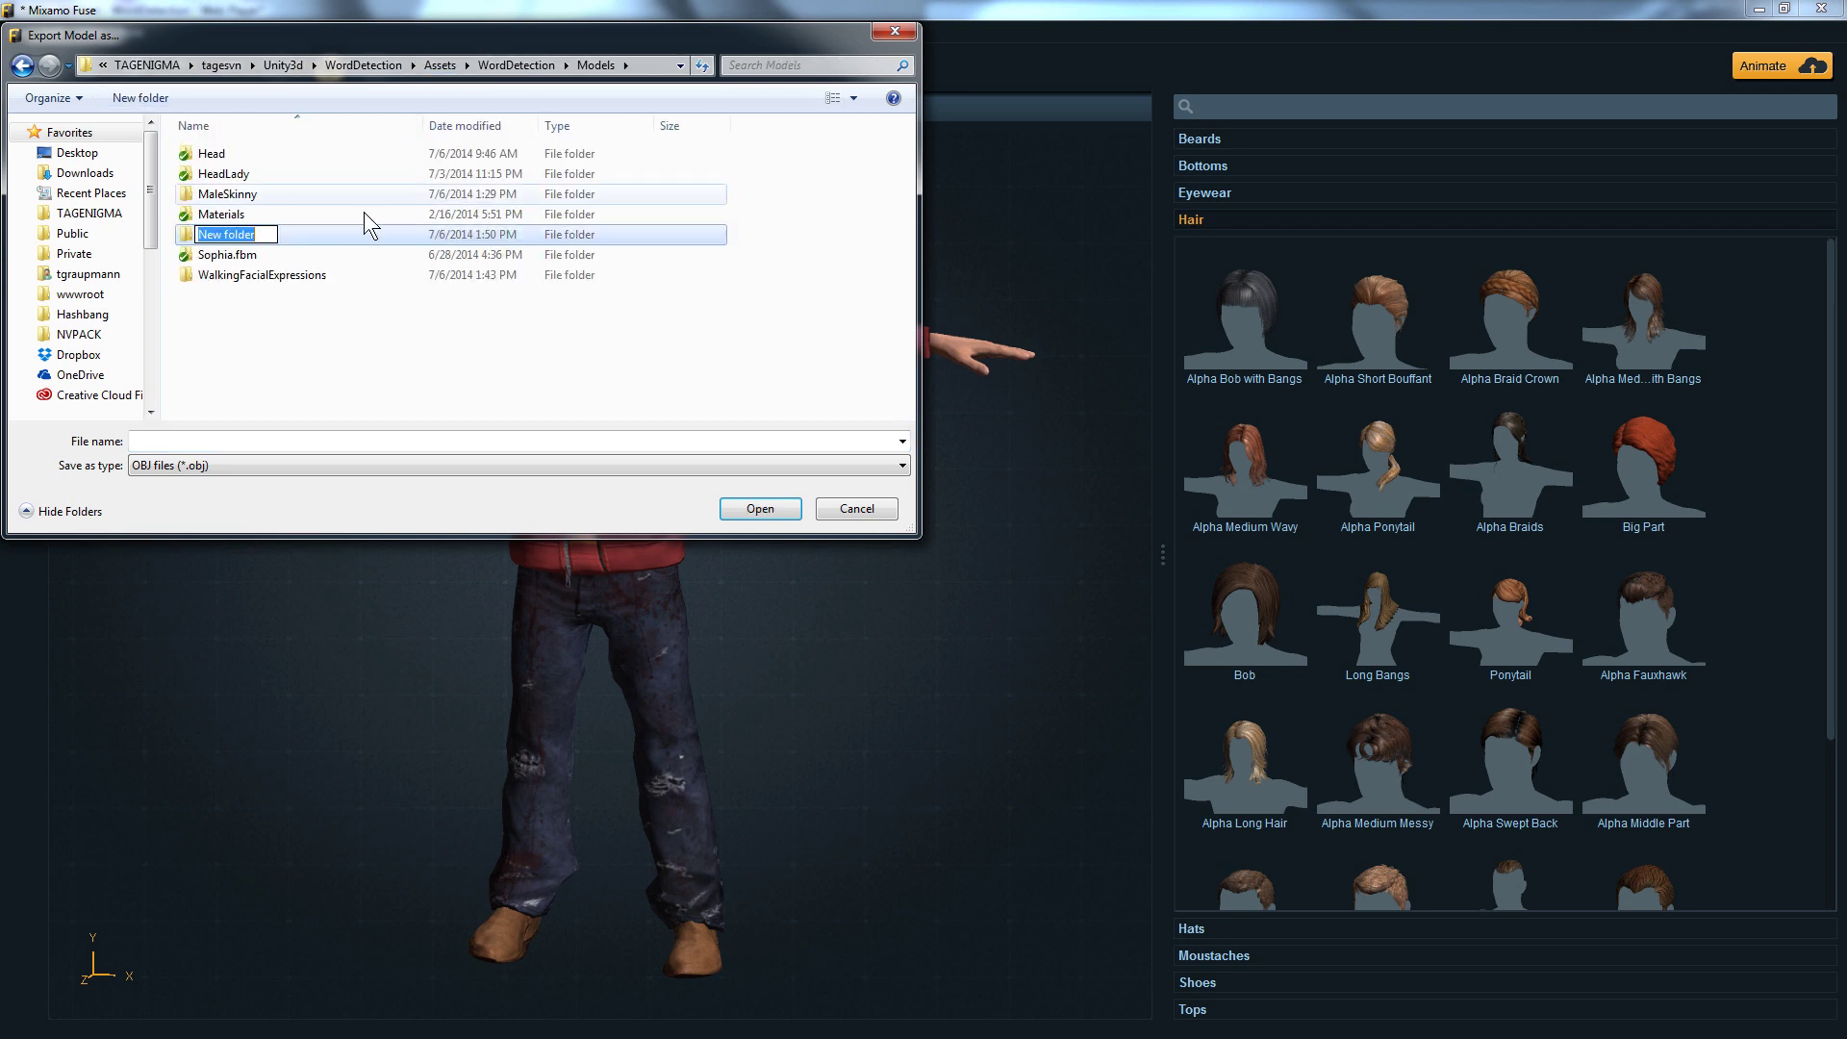
type("WalkingDemo")
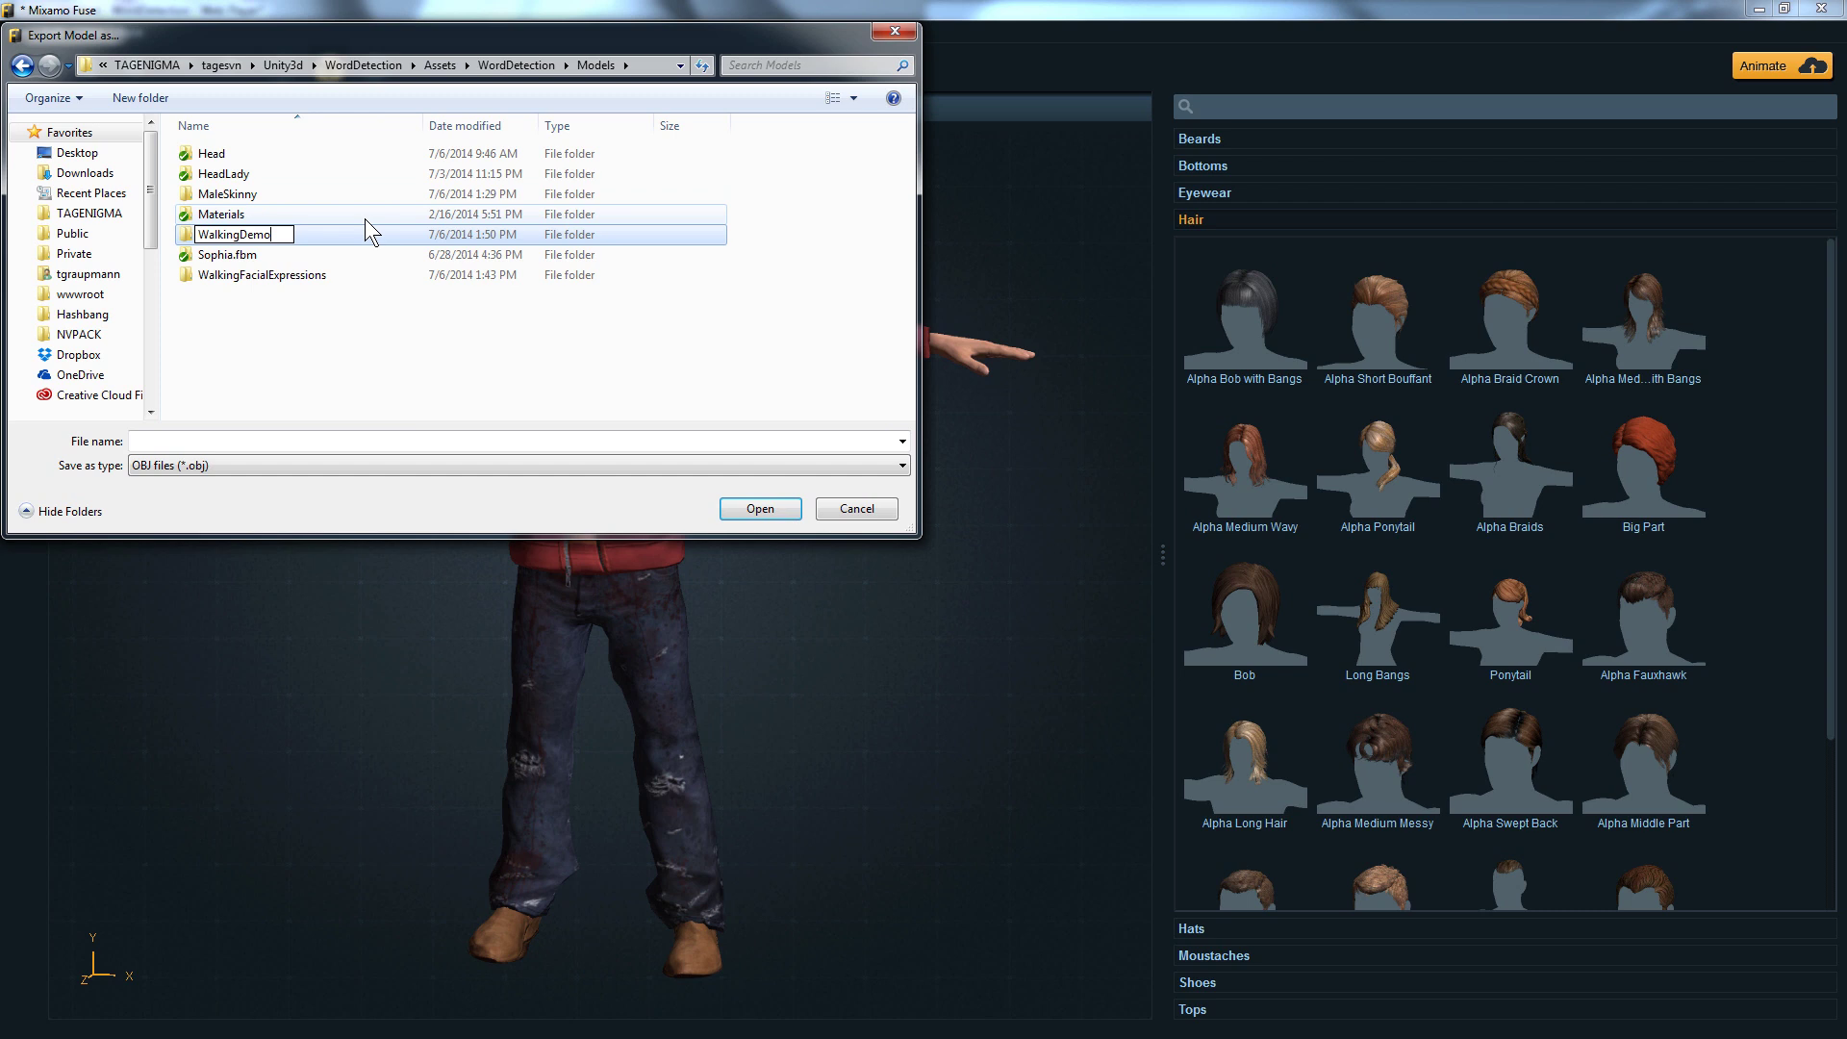
key("Return")
key("Return")
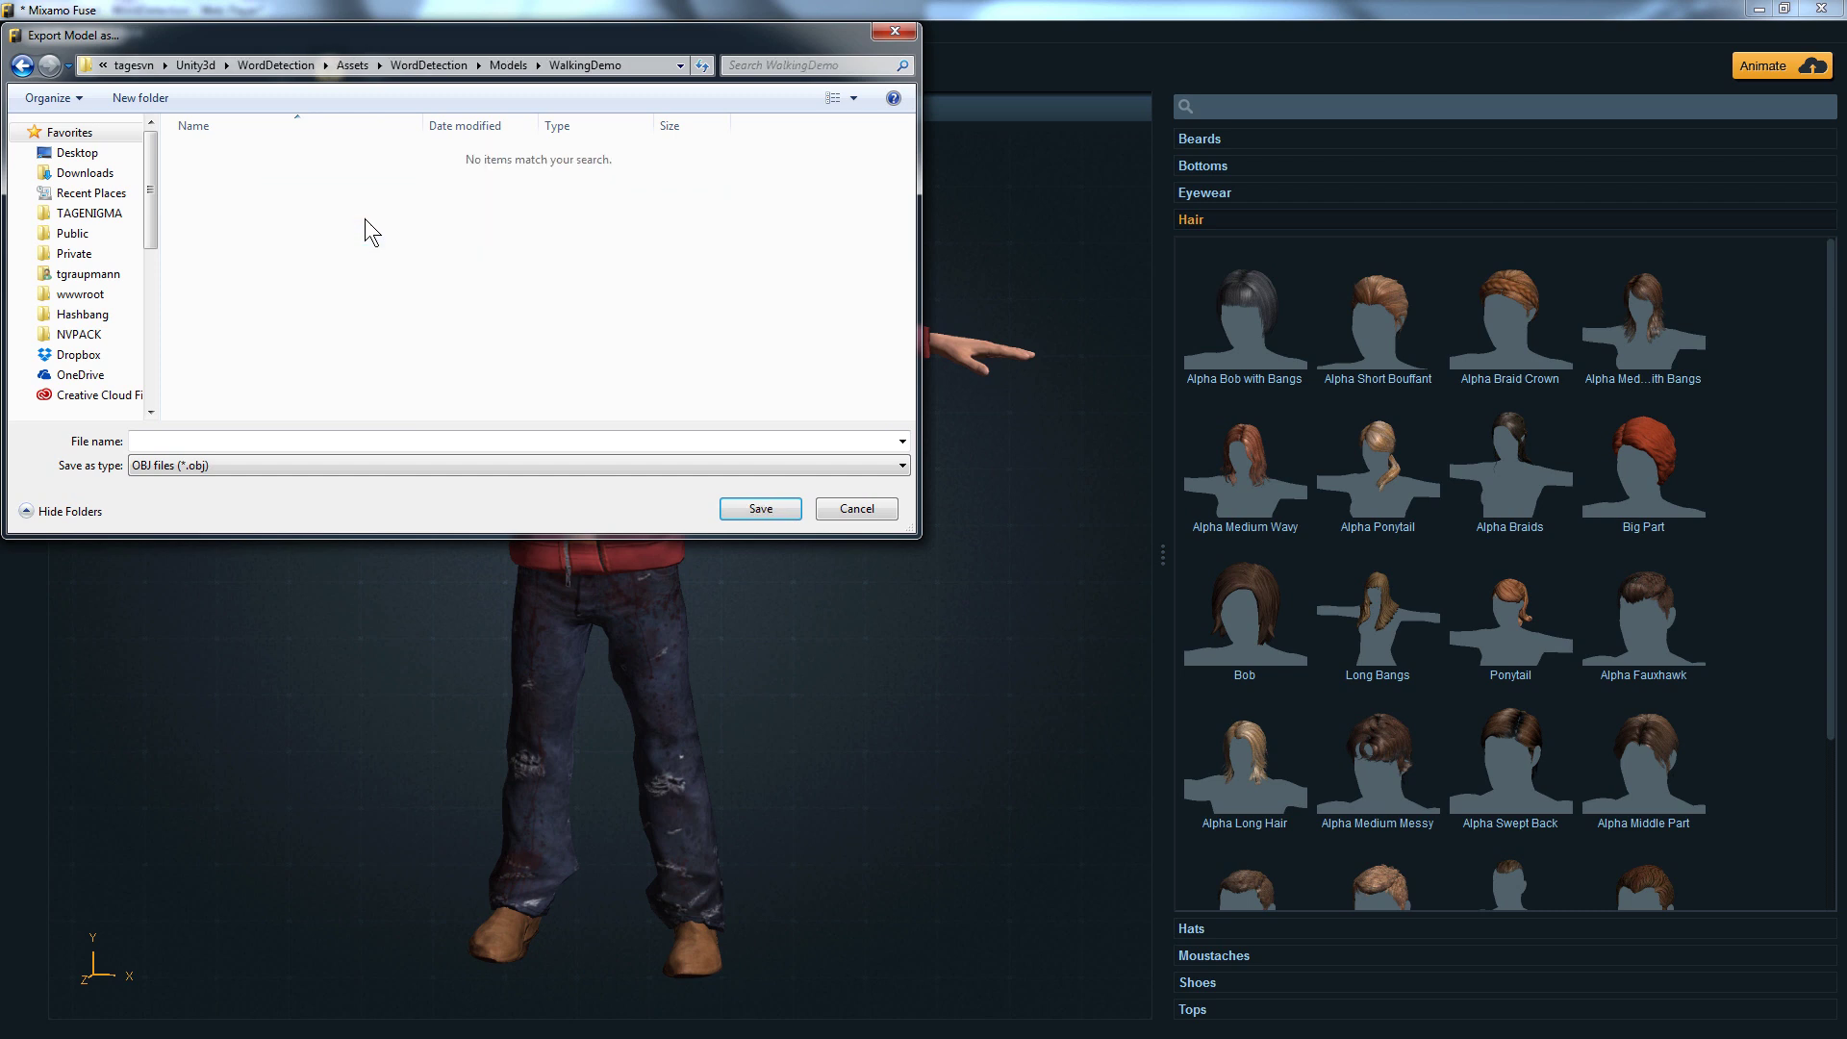
left_click(261, 434)
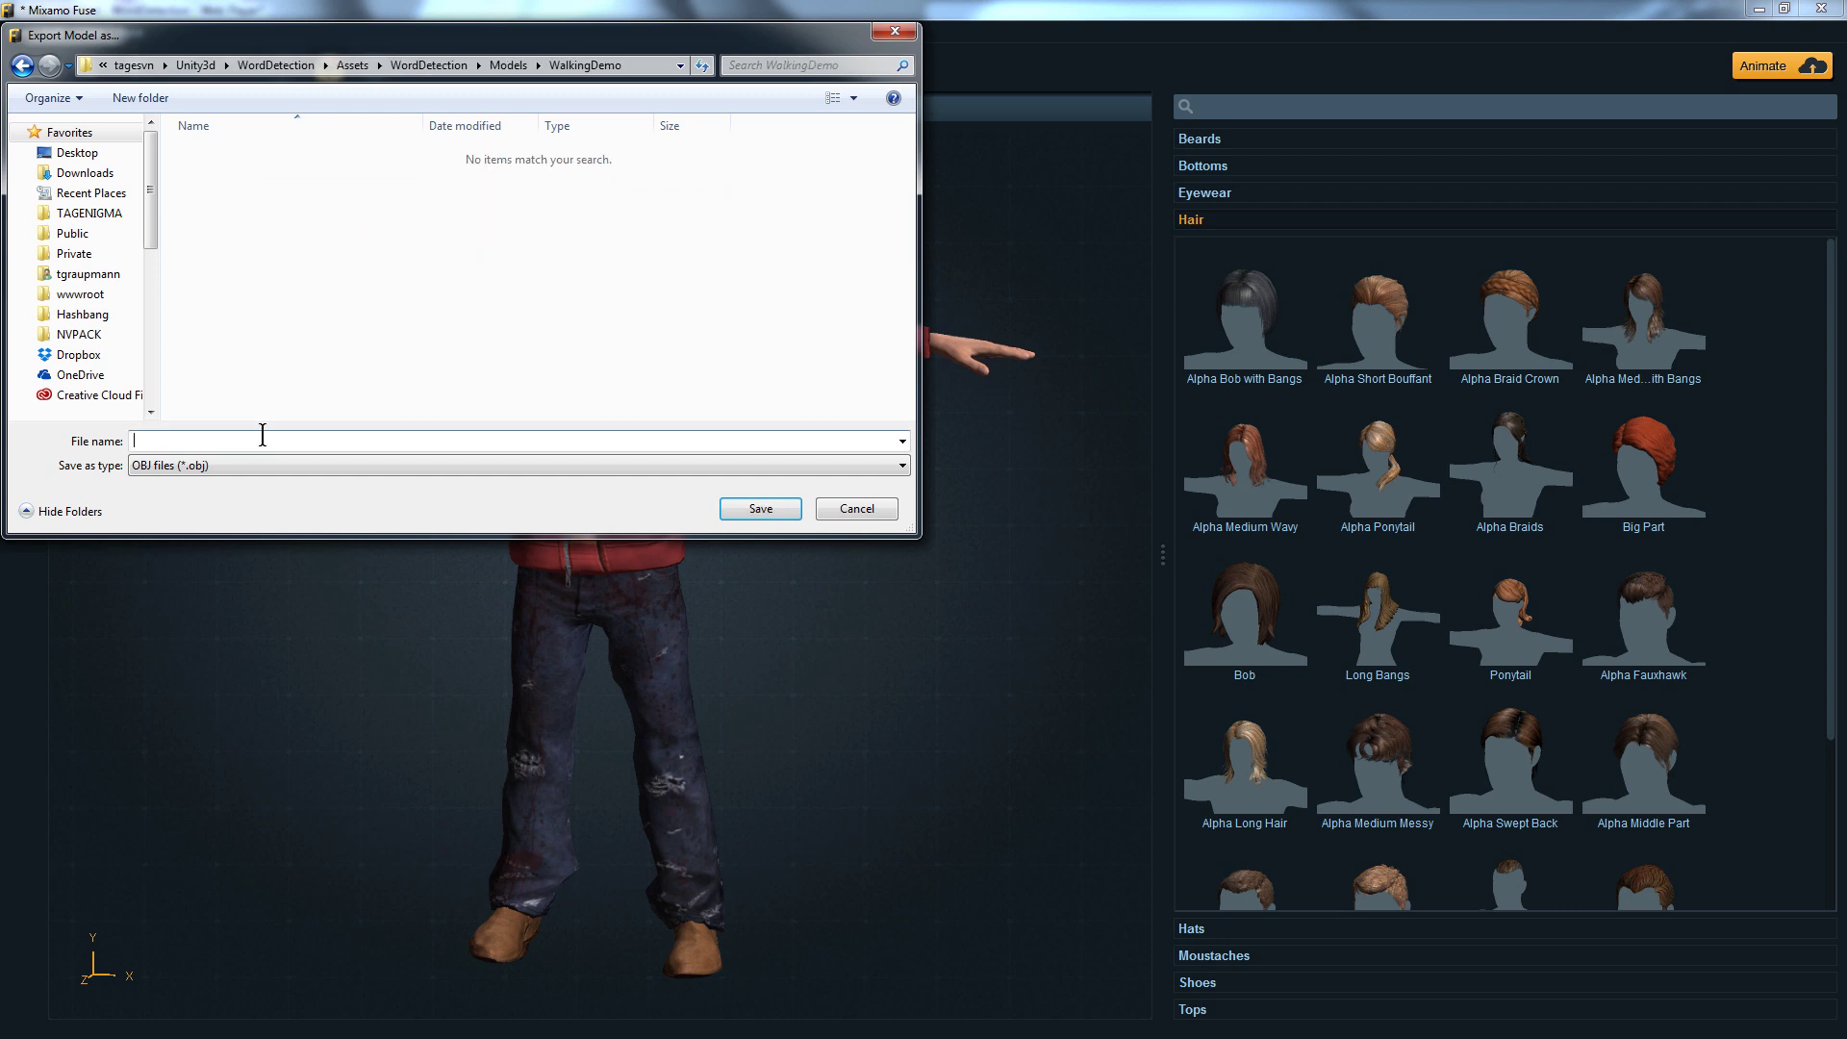
type("idle.opbj")
key("Return")
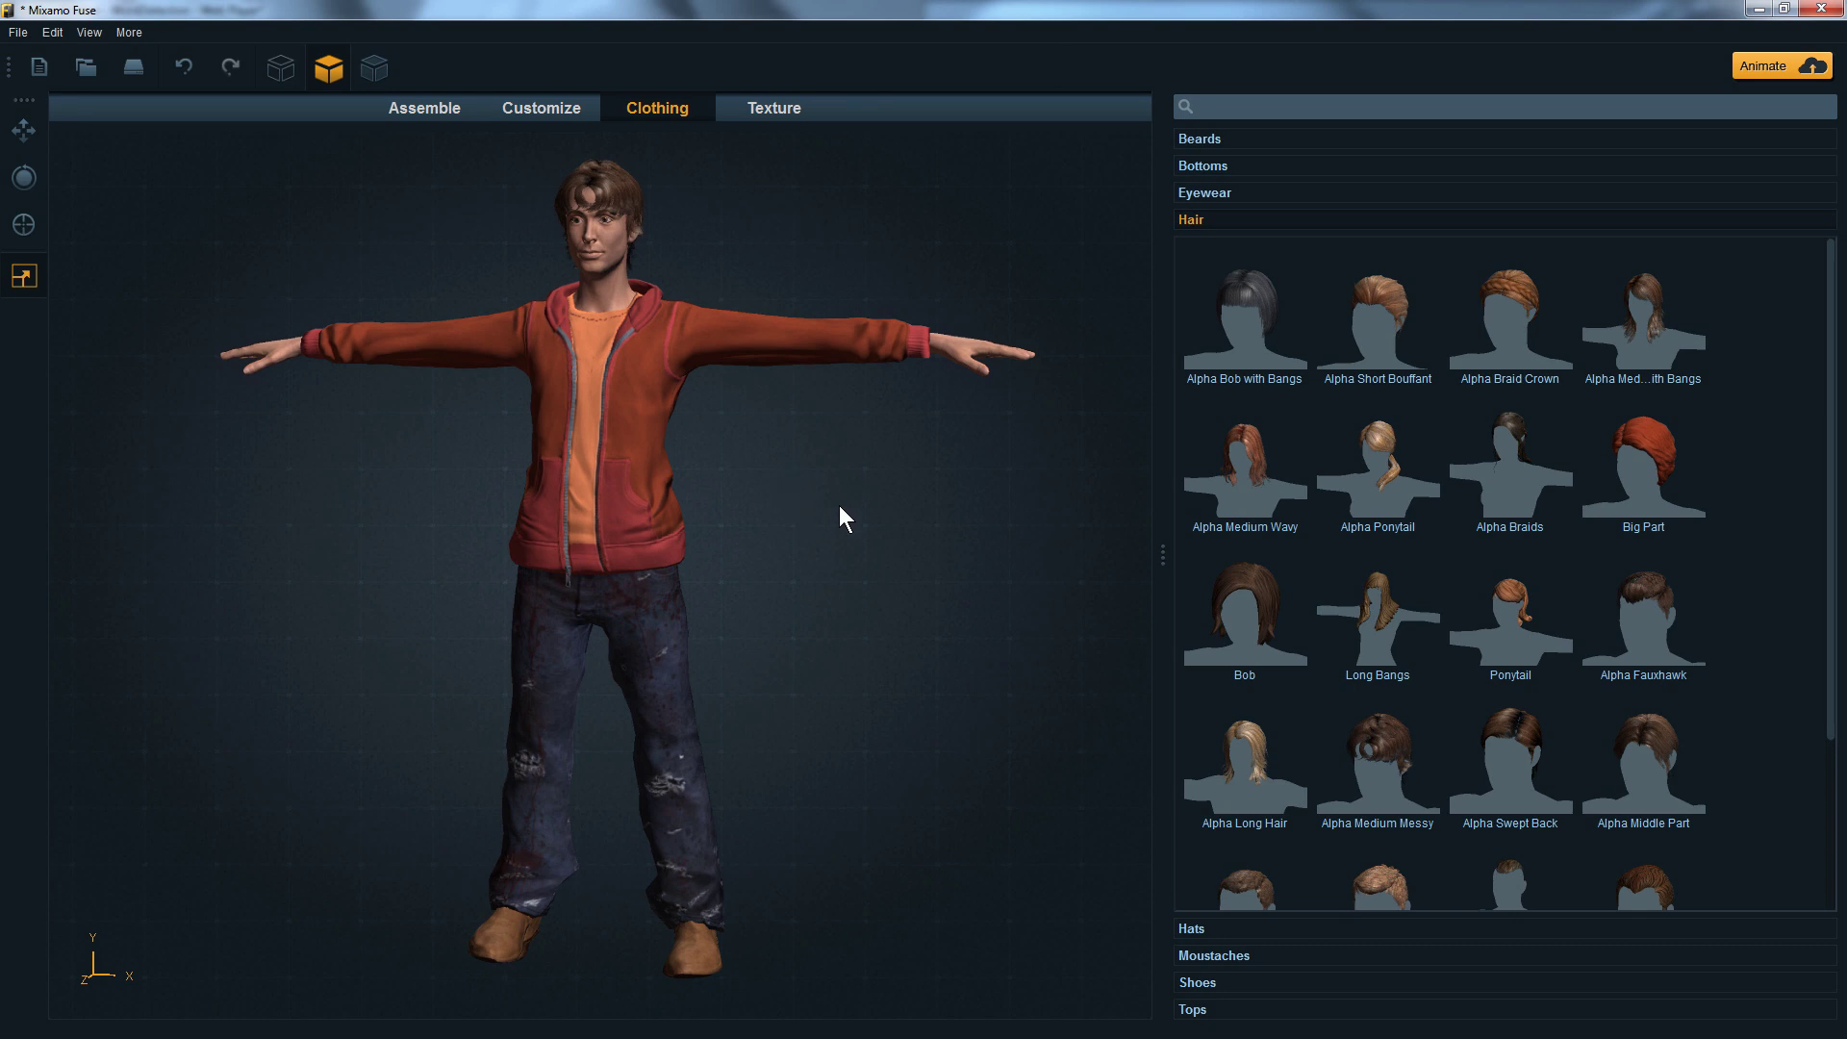
Set the unclothed character's Angry face slider to 100 and export it as OBJ named angry.
left_click(552, 110)
left_click(1233, 131)
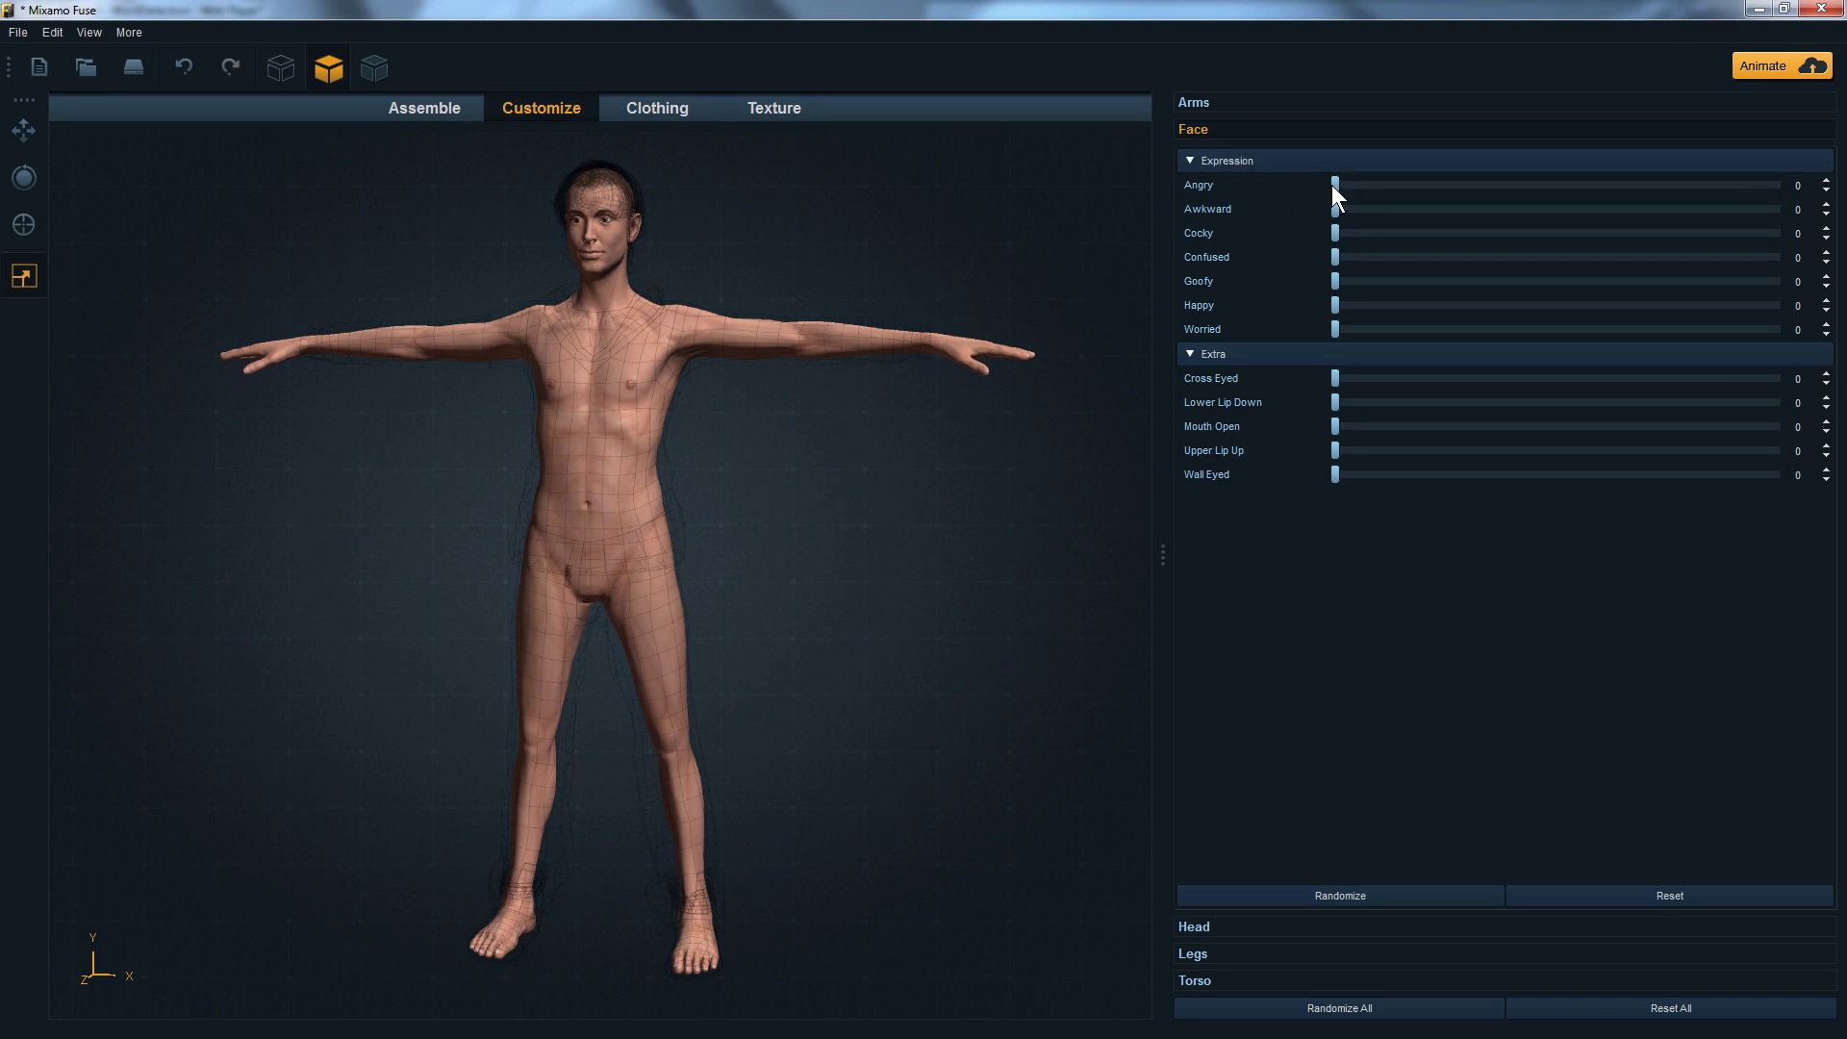
left_click_drag(1414, 187, 1813, 190)
left_click(20, 33)
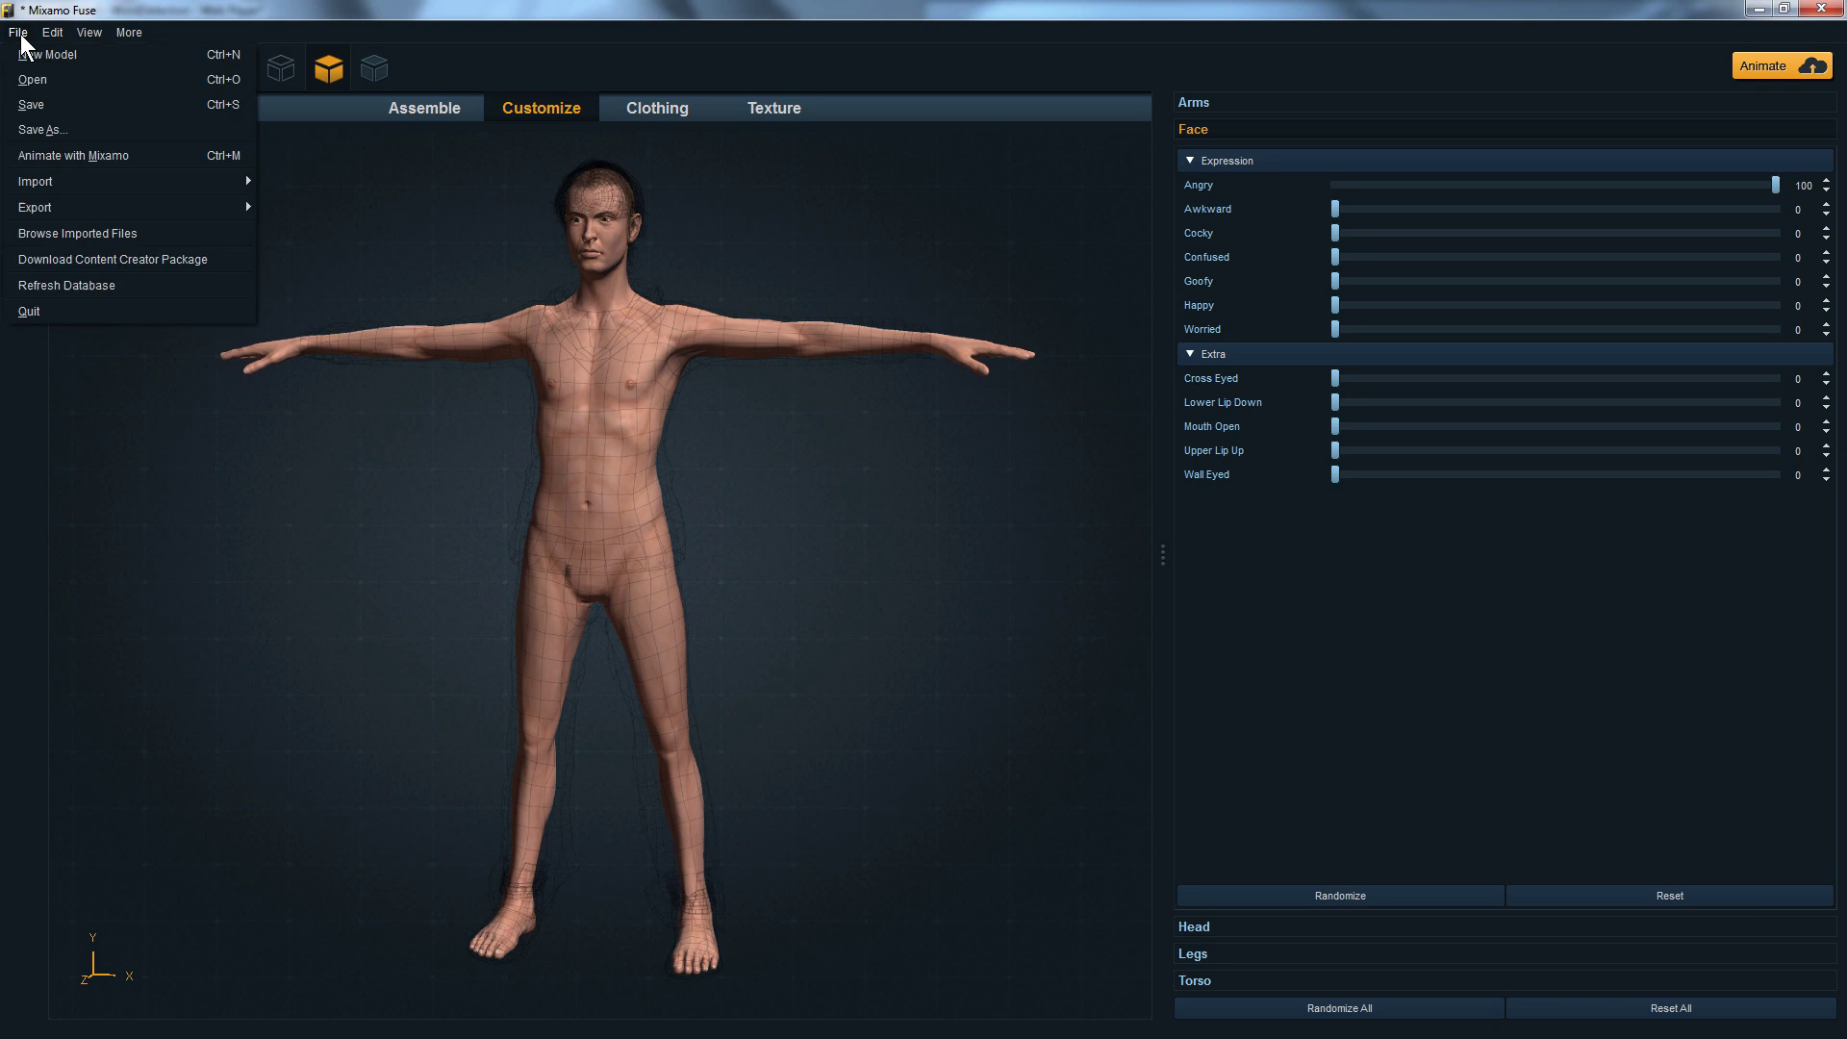
mouse_move(219, 206)
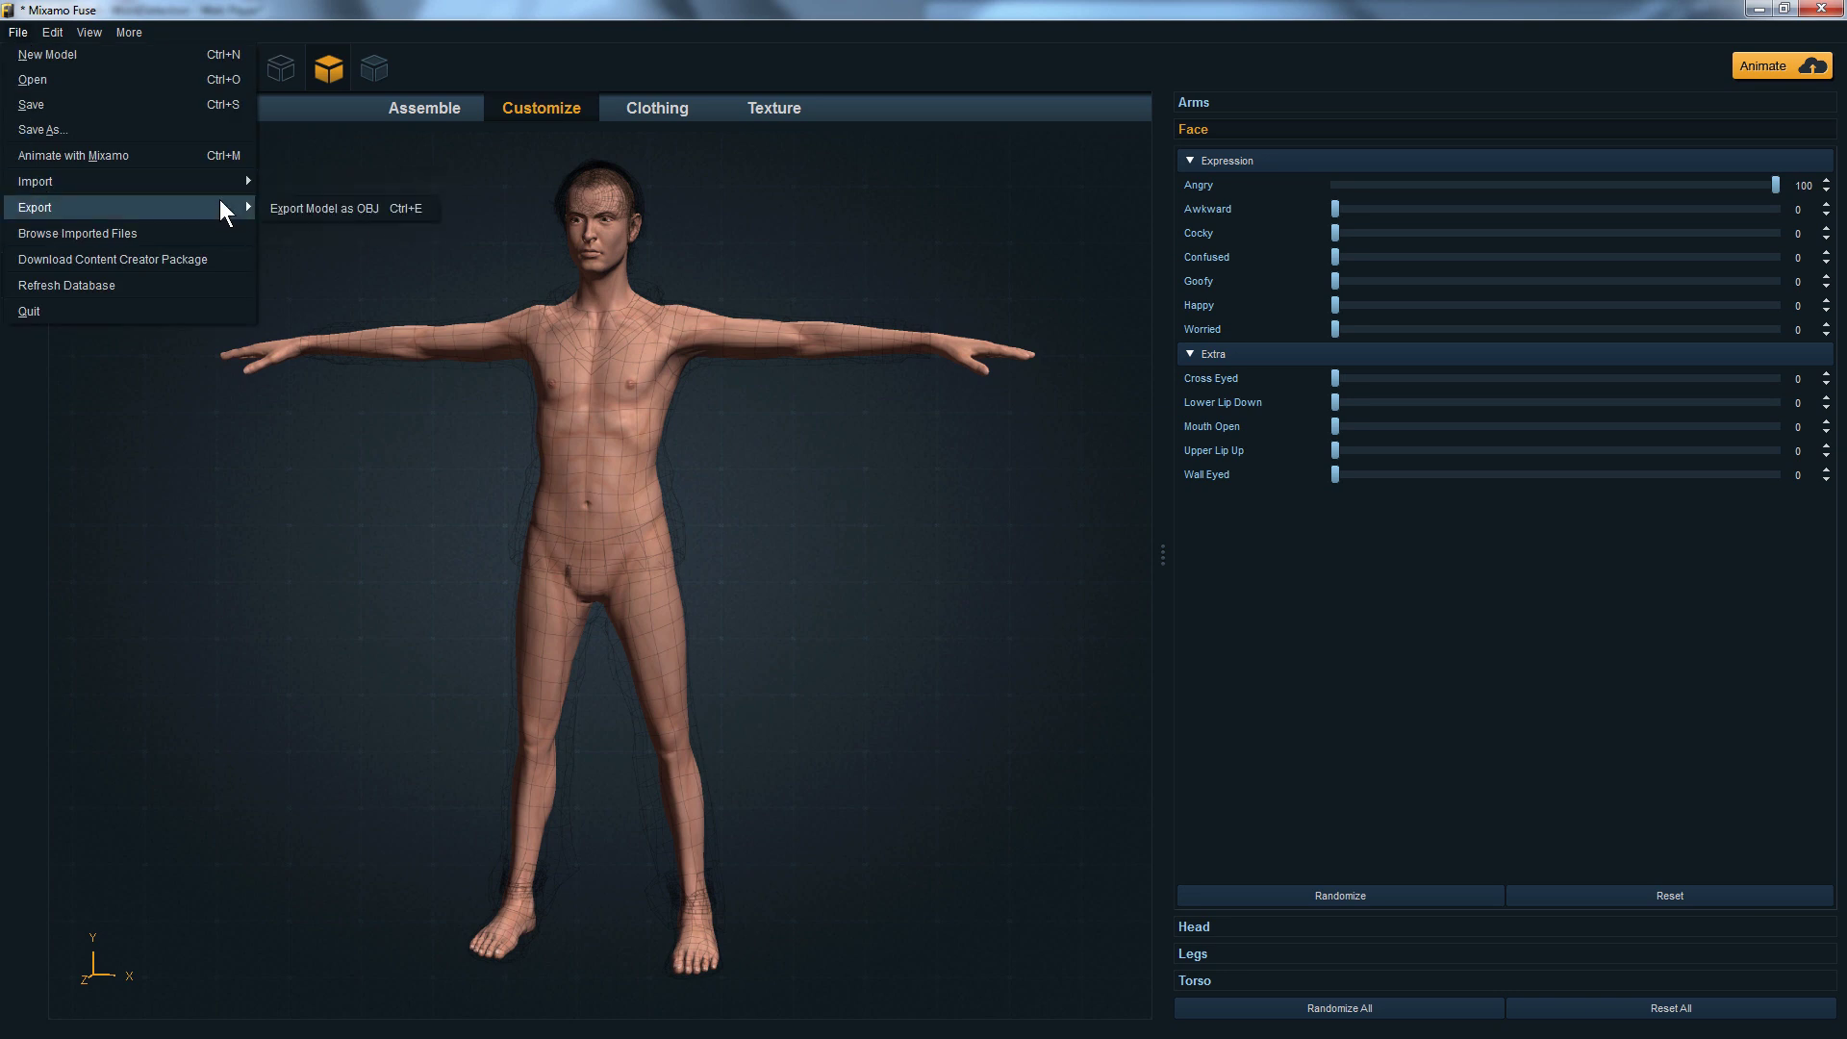
left_click(355, 207)
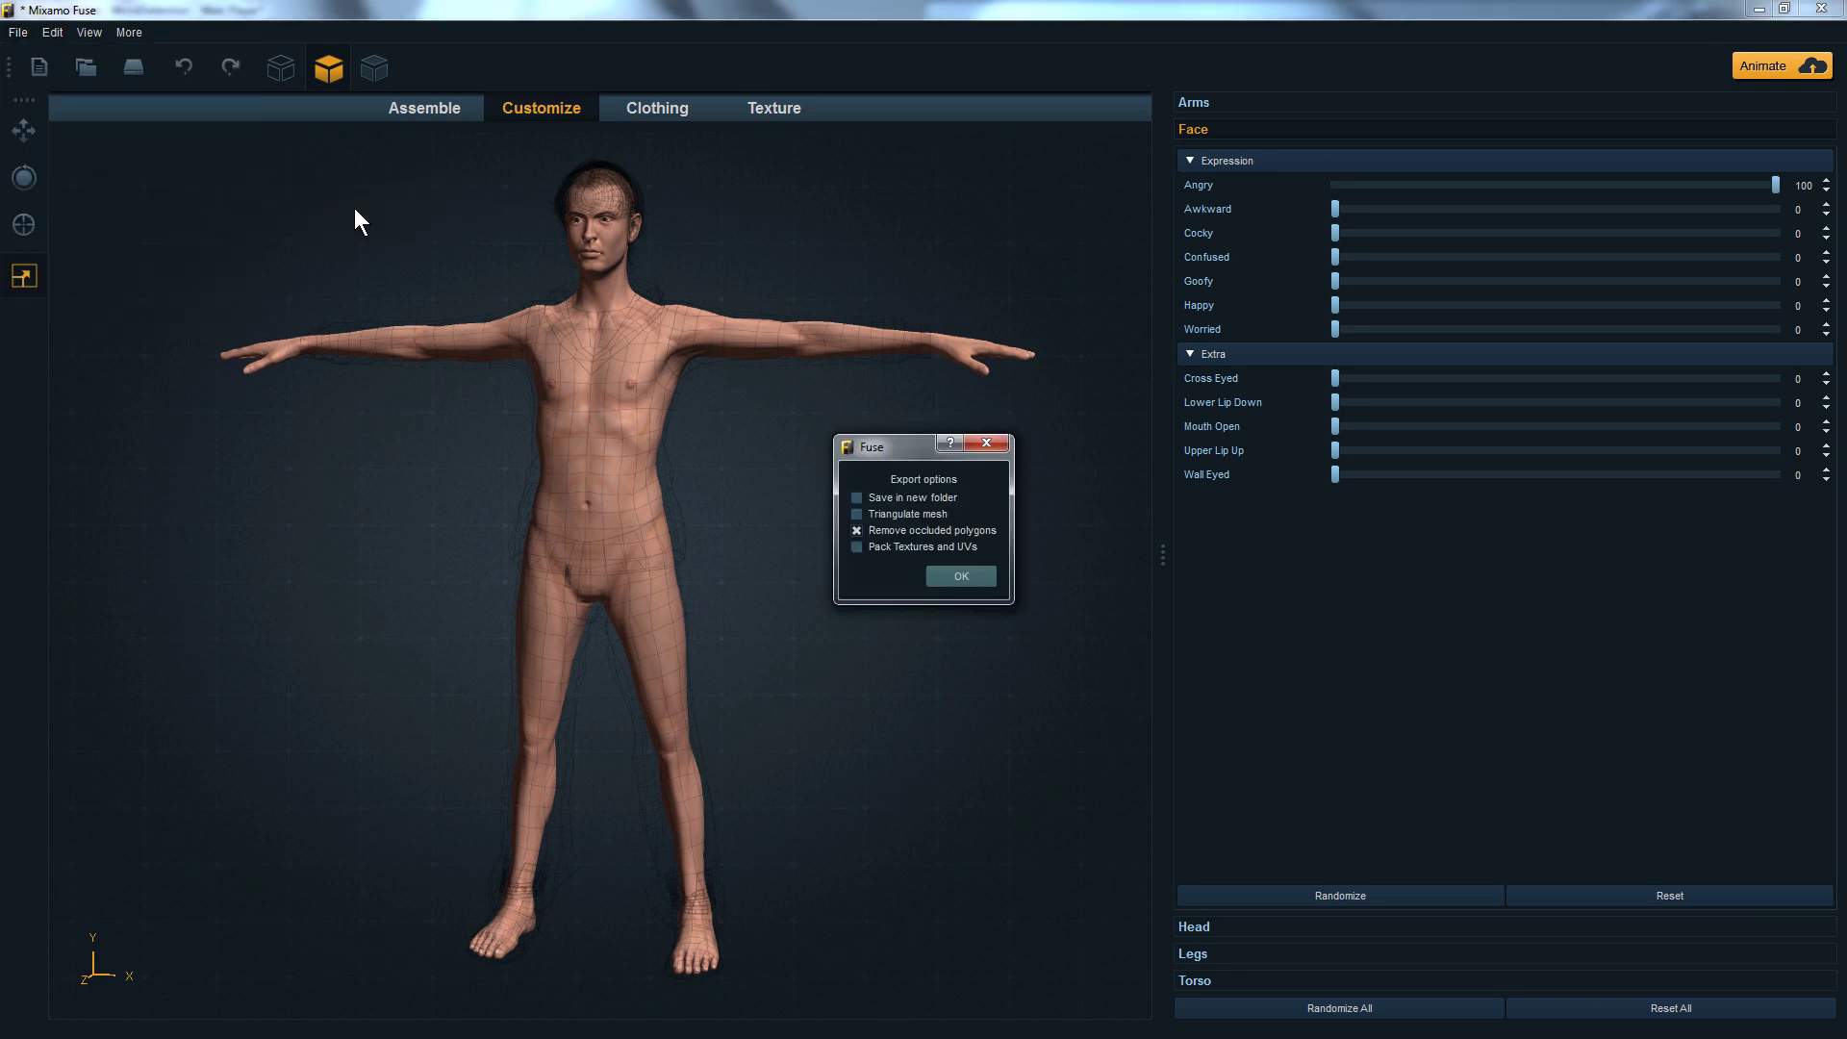
left_click(955, 576)
type("angry")
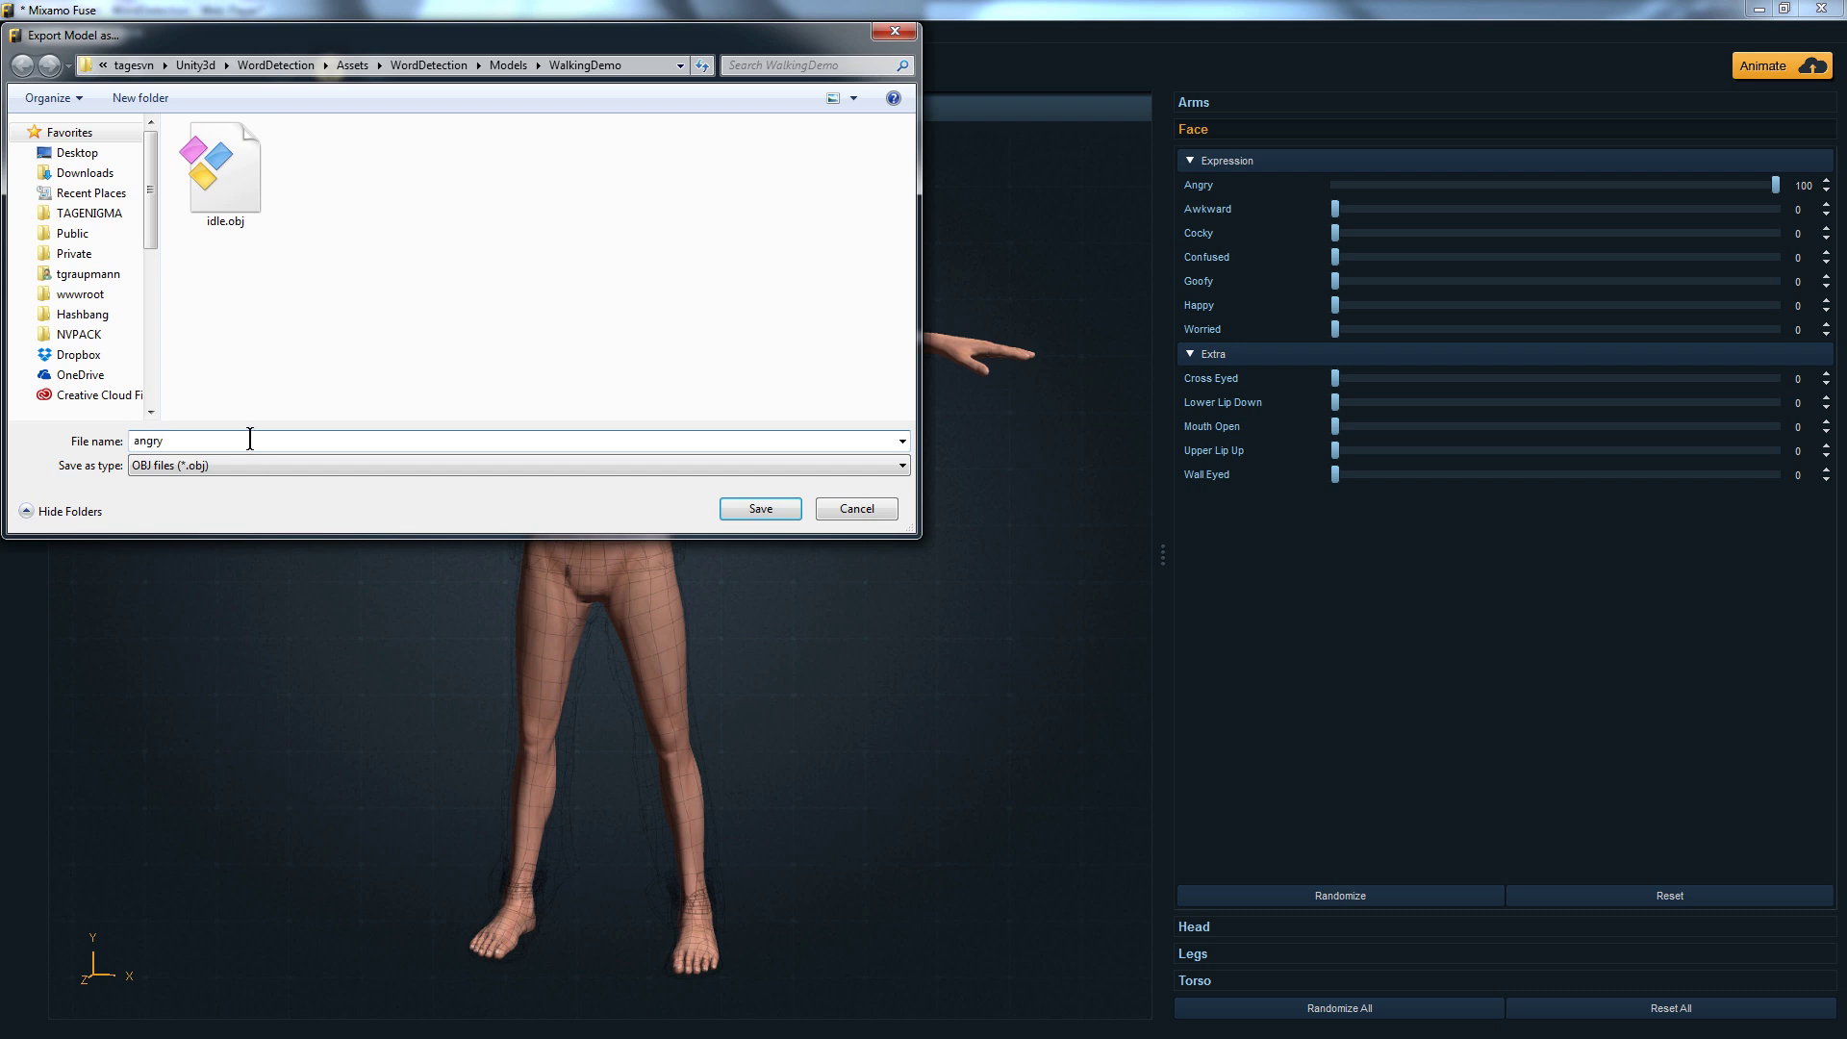
key("Return")
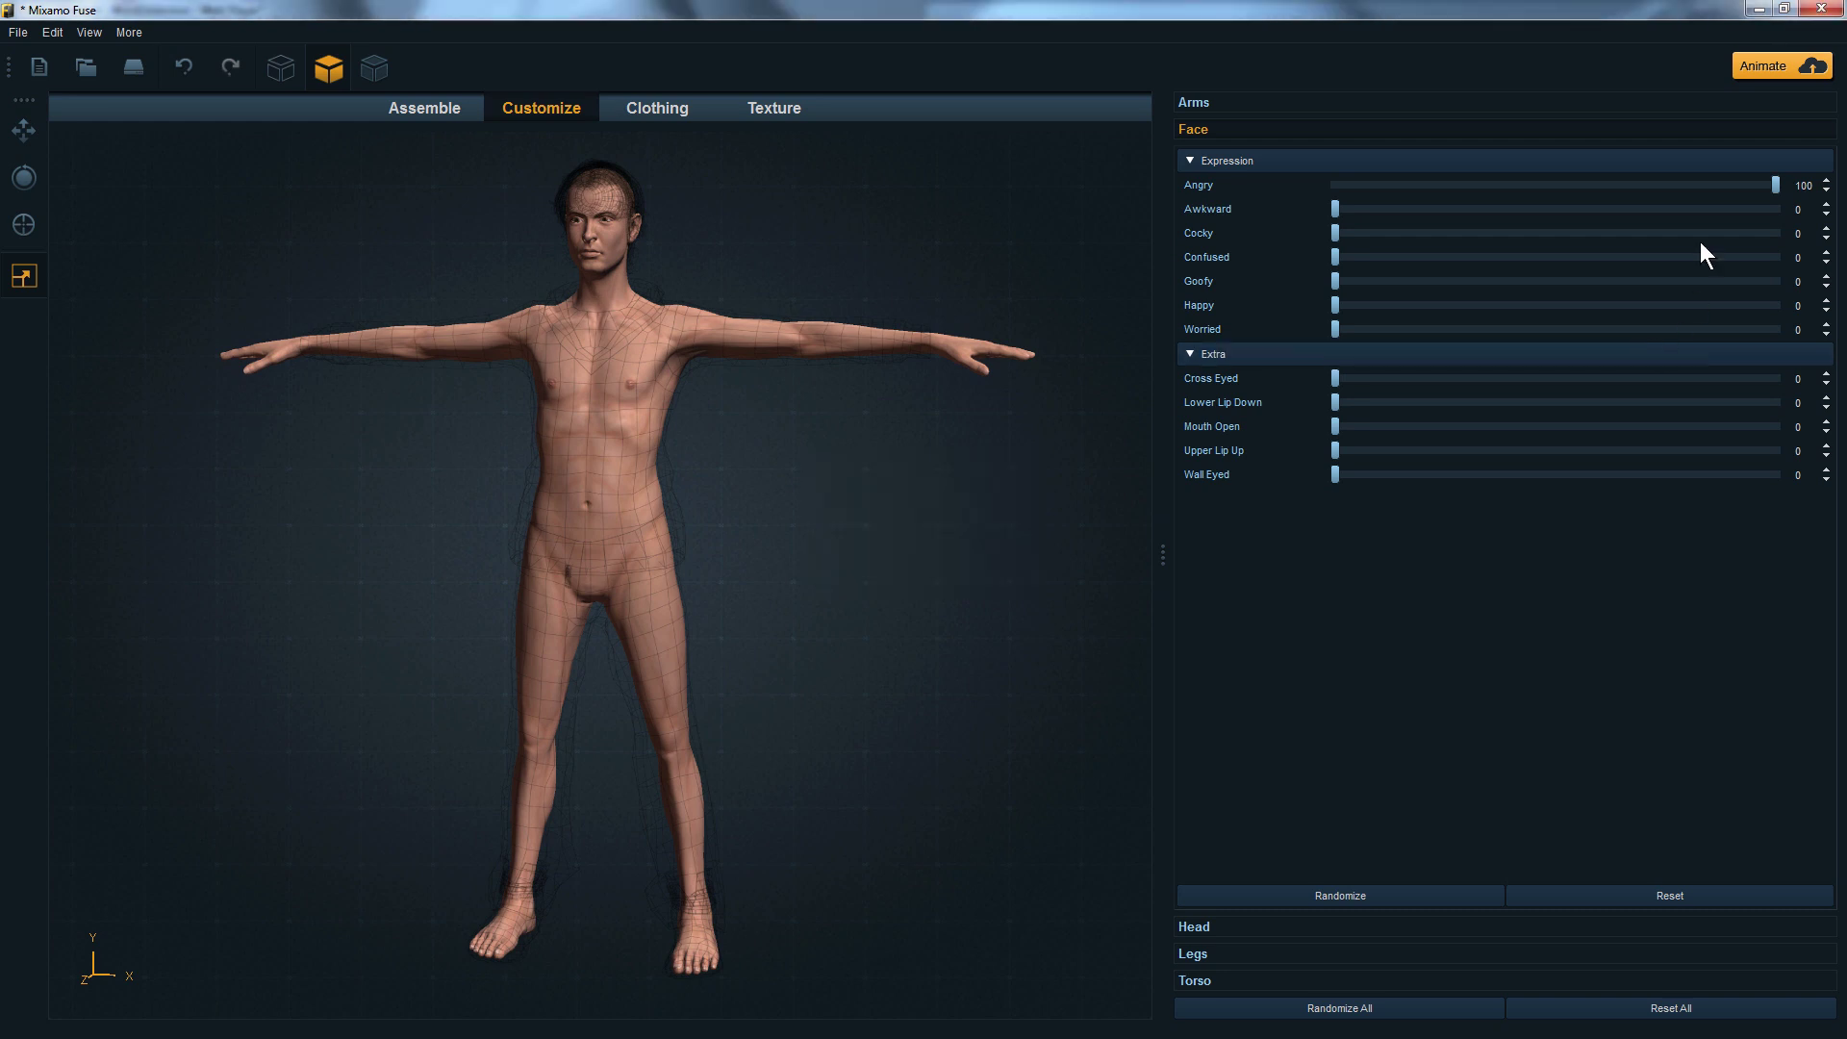
Reset Angry to 0, set Awkward to 100, and export the OBJ as awkward.
left_click(1335, 185)
left_click_drag(1336, 208, 1787, 202)
left_click(20, 34)
mouse_move(53, 210)
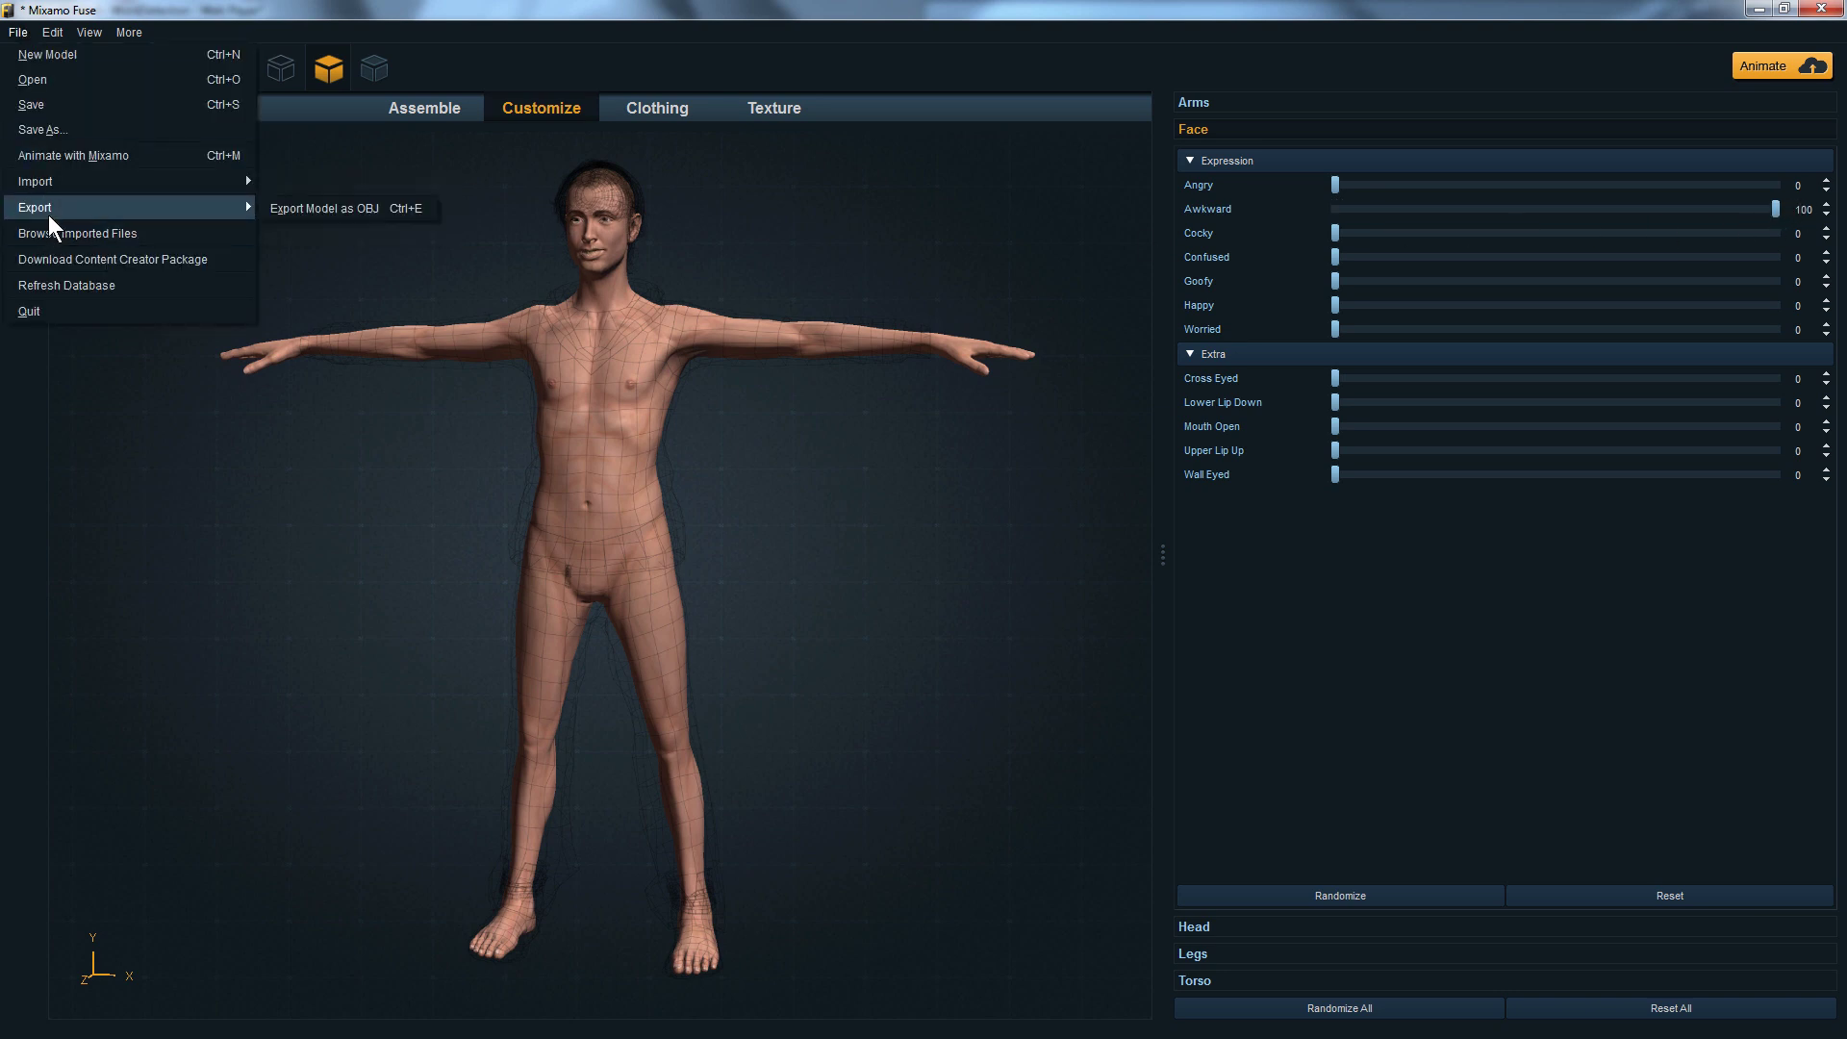
left_click(316, 212)
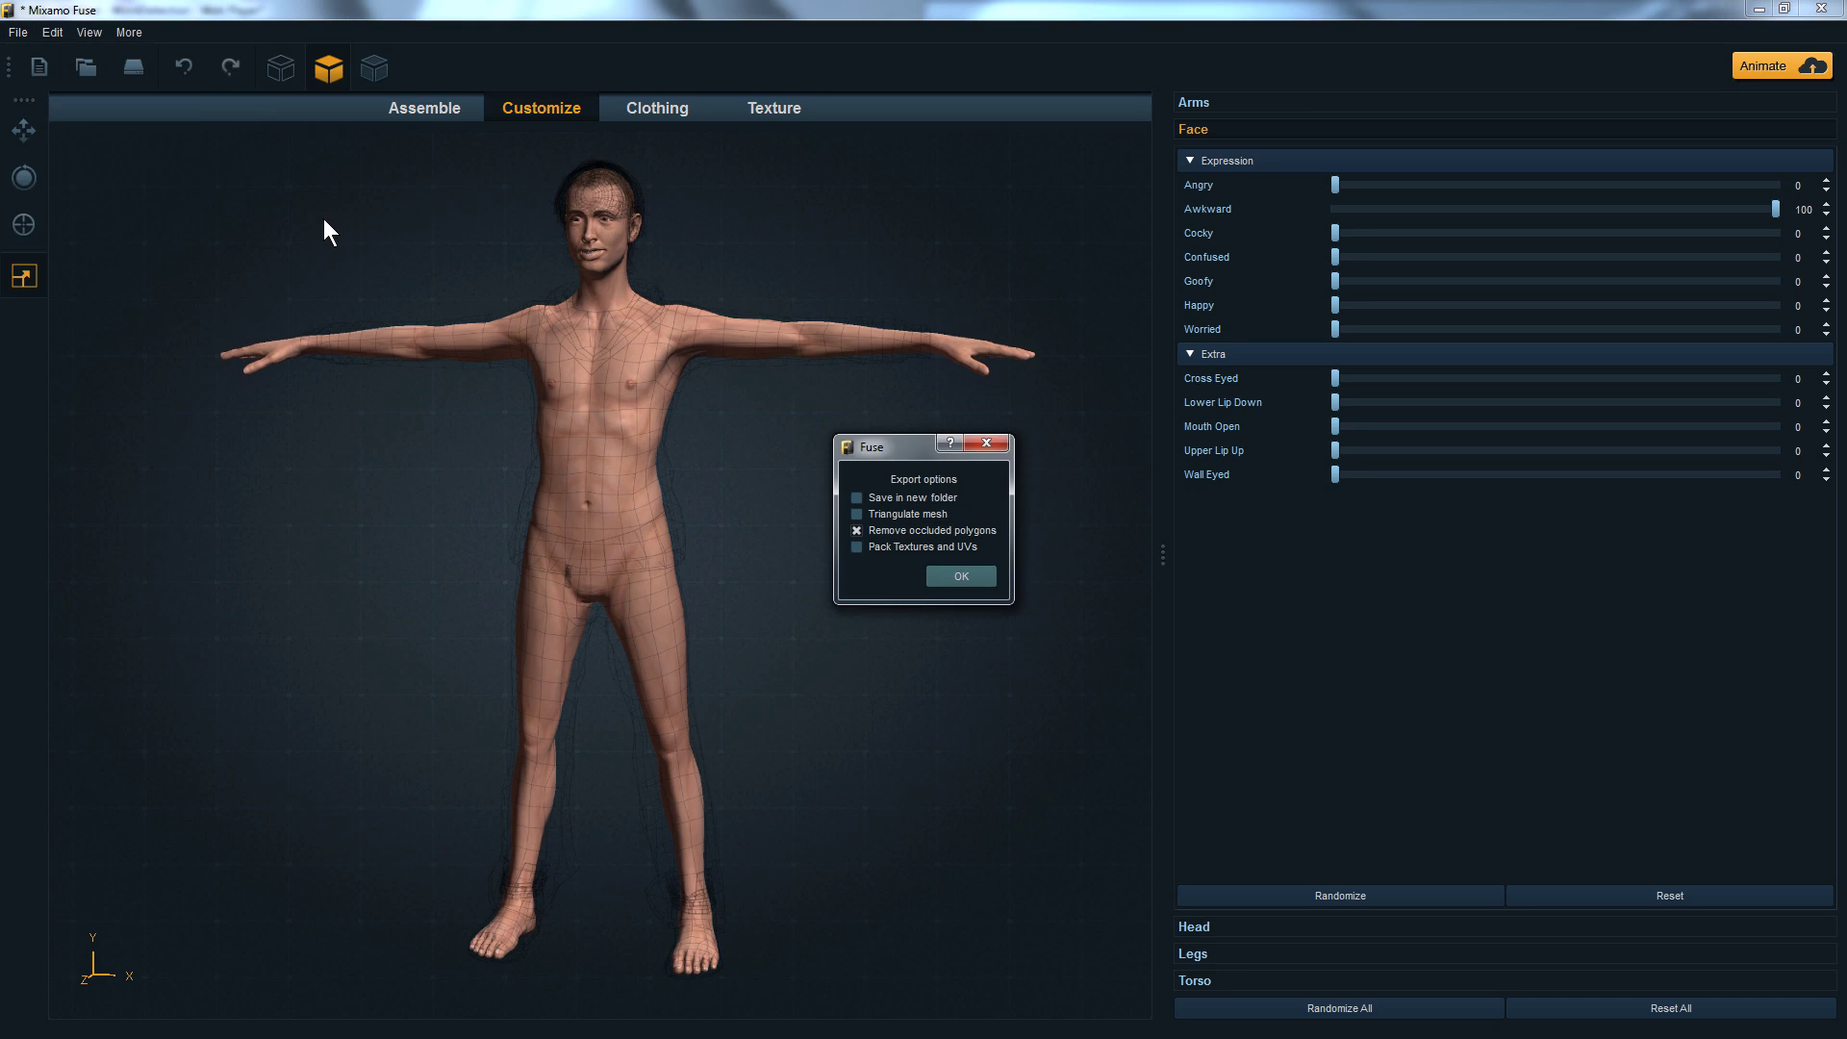
key("Return")
type("awkward")
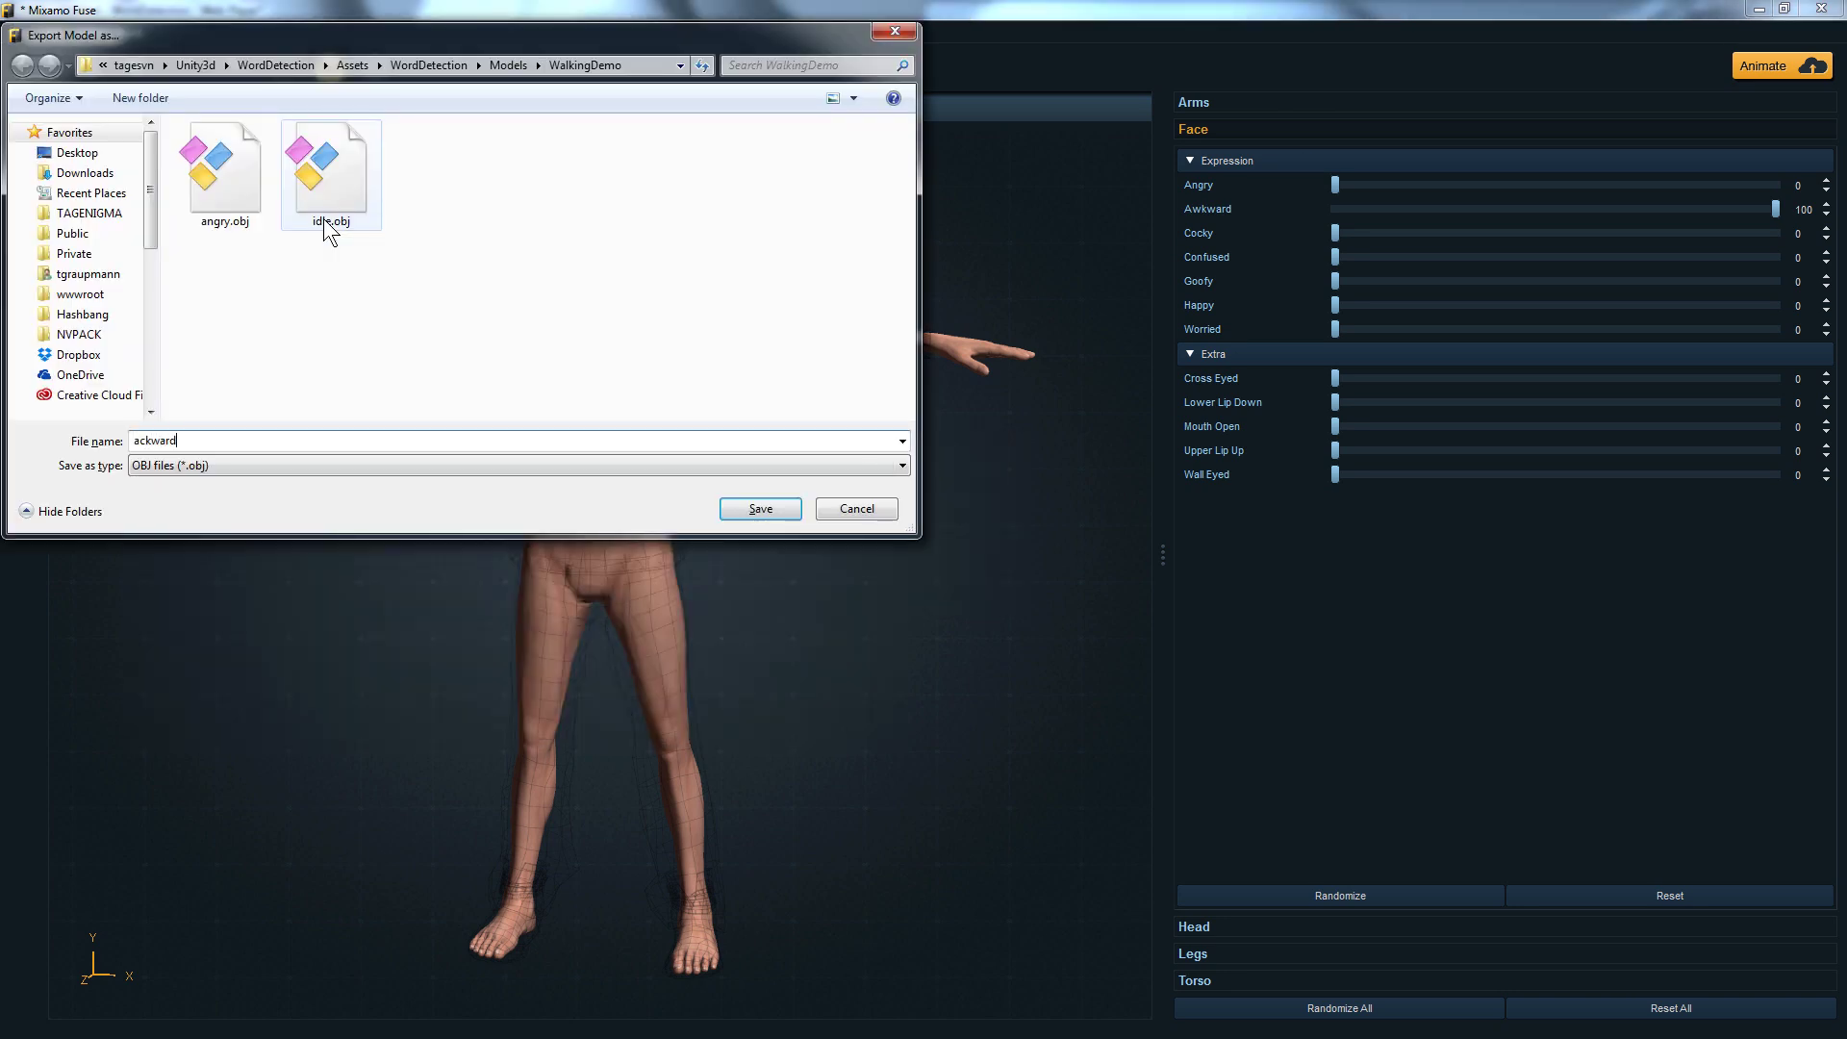
key("Return")
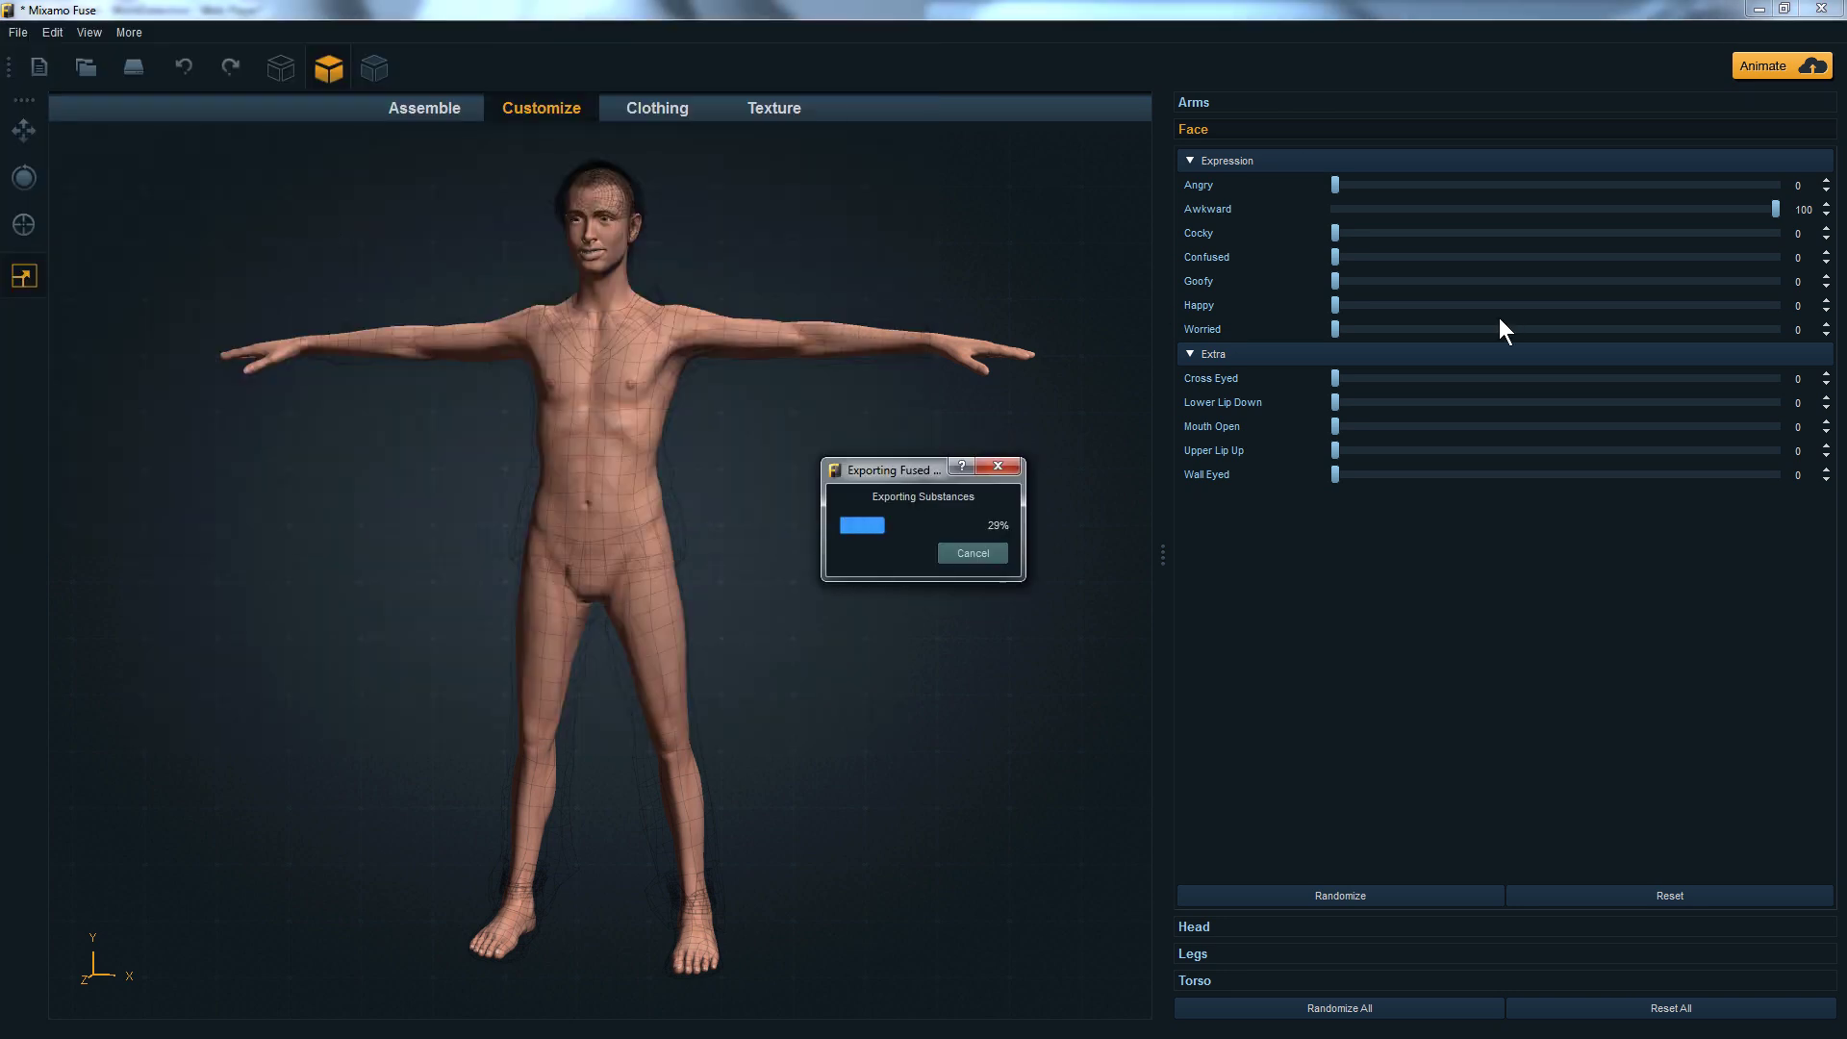
Reset Awkward to 0 and export the Cocky-expression model as OBJ named cocky.
mouse_move(1773, 206)
left_mouse_down()
mouse_move(1291, 205)
mouse_move(1780, 234)
left_mouse_up()
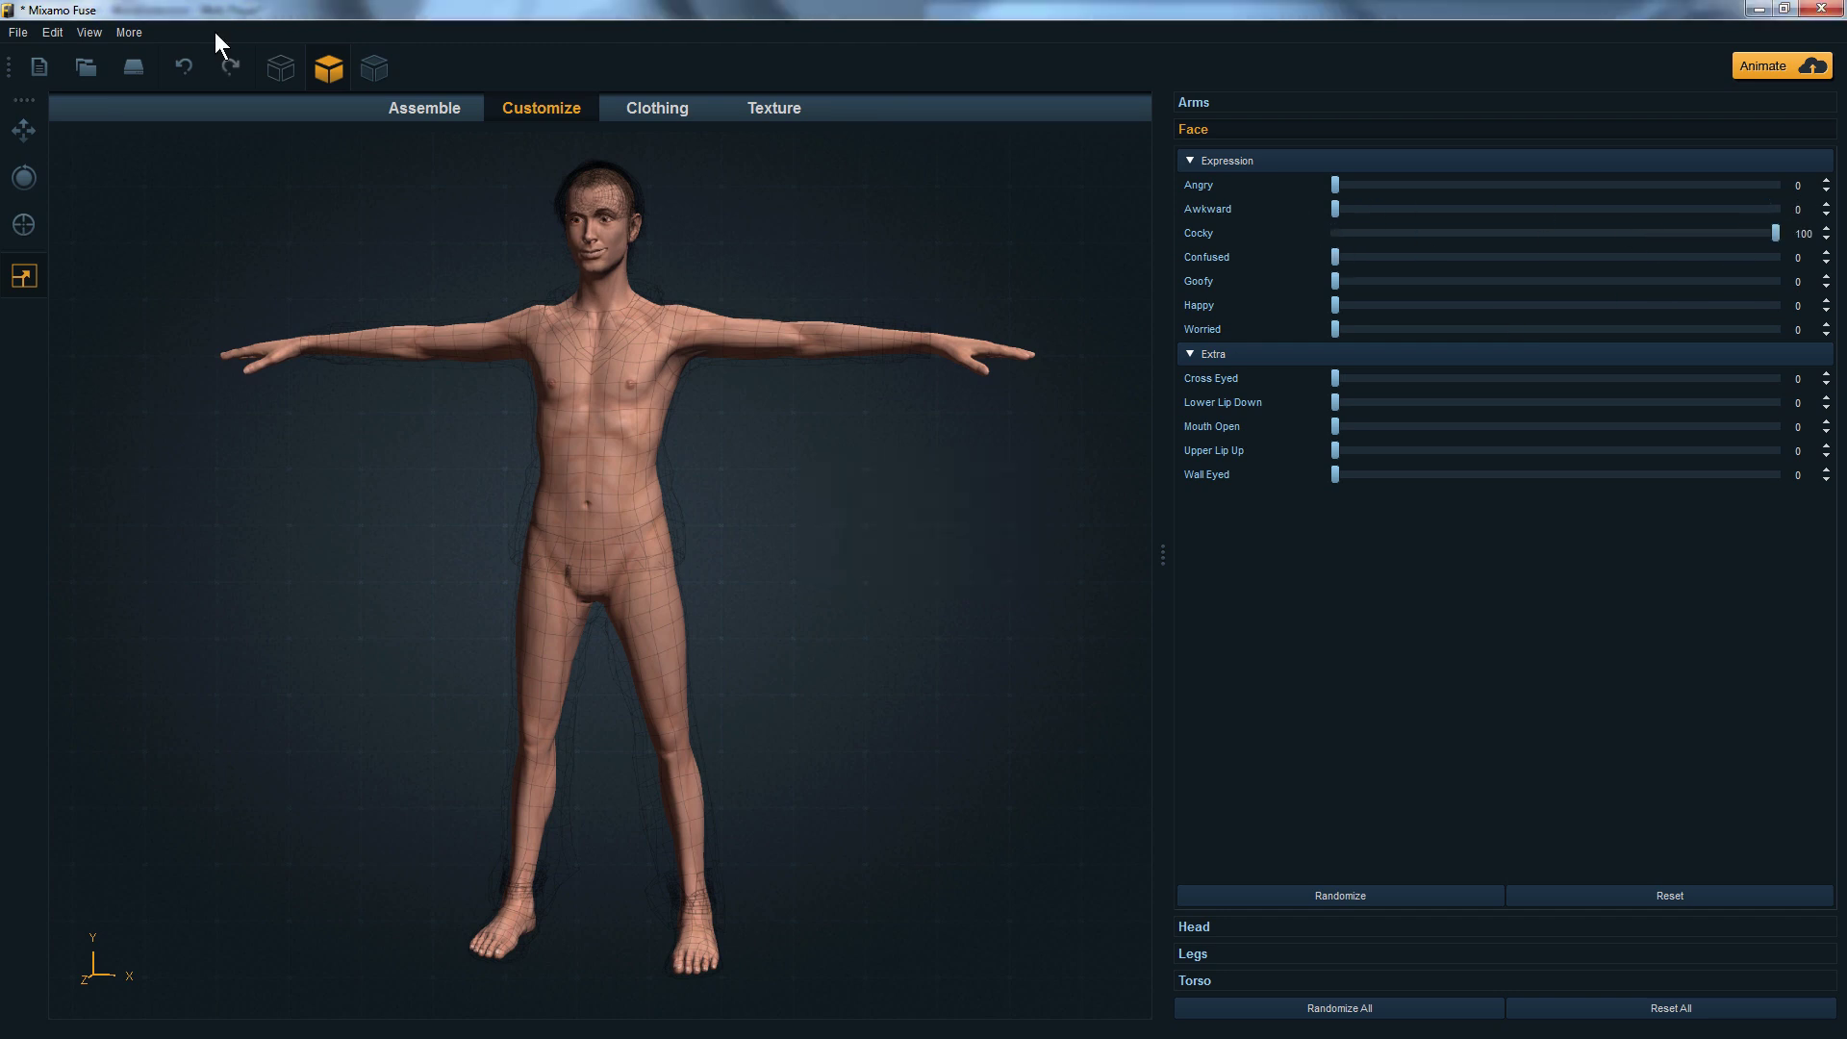
left_click(19, 34)
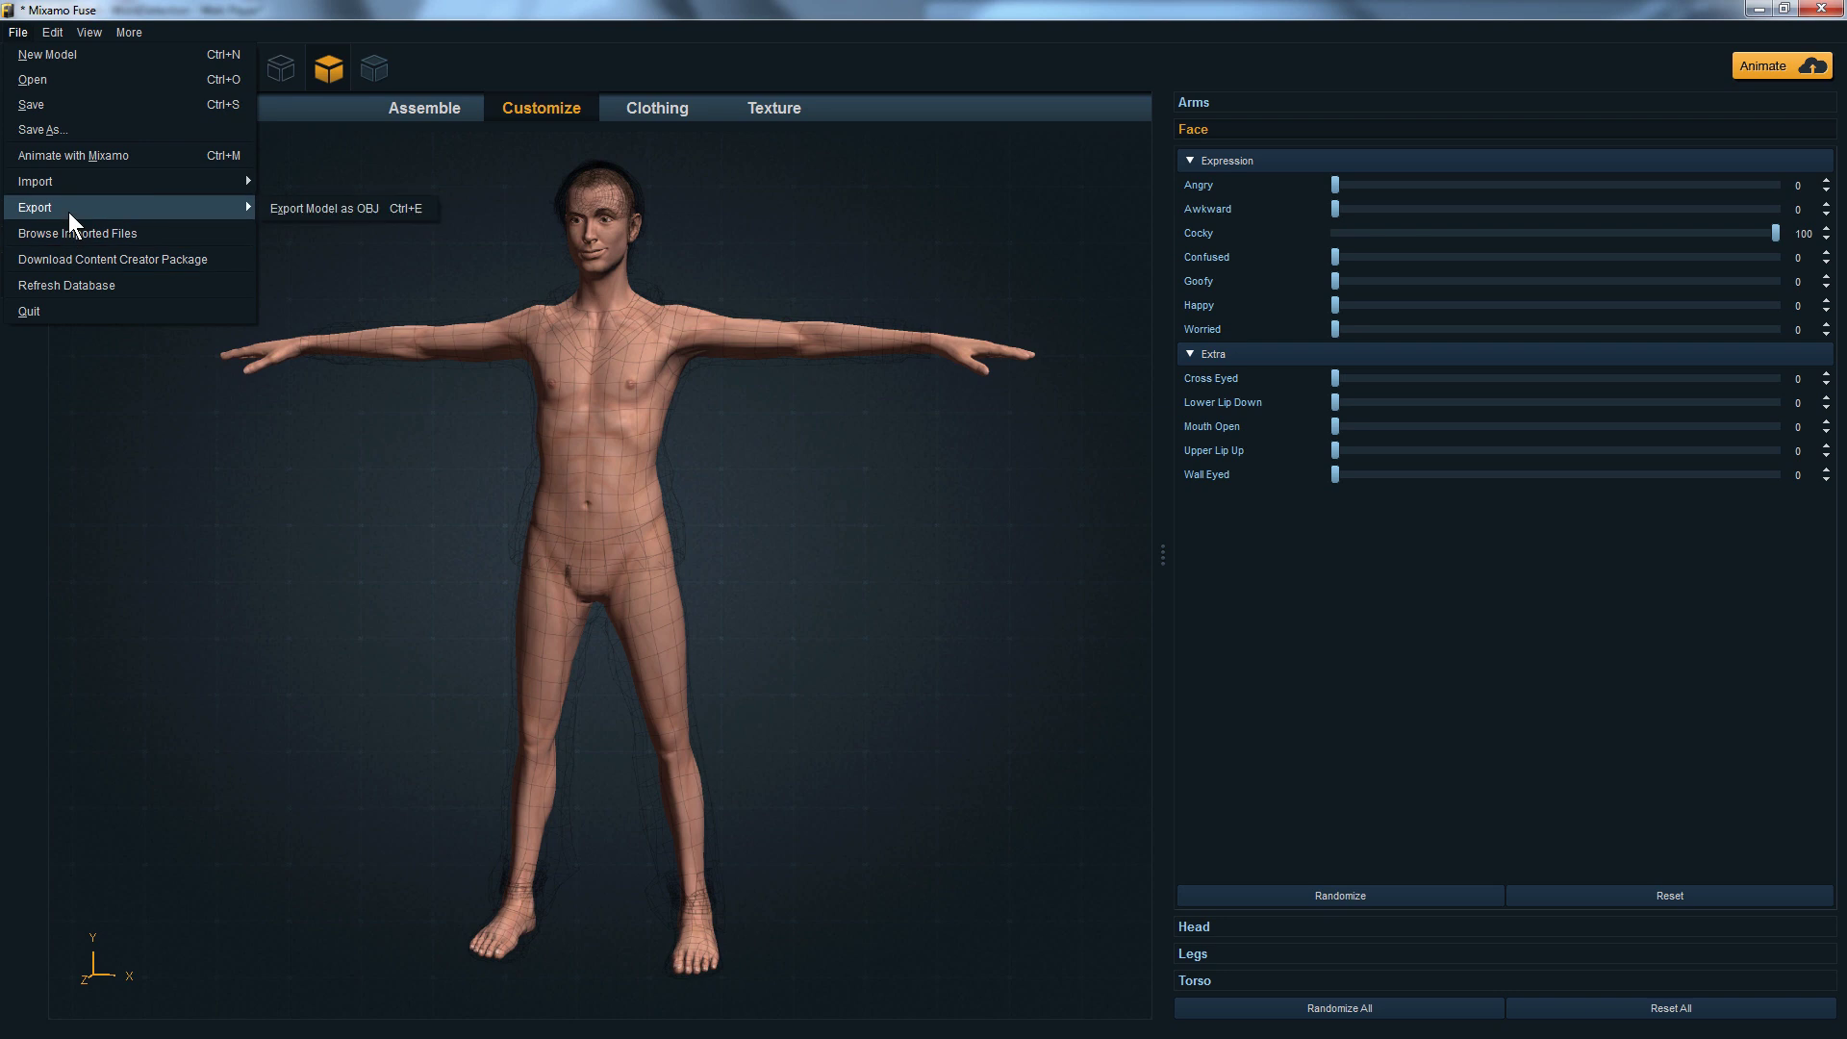
left_click(296, 204)
key("Return")
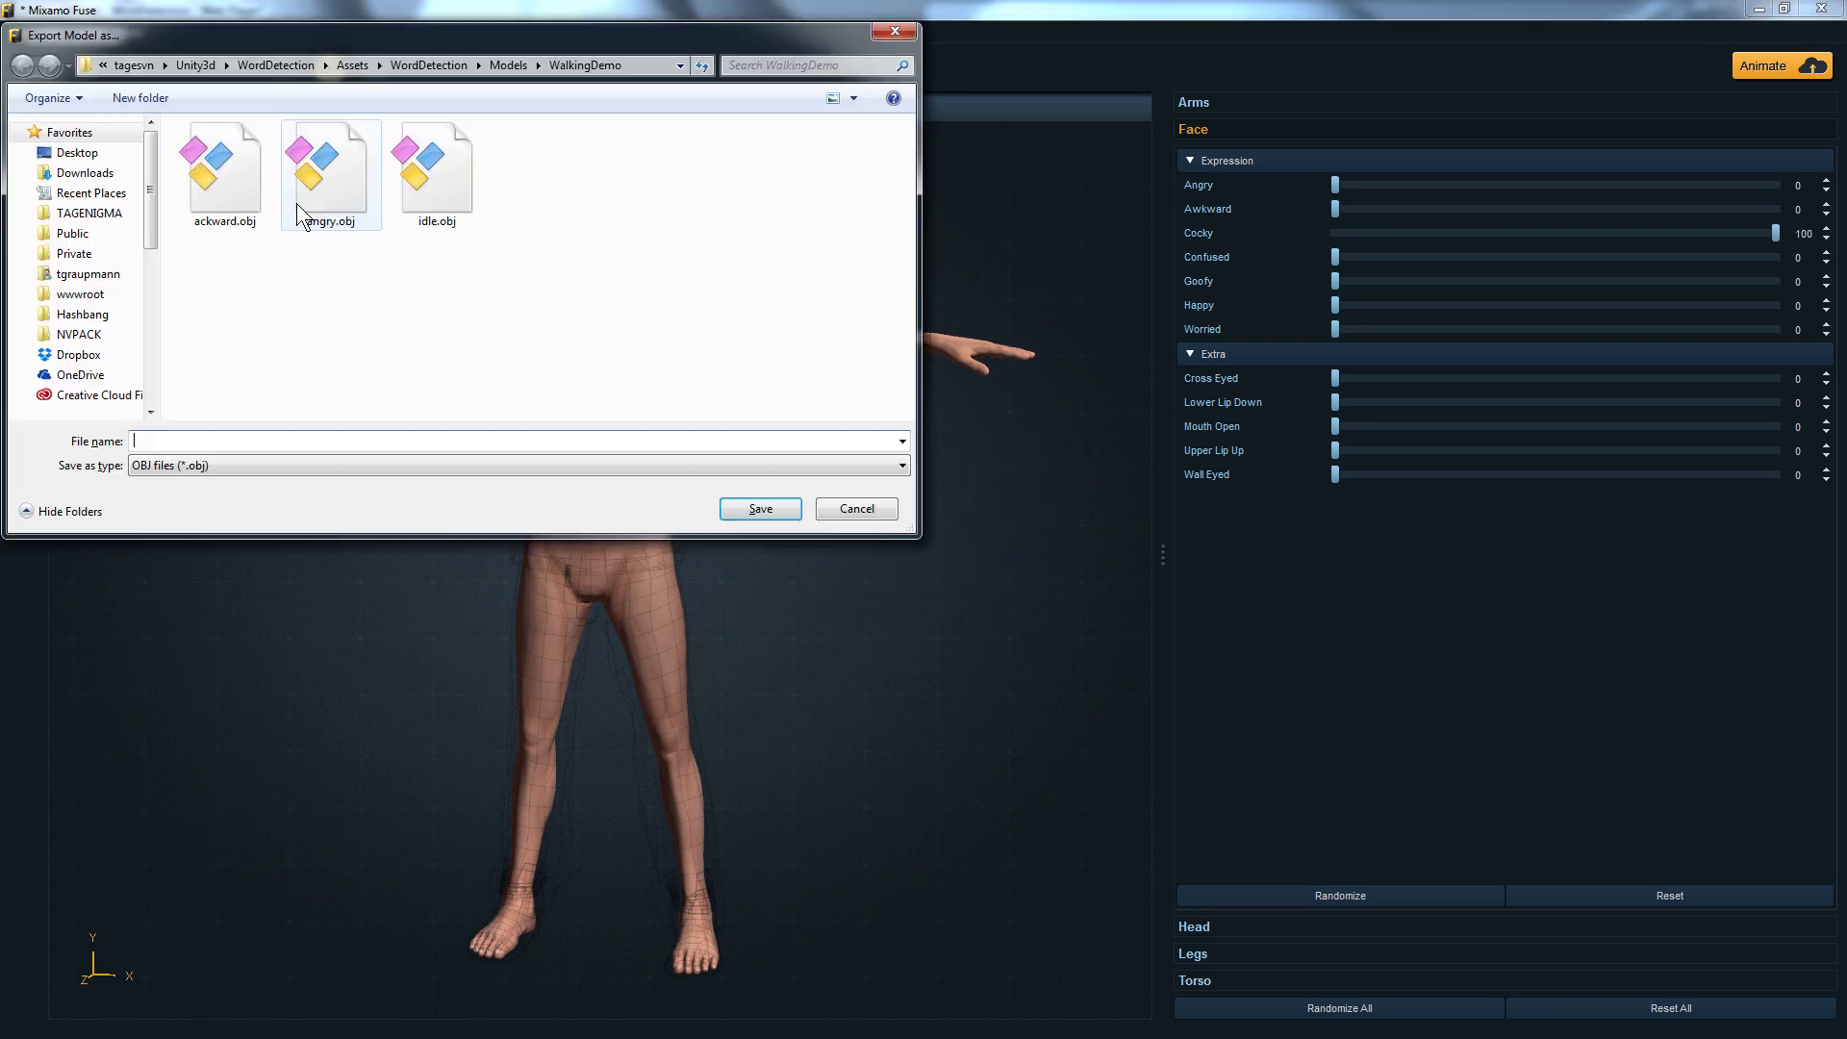
type("cocky")
key("Return")
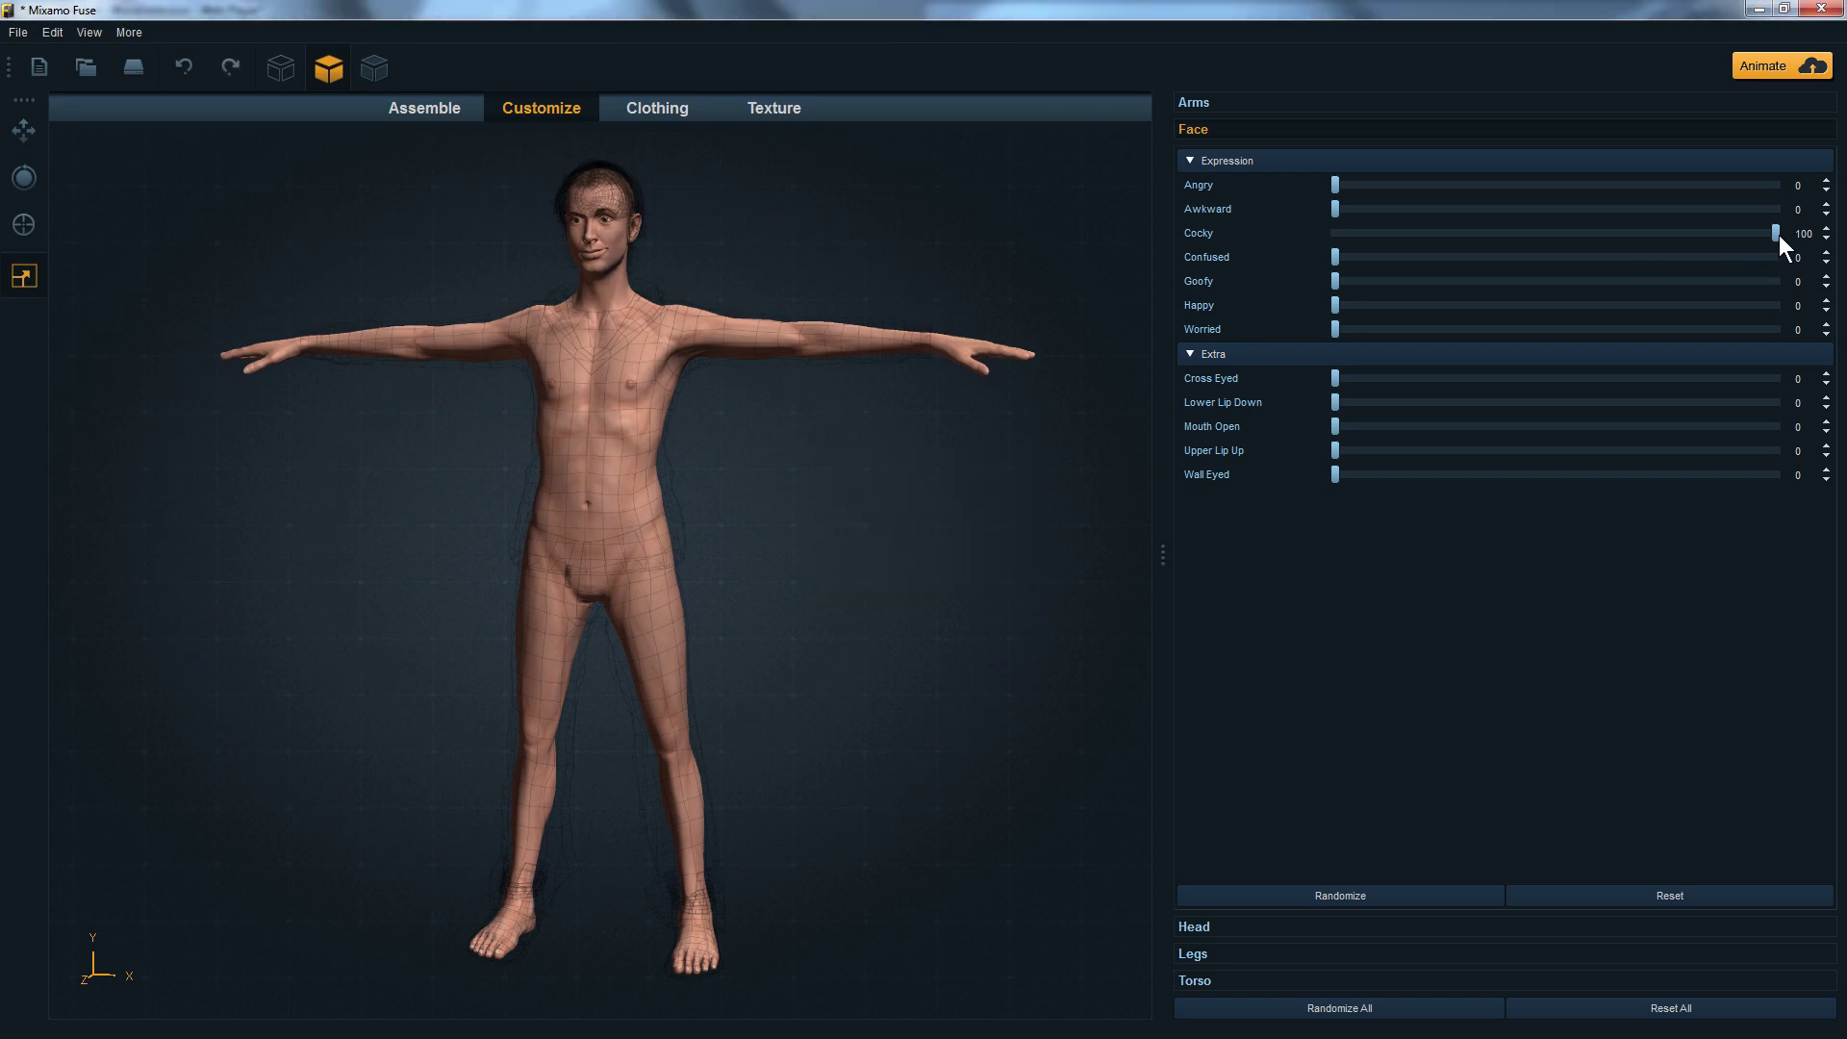
Lower Cocky, set Confused to 100, and export the OBJ as confused.
left_click(1344, 231)
left_click_drag(1334, 258, 1791, 279)
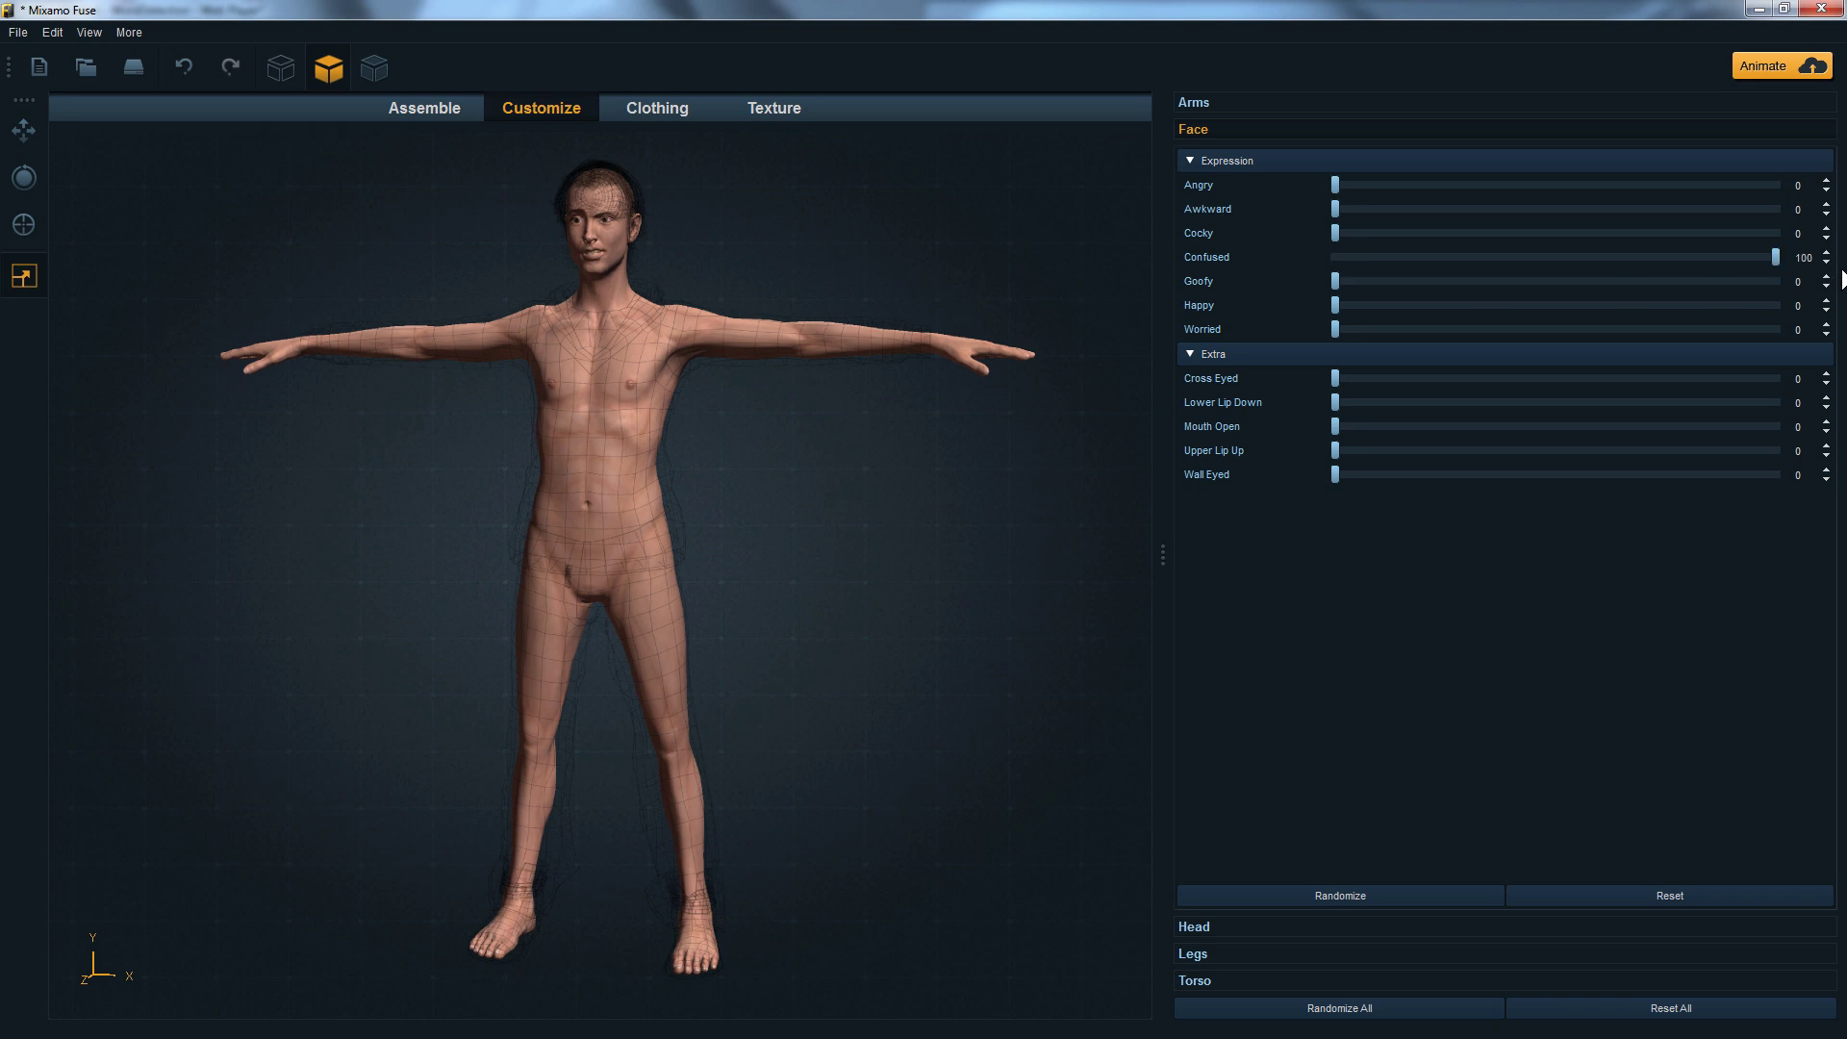
left_click(18, 33)
mouse_move(90, 207)
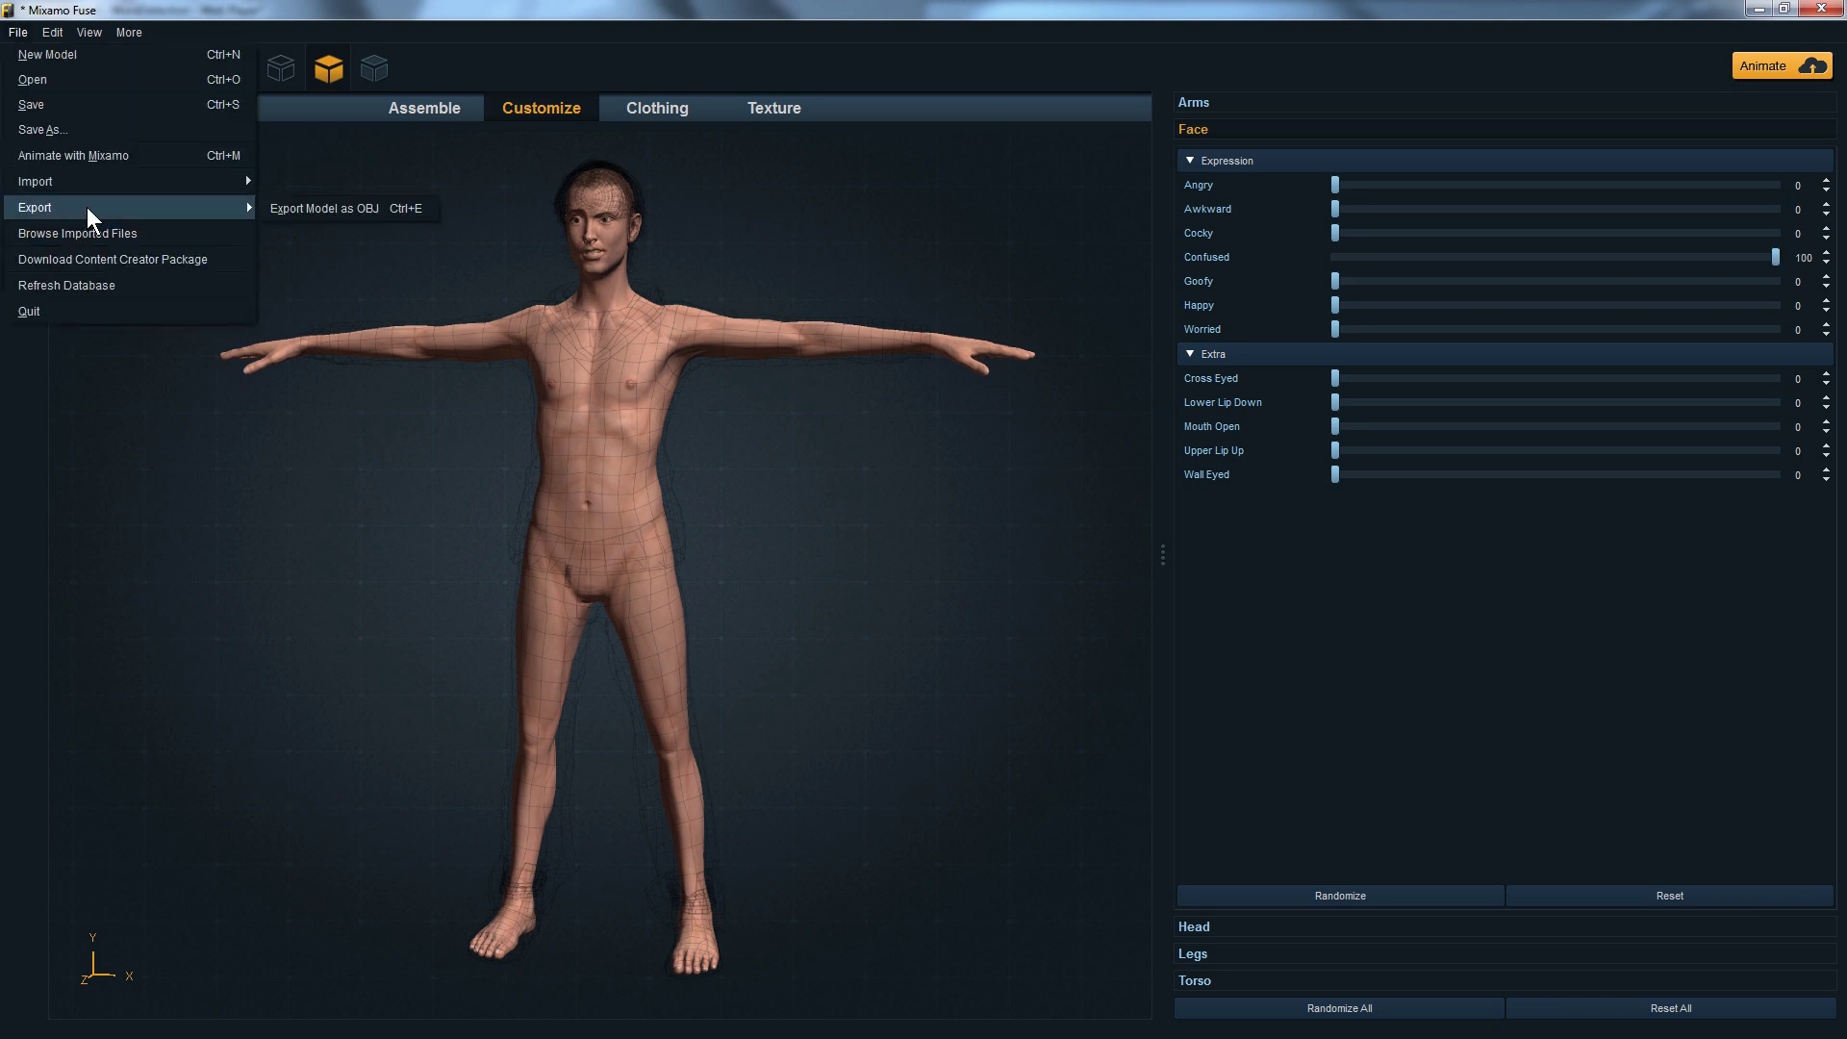
left_click(338, 209)
key("Return")
type("confused")
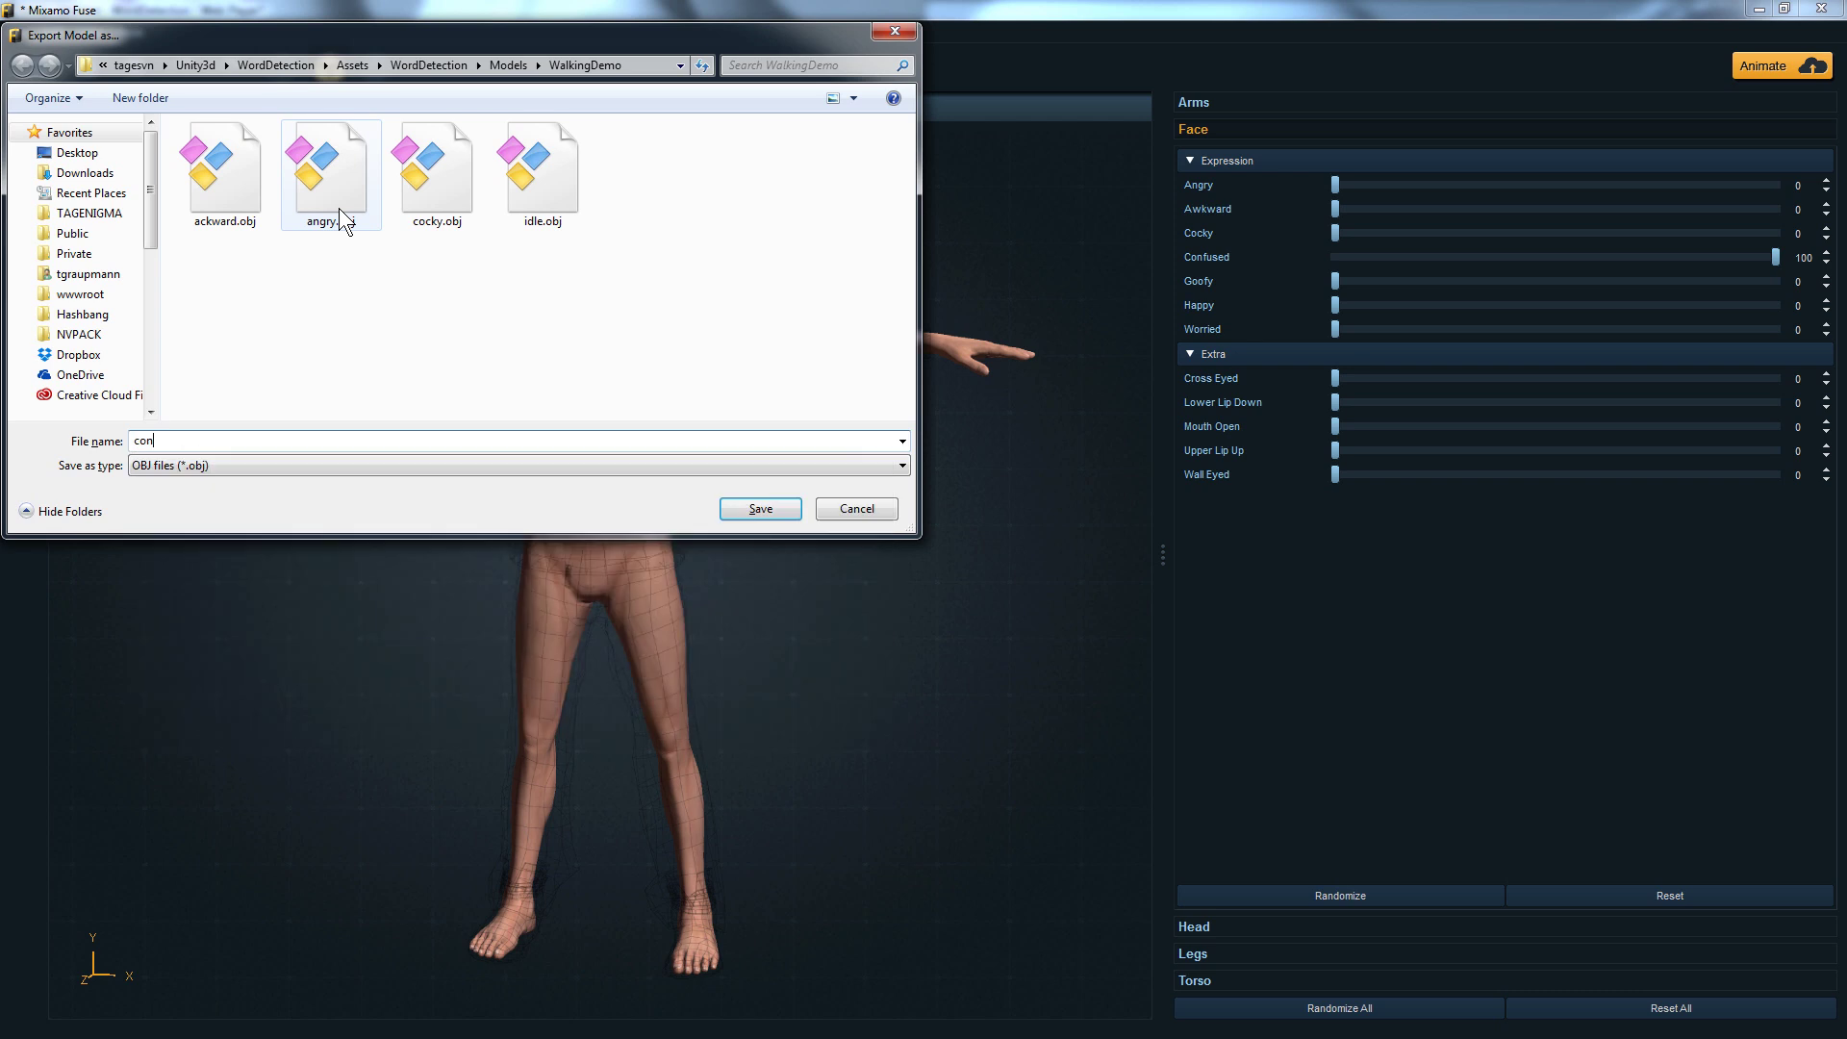
key("Return")
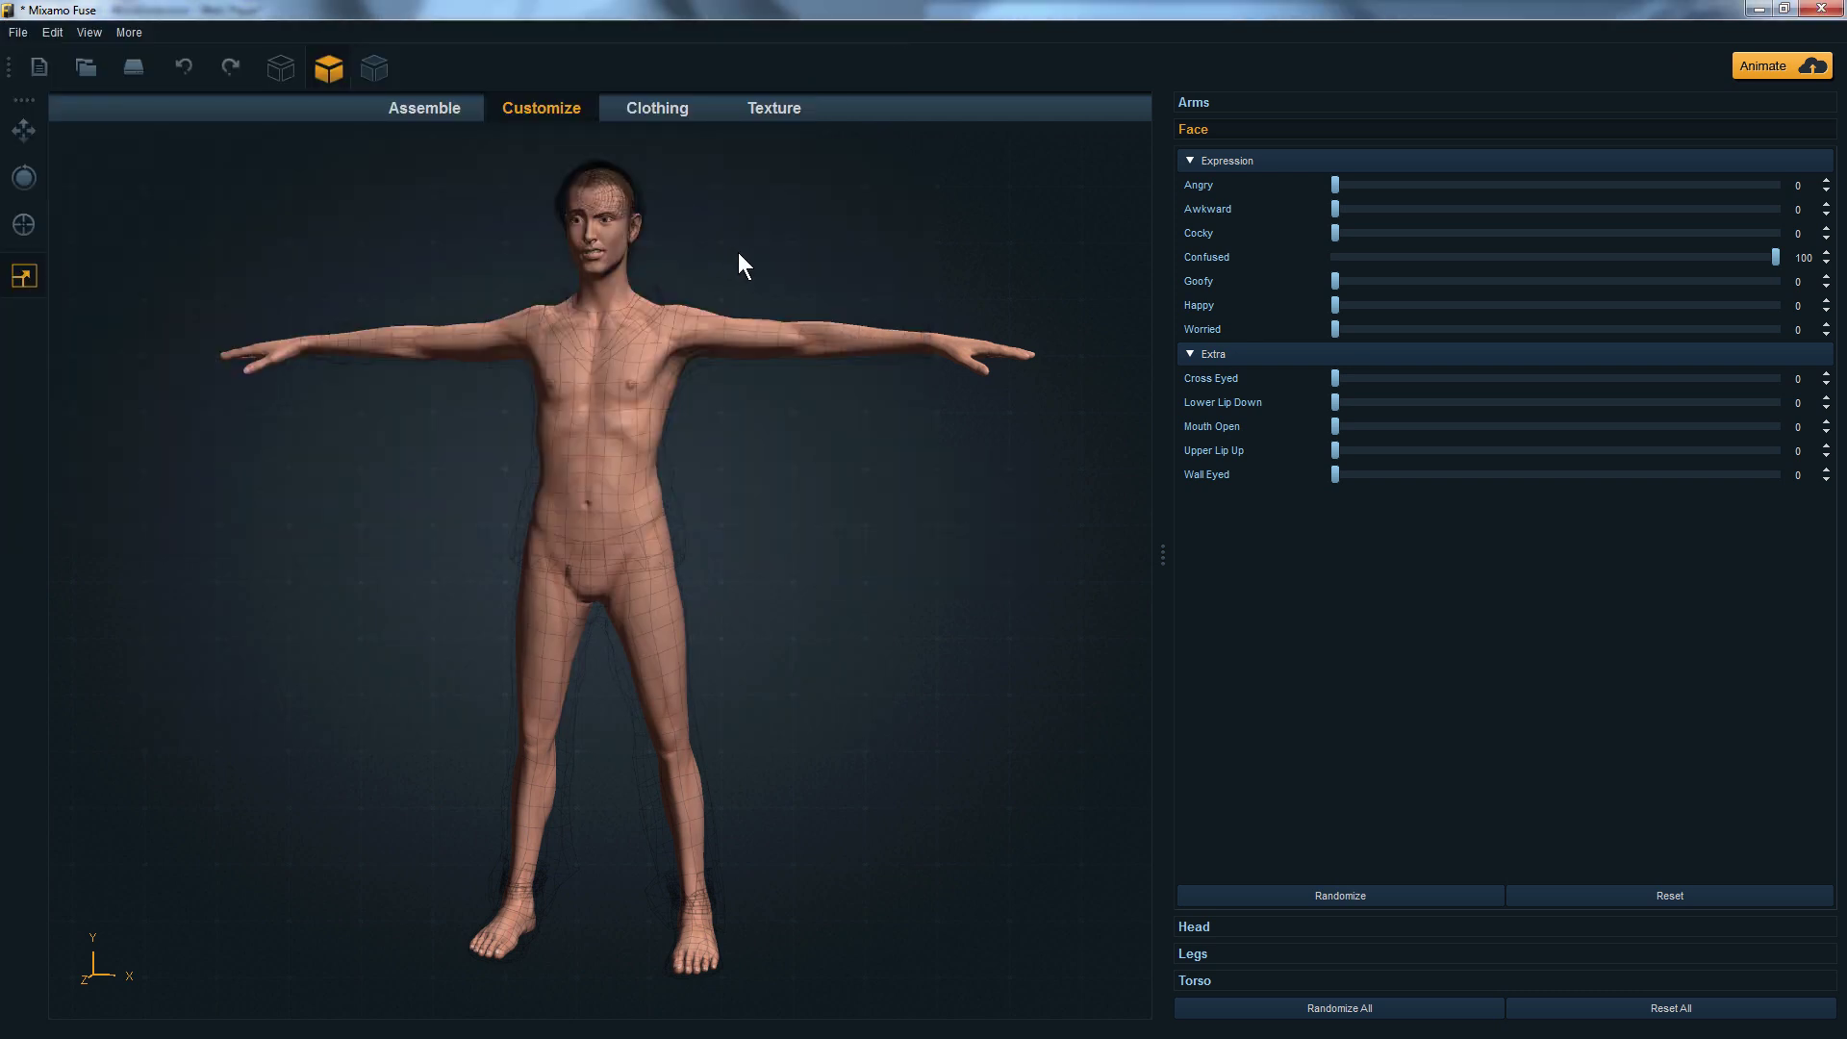
Reset Confused to 0 and export the Goofy-expression model as OBJ named goofy.
mouse_move(1775, 256)
left_mouse_down()
mouse_move(1307, 257)
mouse_move(1355, 285)
mouse_move(1778, 284)
left_mouse_up()
left_click(32, 36)
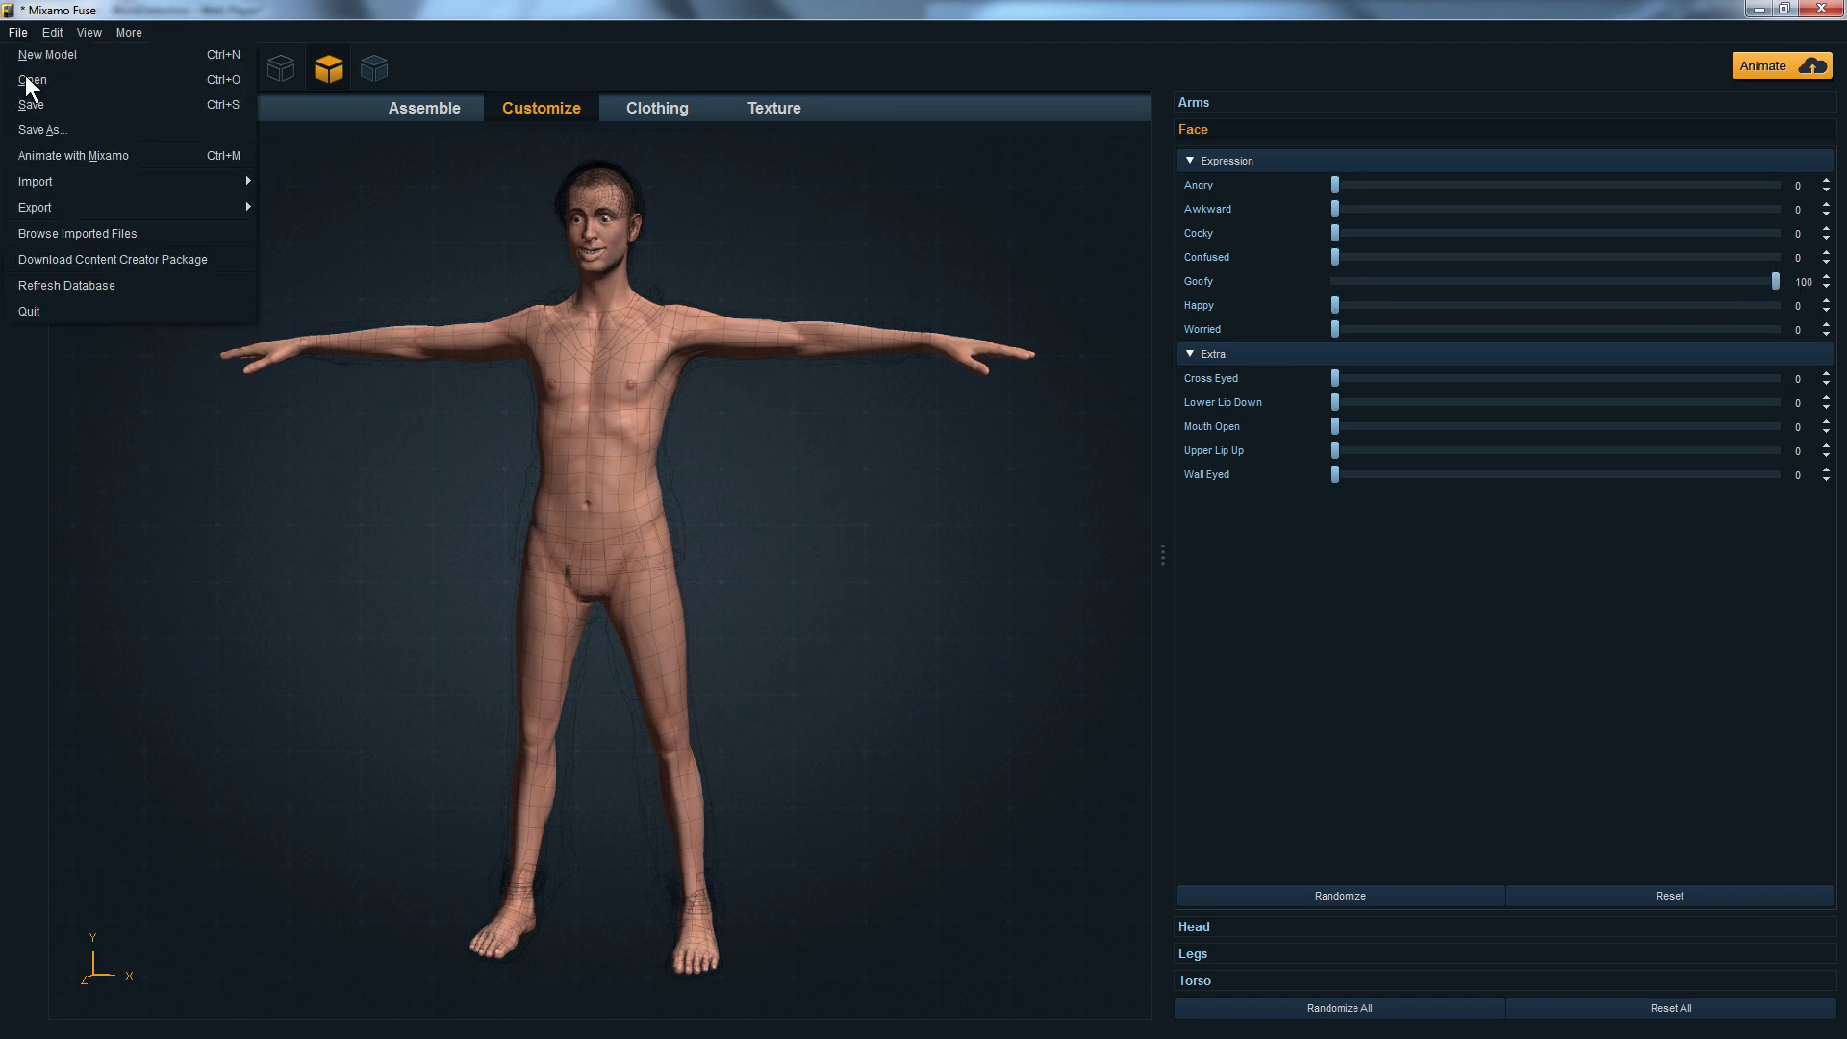
mouse_move(245, 175)
left_click(334, 213)
key("Return")
type("goofy")
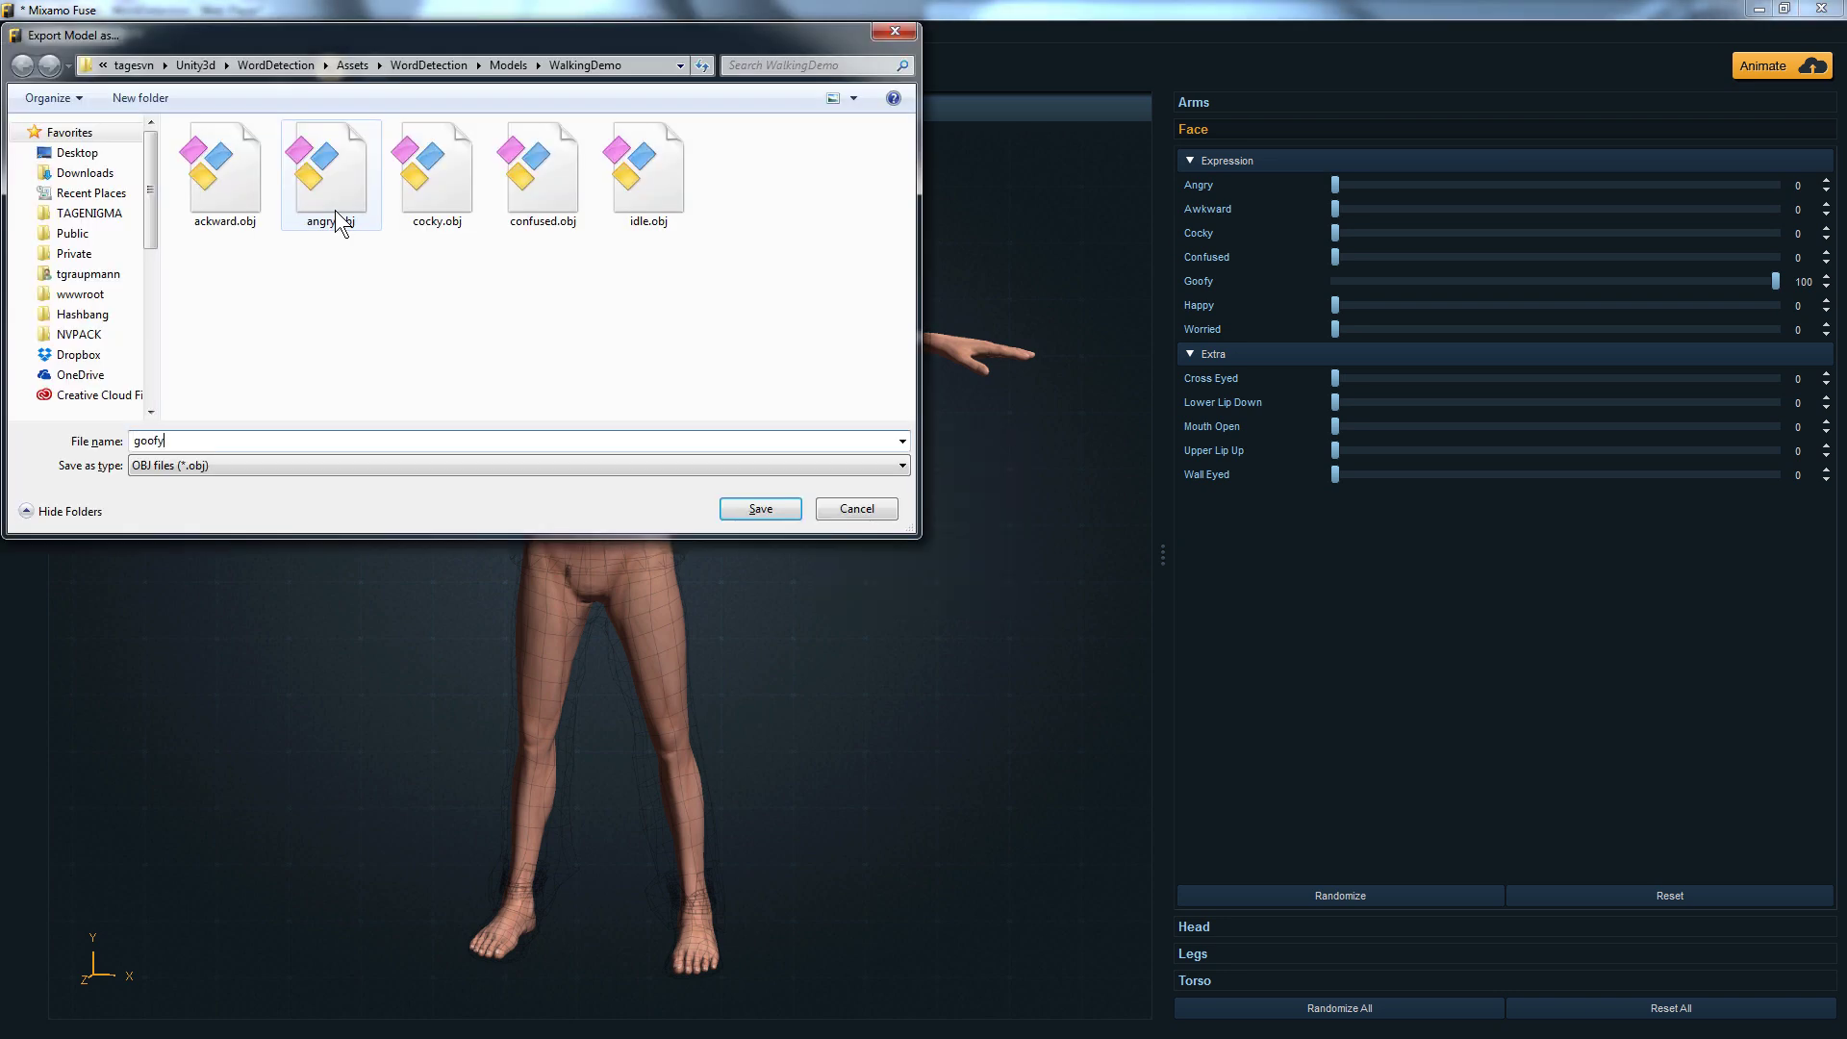
key("Return")
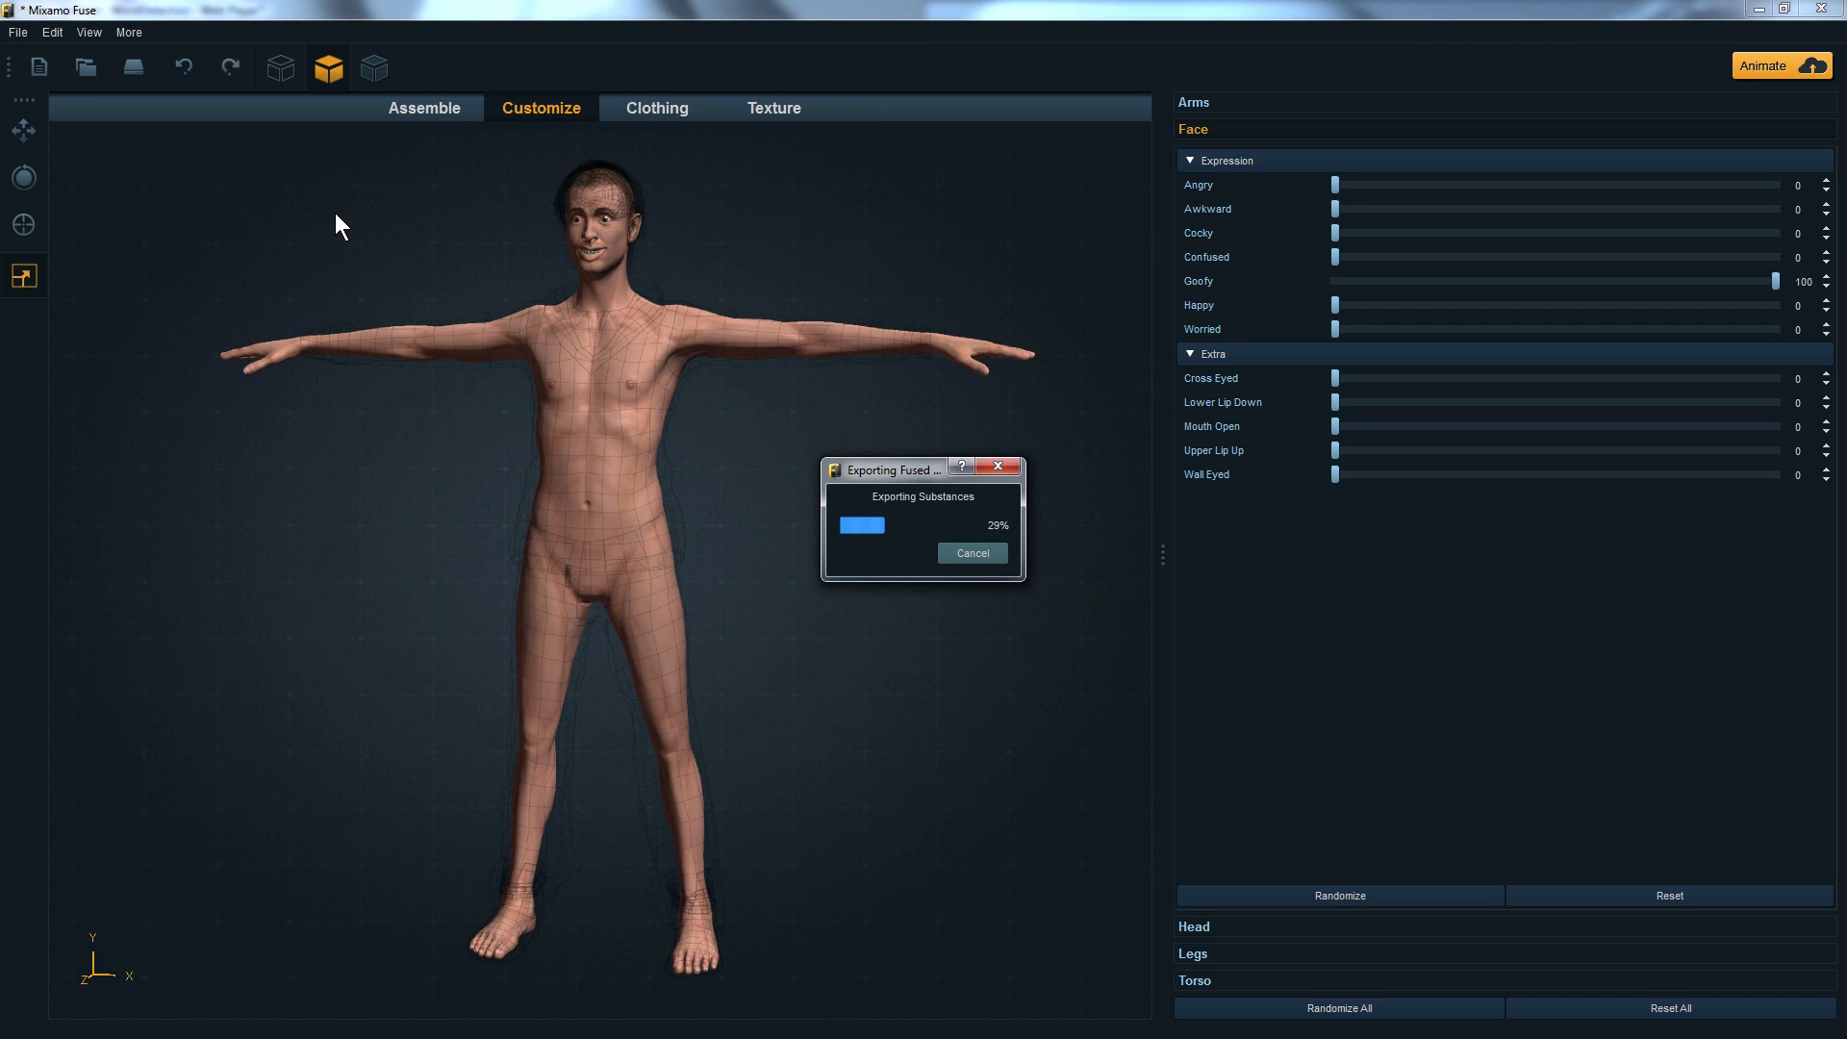
Reset Goofy to 0 and export the Happy-expression model as OBJ named happy.
left_click_drag(1775, 281, 1813, 183)
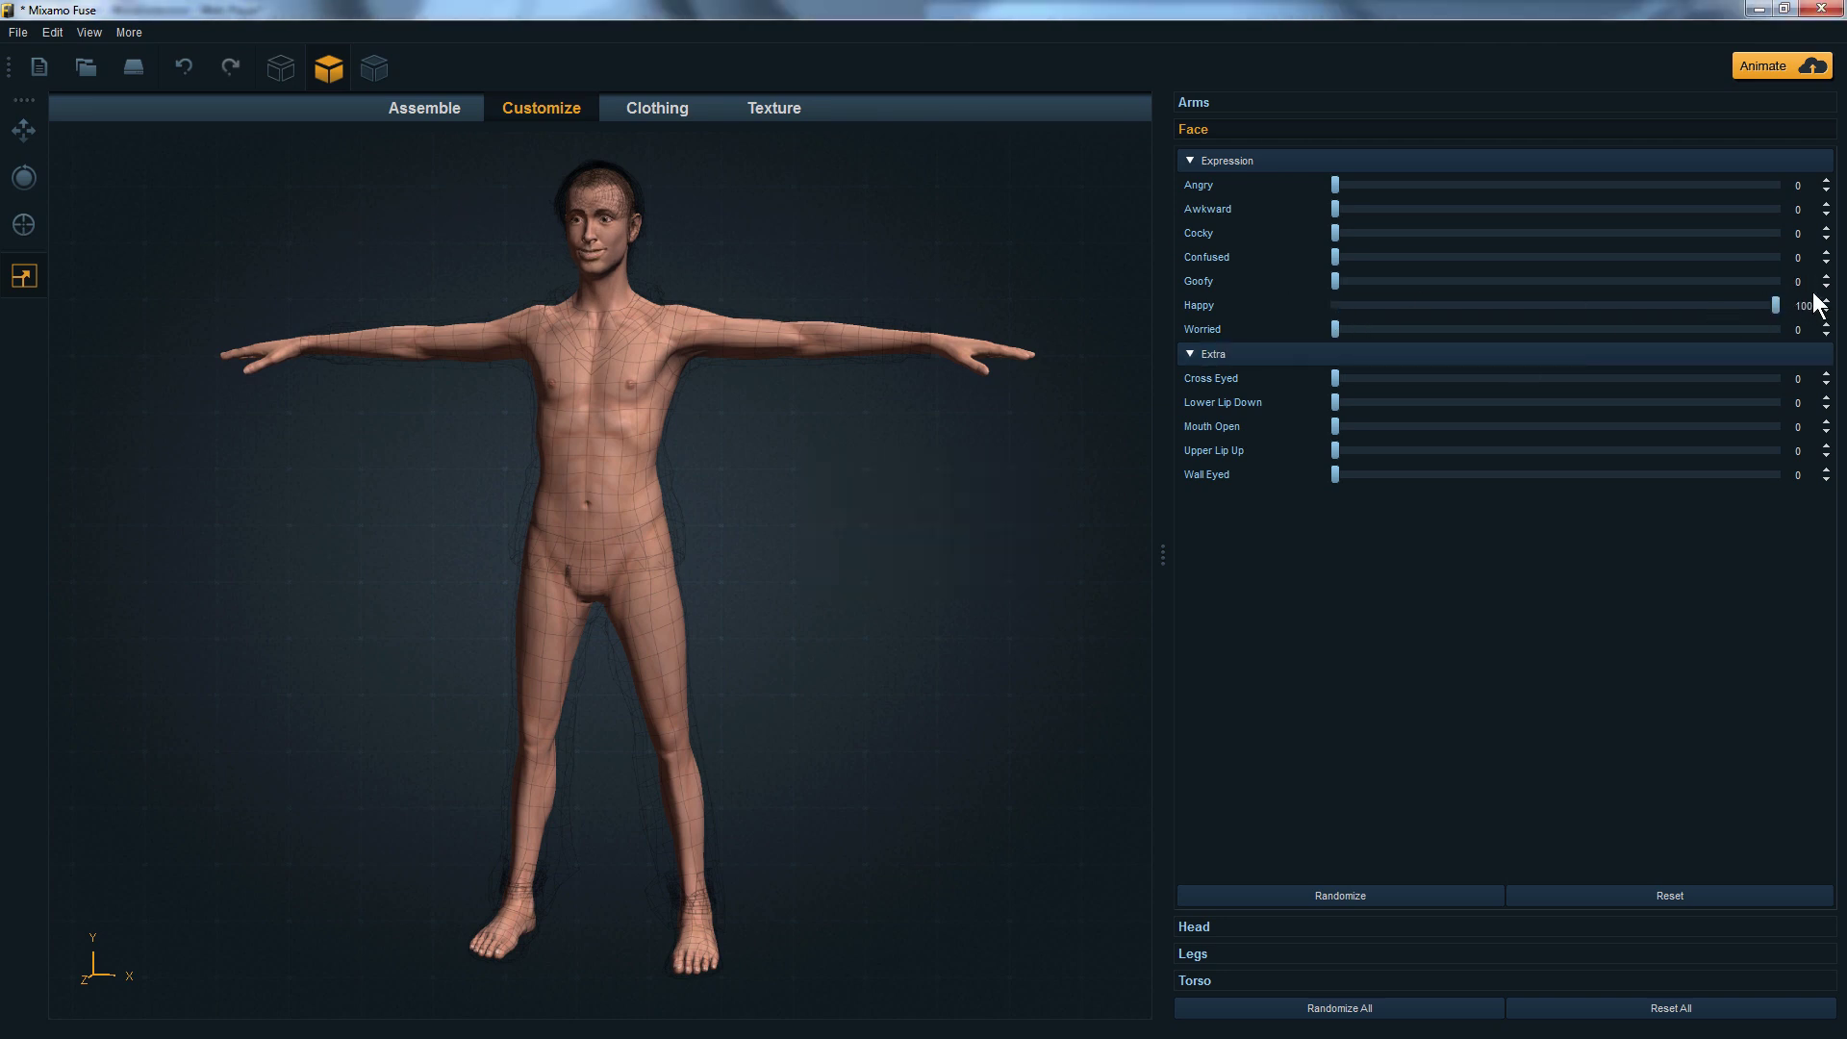
left_click(17, 32)
mouse_move(150, 202)
left_click(306, 211)
key("Return")
type("happy")
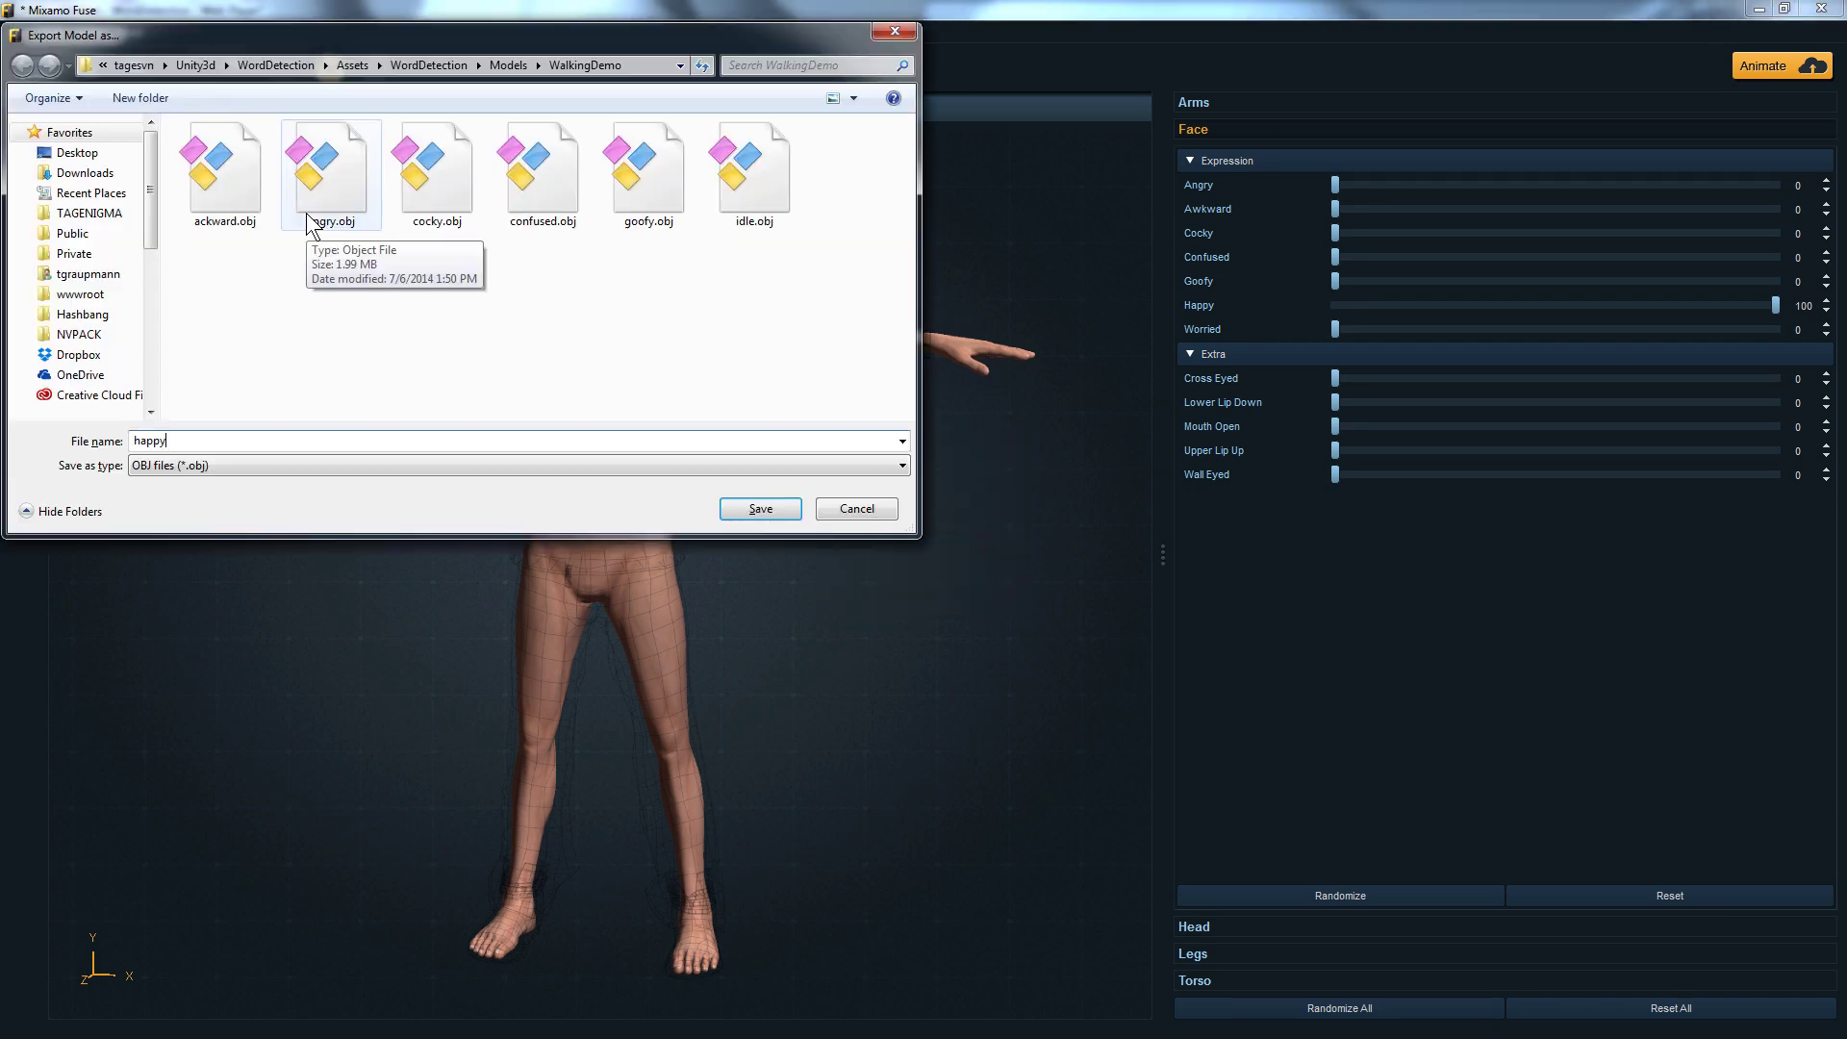
key("Return")
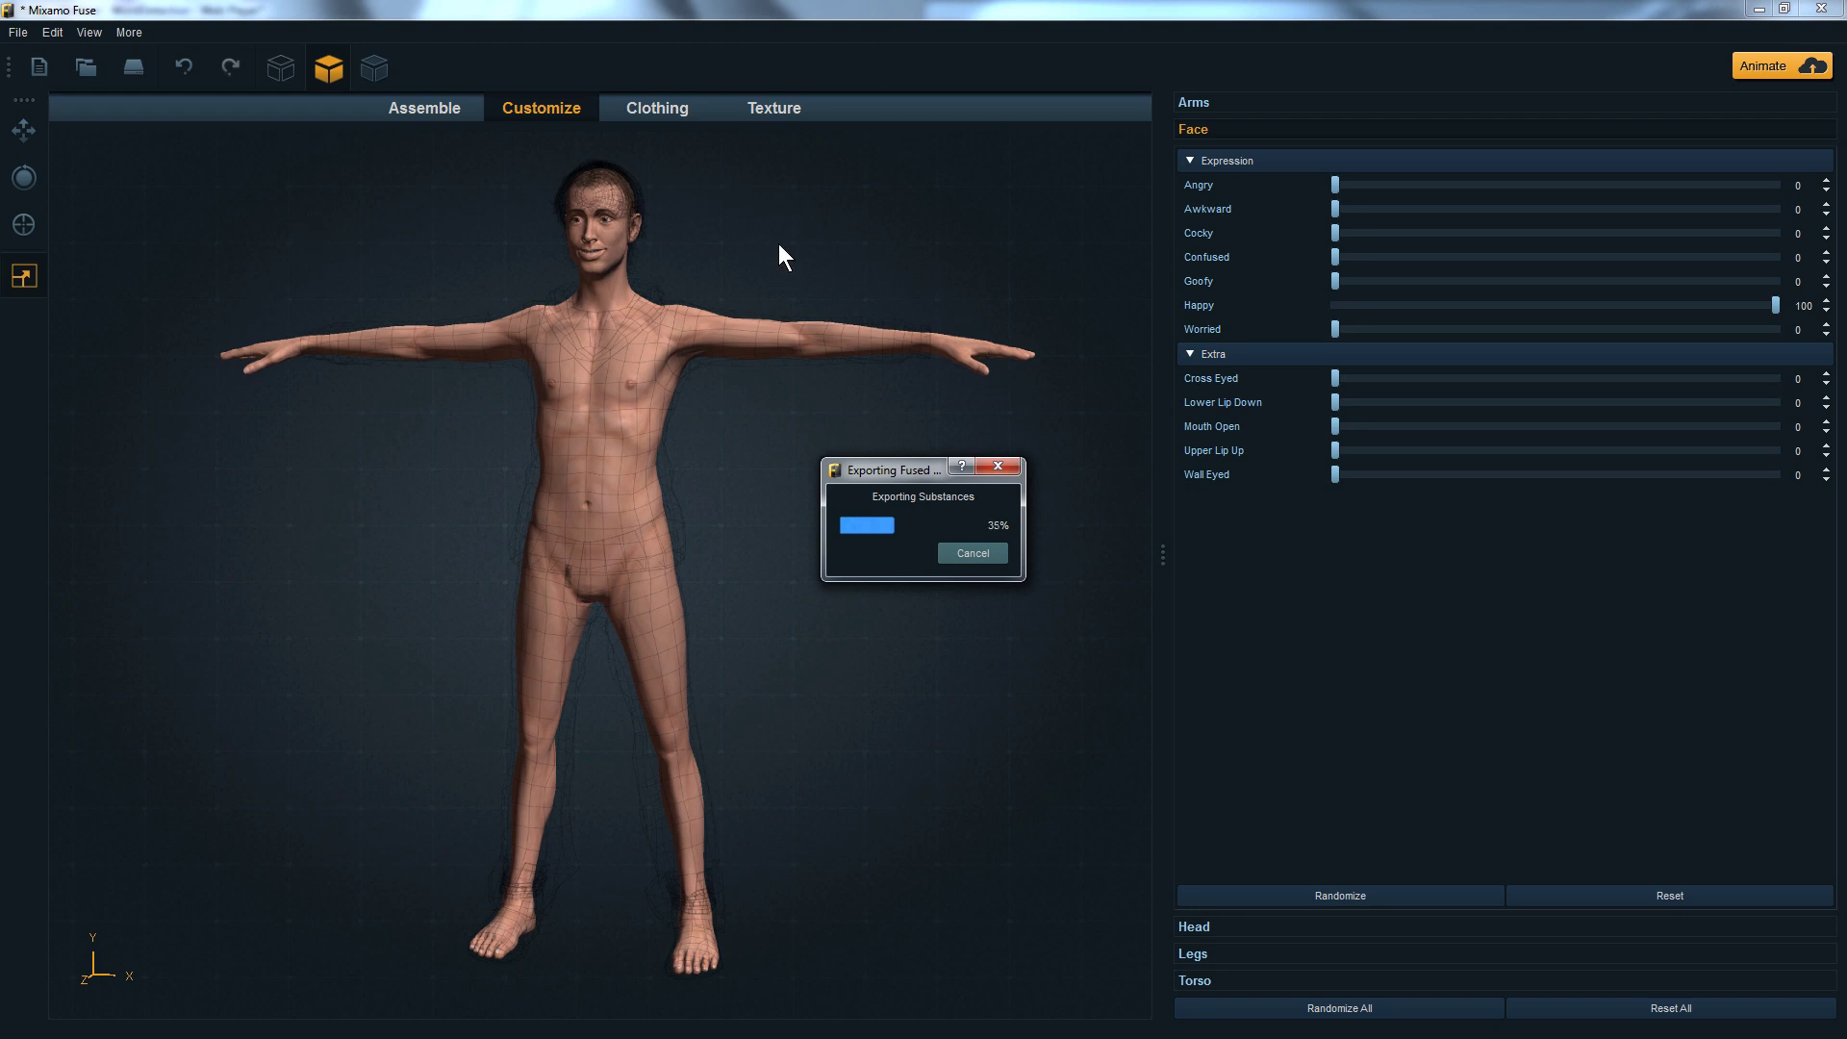
Reset Happy to 0 and export the Worried-expression model as OBJ named worried.
mouse_move(1773, 304)
left_mouse_down()
mouse_move(1324, 310)
mouse_move(1780, 325)
left_mouse_up()
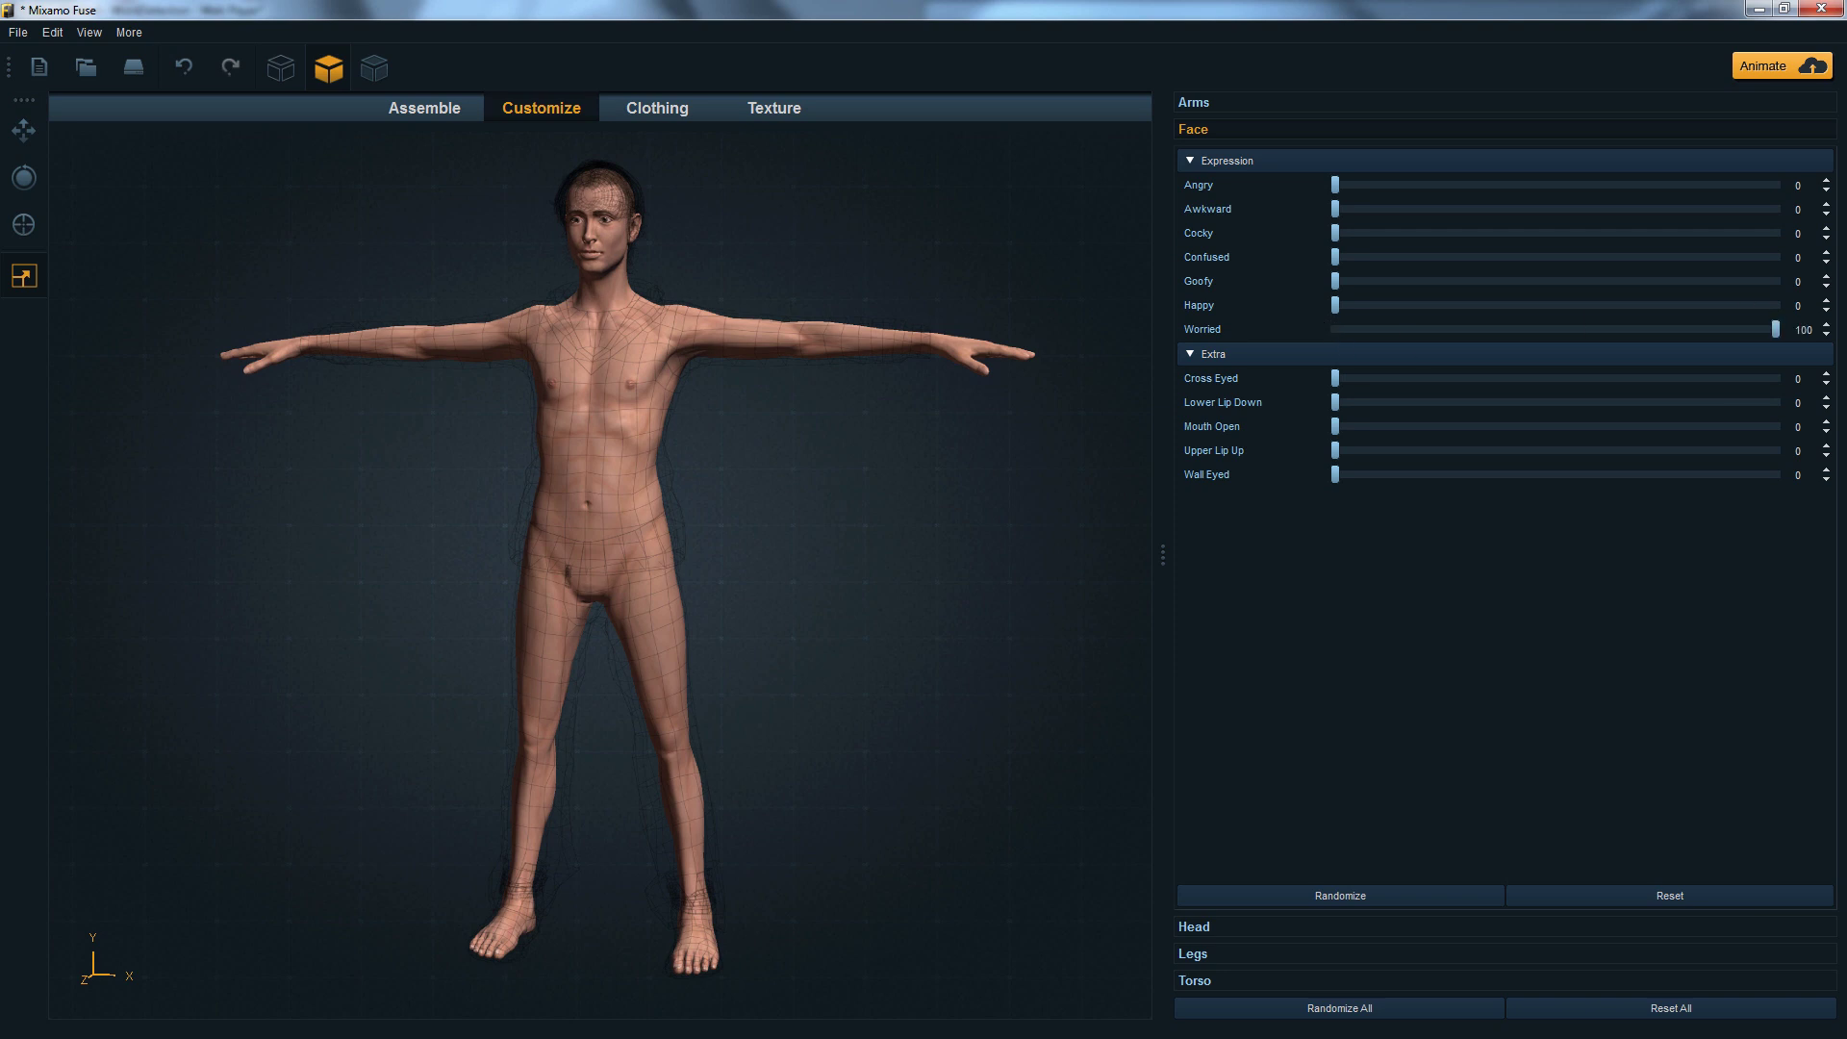
left_click(29, 35)
mouse_move(70, 205)
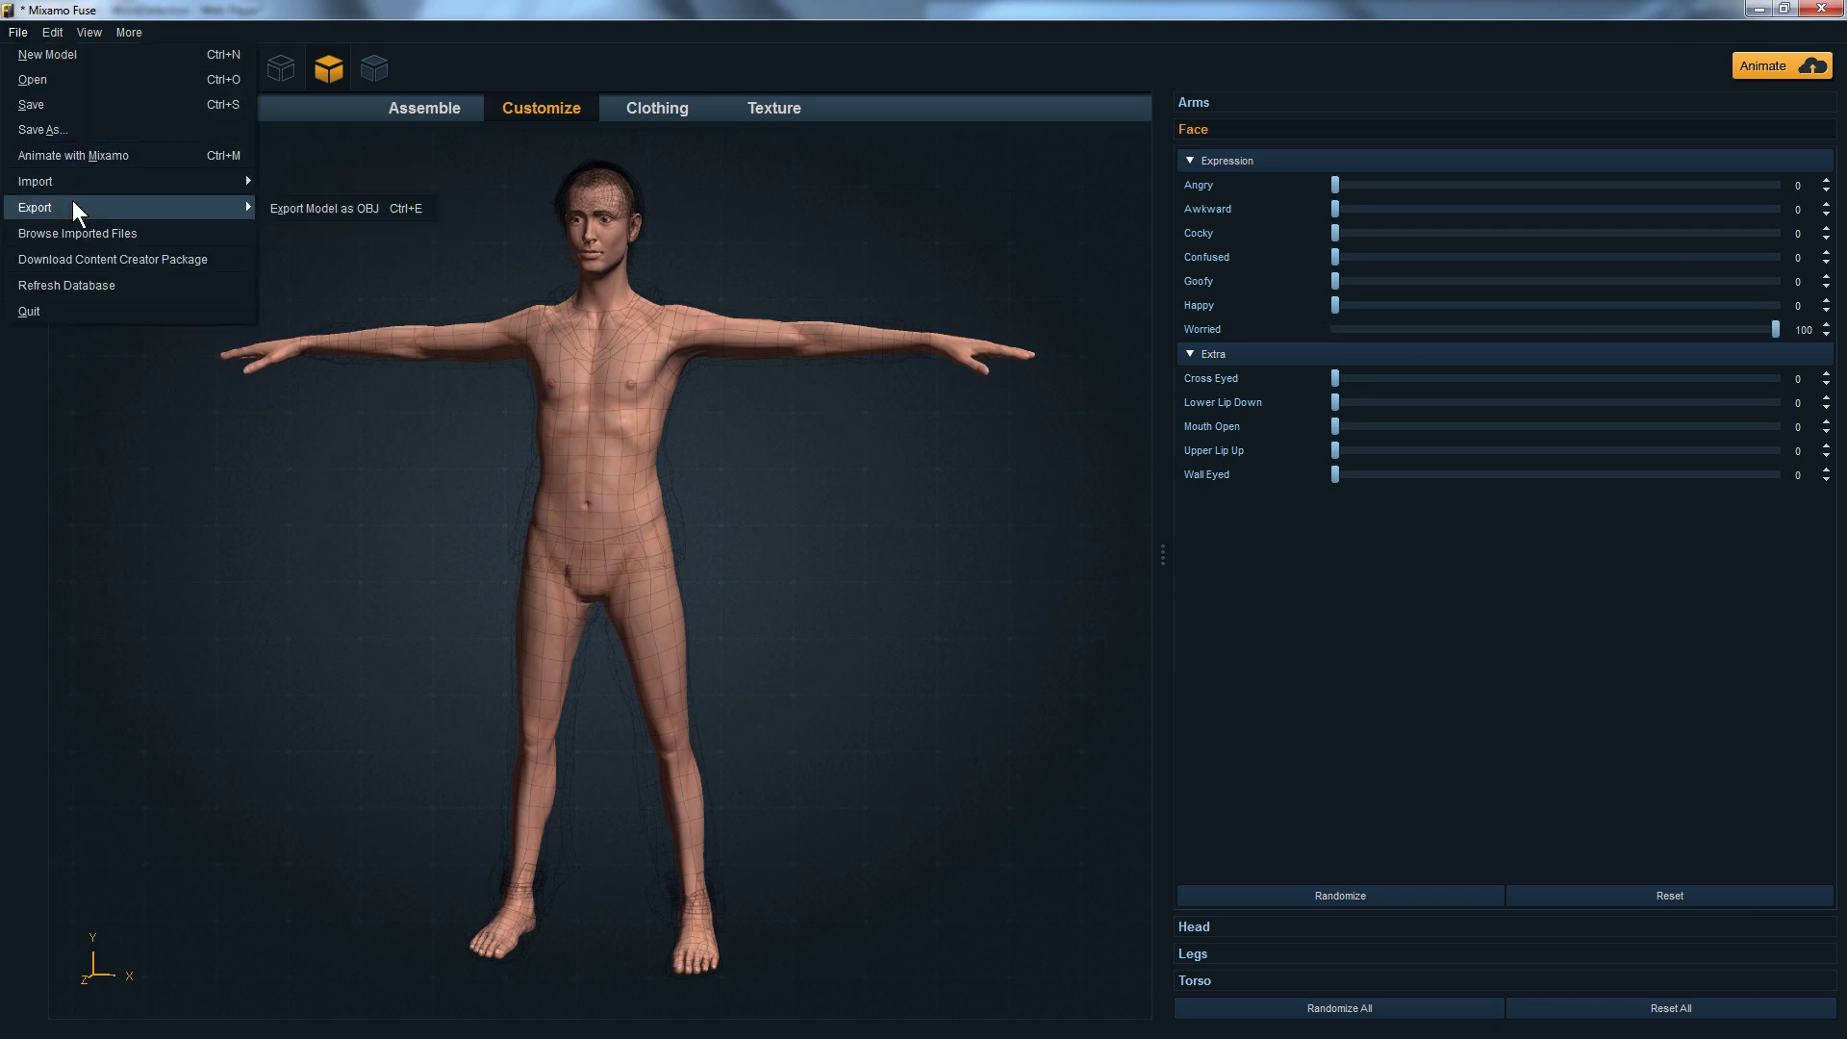
left_click(325, 209)
key("Return")
type("worried")
key("Return")
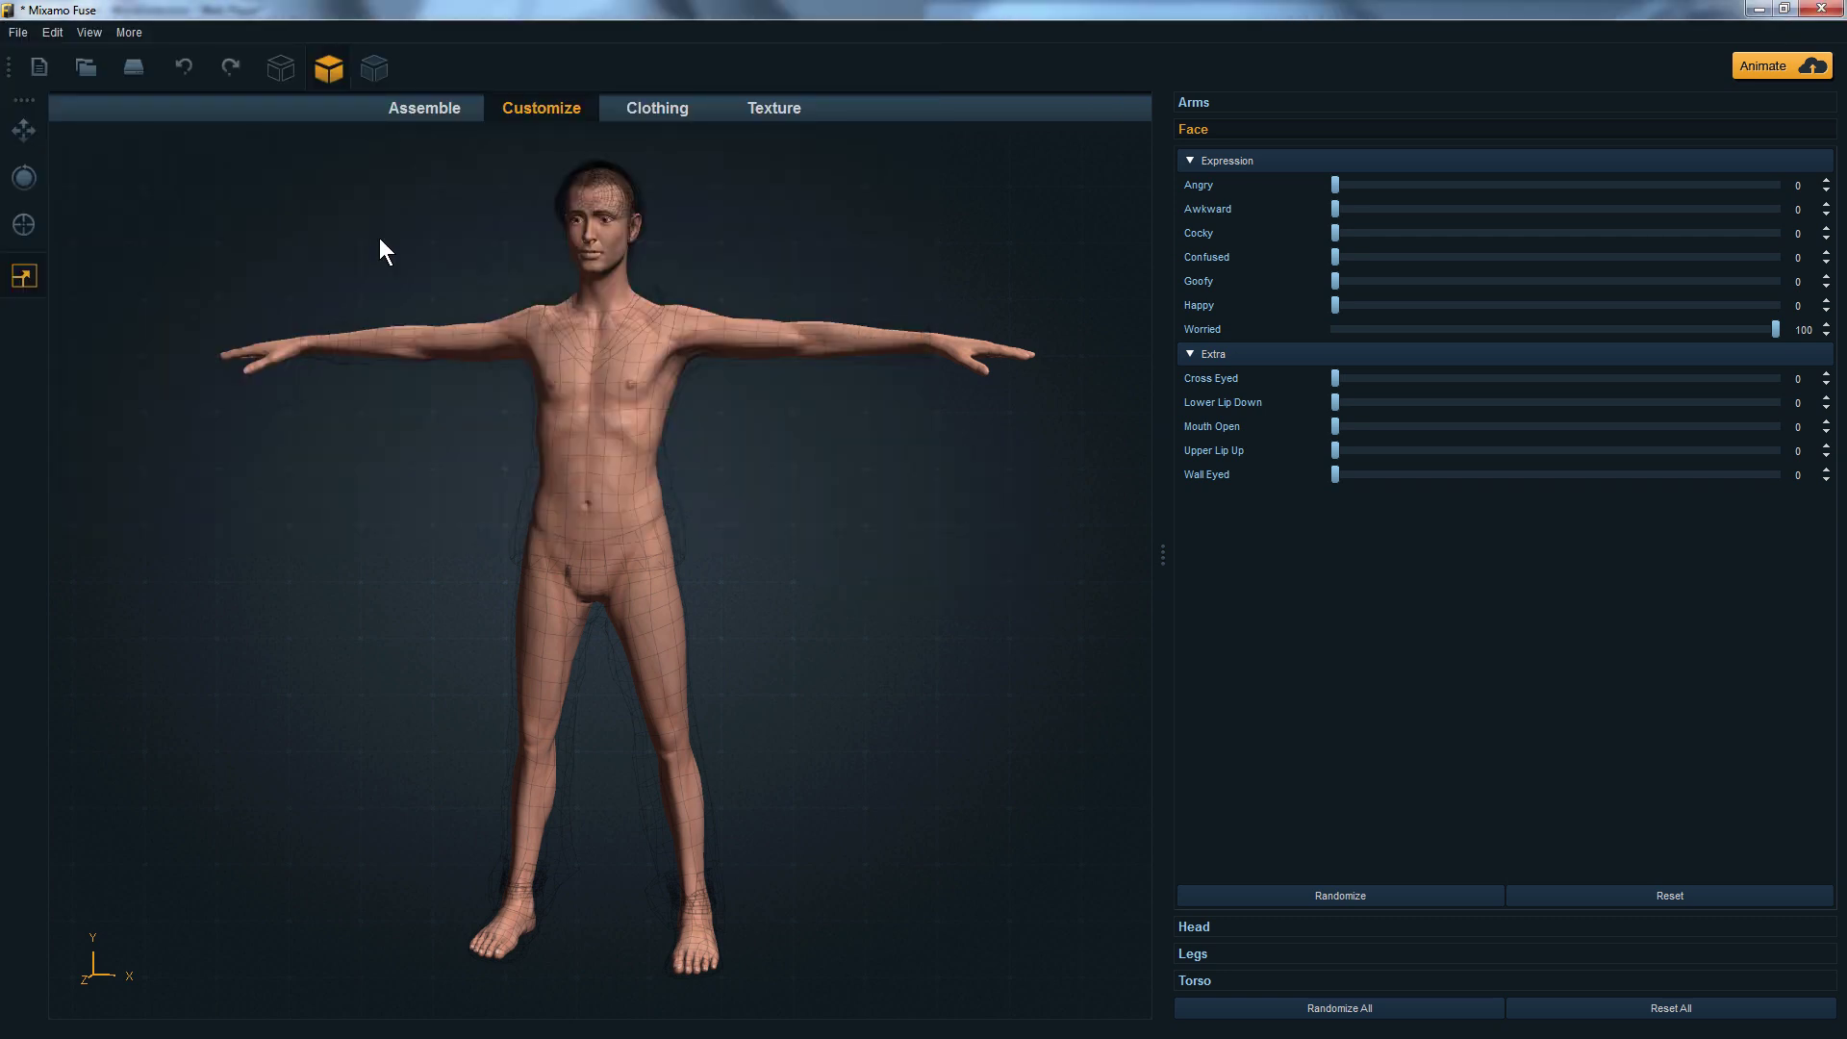
Reset Worried to 0, set Mouth Open to 100, and export the OBJ as mouth_open.
left_click_drag(1776, 327, 1249, 339)
left_click_drag(1335, 426, 1770, 427)
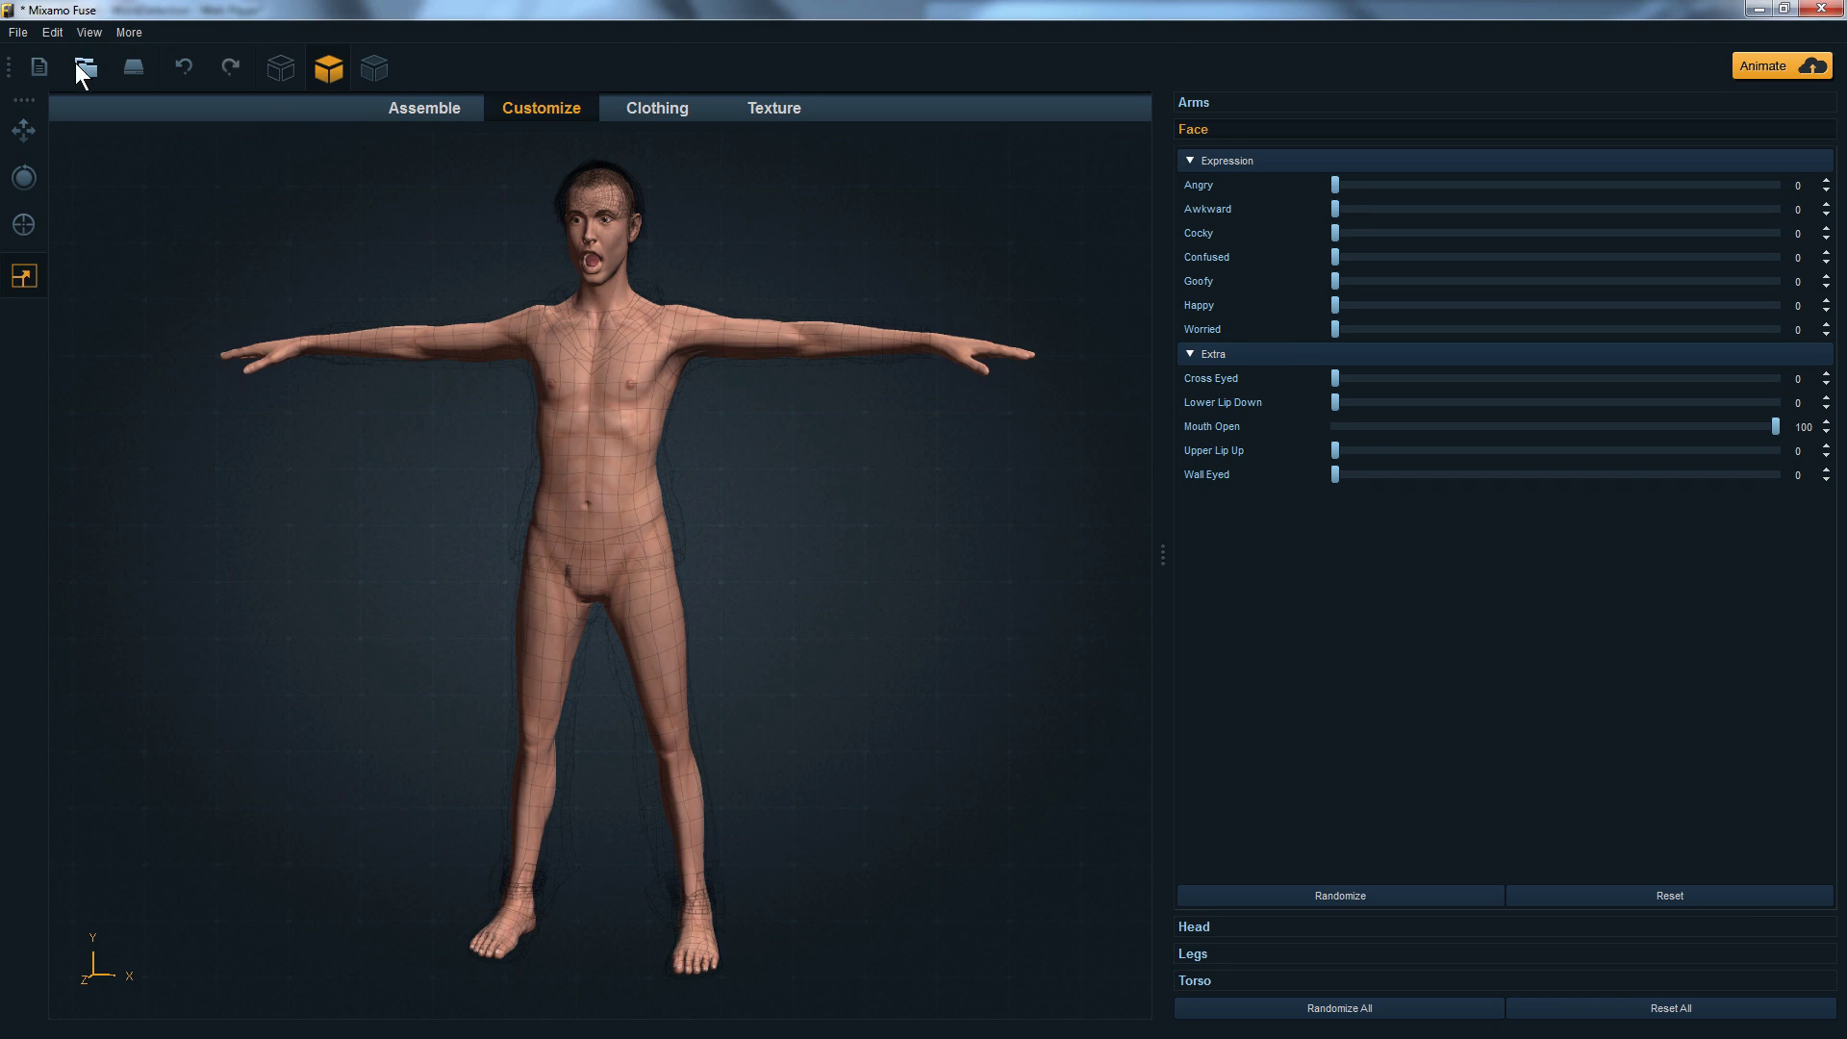
left_click(18, 32)
mouse_move(60, 206)
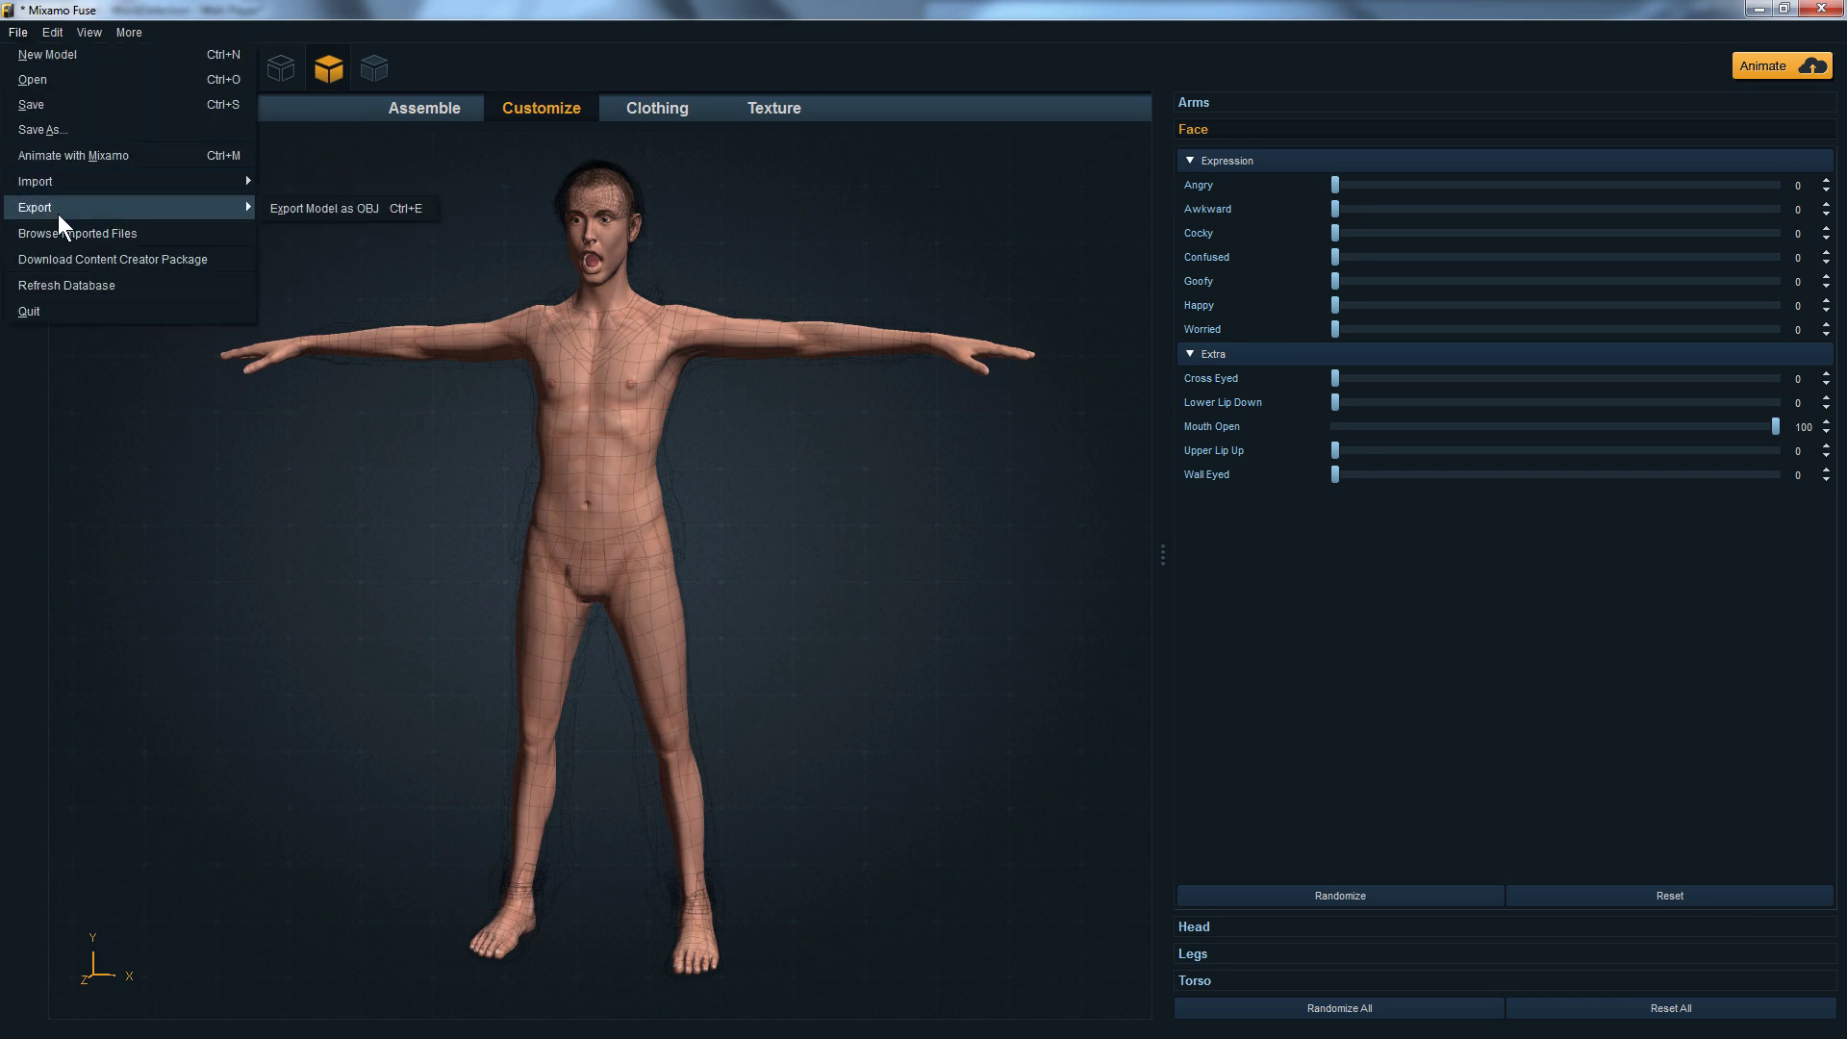
left_click(317, 210)
key("Return")
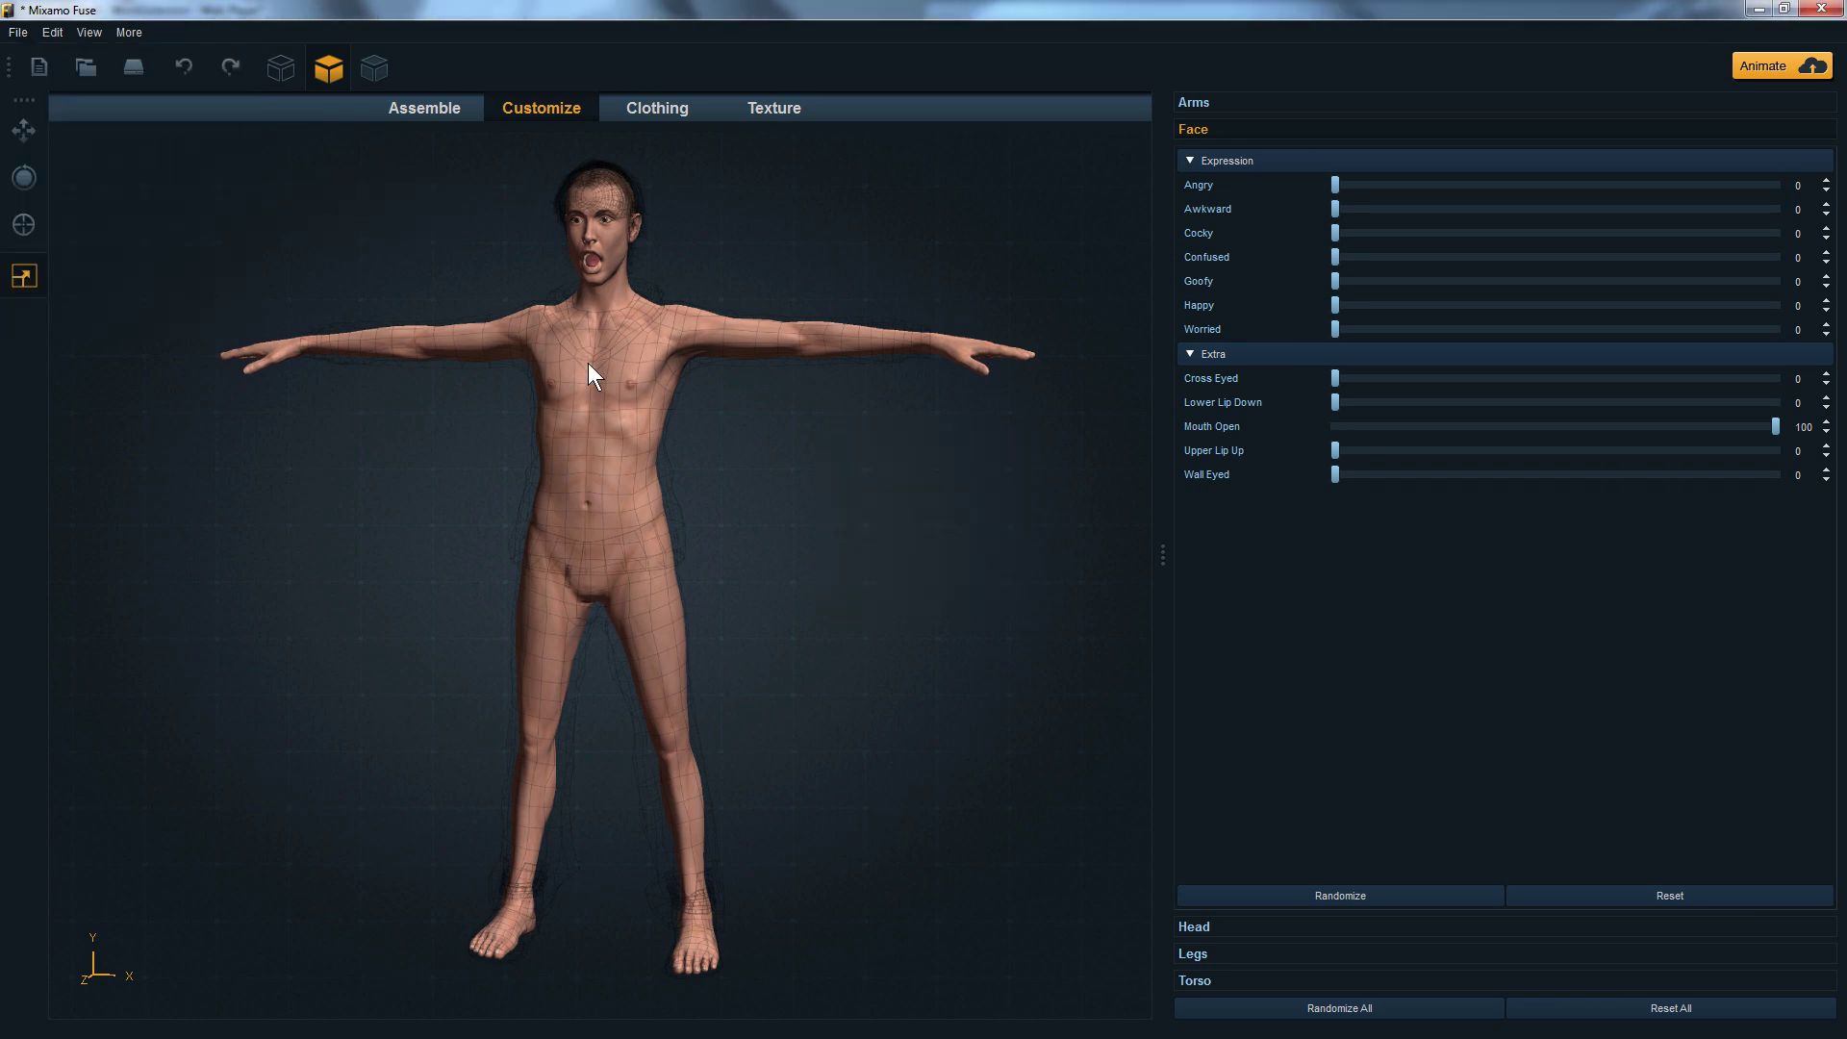
type("mouth_open")
Set Mouth Open back to 0 and zoom in on the eyelids region of the face.
left_click_drag(1776, 426, 1268, 417)
left_click(610, 220)
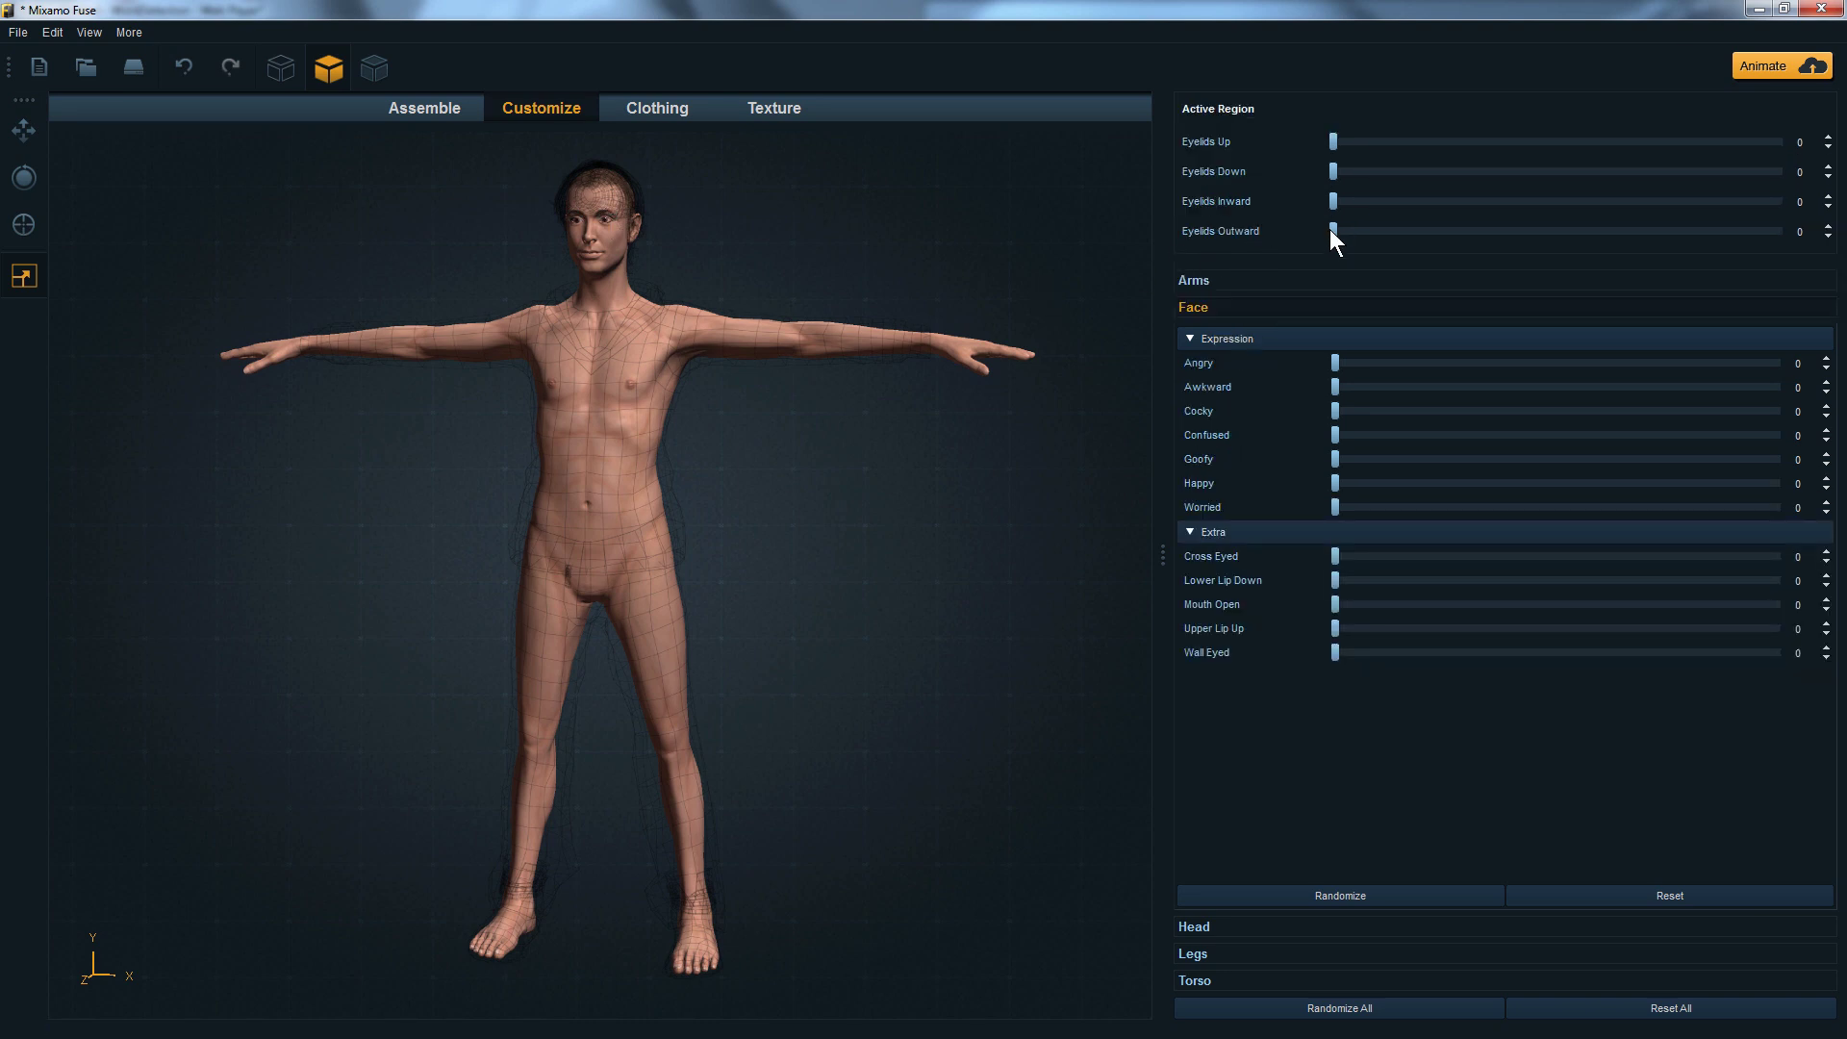
scroll(601, 178, "up", 3)
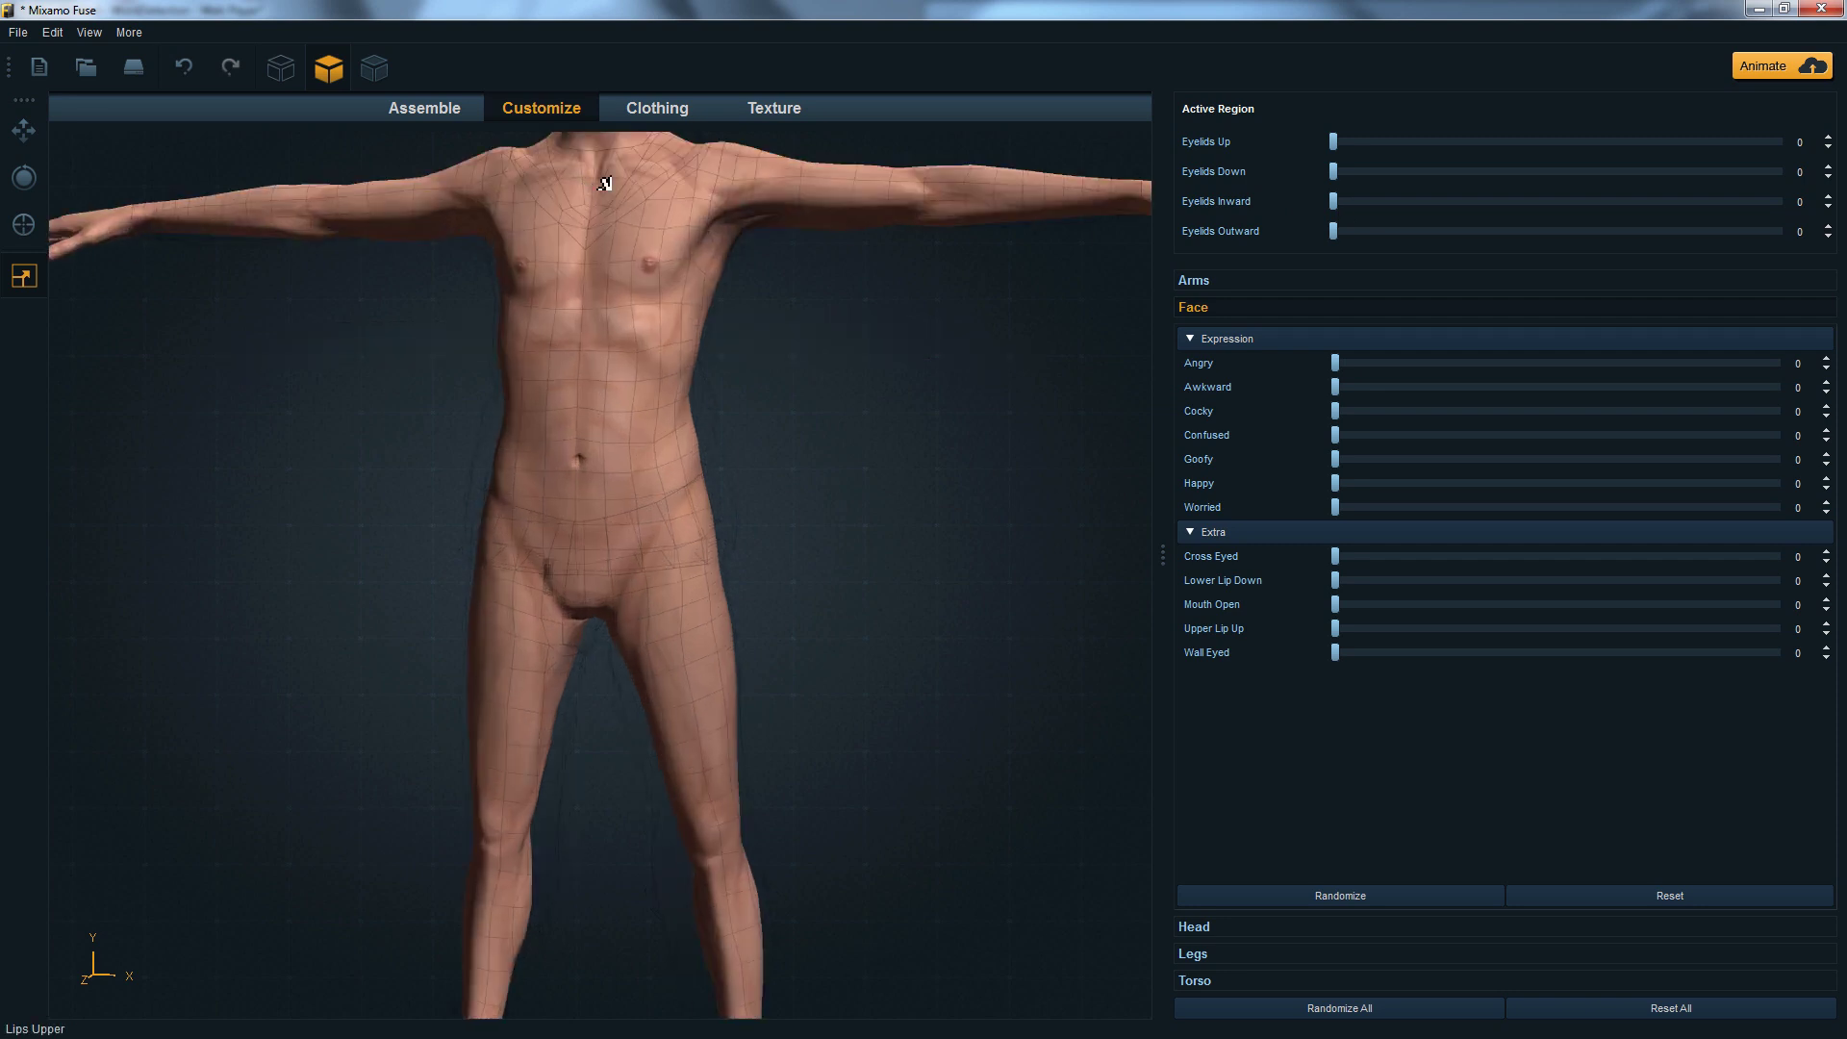
scroll(957, 481, "up", 3)
scroll(914, 482, "down", 3)
scroll(878, 416, "up", 5)
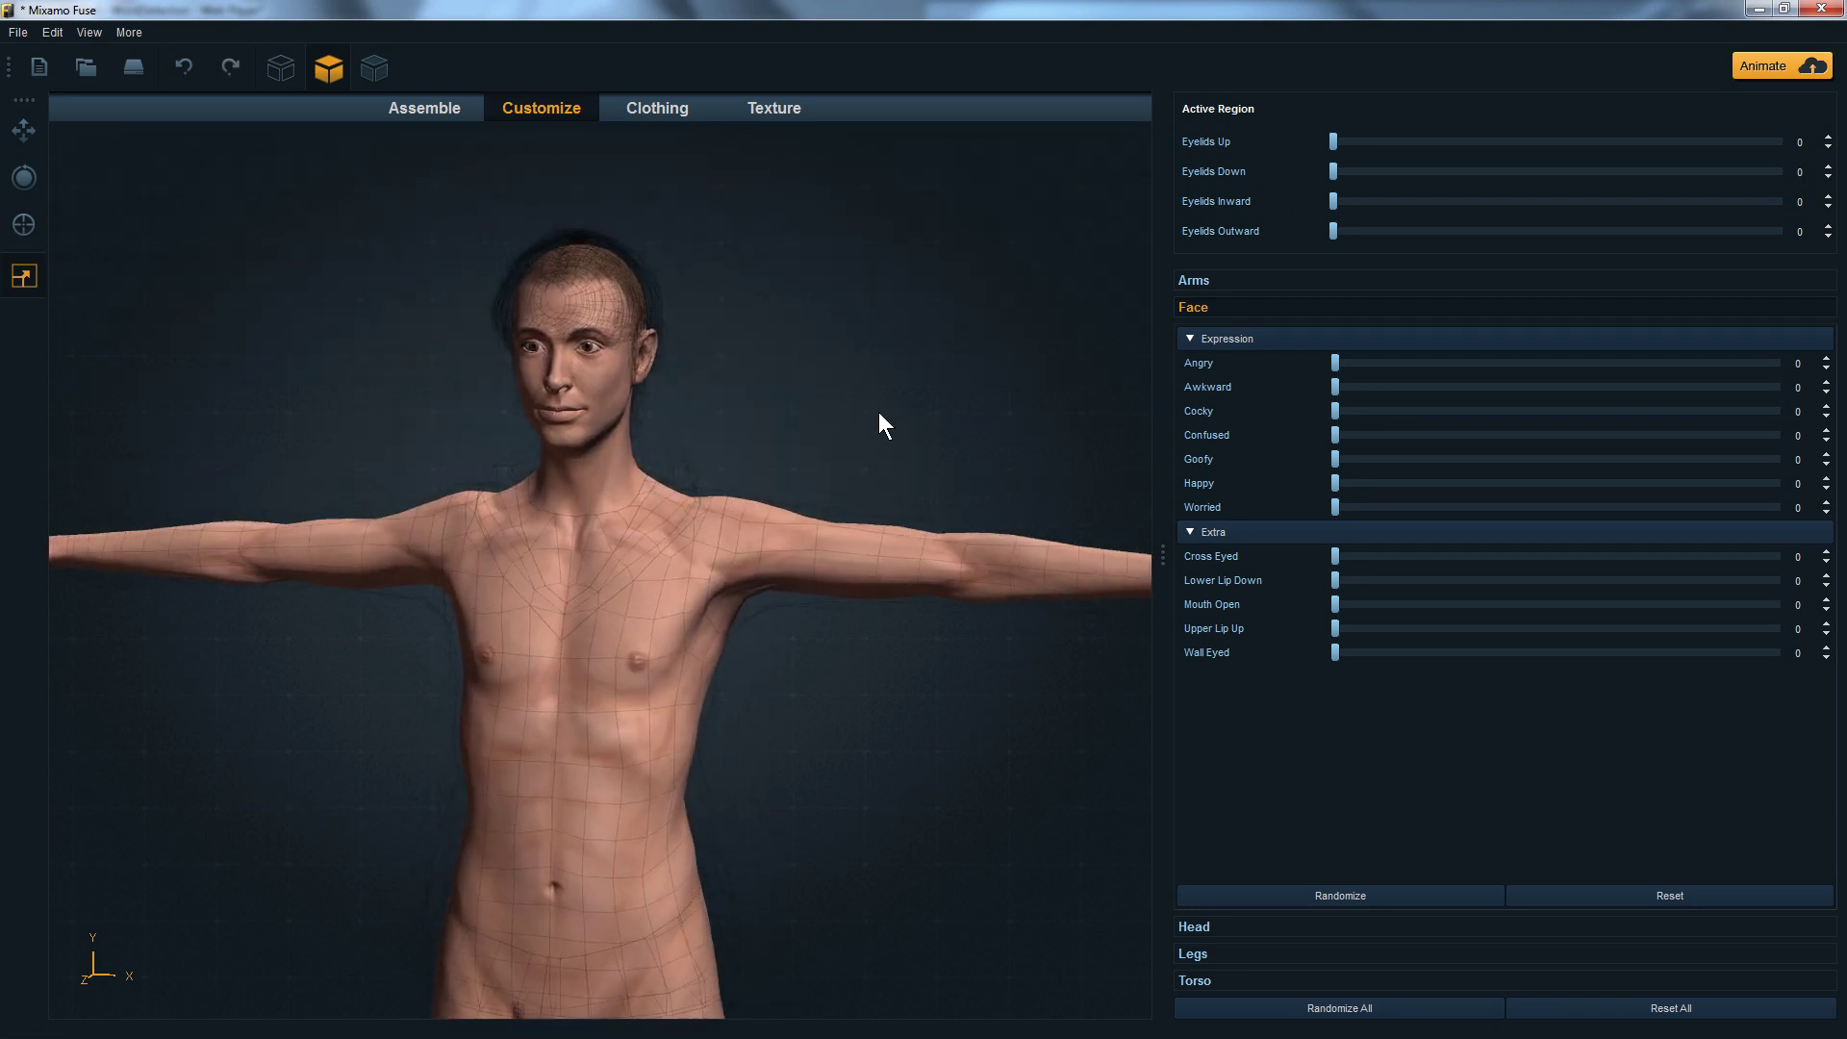
middle_click_drag(854, 274, 909, 616)
scroll(908, 616, "up", 2)
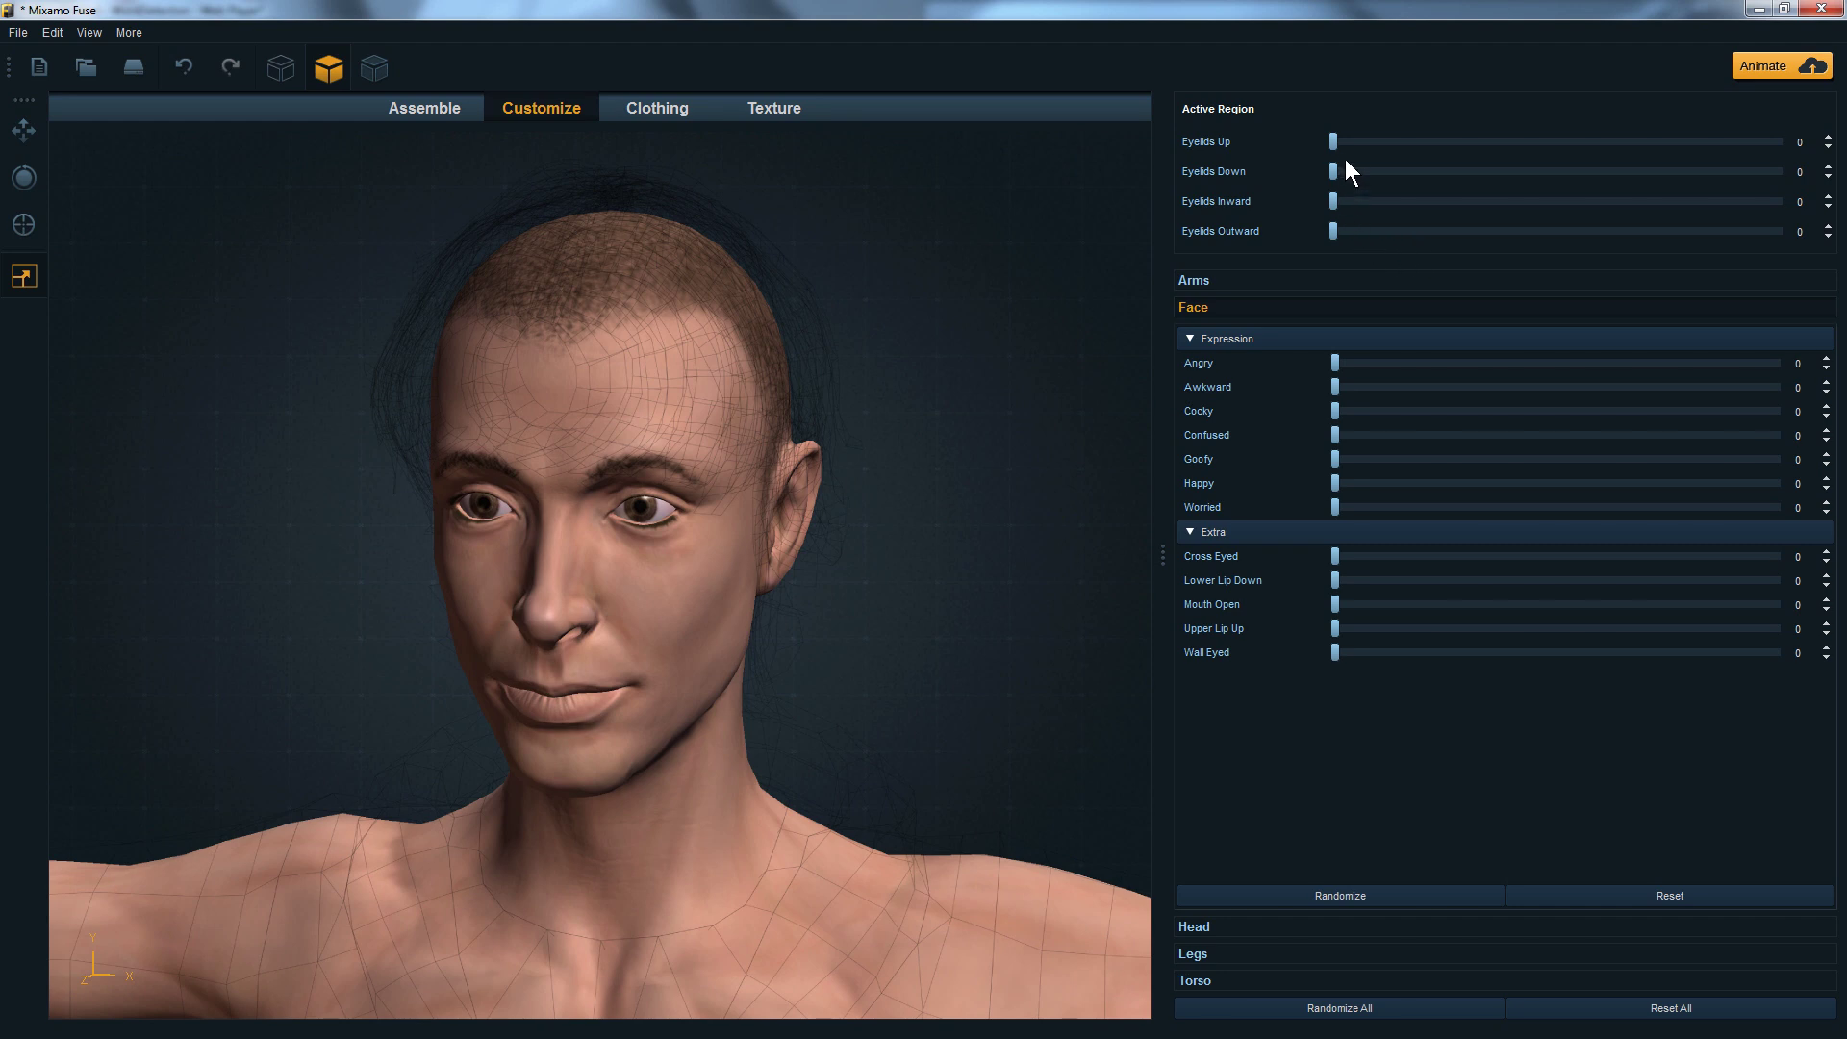
Try Eyelids Down at full, reset it to 0, and select the eyes region.
left_click_drag(1332, 170, 1780, 173)
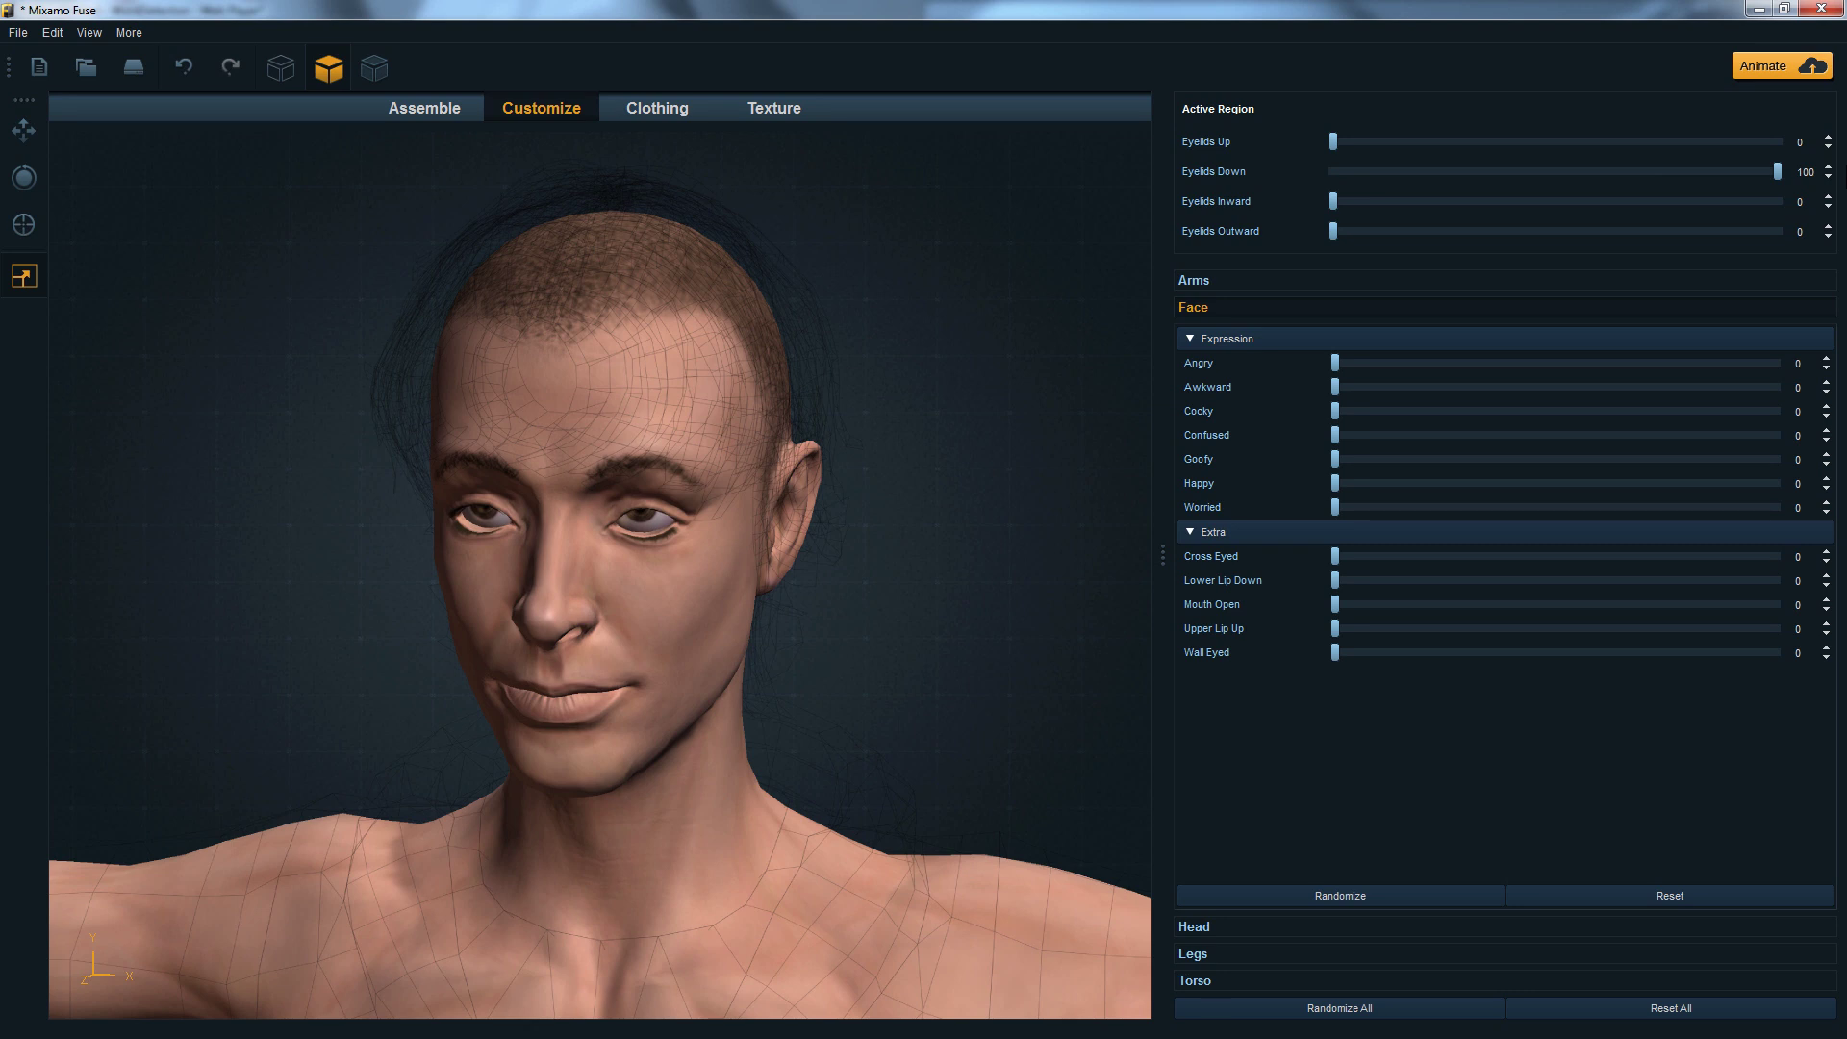
left_click_drag(1778, 170, 1698, 171)
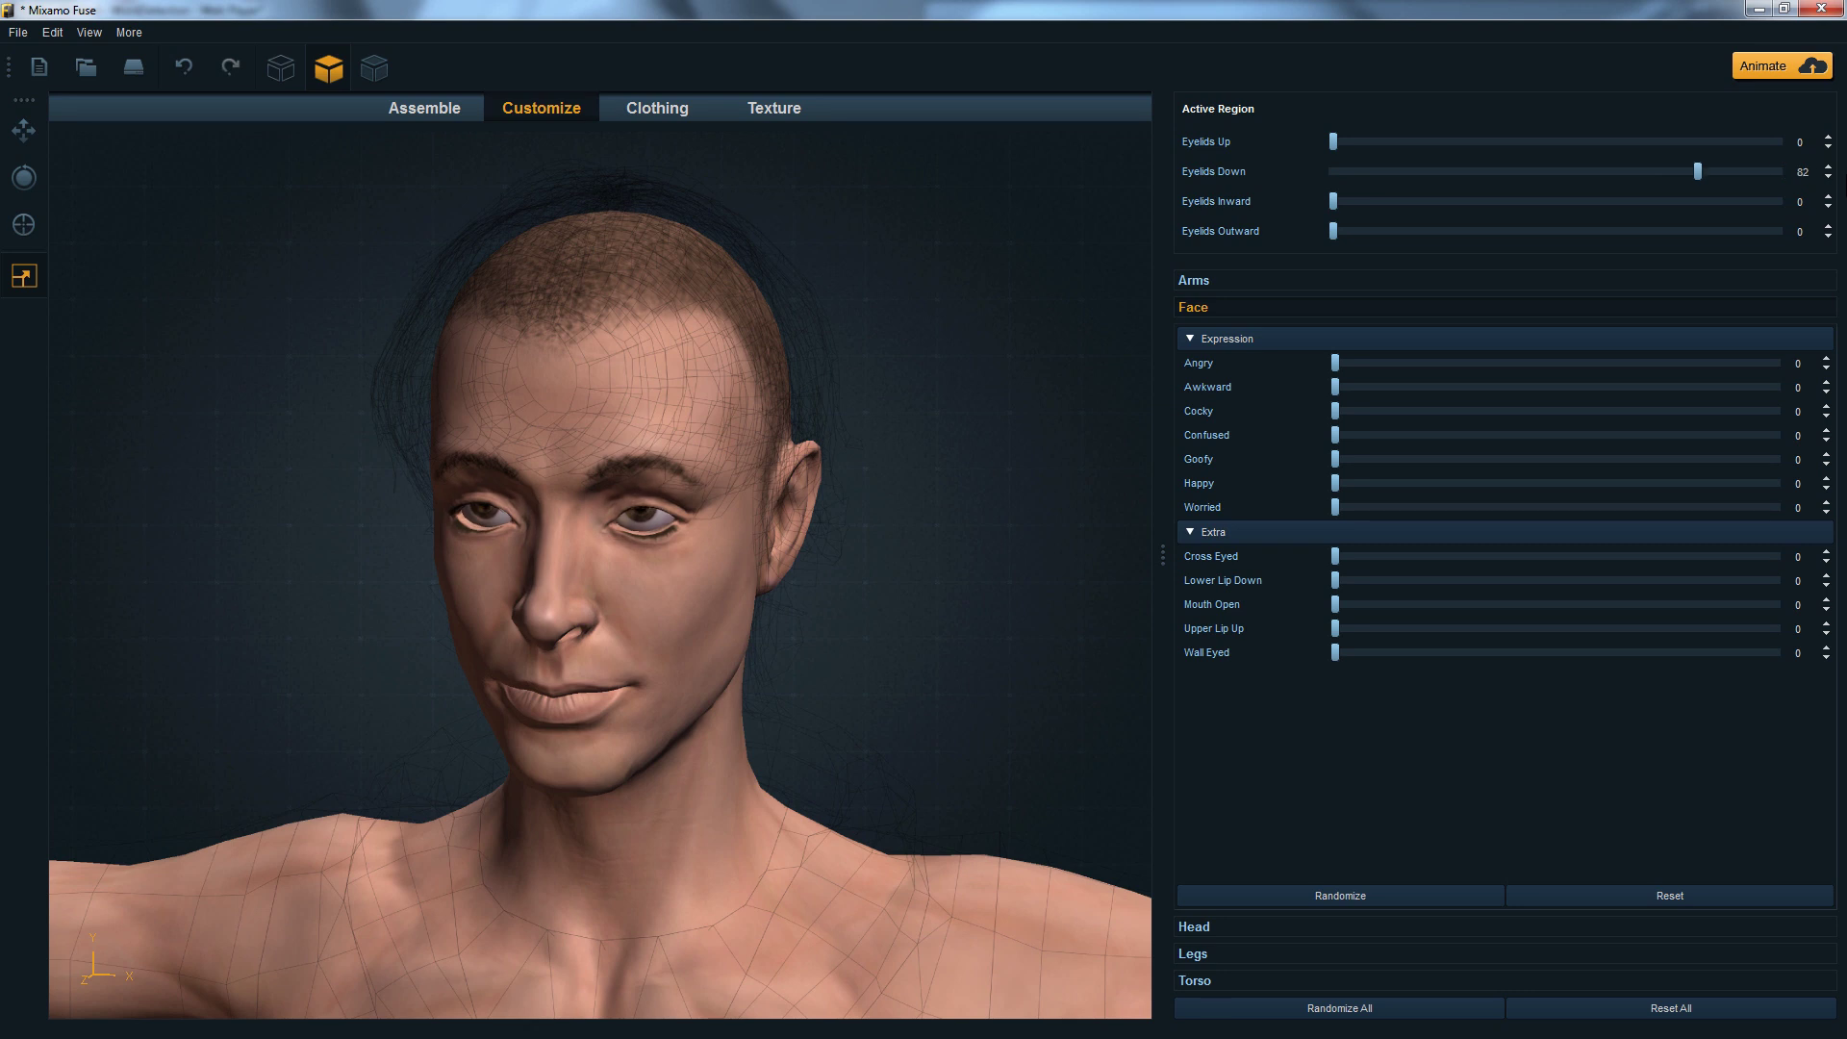
left_click_drag(1429, 188, 1306, 165)
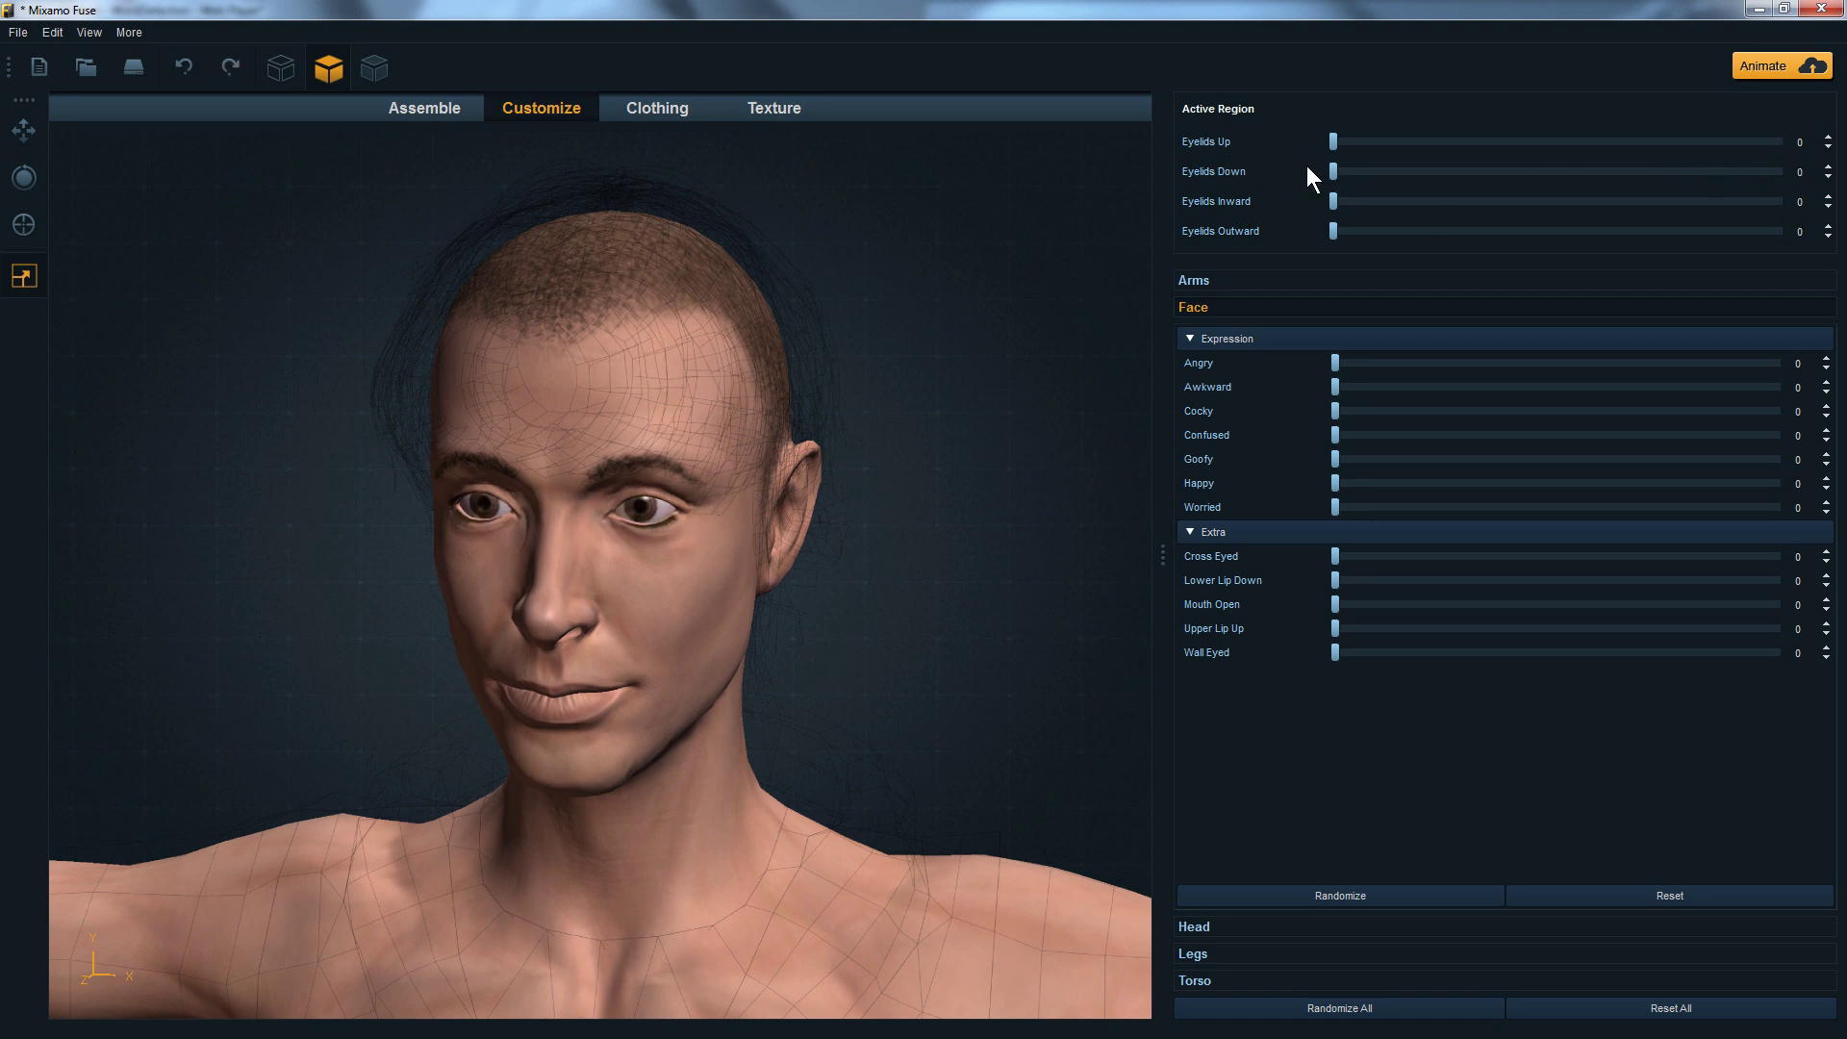
left_click(660, 506)
Test the Eyes Big and Eyes Small sliders, leaving Eyes Big at 100.
left_click_drag(1747, 154, 1777, 142)
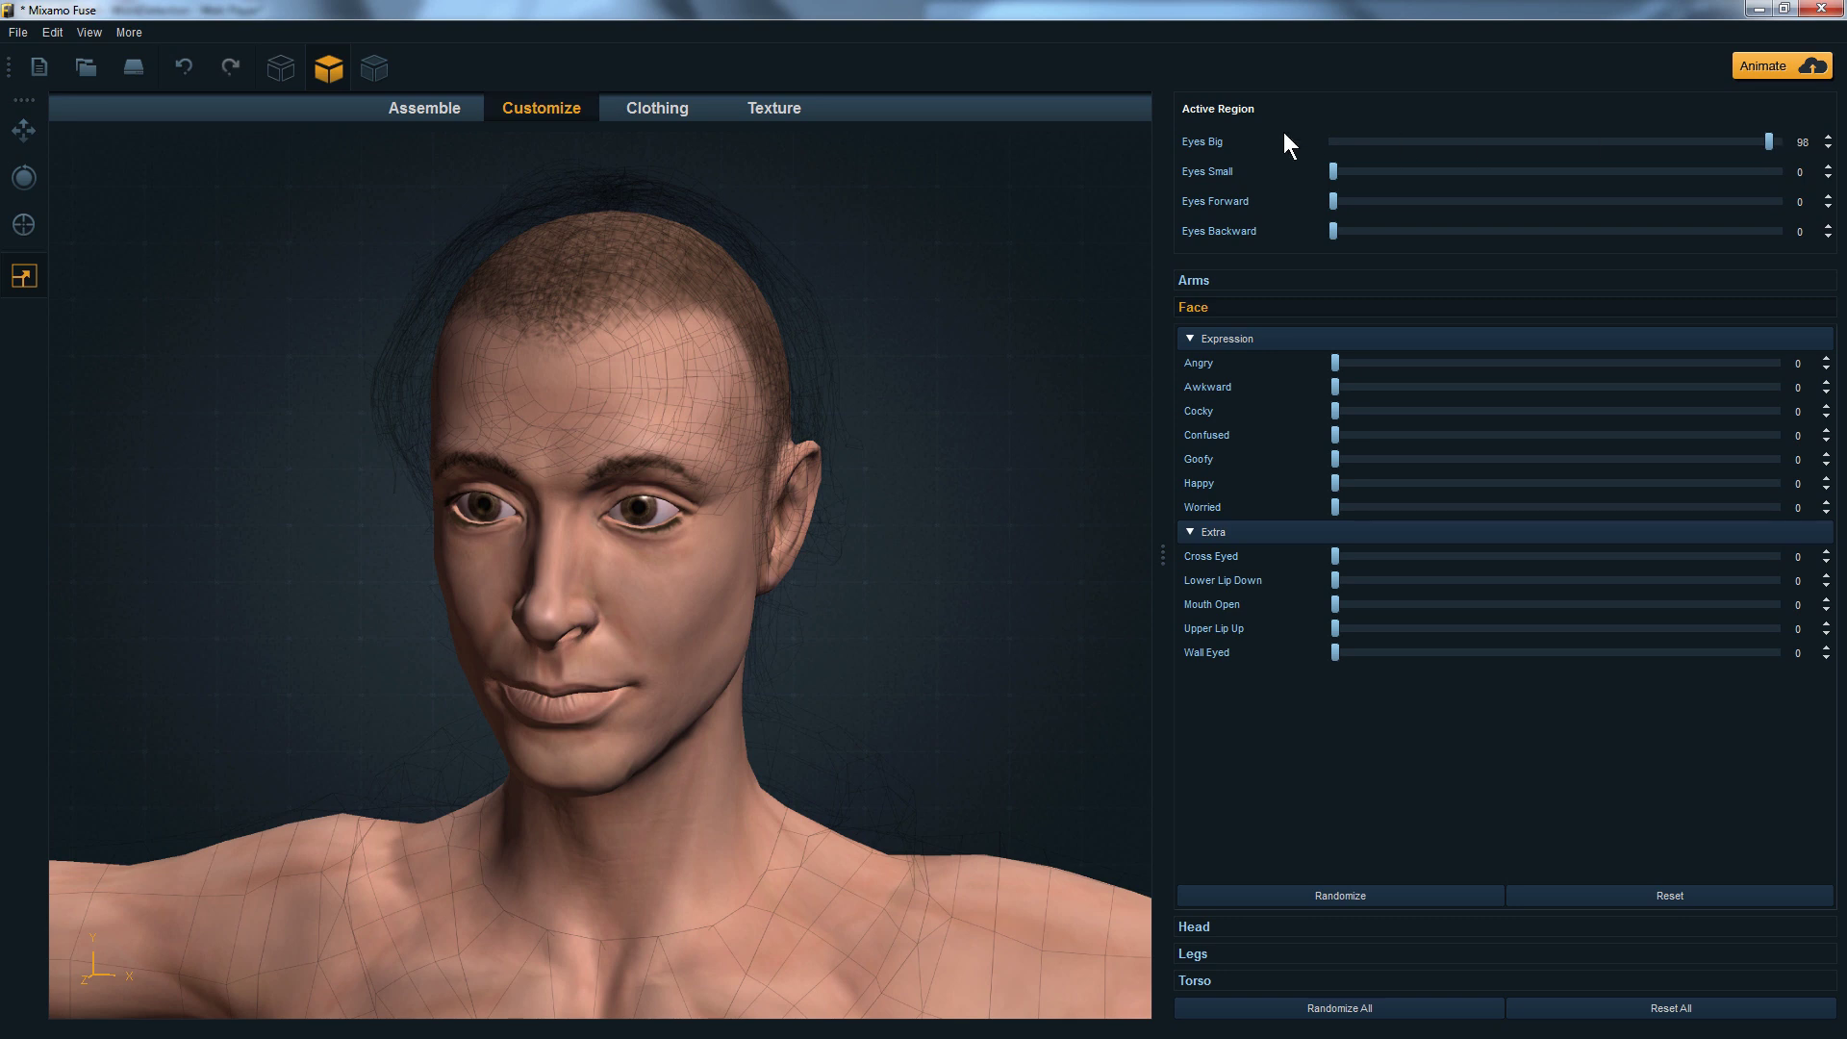
left_click_drag(1691, 149, 1019, 147)
left_click_drag(1336, 172, 1116, 147)
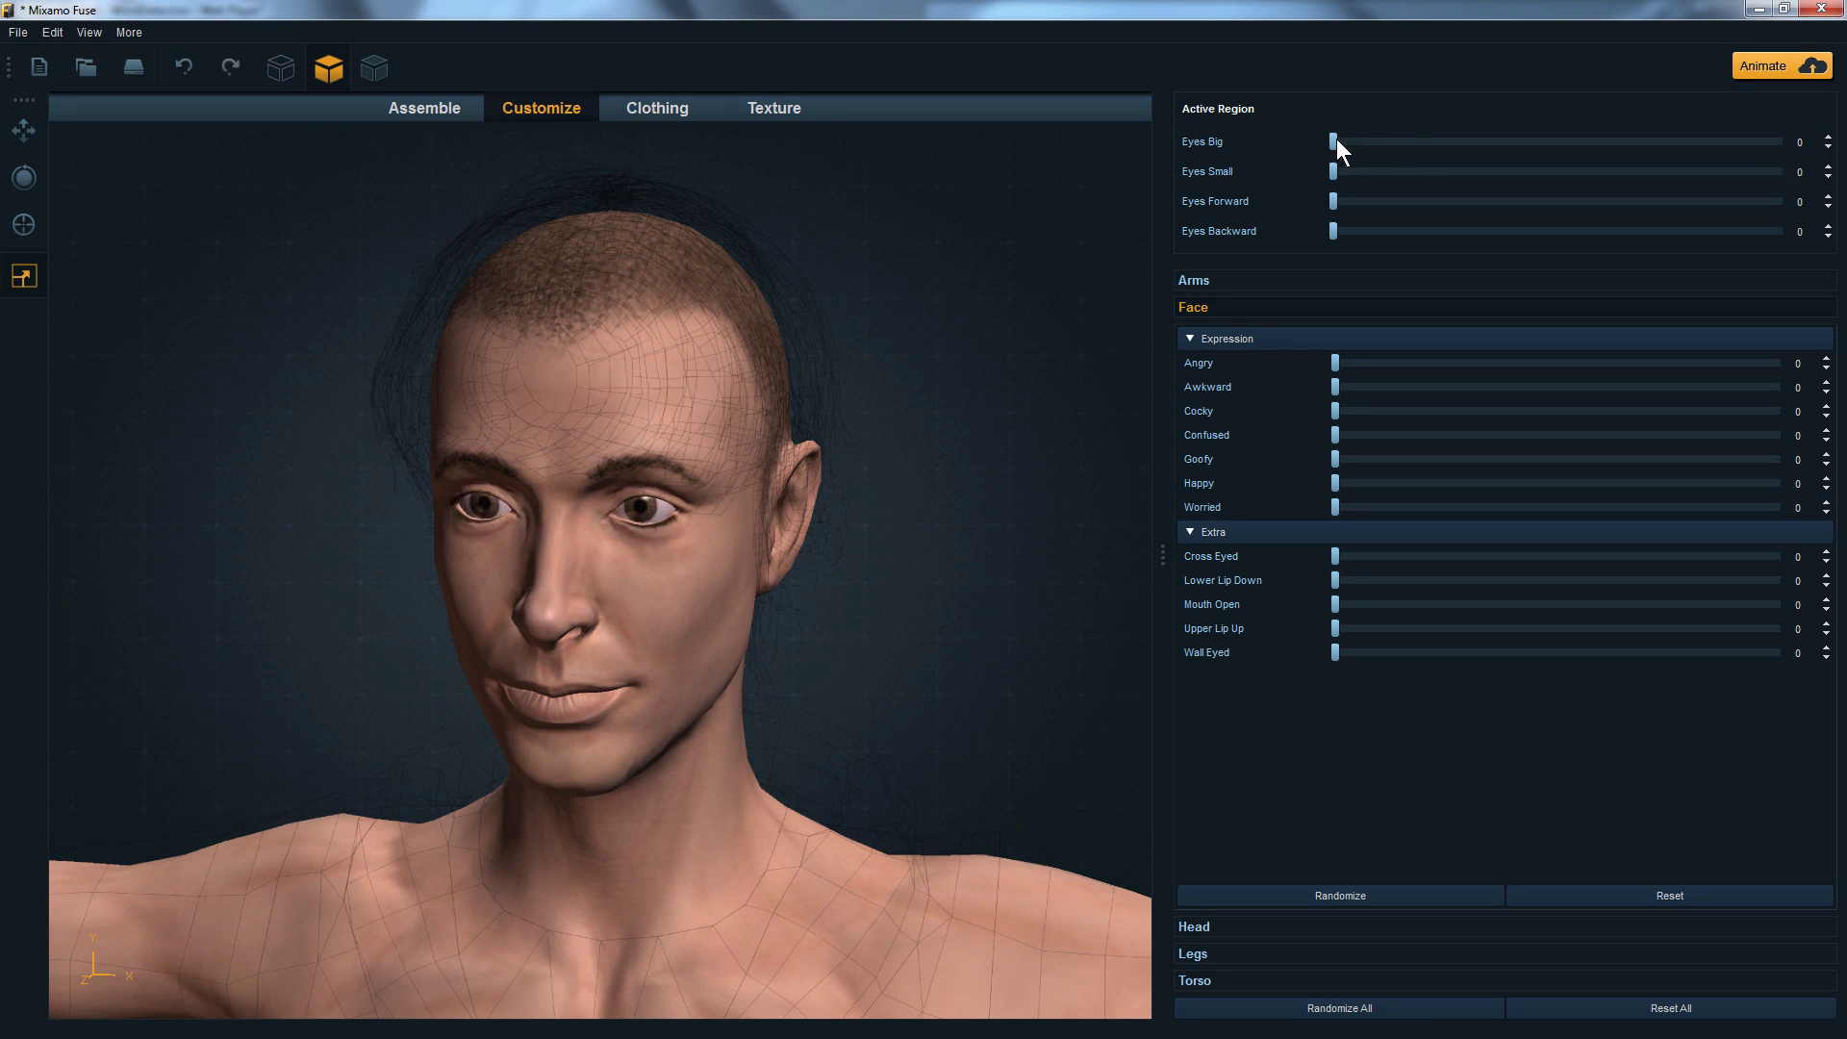
left_click_drag(1825, 170, 1824, 165)
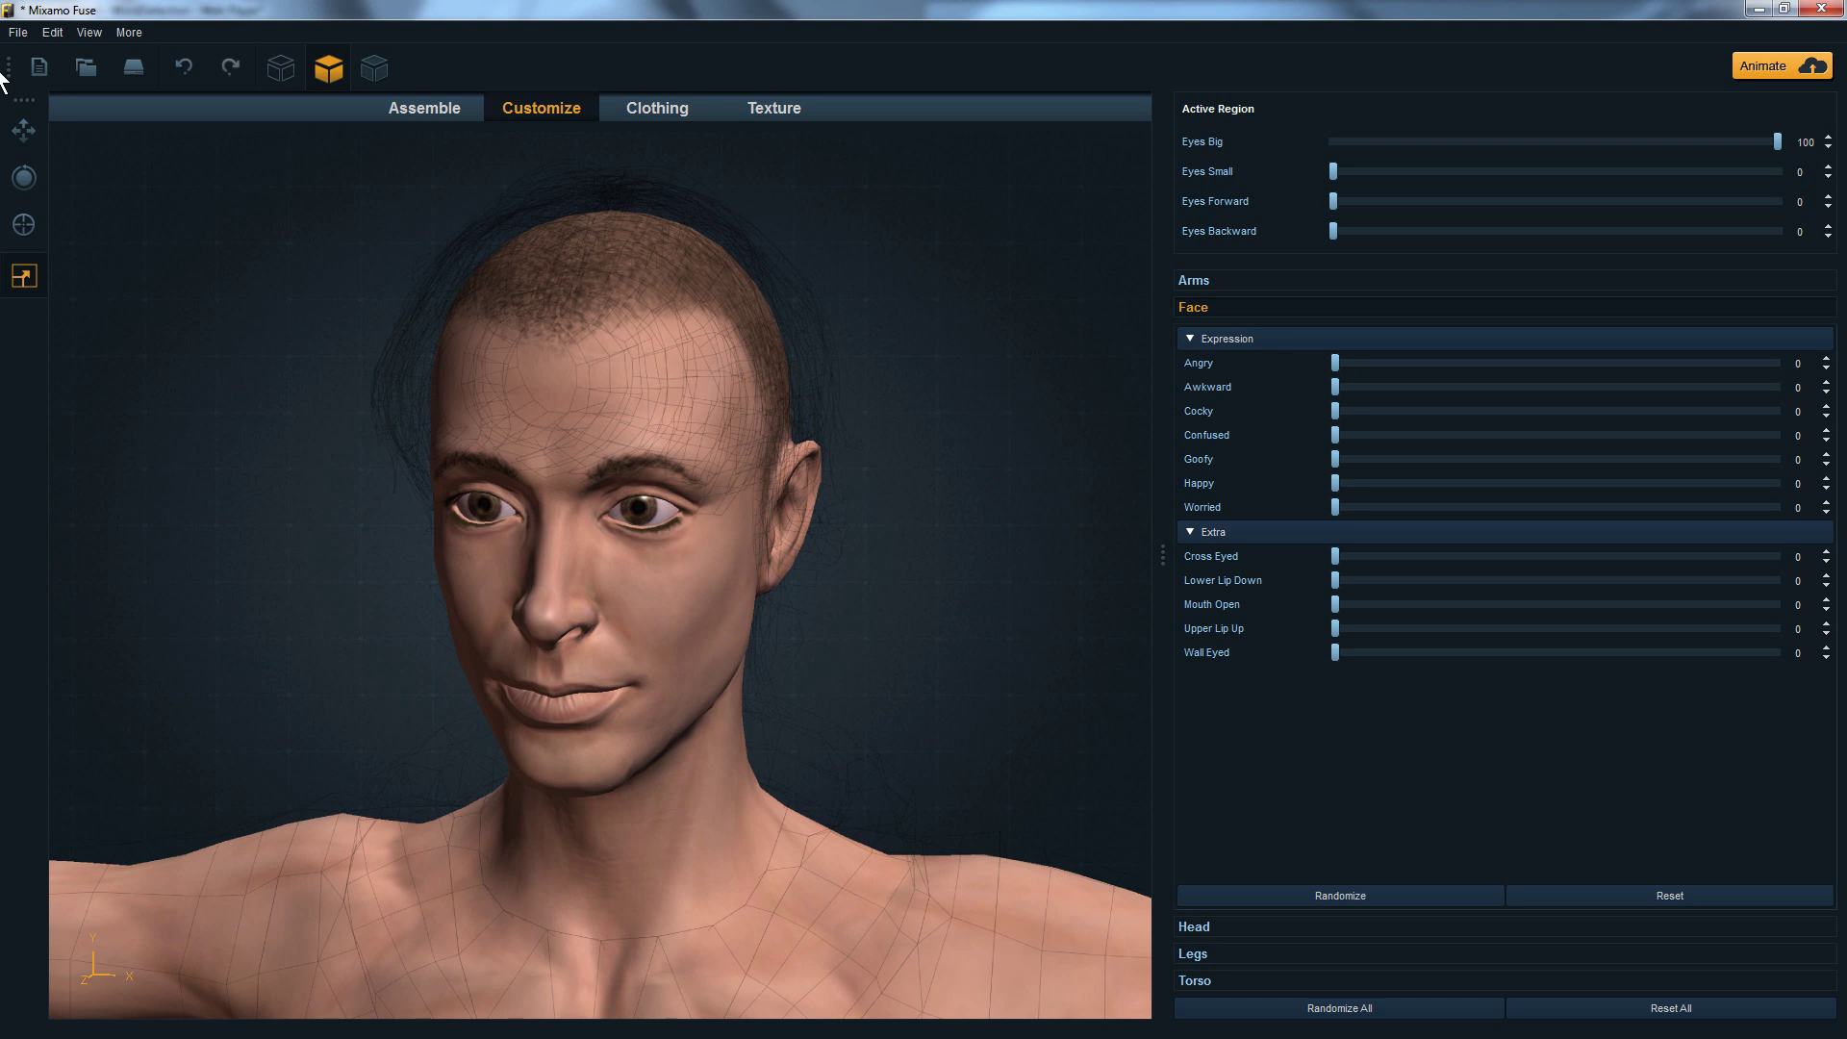
Export the big-eyed model as OBJ with default options, named big_eyes.
left_click(26, 31)
mouse_move(245, 204)
left_click(337, 209)
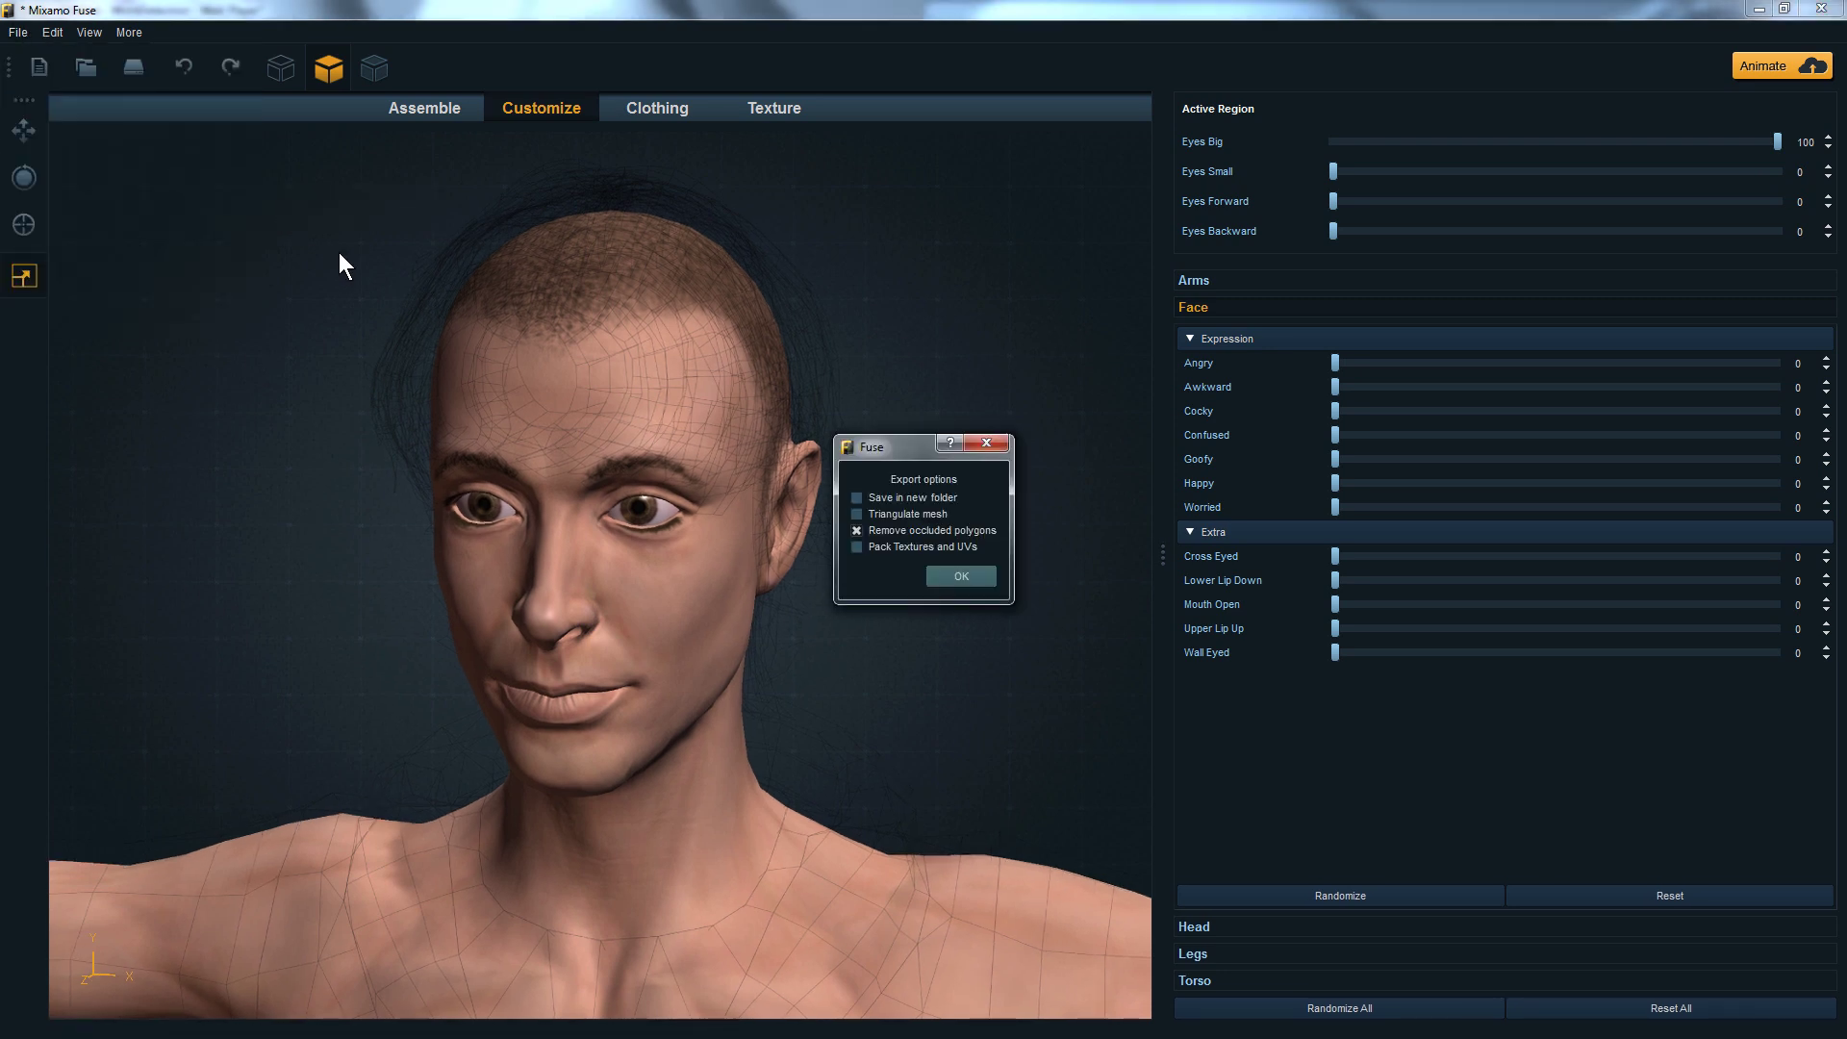
left_click(959, 576)
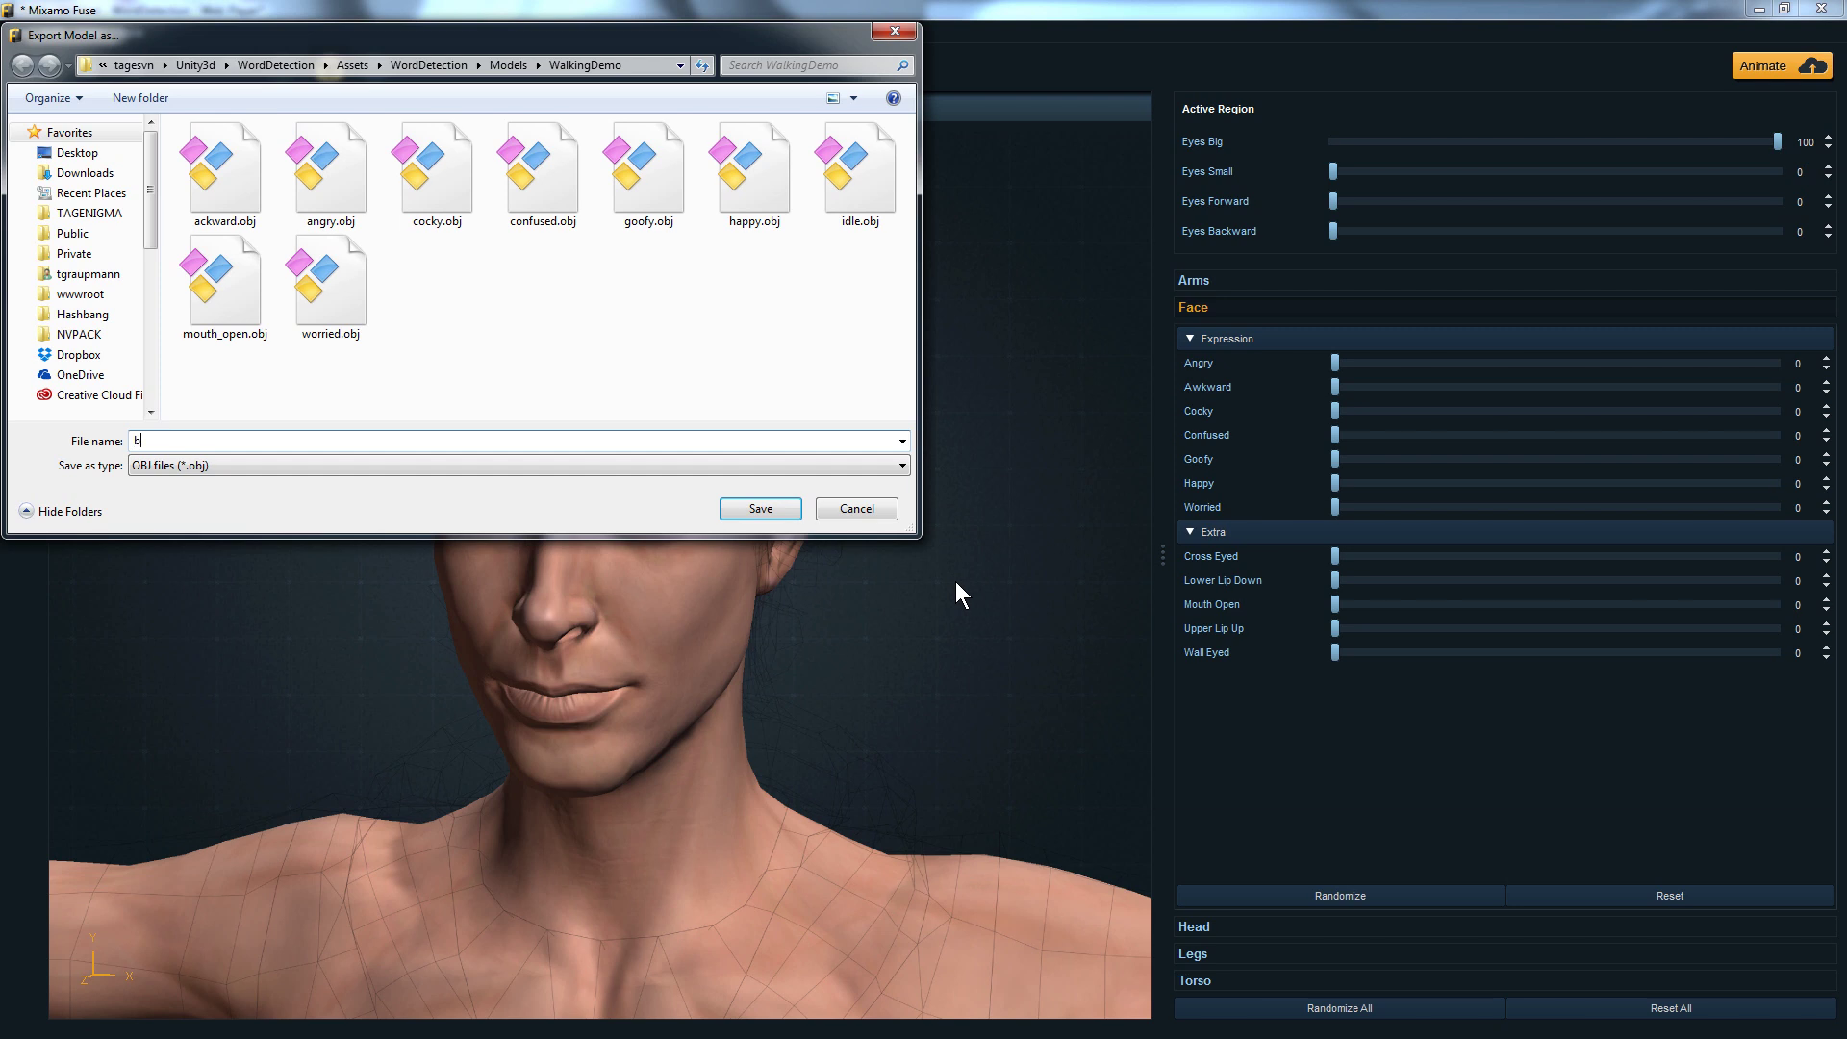
type("big_eyes")
key("Return")
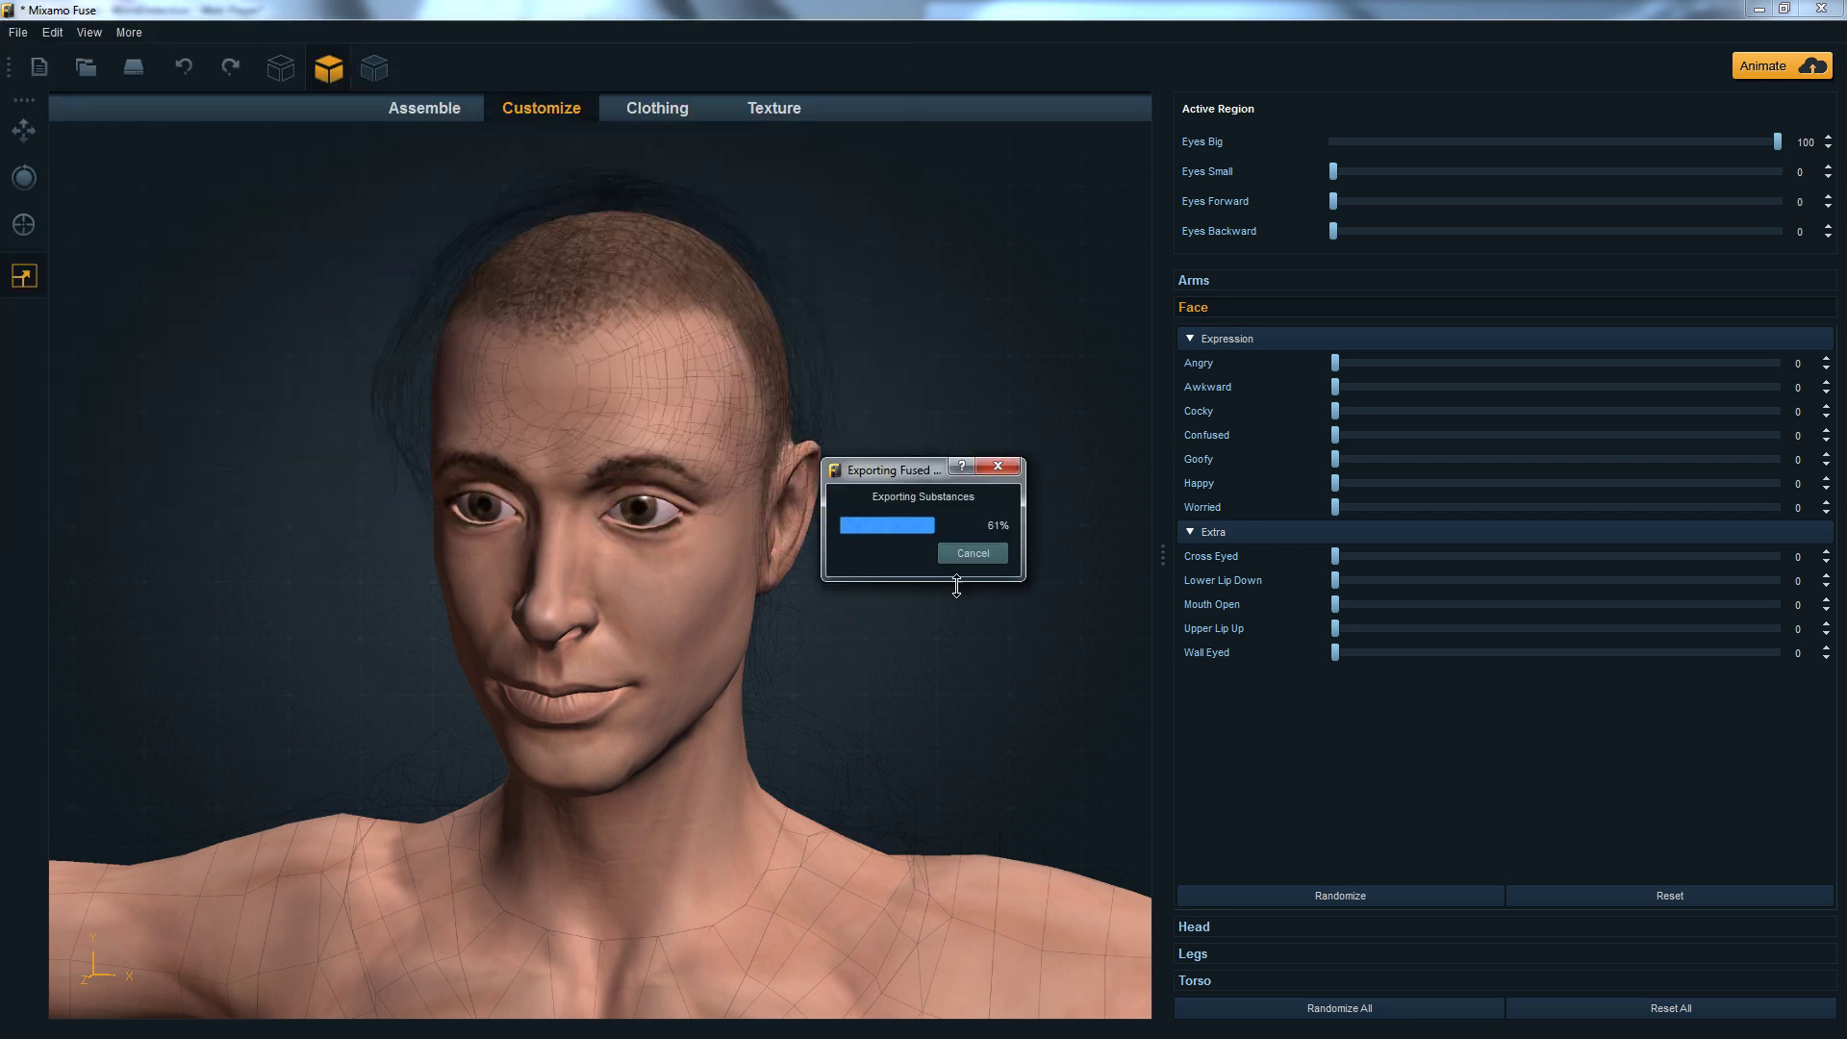
Reset Eyes Big to 0, set Eyes Small to 100, and export this version as OBJ.
left_click_drag(1775, 143, 1333, 142)
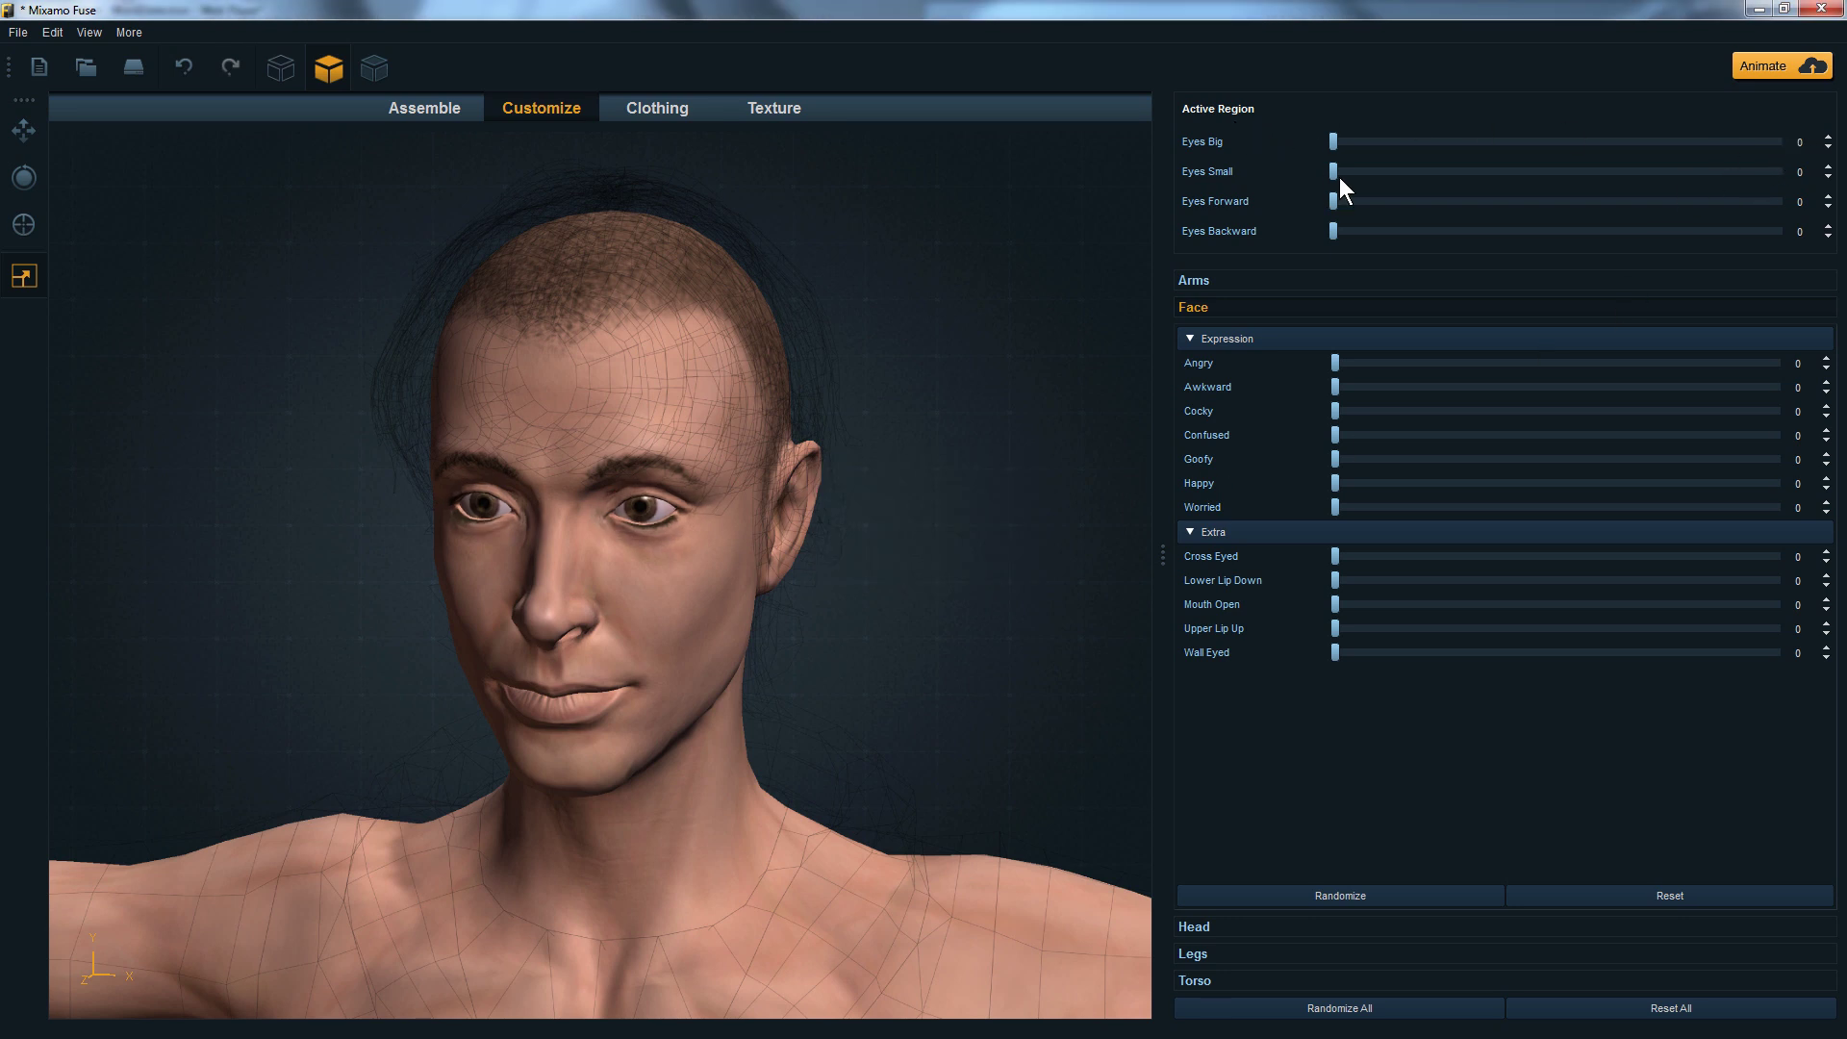
left_click_drag(1781, 197, 1783, 192)
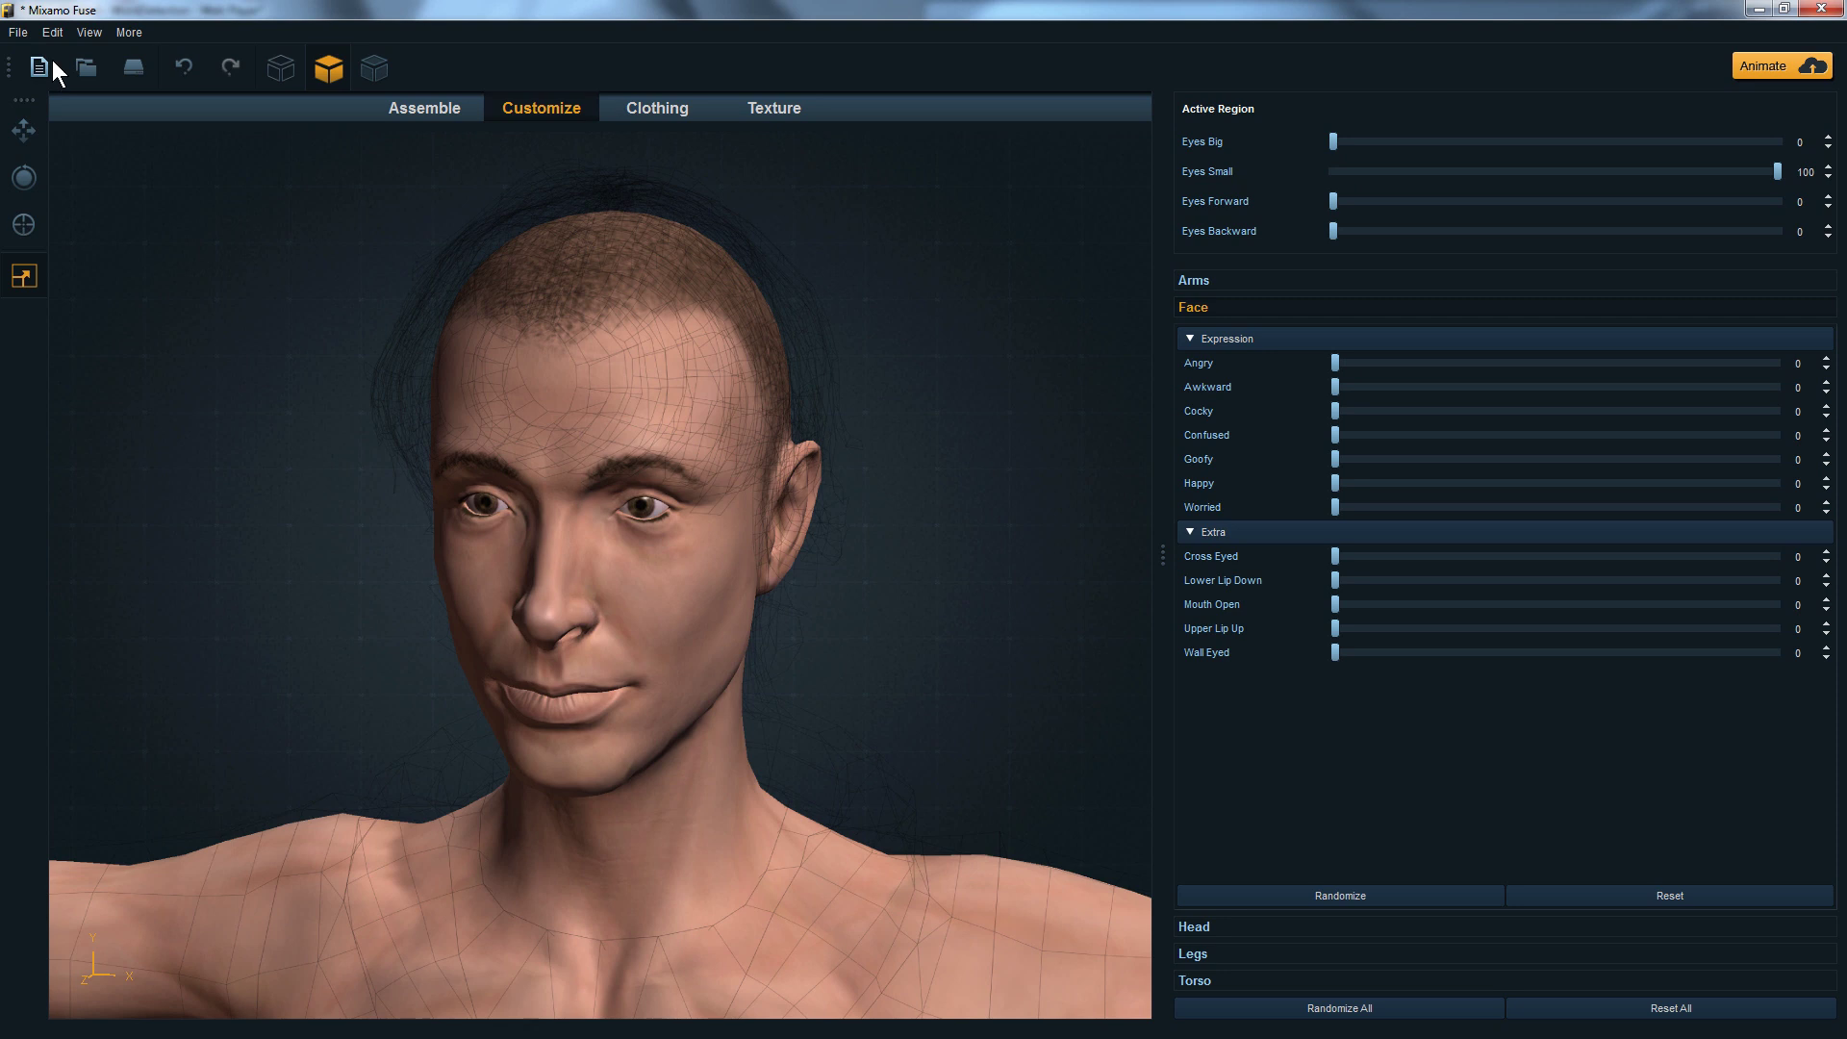
left_click(17, 32)
mouse_move(74, 206)
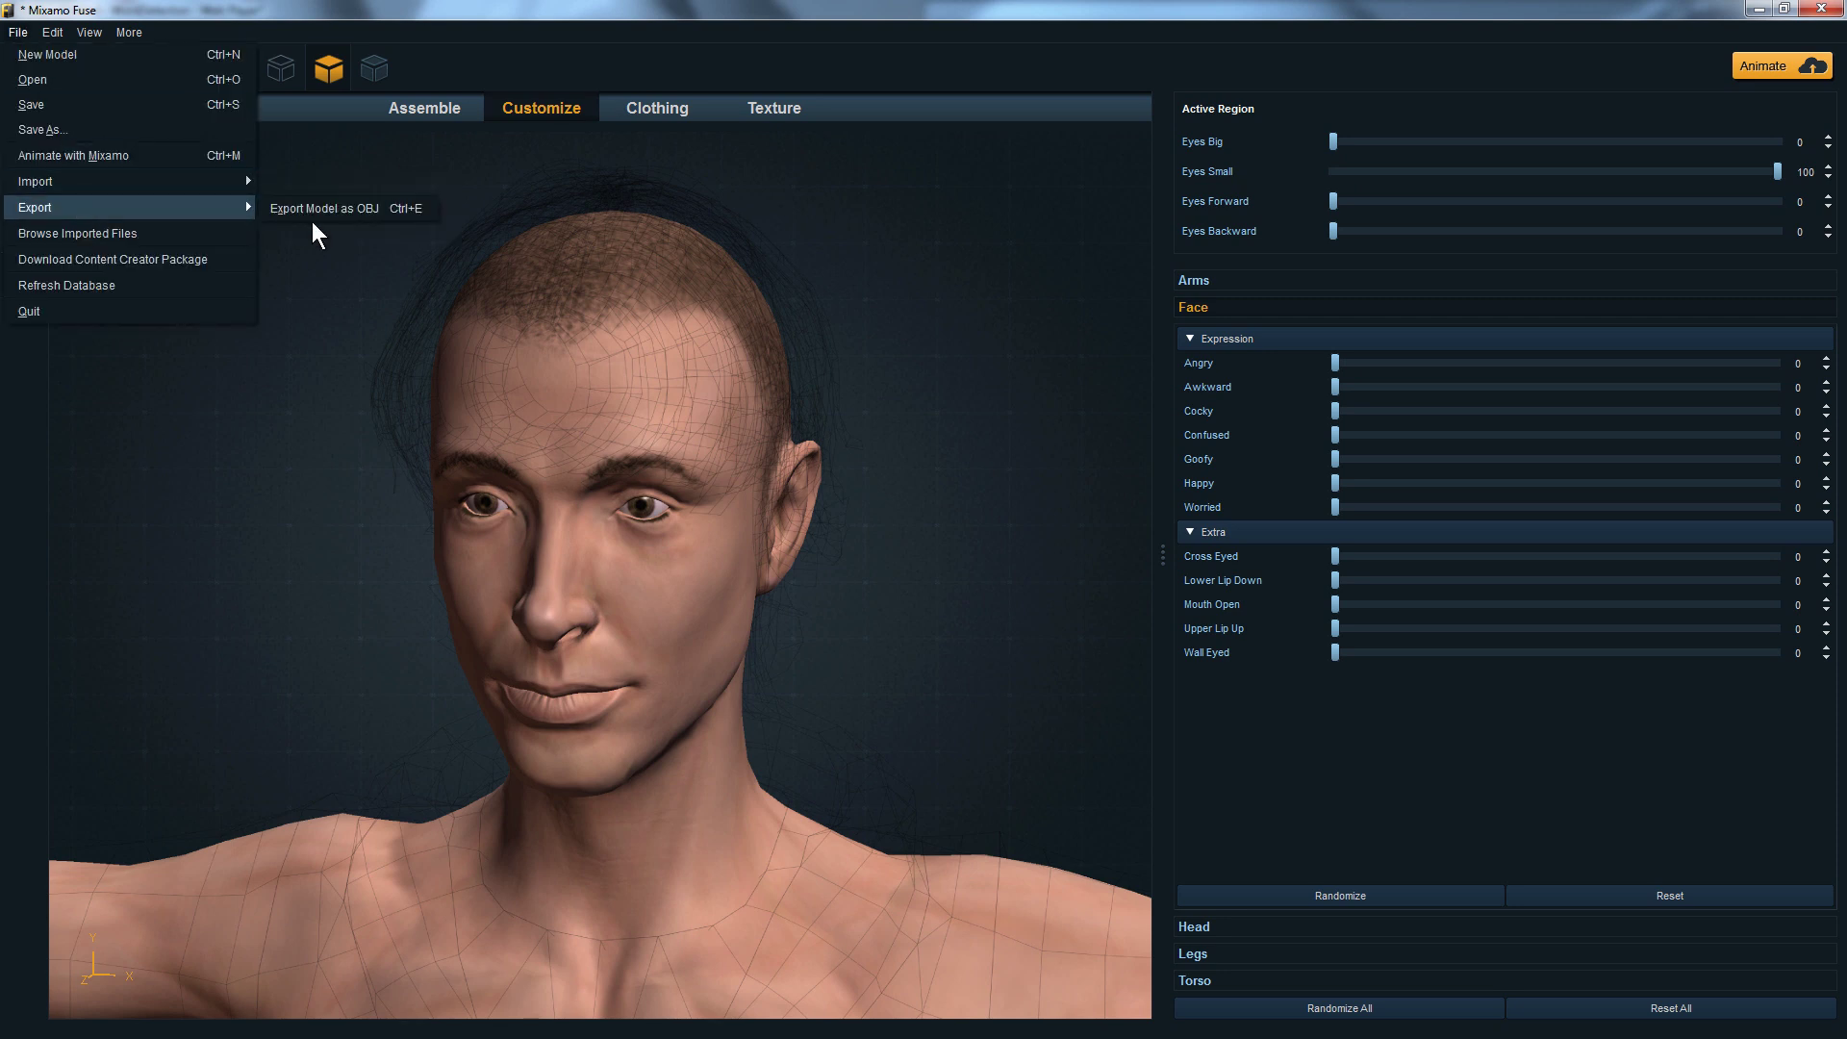
left_click(319, 210)
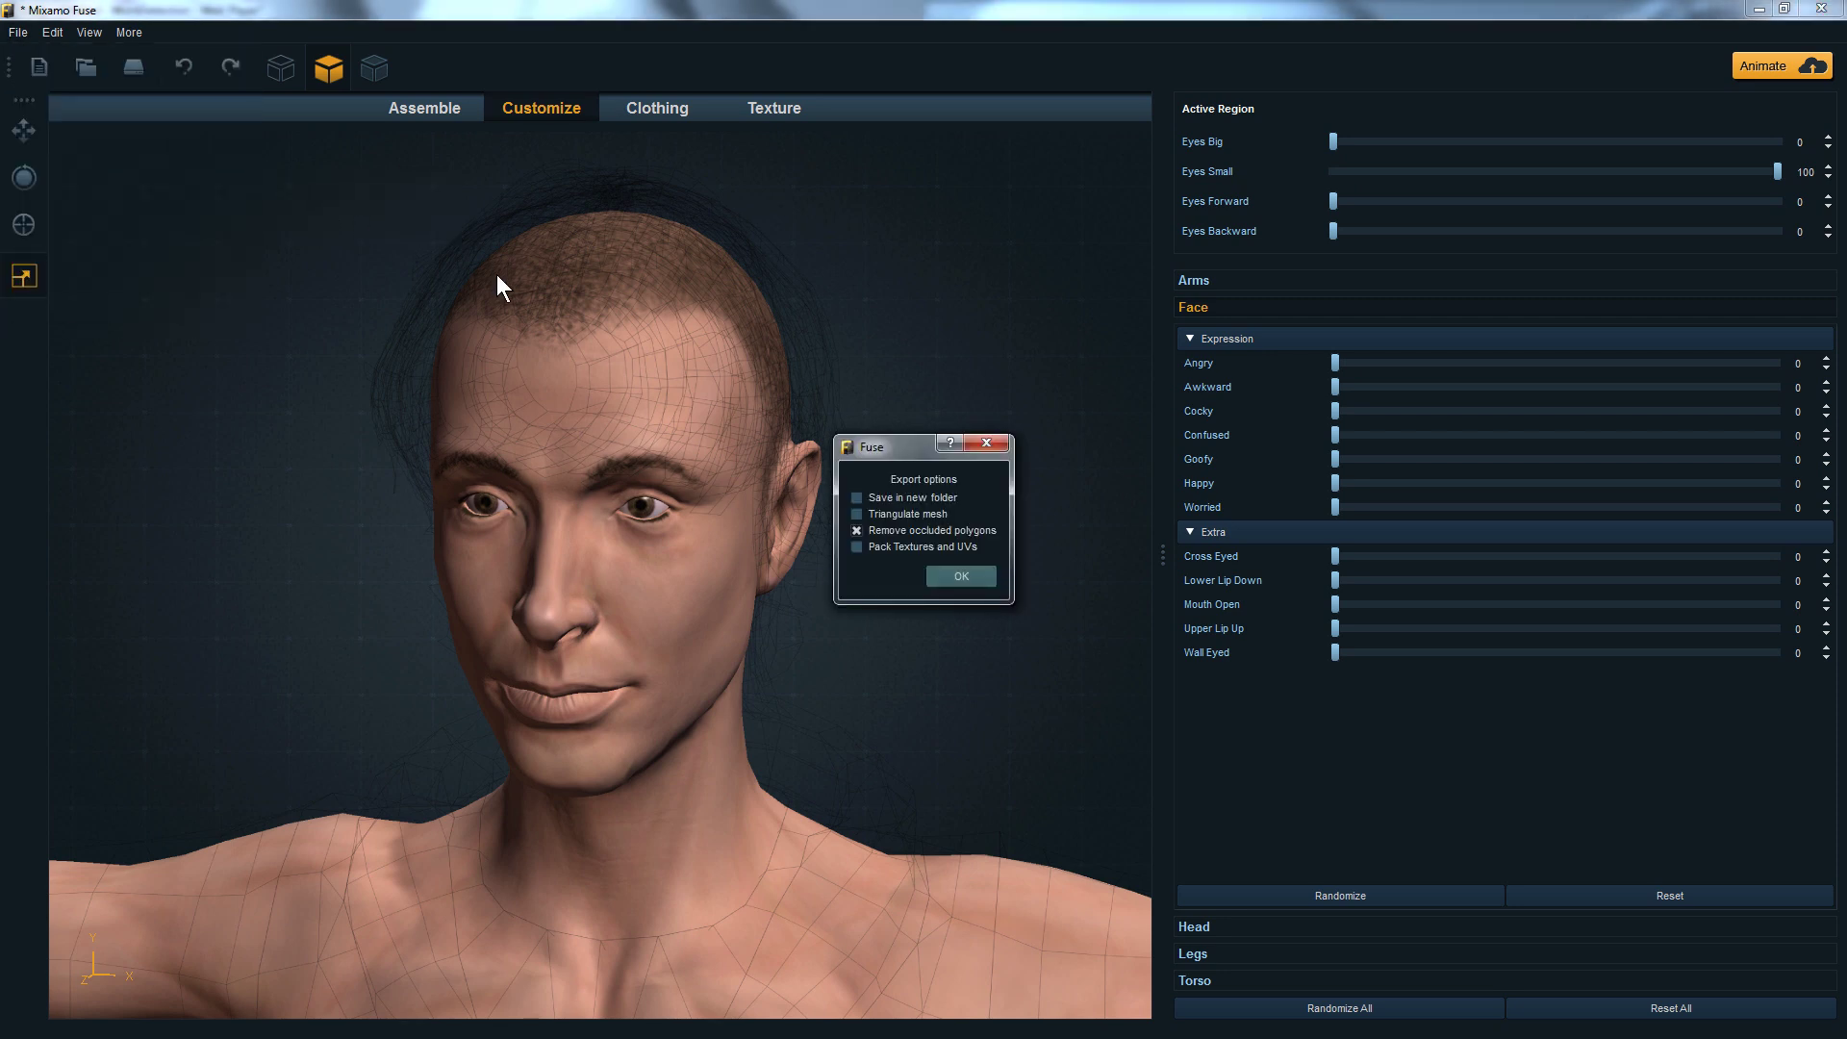
left_click(951, 580)
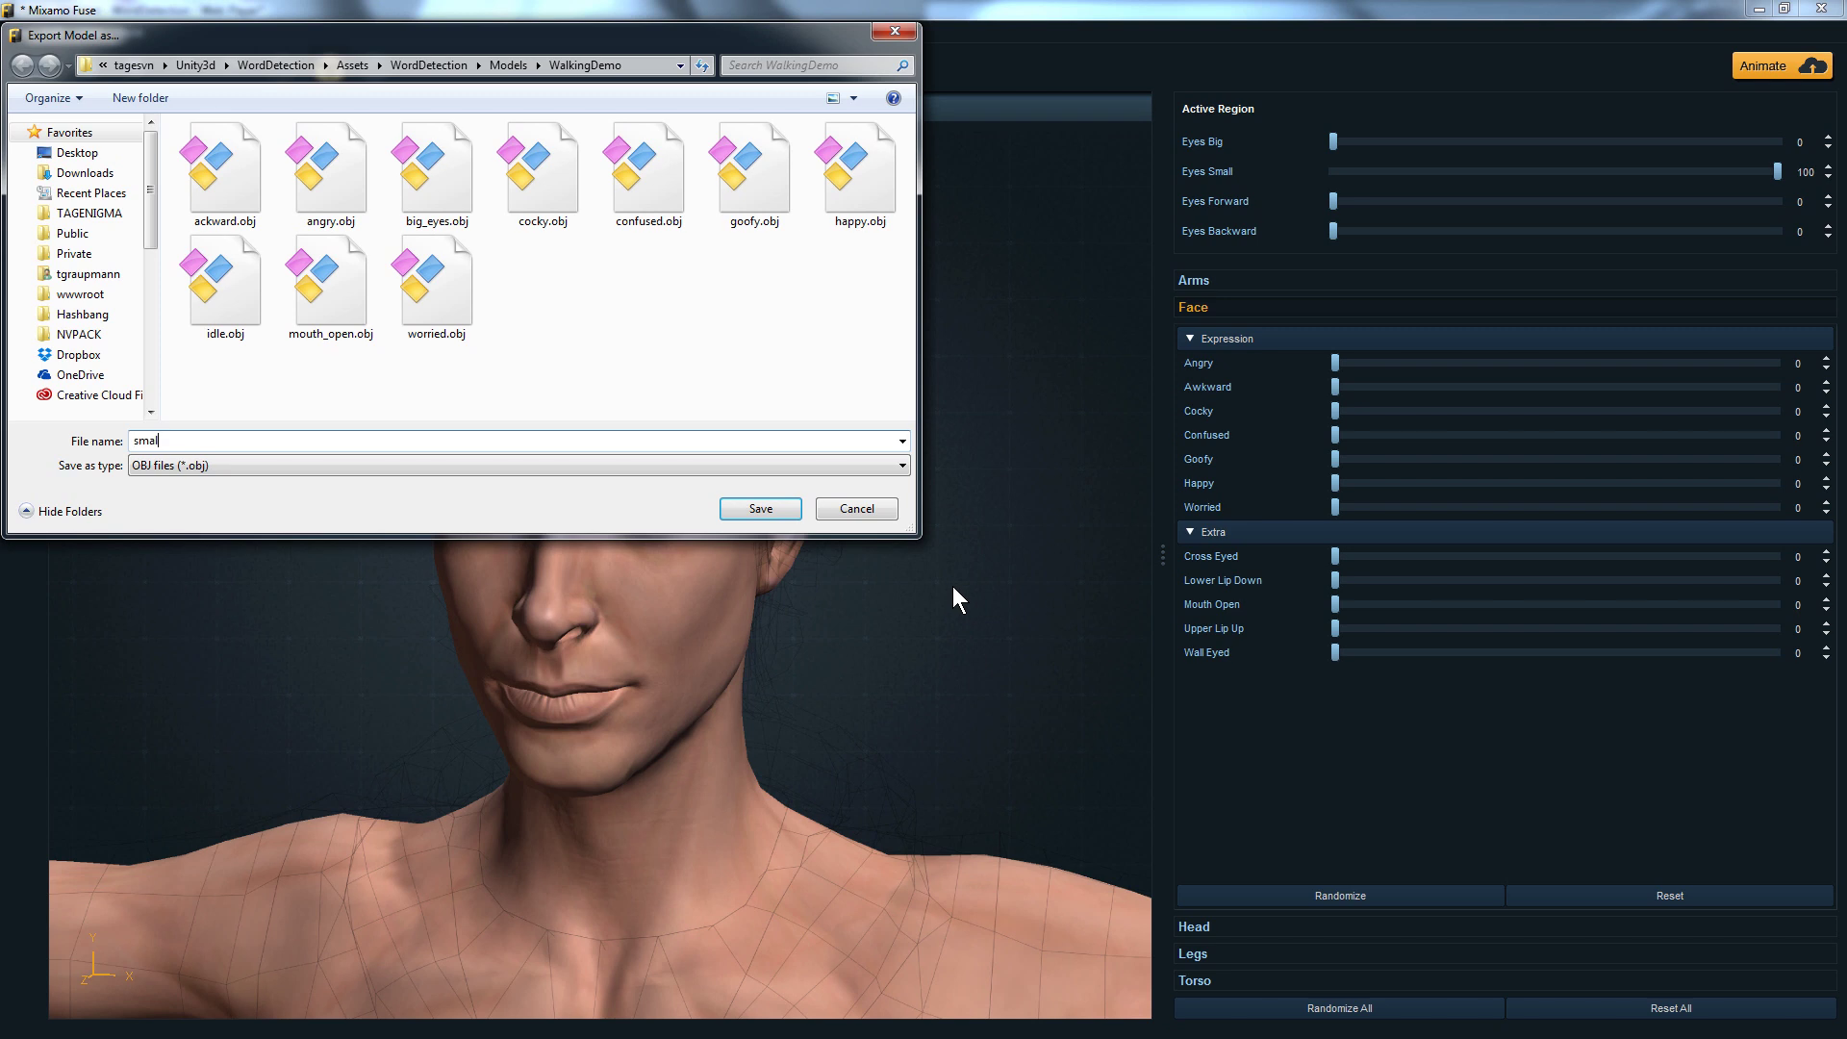
key("Return")
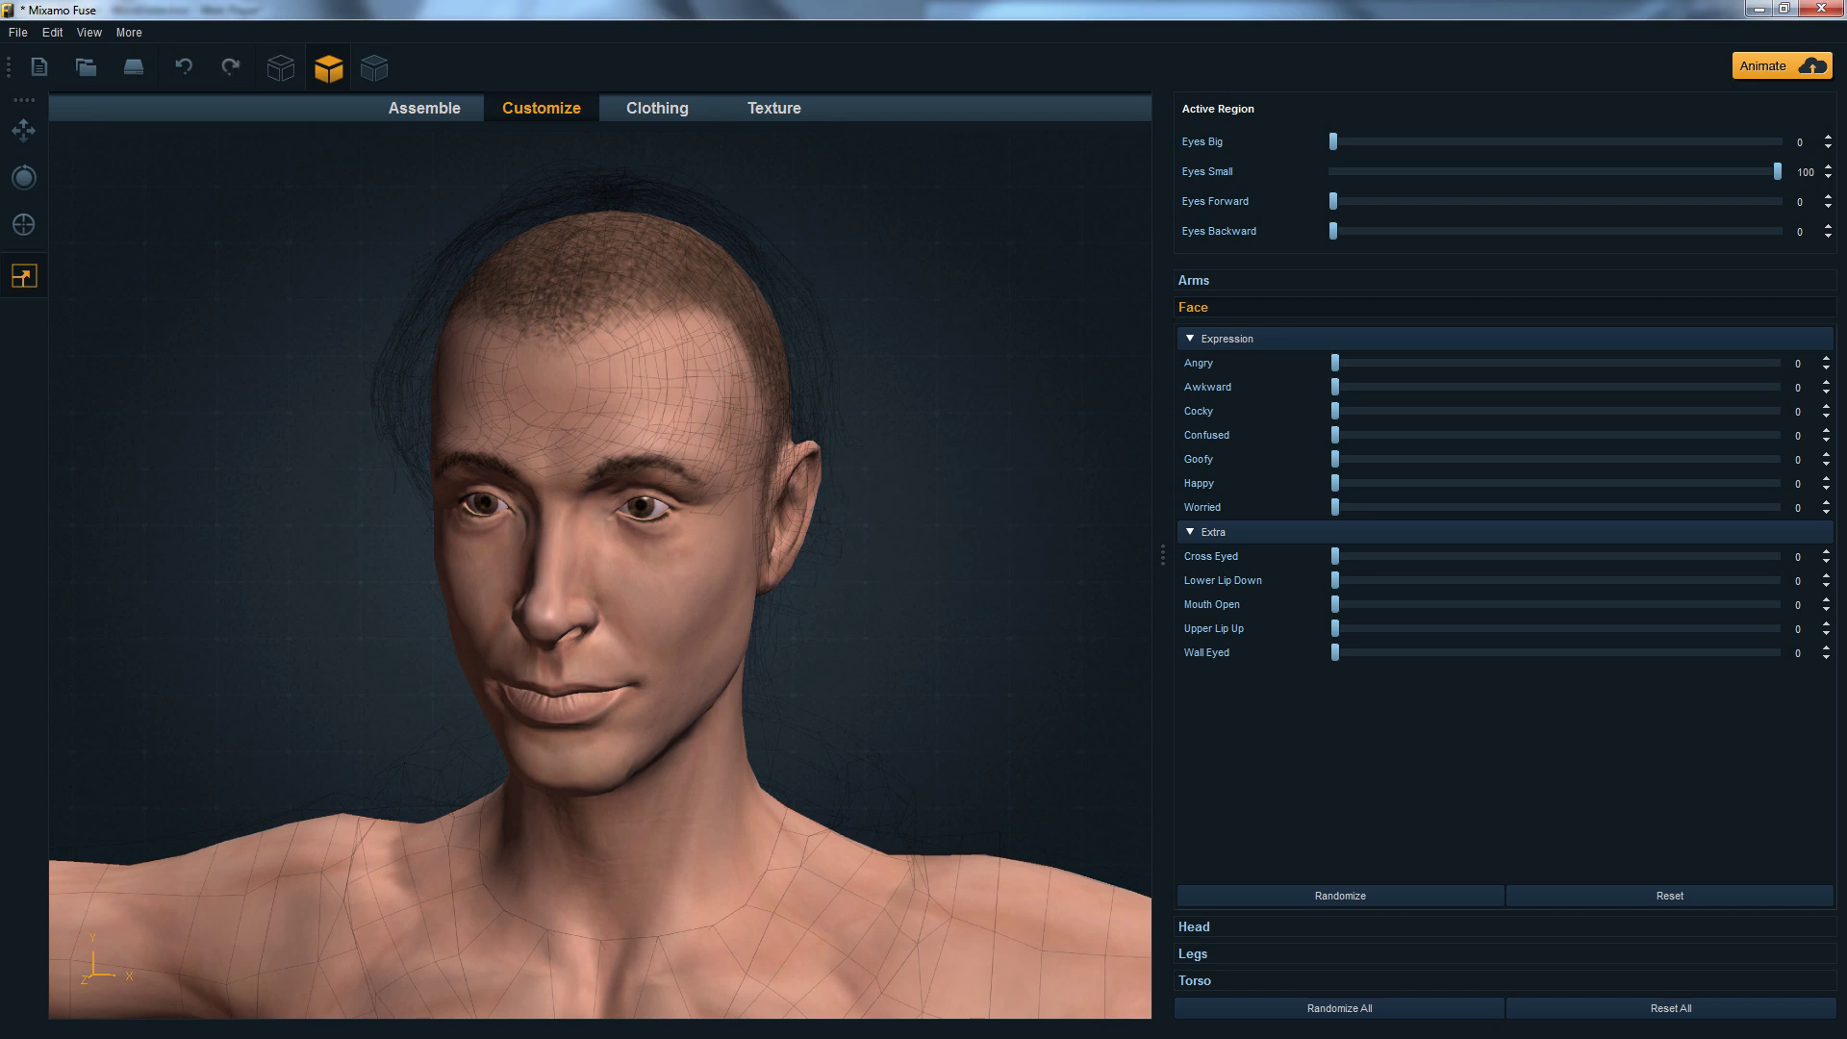
In the file browser, open the WalkingDemo folder and switch it to the Details view.
key("alt+Tab")
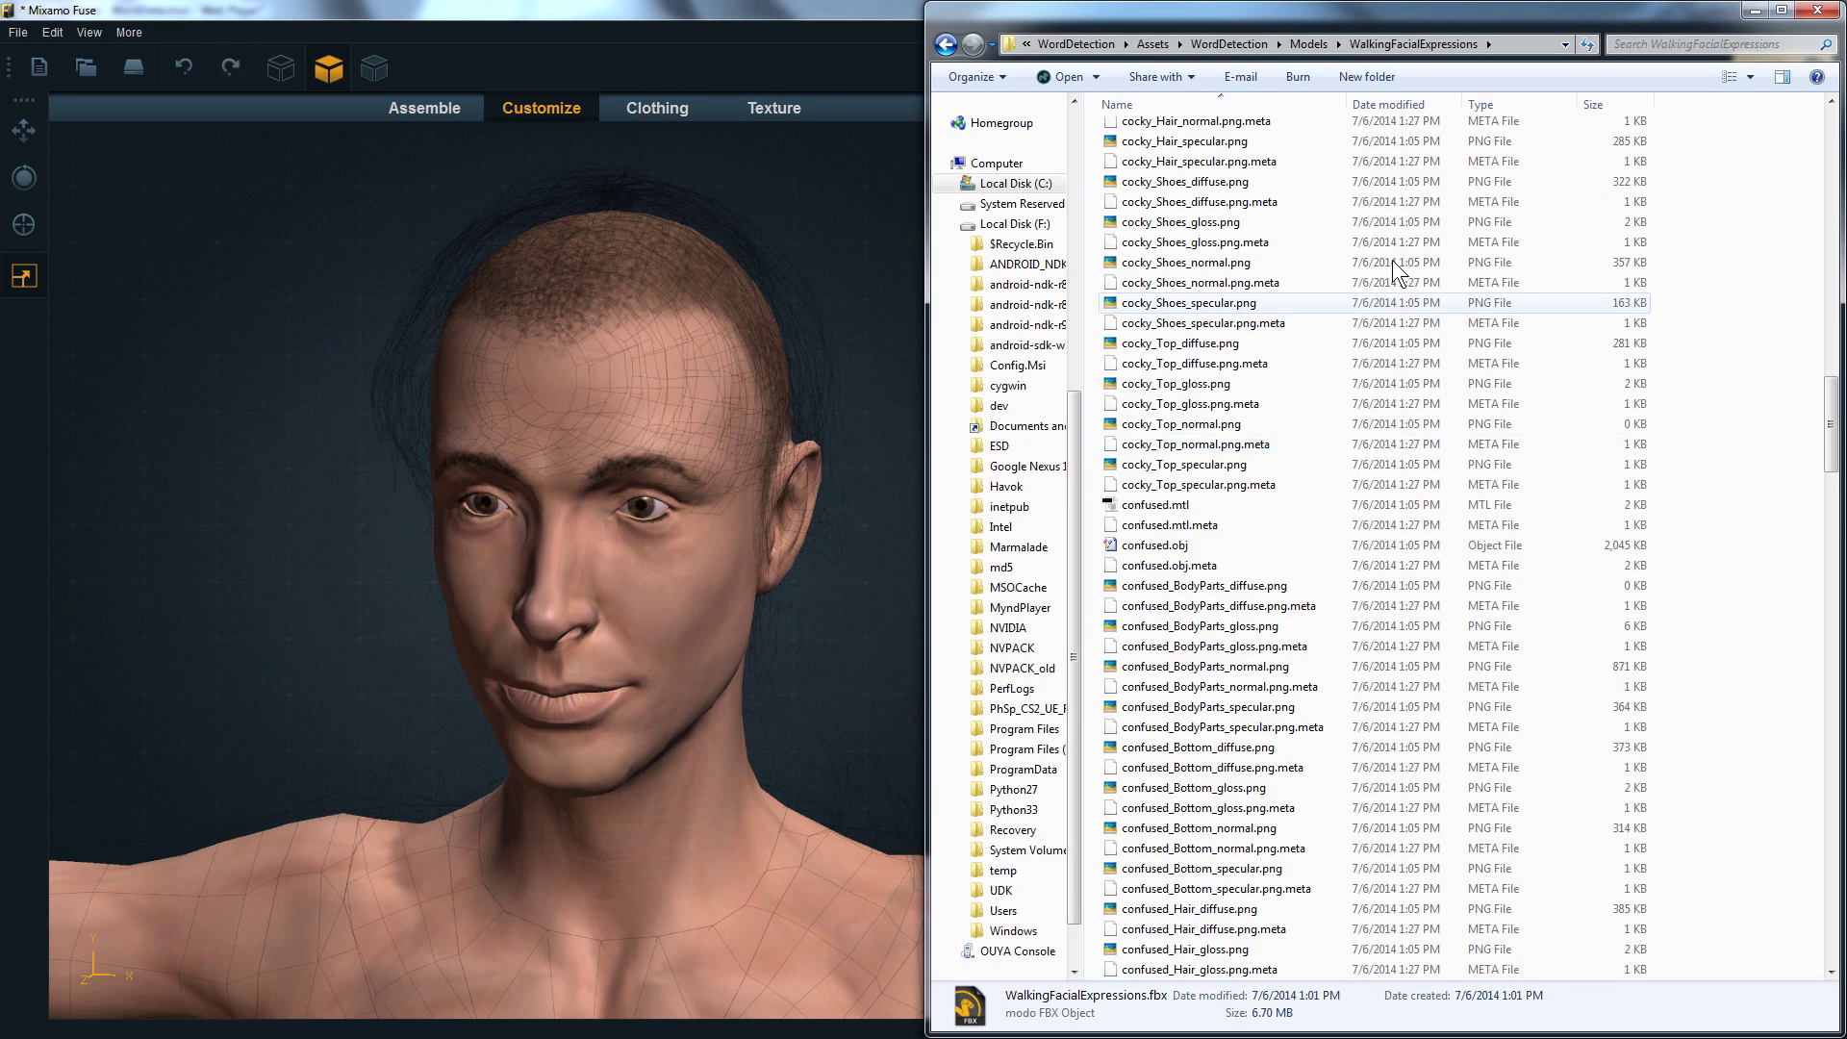
left_click(1303, 45)
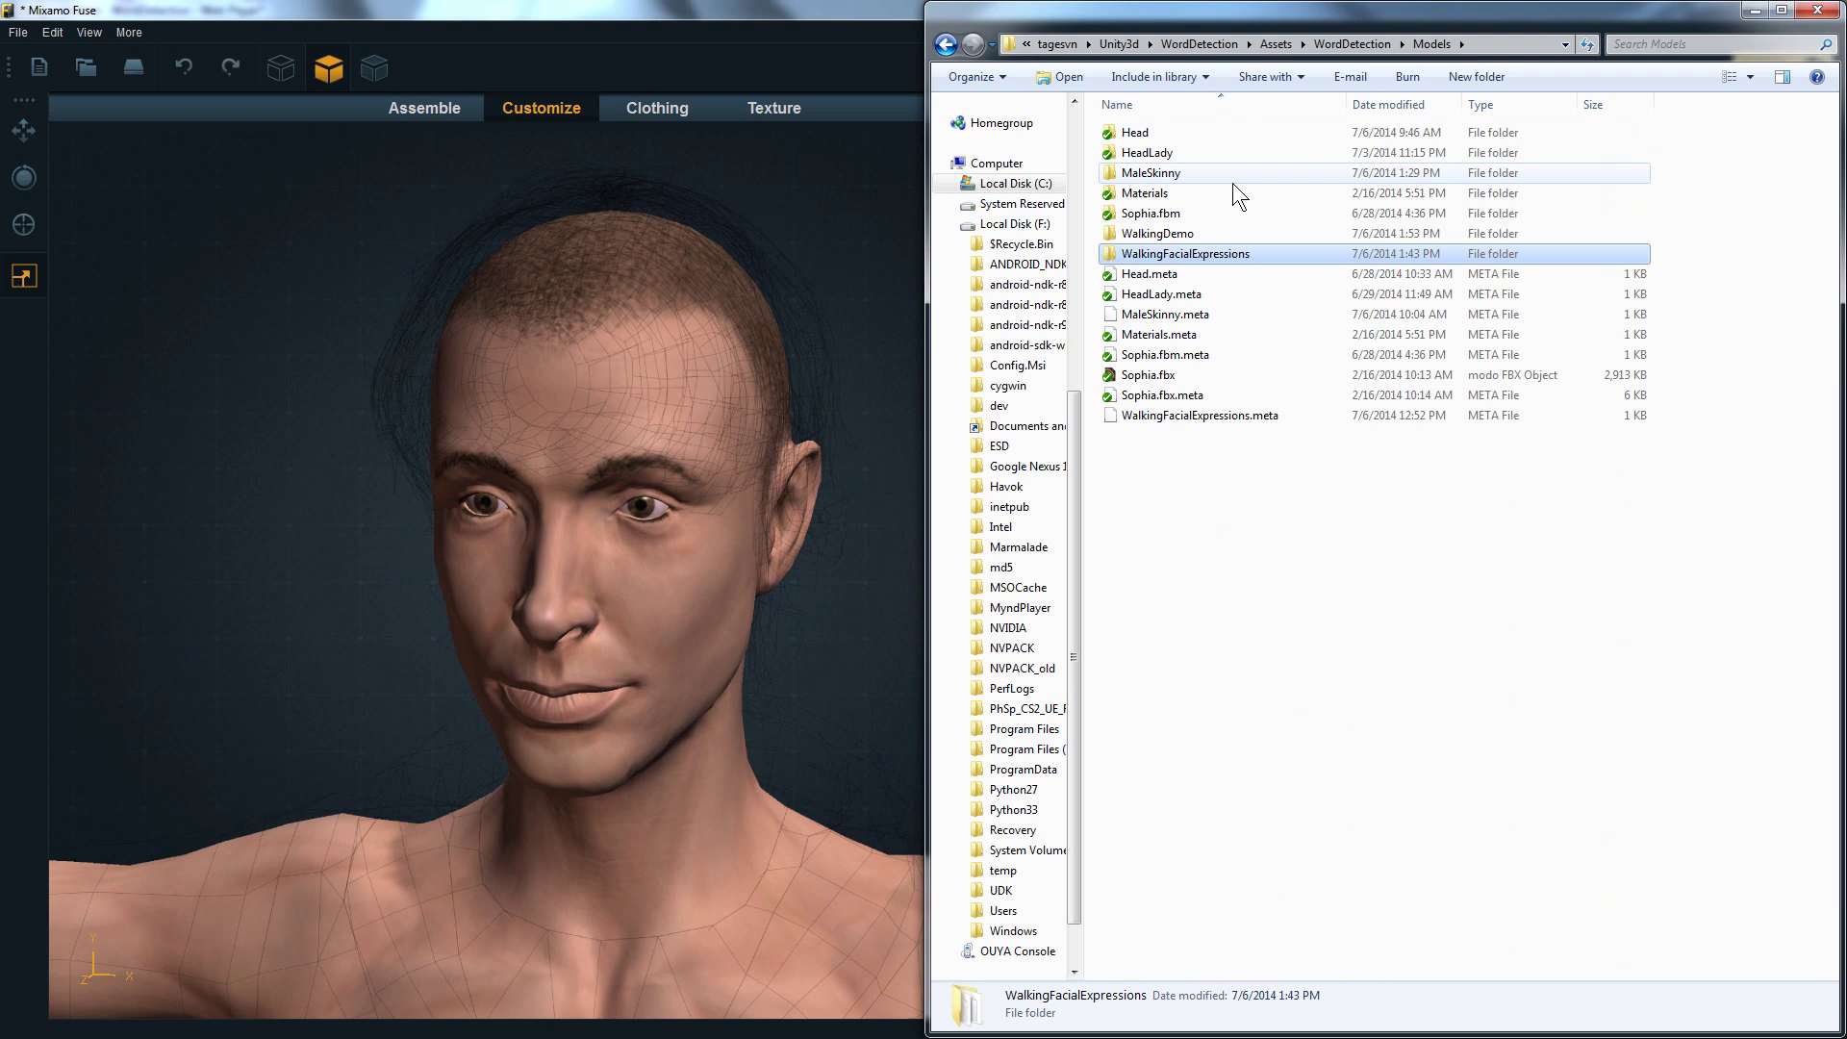
double_click(1174, 235)
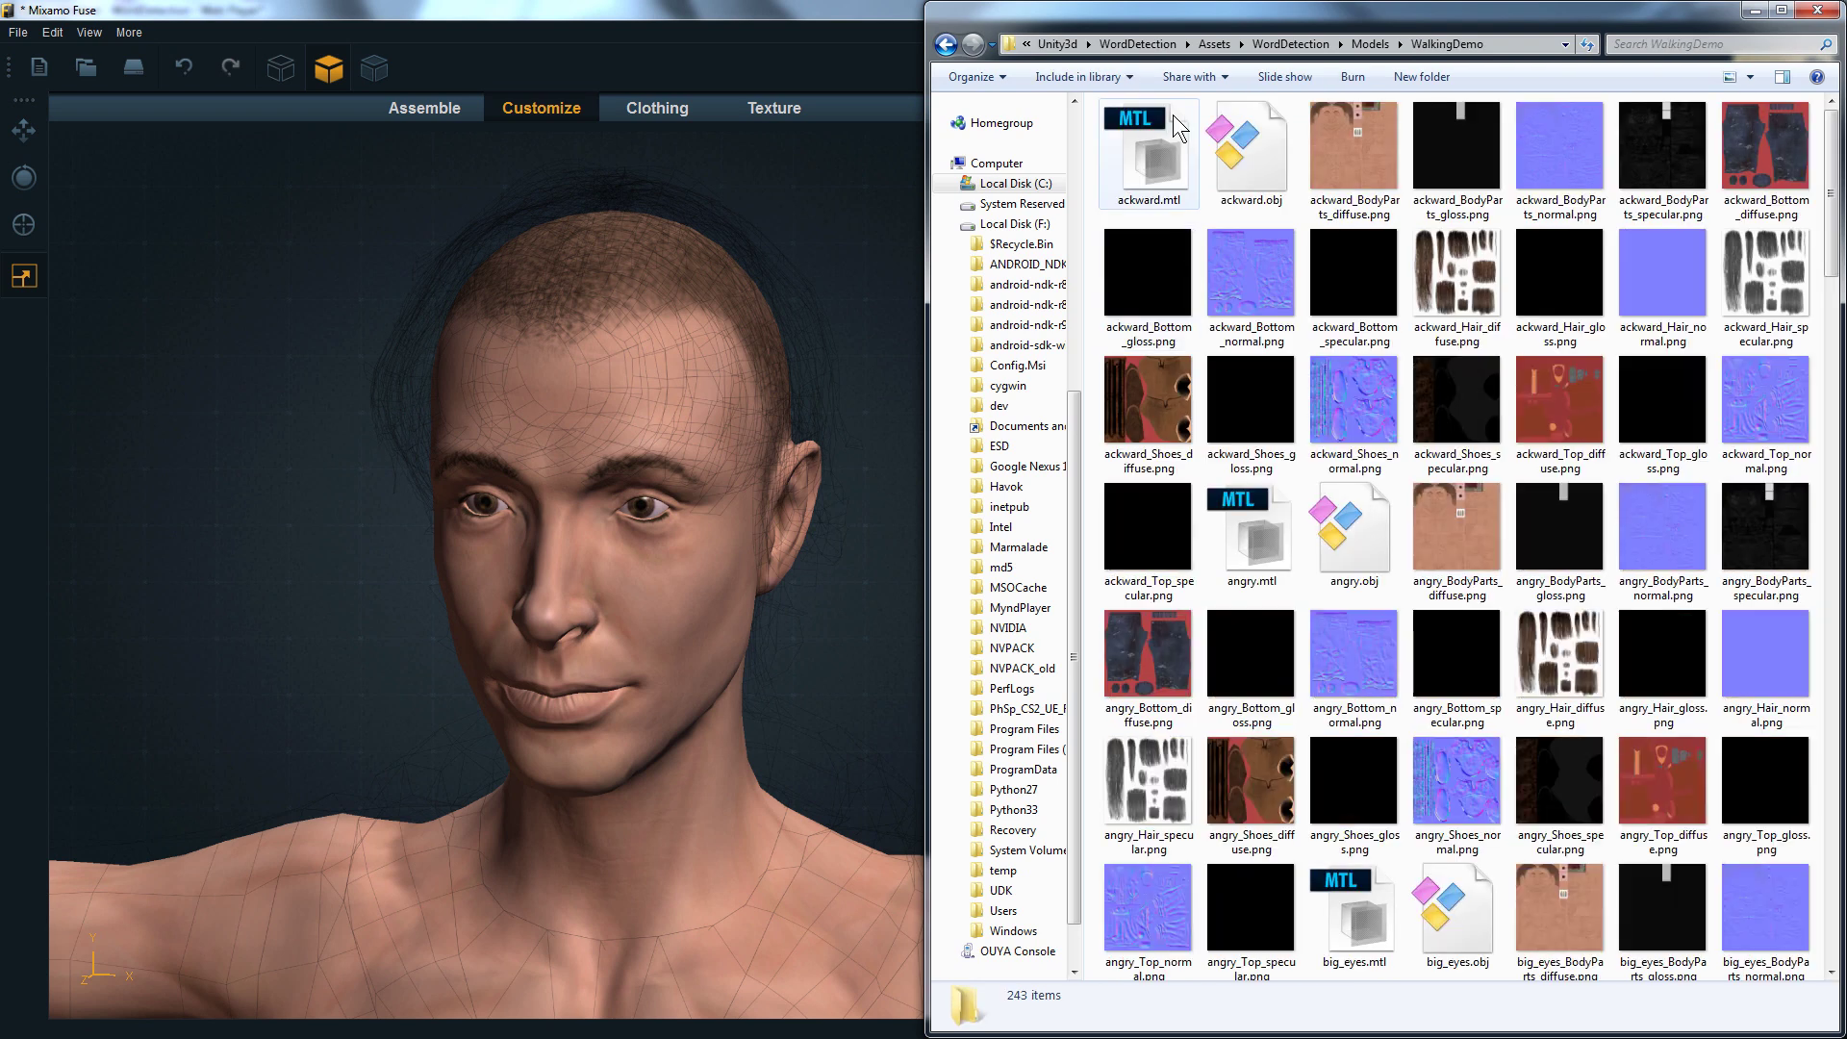
left_click(1750, 77)
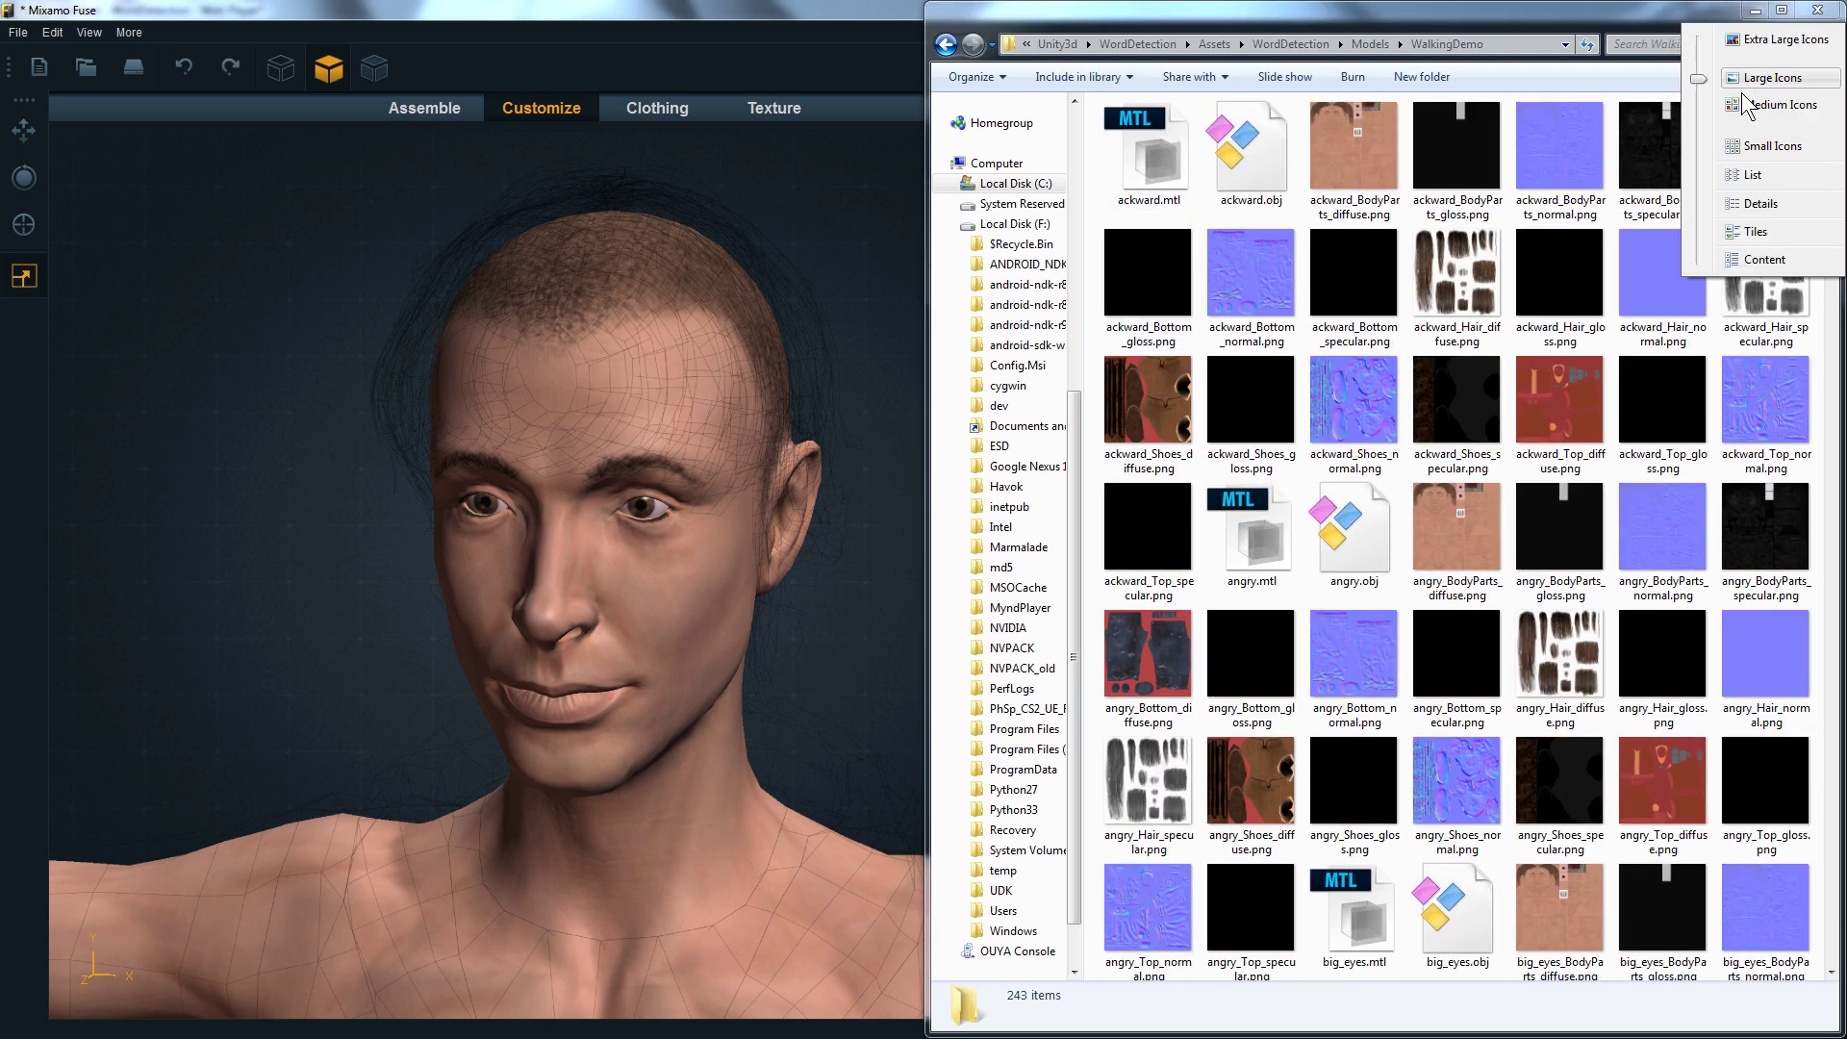
left_click(1759, 206)
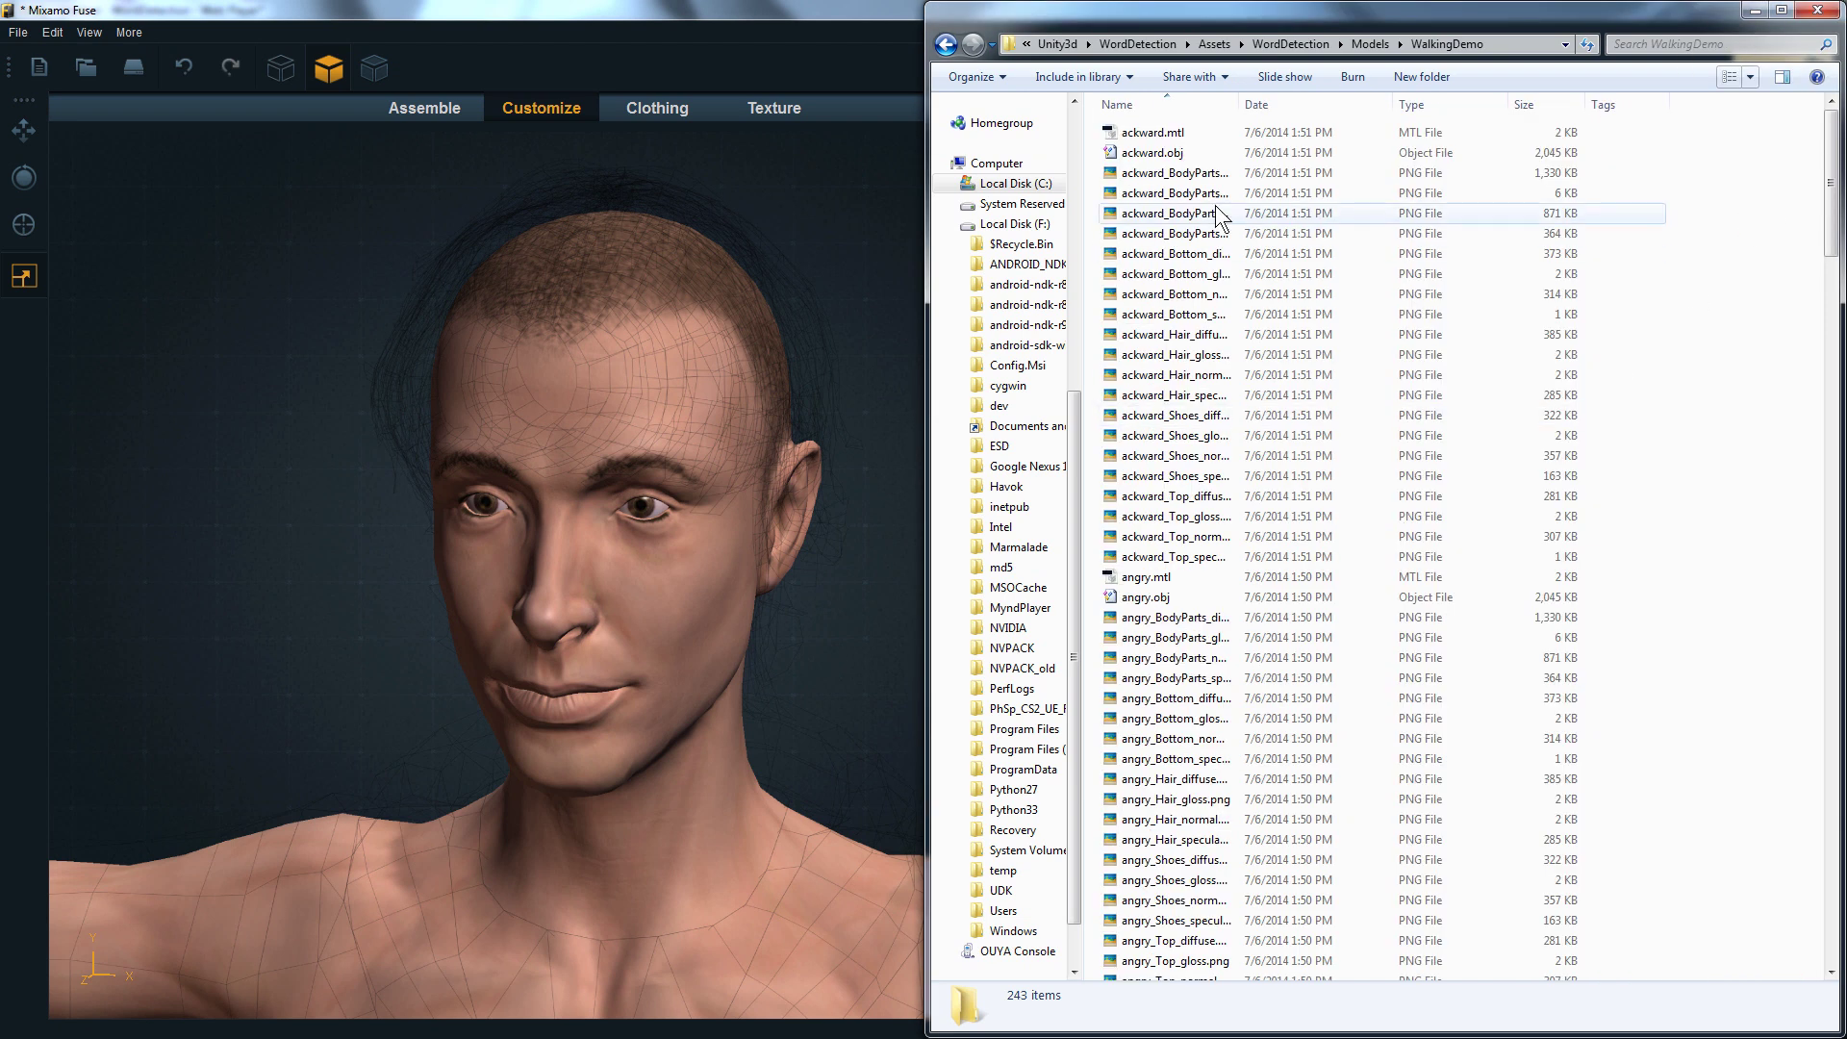
Maximize the window, widen the Name column, and browse the exported files.
double_click(1324, 50)
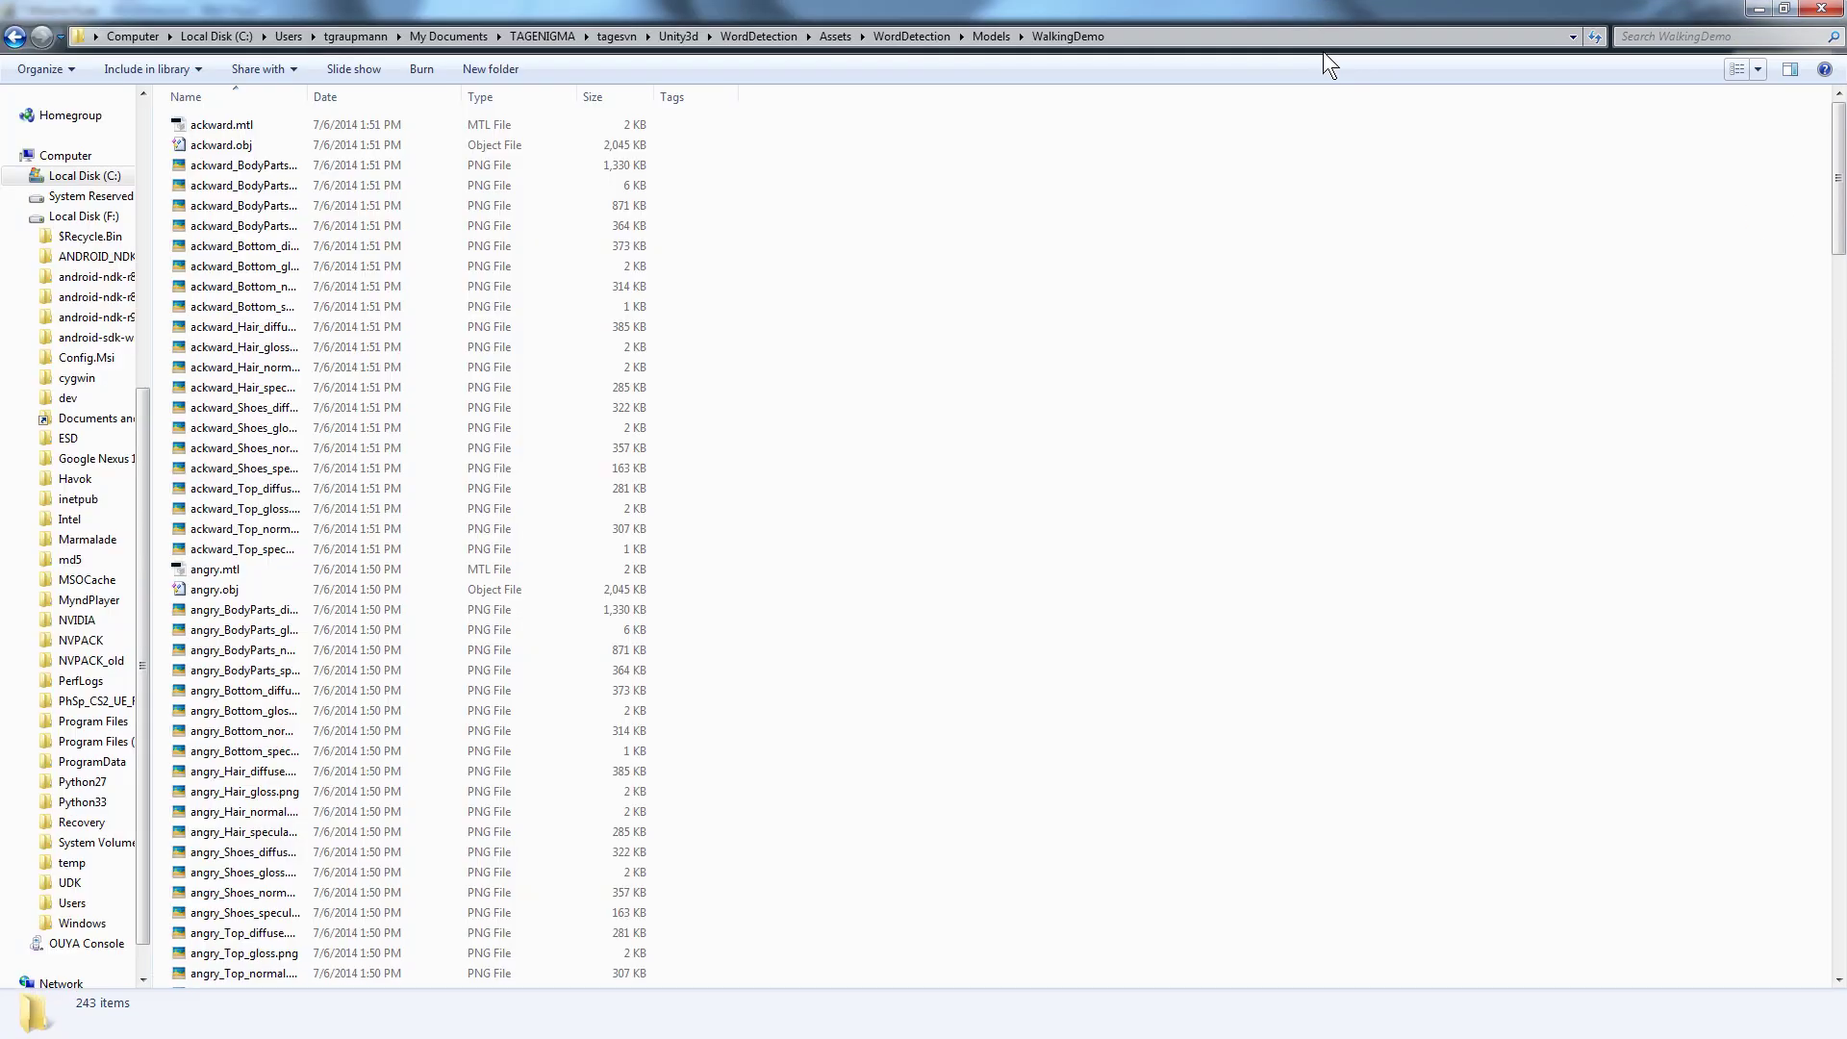
left_click_drag(308, 91, 600, 86)
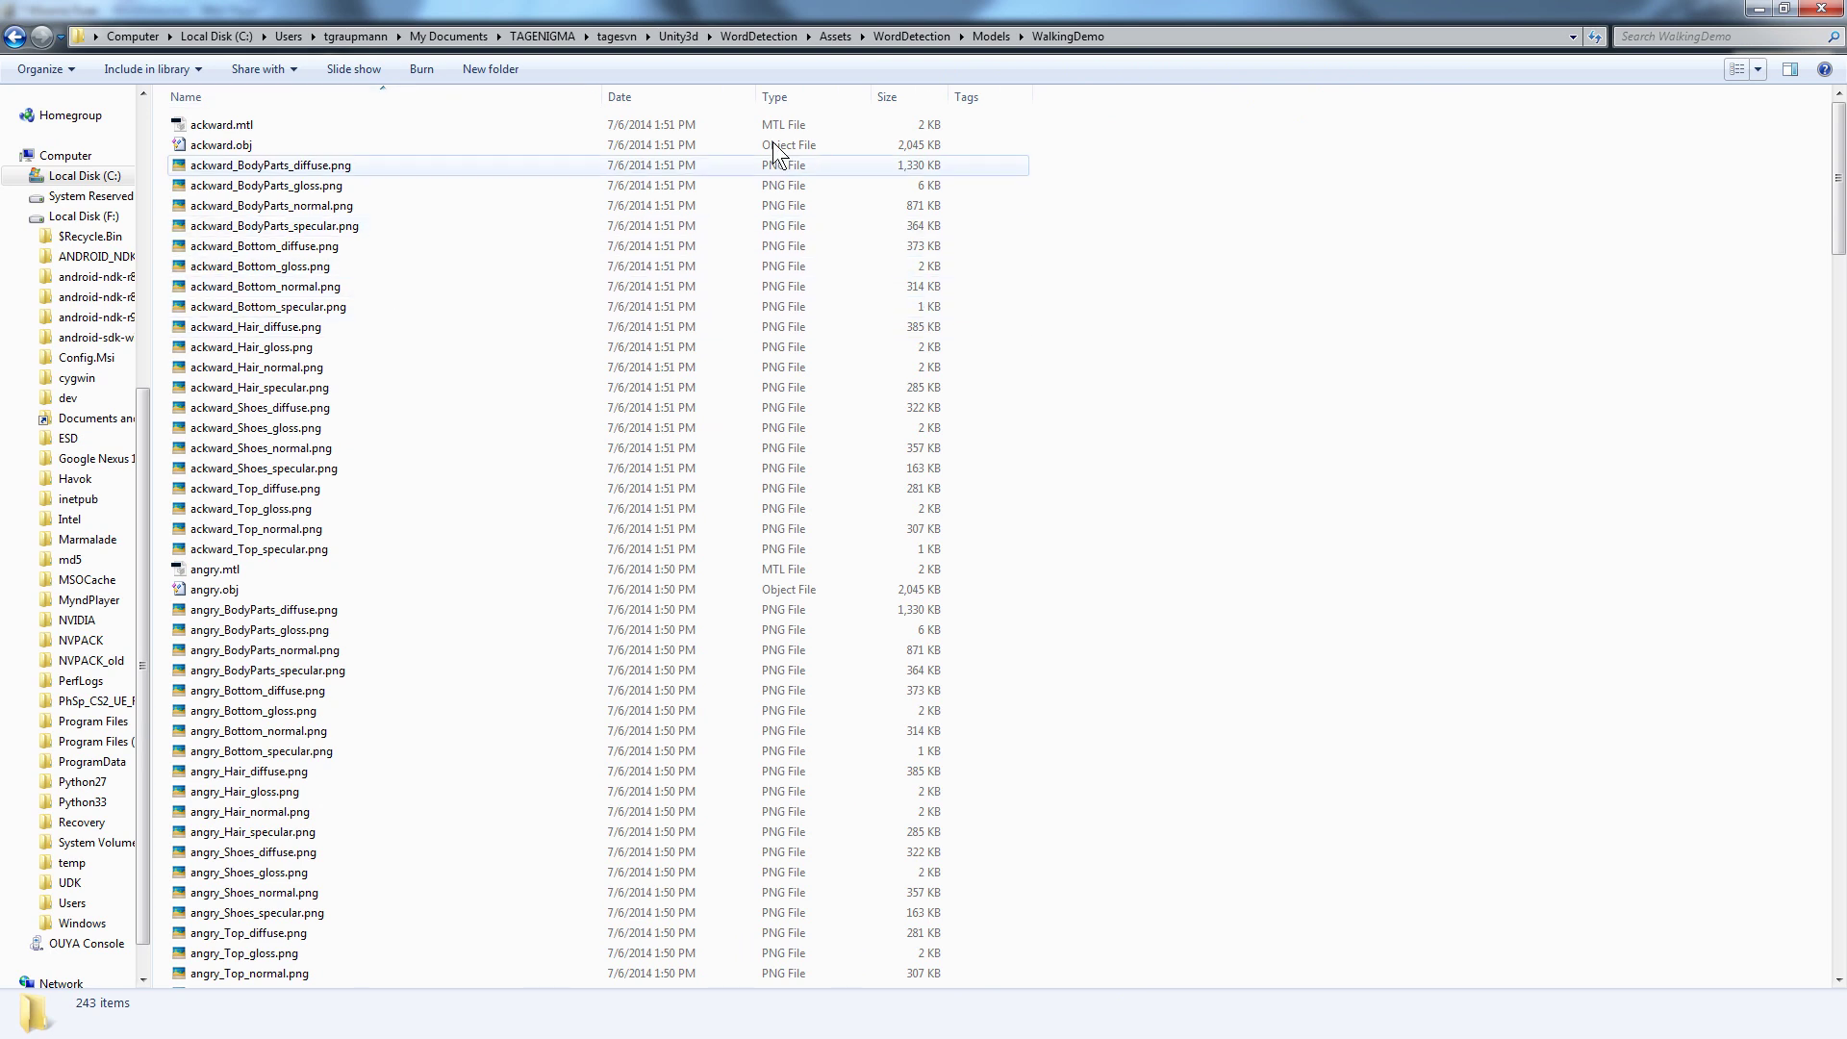
left_click(267, 167)
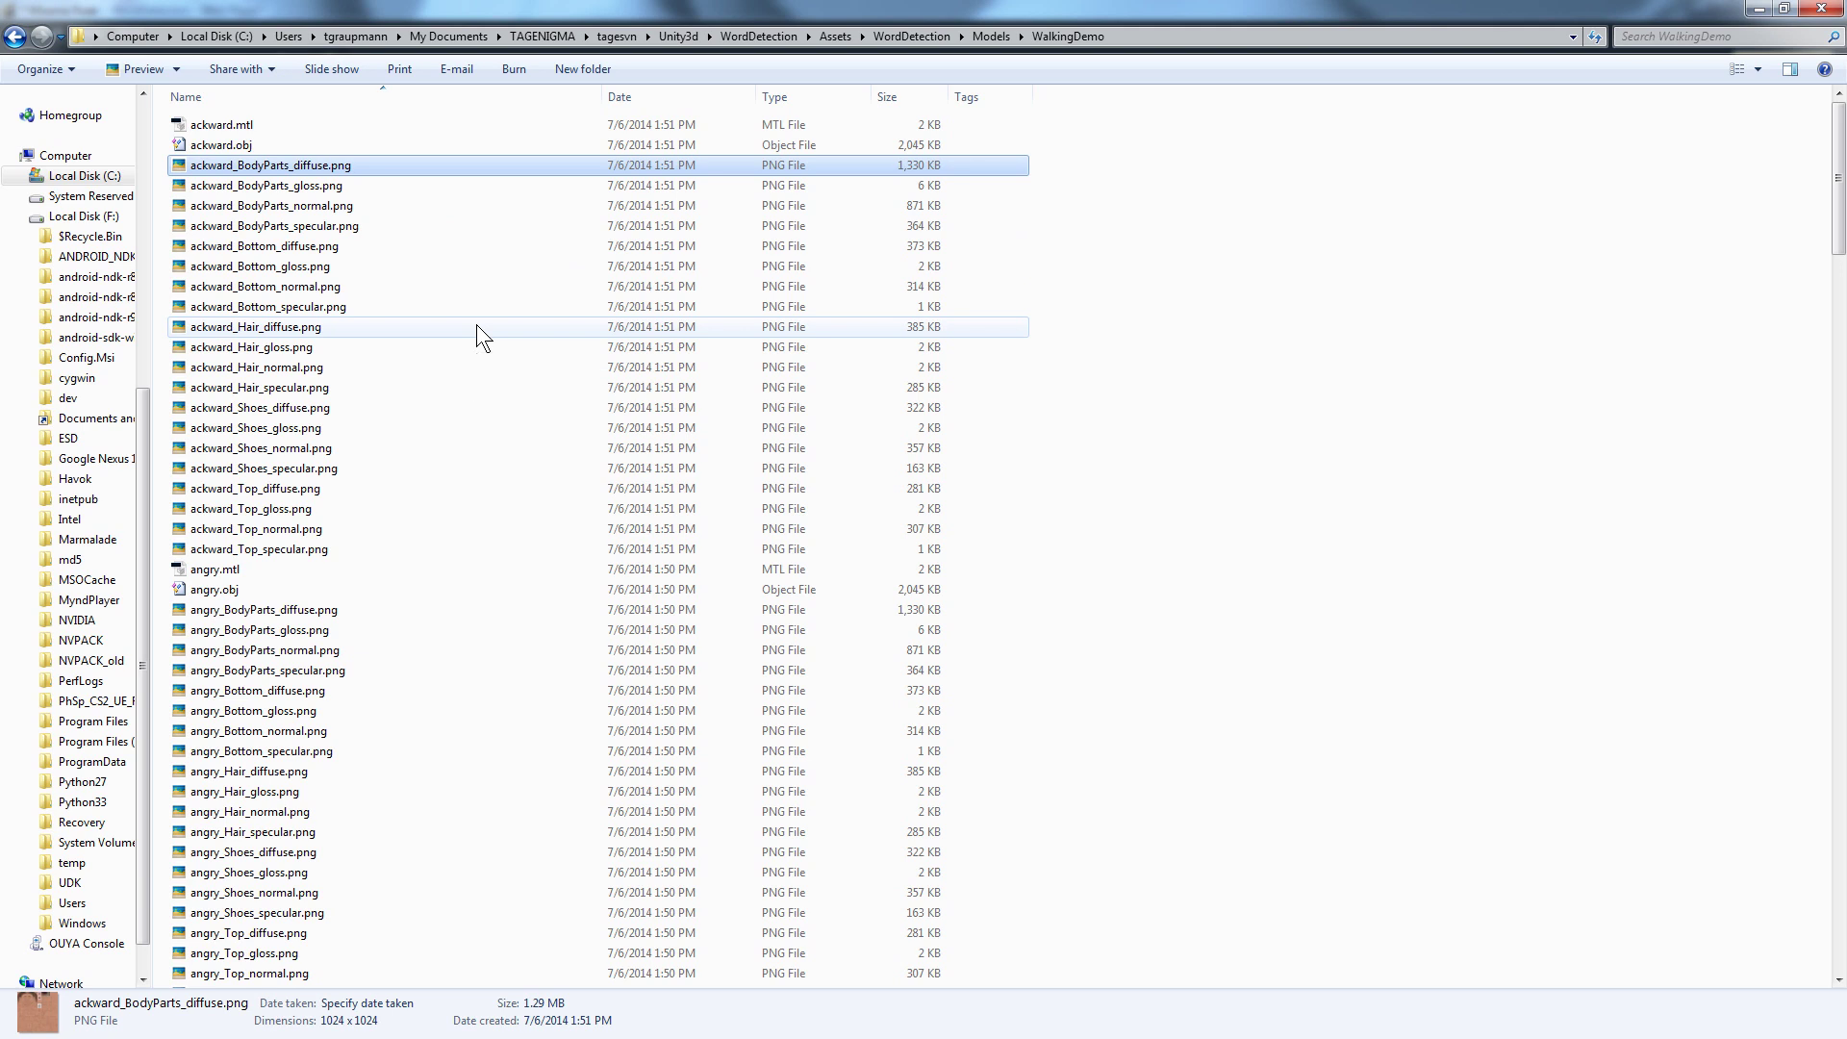
scroll(476, 331, "down", 20)
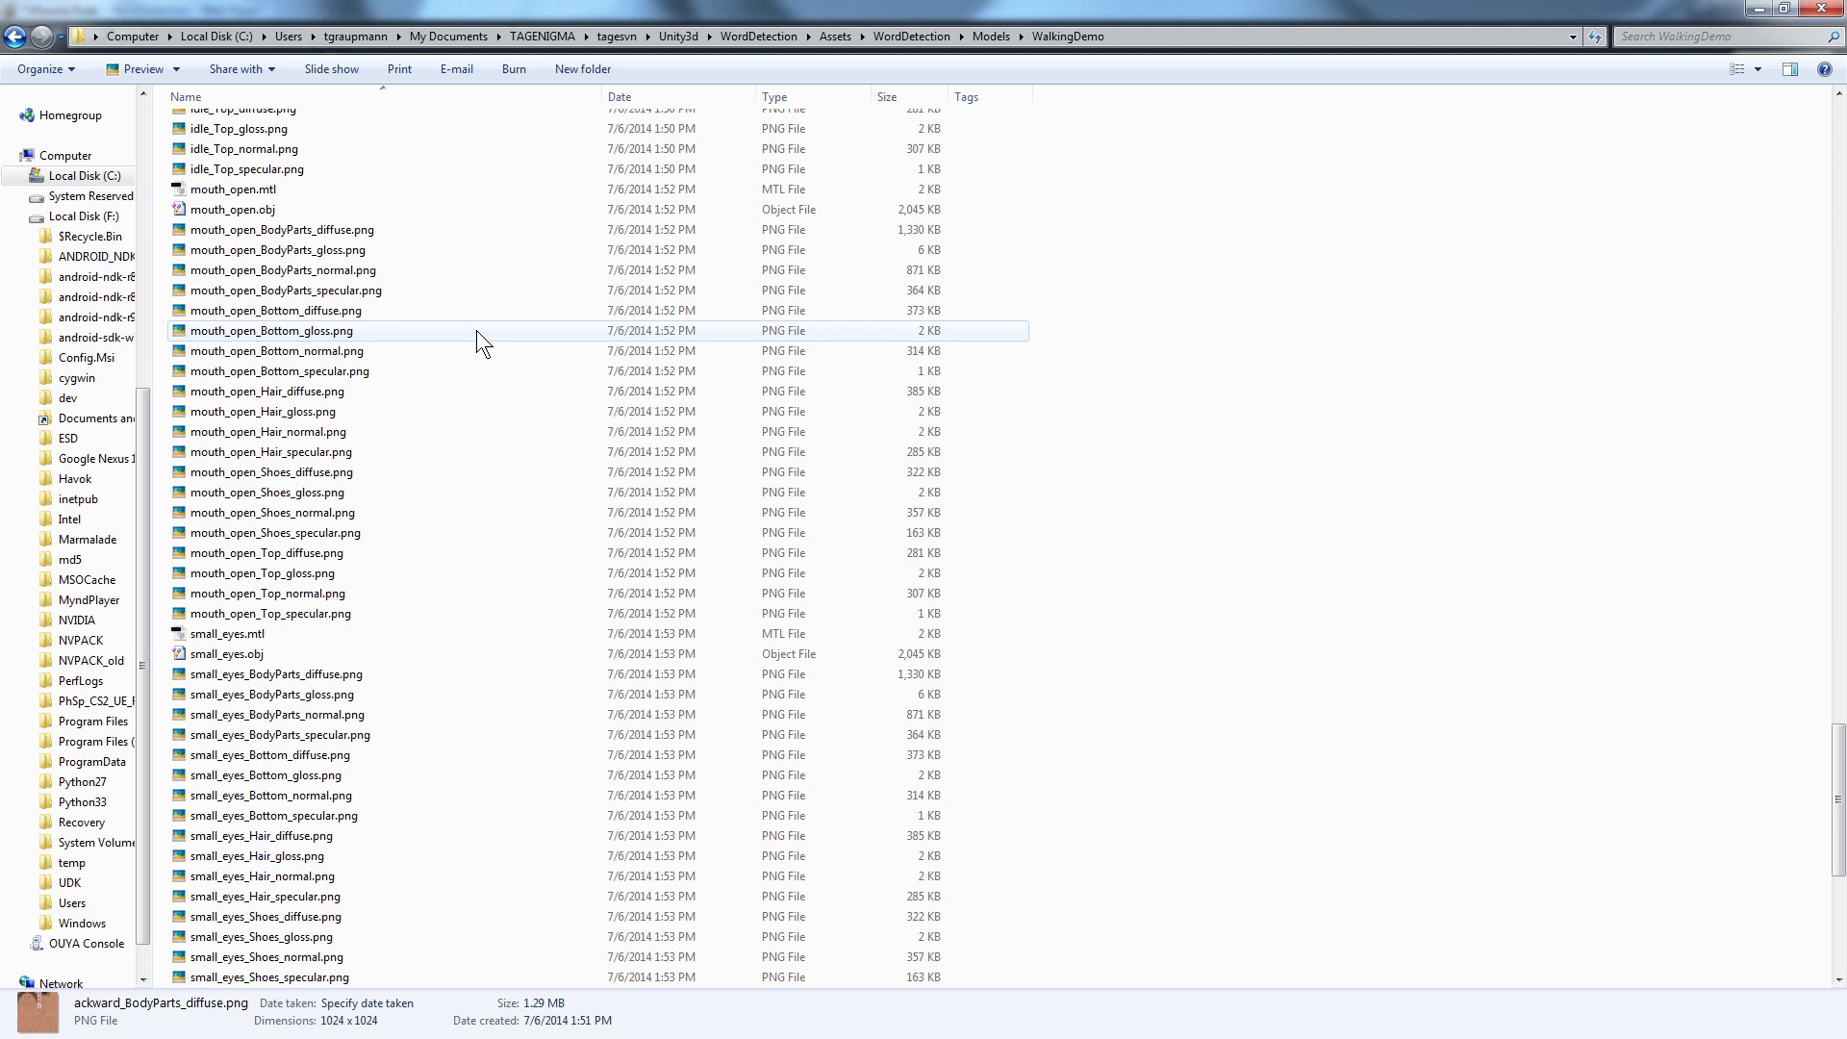
scroll(477, 331, "up", 20)
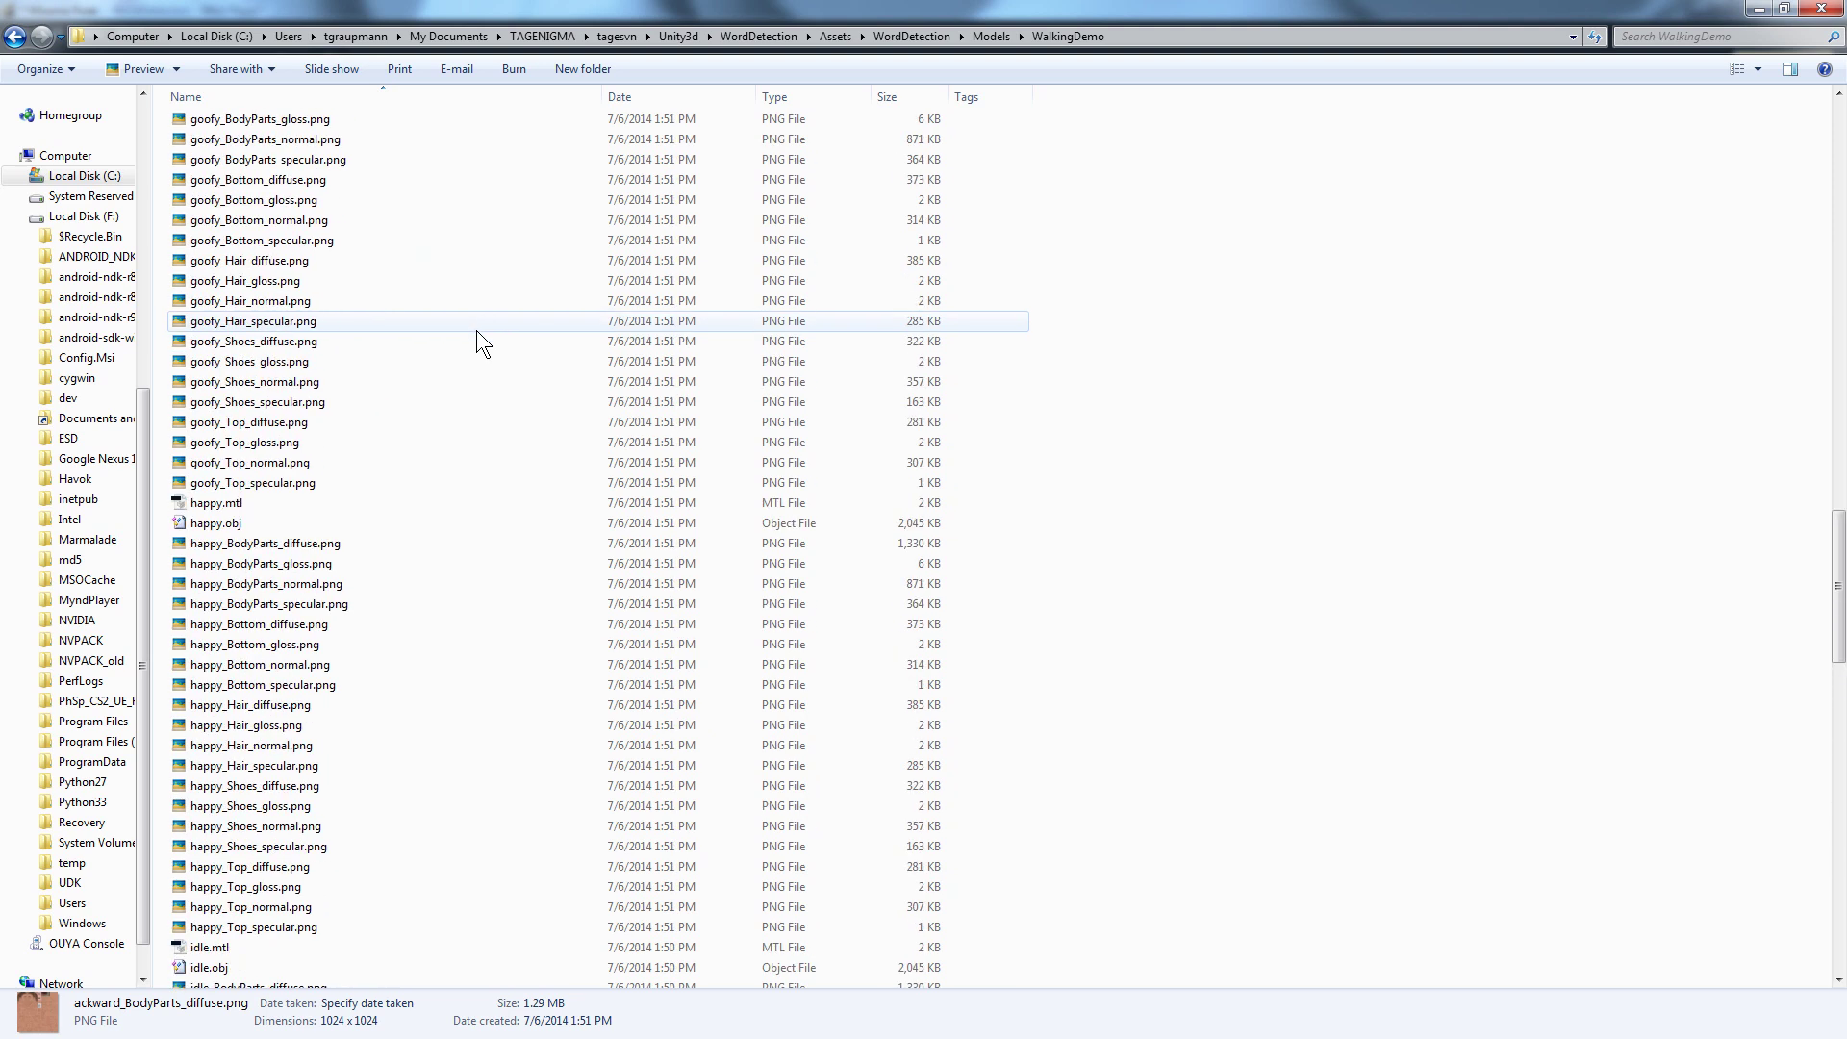
scroll(477, 331, "up", 20)
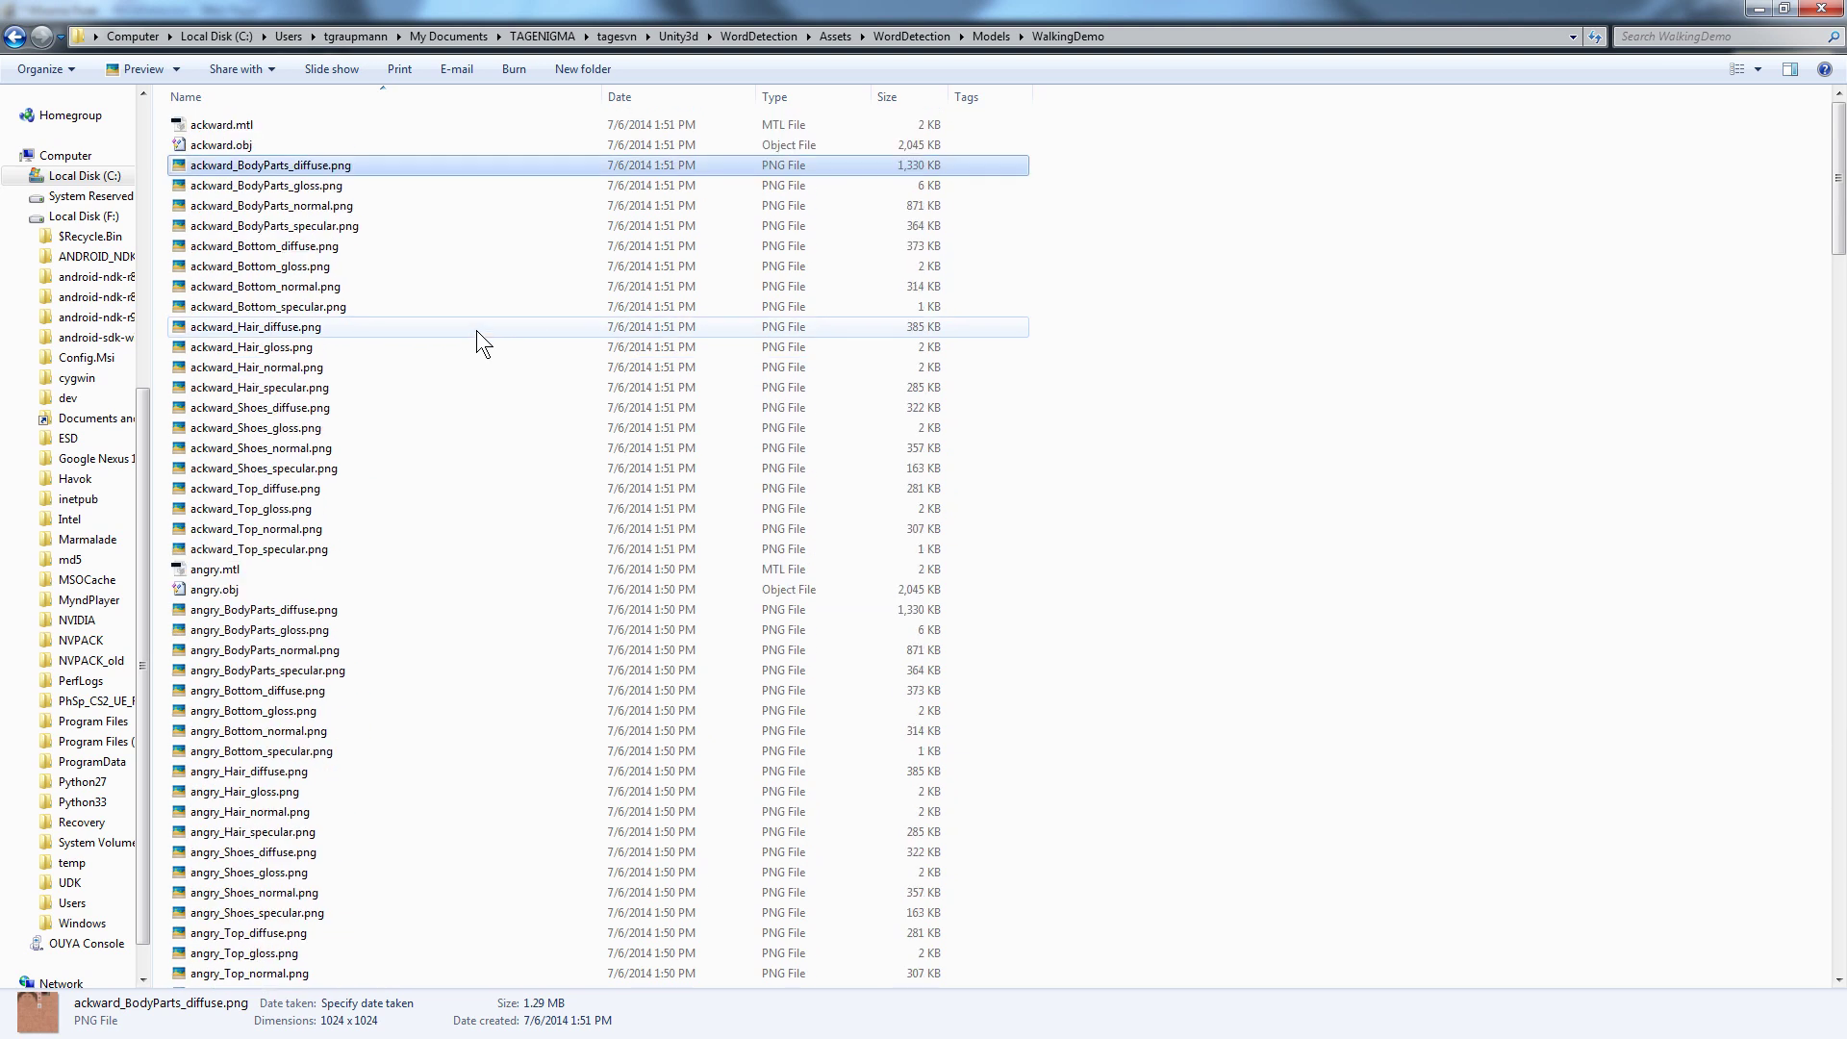
Sort WalkingDemo by type and delete the ten non-idle .mtl files, ackward through worried.
left_click(800, 96)
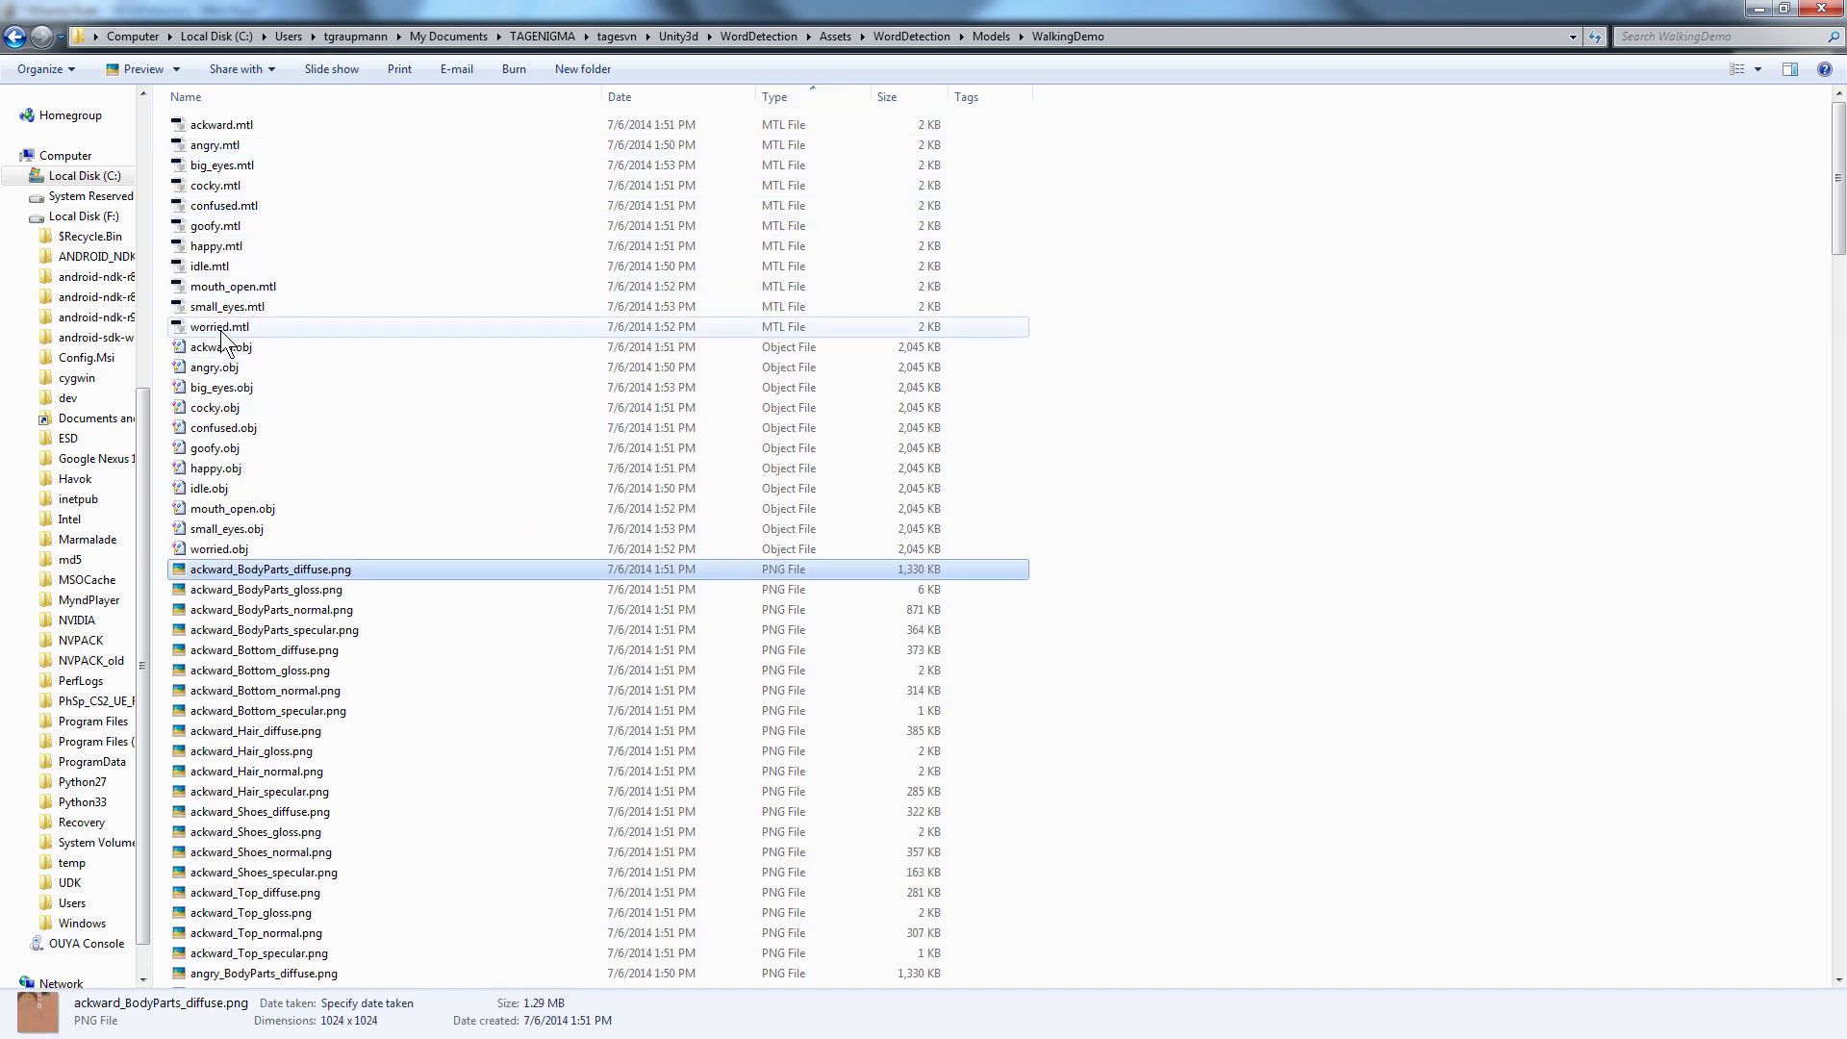
left_click(221, 320)
left_click(218, 289, "shift")
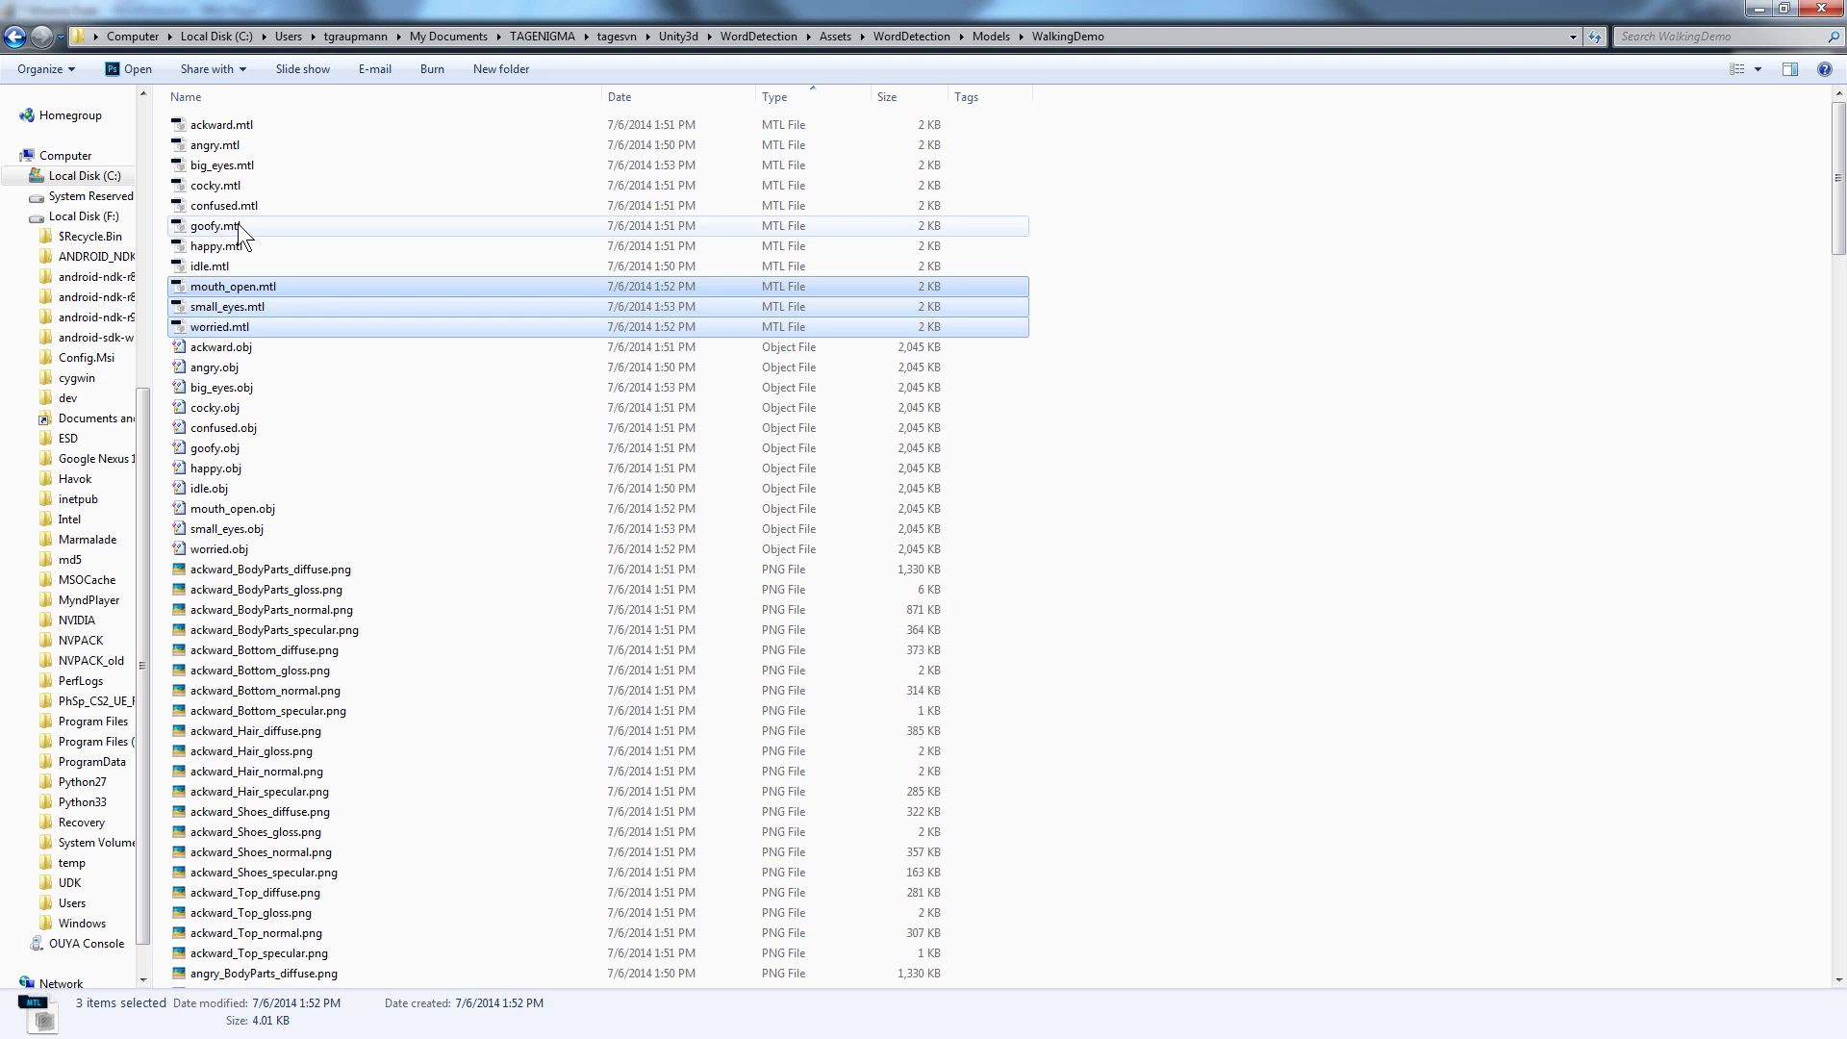
left_click(229, 246, "ctrl")
left_click(228, 225, "ctrl")
left_click(229, 206, "ctrl")
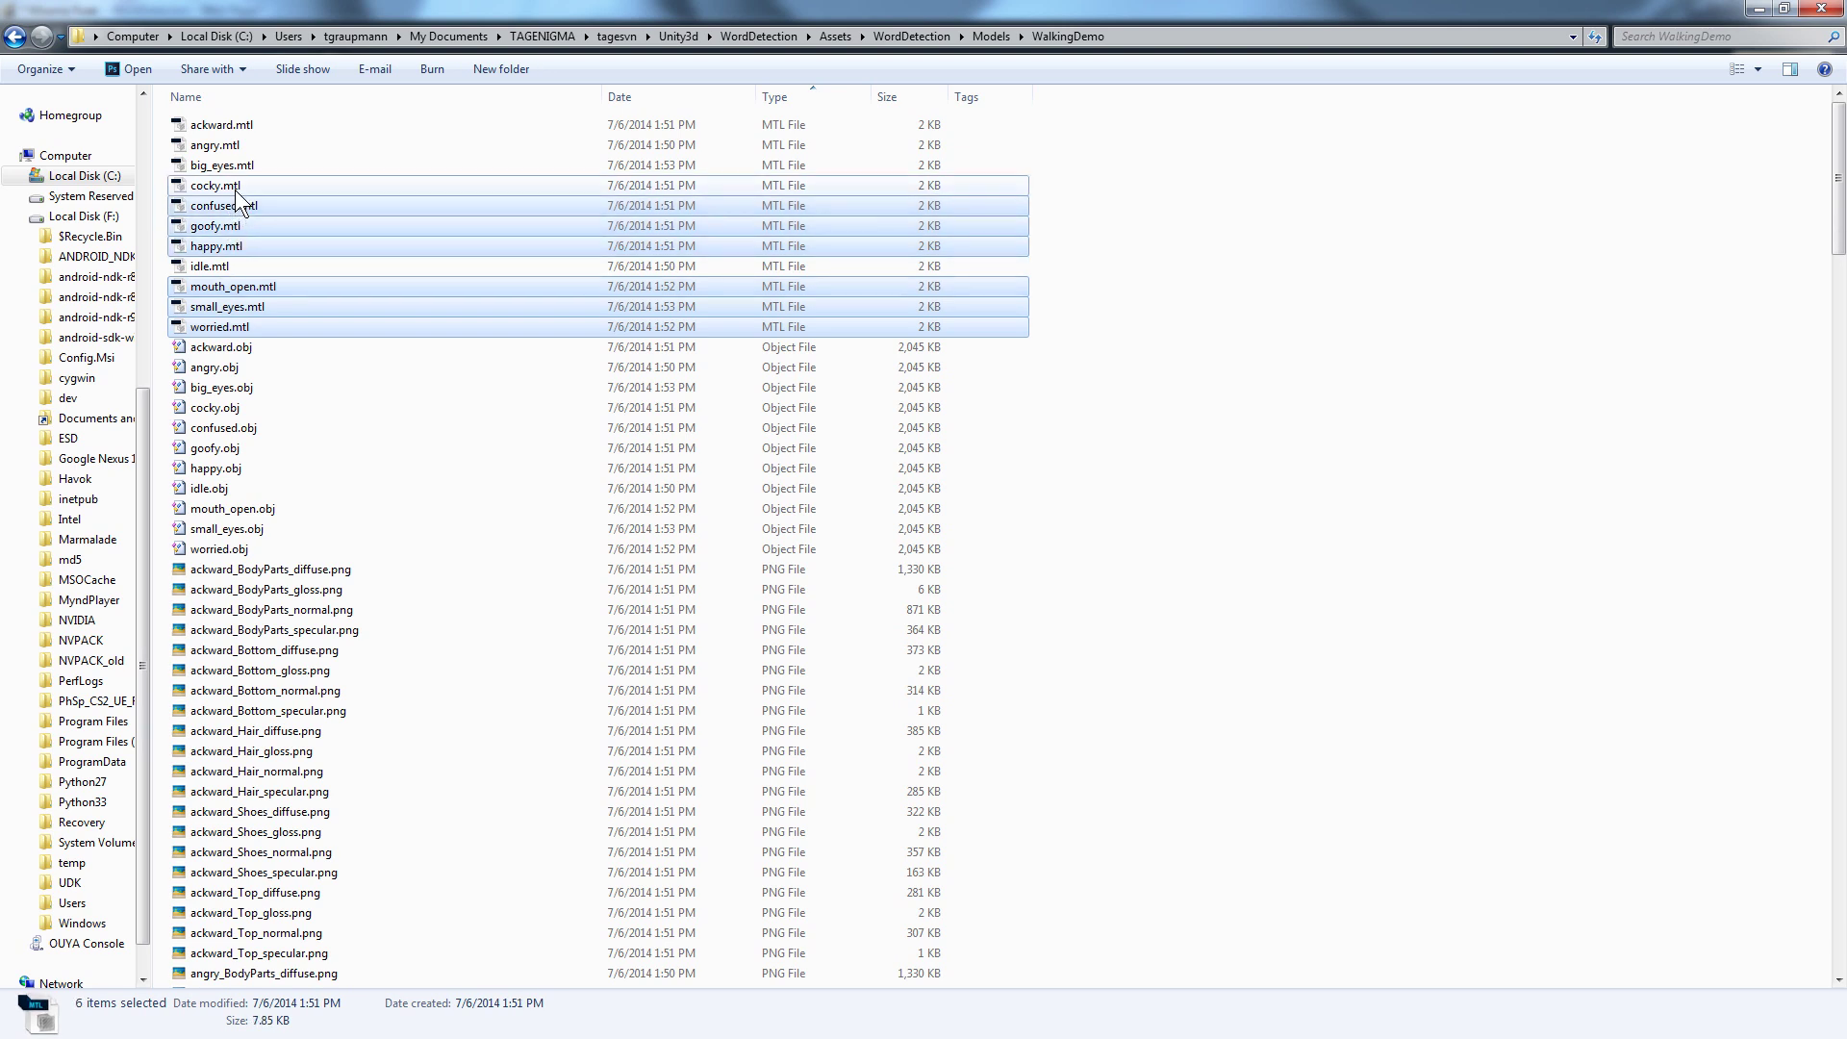
left_click(235, 186, "ctrl")
left_click(237, 166, "ctrl")
left_click(236, 146, "ctrl")
left_click(235, 129, "ctrl")
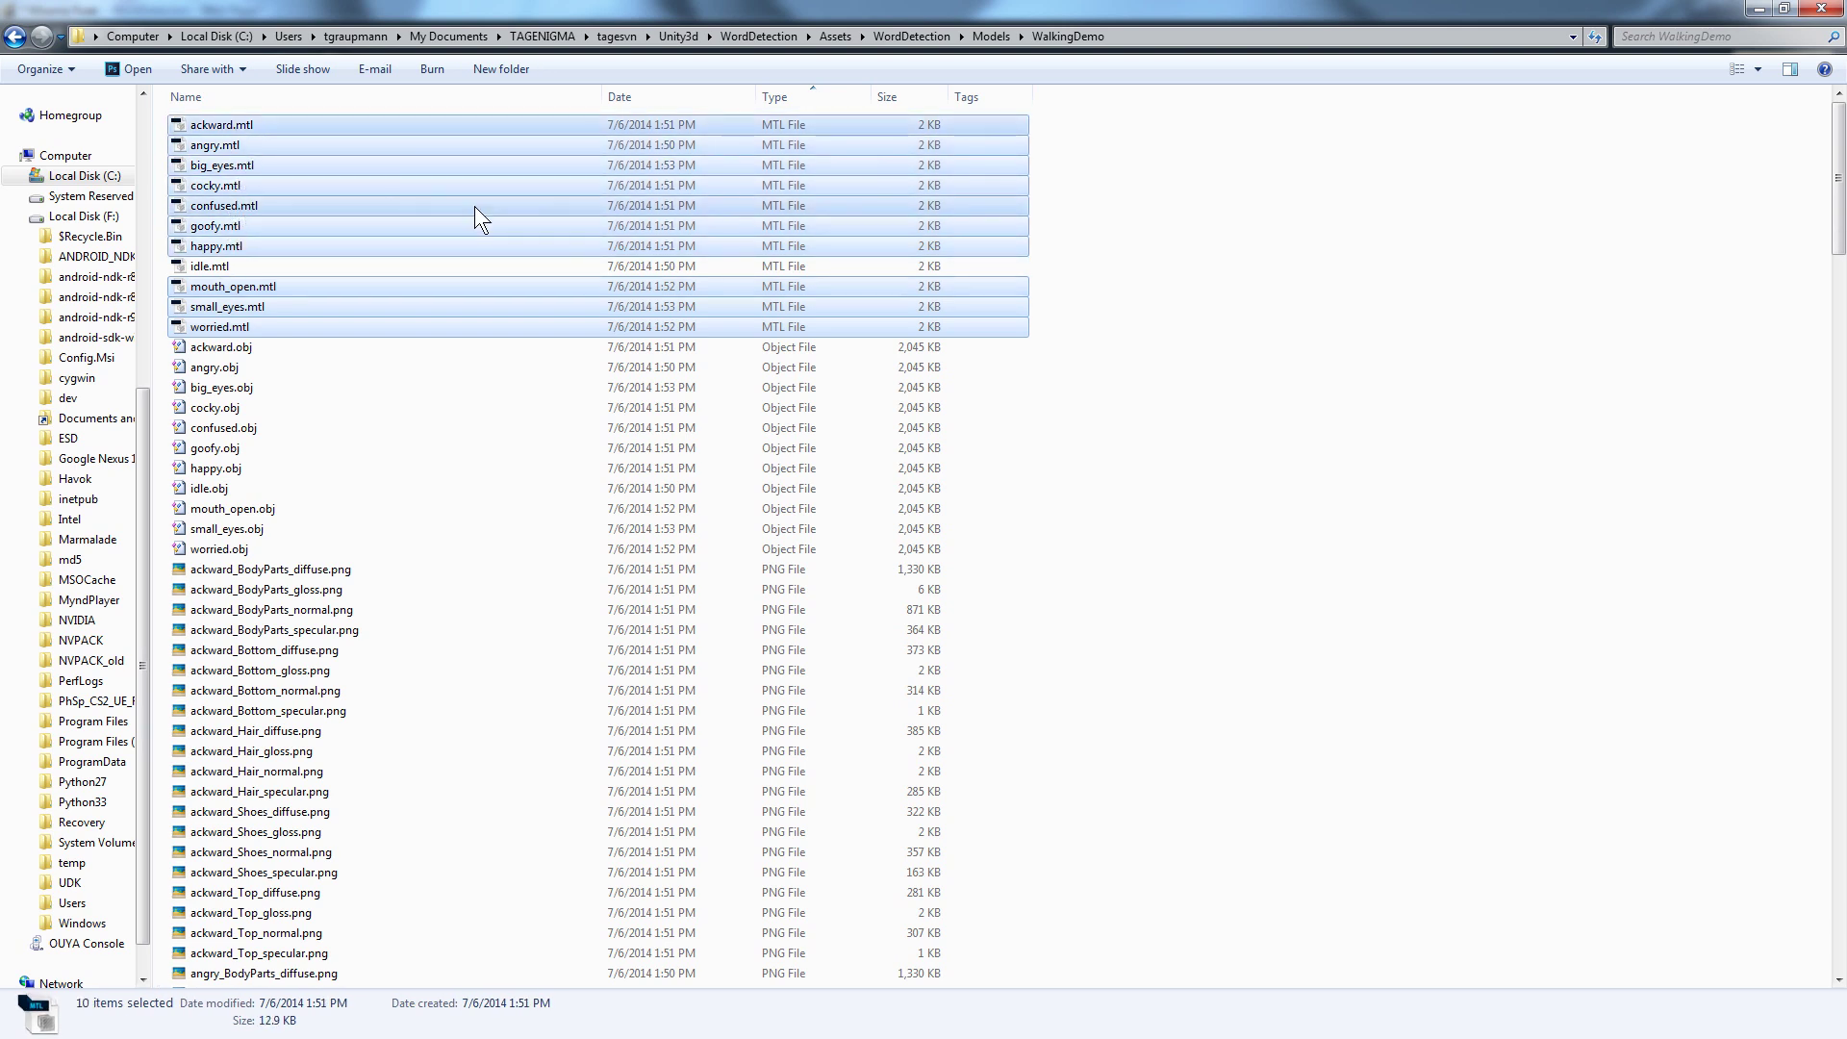
key("Delete")
key("Return")
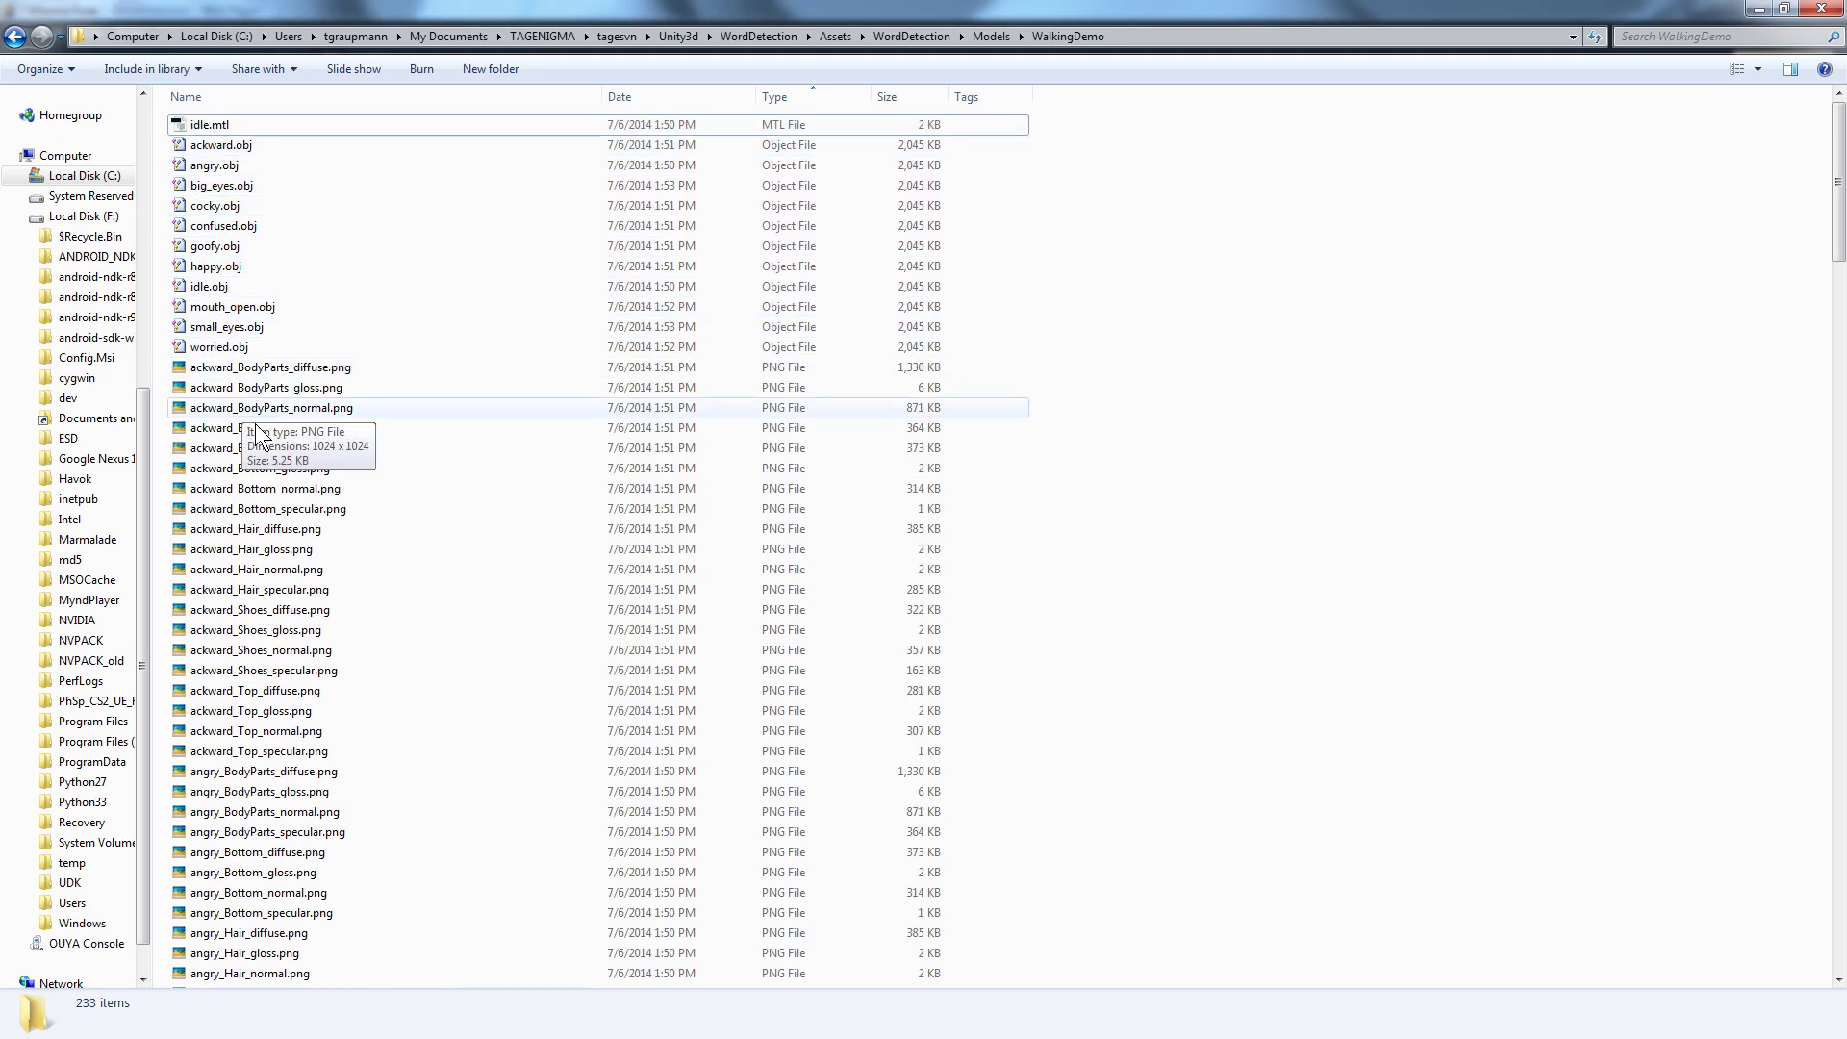
Delete all the ackward_ and angry_ PNG textures.
left_click(279, 368)
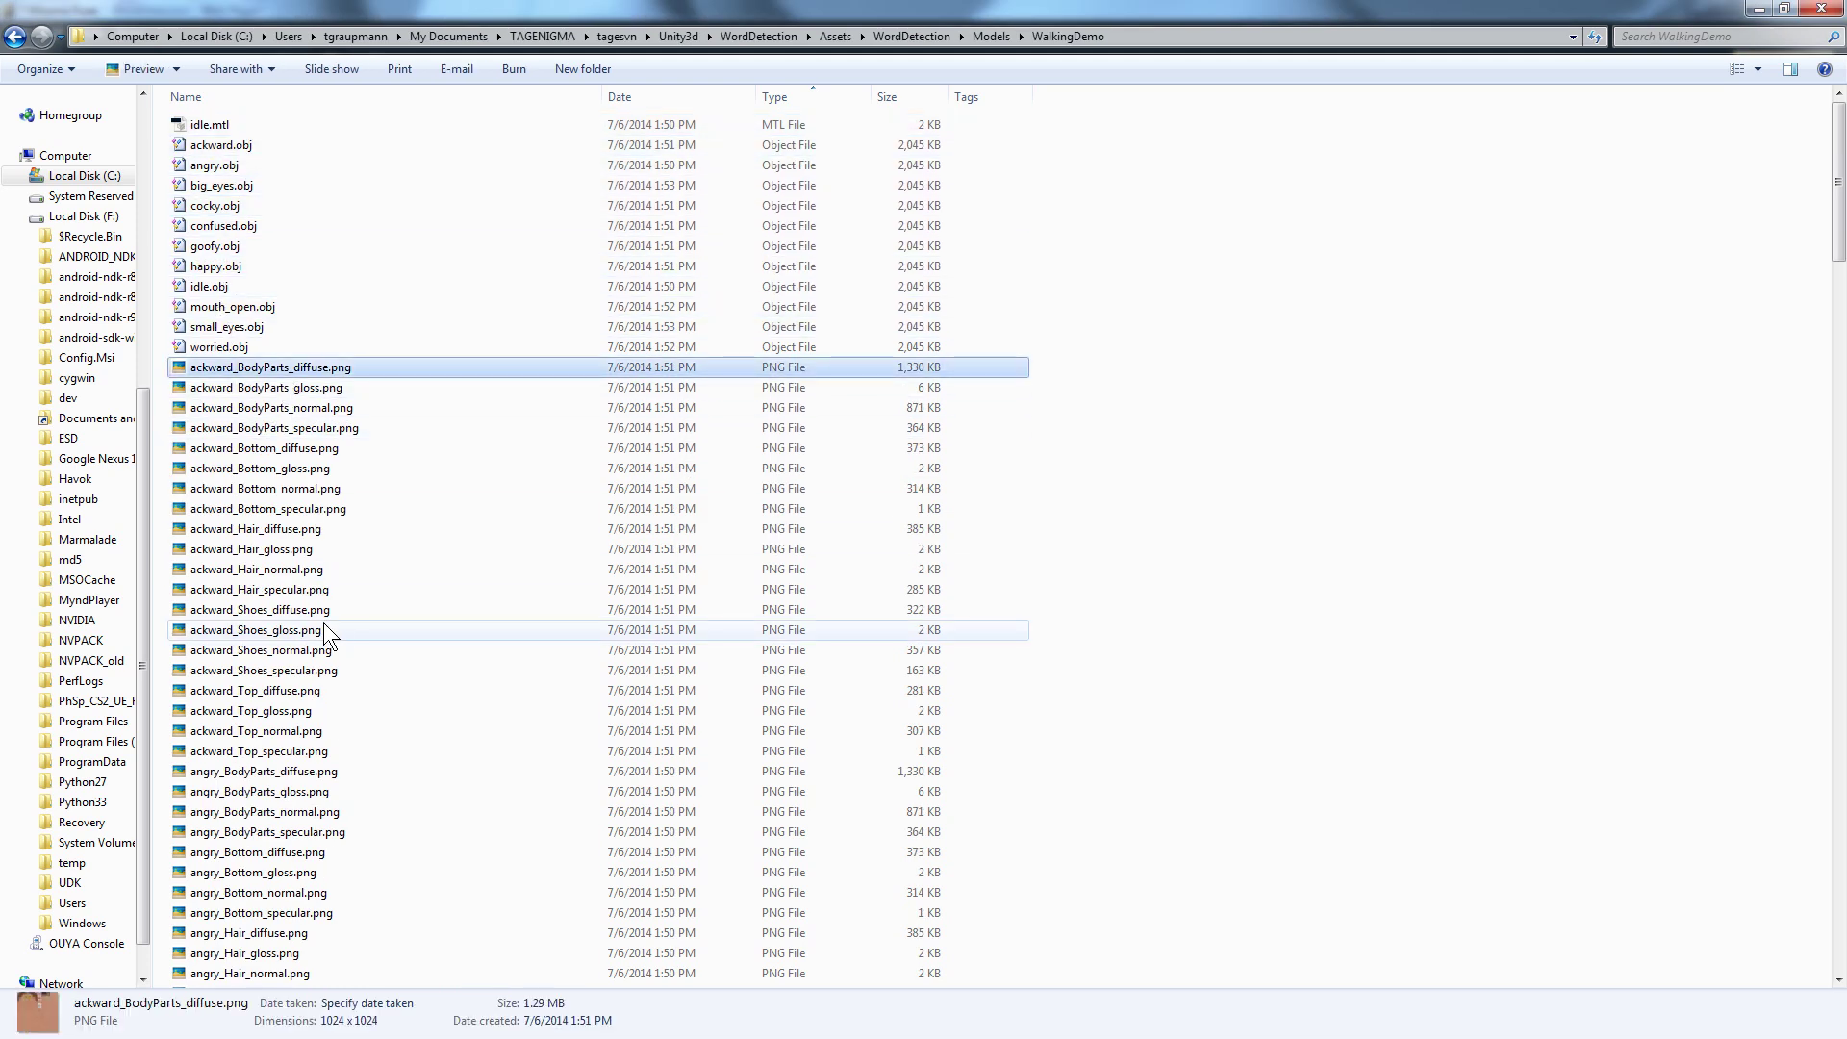
scroll(318, 645, "down", 3)
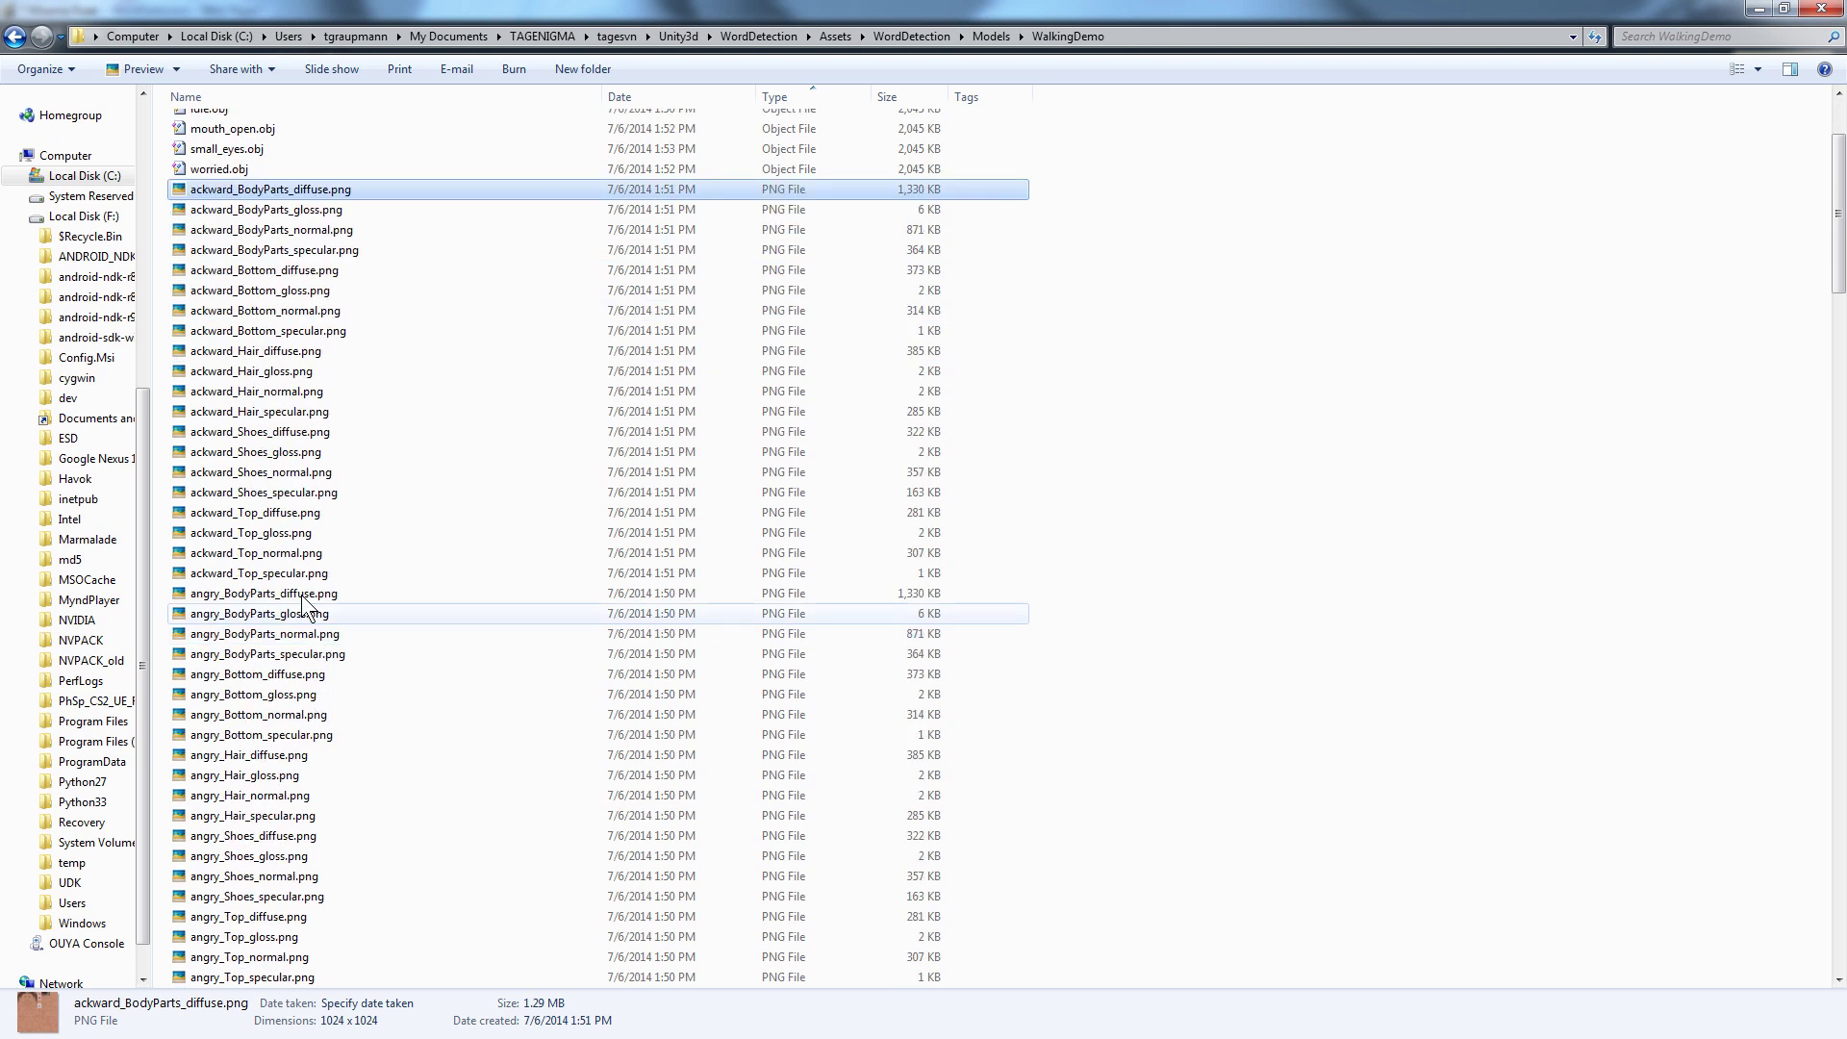
left_click(304, 575, "shift")
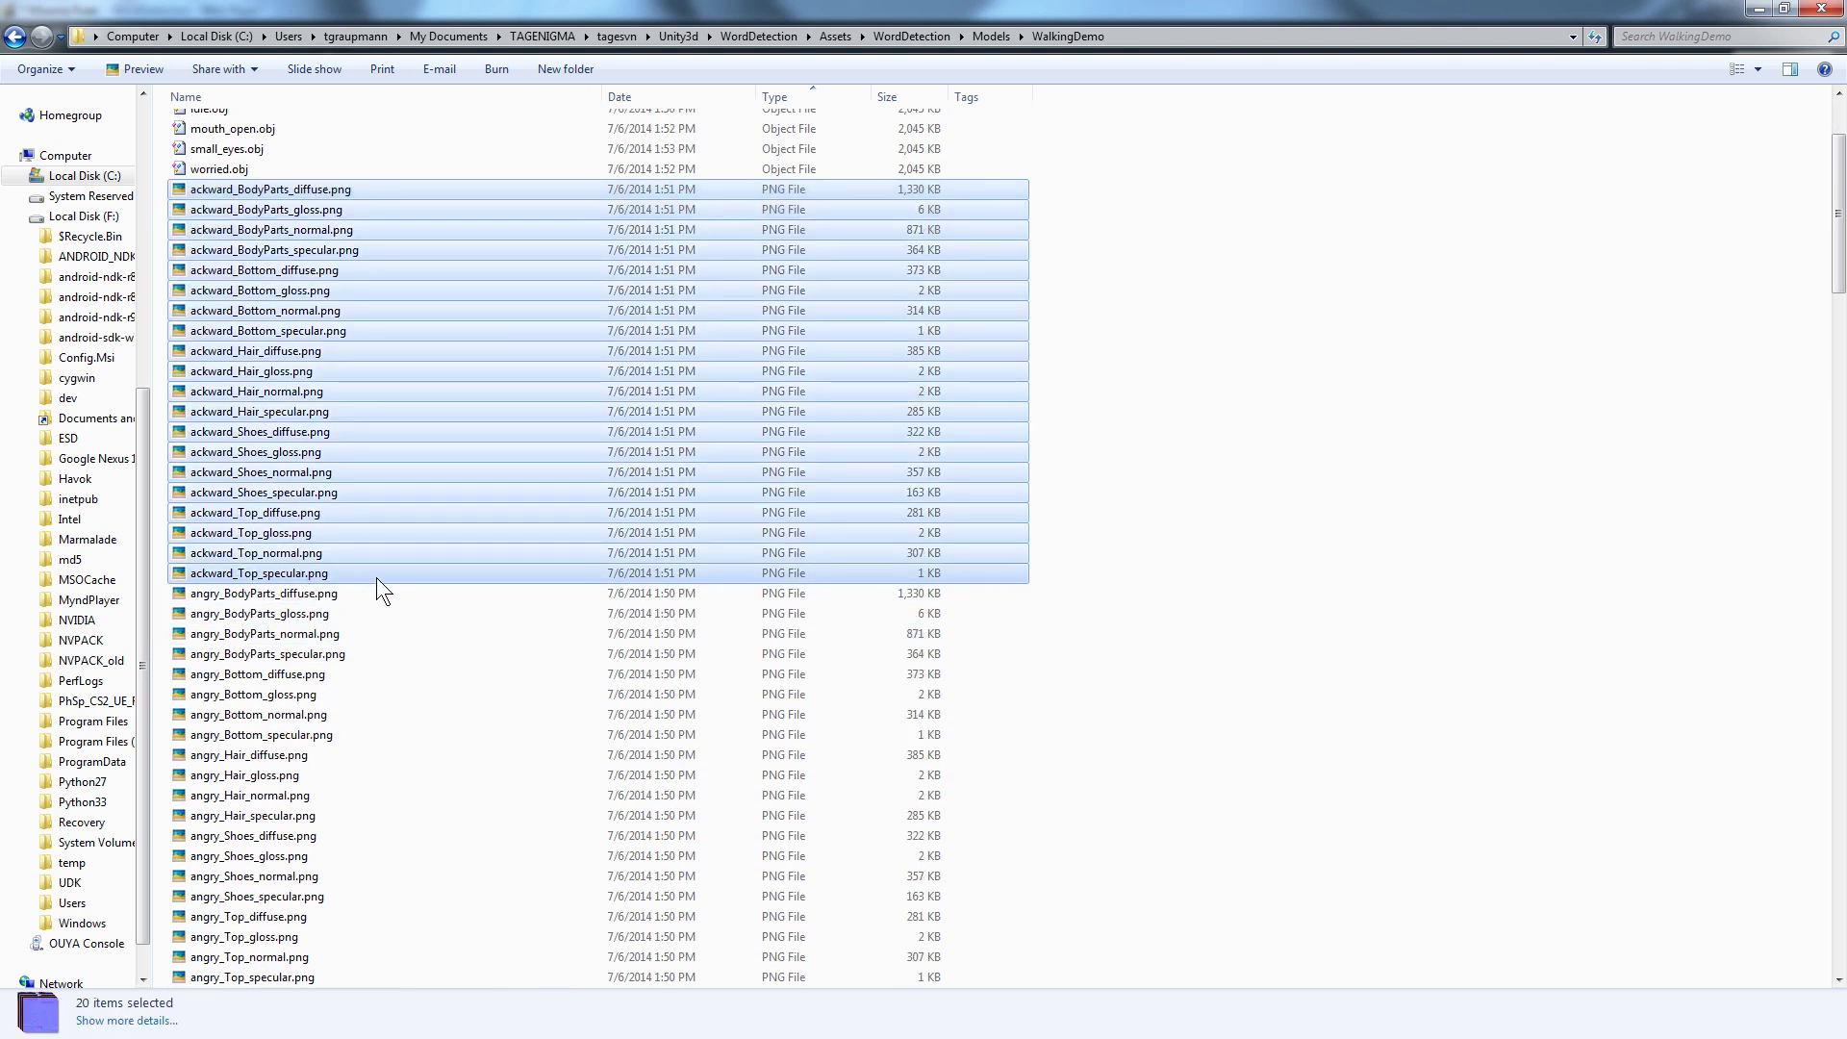
key("Delete")
key("Return")
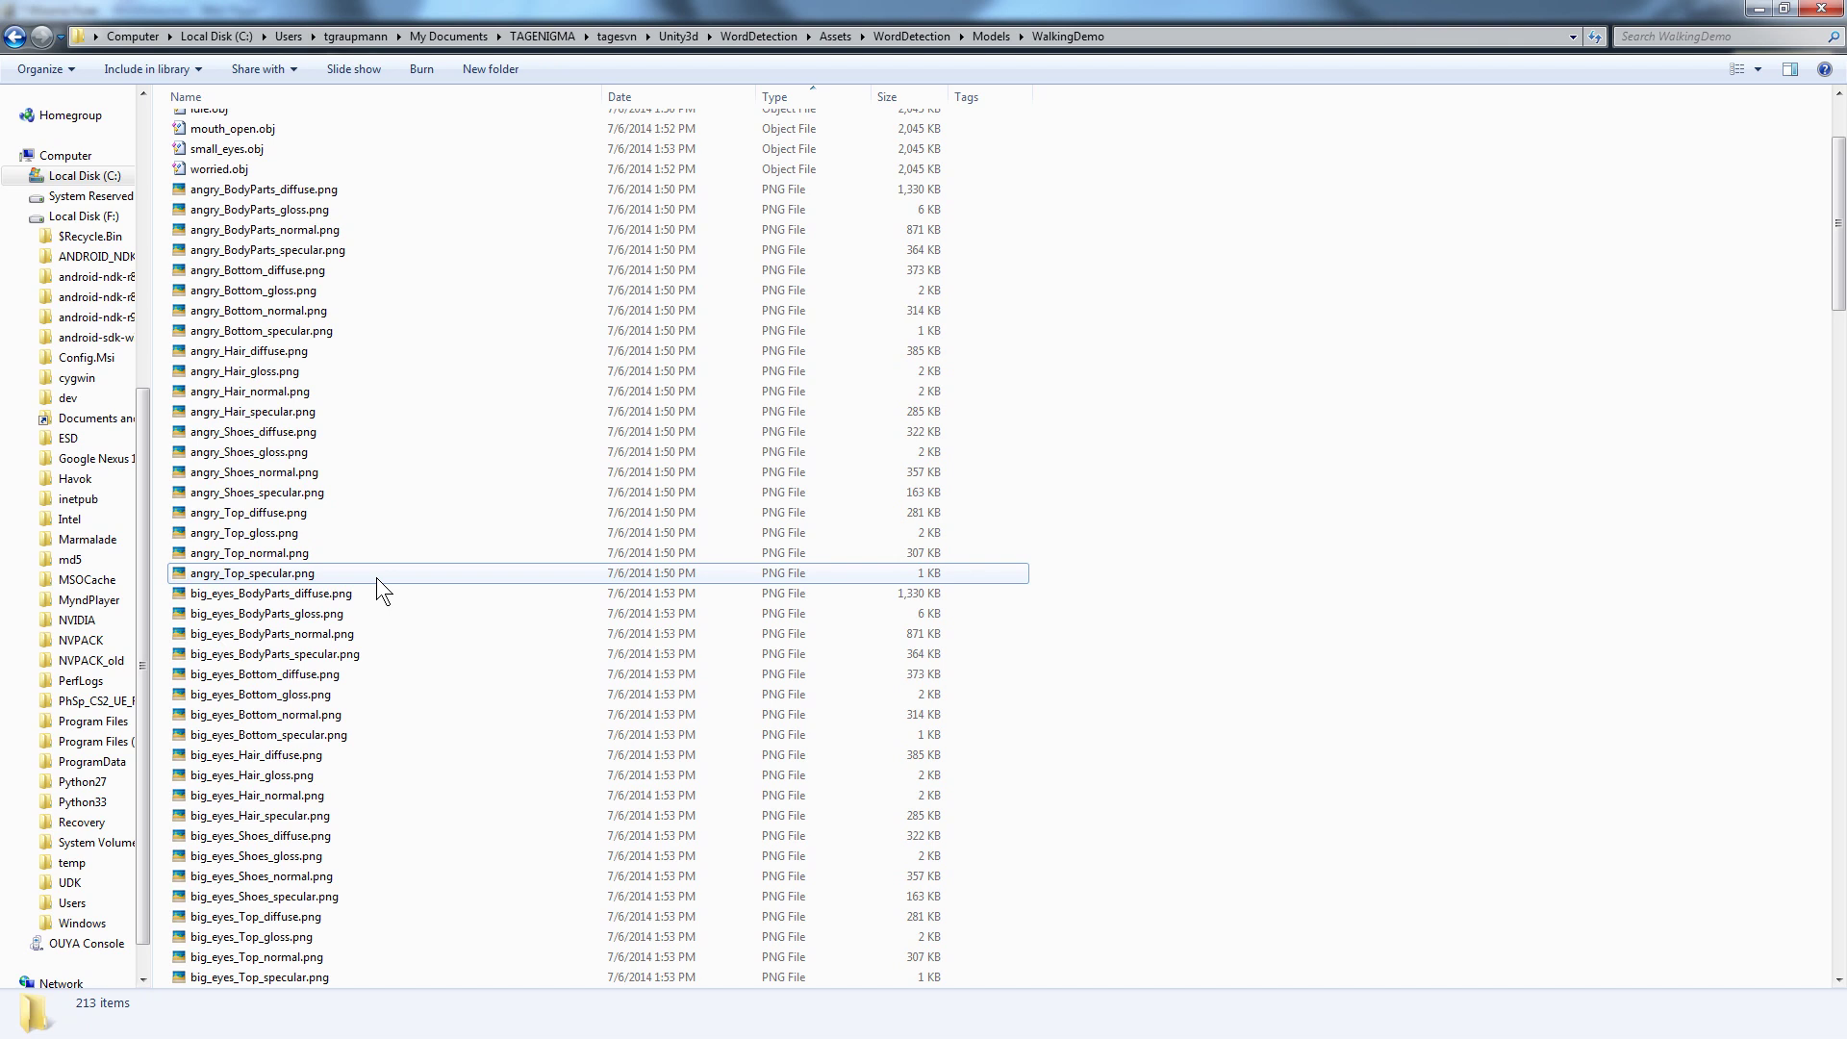
left_click(293, 192)
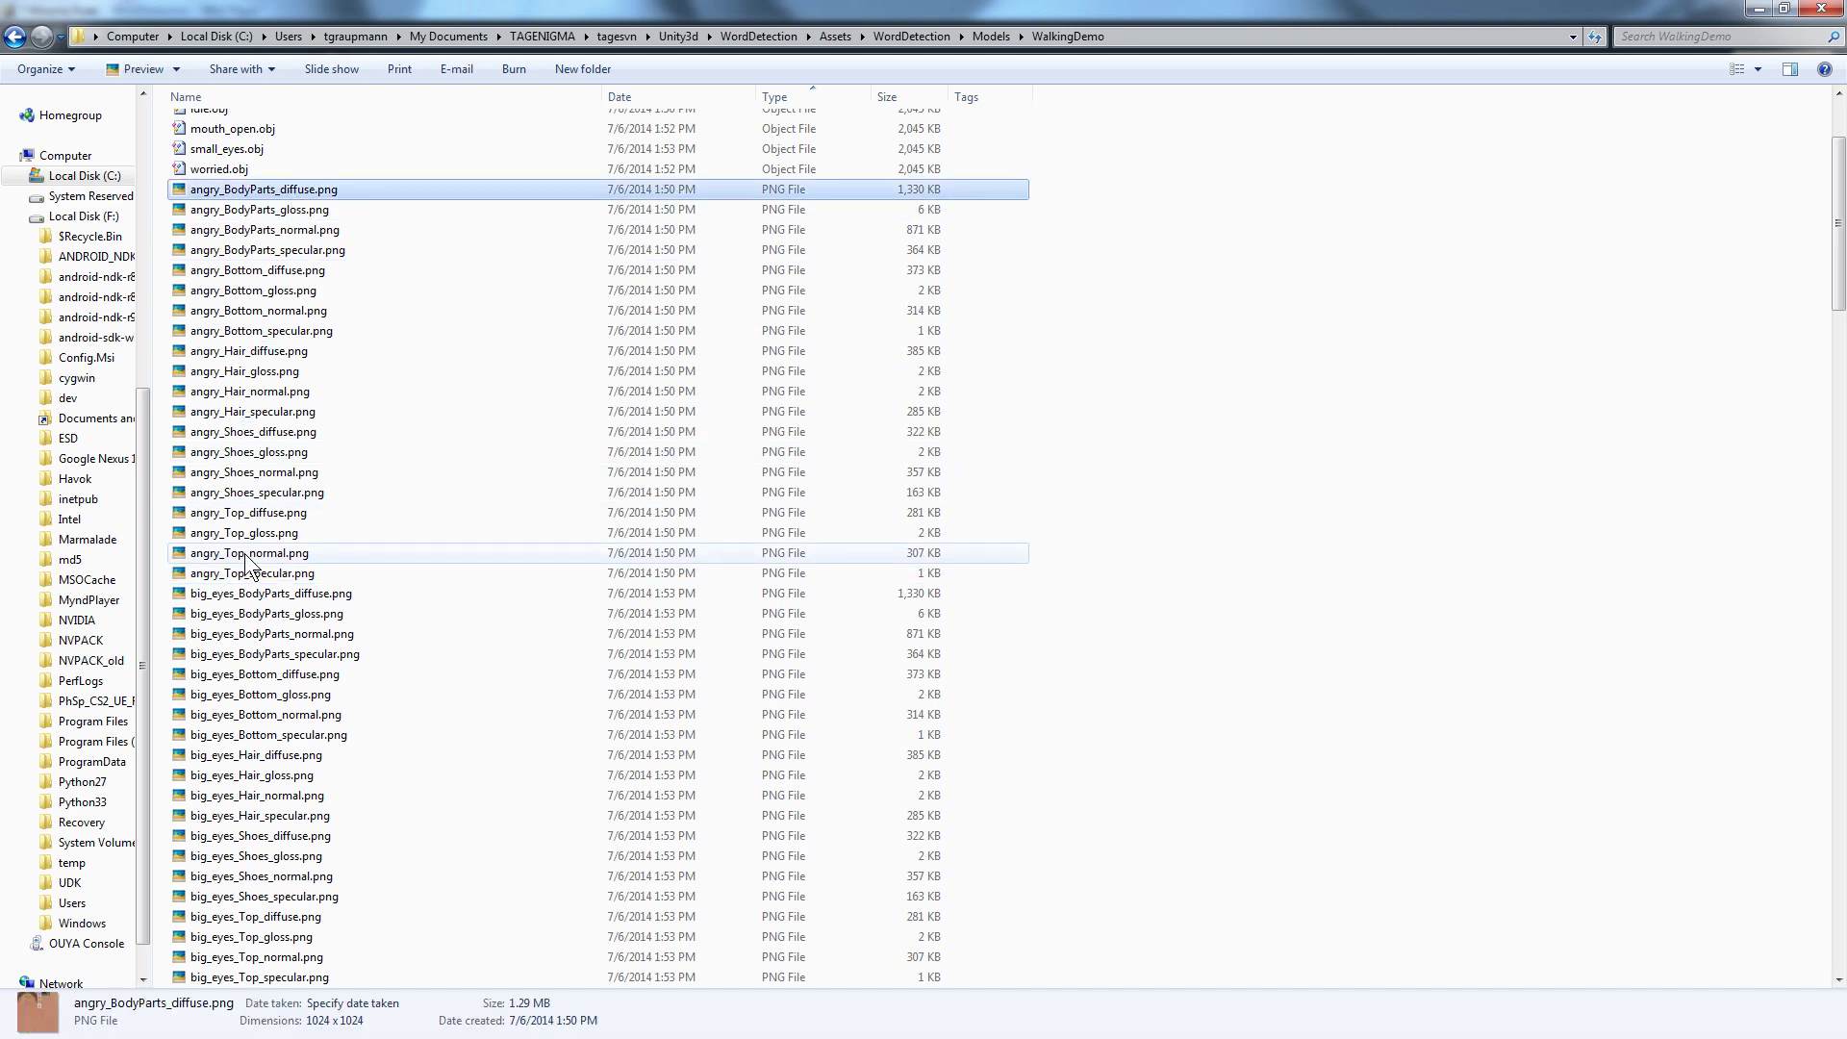
left_click(288, 554, "shift")
left_click(346, 580, "shift")
key("Delete")
key("Return")
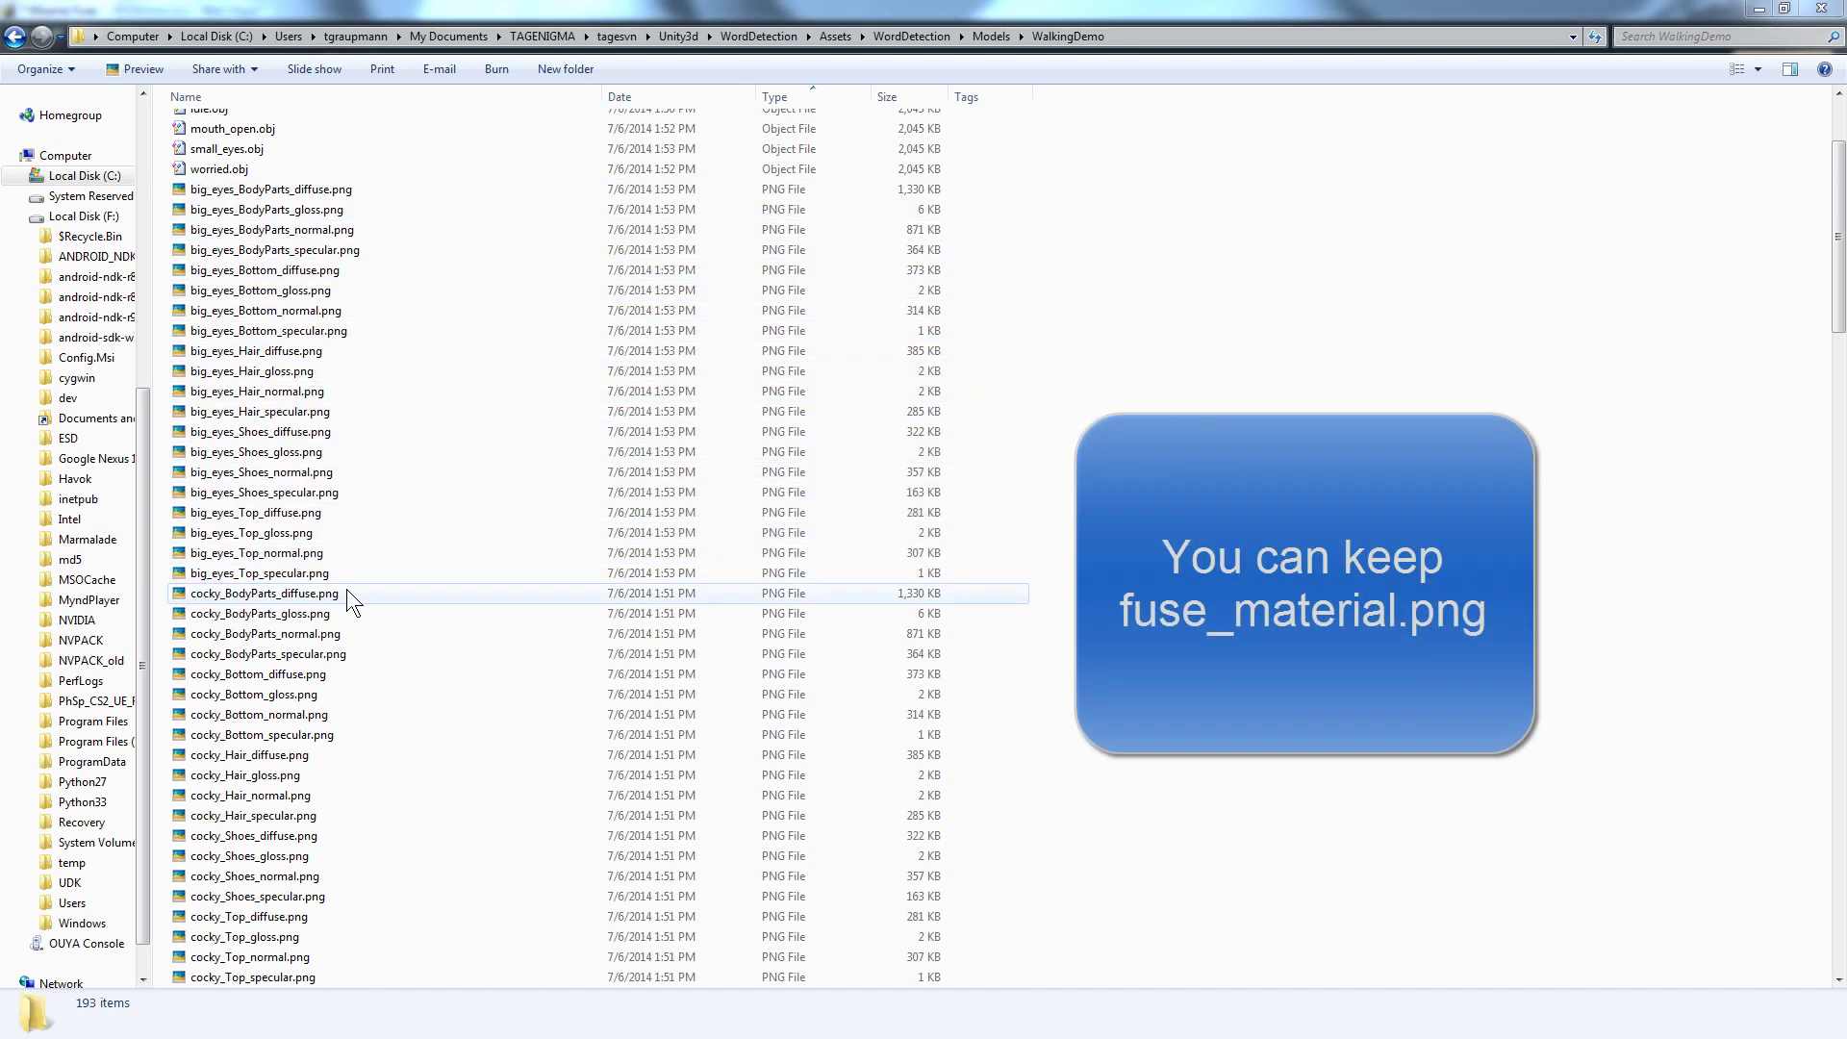
Delete the remaining non-idle textures, big_eyes through worried, and snap the folder window right.
left_click(265, 192)
scroll(236, 601, "down", 15)
scroll(236, 601, "down", 10)
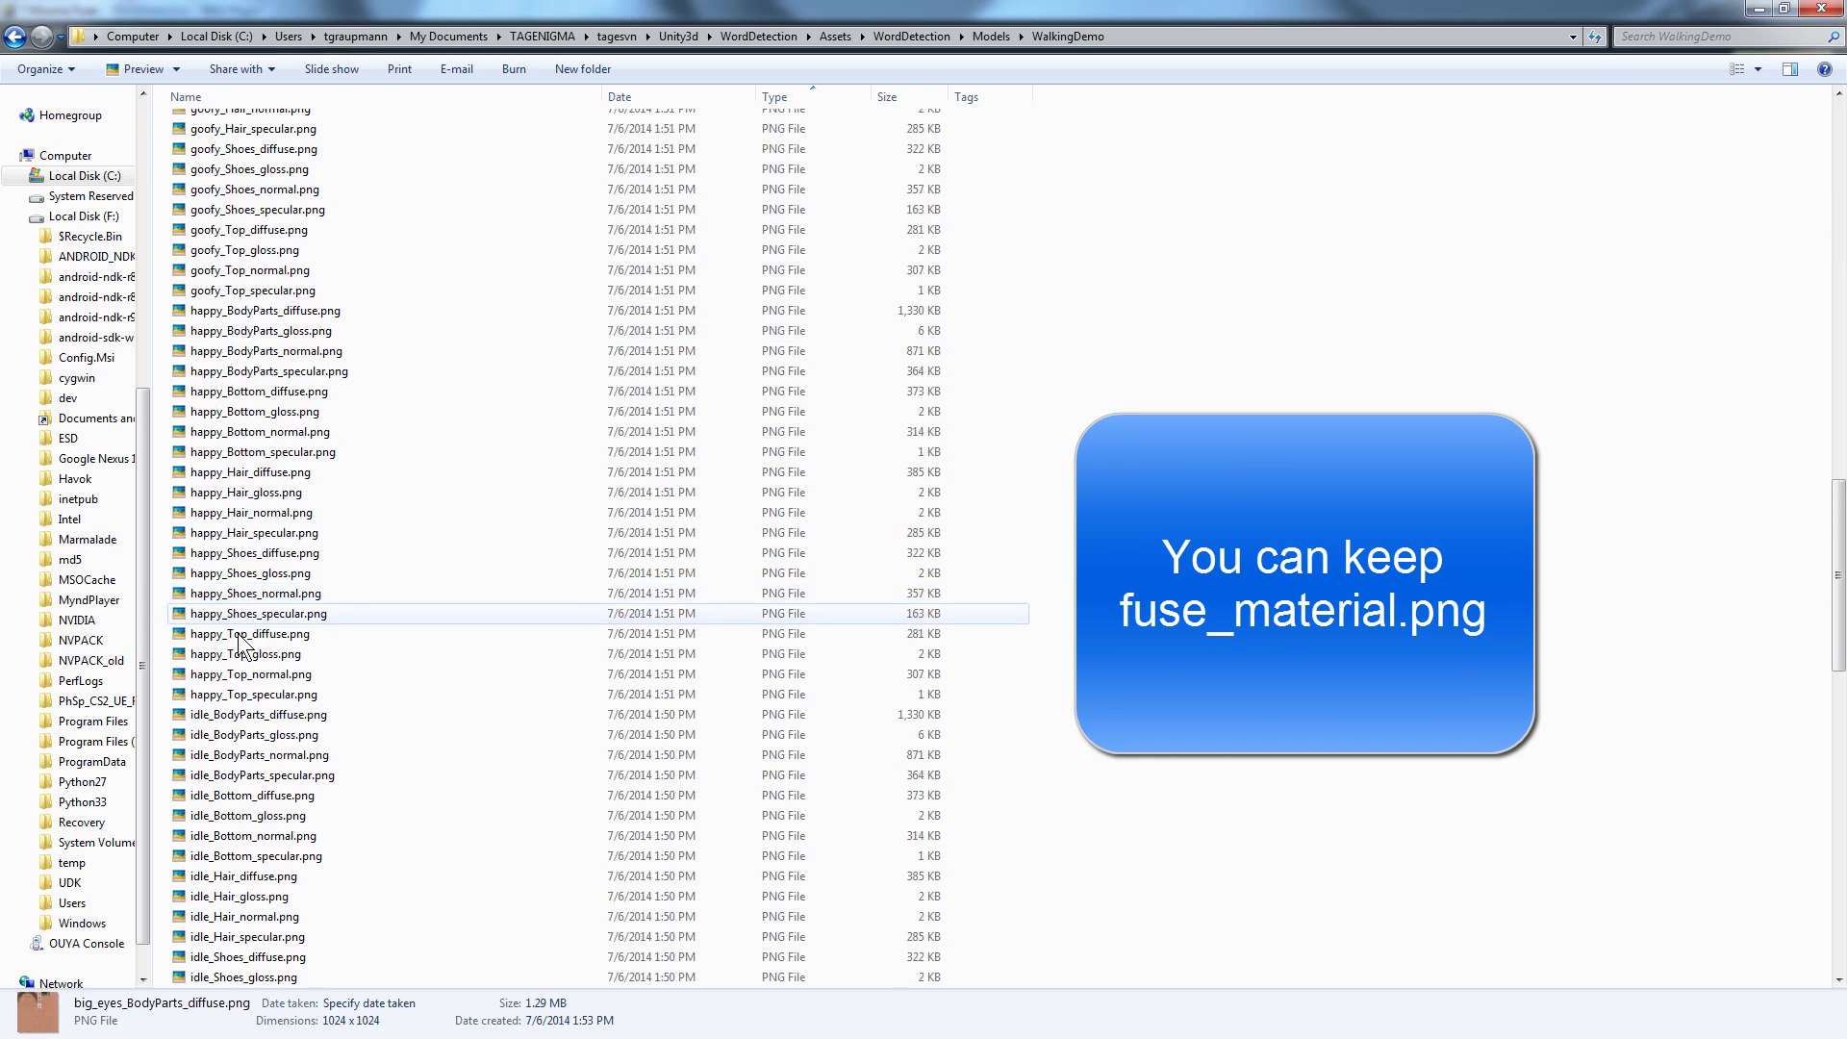
left_click(254, 700, "shift")
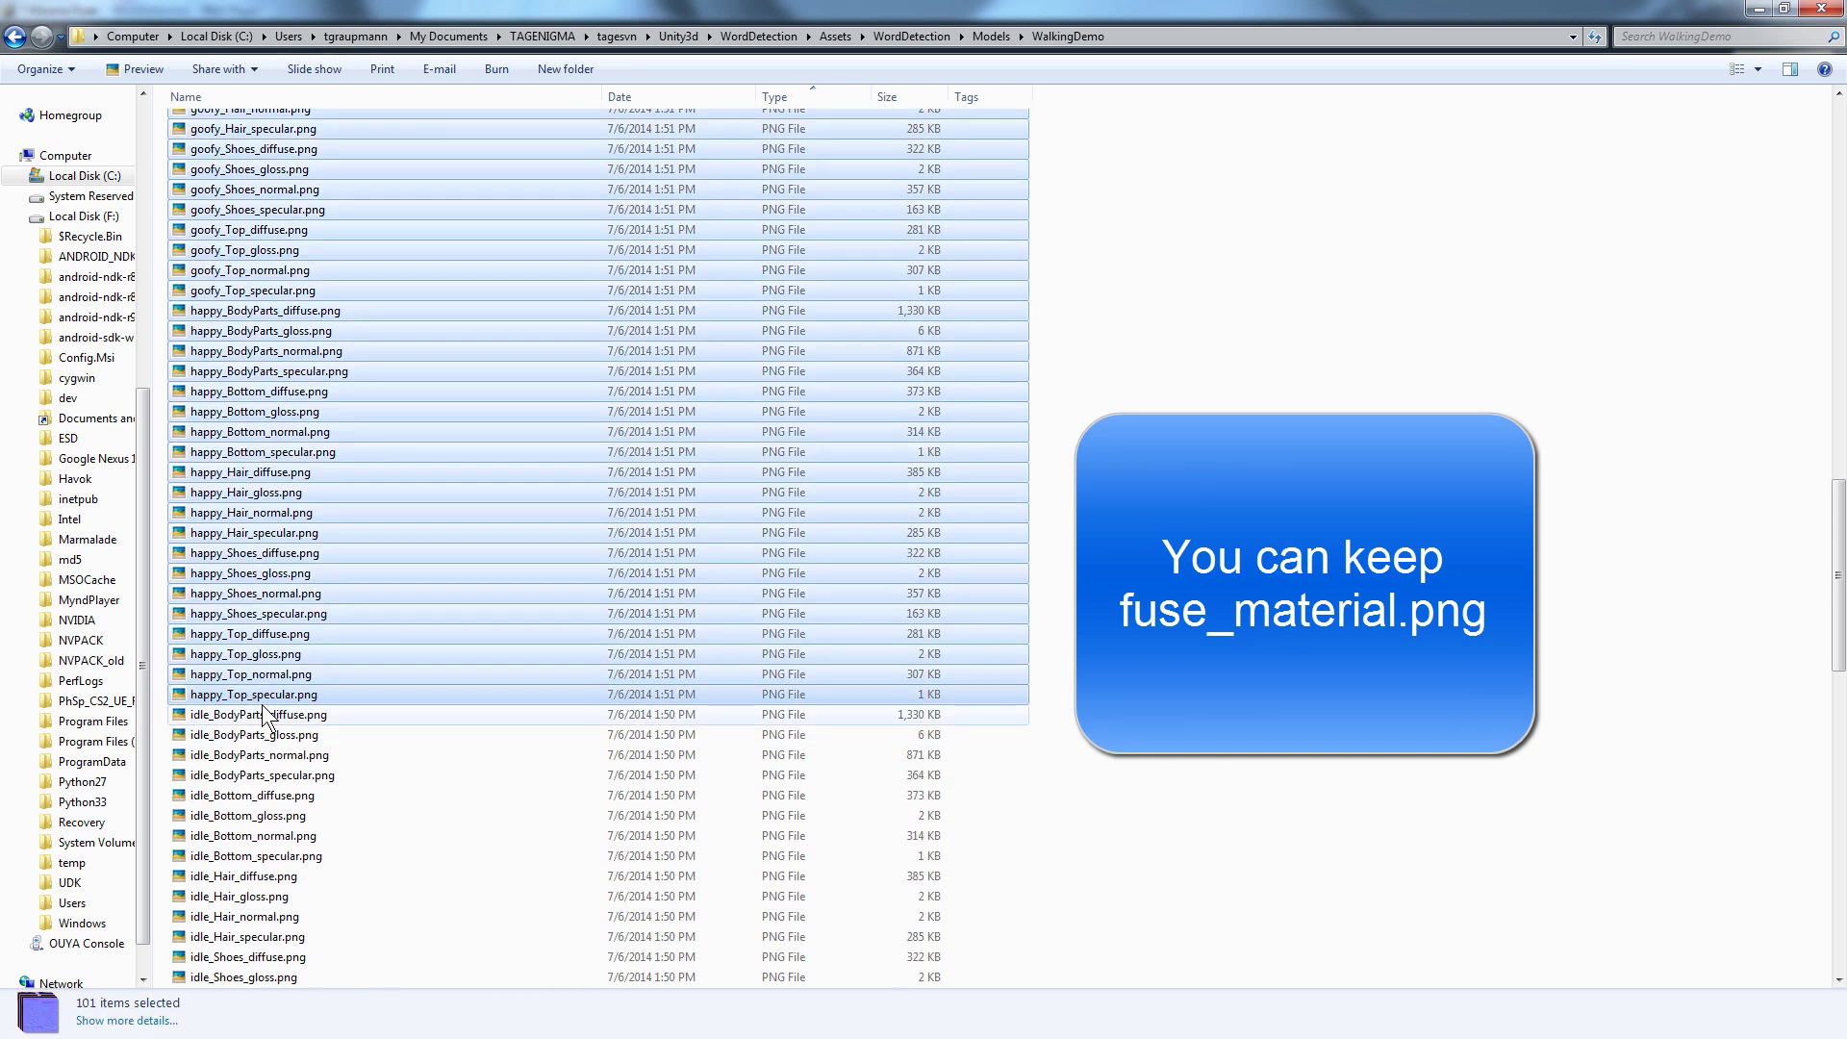
key("Delete")
key("Return")
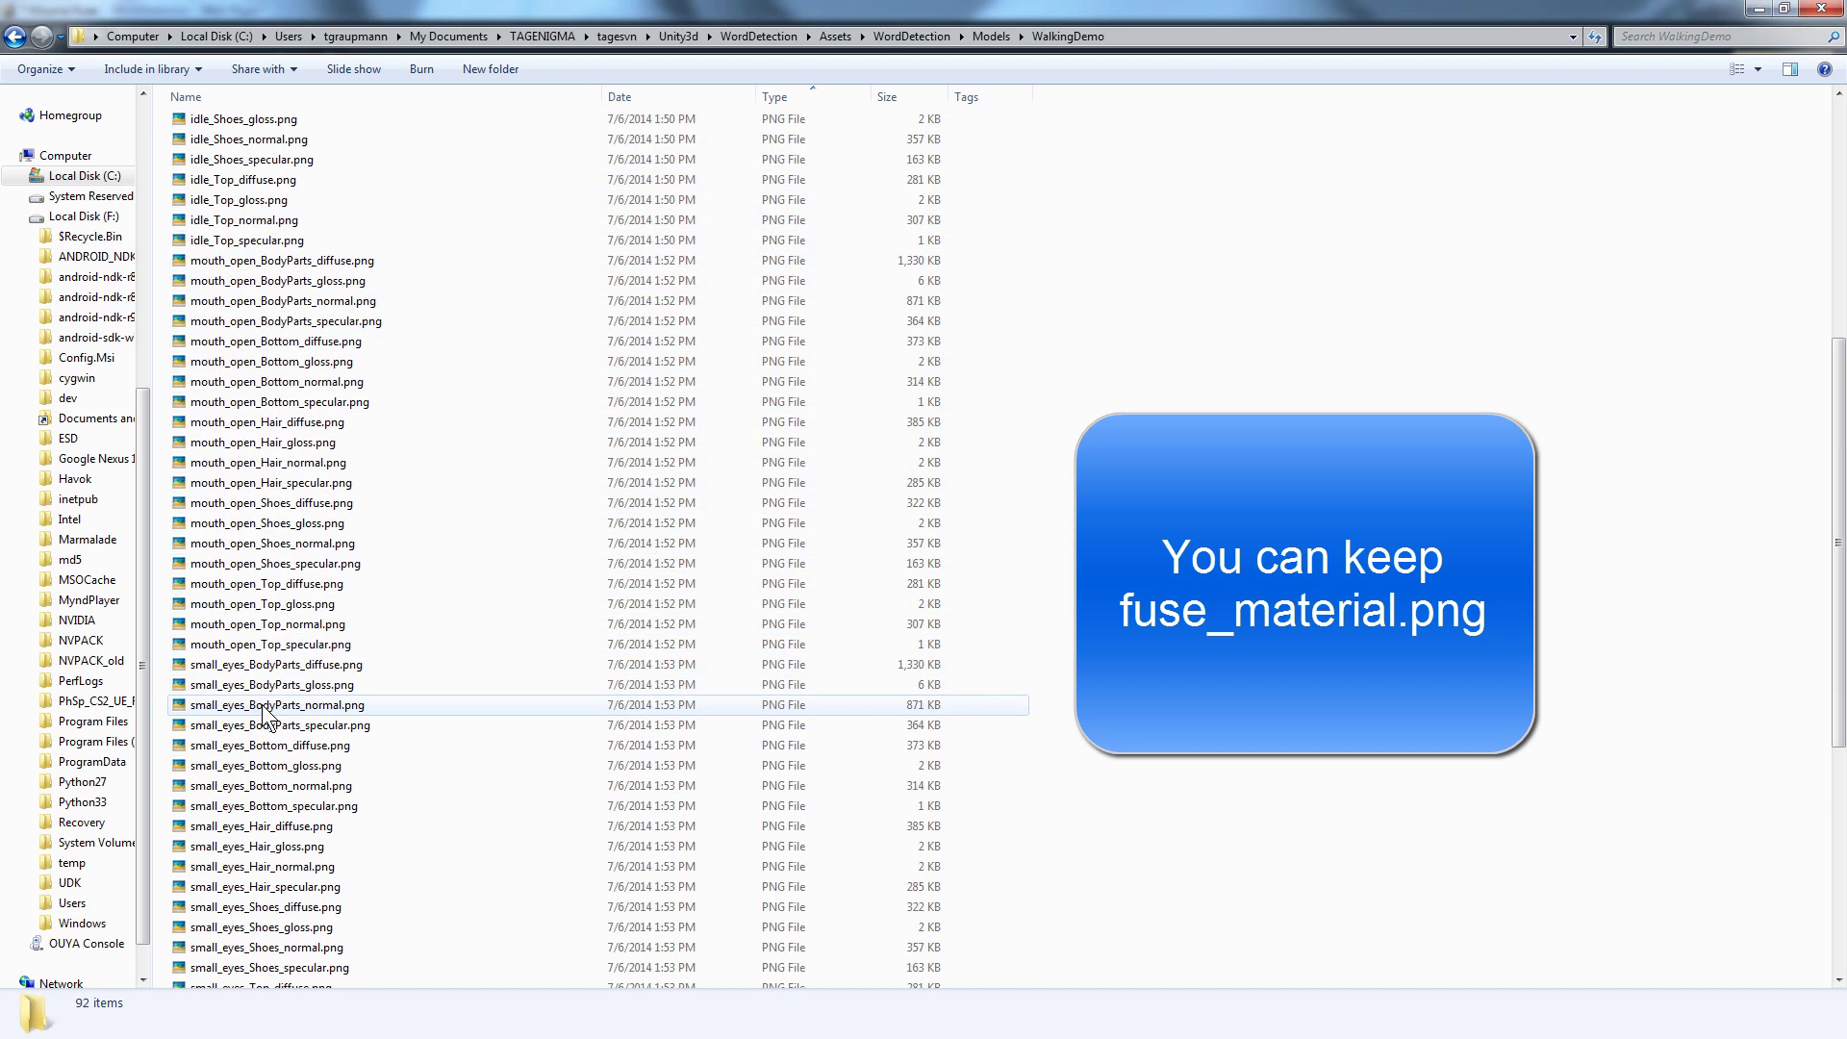
left_click(245, 685)
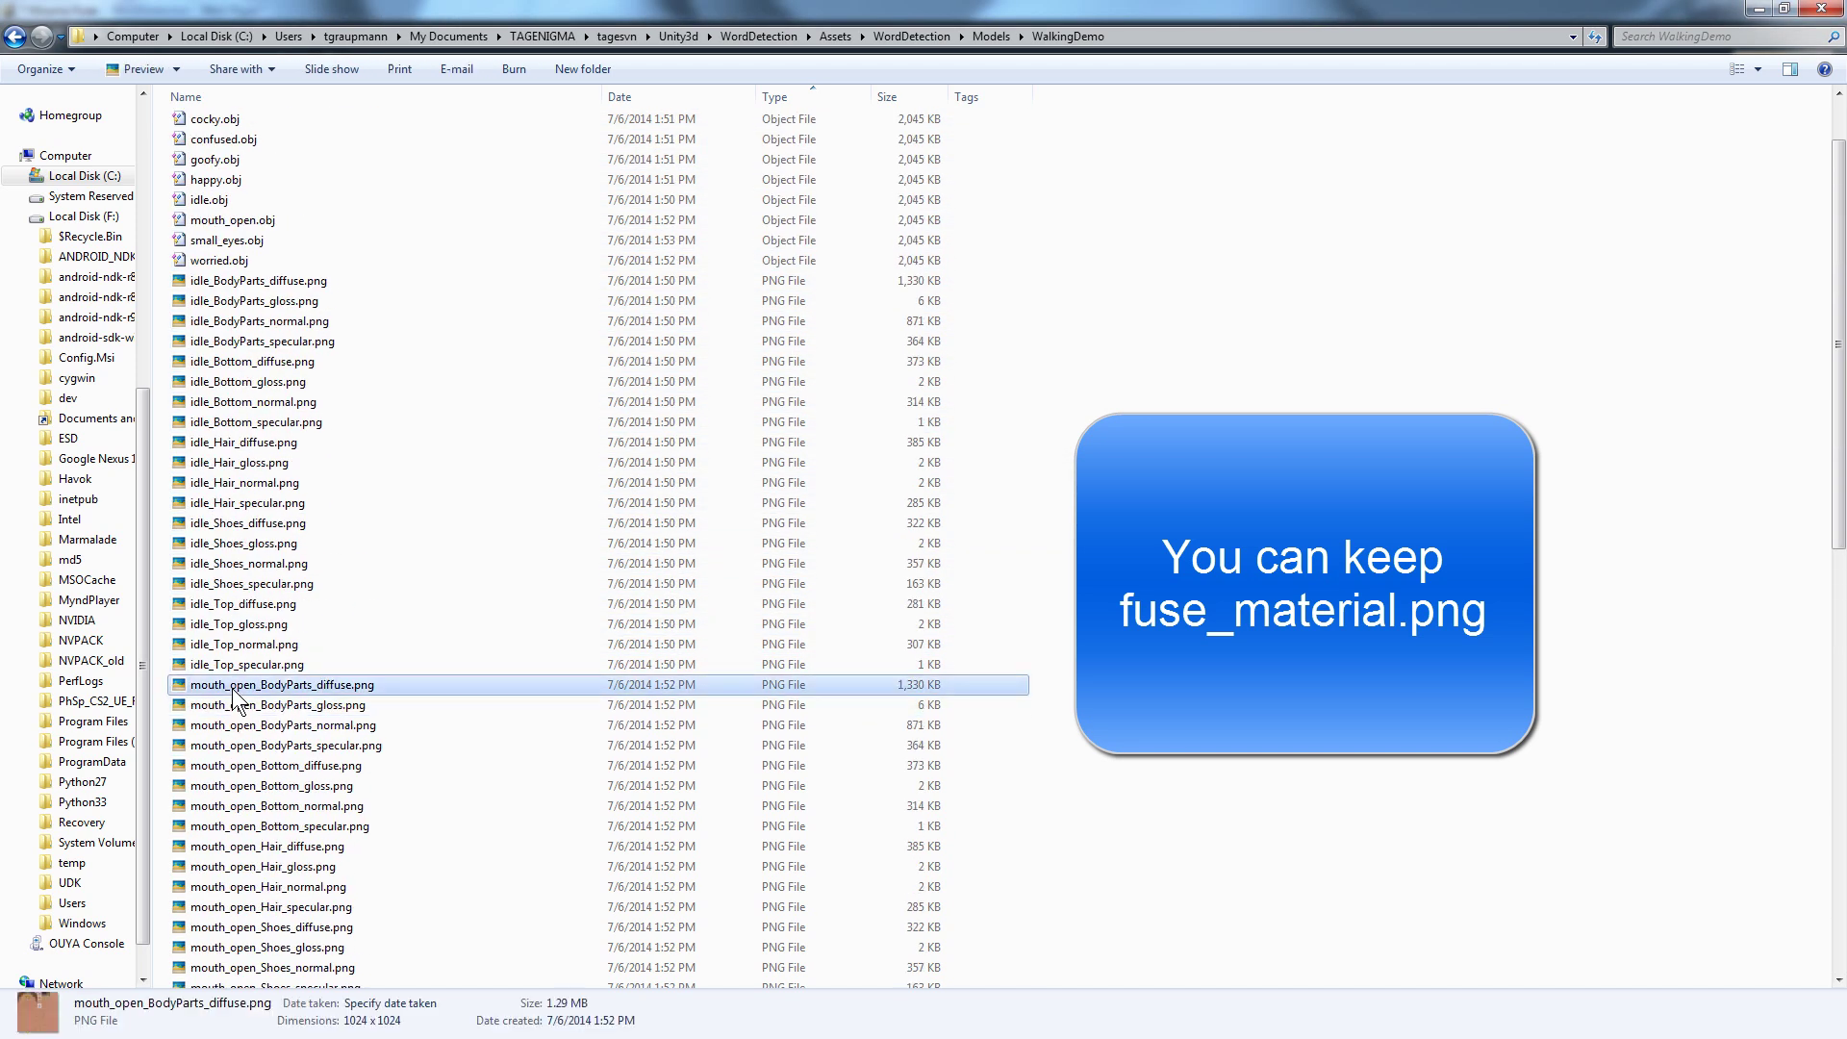
scroll(239, 697, "down", 10)
scroll(237, 700, "down", 5)
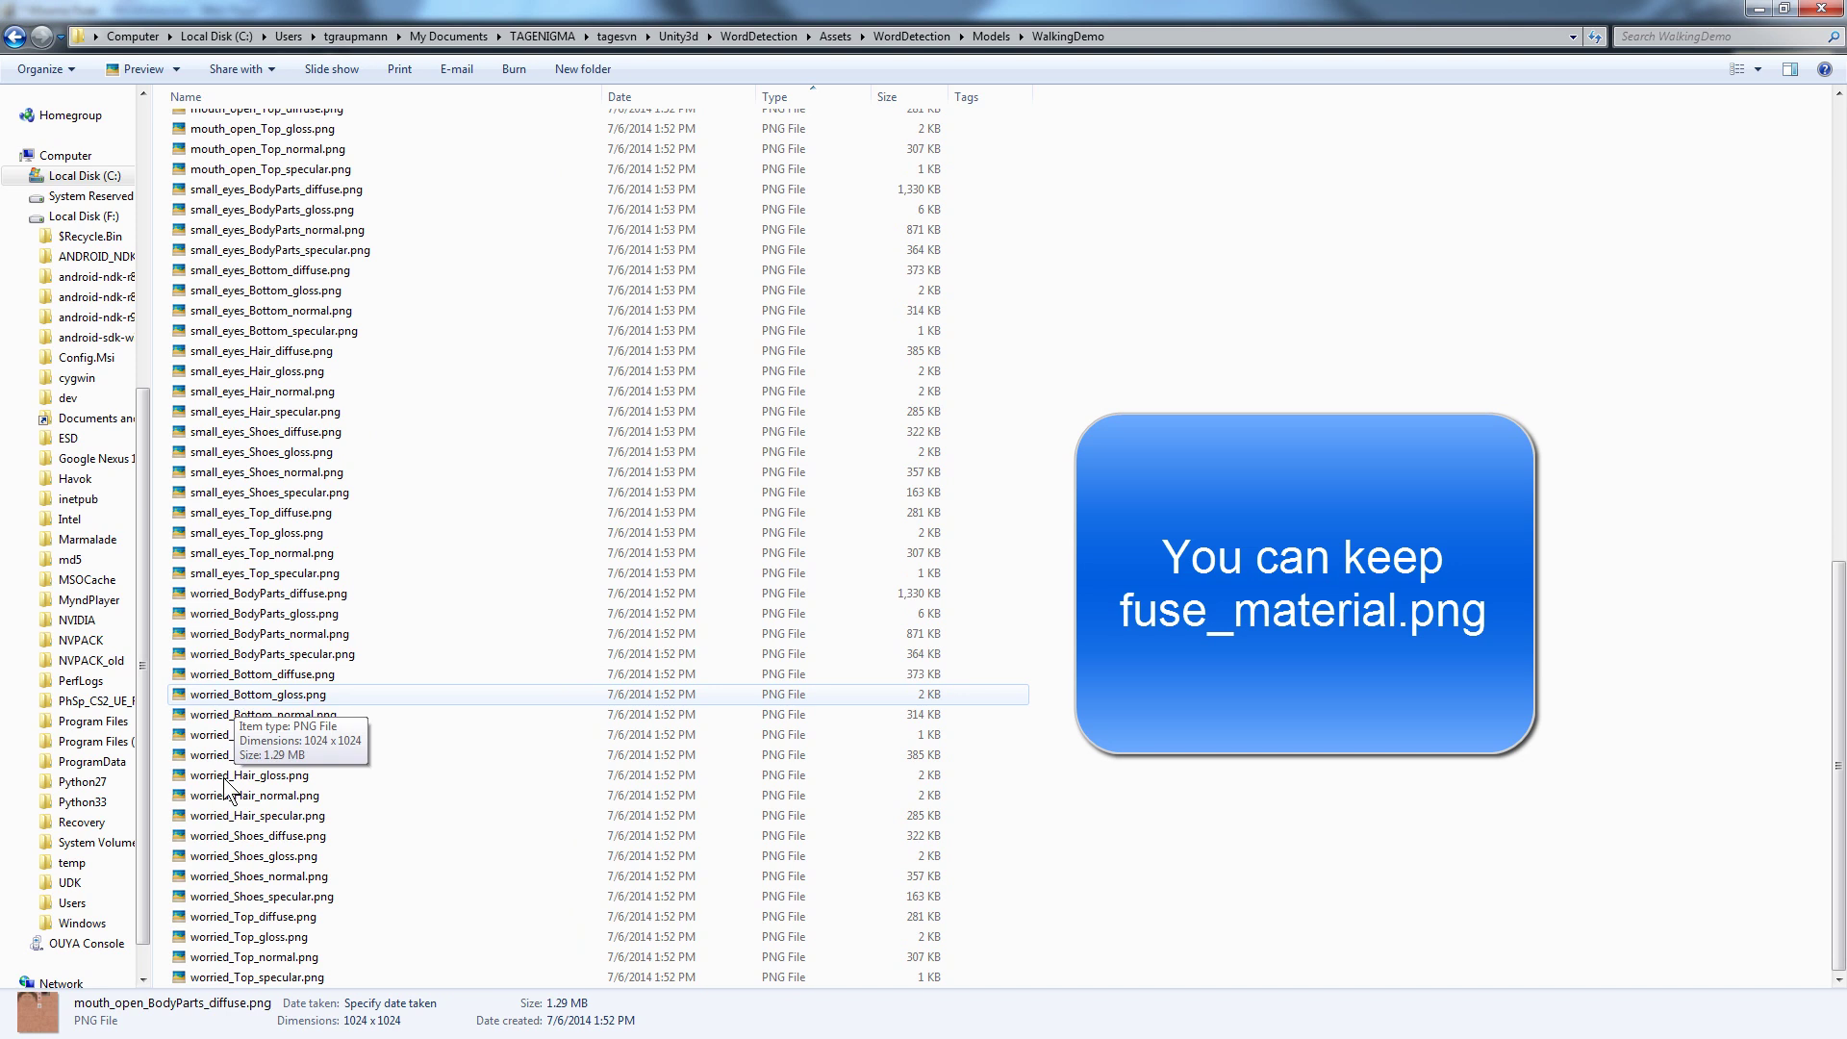
left_click(274, 976, "shift")
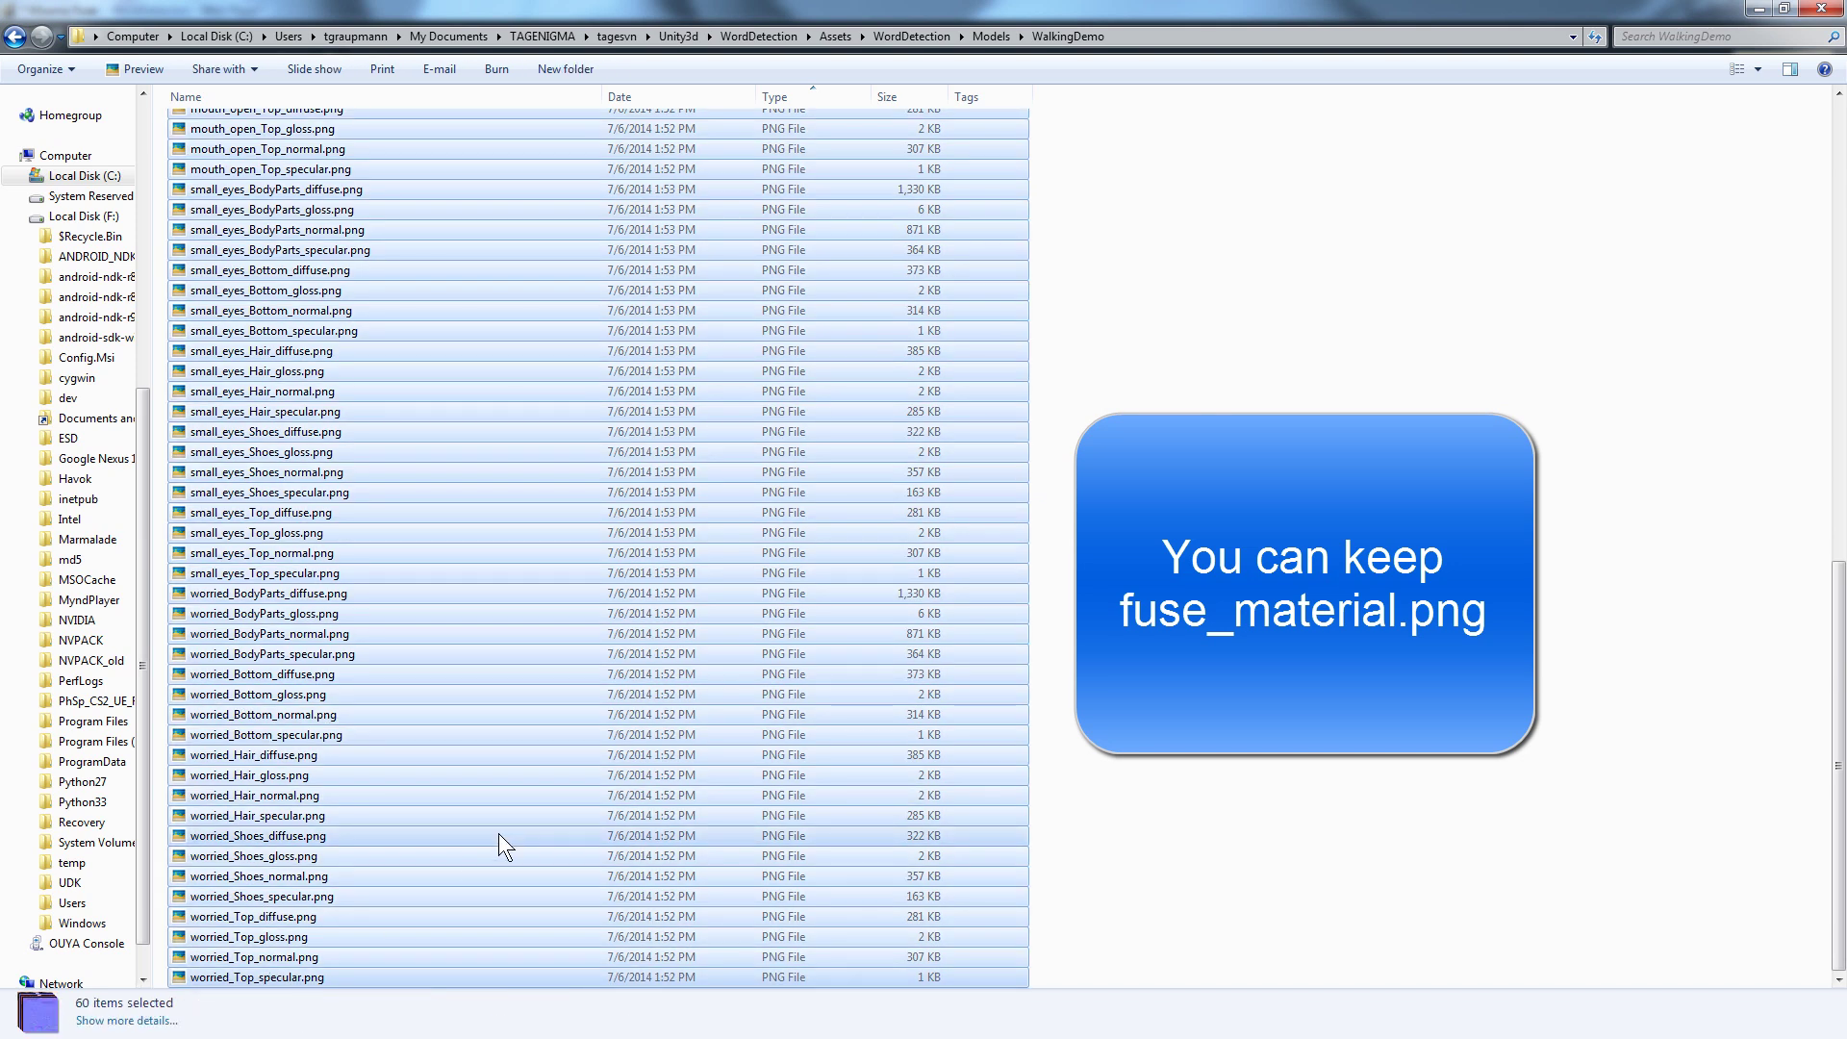
key("Delete")
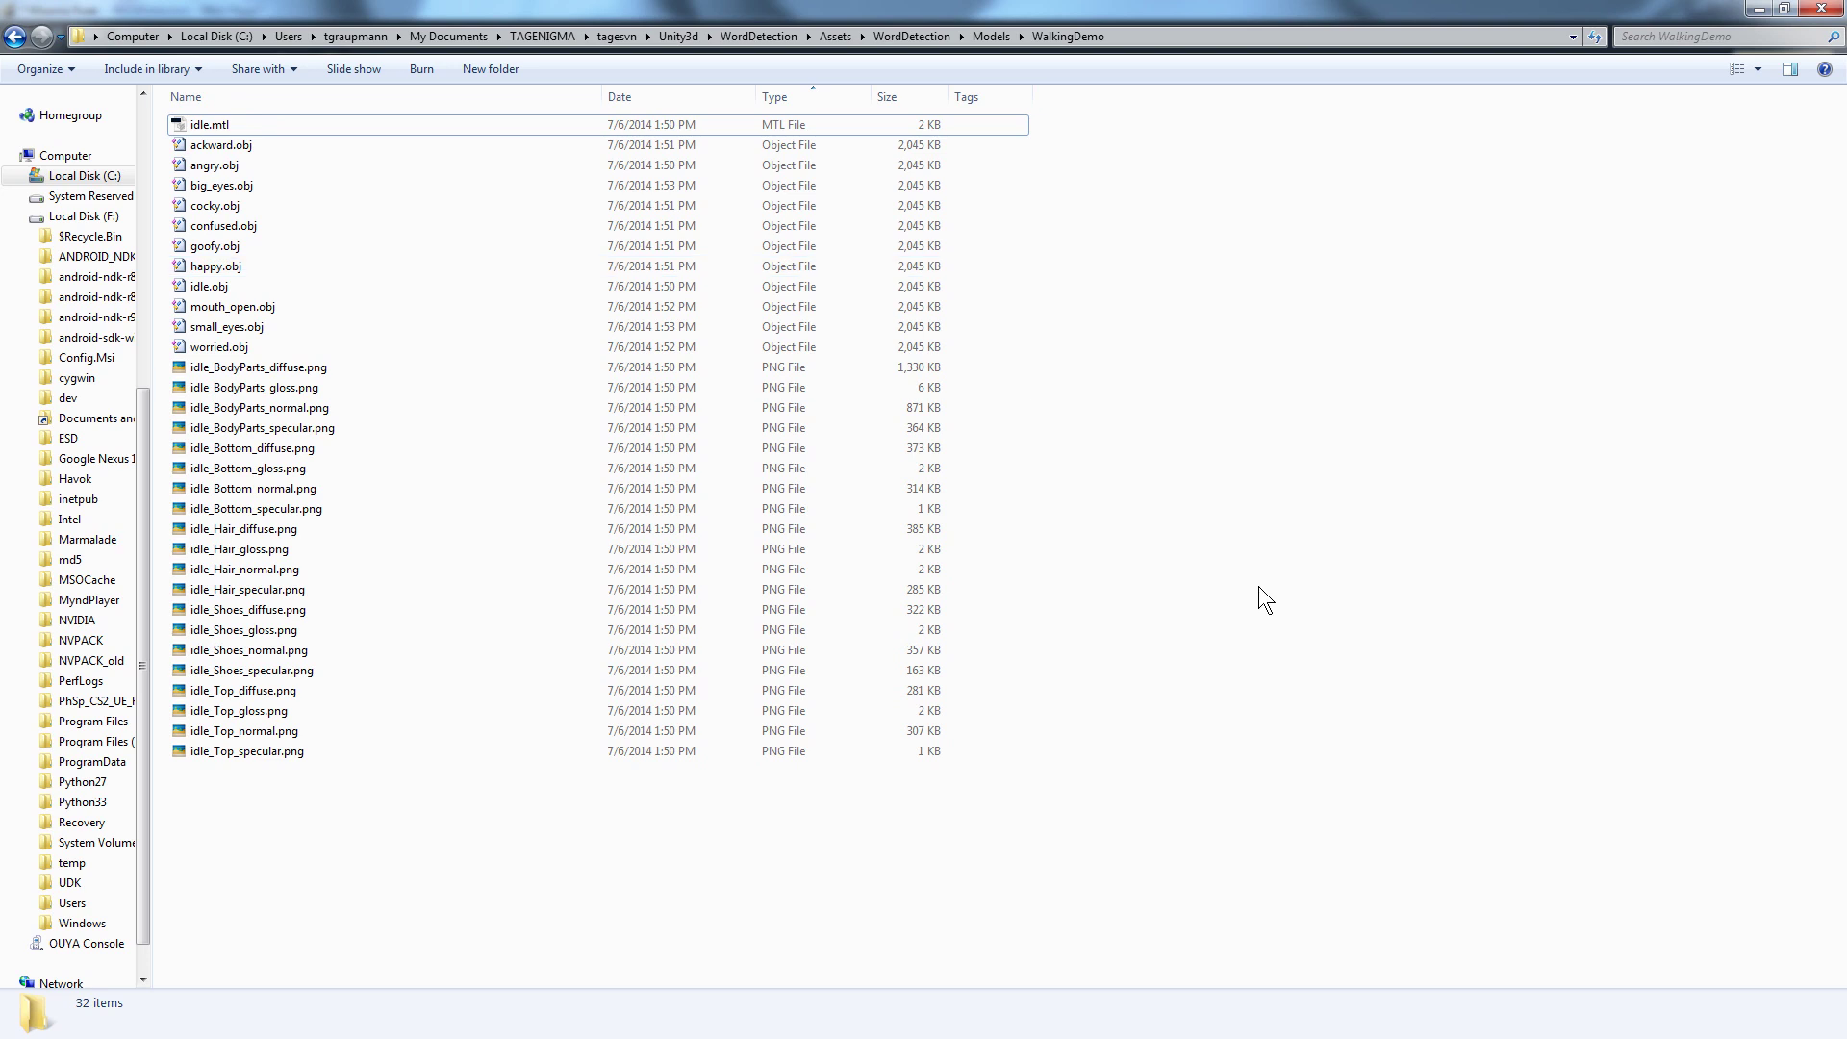
key("super+Right")
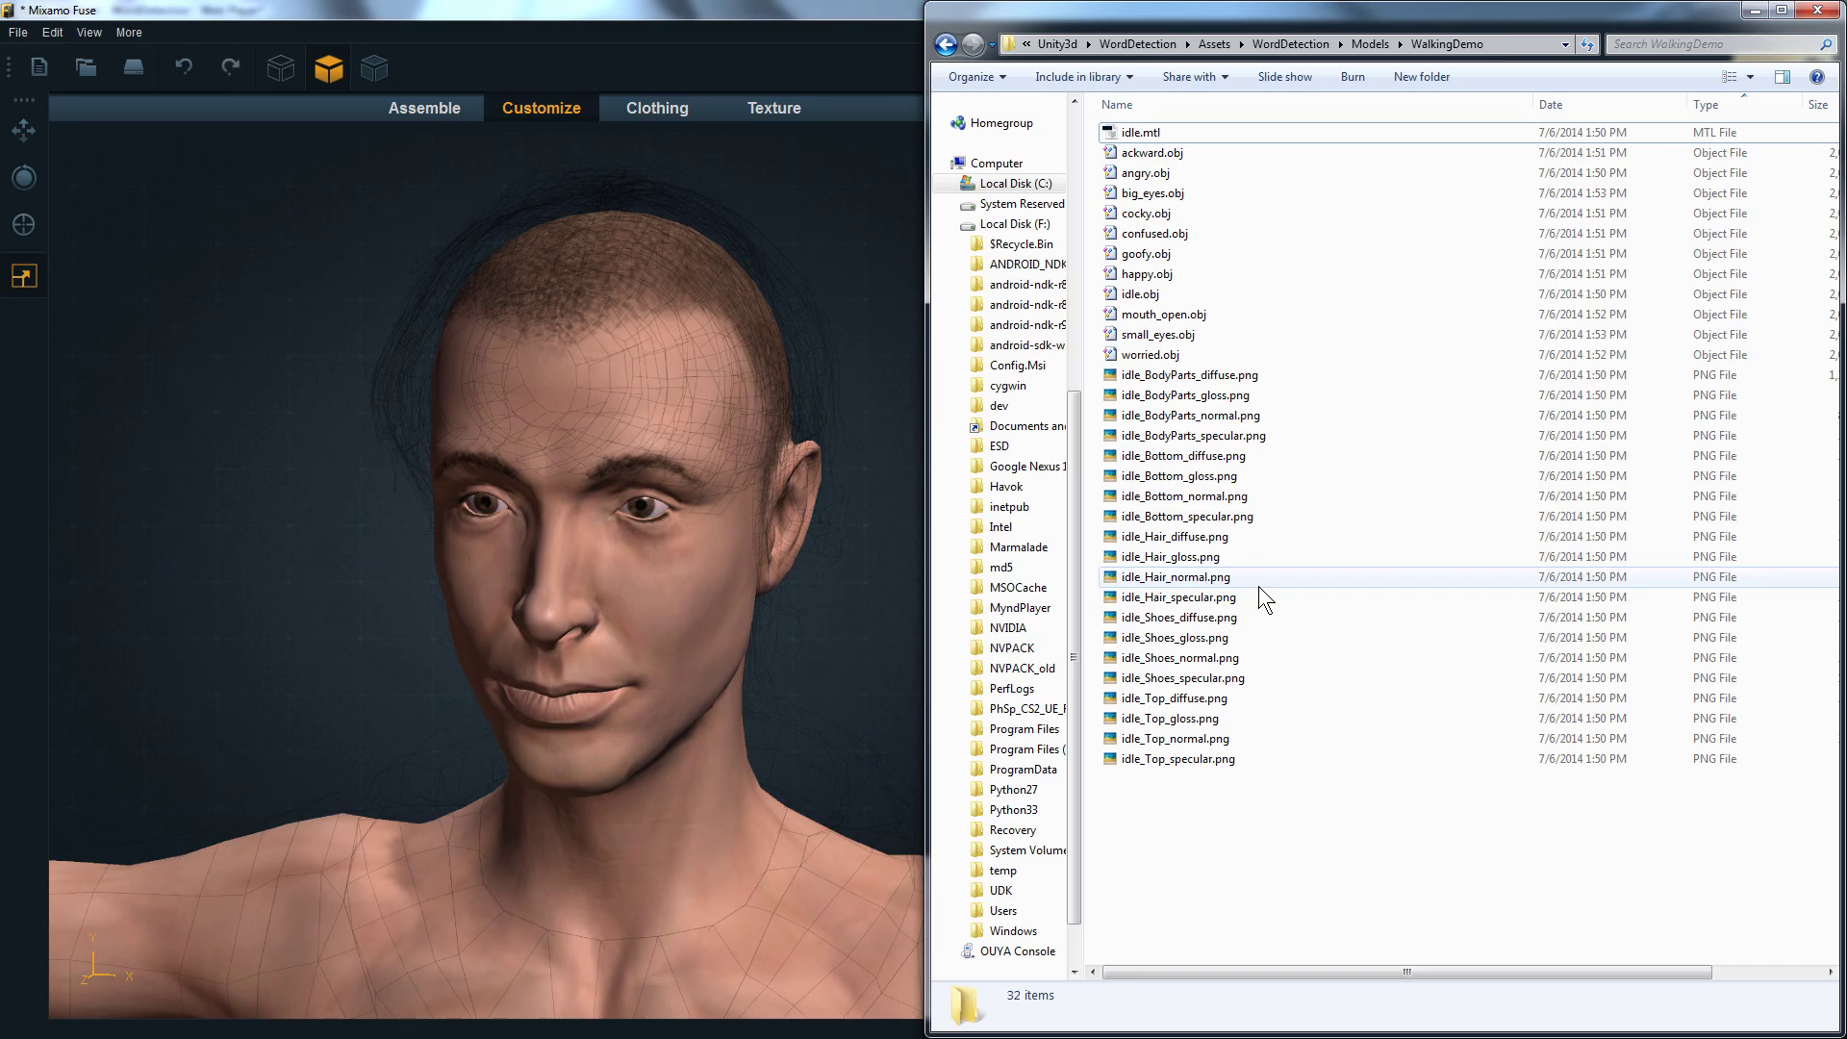
Maximize the Mixamo Fuse window, then switch over to MODO.
double_click(812, 13)
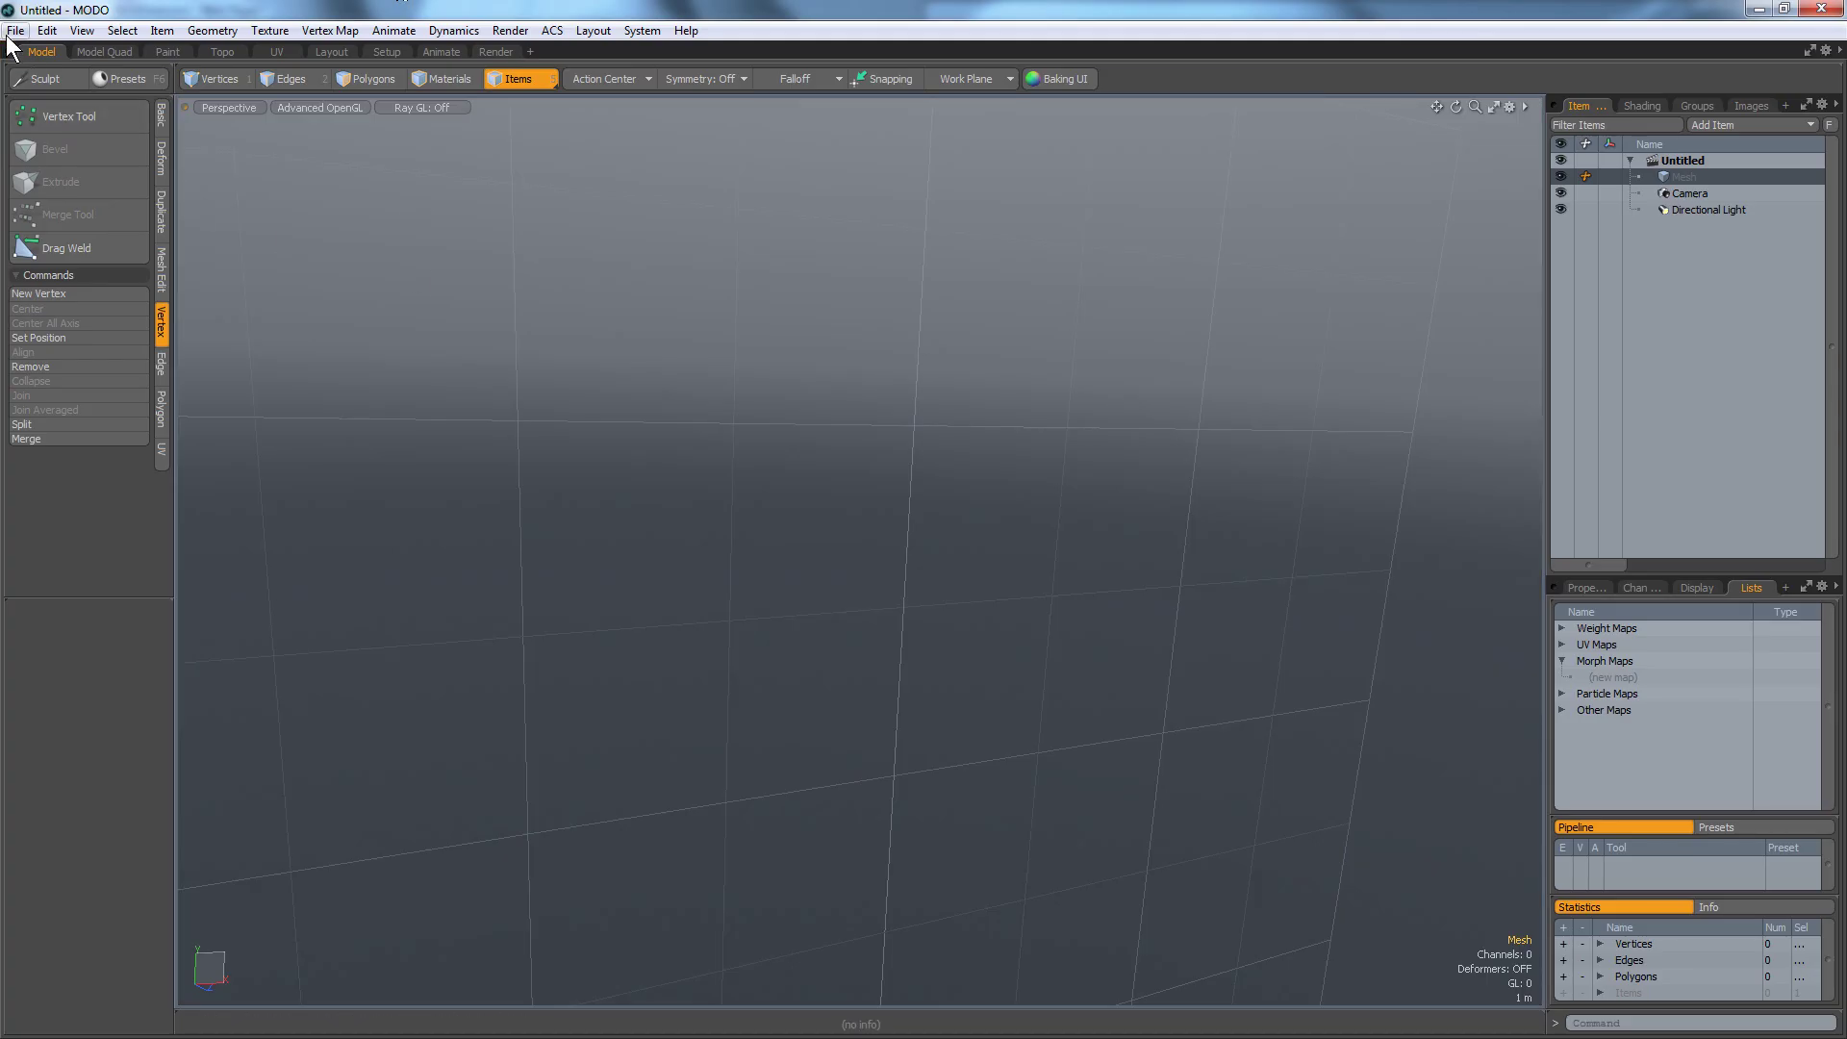
left_click(15, 30)
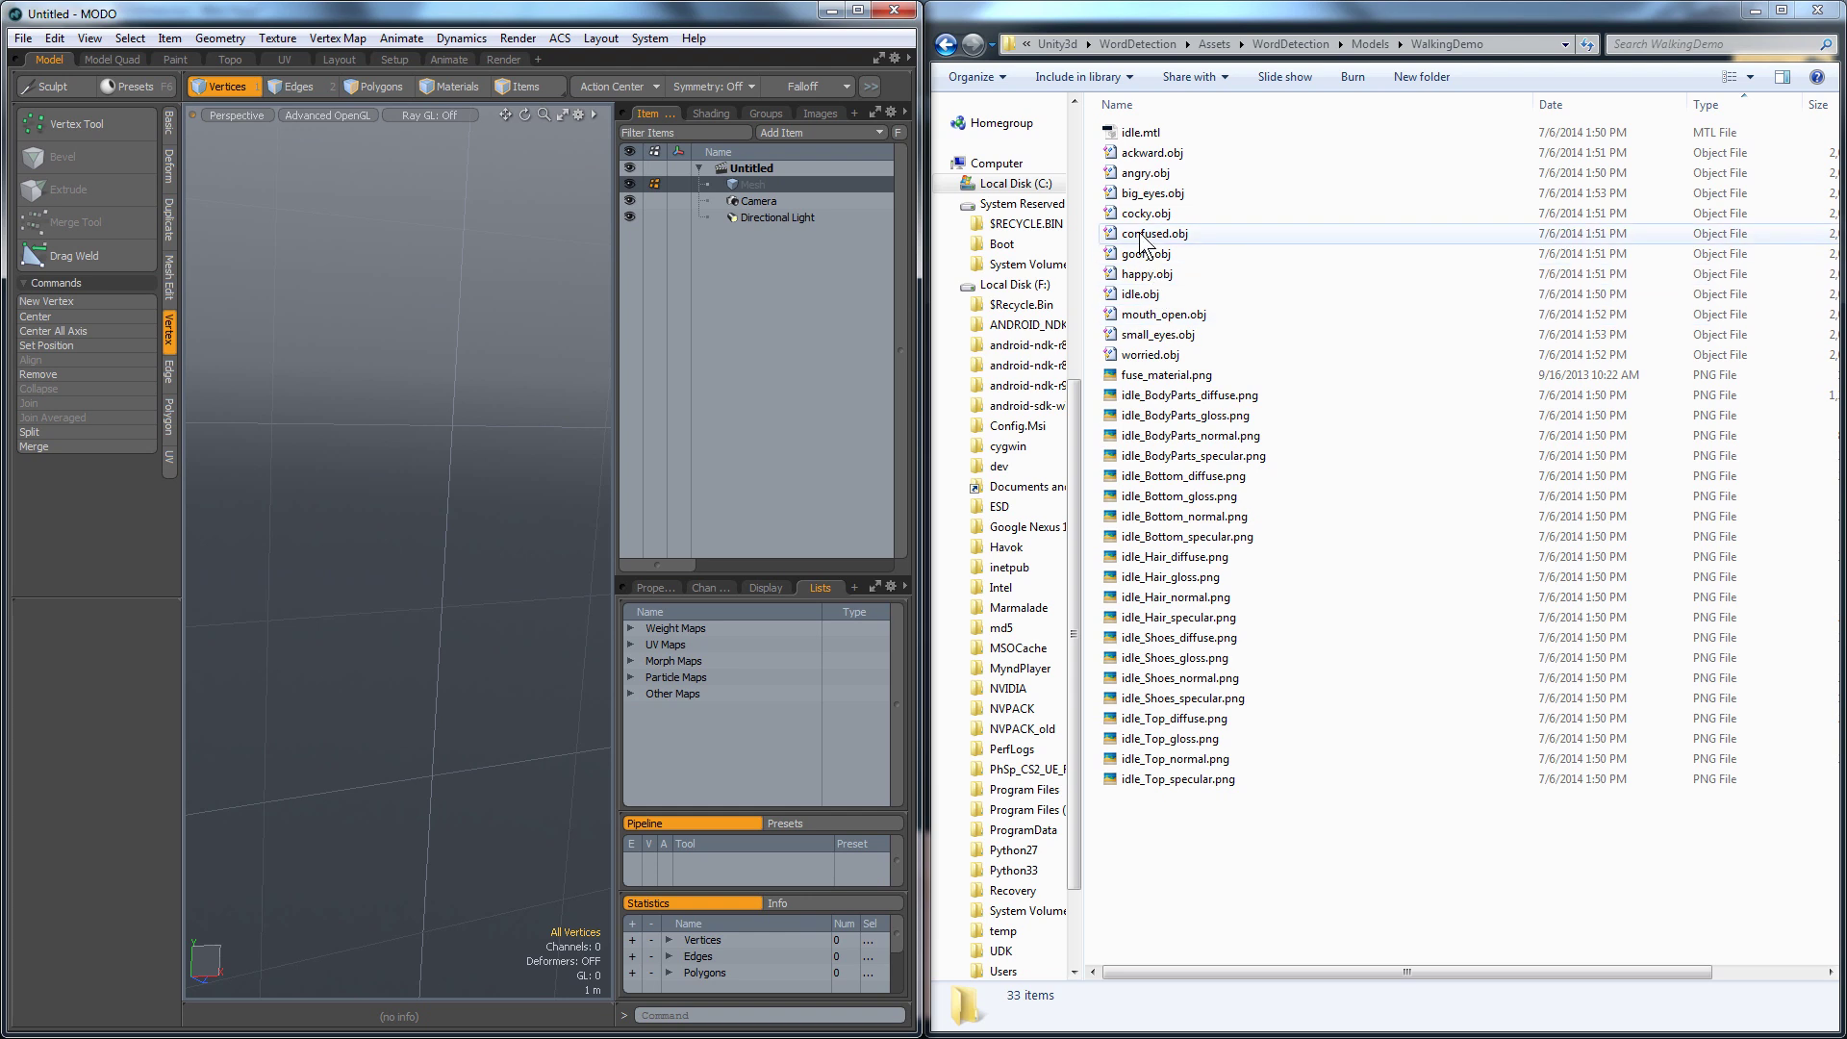
Import idle.obj, locating the missing fuse_material.png textures in the WalkingDemo folder.
left_click_drag(1142, 295, 456, 400)
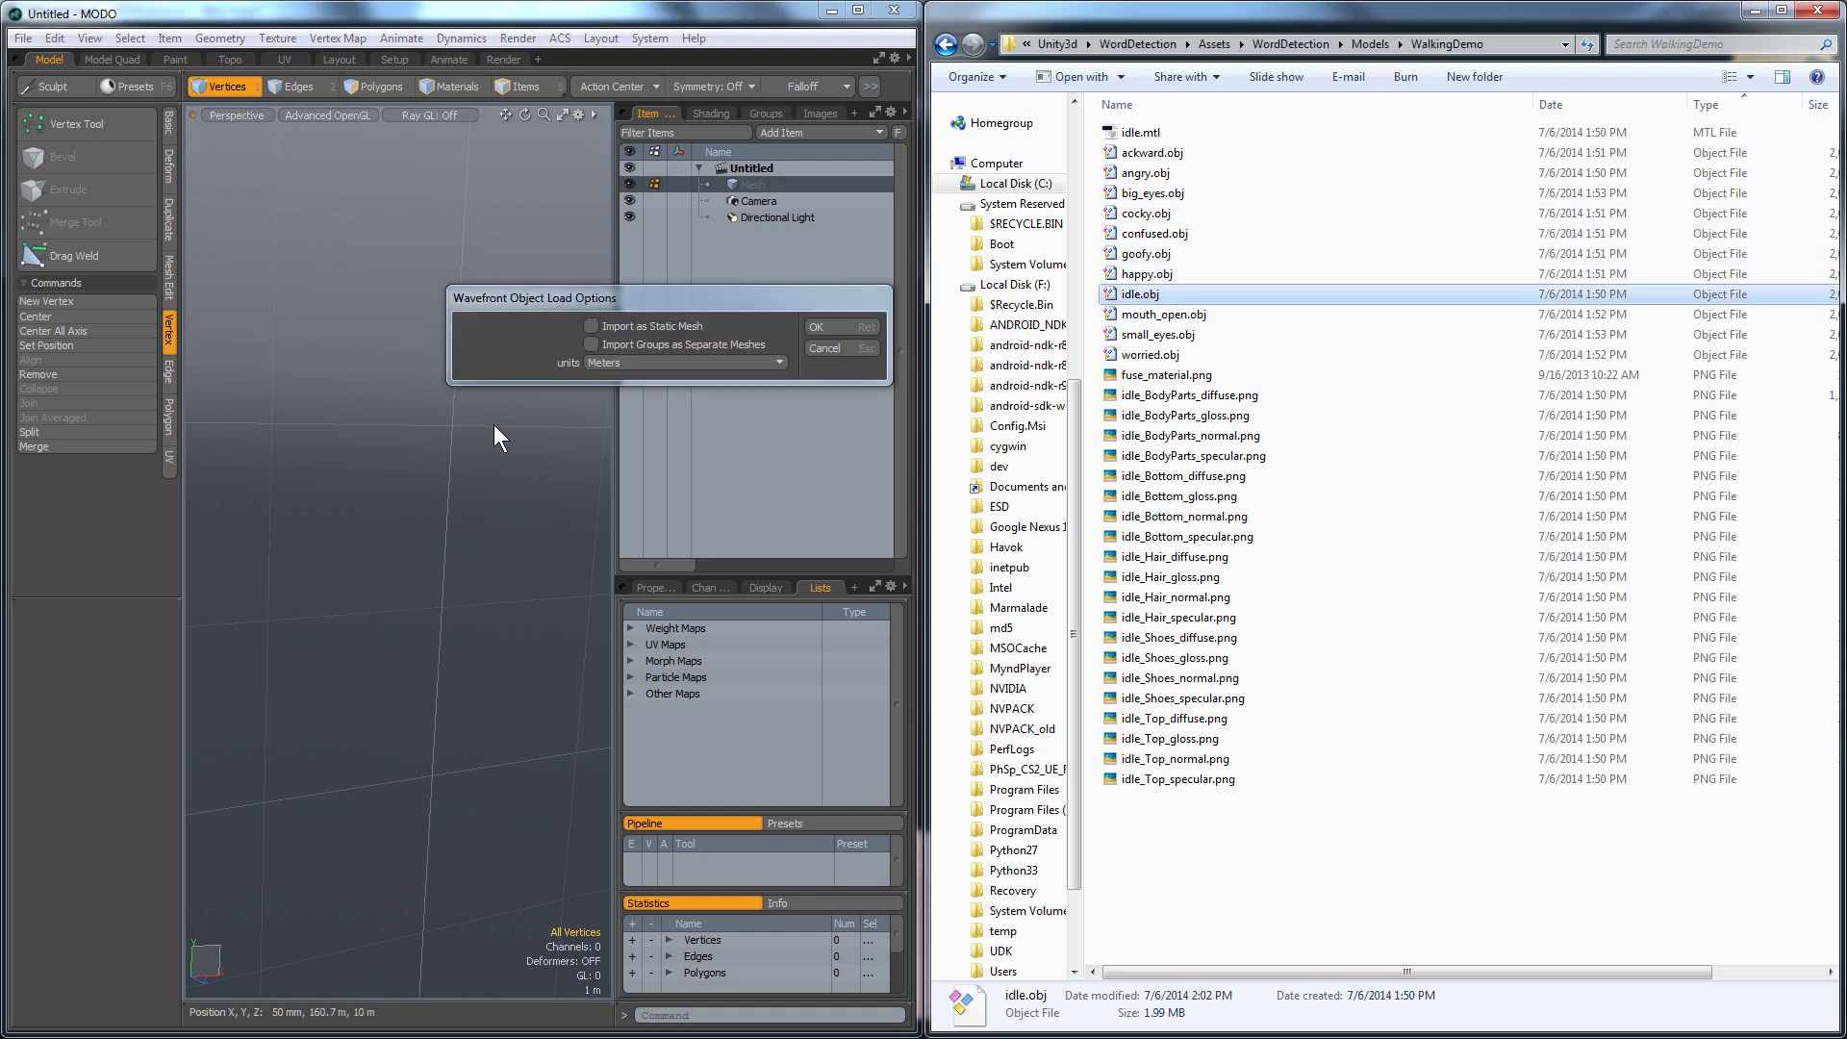
left_click(821, 325)
left_click(766, 311)
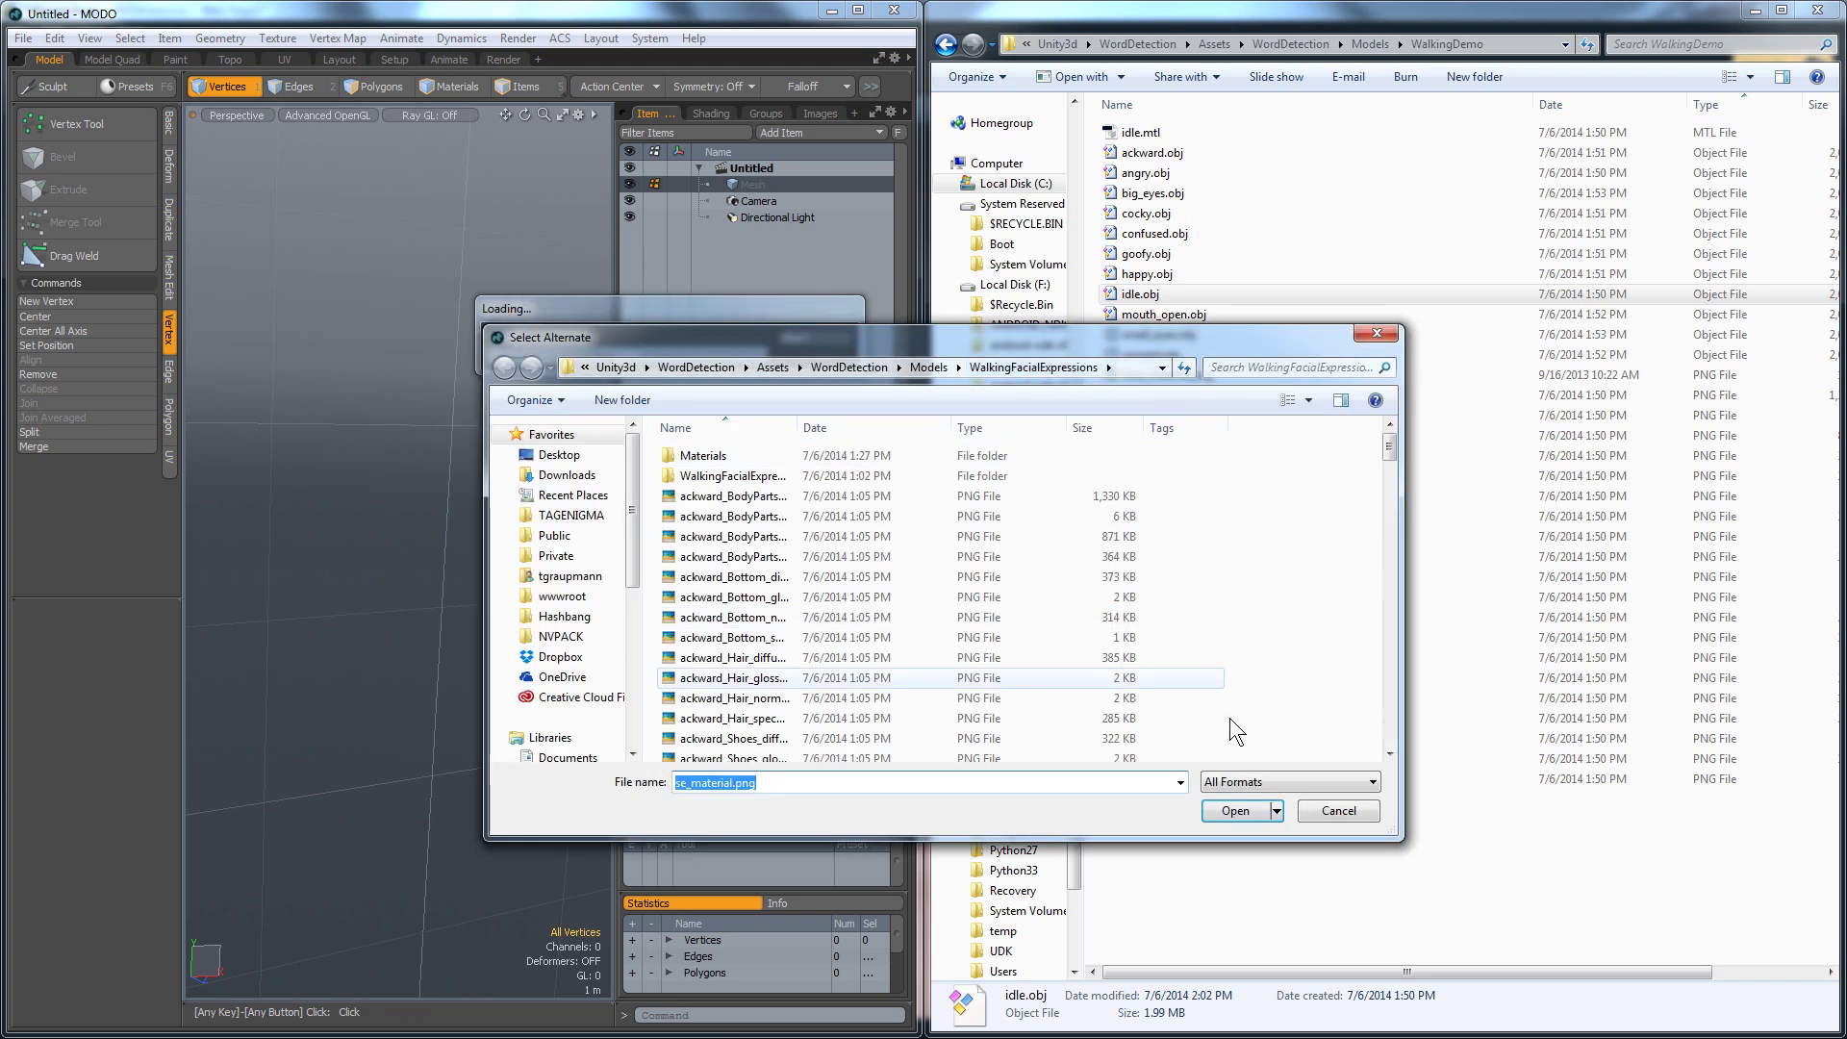
left_click(925, 367)
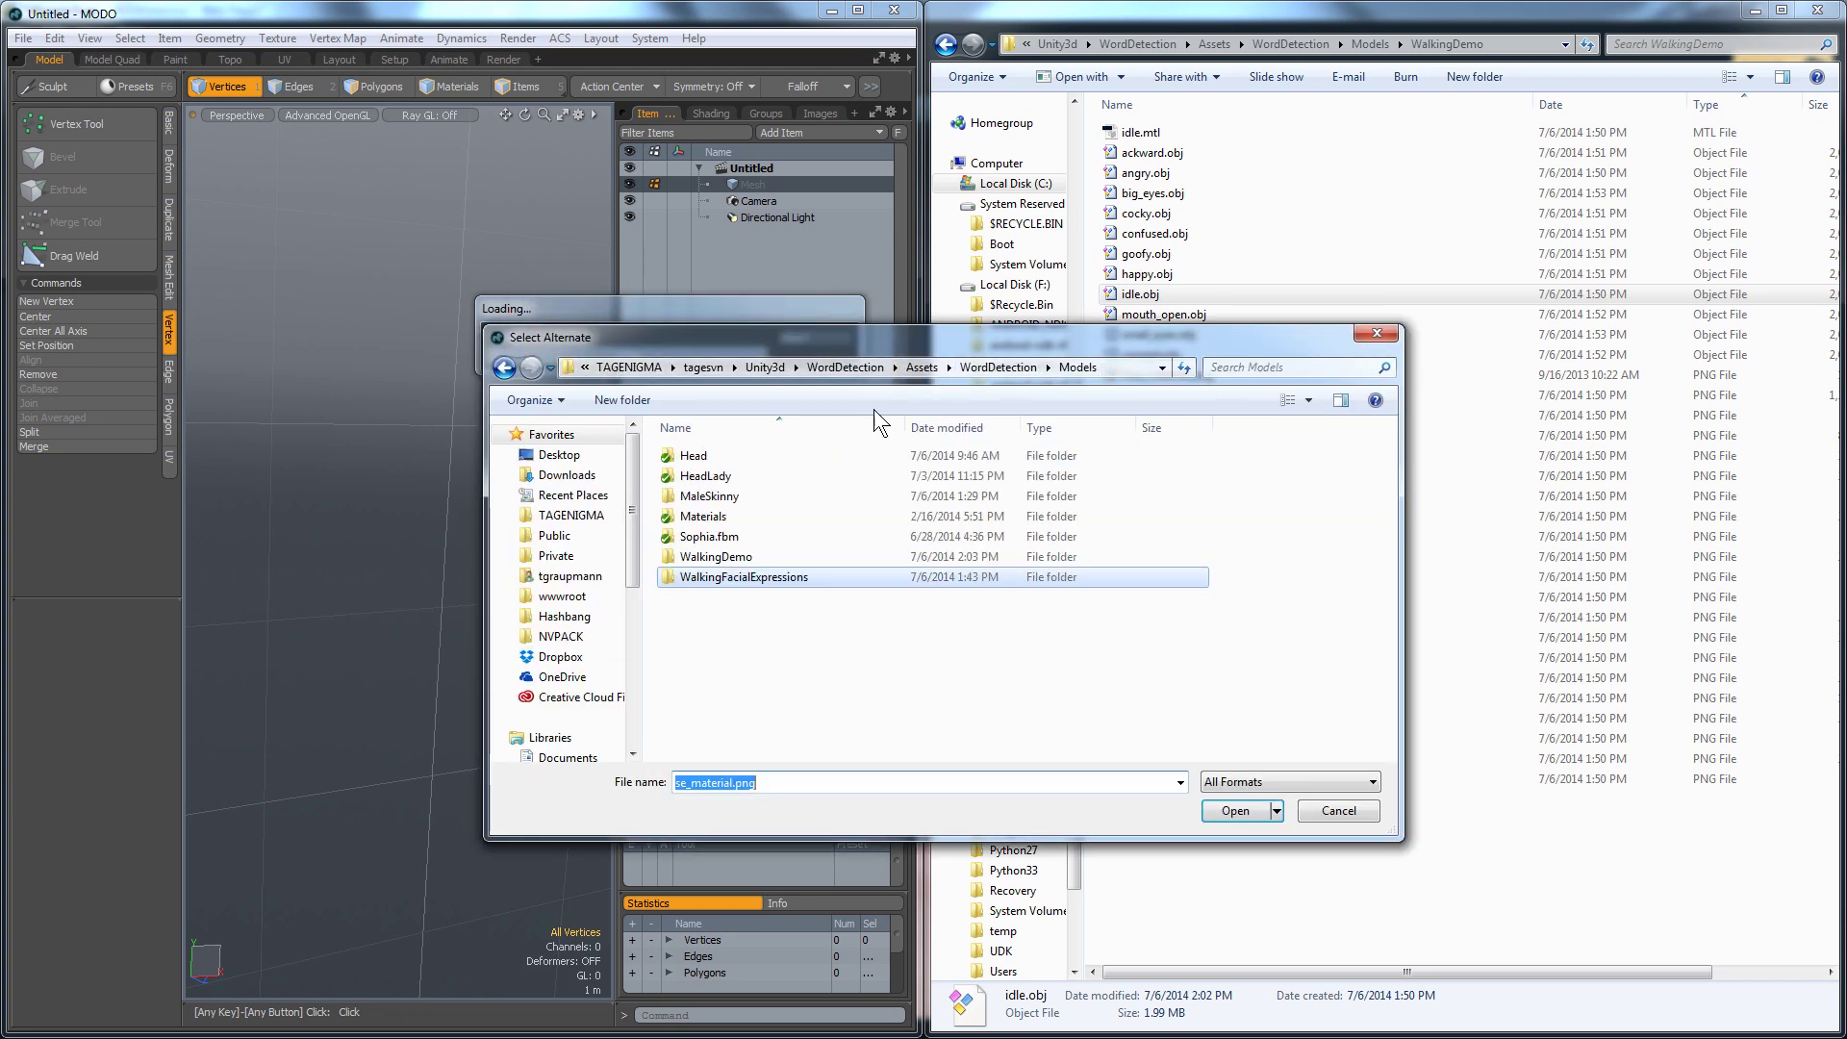
double_click(708, 557)
left_click(1235, 811)
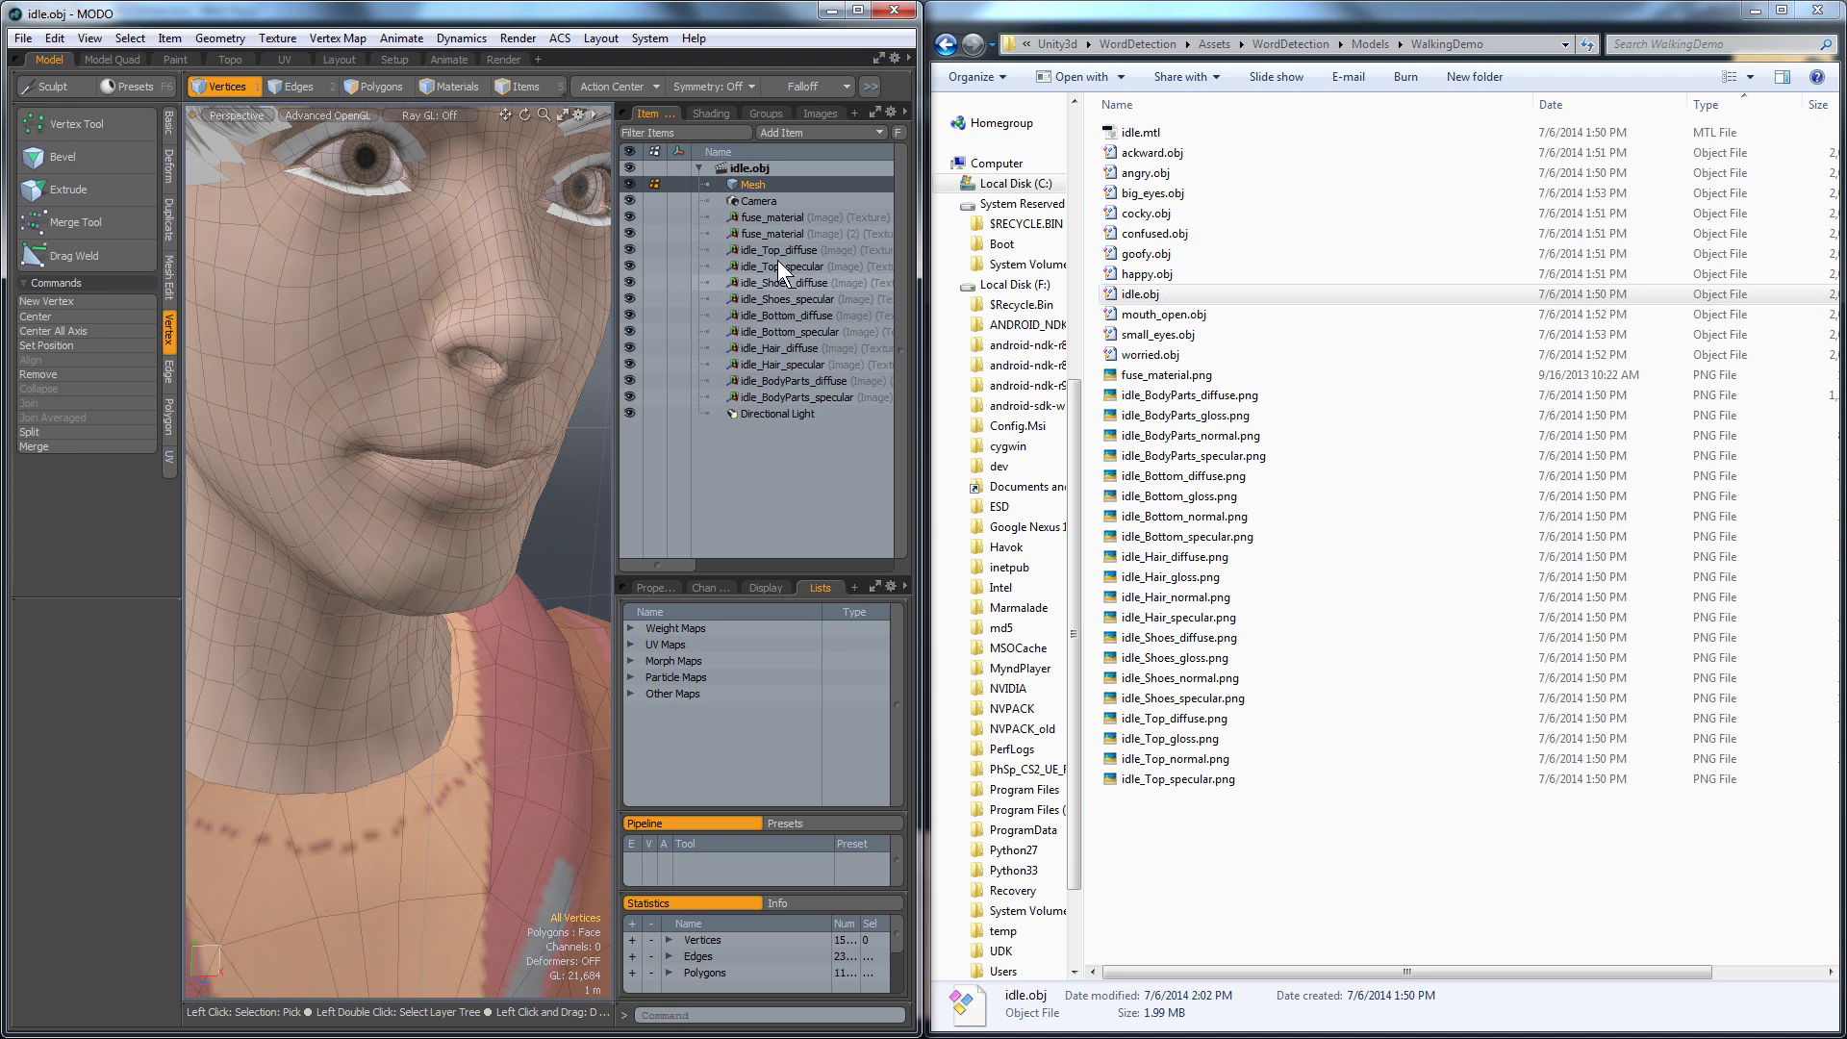
In the Morph Maps list, create new morph maps named idle and ackward.
left_click(625, 660)
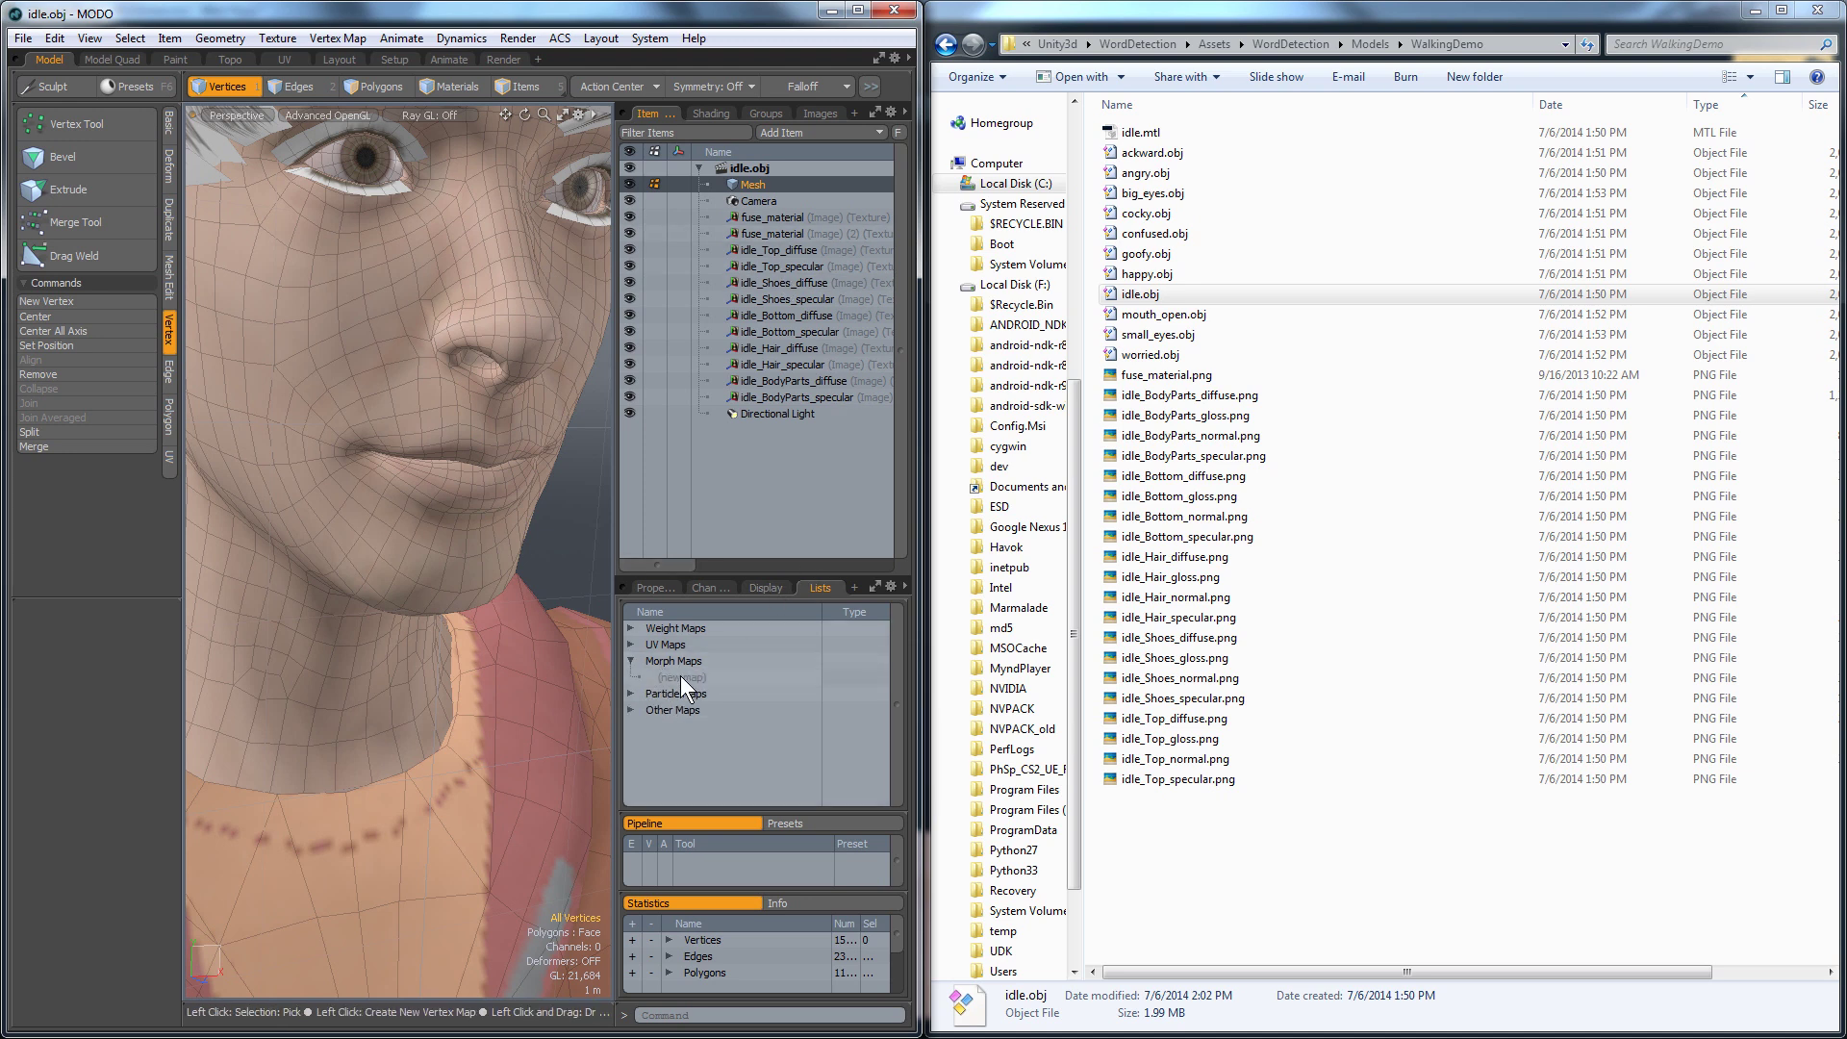
left_click(756, 679)
type("idle")
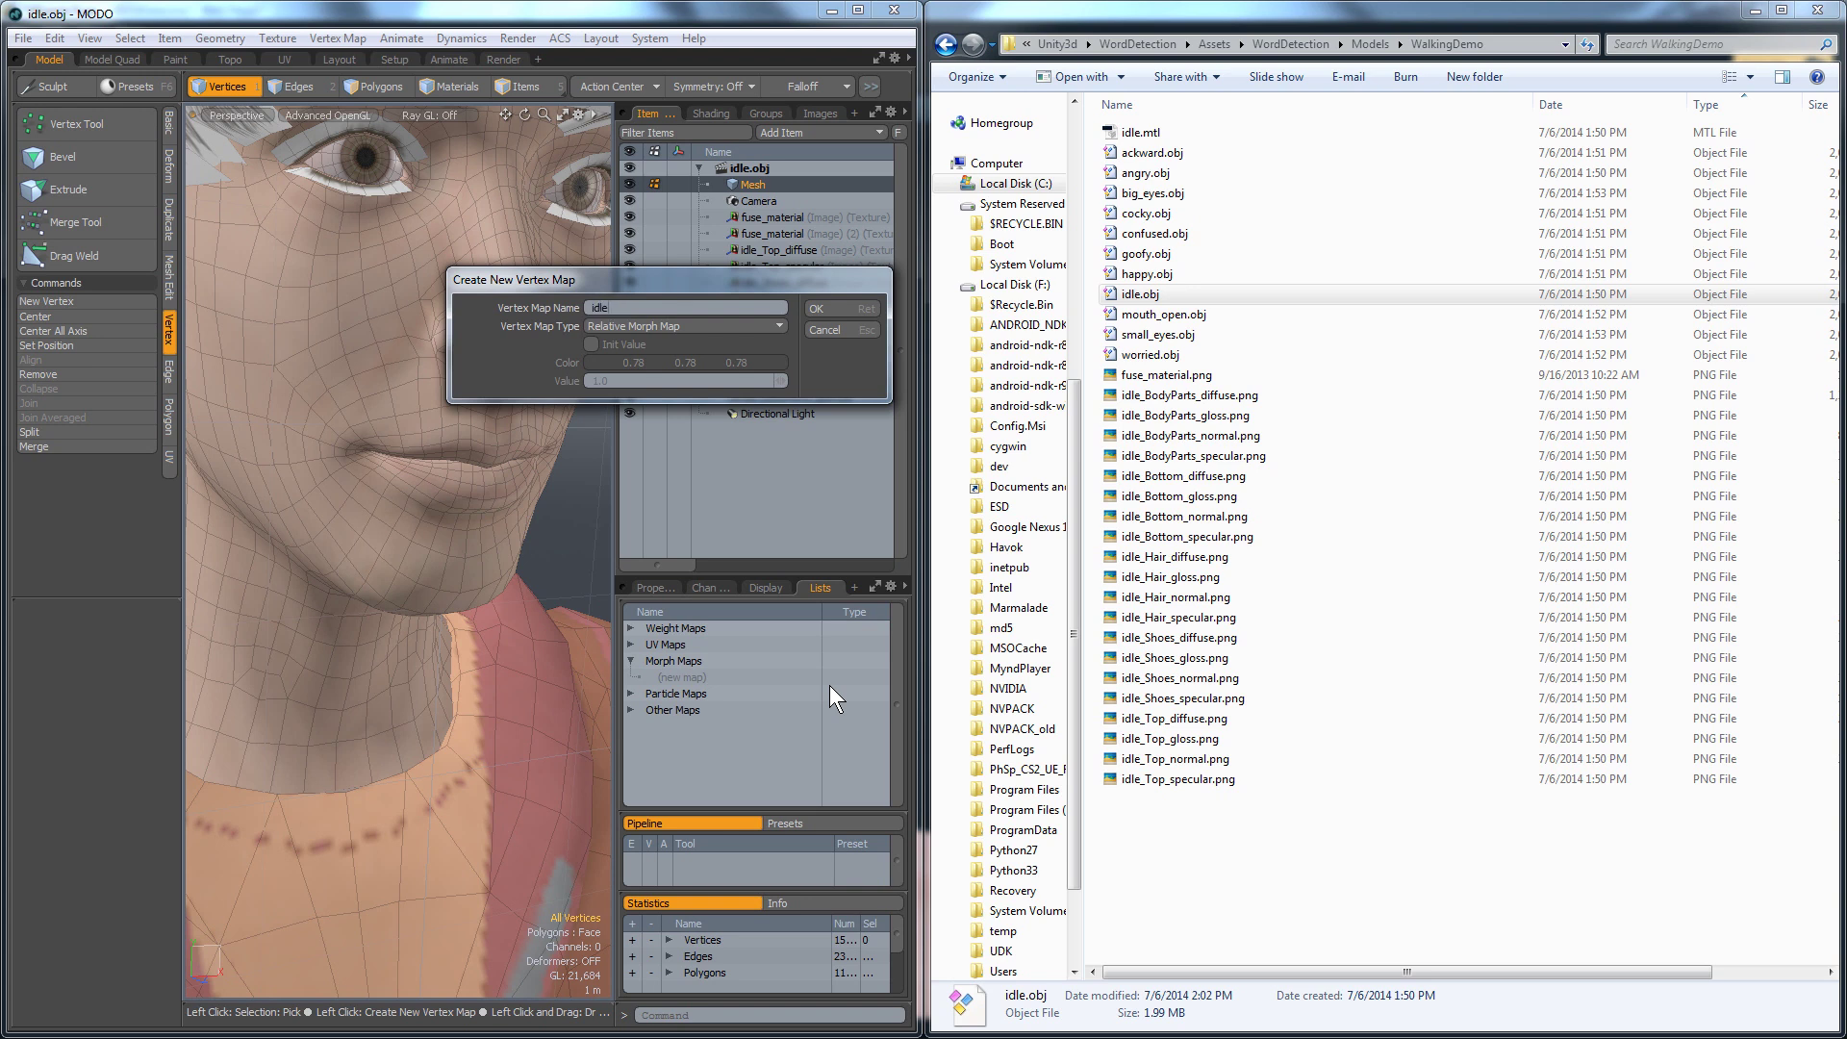
key("Return")
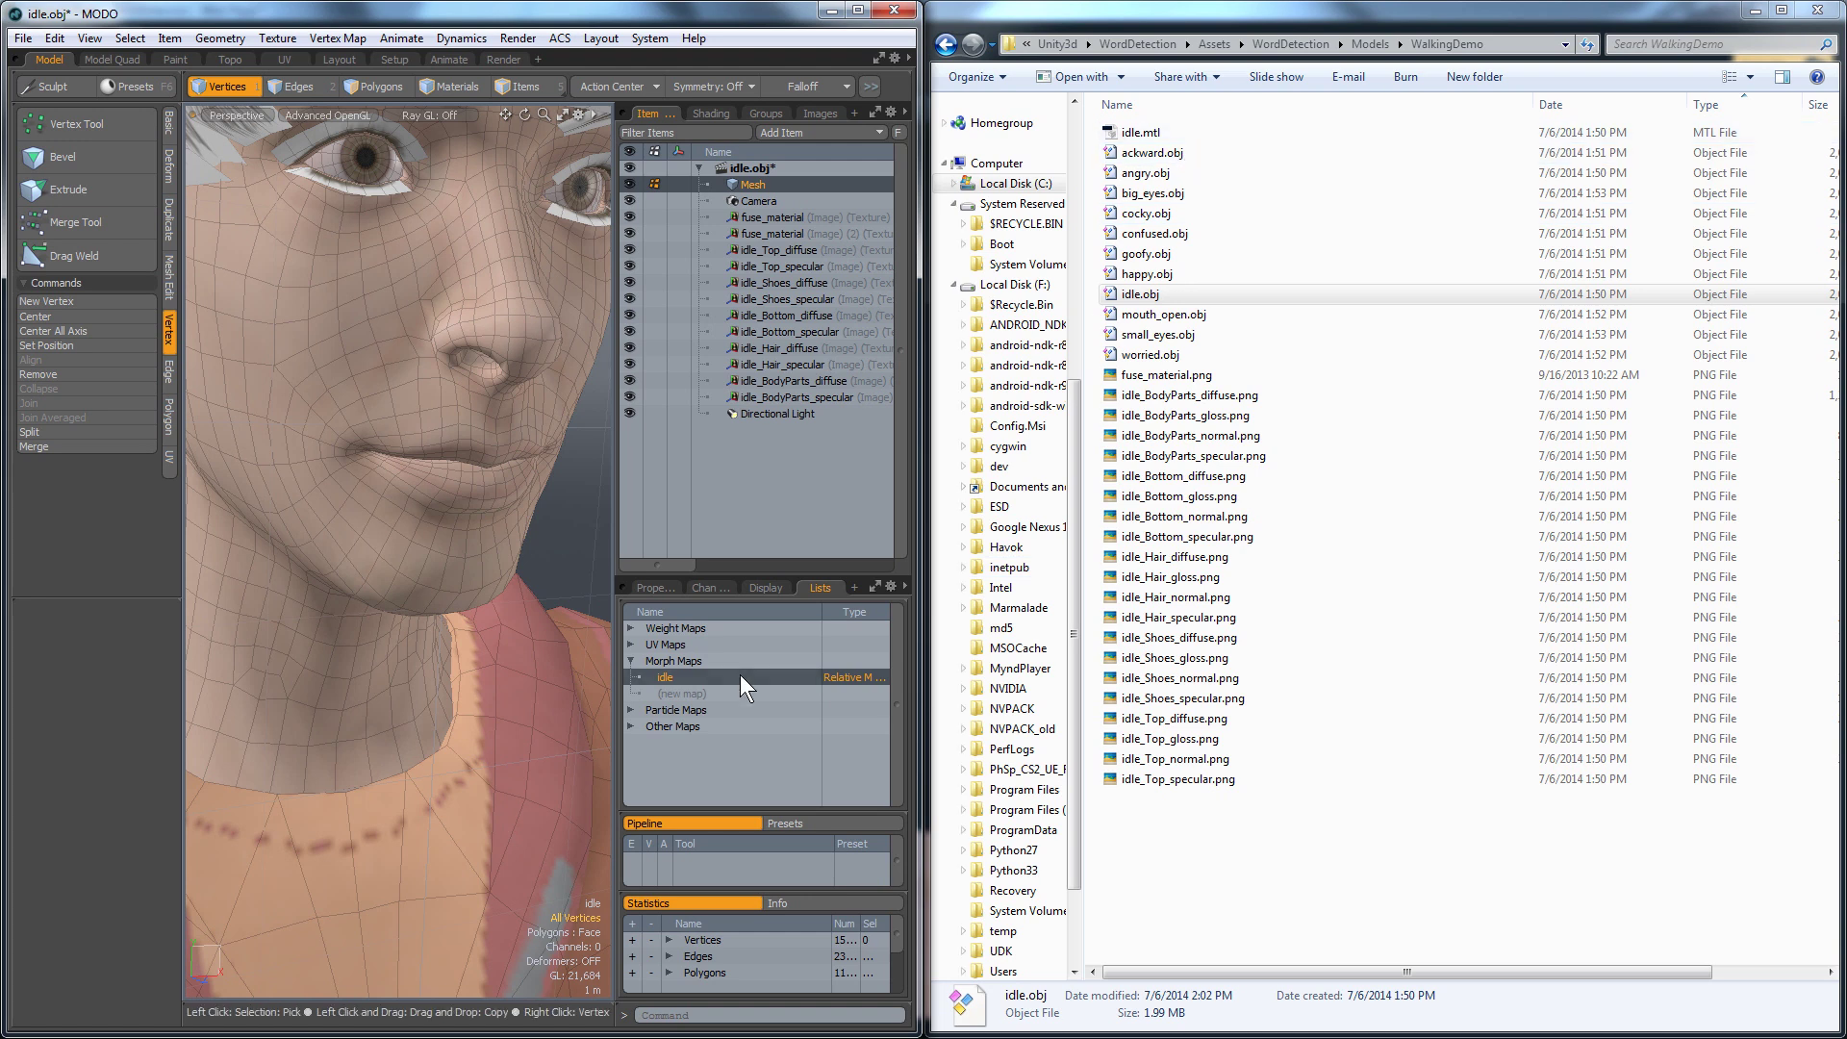
left_click(697, 691)
type("ackw")
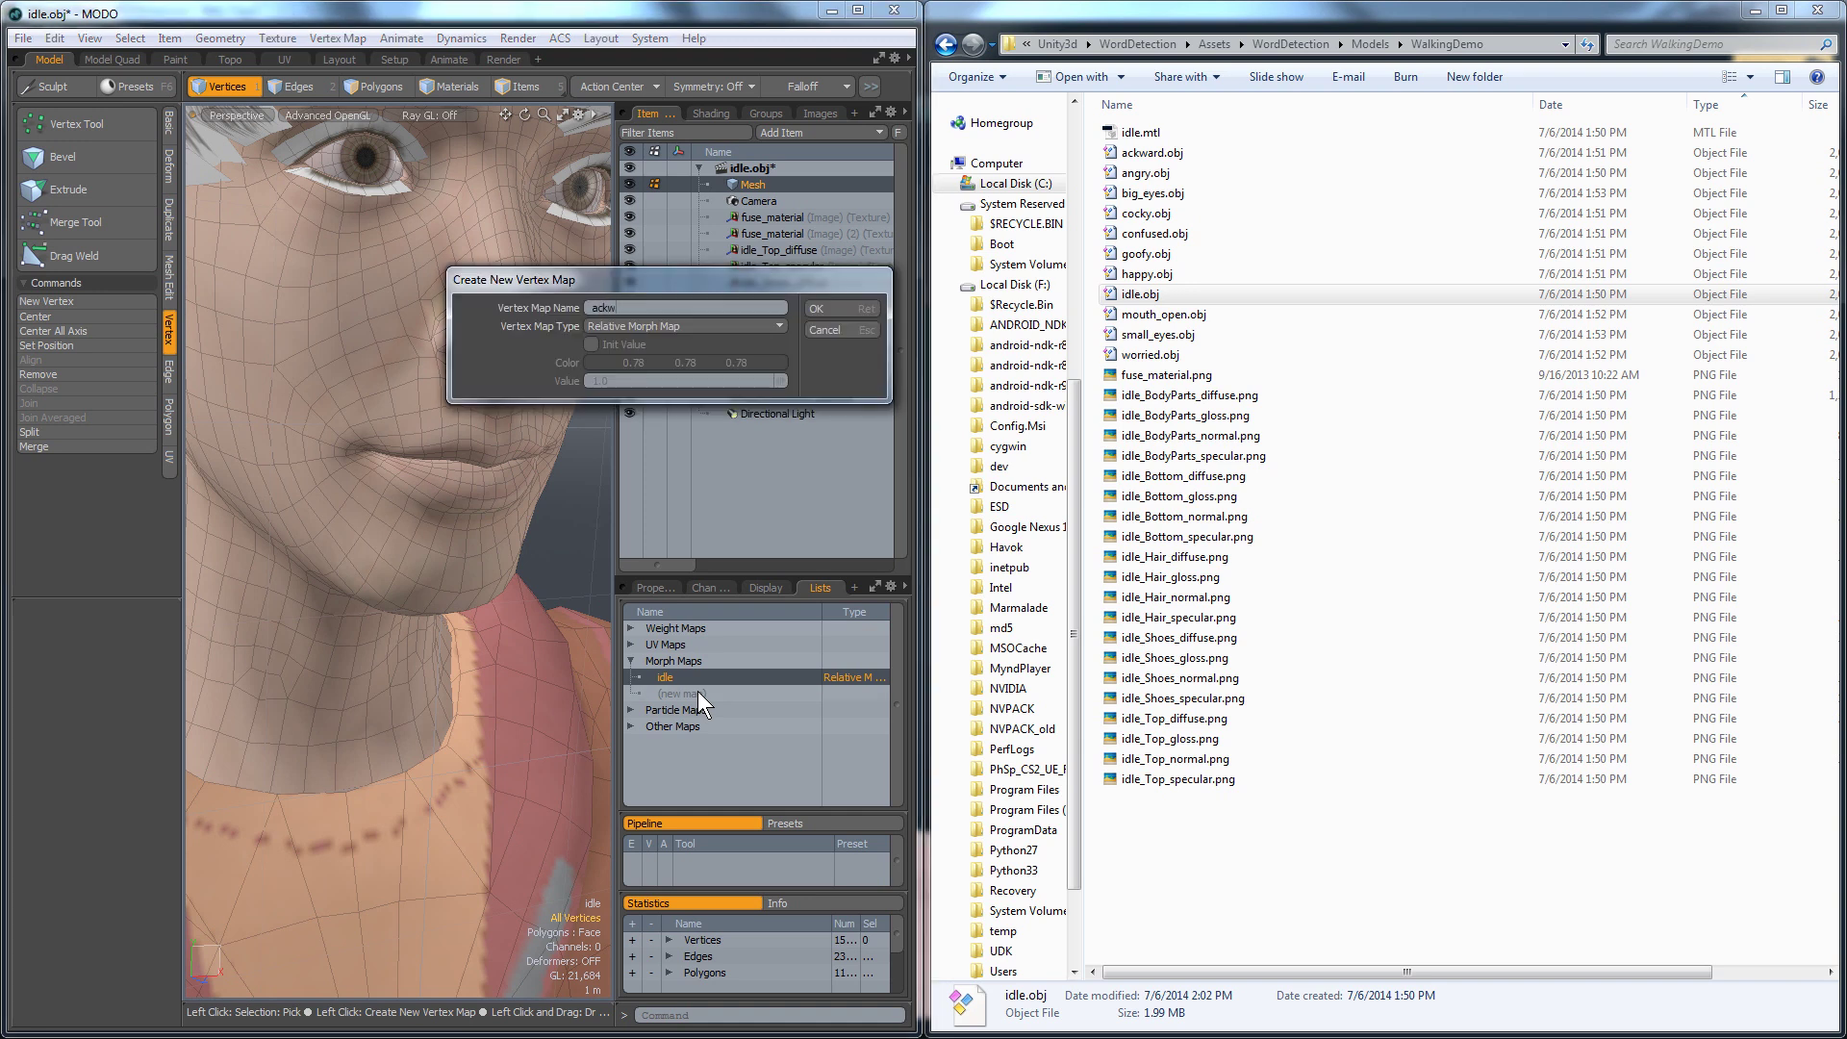
type("ard")
key("Return")
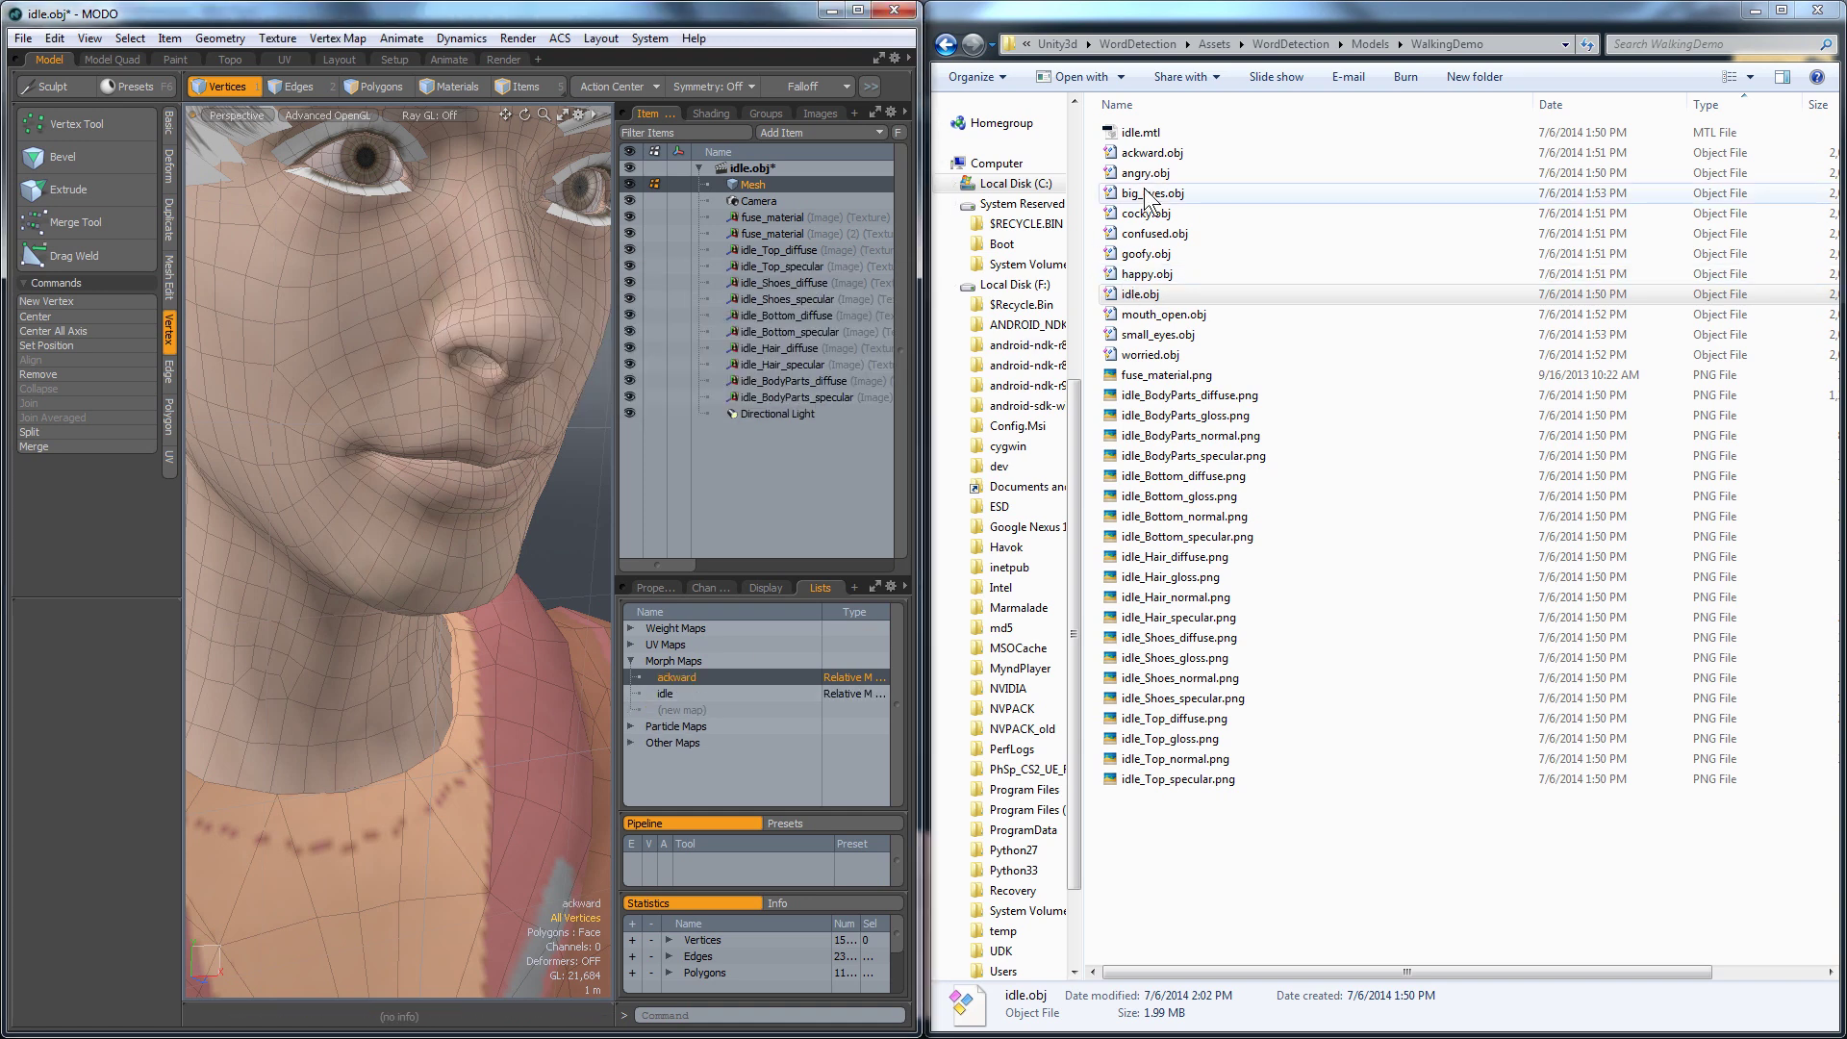
Load ackward.obj and copy its mesh, with children and shaders, into the idle scene.
left_click_drag(1149, 153, 412, 377)
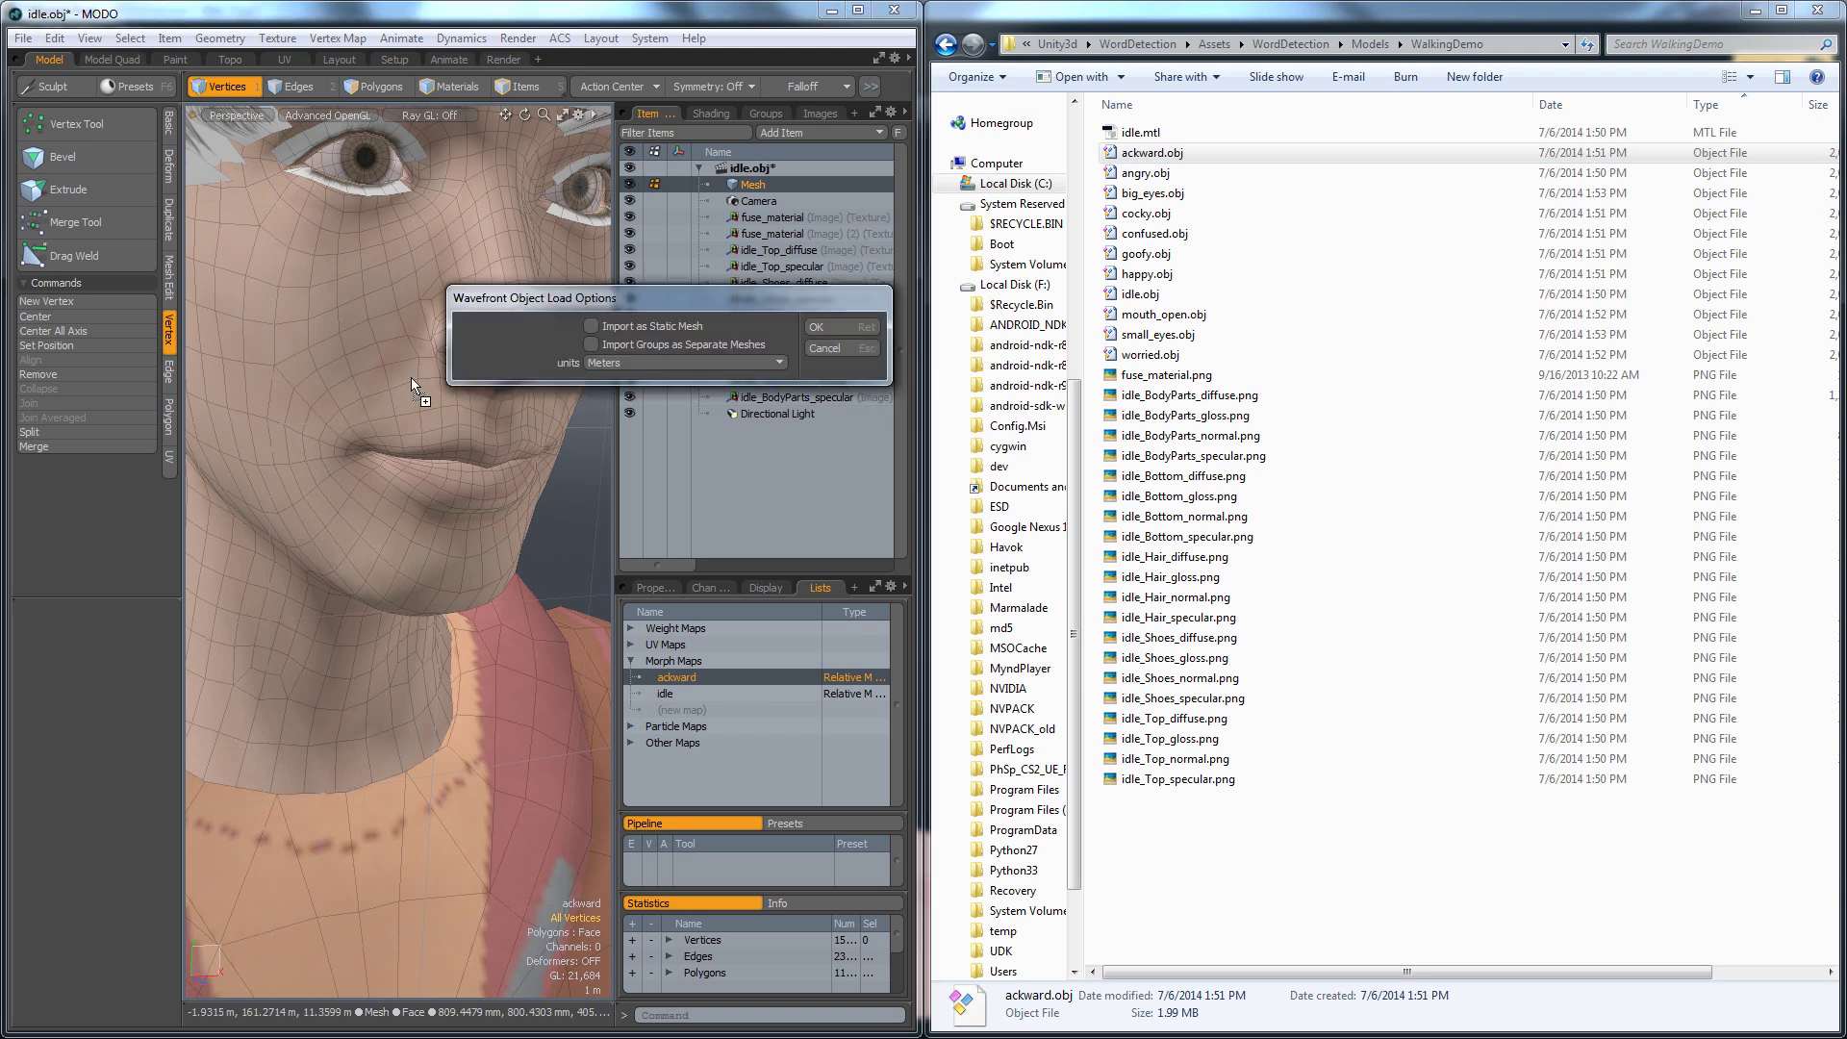
left_click(829, 333)
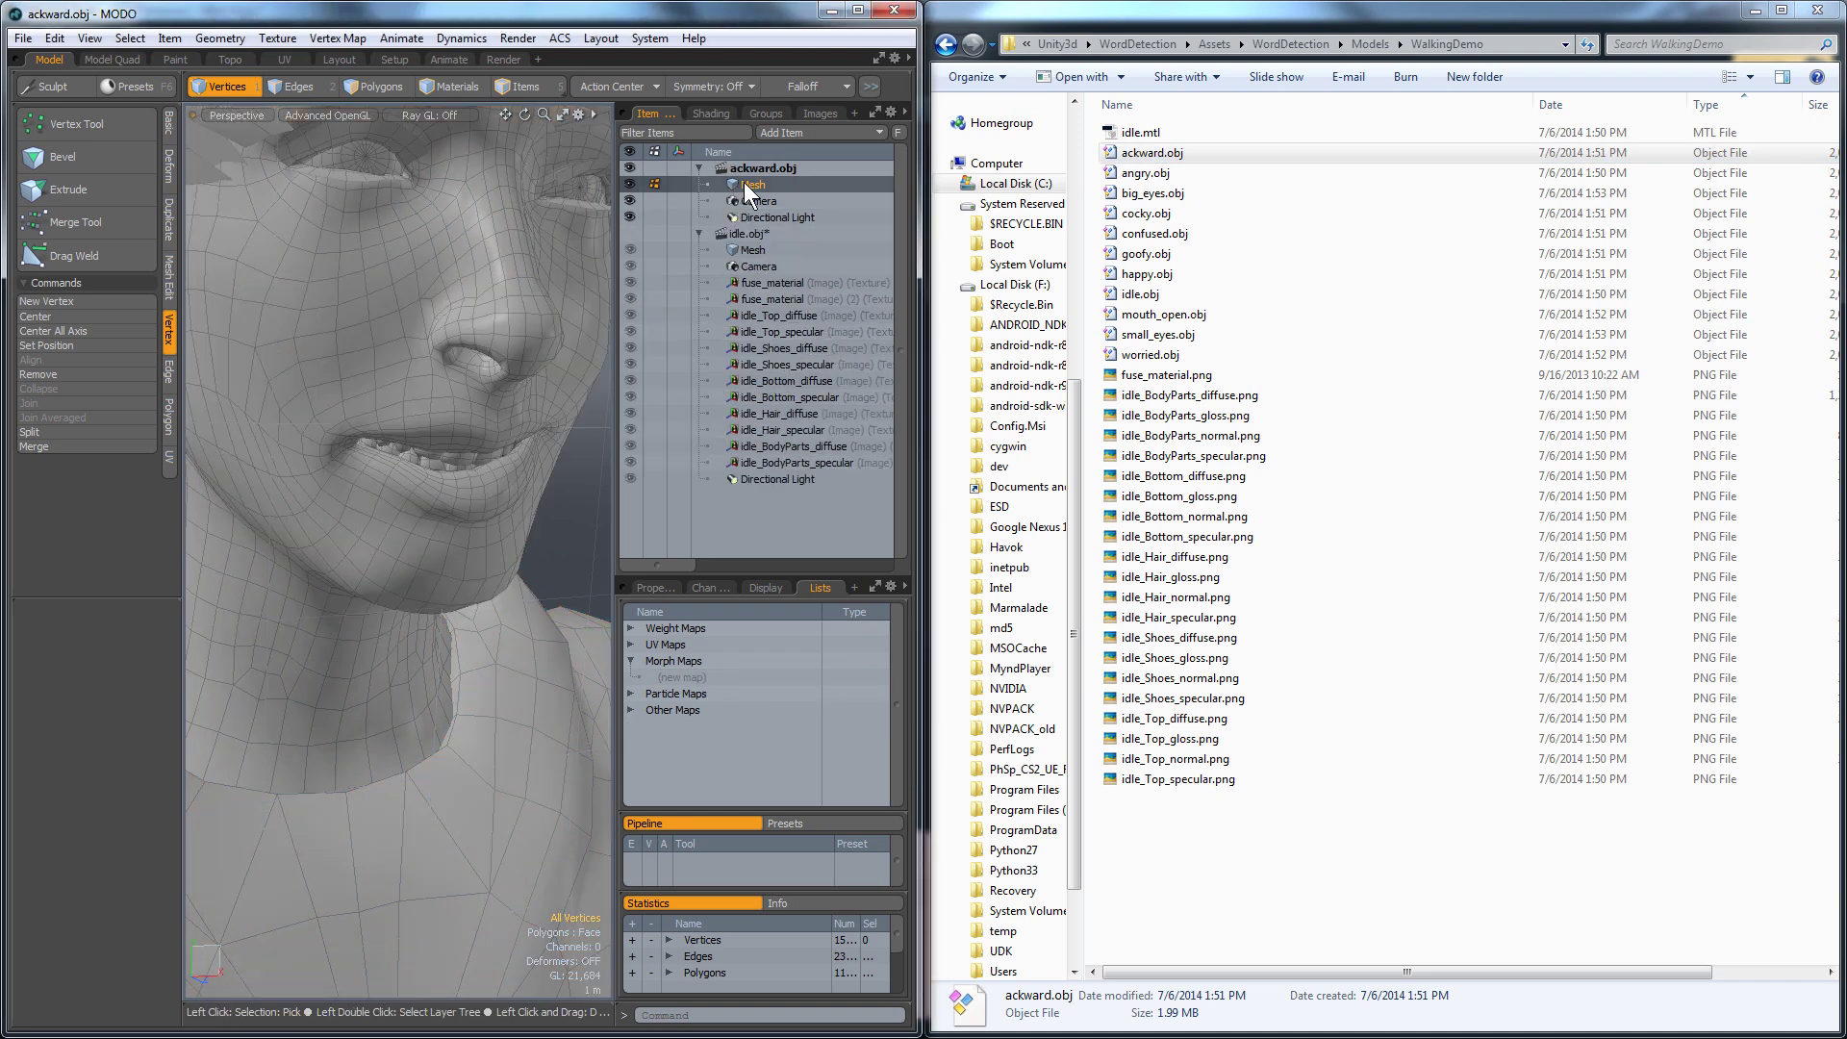
left_click_drag(749, 186, 770, 235)
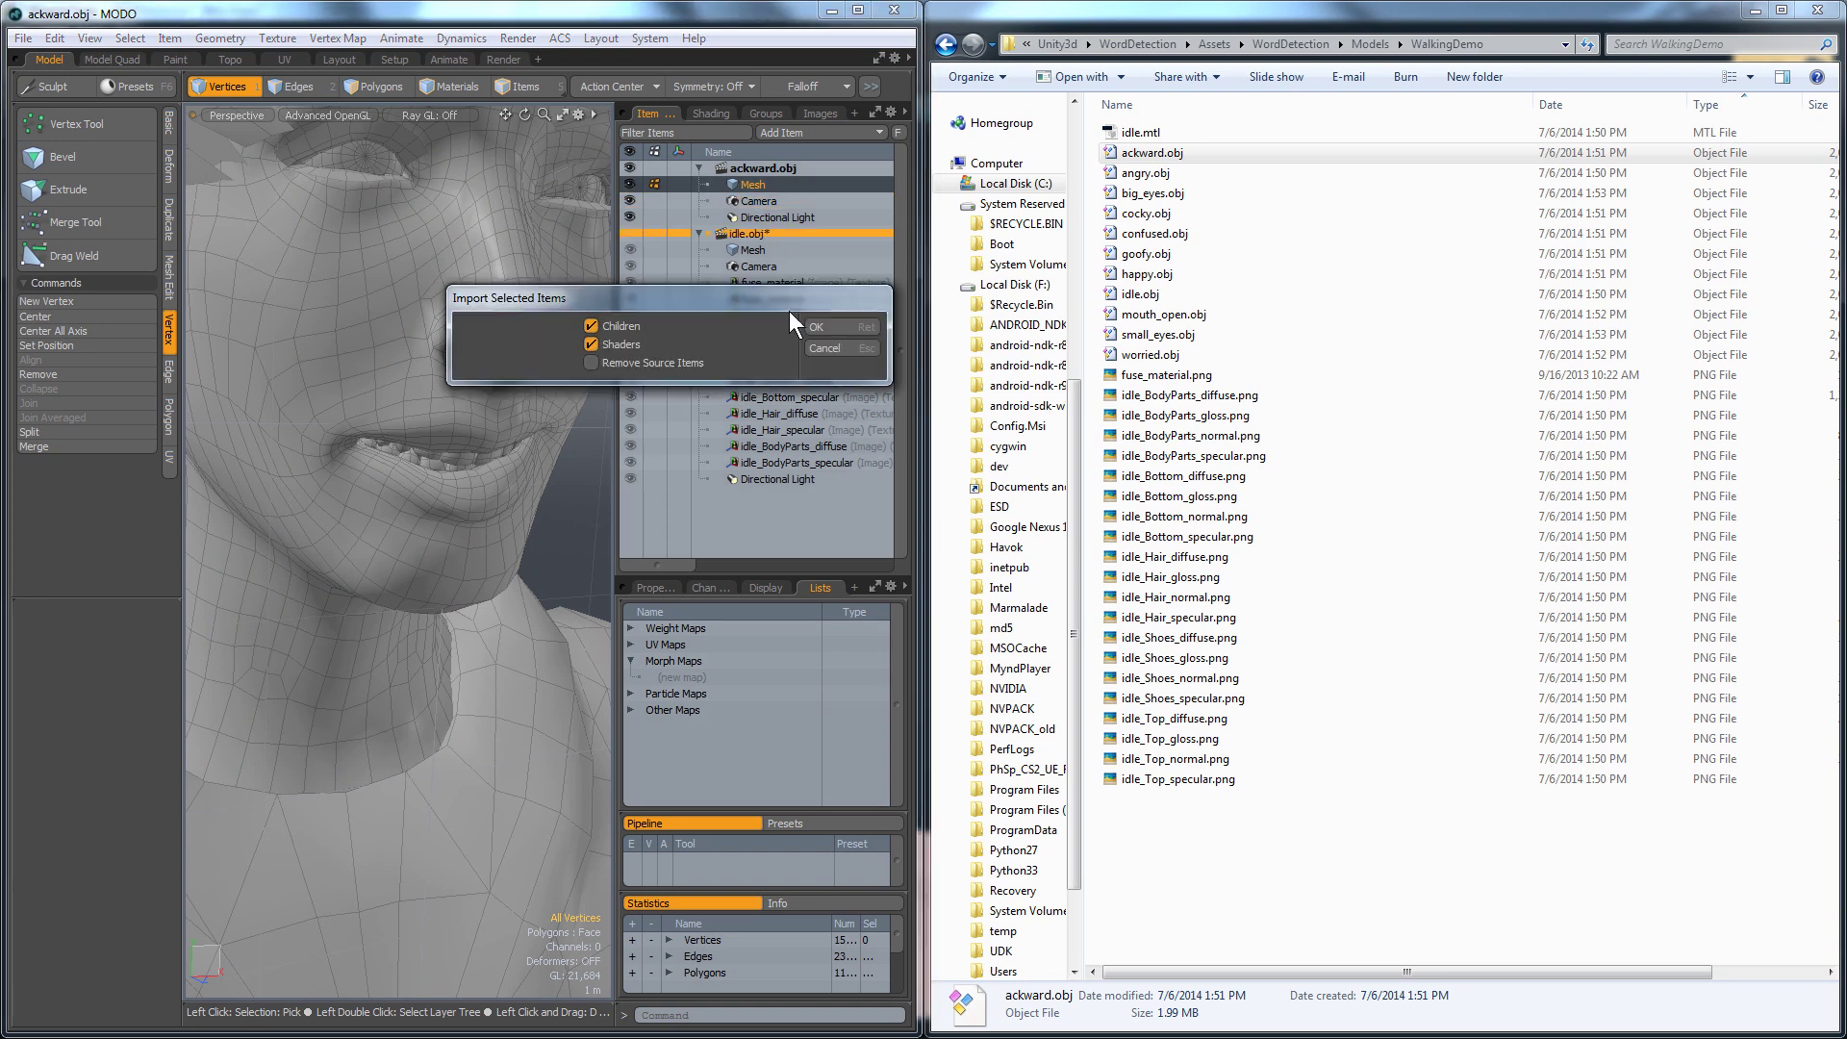
left_click(839, 327)
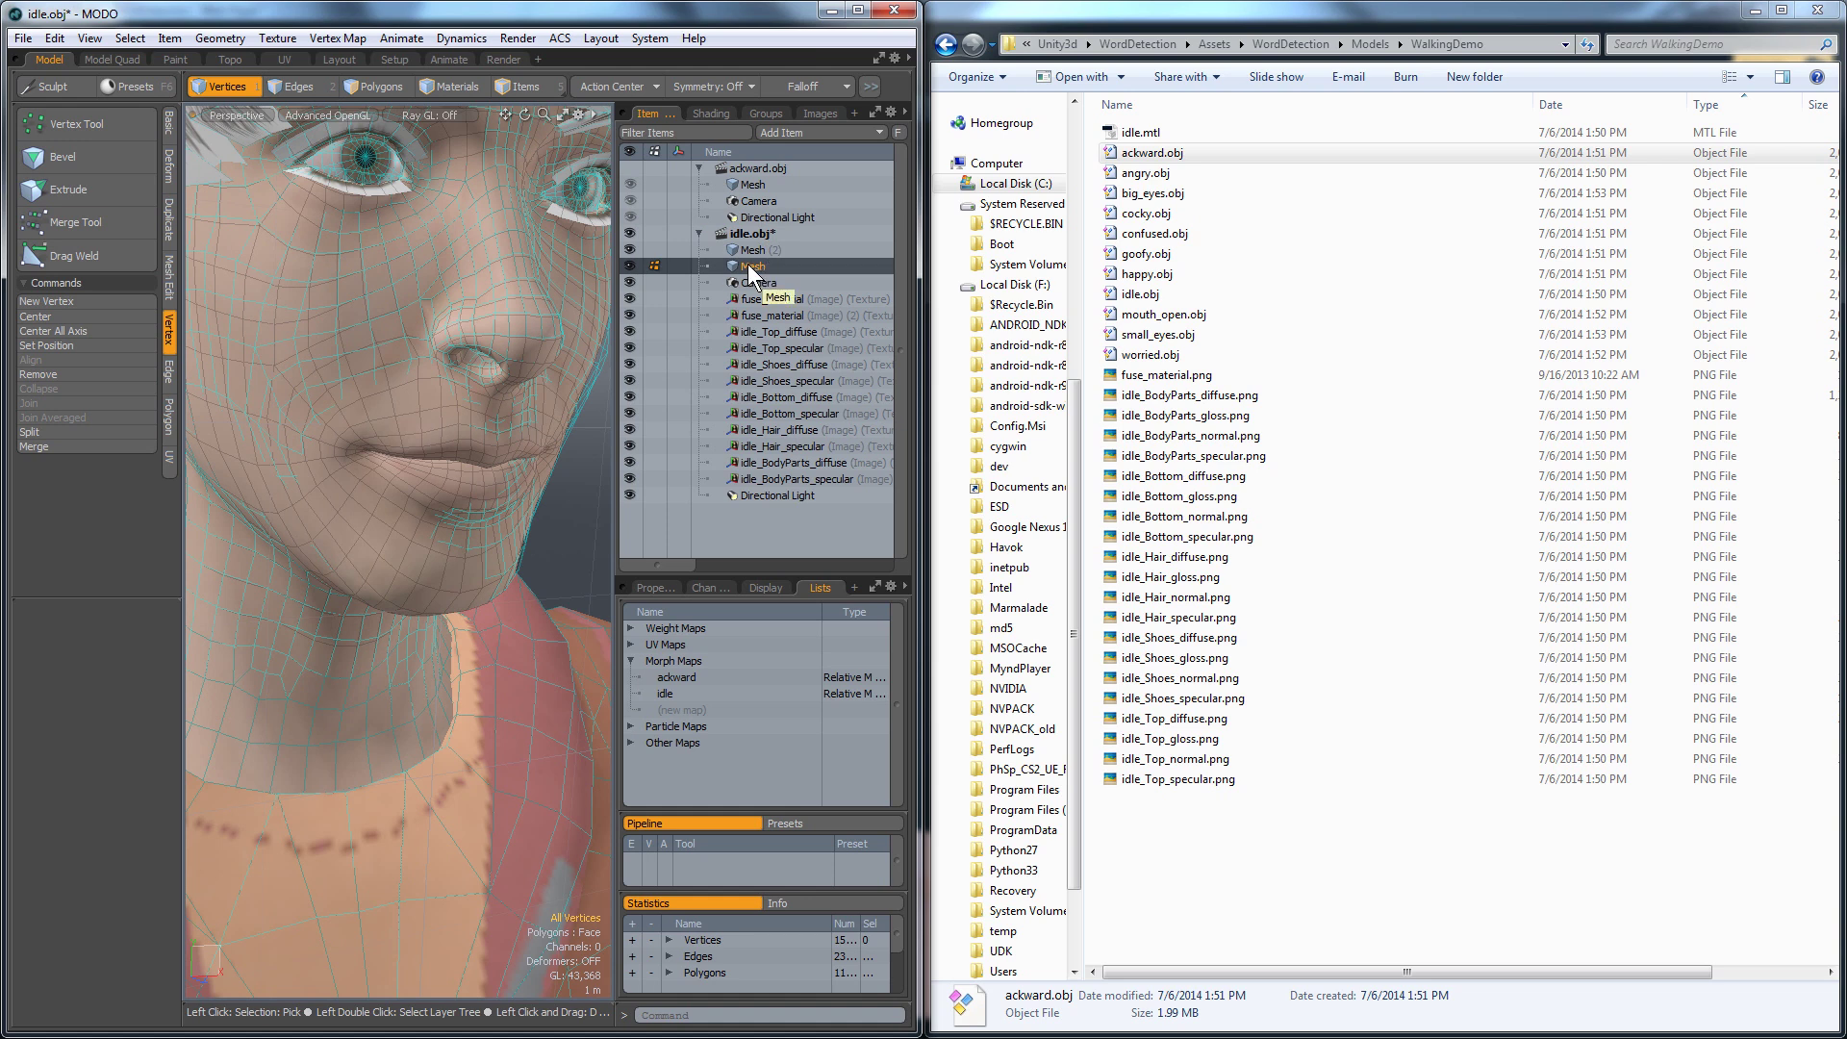
Shape the ackward morph map with Background Morph, then close the ackward.obj scene.
left_click(684, 677)
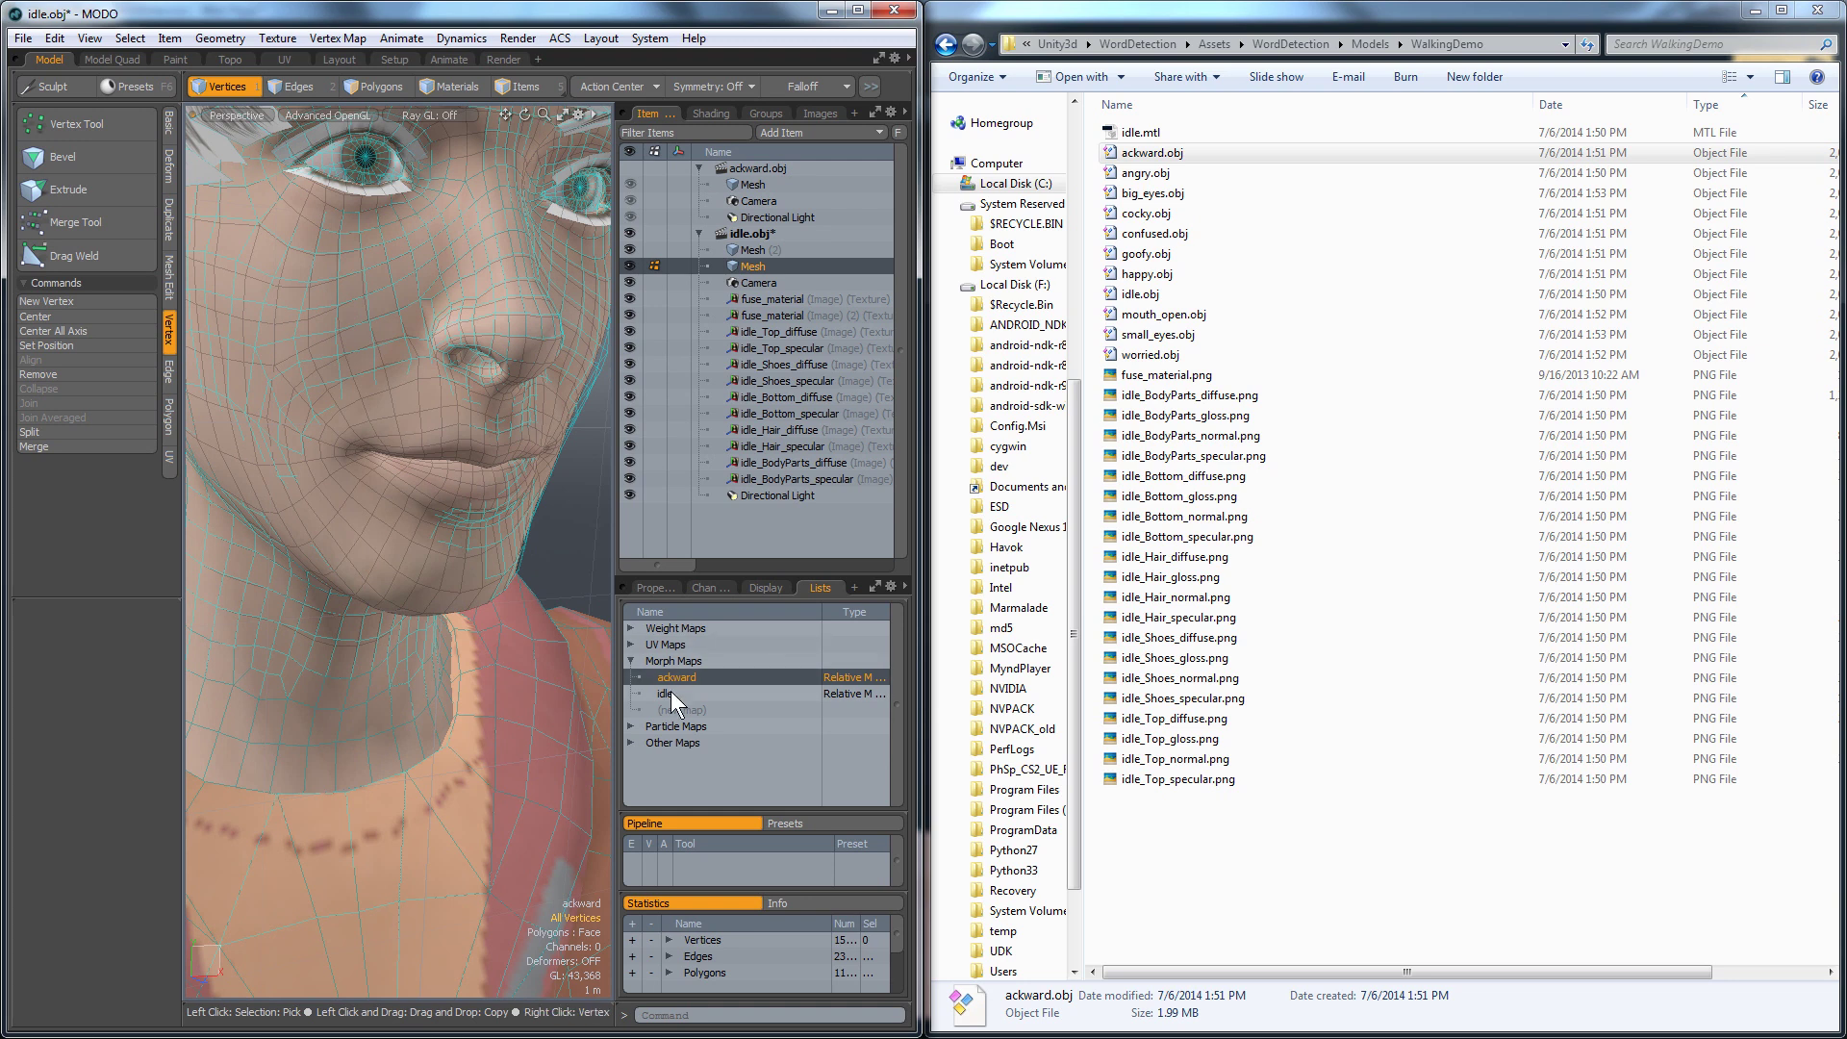
left_click(331, 43)
left_click(198, 713)
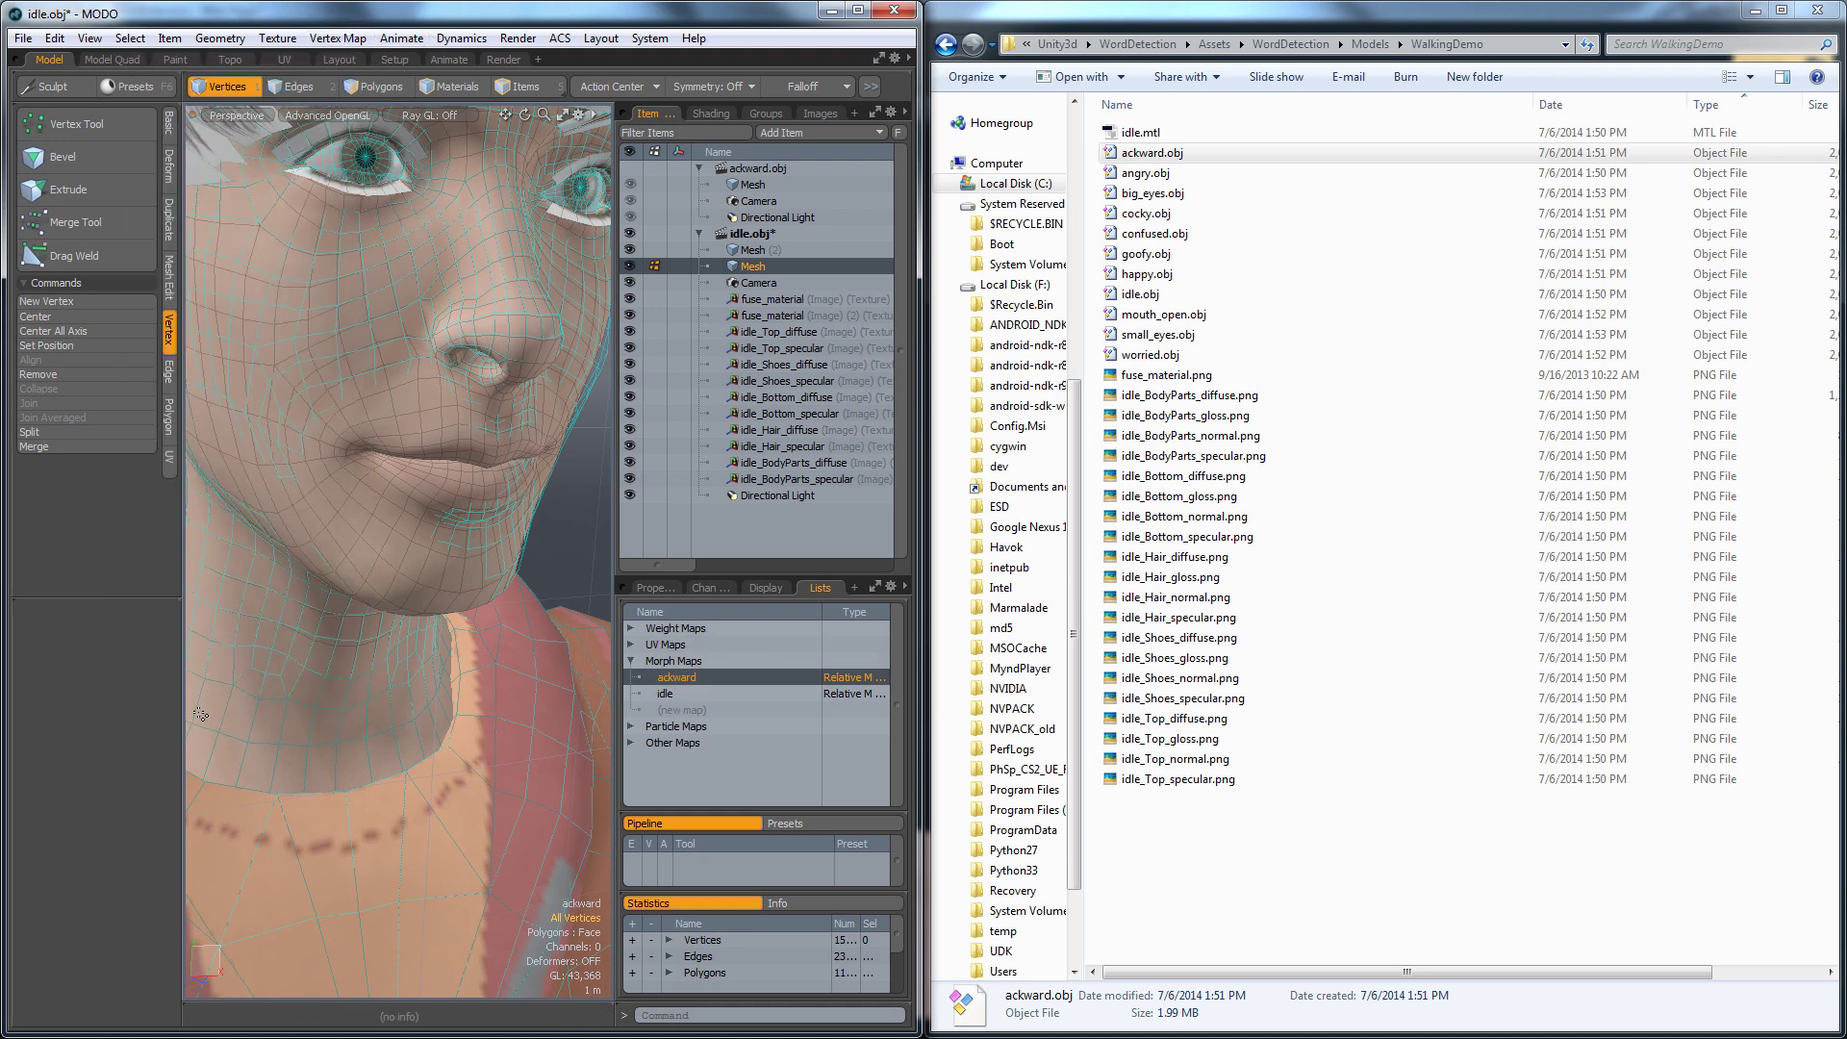
left_click(685, 695)
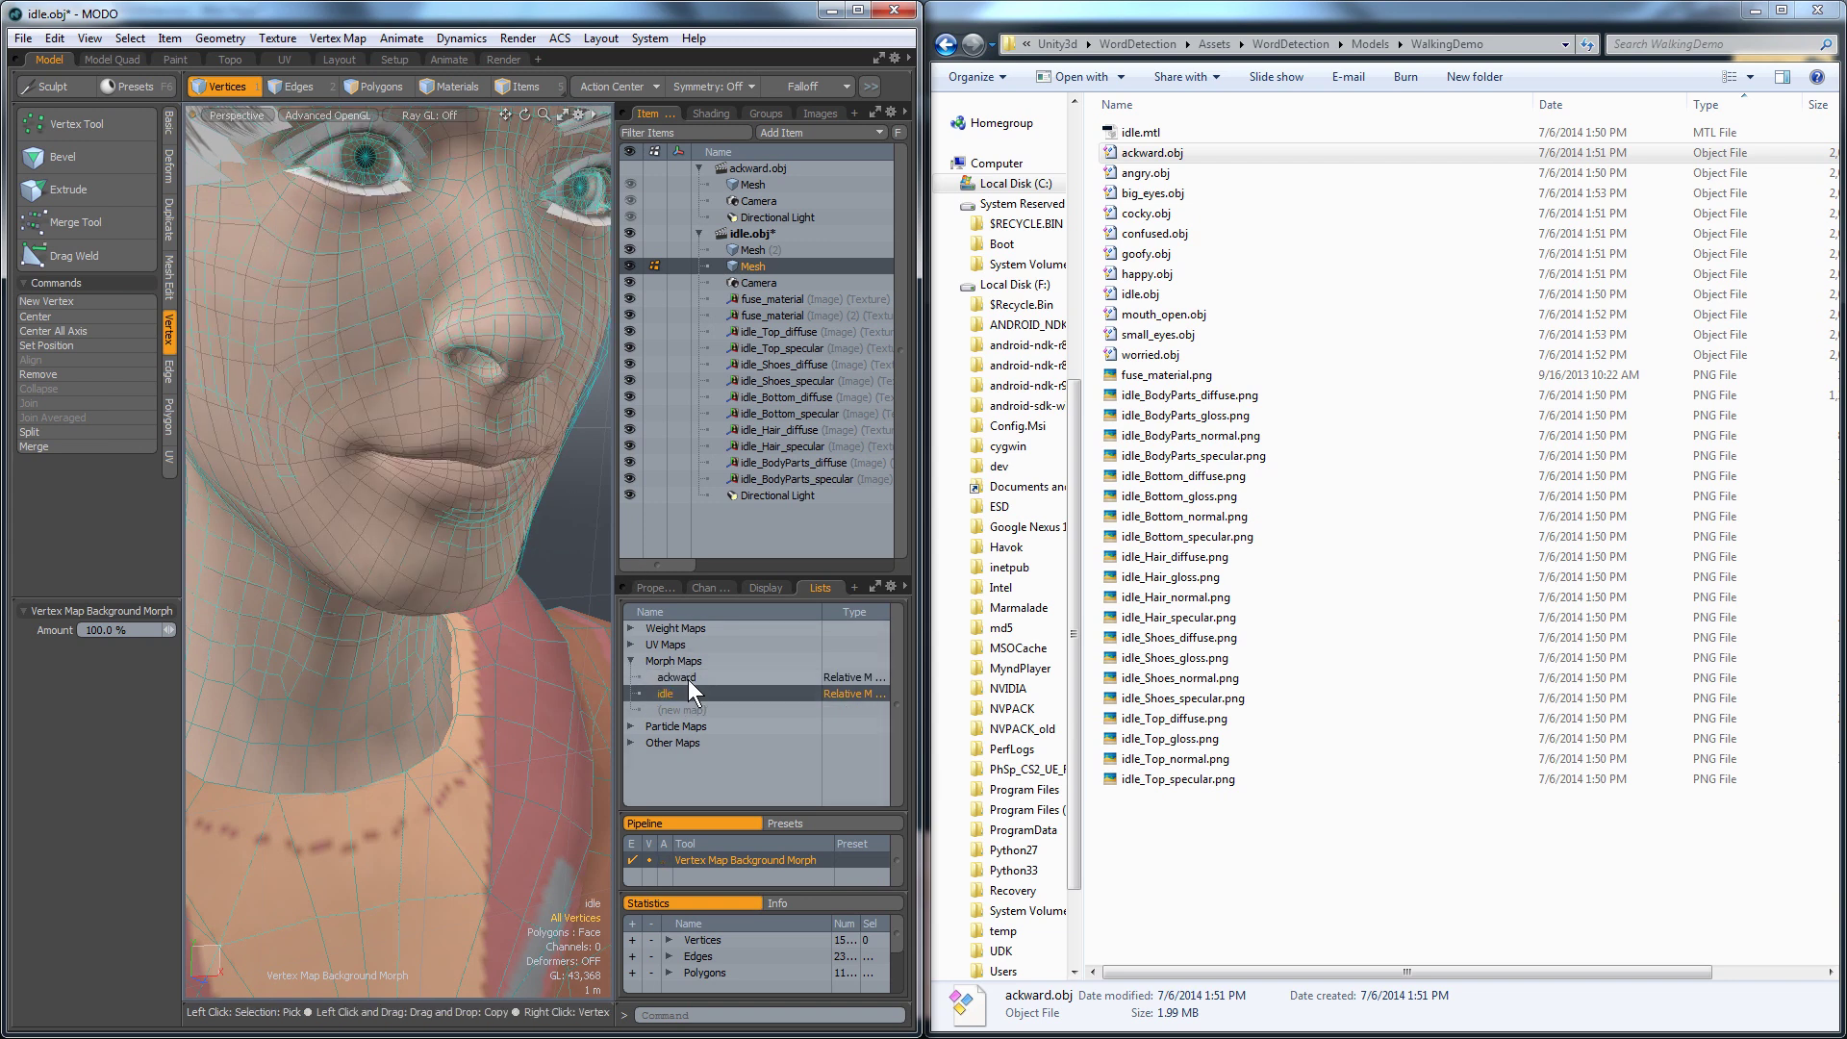
left_click(687, 679)
left_click(758, 172)
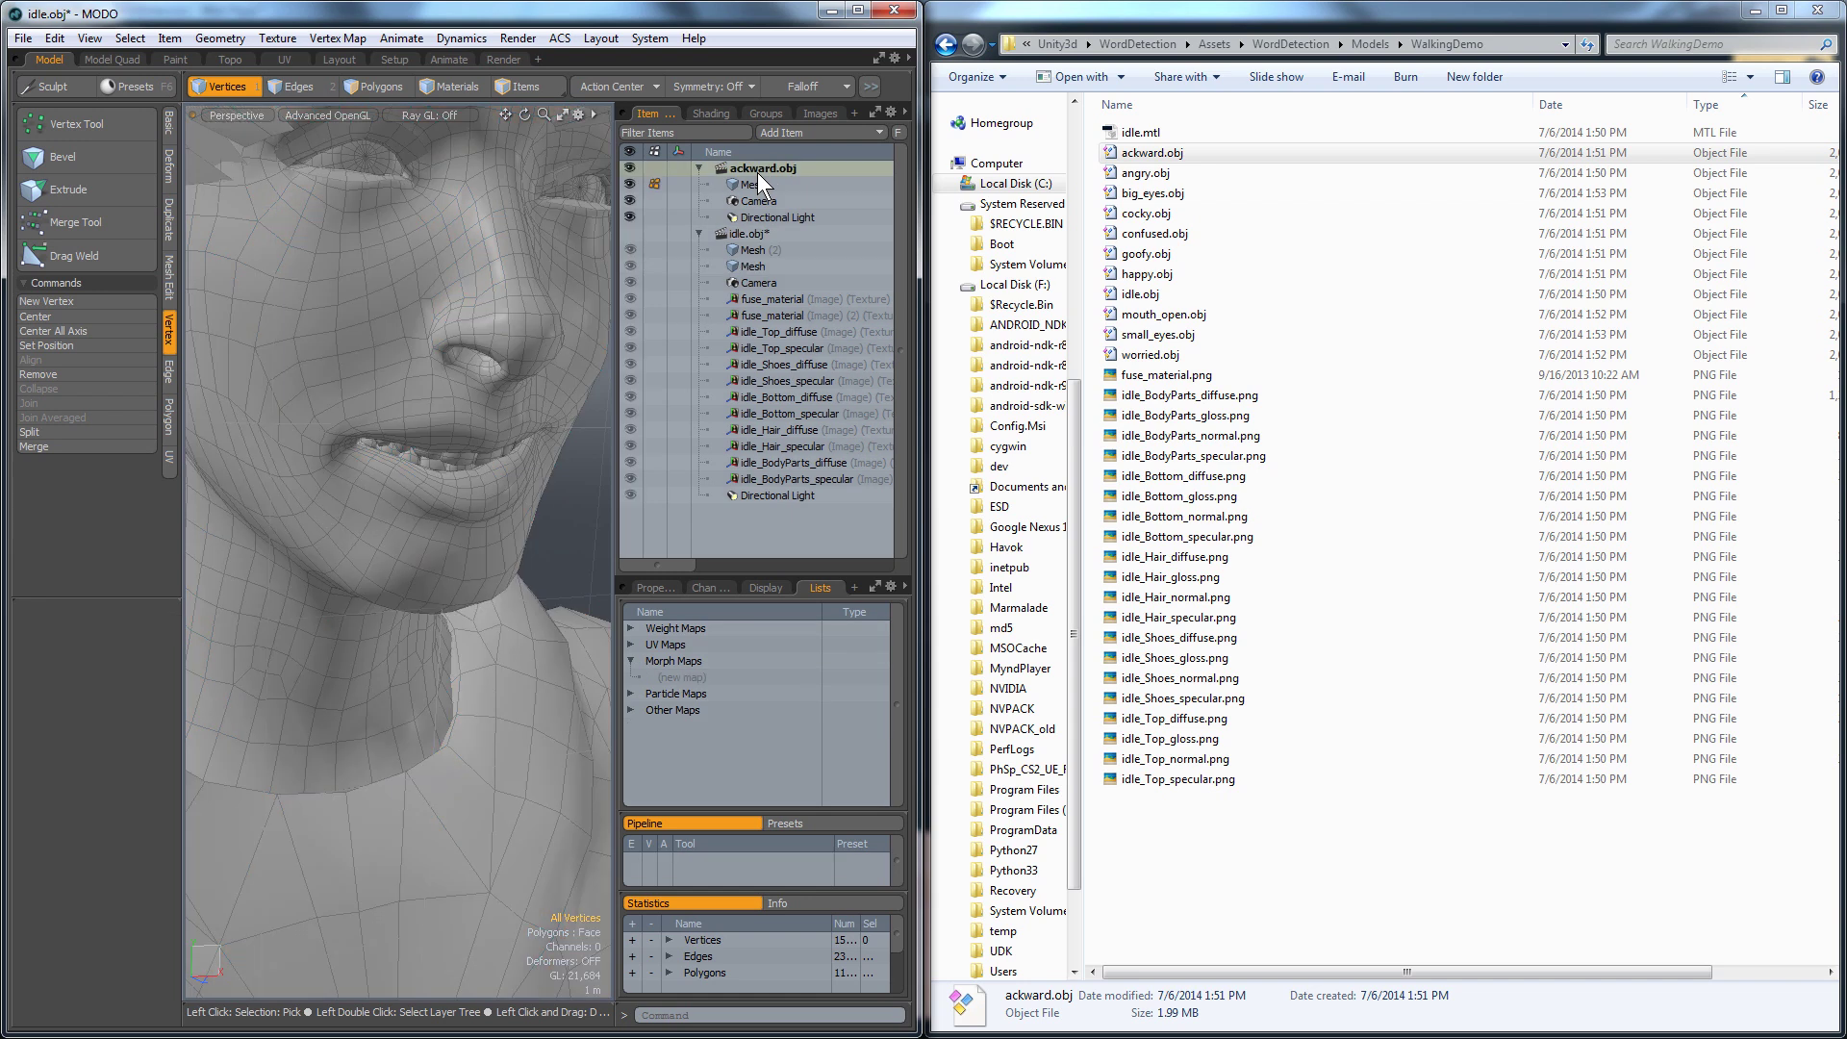
key("ctrl+w")
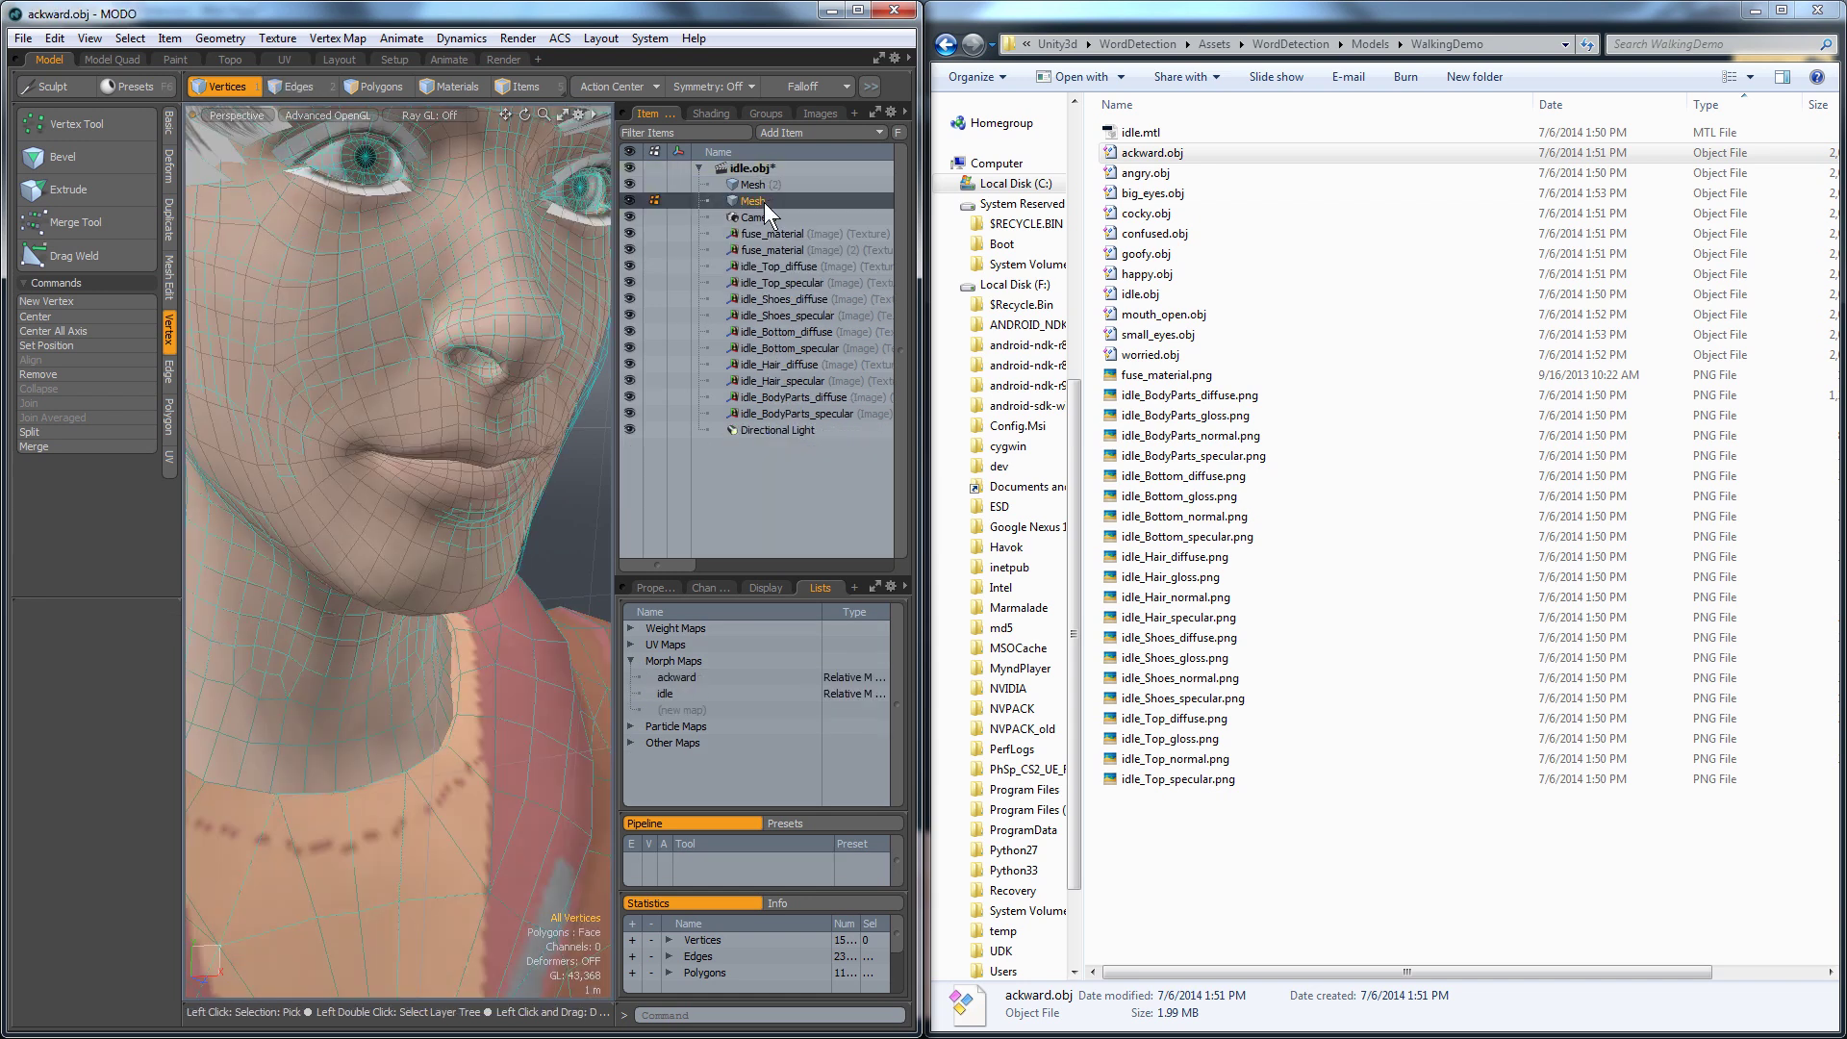
Save the scene as BeforeAutoRig in Autodesk FBX 2013 (*.fbx) format.
left_click(22, 38)
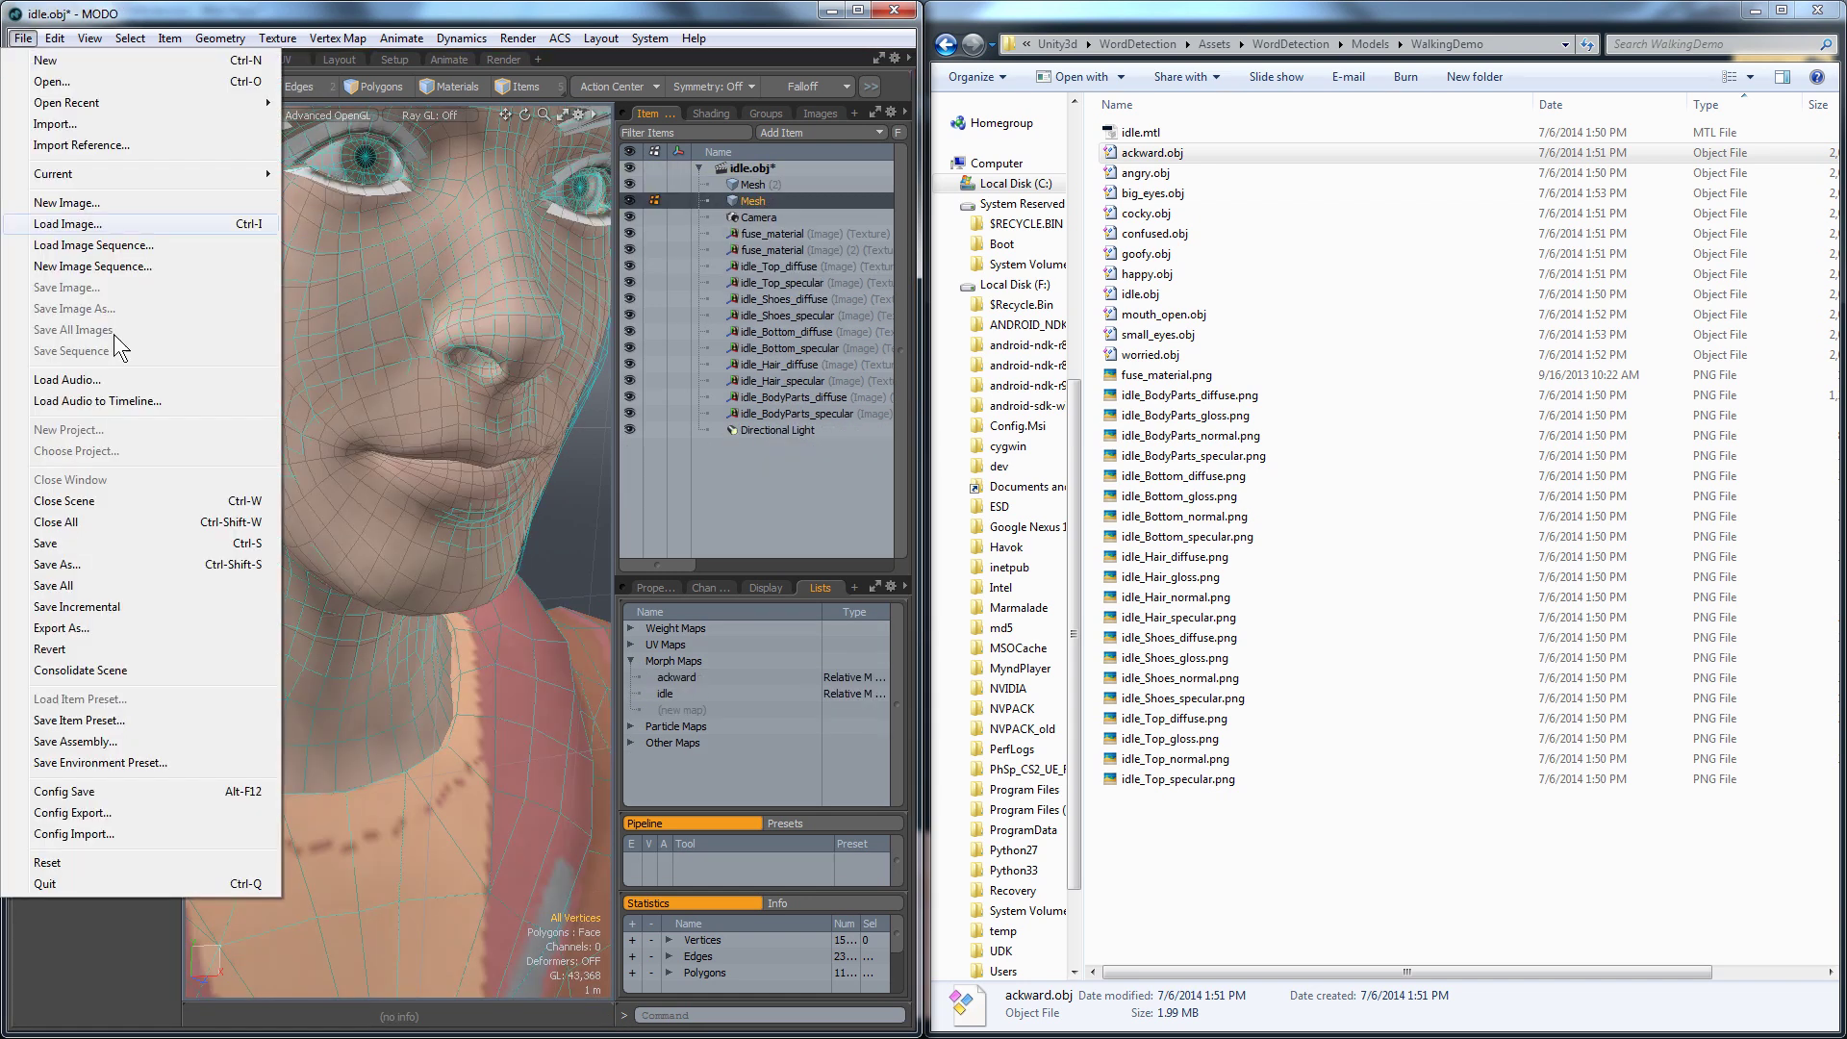
left_click(69, 564)
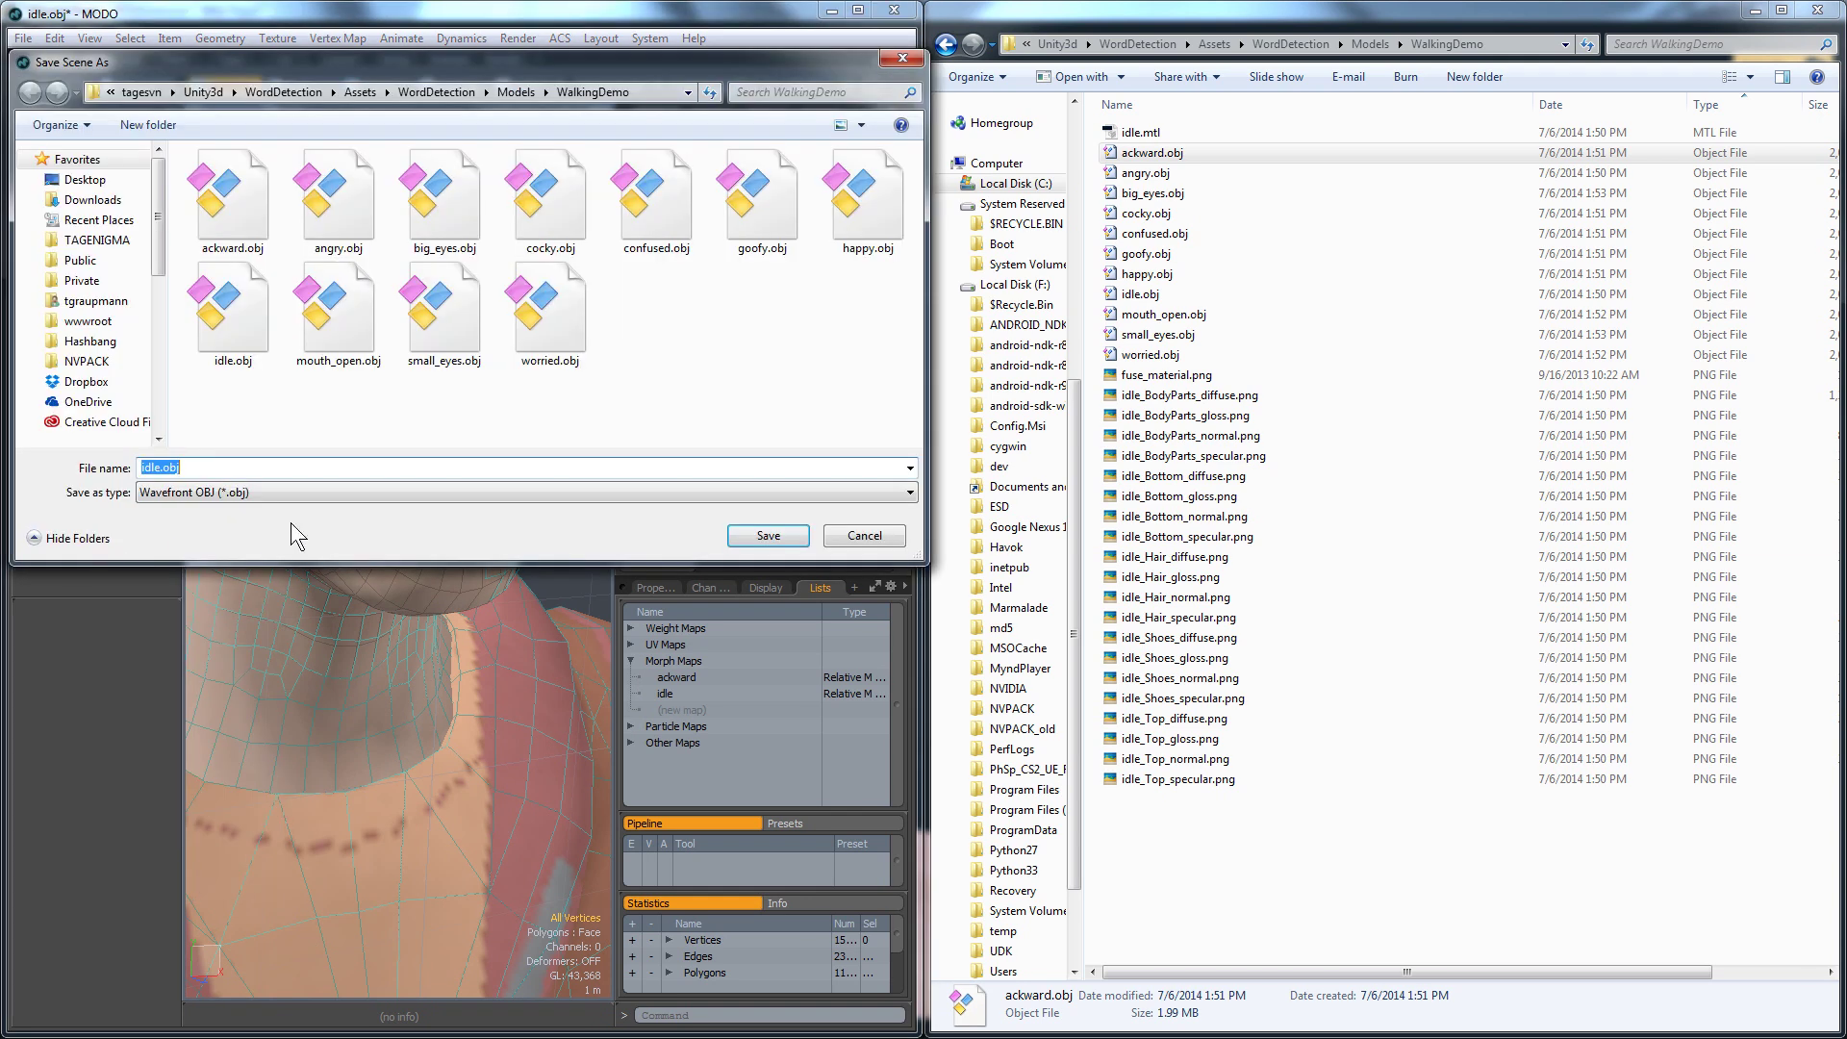
type("BeforeAutoRig")
left_click(287, 495)
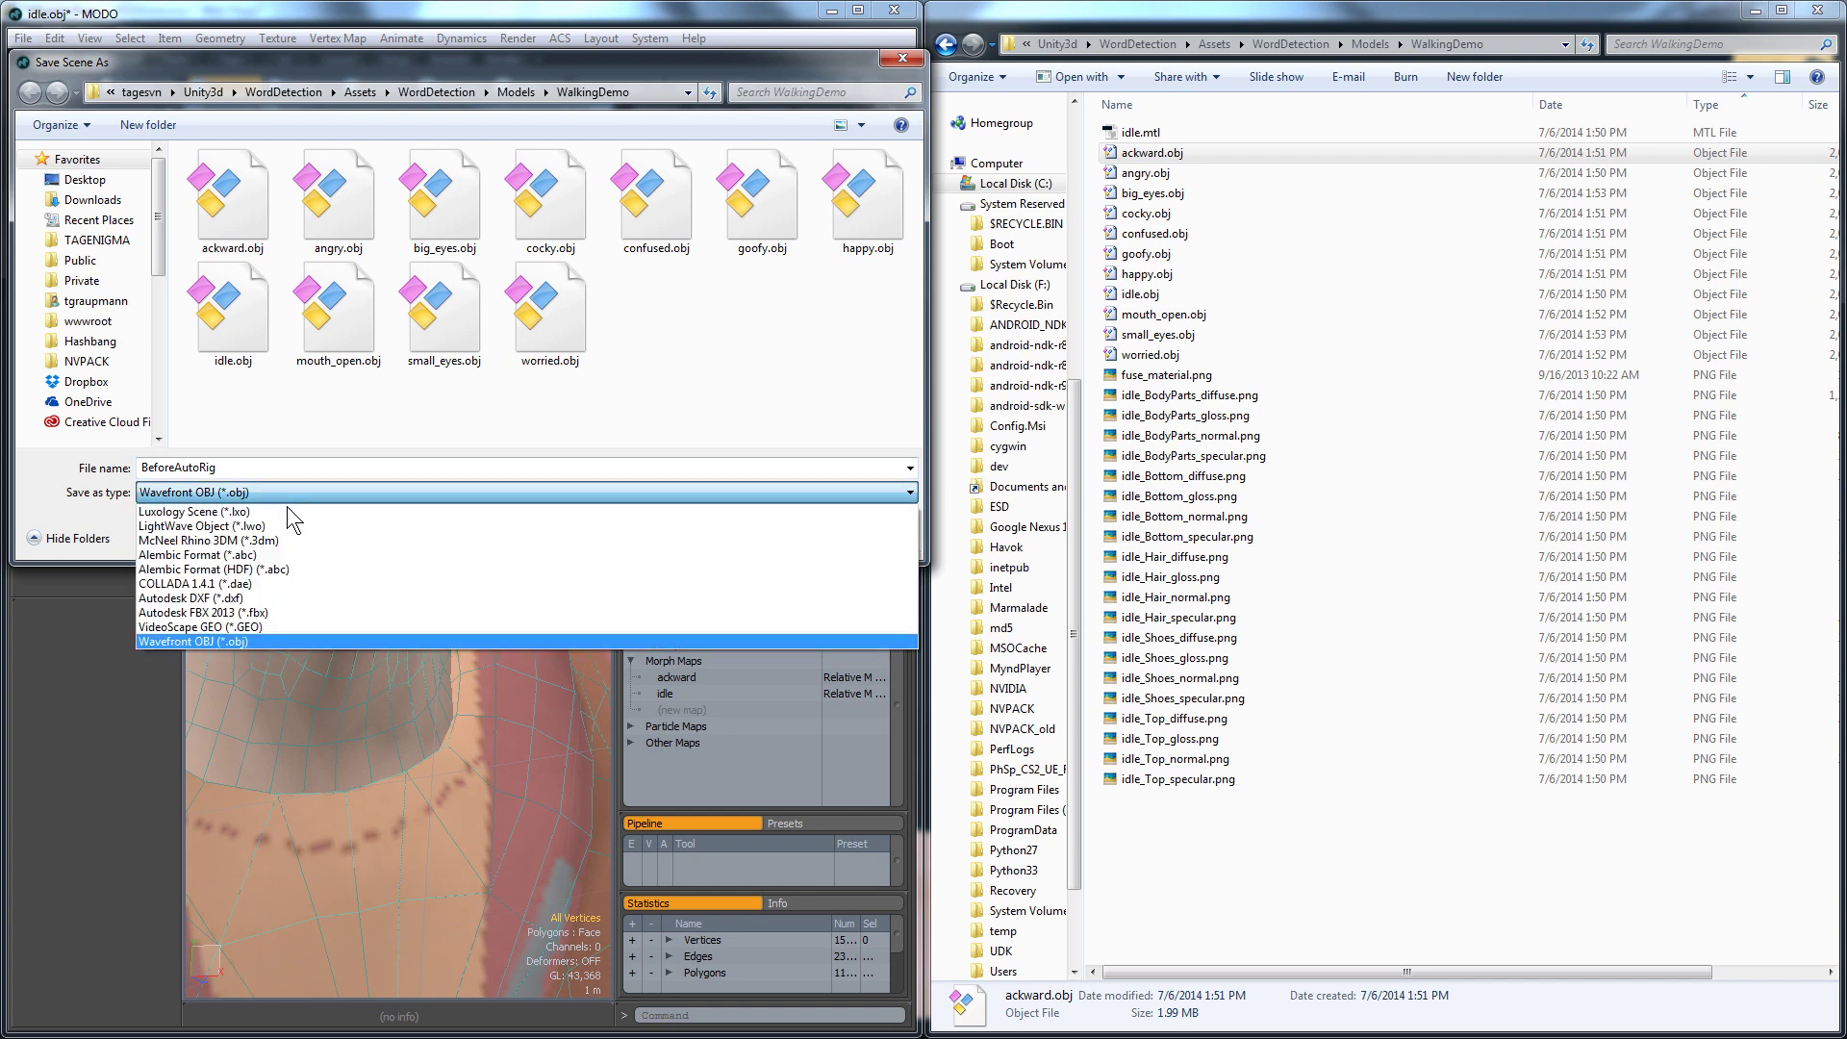
left_click(269, 604)
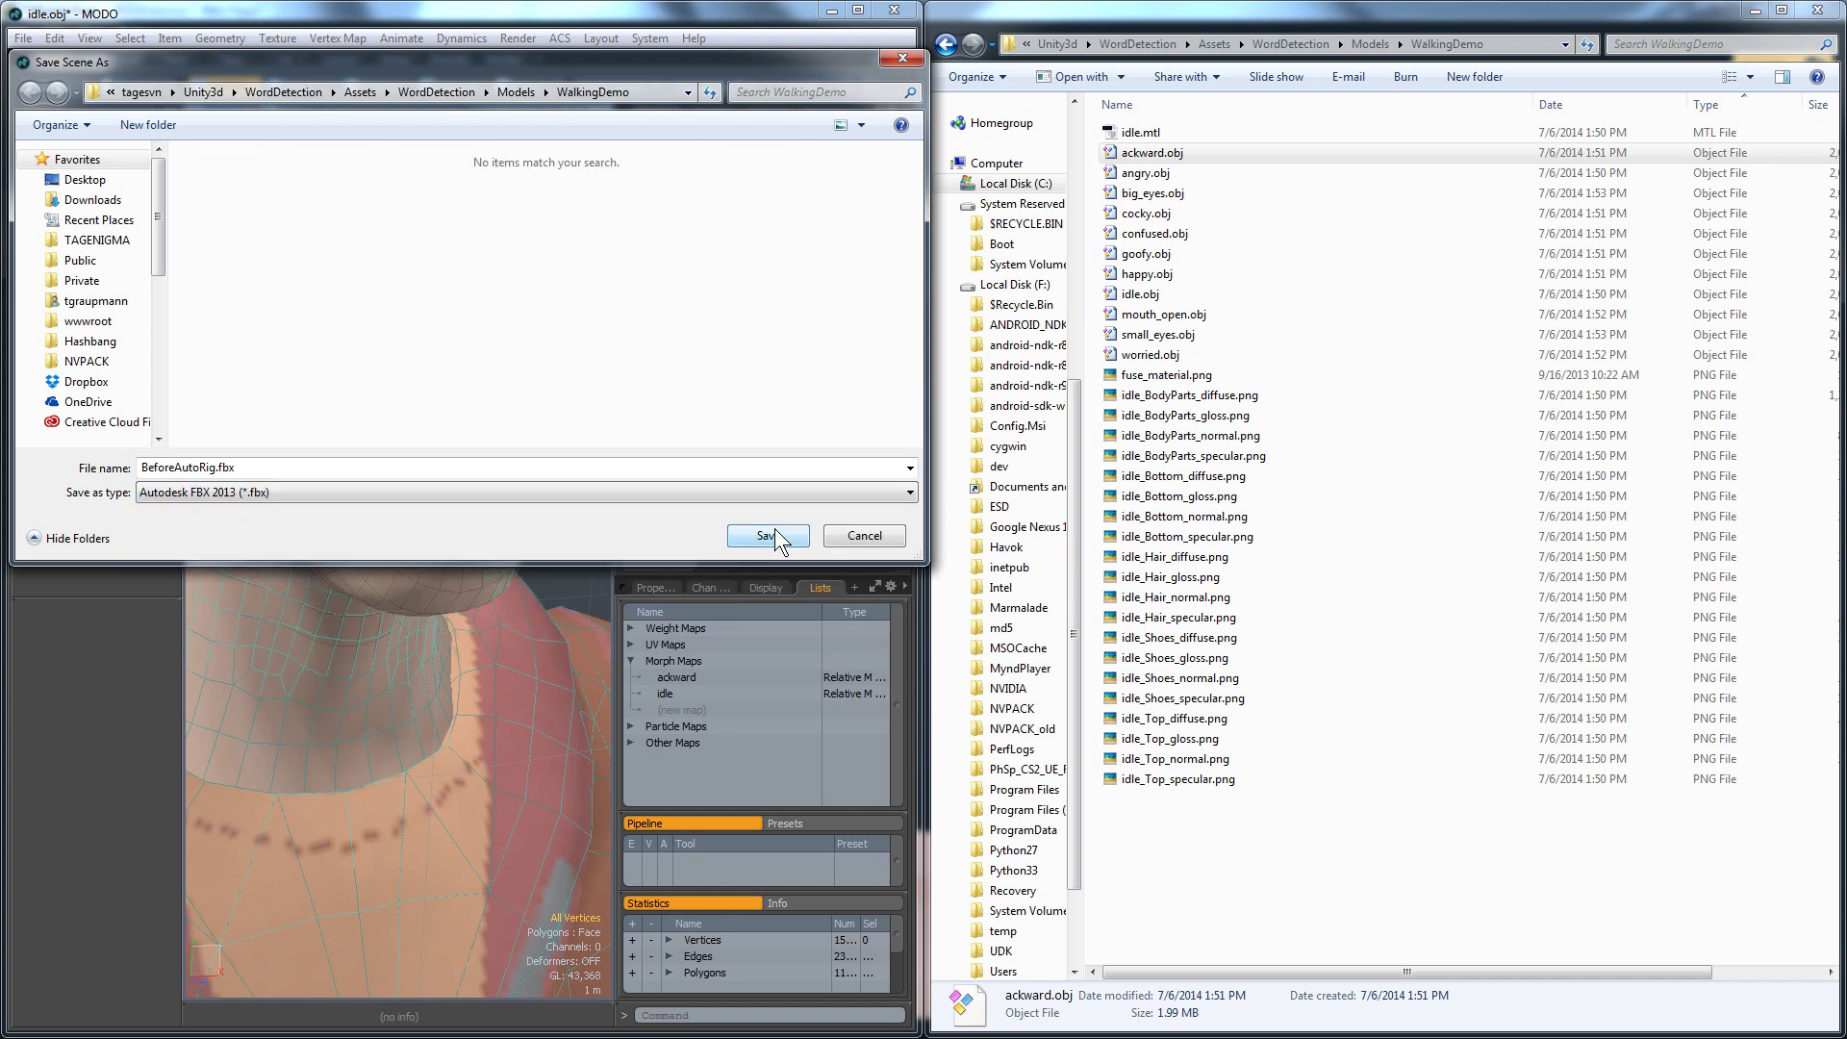
left_click(777, 532)
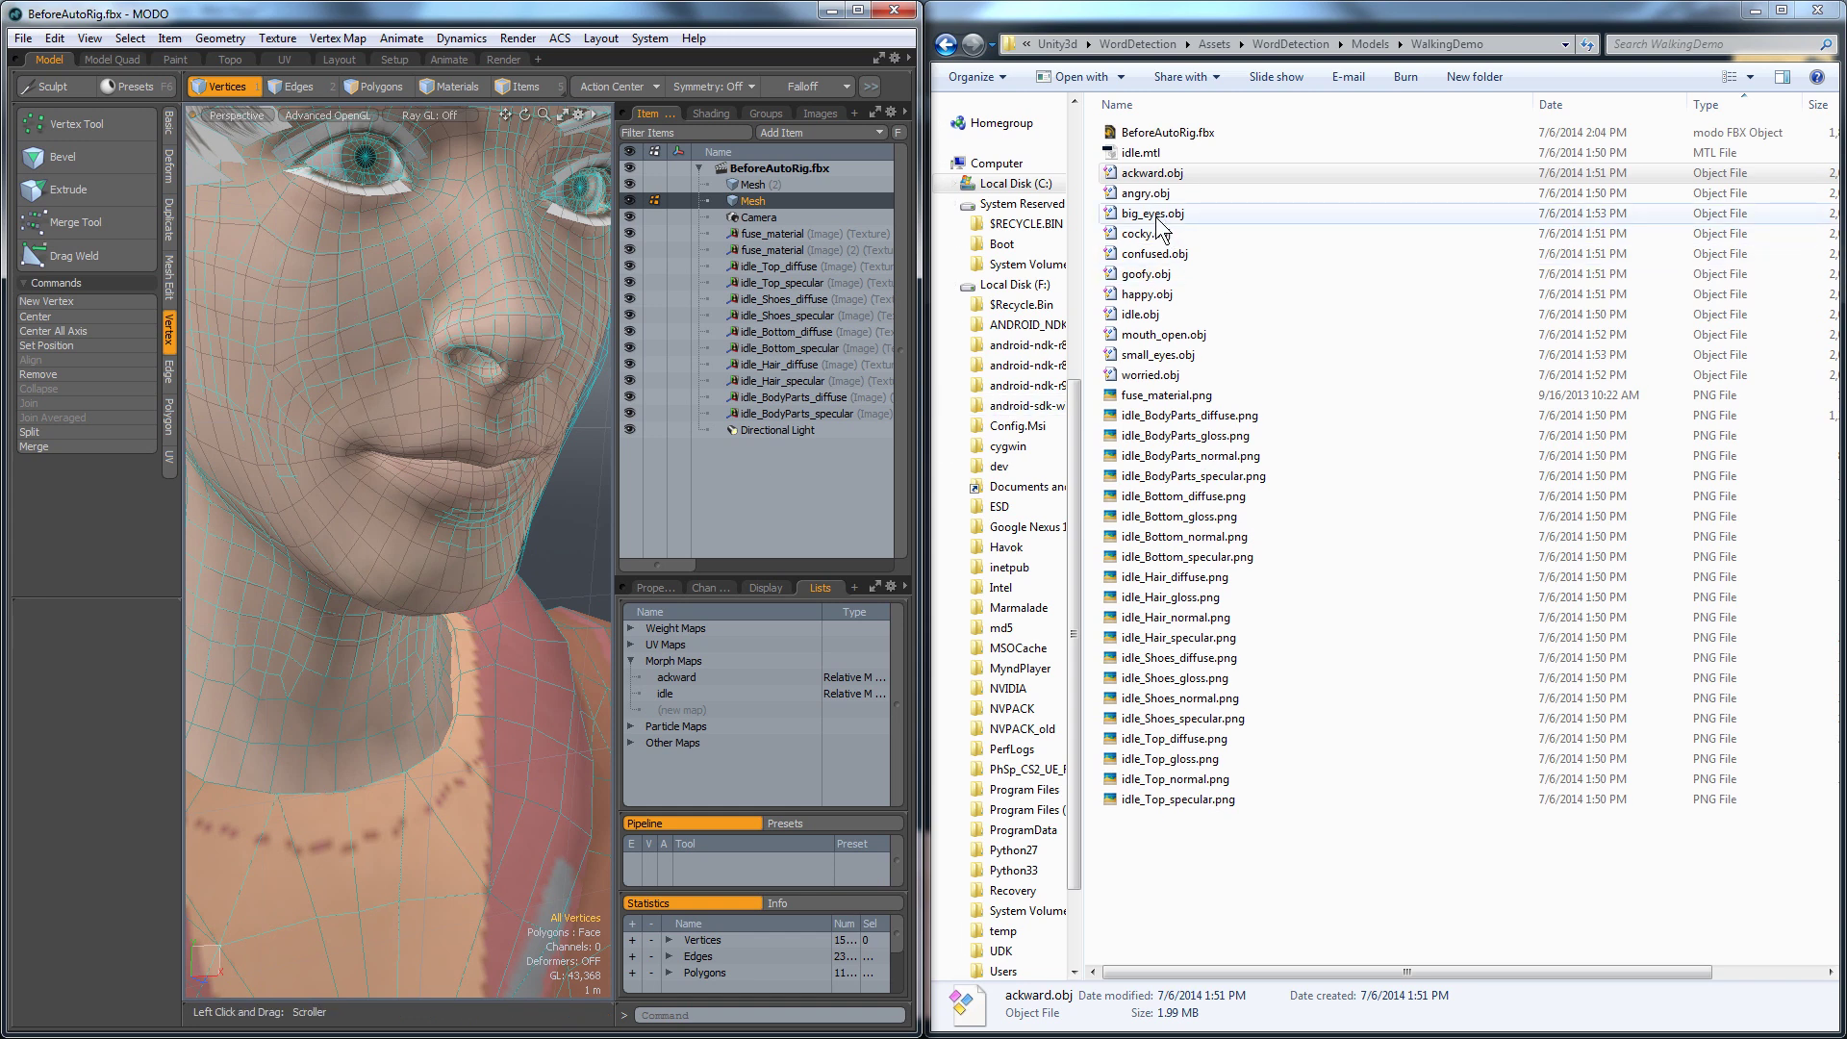
Add an angry morph map, load angry.obj, and delete the leftover Mesh (2).
left_click(691, 714)
type("angry")
key("Return")
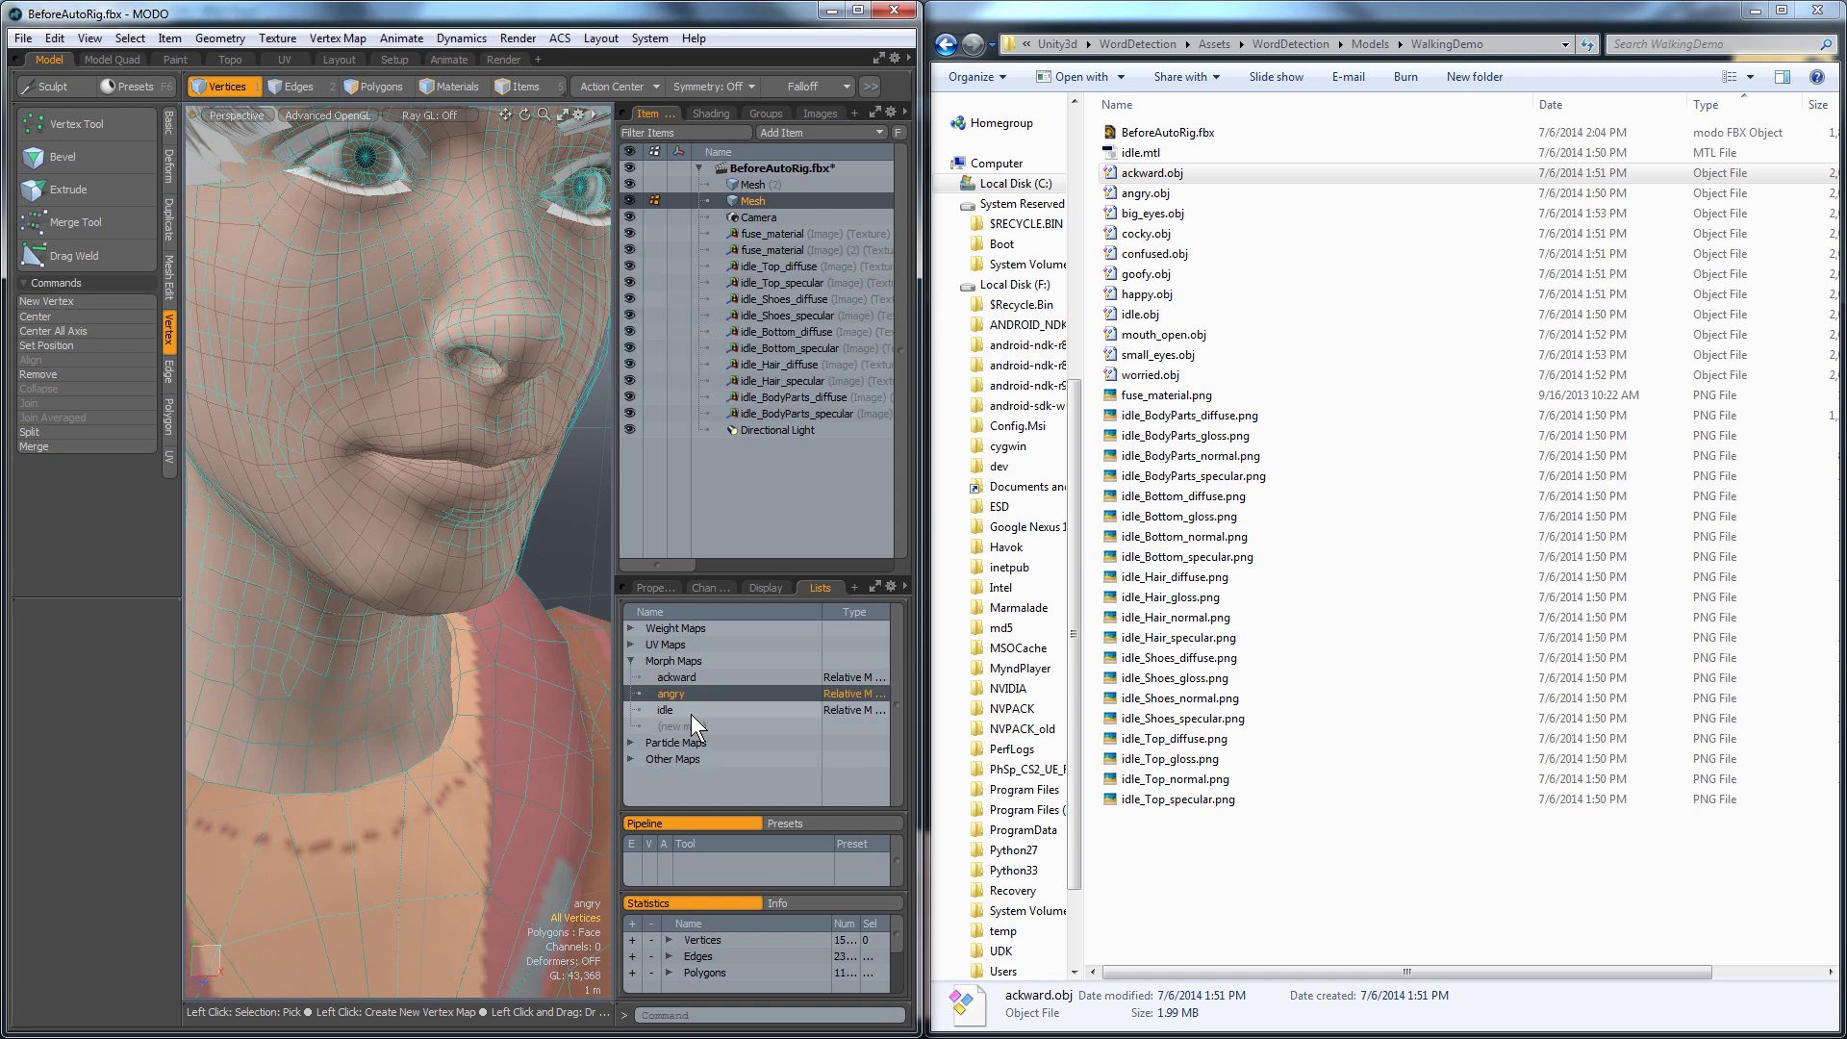
left_click_drag(1131, 197, 585, 519)
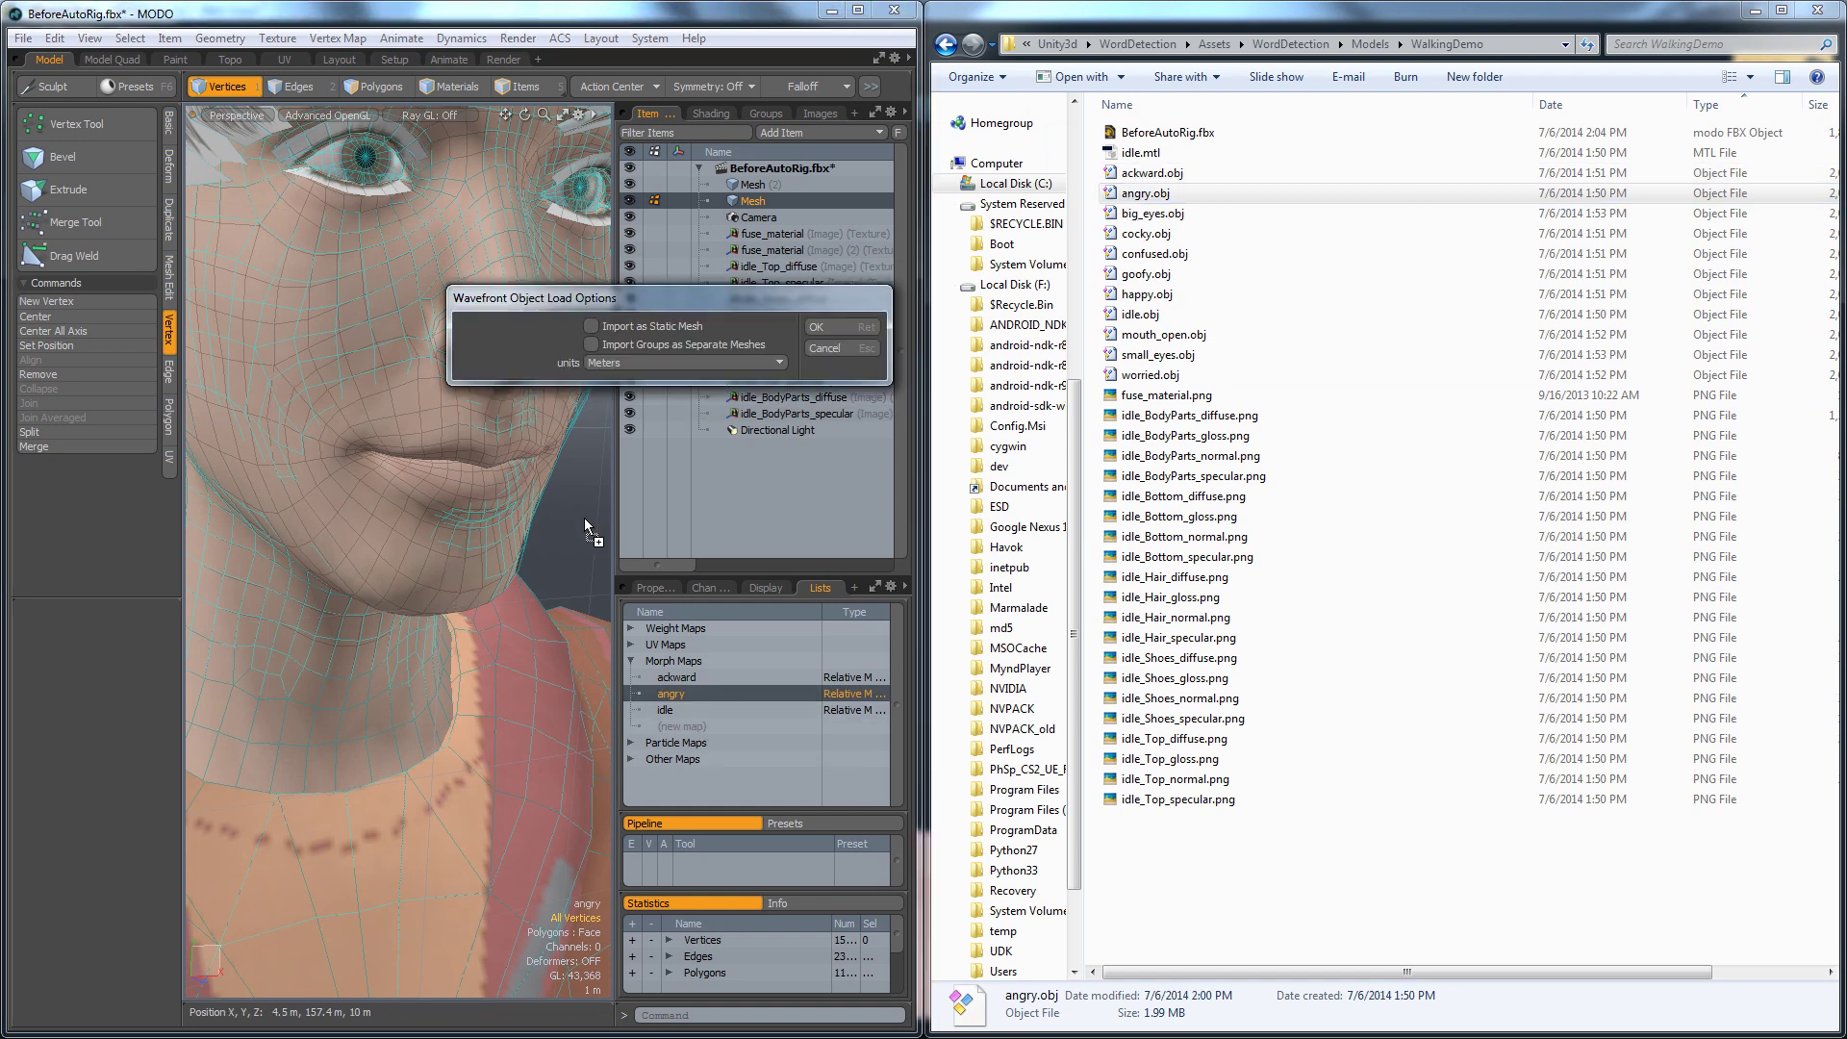
left_click(814, 326)
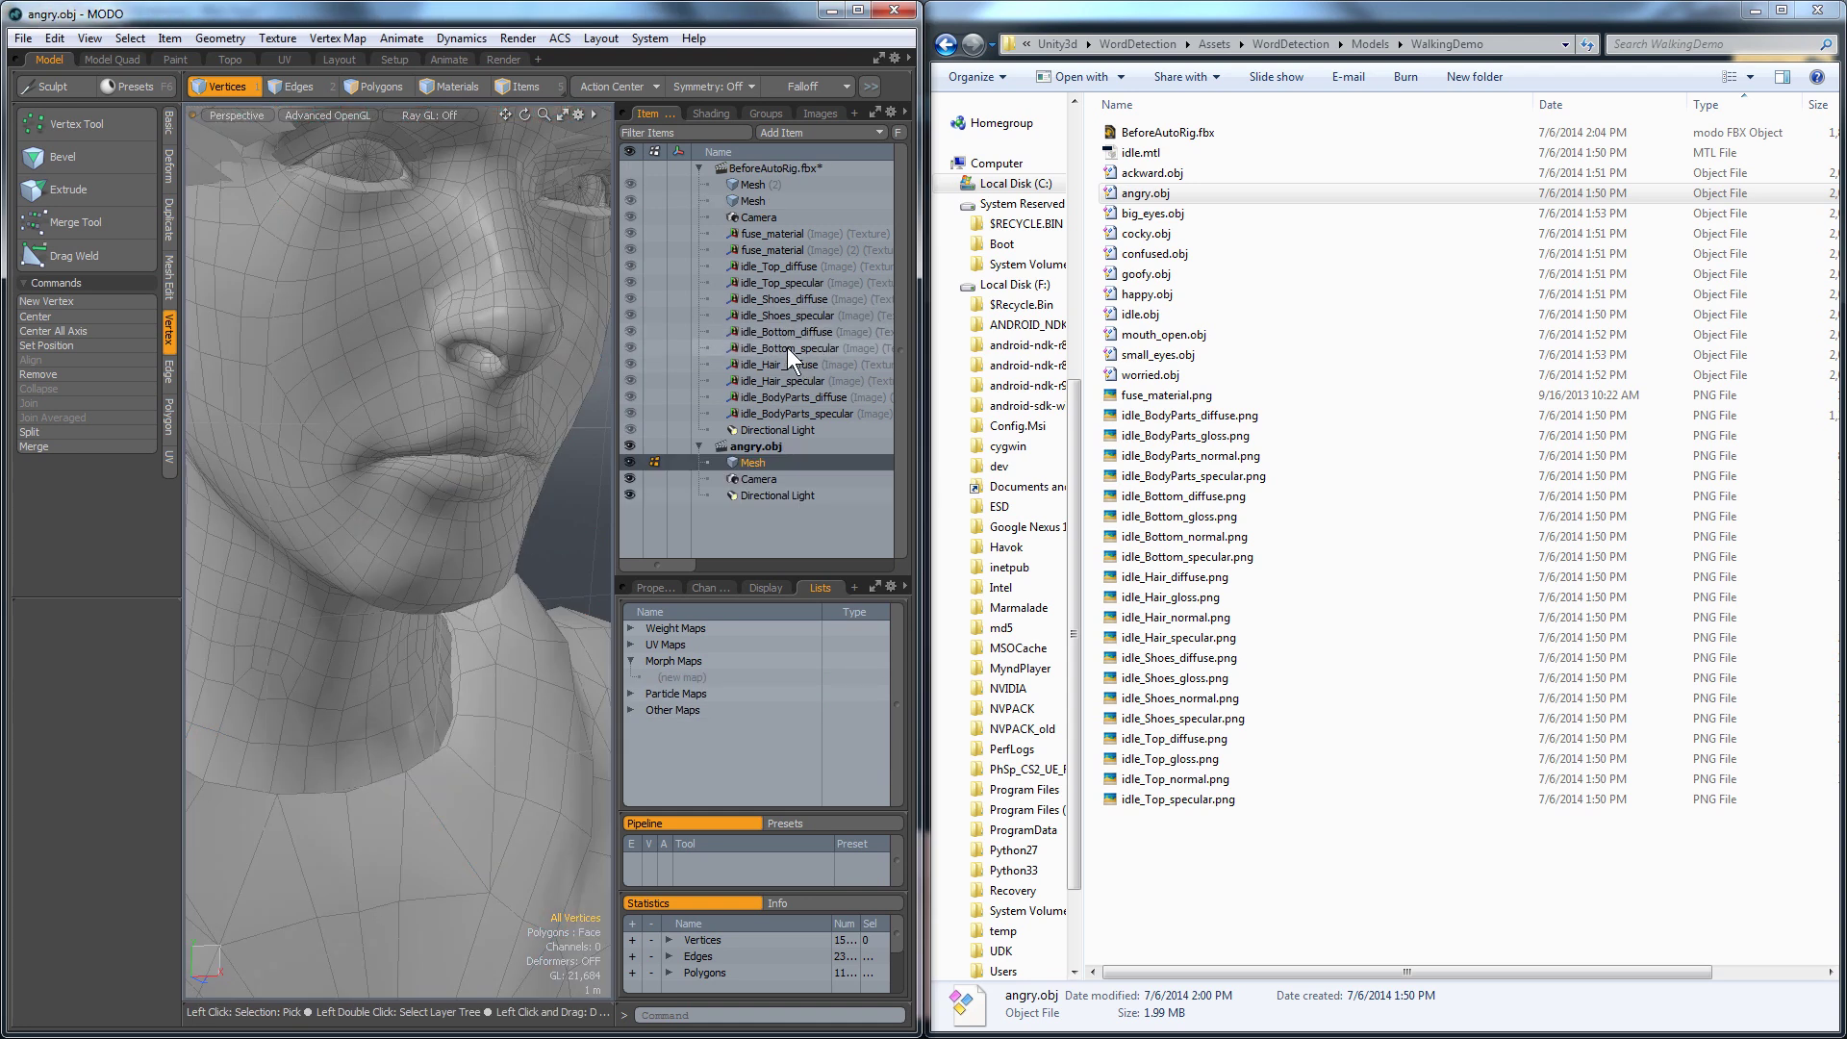
left_click(759, 200)
left_click(759, 183)
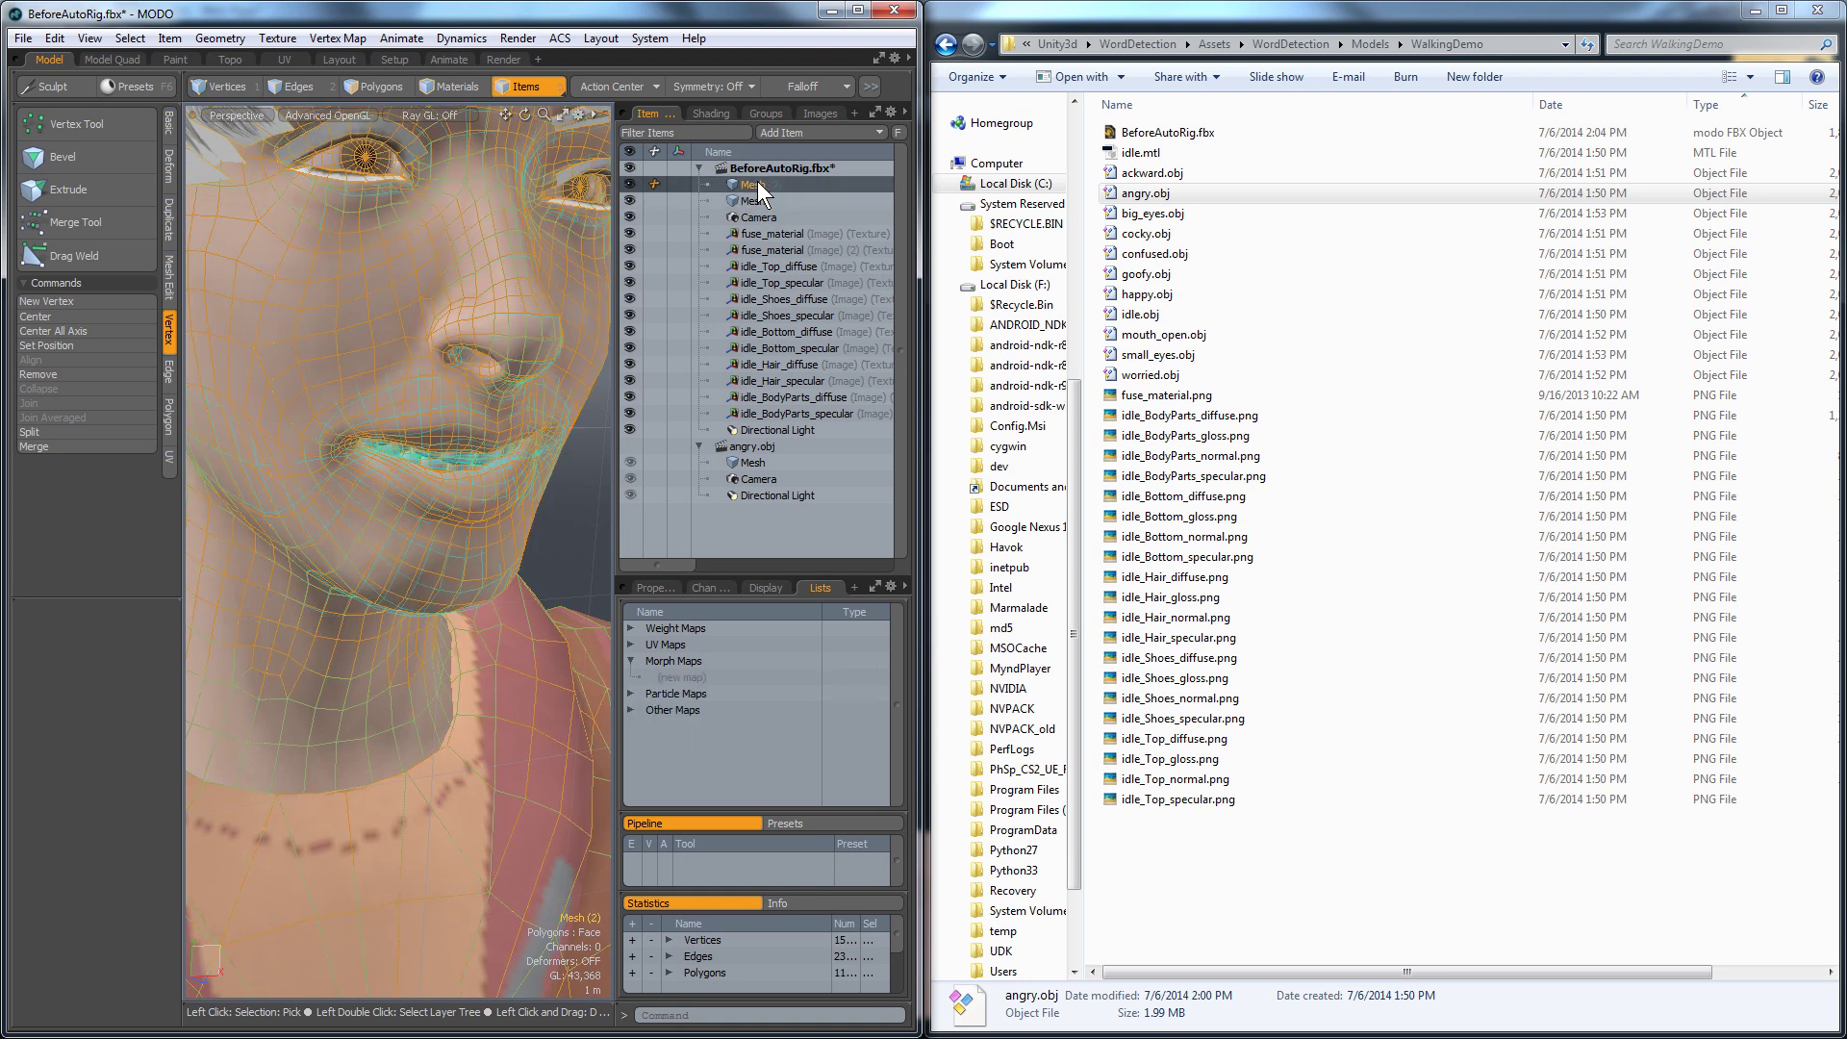
key("Delete")
Copy the angry mesh into BeforeAutoRig.fbx and Background Morph the angry map to its shape.
left_click_drag(749, 444, 776, 177)
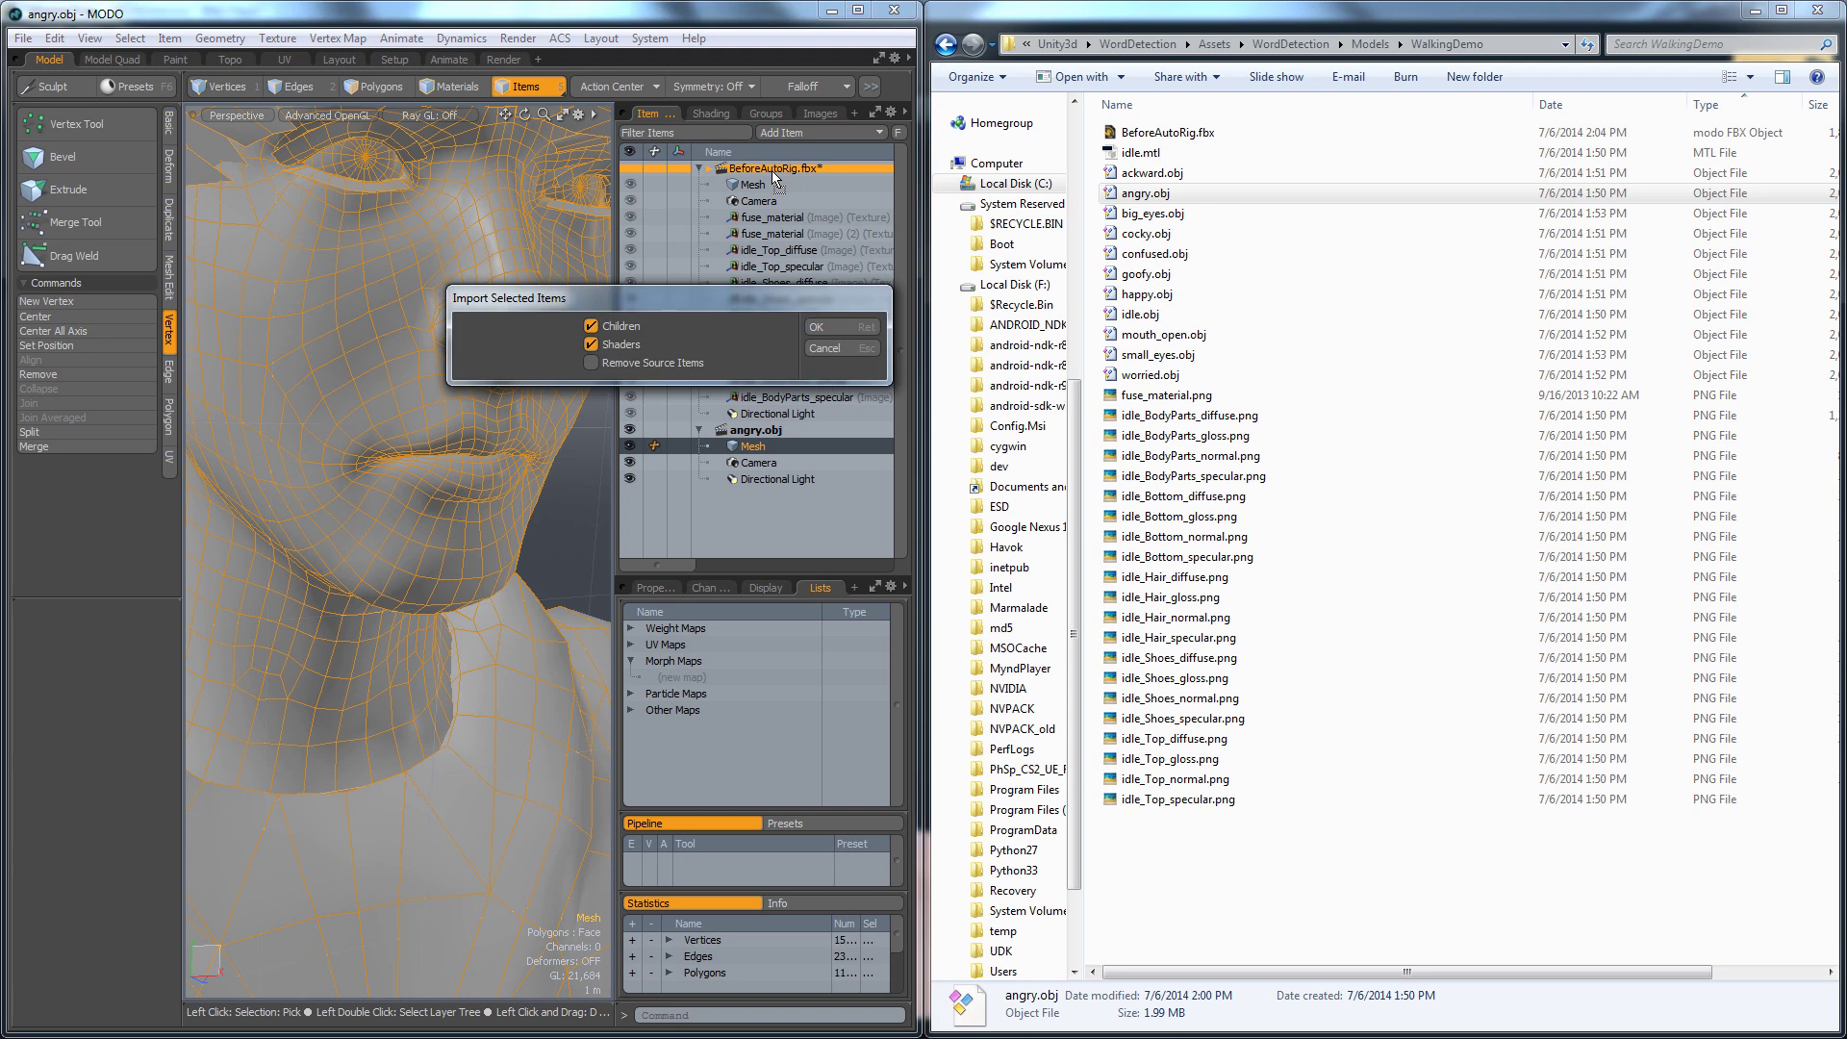
left_click(835, 325)
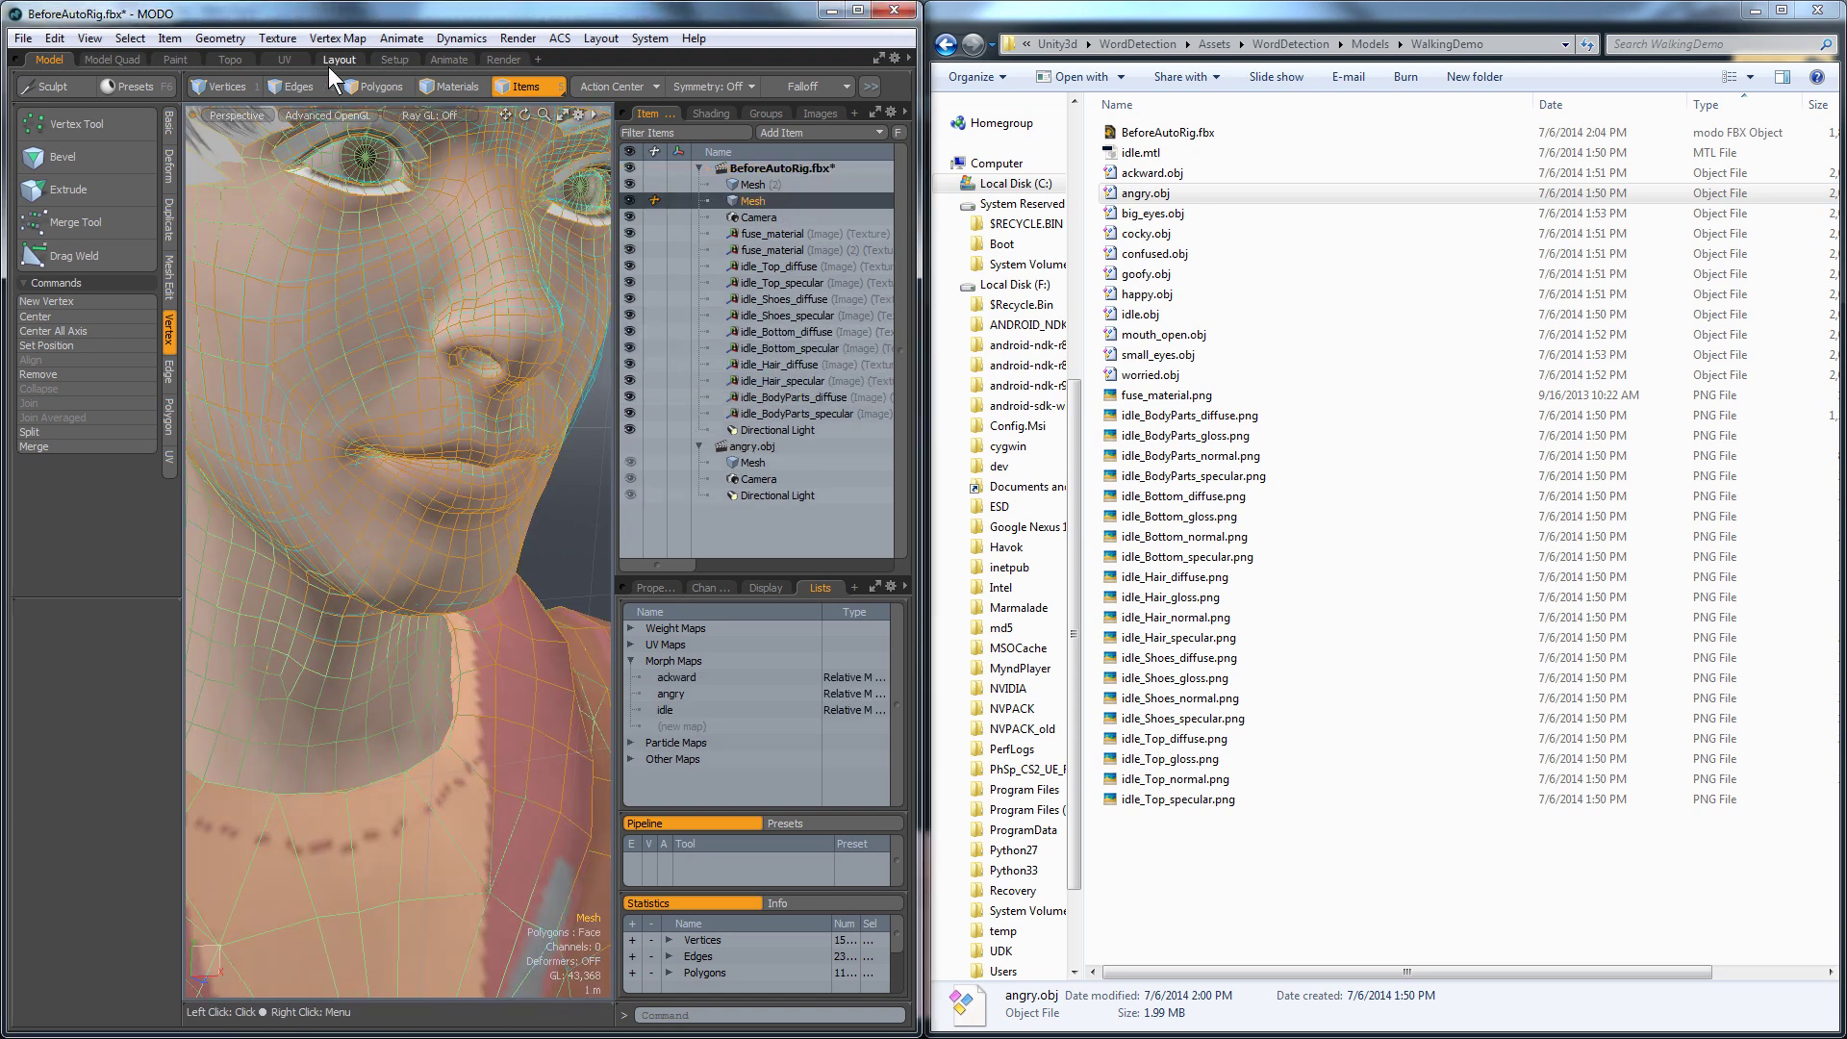
left_click(685, 694)
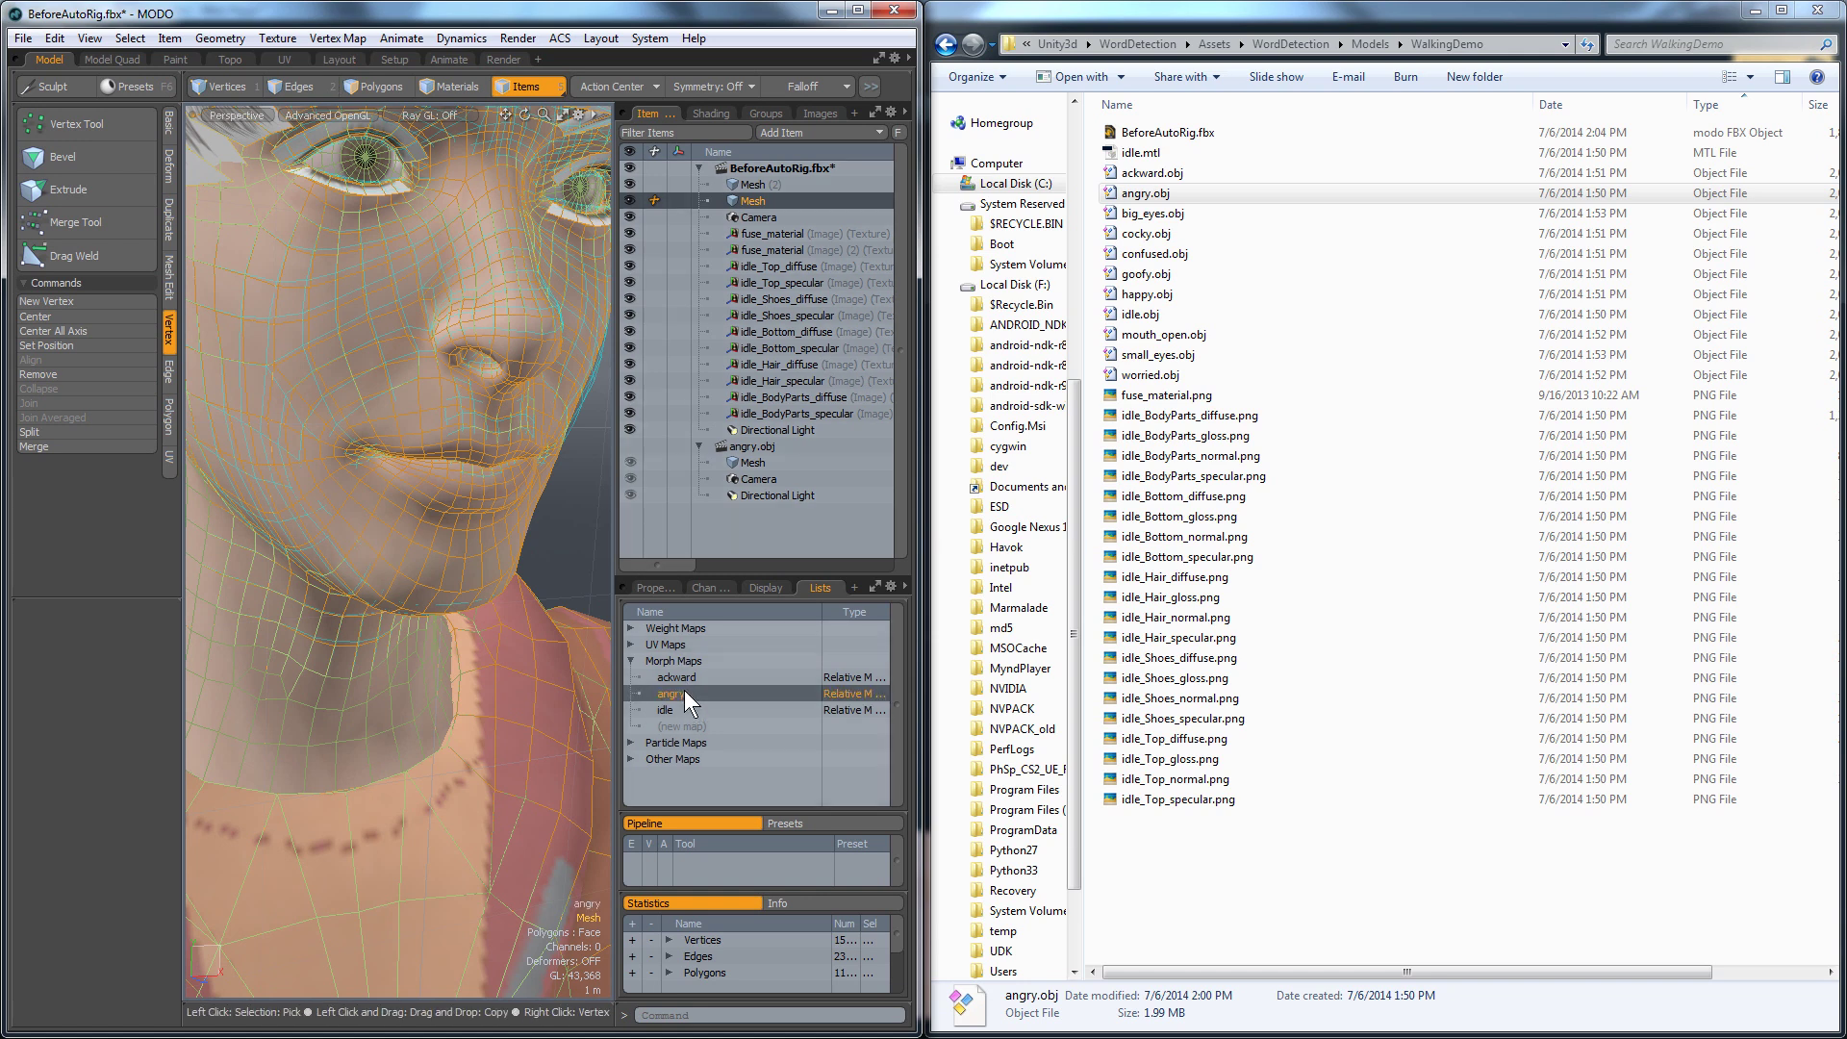
left_click(340, 36)
left_click(229, 714)
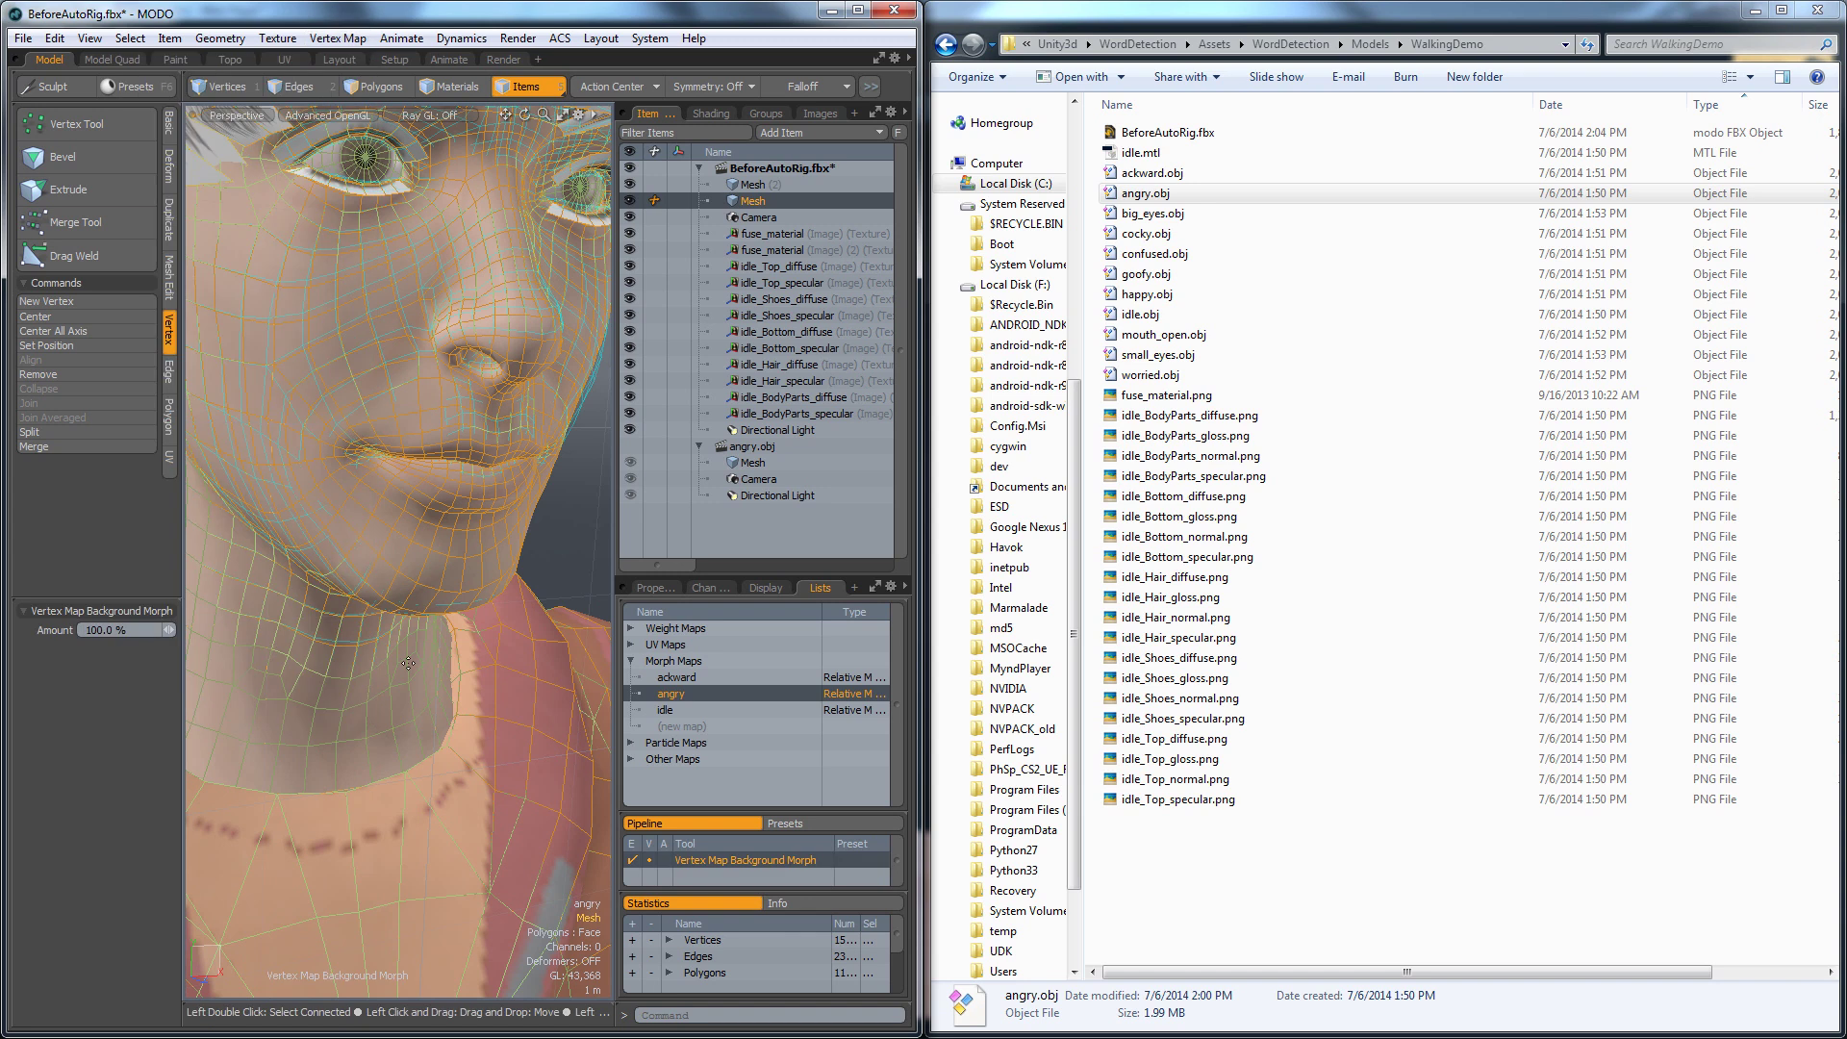
left_click(555, 524)
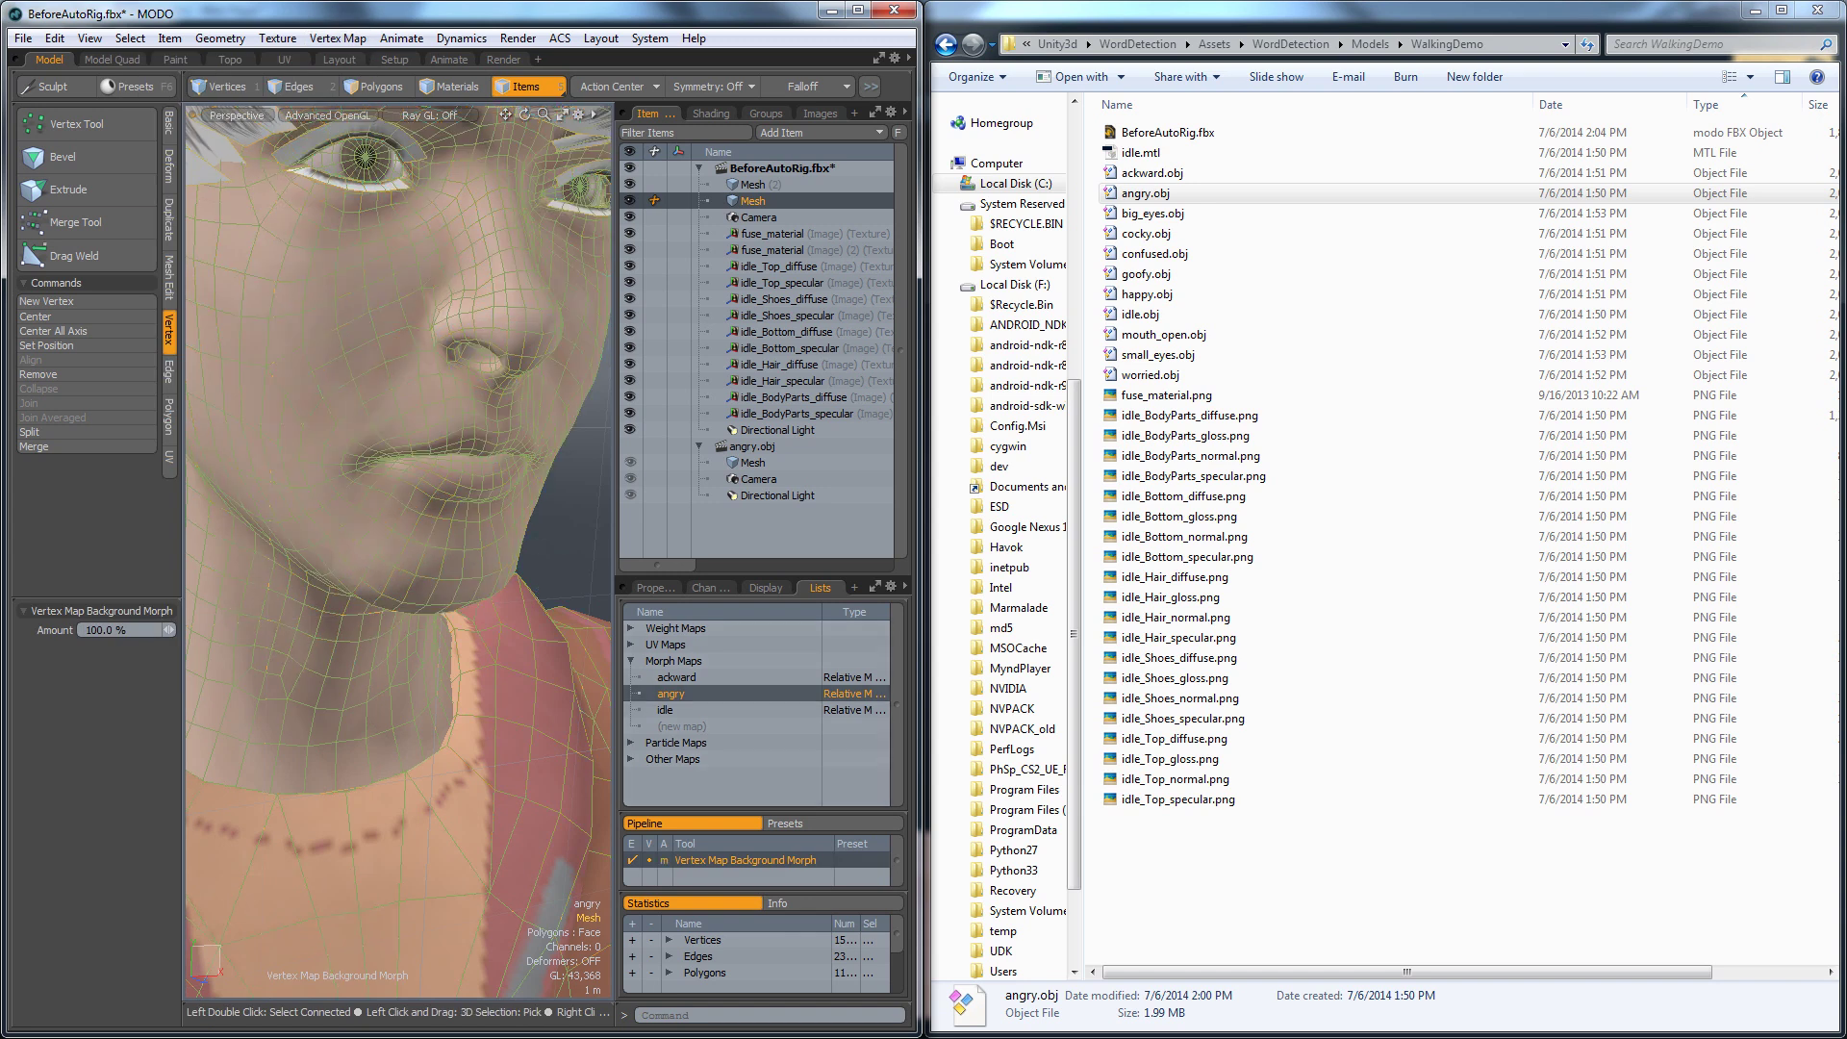
key("space")
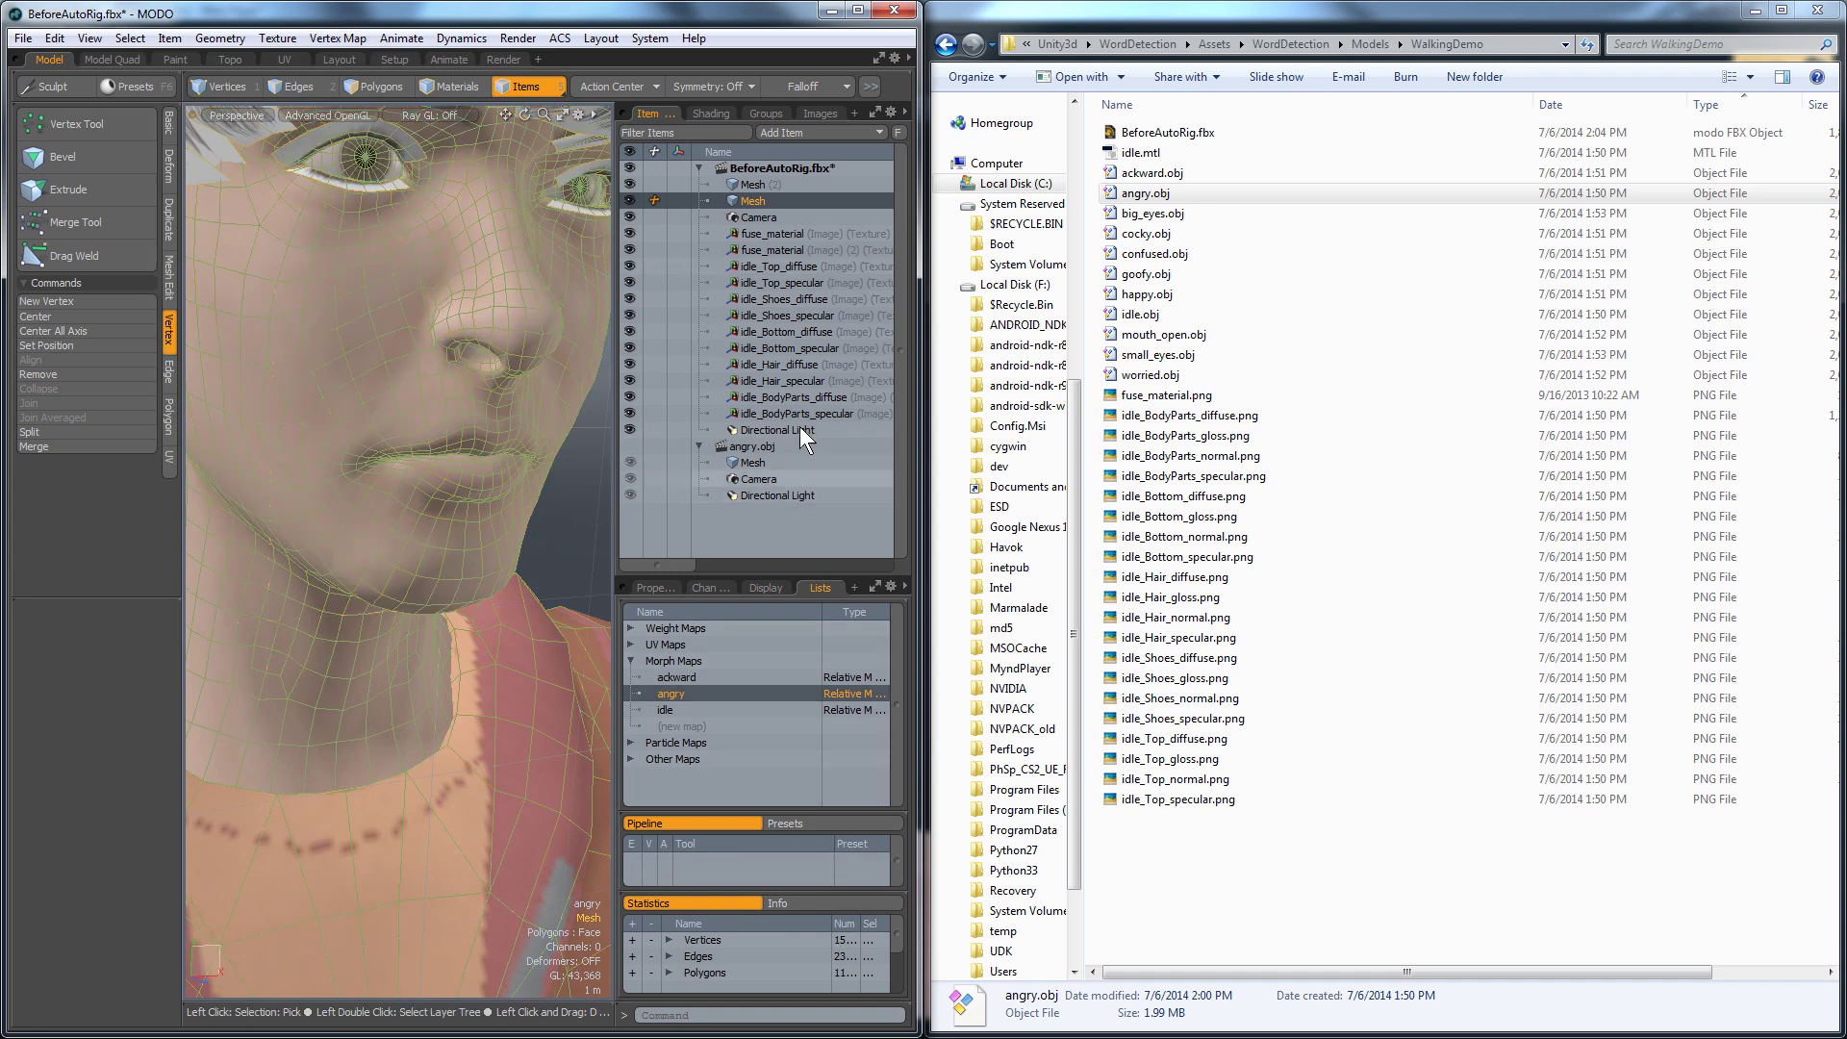
Delete the copied angry mesh and preview the idle, angry and ackward morphs.
left_click(745, 185)
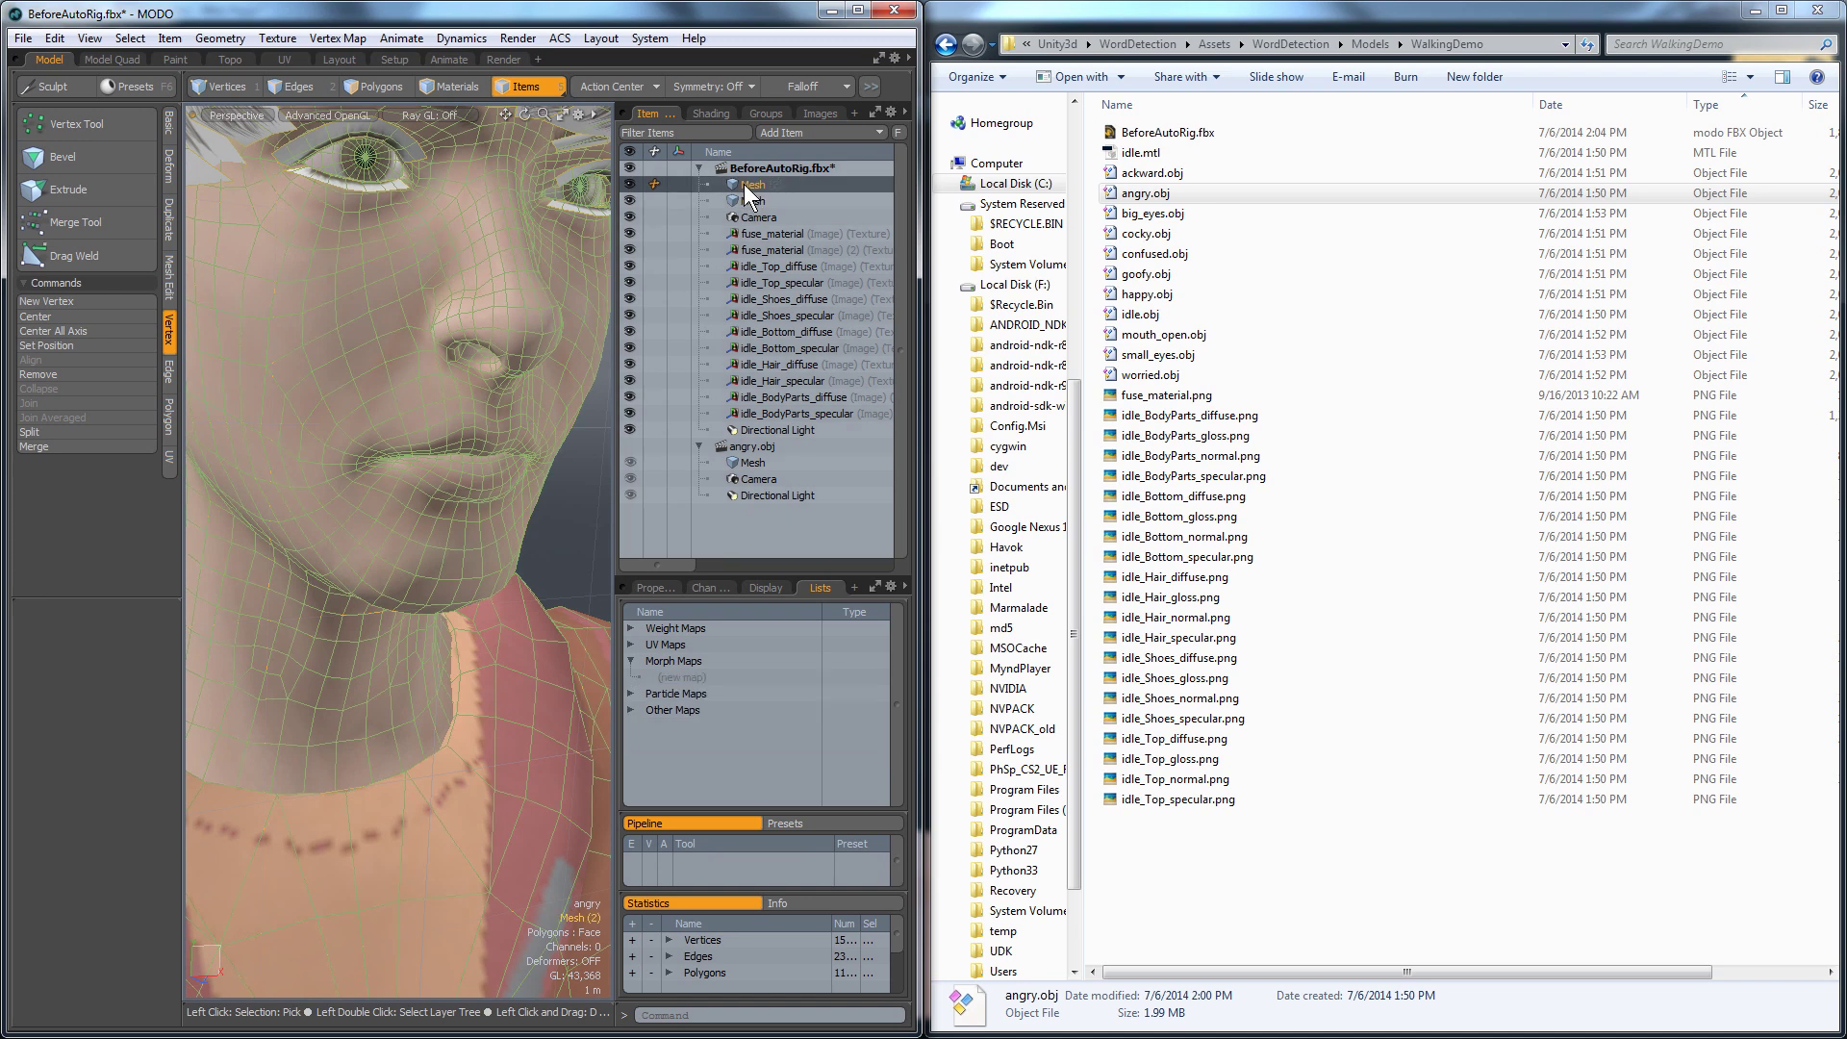
key("Delete")
left_click(747, 184)
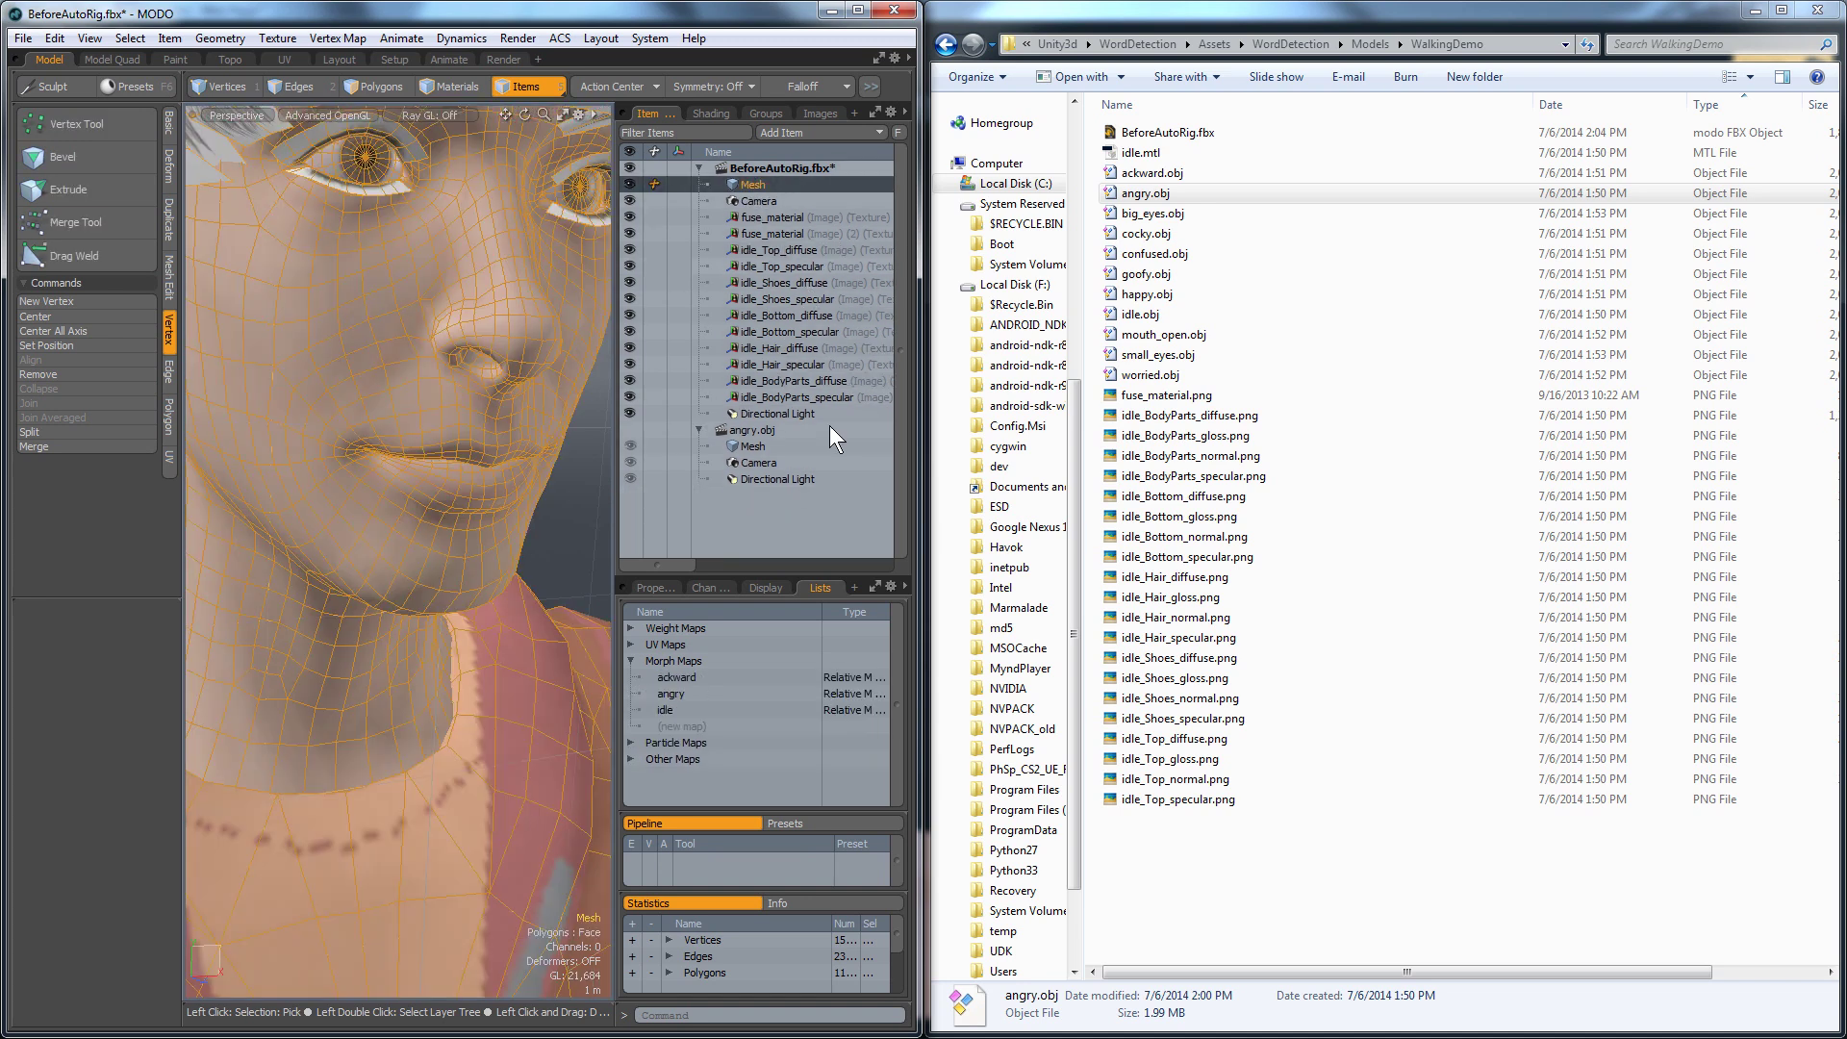
left_click(686, 709)
left_click(691, 694)
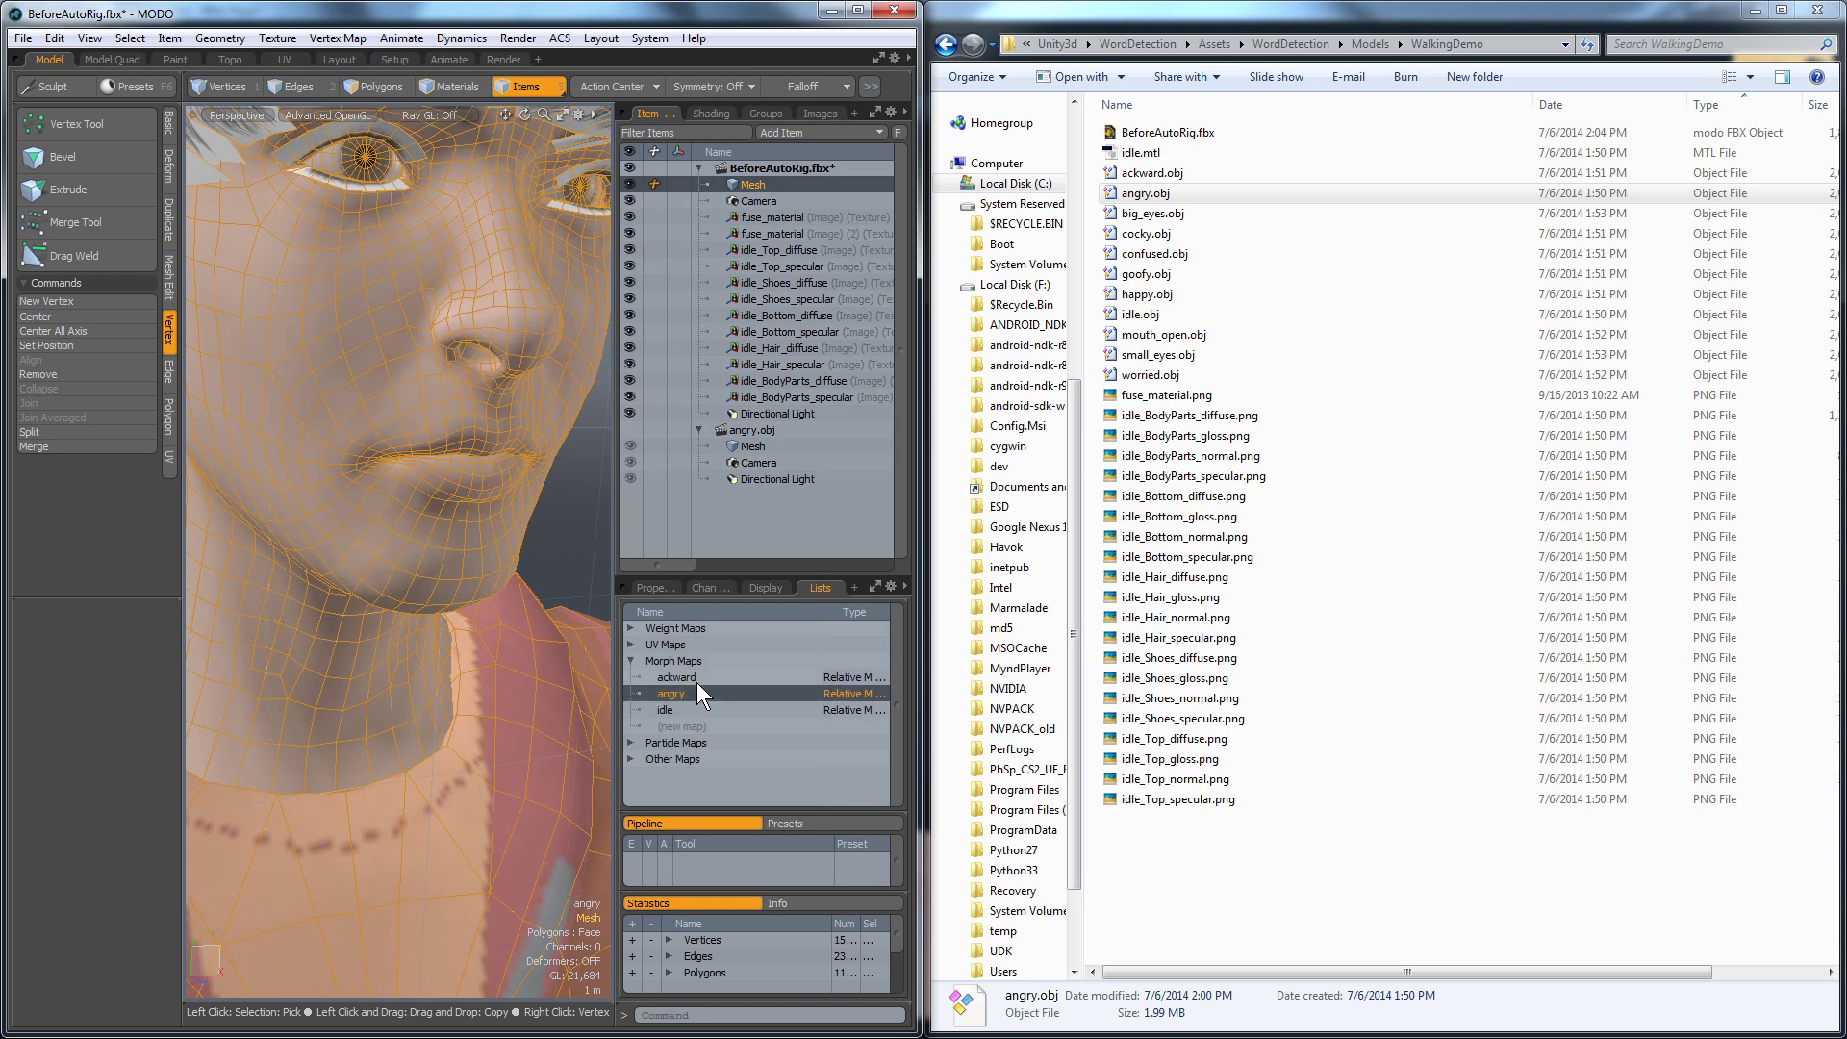
left_click(696, 676)
left_click(689, 695)
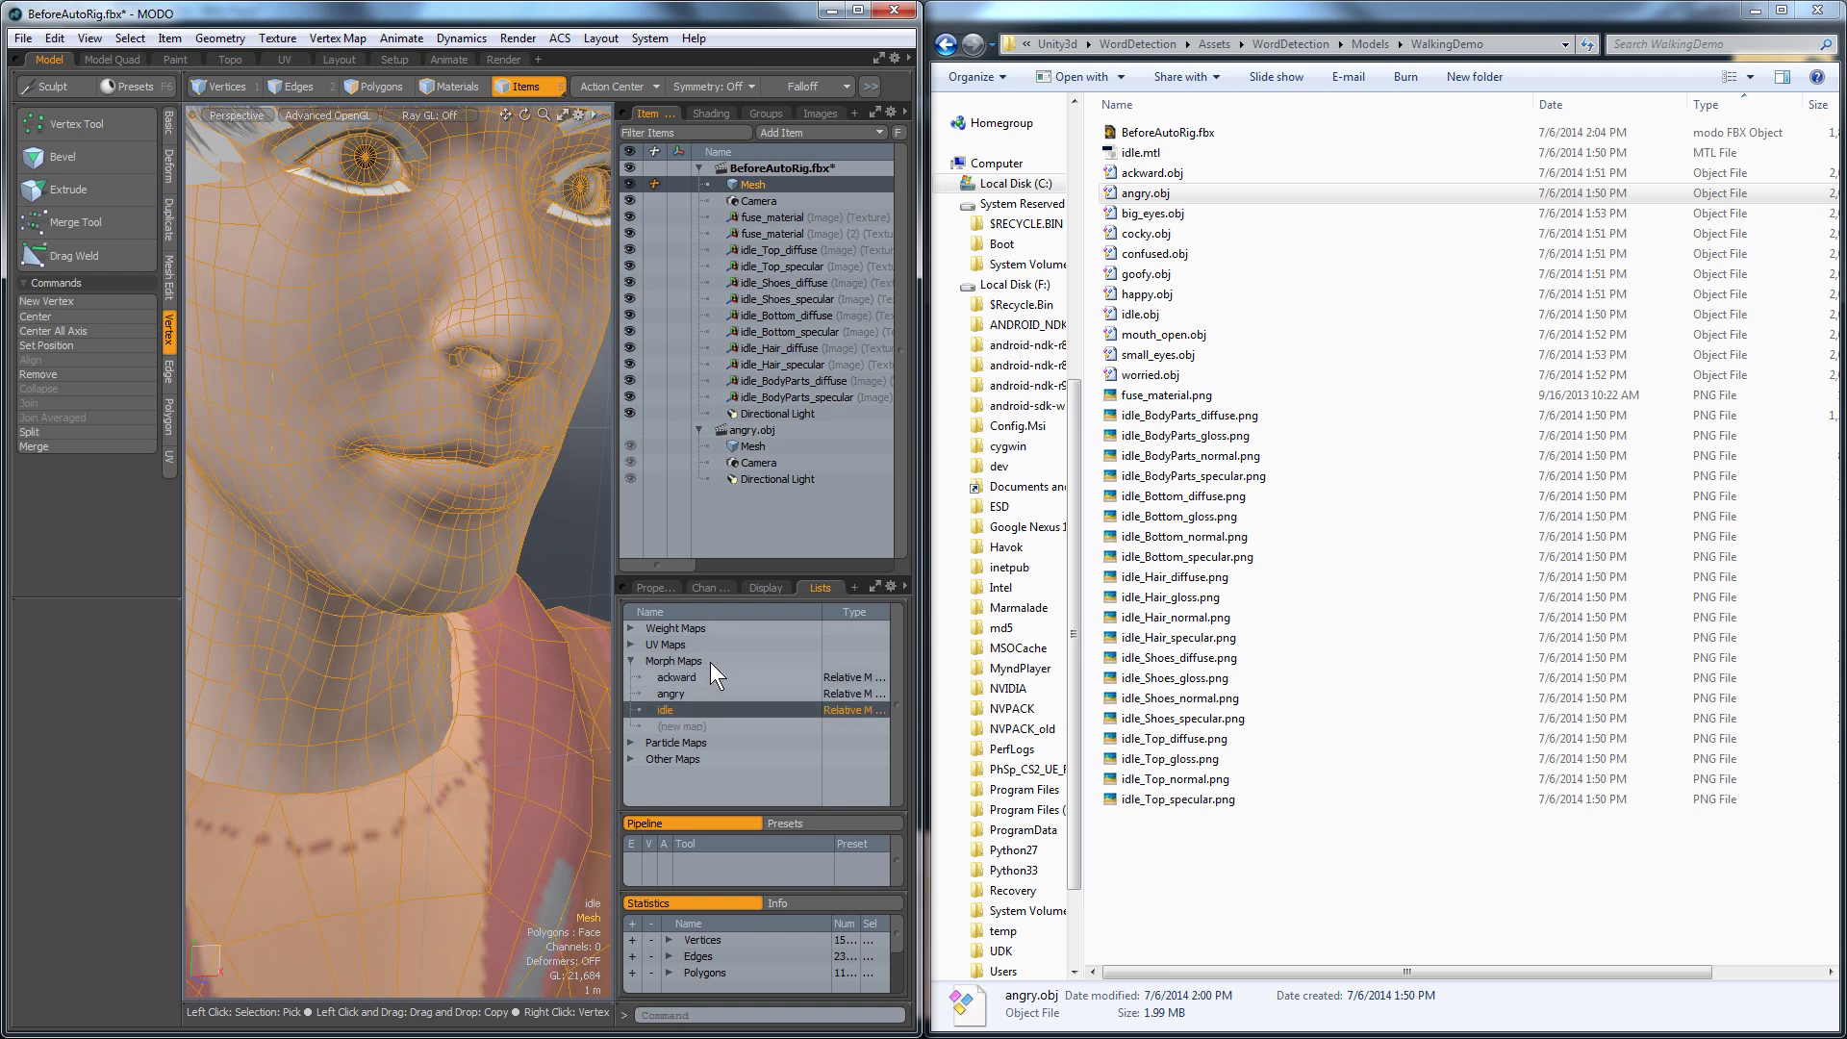
Close the angry.obj scene and save BeforeAutoRig.fbx.
left_click(782, 429)
key("Delete")
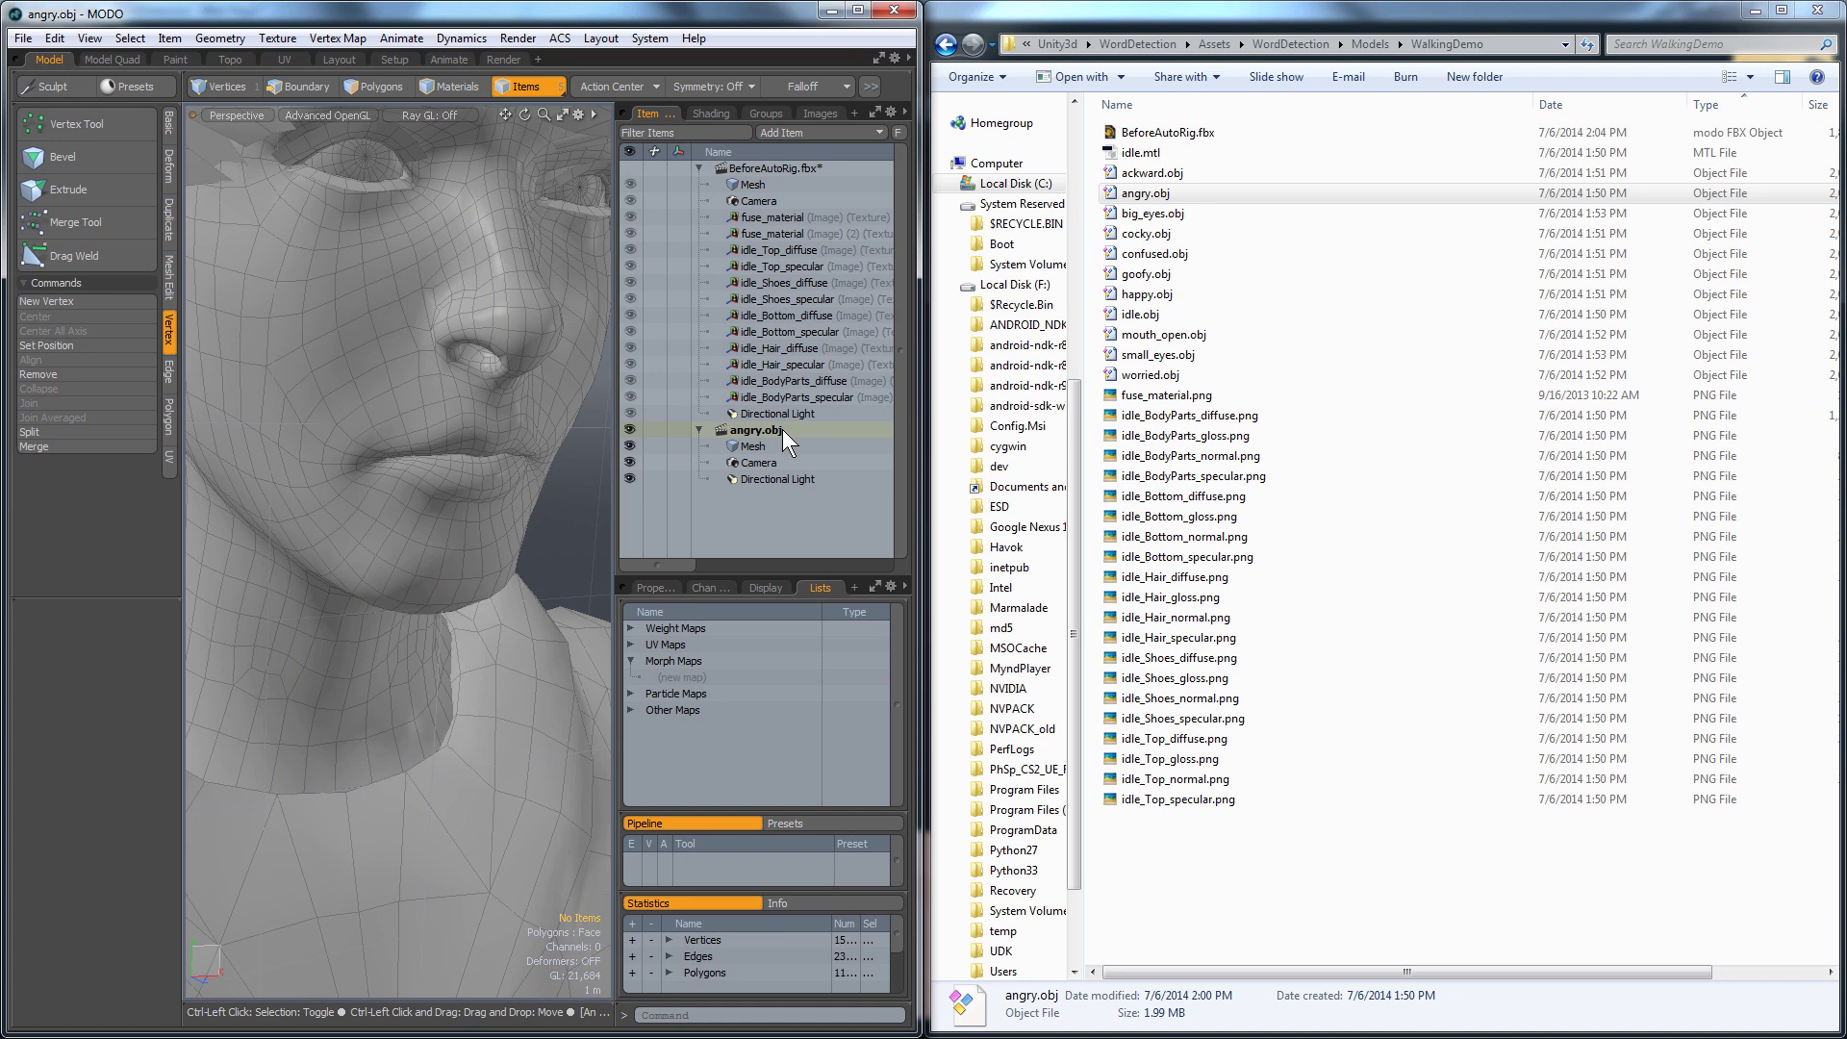
key("ctrl+s")
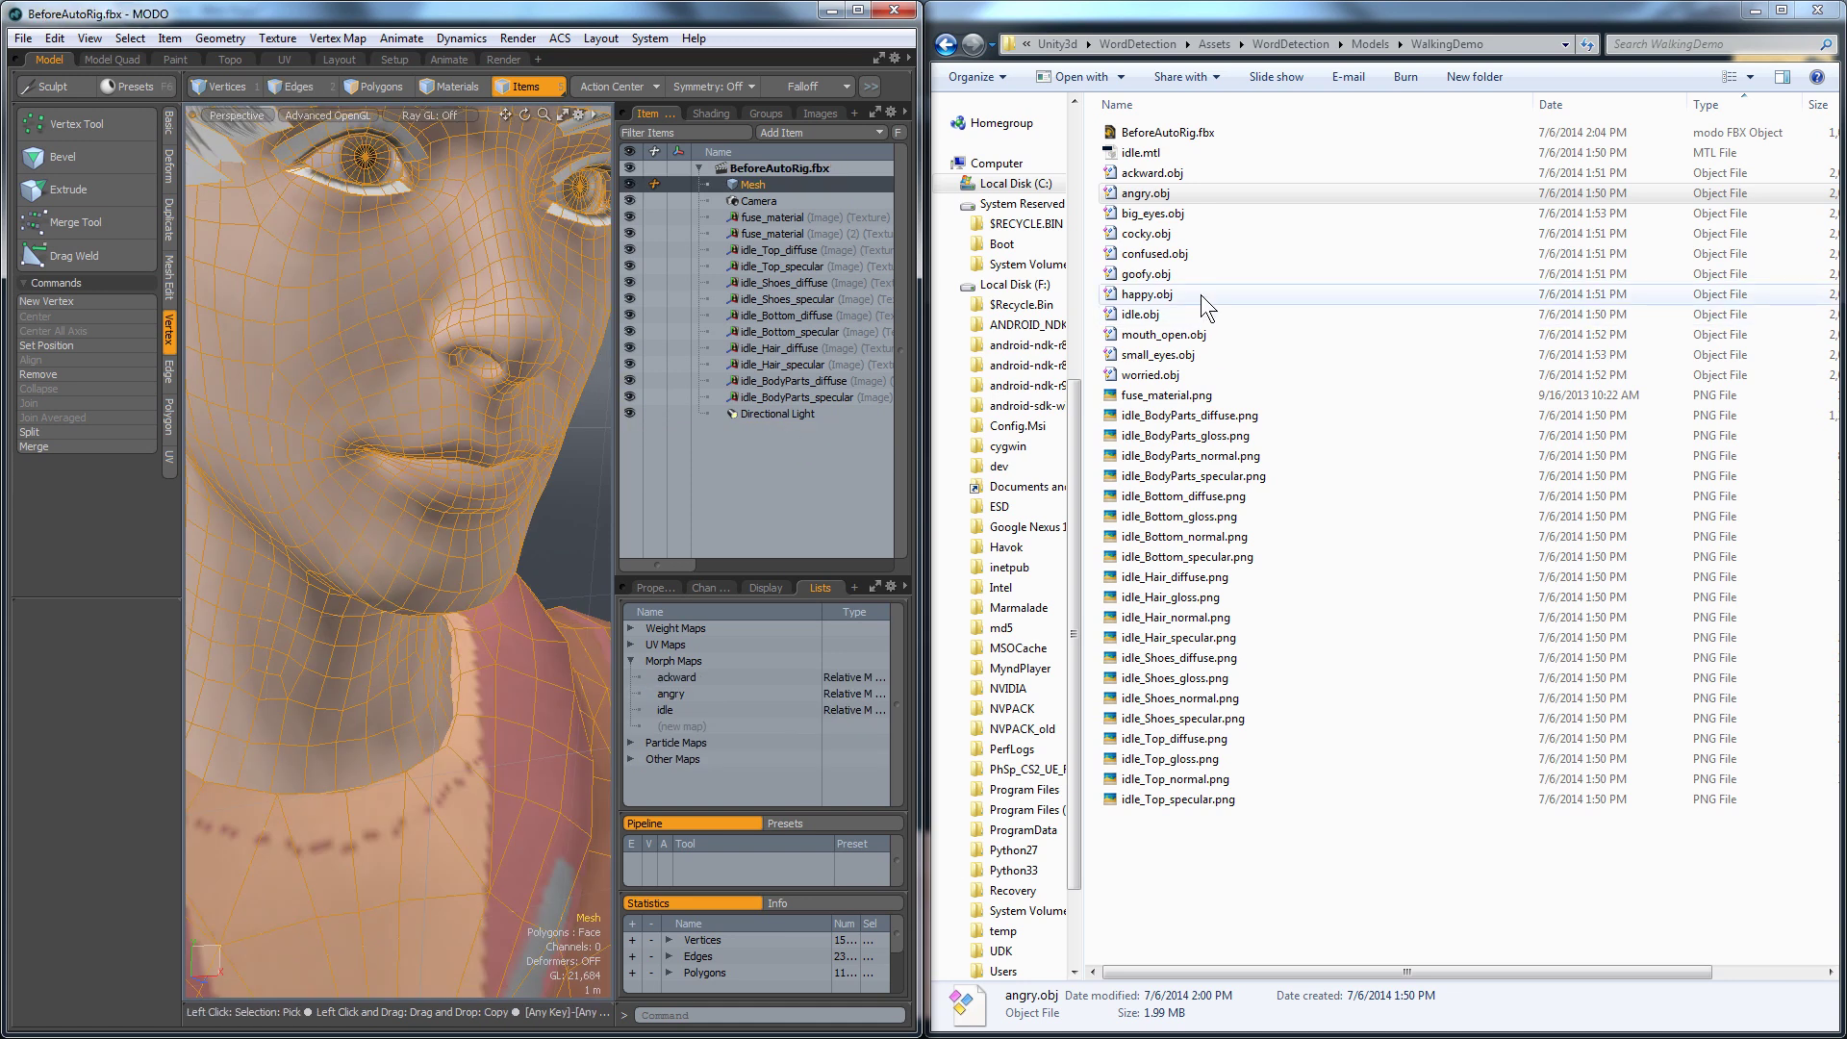
Add a big_eyes morph map, copy the big_eyes.obj mesh into BeforeAutoRig.fbx, and close big_eyes.obj.
left_click(681, 725)
type("bi")
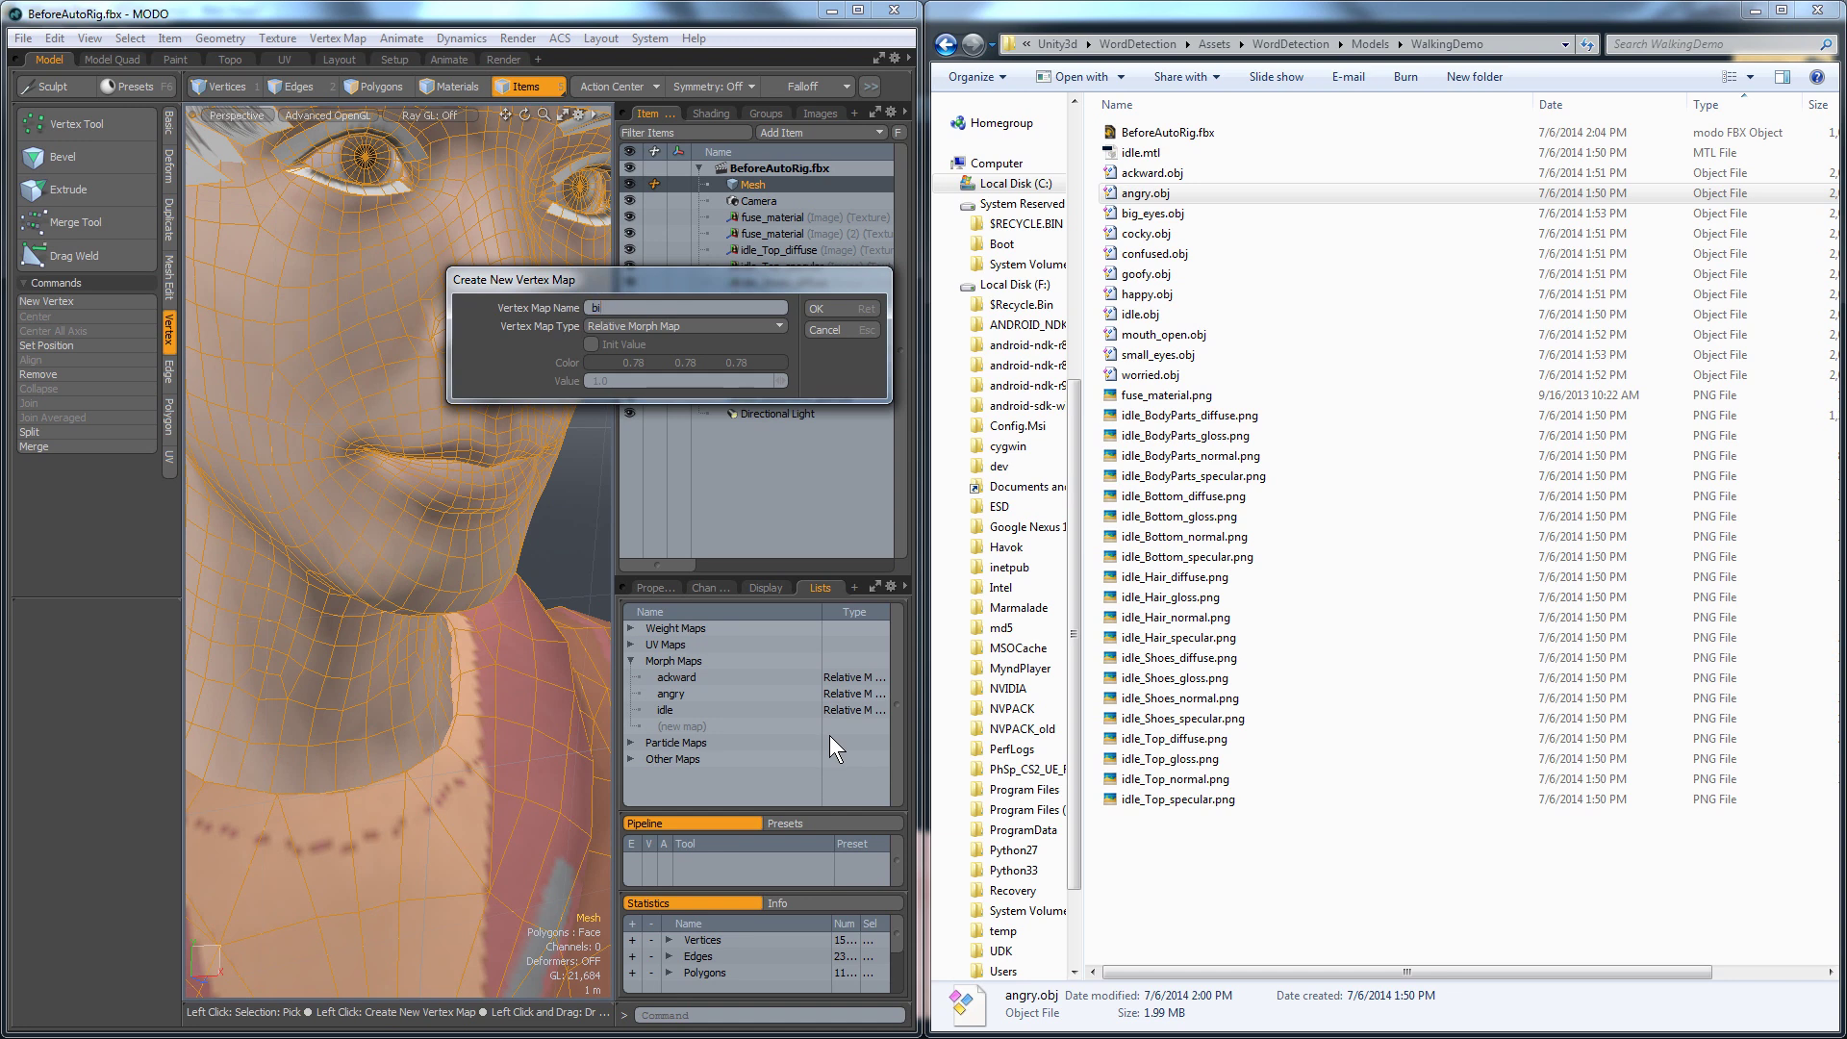
type("g_eyes")
key("Return")
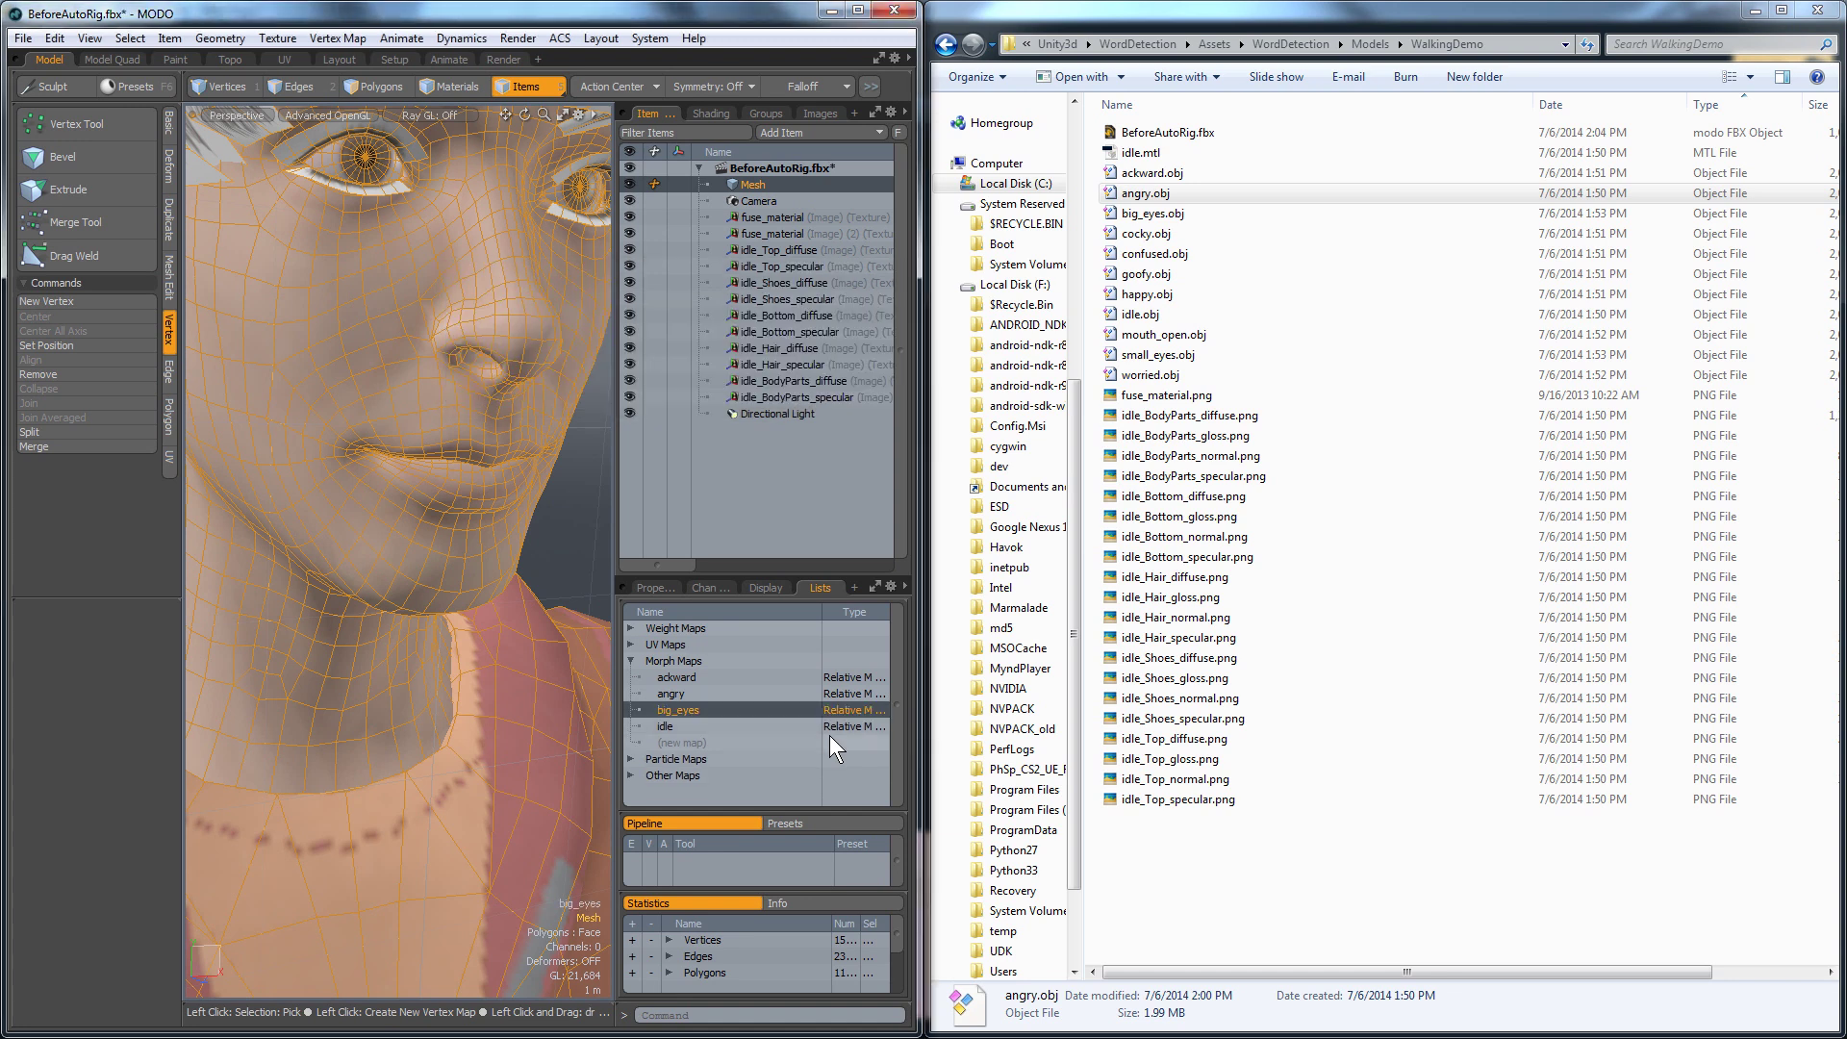
left_click_drag(1132, 221, 565, 506)
left_click(858, 328)
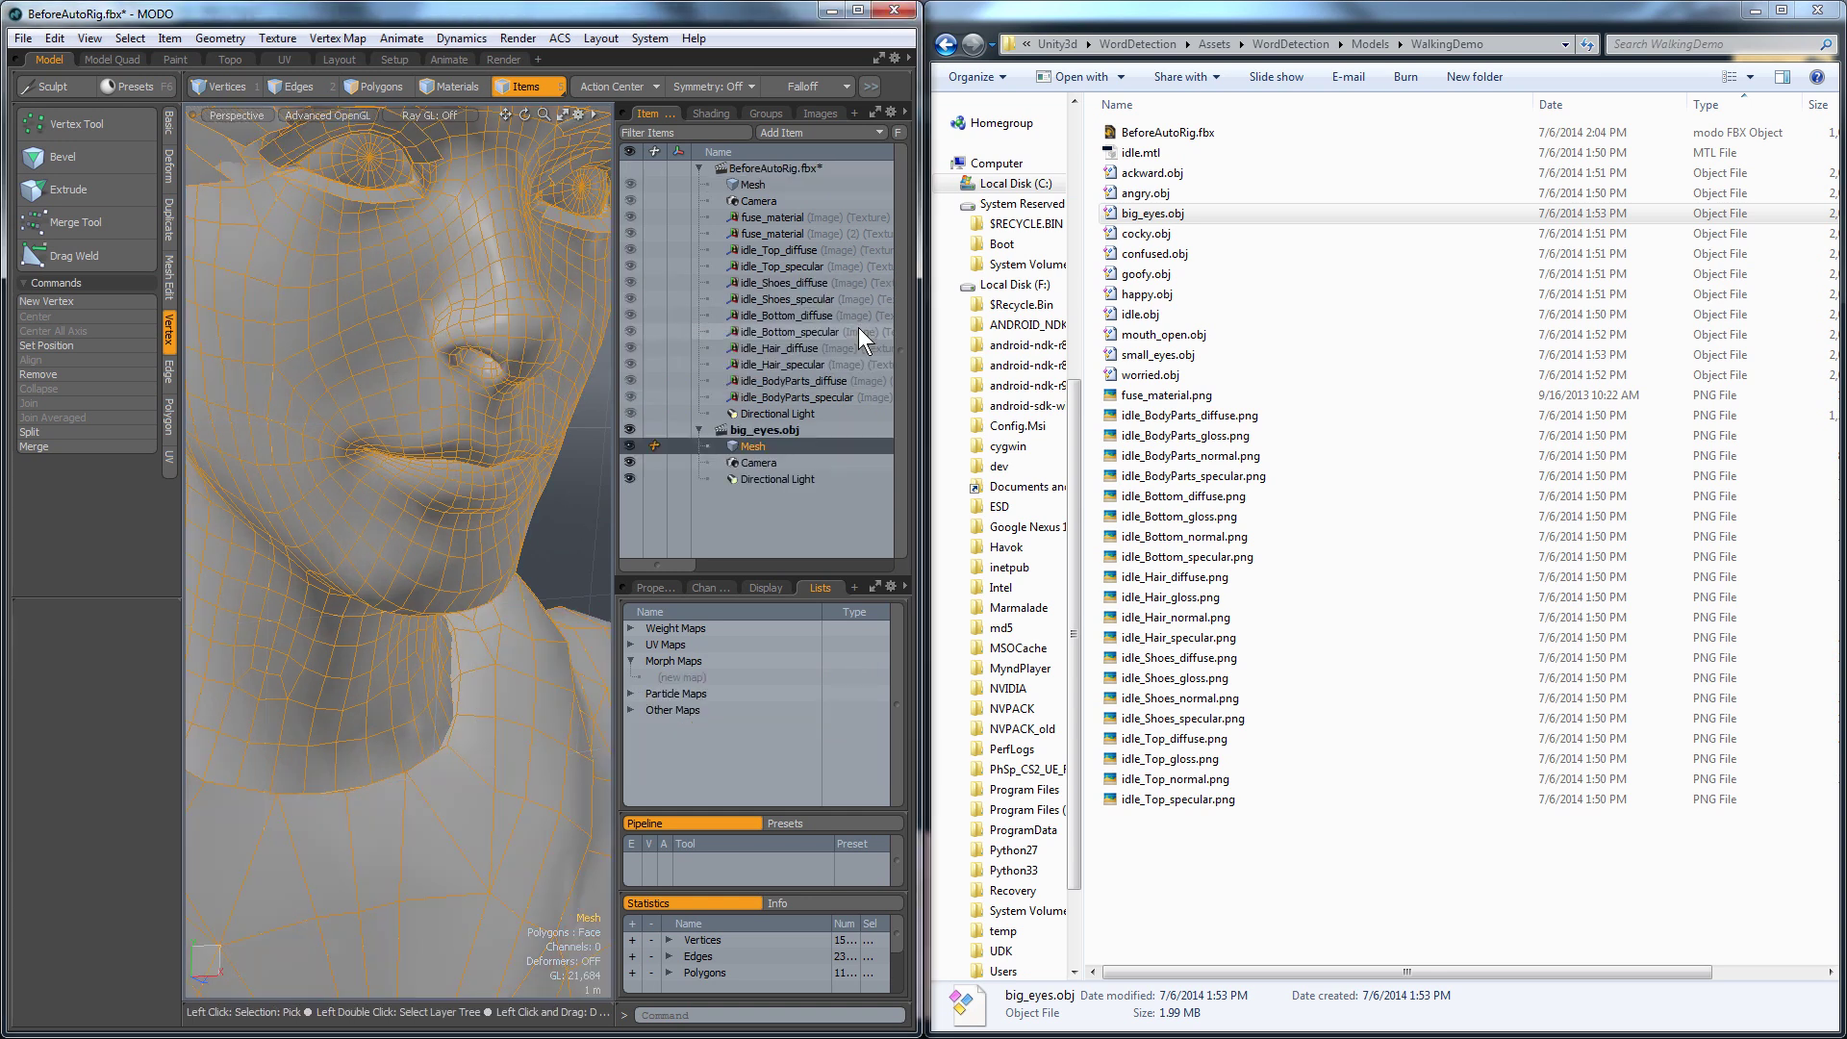
left_click_drag(747, 446, 774, 169)
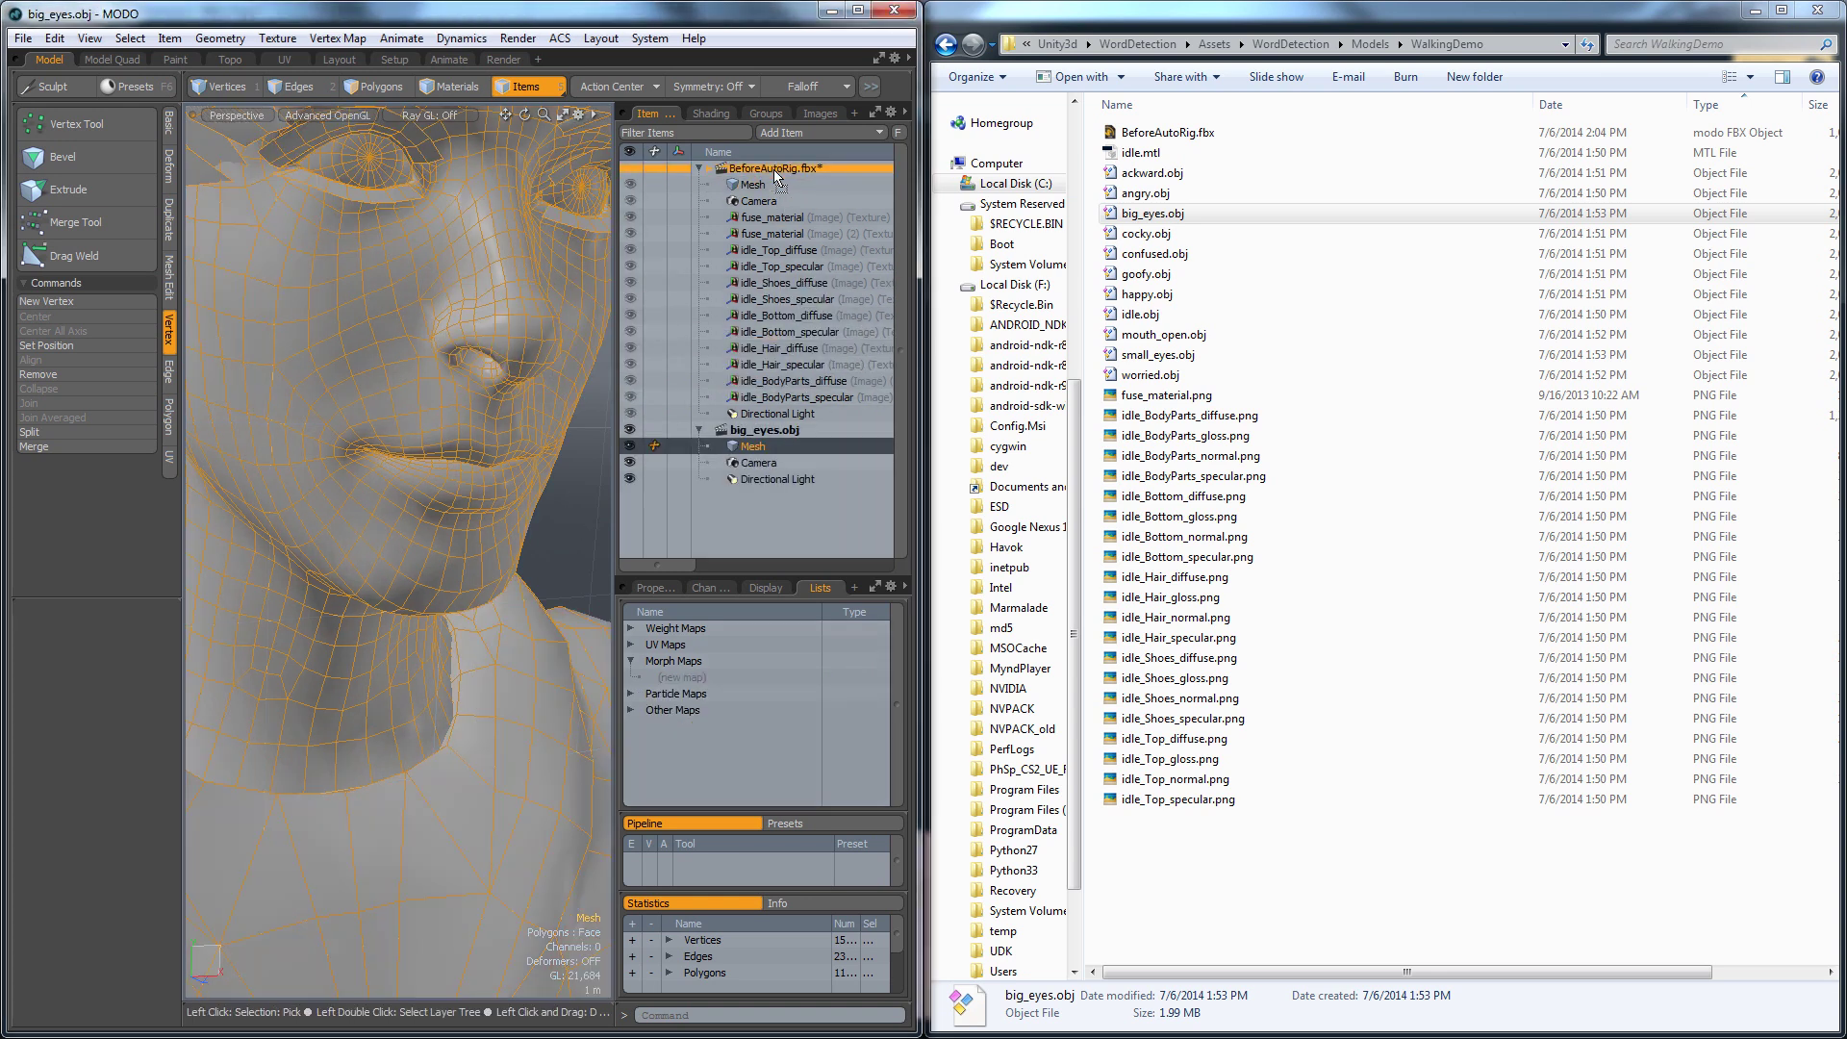
left_click(830, 327)
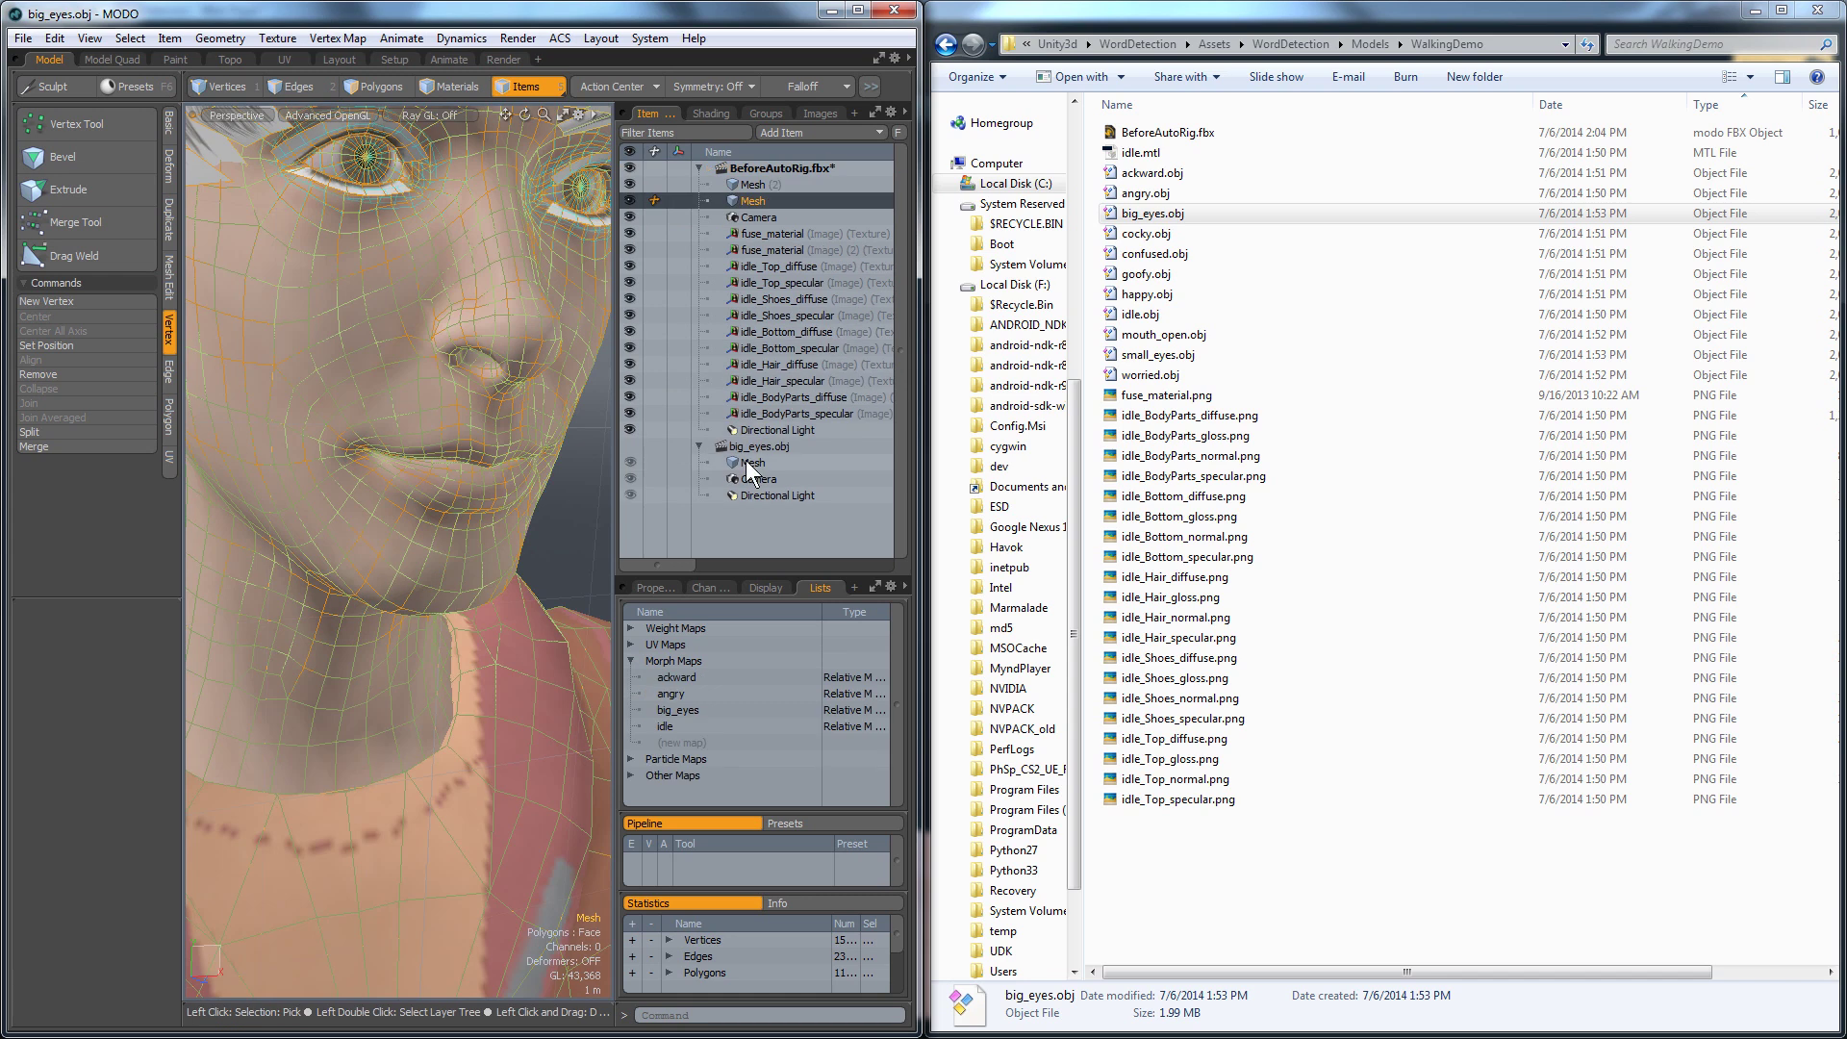
key("ctrl+w")
left_click(769, 183)
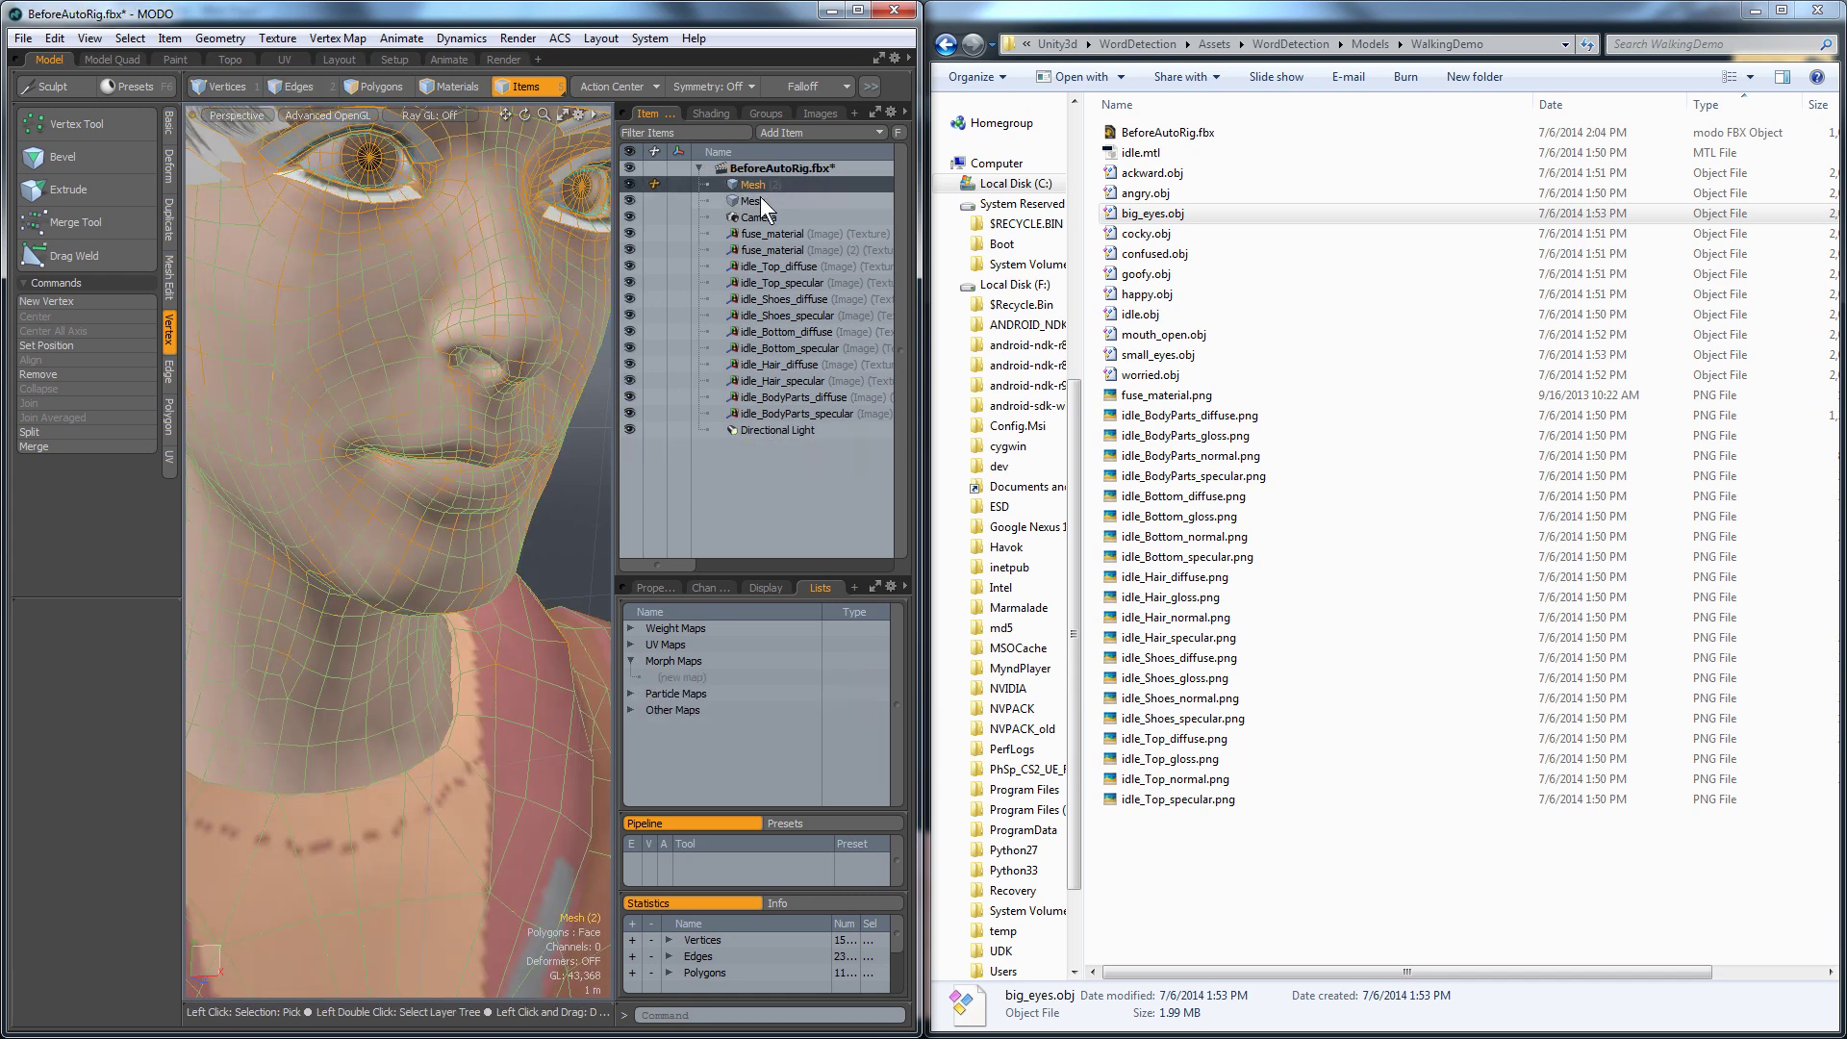
Background Morph the big_eyes map toward the copied mesh, then delete that copy.
left_click(761, 200)
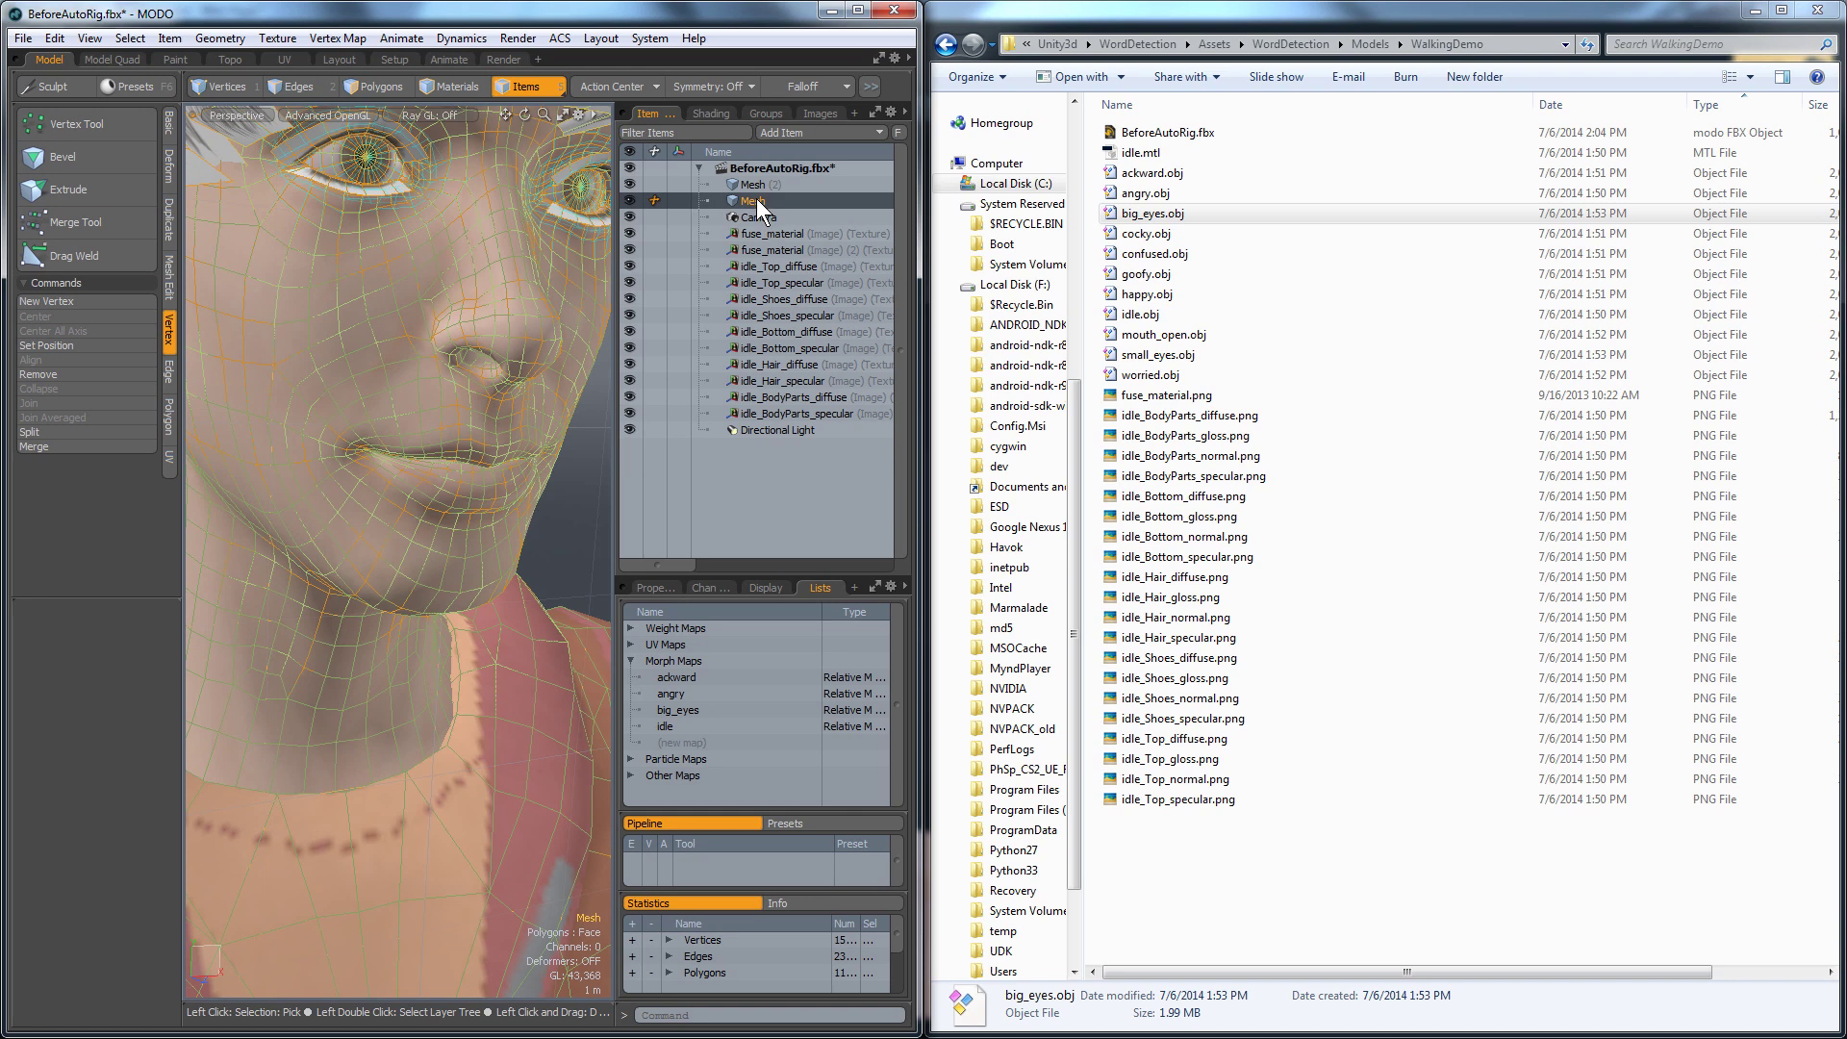
left_click(690, 709)
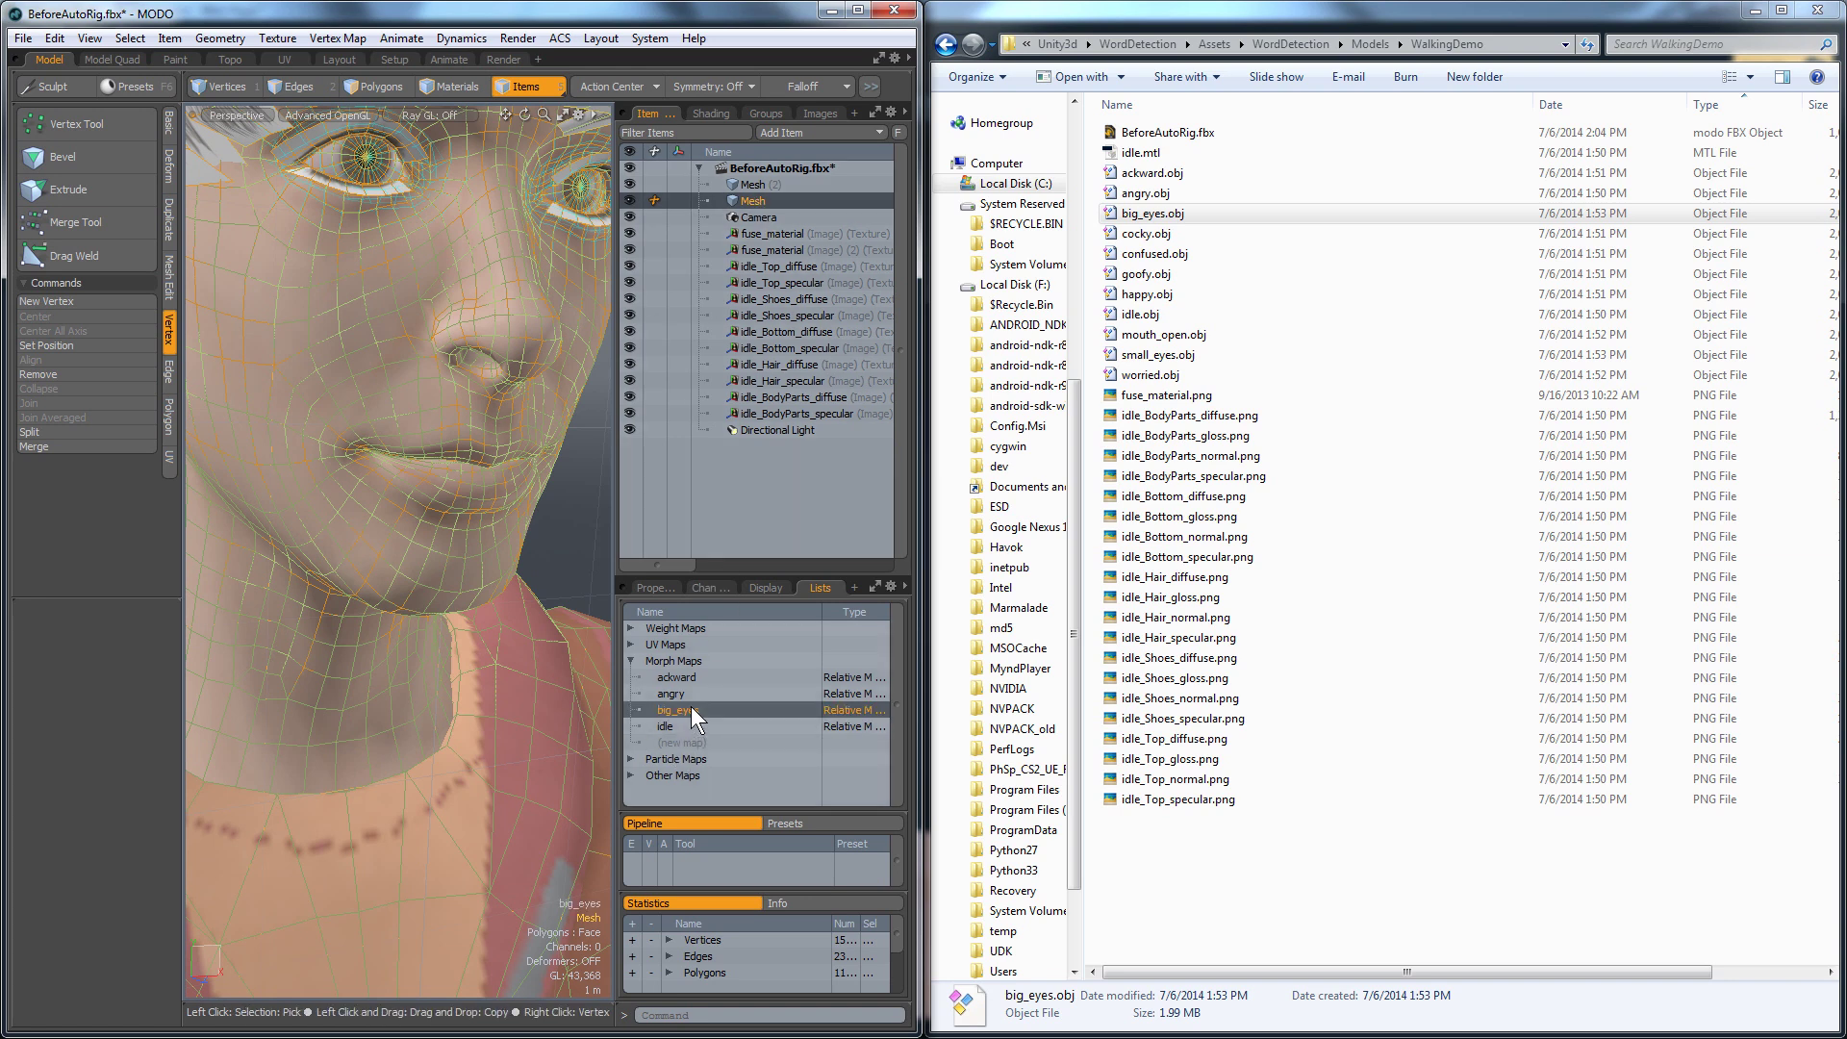
left_click(329, 42)
left_click(250, 715)
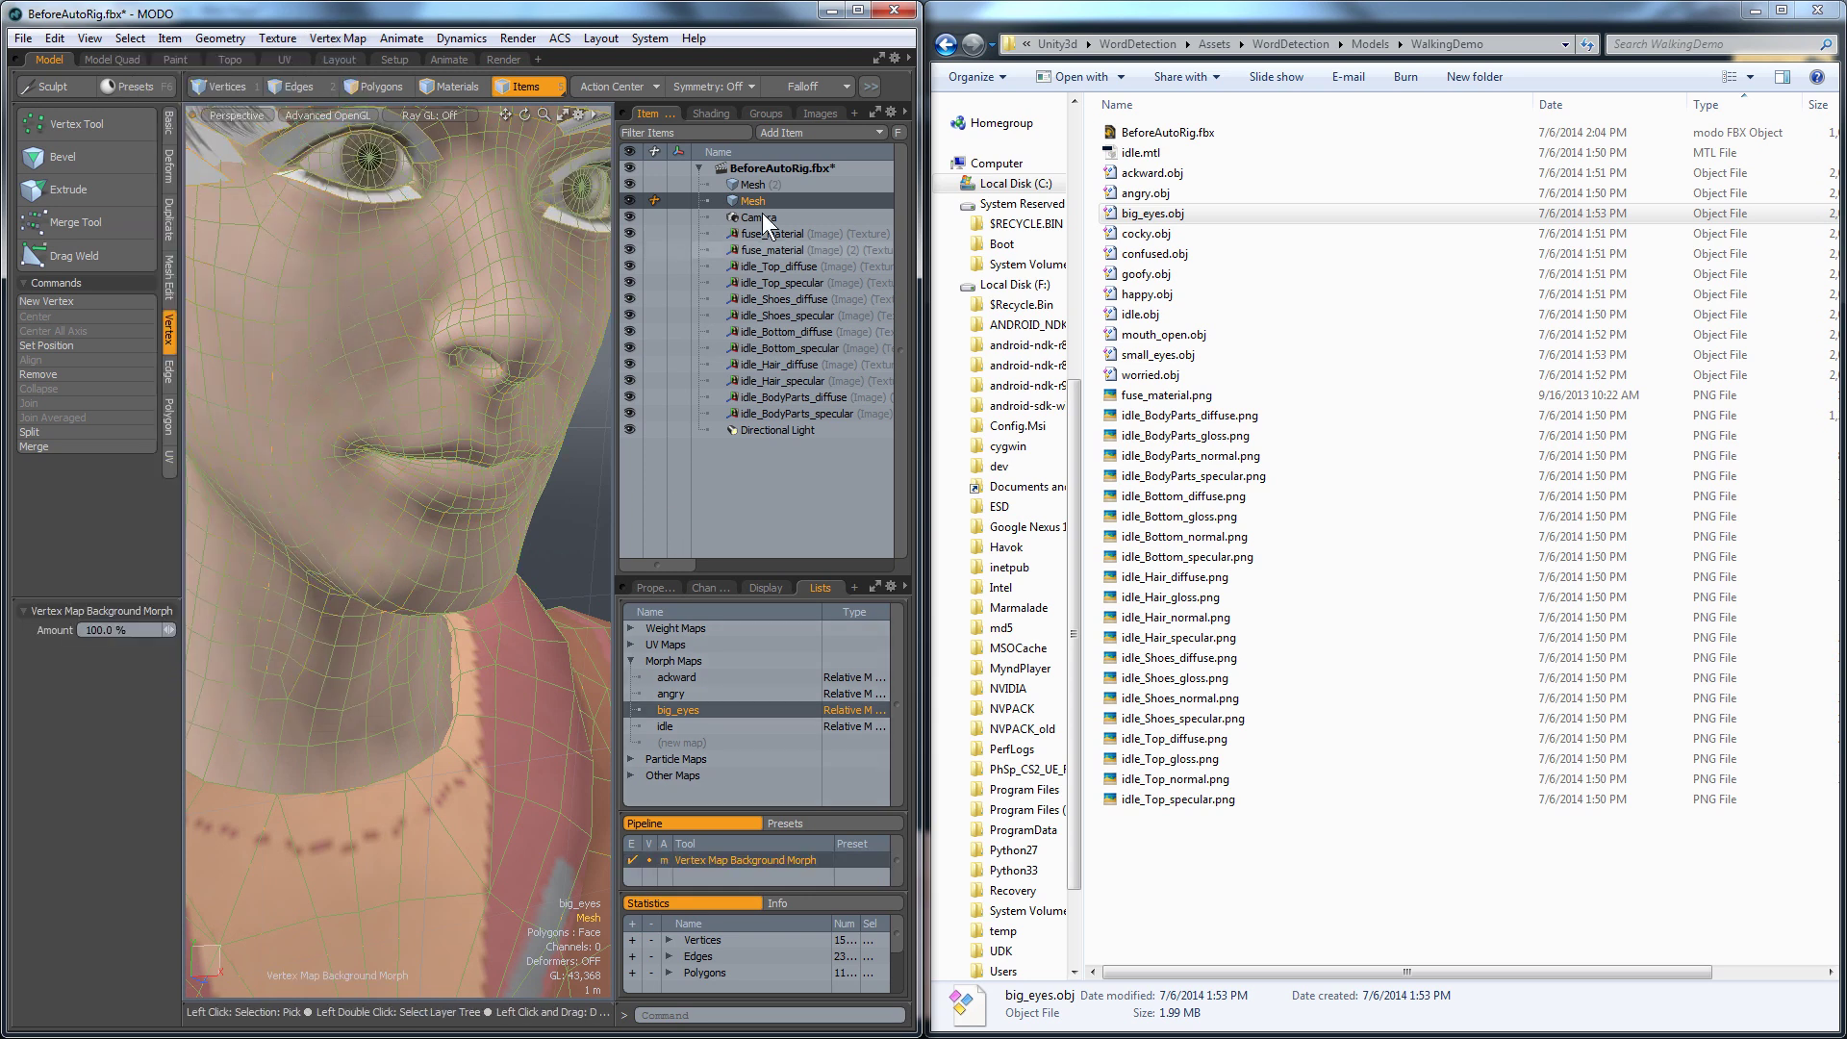
left_click(768, 183)
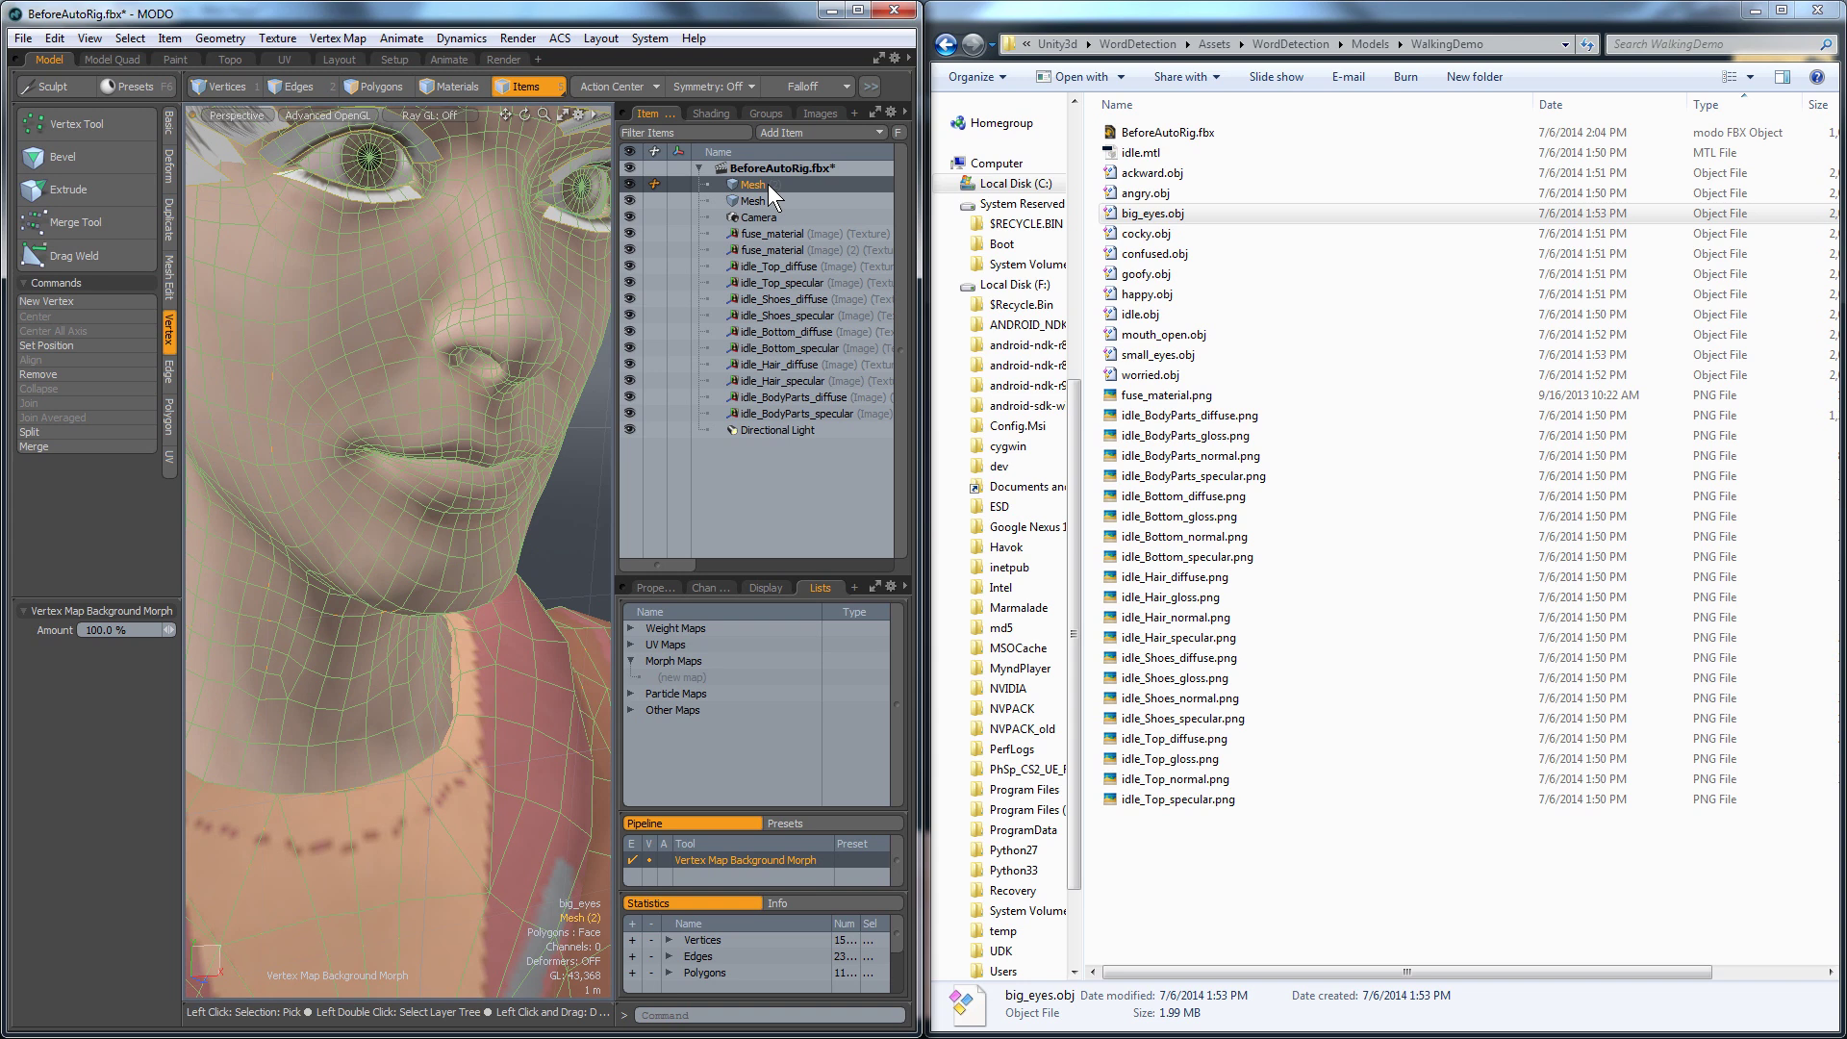
key("Delete")
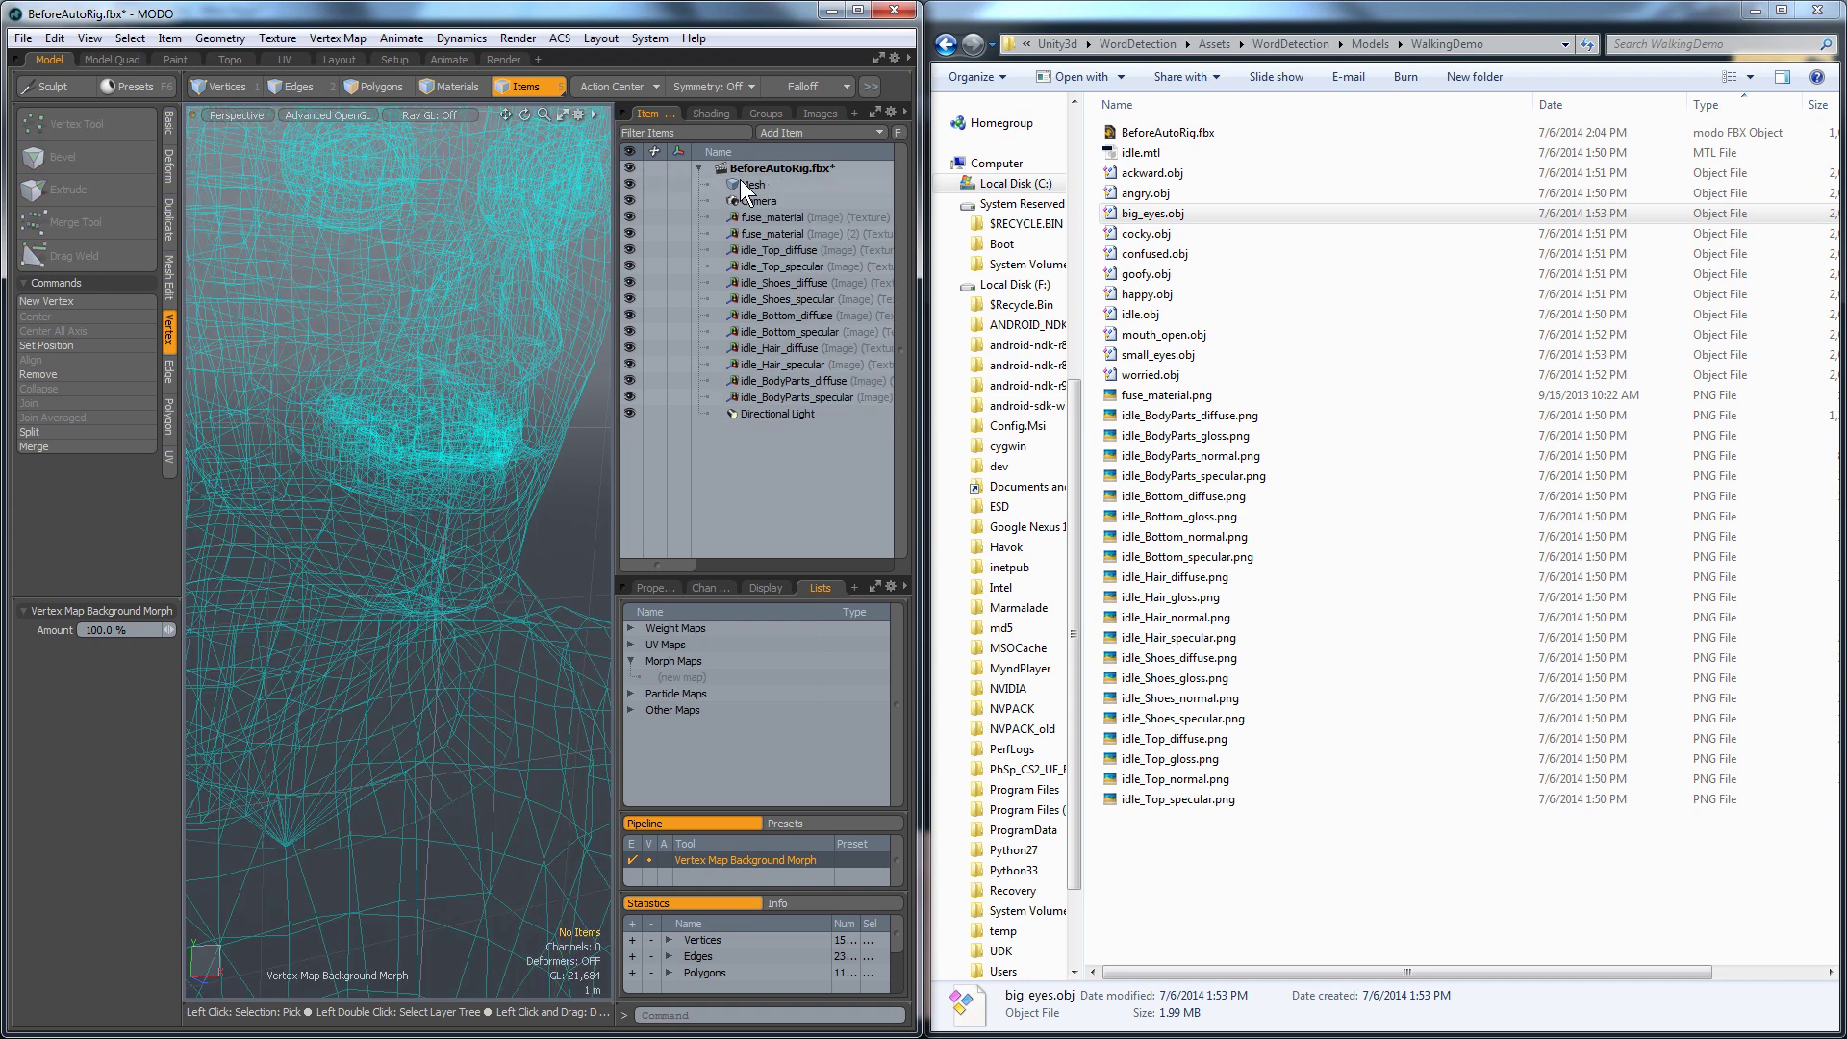
Load cocky.obj and add a cocky morph map to the BeforeAutoRig head mesh.
left_click(1168, 234)
left_click_drag(1167, 234, 569, 546)
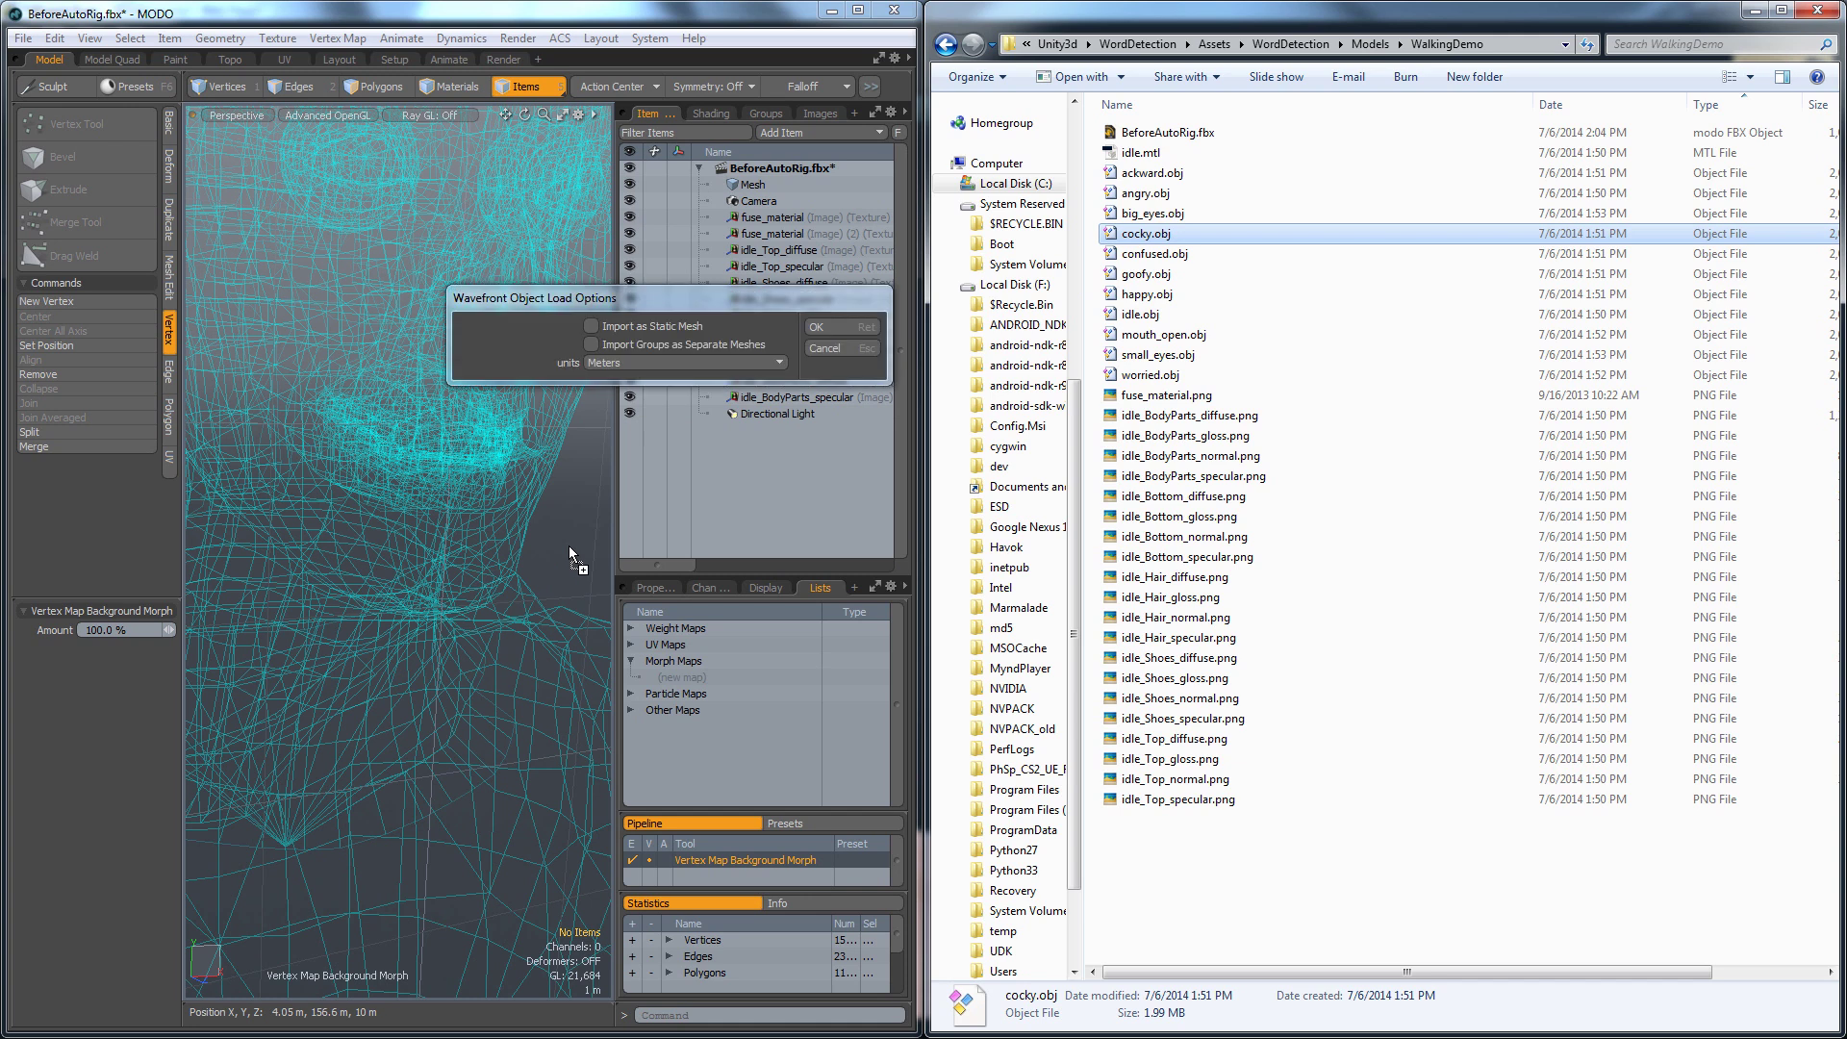
left_click(833, 326)
left_click(683, 678)
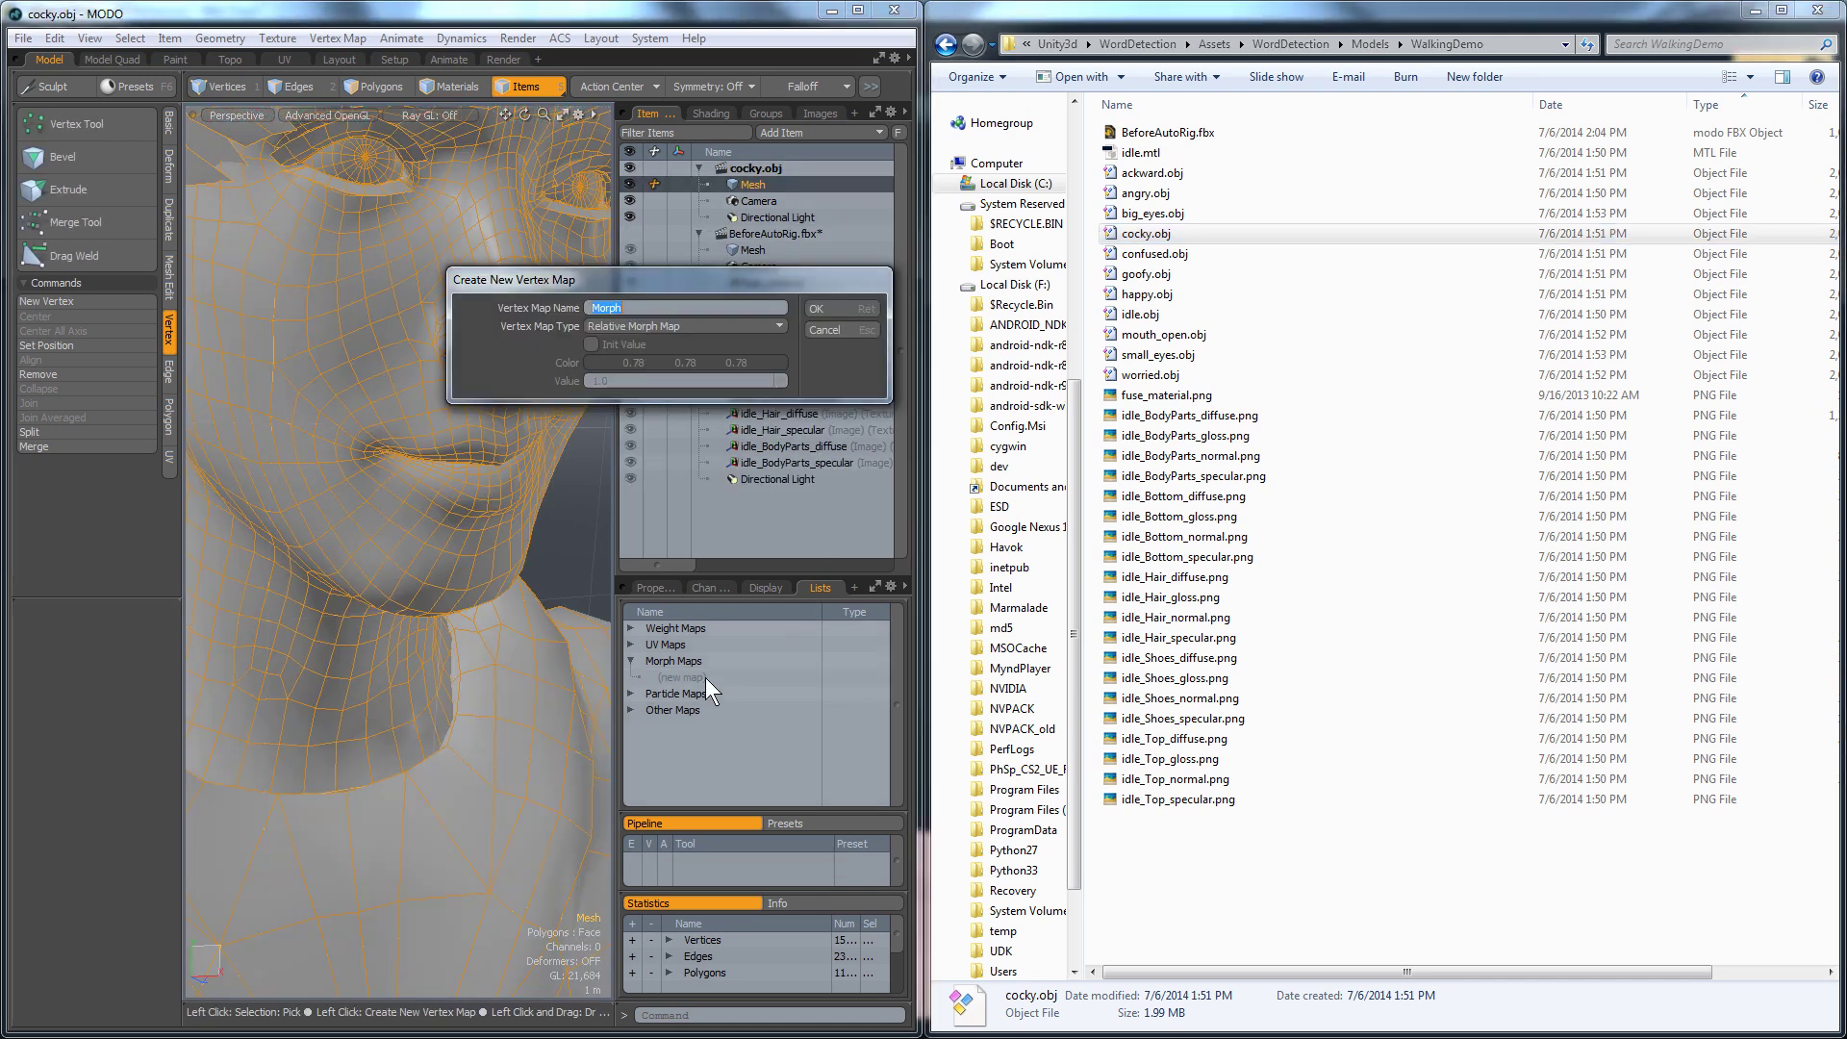
left_click(870, 334)
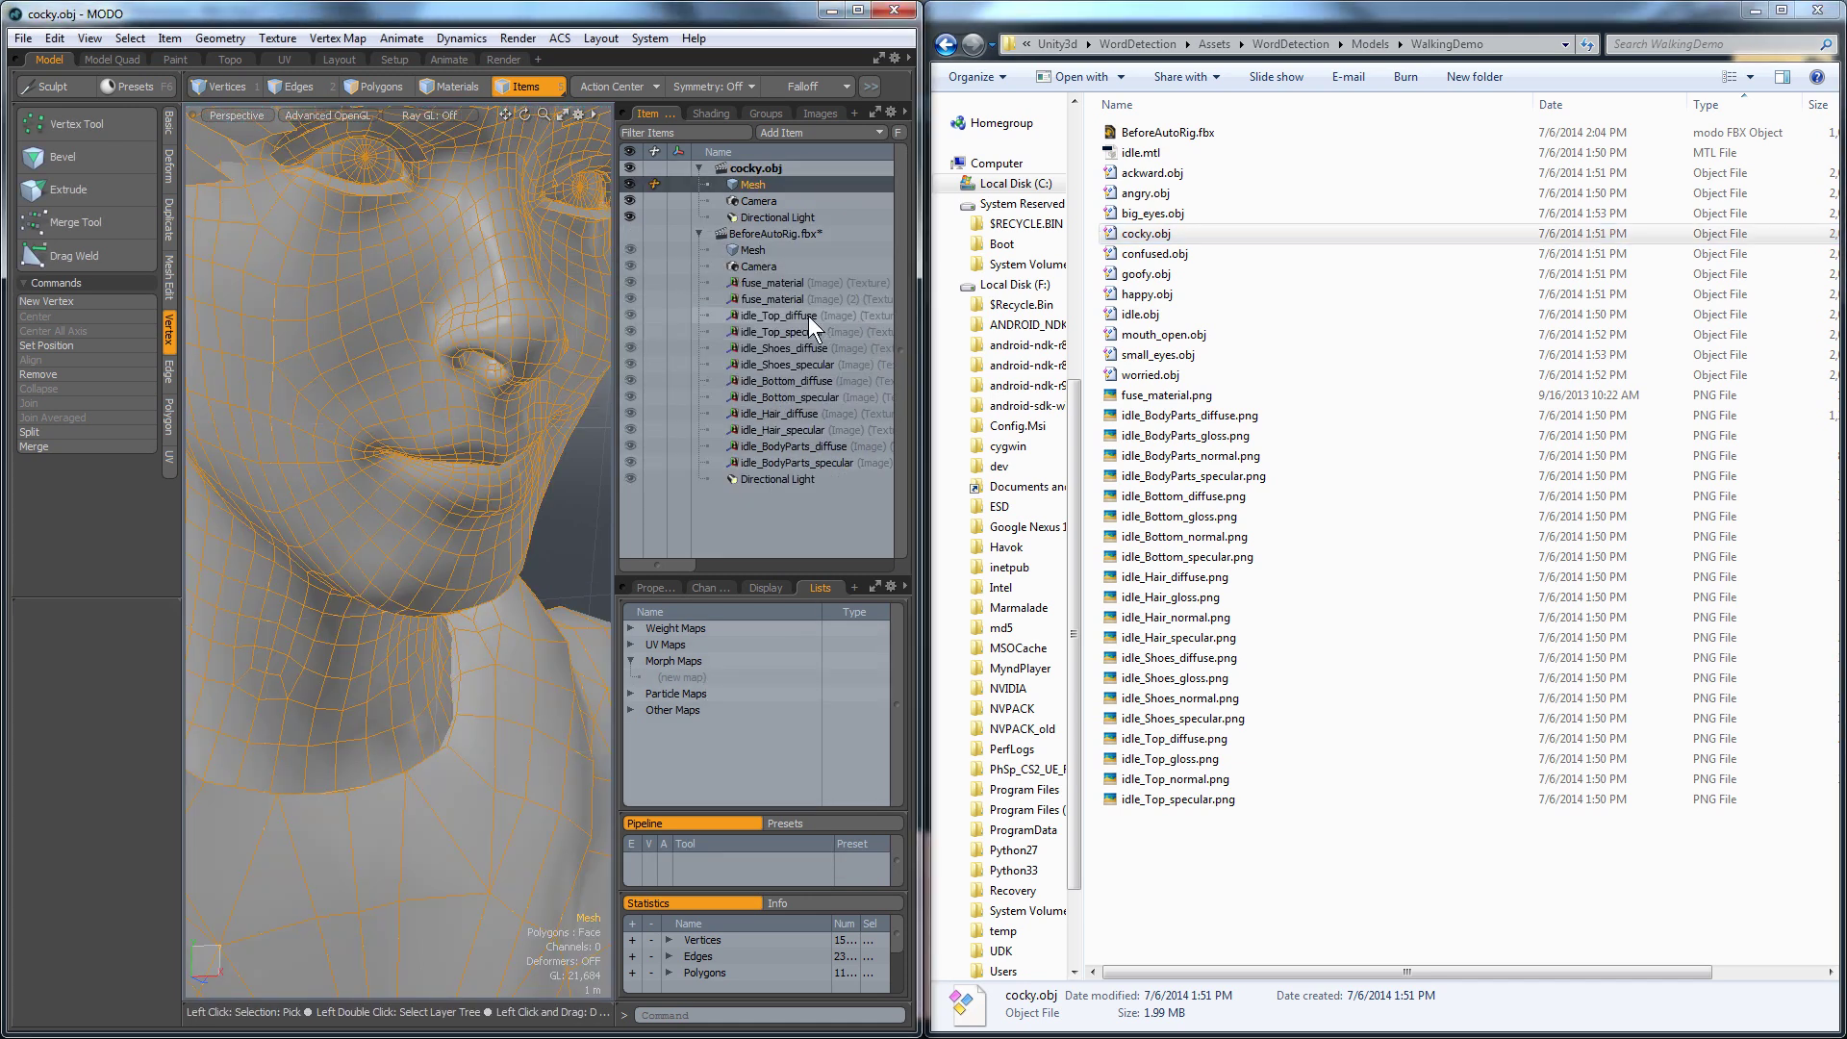
left_click(756, 247)
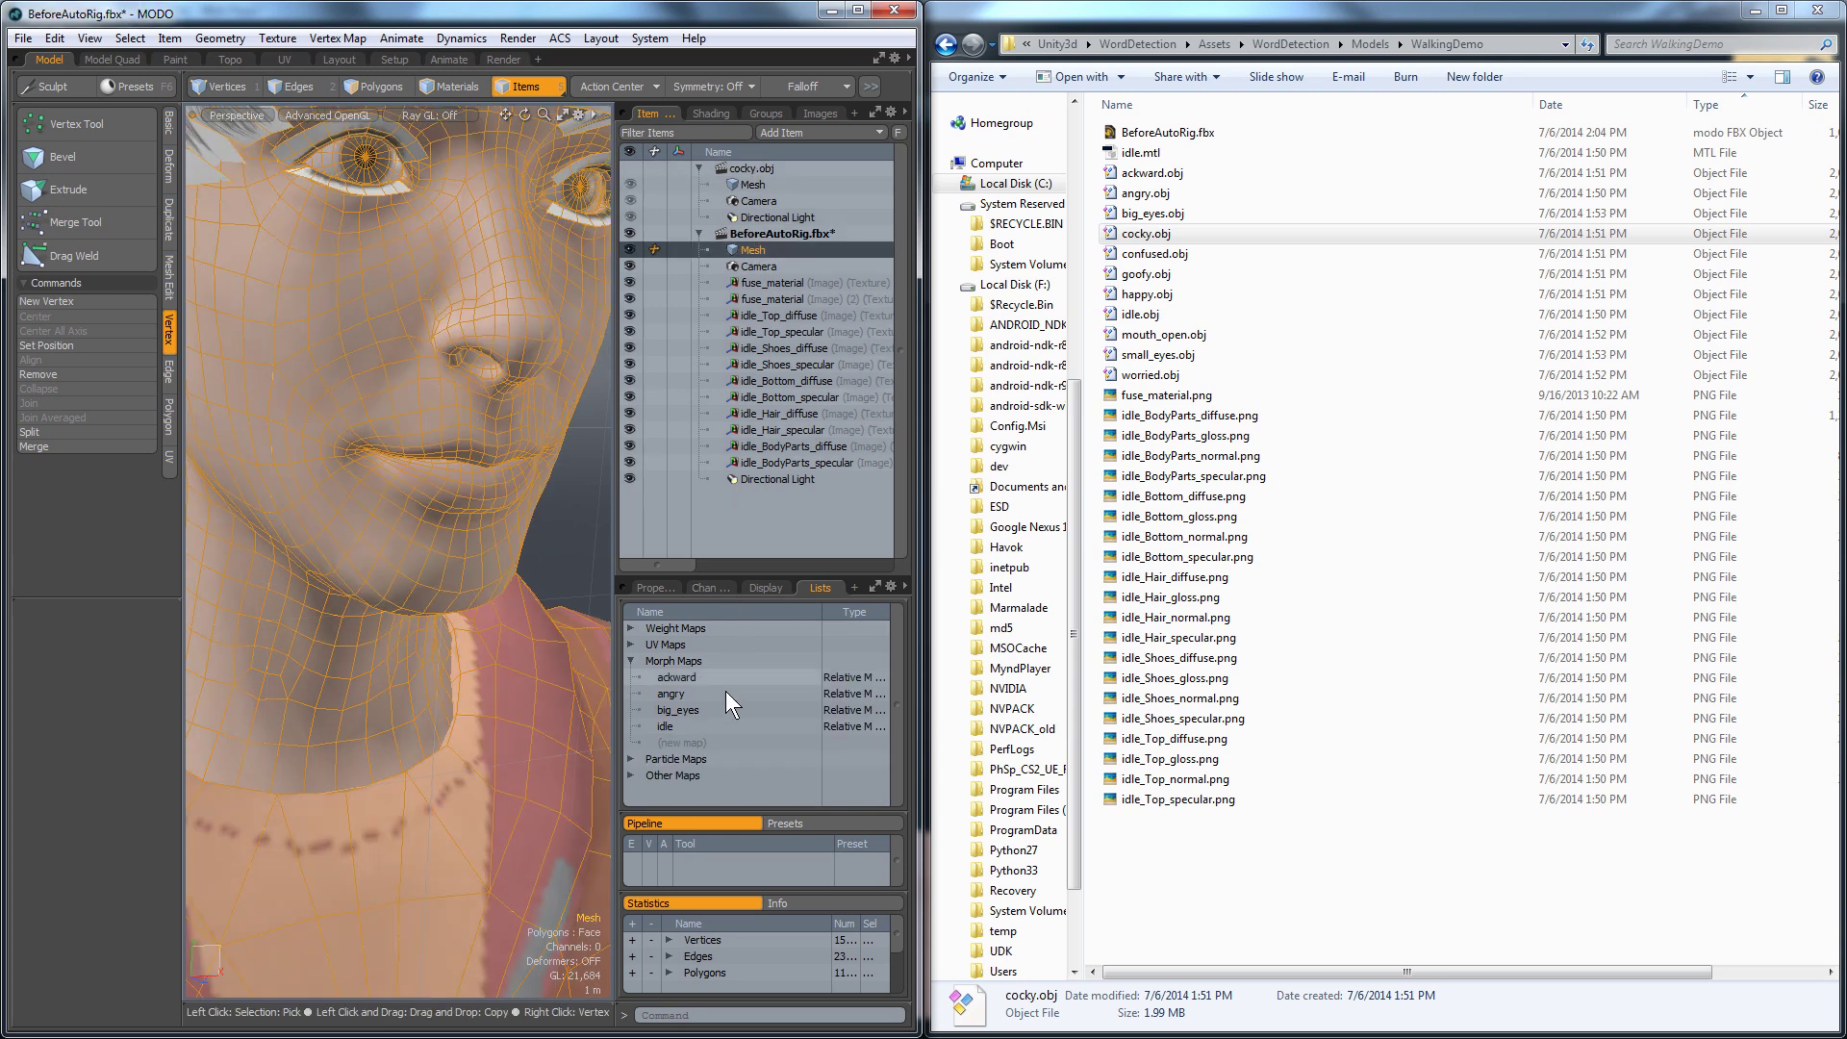
left_click(678, 742)
type("cocky")
key("Return")
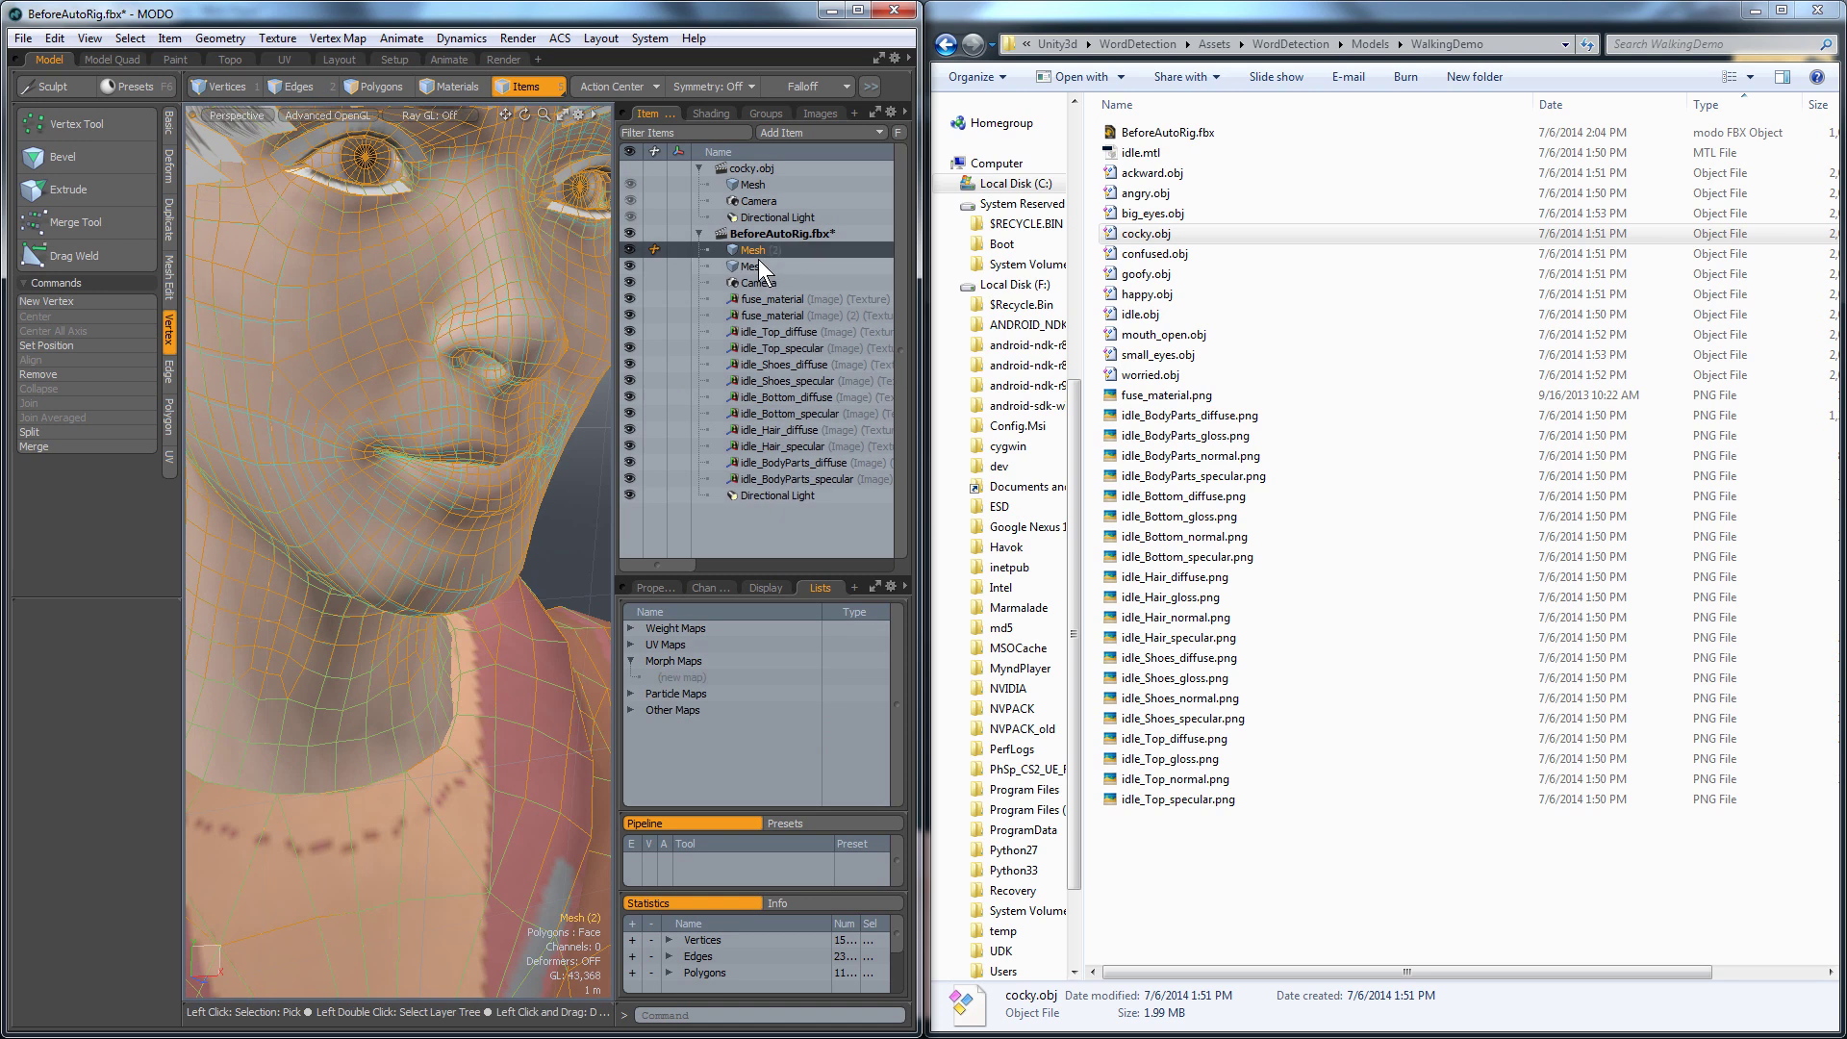
Shape the cocky morph map from the cocky face using Background Morph.
left_click(755, 268)
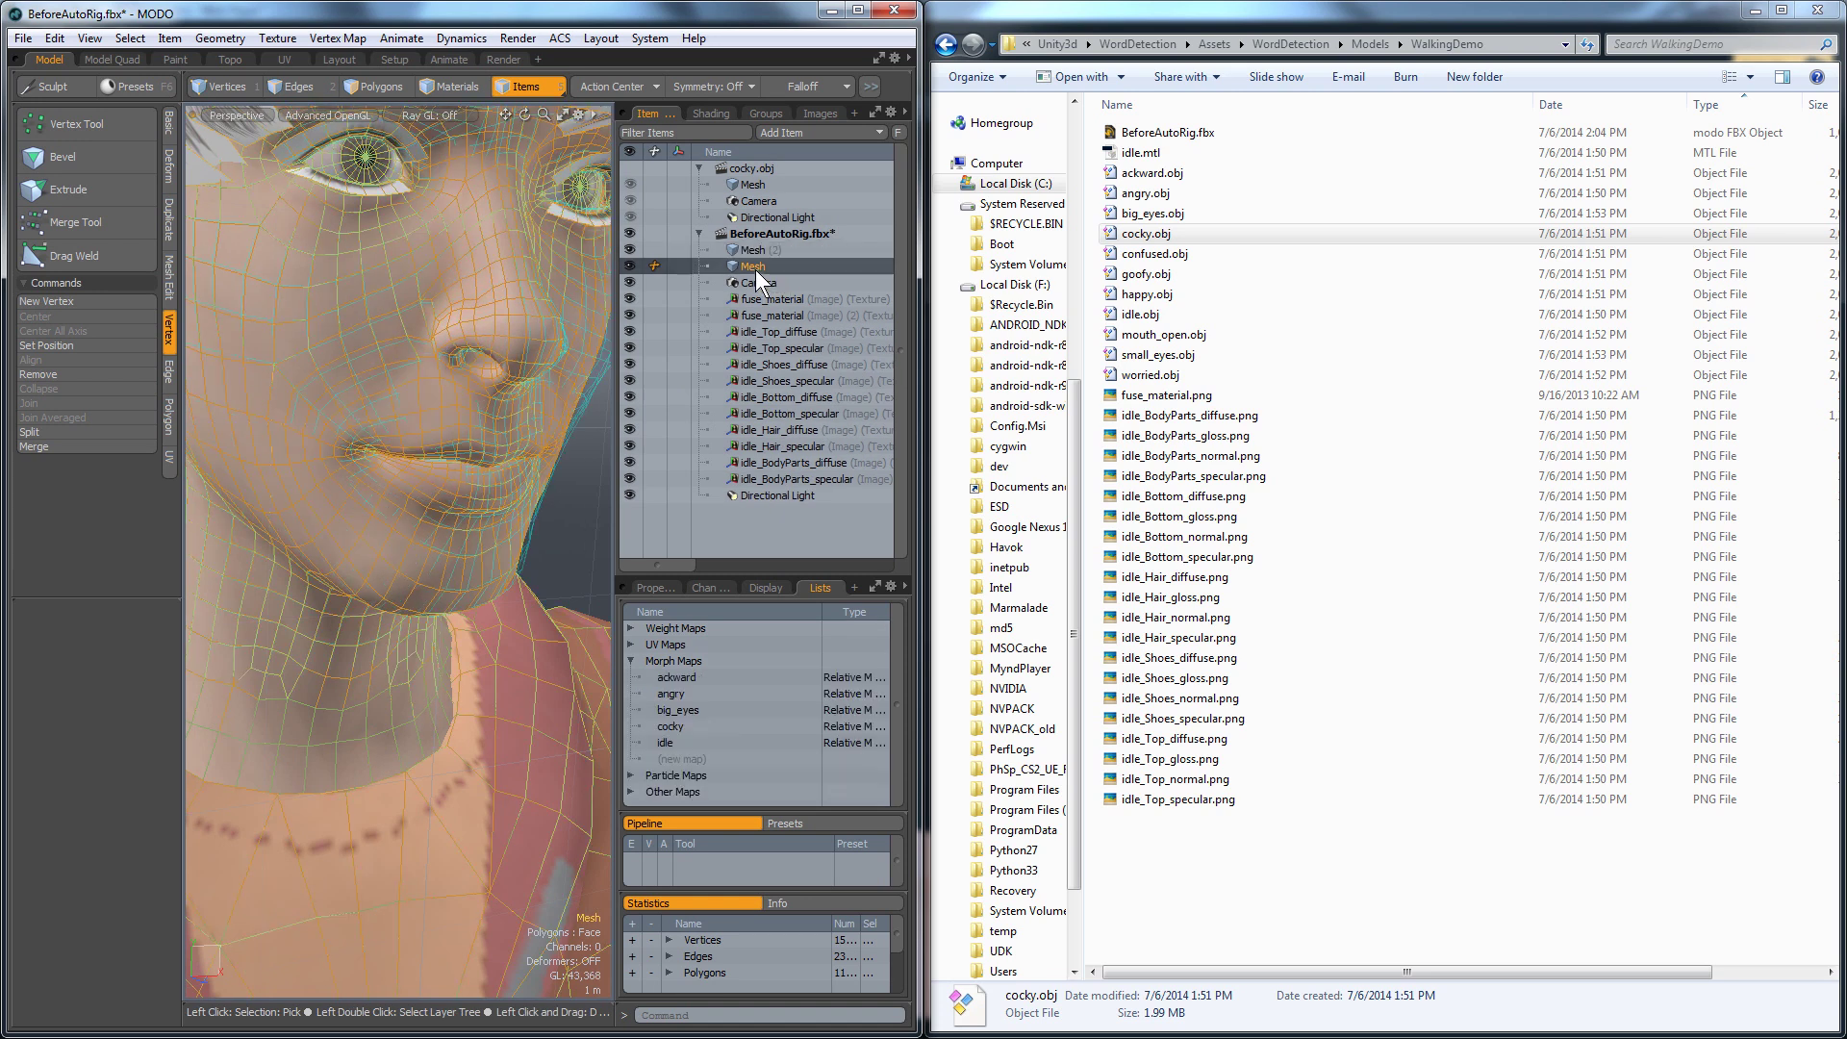
left_click(696, 723)
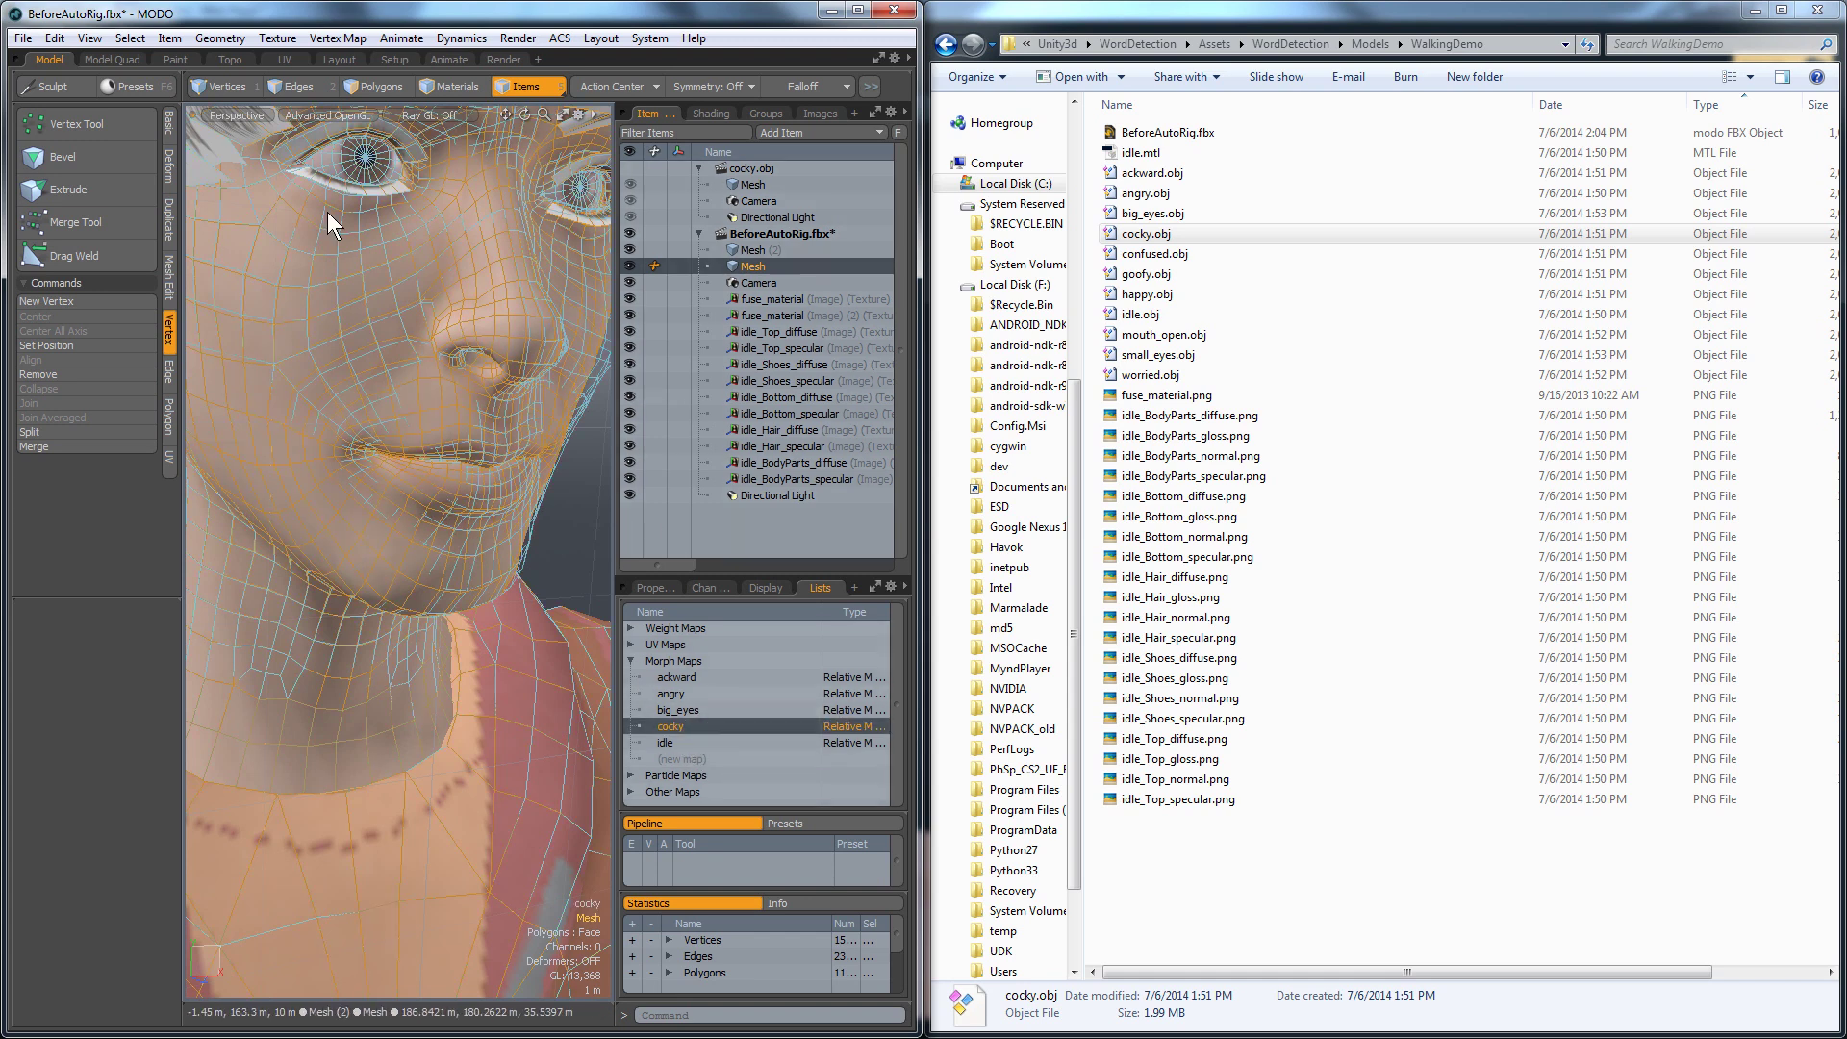
left_click(332, 37)
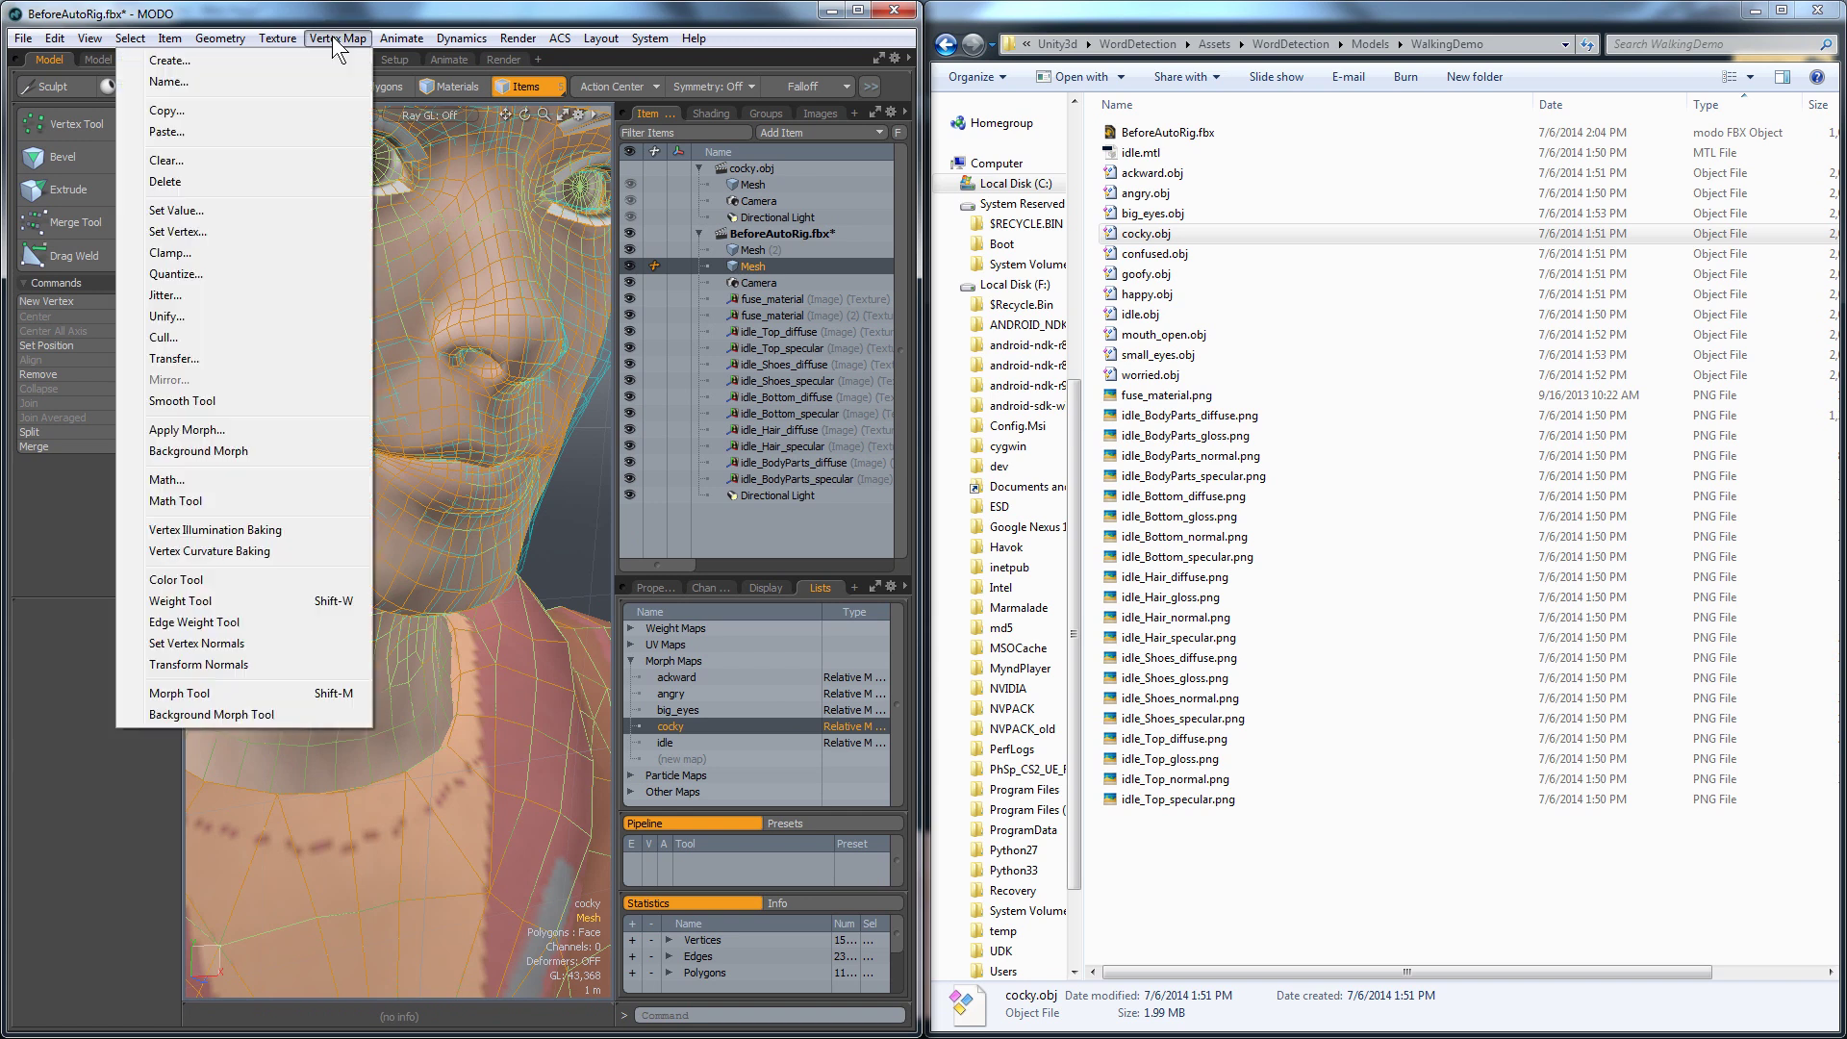
left_click(274, 720)
left_click(573, 523)
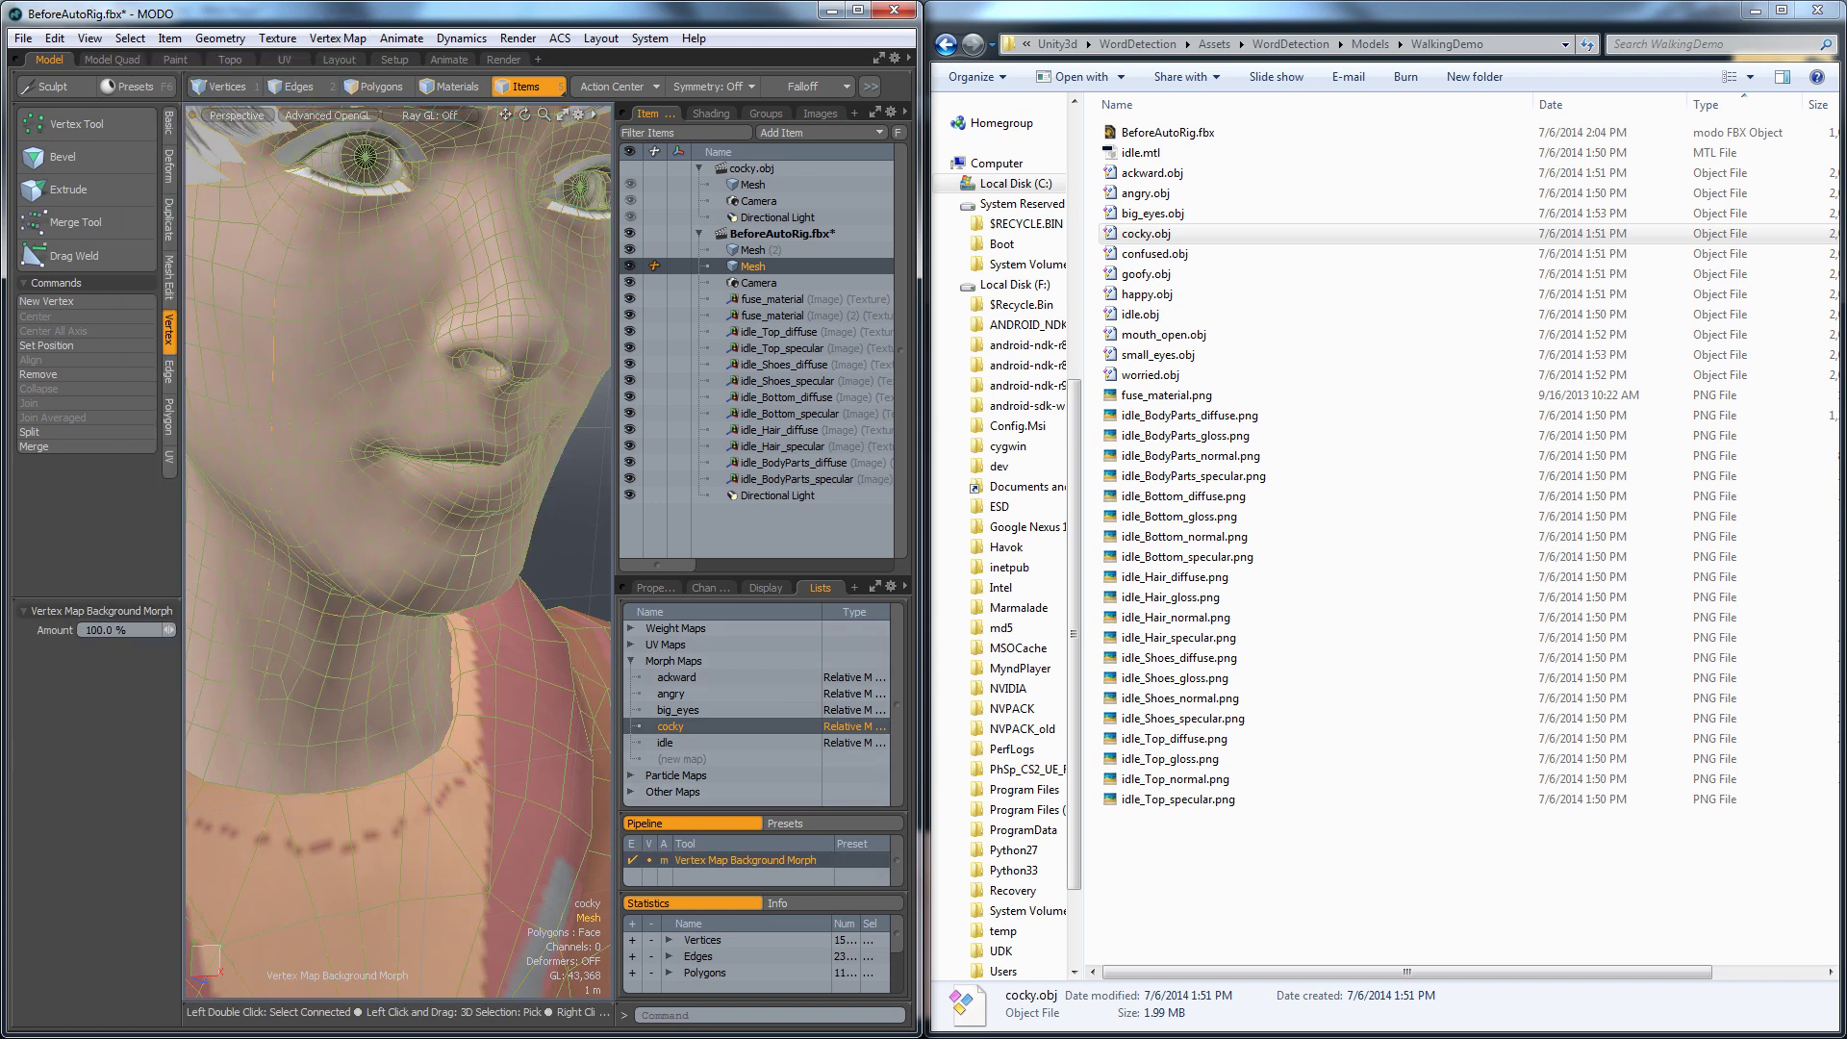
Preview the idle, cocky, big_eyes, angry and ackward morphs on the face.
left_click(683, 745)
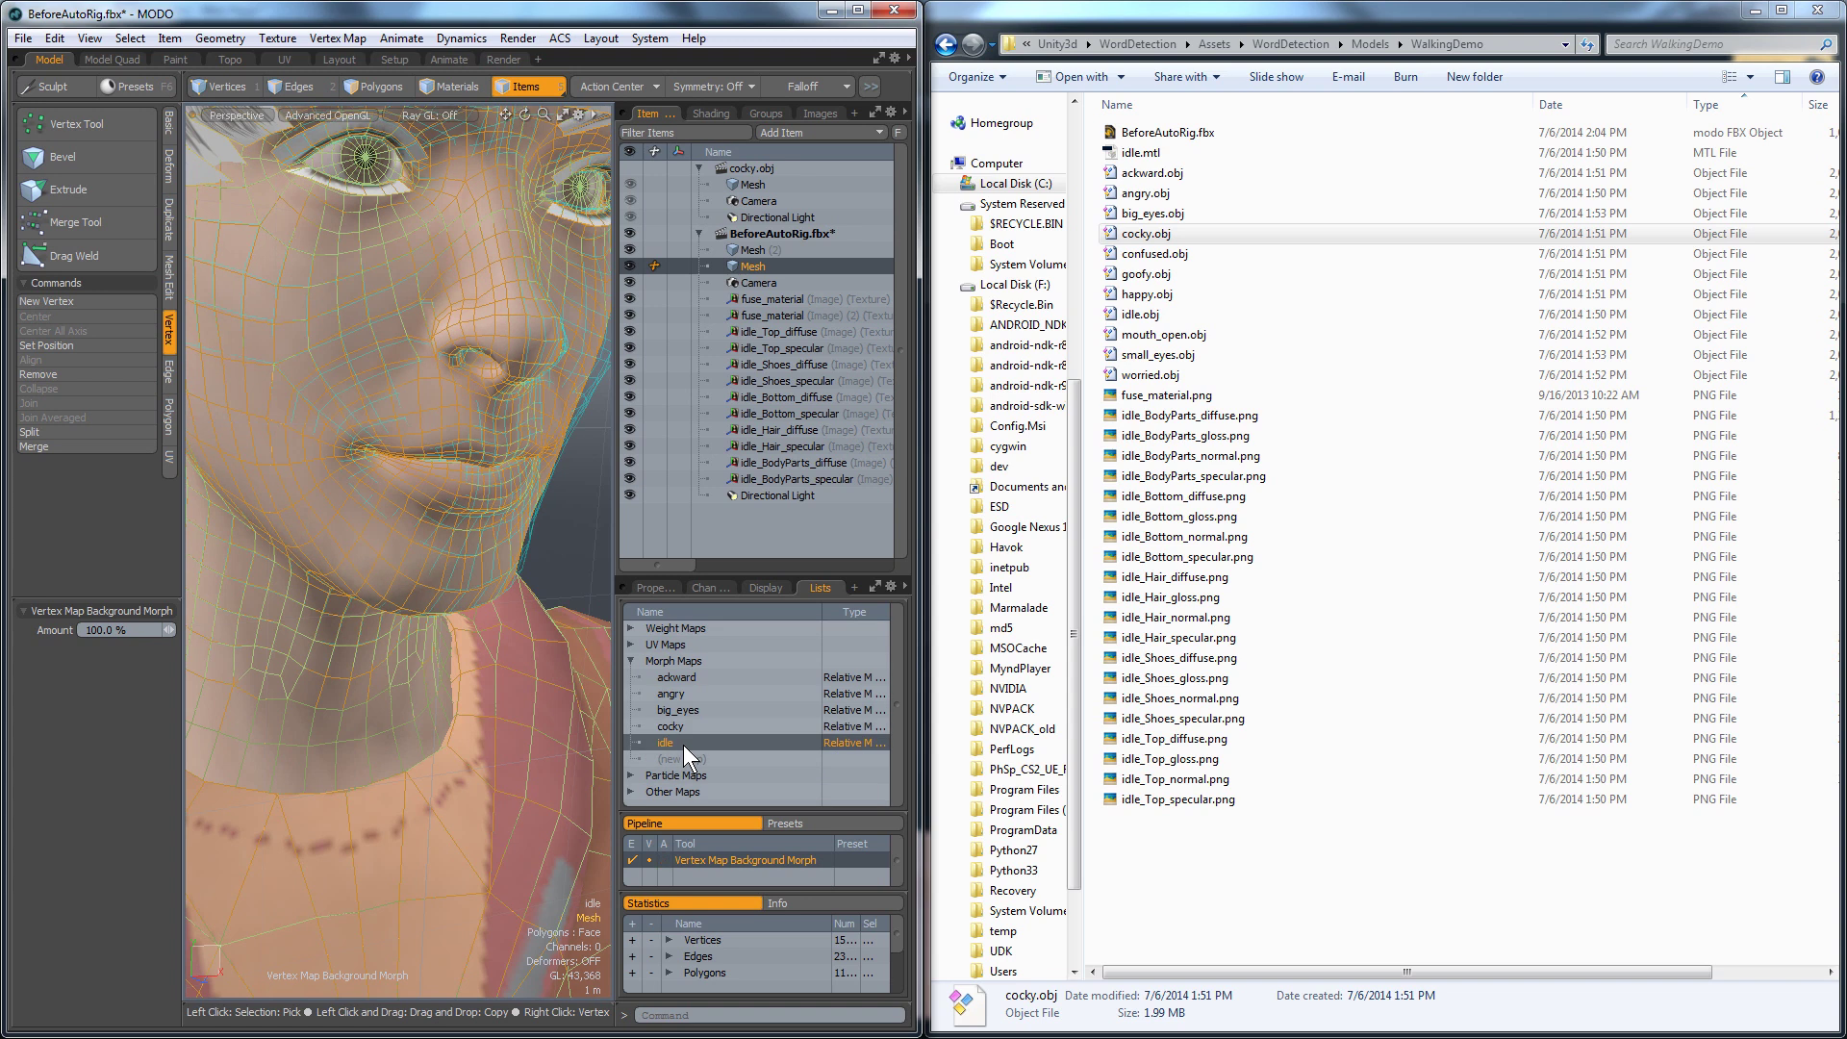
left_click(688, 726)
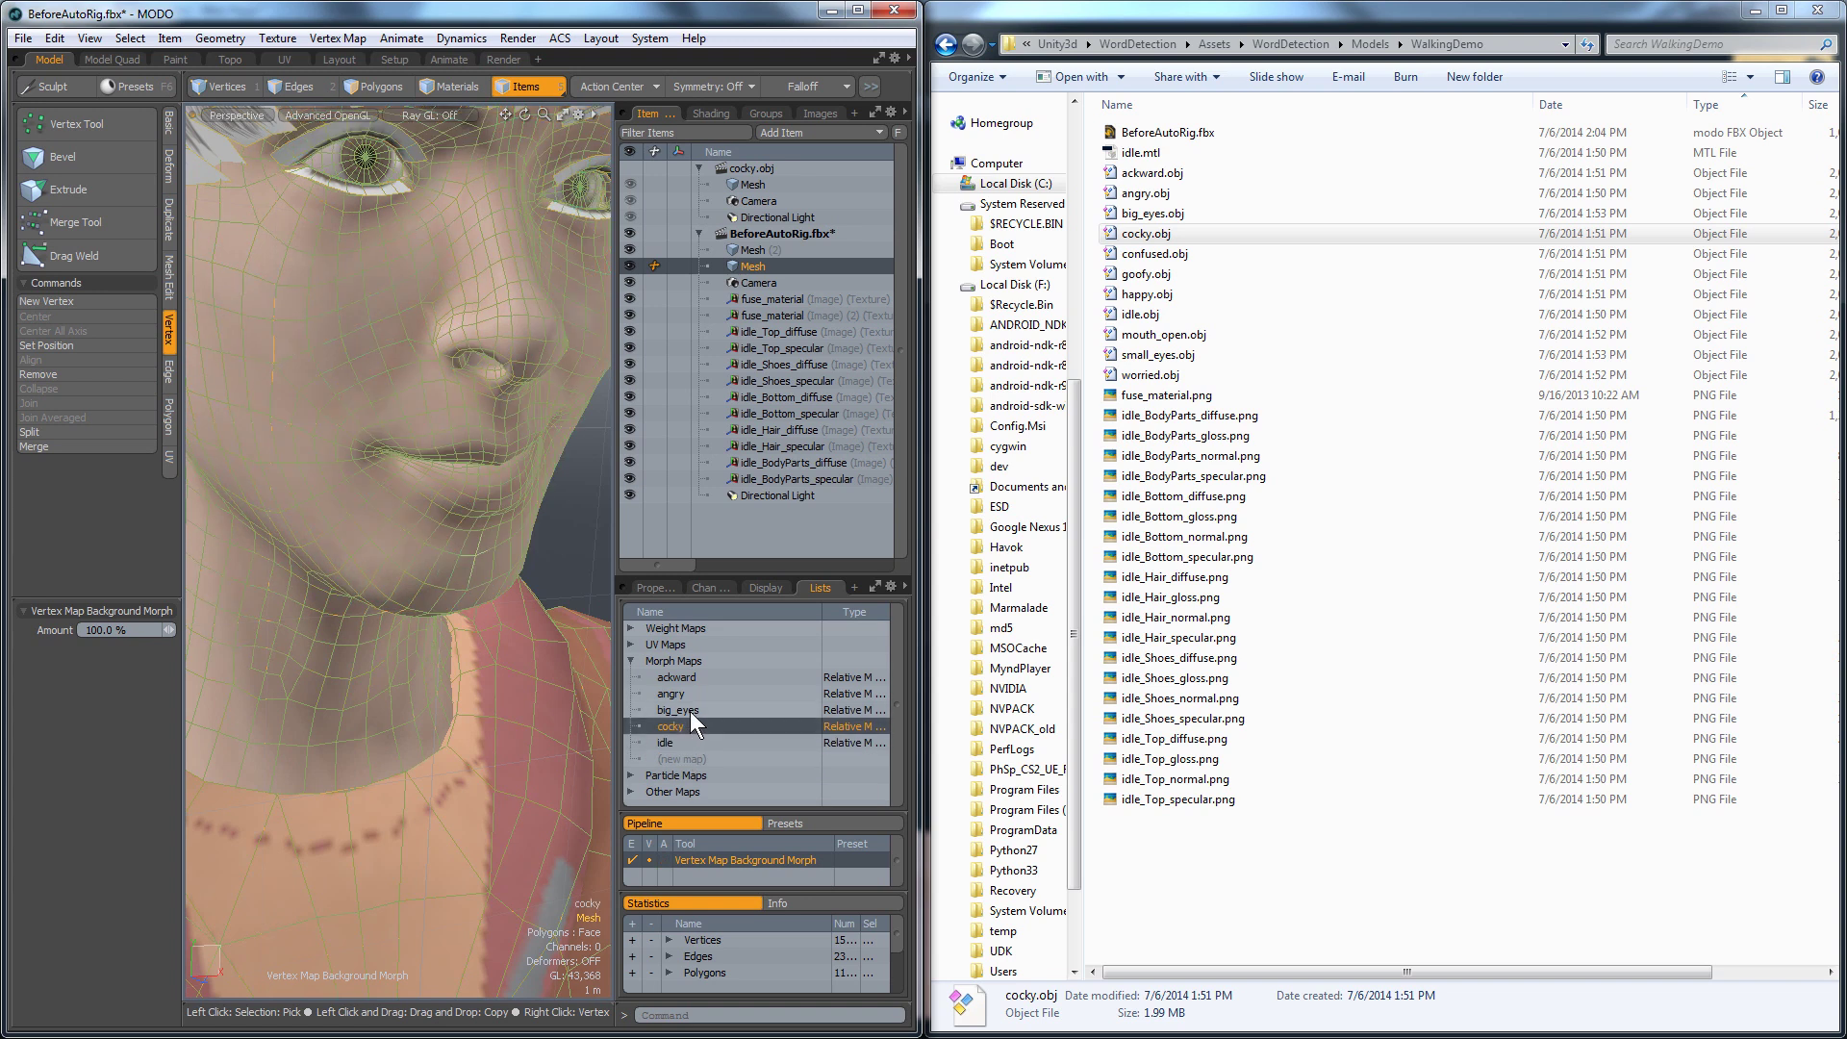
left_click(690, 712)
left_click(691, 691)
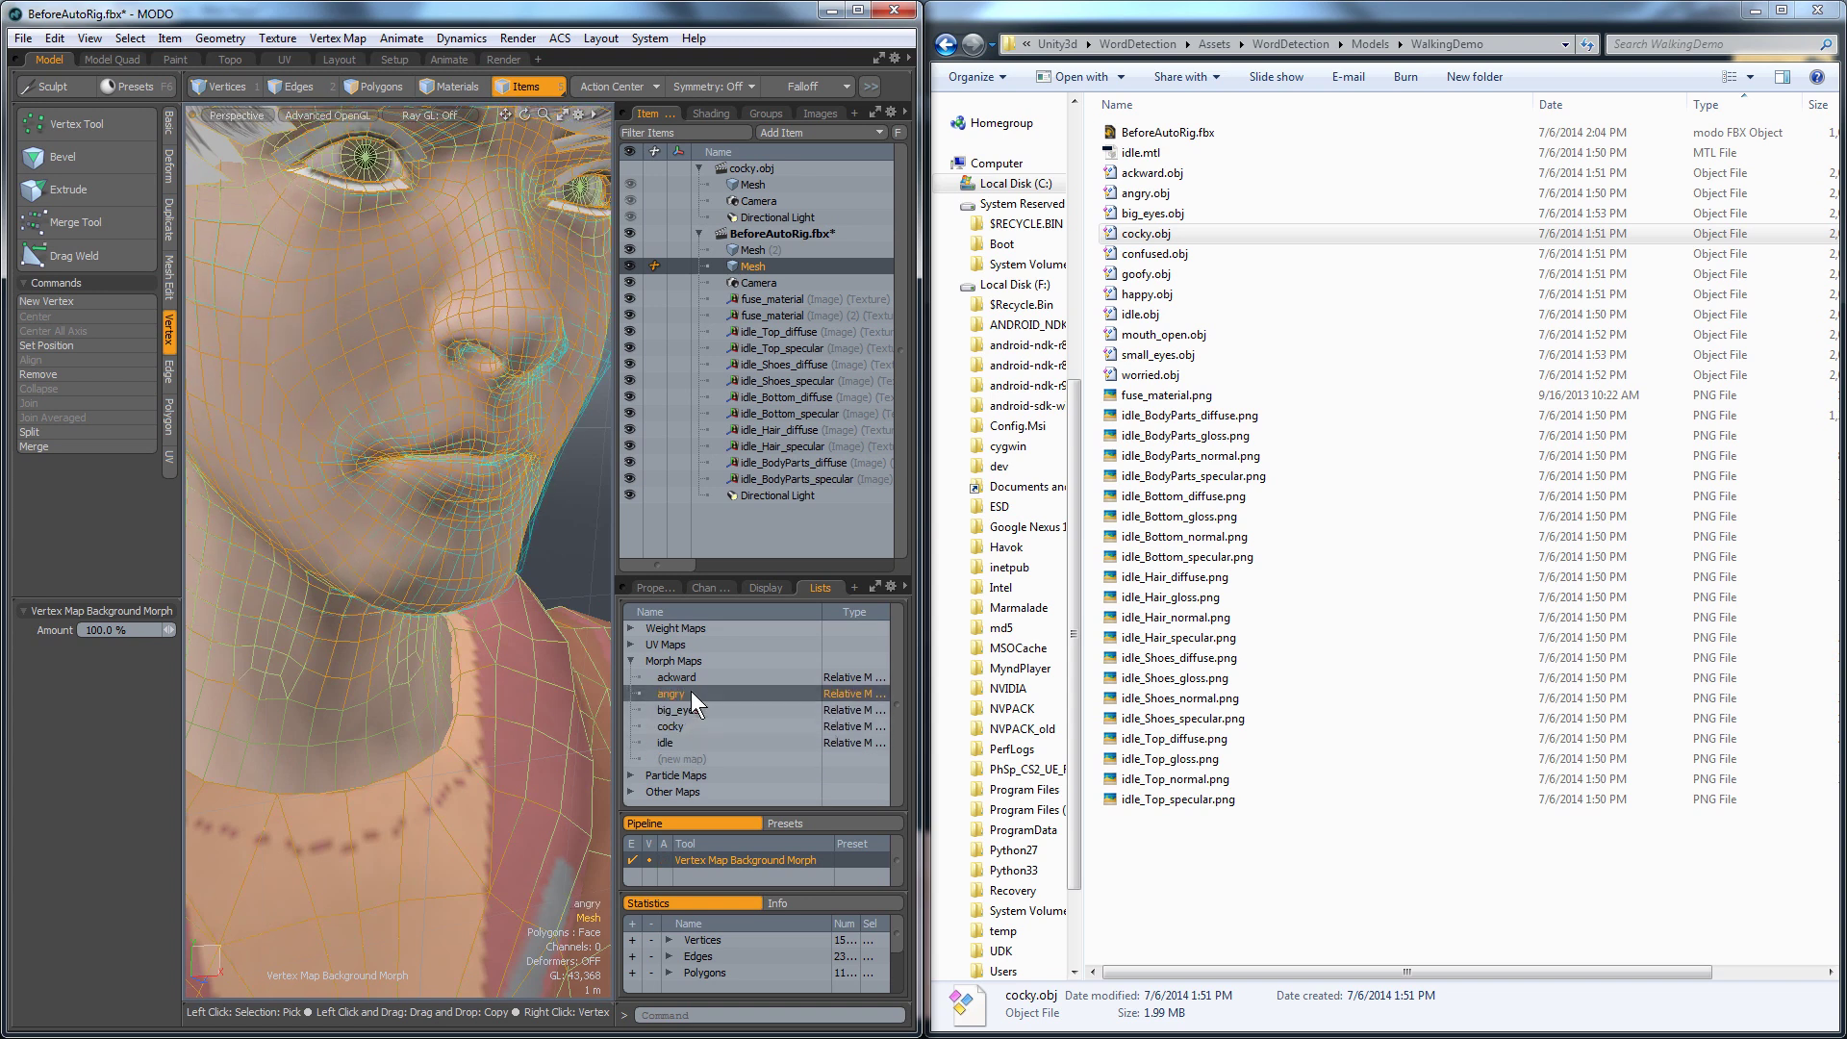
left_click(689, 677)
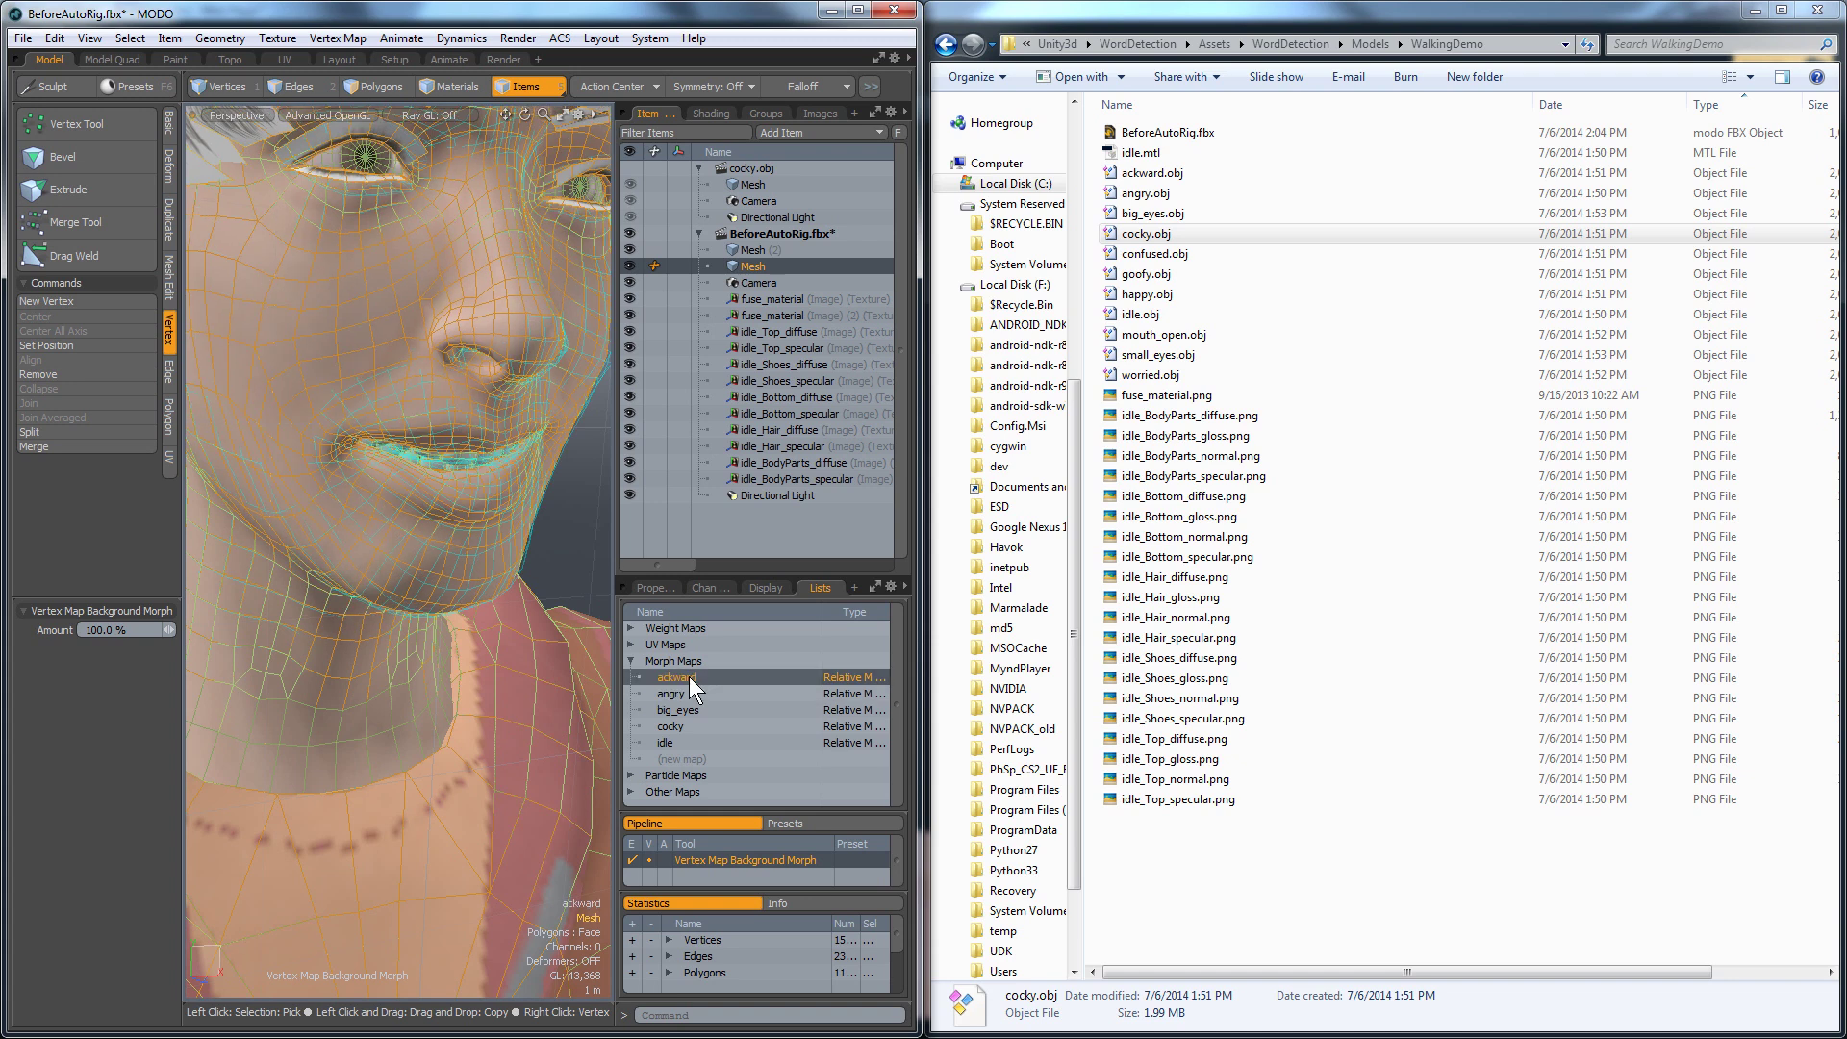
Close the cocky.obj scene, remove the duplicate Mesh (2), and recheck all five morphs.
left_click(743, 170)
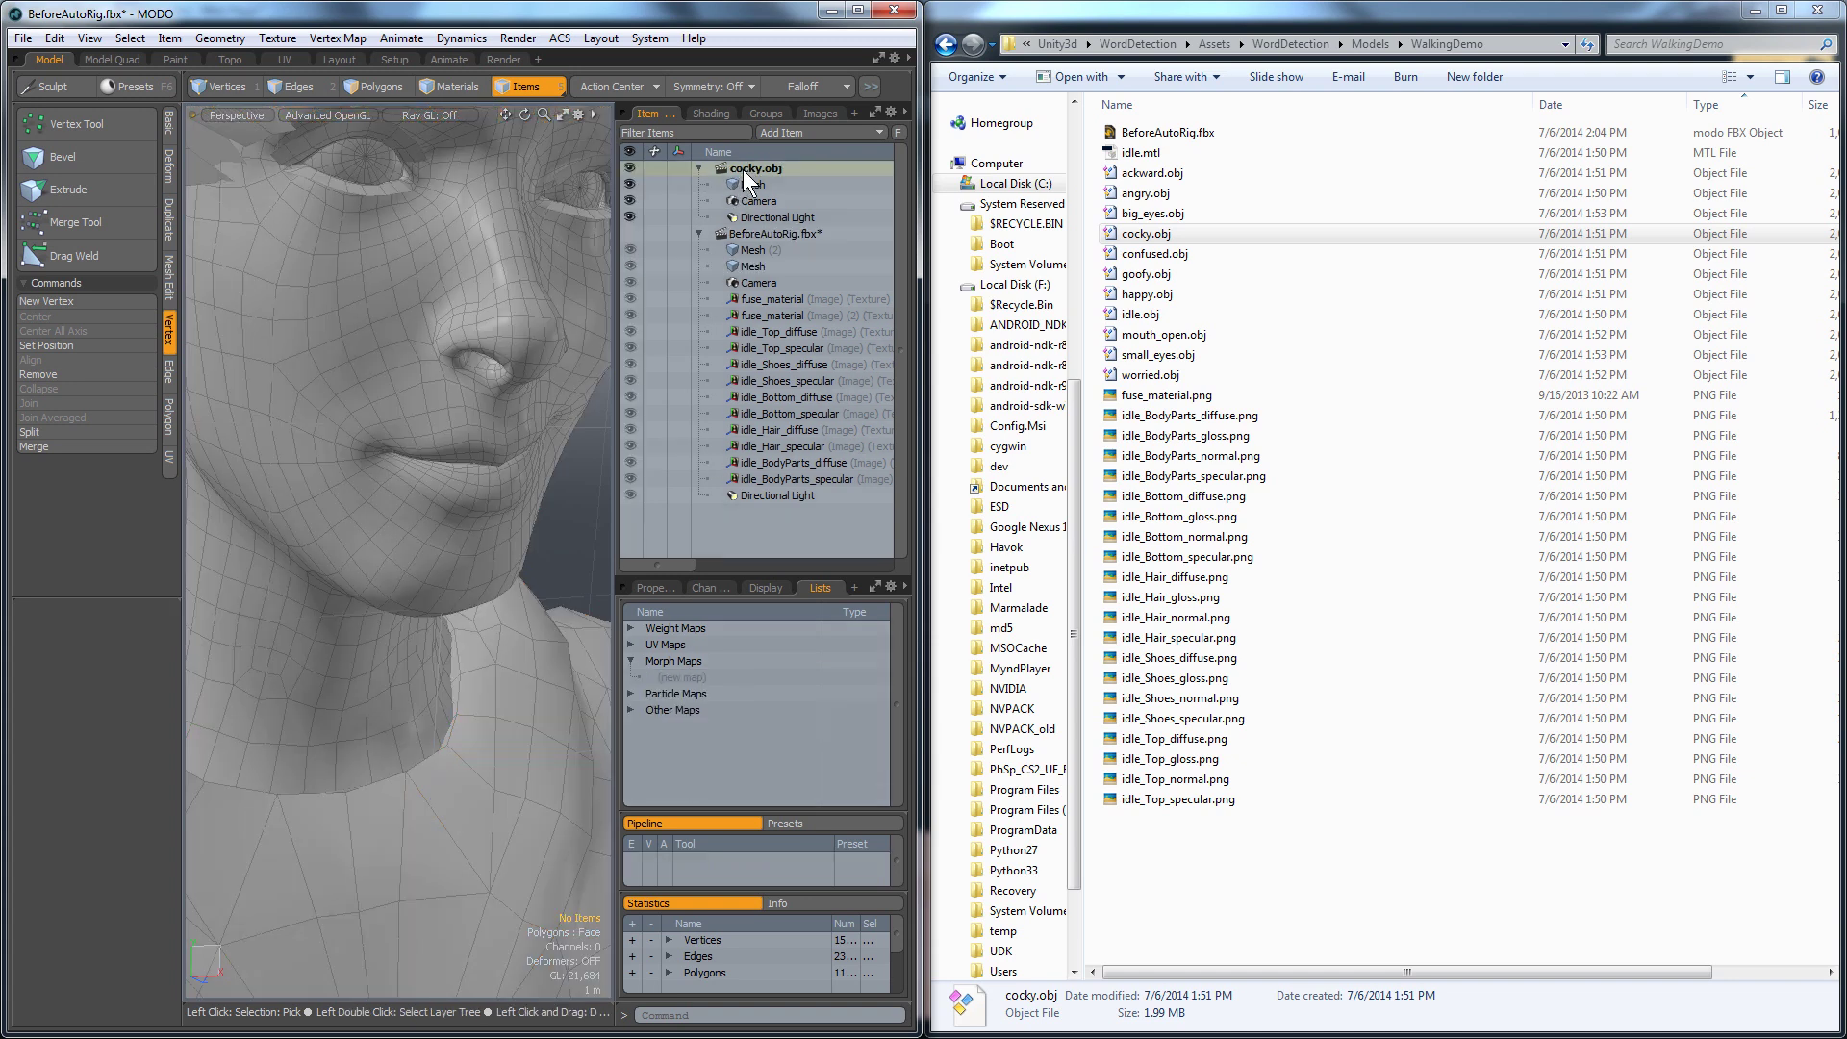
key("ctrl+w")
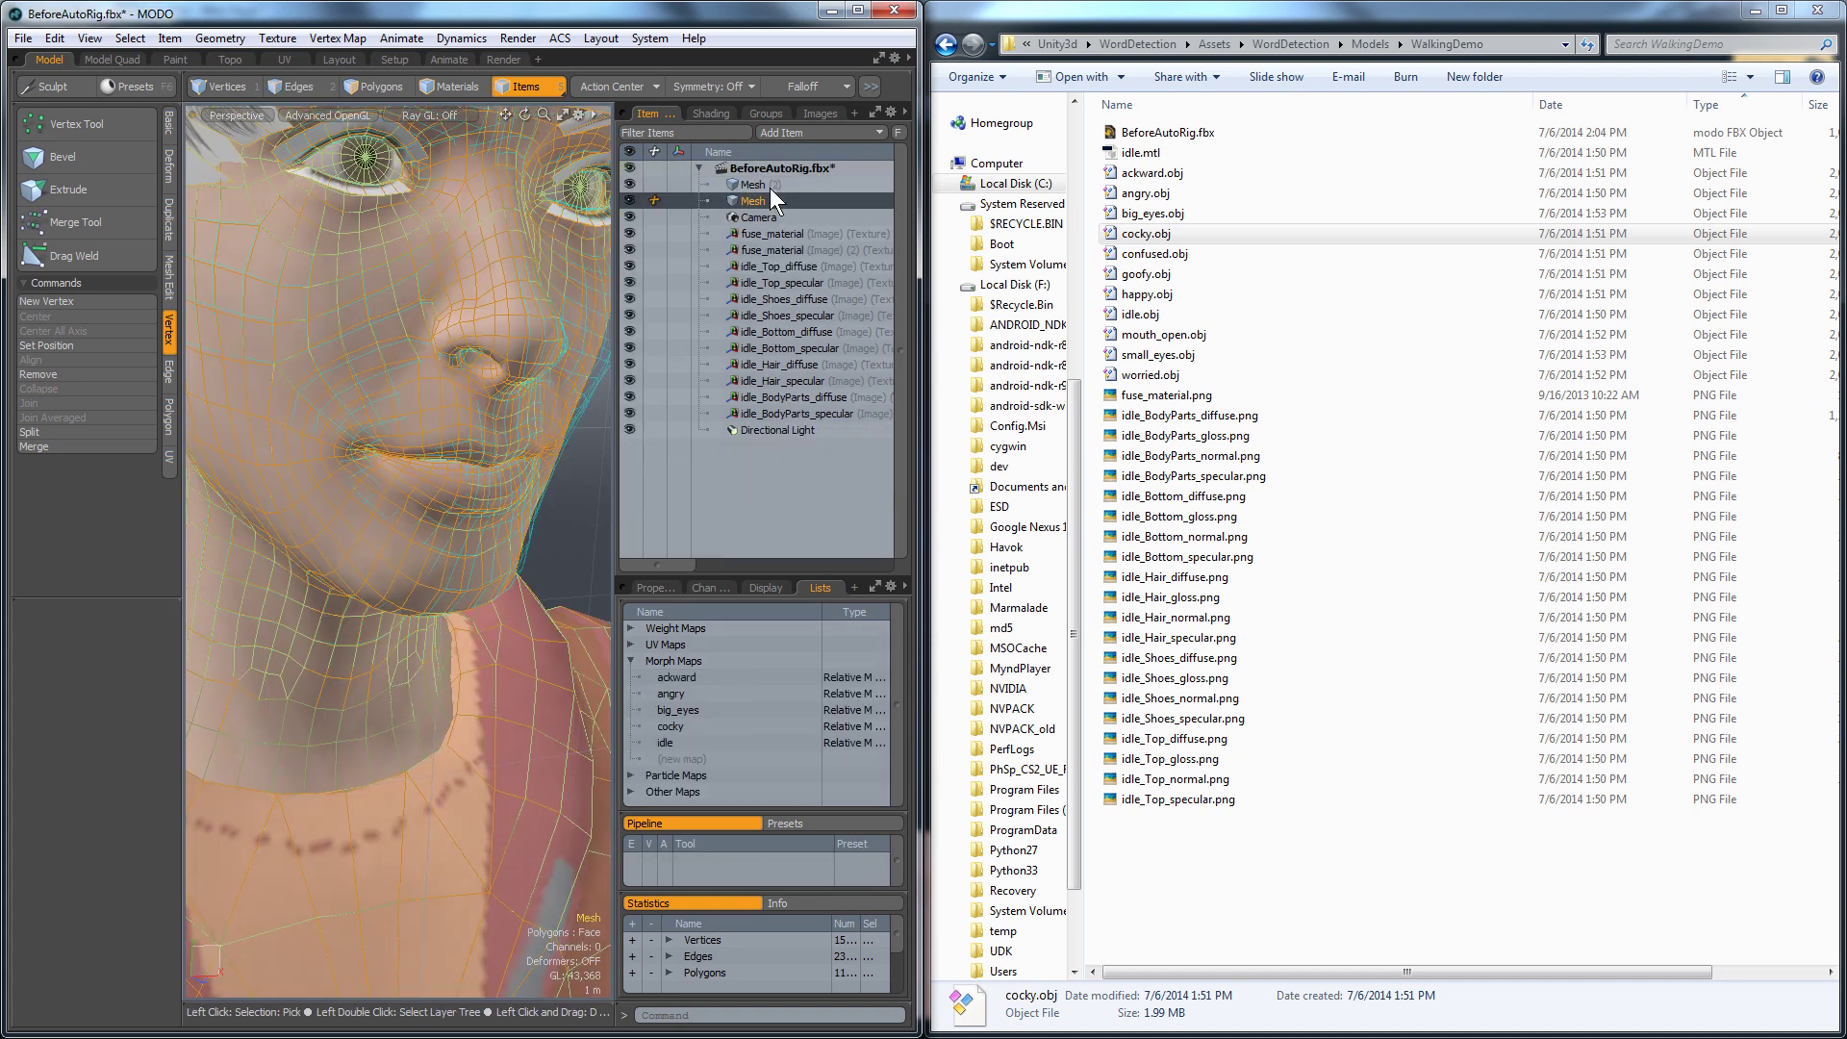
key("ctrl+z")
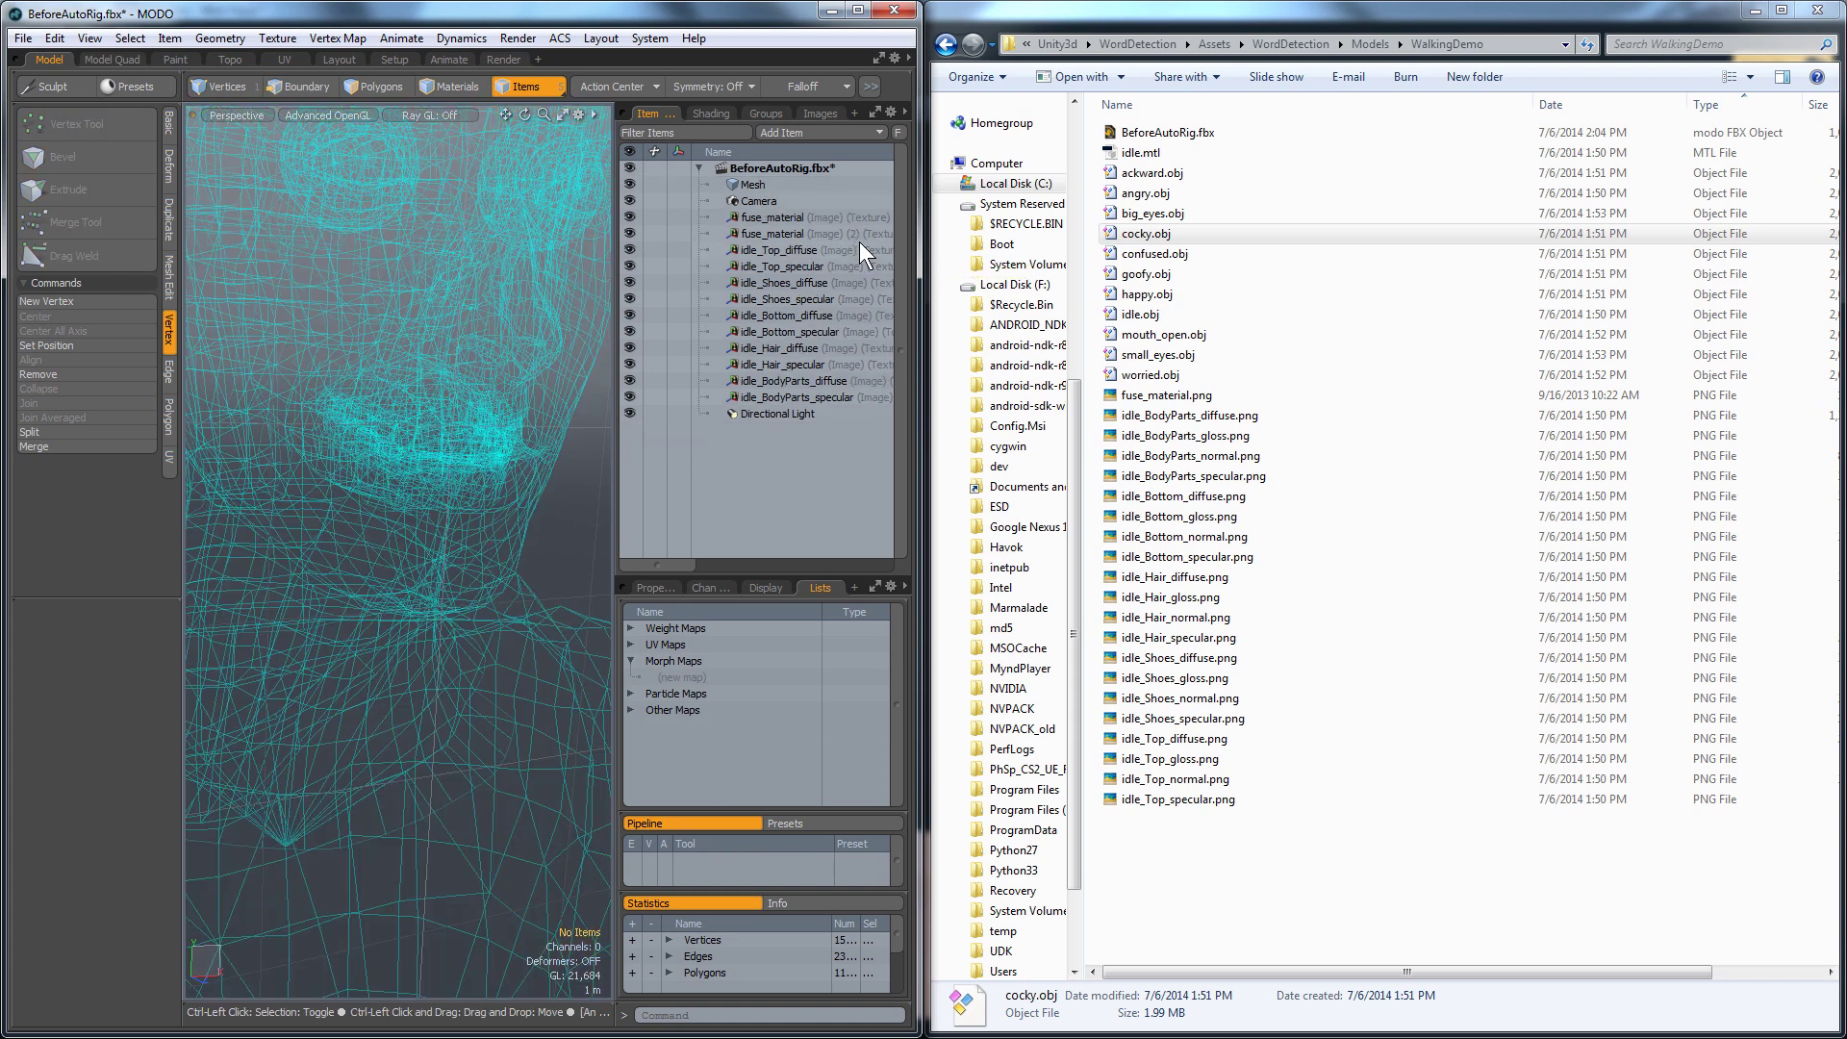
left_click(742, 181)
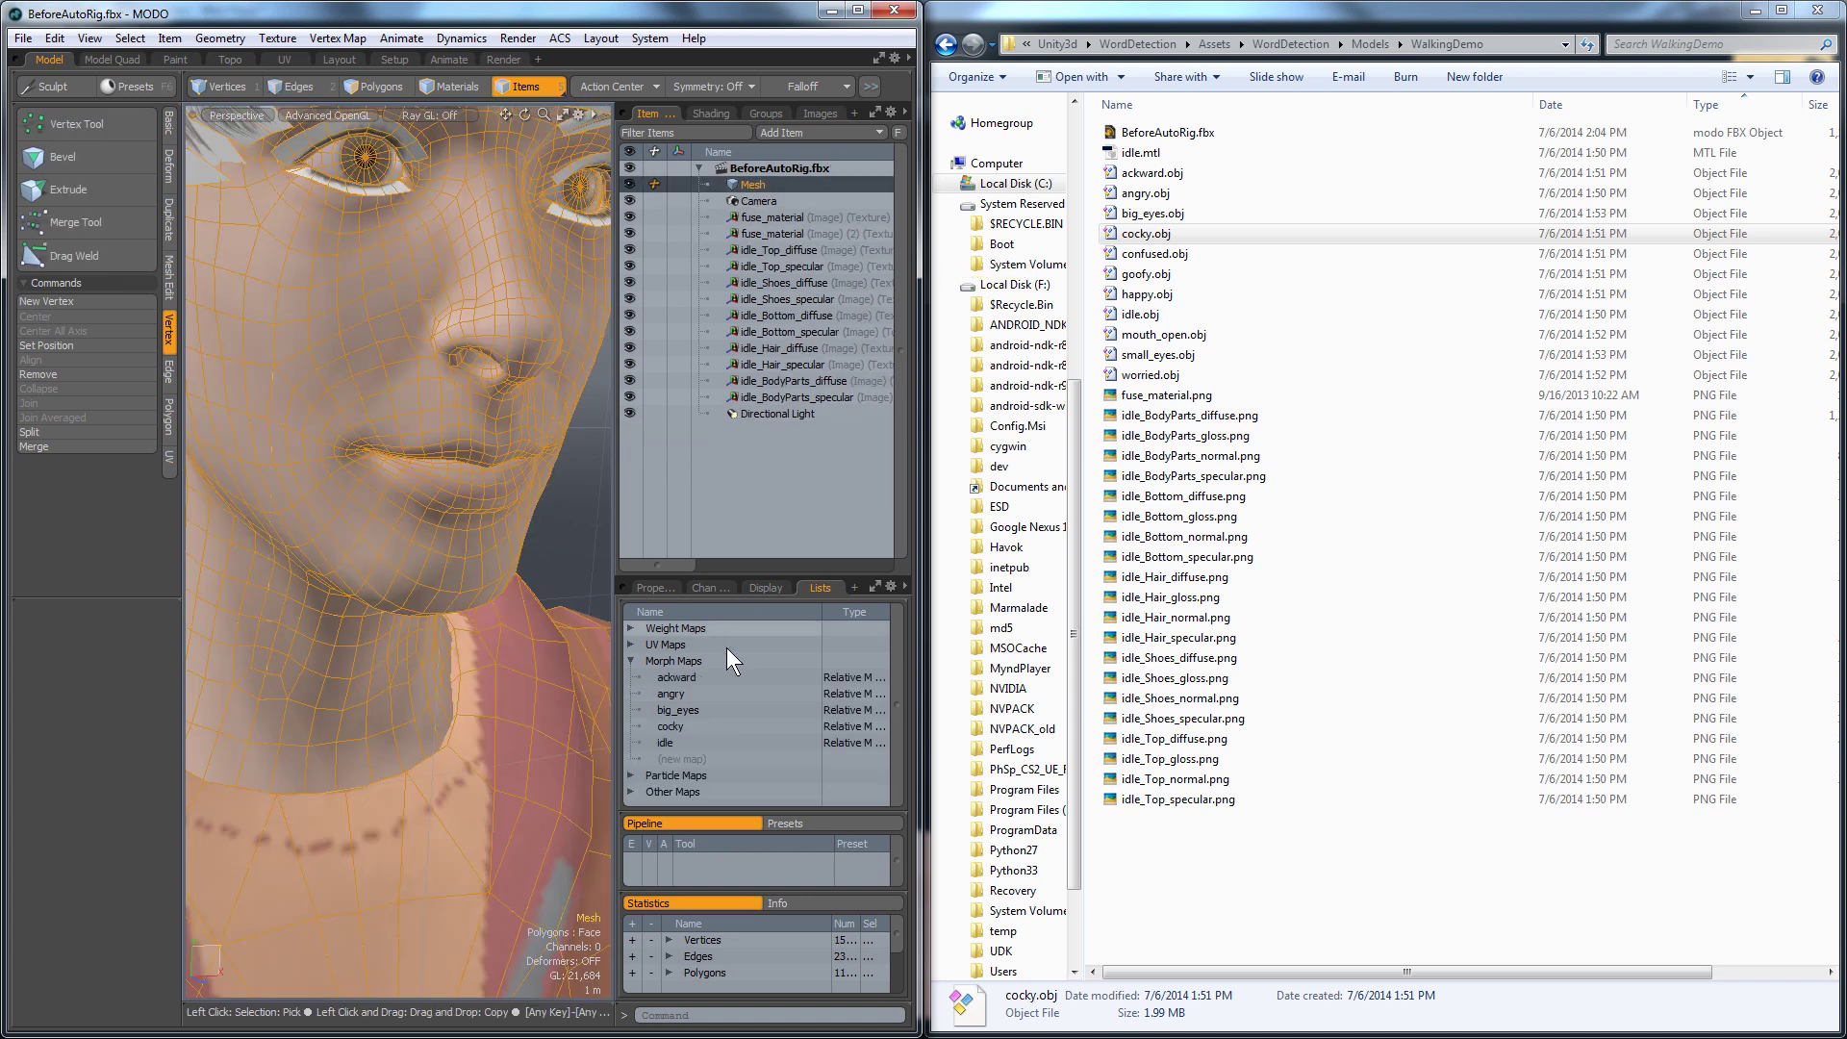
left_click(691, 677)
left_click(683, 691)
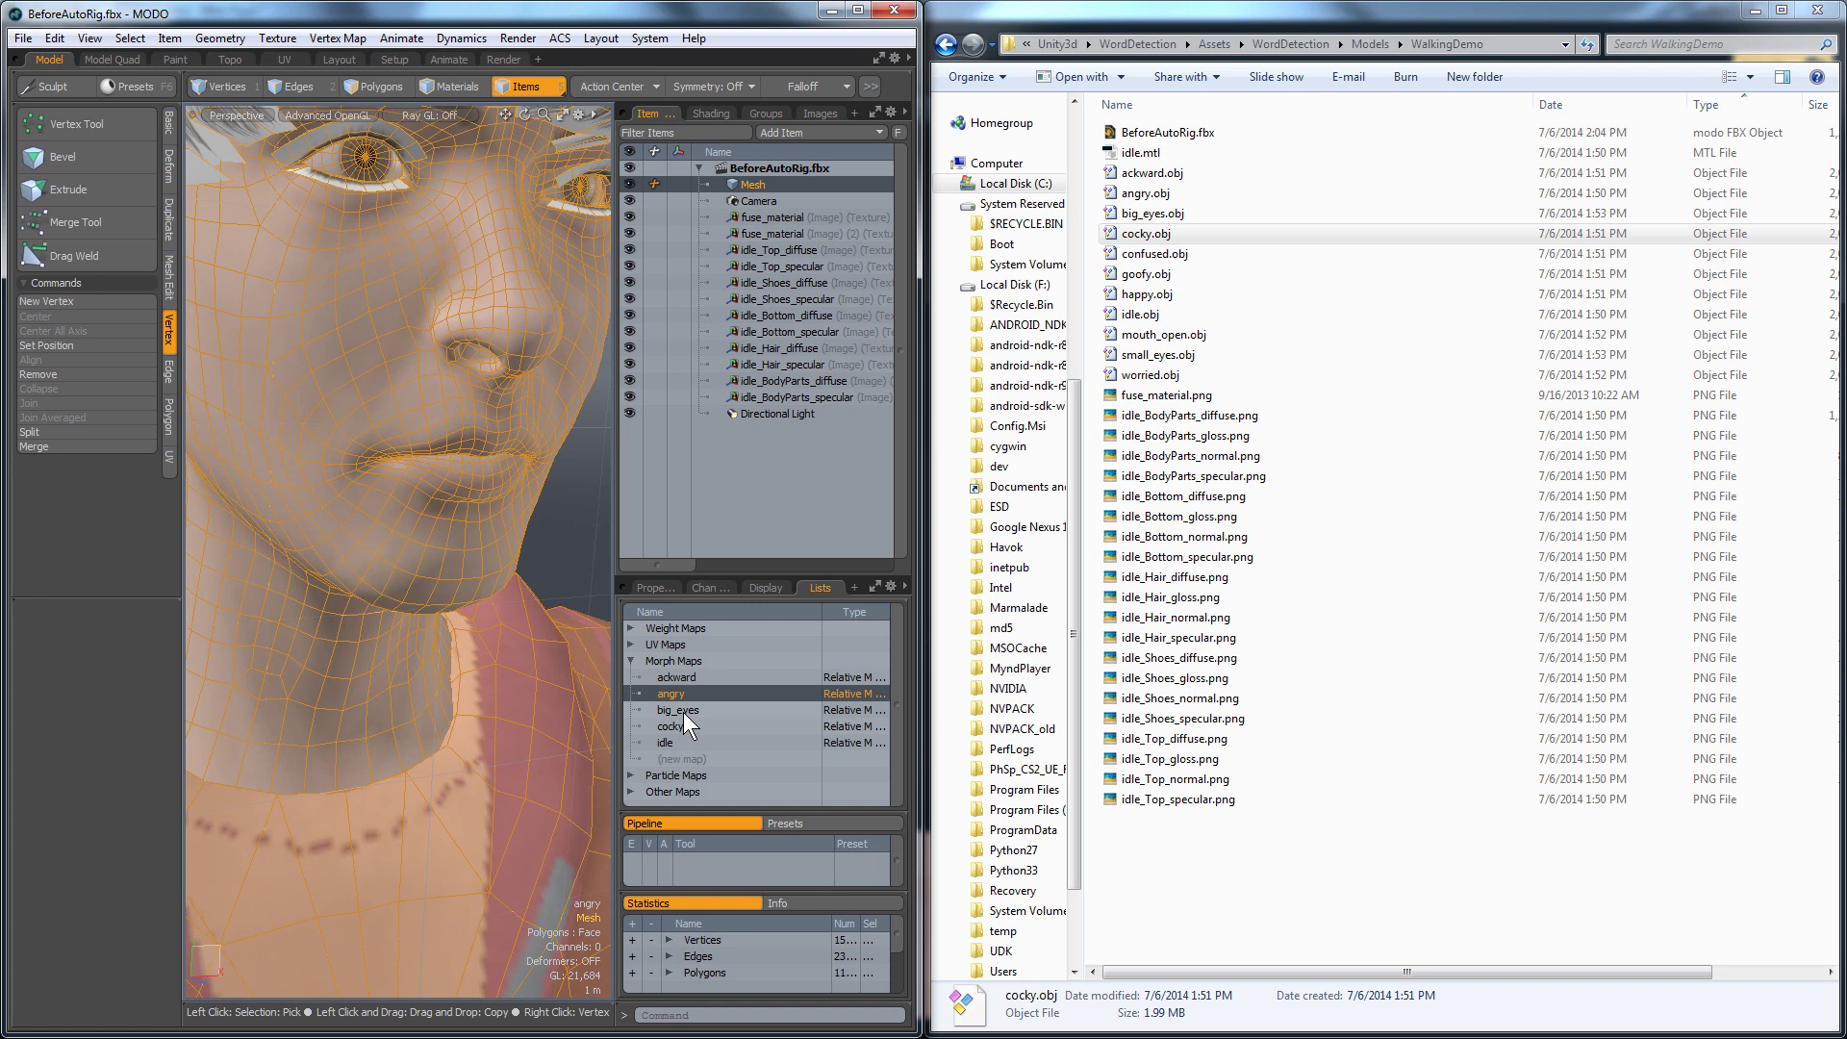
left_click(684, 712)
left_click(682, 727)
left_click(678, 742)
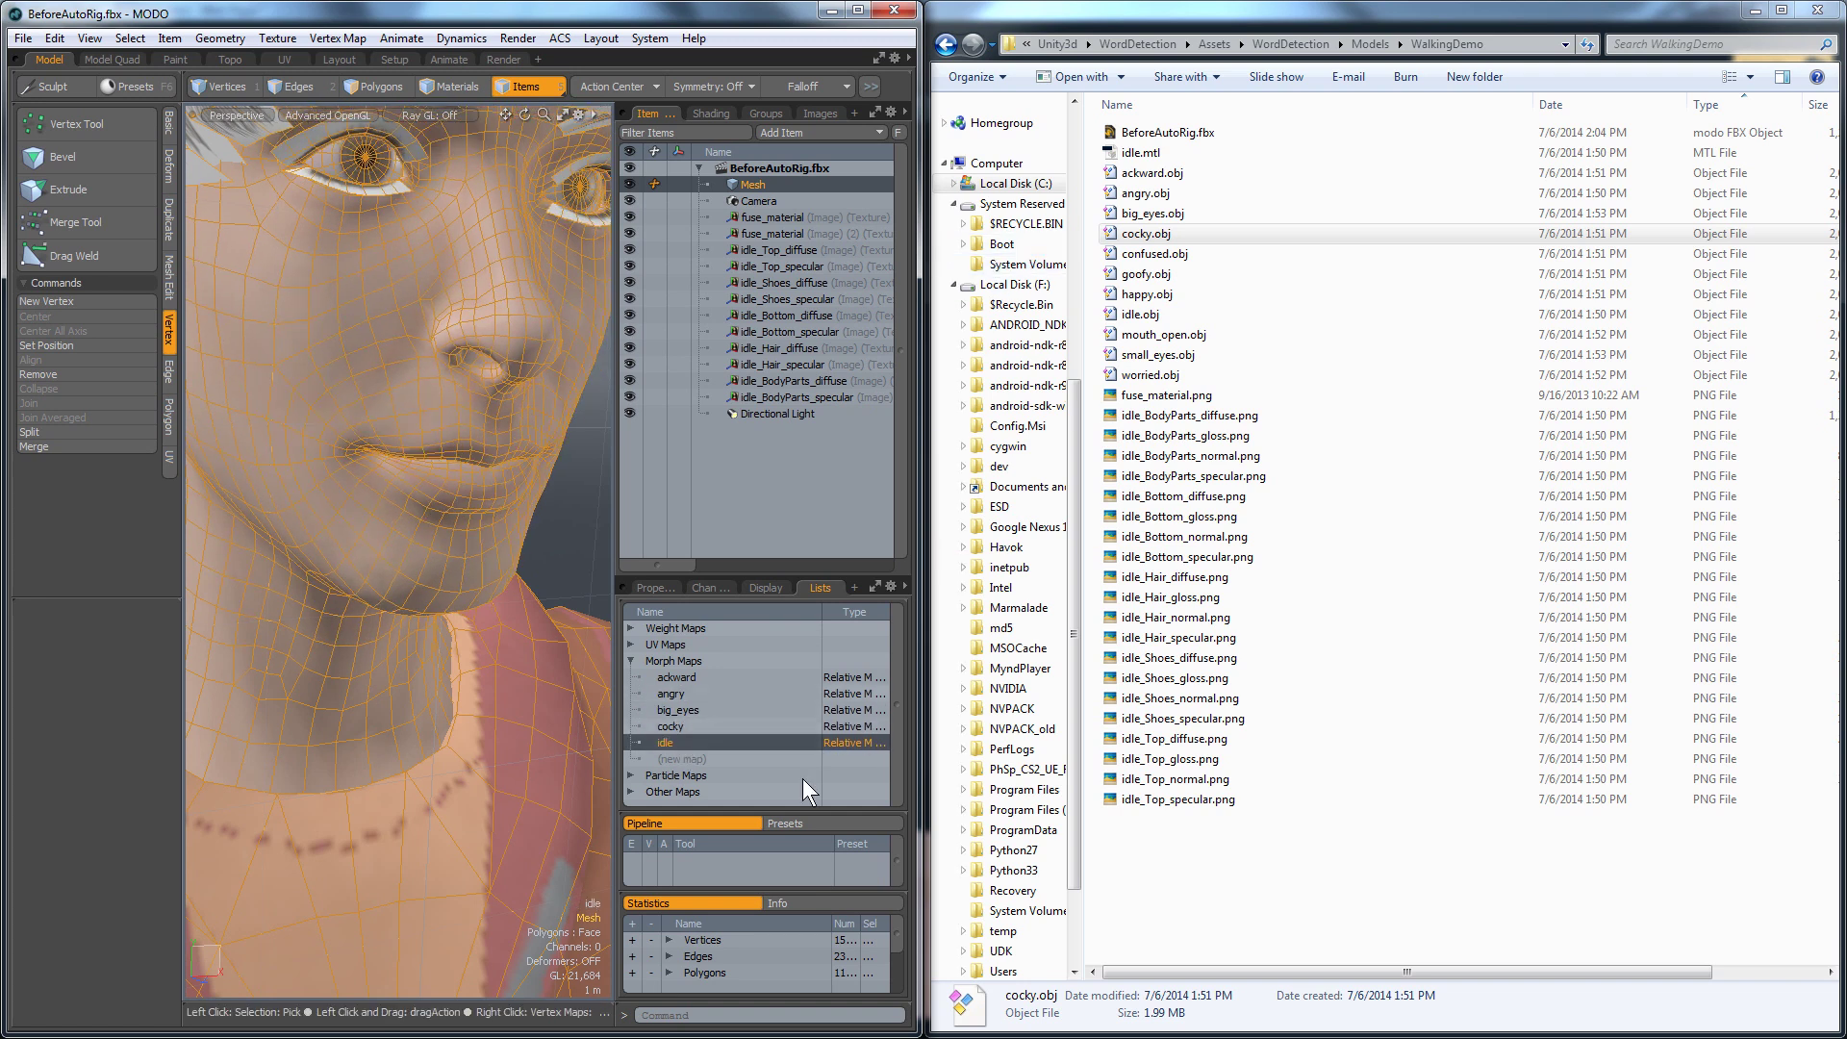
Create a confused morph map and import confused.obj's mesh into BeforeAutoRig.fbx.
left_click(677, 760)
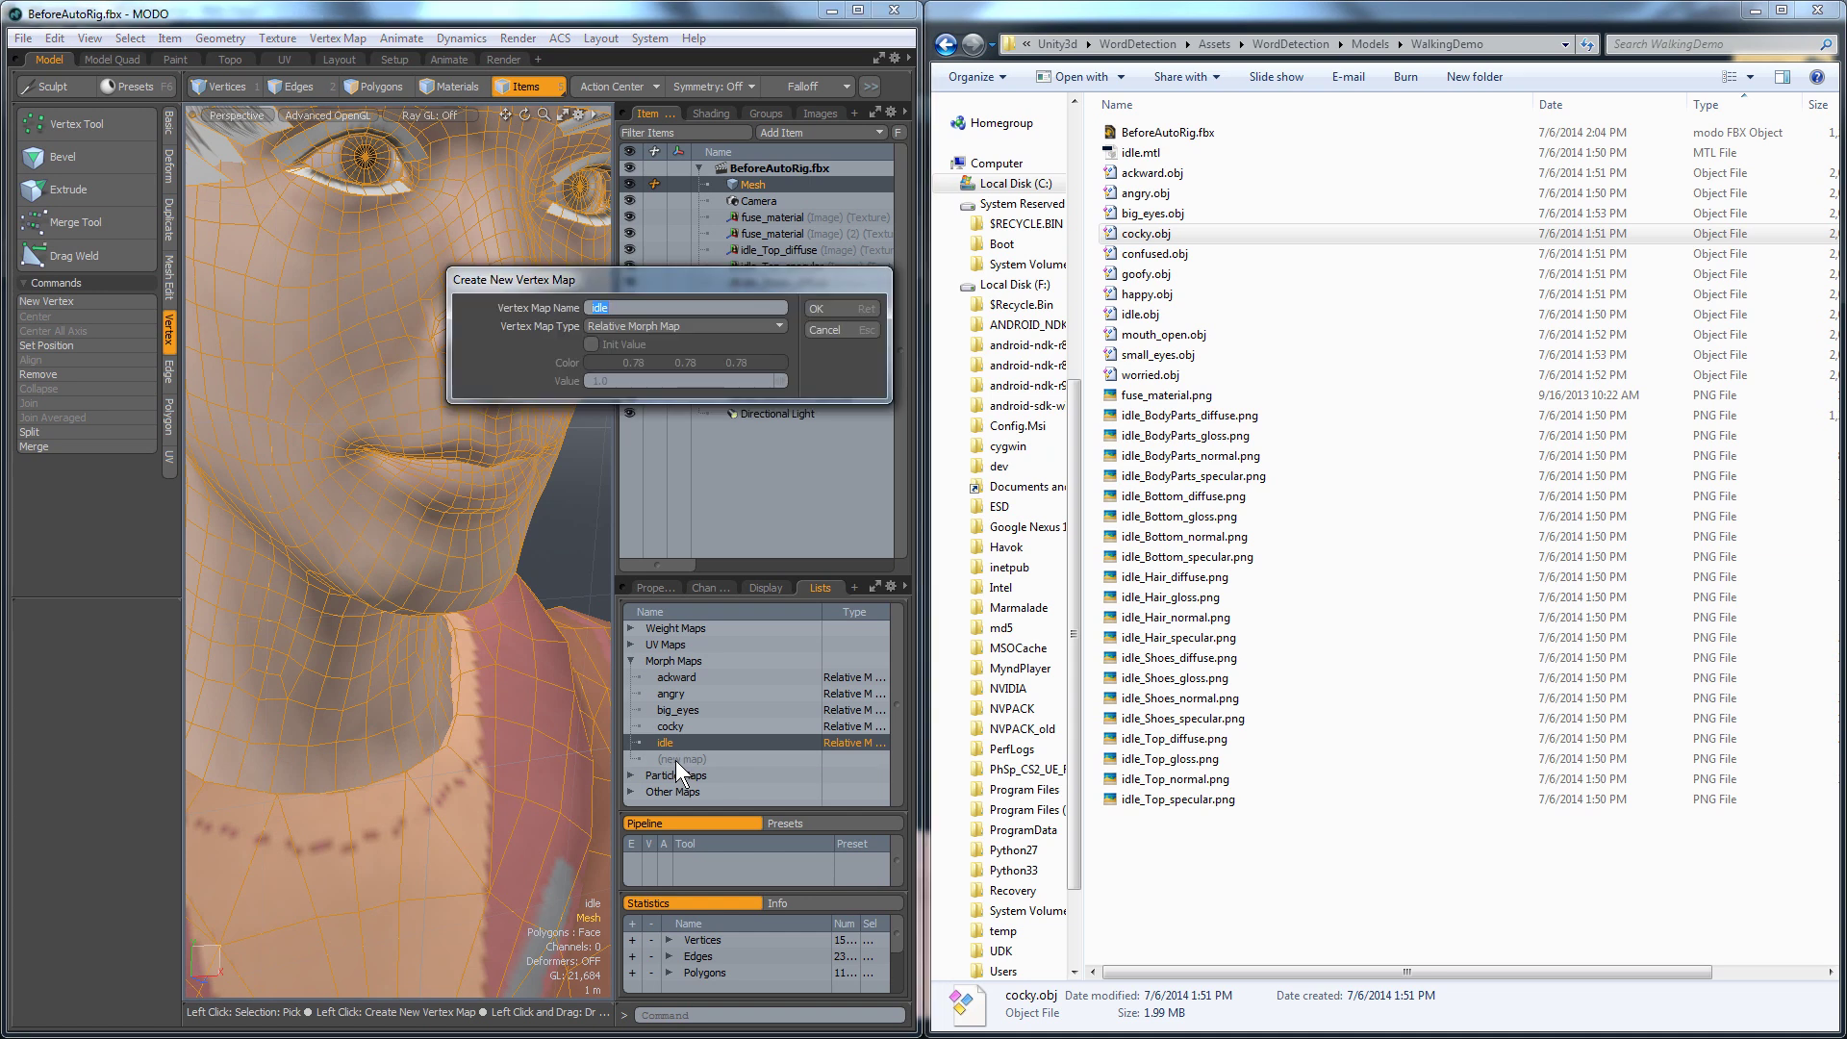
type("sed")
key("Return")
left_click_drag(1155, 254, 575, 489)
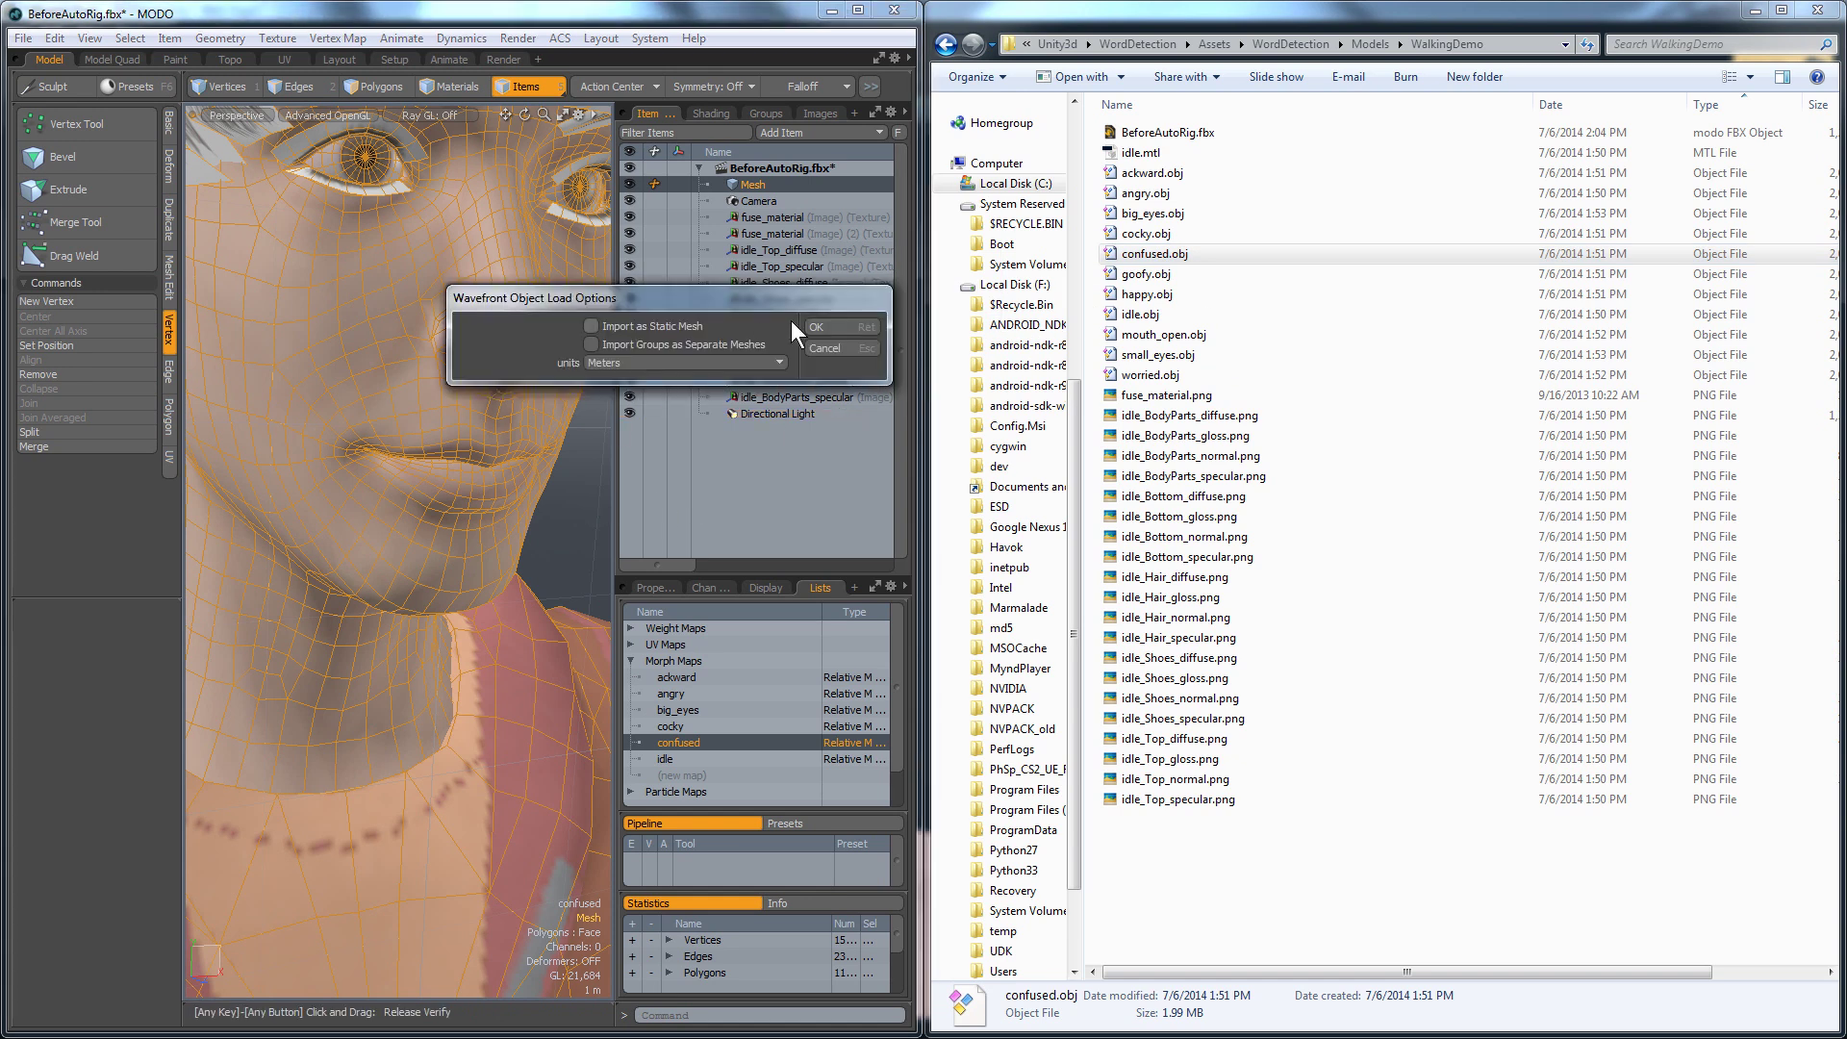
left_click(846, 329)
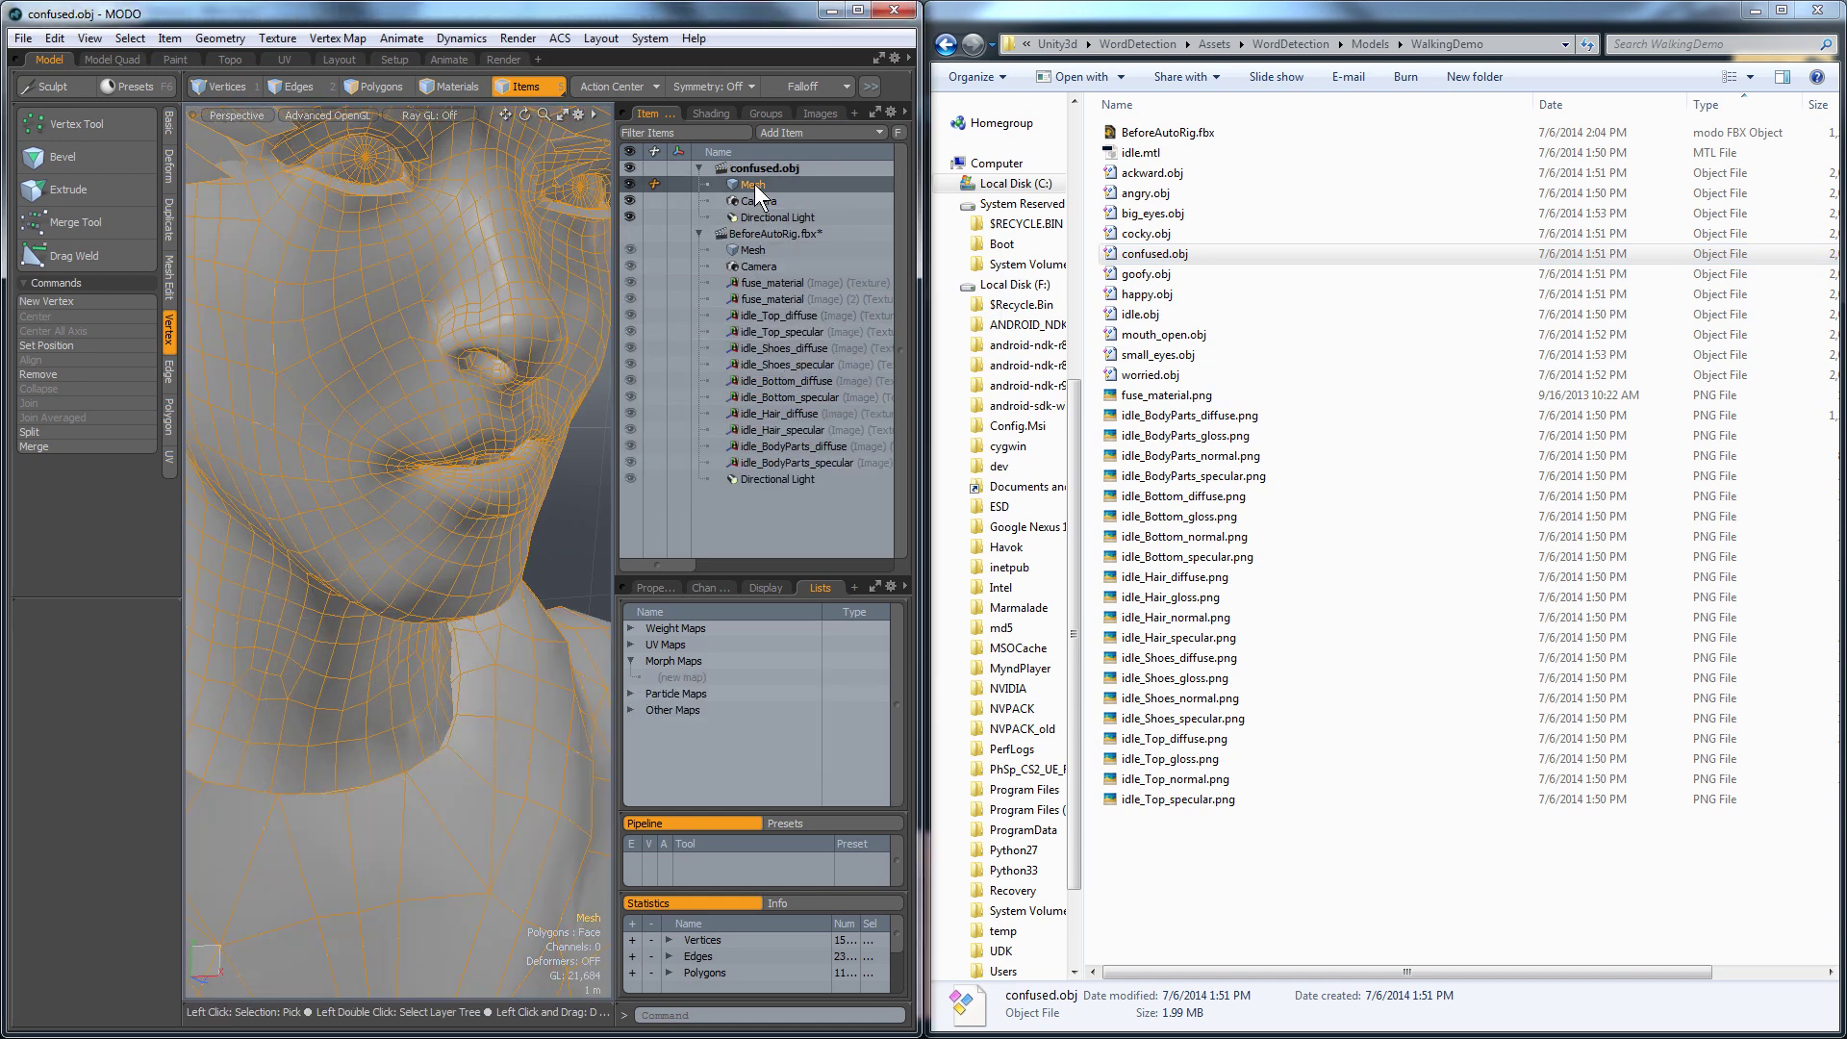
left_click_drag(755, 183, 781, 245)
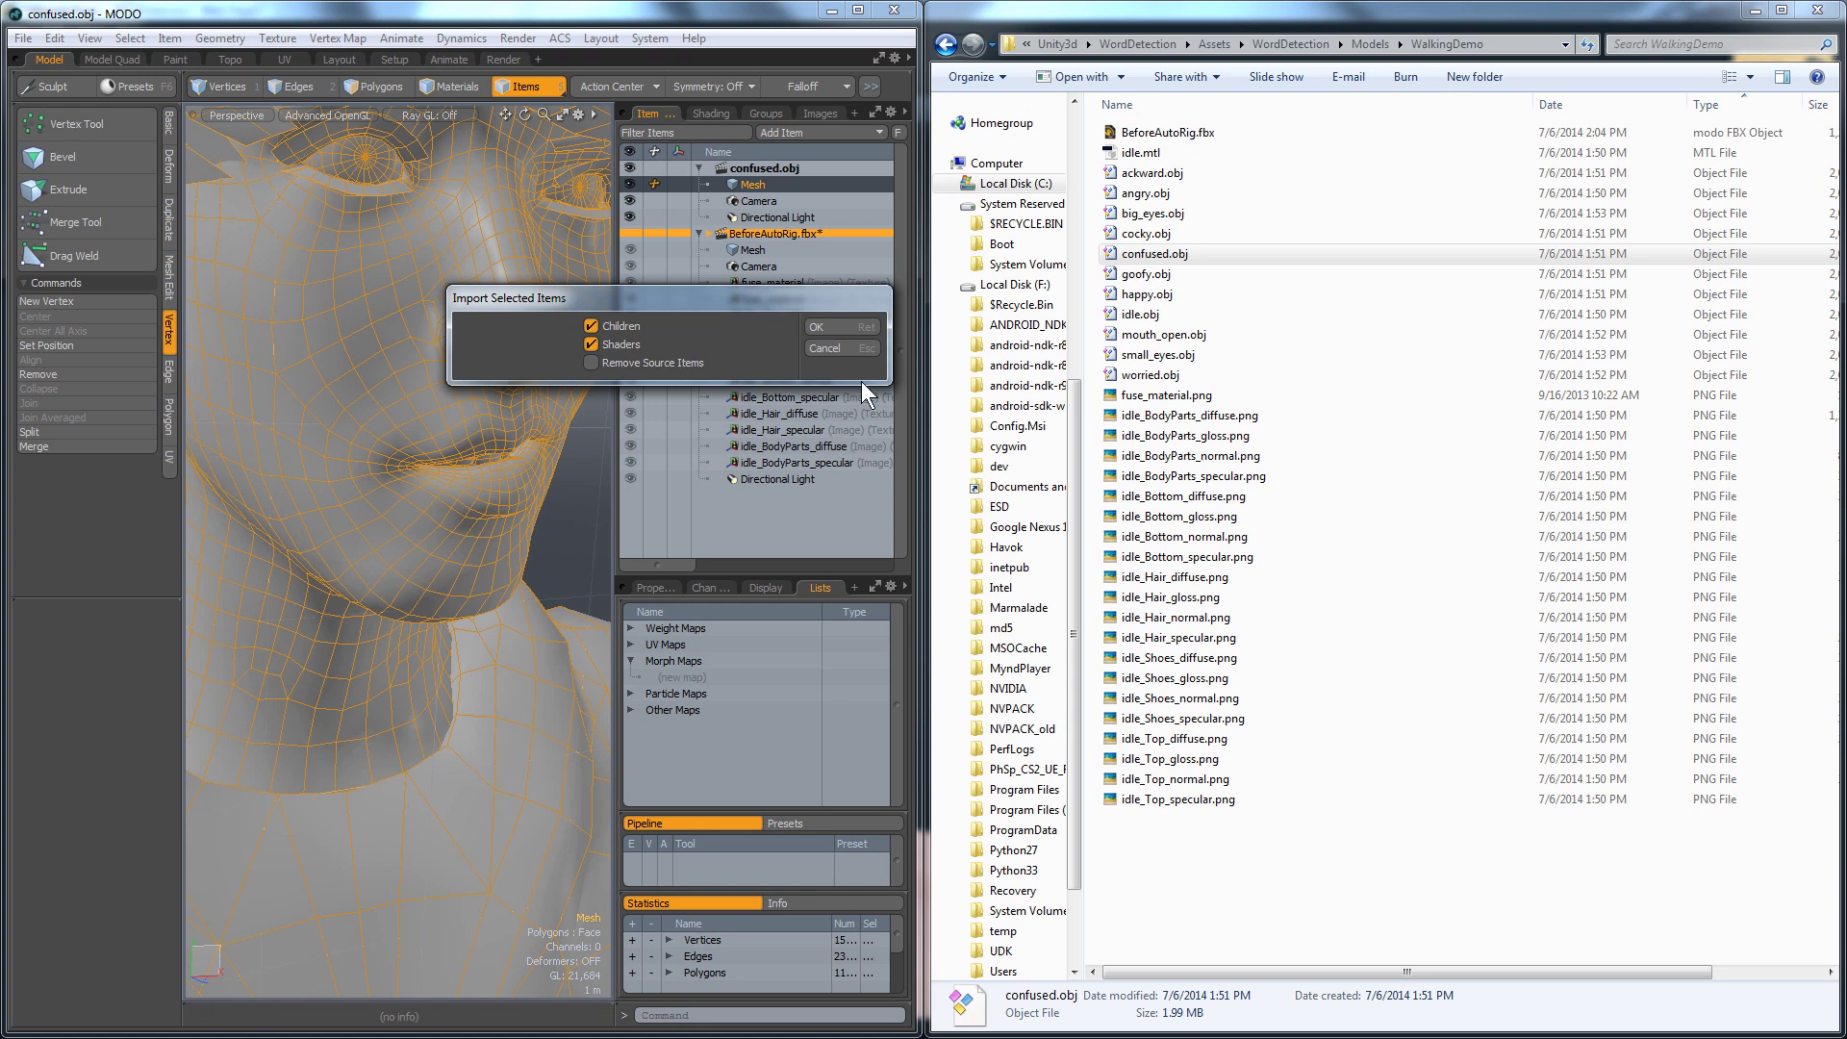
left_click(837, 325)
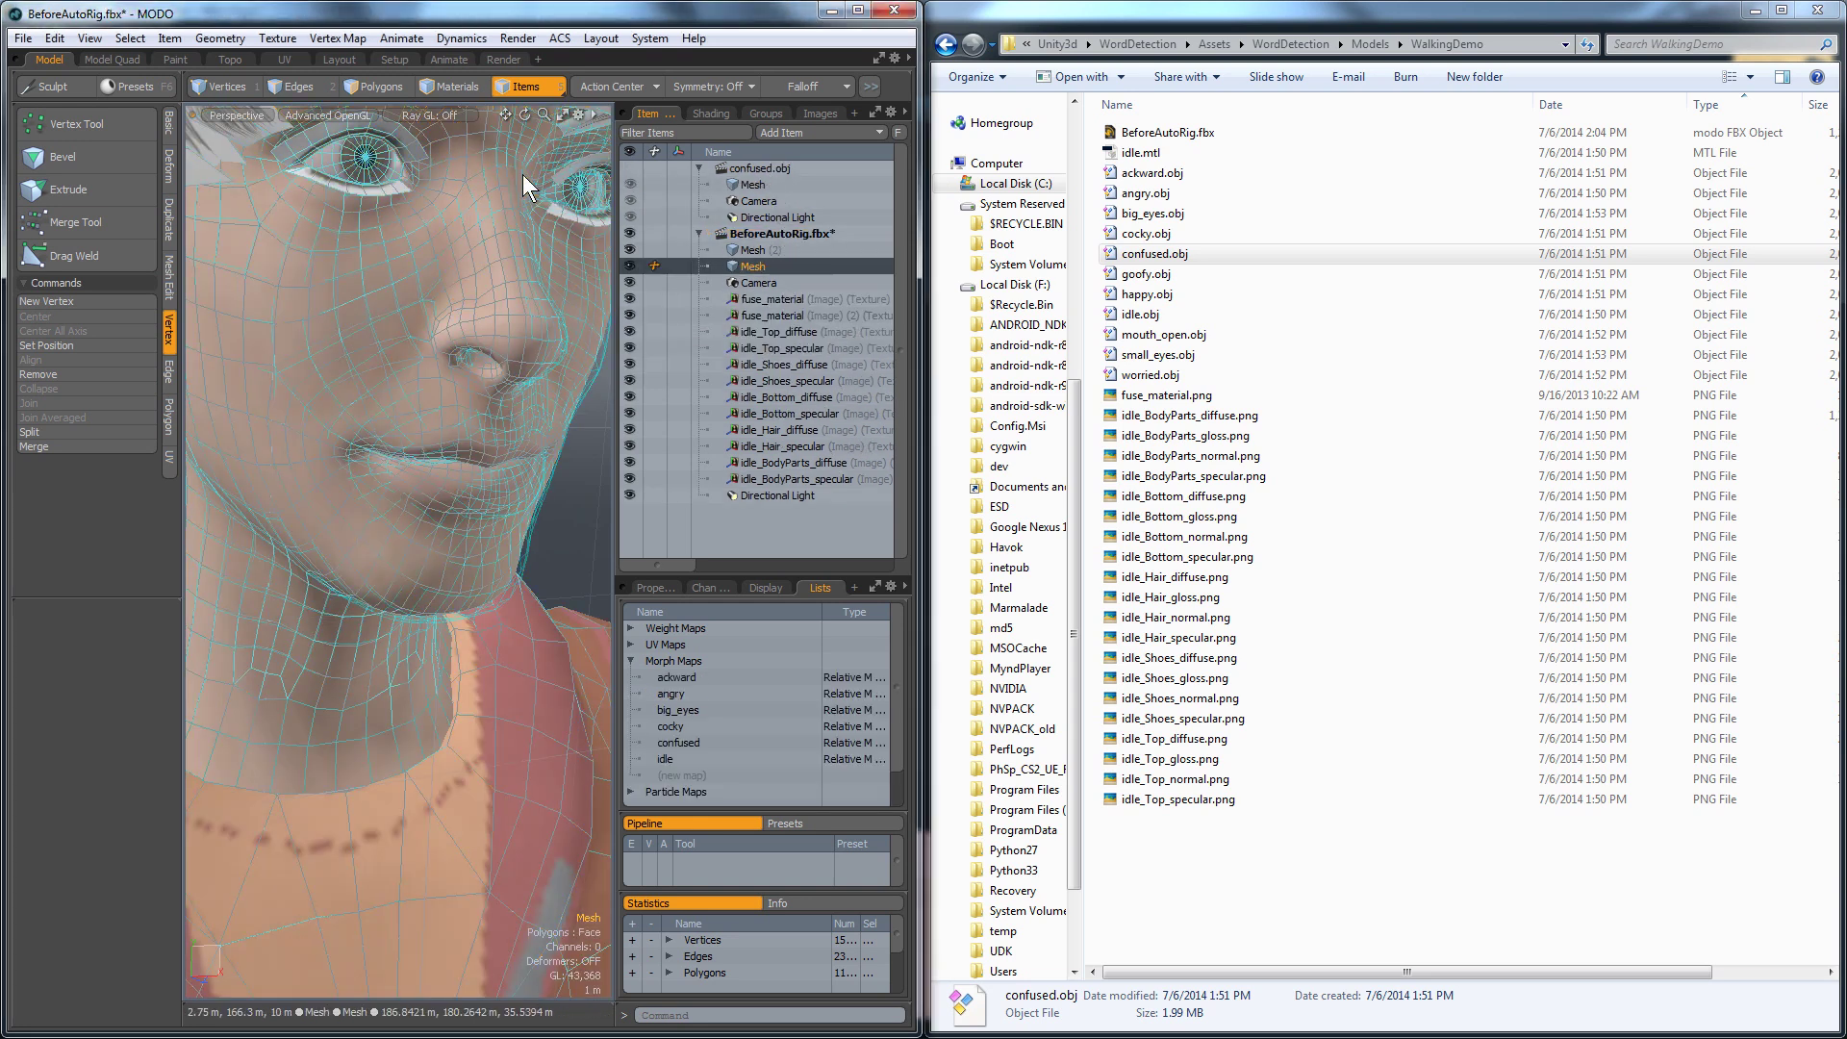
Background-morph the confused map, delete Mesh (2), close confused.obj and save.
left_click(684, 743)
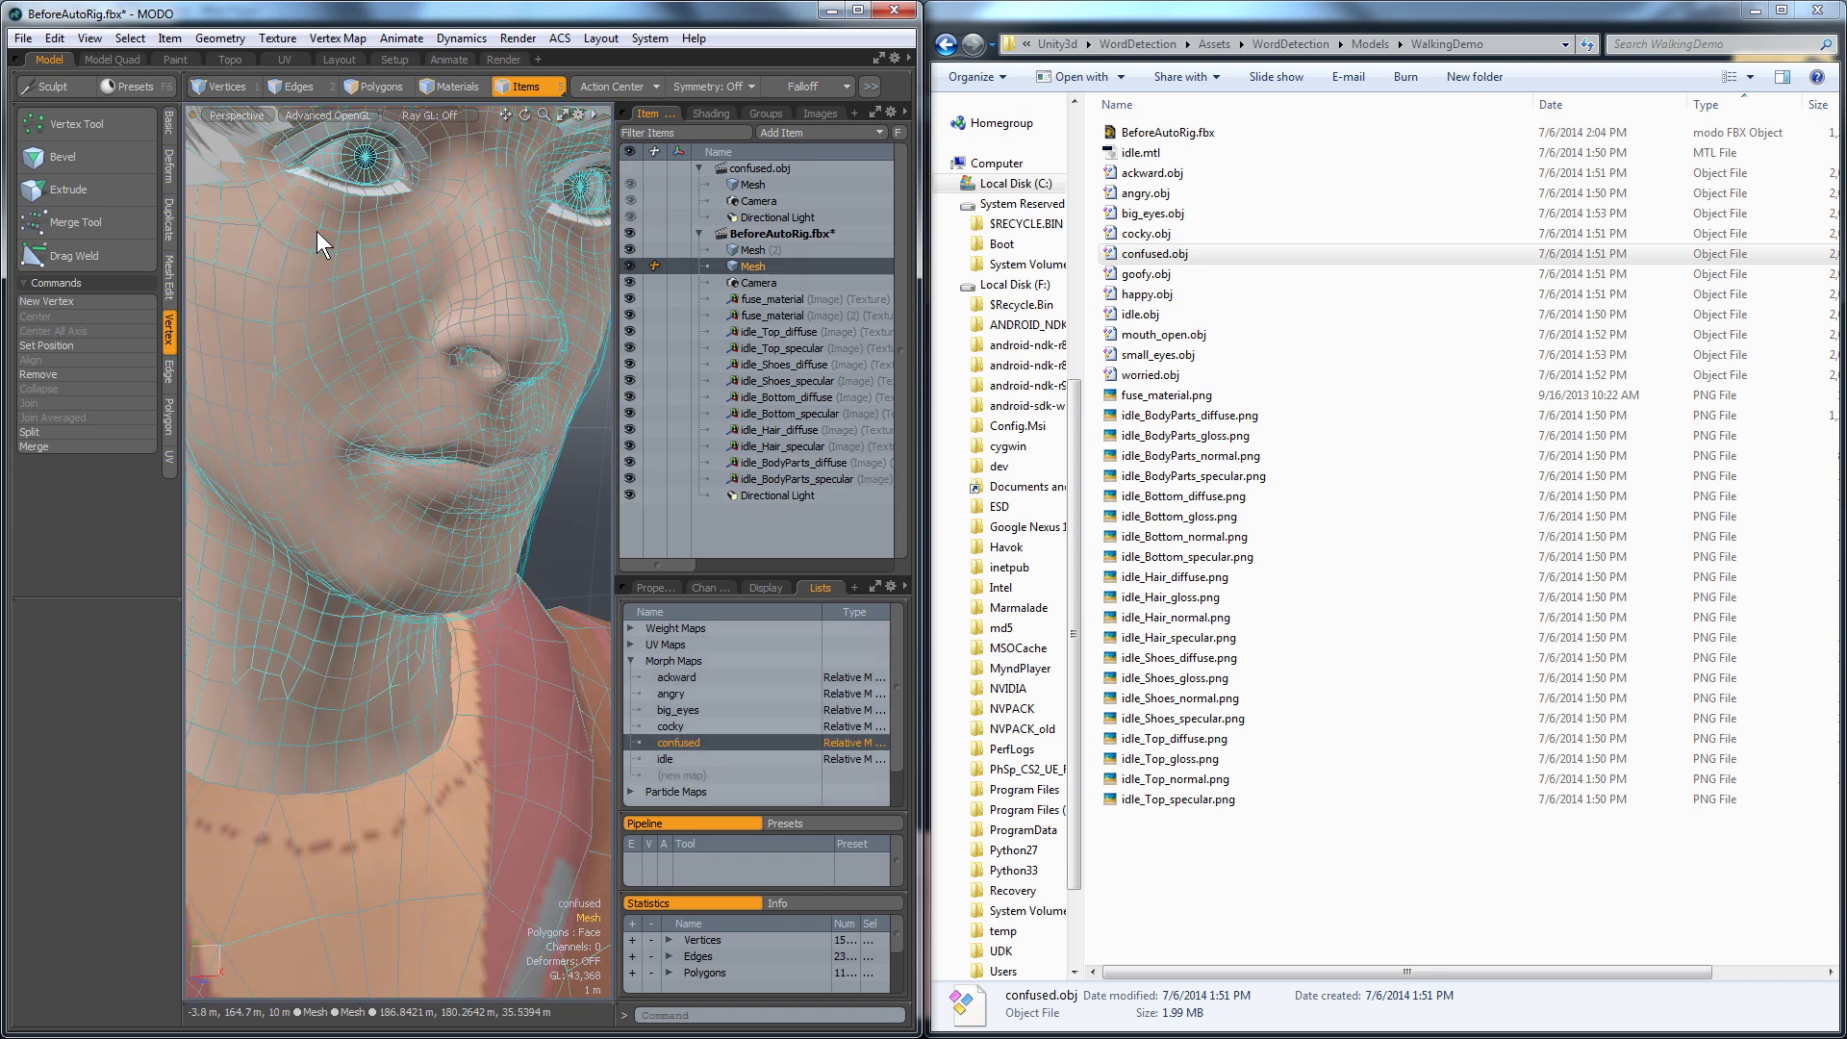
left_click(321, 43)
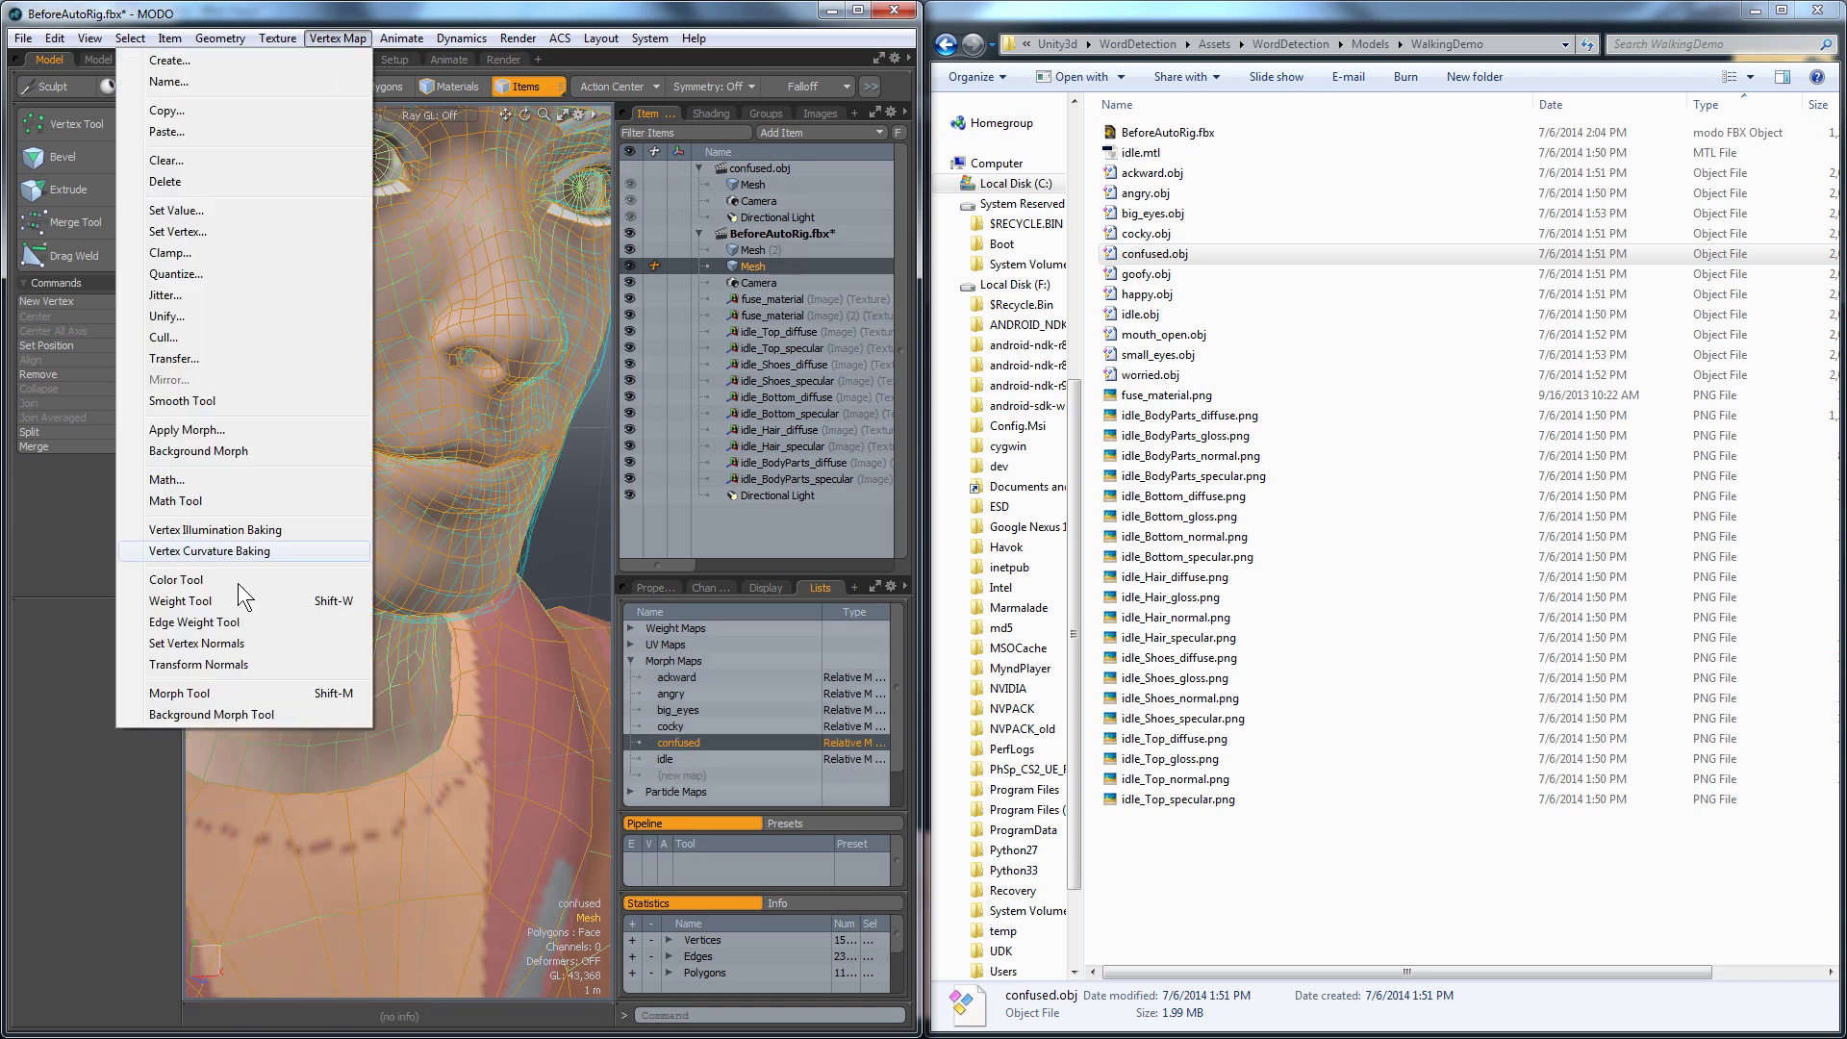
left_click(194, 714)
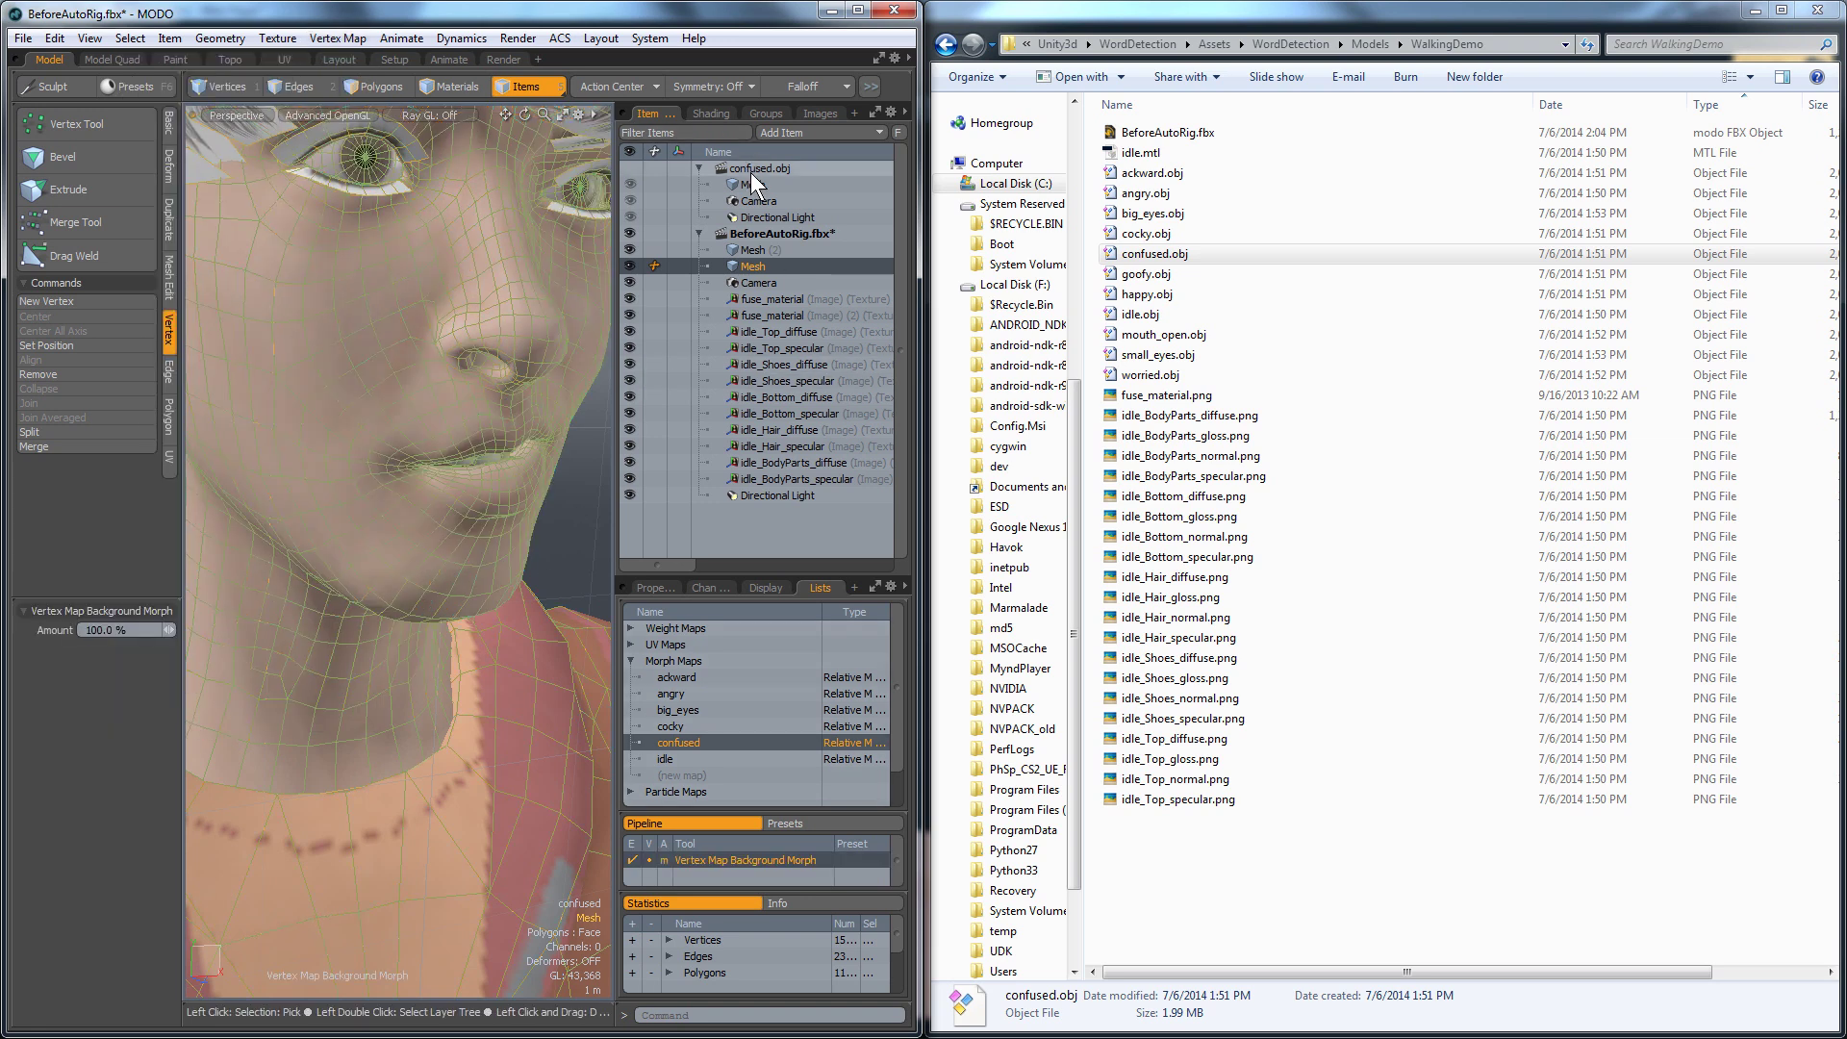
left_click(759, 252)
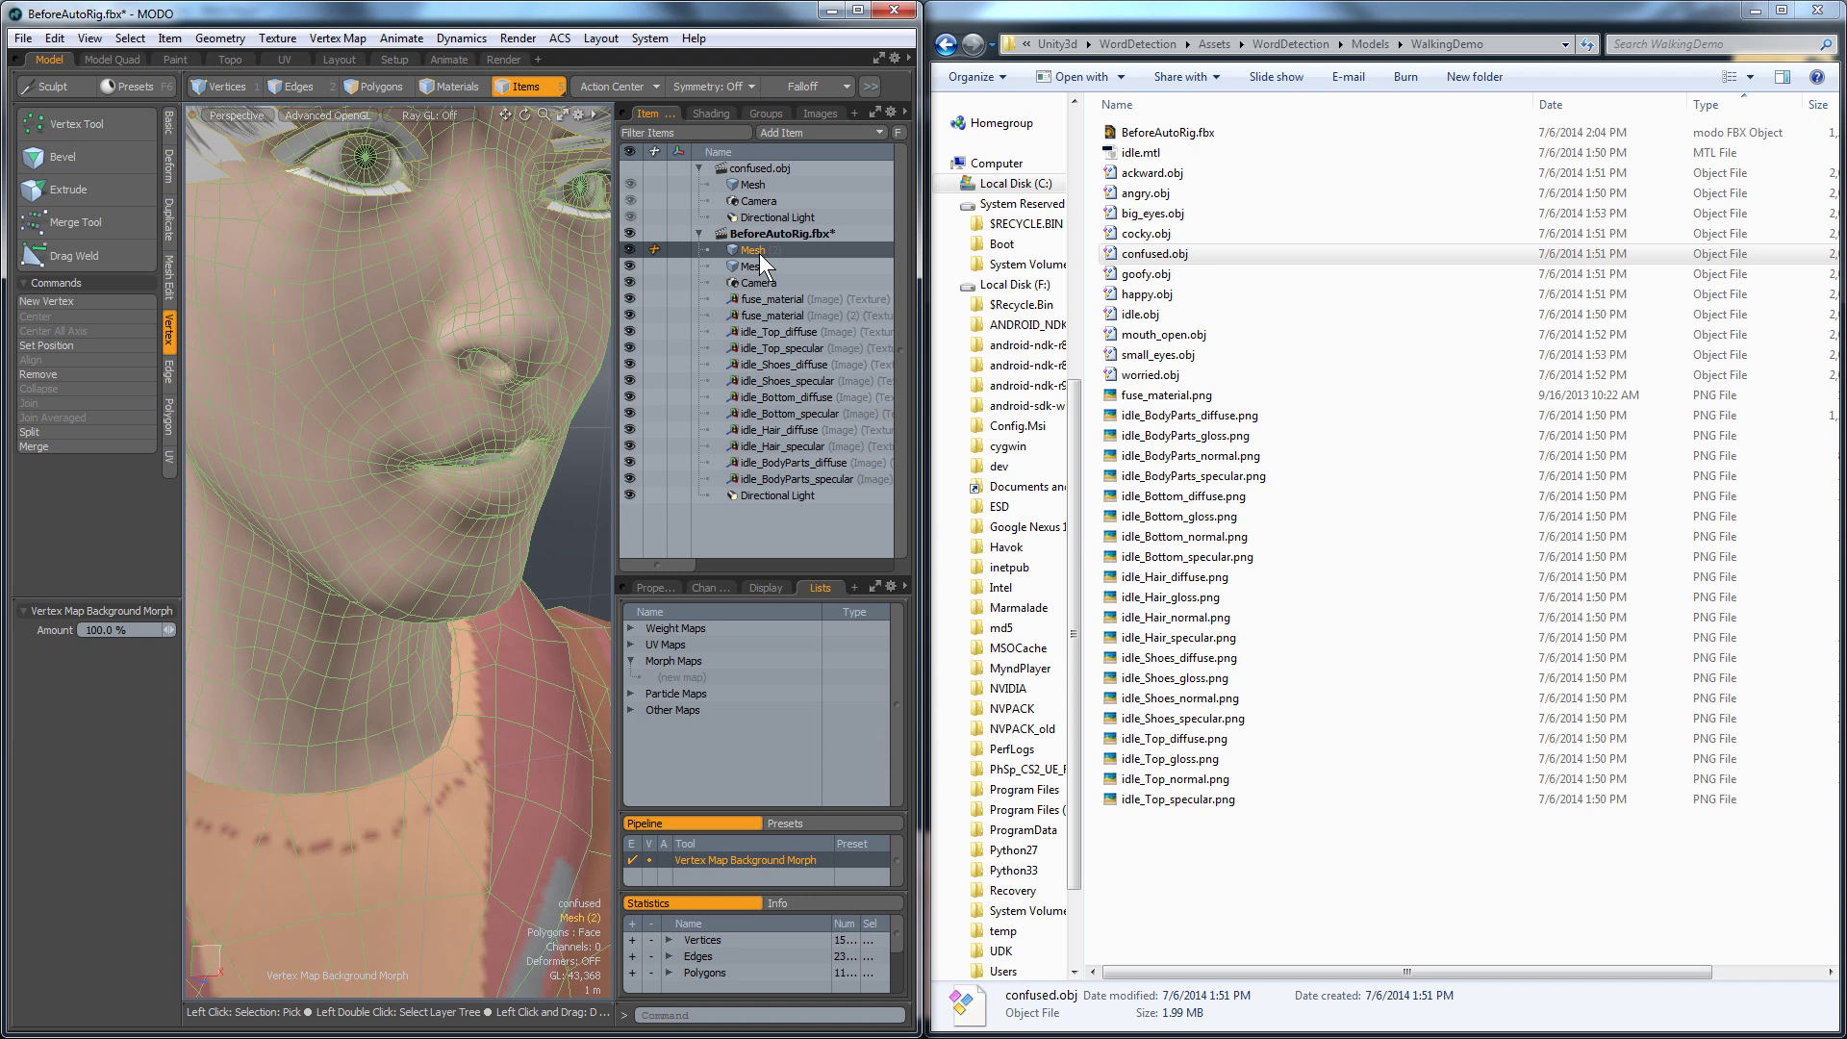
key("Delete")
left_click(747, 170)
key("ctrl+w")
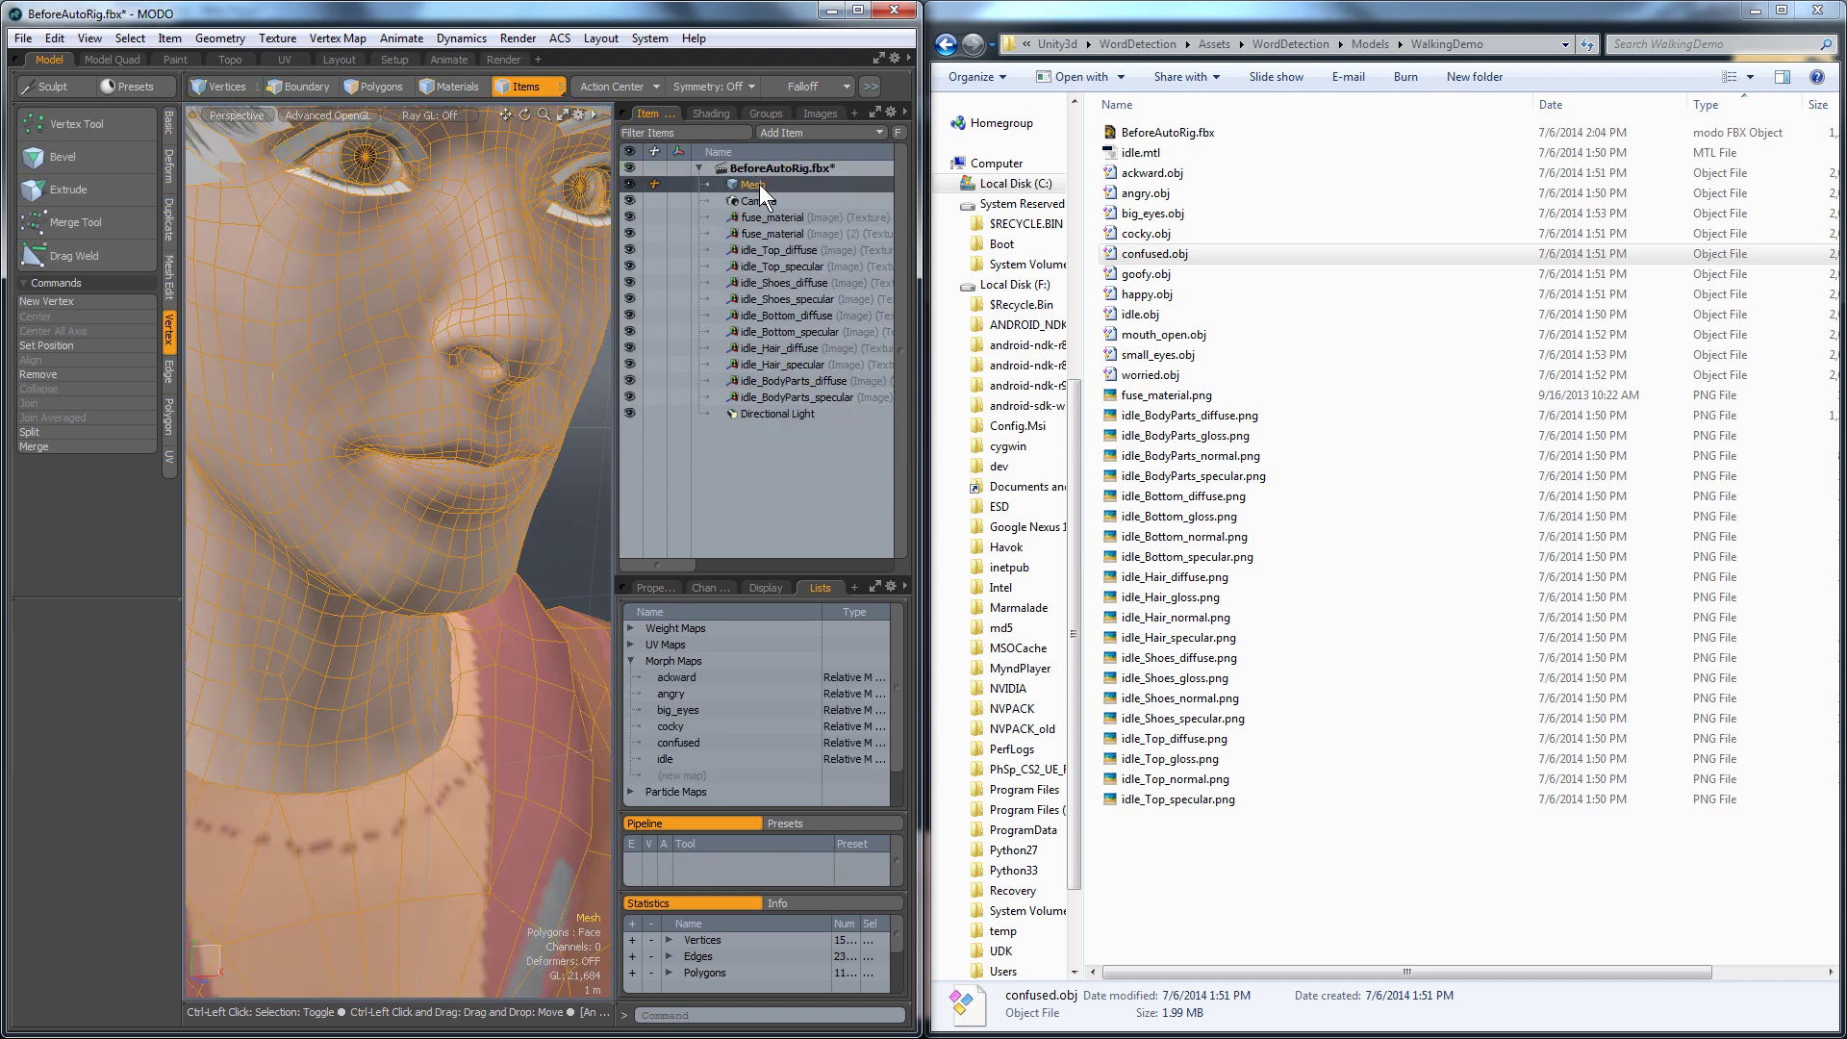
key("ctrl+s")
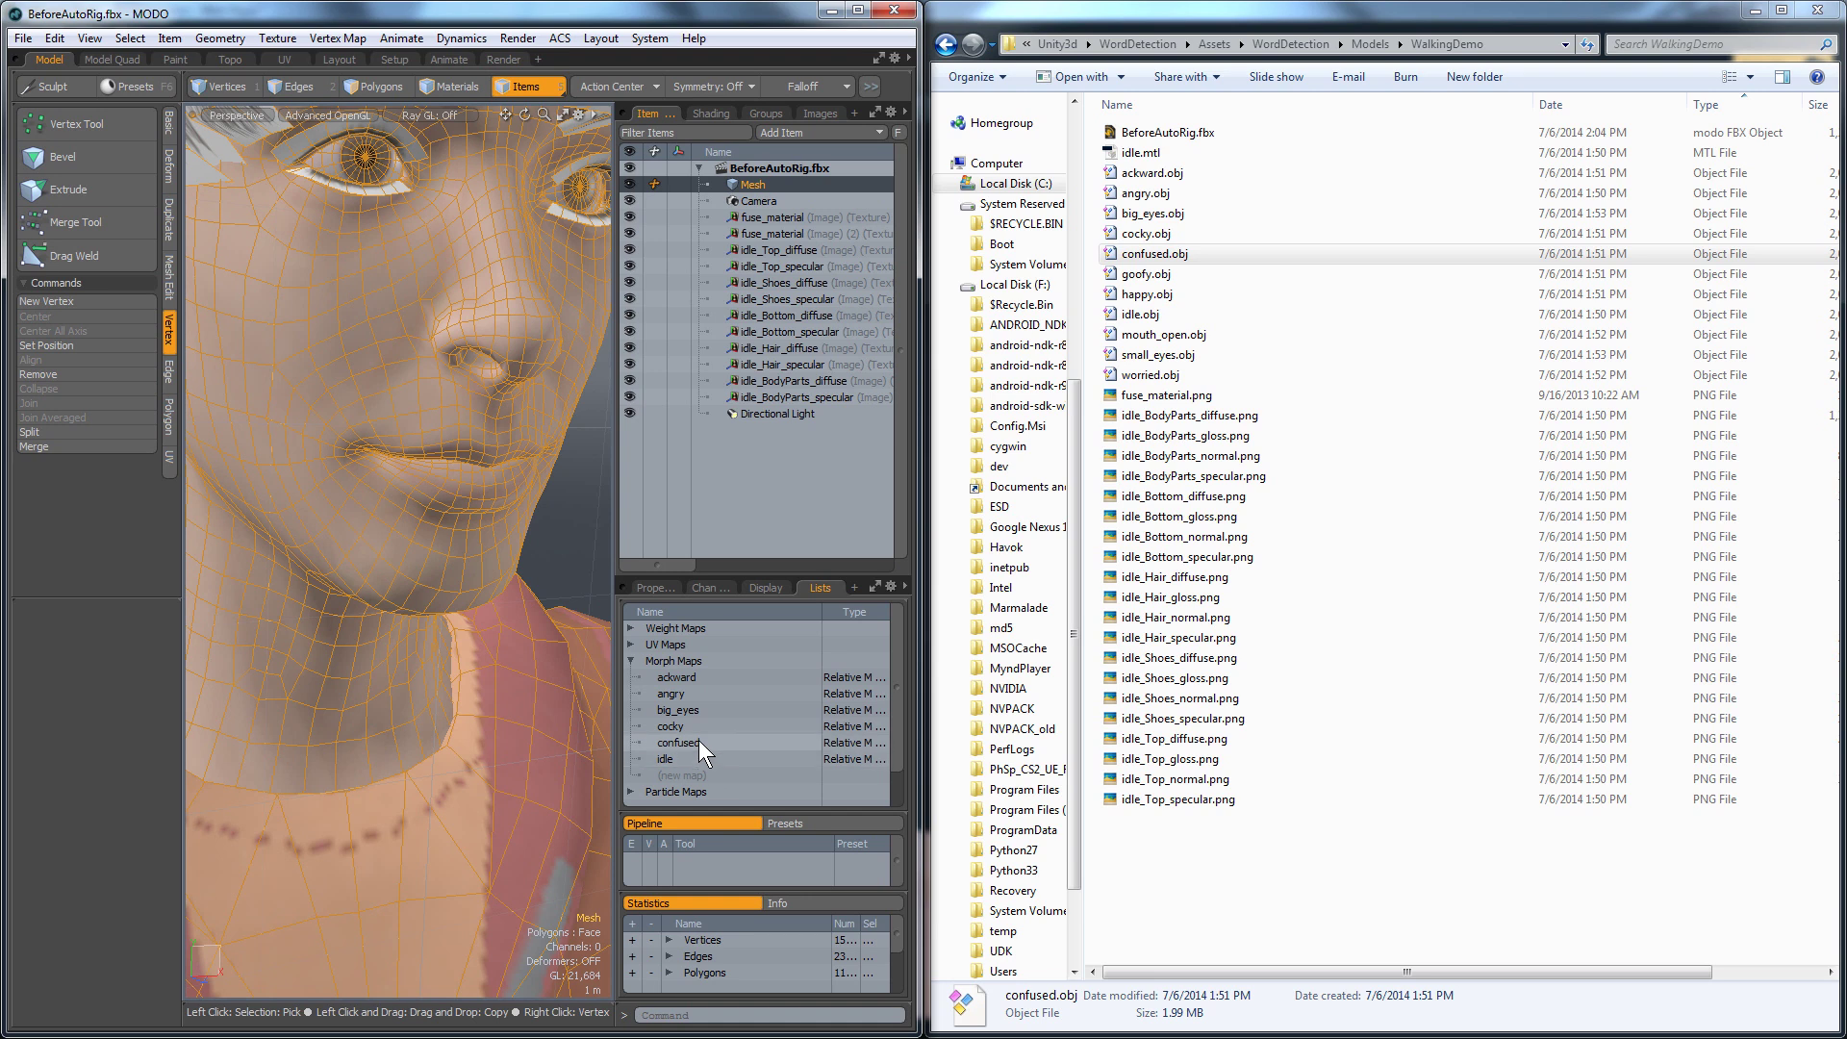
Preview the confused, cocky, big_eyes, angry and idle morphs, then begin a new morph map.
left_click(698, 741)
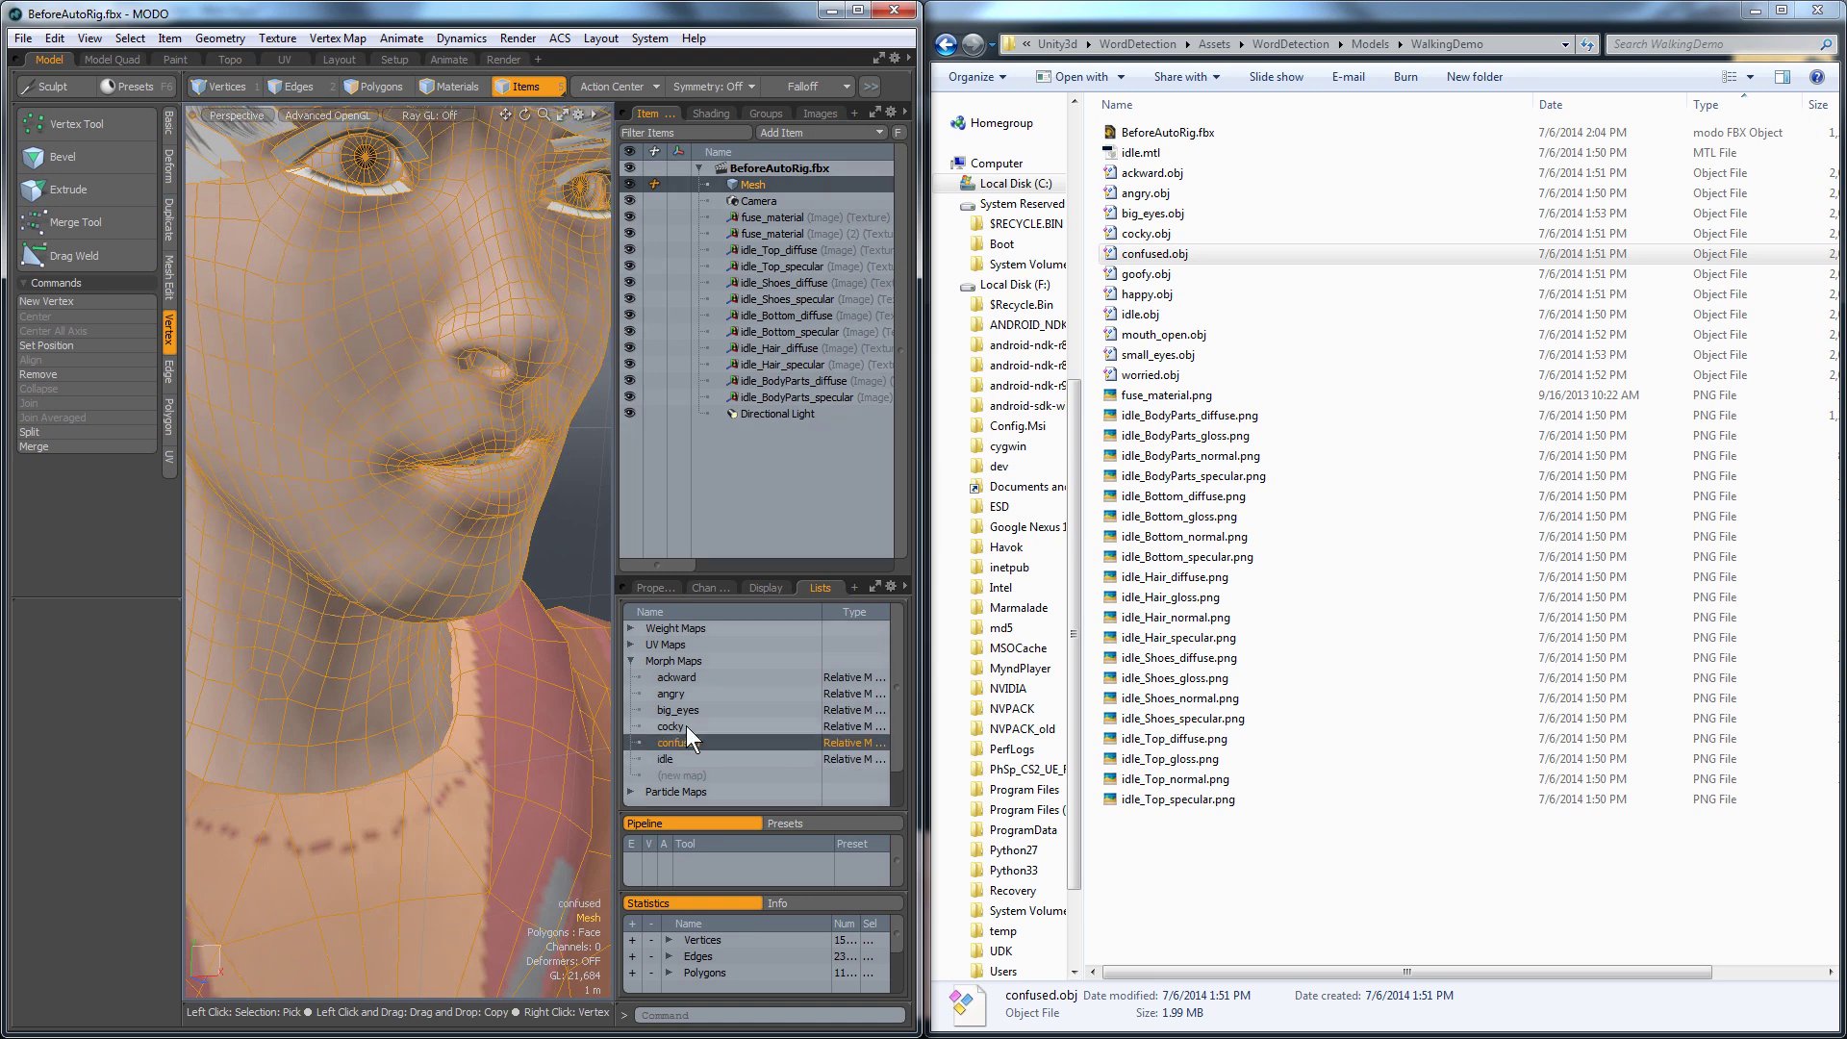
left_click(687, 723)
left_click(687, 713)
left_click(687, 696)
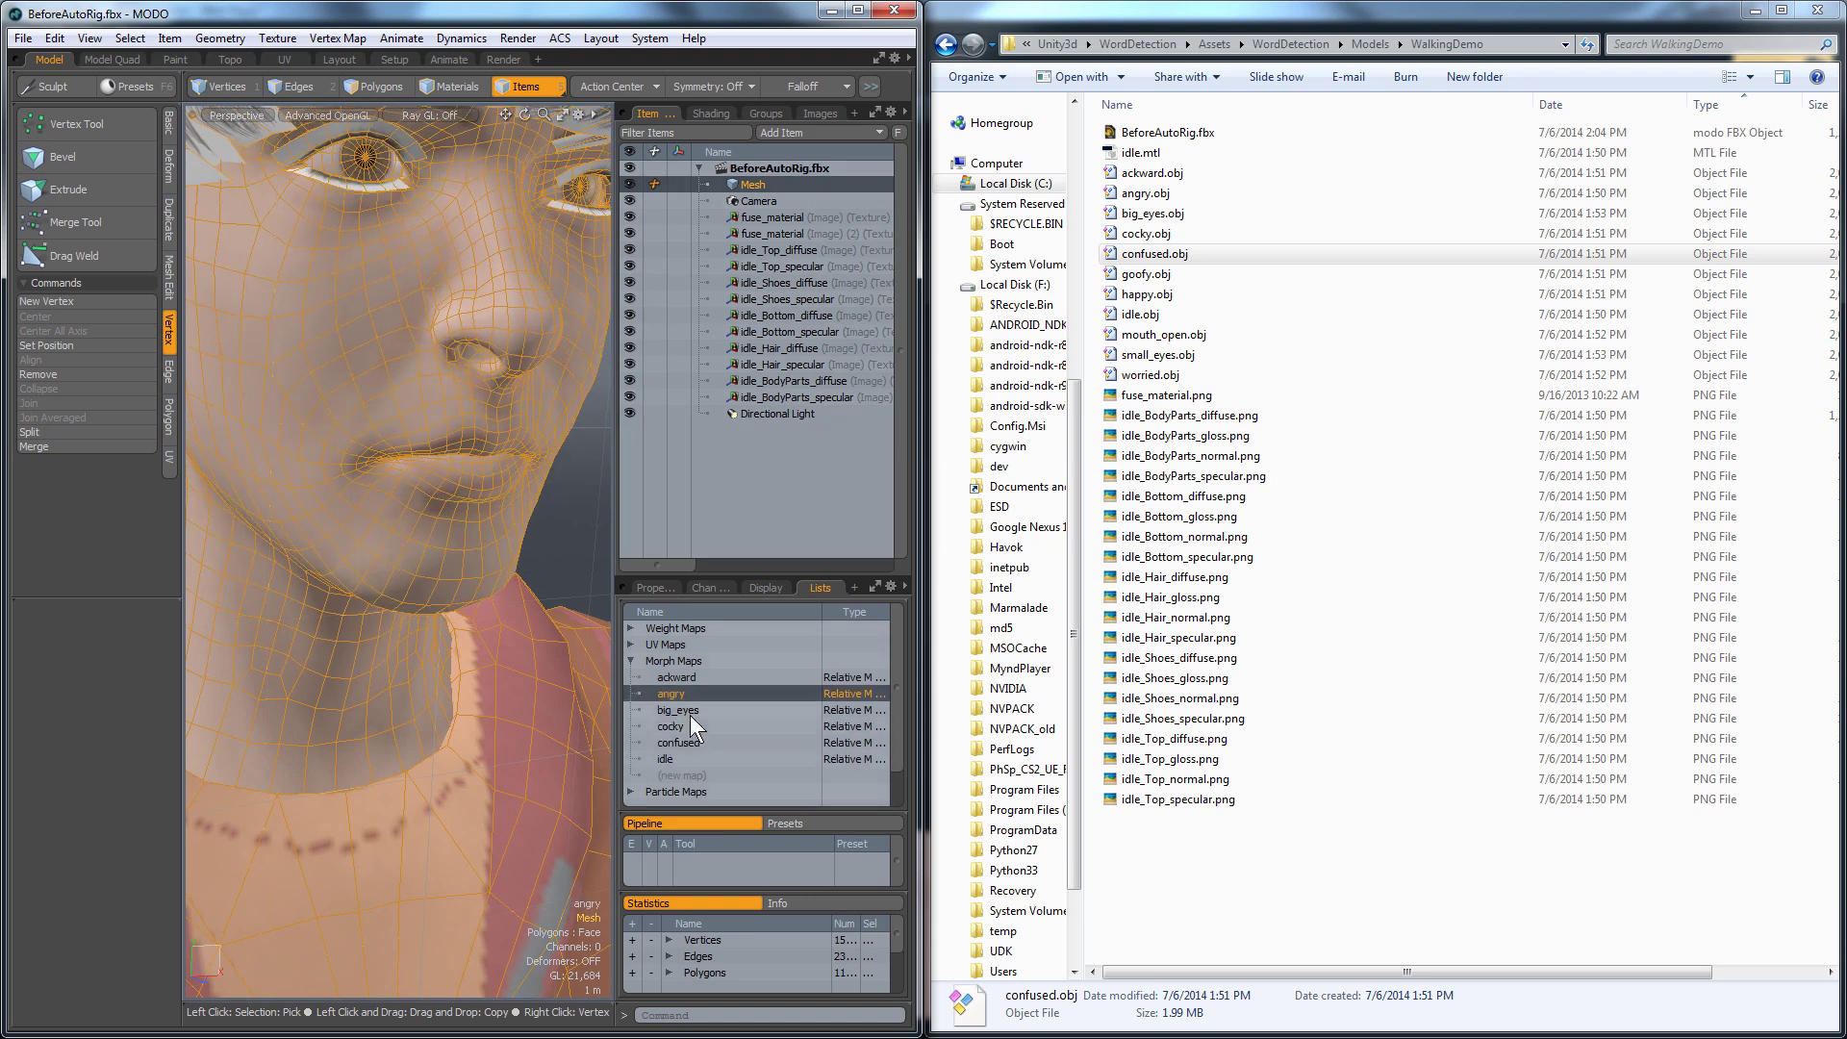
left_click(691, 717)
left_click(691, 741)
left_click(689, 726)
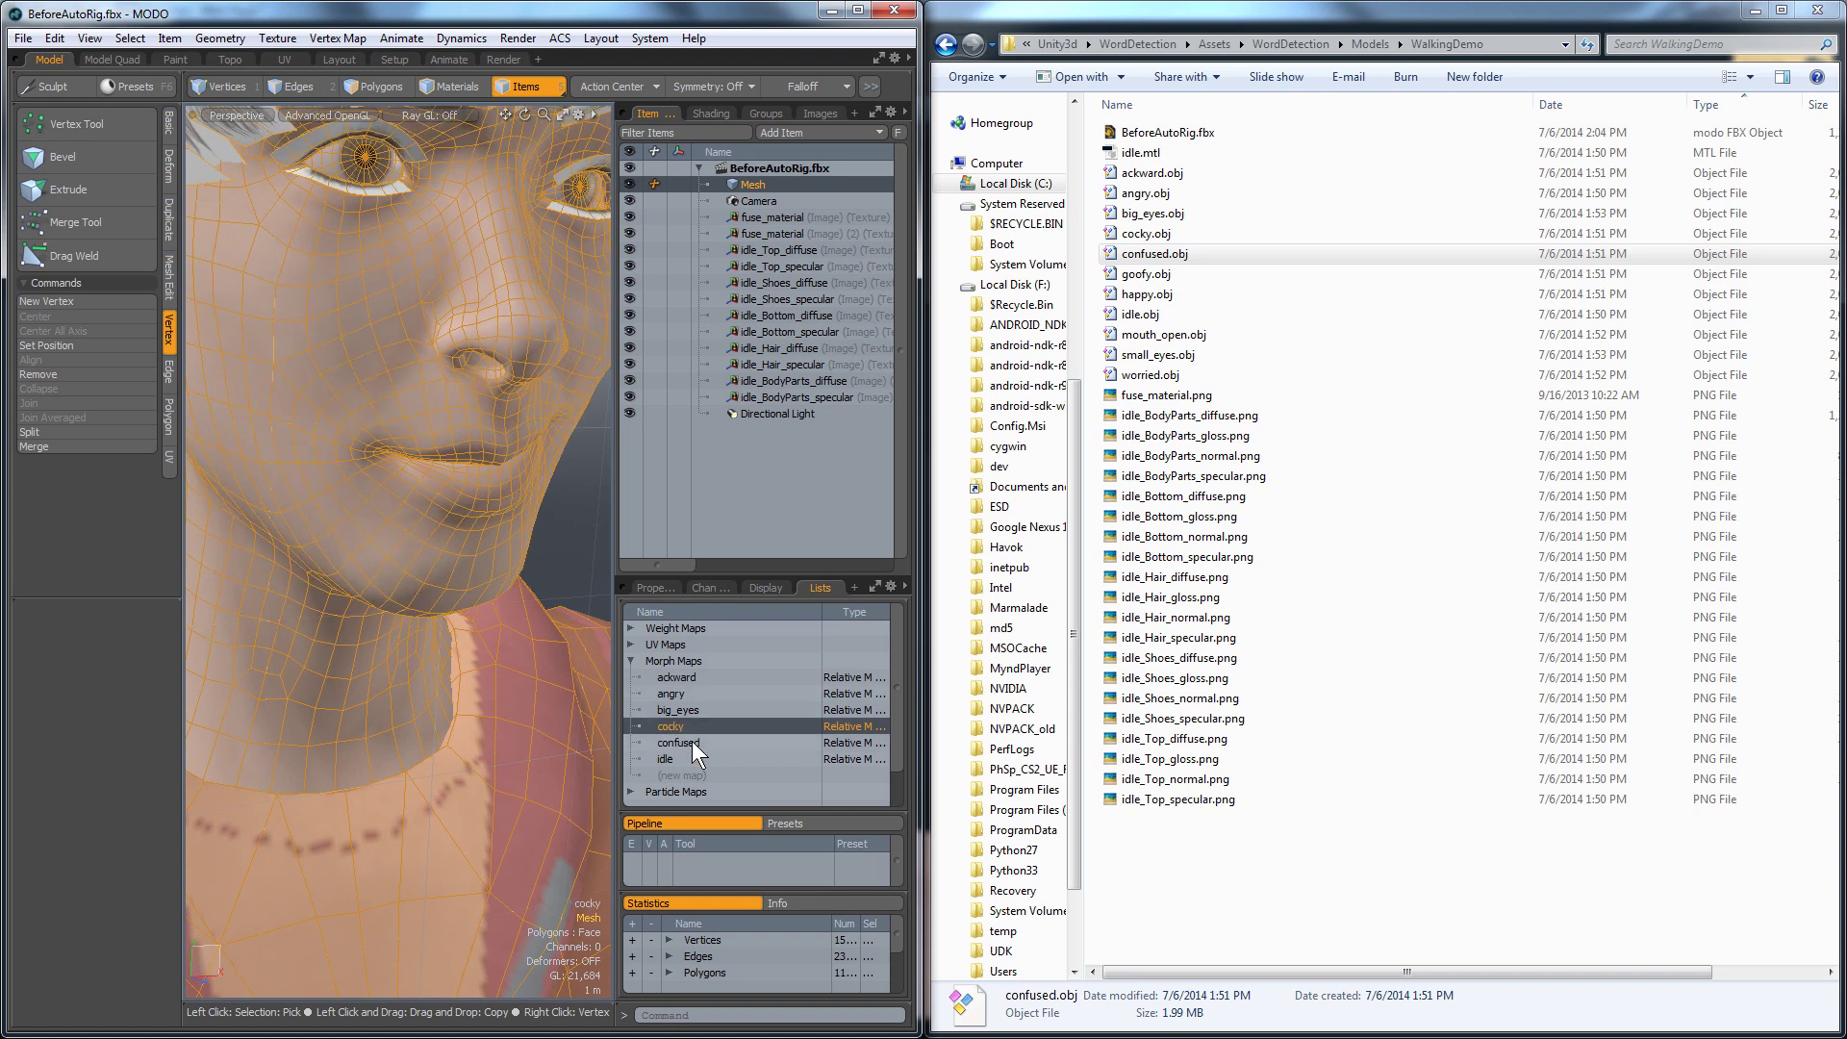
left_click(689, 758)
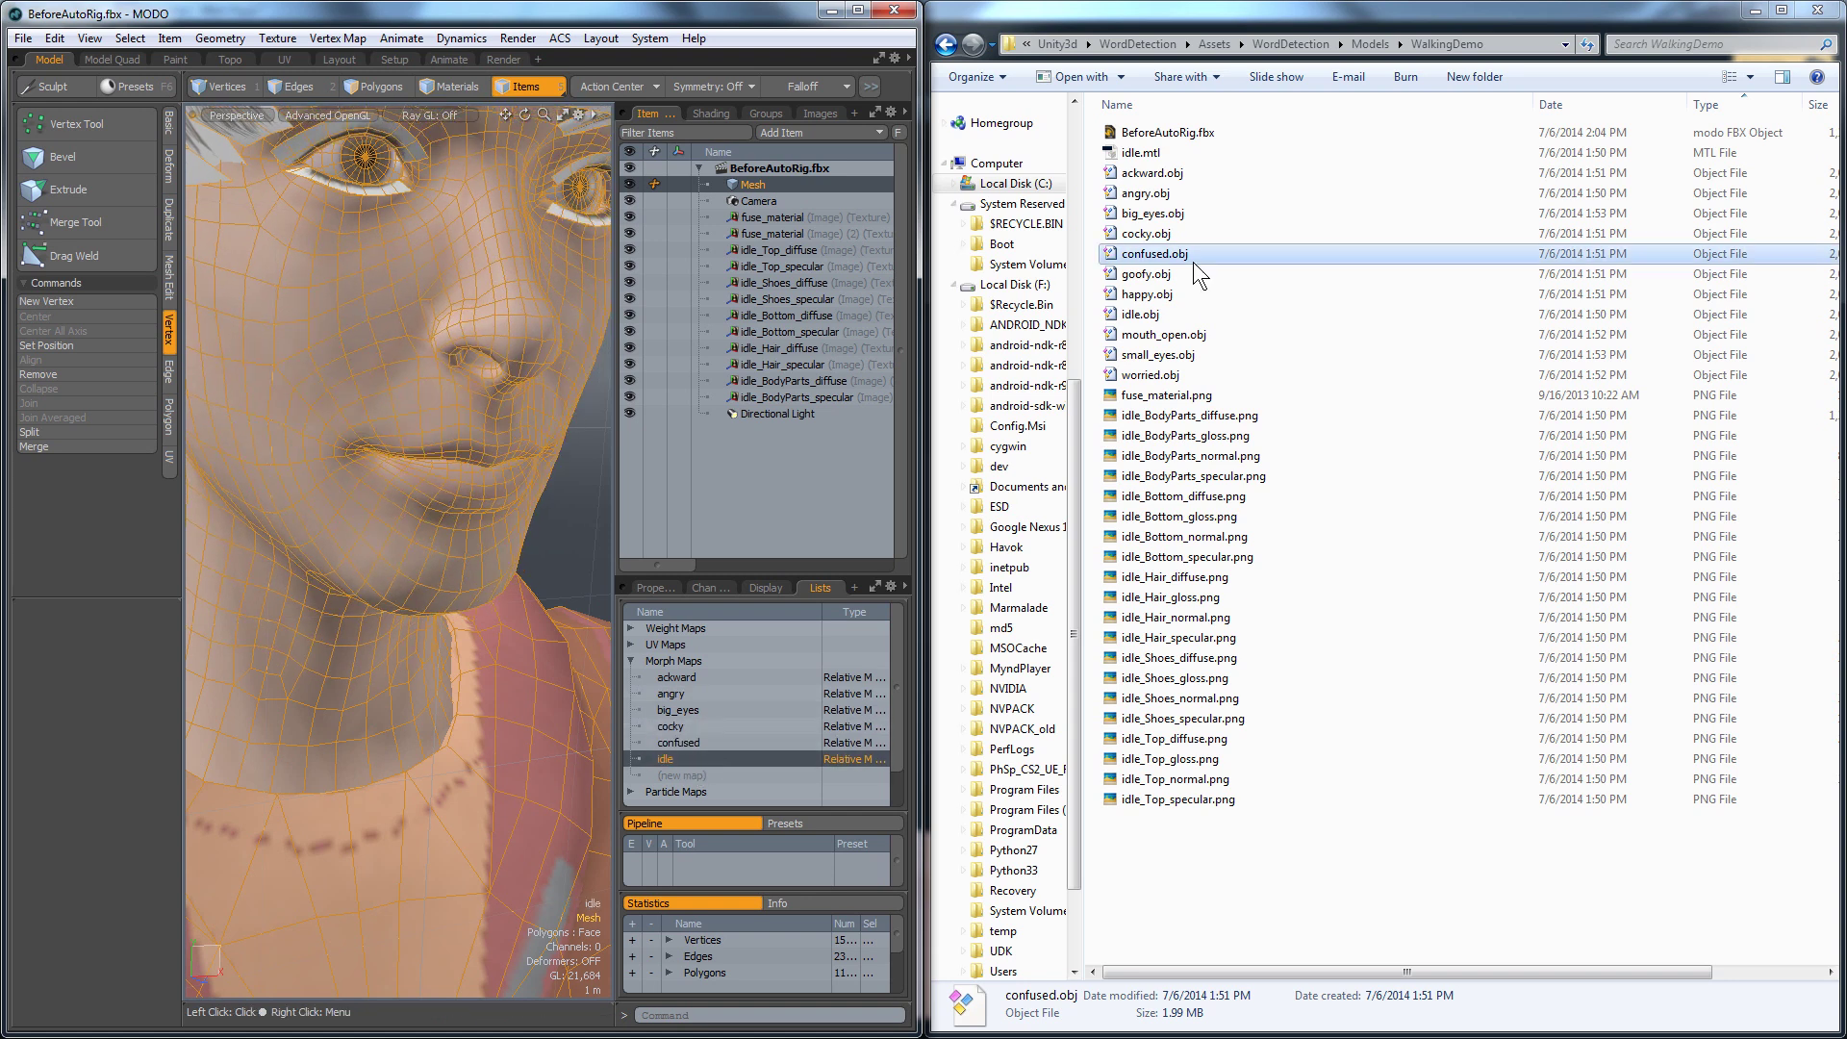
left_click(664, 777)
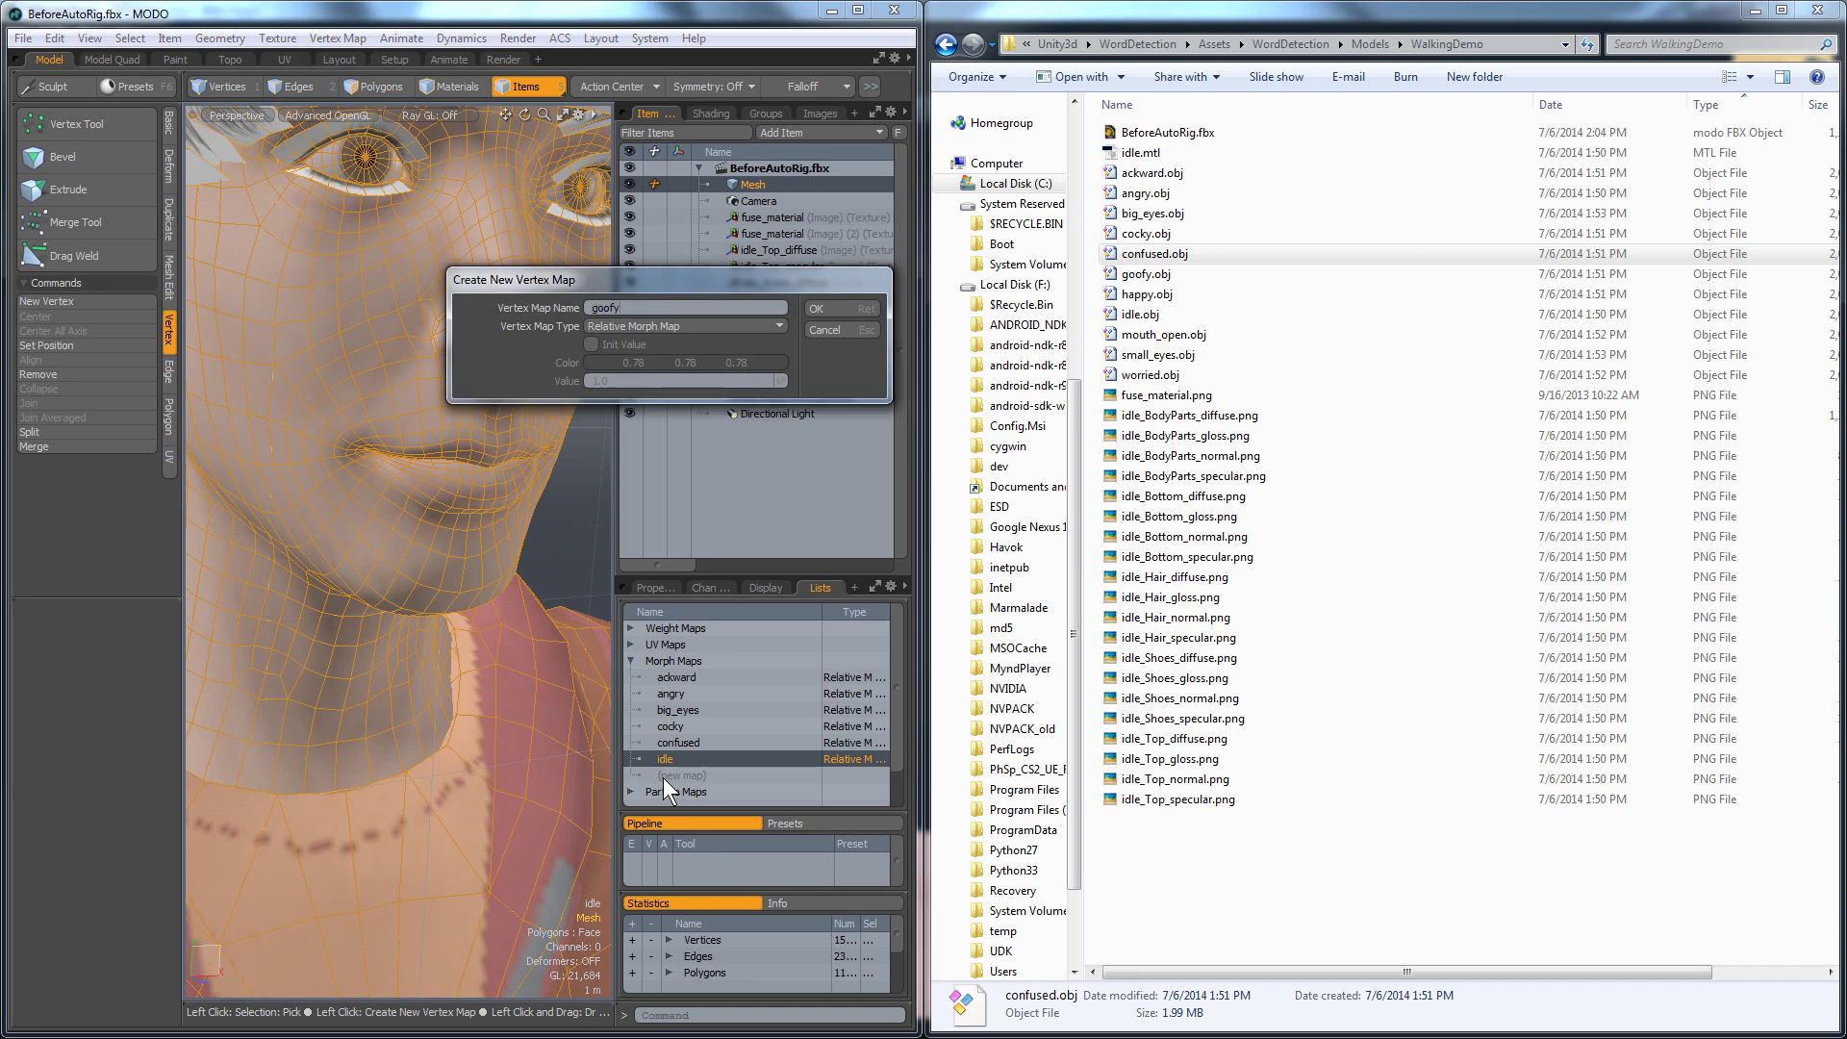
Confirm the goofy morph map and import goofy.obj's mesh into BeforeAutoRig.fbx.
key("Return")
left_click_drag(1144, 279, 586, 508)
left_click(834, 327)
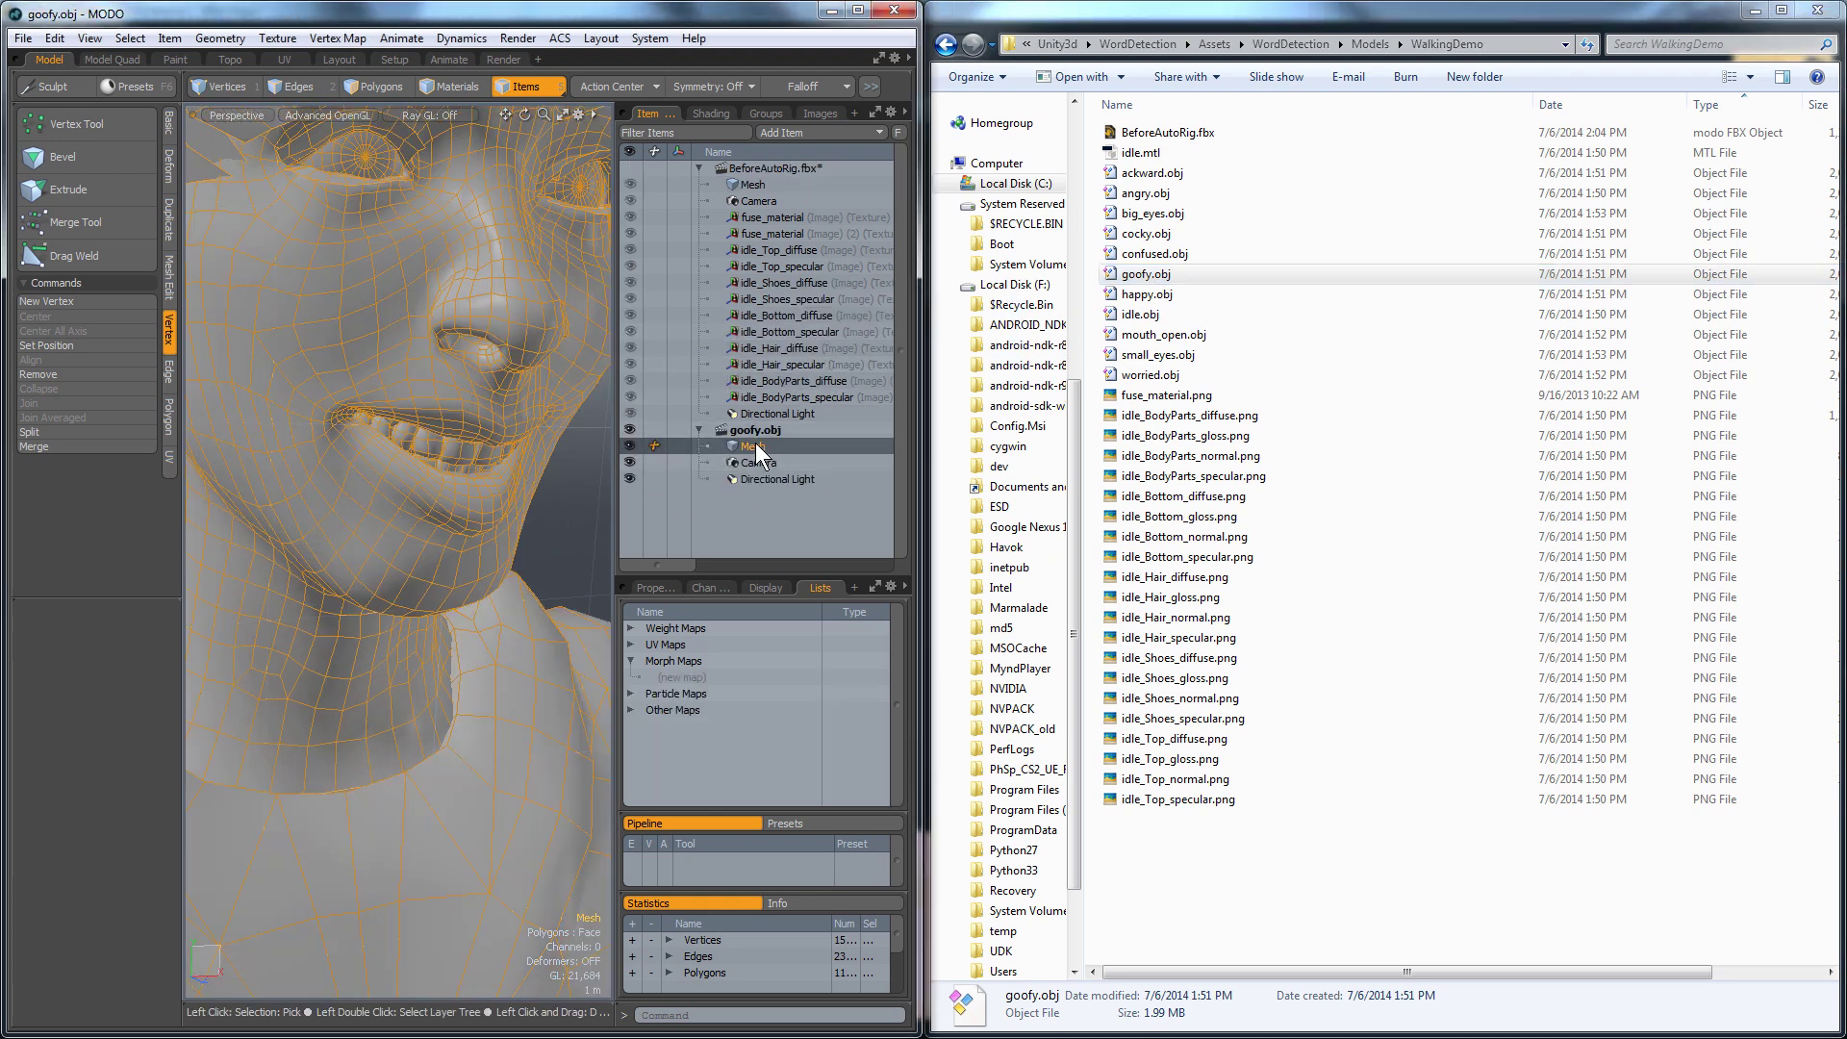
left_click_drag(756, 445, 764, 169)
left_click(834, 327)
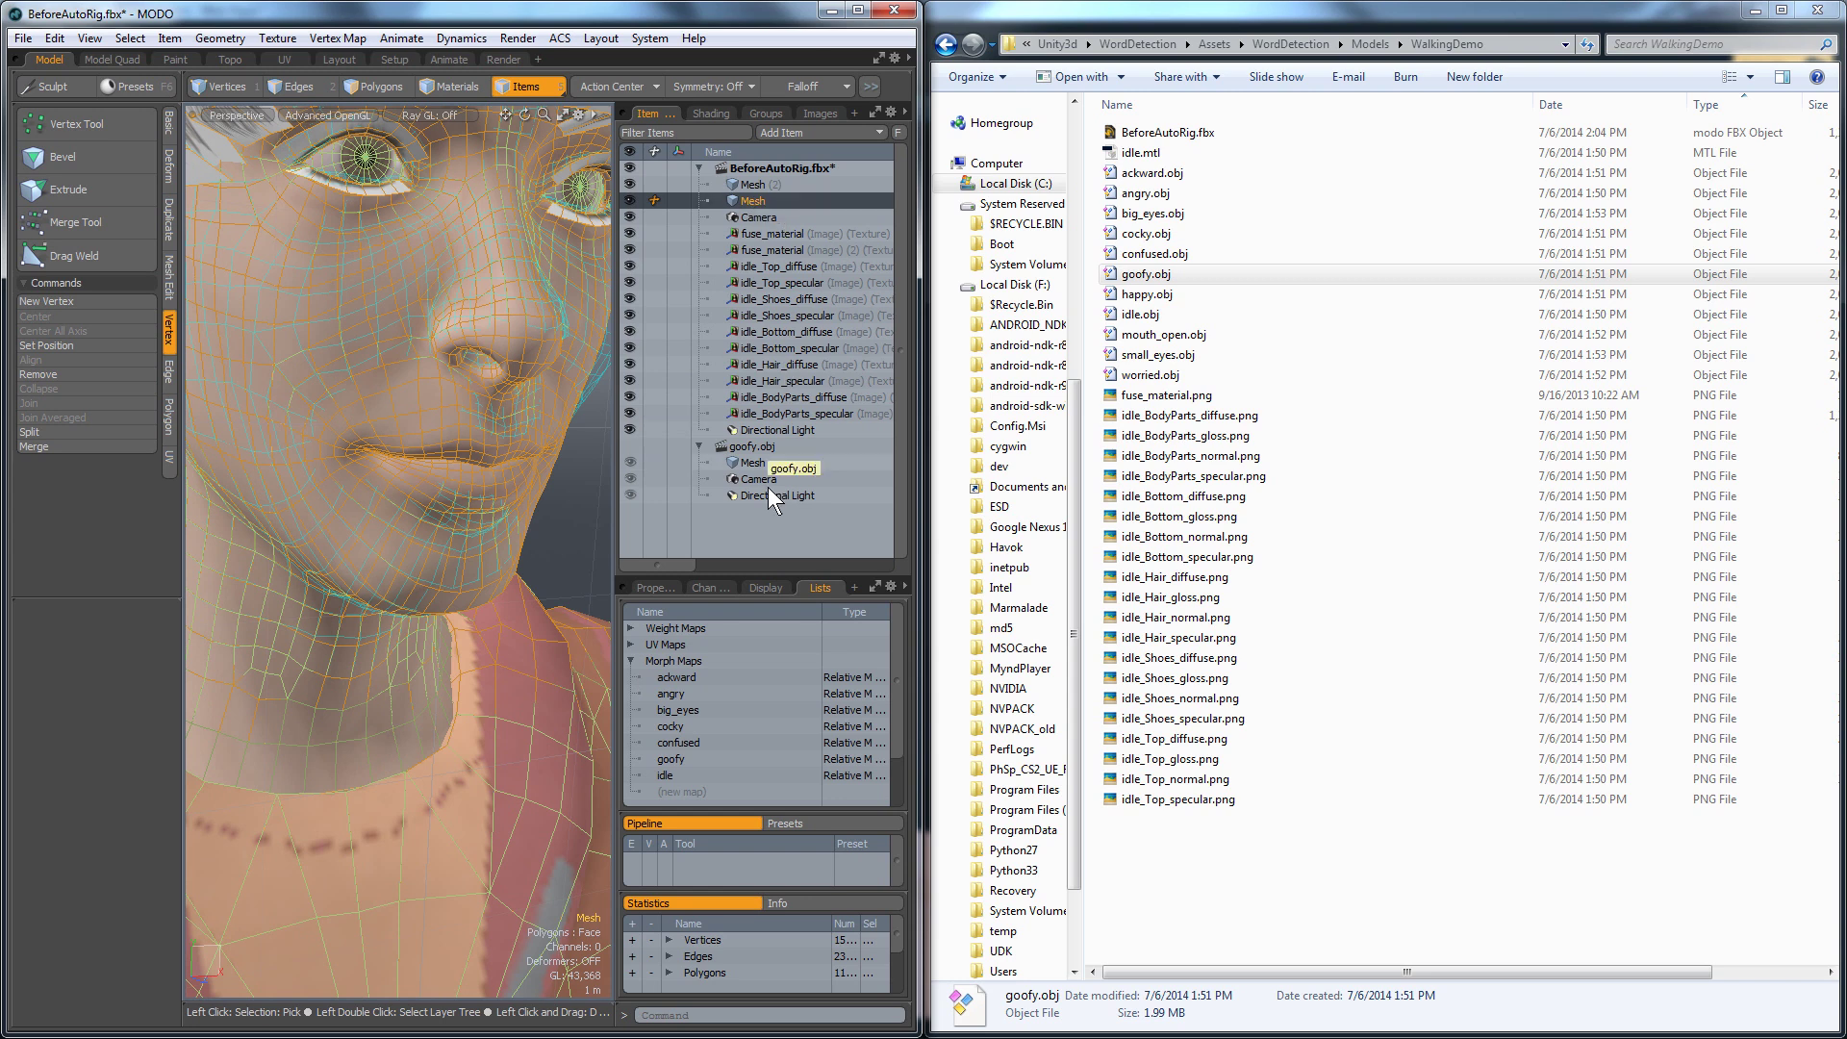
Background-morph the goofy grin onto the head, then remove Mesh (2) and close goofy.obj.
left_click(759, 185)
left_click(755, 202)
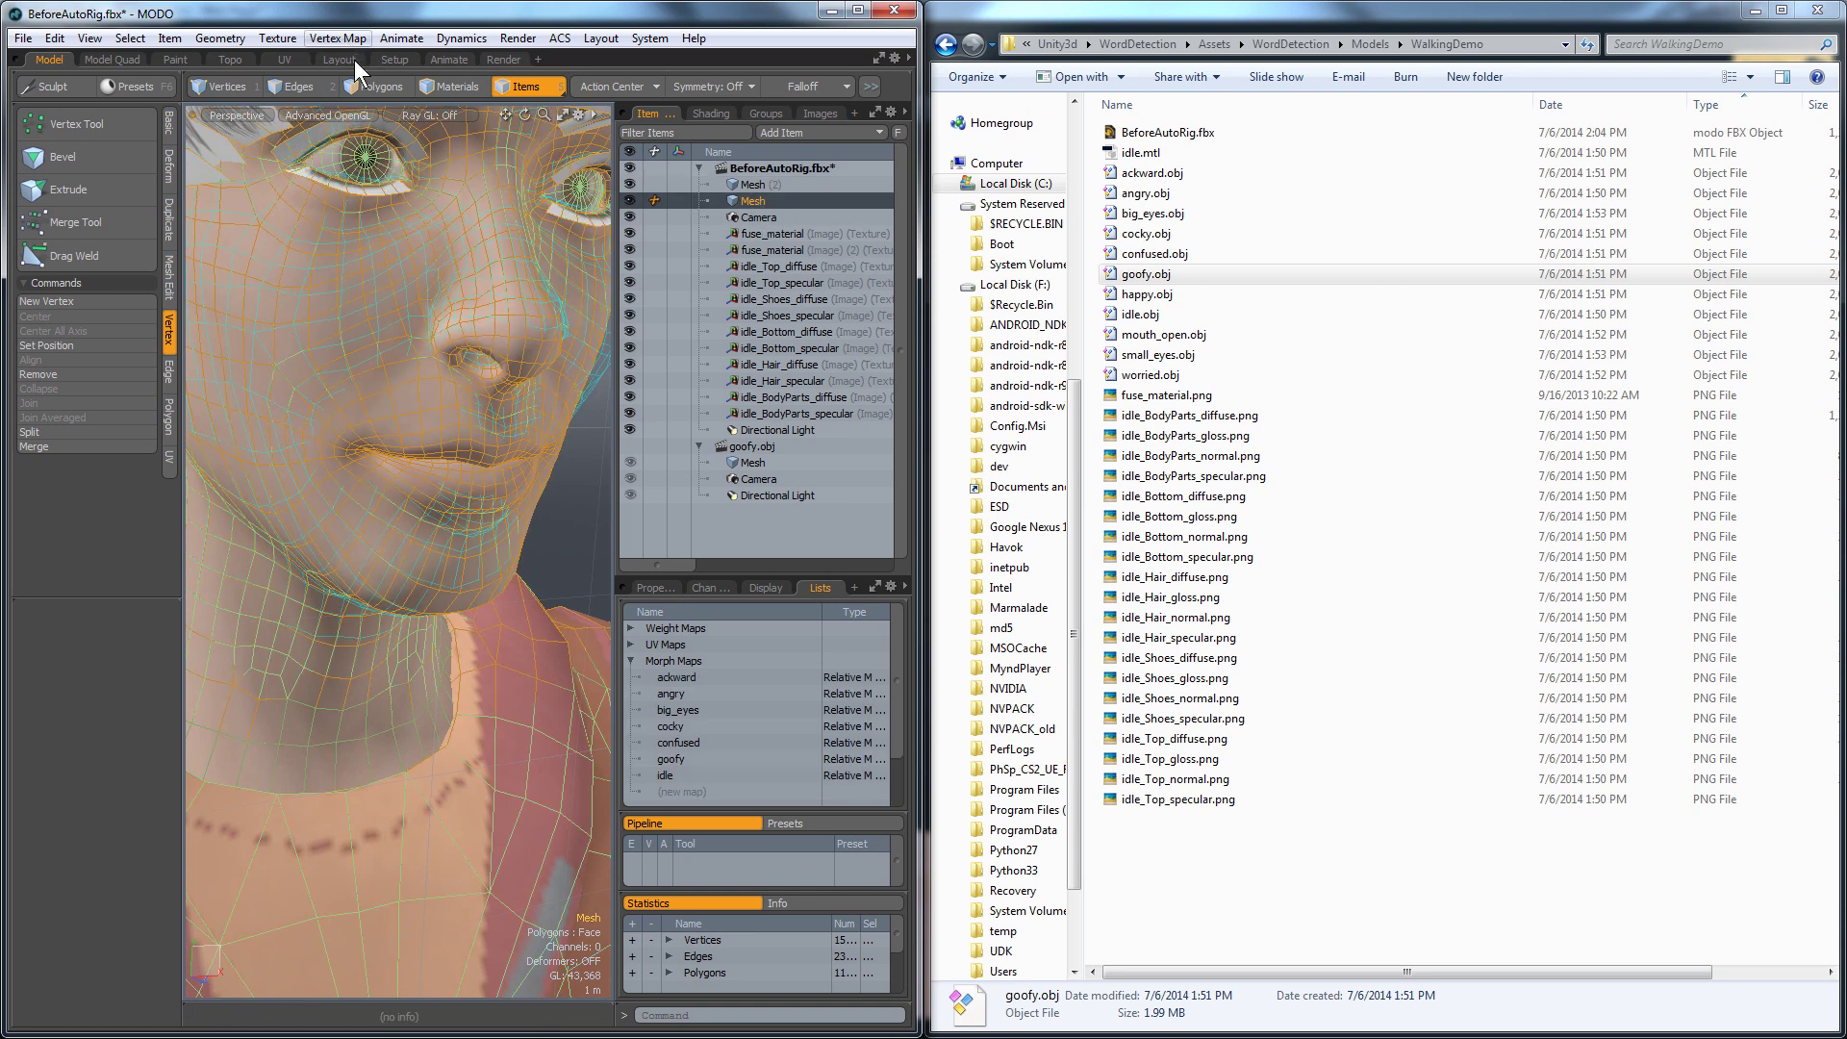
left_click(675, 760)
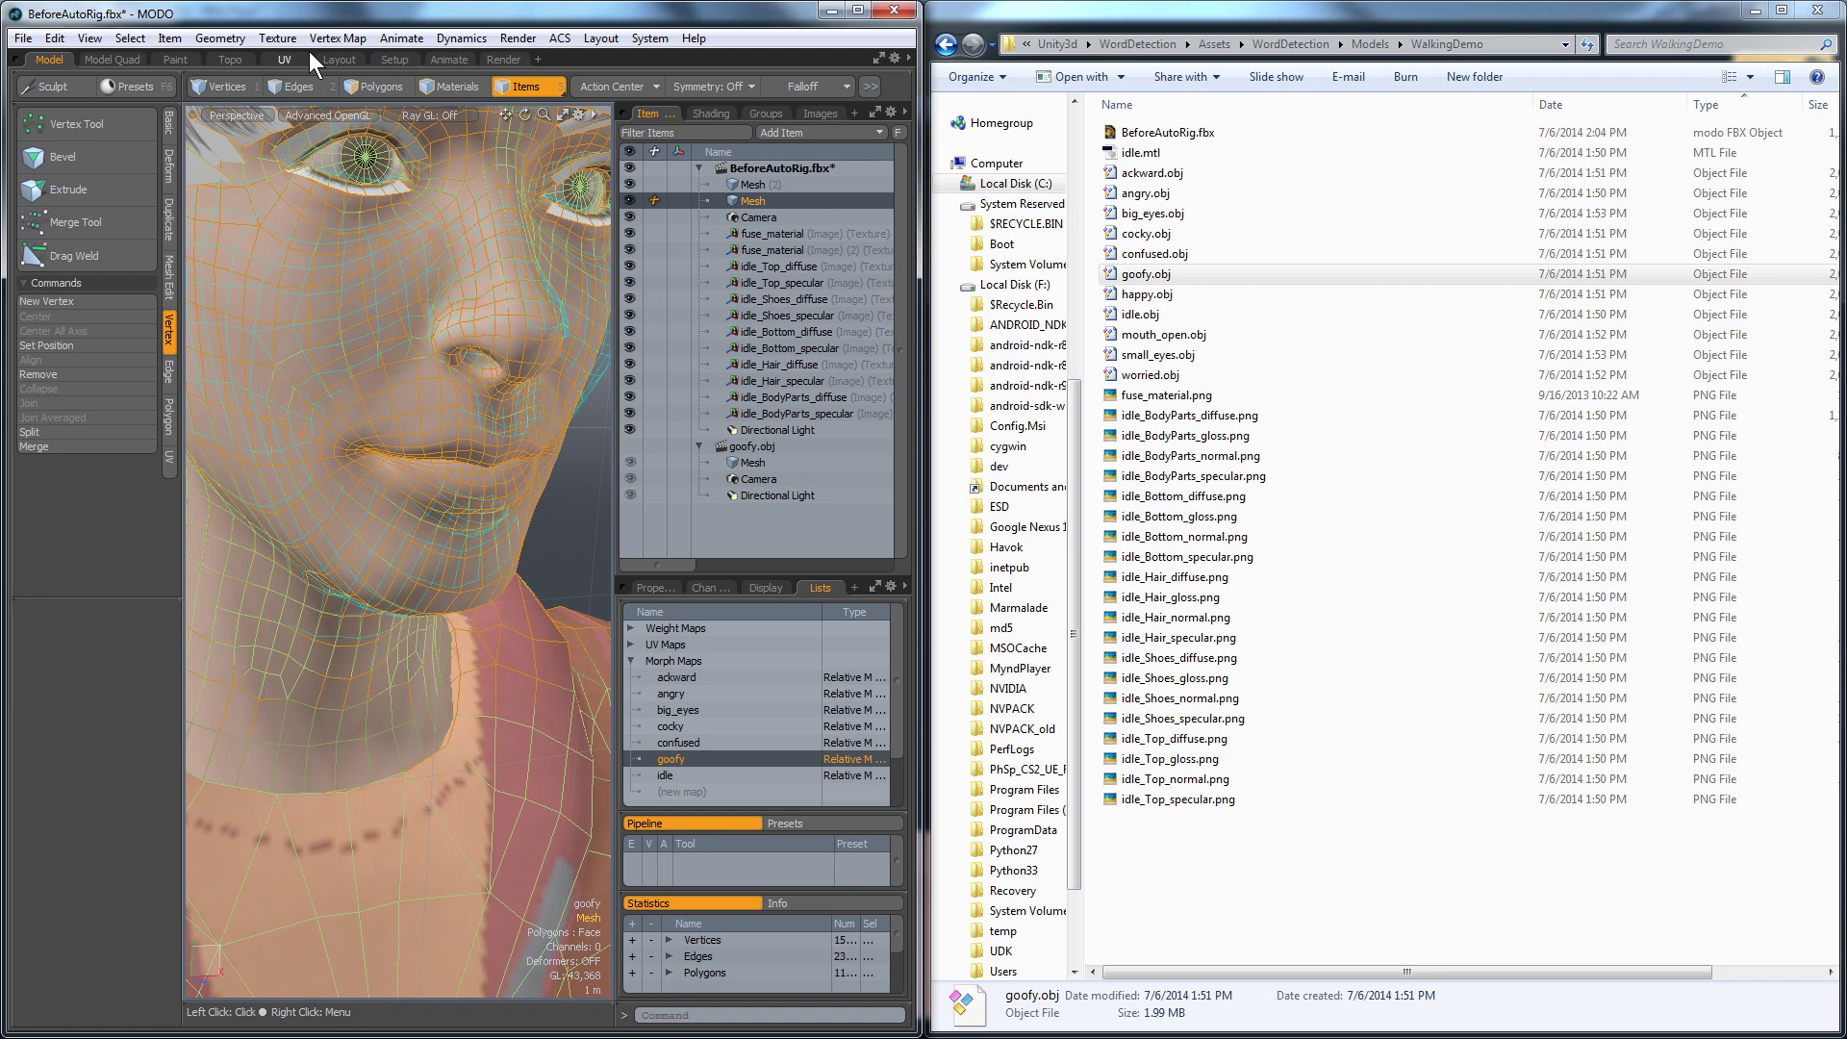
left_click(338, 38)
left_click(258, 718)
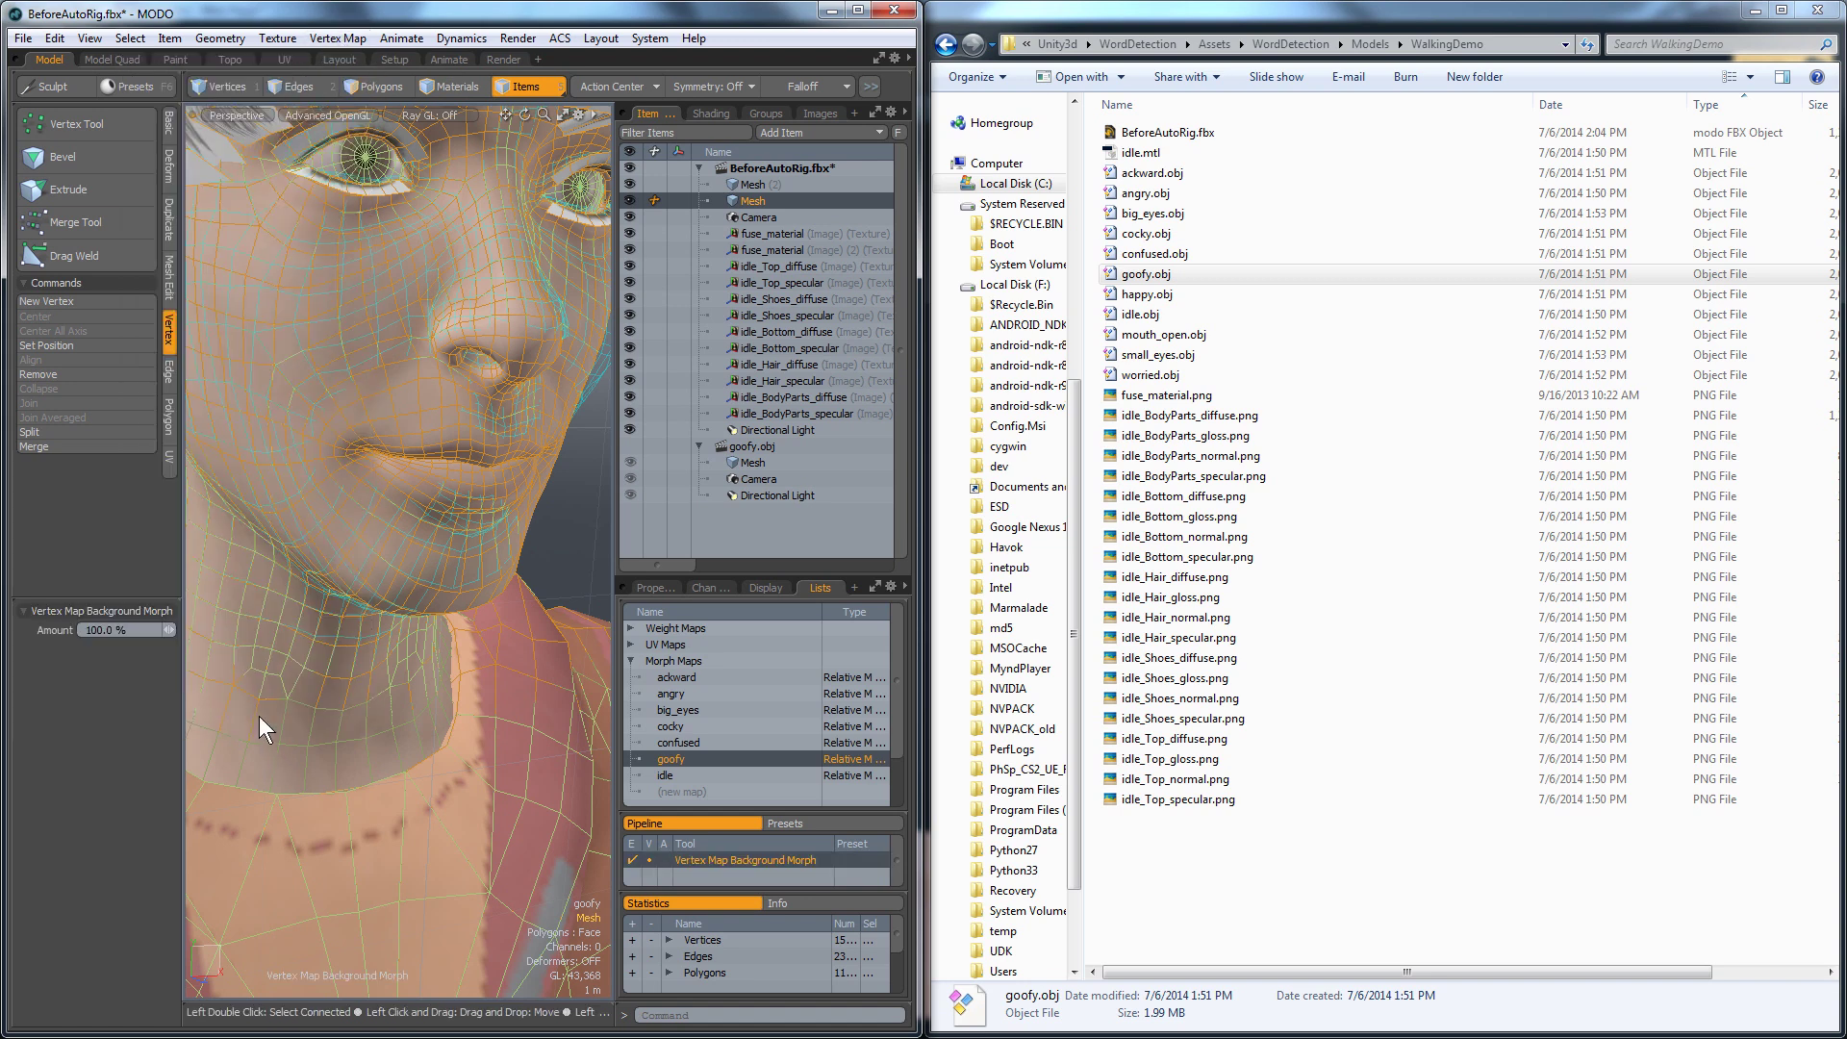
left_click(258, 716)
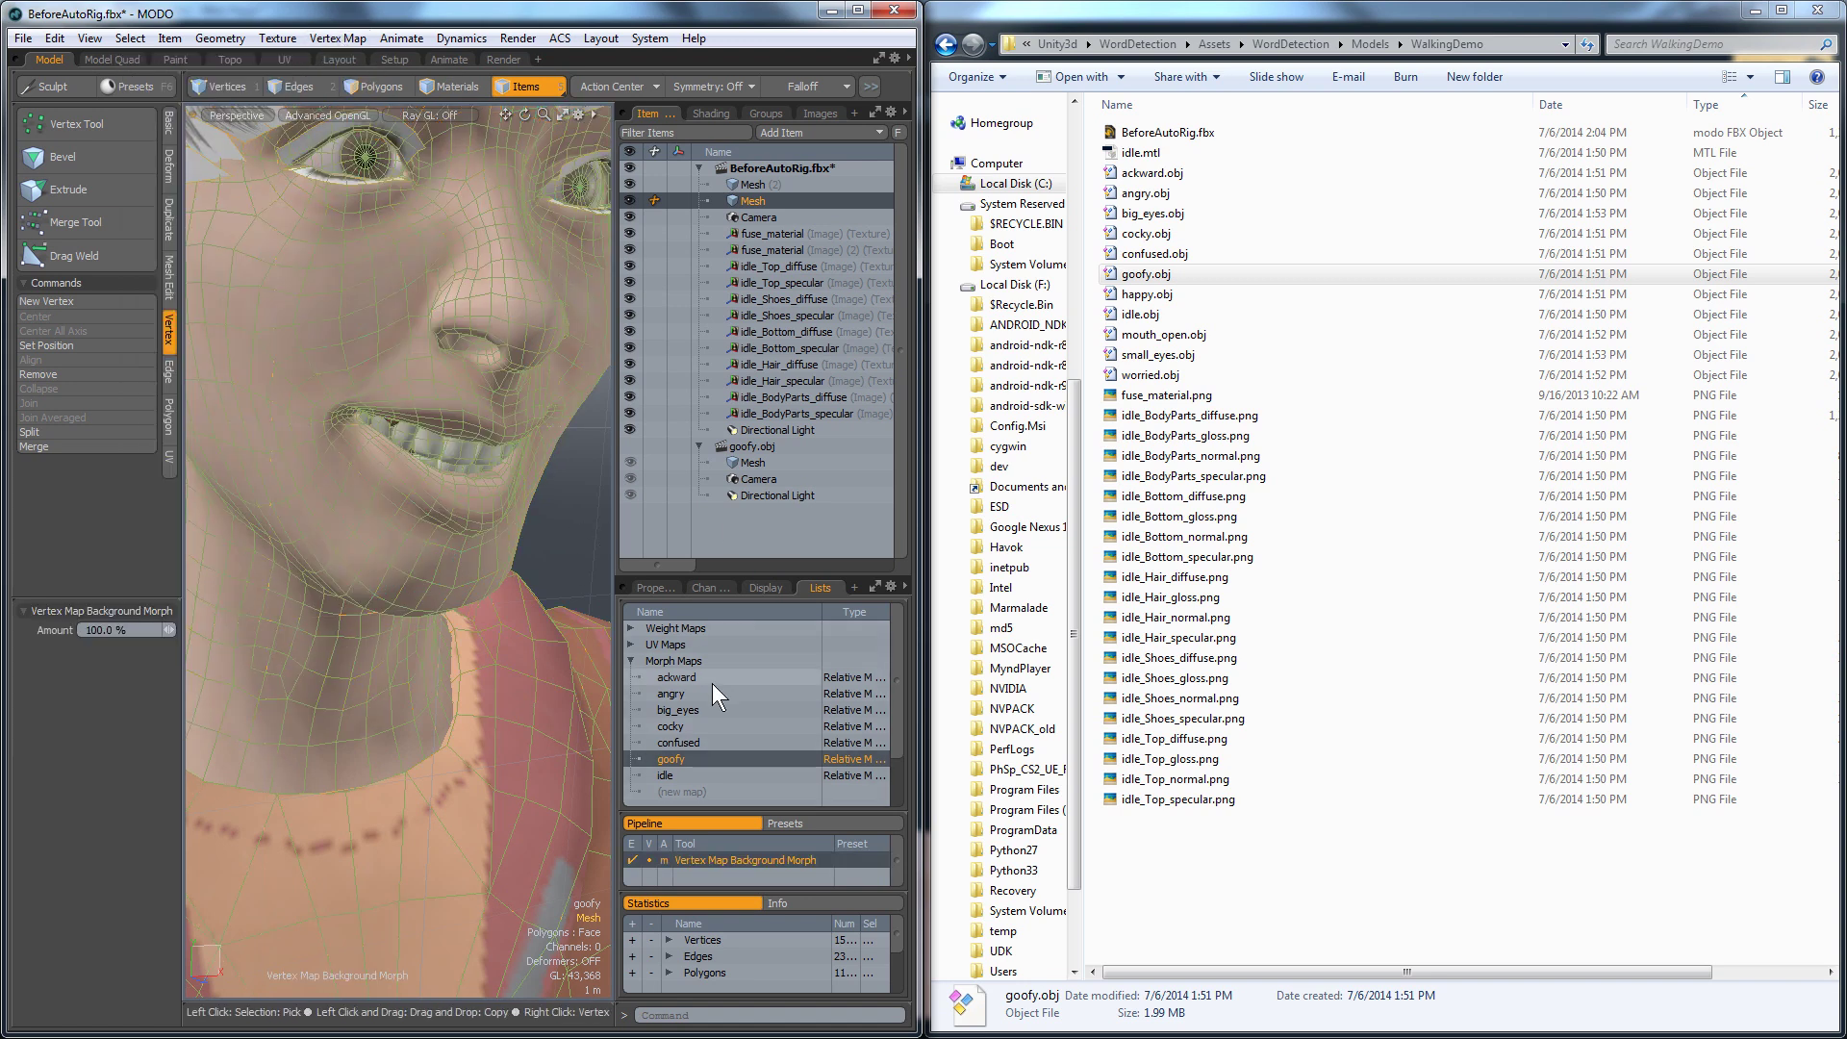
left_click(759, 185)
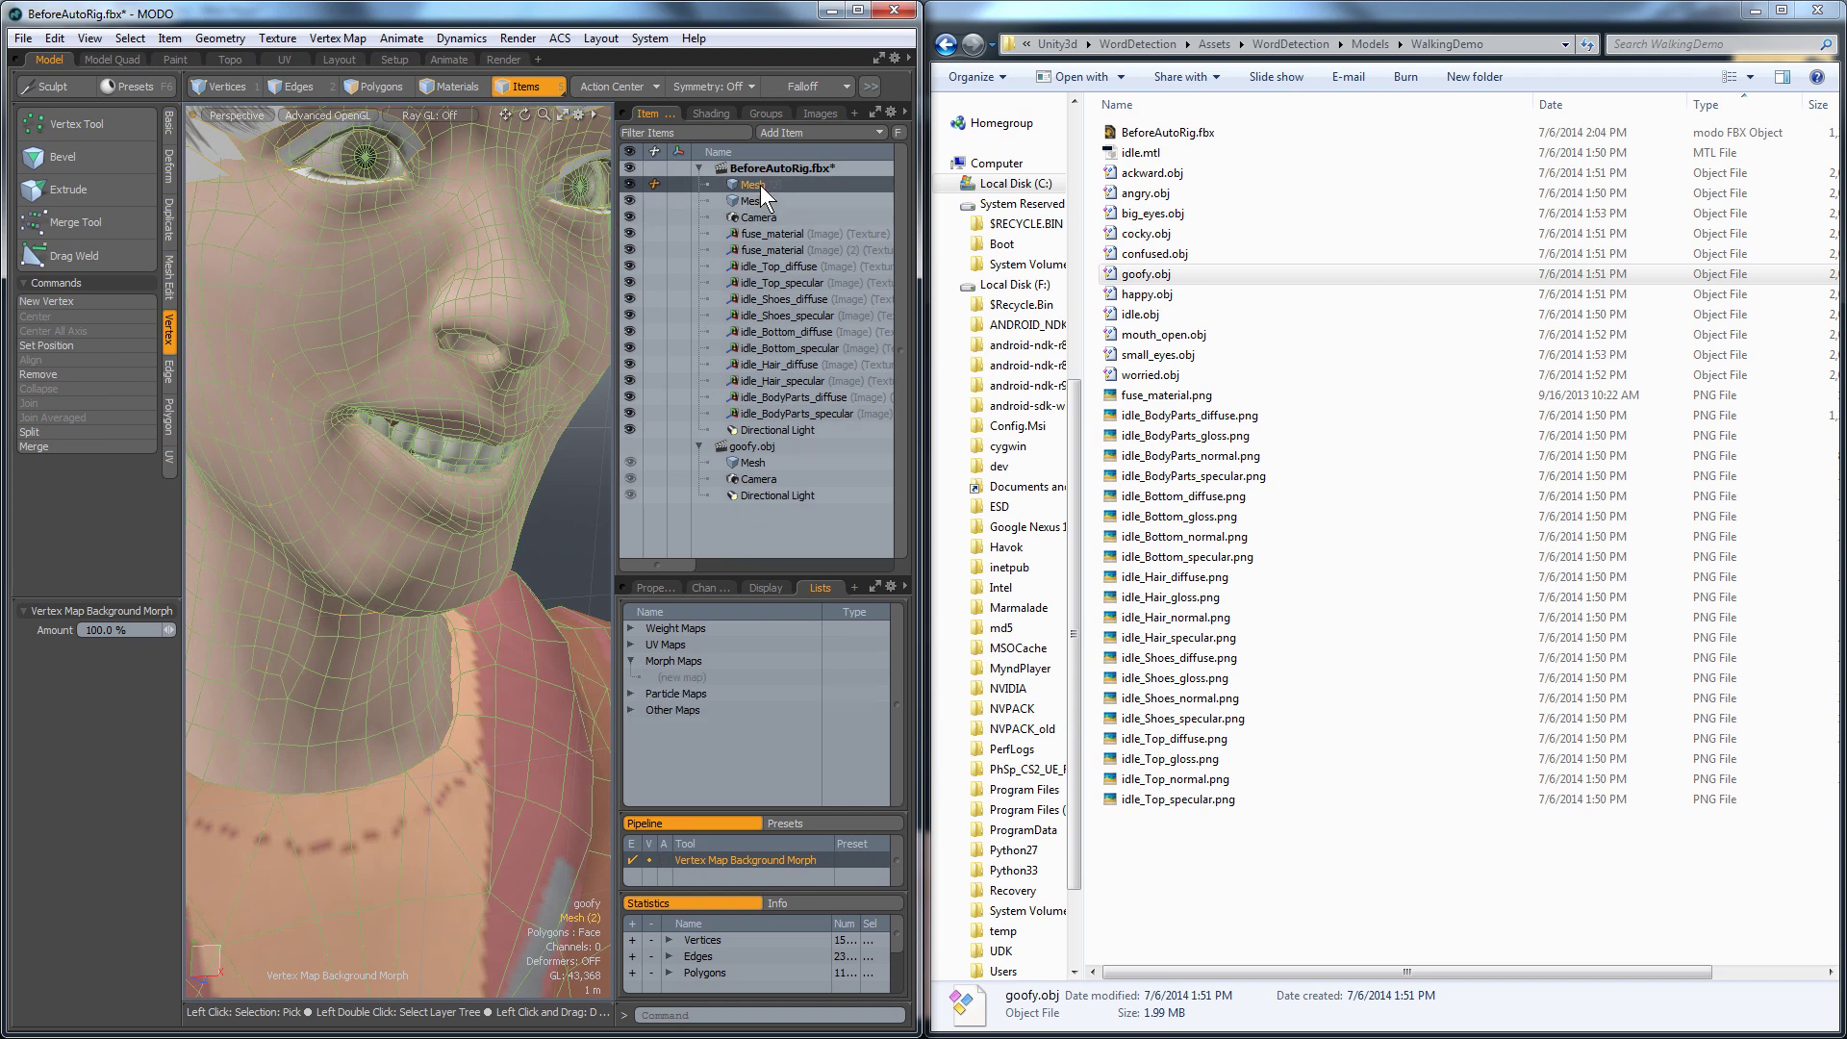
left_click_drag(760, 185, 760, 434)
key("Delete")
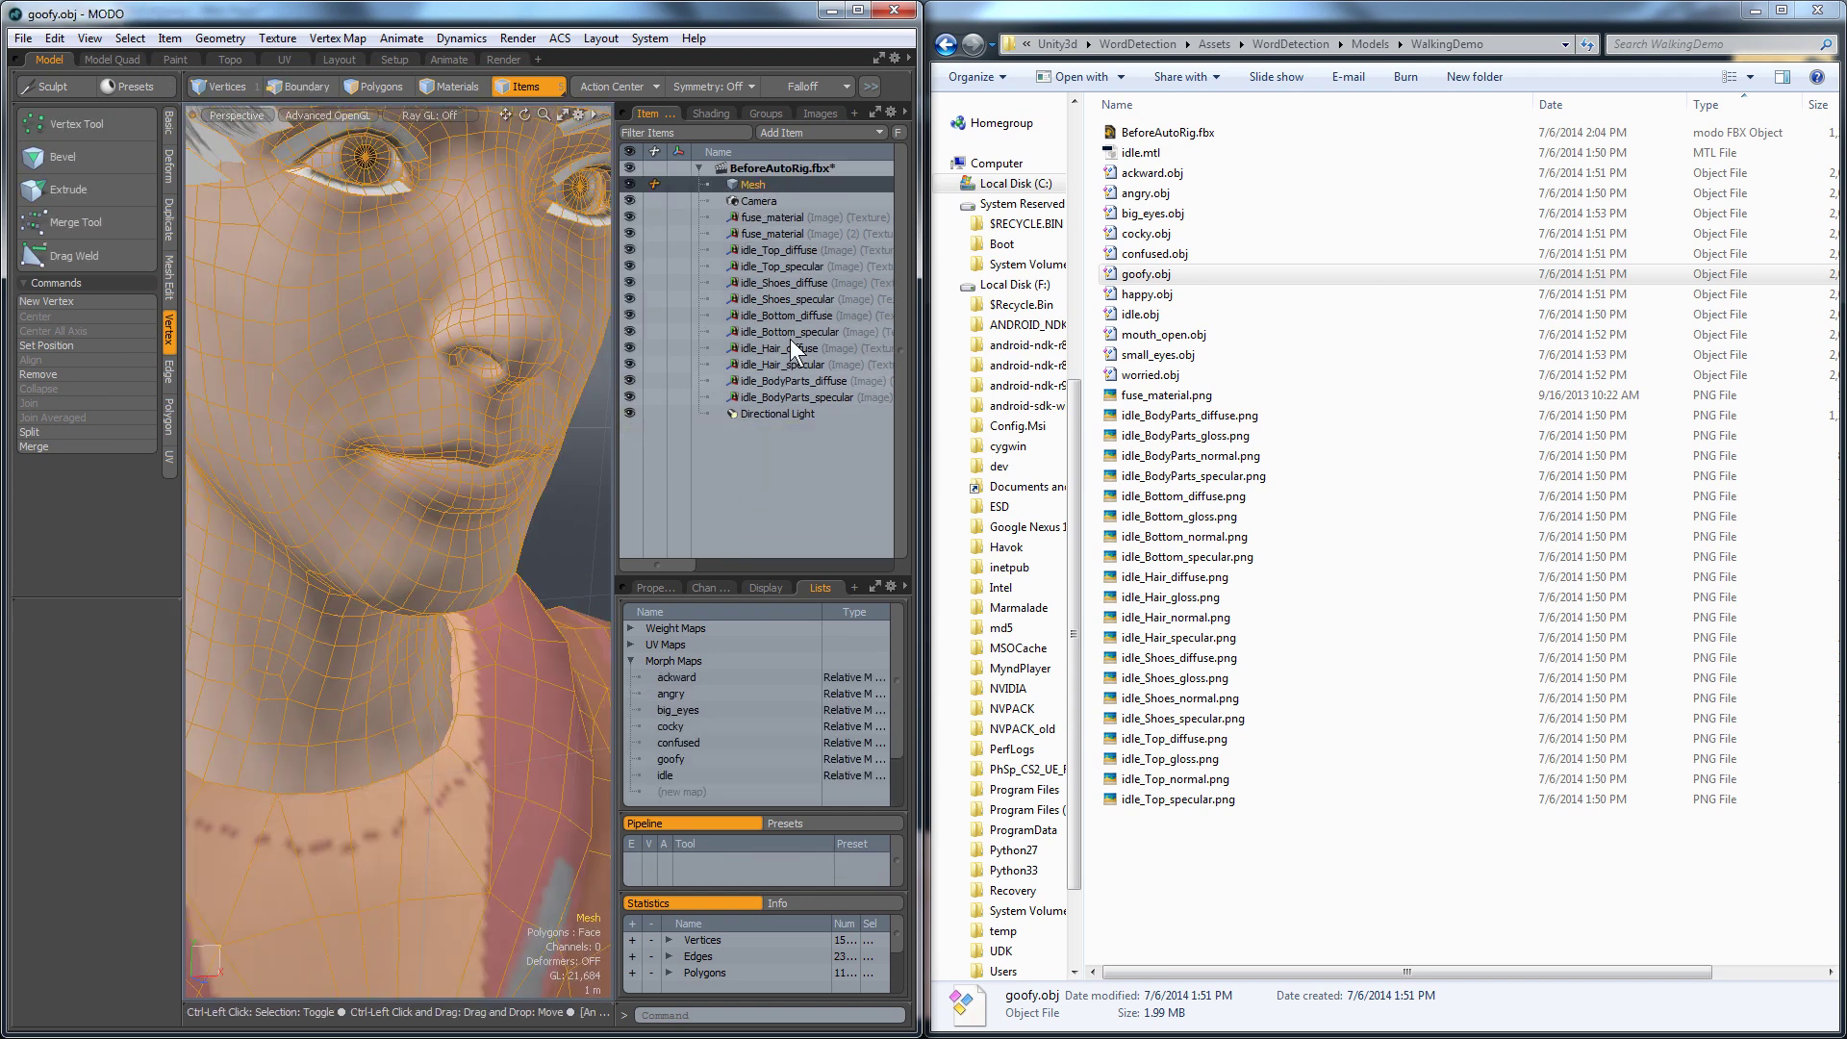
Preview the goofy, idle, confused, cocky, angry and ackward morphs, then begin a new morph map.
left_click(695, 762)
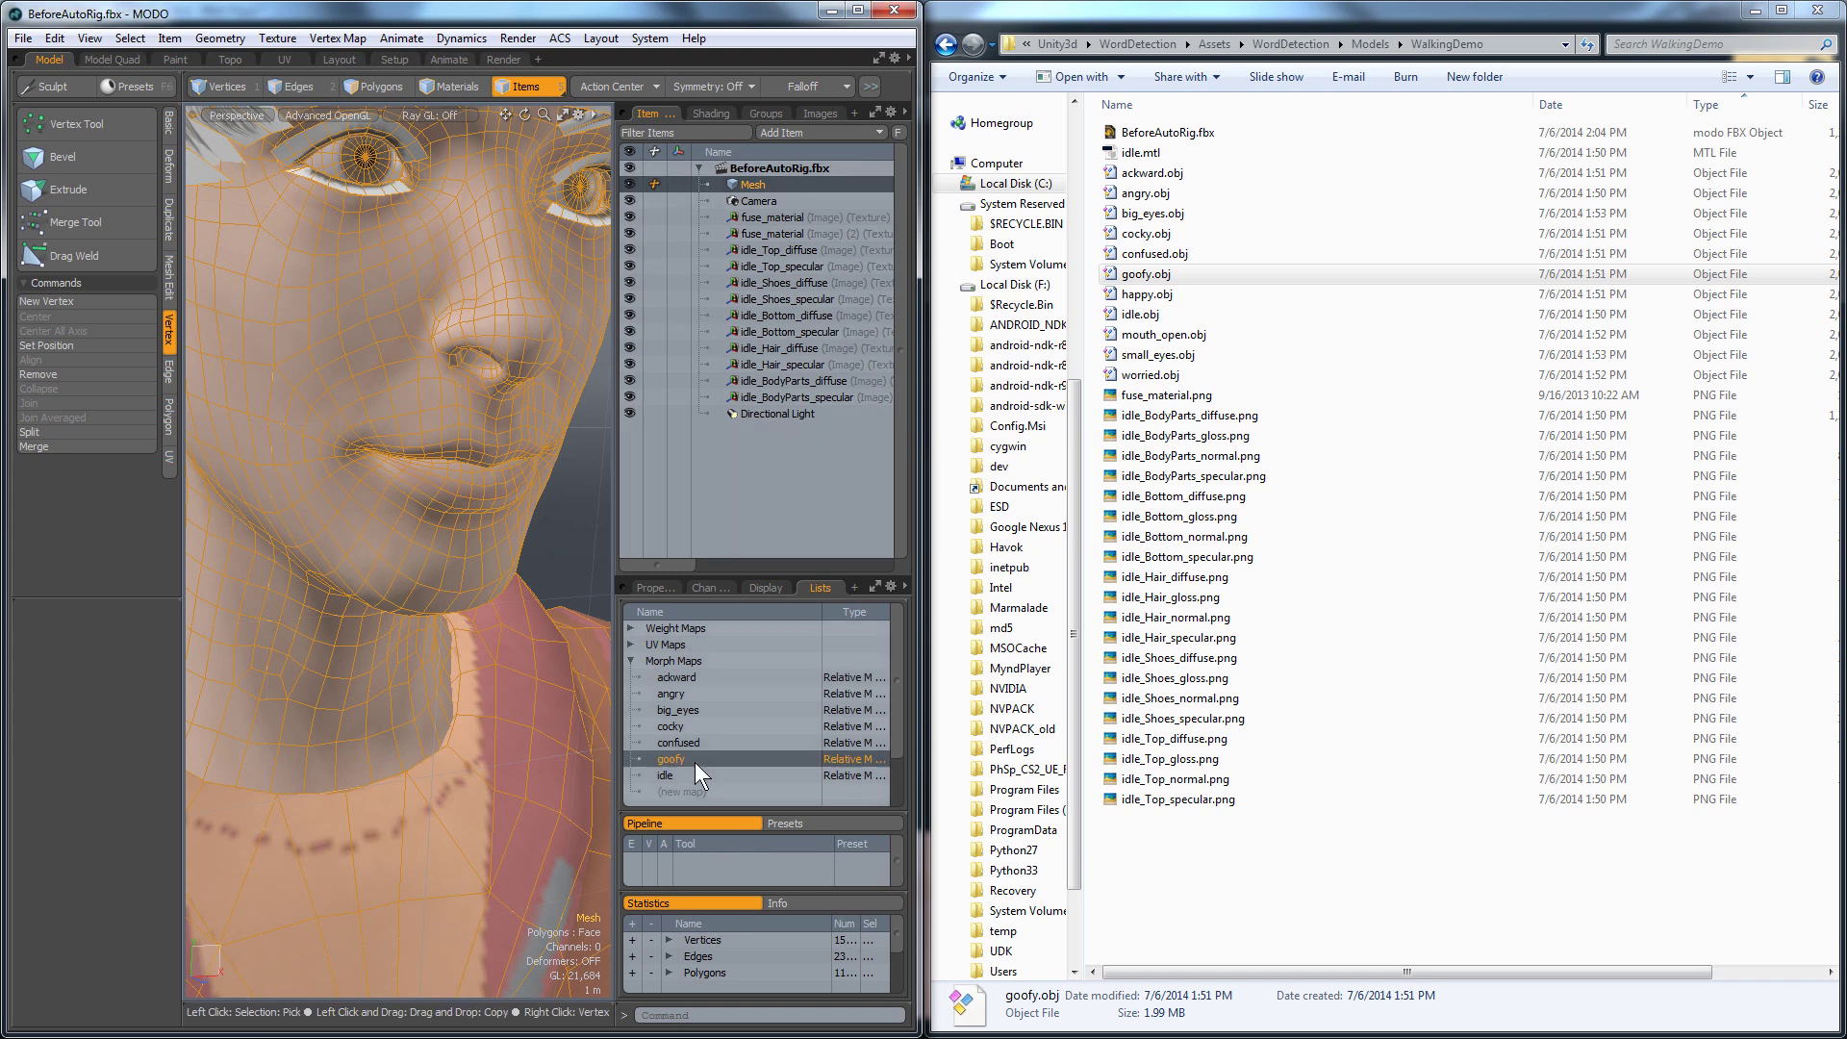
left_click(685, 771)
left_click(691, 760)
left_click(700, 744)
left_click(708, 721)
left_click(712, 697)
left_click(711, 687)
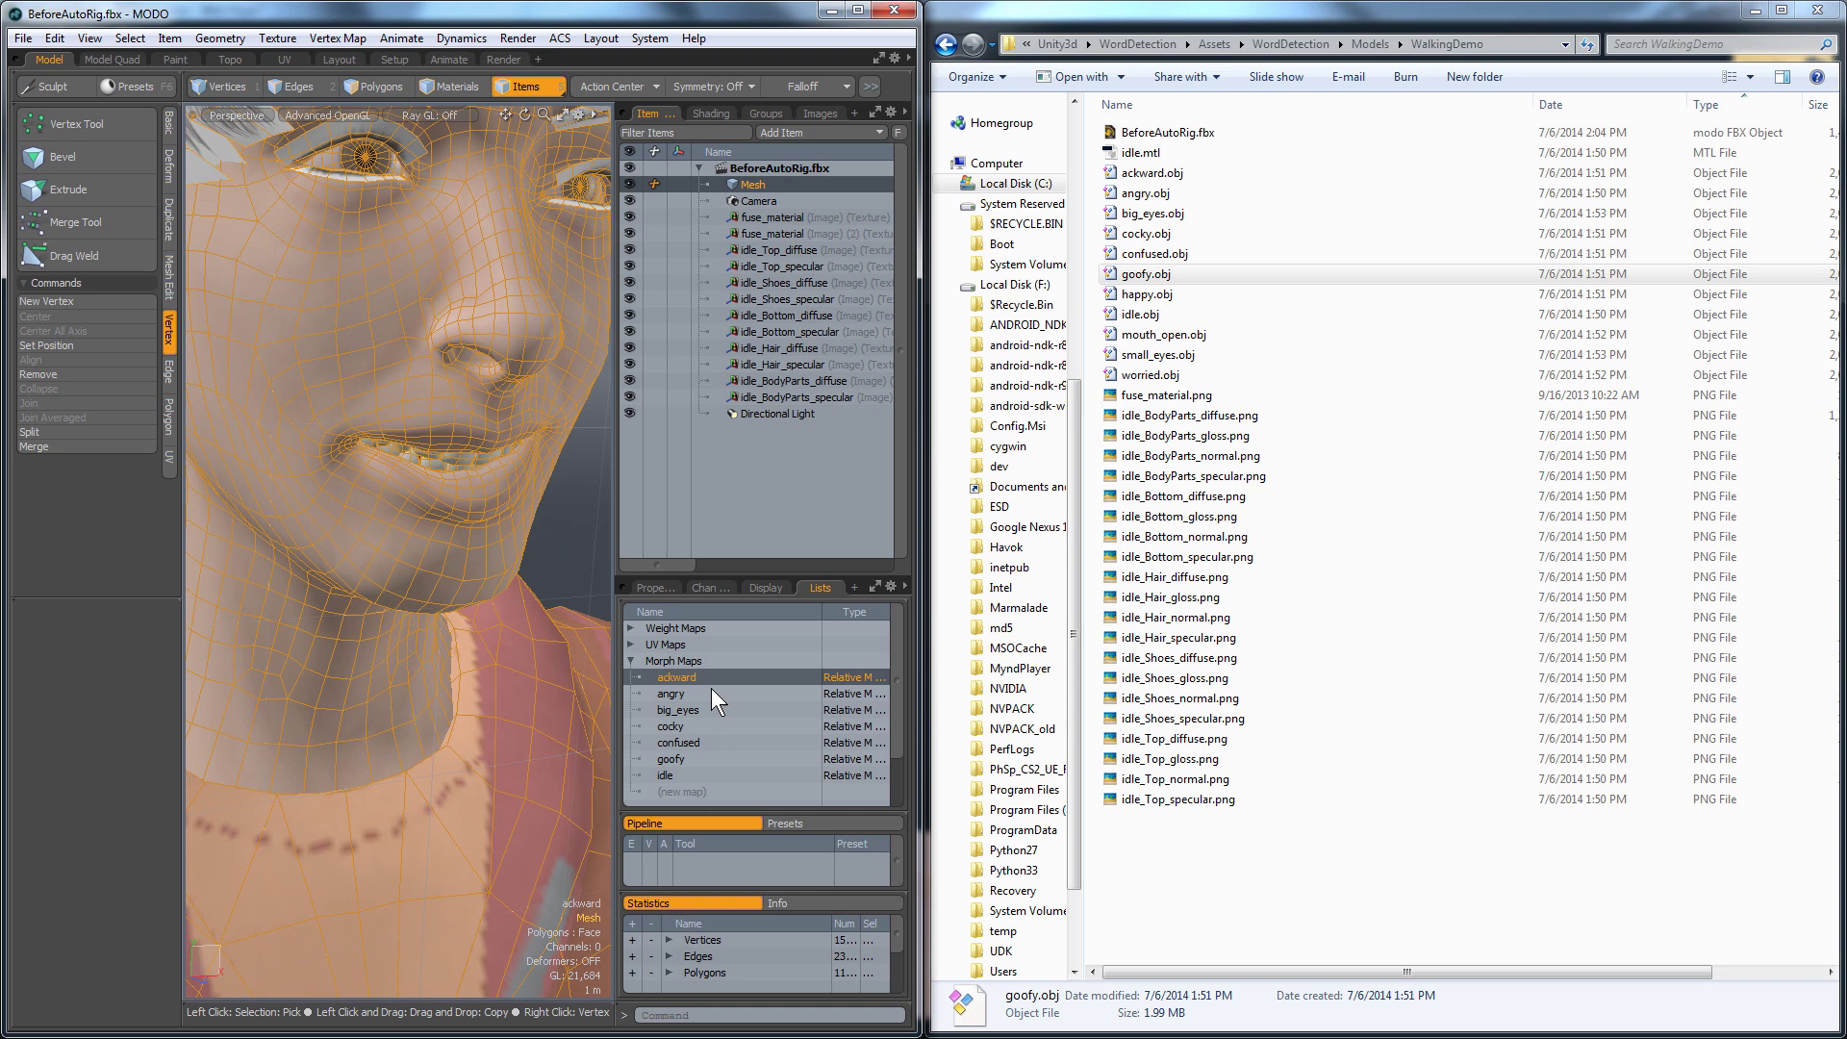
left_click(679, 777)
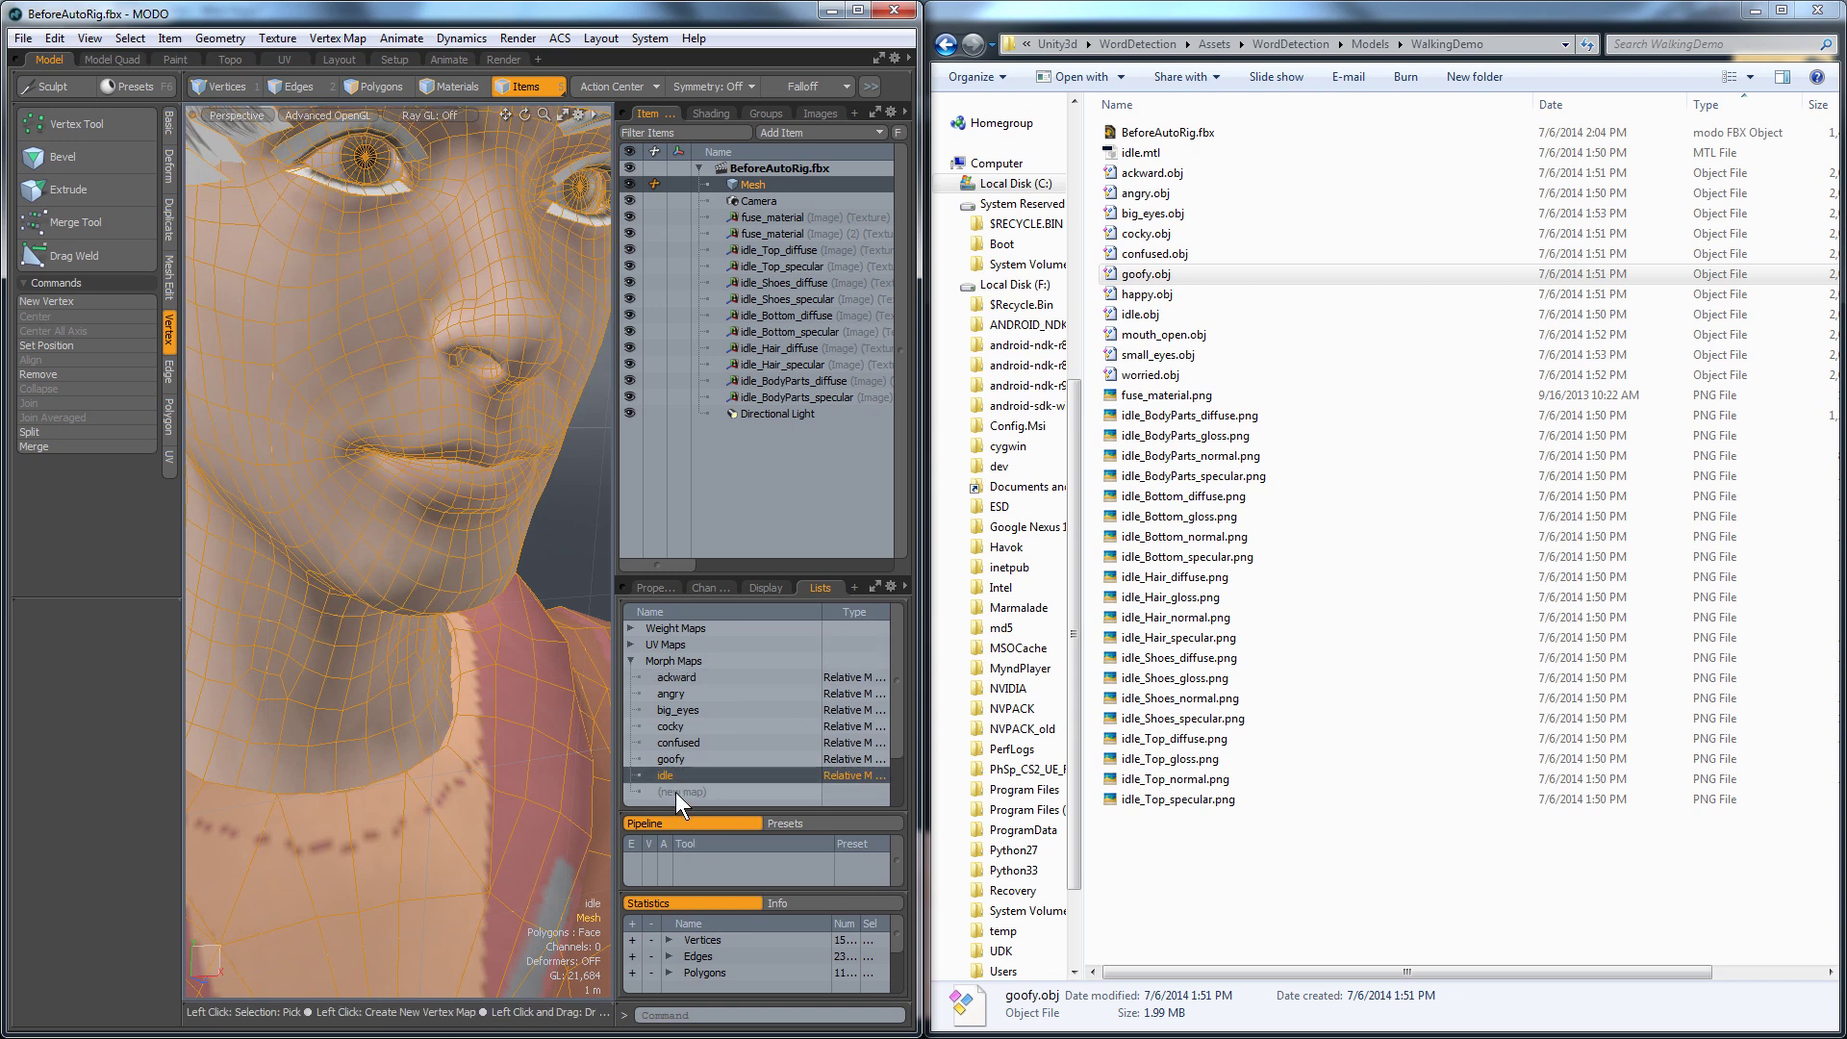
left_click(677, 790)
Name the new morph map happy and import happy.obj's mesh into BeforeAutoRig.fbx.
type("happ")
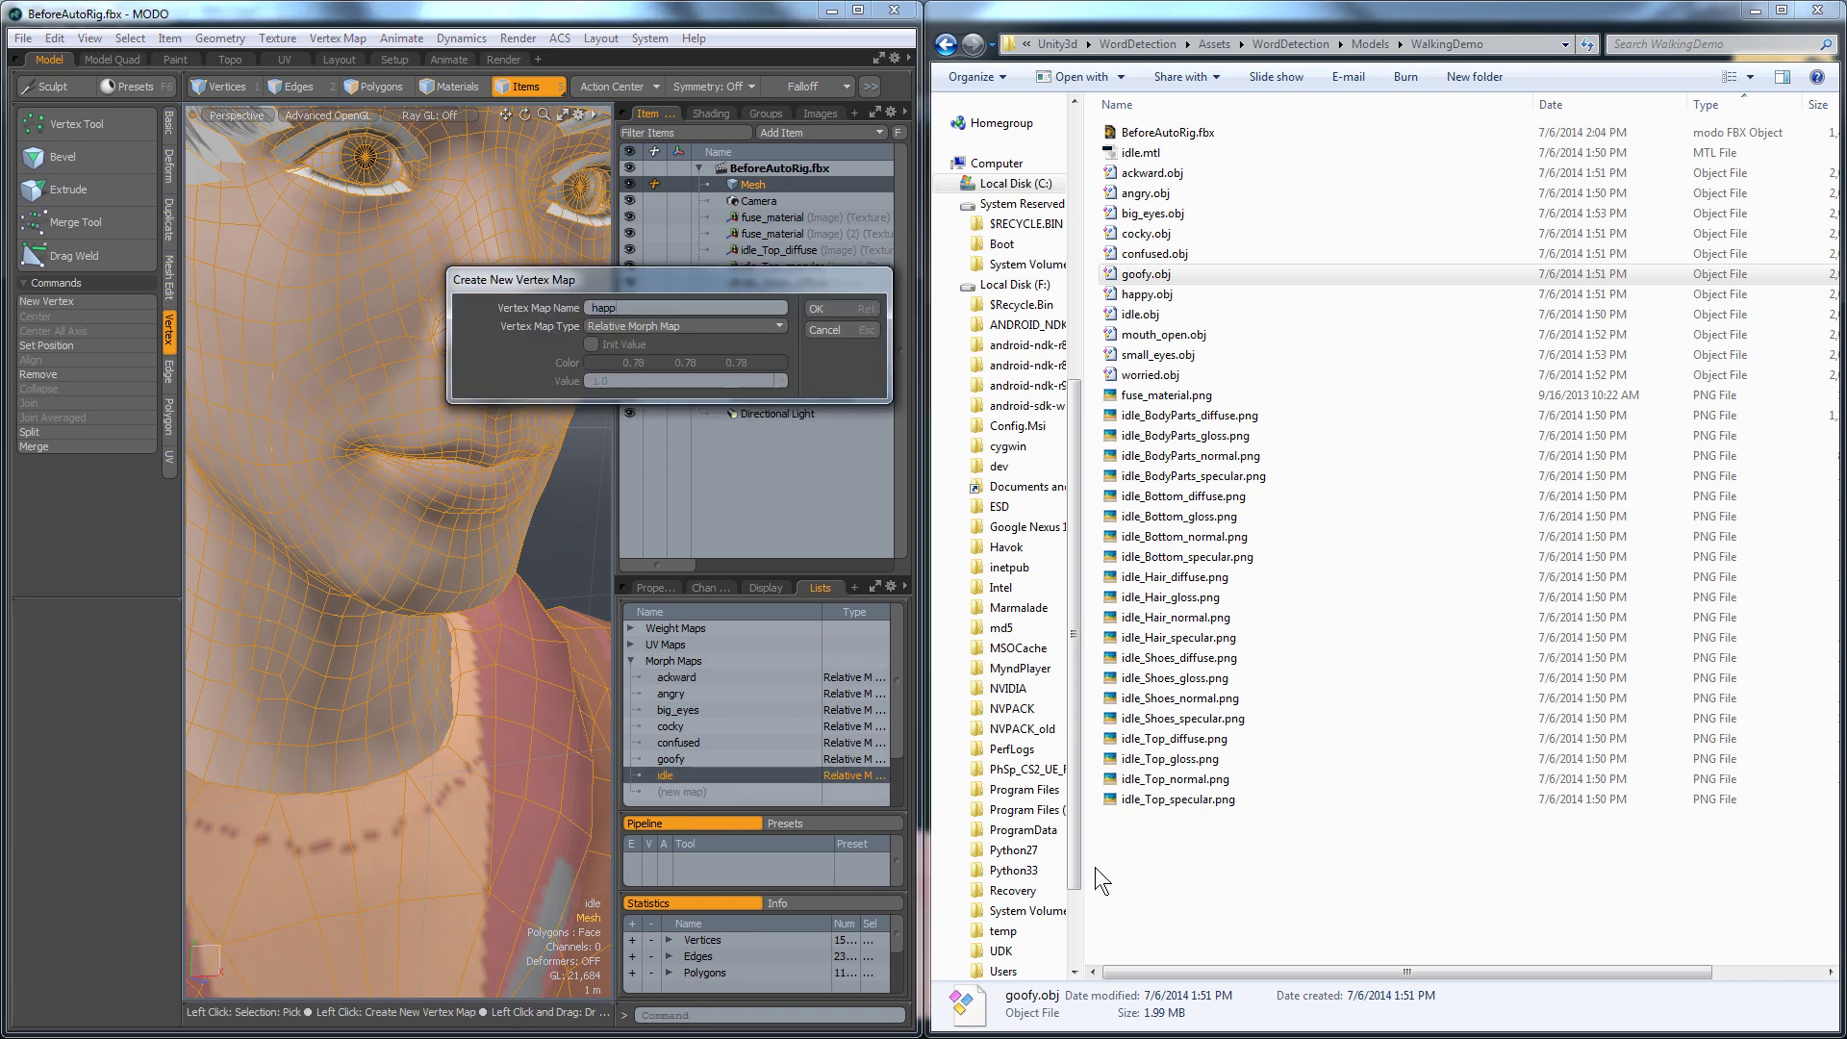
type("y")
key("Return")
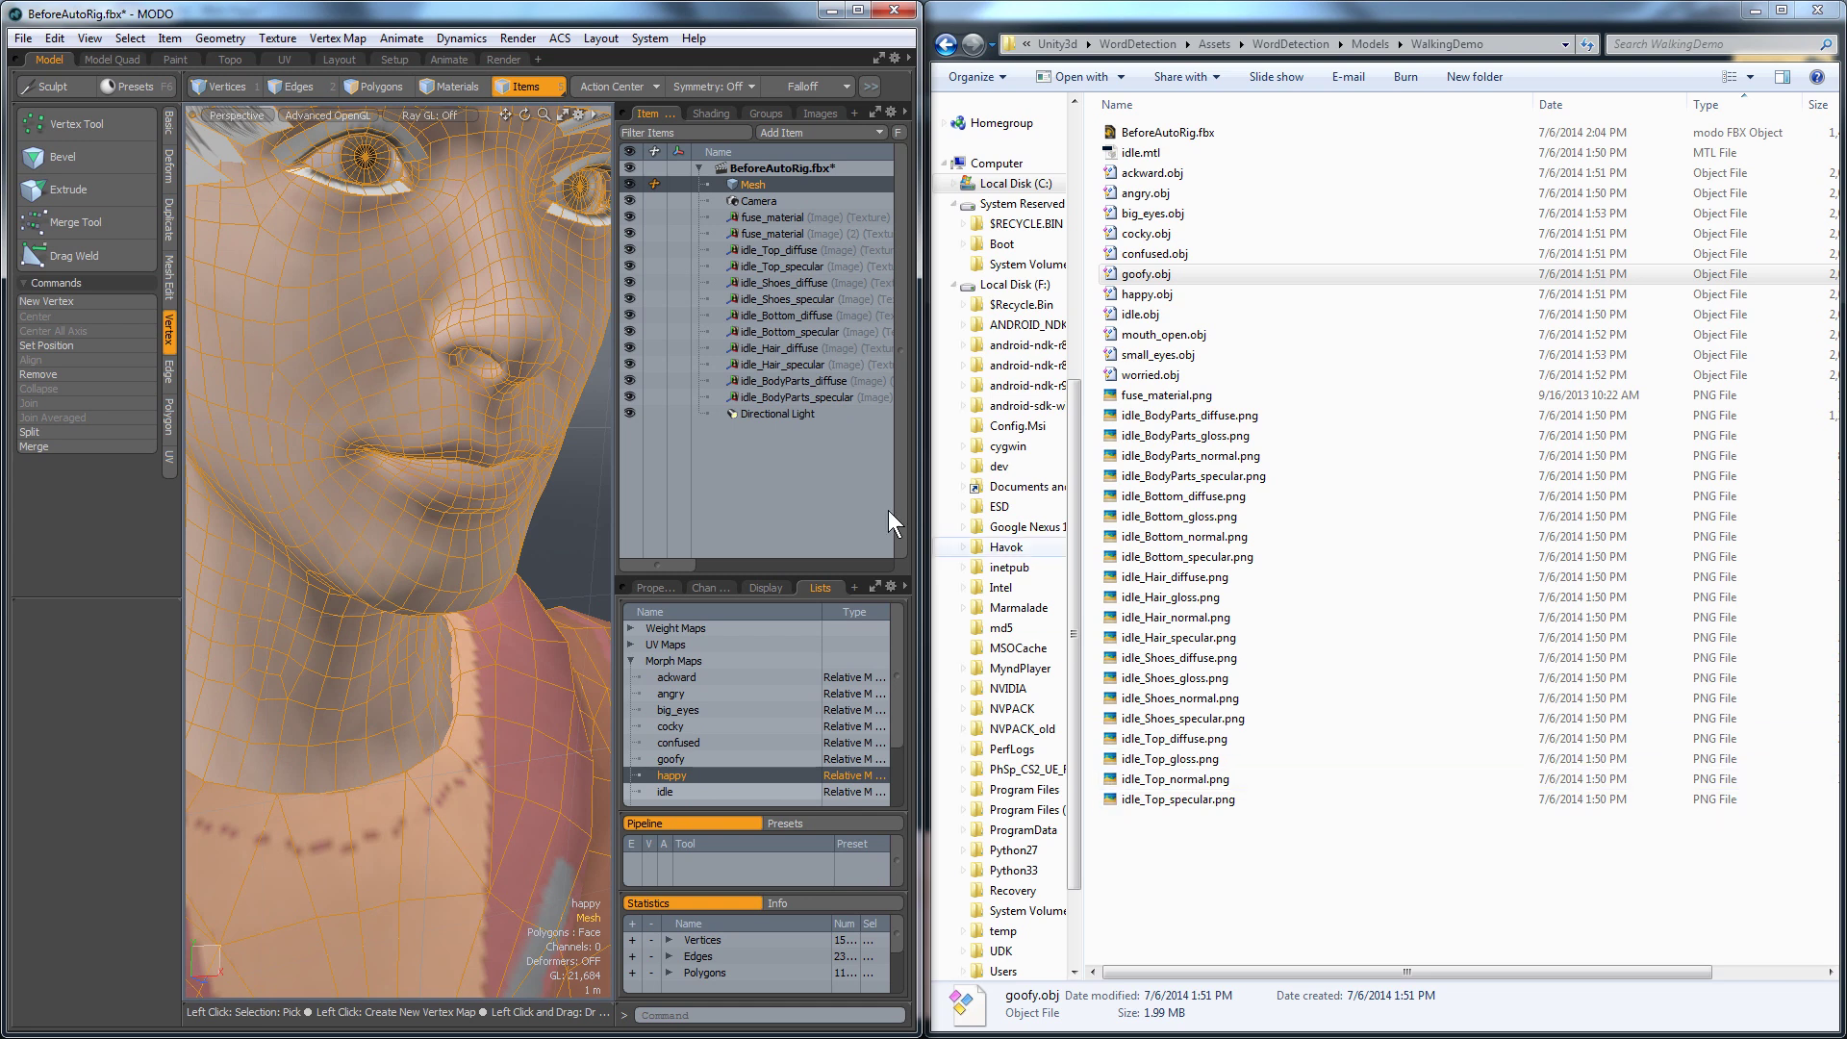
left_click_drag(1145, 294, 580, 483)
left_click(845, 320)
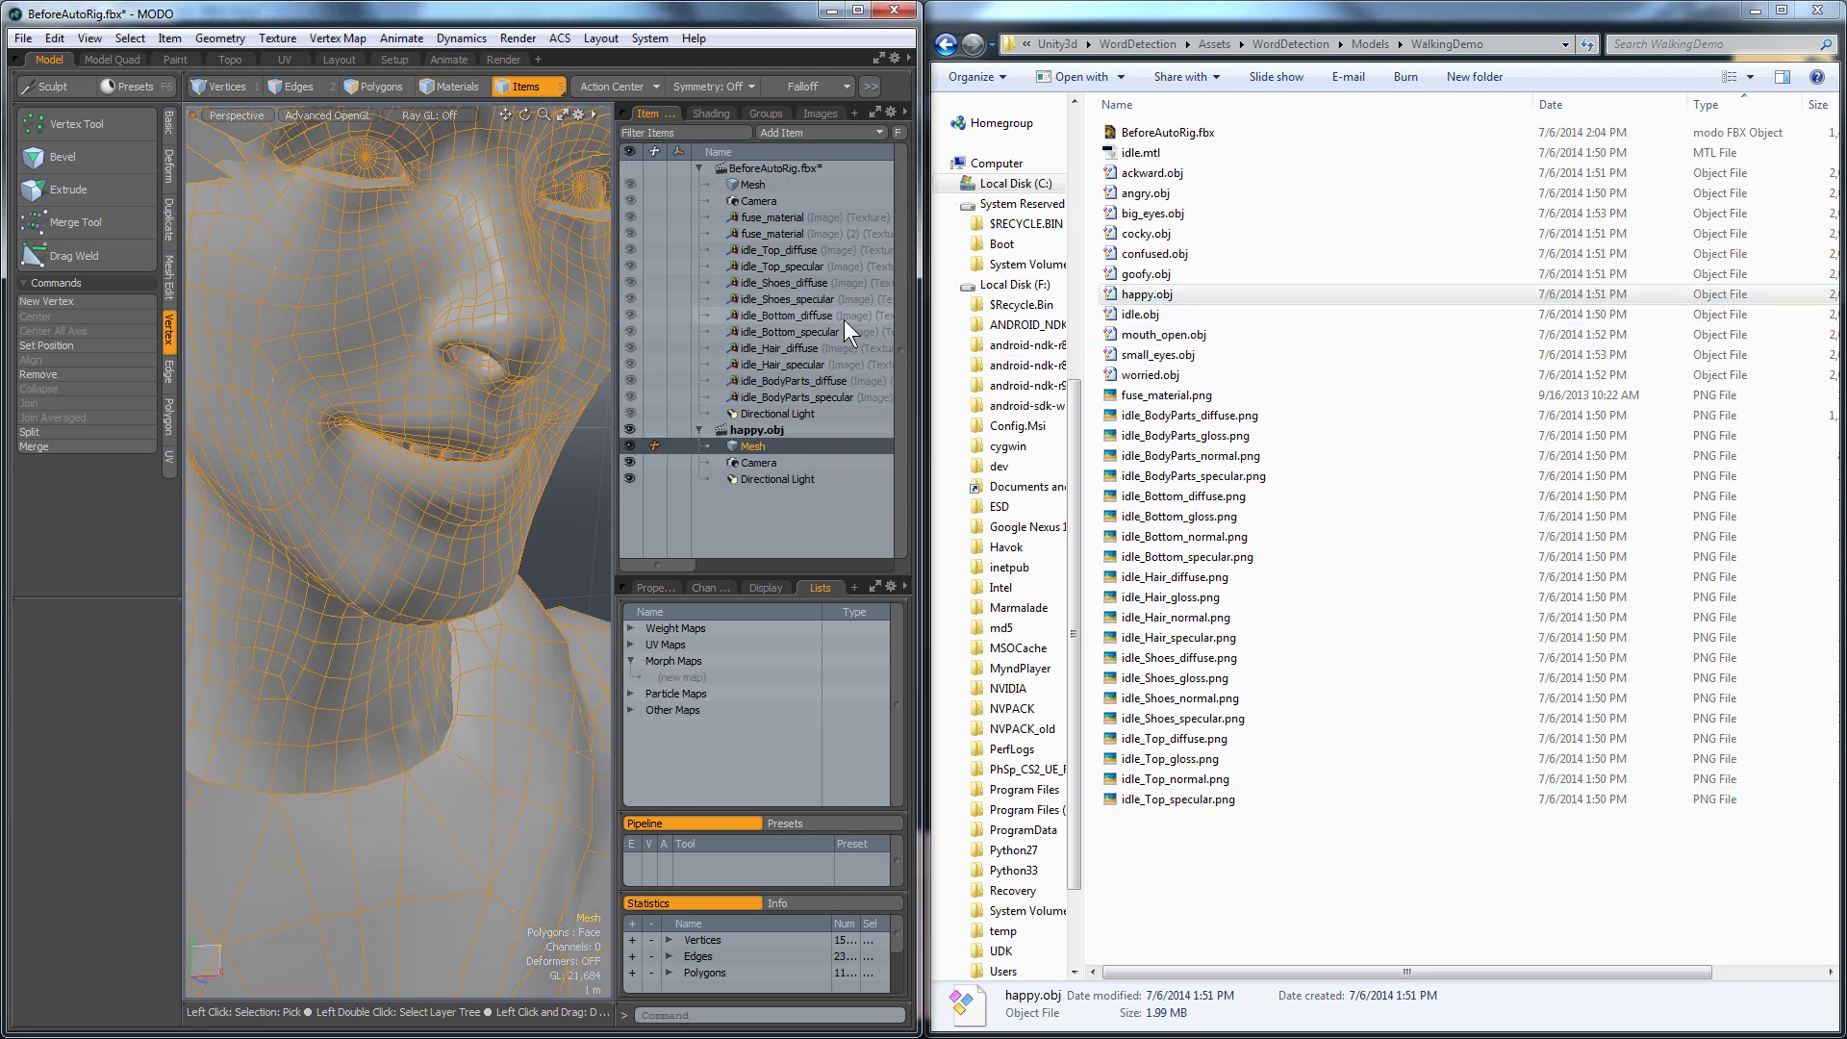
left_click_drag(755, 444, 763, 170)
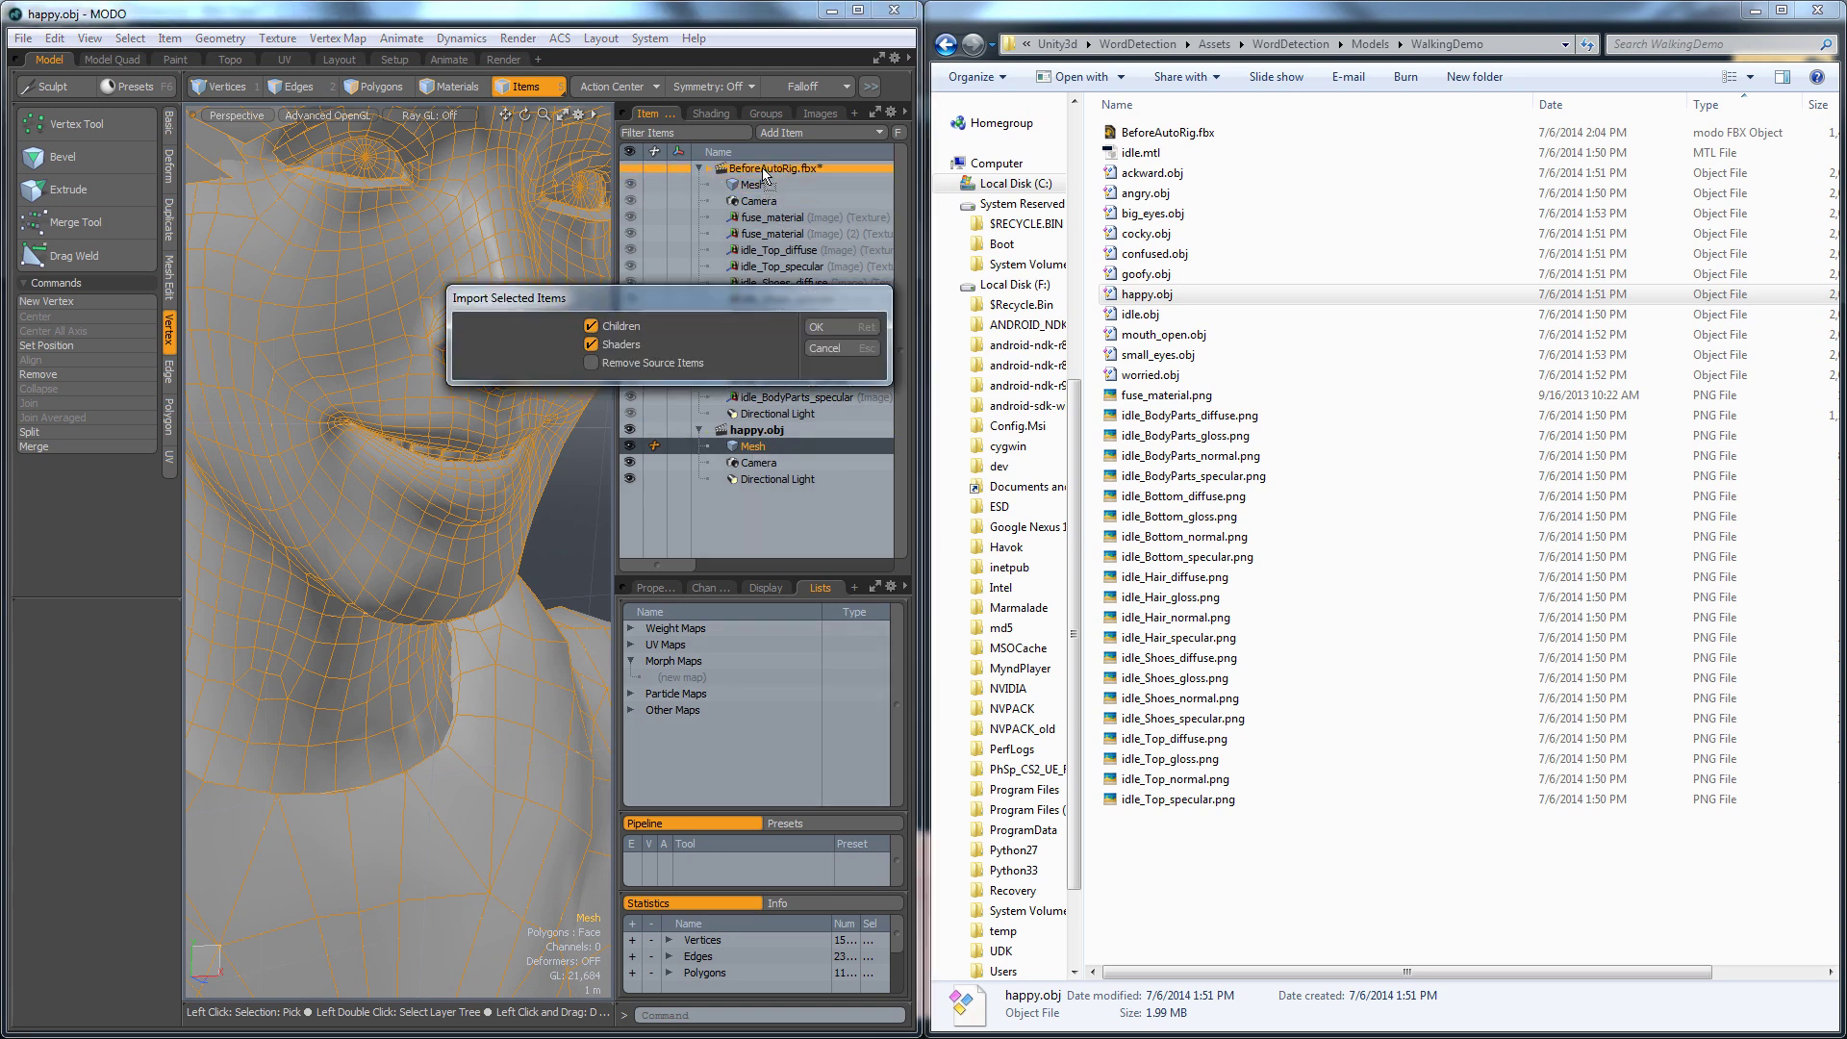
left_click(828, 329)
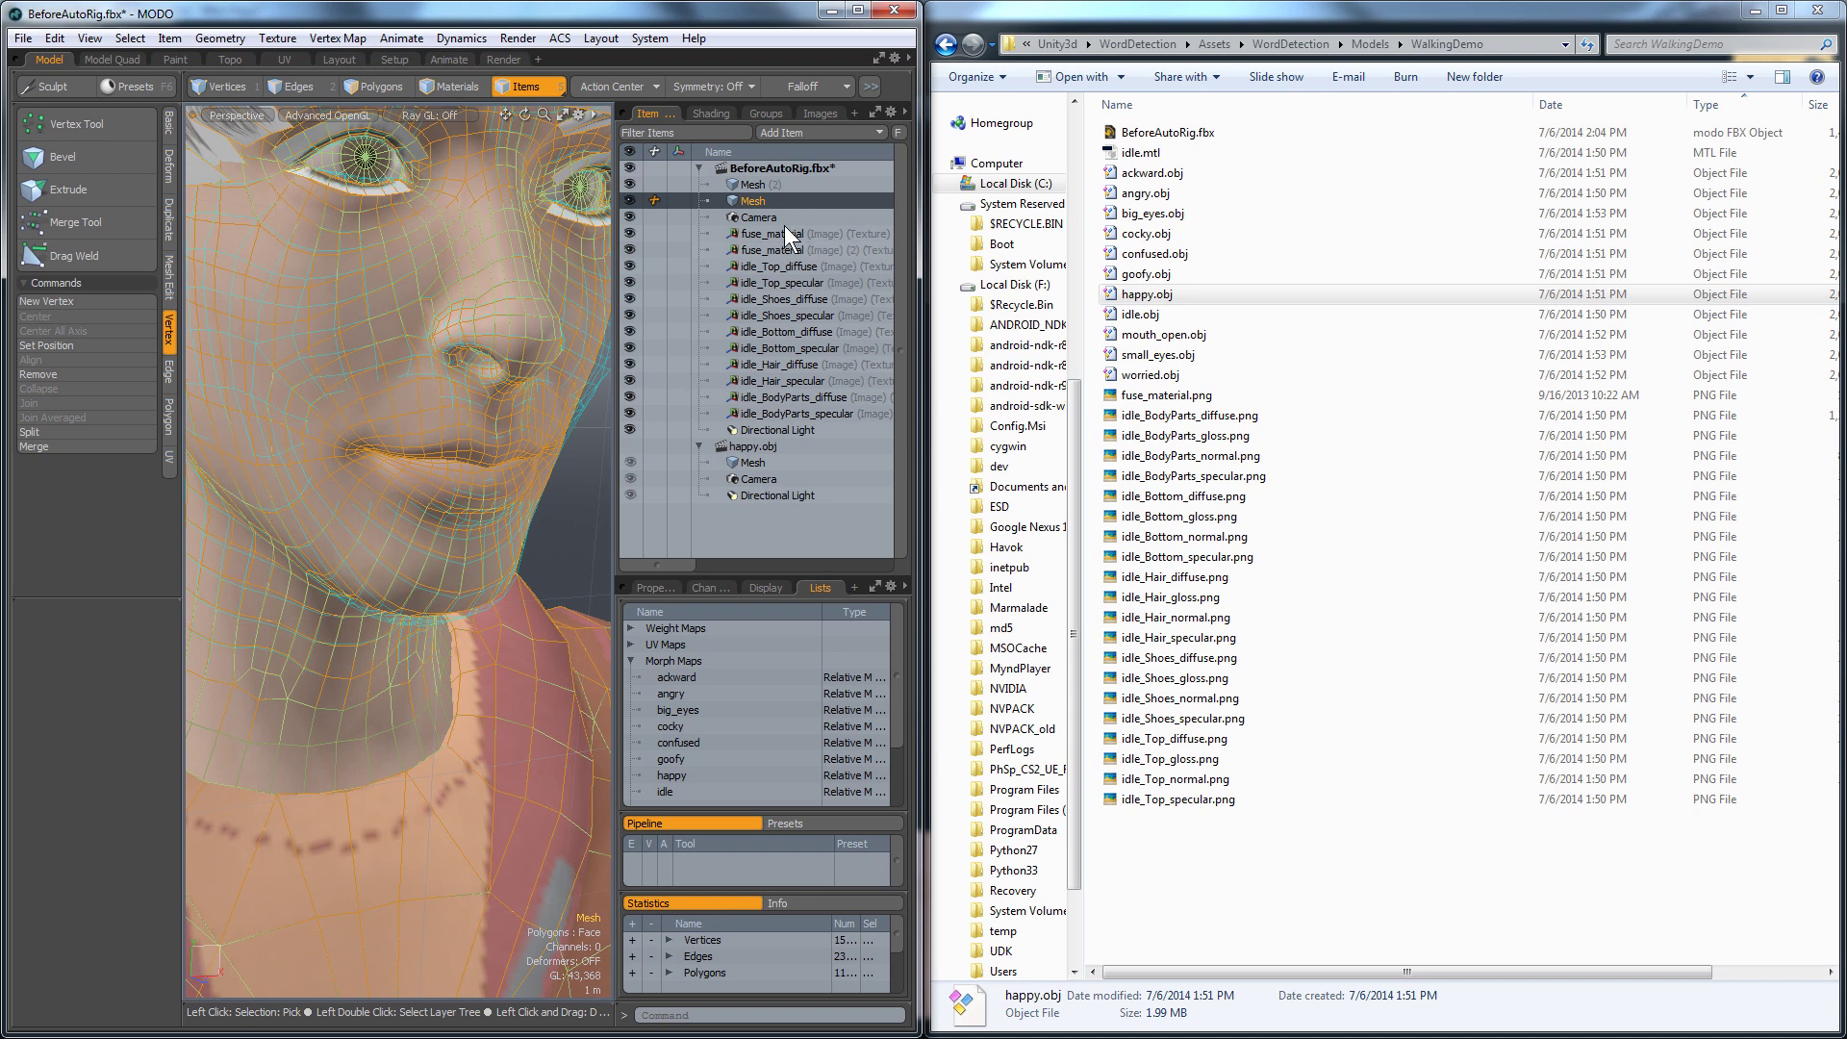
Background-morph the happy map, delete the helper mesh and go to the happy.obj scene.
left_click(691, 774)
left_click(339, 41)
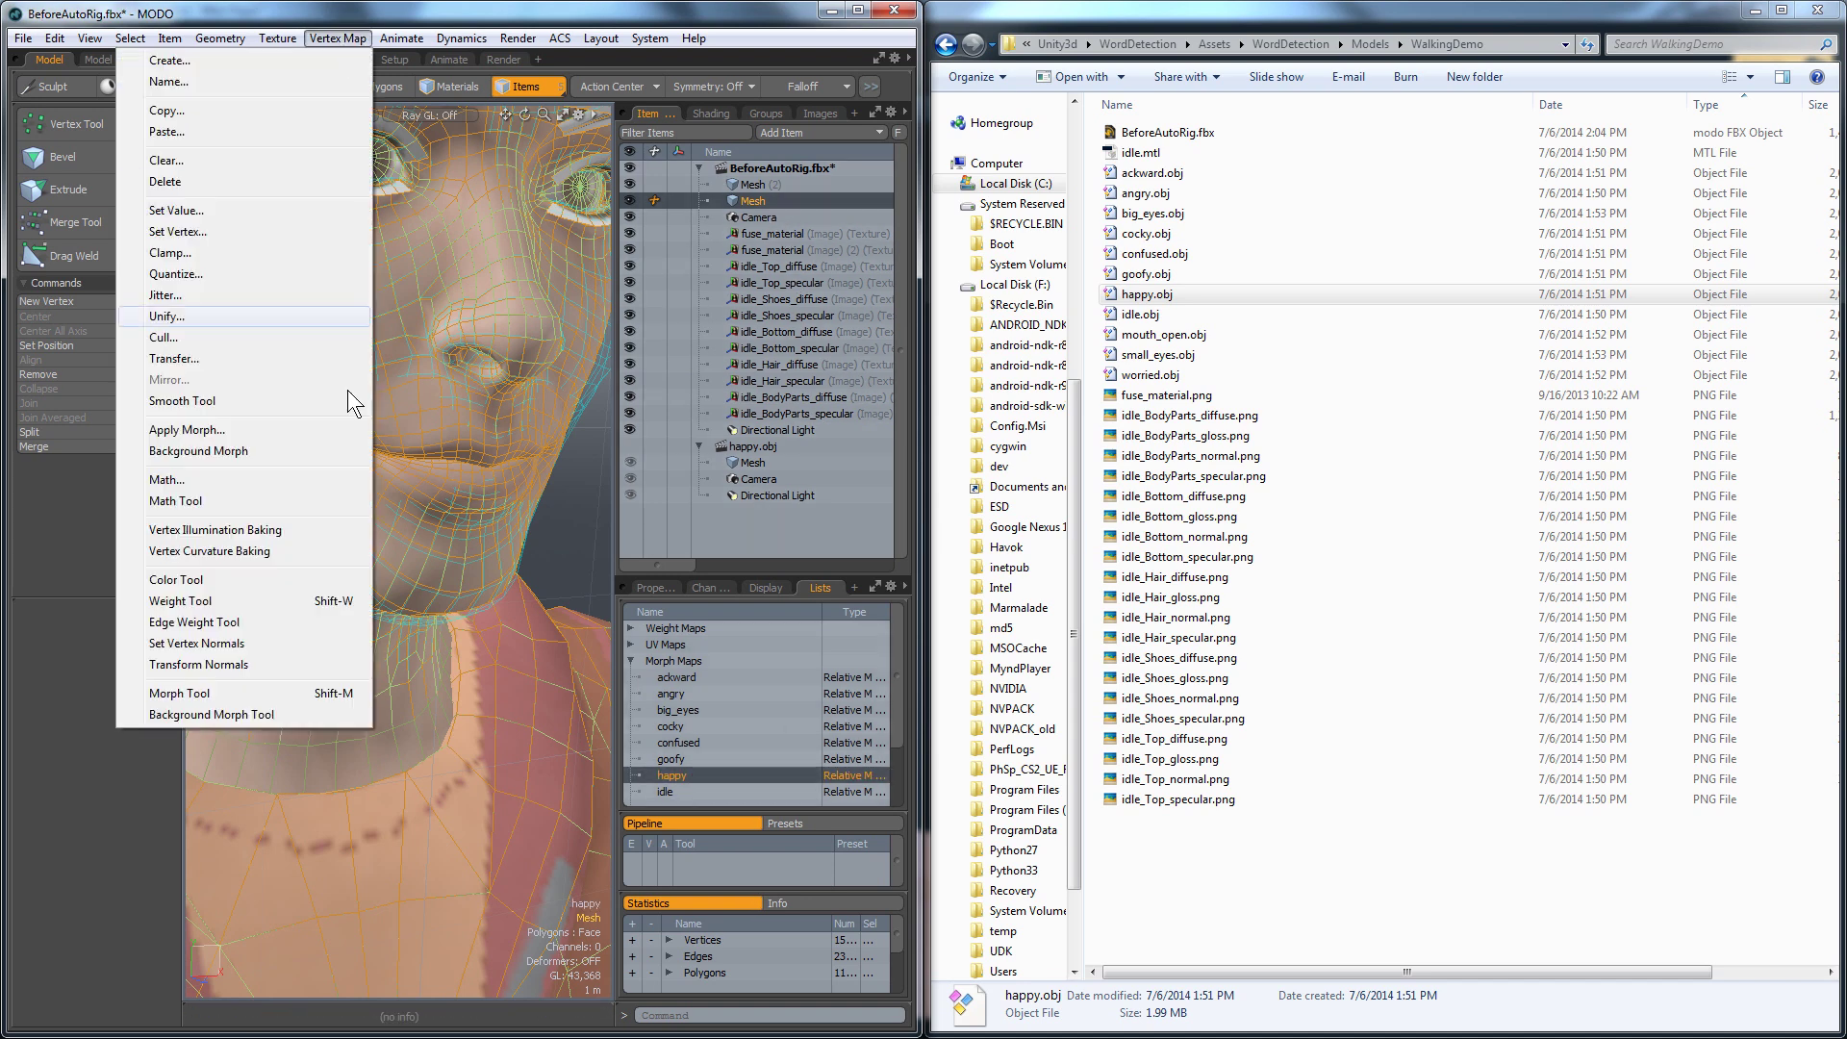
left_click(261, 714)
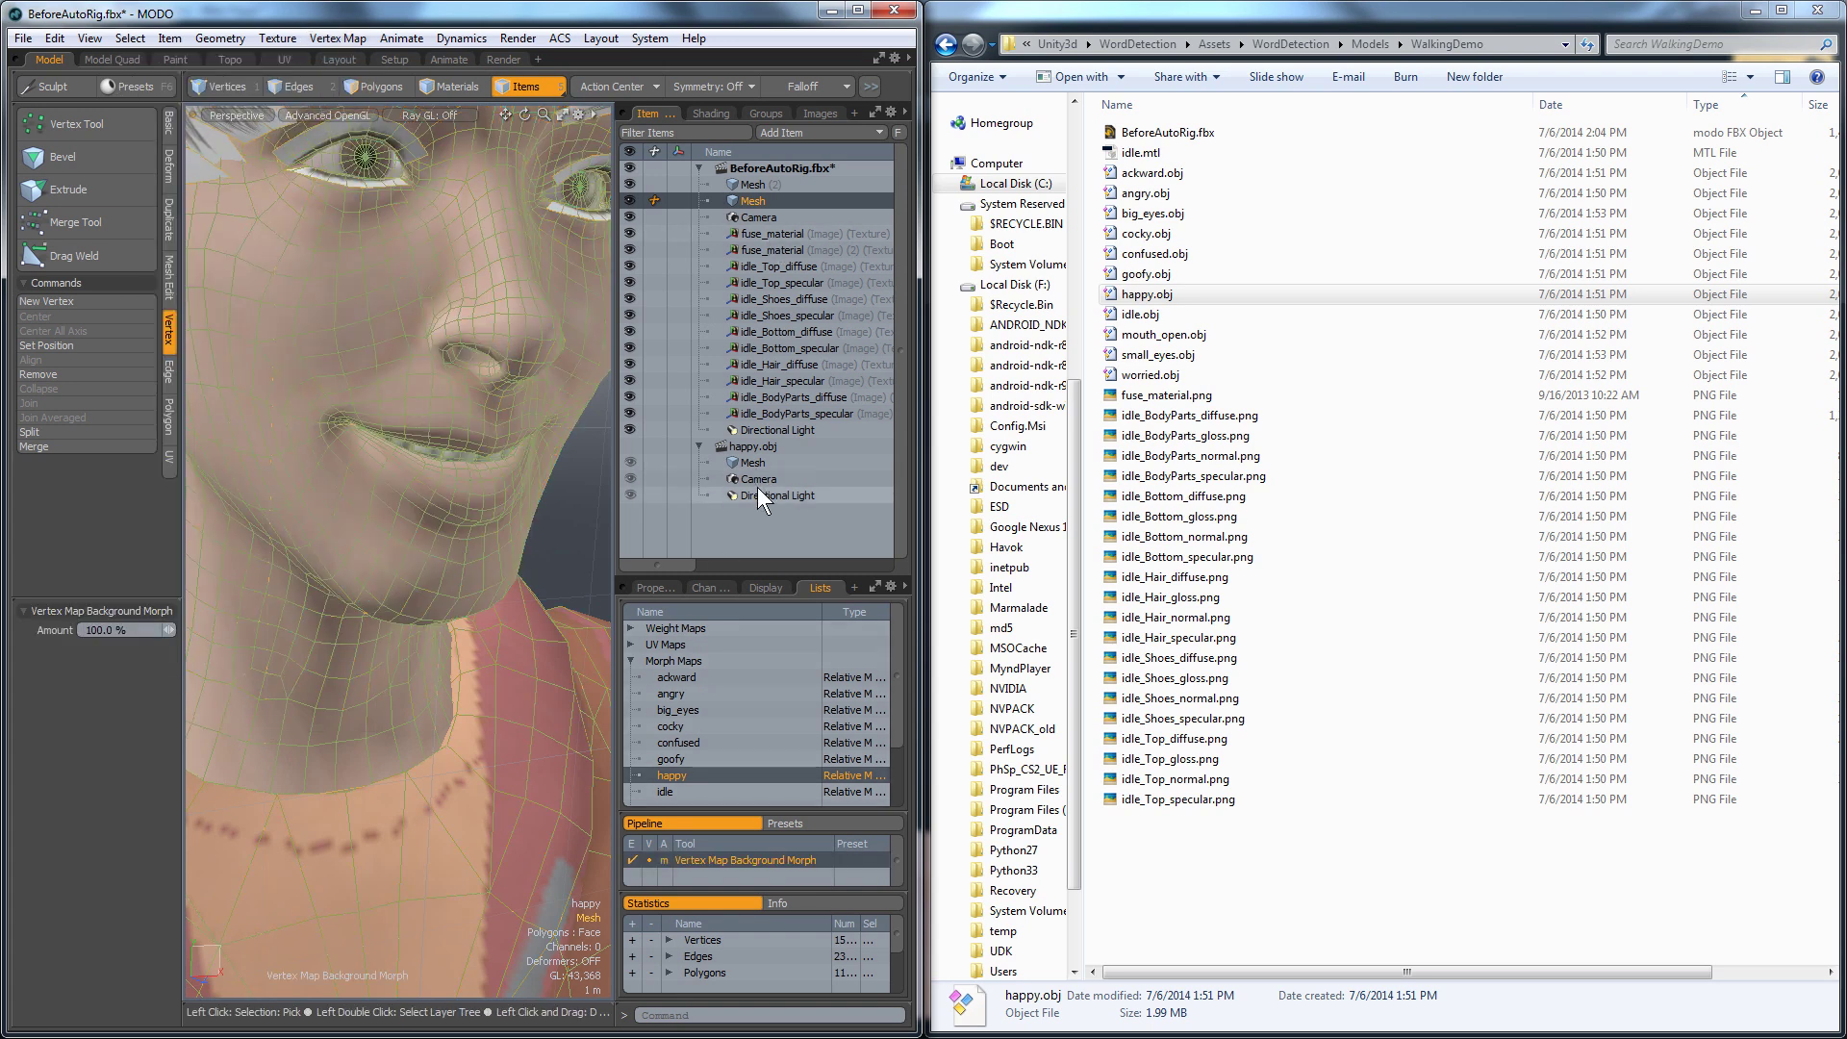
left_click(764, 182)
key("Delete")
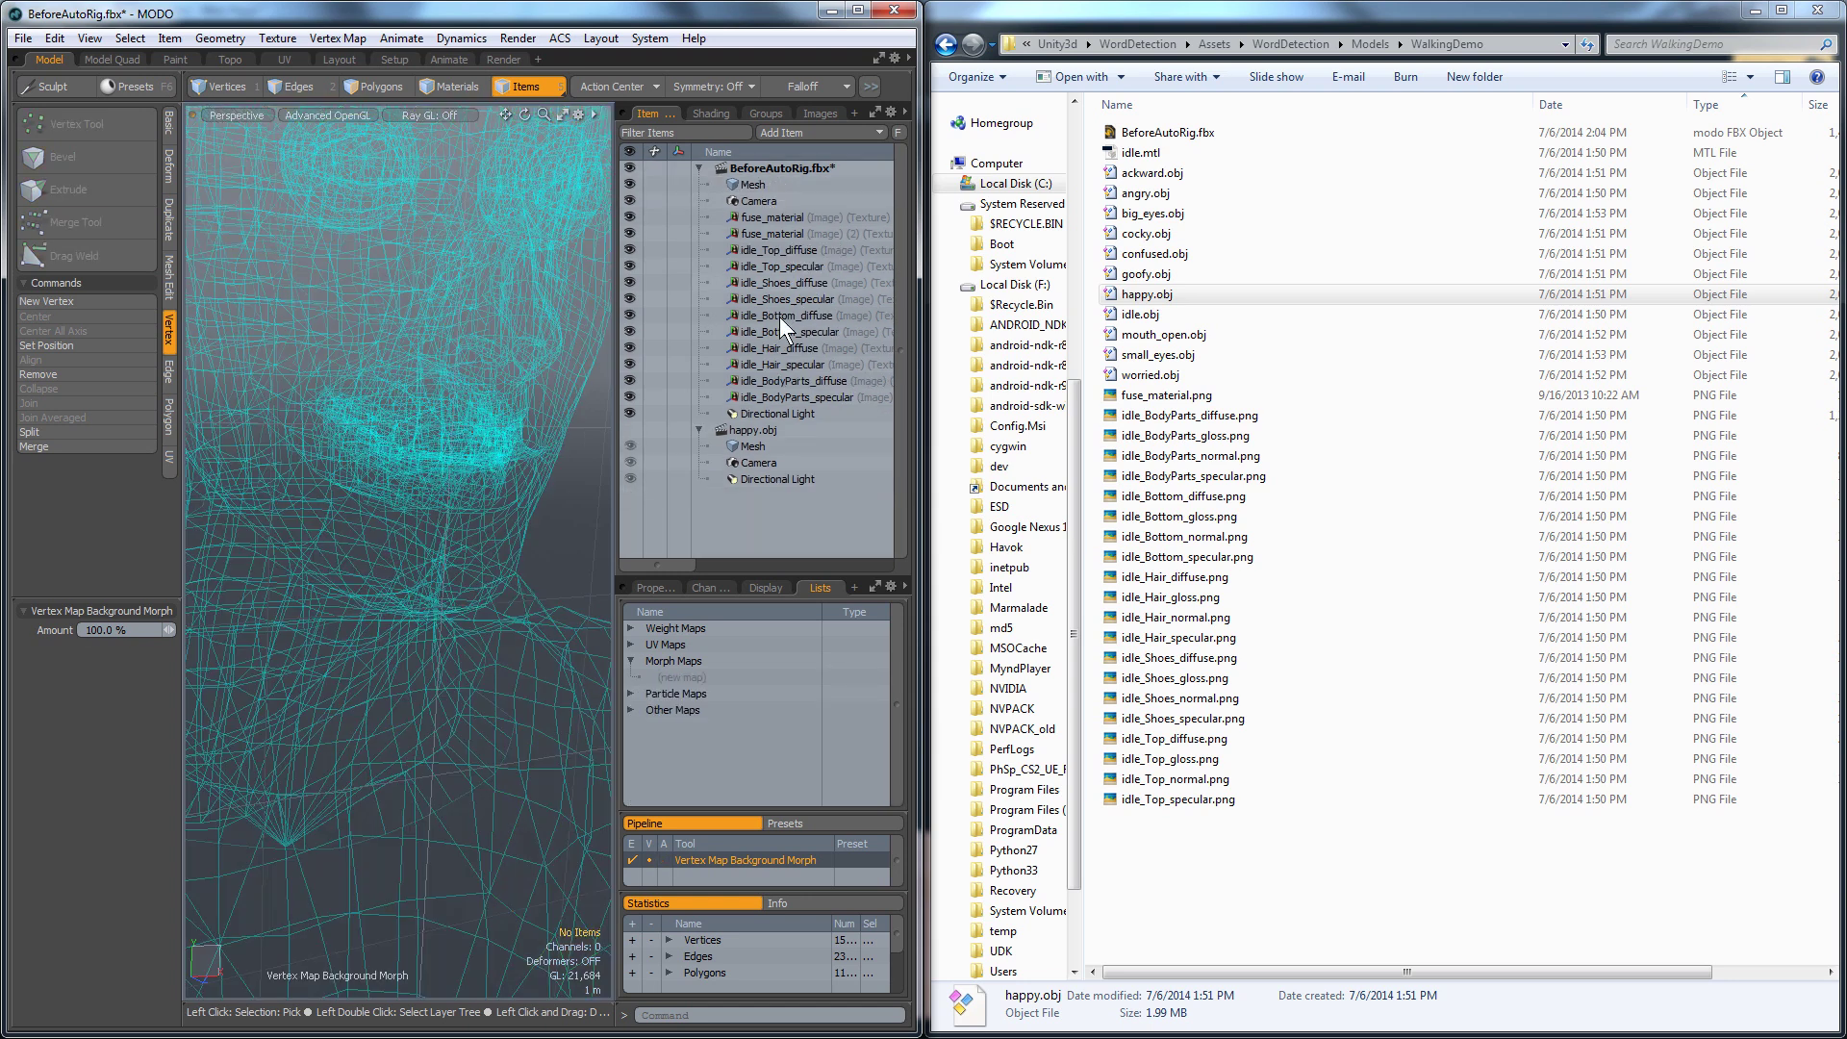
left_click(752, 430)
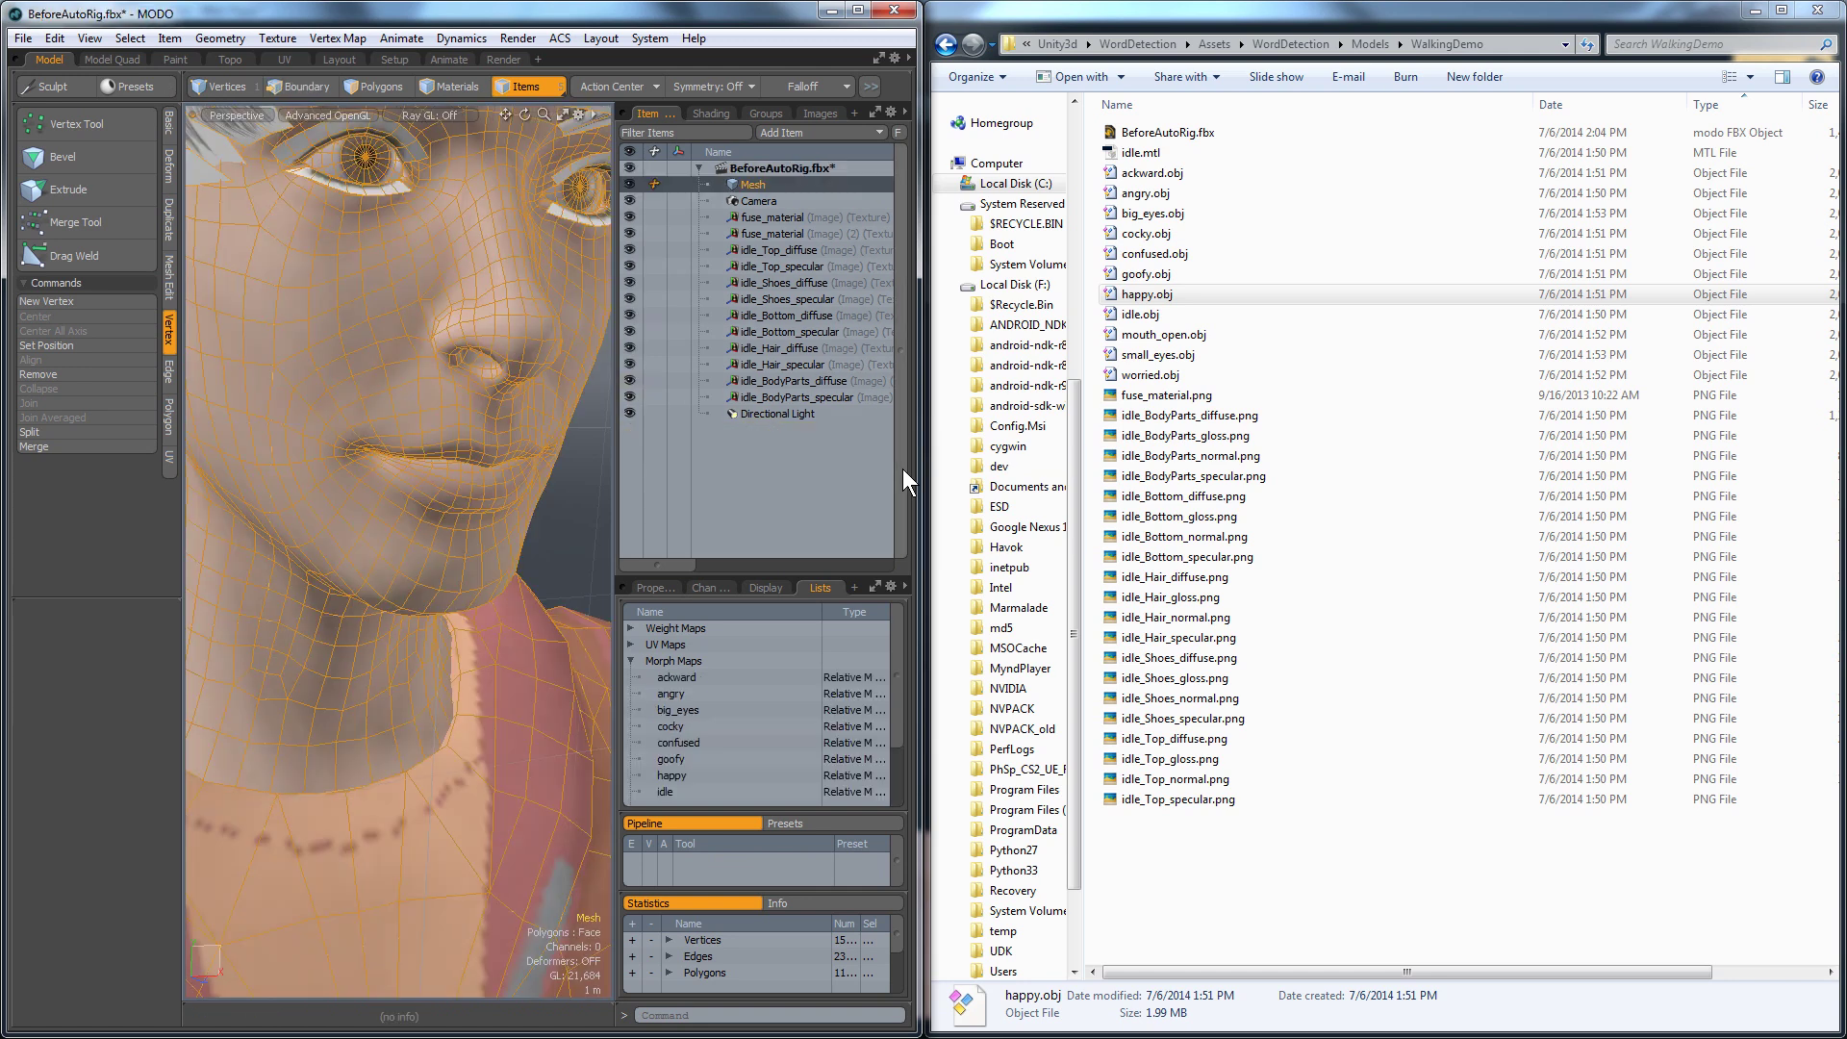
Pick mouth_open.obj as the next expression file and begin another morph map.
left_click(1137, 317)
left_click(1169, 337)
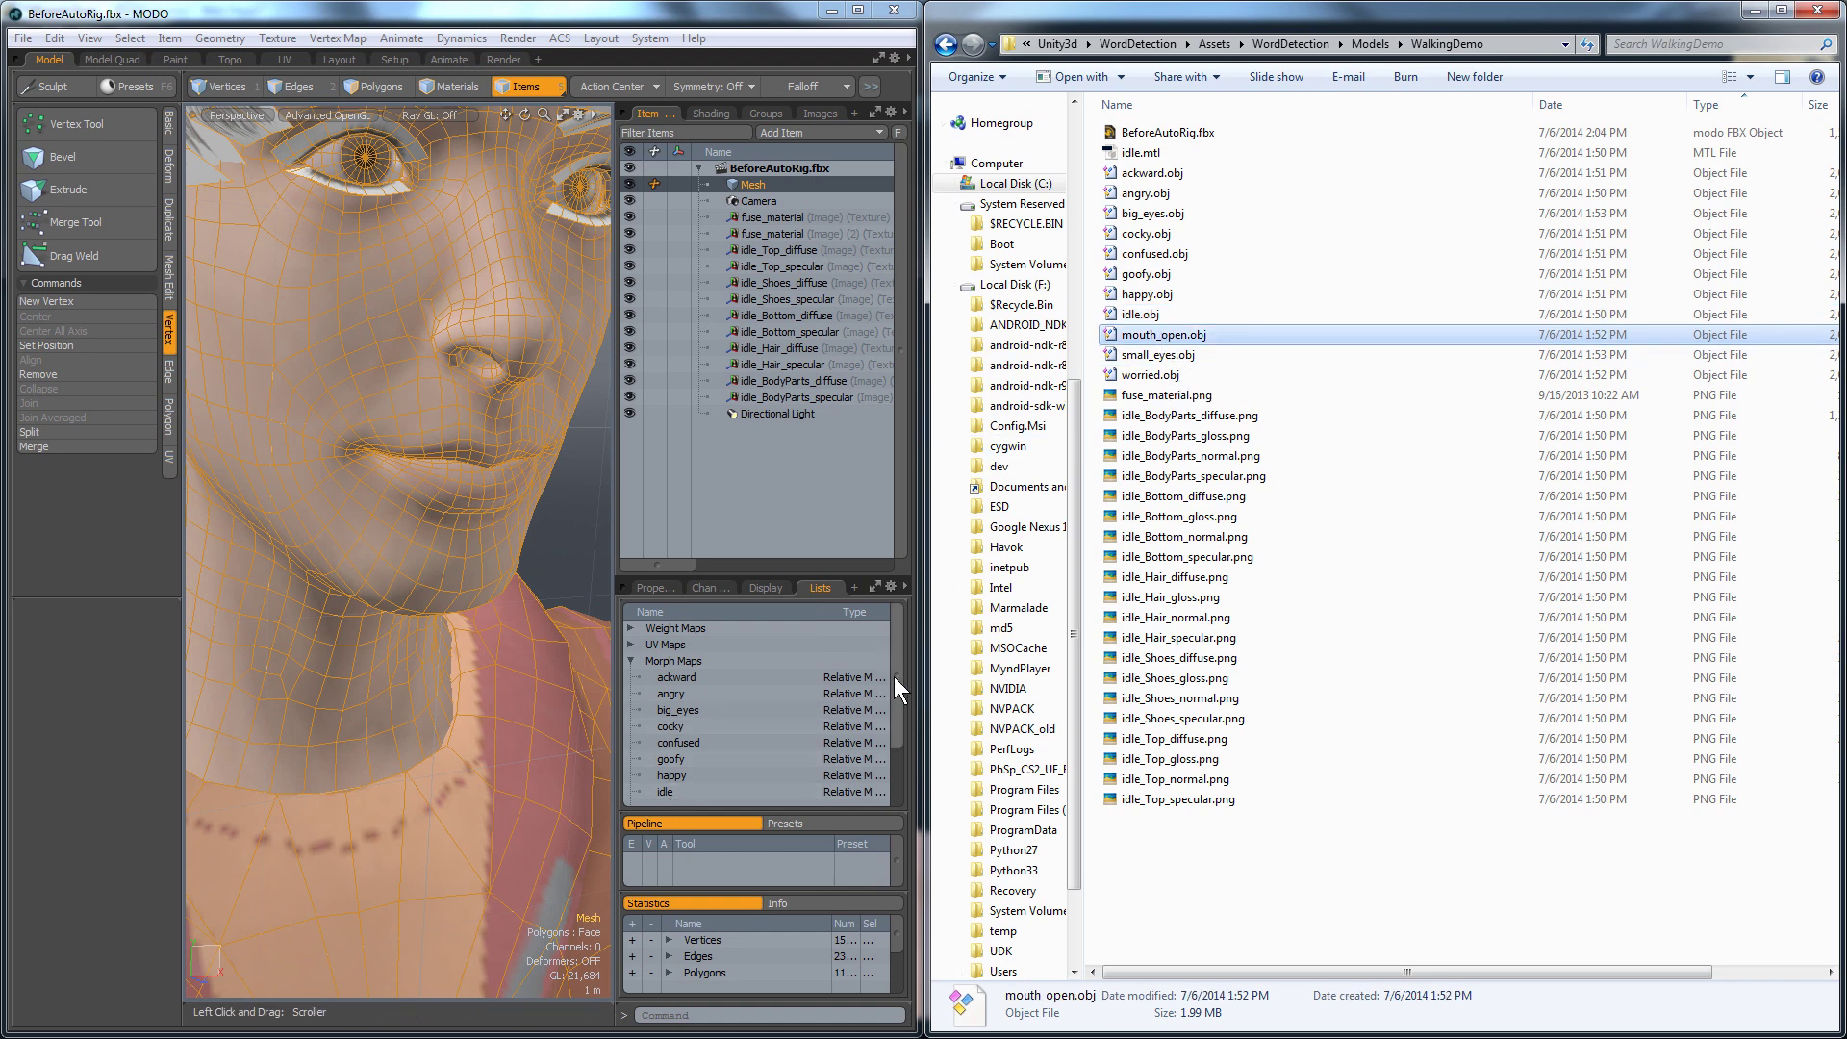
left_click_drag(893, 677, 901, 764)
left_click(689, 759)
Create a mouth_open morph map and import mouth_open.obj's mesh into BeforeAutoRig.fbx.
type("mouth_open")
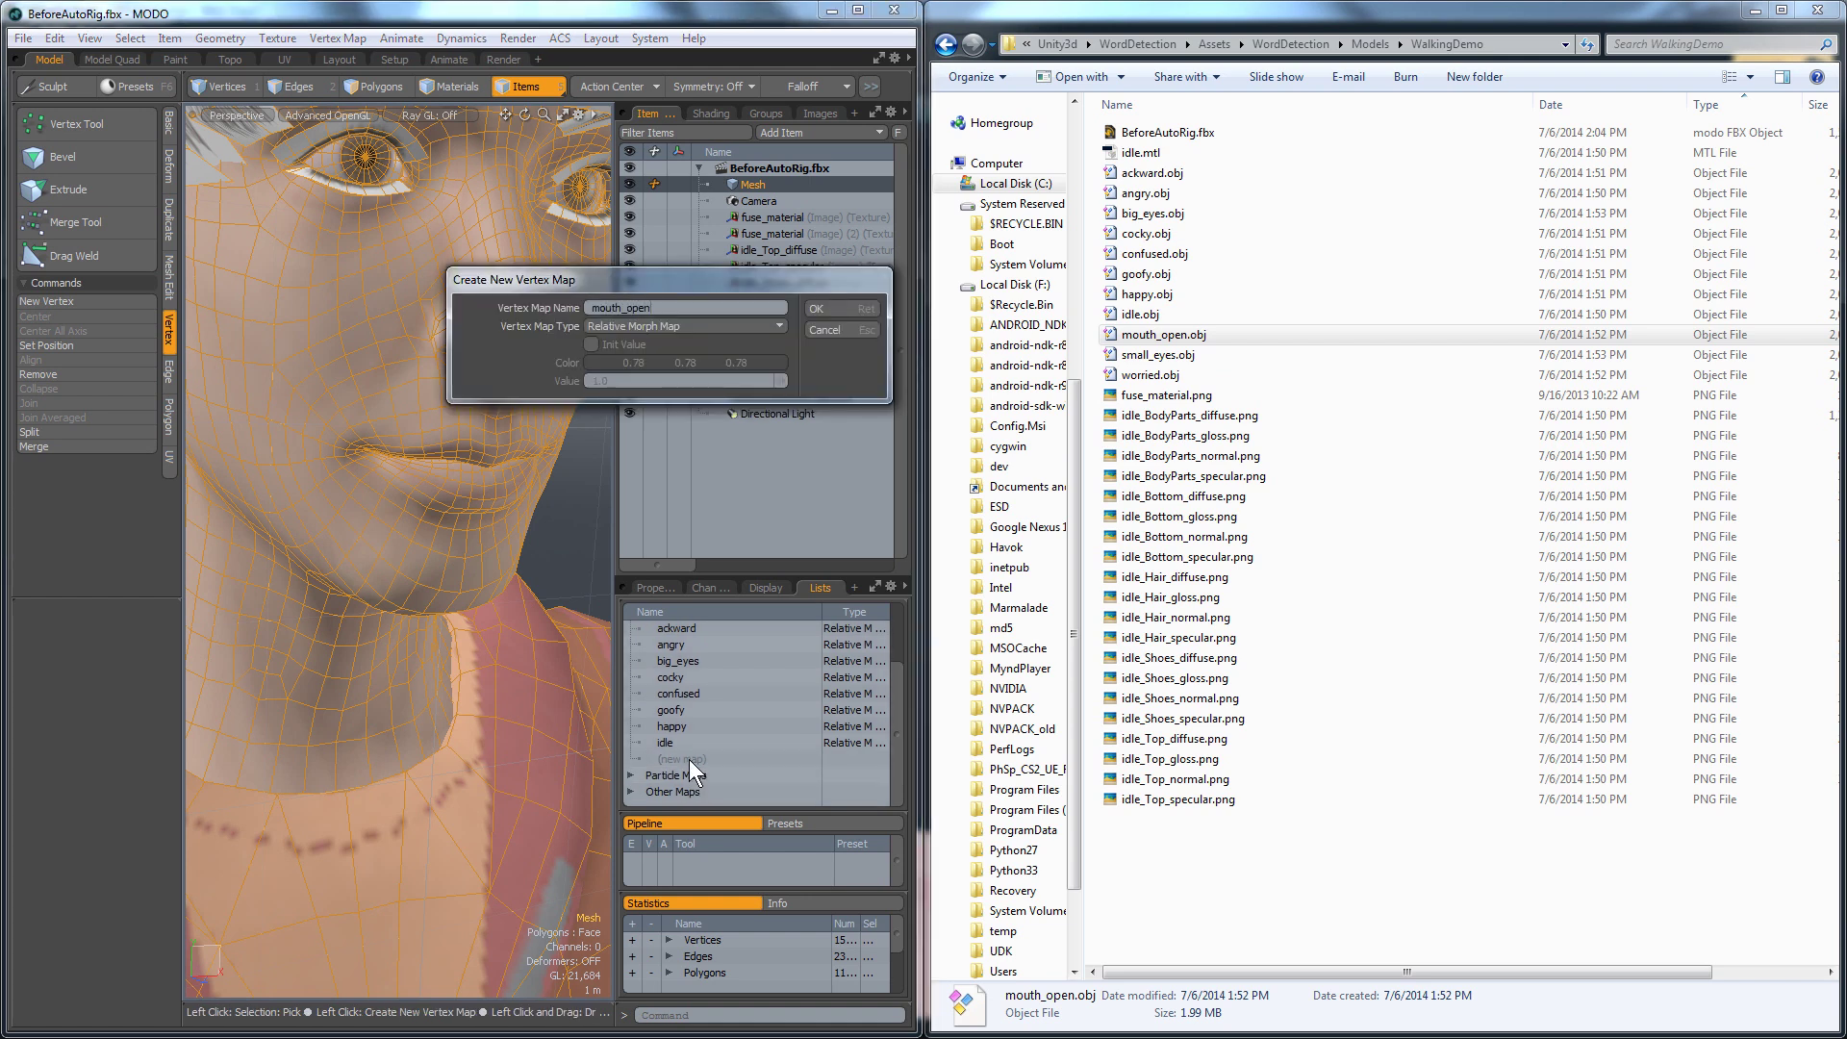
key("Return")
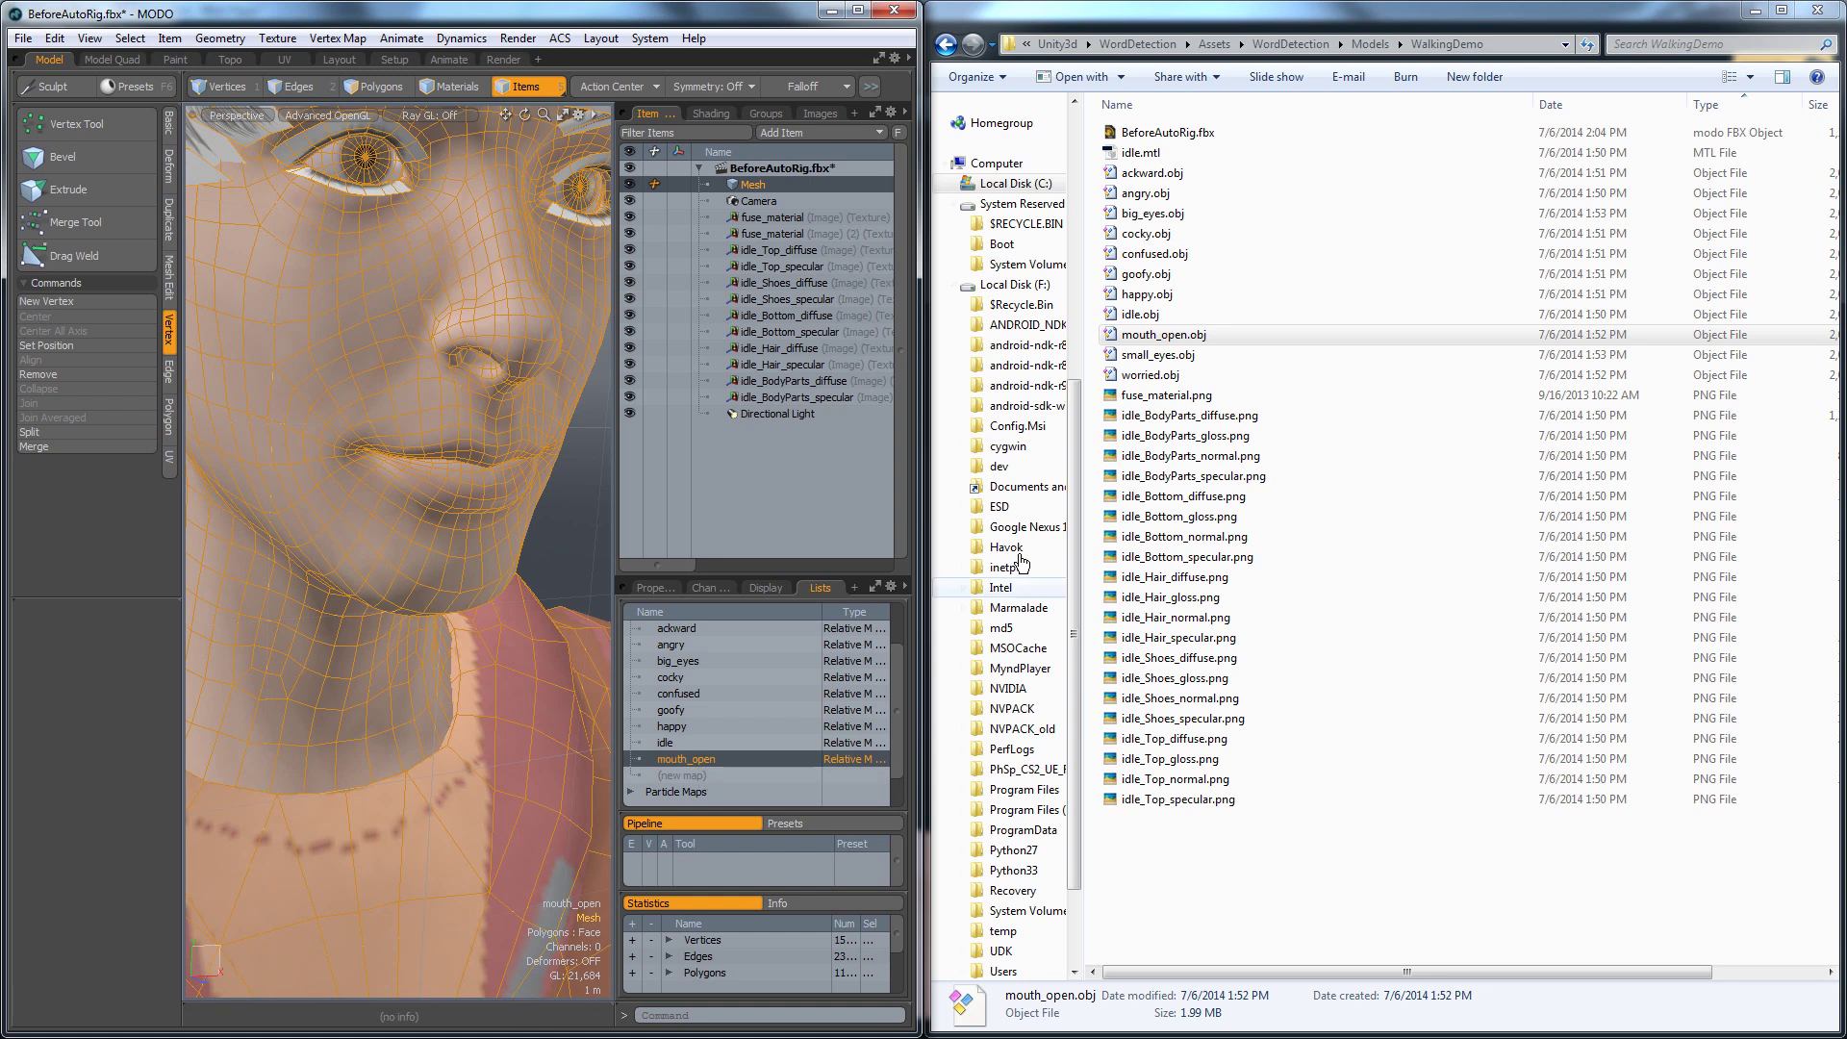
left_click_drag(1160, 334, 596, 510)
left_click(855, 329)
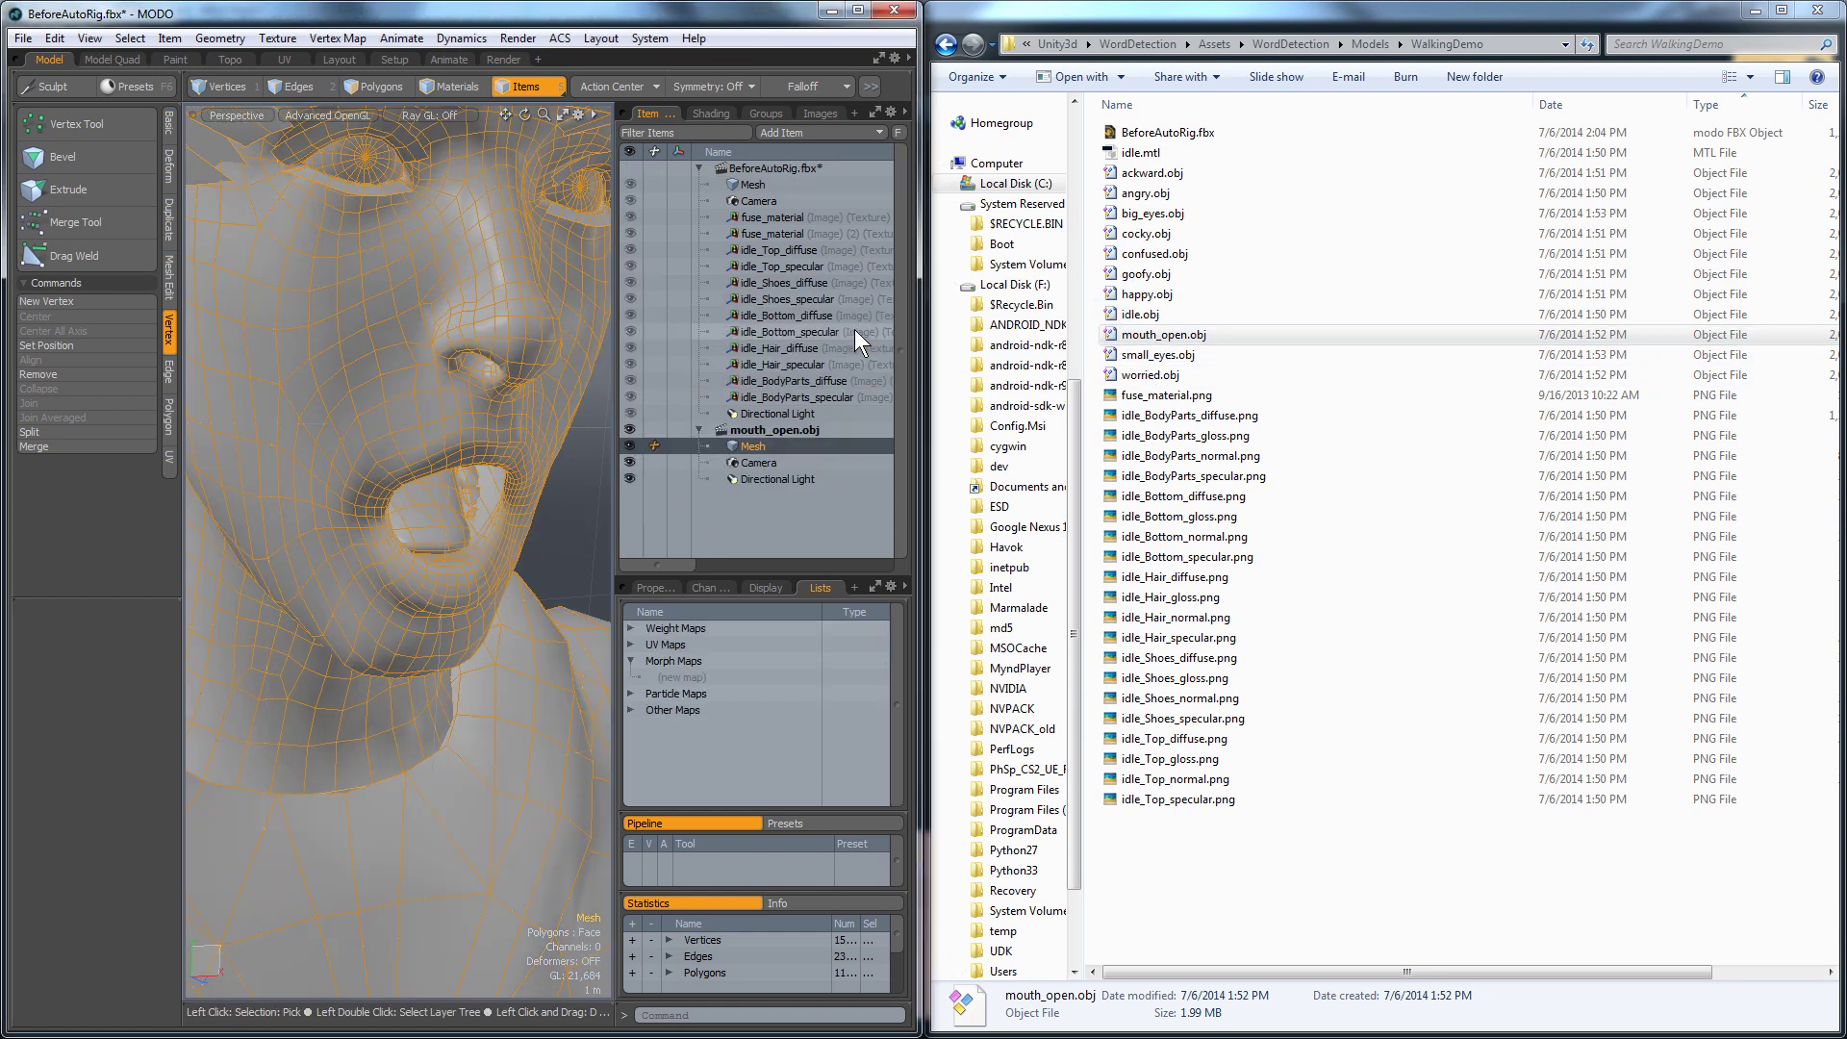
left_click_drag(764, 446, 770, 171)
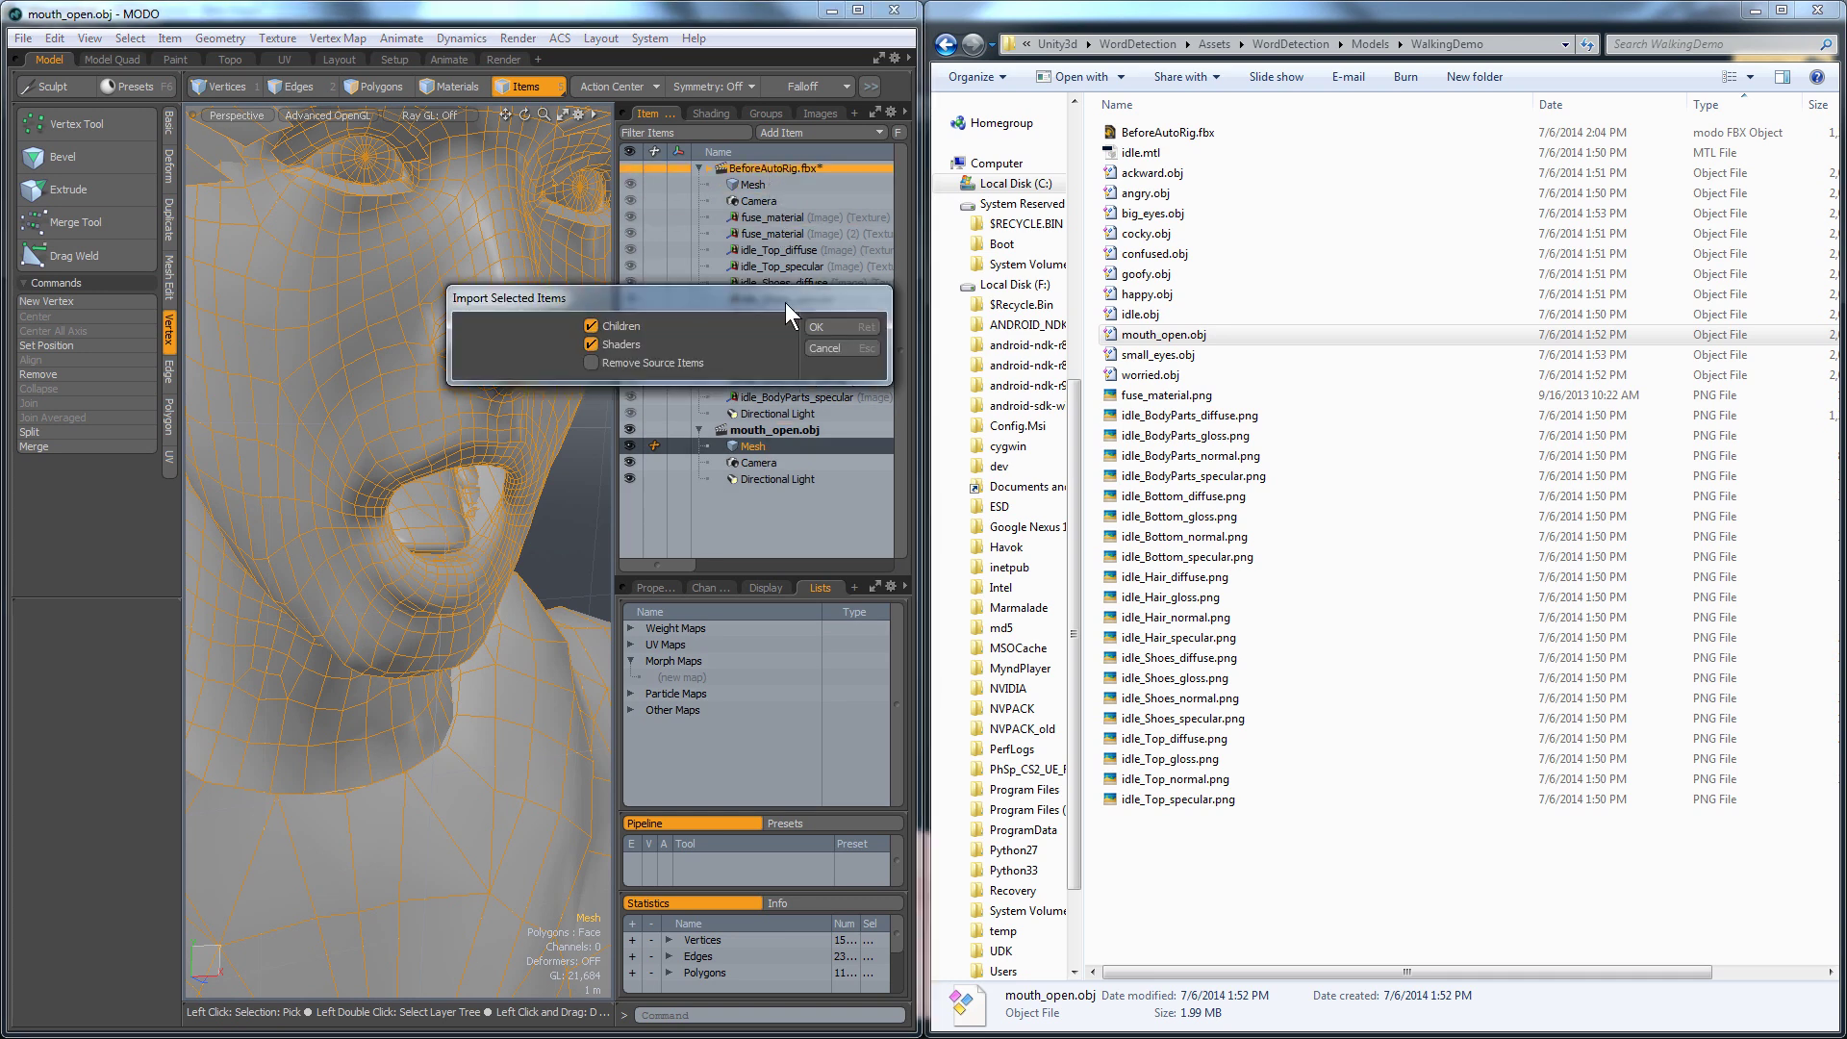
left_click(848, 329)
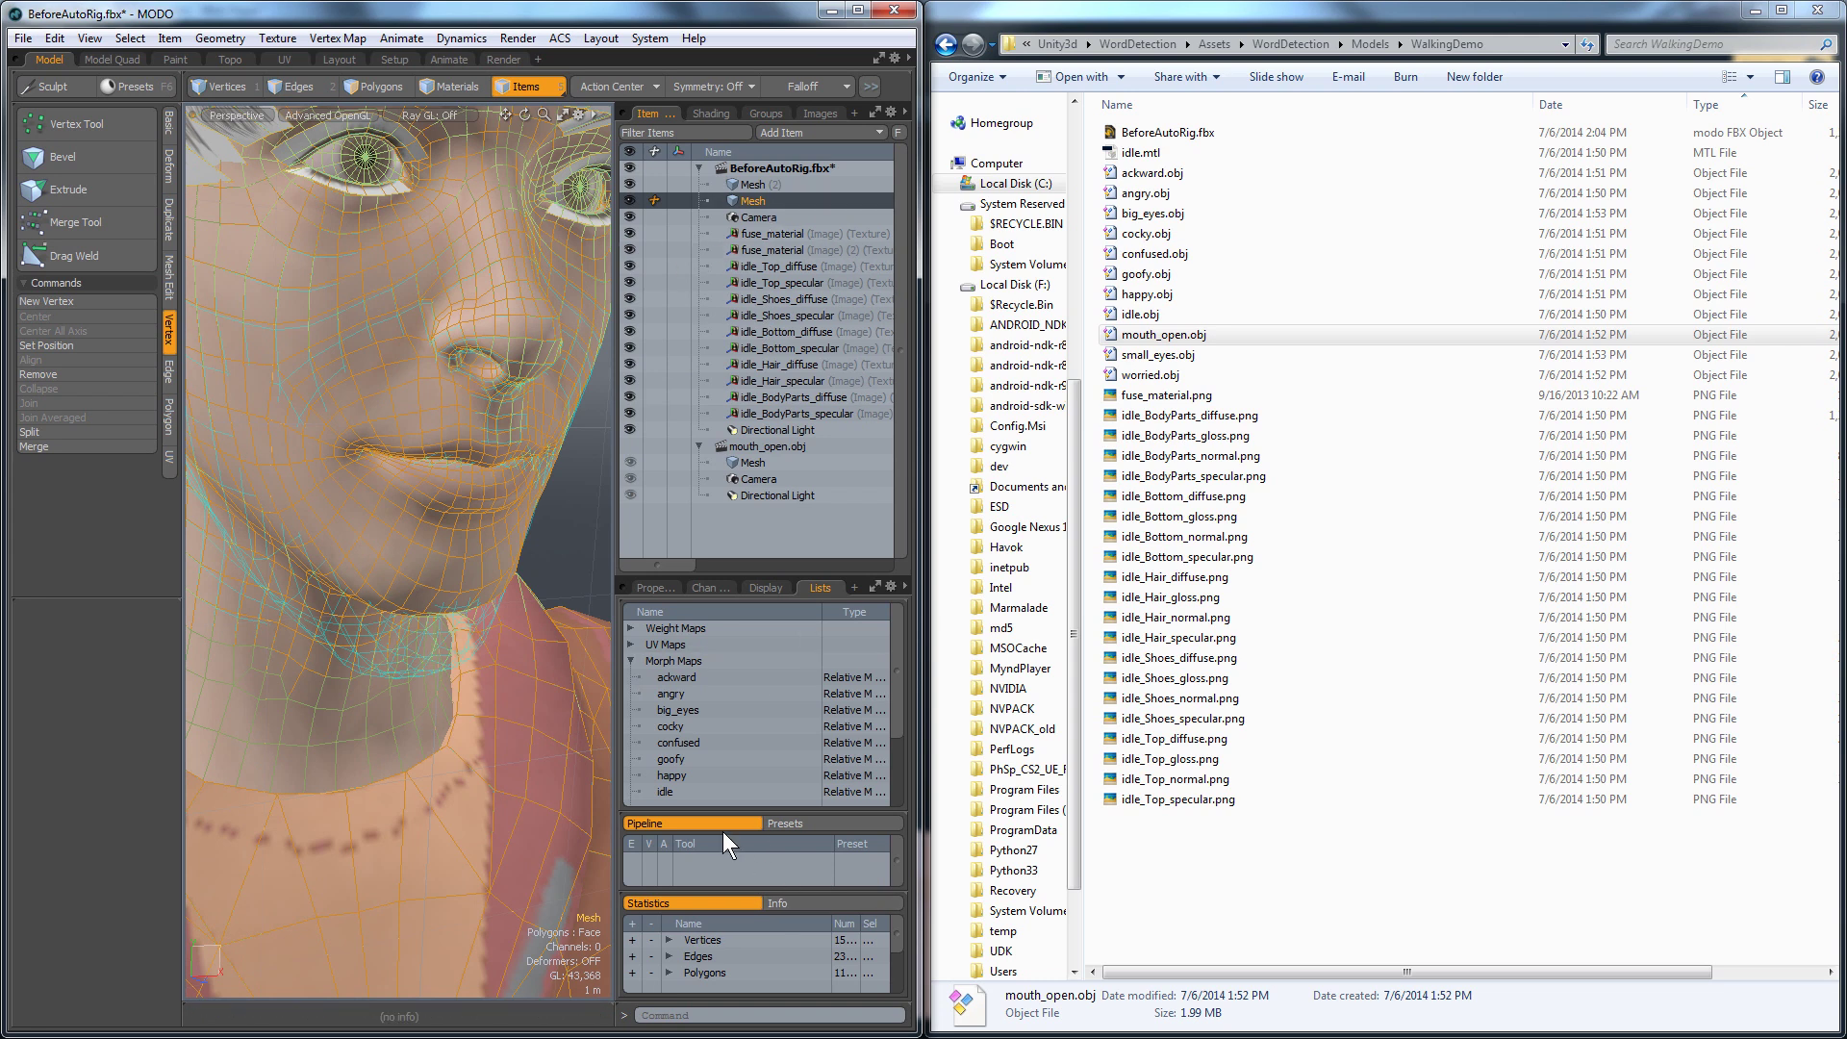
Background-morph the open-mouth shape into mouth_open and delete the helper mesh.
scroll(729, 743, "down", 1)
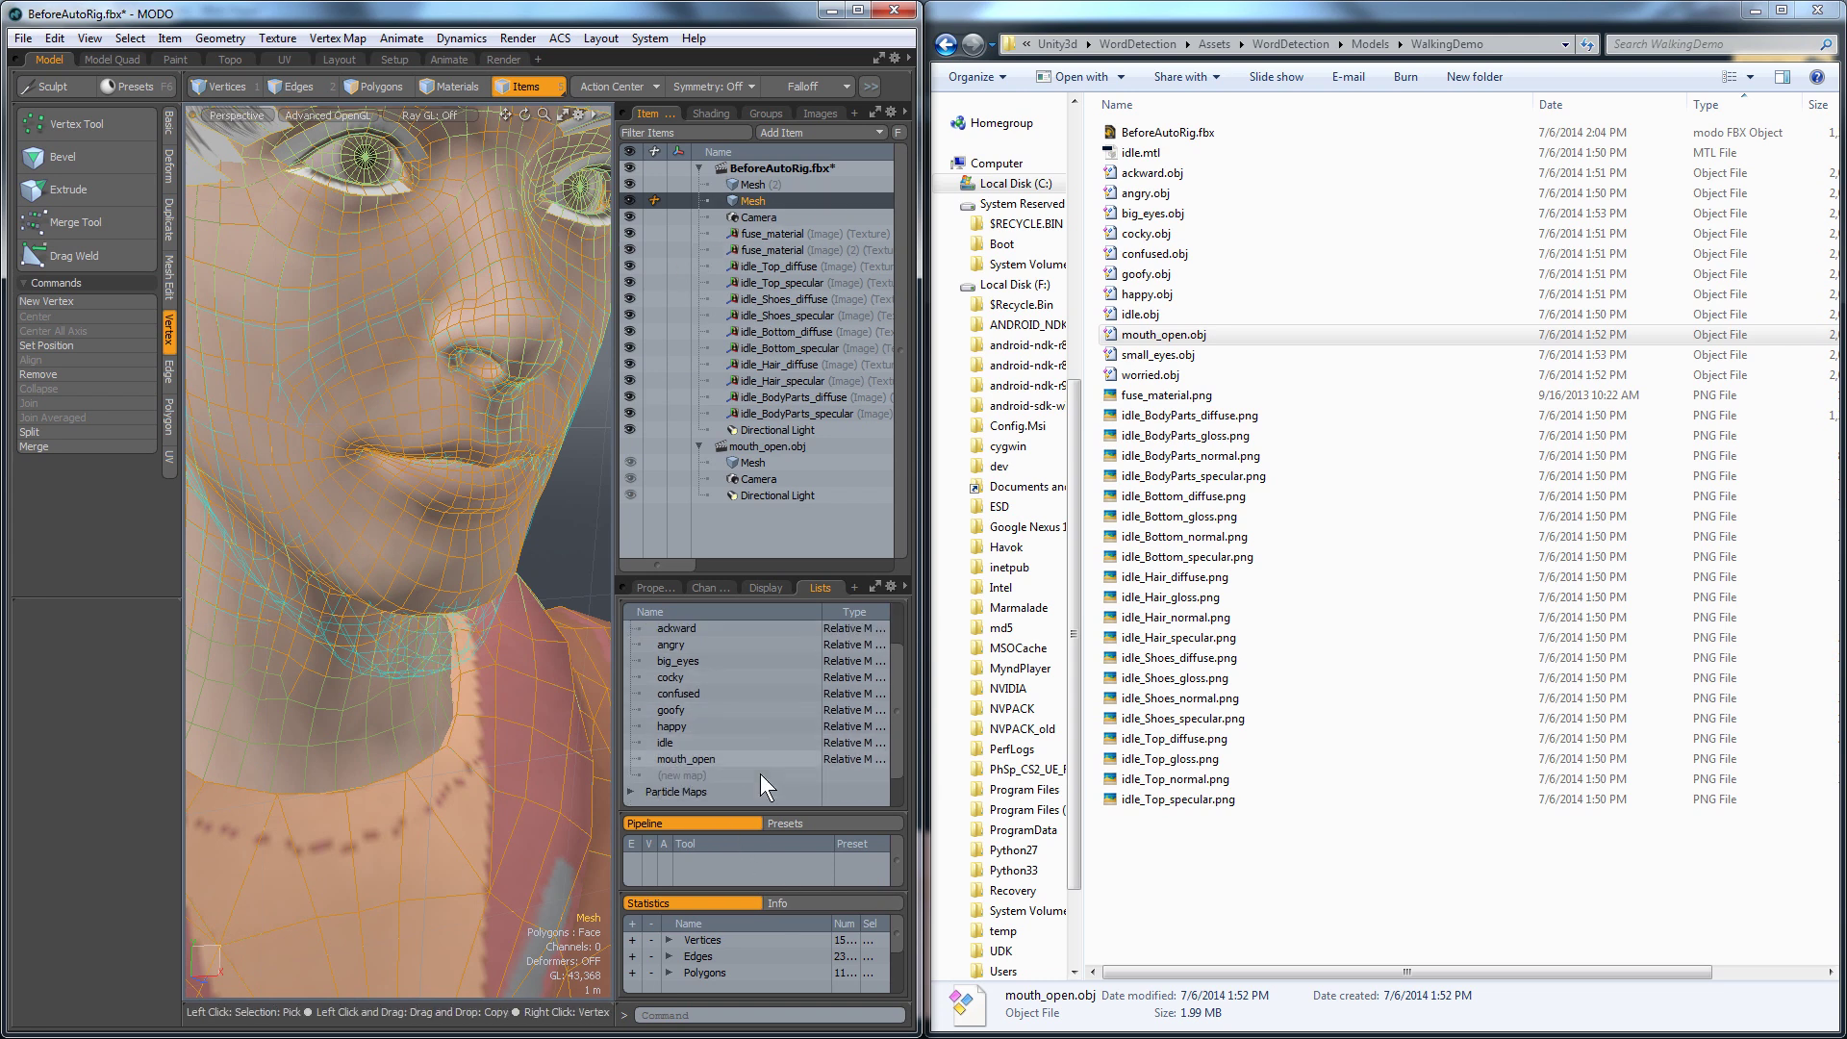
left_click(726, 760)
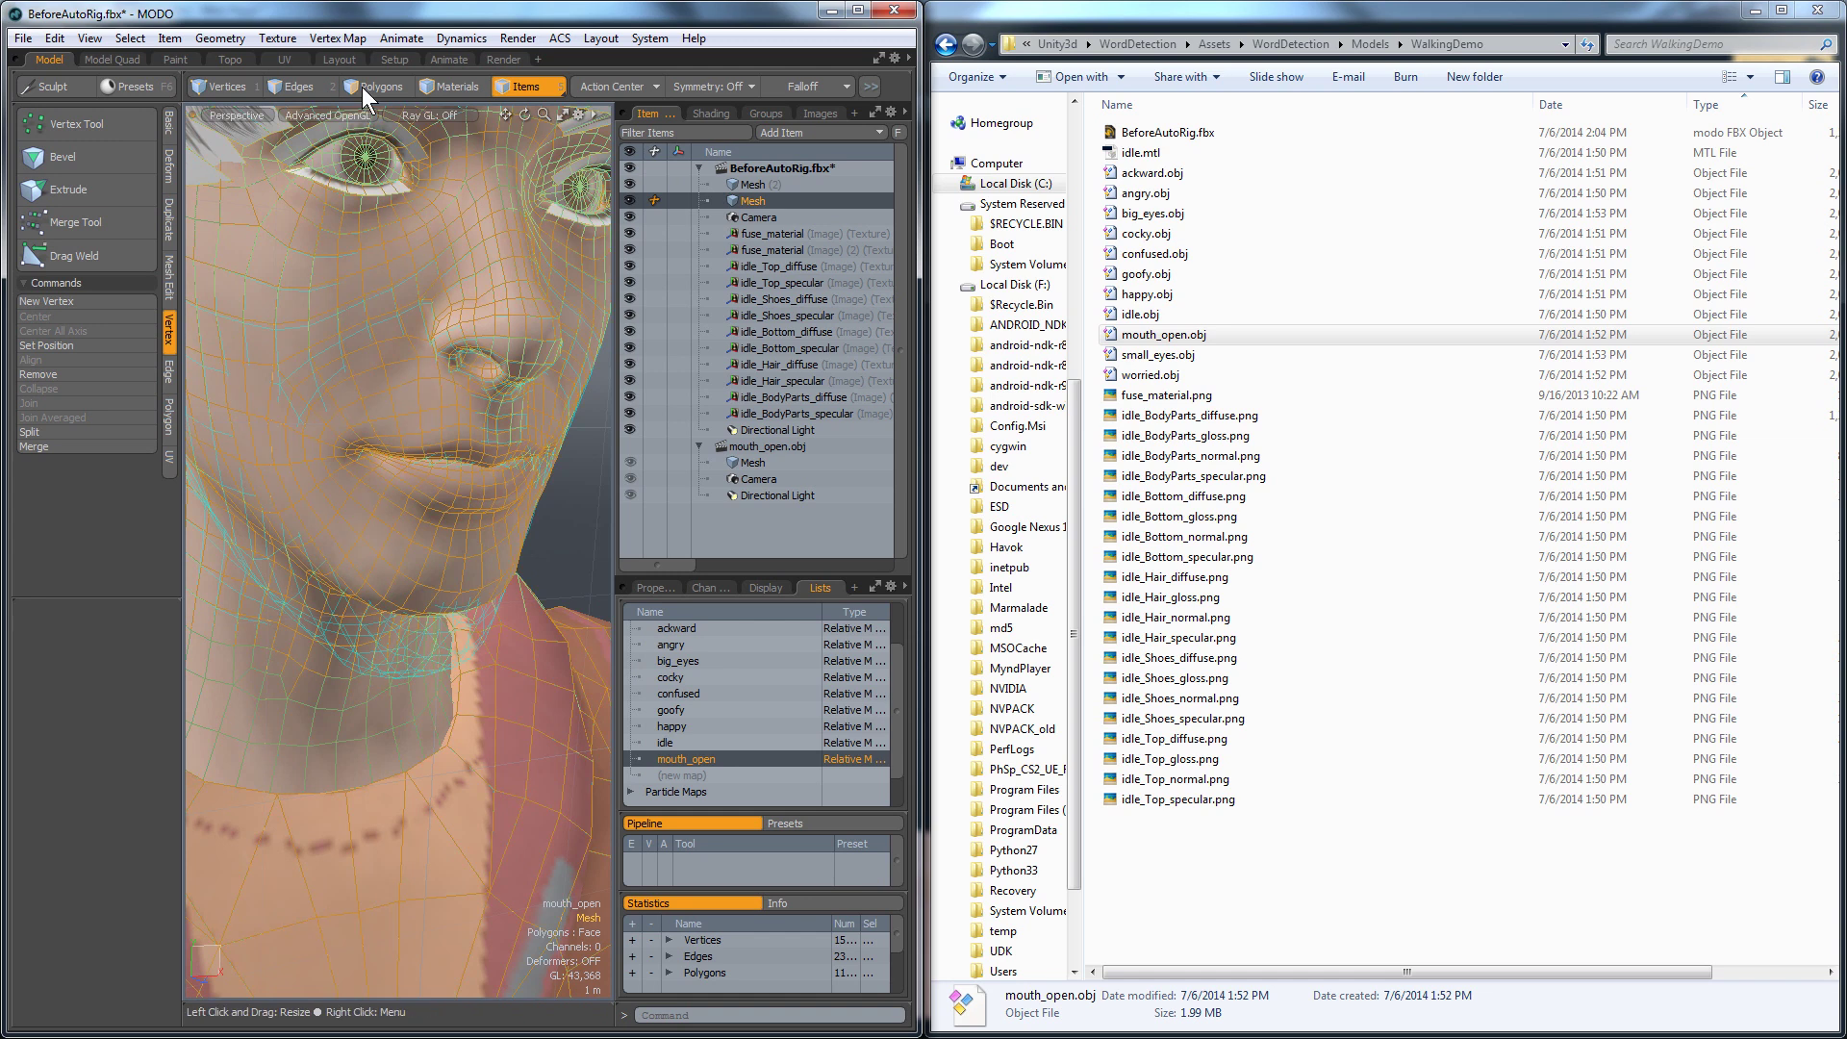
left_click(338, 41)
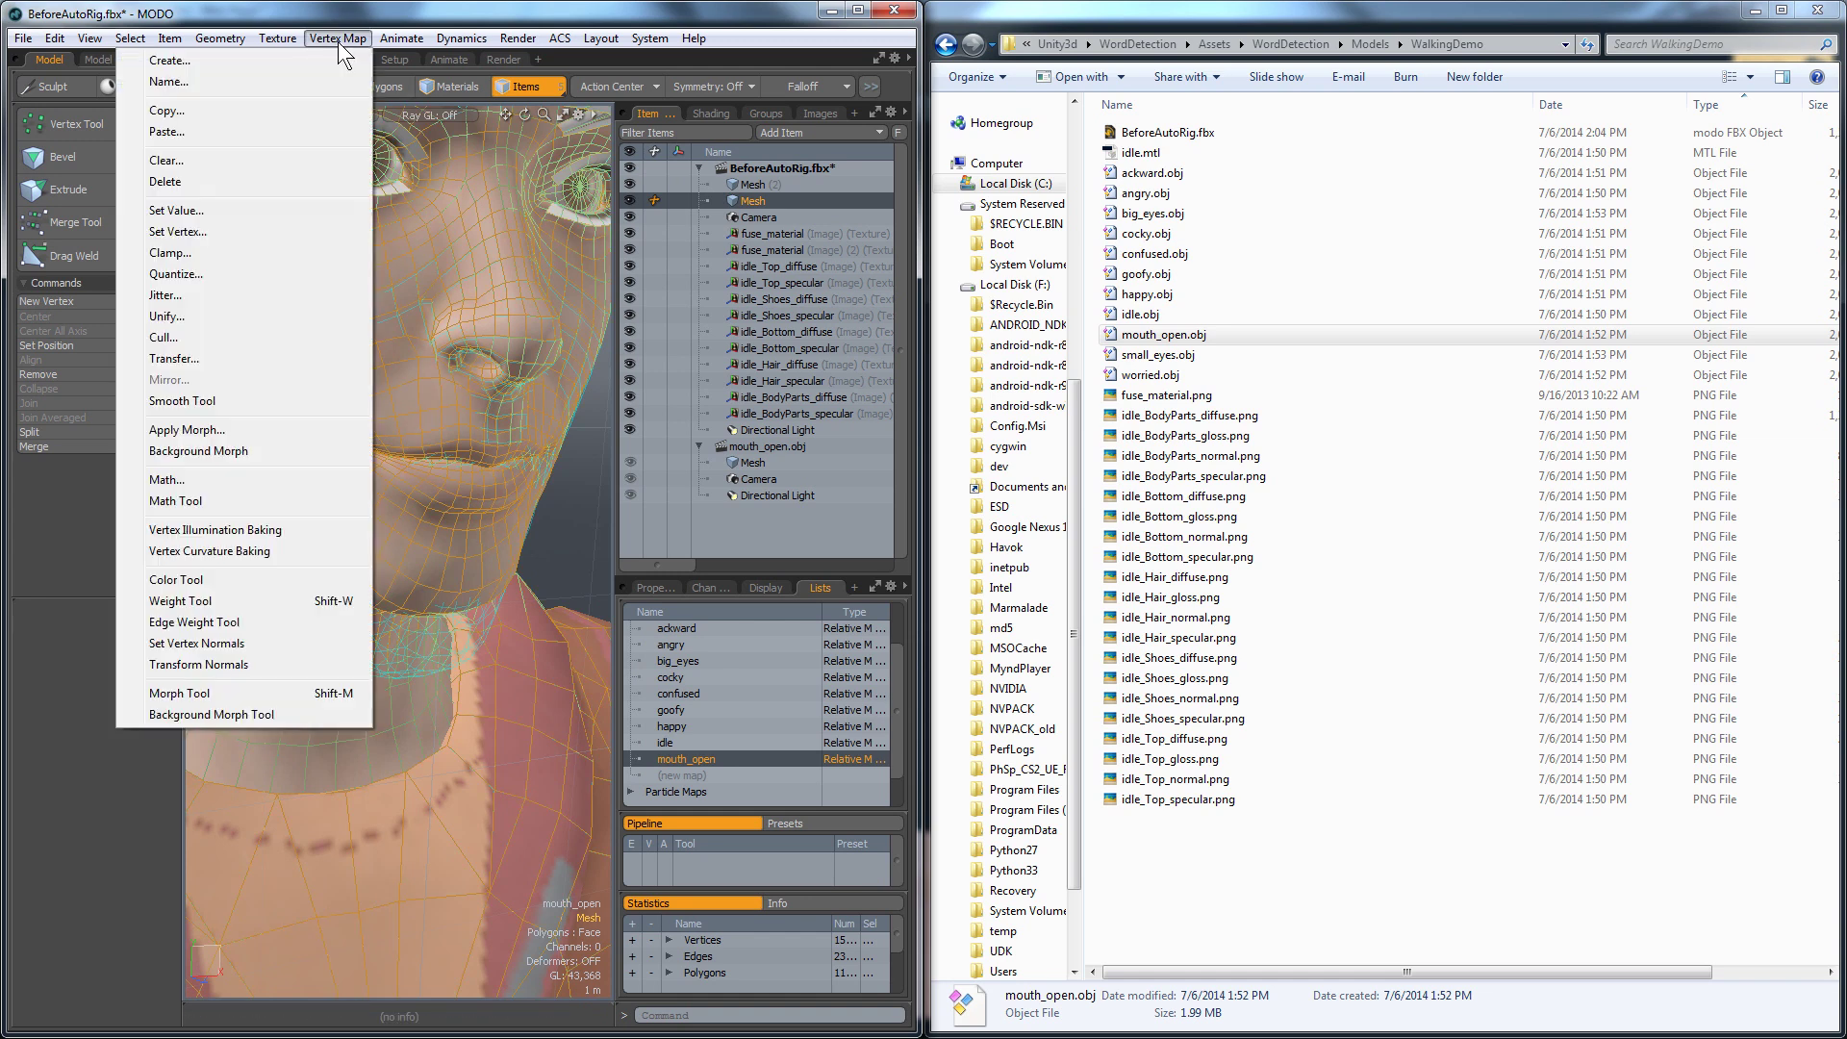
left_click(228, 713)
left_click(587, 528)
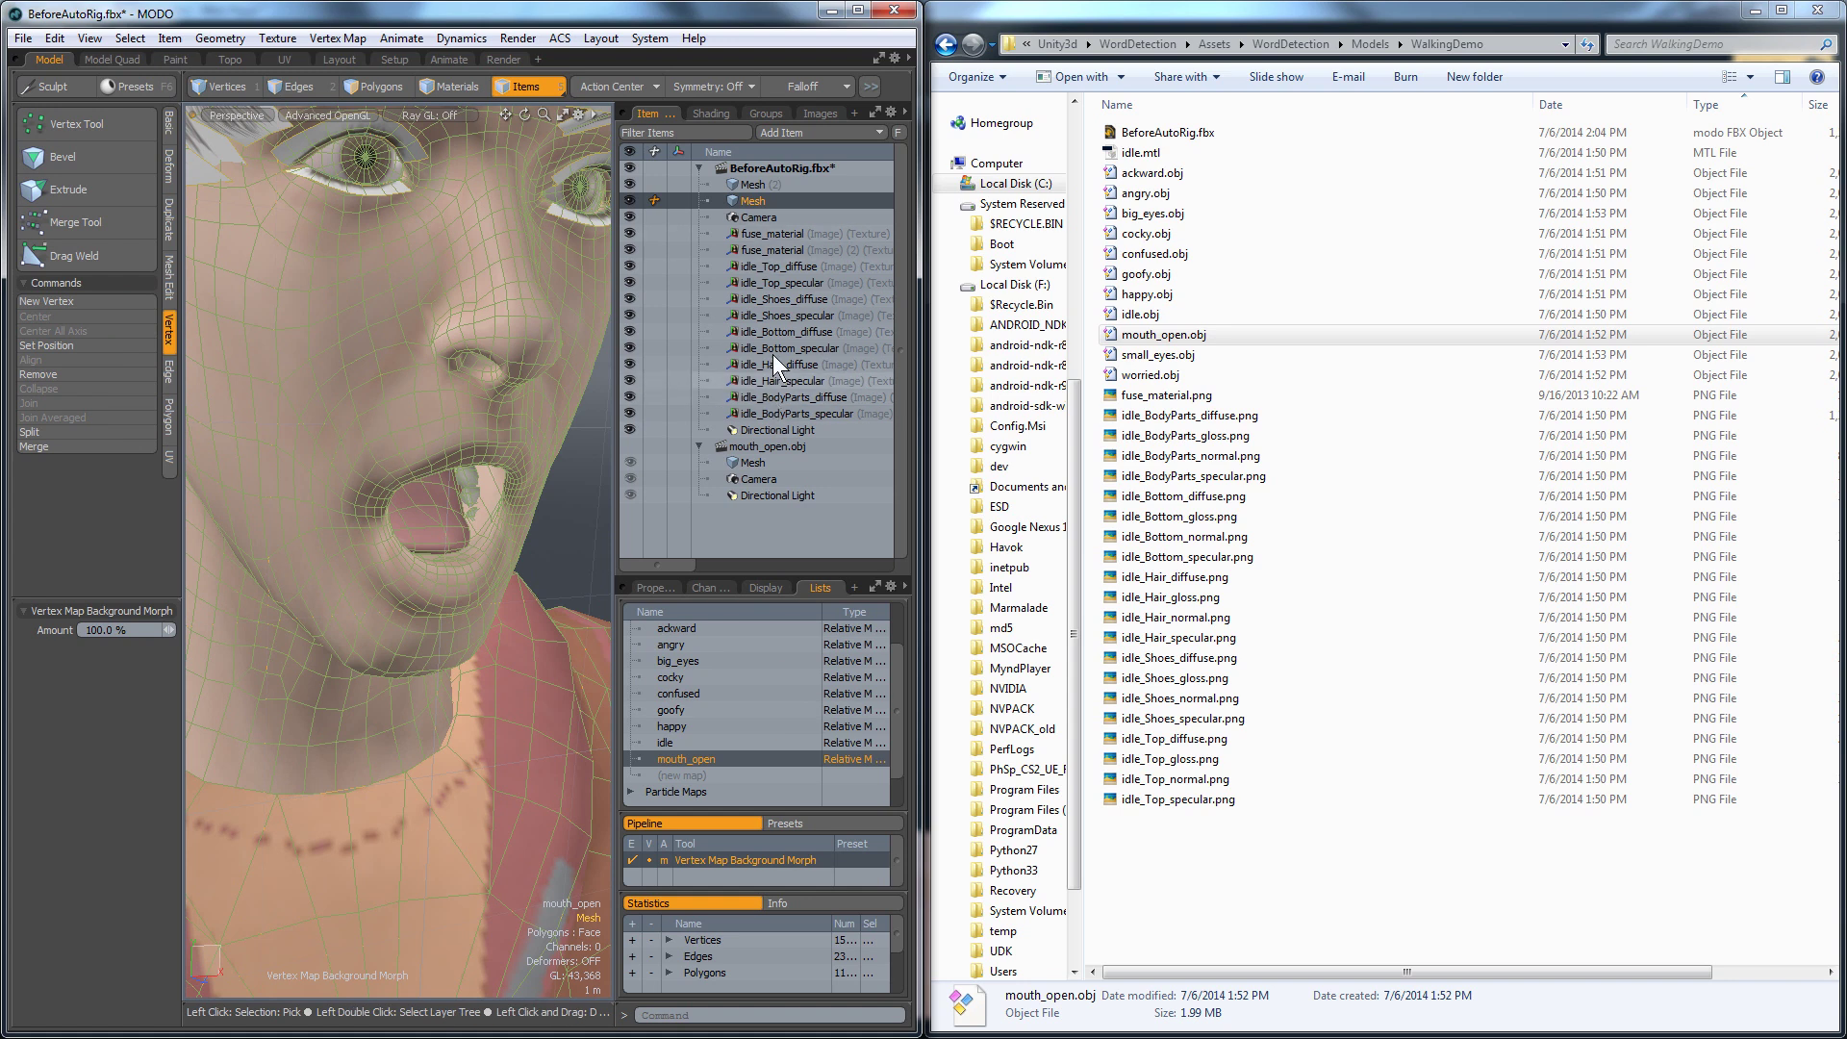
left_click(762, 187)
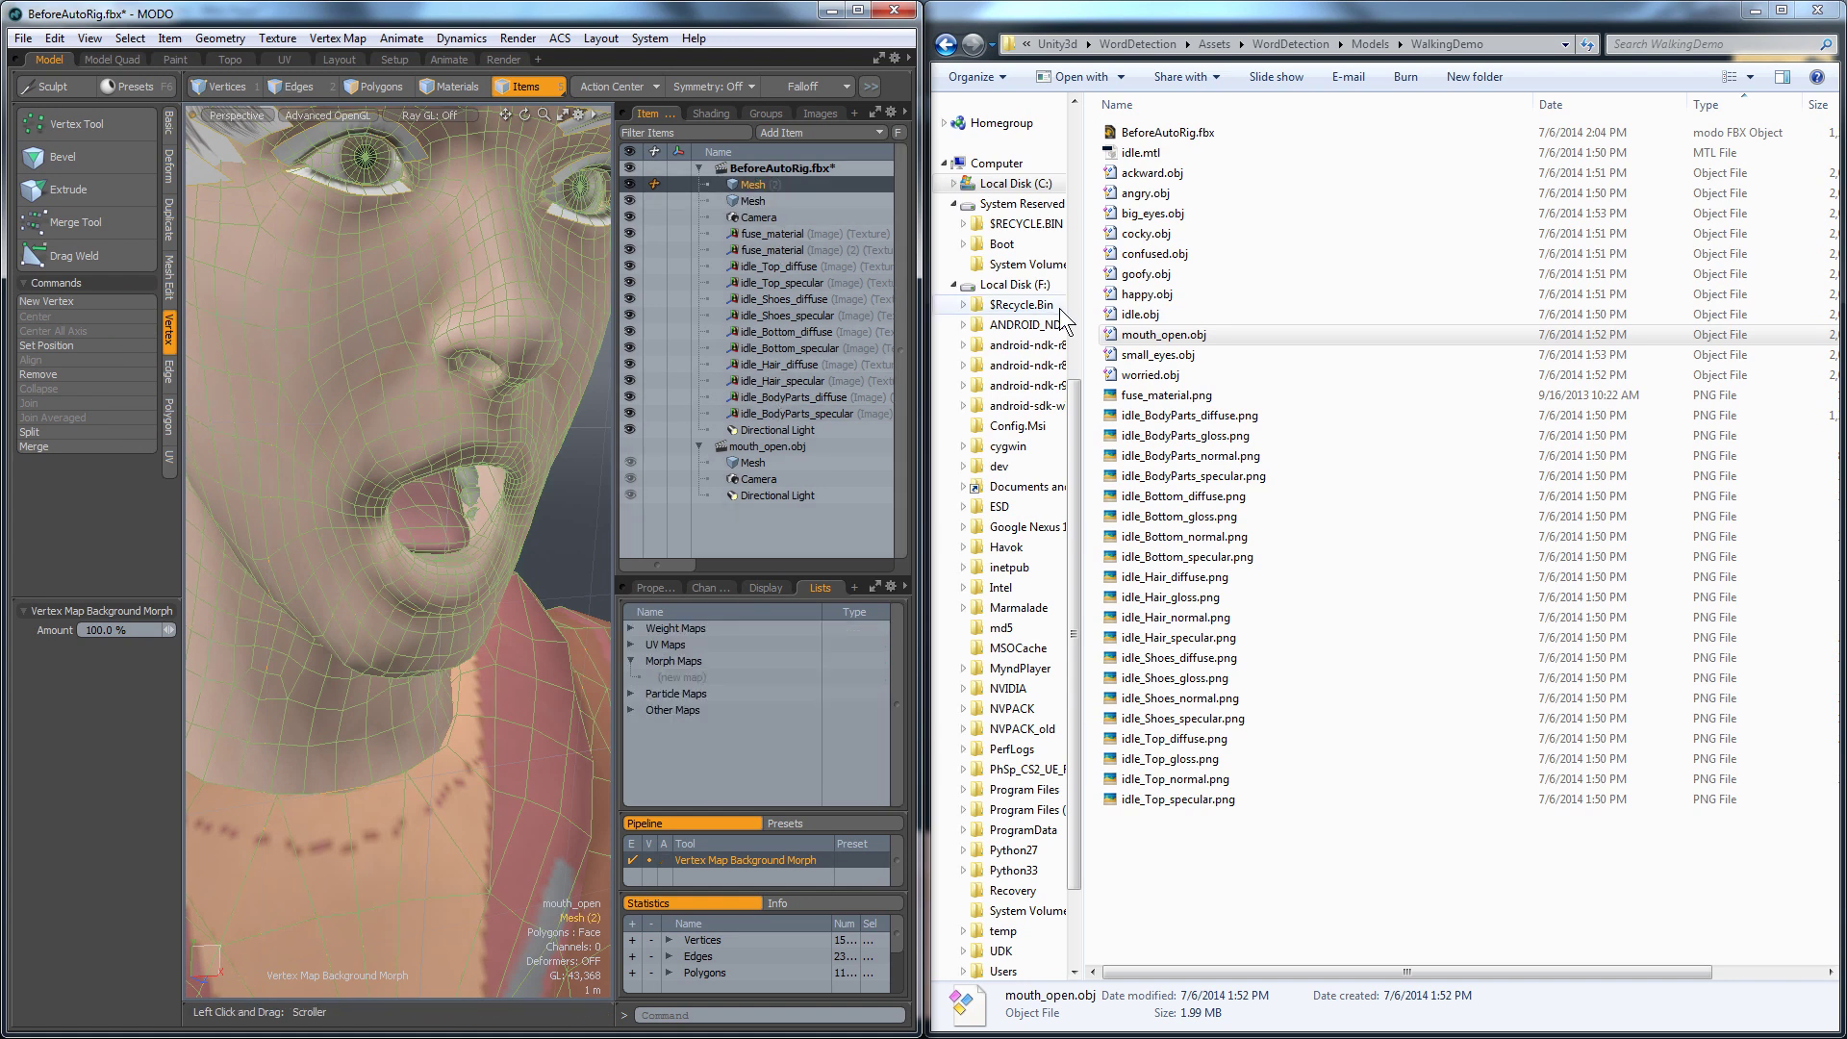
key("Delete")
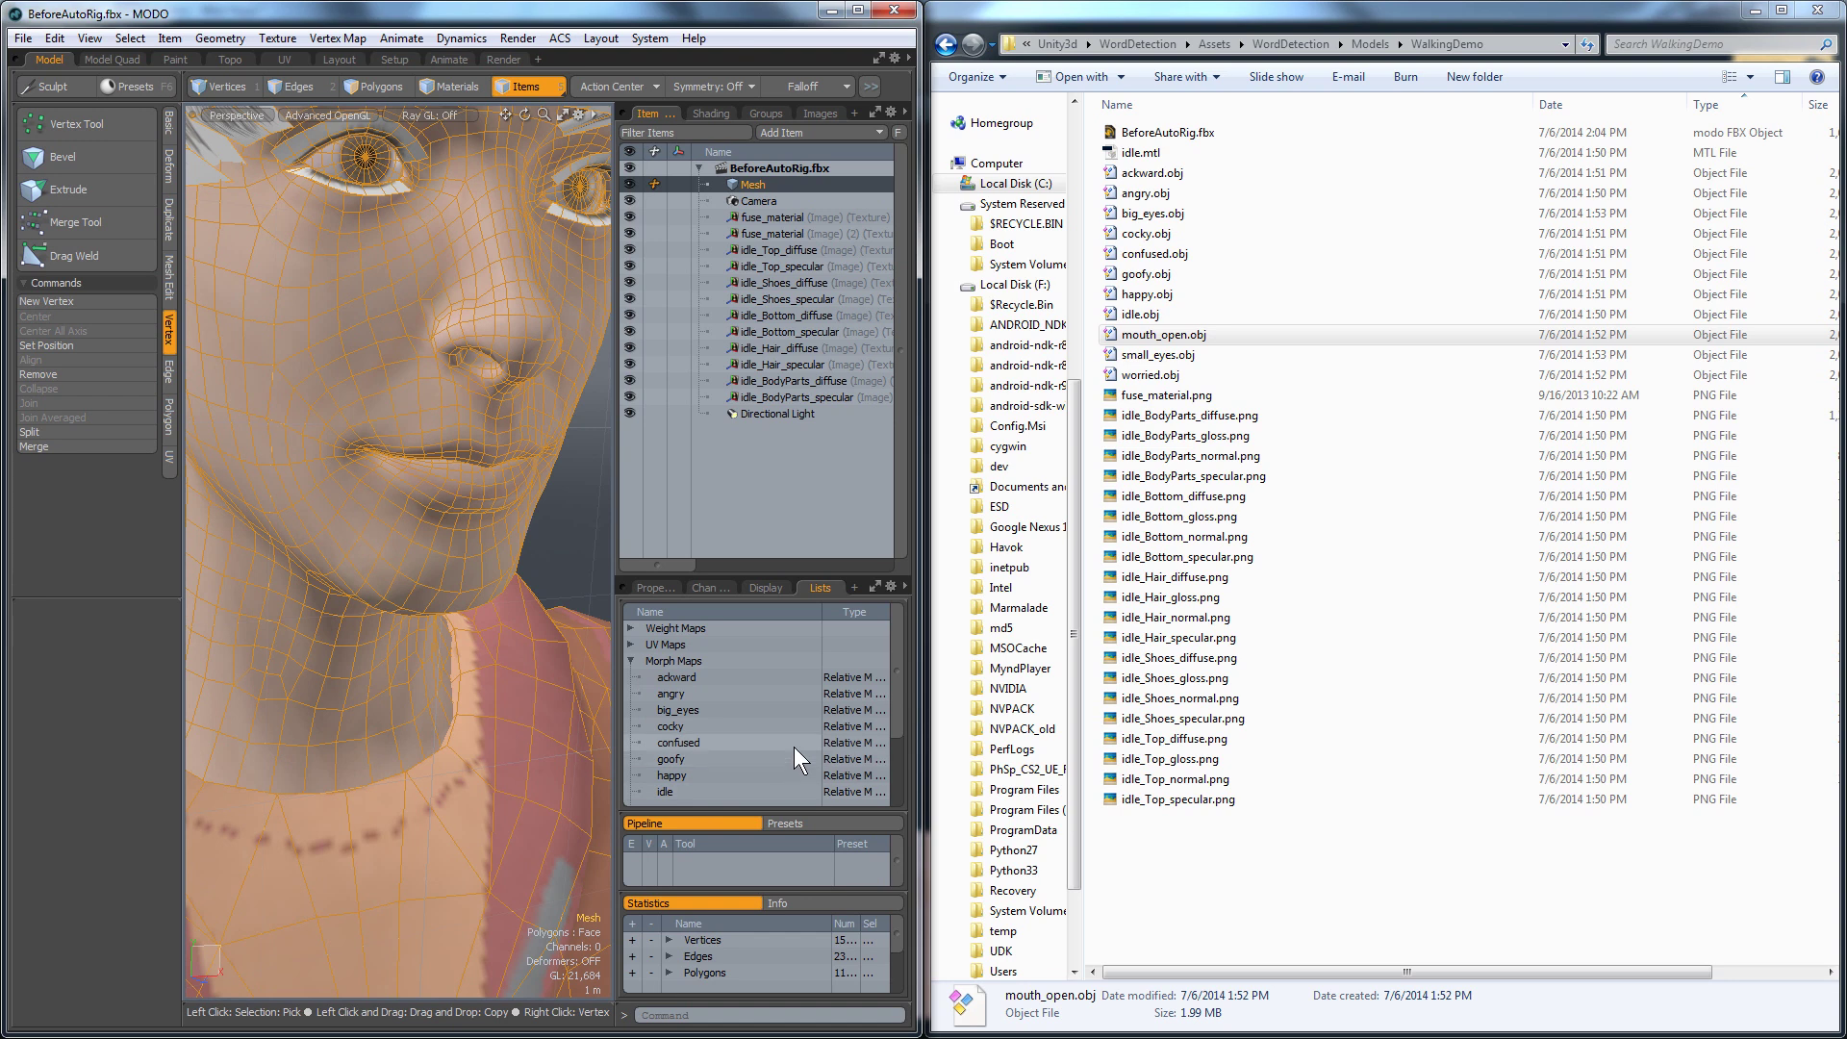
Create a small_eyes morph map and import small_eyes.obj's mesh into BeforeAutoRig.fbx.
scroll(794, 747, "down", 3)
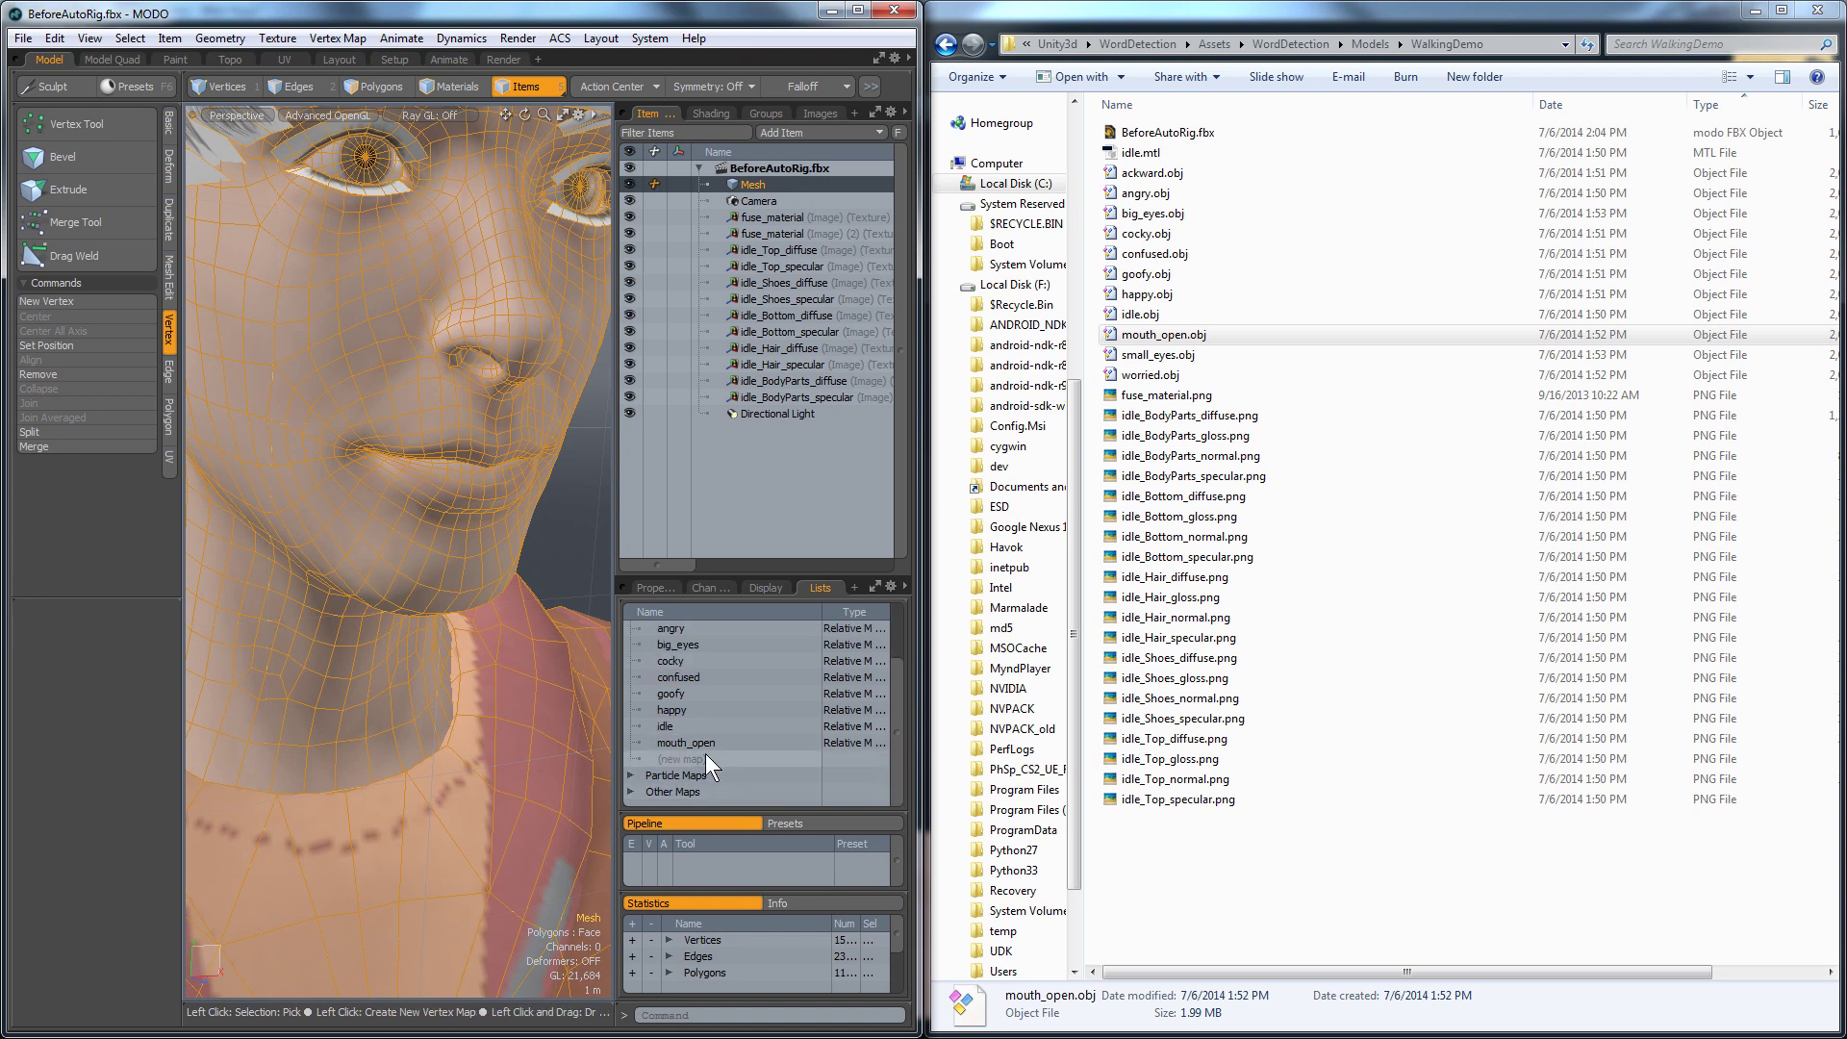
left_click(705, 759)
type("small_eyes")
key("Return")
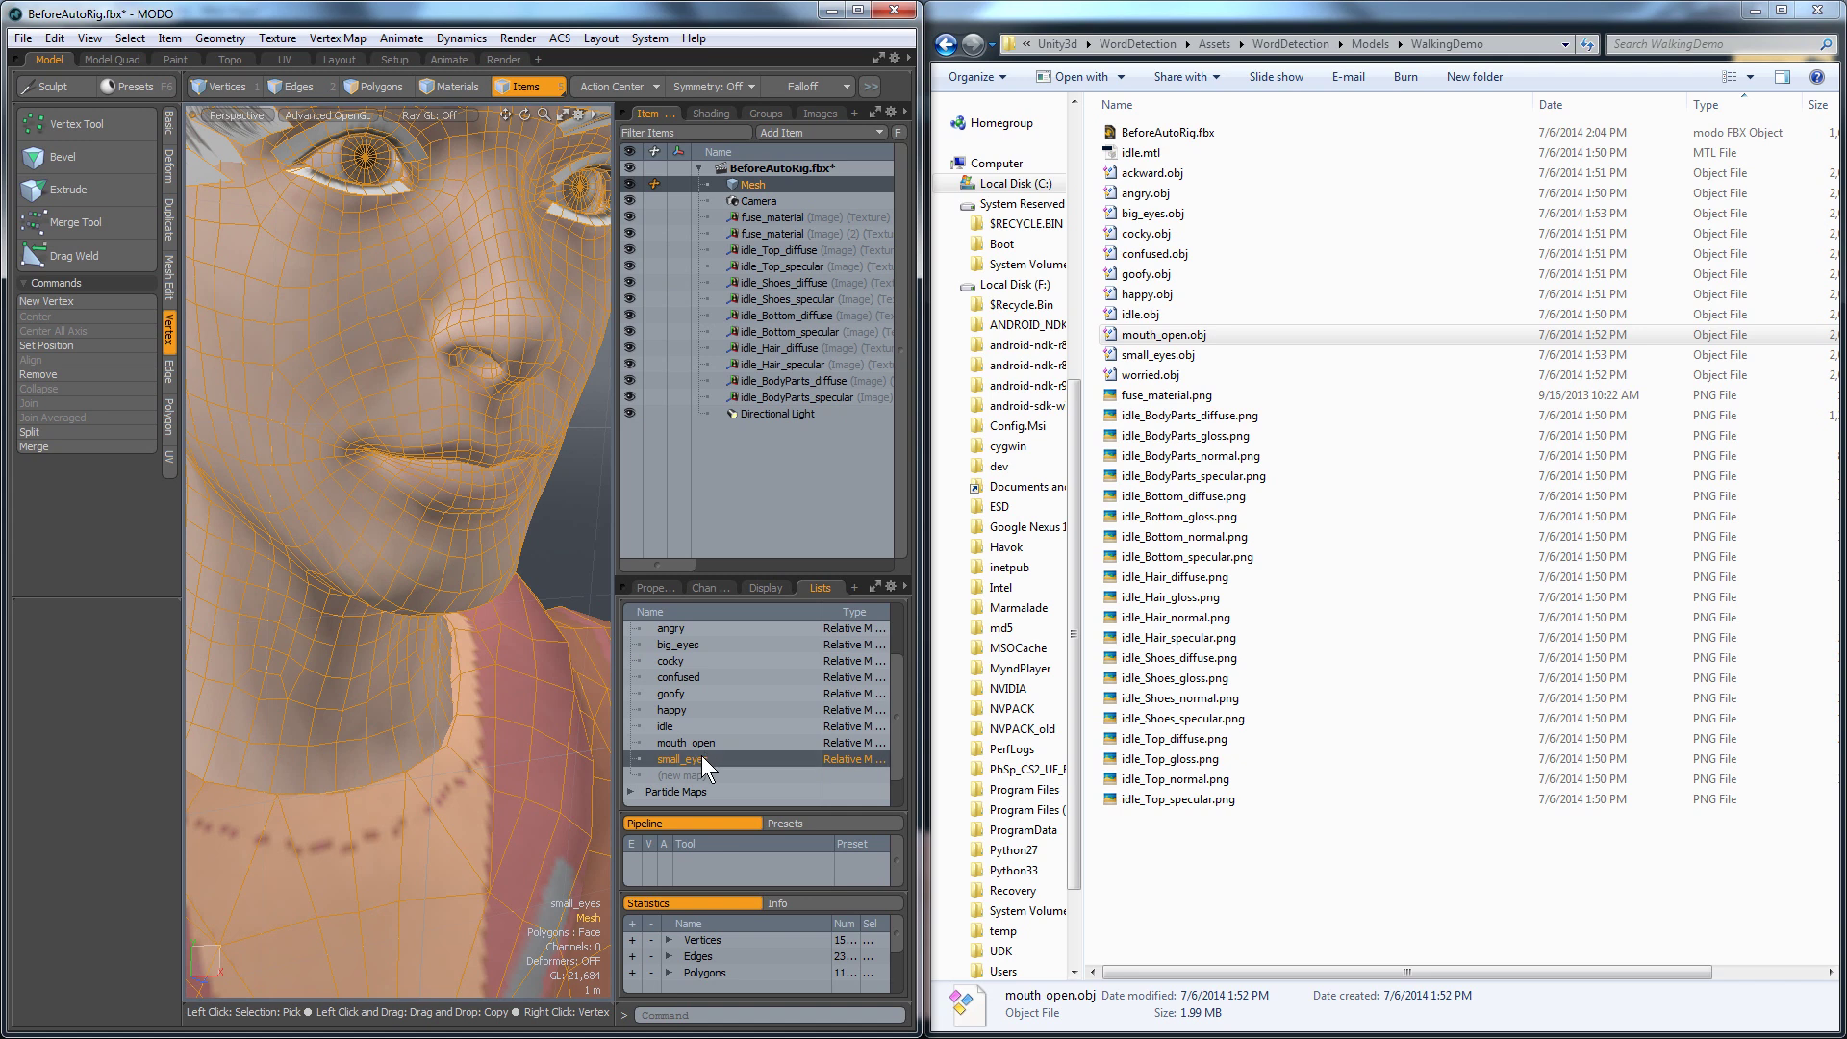
left_click_drag(1158, 355, 717, 423)
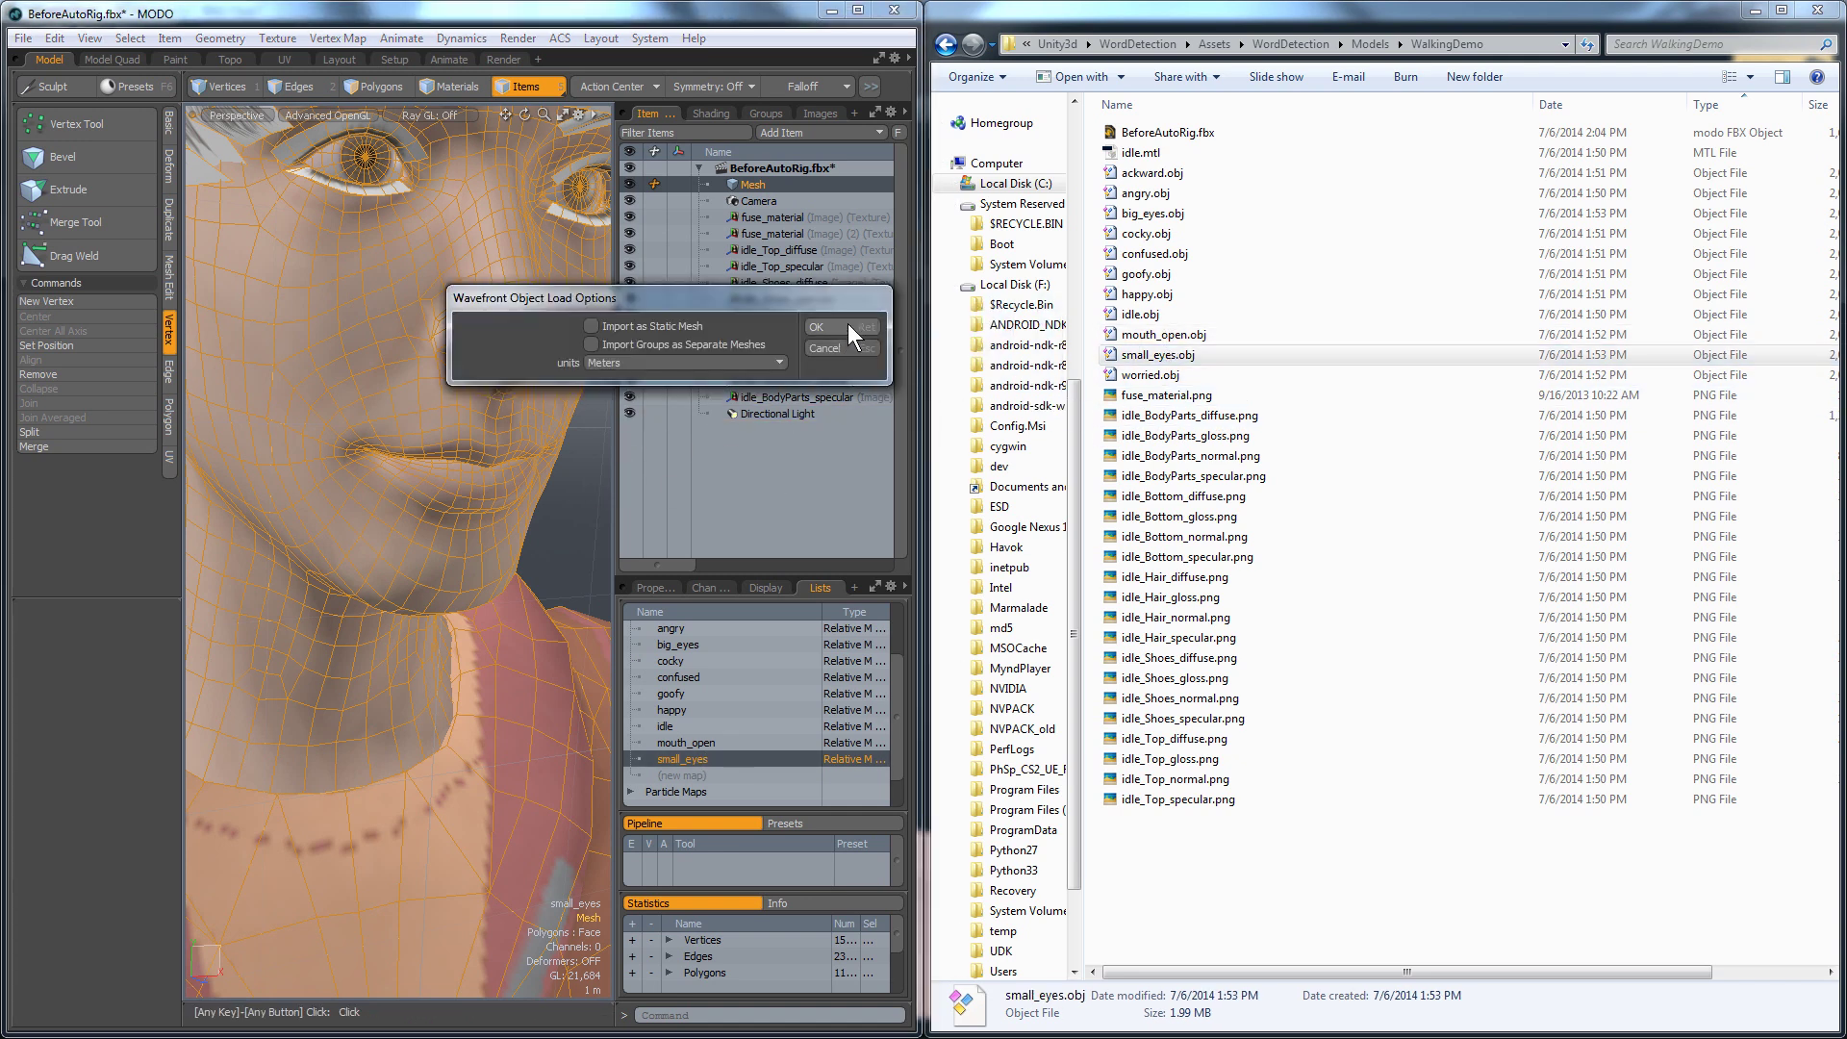
left_click(845, 327)
left_click_drag(794, 219, 783, 171)
left_click(854, 315)
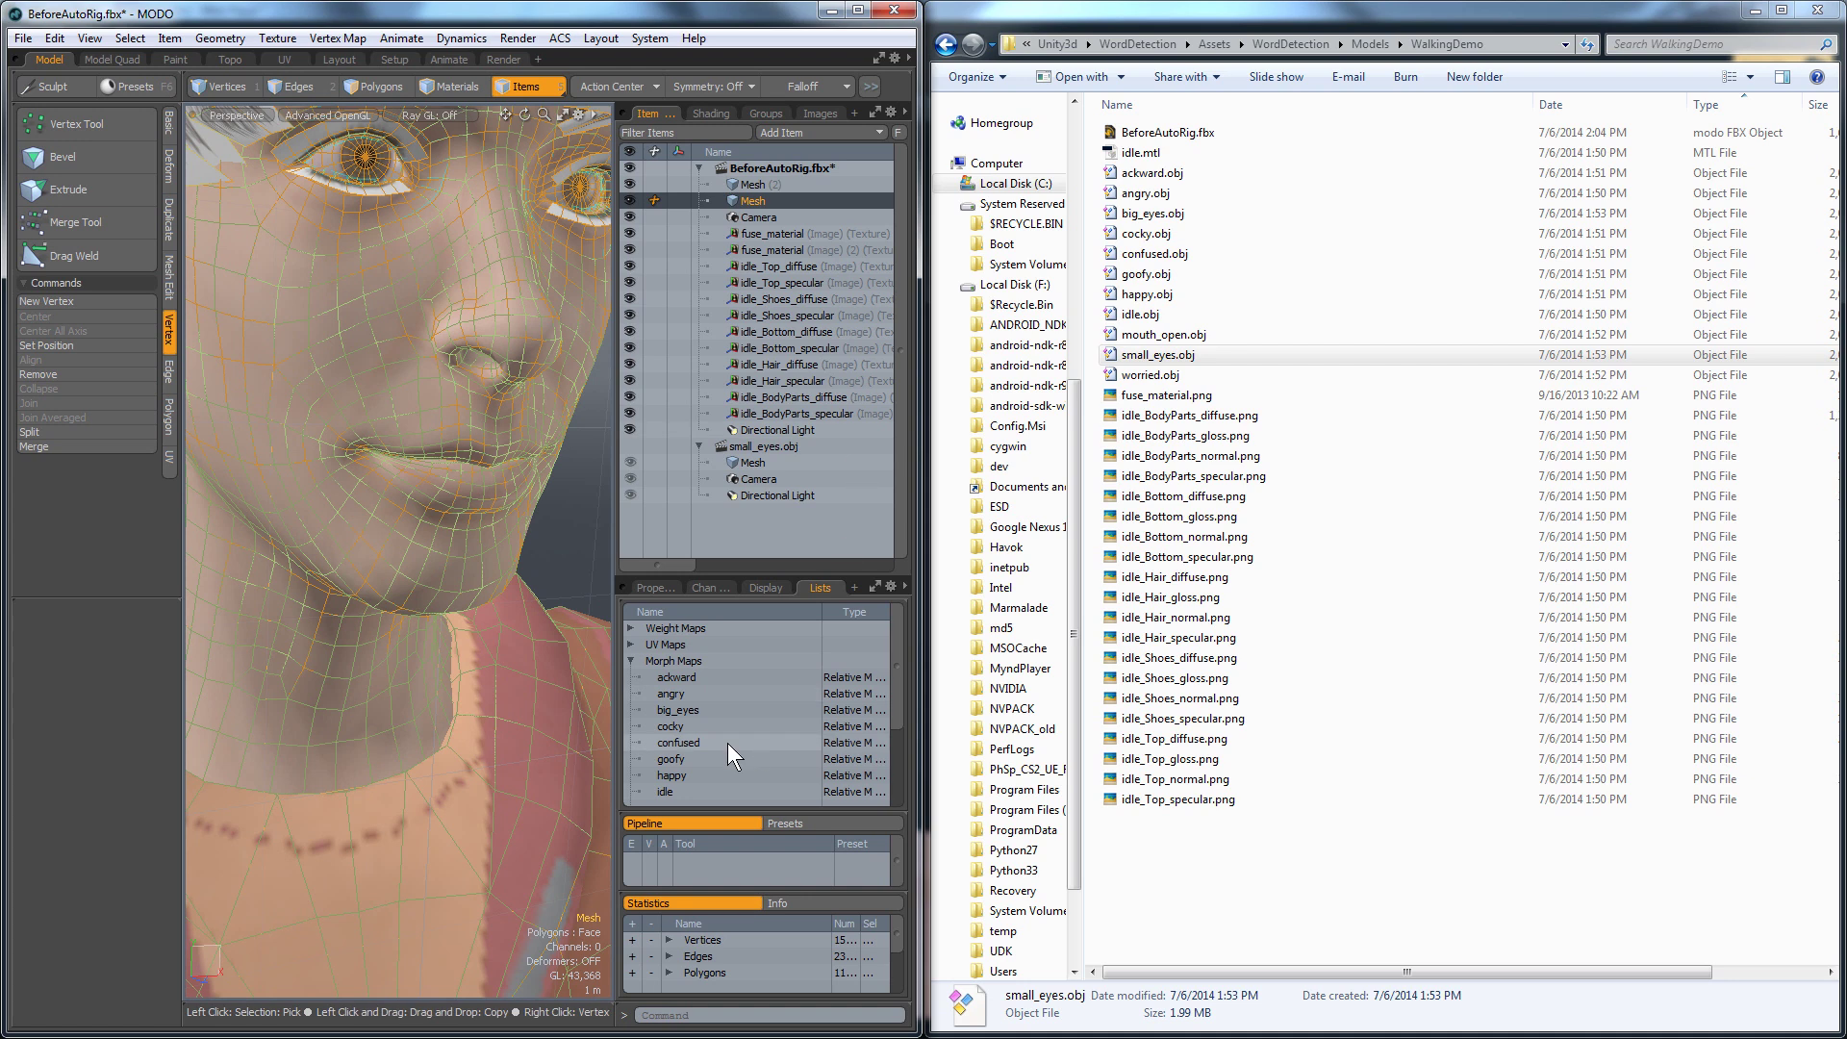
Background-morph the small_eyes map, delete the leftover mesh and go to the small_eyes.obj scene.
scroll(715, 769, "down", 2)
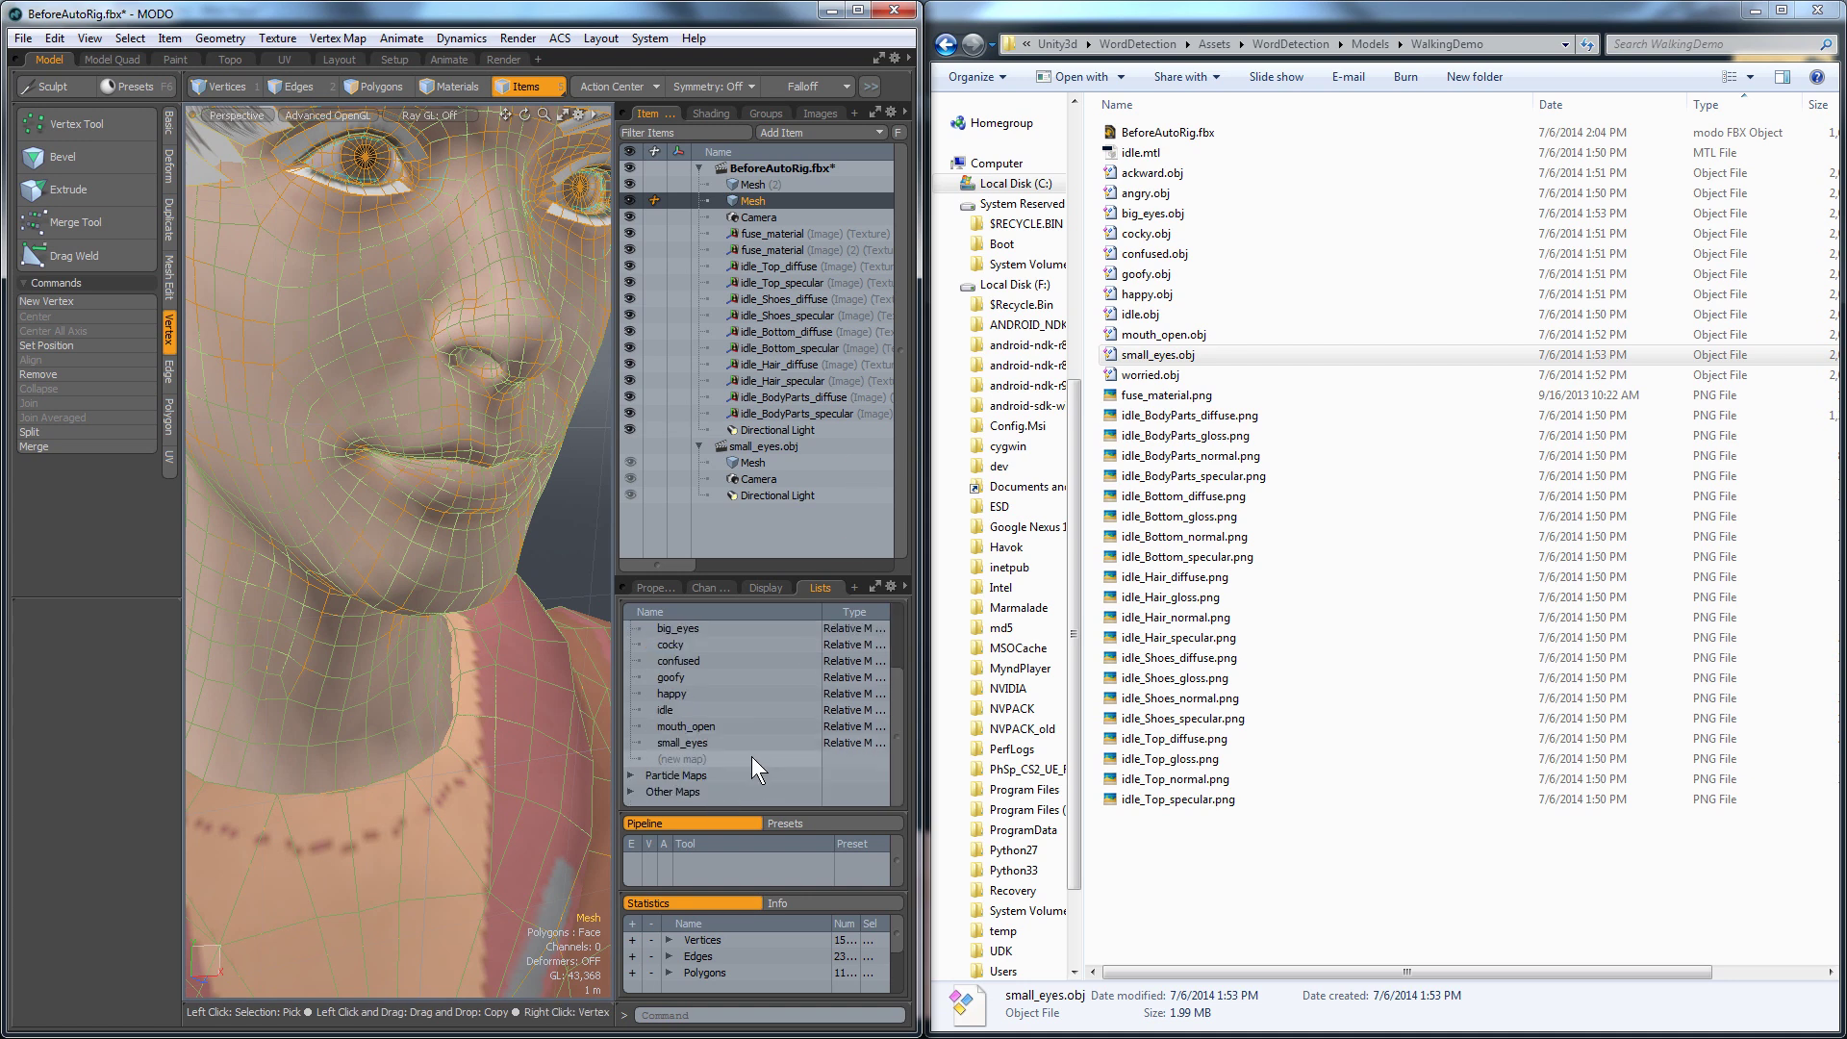
left_click(701, 744)
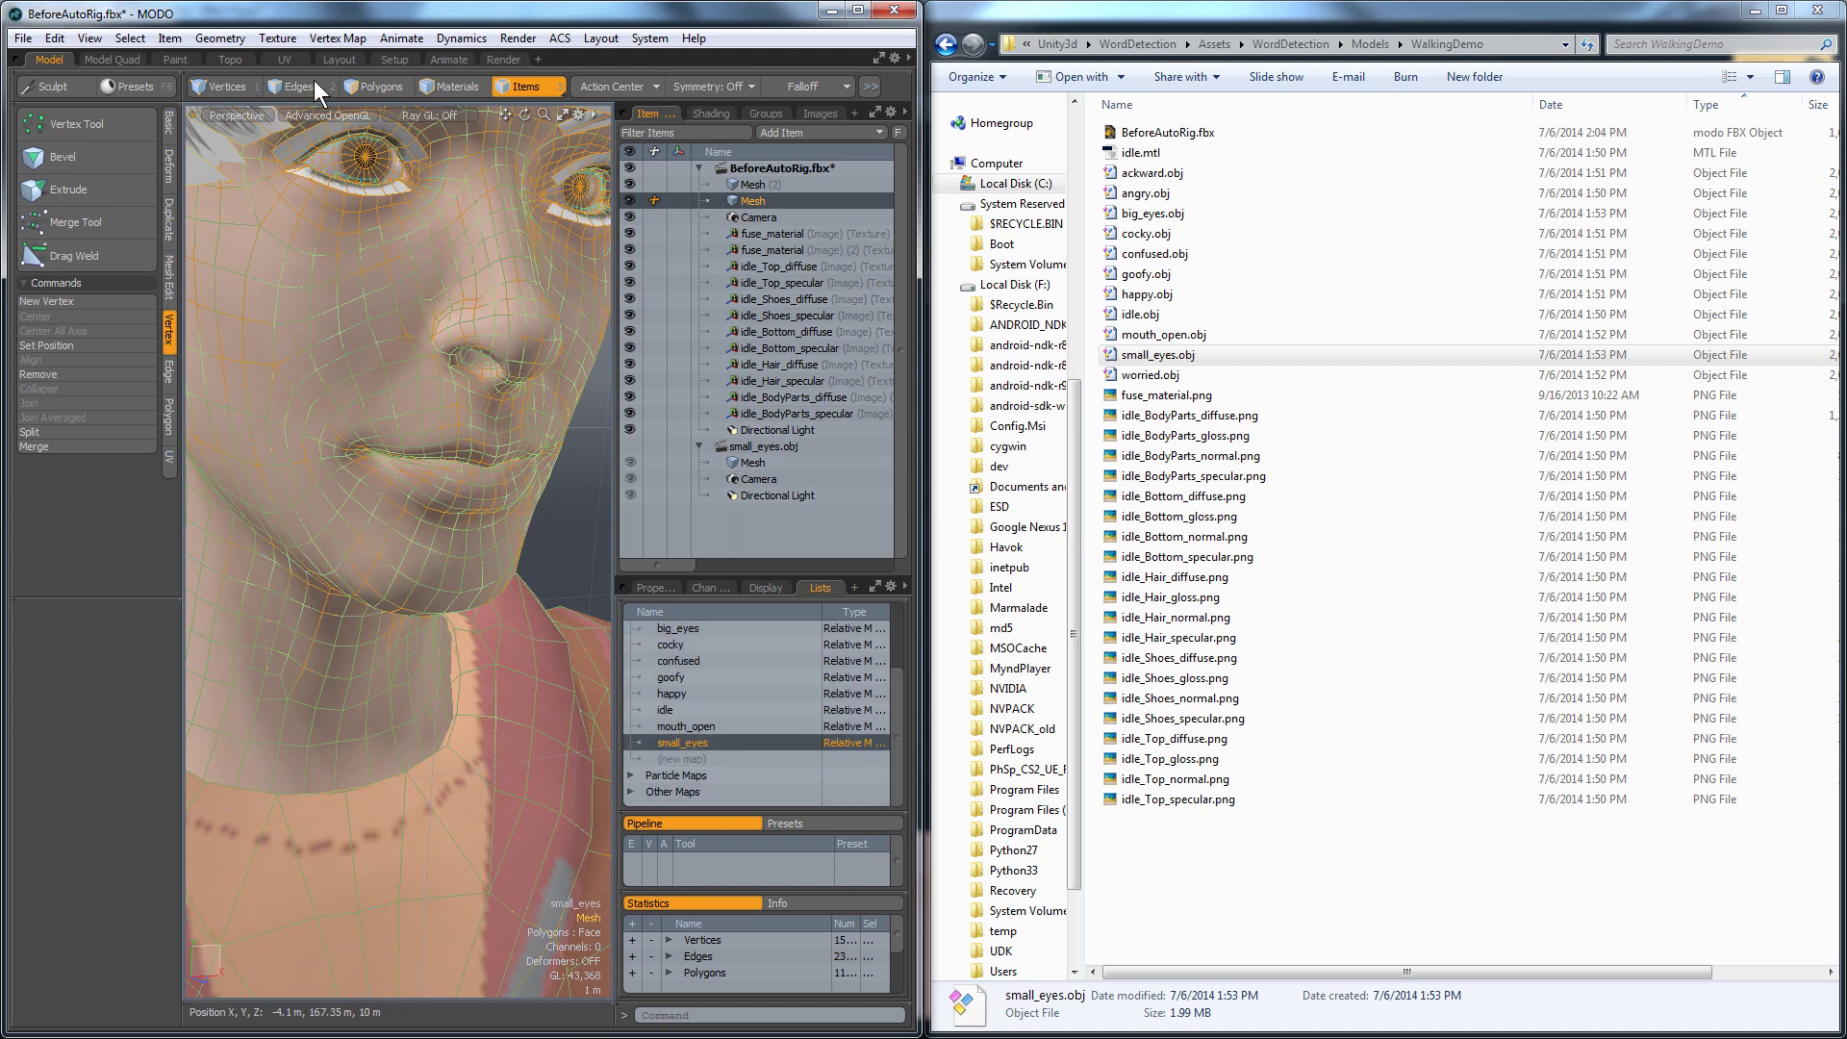
left_click(336, 39)
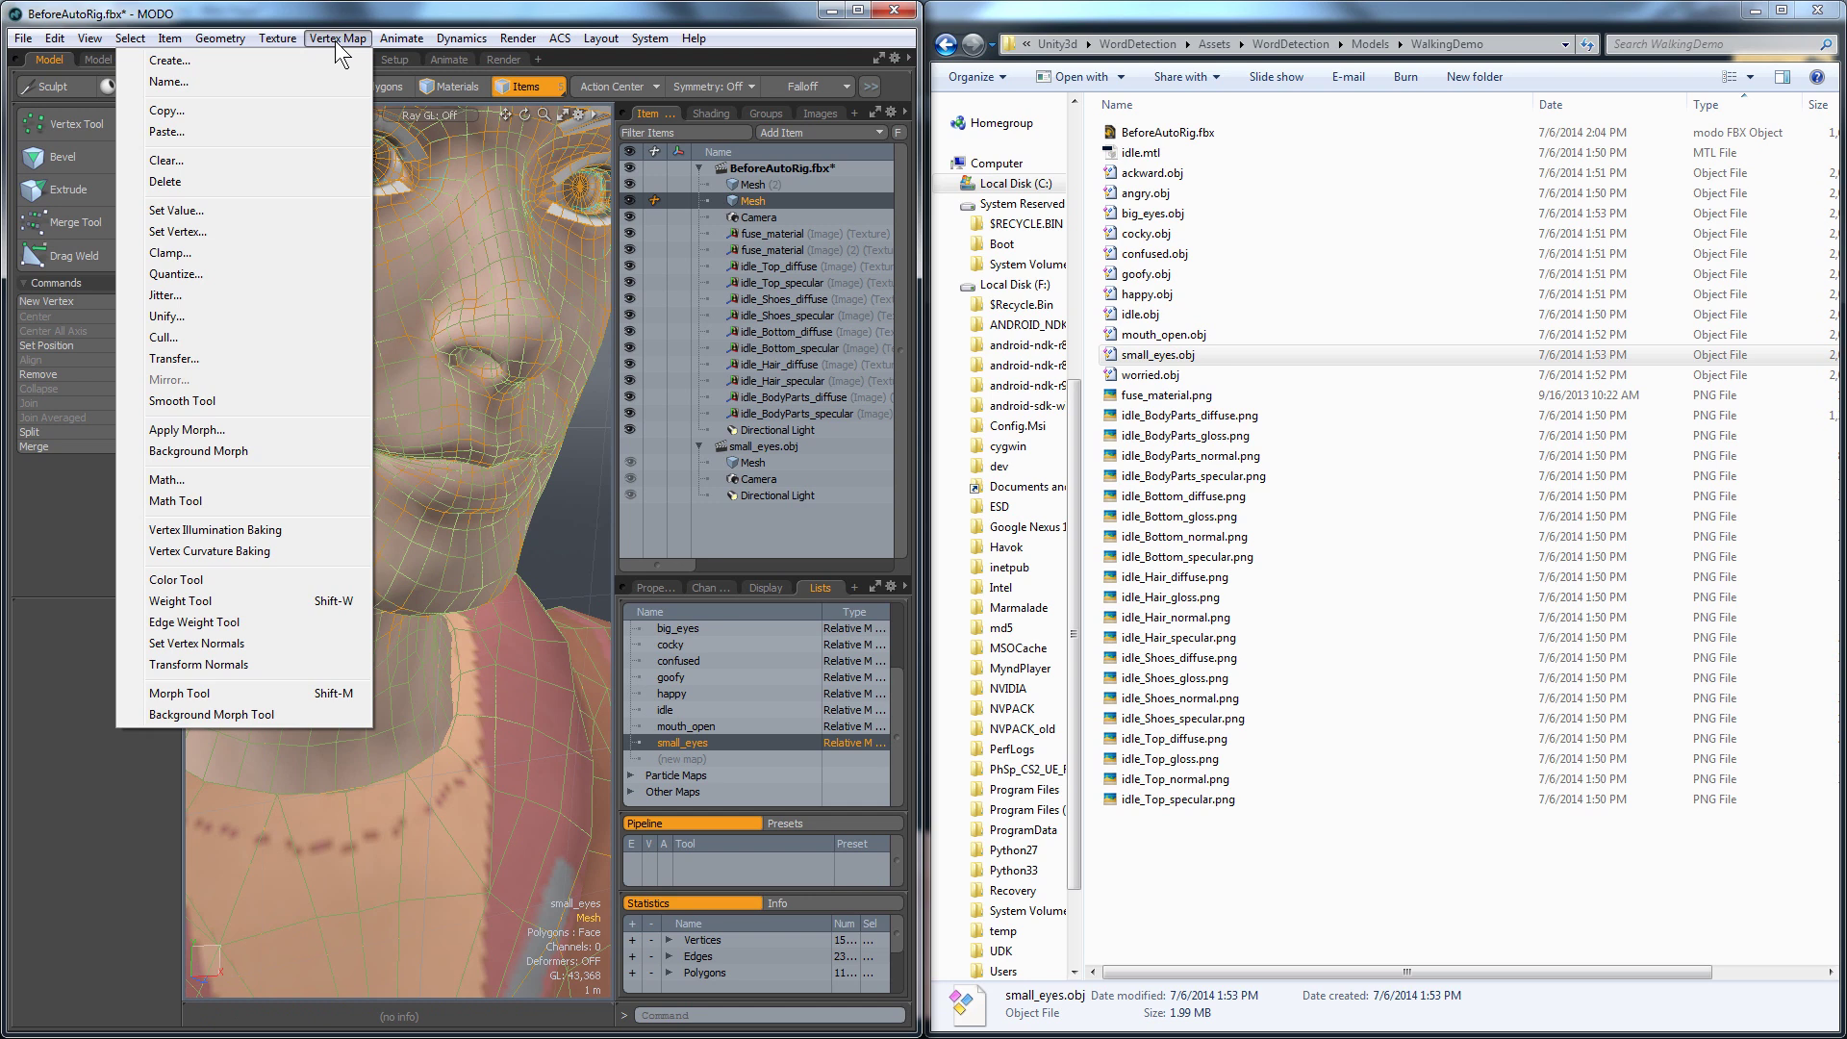
left_click(274, 713)
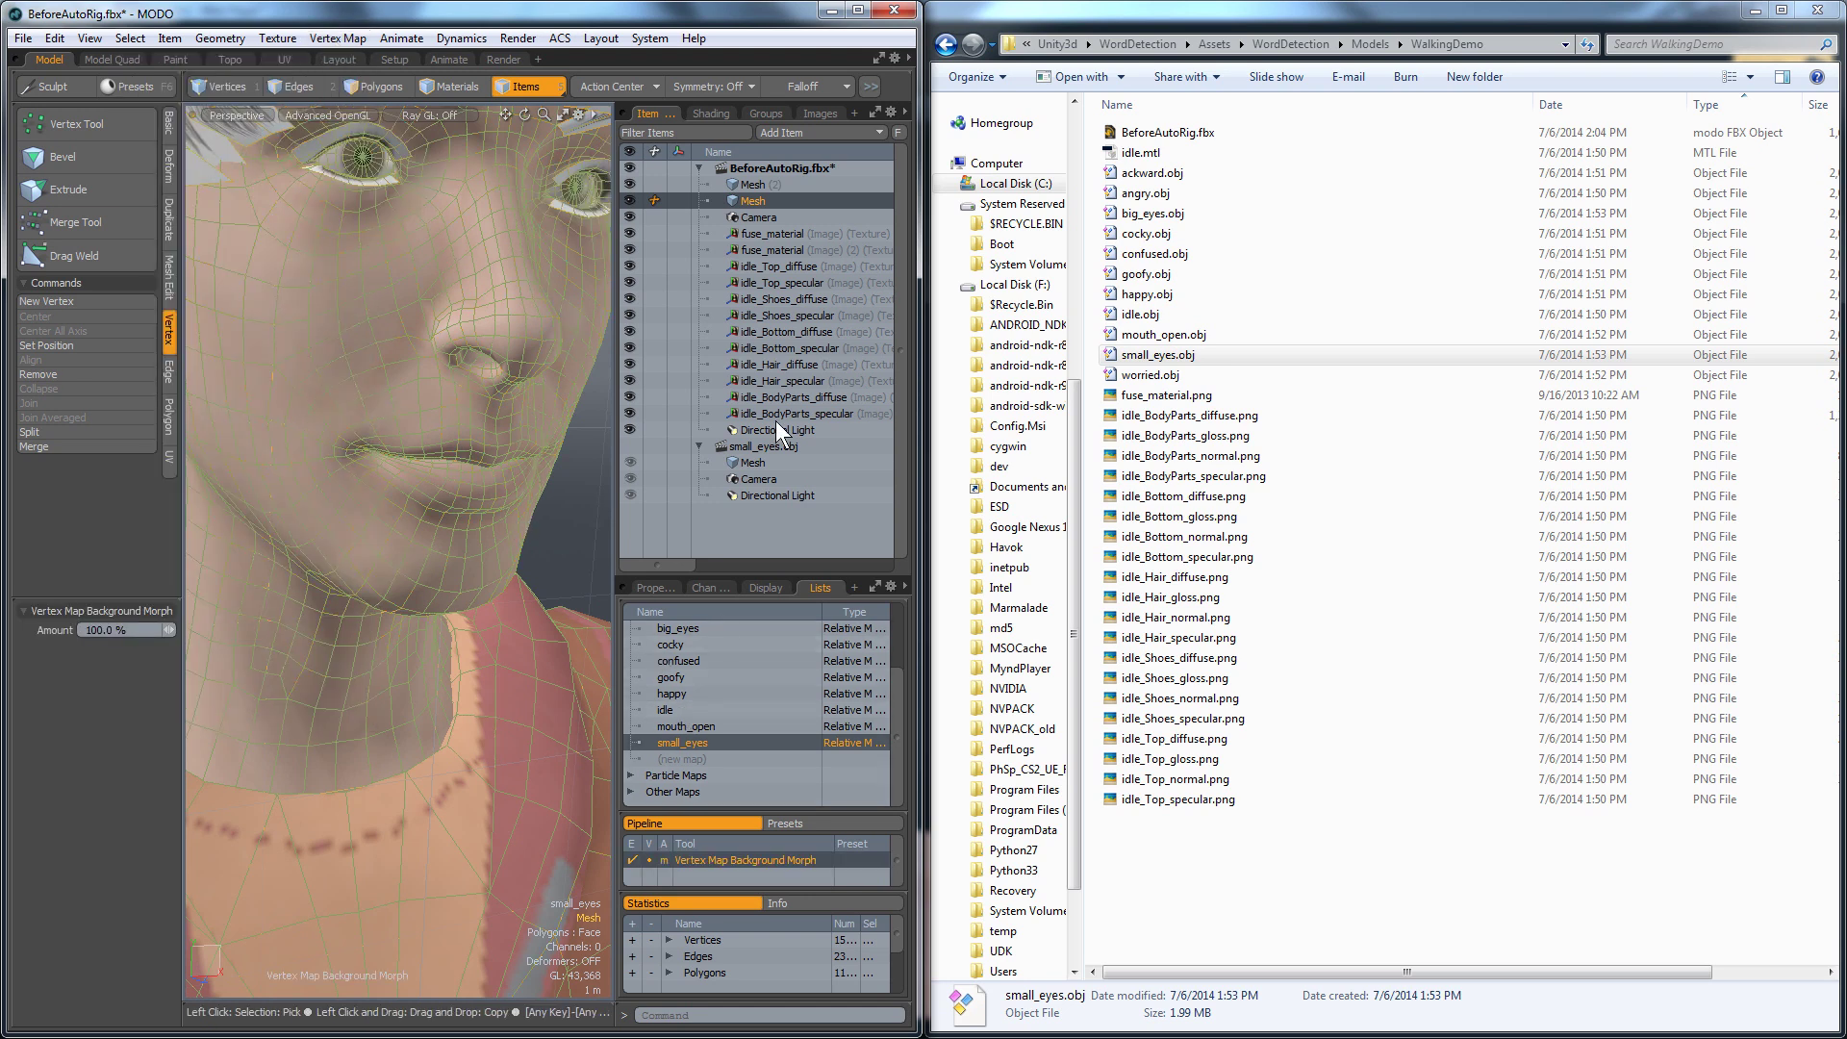
left_click(760, 188)
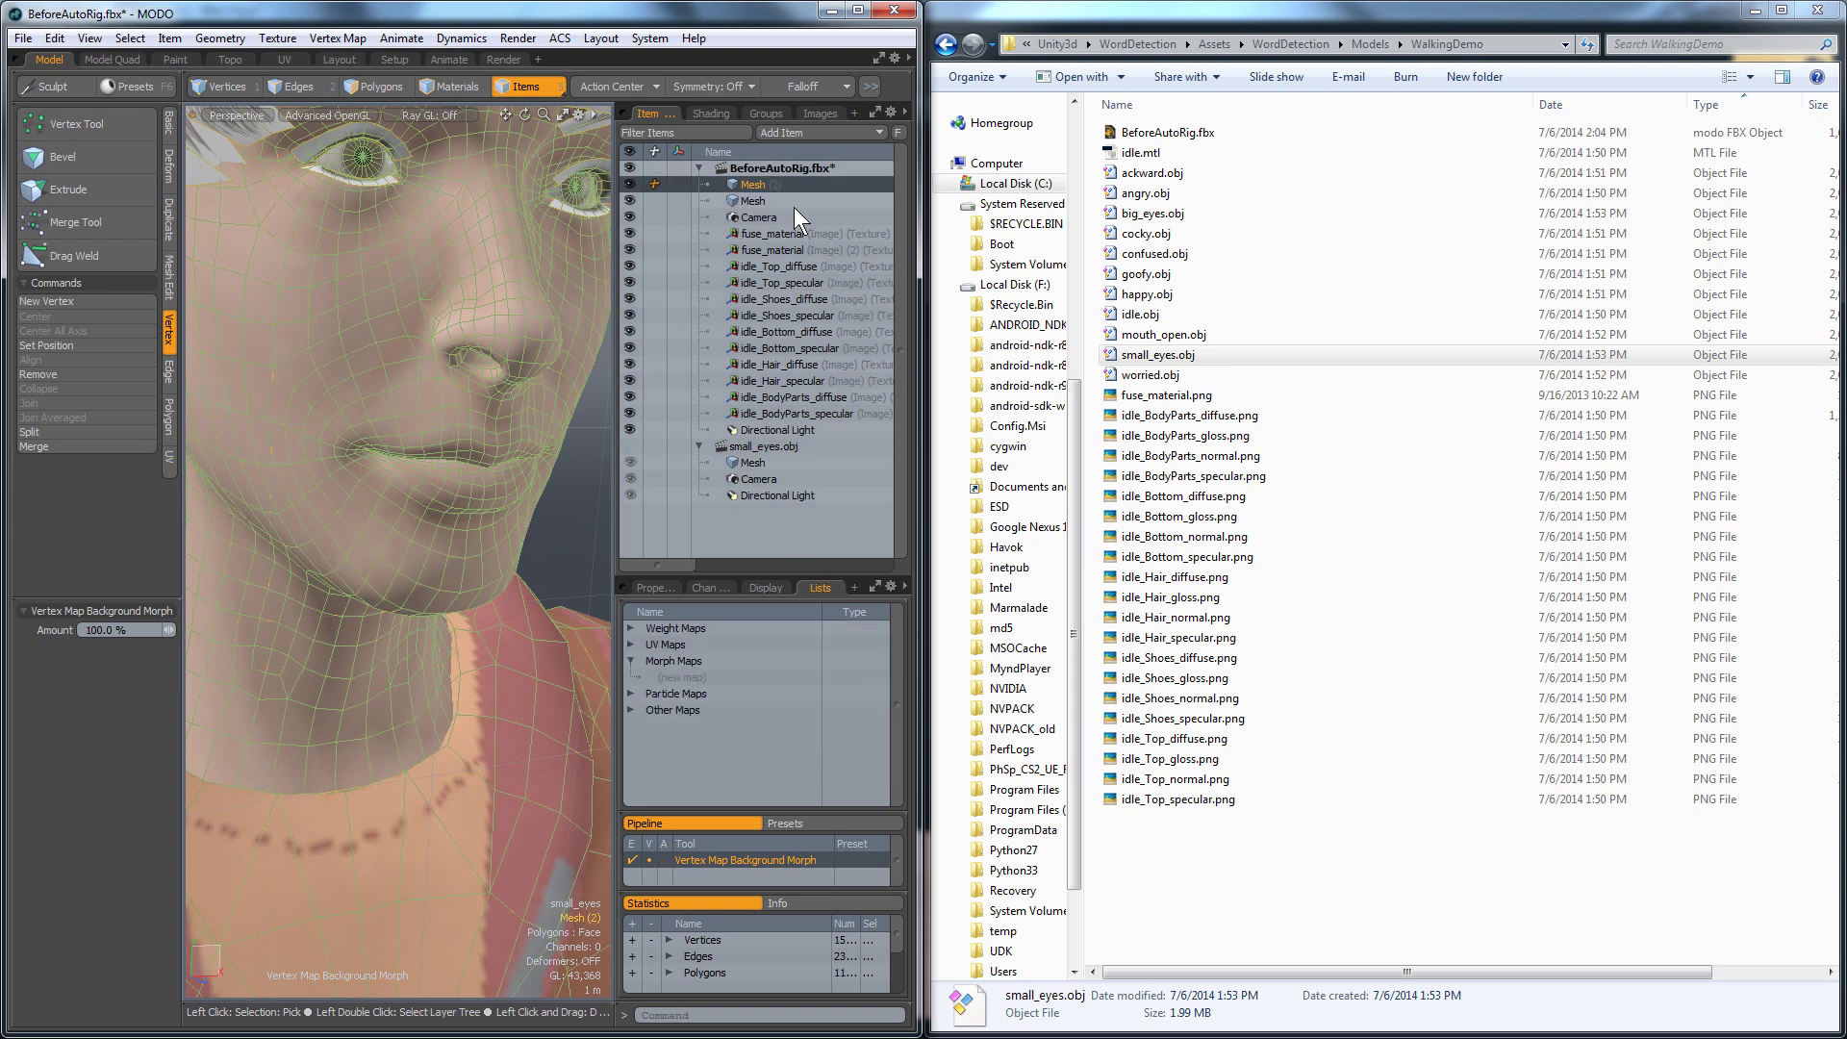
key("Delete")
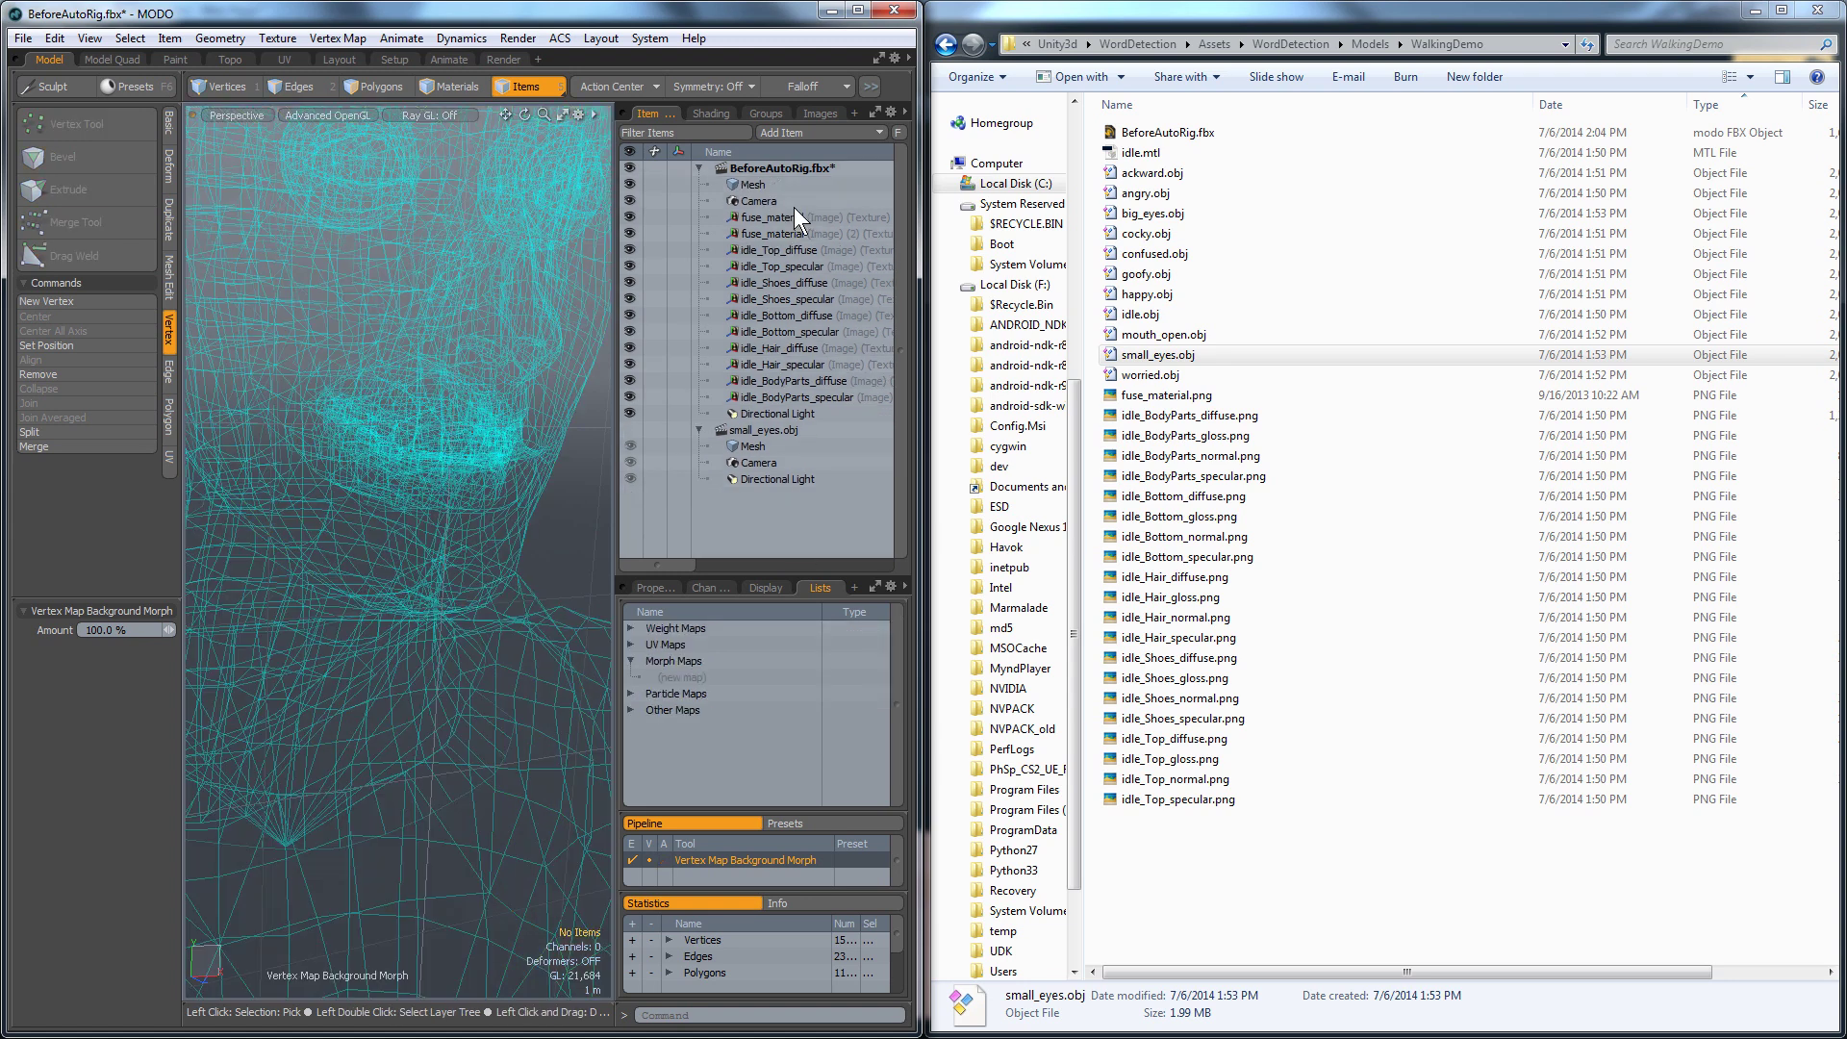
left_click(770, 430)
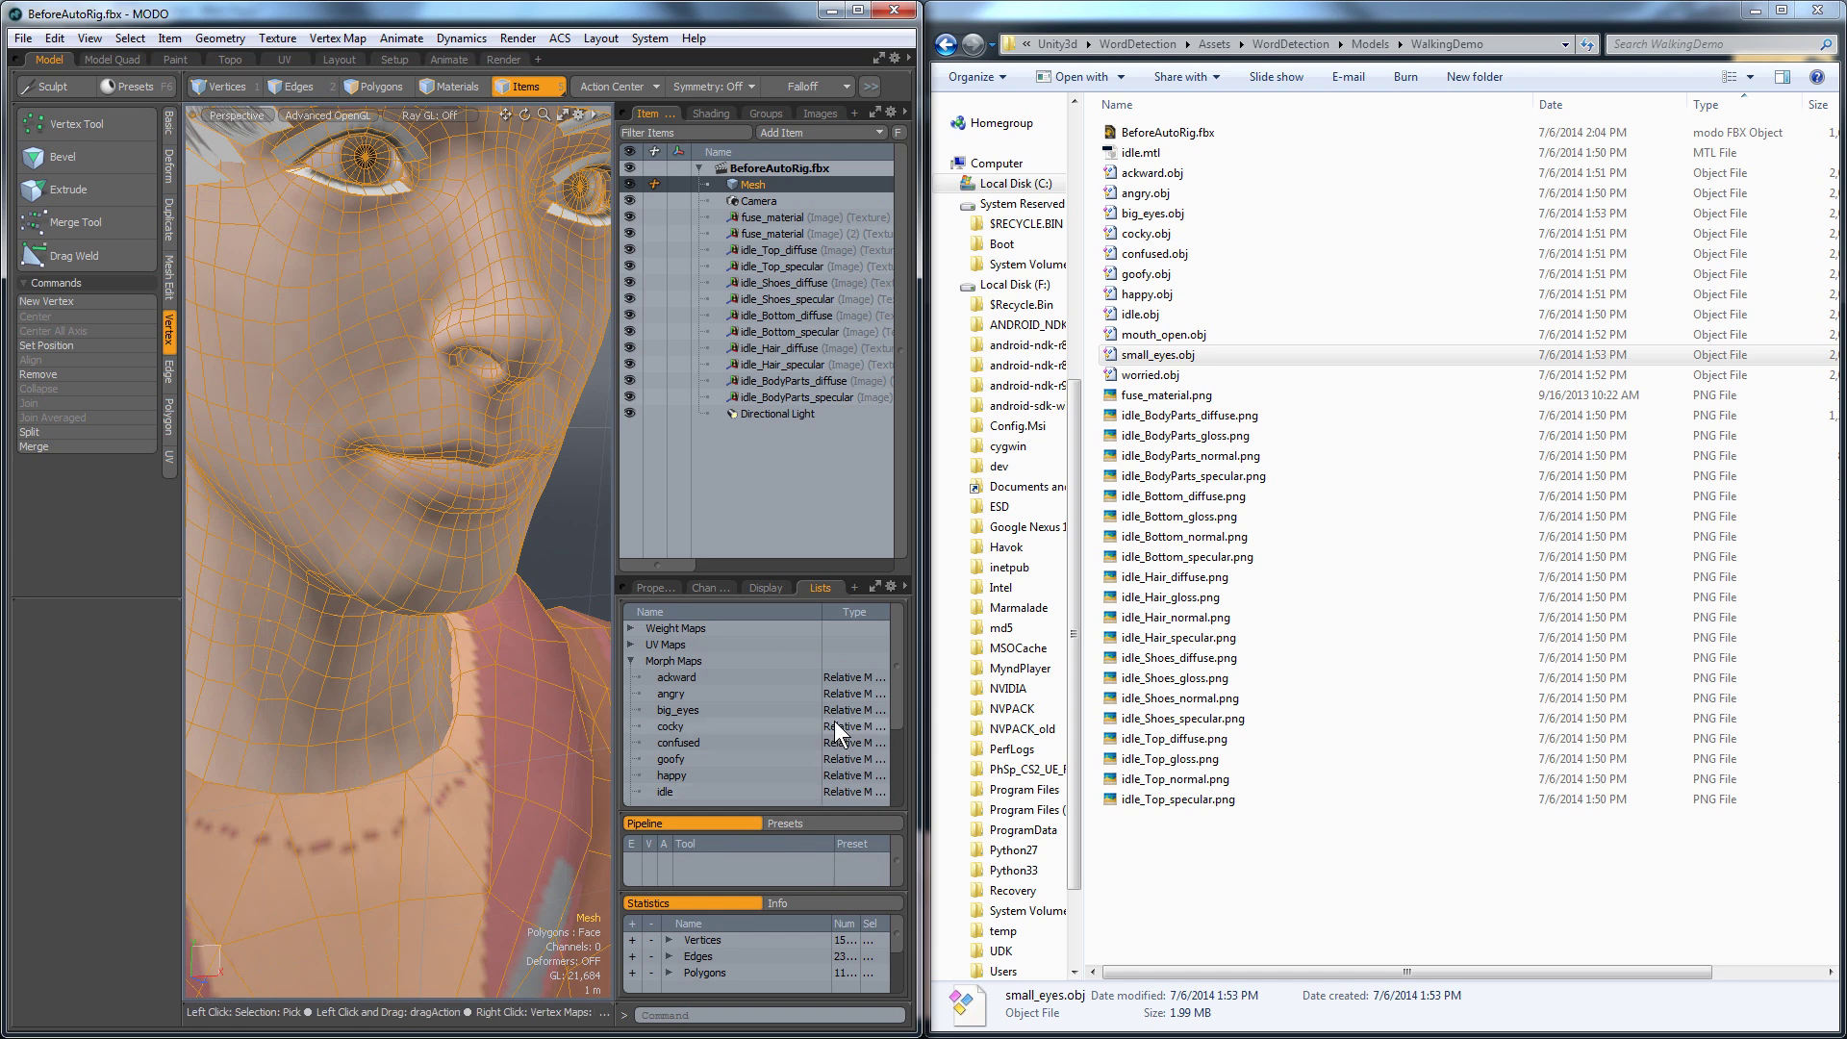
Create a worried morph map and import worried.obj's mesh into BeforeAutoRig.fbx.
scroll(780, 722, "down", 1)
left_click(700, 760)
type("worried")
key("Return")
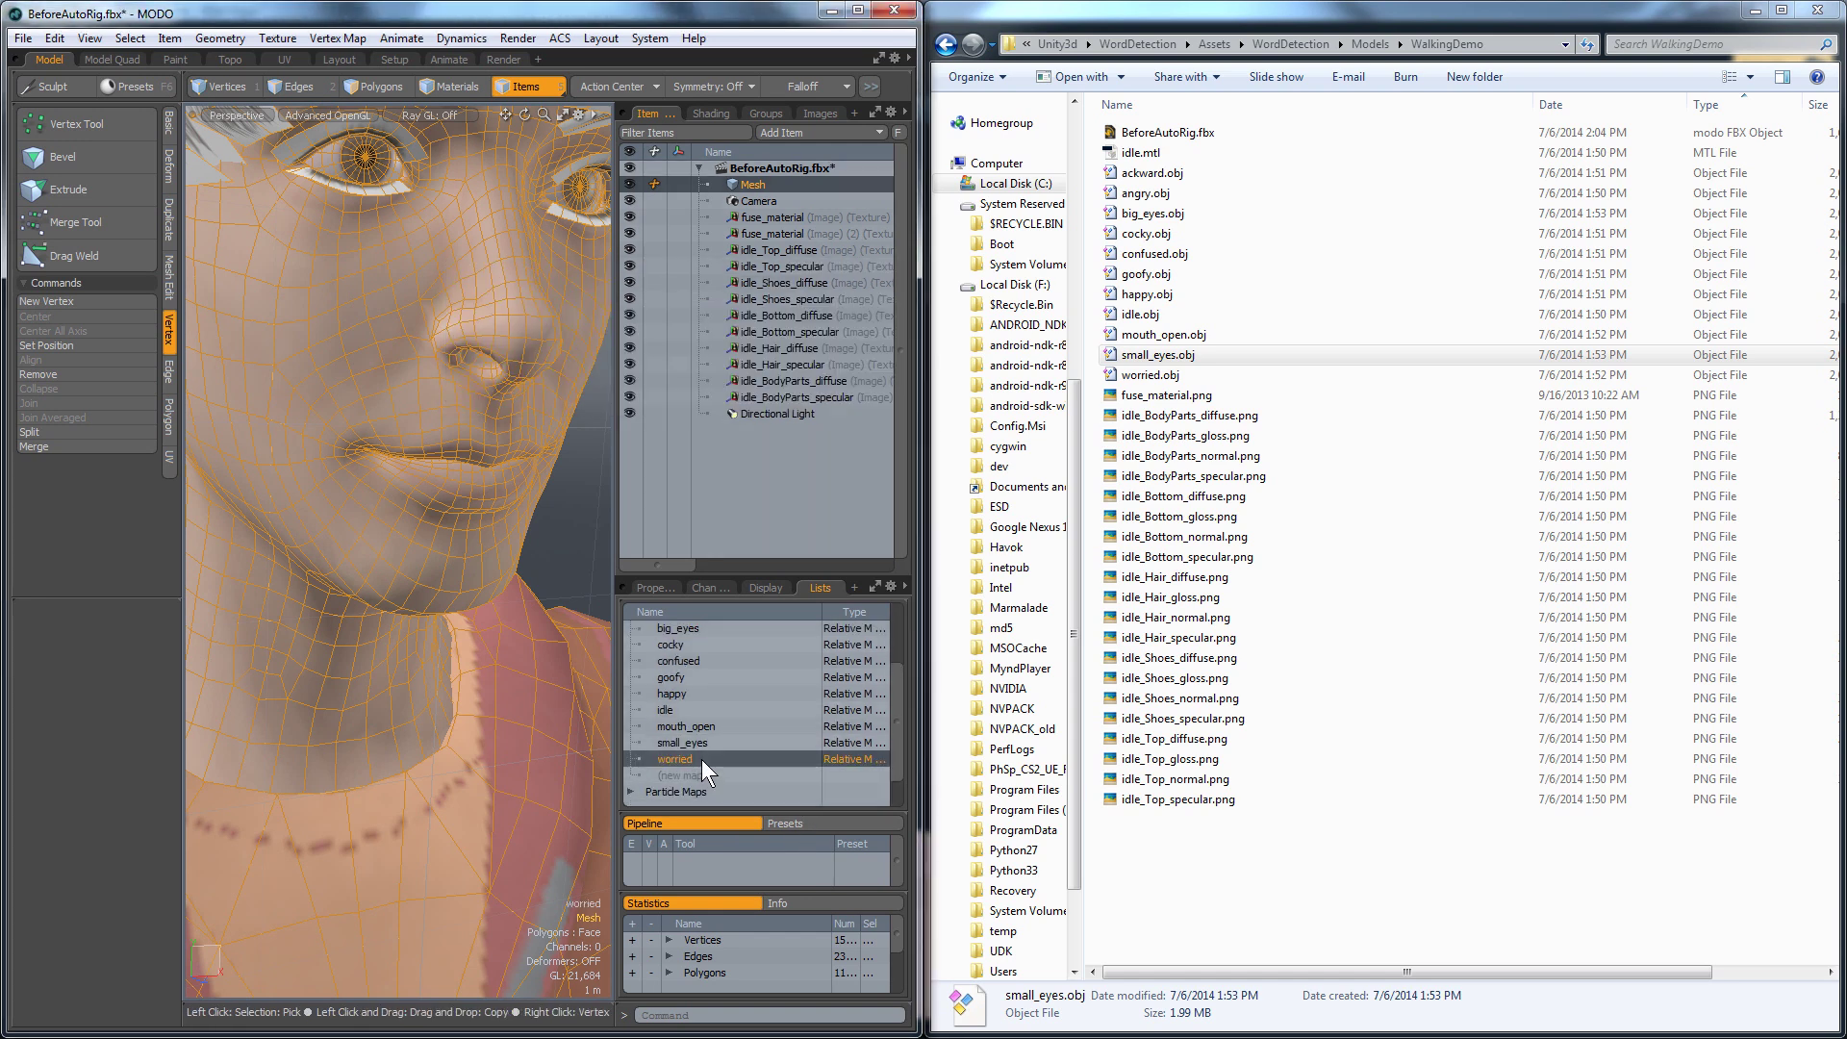
left_click_drag(1150, 375, 580, 505)
left_click(841, 324)
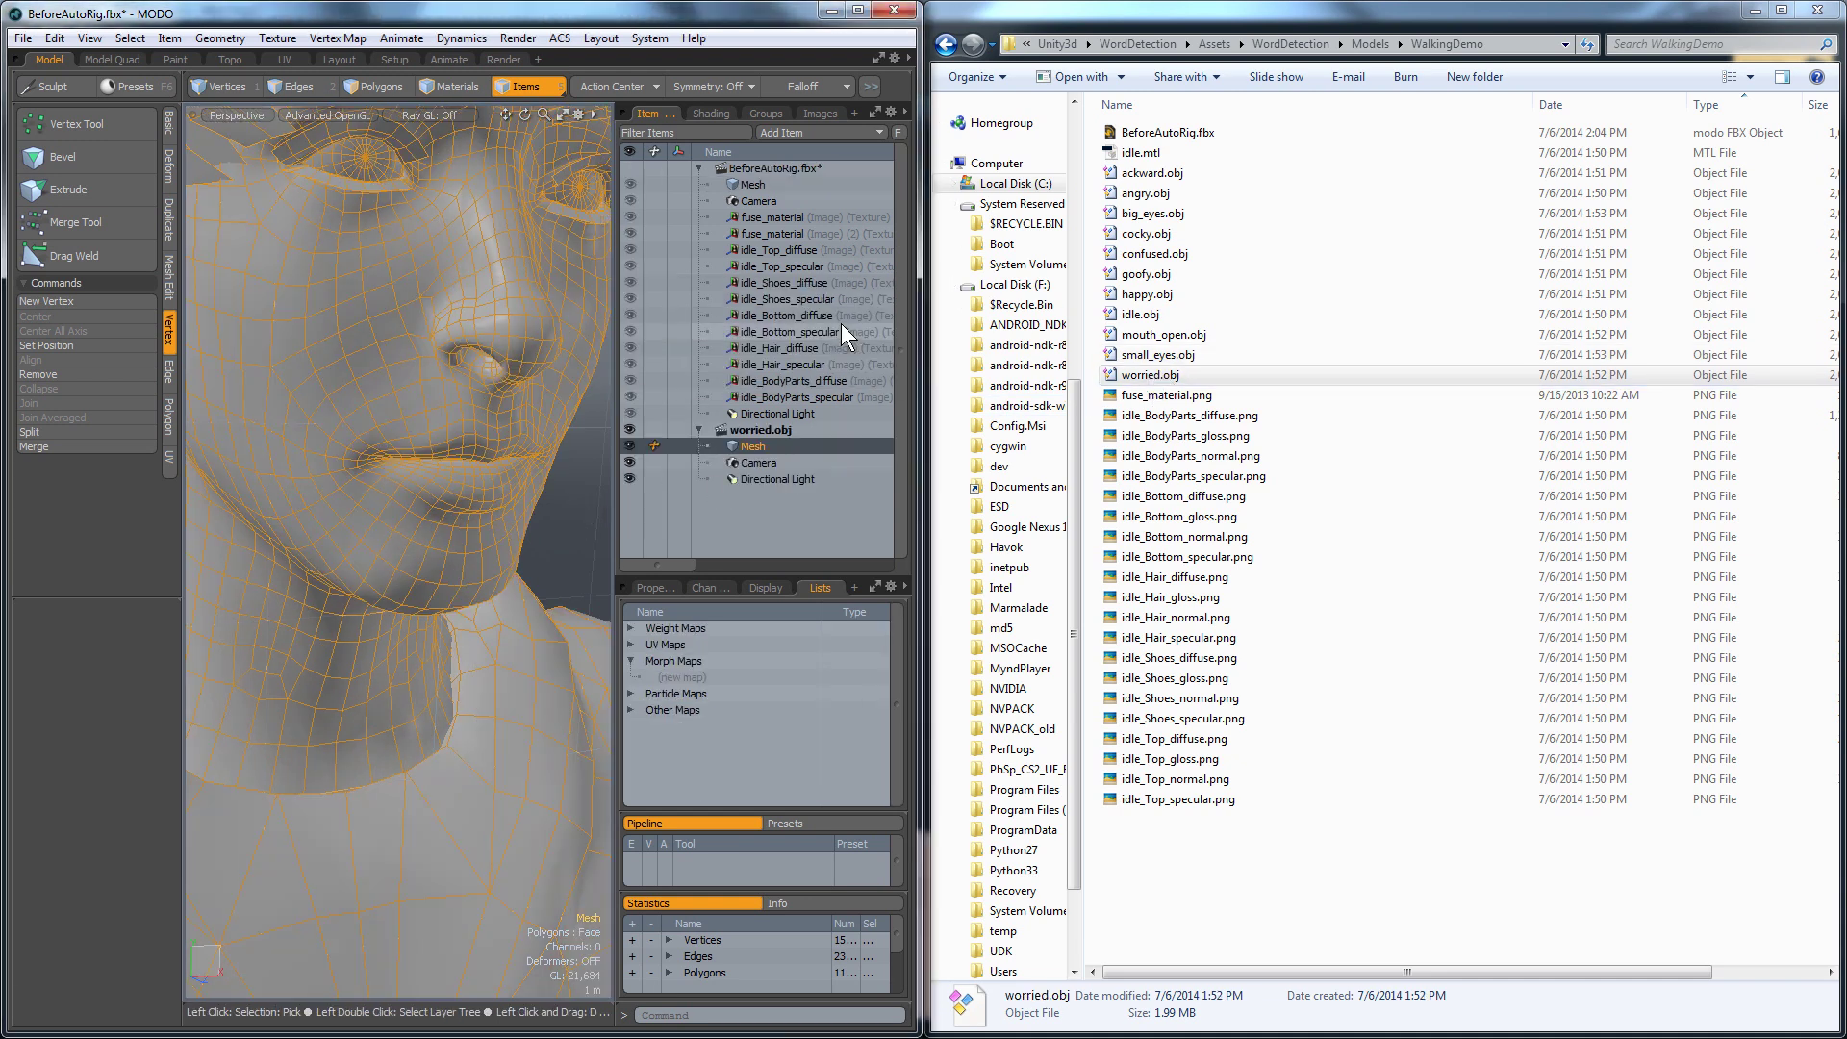
left_click_drag(758, 445, 773, 185)
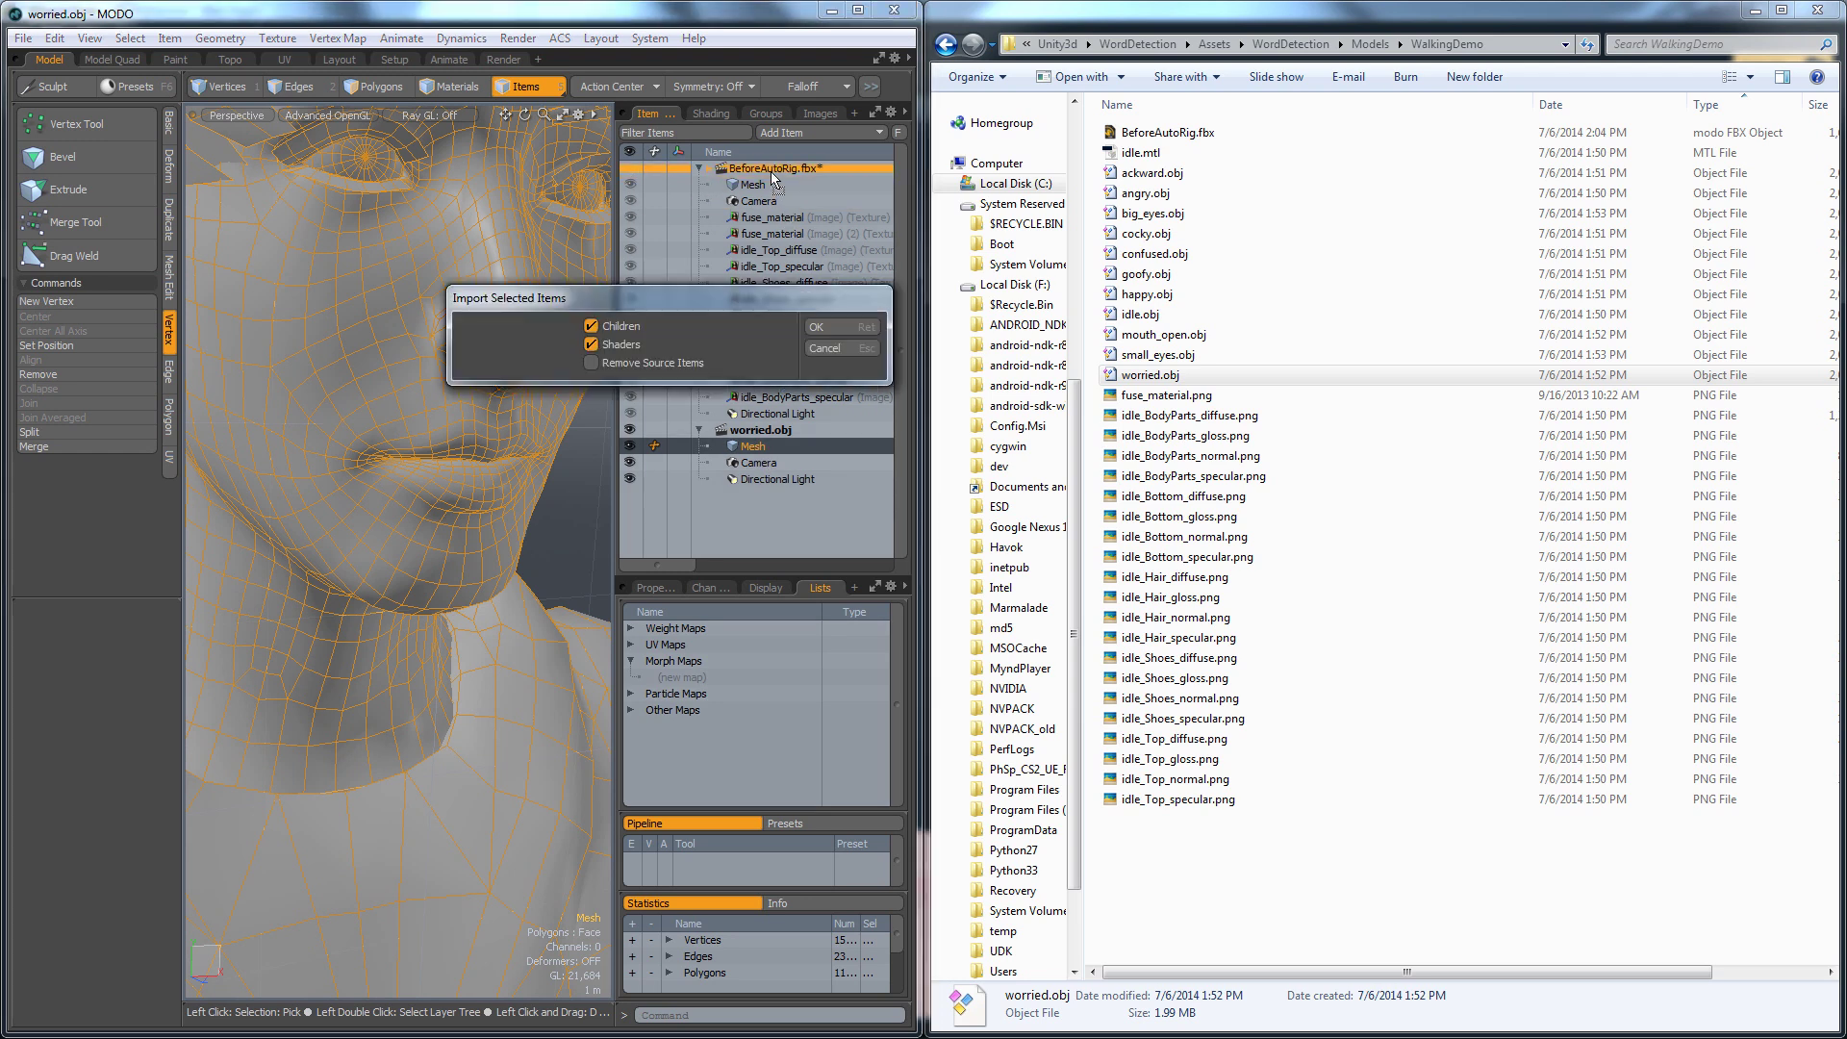
left_click(827, 337)
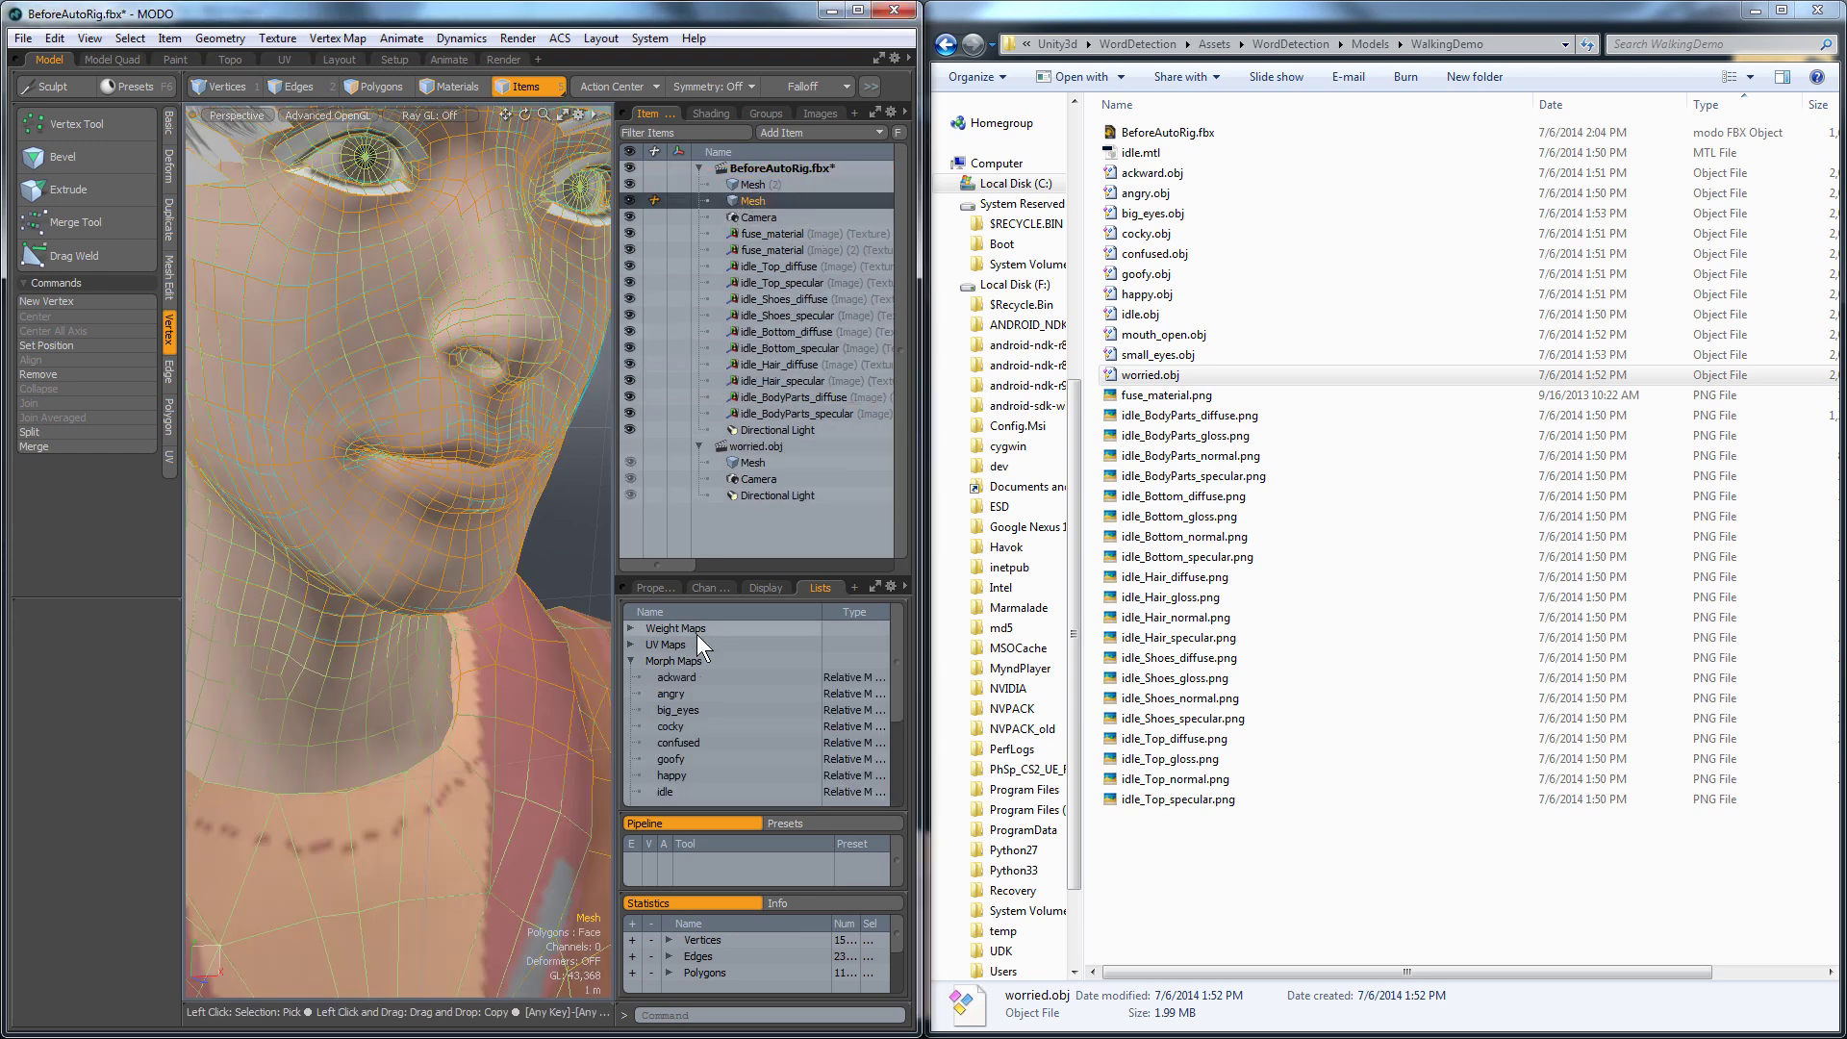
Background-morph the worried shape into the worried map and delete the temporary mesh.
scroll(725, 781, "down", 2)
left_click(675, 743)
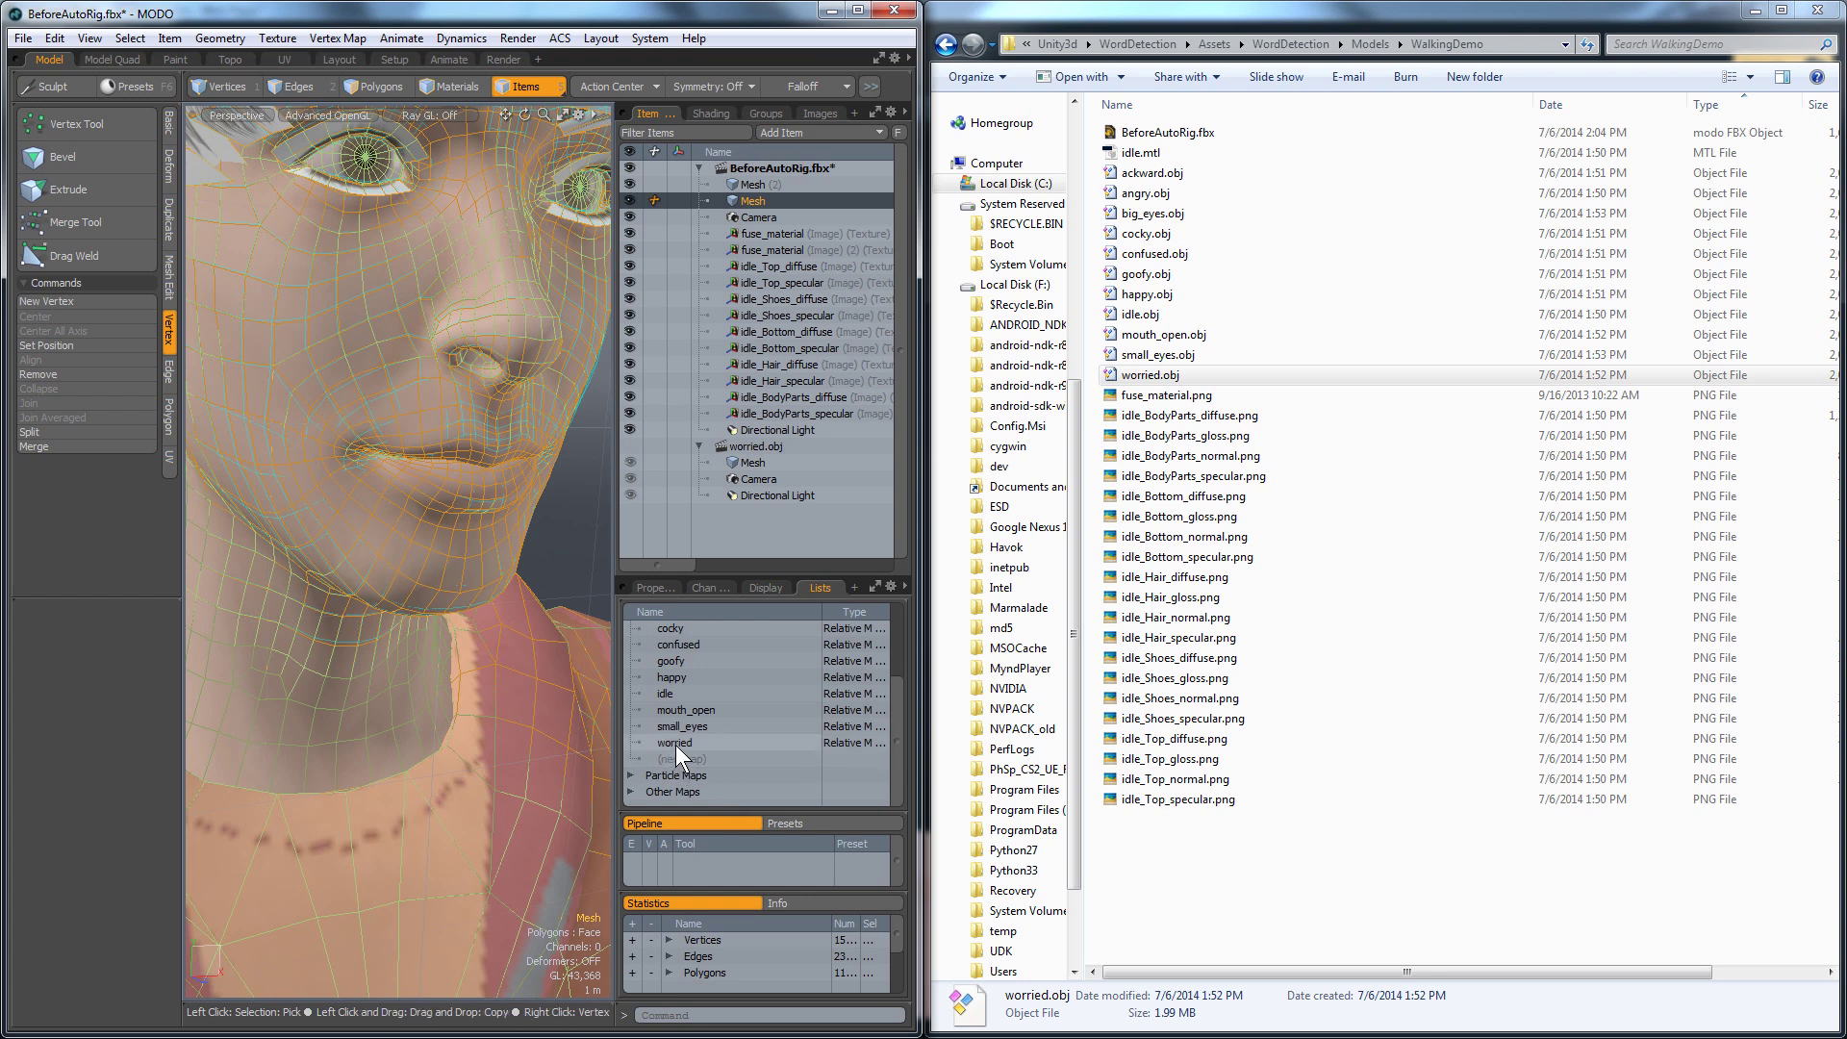
left_click(339, 38)
left_click(241, 715)
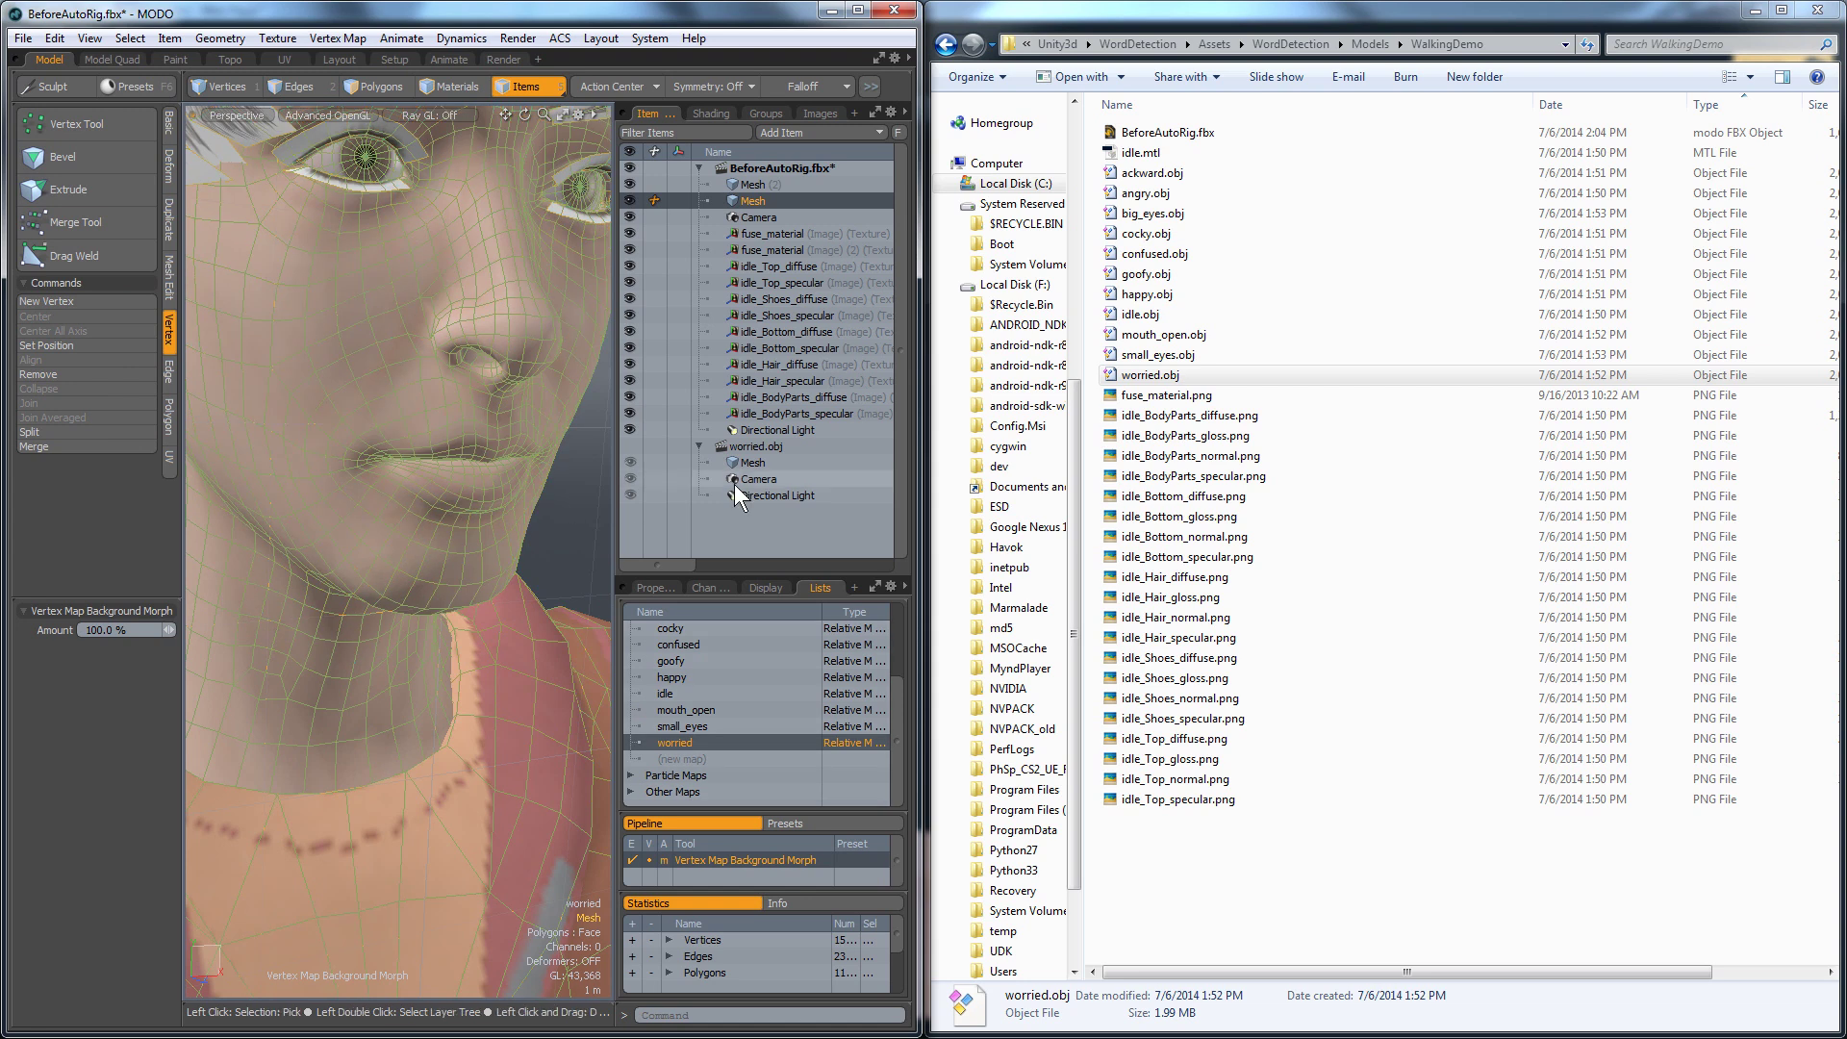
left_click(752, 185)
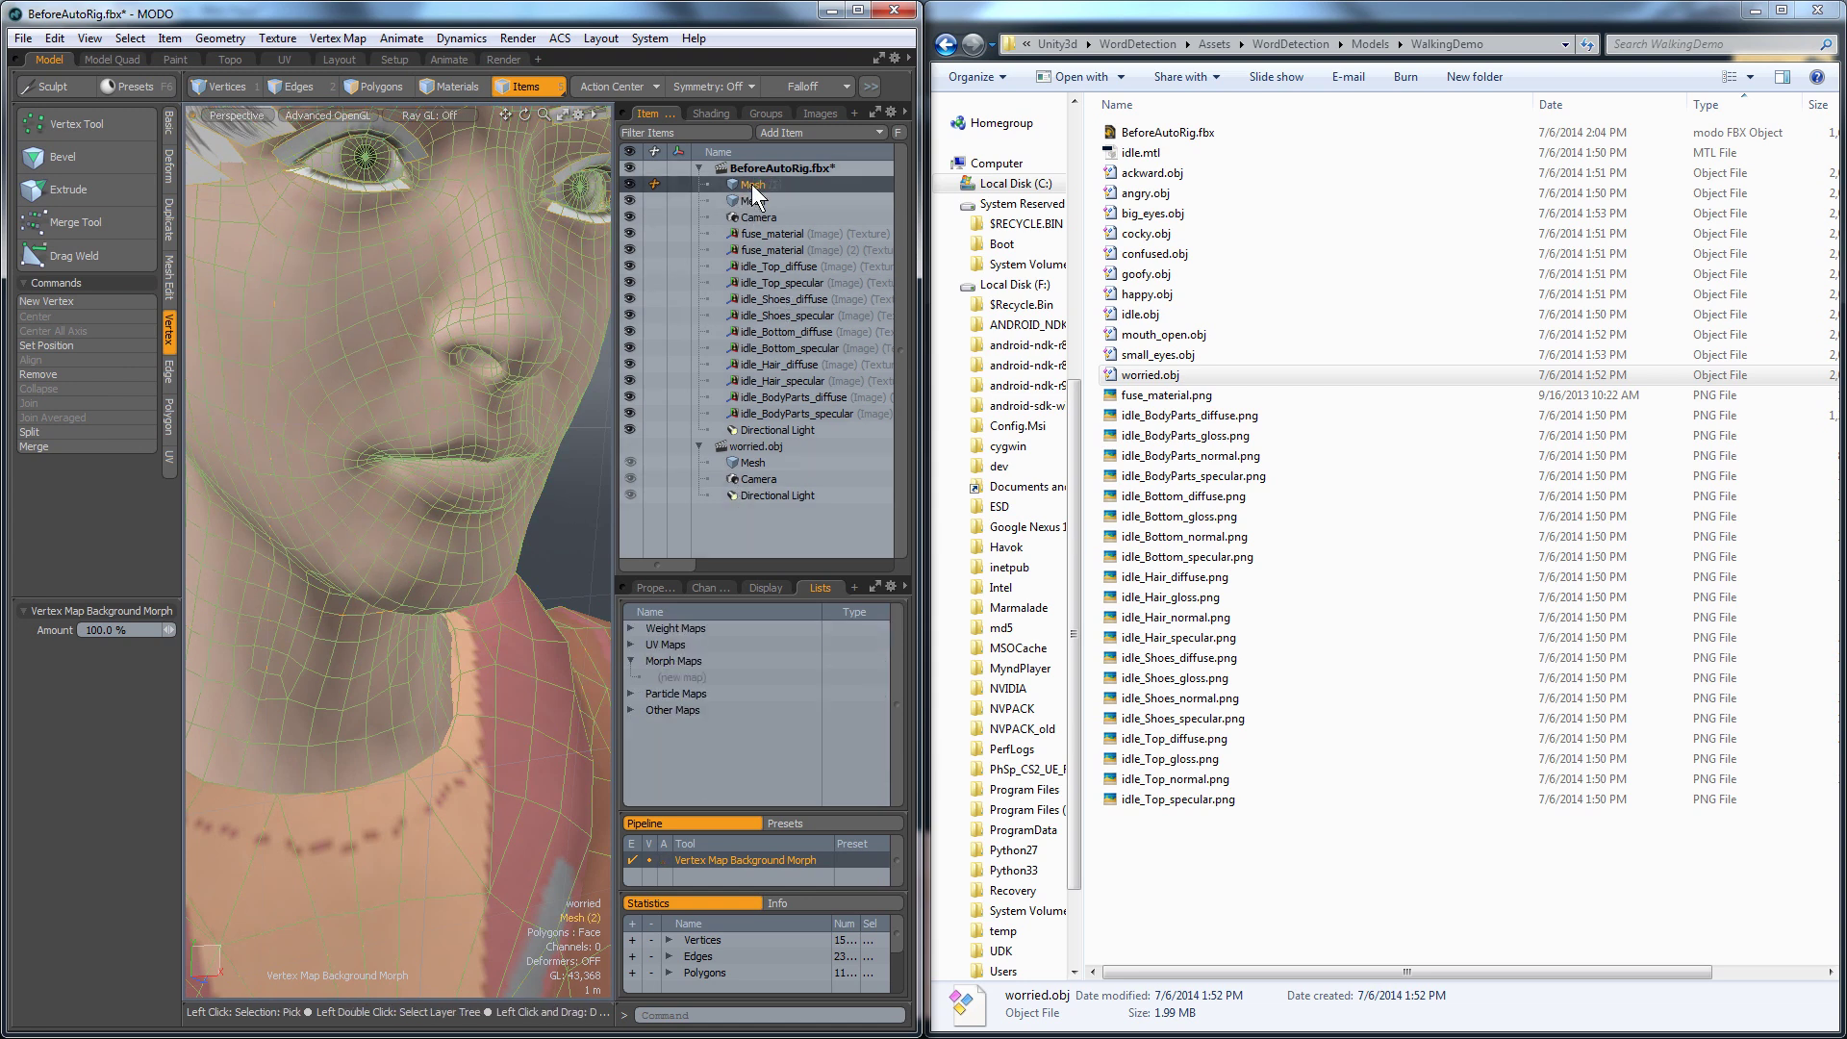
key("Delete")
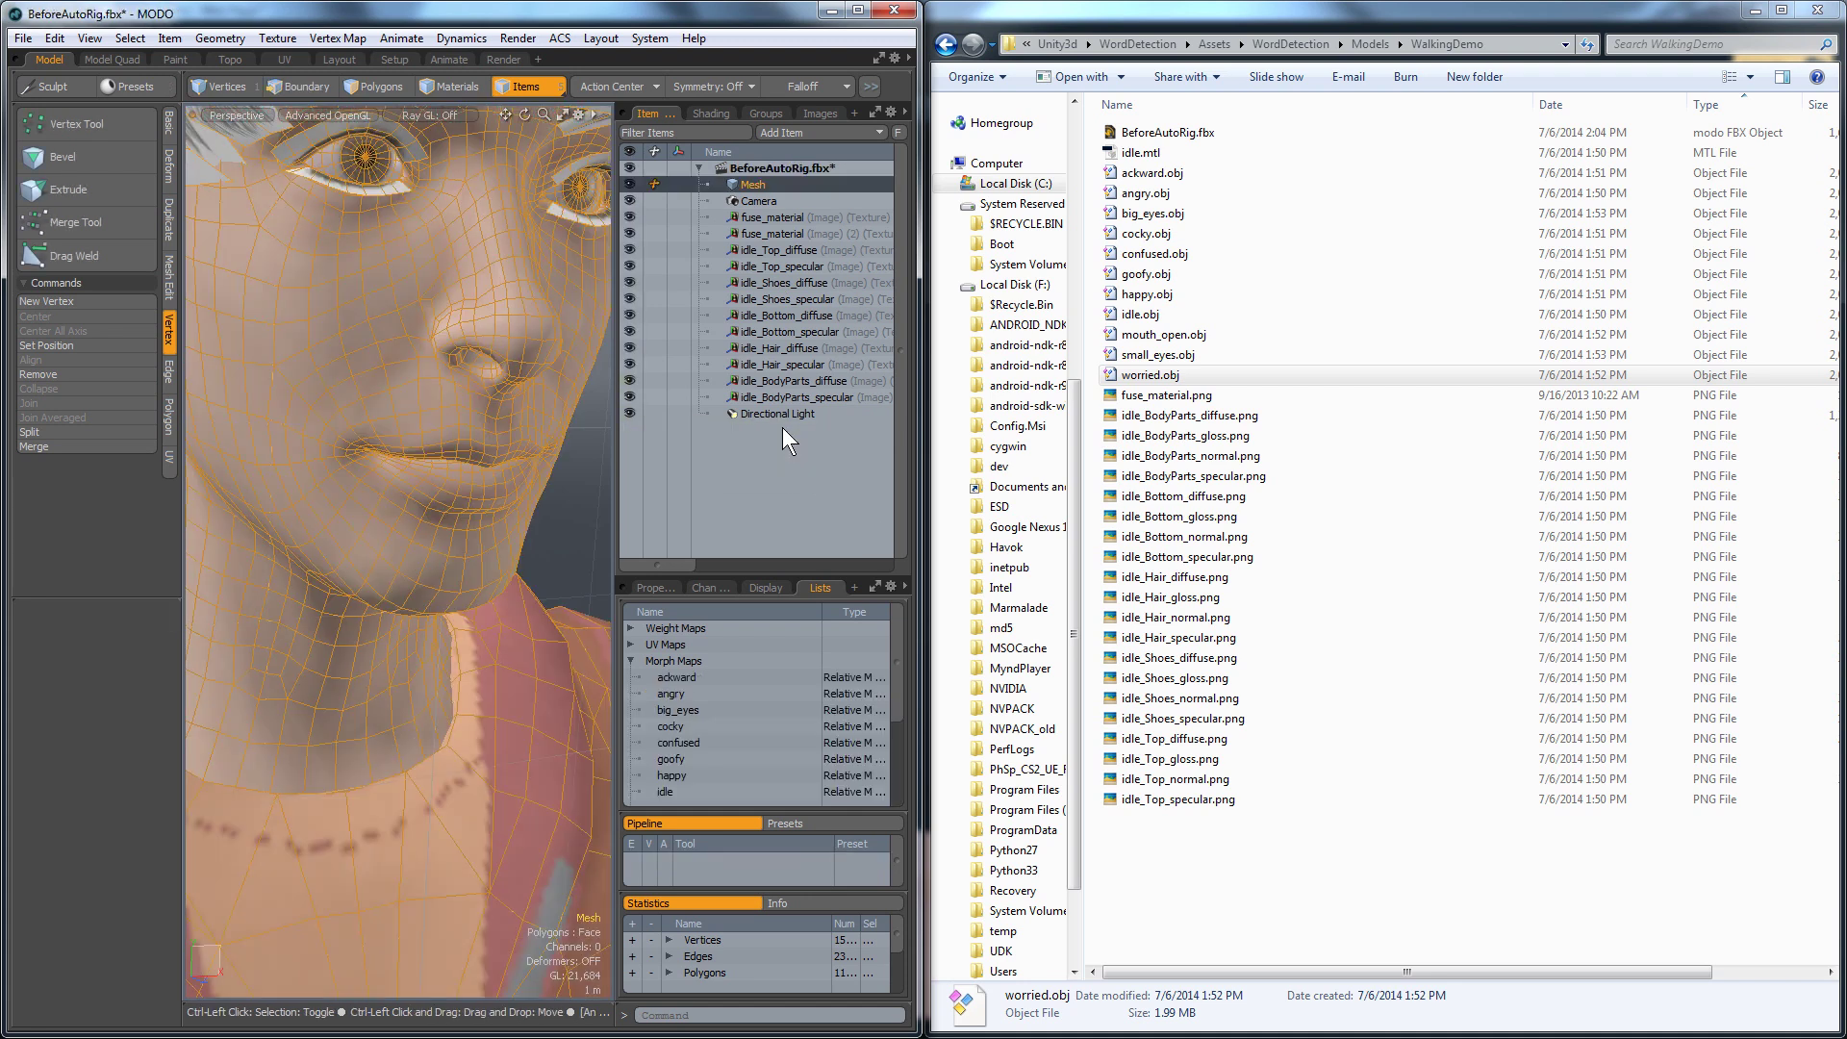
Preview every morph on the head: ackward, angry, big_eyes, cocky, confused, goofy, happy, idle, mouth_open, small_eyes, worried.
left_click(705, 679)
left_click(695, 697)
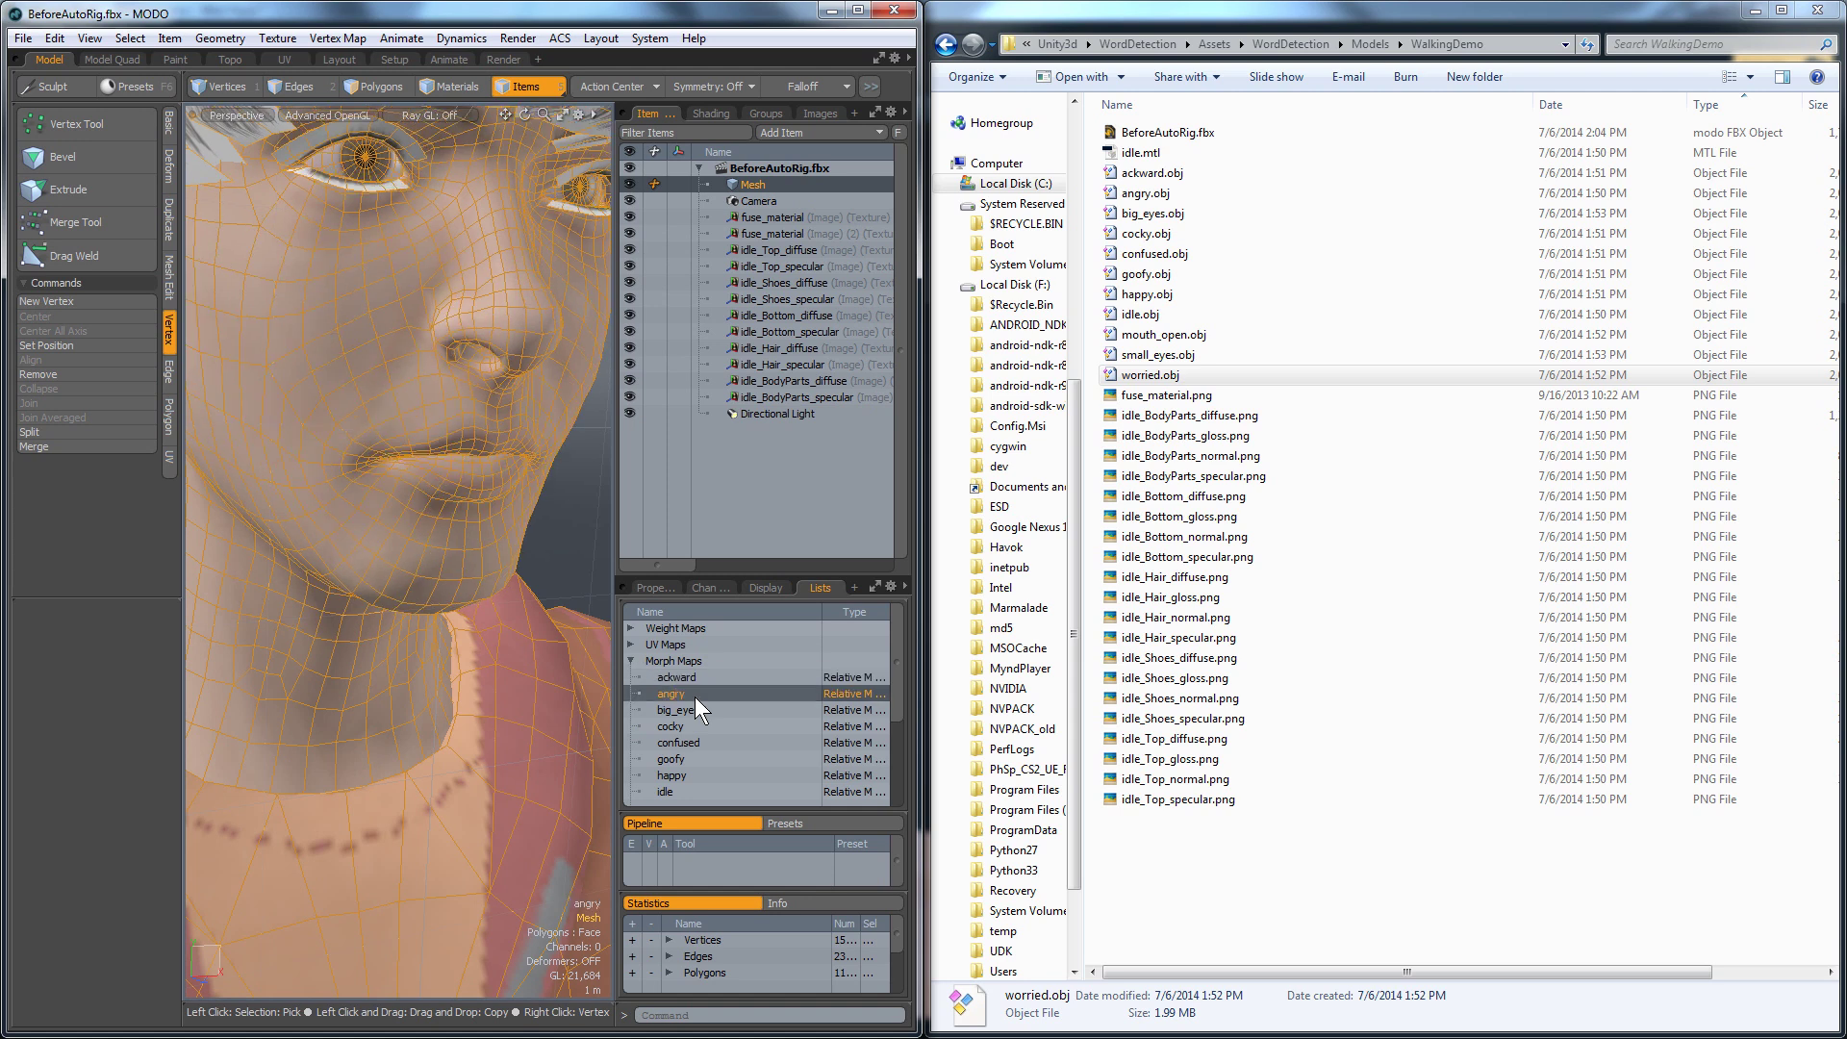
left_click(695, 709)
left_click(690, 727)
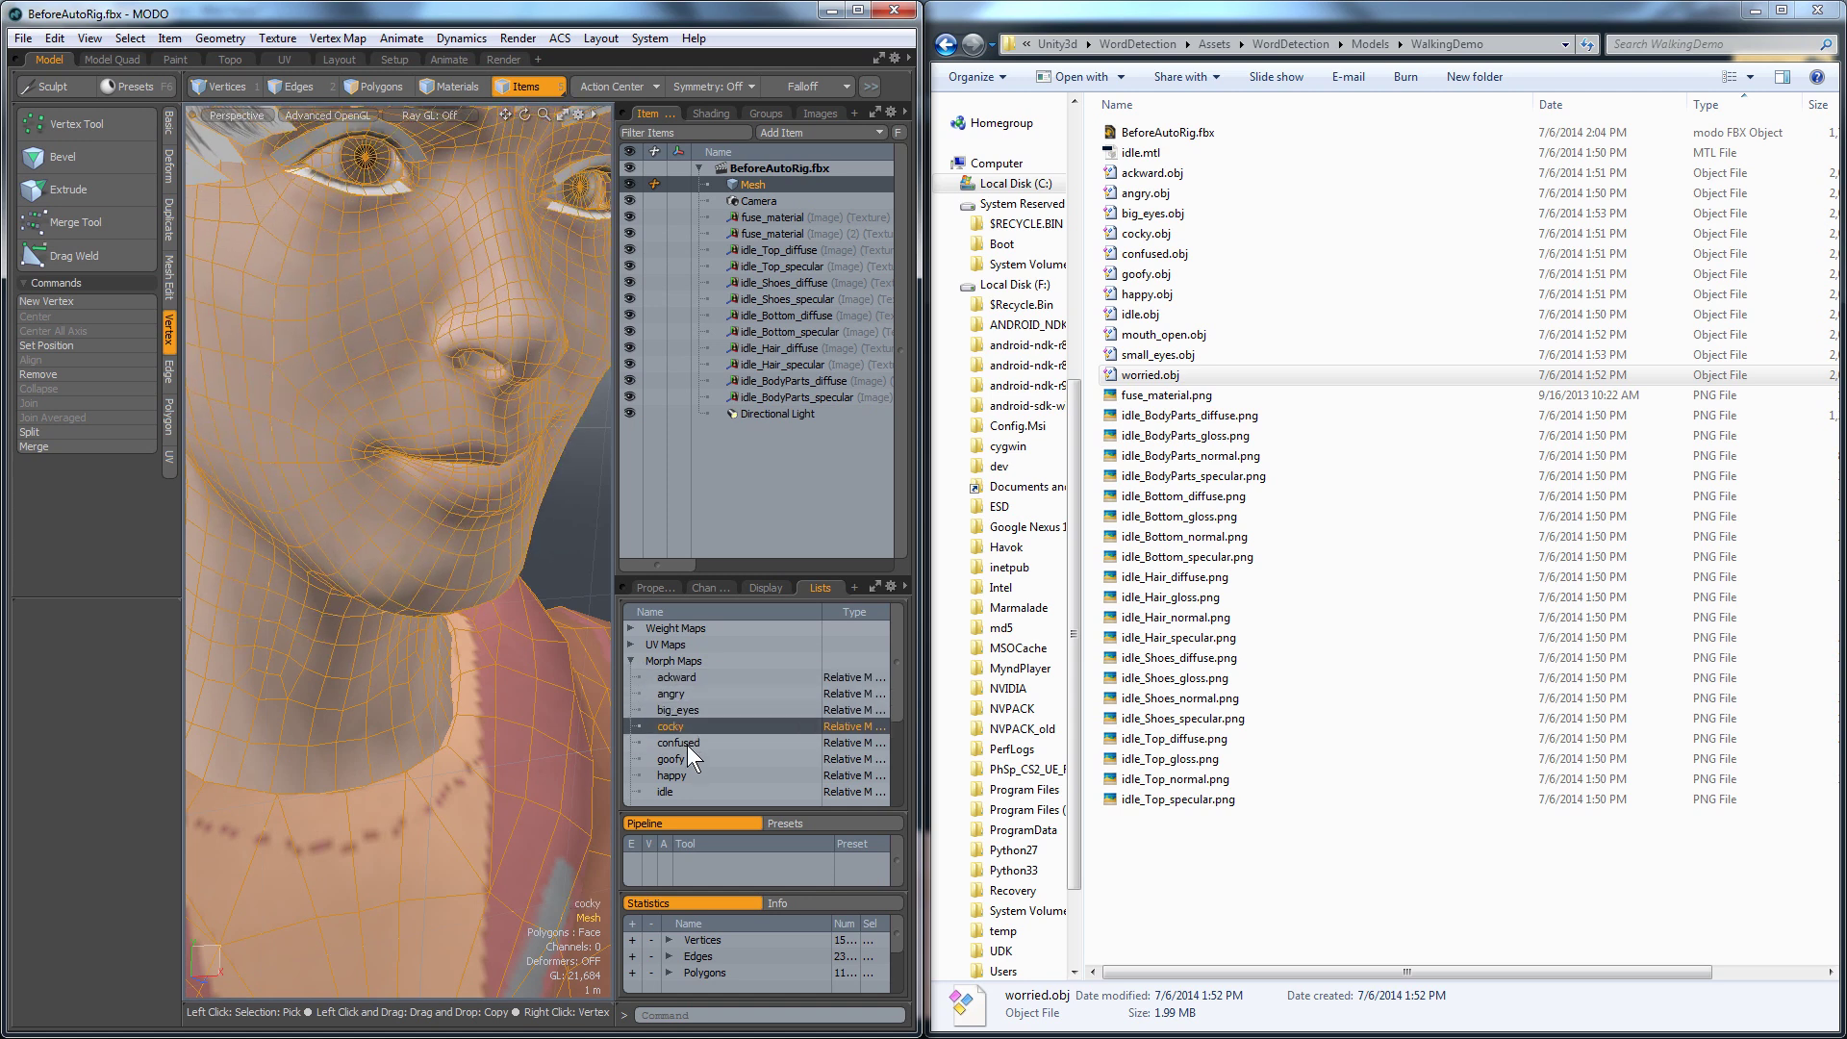
left_click(687, 744)
left_click(685, 754)
scroll(685, 753, "down", 1)
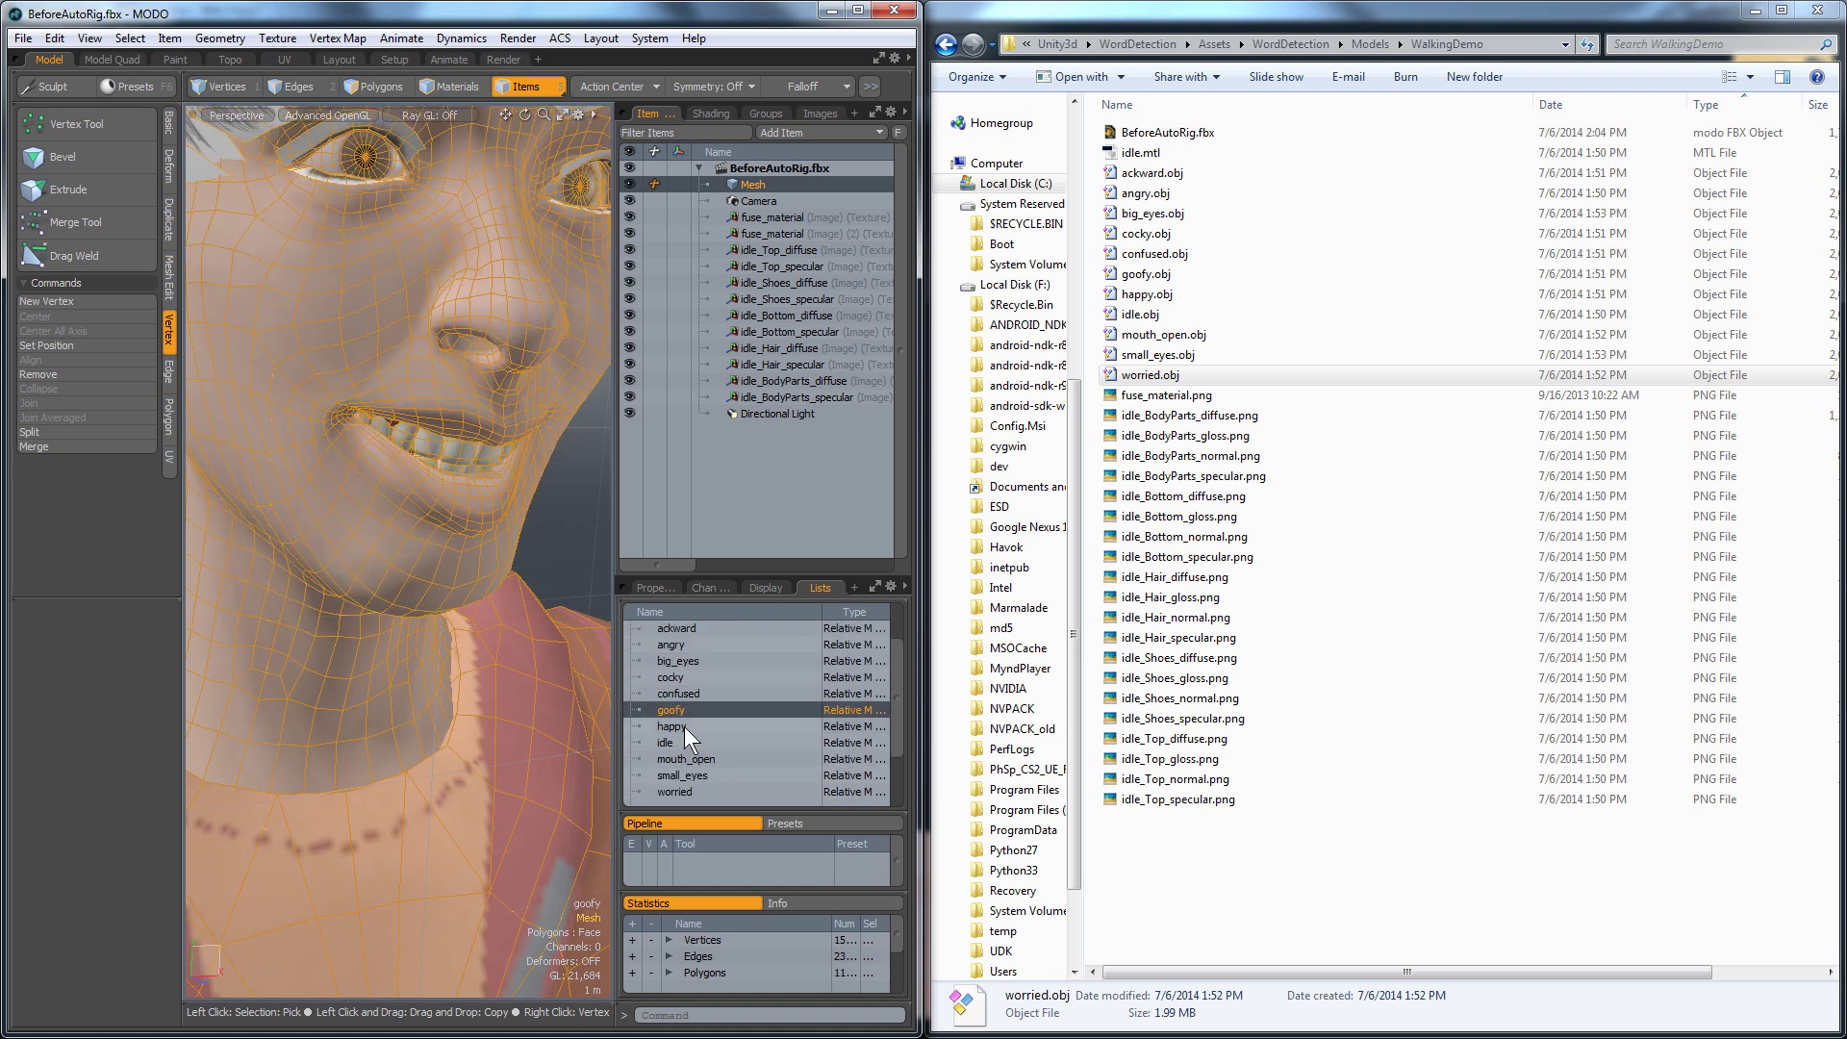
left_click(684, 726)
left_click(687, 744)
left_click(689, 755)
left_click(689, 773)
left_click(690, 789)
Frame the full character, check the morphs on it, and save BeforeAutoRig.fbx.
key("a")
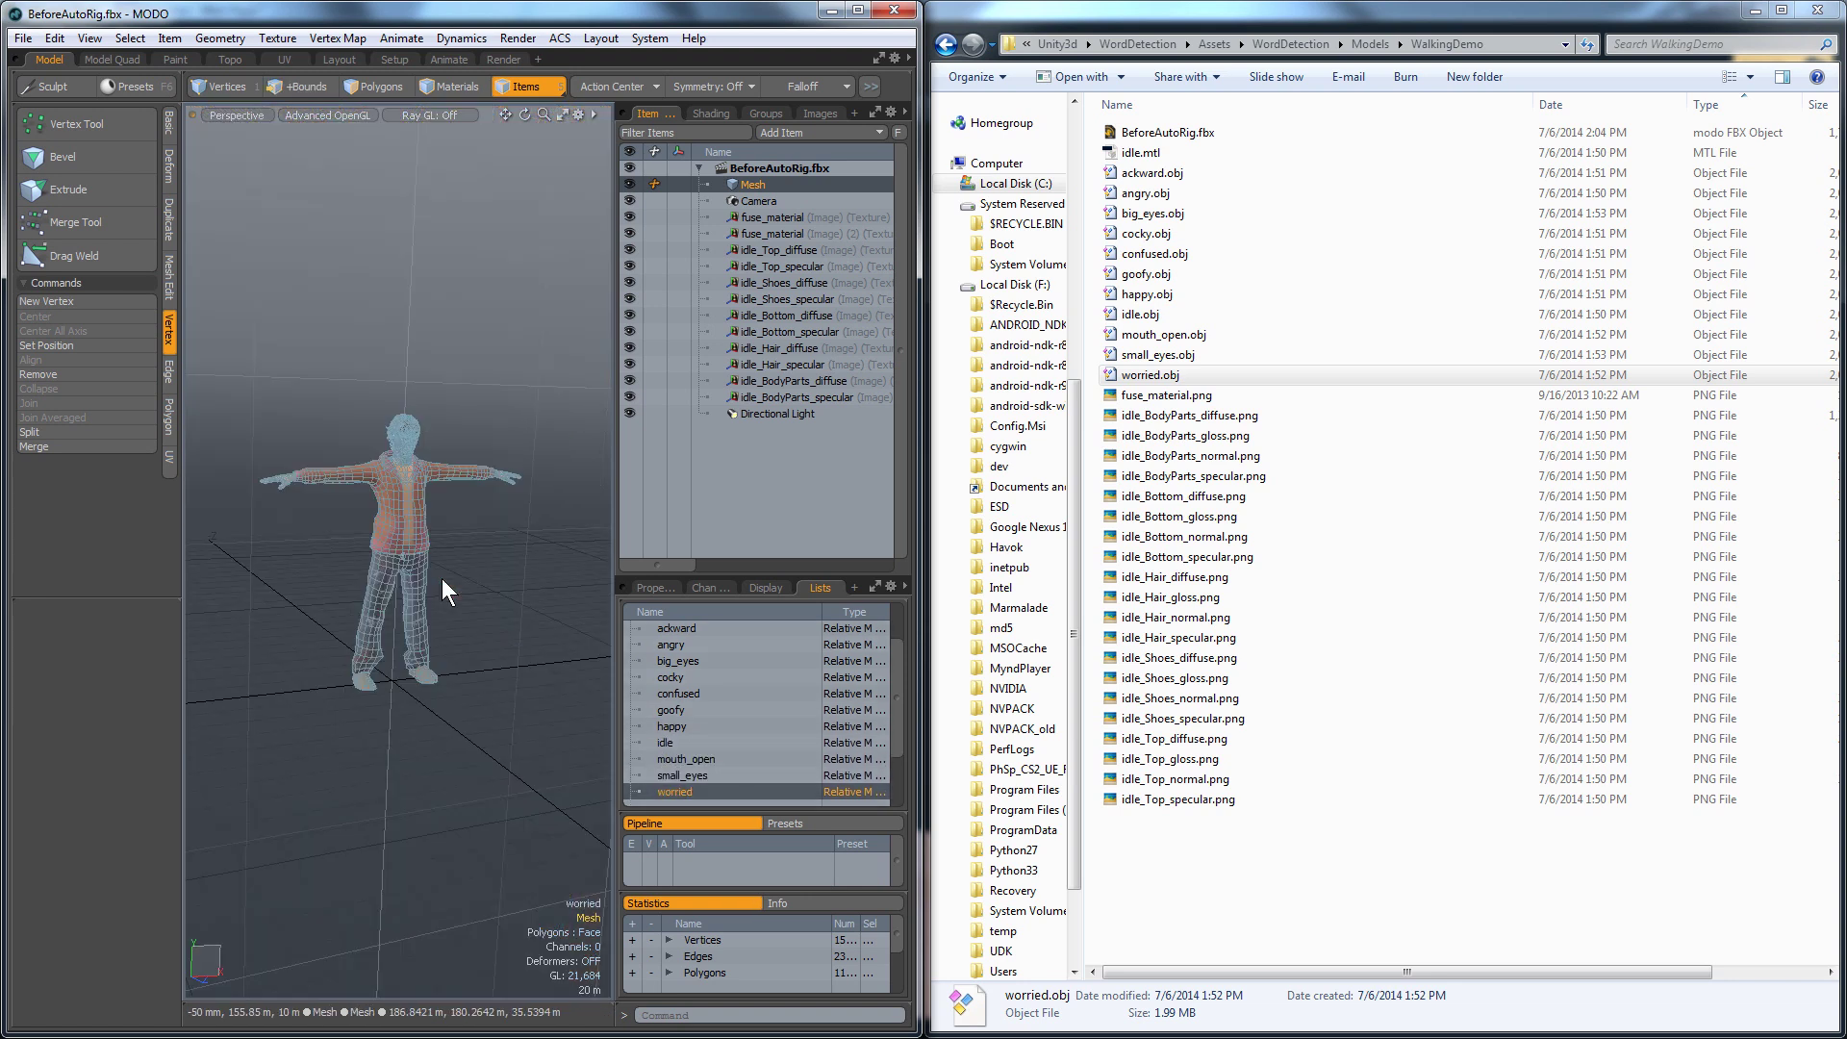
left_click(470, 545)
scroll(427, 433, "up", 3)
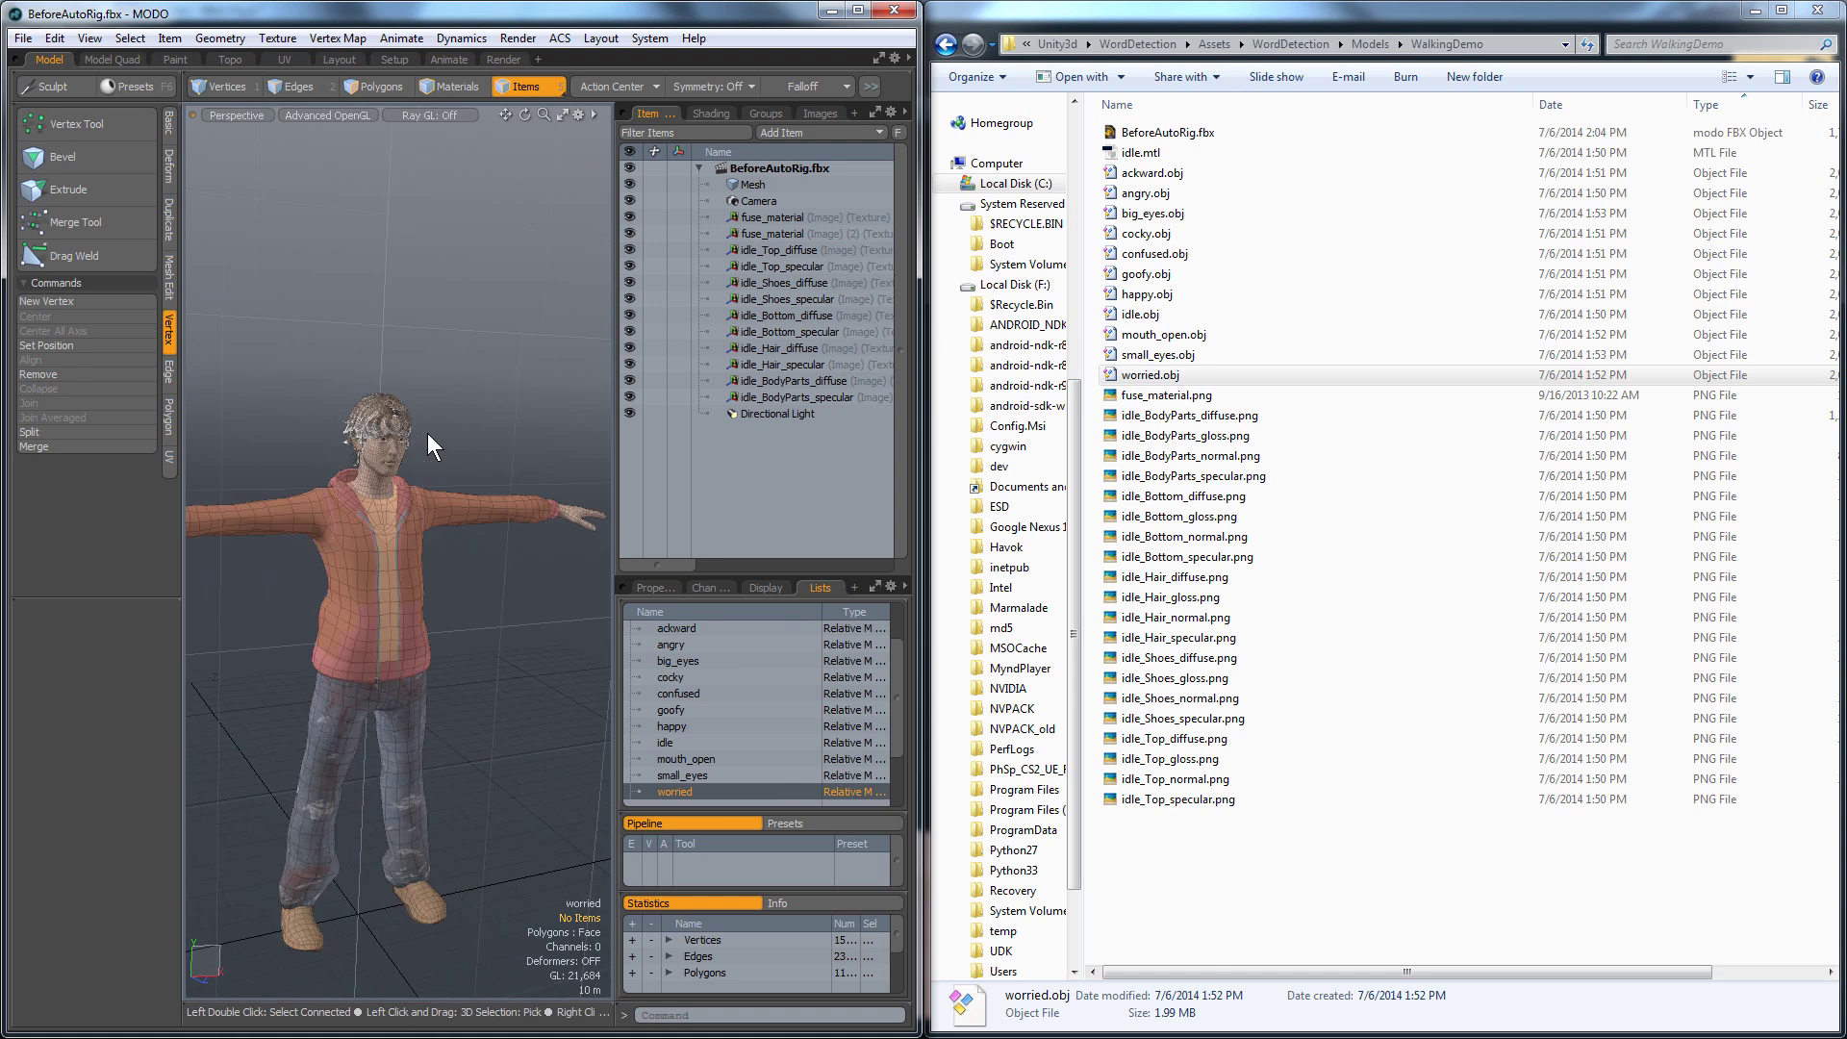
left_click(708, 730)
left_click(702, 708)
left_click(712, 690)
left_click(706, 742)
left_click(705, 759)
left_click(701, 776)
left_click(696, 791)
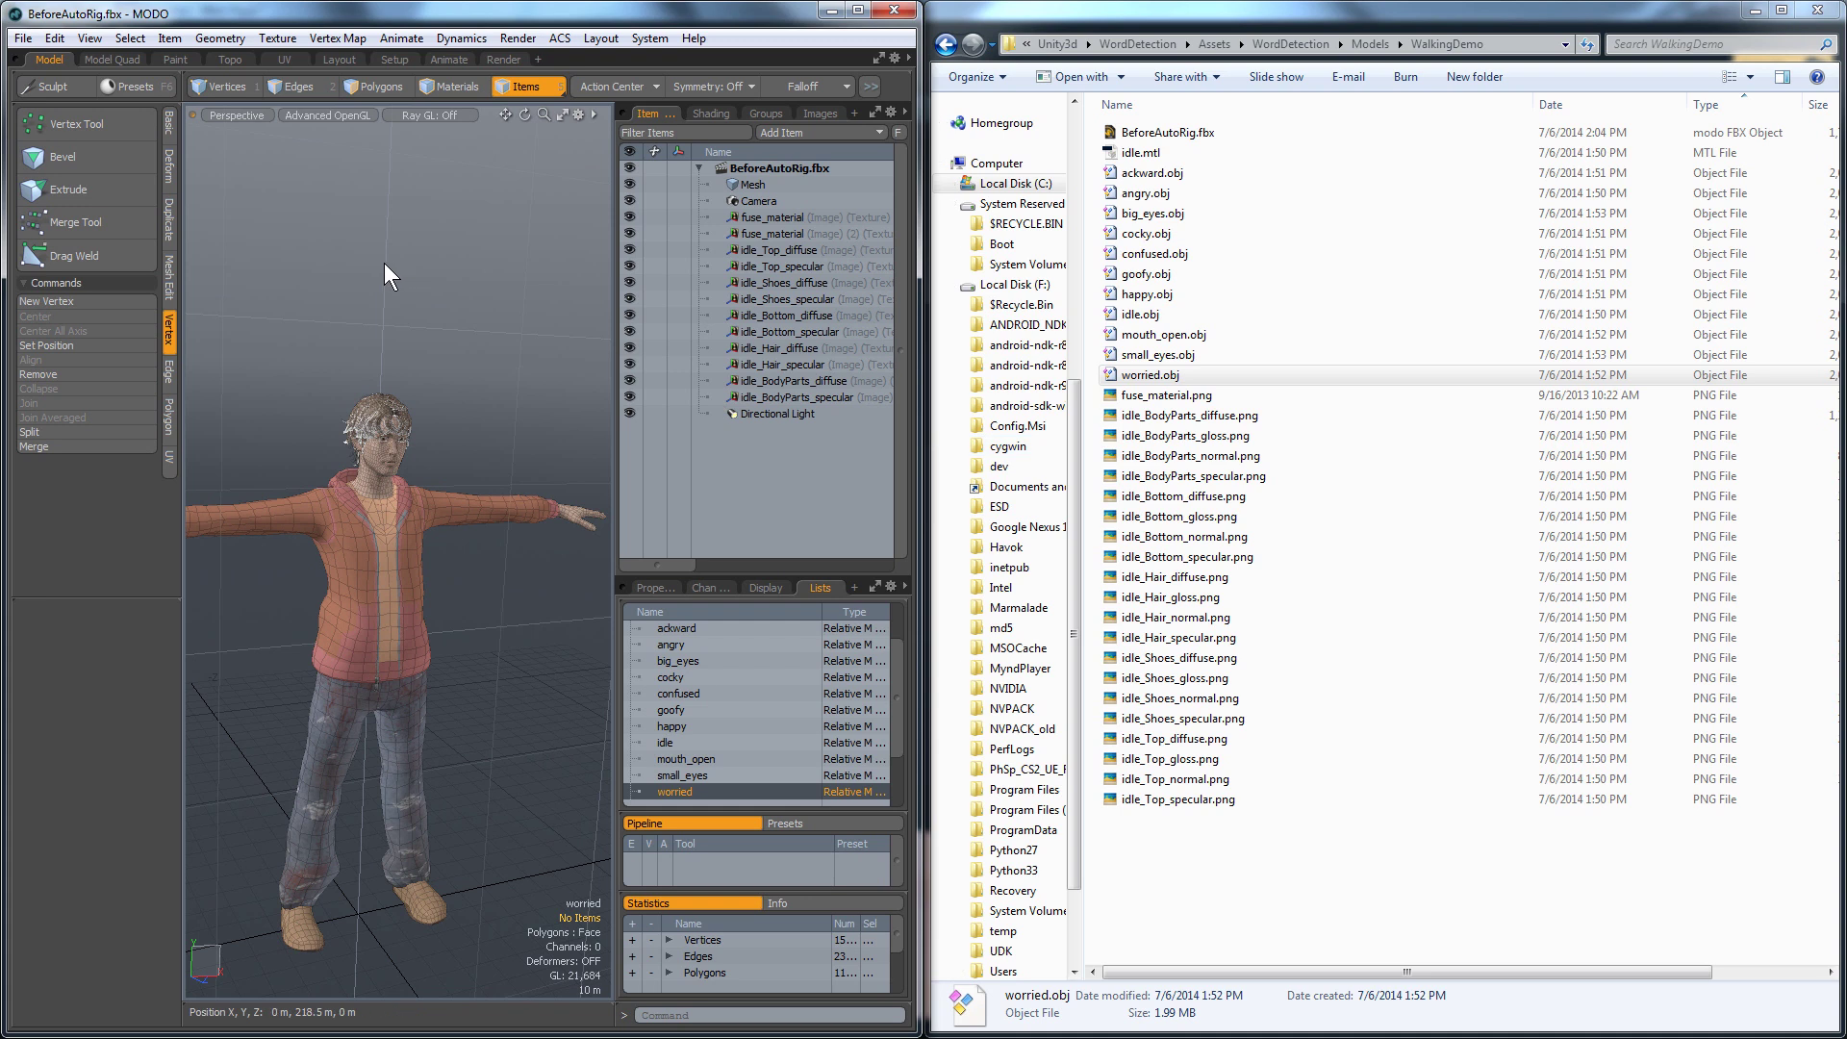
left_click(788, 330)
left_click(1189, 135)
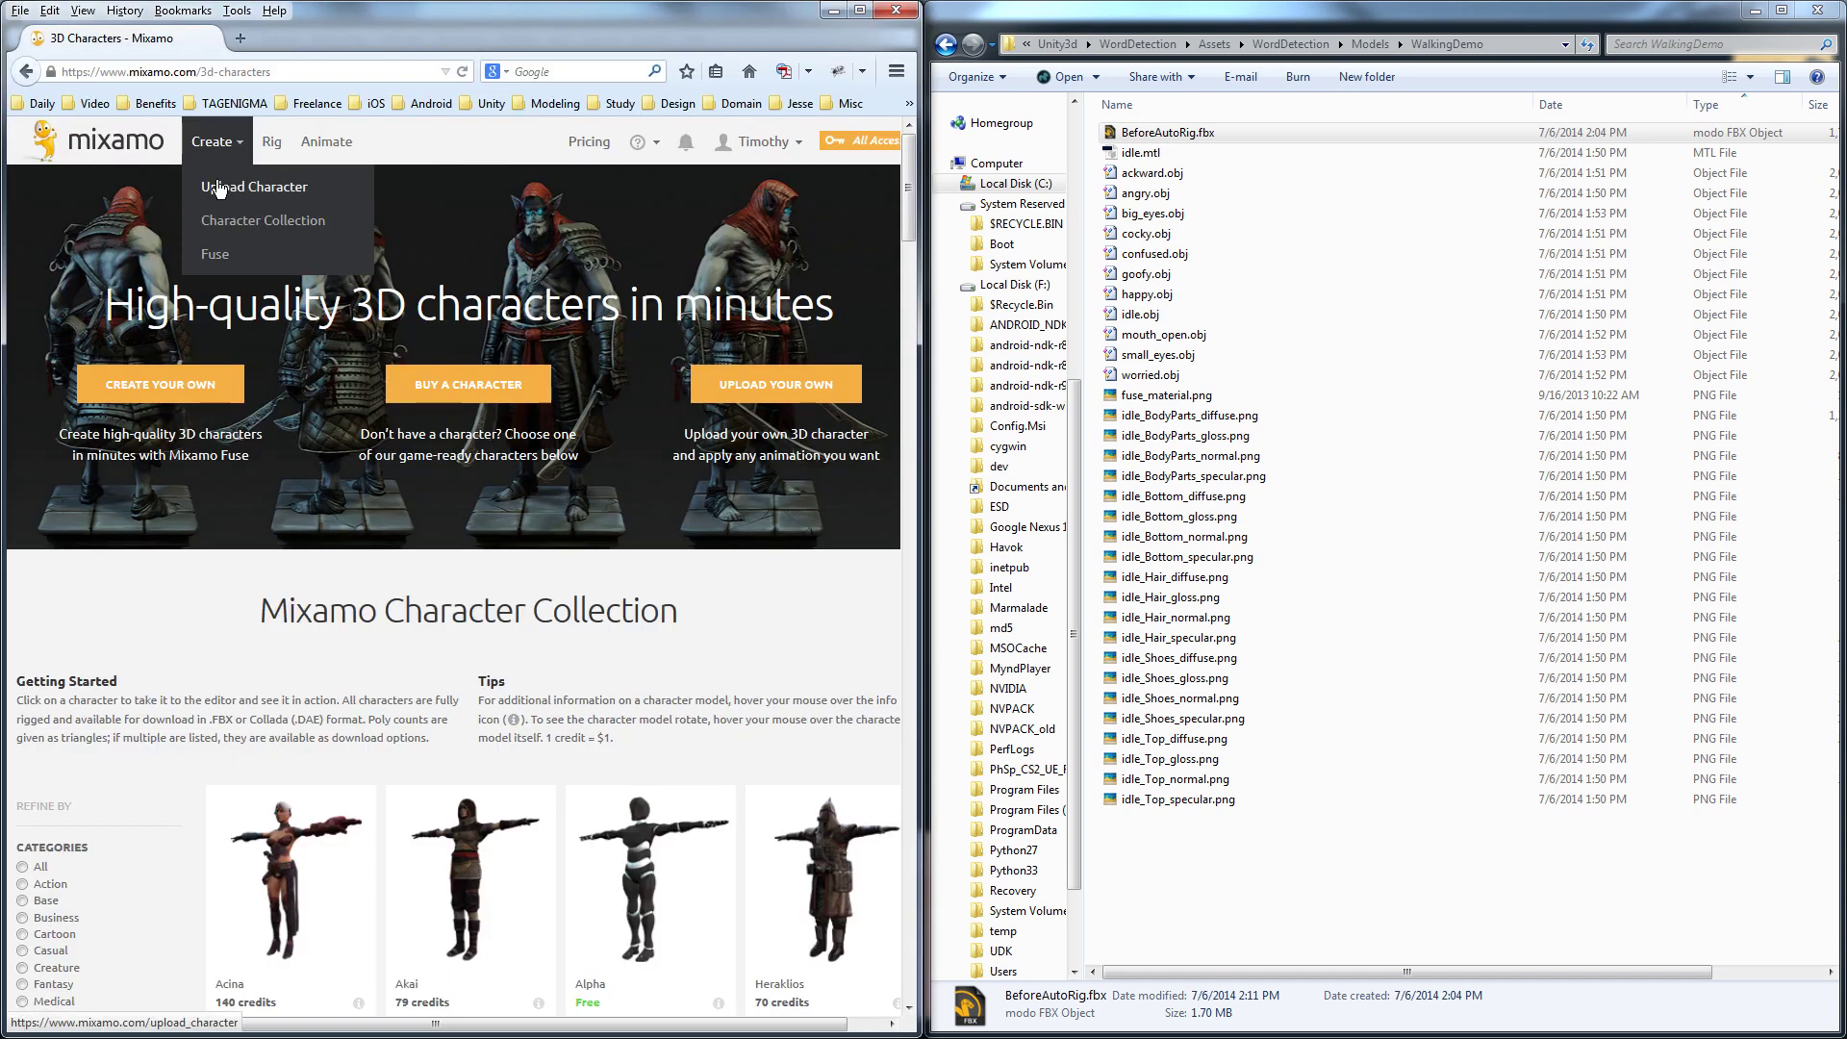
Open Mixamo's character upload dialog and navigate it to the WalkingDemo folder.
left_click(213, 183)
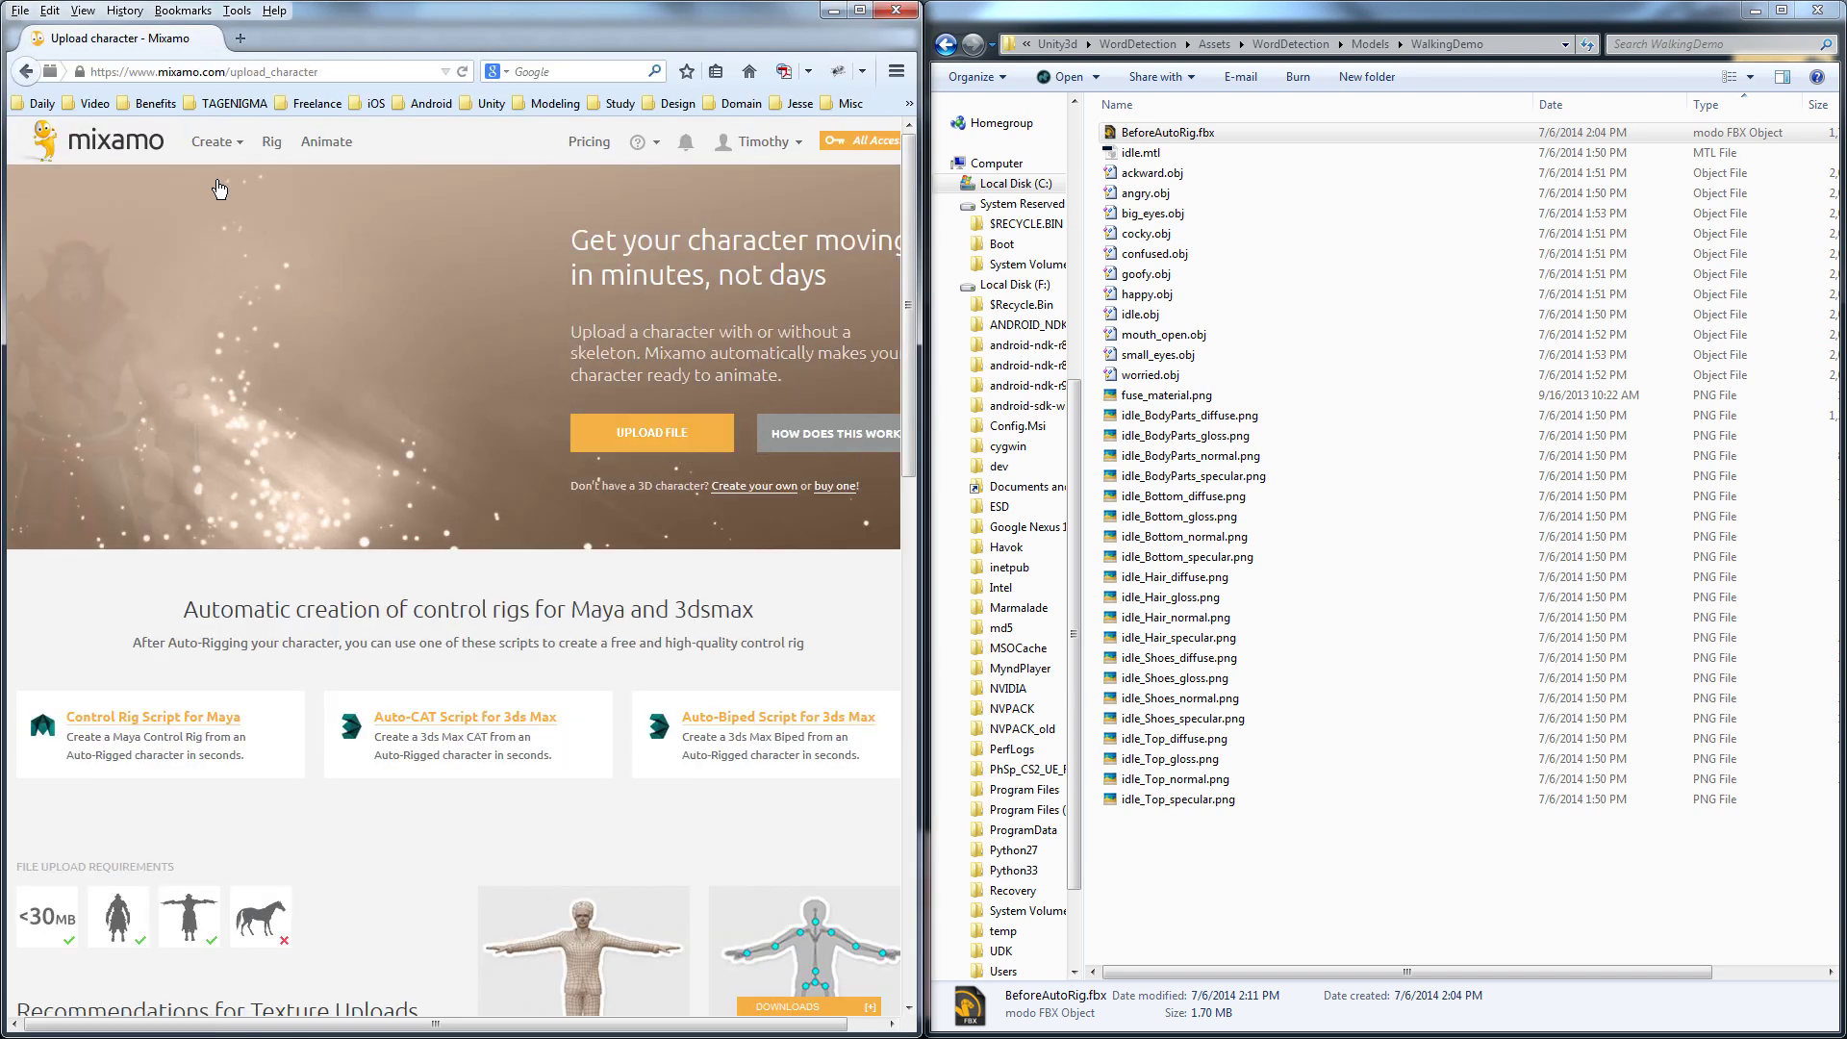
left_click(654, 435)
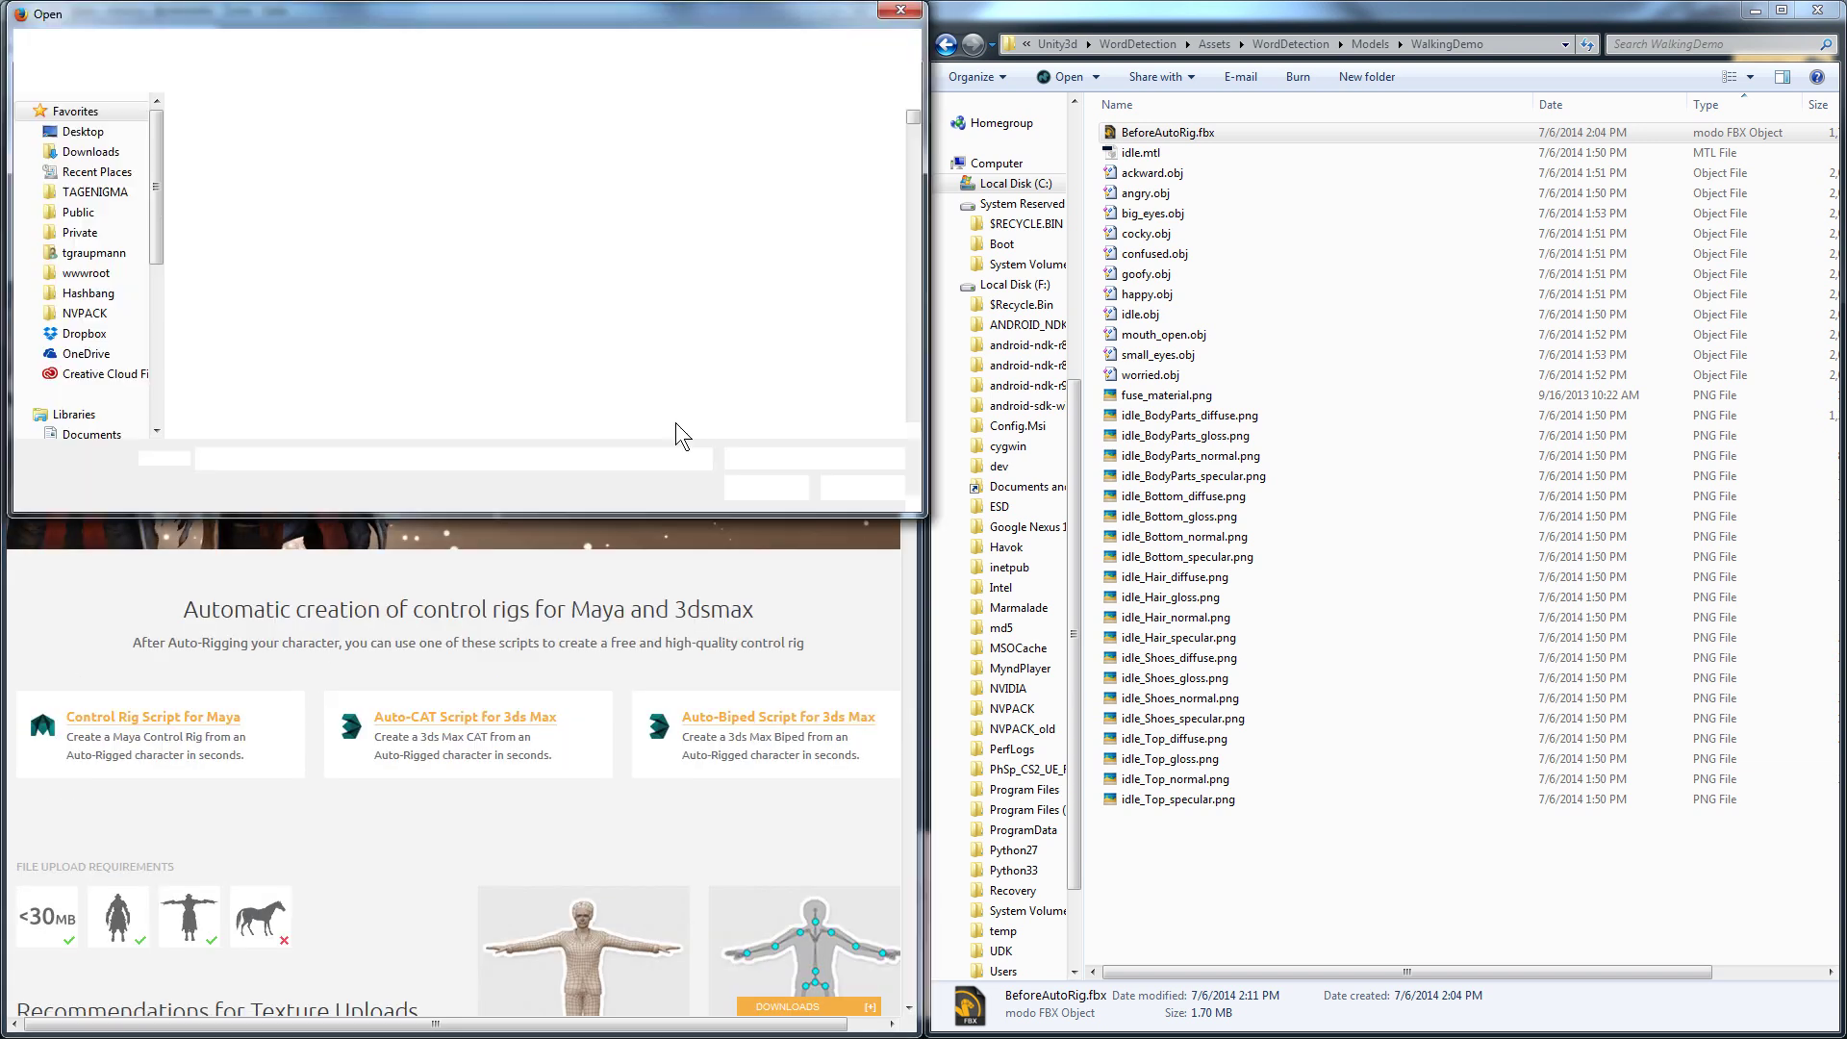
left_click(1517, 44)
key("ctrl+c")
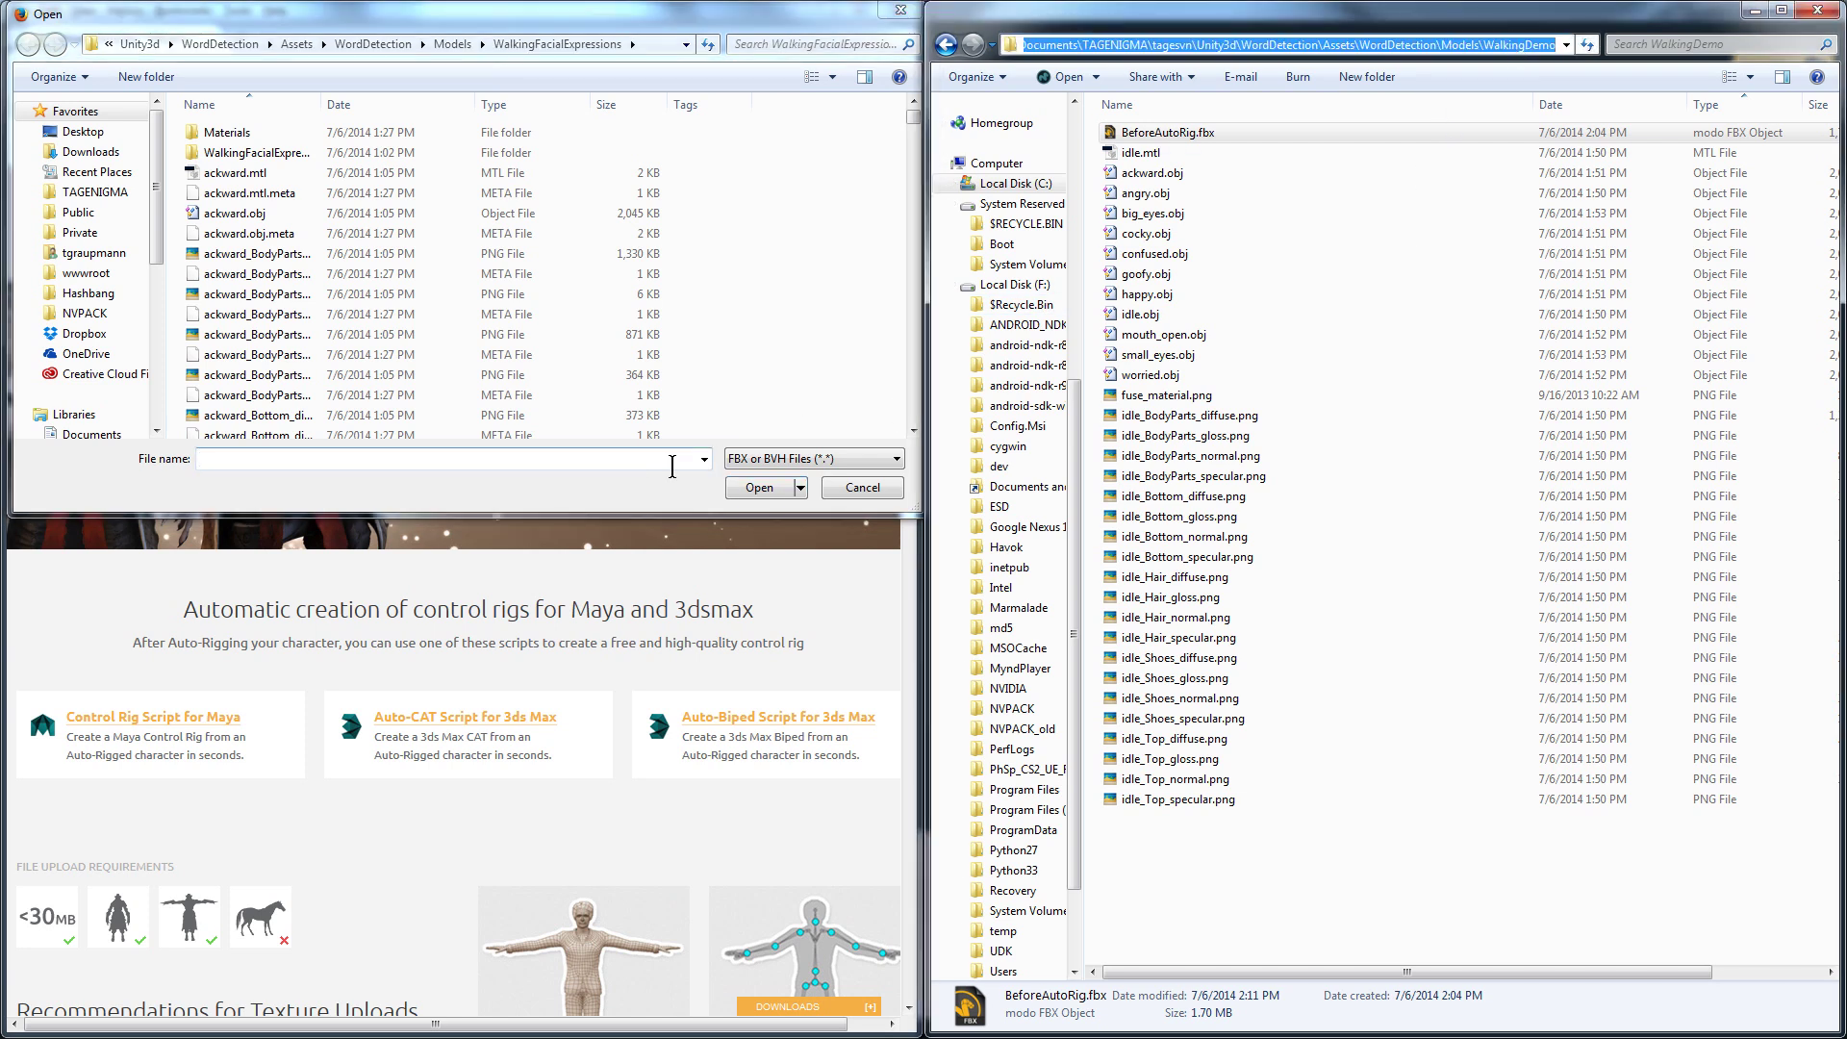
left_click(626, 459)
key("ctrl+v")
left_click(758, 488)
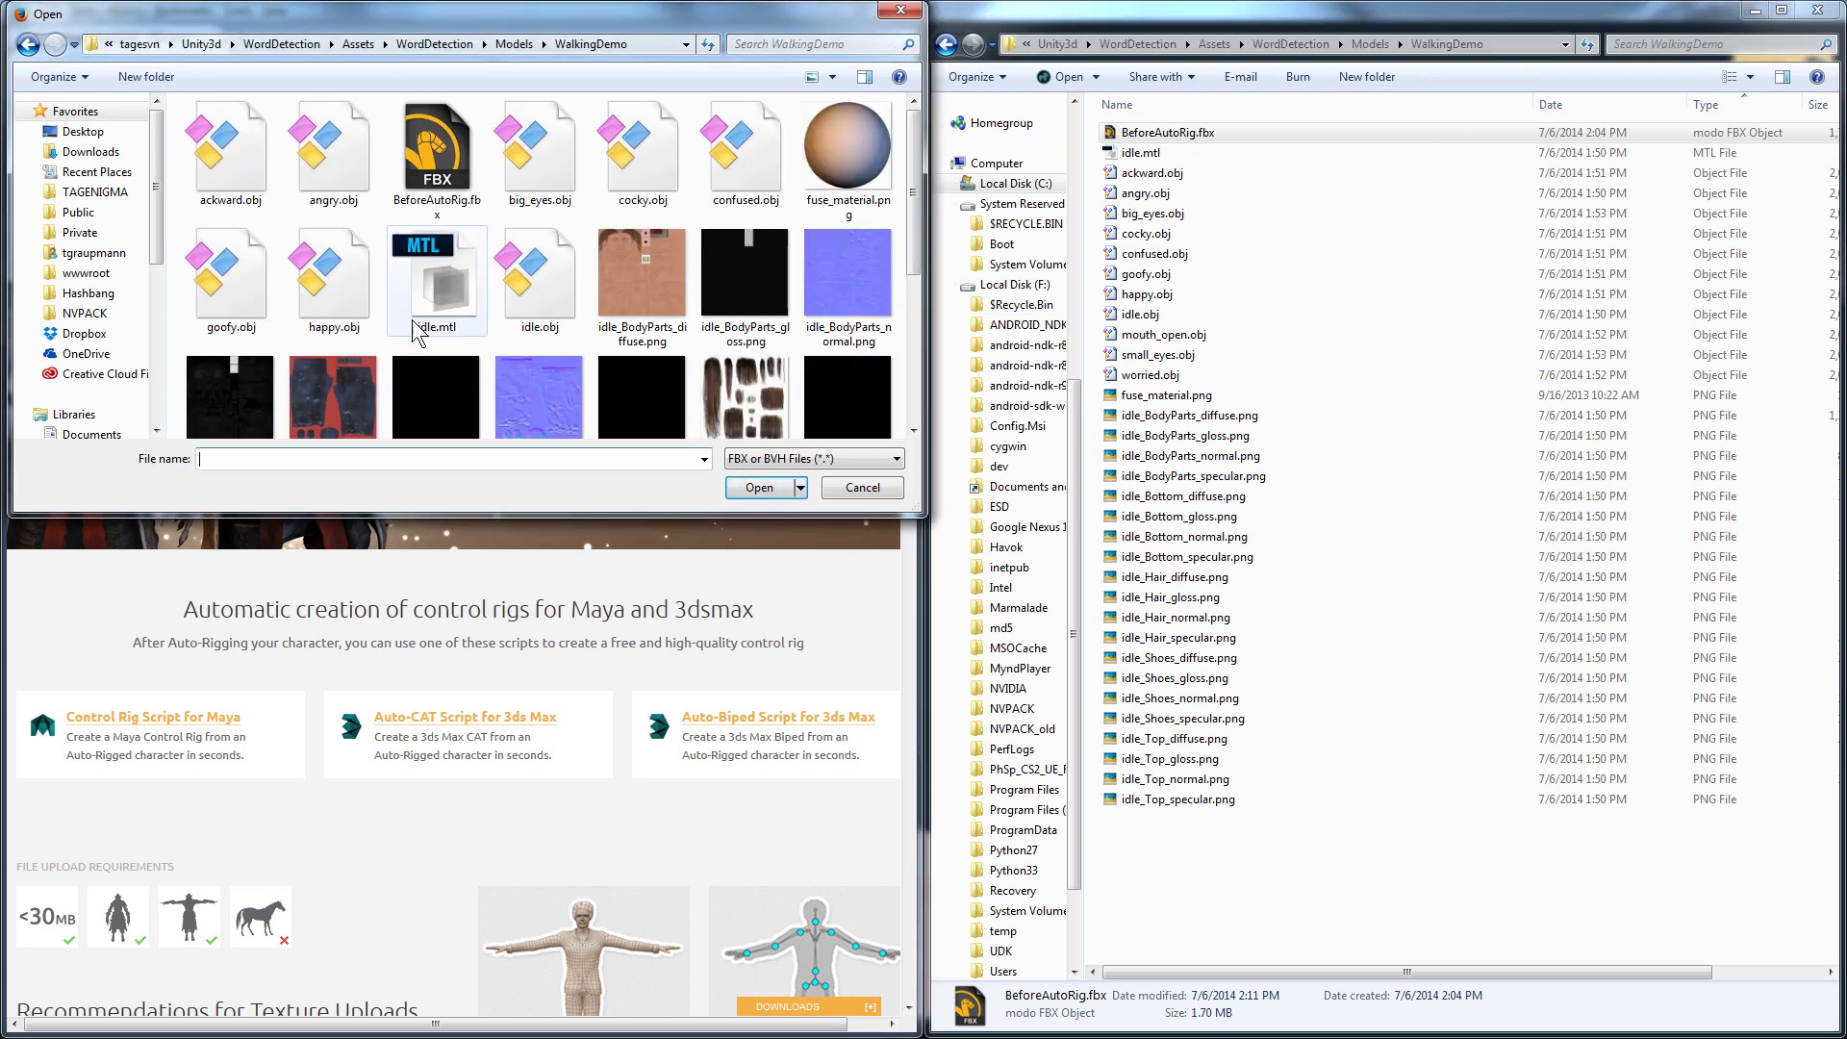
Switch the dialog to Details view and upload BeforeAutoRig.fbx.
left_click(834, 77)
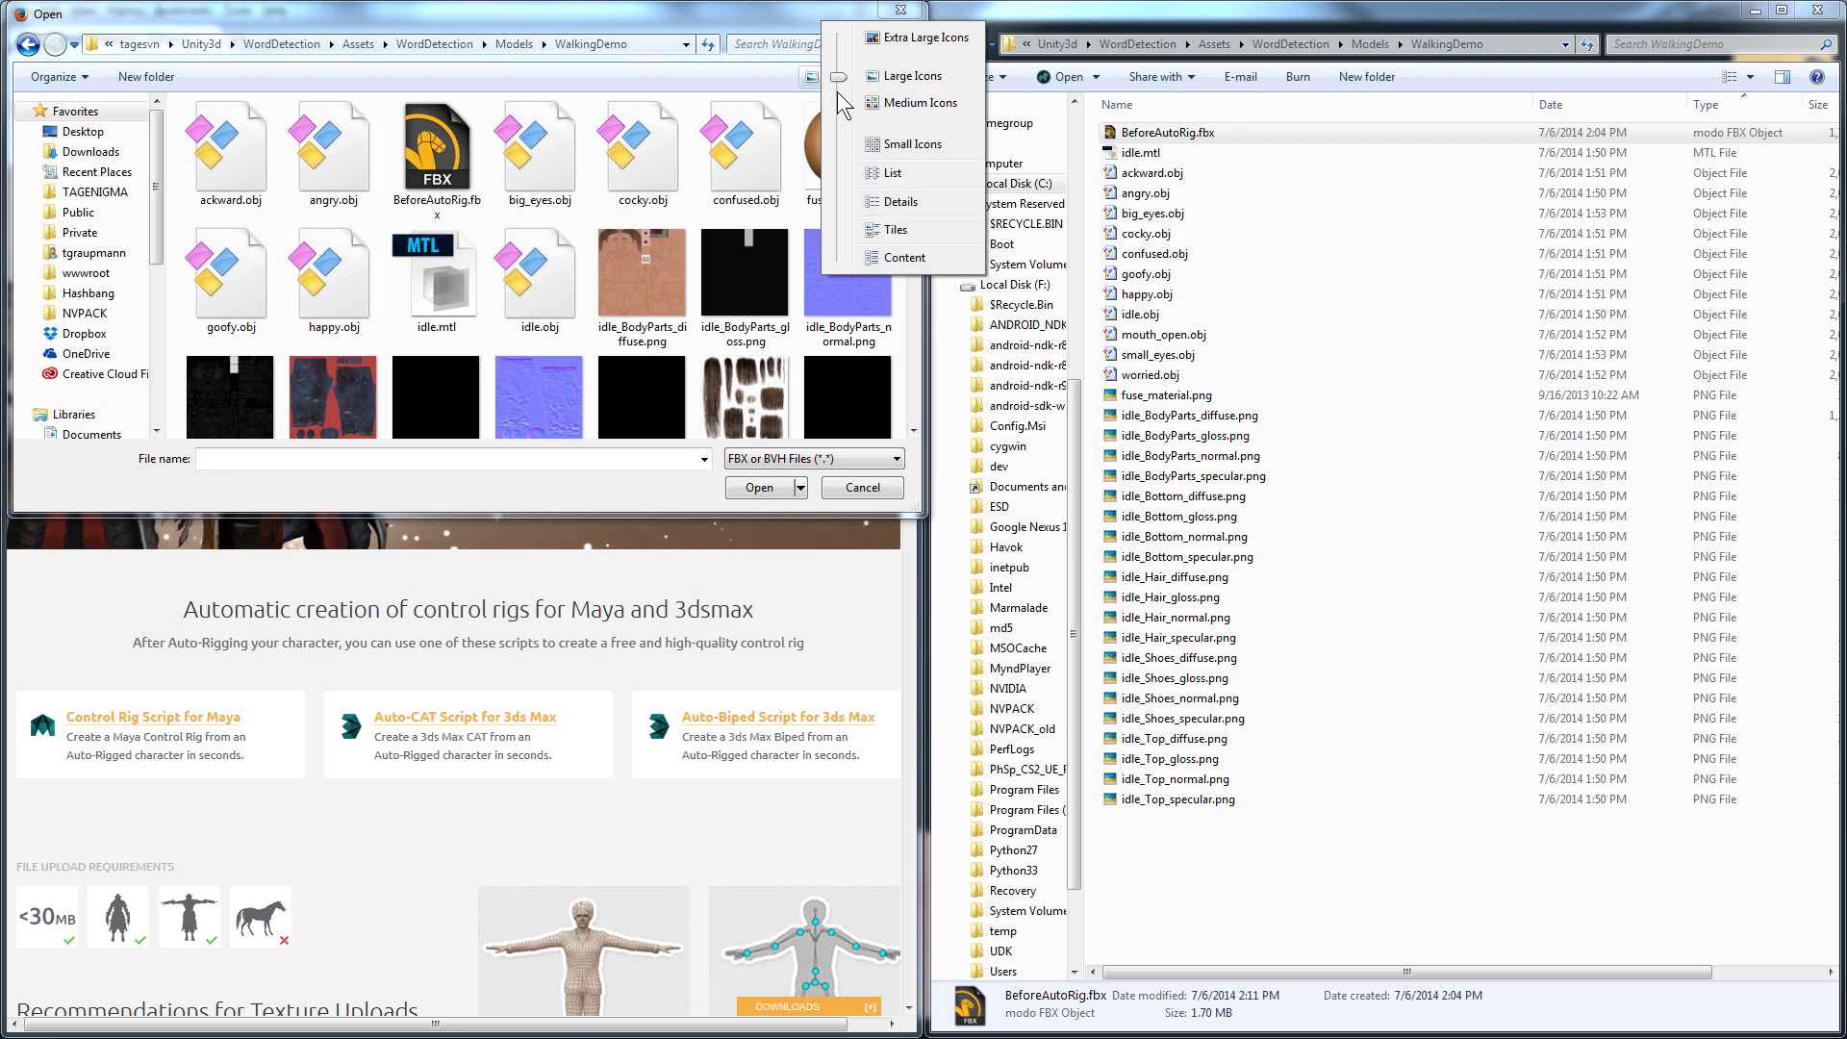
left_click(904, 205)
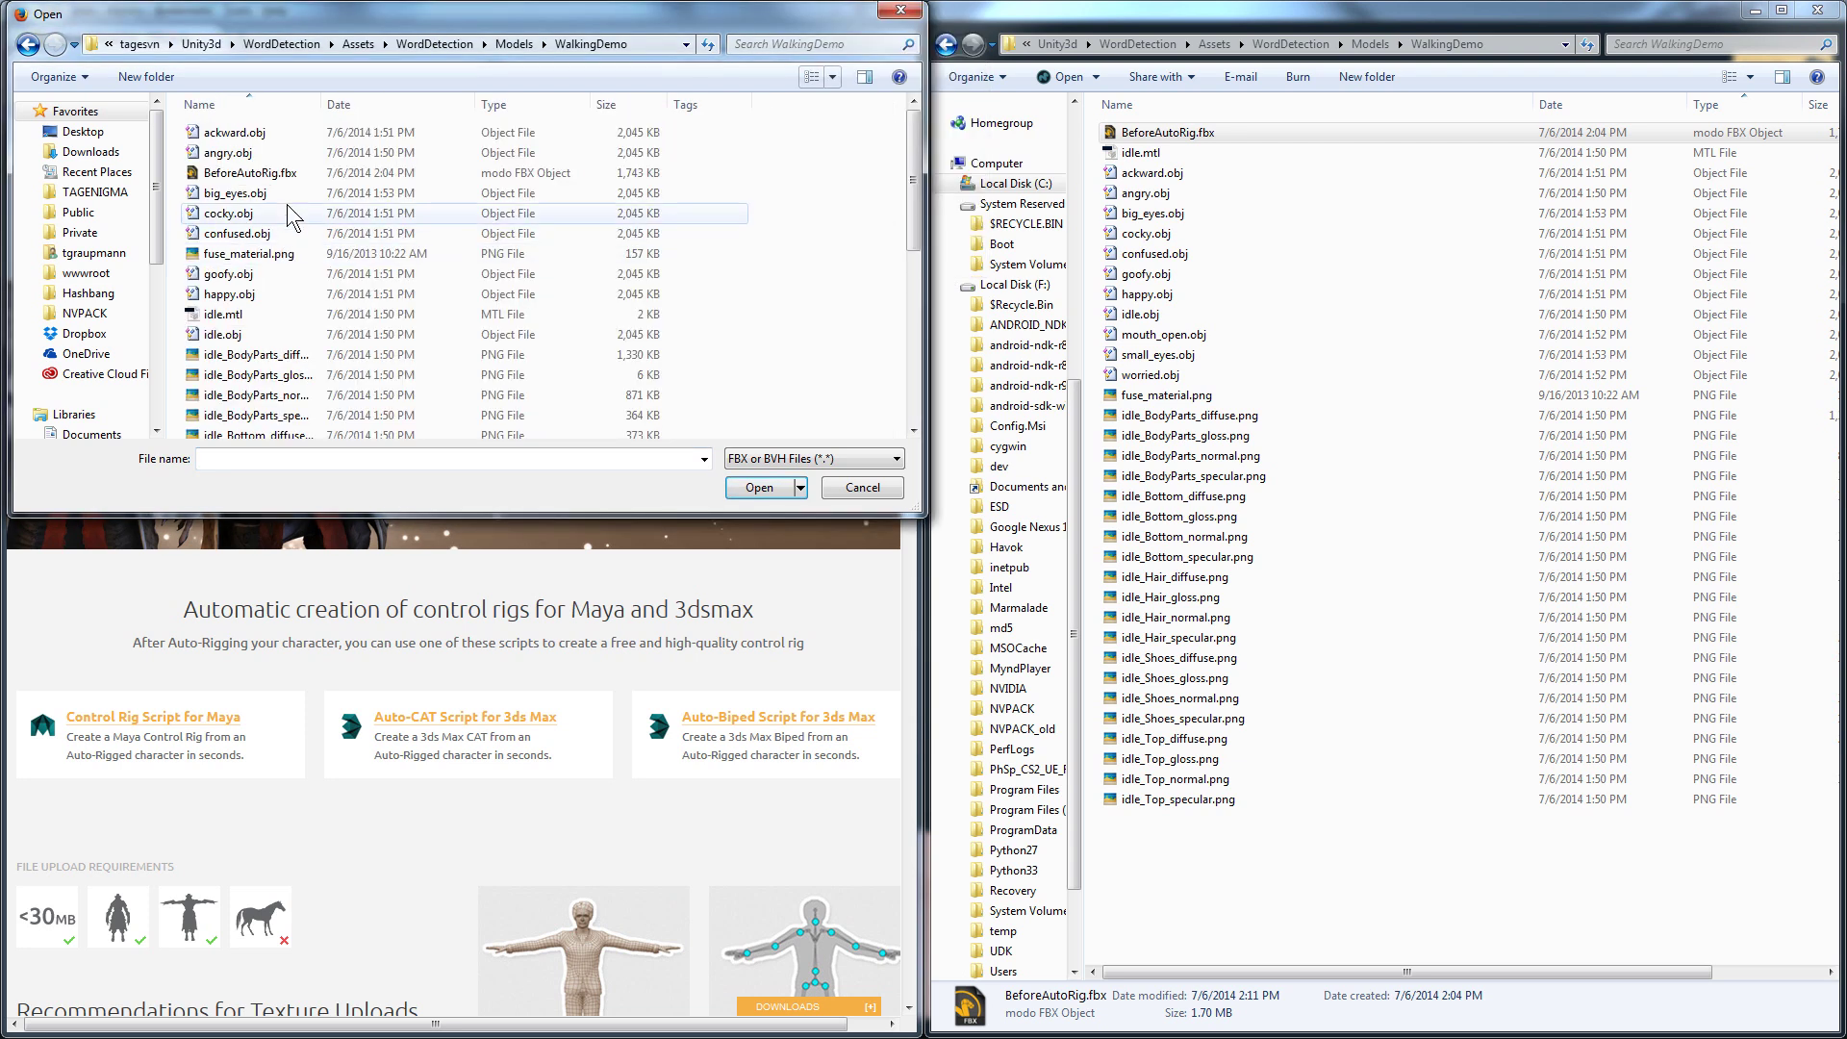
left_click(274, 173)
left_click(755, 489)
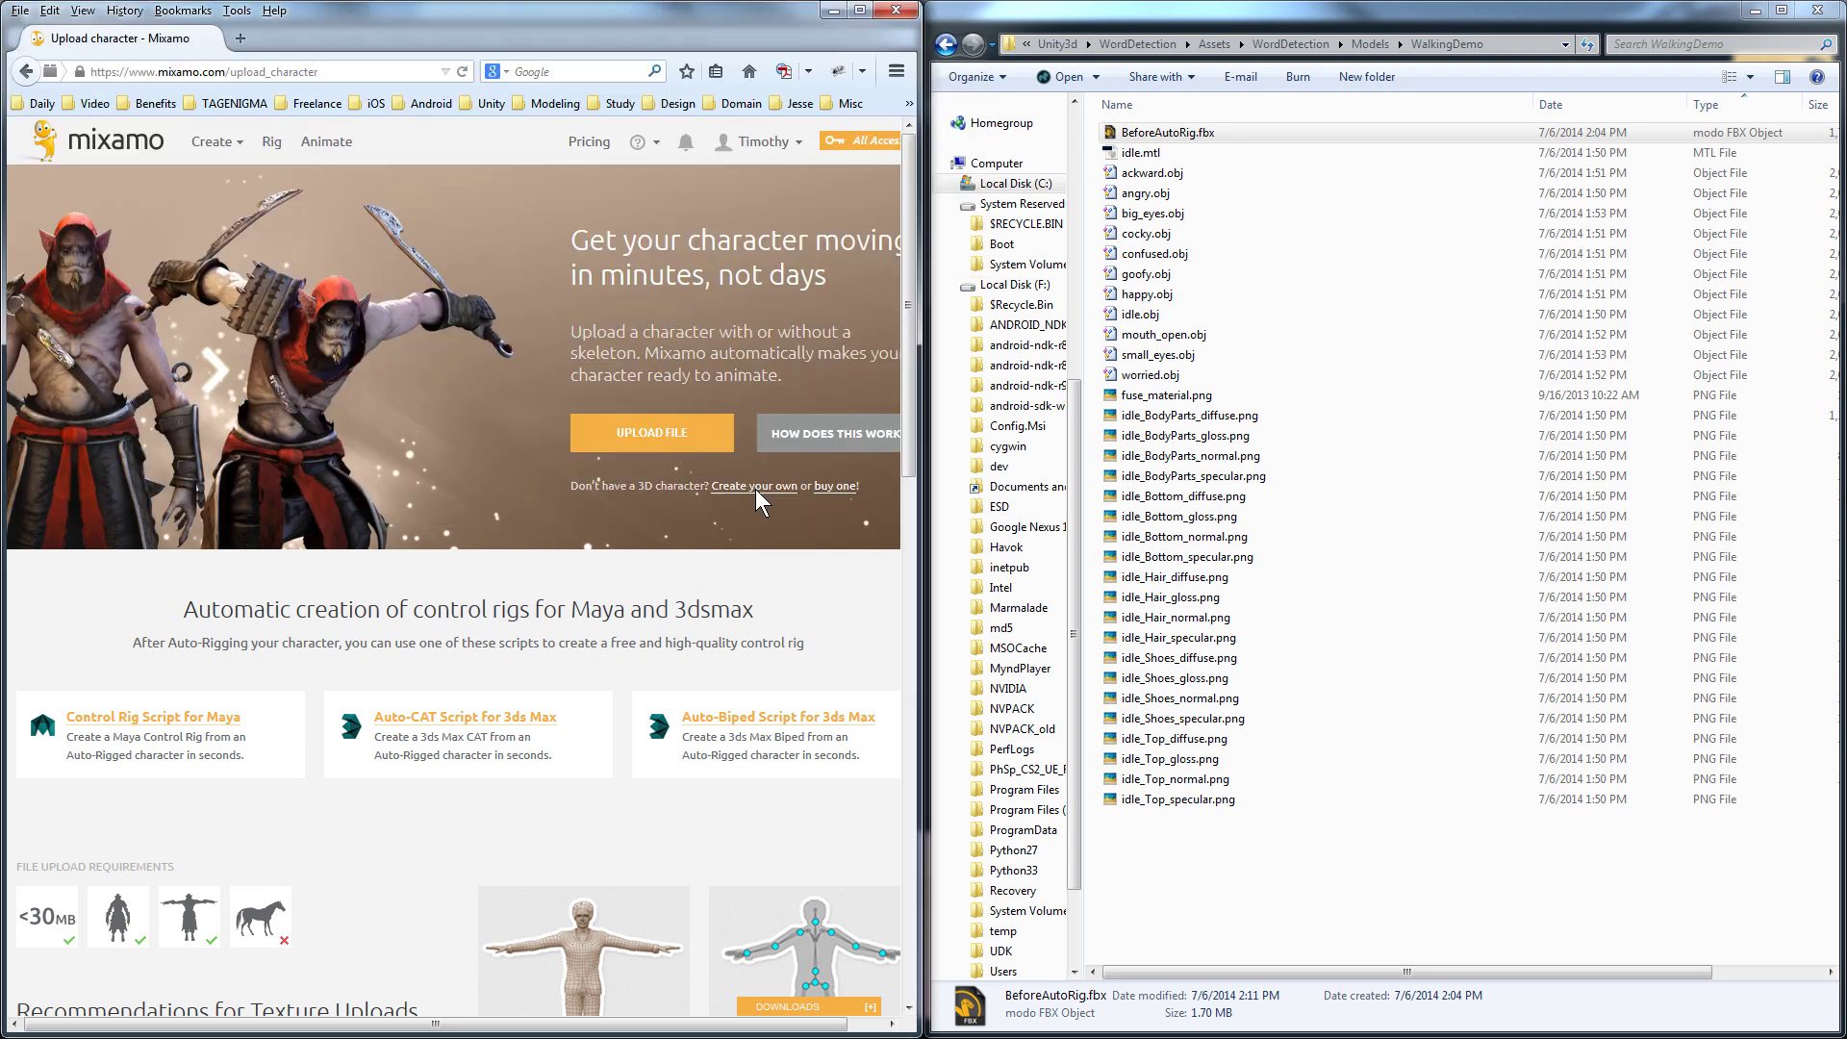
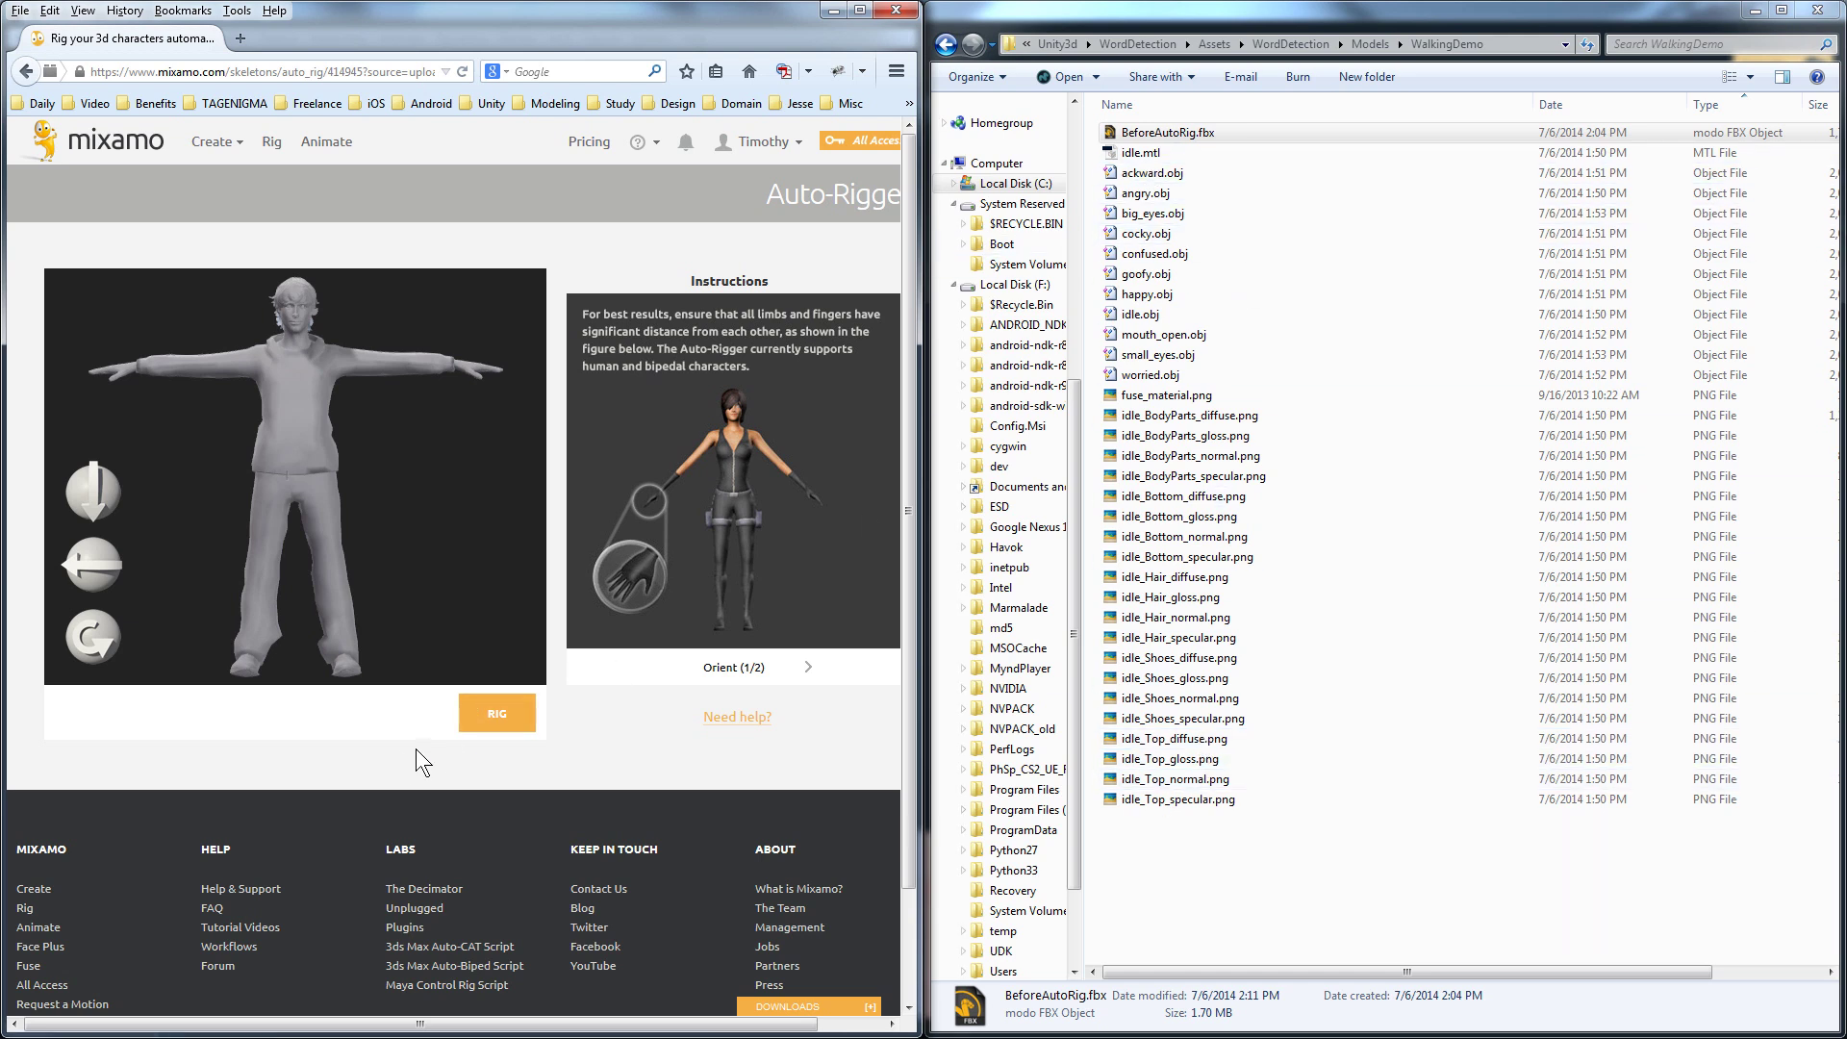
With symmetry on, place the chin, wrist, elbow, knee and groin markers, then preview the auto-rig.
left_click(484, 722)
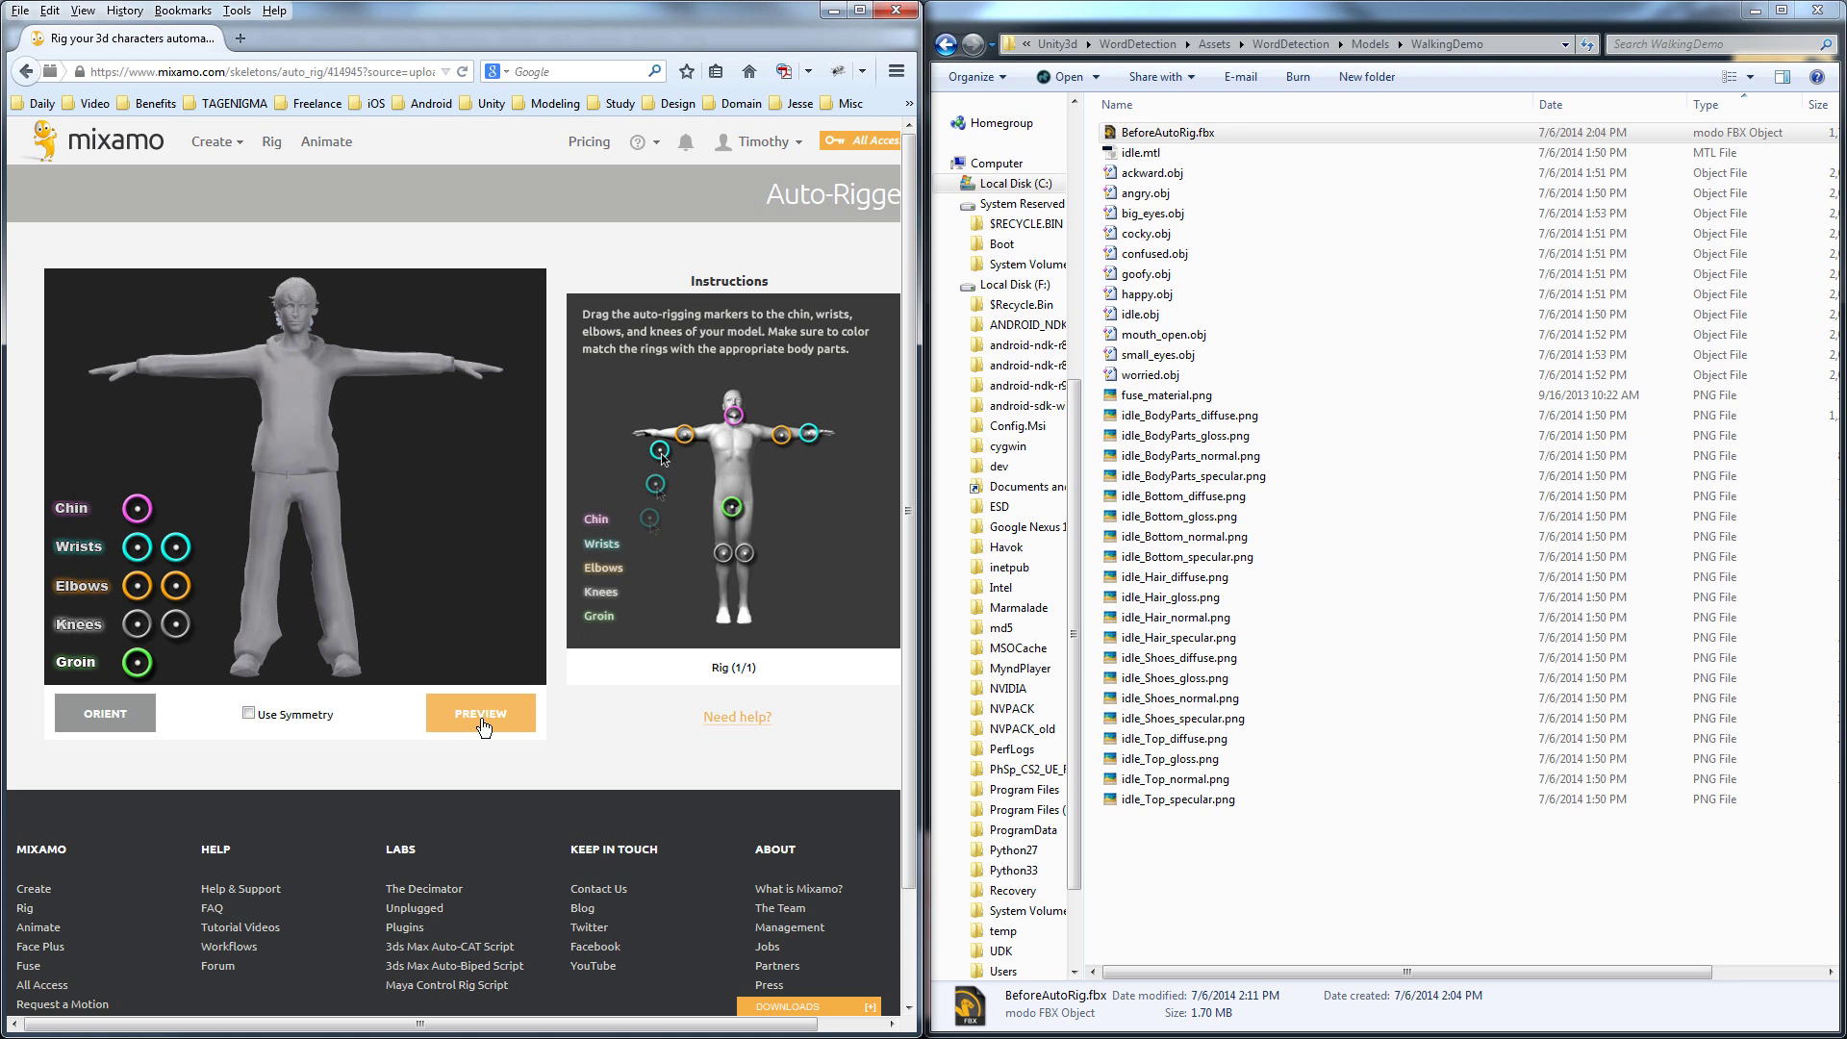
left_click(248, 714)
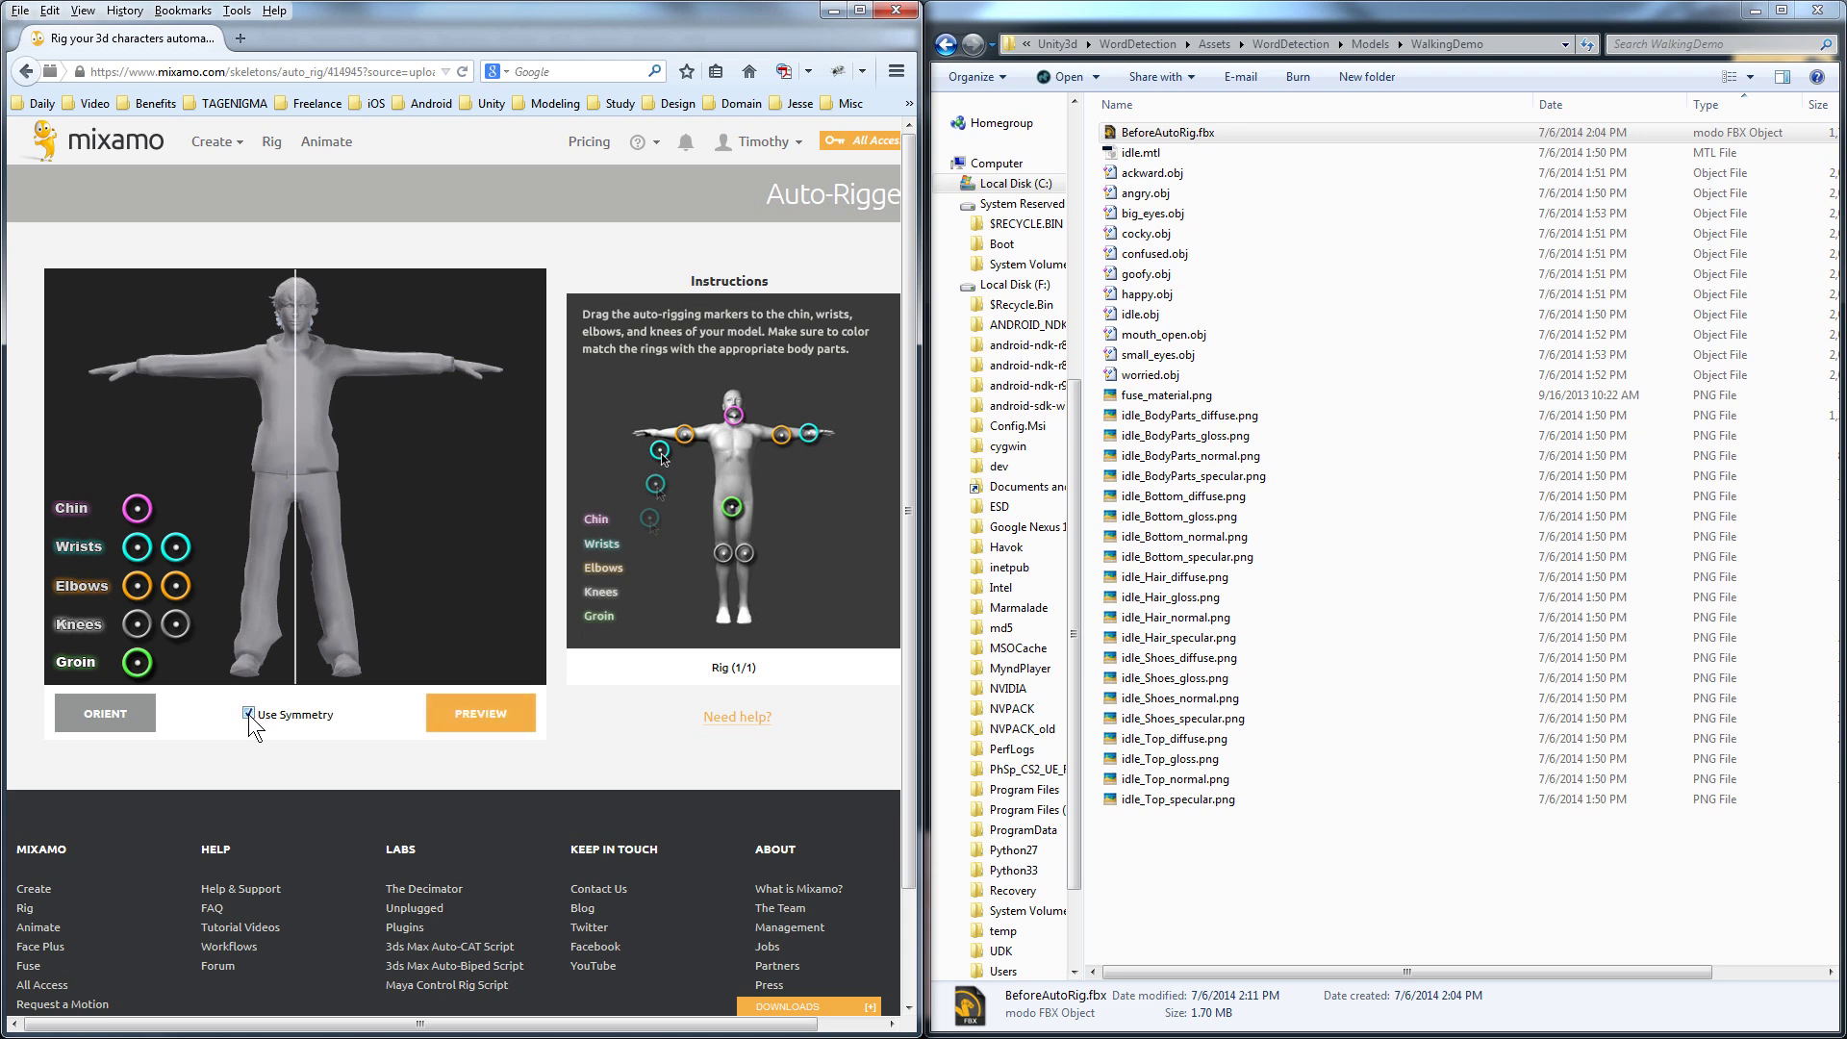
mouse_move(137, 507)
left_mouse_down()
mouse_move(274, 392)
mouse_move(299, 327)
left_mouse_up()
mouse_move(152, 542)
left_mouse_down()
mouse_move(156, 434)
mouse_move(134, 365)
left_mouse_up()
left_click_drag(140, 581, 200, 361)
left_click_drag(137, 625, 260, 573)
left_click_drag(137, 663, 296, 489)
left_click(501, 719)
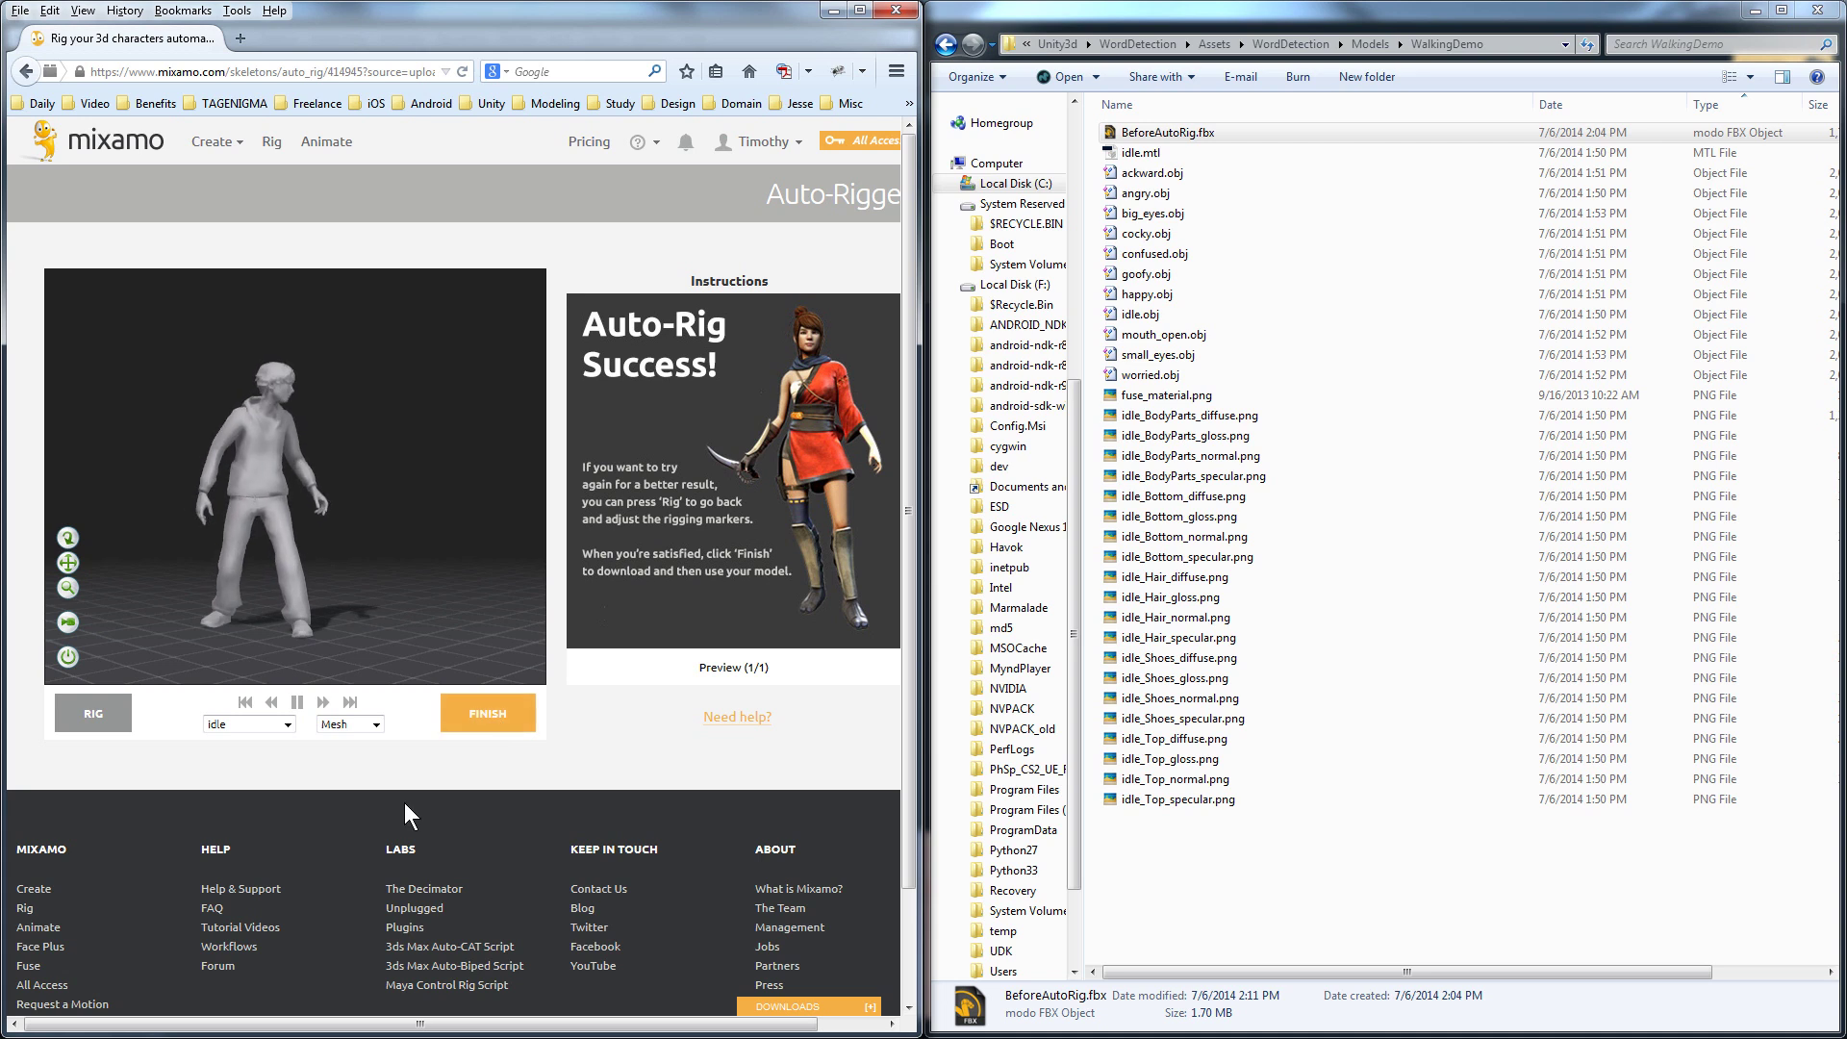
Preview the rig with the standard walk, inspect it from the front, and finish auto-rigging.
left_click(271, 724)
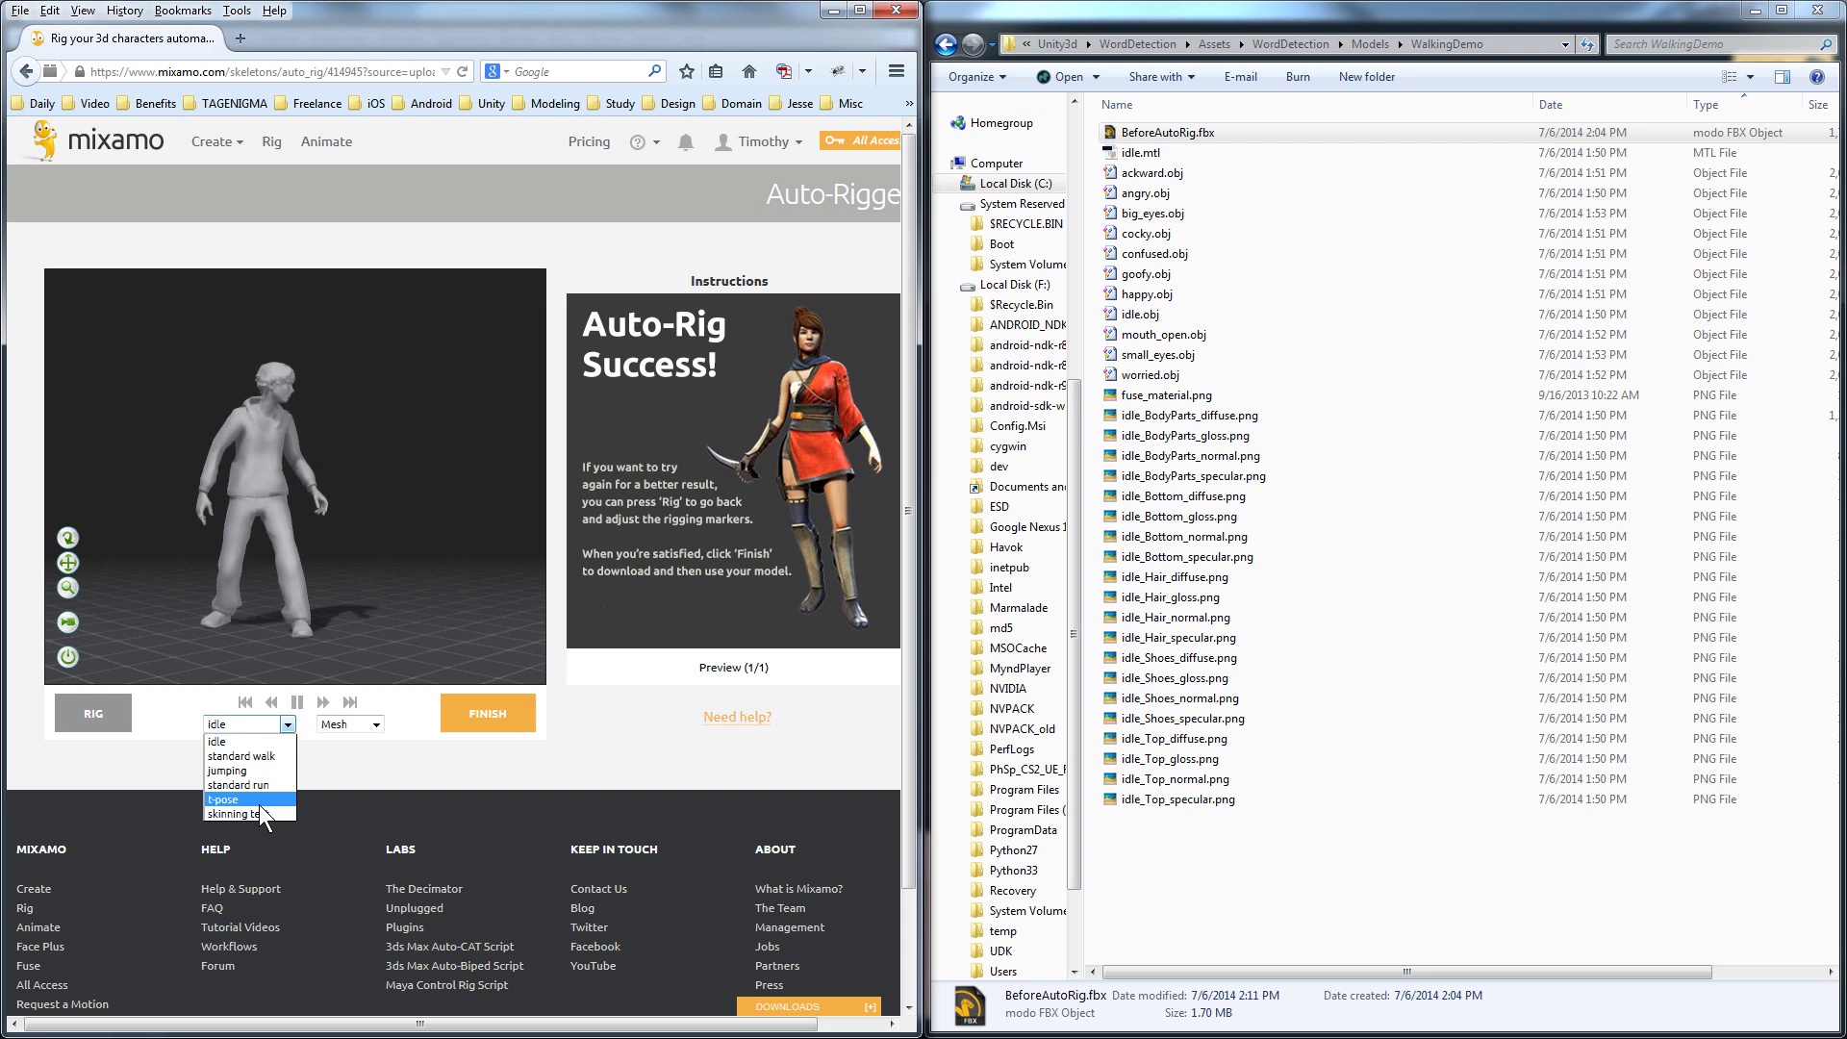
left_click(263, 758)
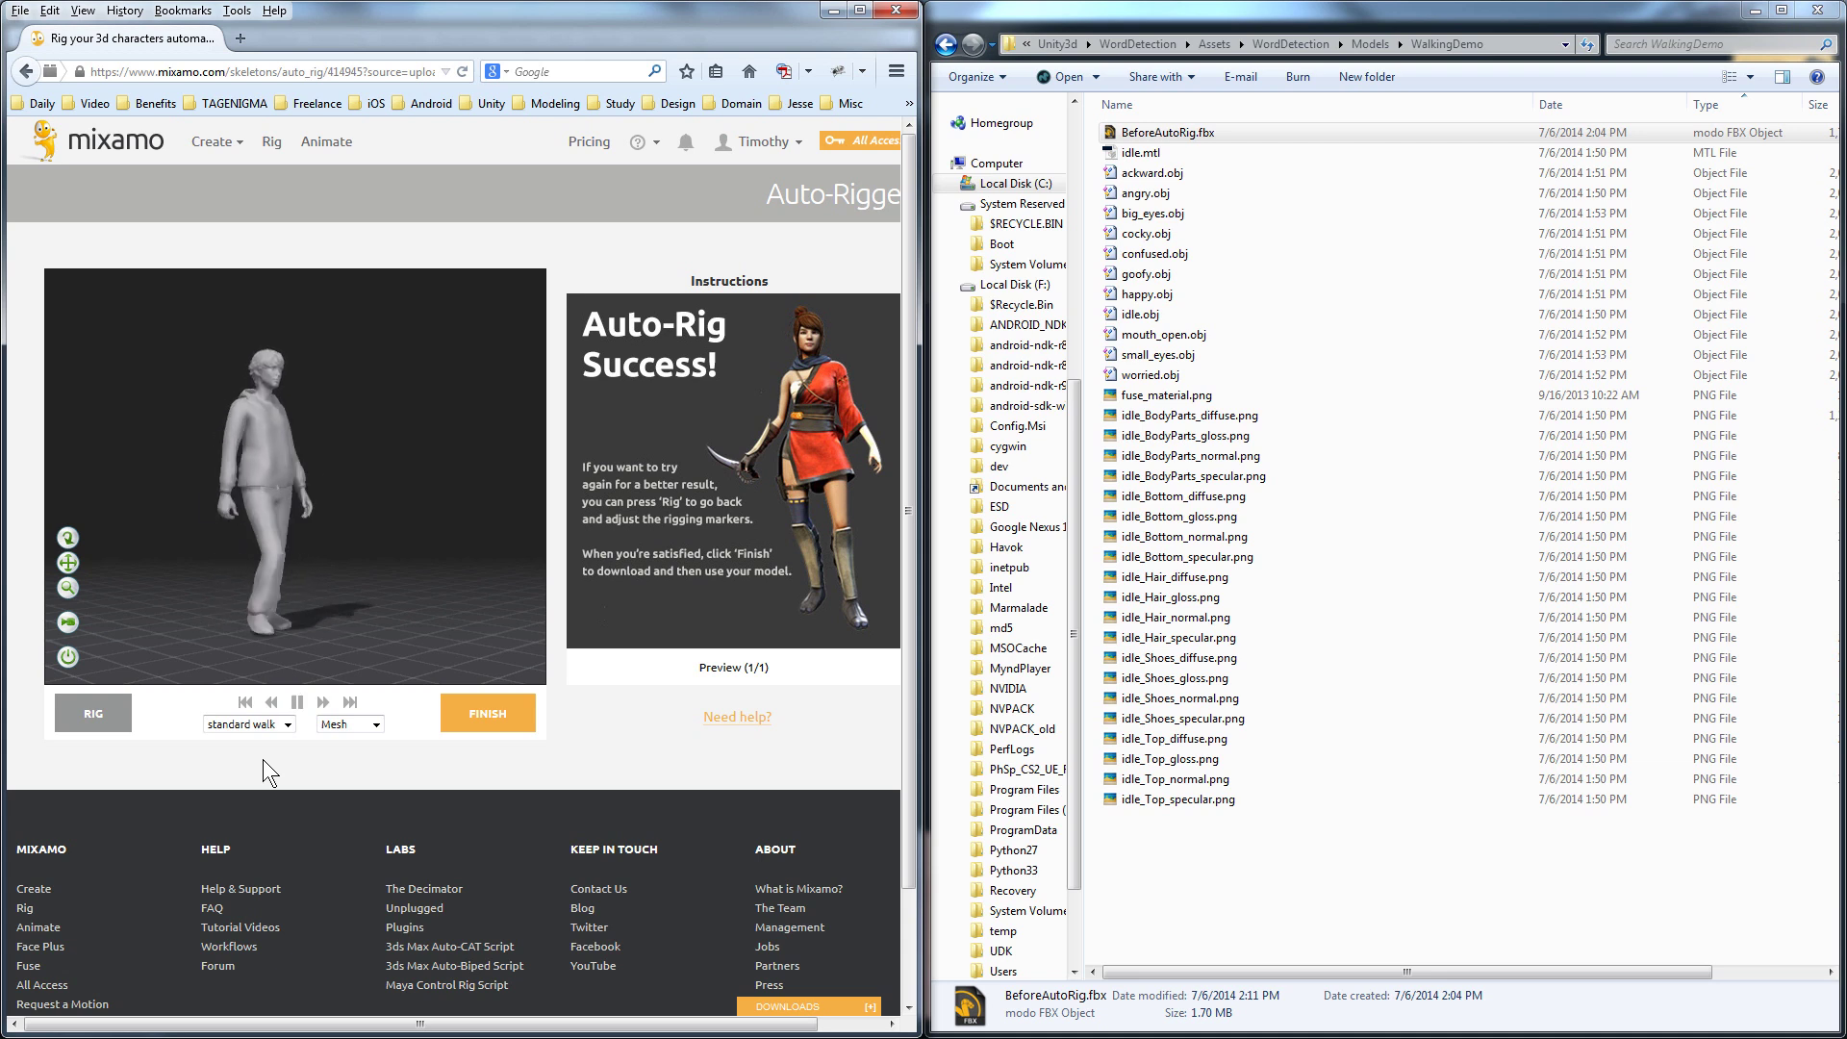
left_click_drag(404, 516, 277, 388)
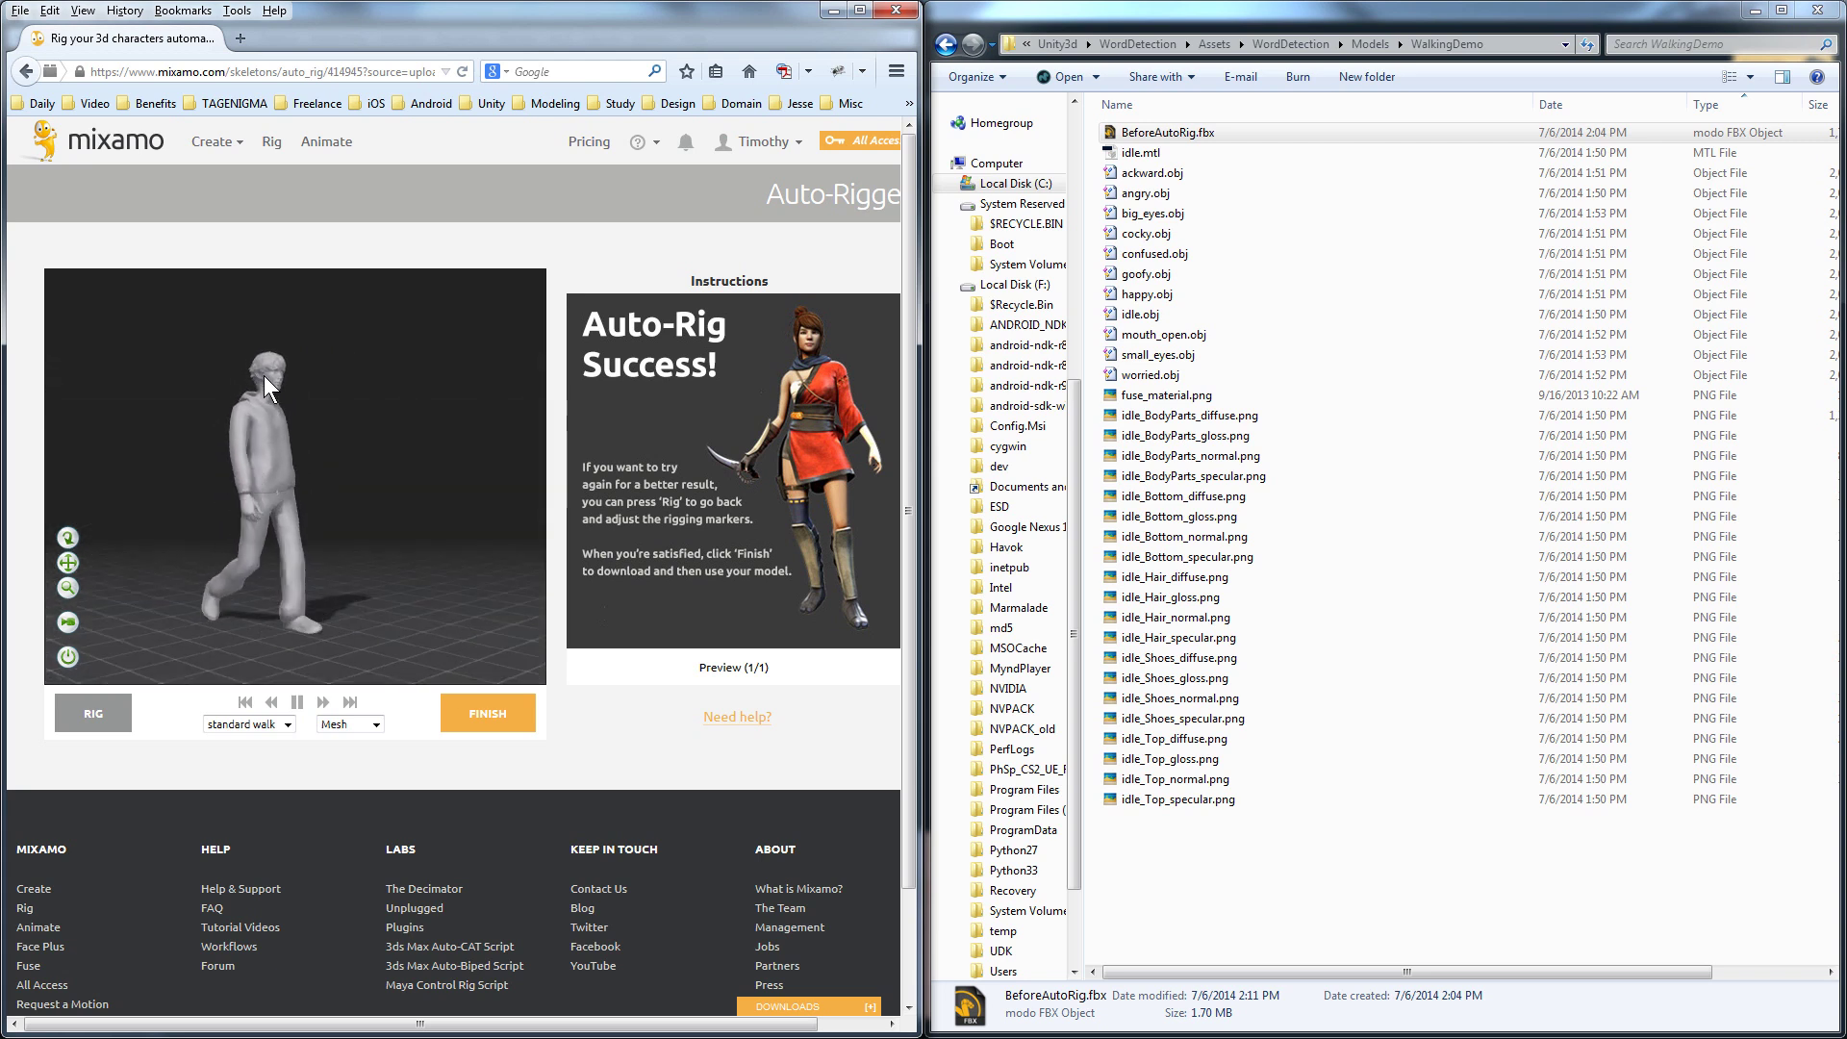
left_click_drag(318, 453, 249, 414)
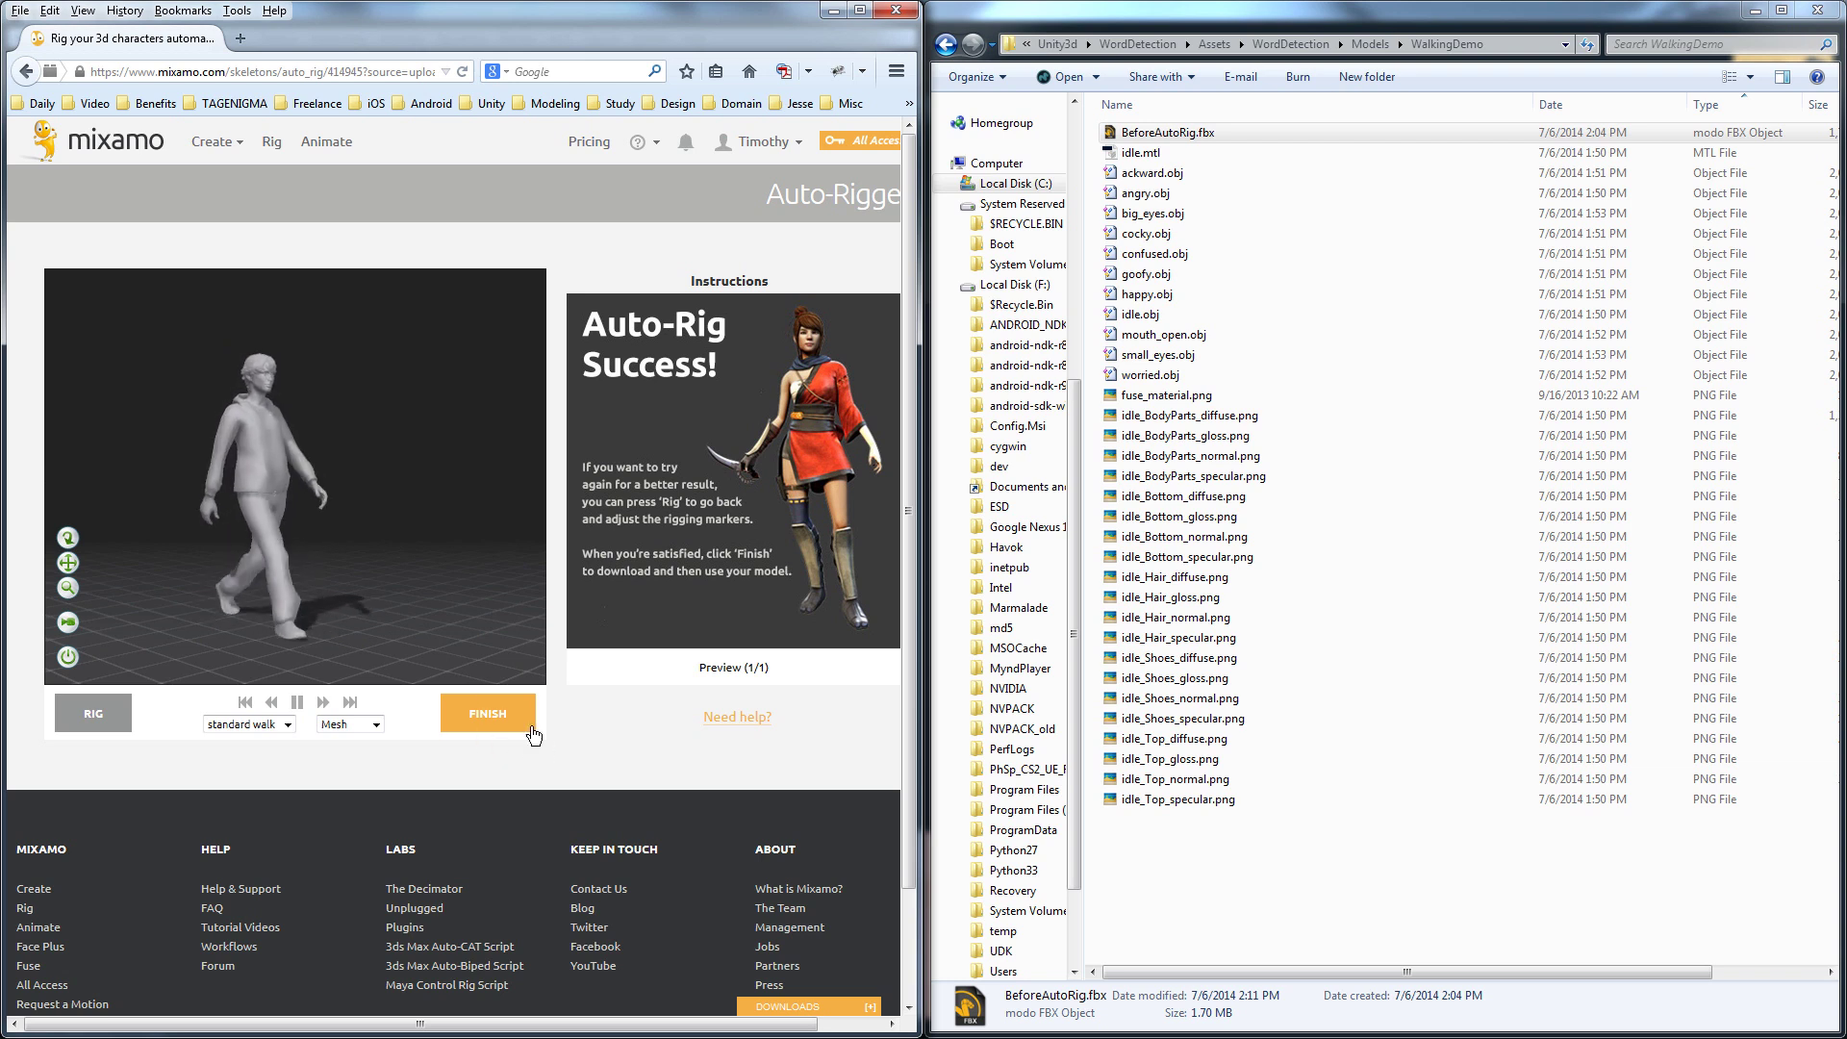
left_click(491, 720)
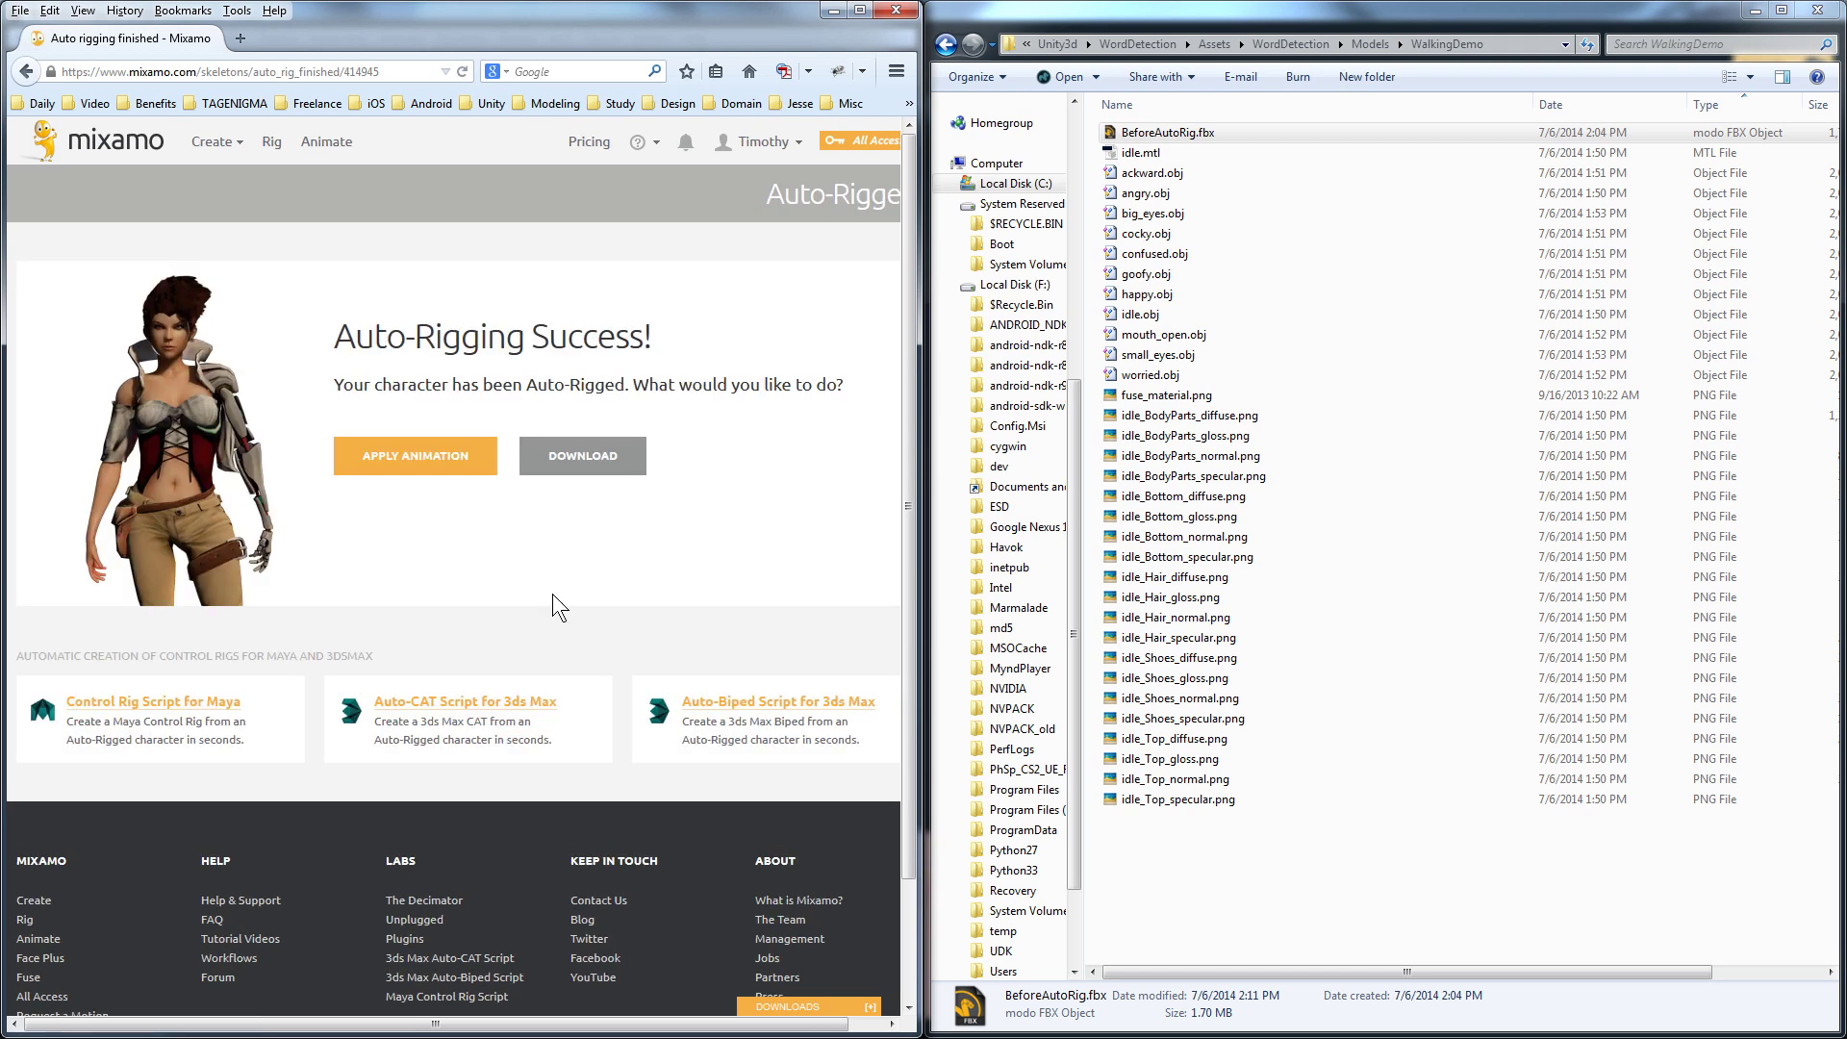
Download the BeforeAutoRig character in FBX for Unity (.fbx) format.
left_click(594, 468)
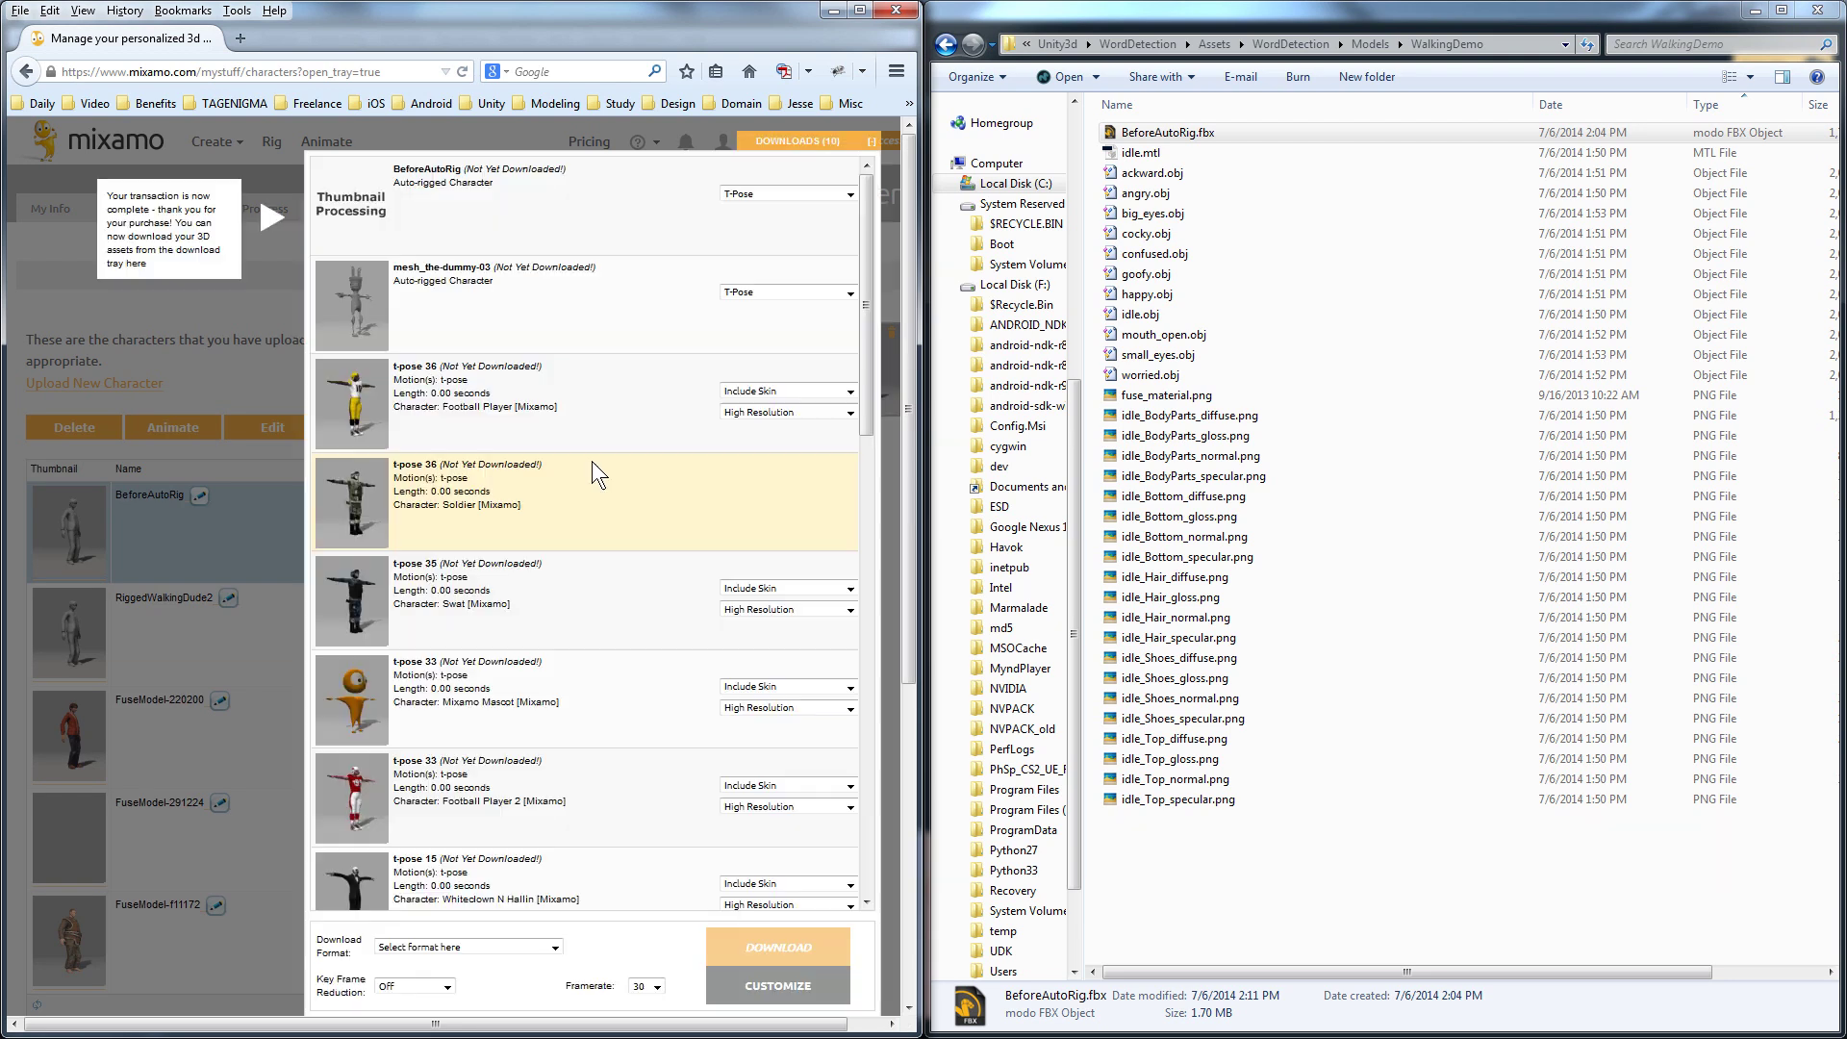
left_click(607, 215)
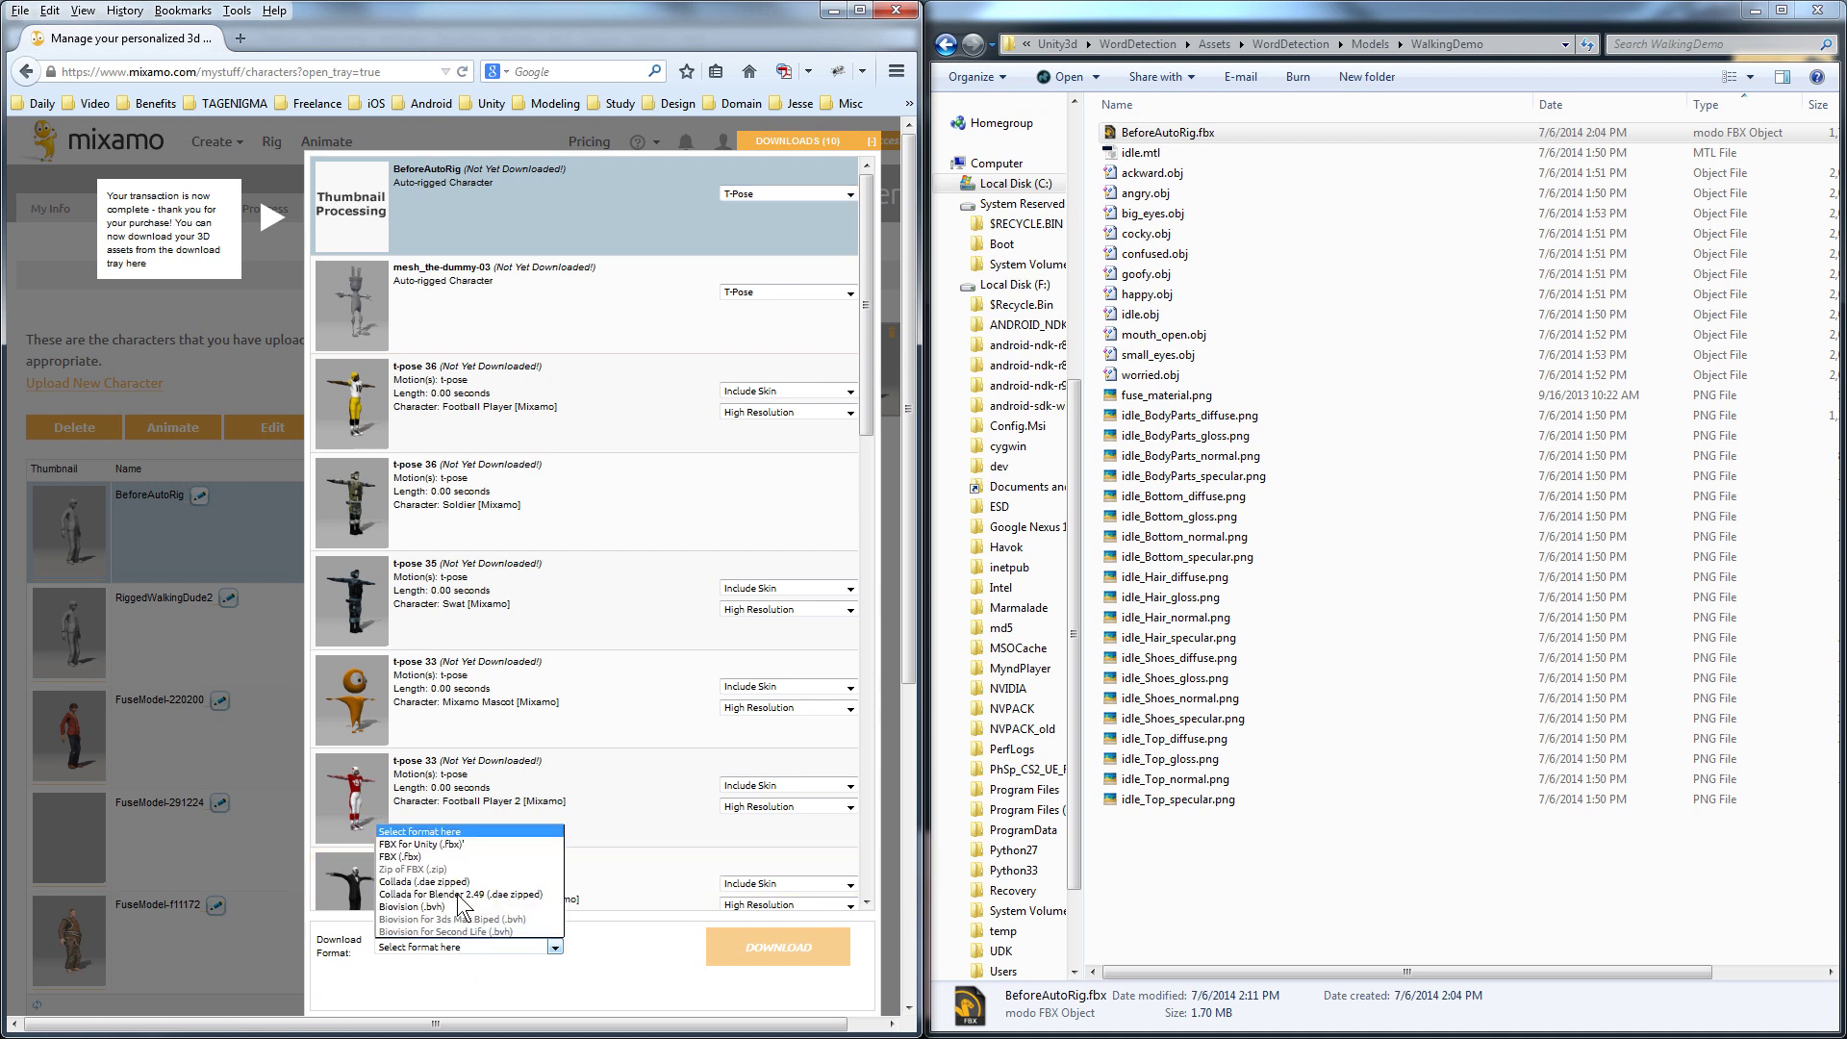
left_click(460, 844)
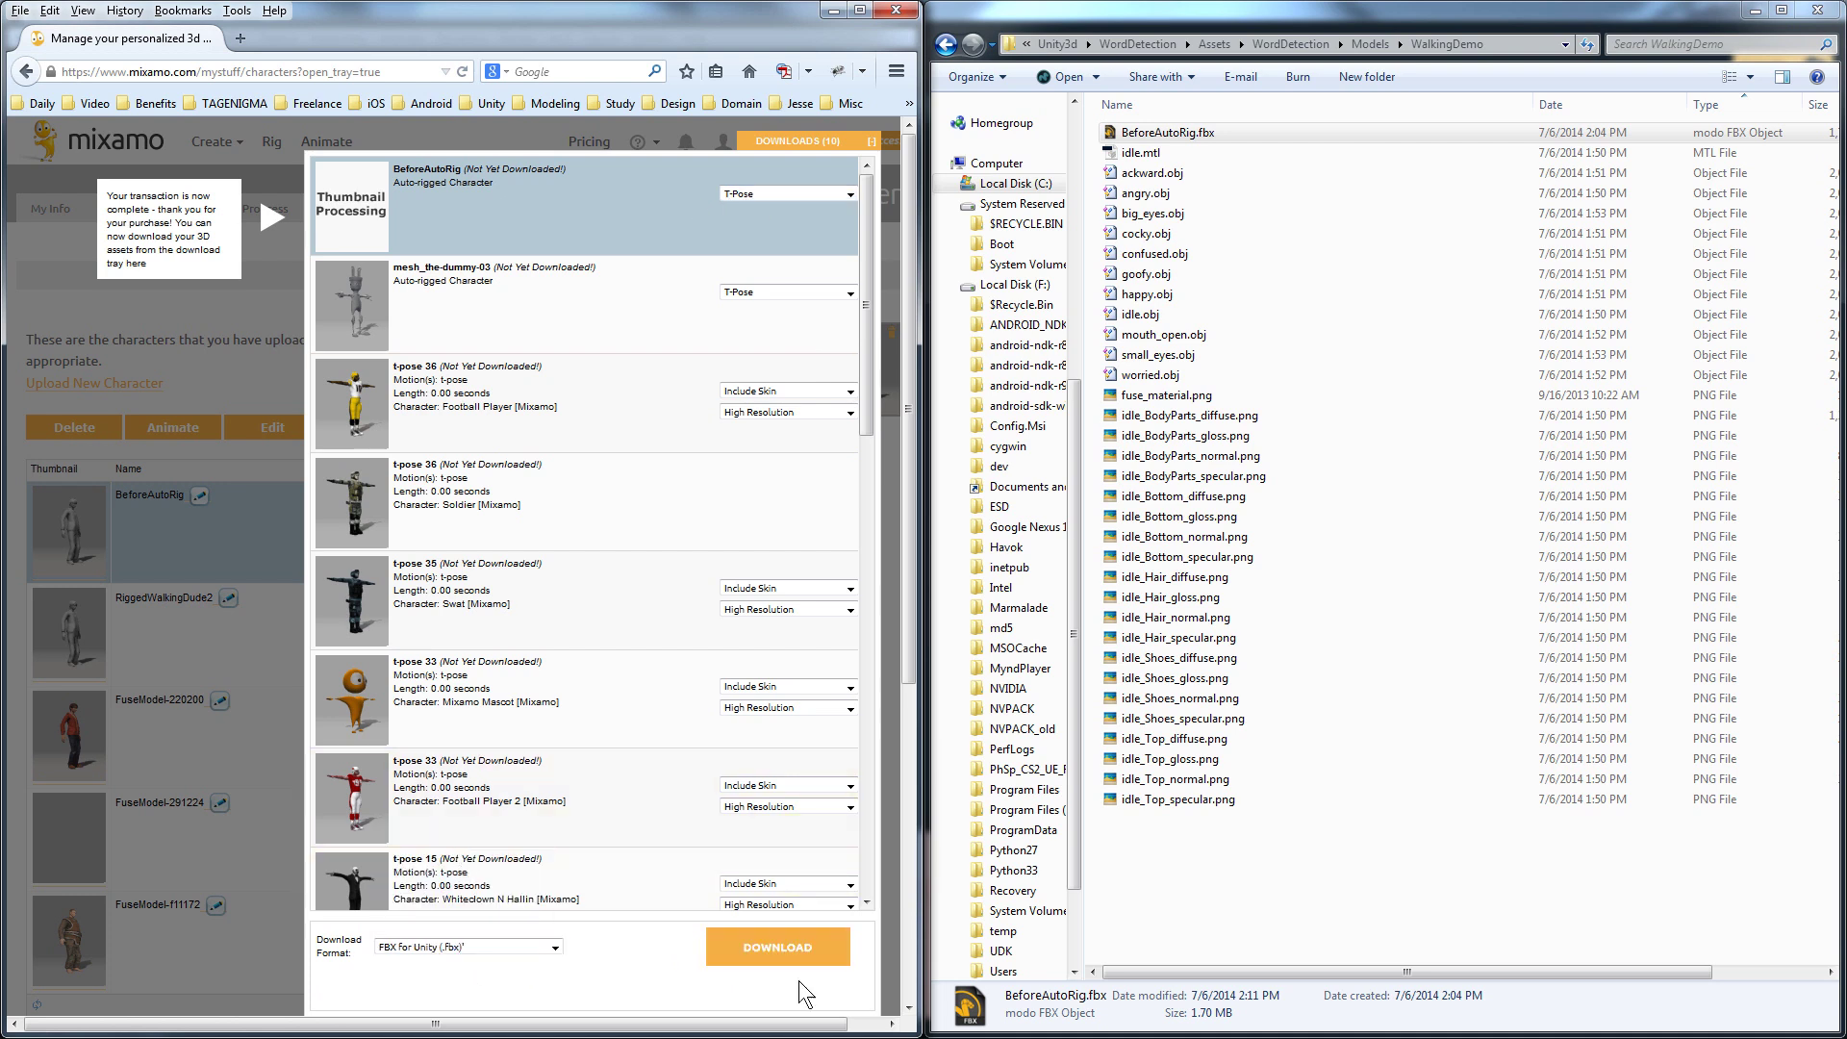
left_click(779, 953)
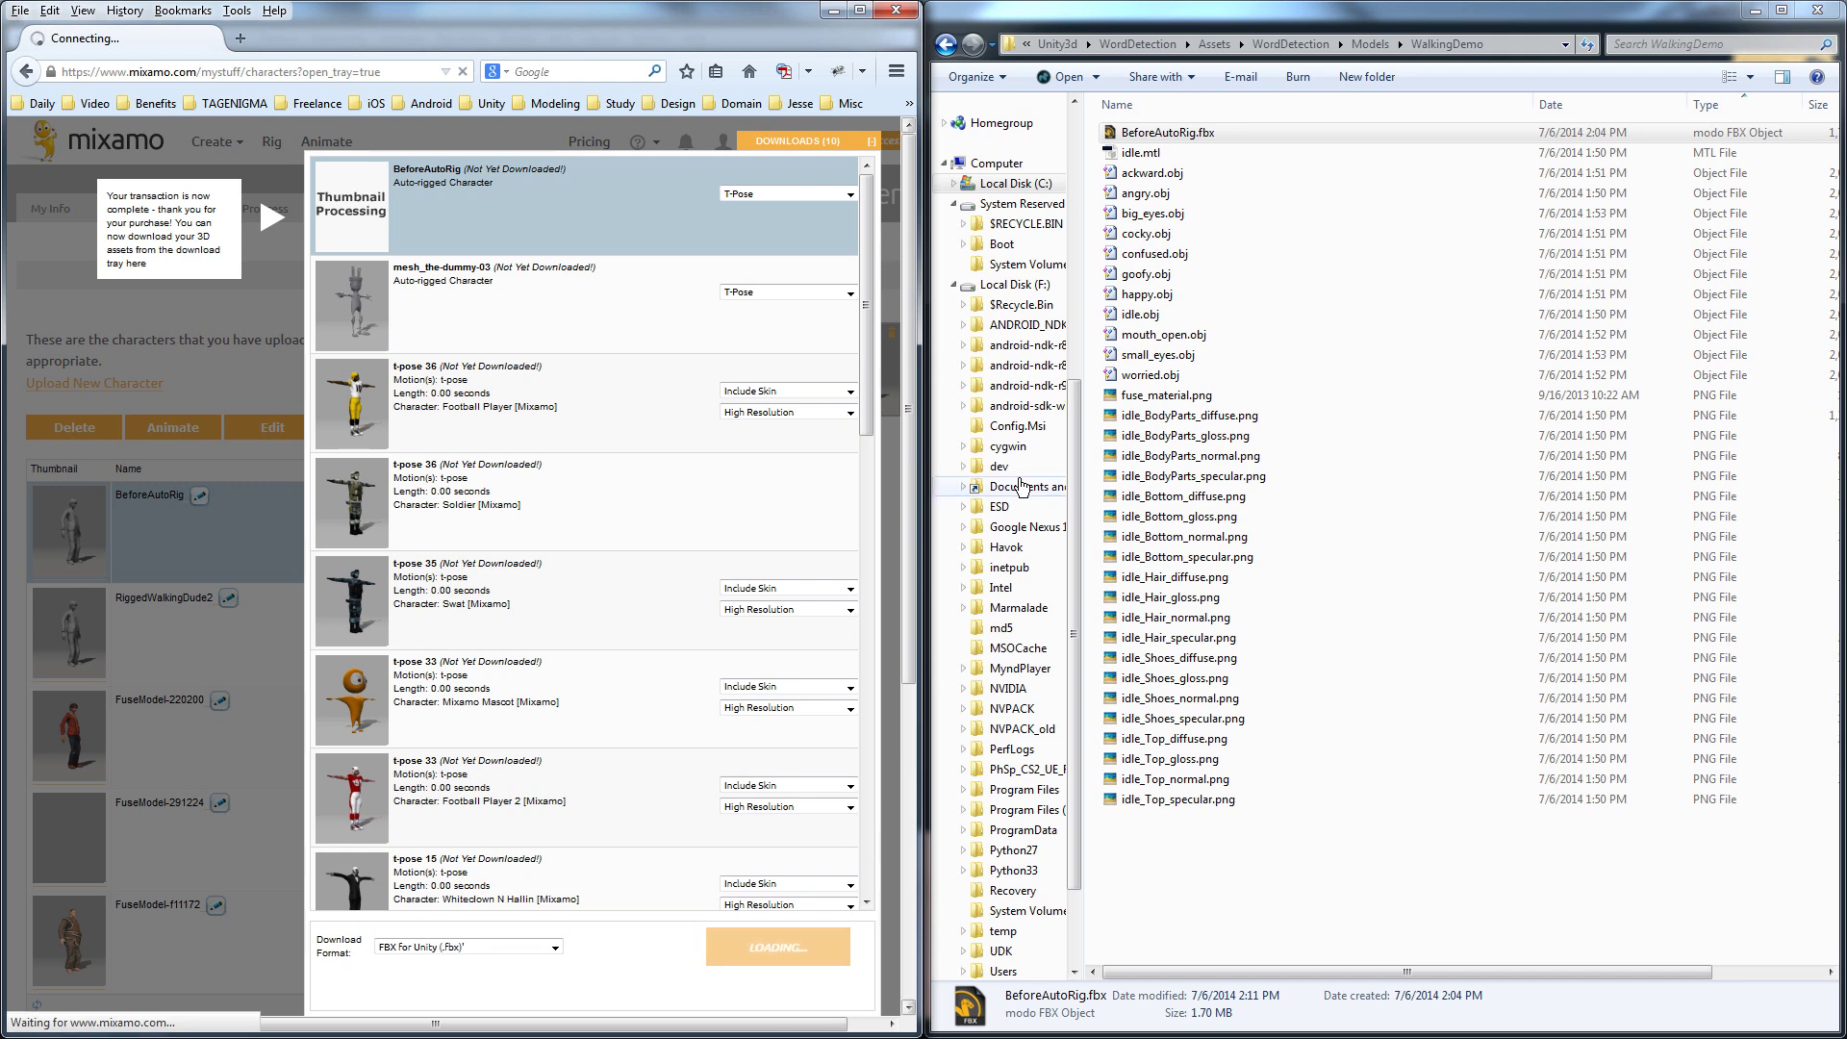
Choose to save the downloaded character file to disk.
left_click(1506, 48)
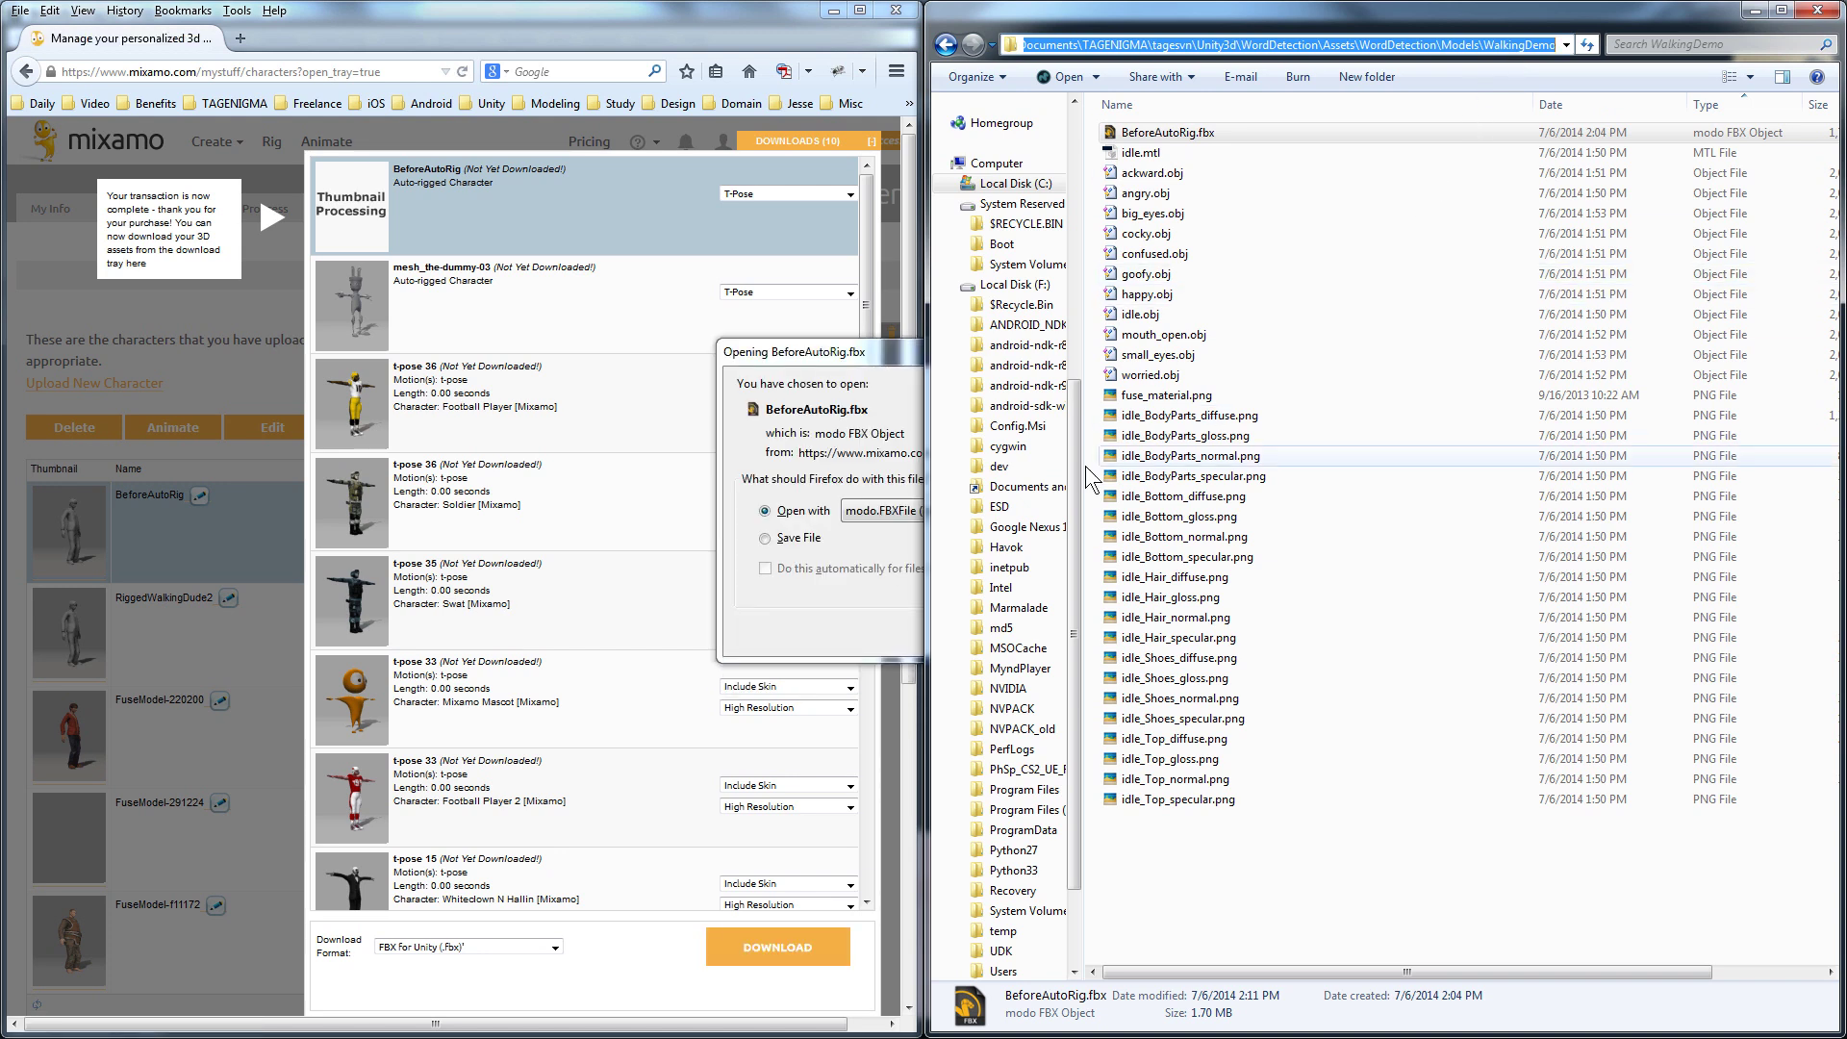
left_click(797, 562)
left_click(797, 538)
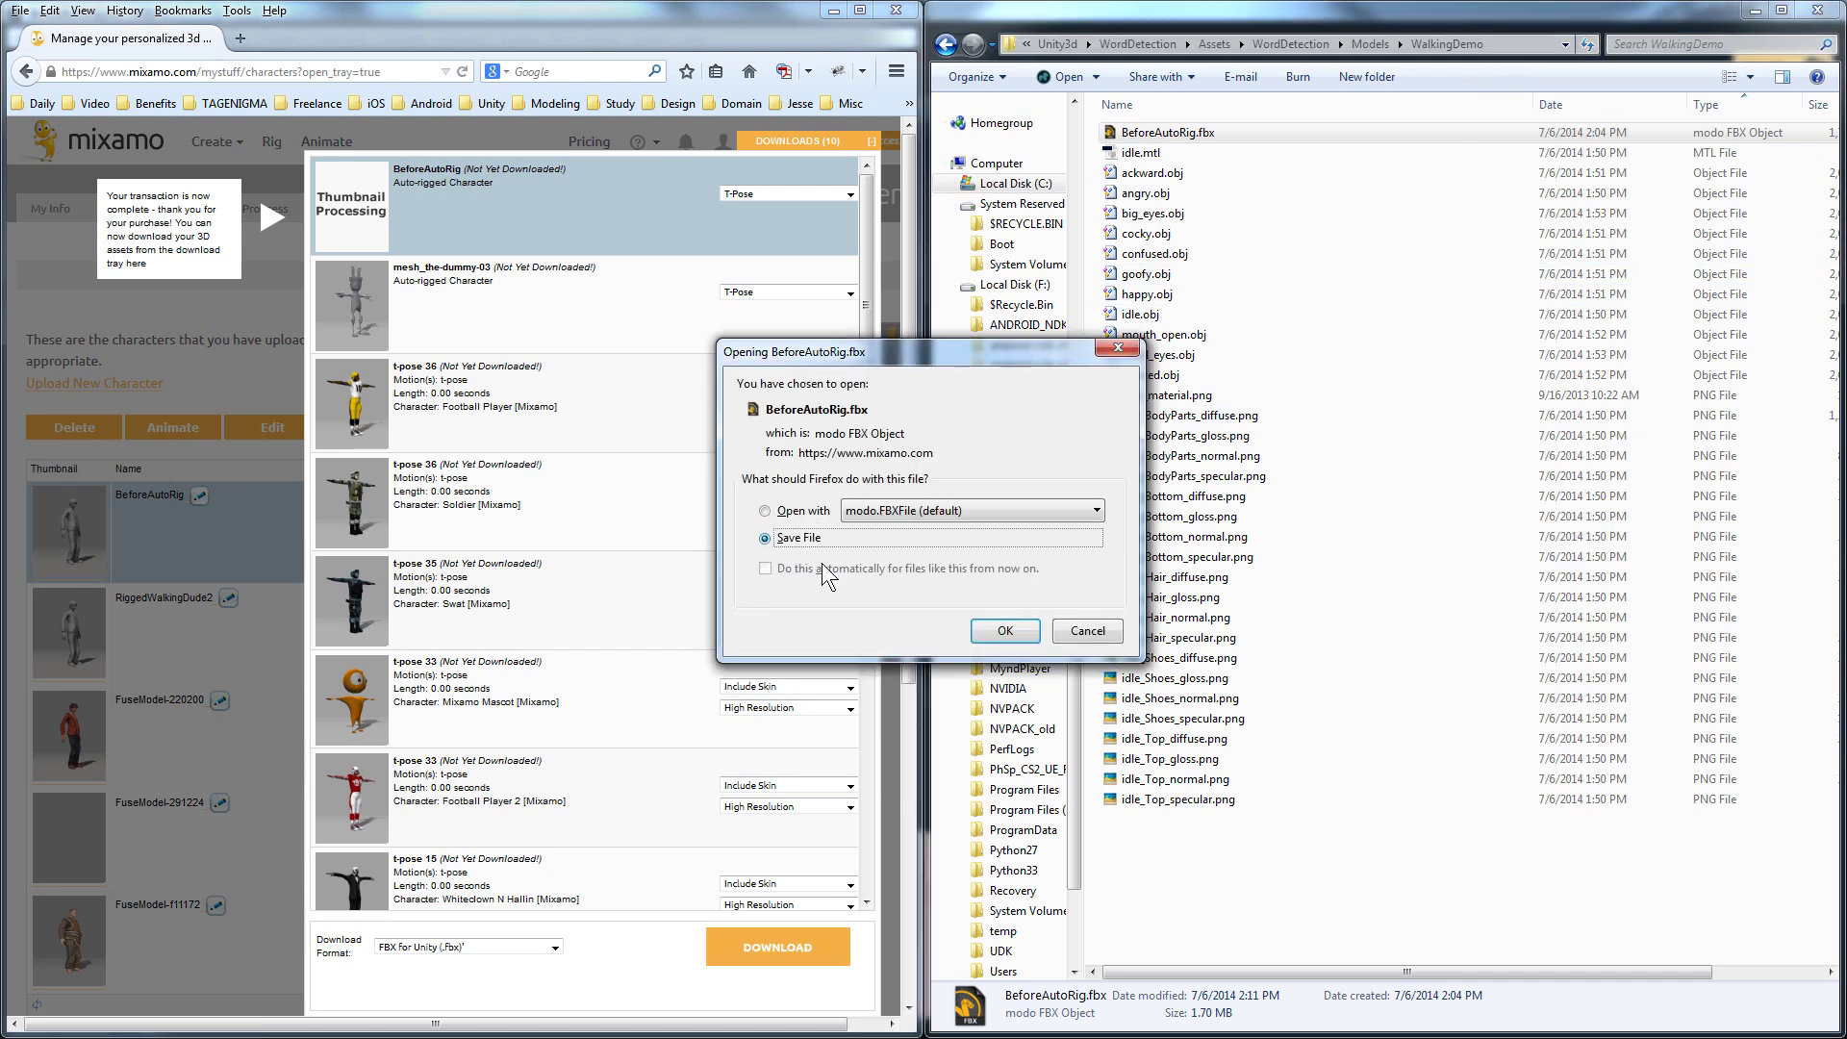
left_click(1005, 631)
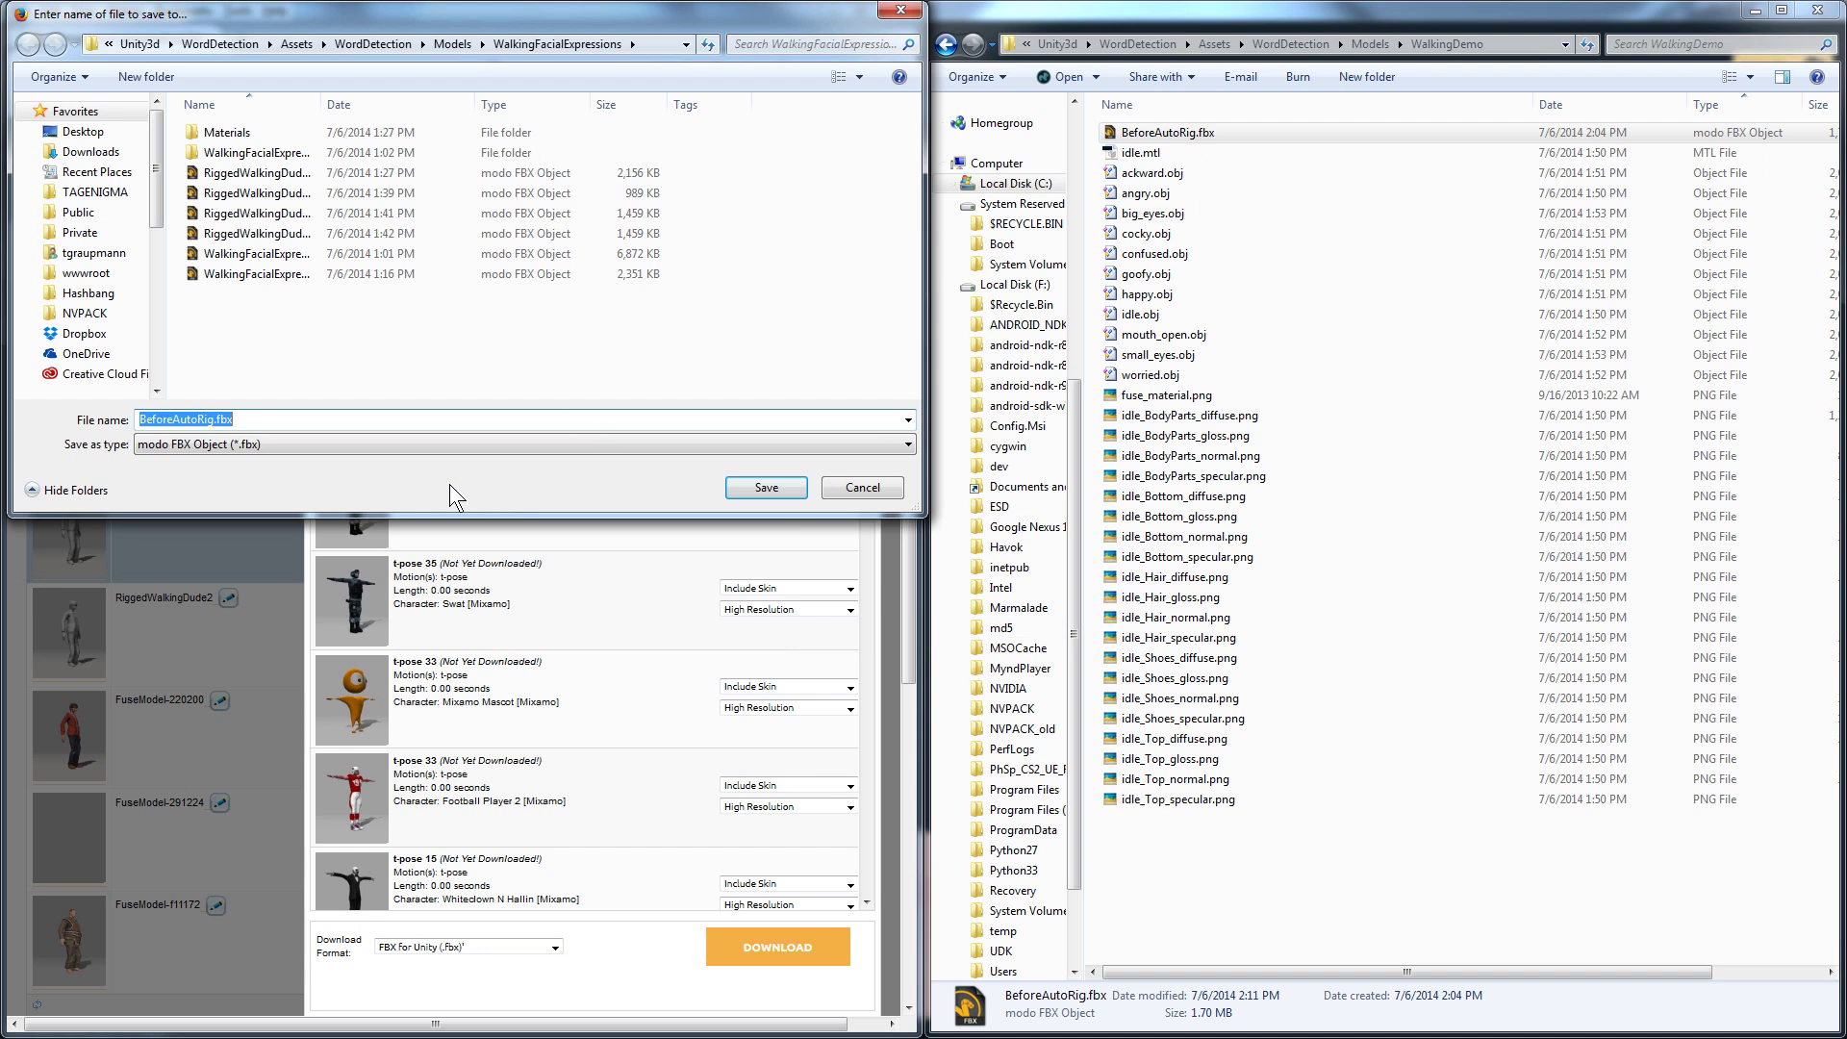
Save it as WalkingDudeAfterAutoRig in Models > WalkingDemo and return to Unity.
left_click(452, 44)
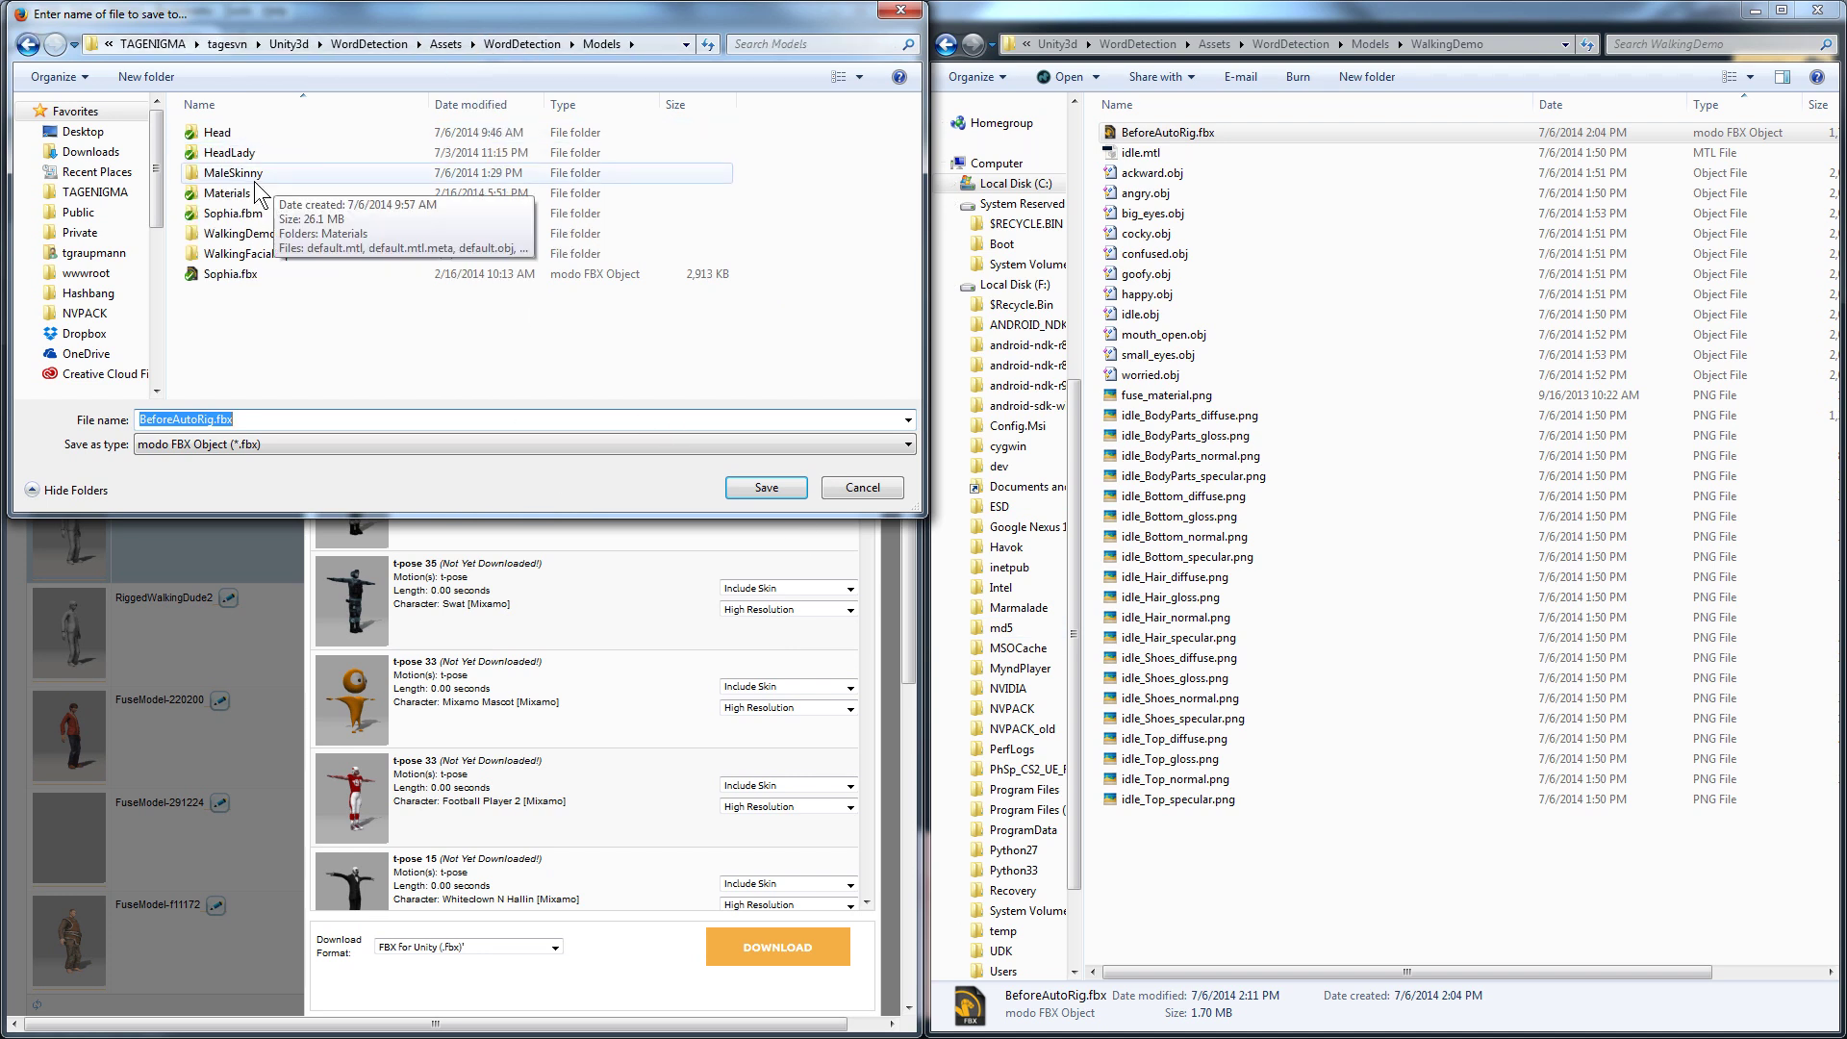
double_click(248, 234)
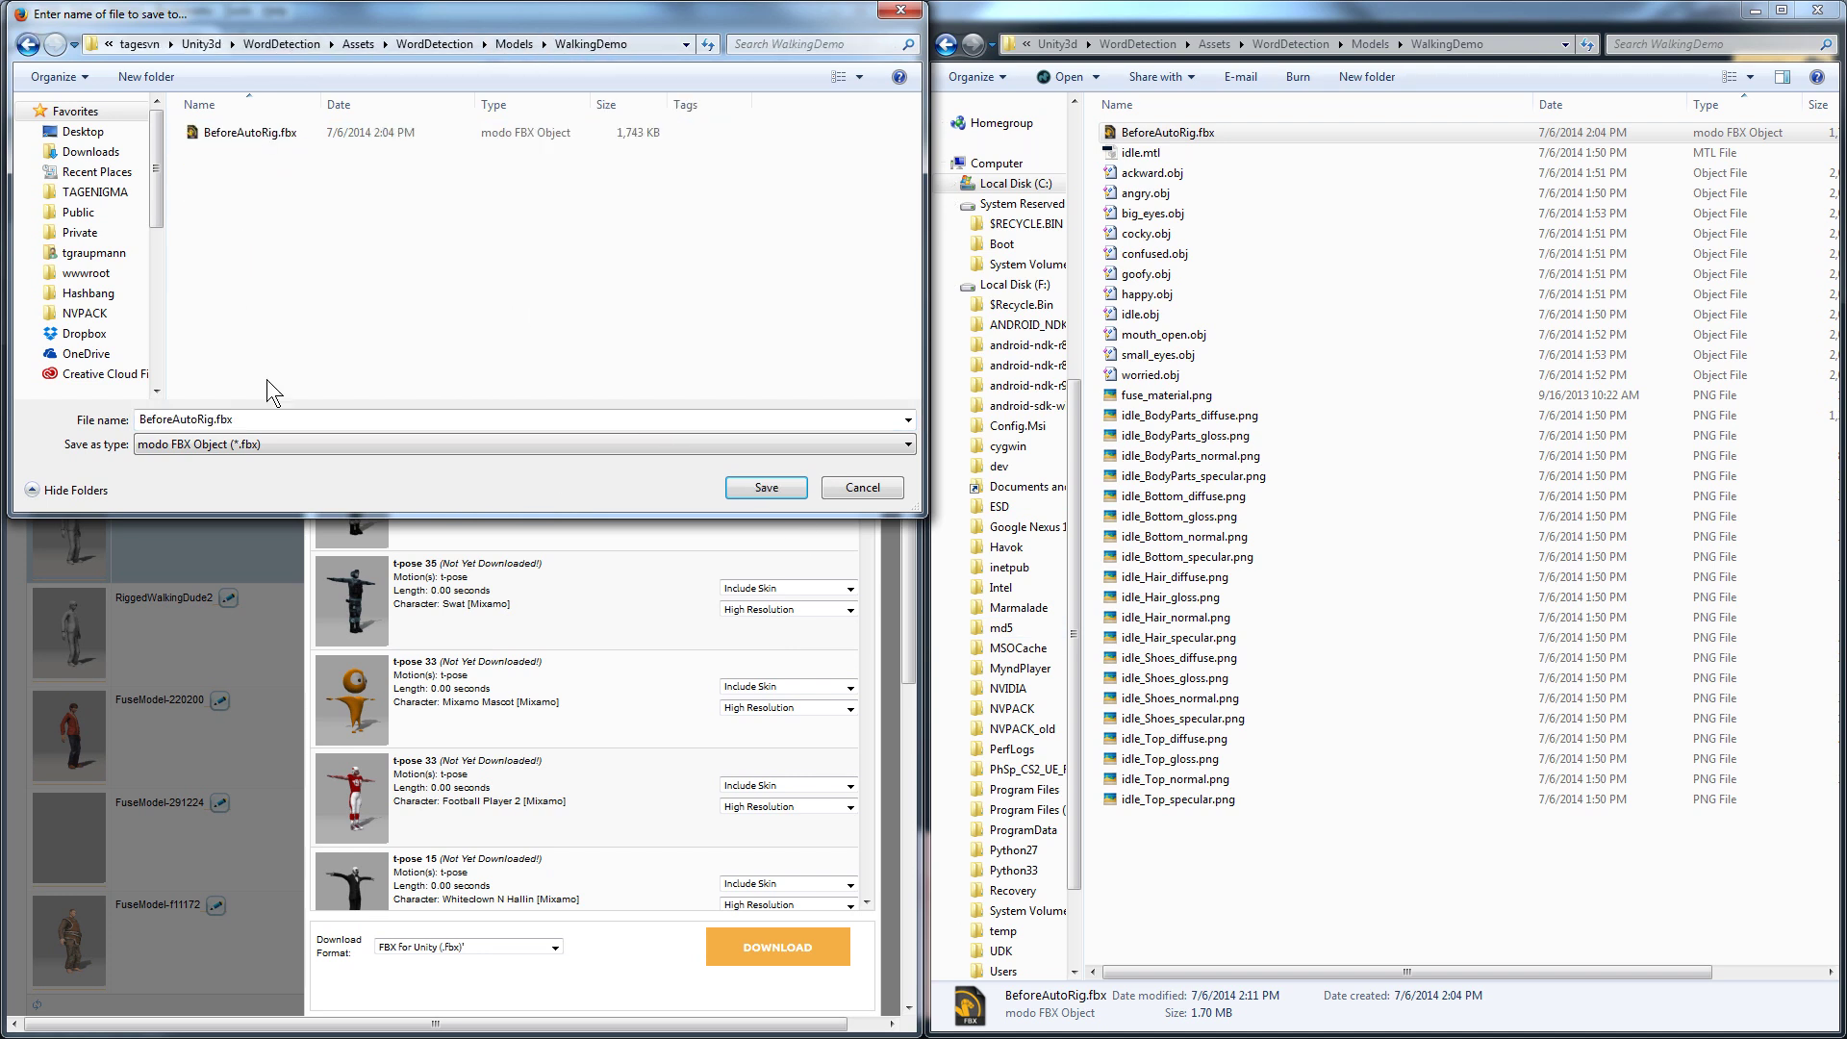
double_click(267, 418)
type("W")
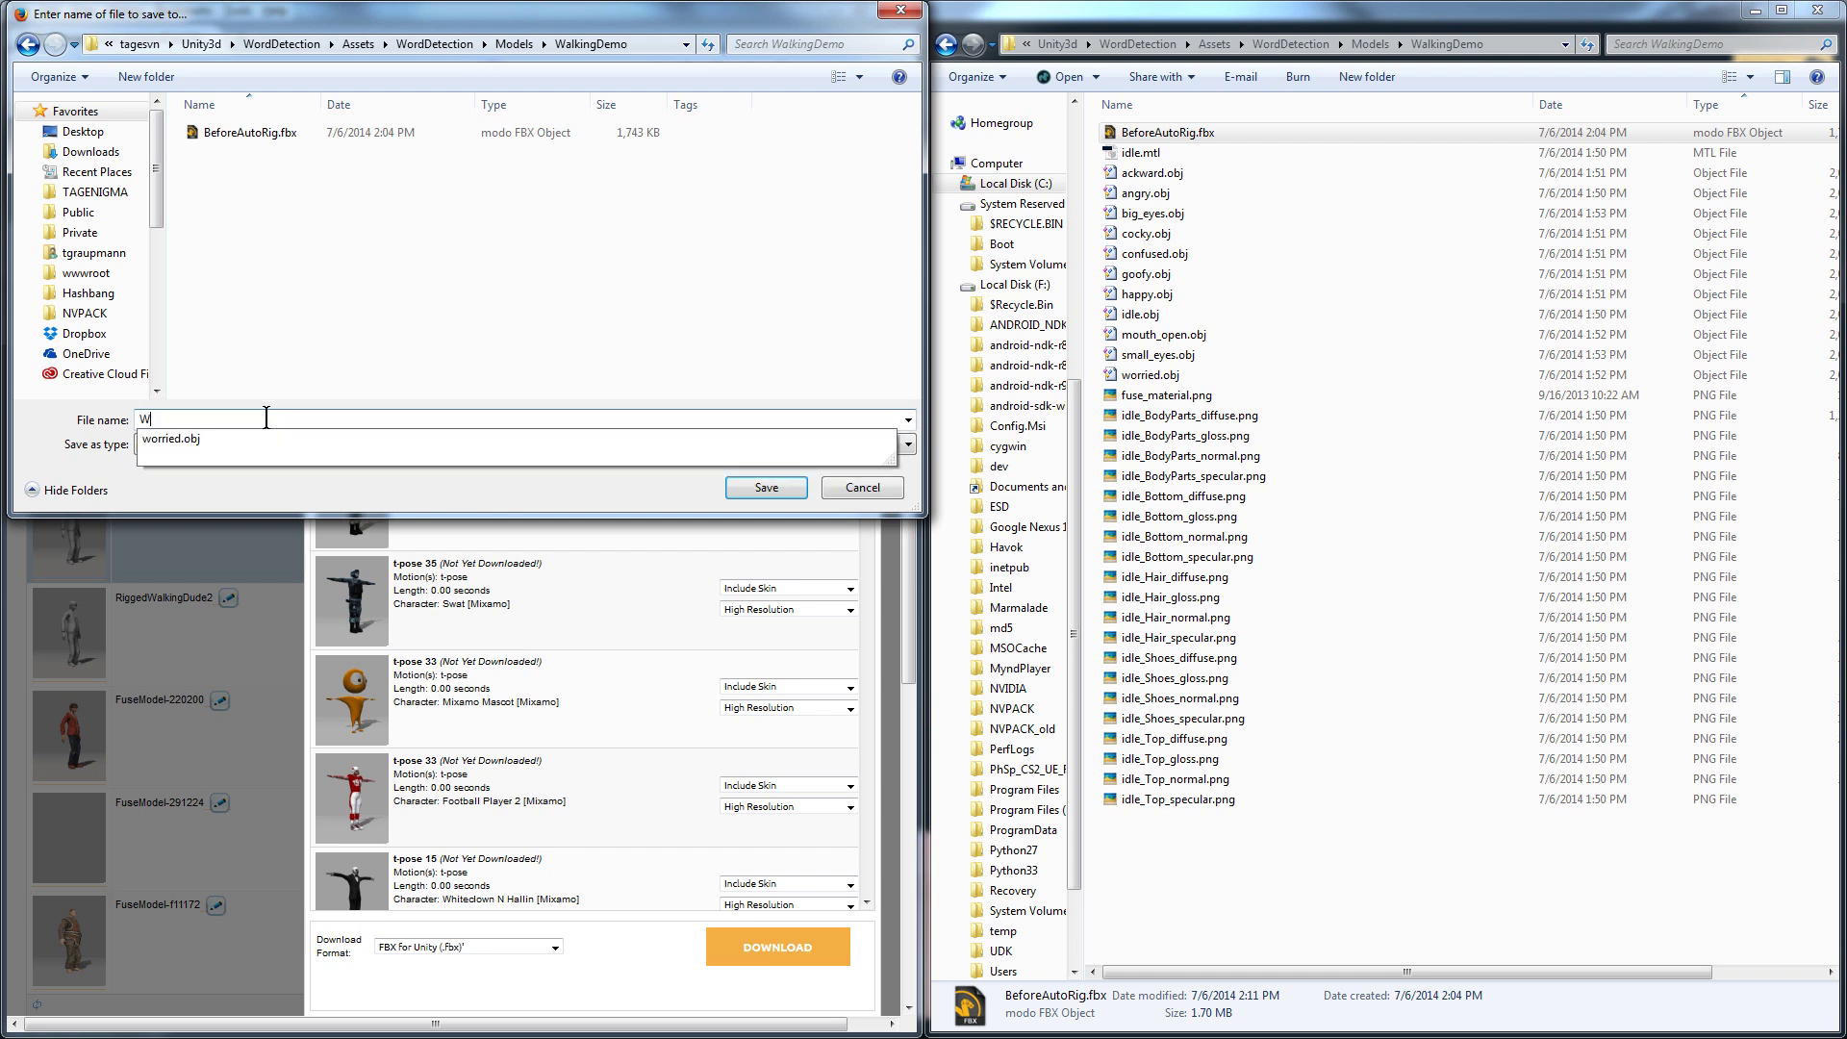
type("alkingDudeAfgt")
key("BackSpace")
key("BackSpace")
type("terAutoRig")
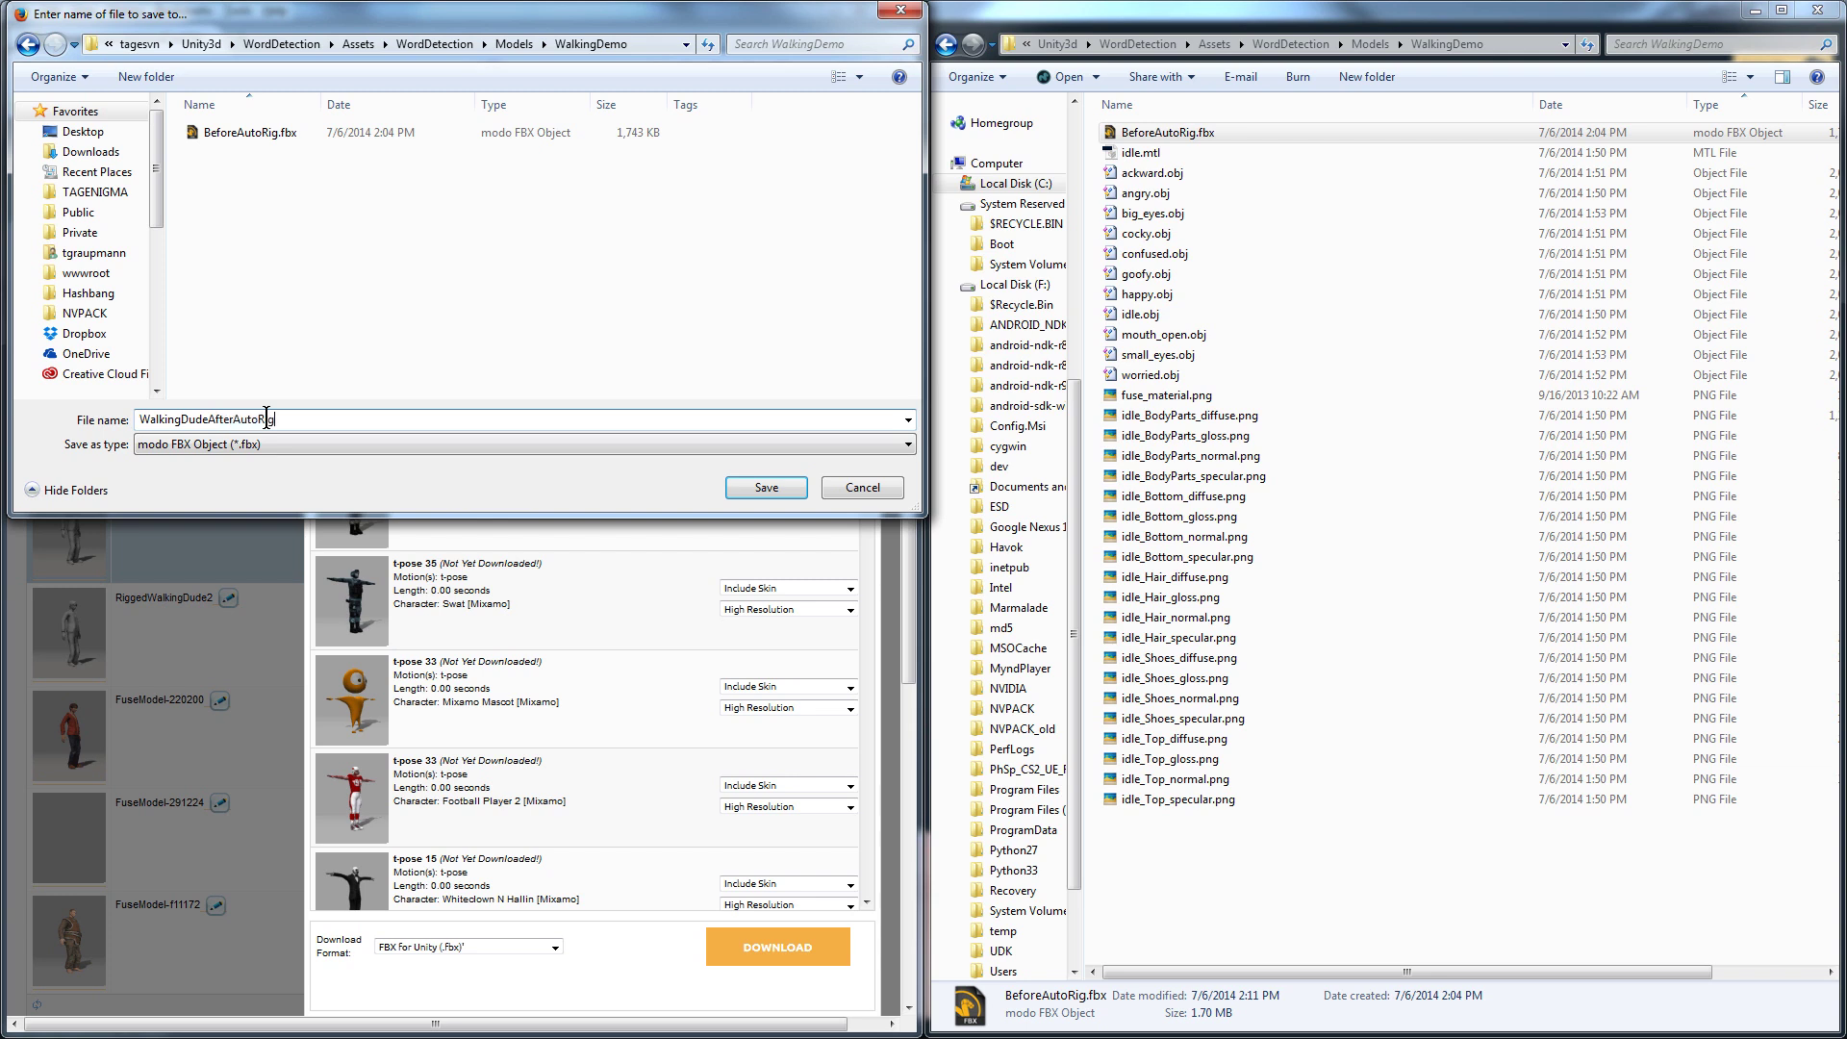
left_click(774, 490)
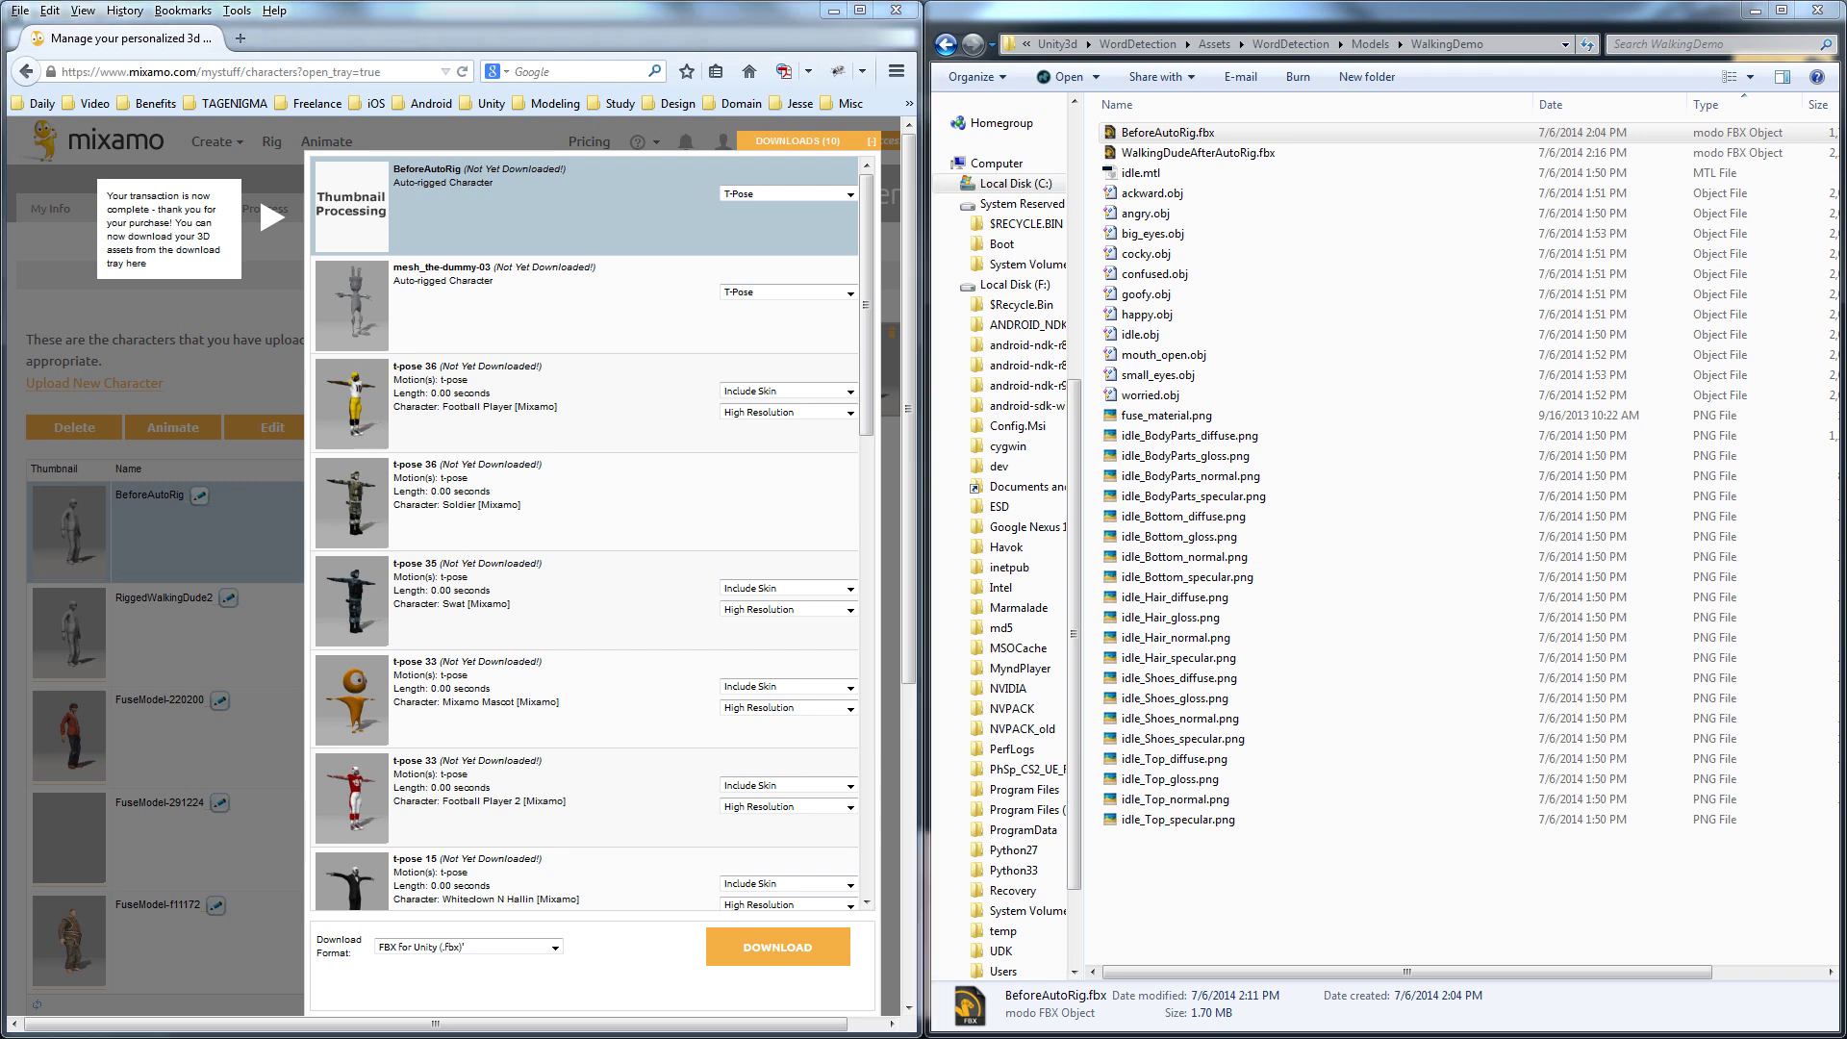
key("alt+Tab")
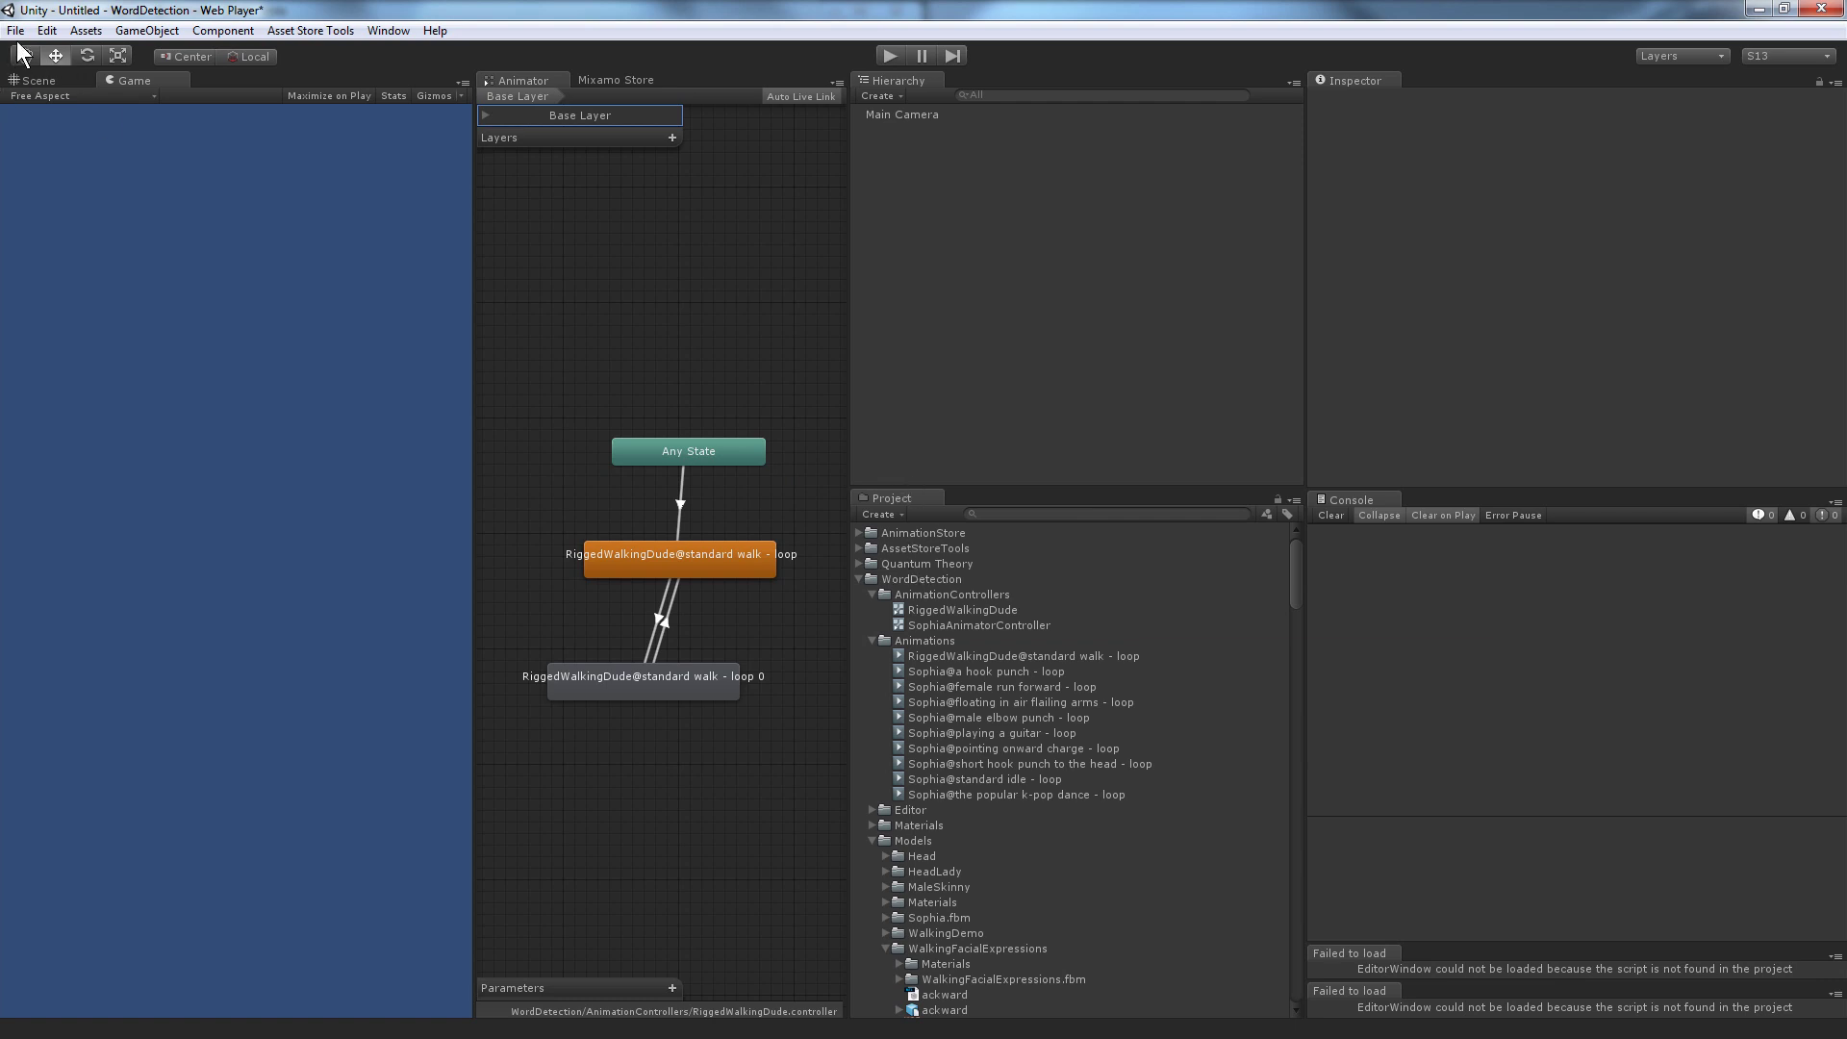
Switch Unity to a layout with a large Scene view.
left_click(1772, 56)
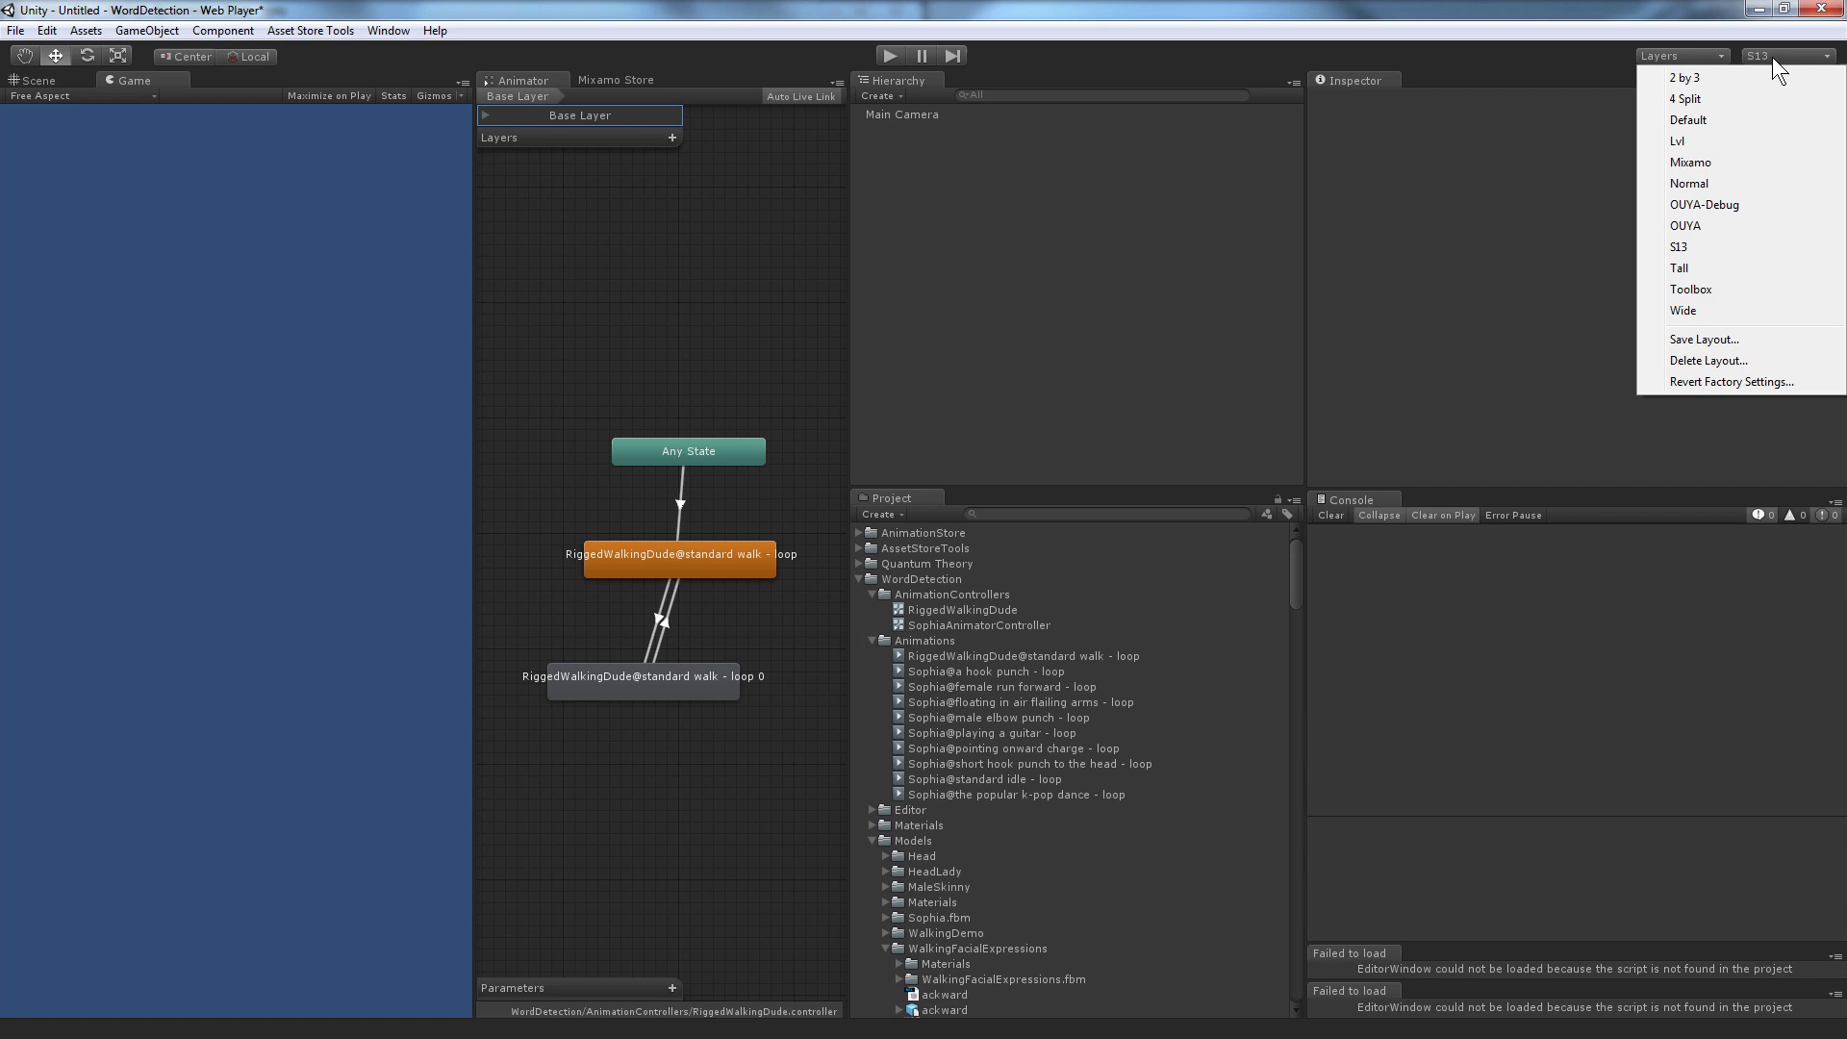
left_click(1732, 252)
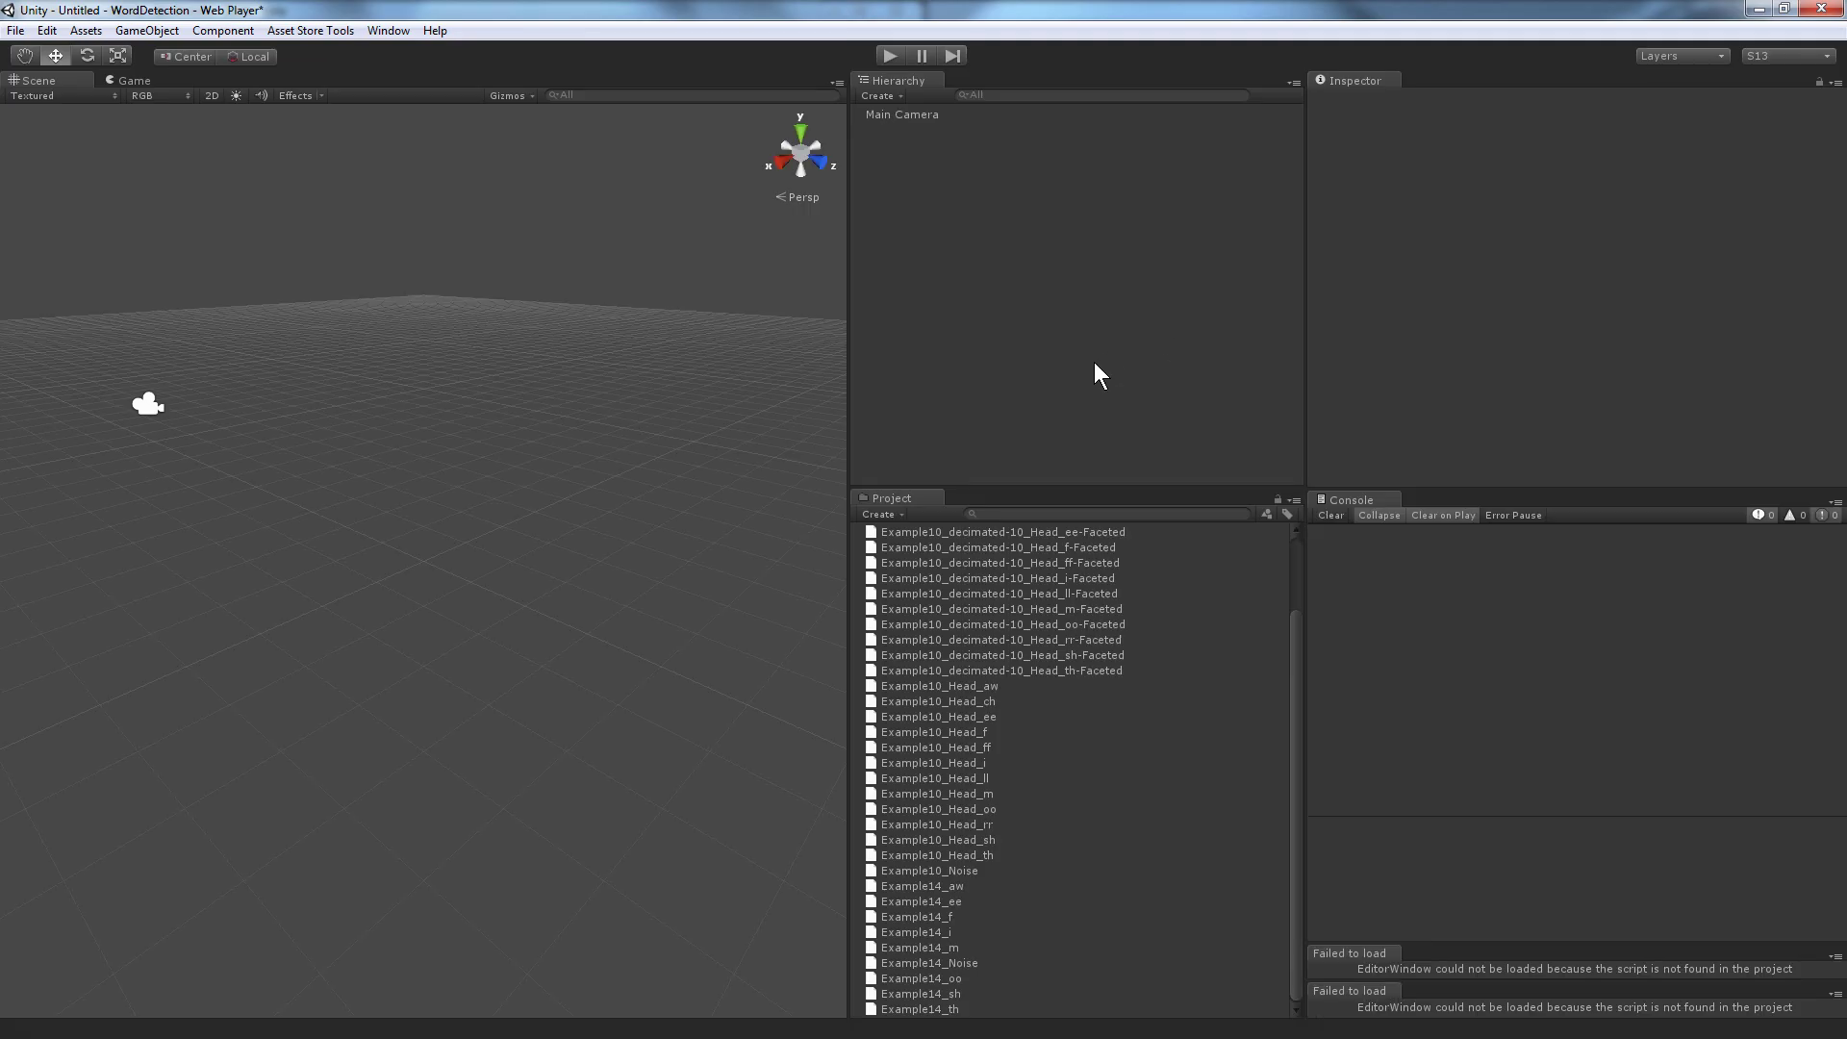
left_click_drag(1293, 647, 1309, 542)
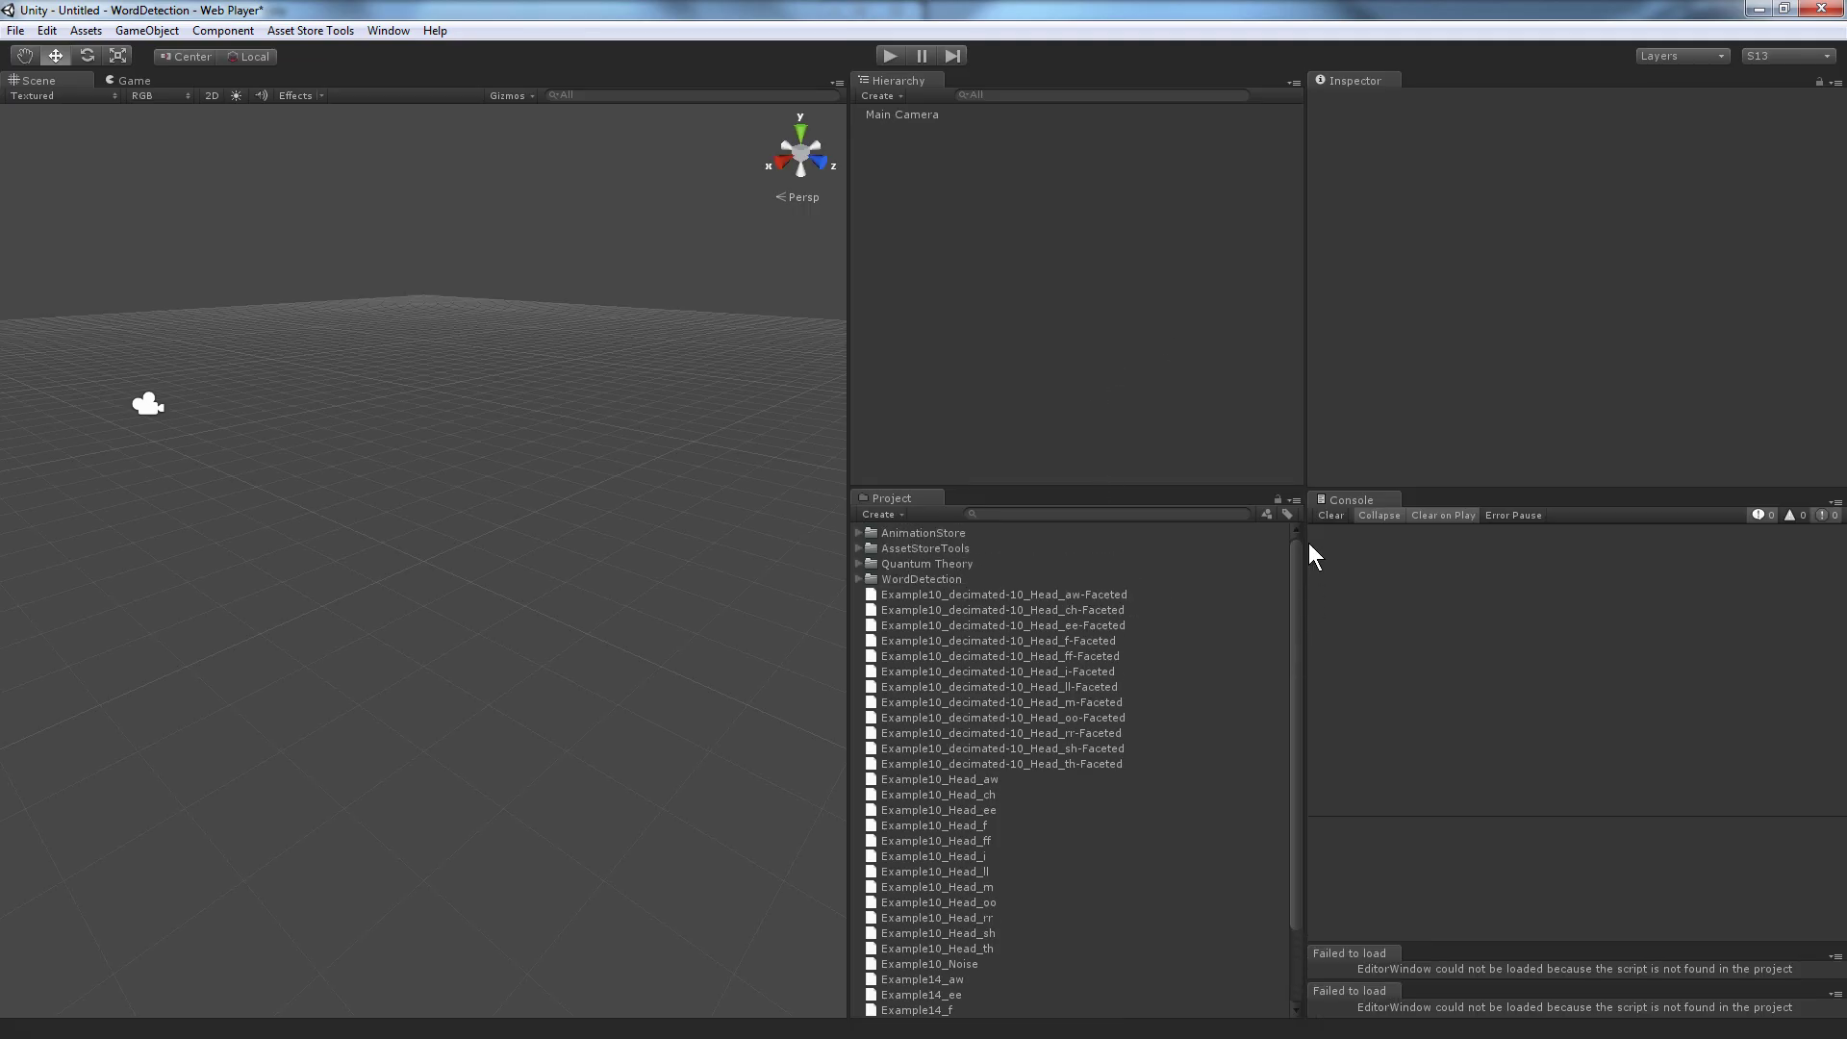
Open the Mixamo Store window and dock it on the left.
left_click(388, 31)
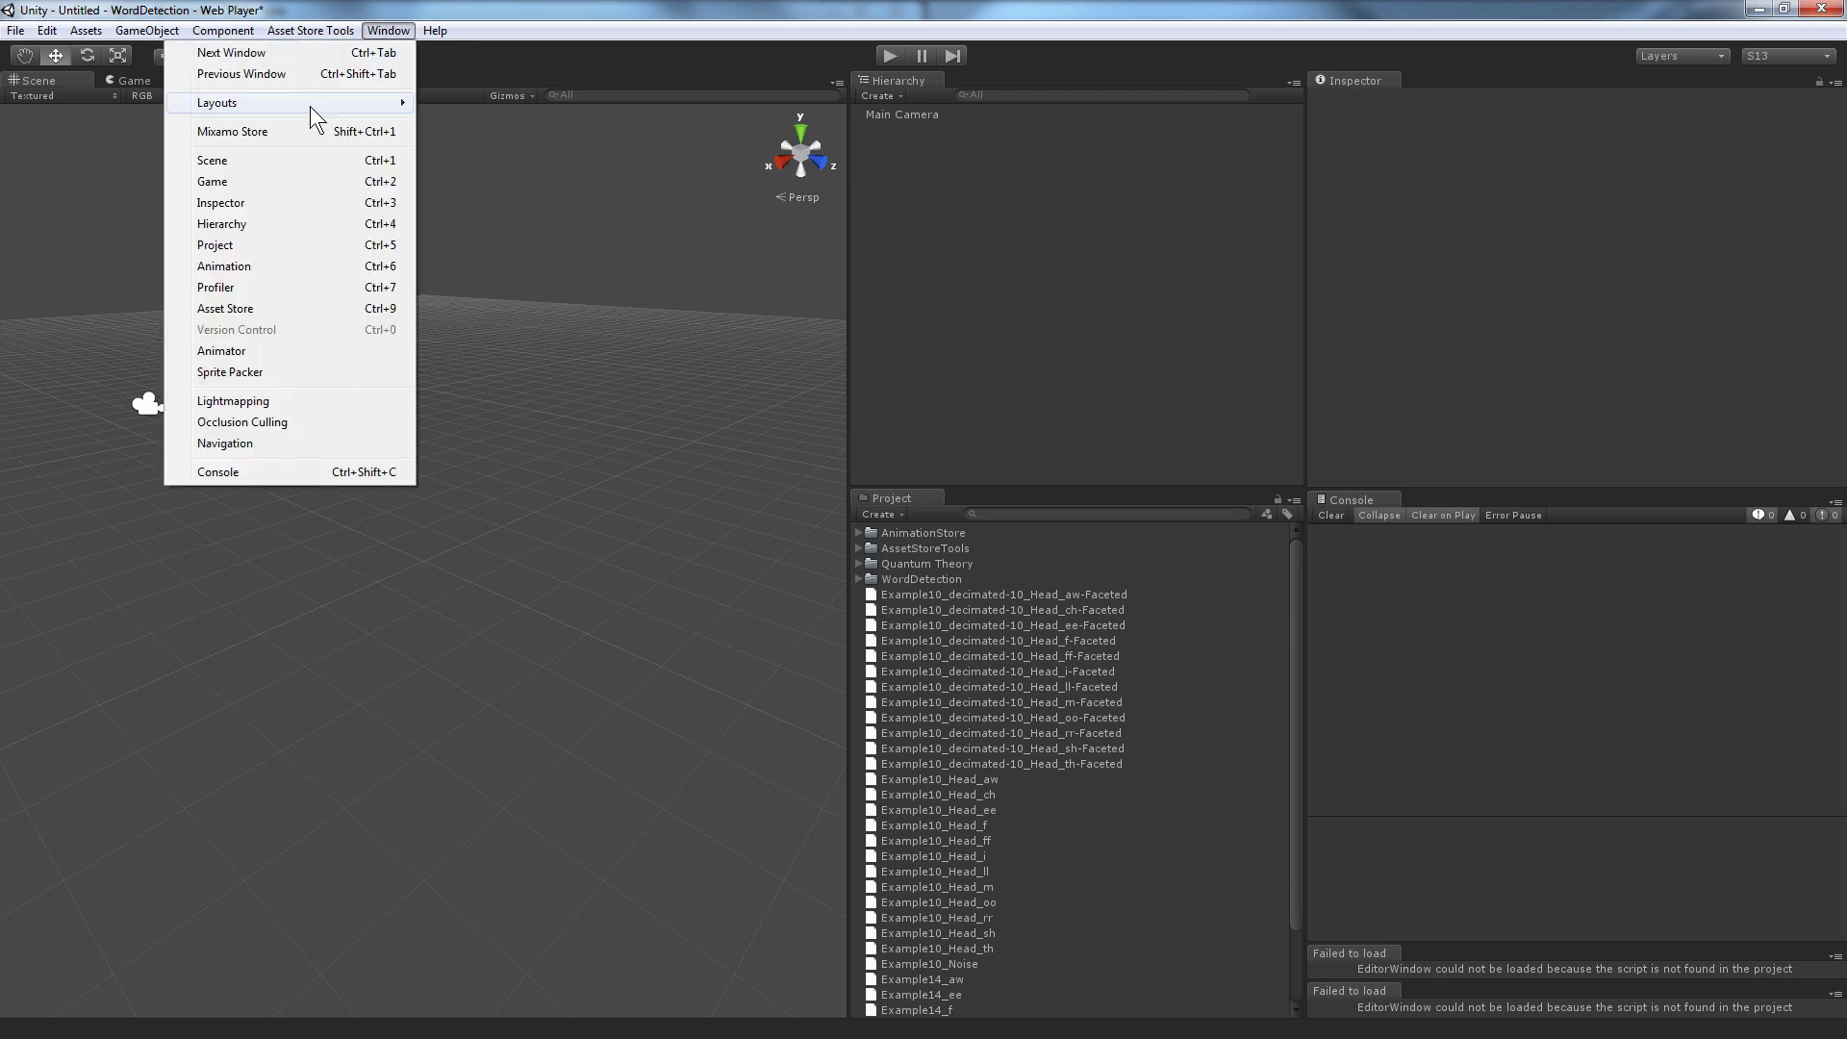
left_click(291, 131)
left_click_drag(1184, 48, 741, 147)
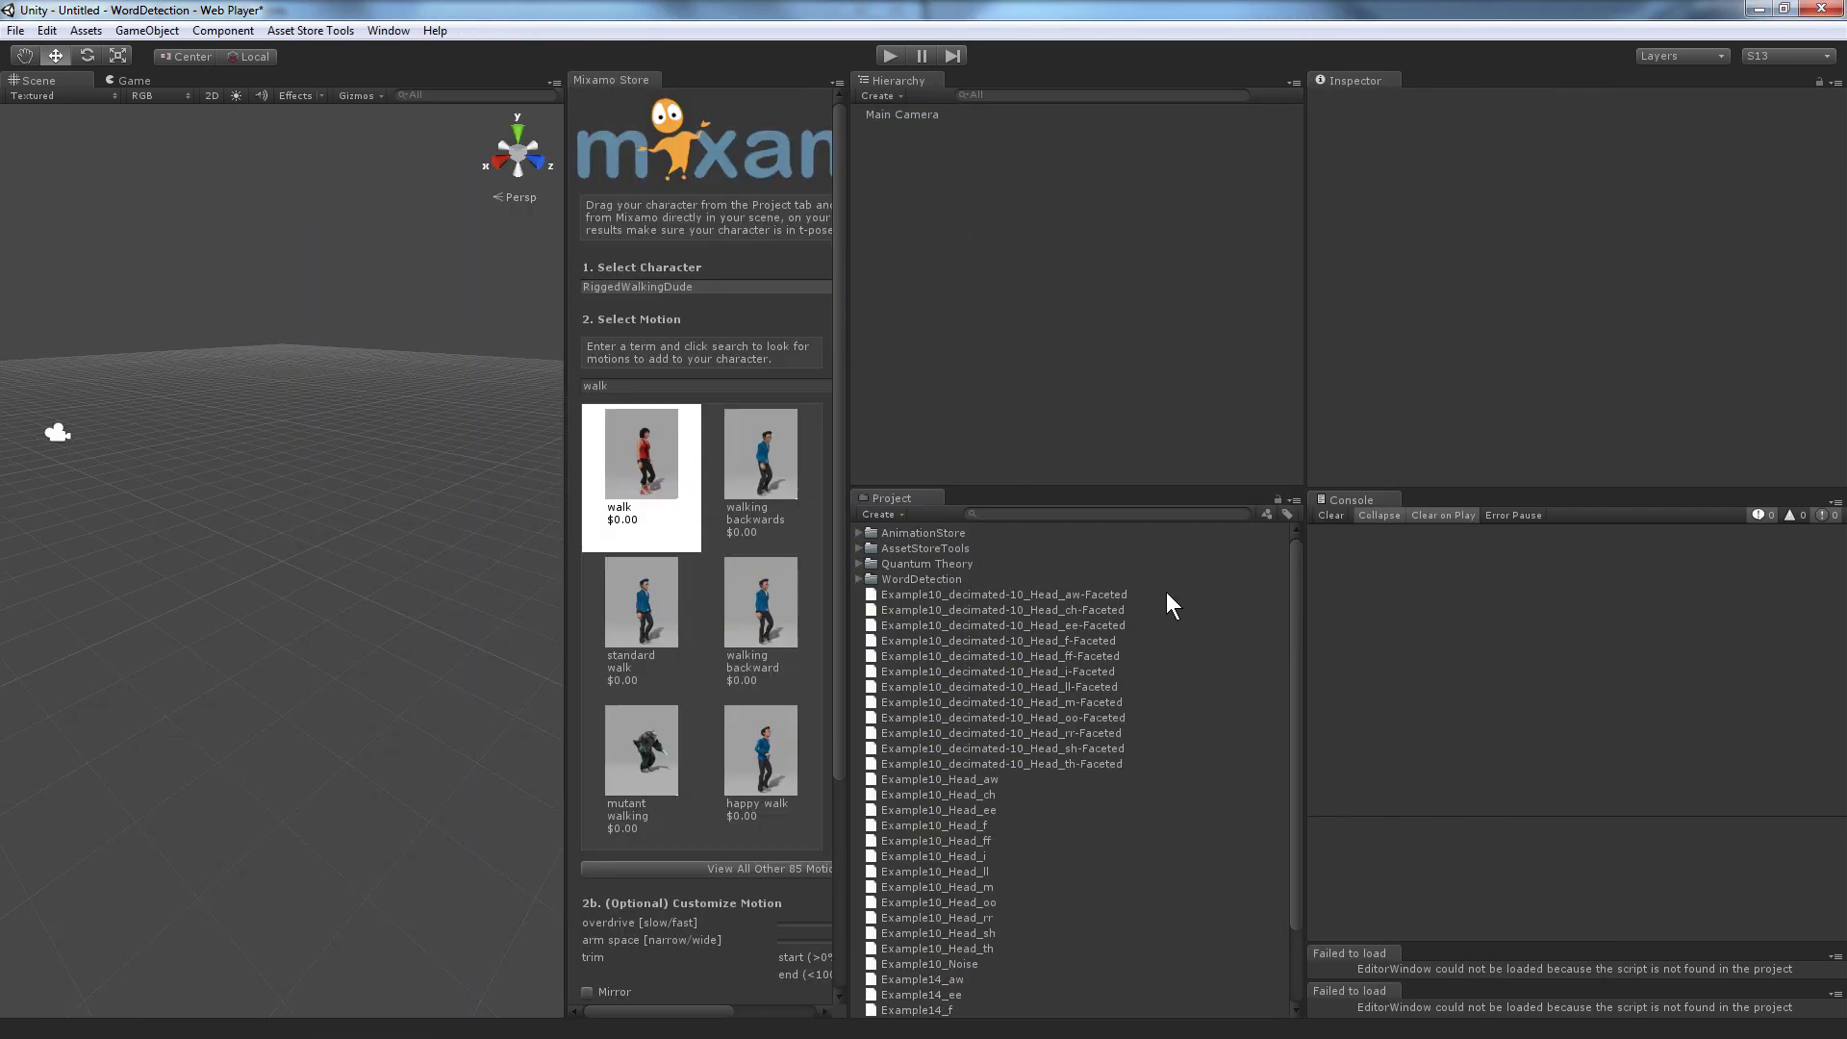
Expand WordDetection > Models > WalkingDemo and set WalkingDudeAfterAutoRig as the Mixamo Store character.
double_click(926, 578)
key("Down")
key("Down")
key("Down")
key("Down")
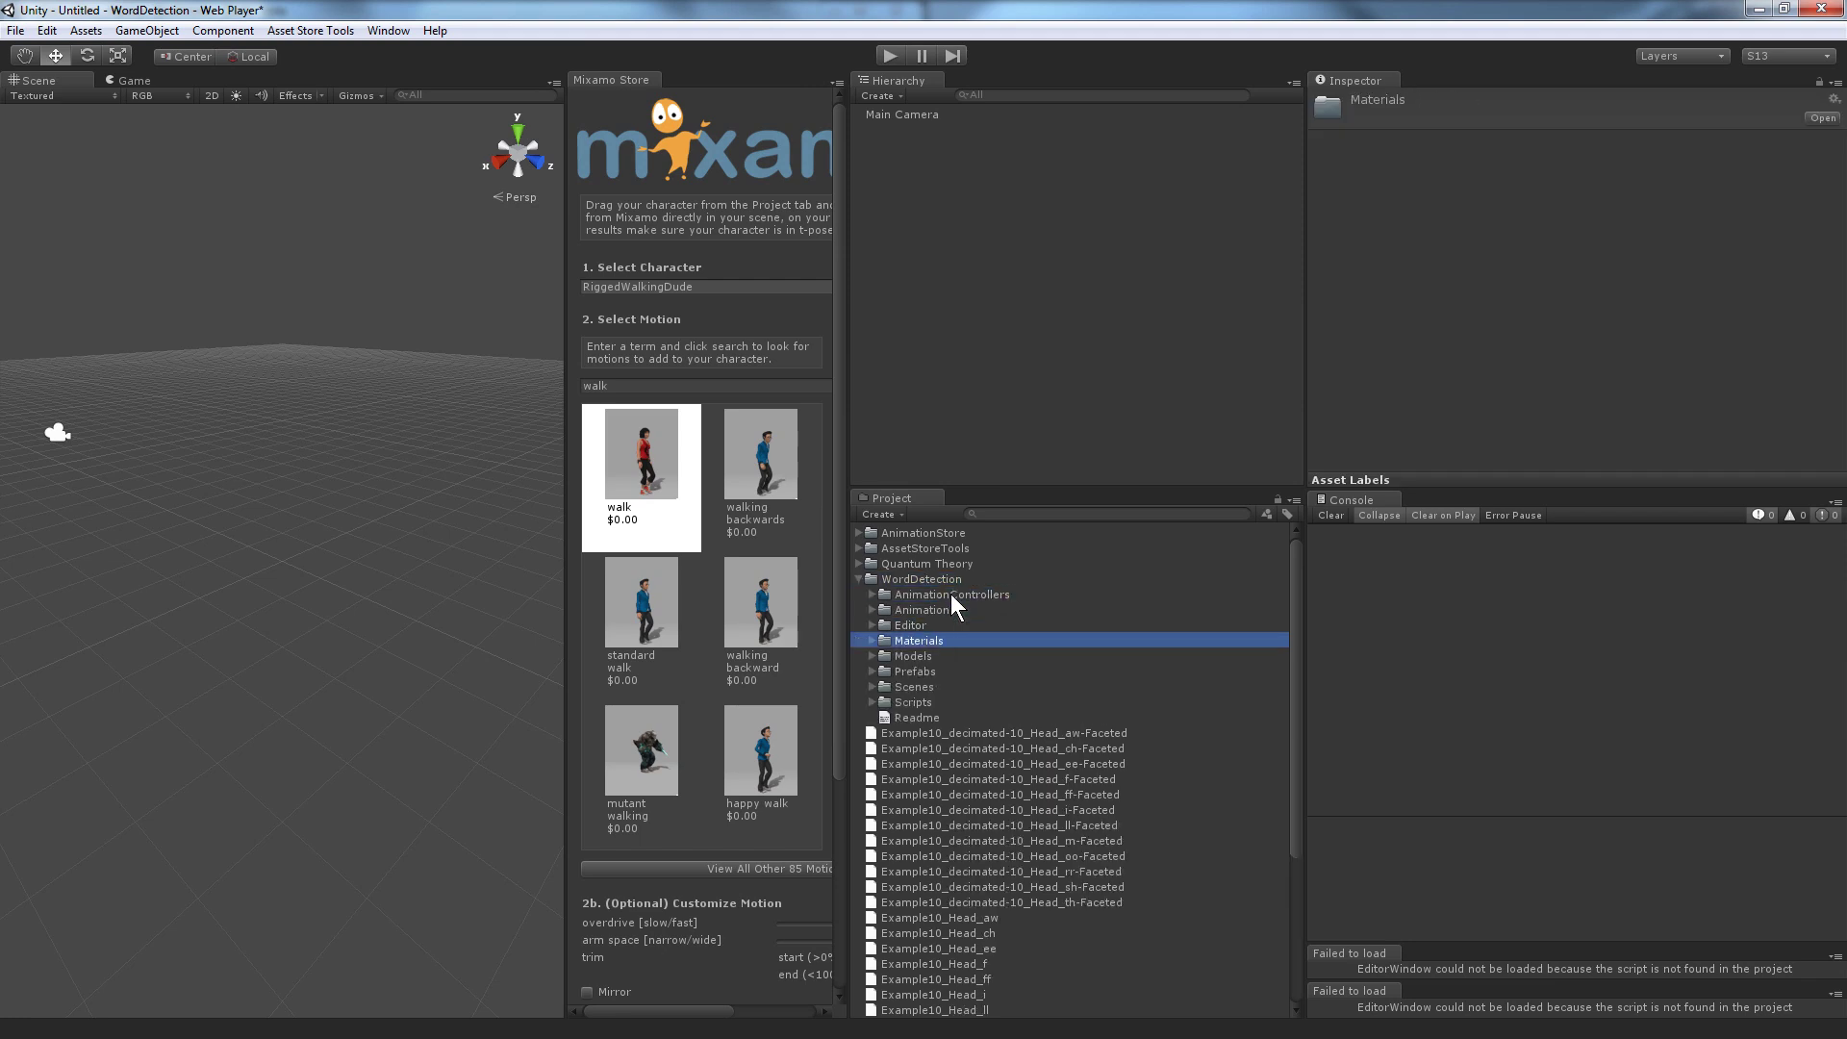
key("Down")
key("Right")
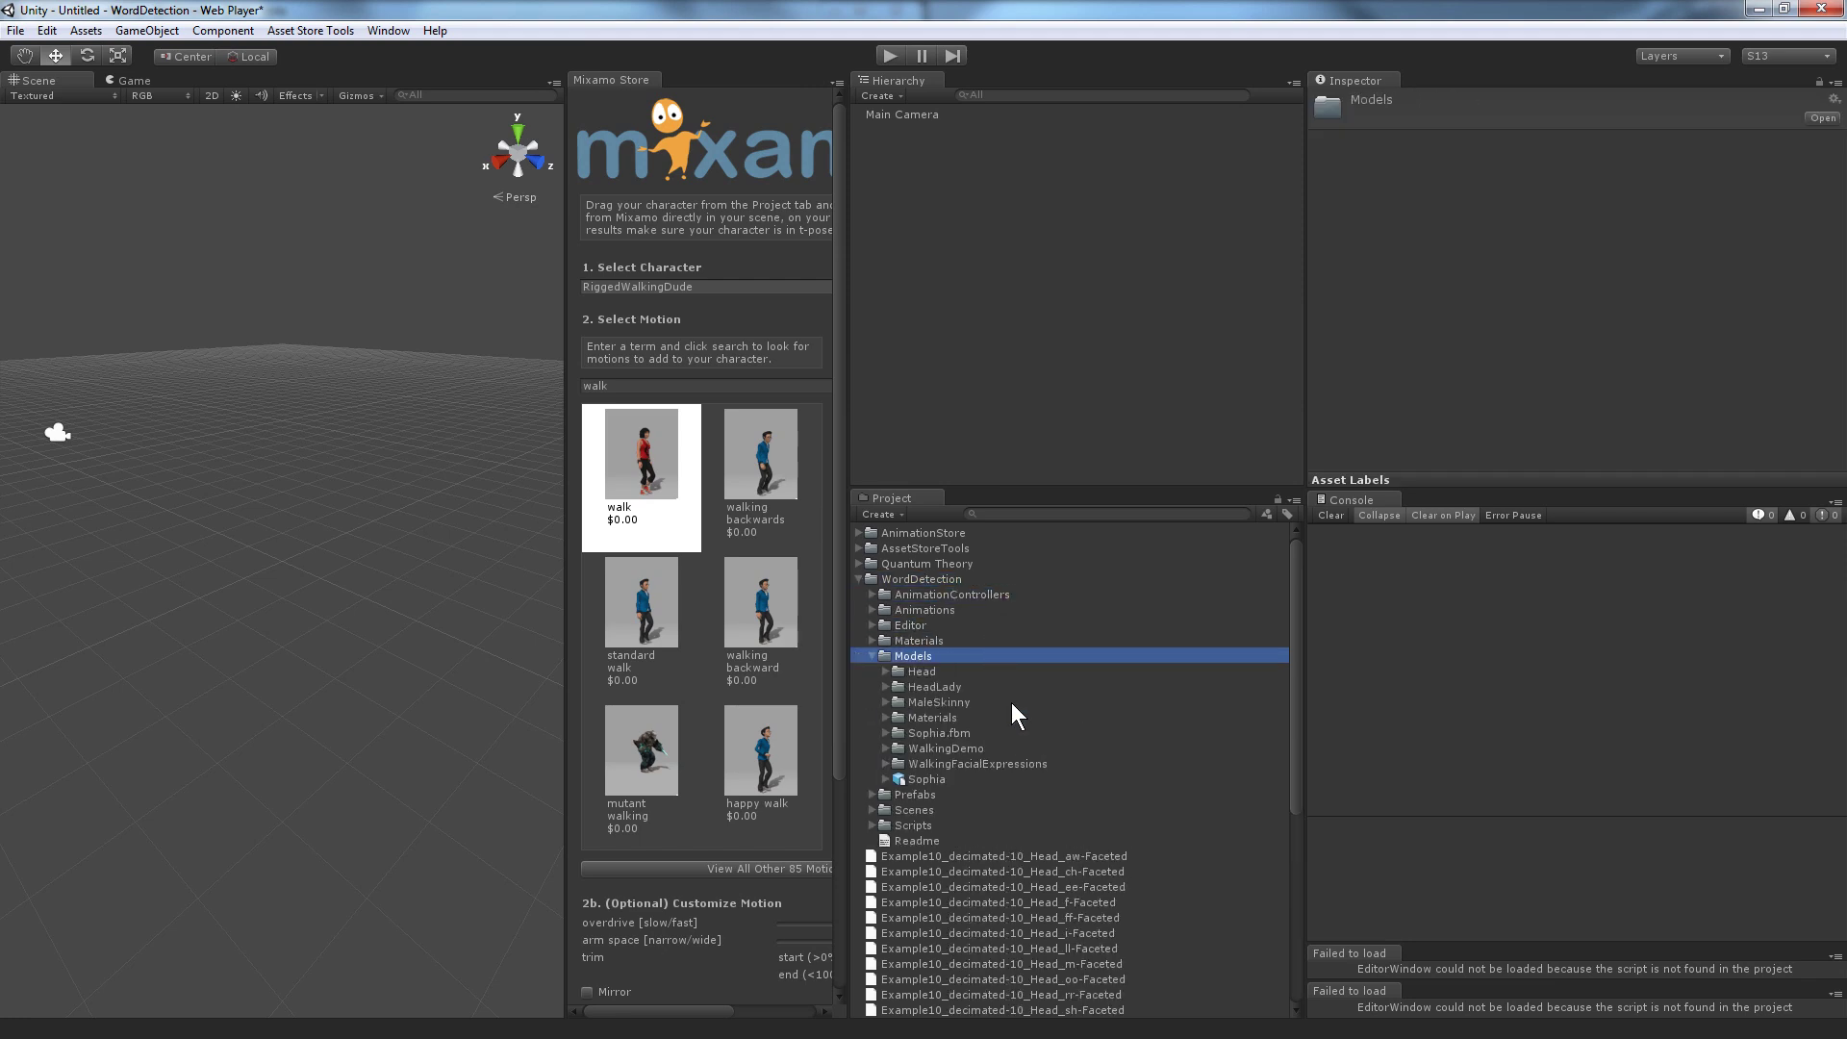
key("Down")
key("Down")
key("Down")
key("Down")
key("Down")
key("Down")
key("Right")
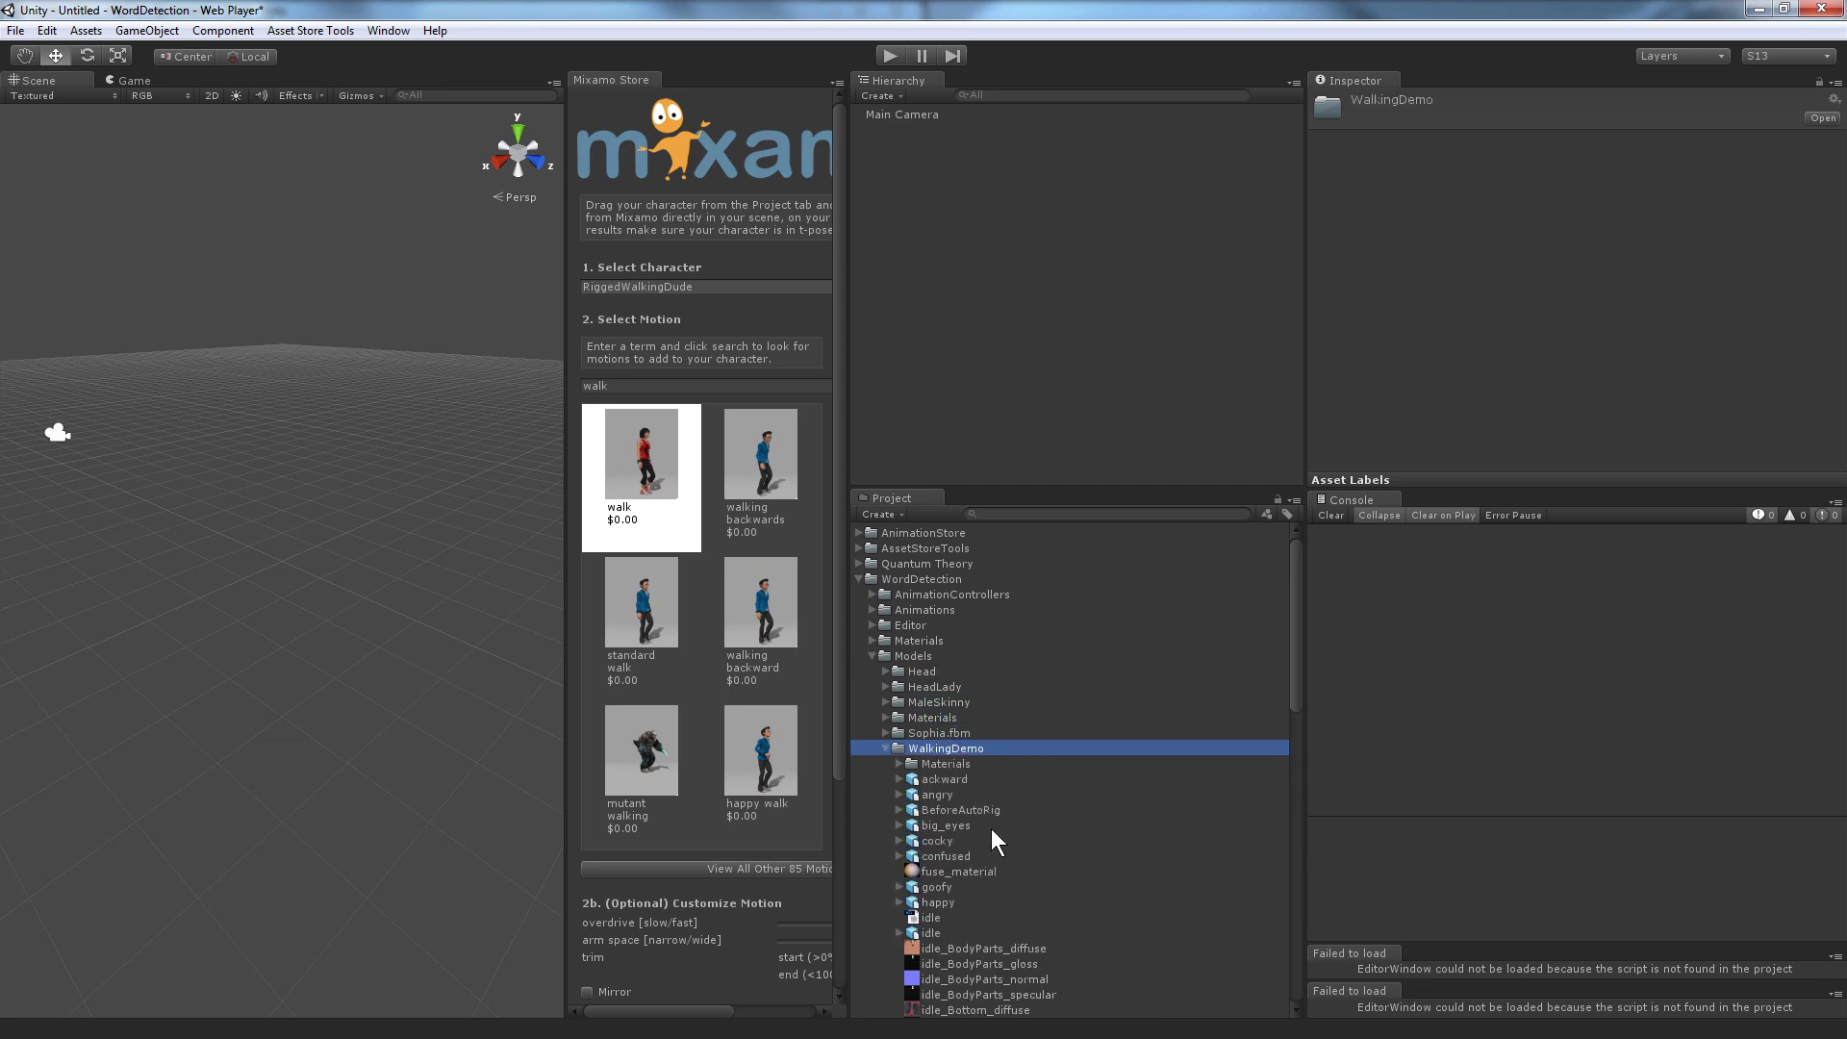
scroll(989, 812, "down", 6)
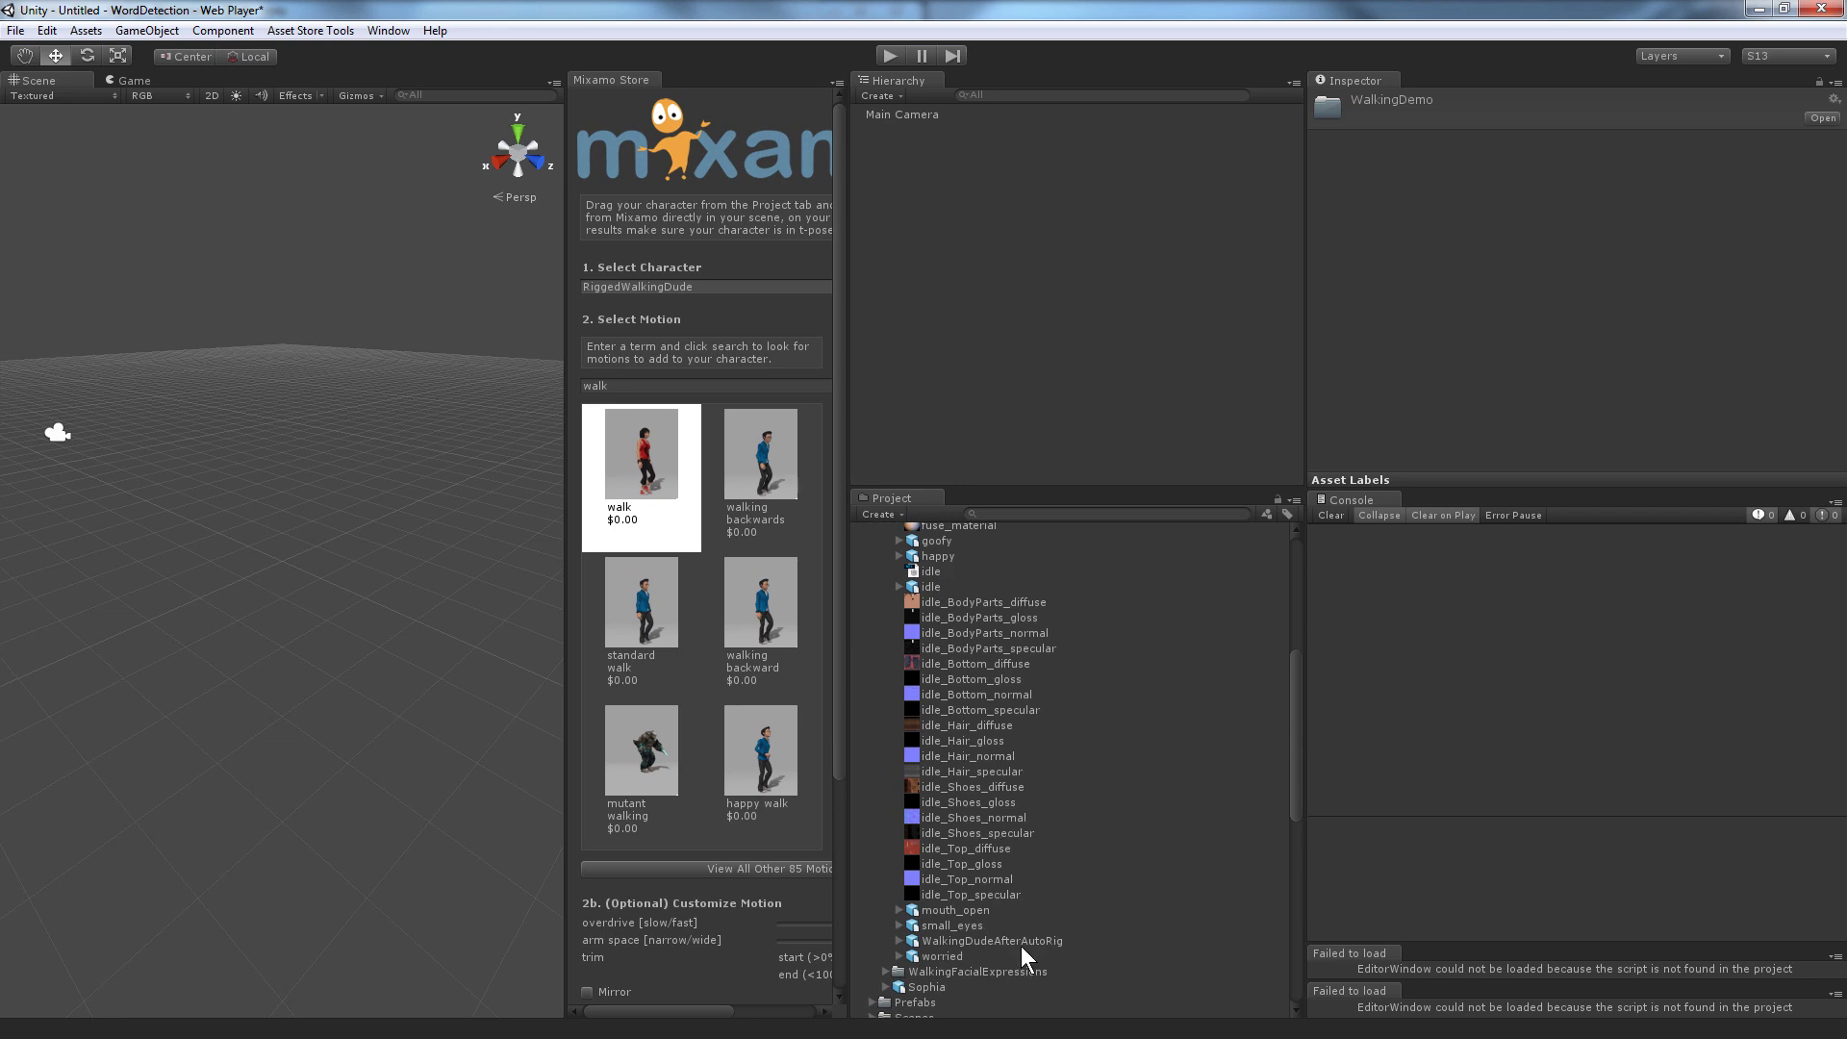
left_click_drag(1025, 939, 677, 289)
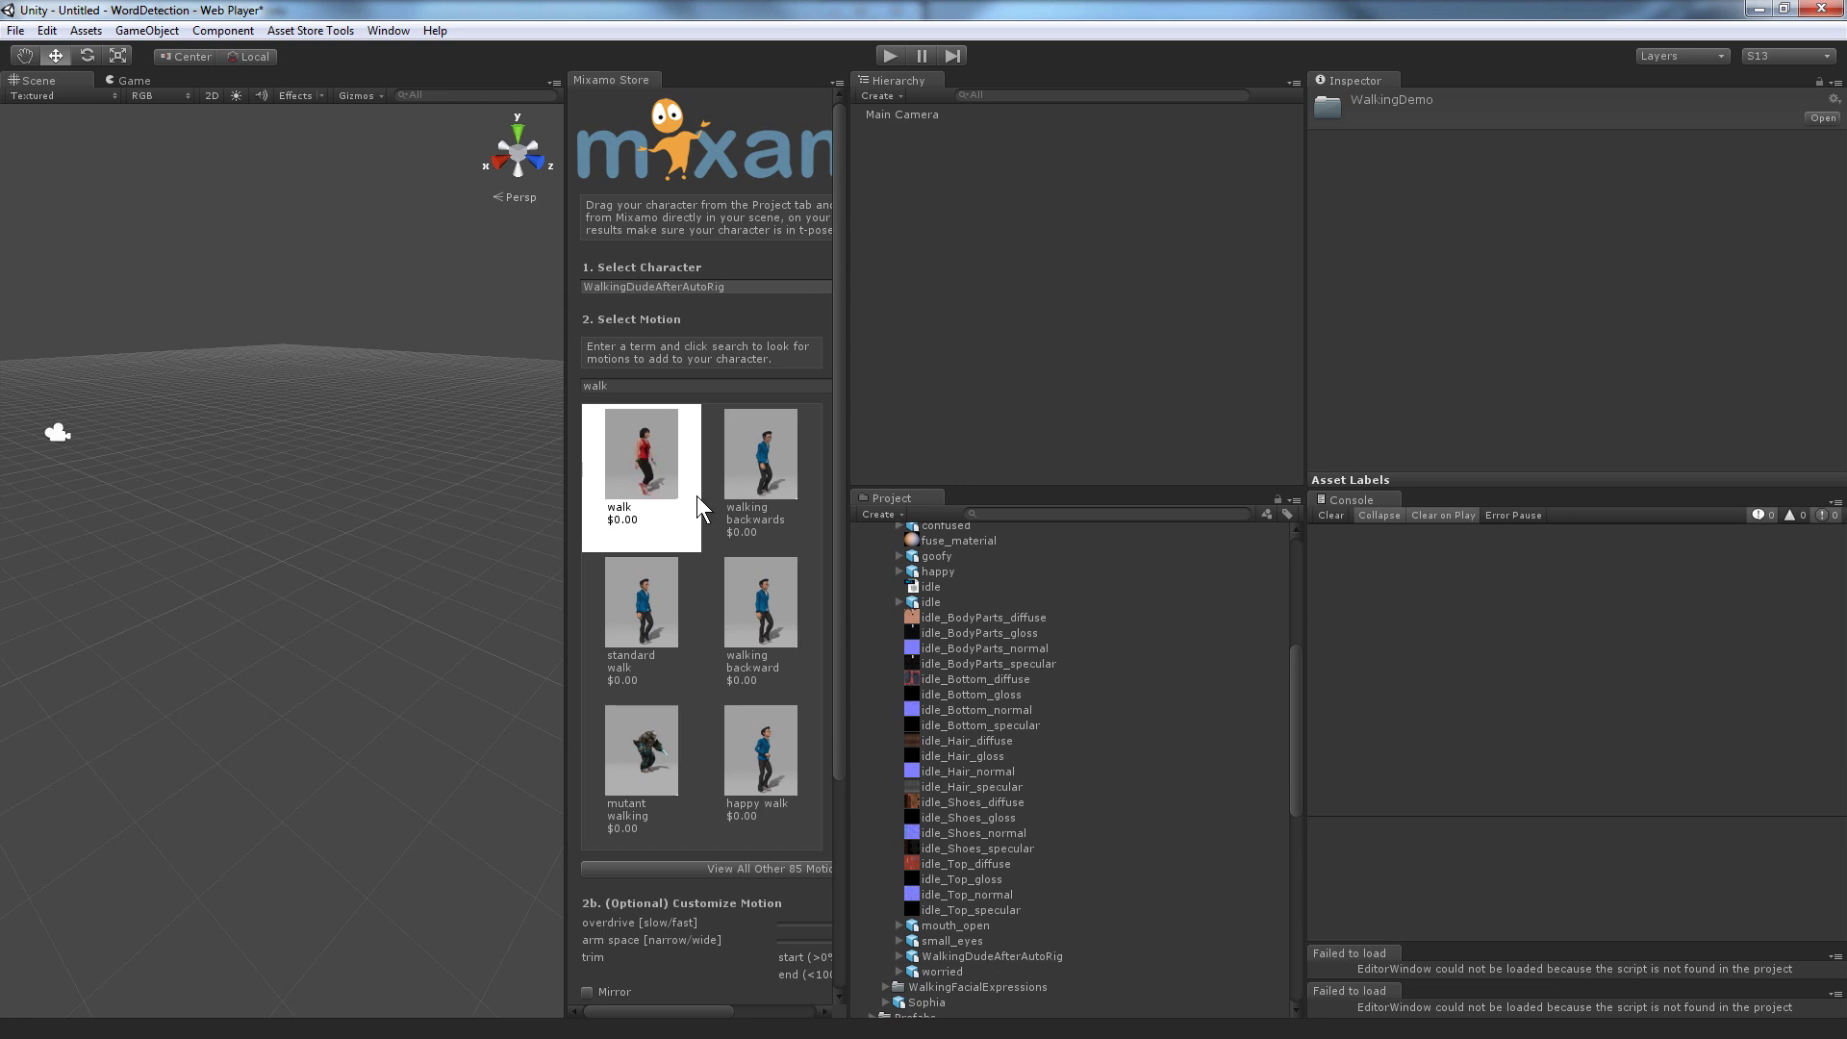
Preview the standard walk motion and widen the Mixamo Store to show six columns.
left_click(651, 624)
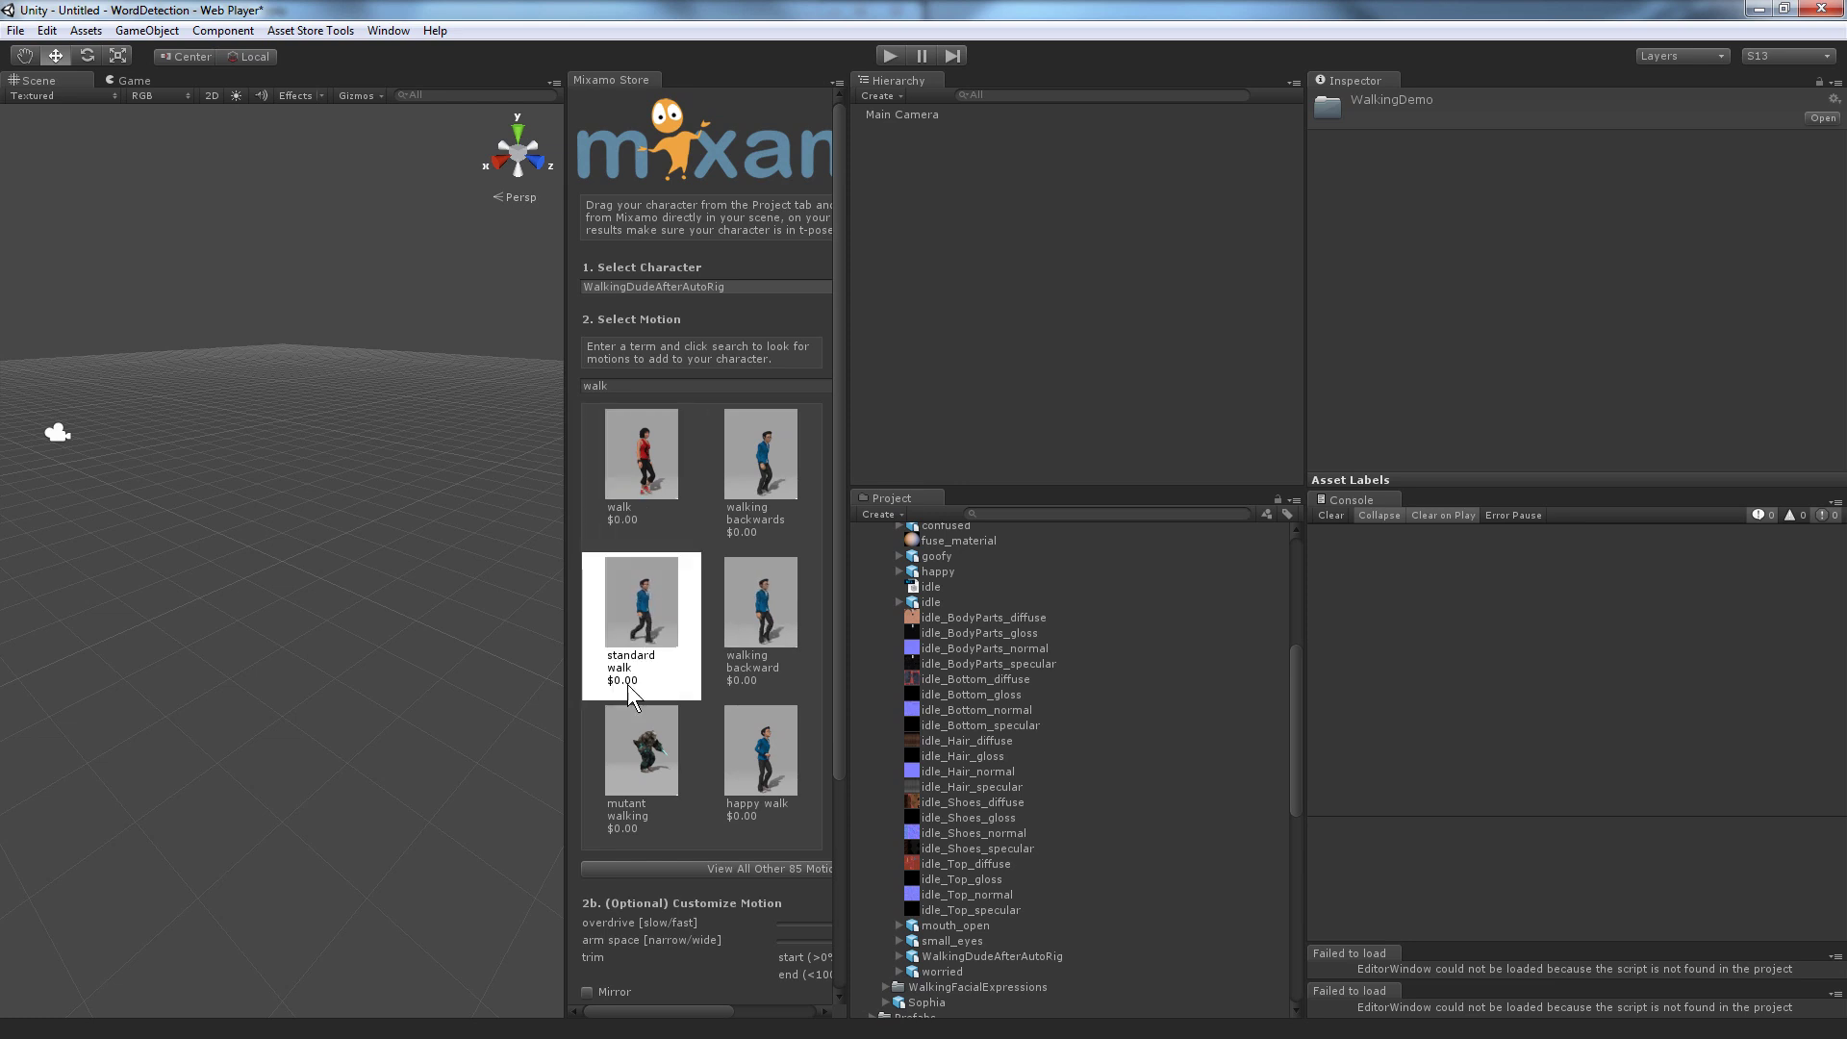
scroll(613, 714, "down", 2)
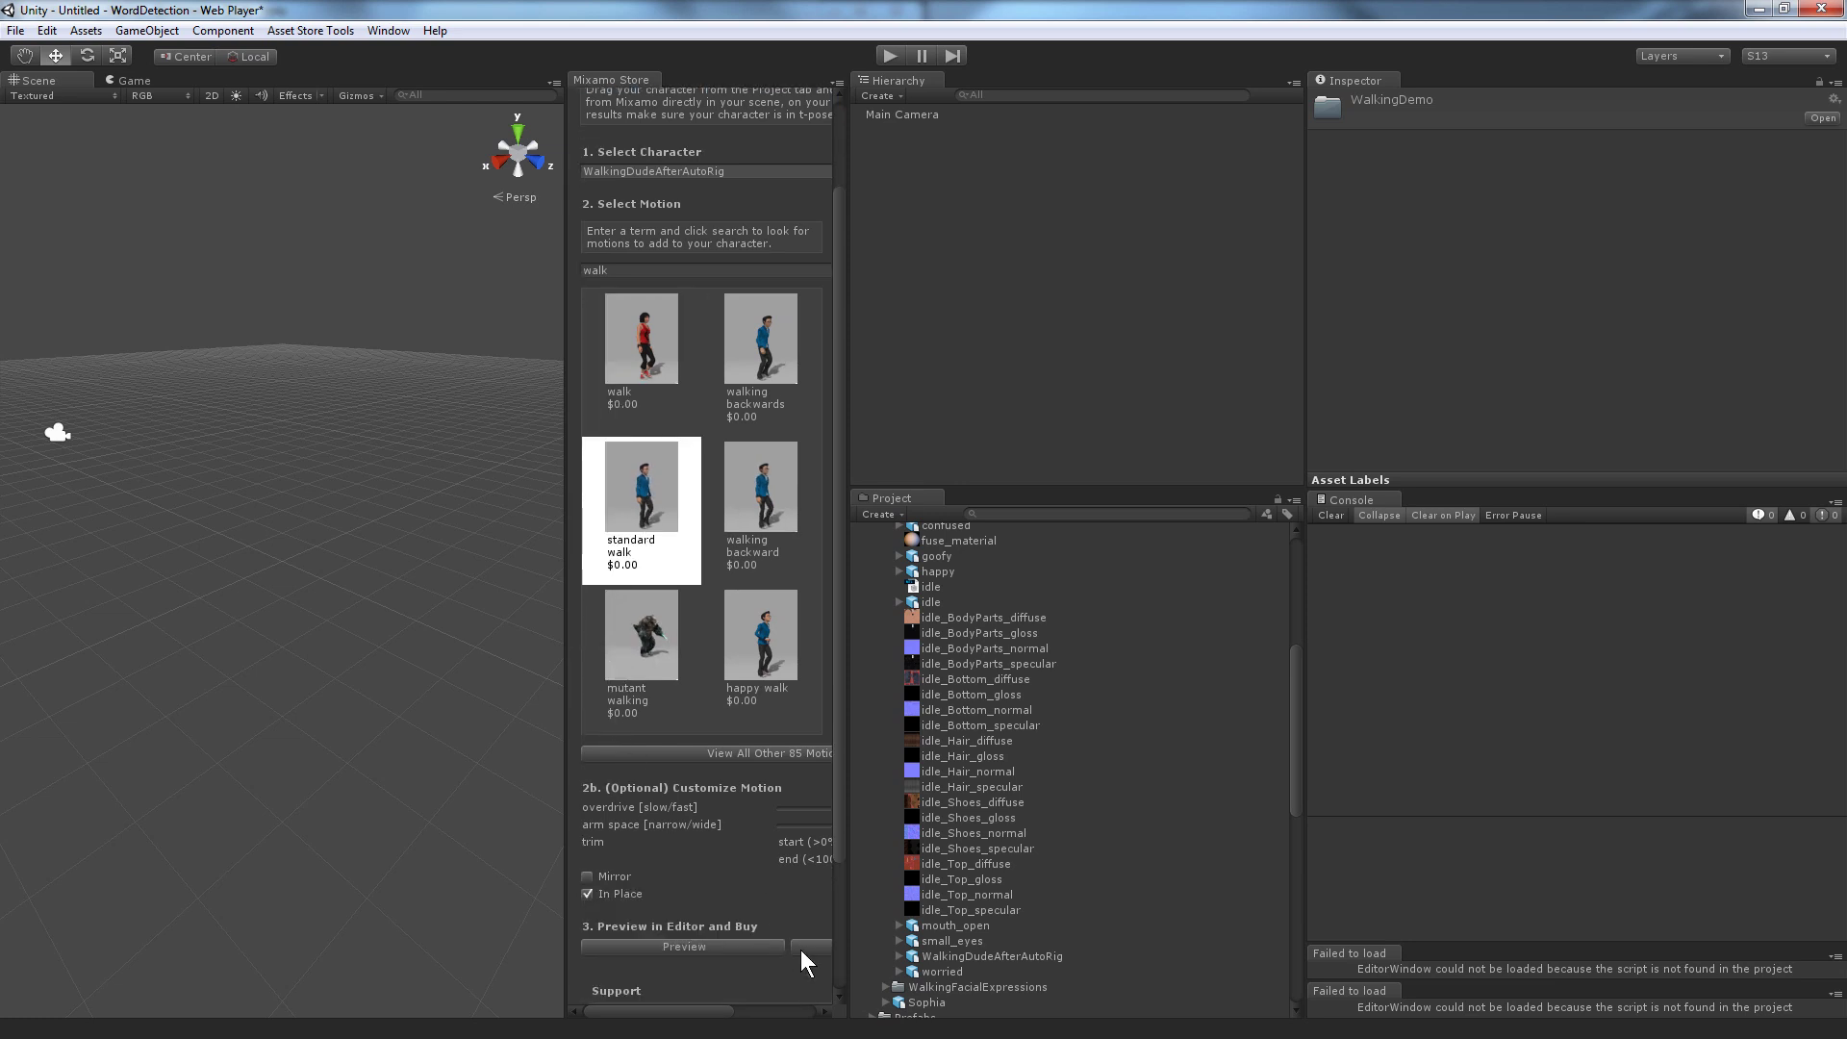
left_click(814, 947)
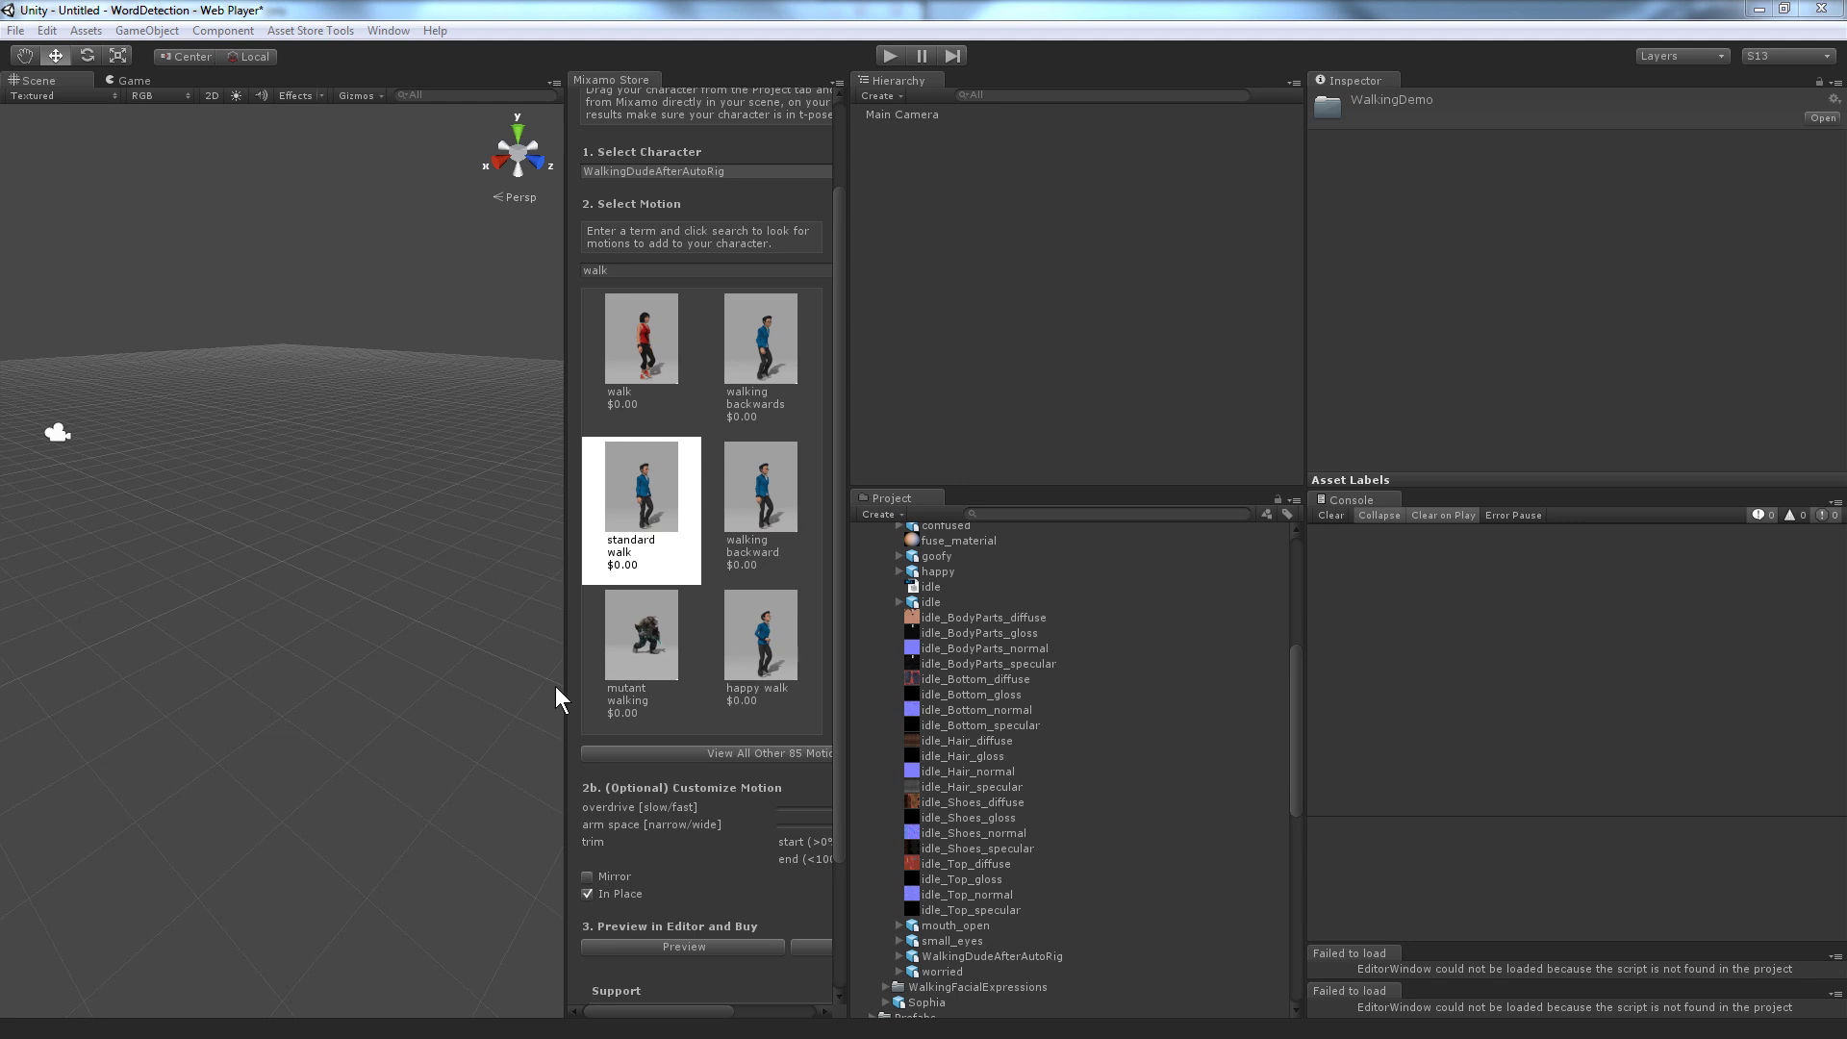
left_click_drag(561, 684, 306, 672)
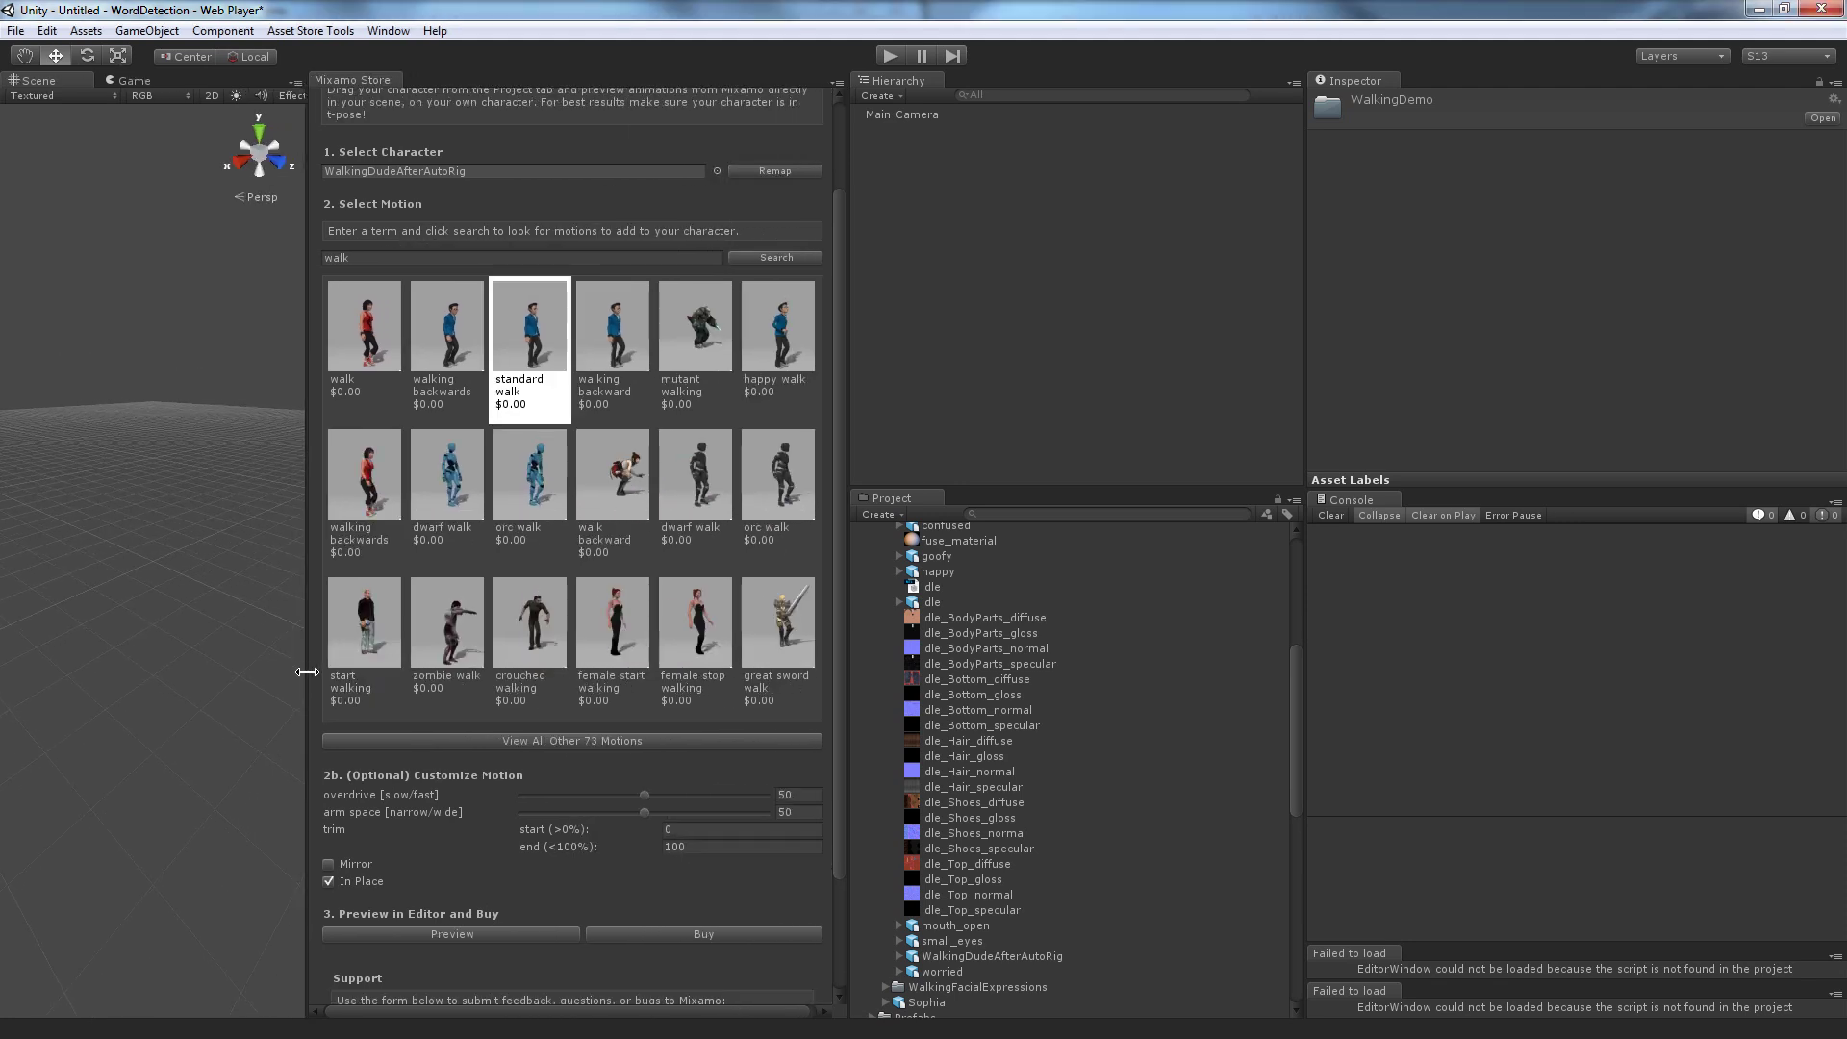
Search Mixamo for 'jump' and buy the jump in place loop motion.
left_click(394, 258)
type("jump")
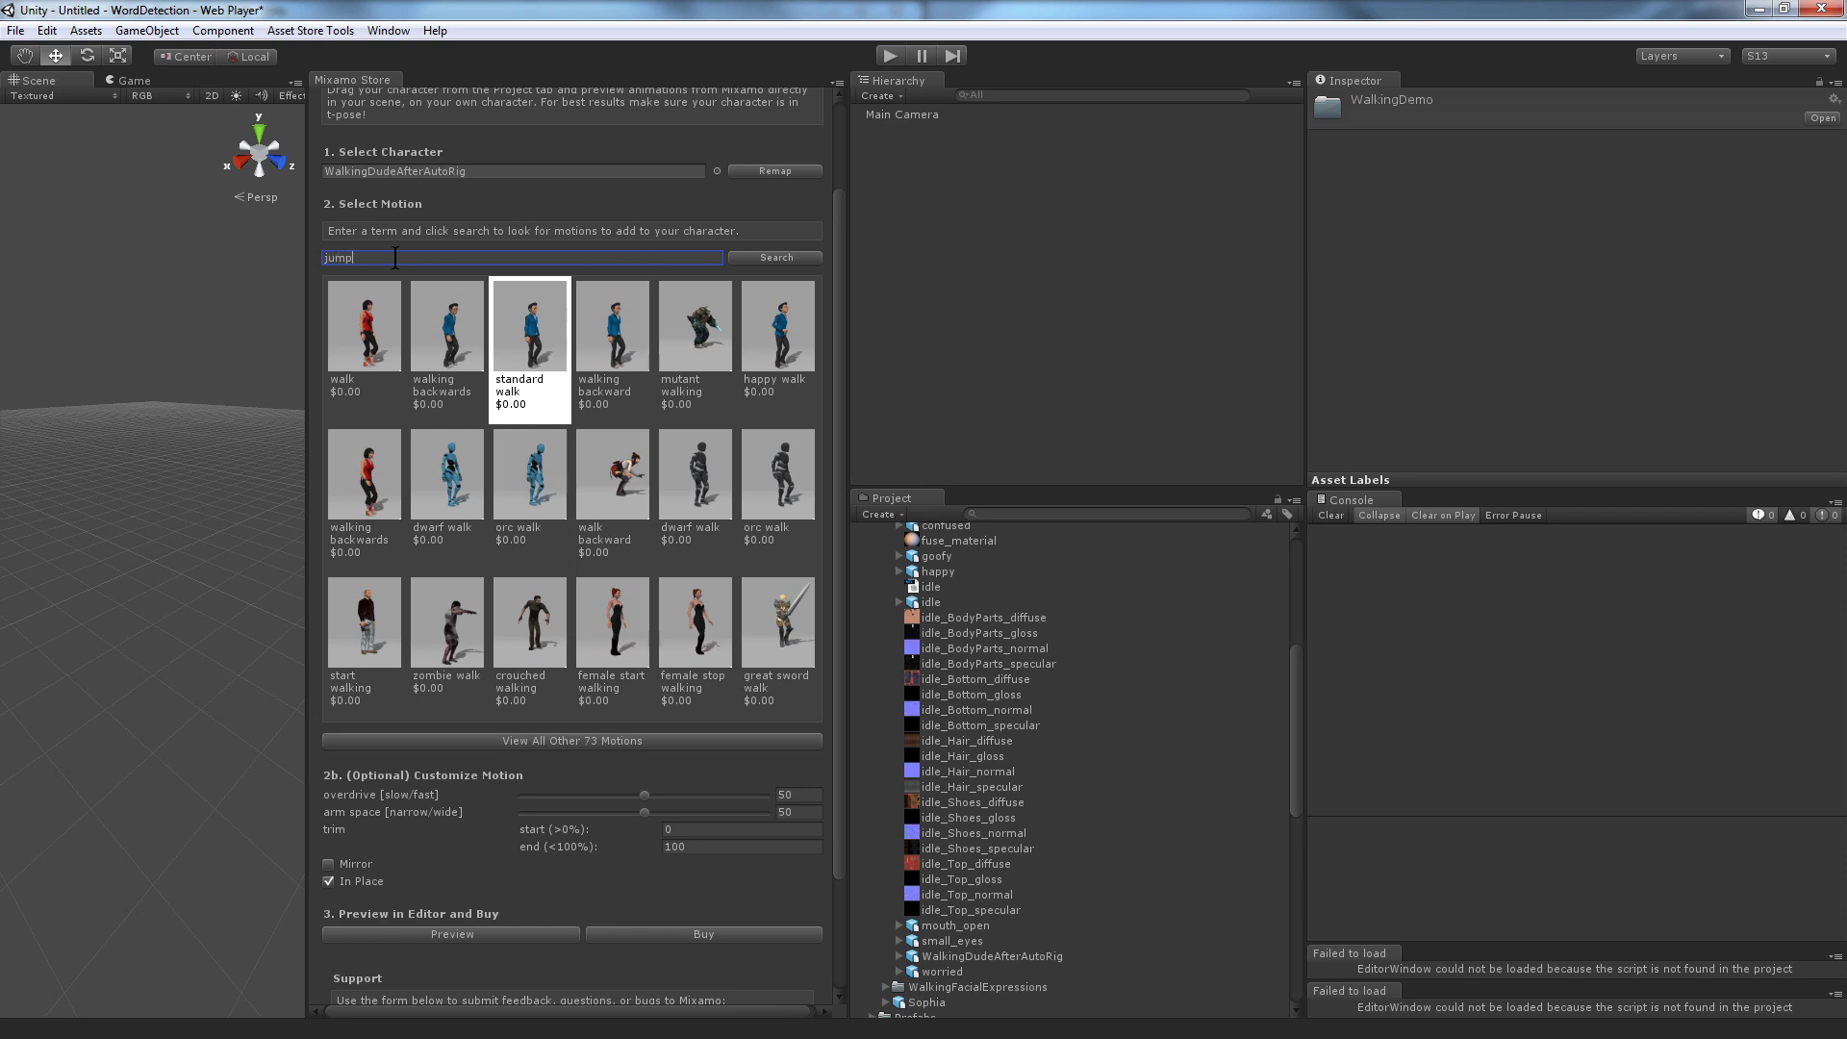
left_click(764, 258)
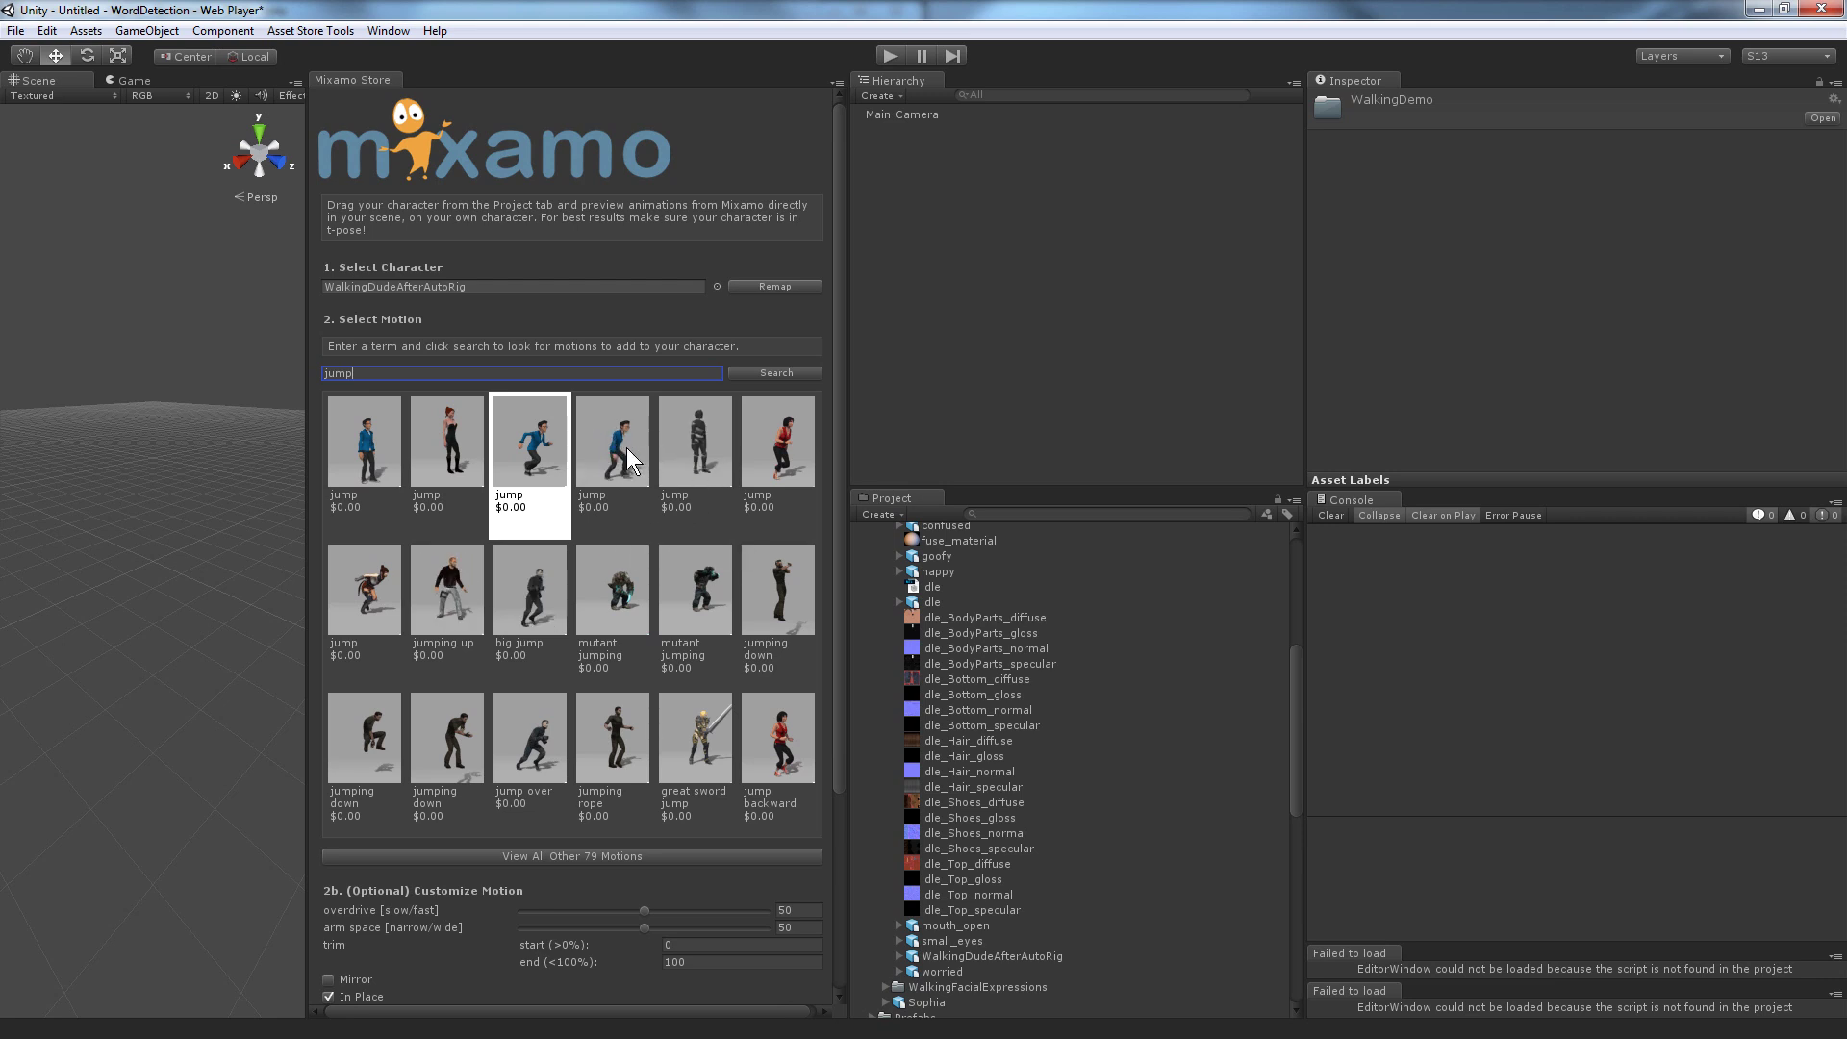
left_click(683, 442)
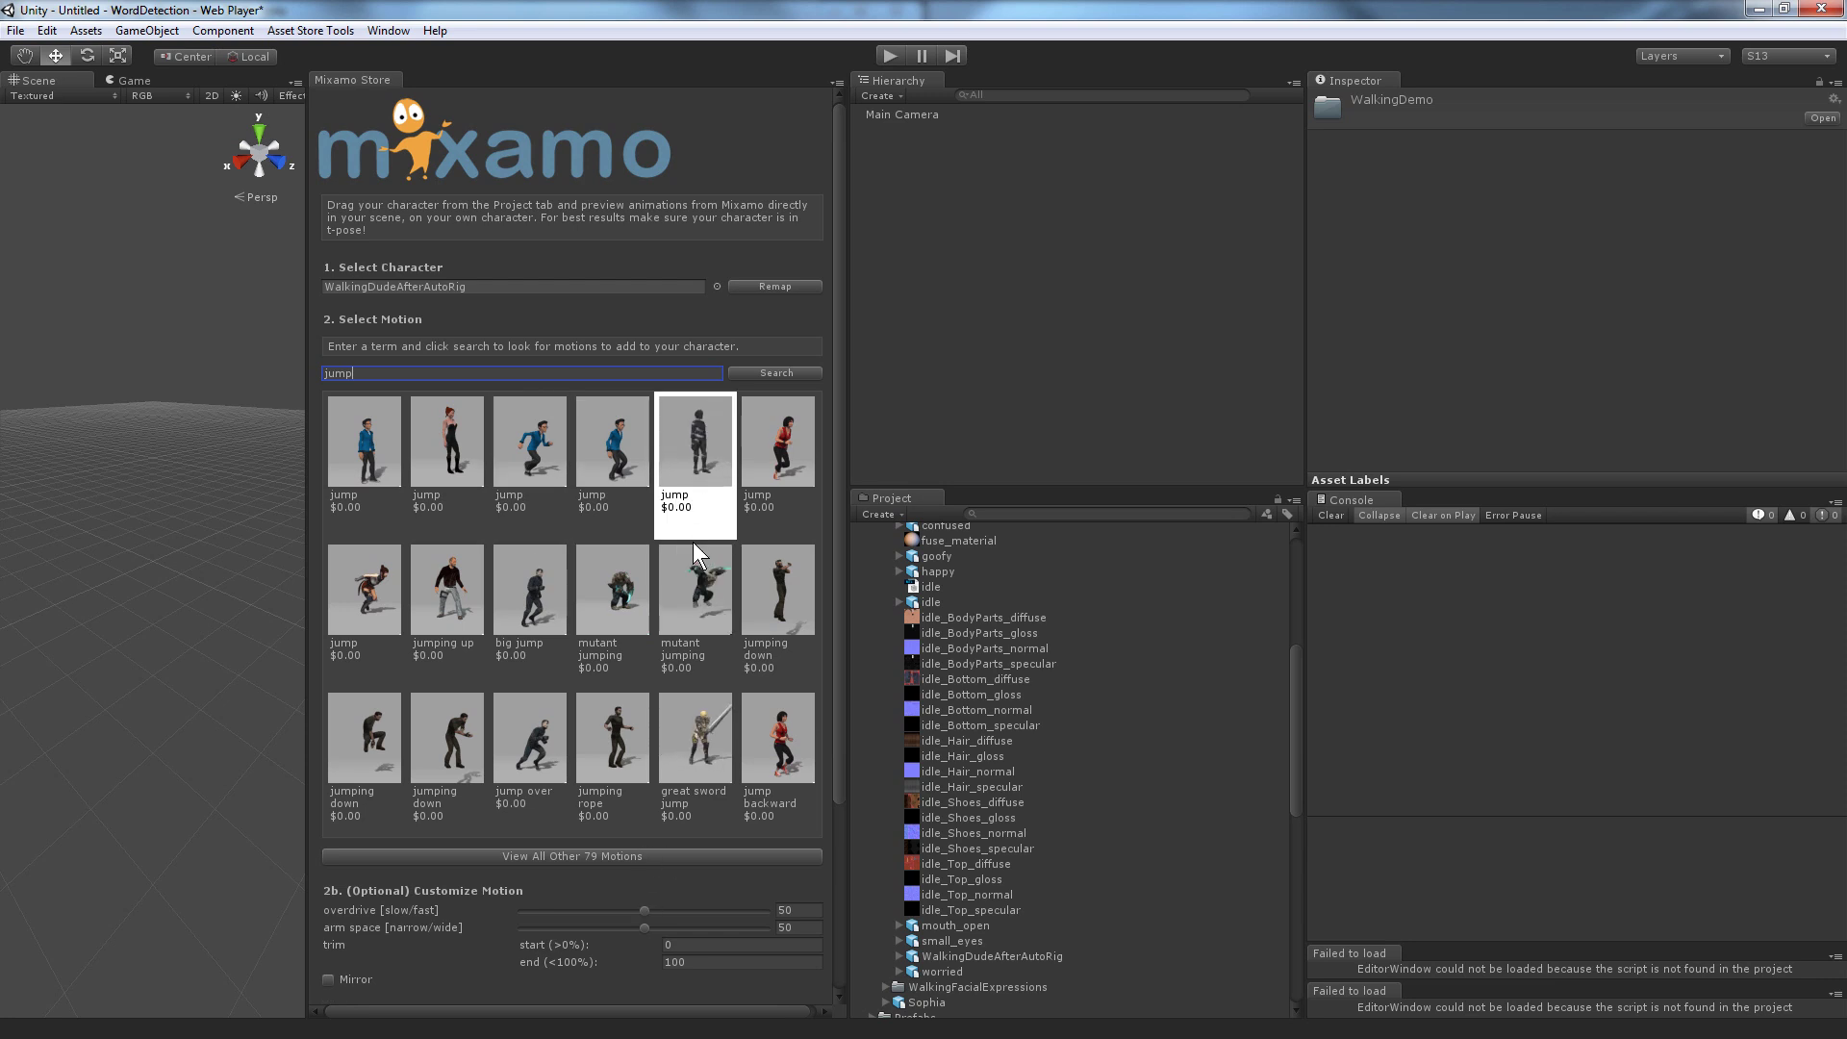
scroll(721, 741, "down", 3)
left_click(706, 914)
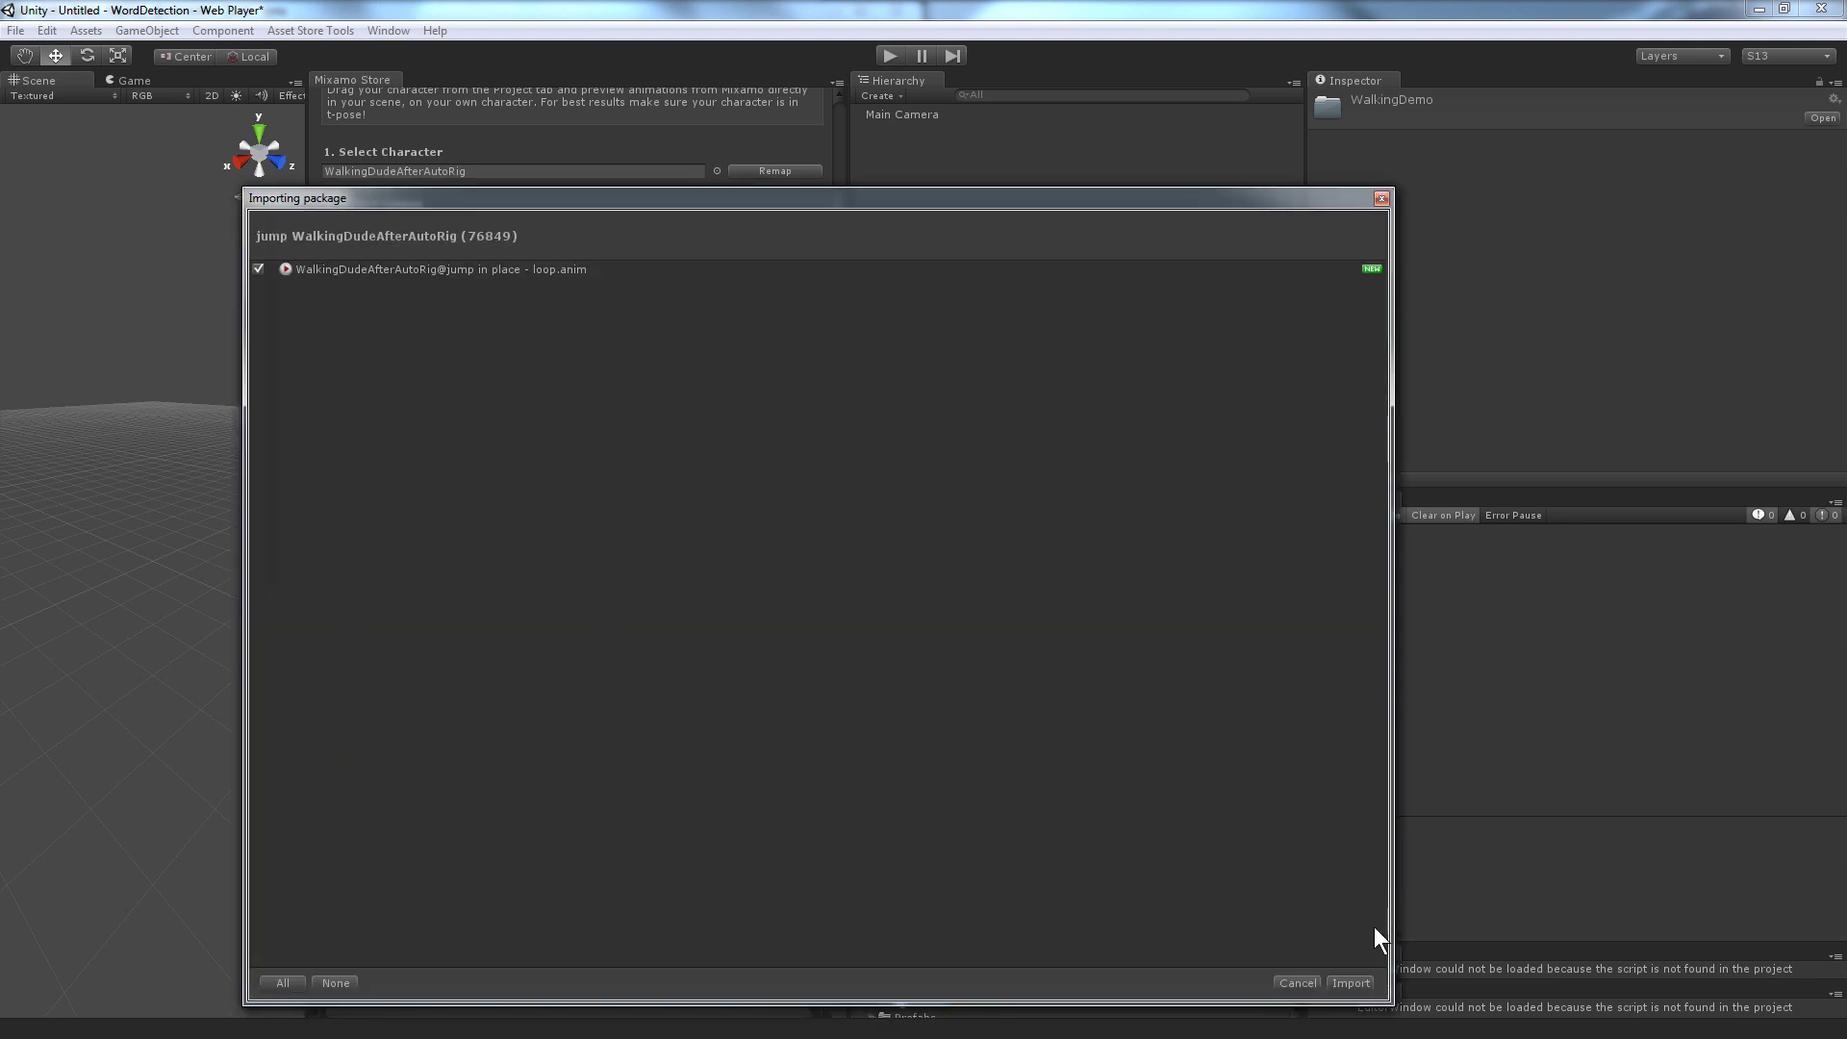
Import the jump in place clip and buy the jumping down motion.
left_click(1353, 983)
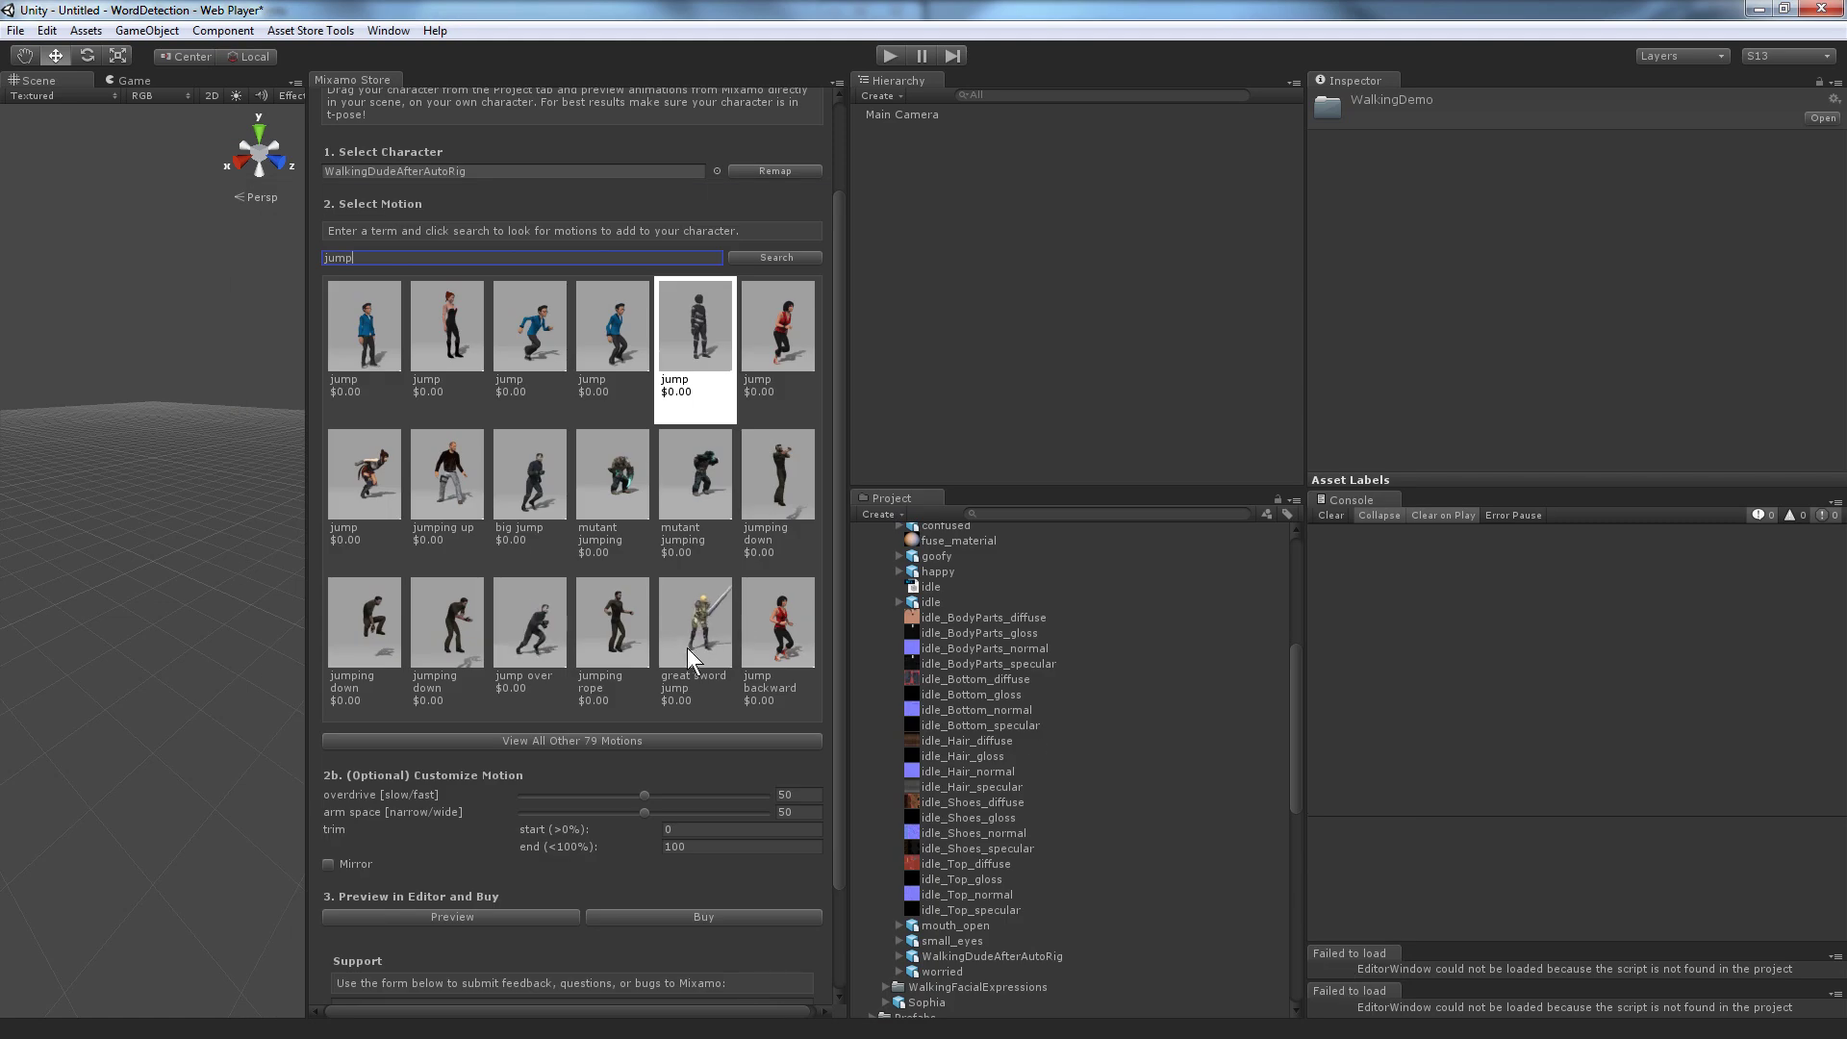
left_click(444, 625)
left_click(696, 933)
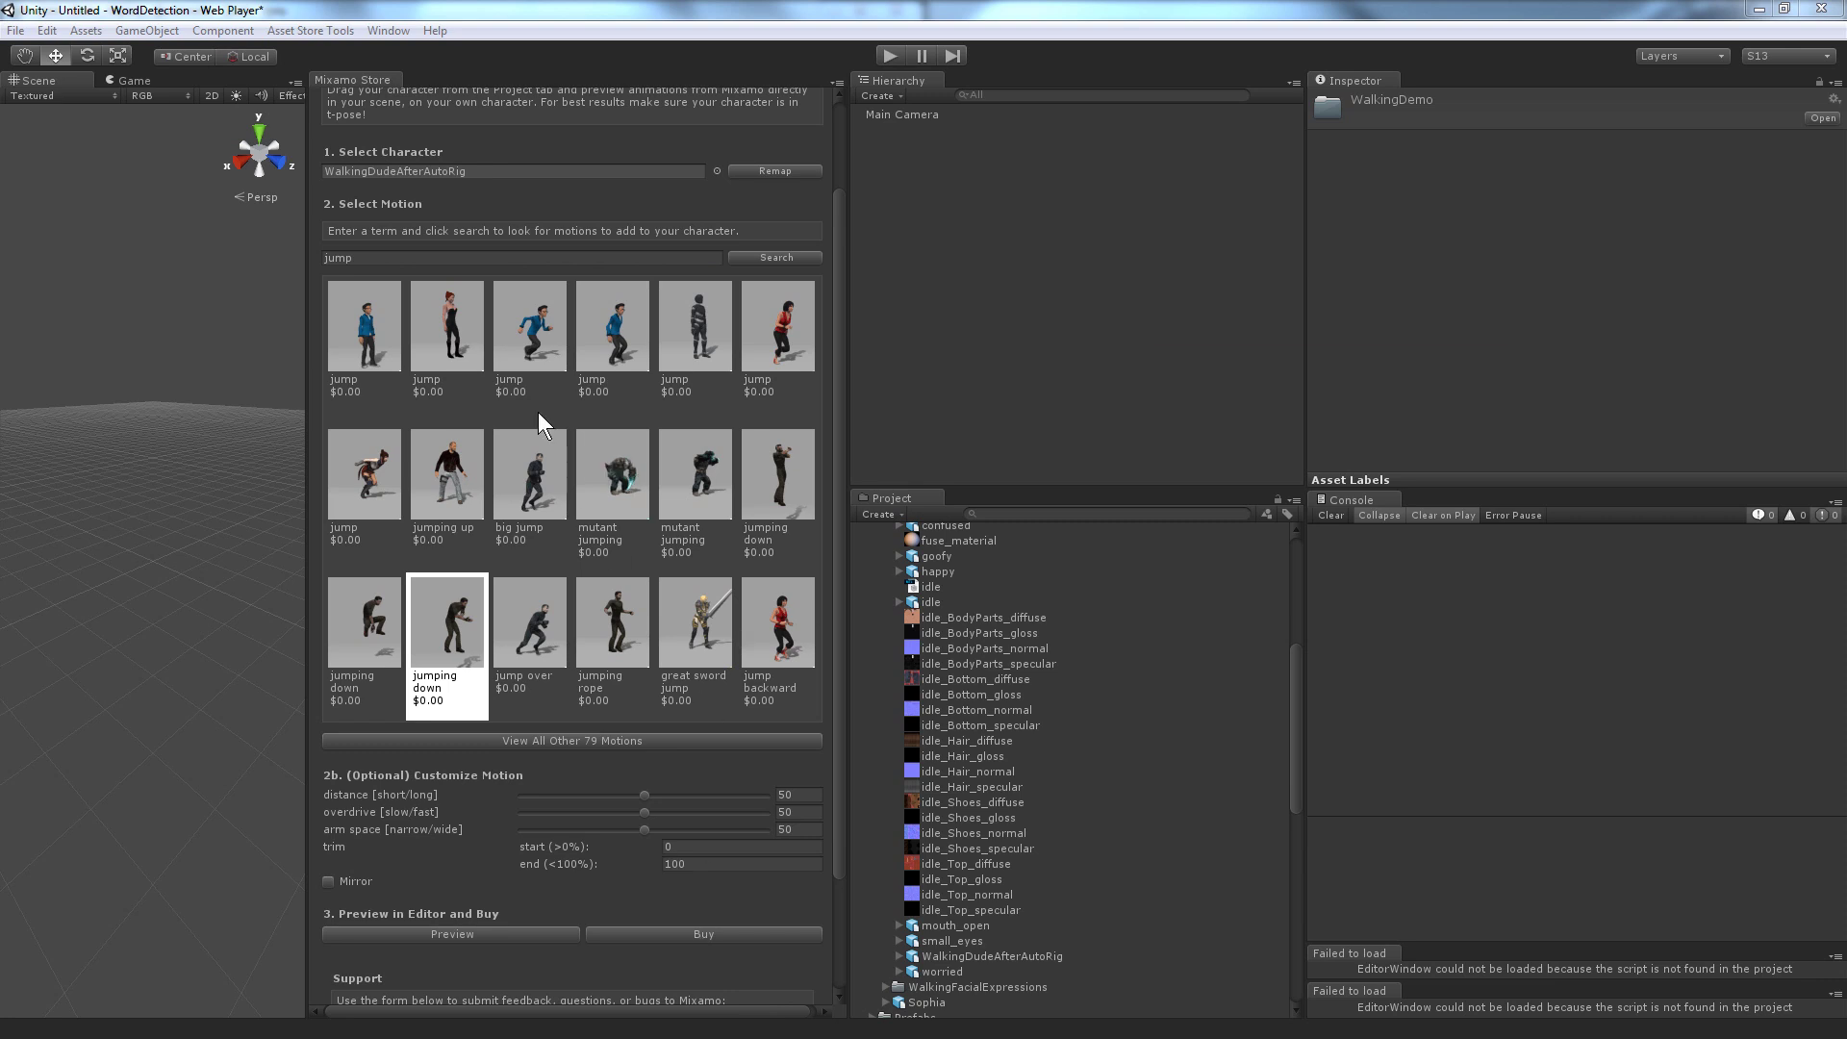
Replace the Mixamo search term with 'walk'.
left_click(402, 258)
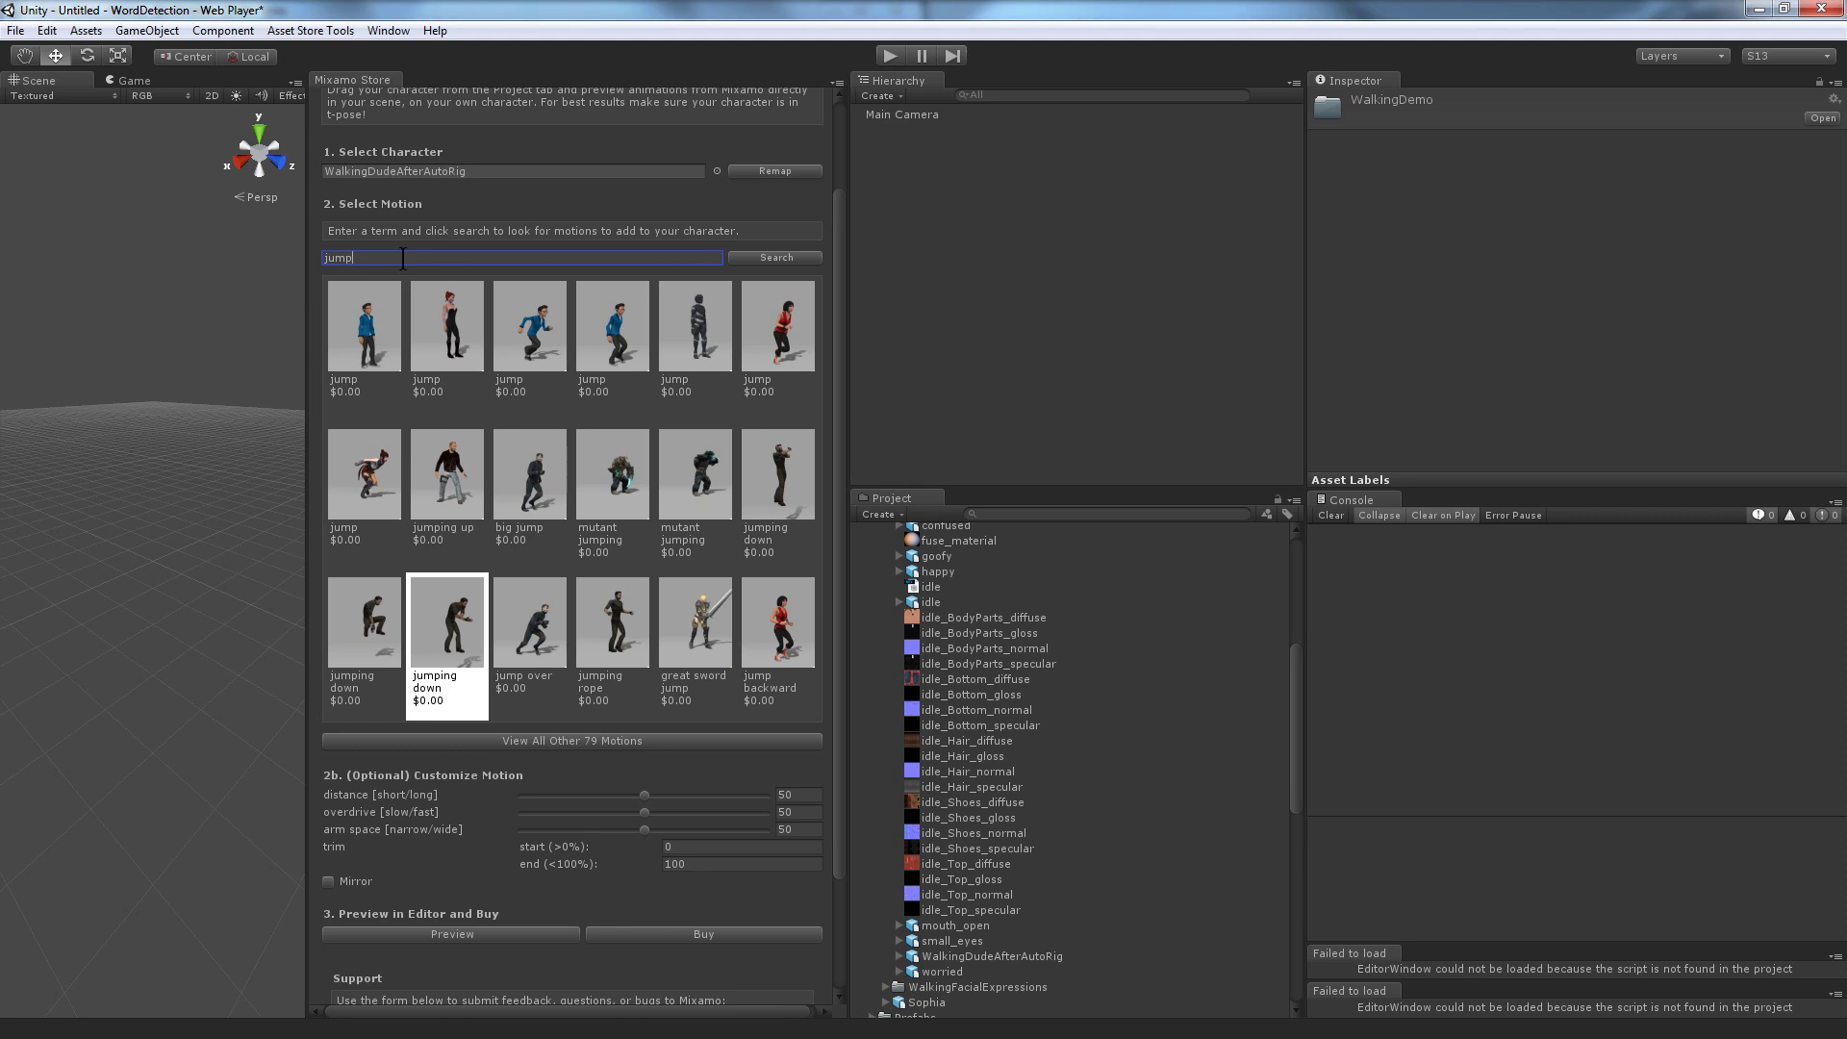
key("ctrl+a")
type("walk")
Run the 'walk' search and import the jumping down clip.
left_click(762, 256)
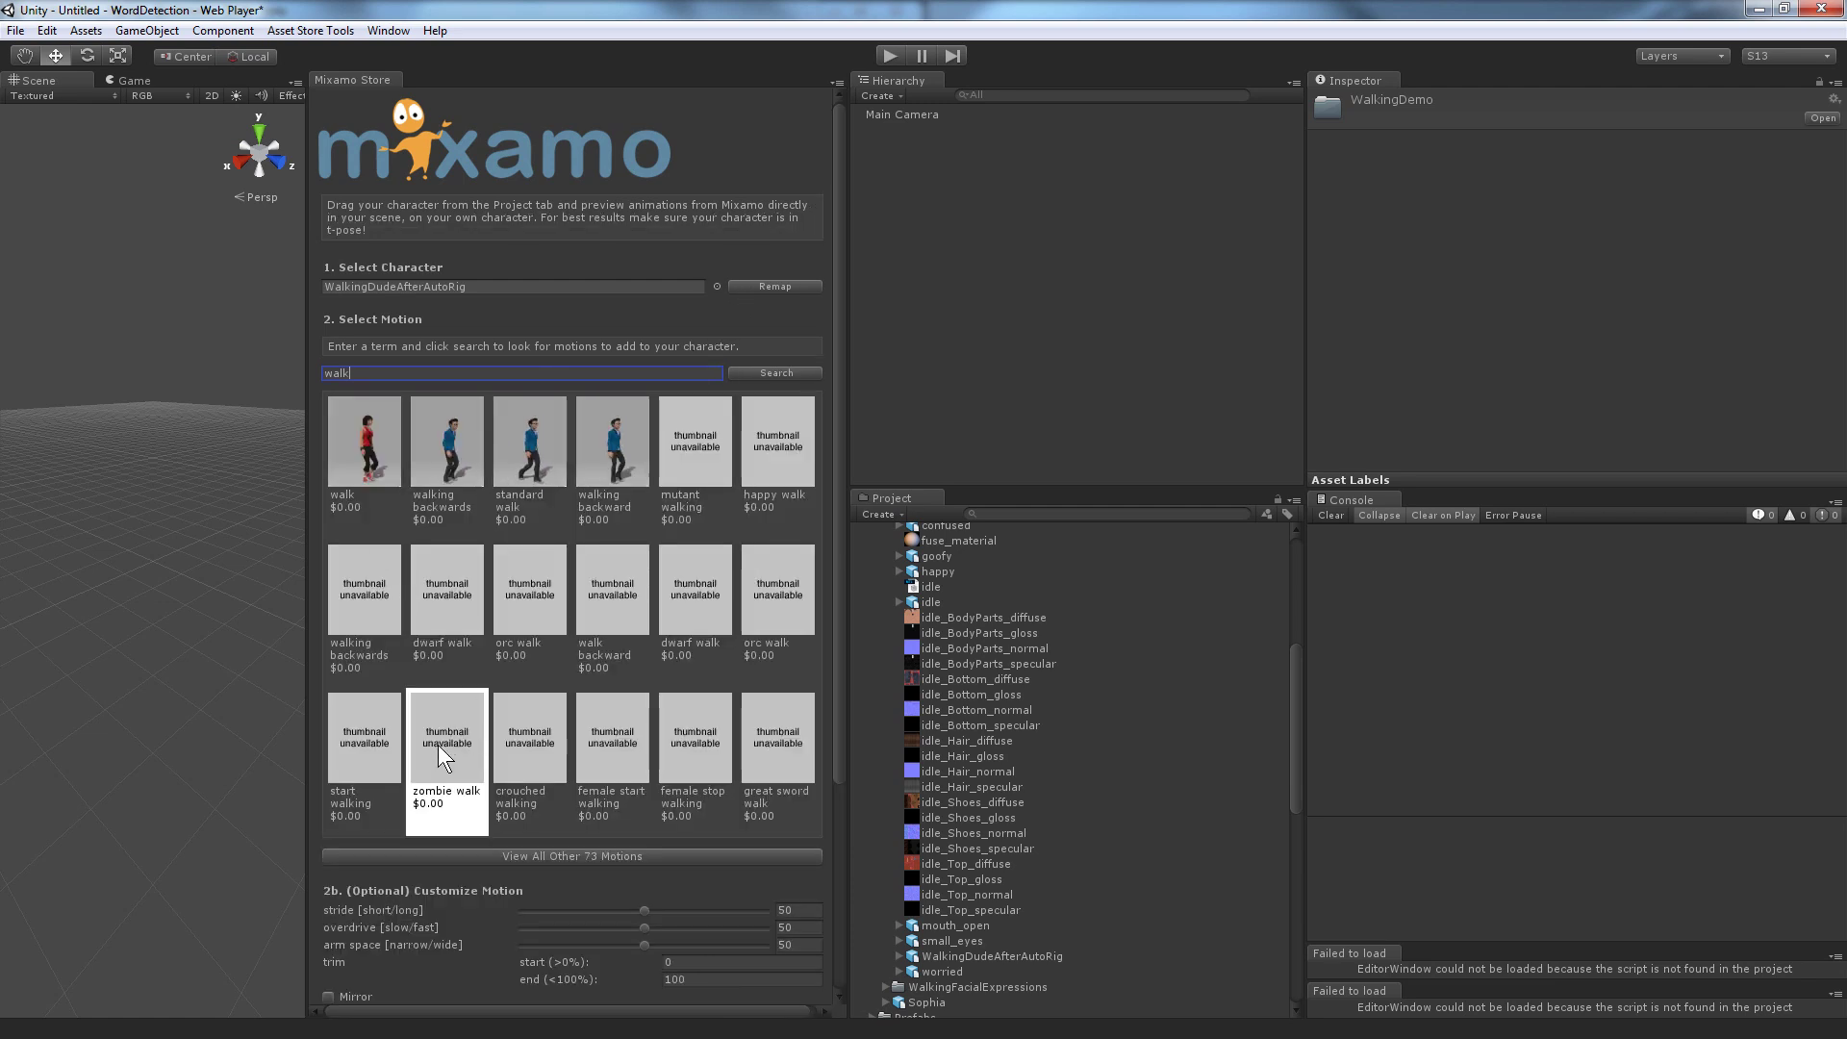
left_click(360, 739)
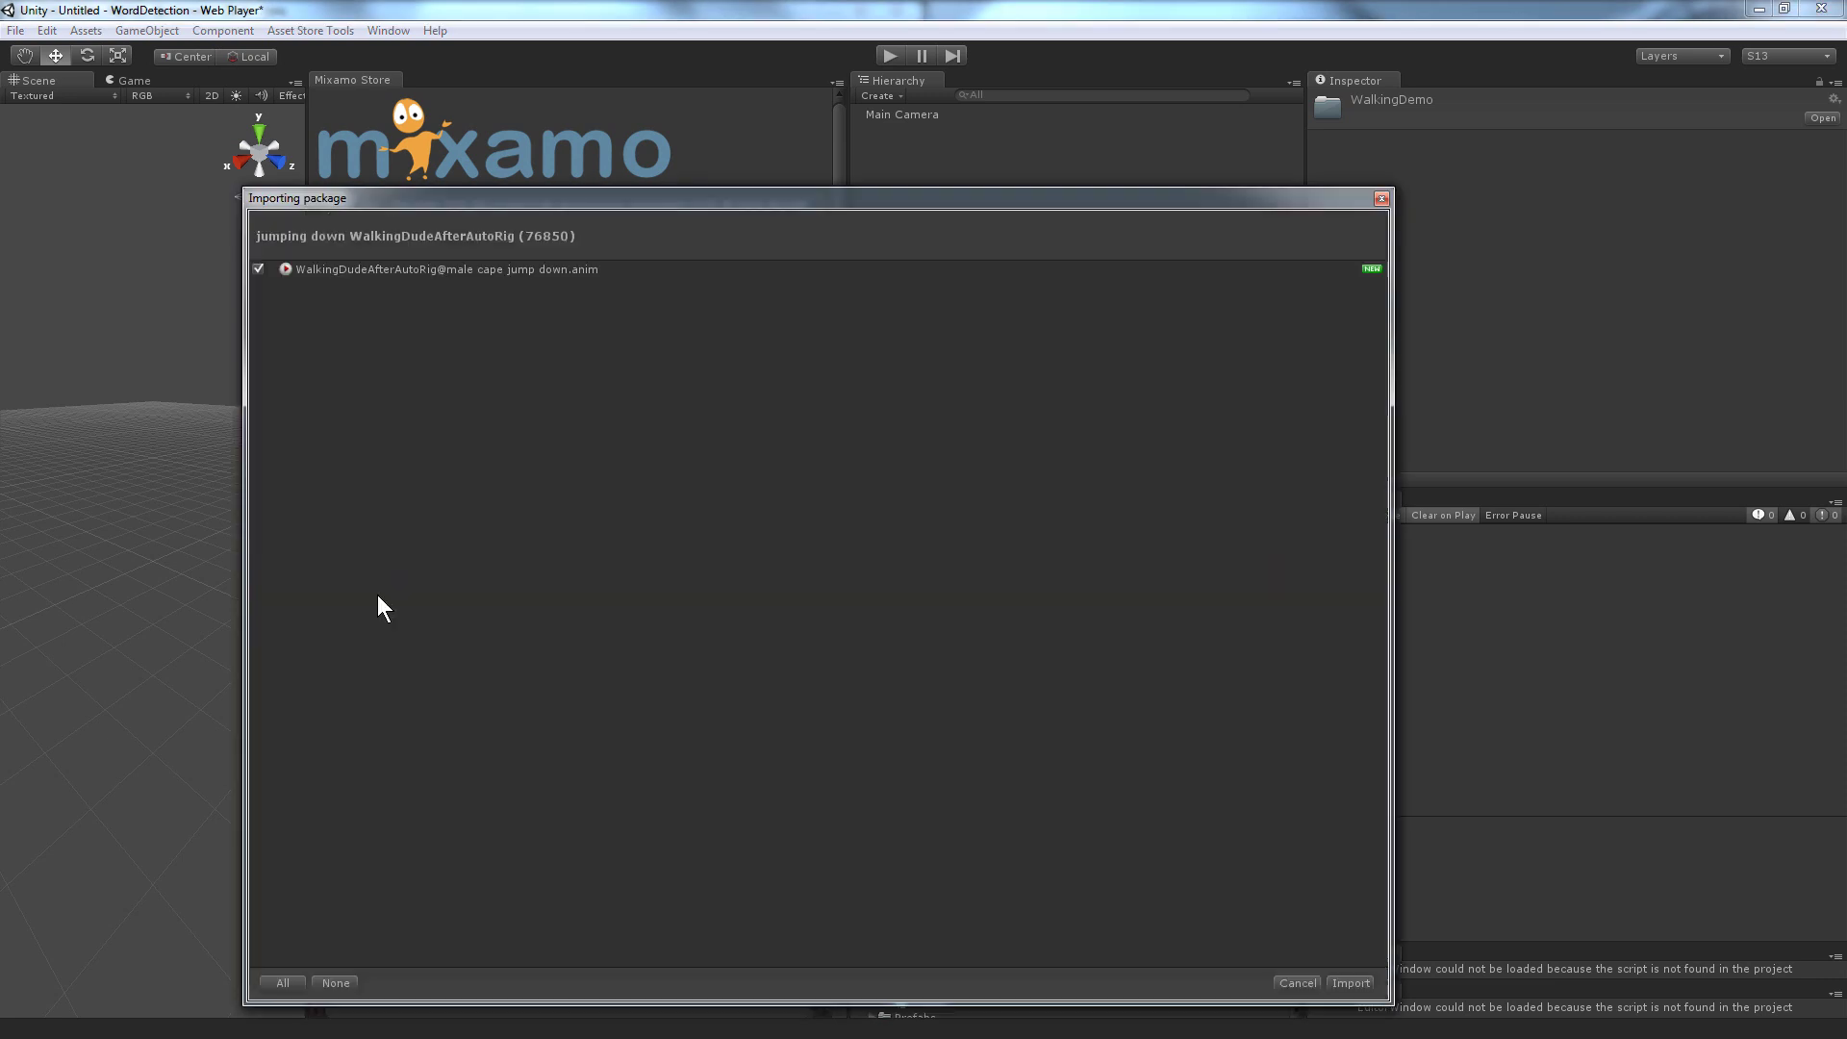
left_click(1341, 982)
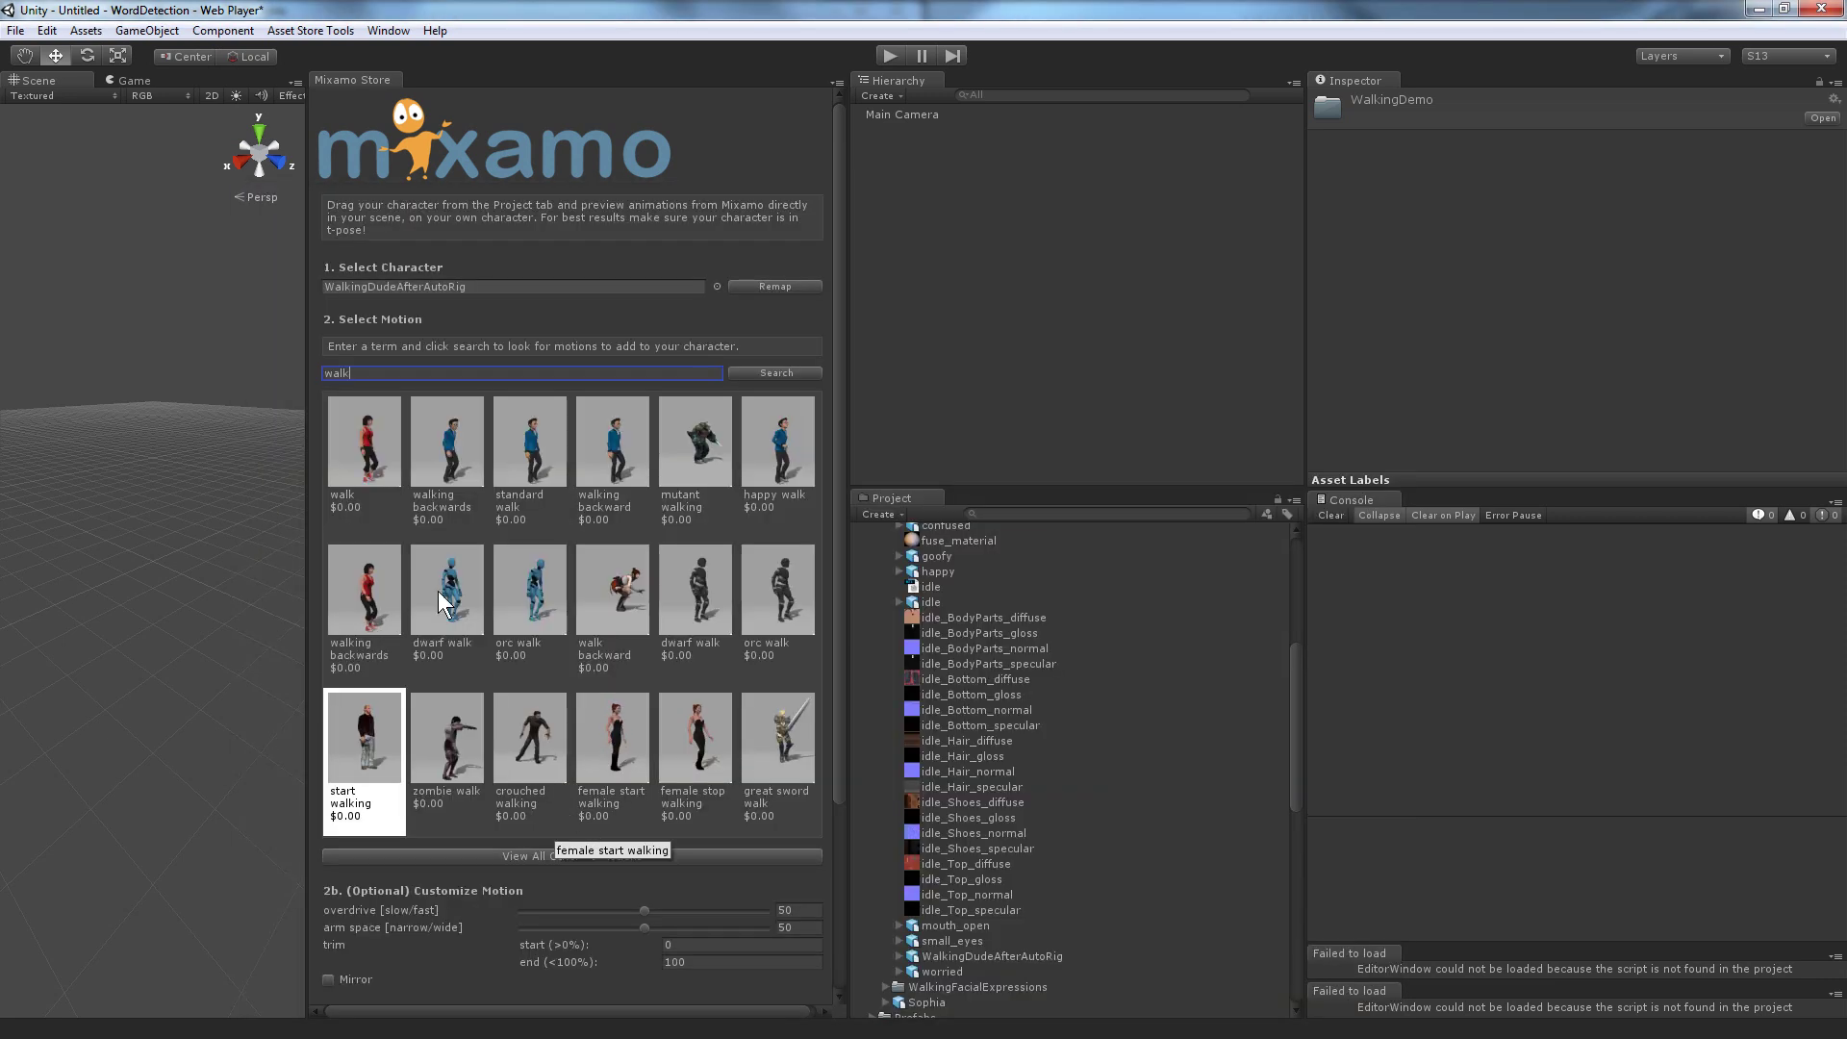
Select the standard walk motion and buy it.
left_click(519, 454)
scroll(495, 919, "down", 2)
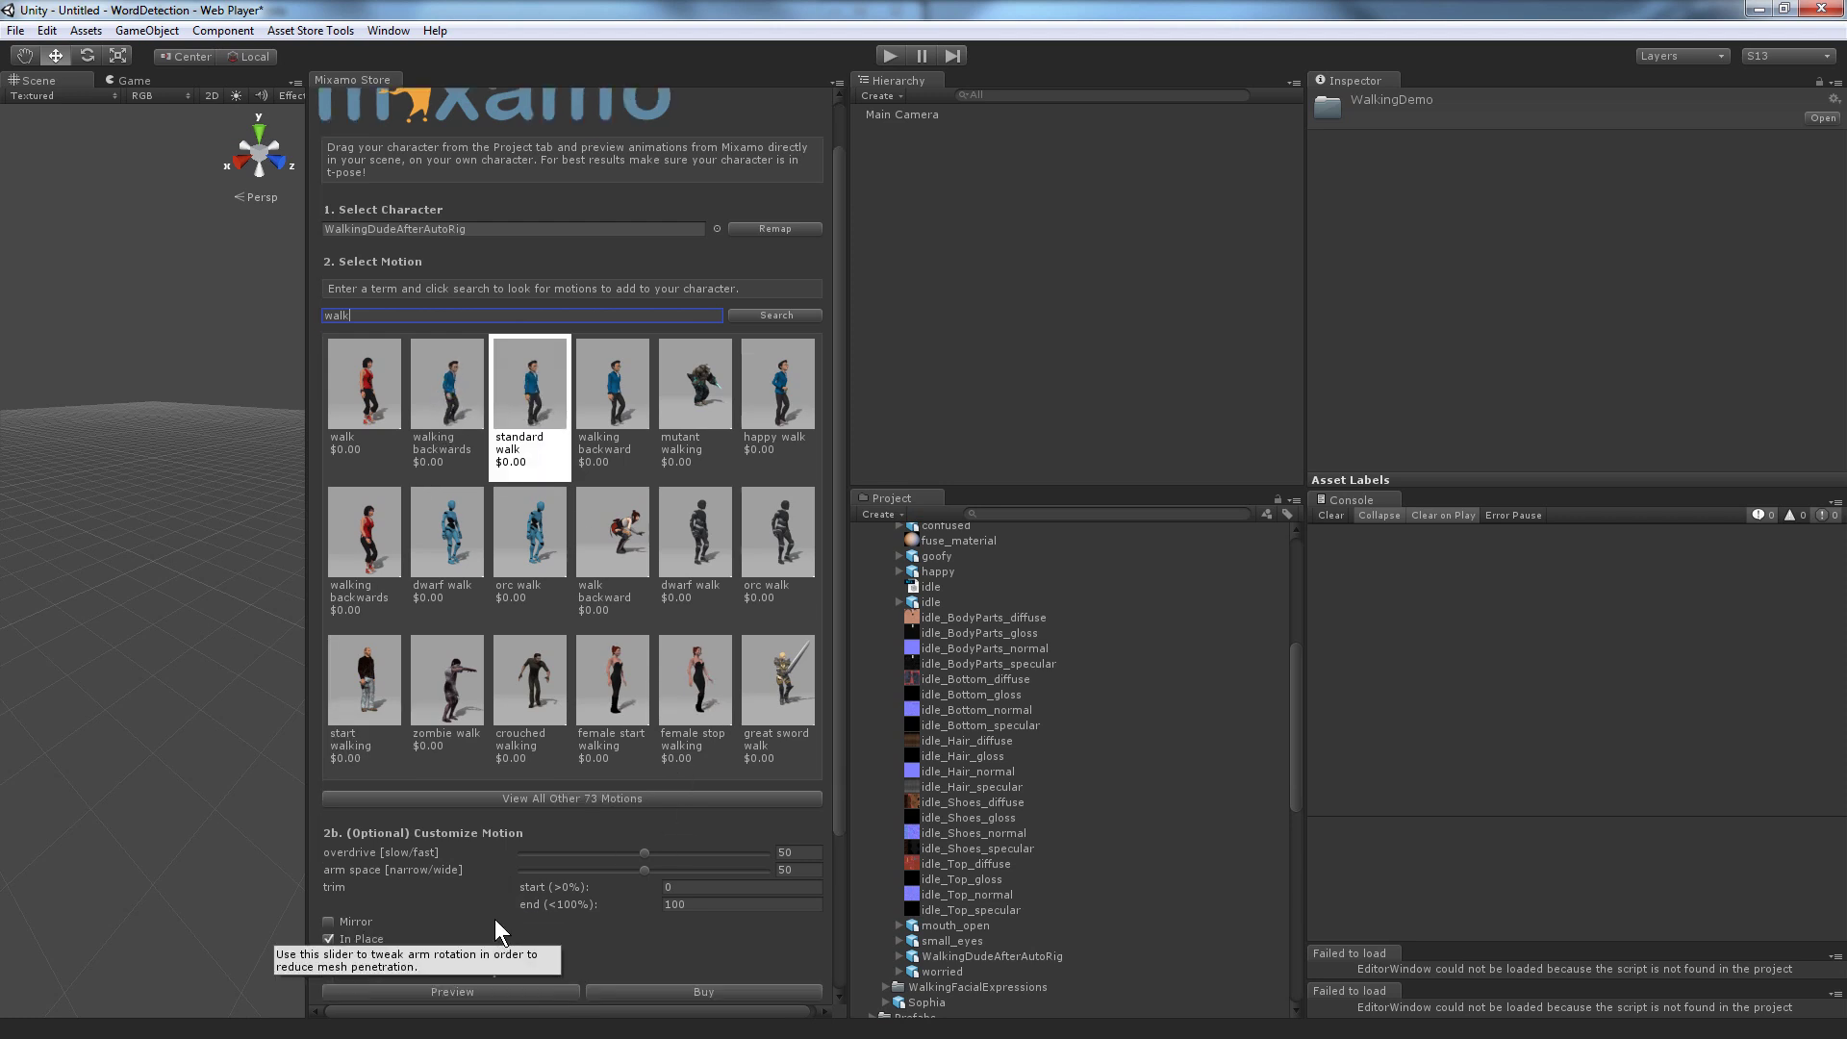
scroll(494, 920, "down", 4)
left_click(706, 876)
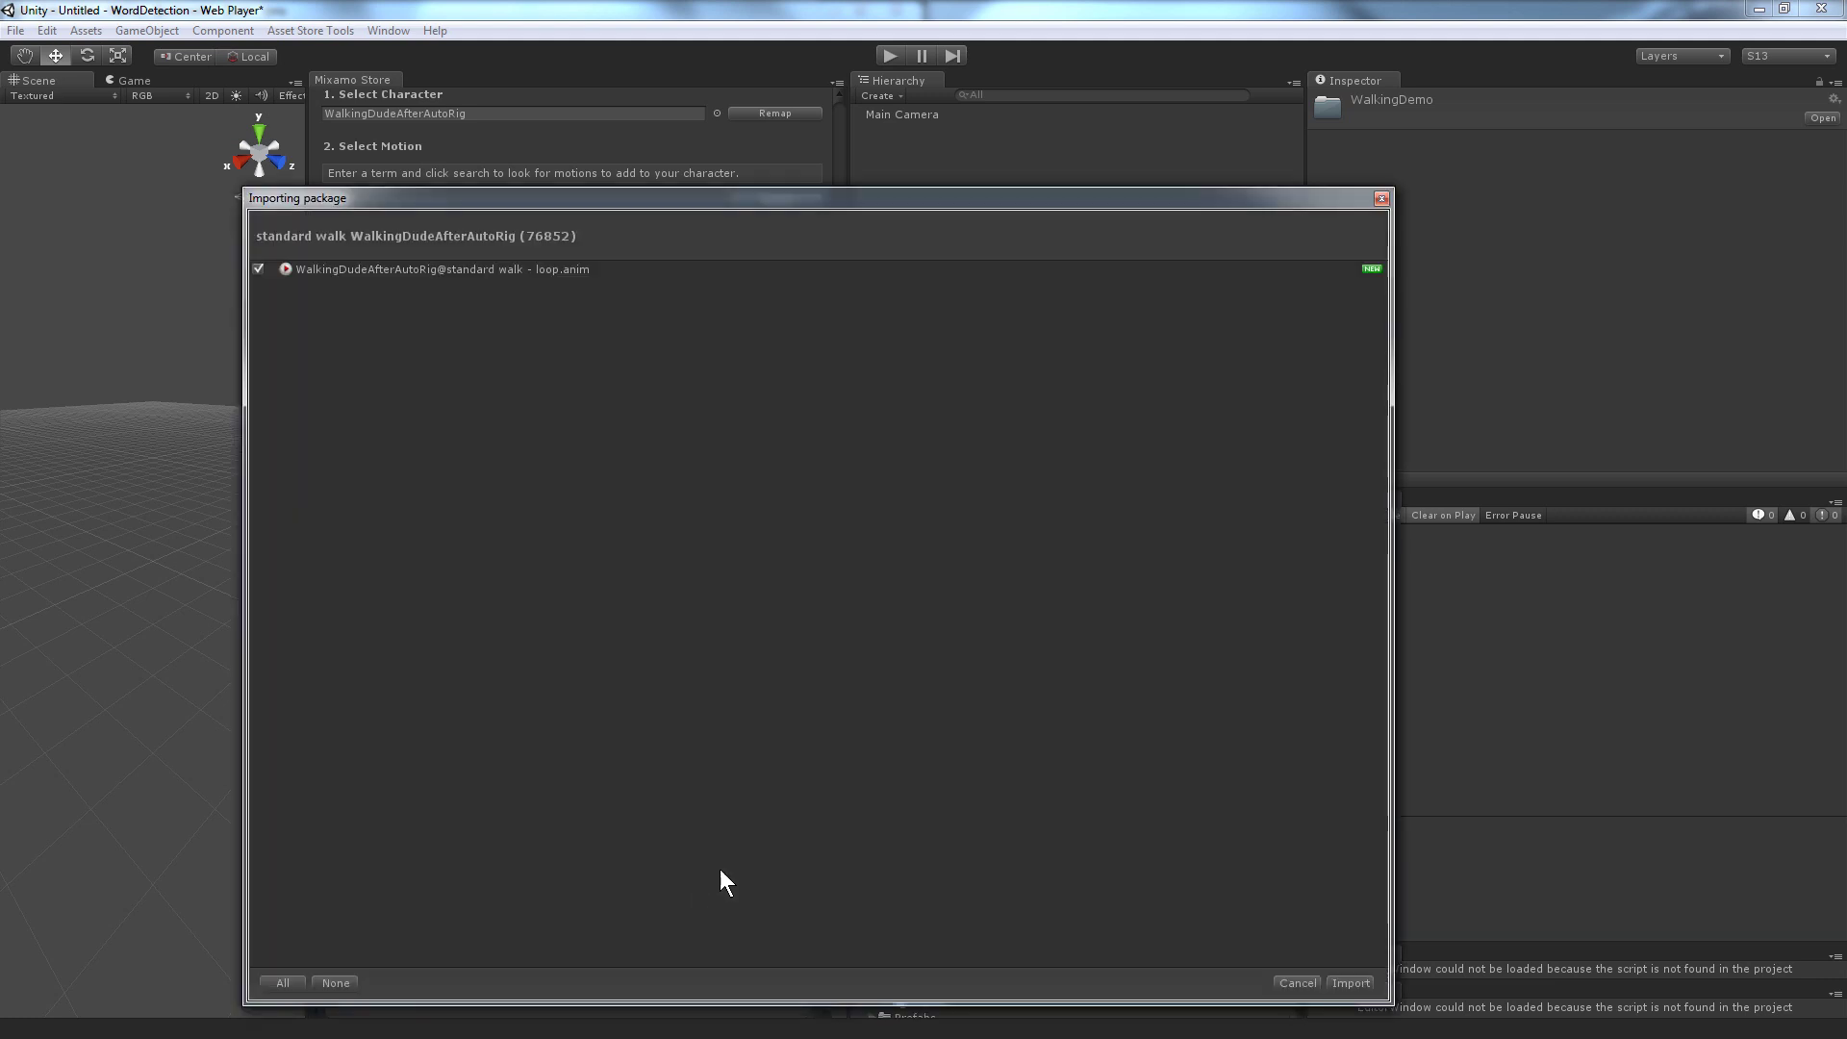
Import the standard walk clip and drag the three new WalkingDude clips toward a folder.
left_click(1350, 982)
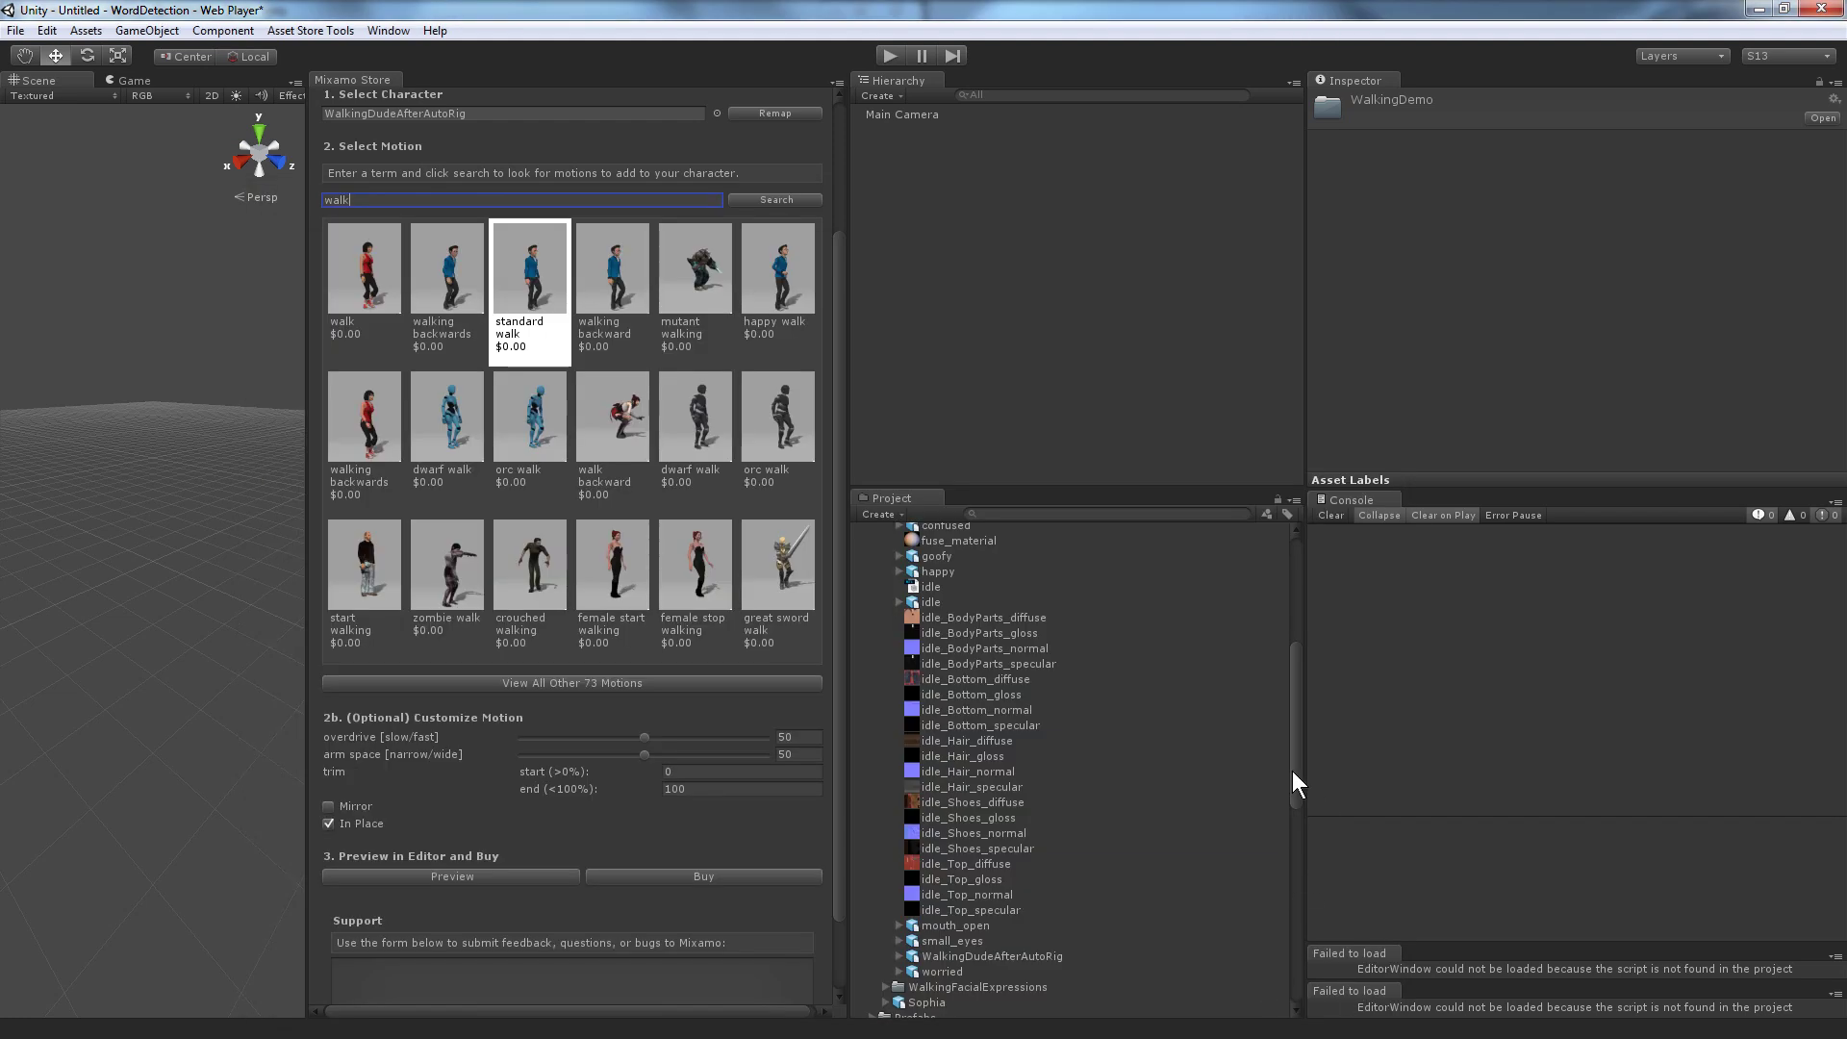
left_click_drag(1291, 771, 1289, 1001)
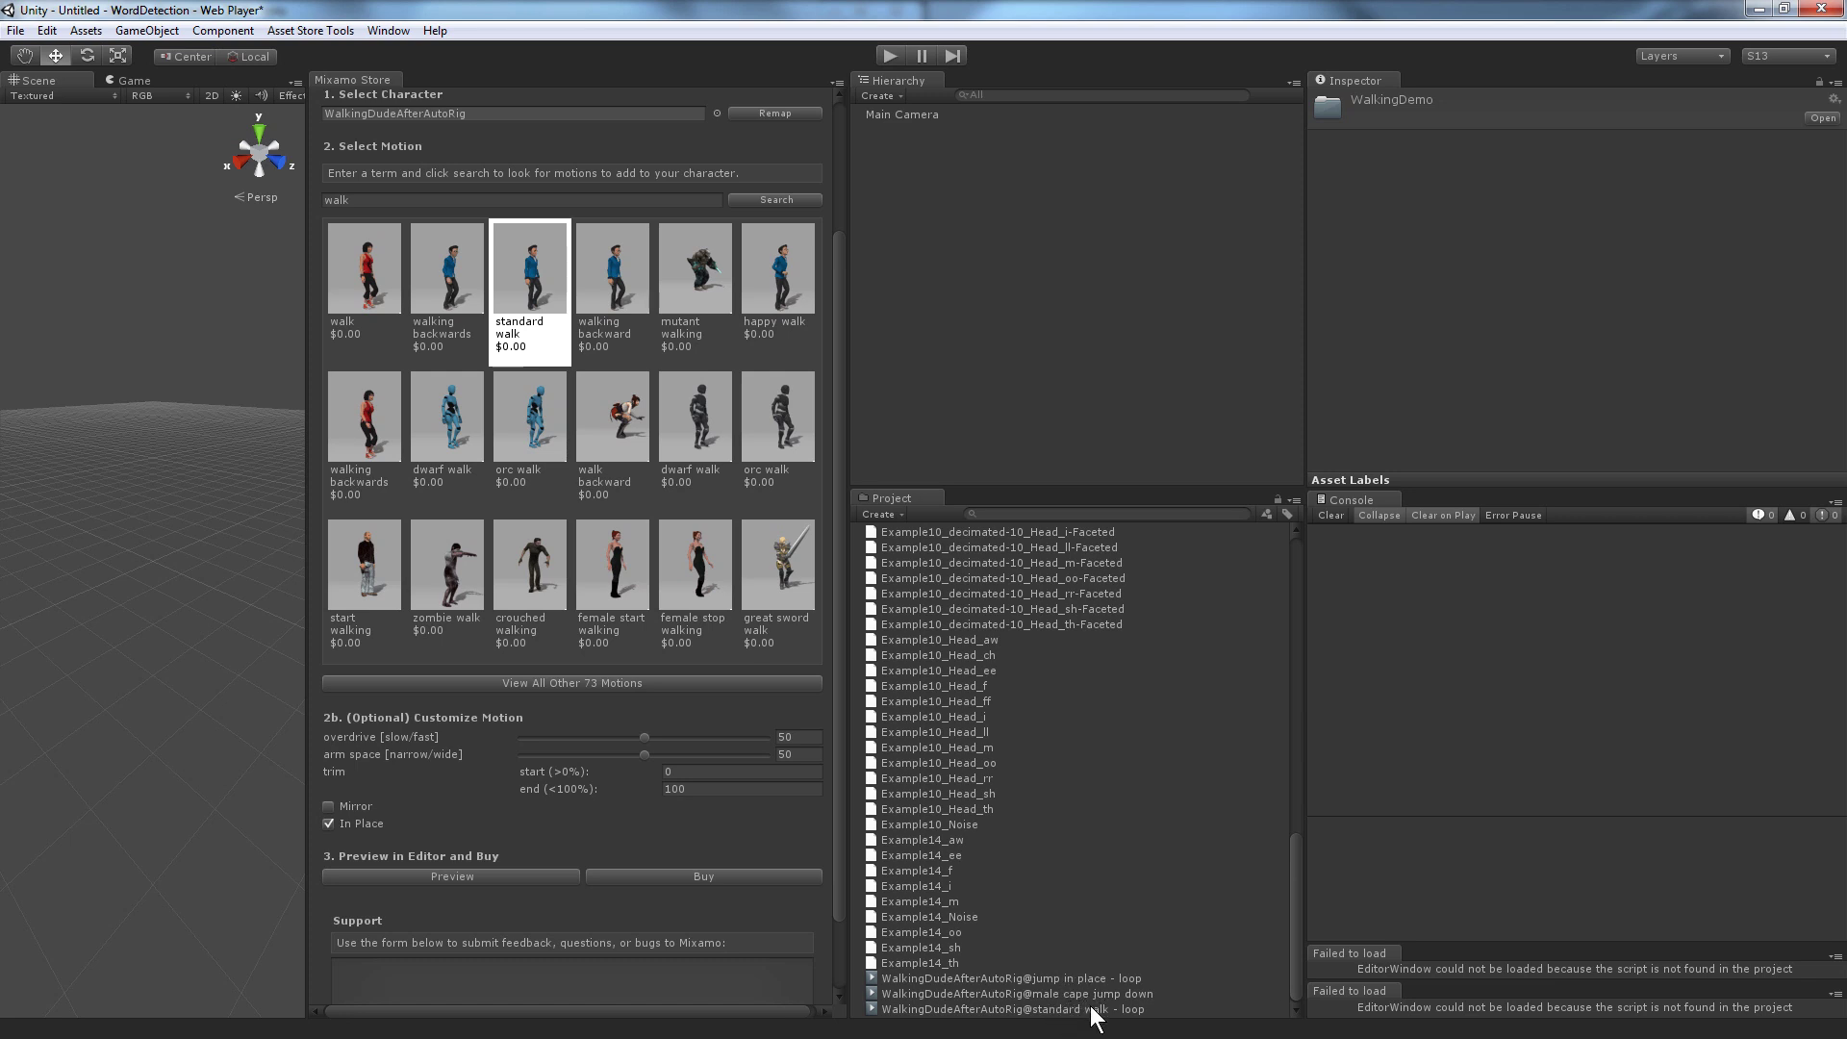
left_click(1054, 979)
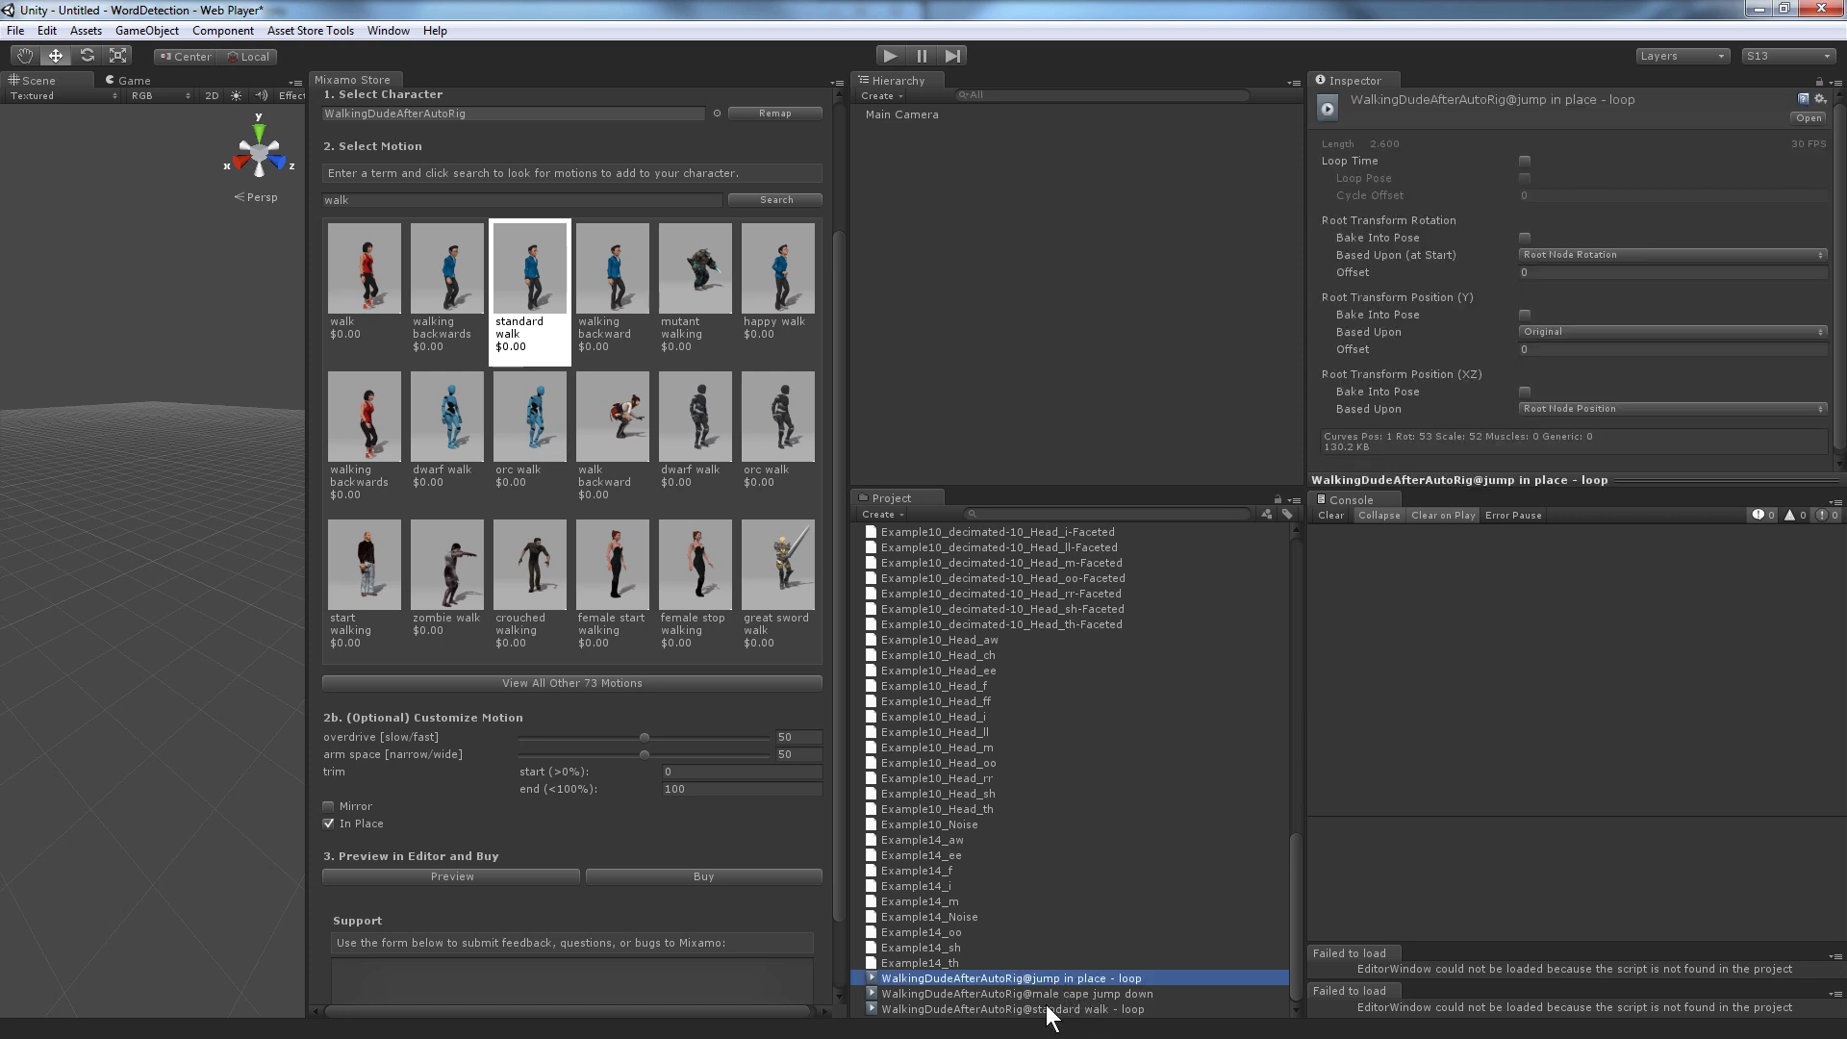
left_click(1049, 1010, "shift")
left_click_drag(971, 614, 1285, 903)
left_click_drag(1250, 793, 1310, 555)
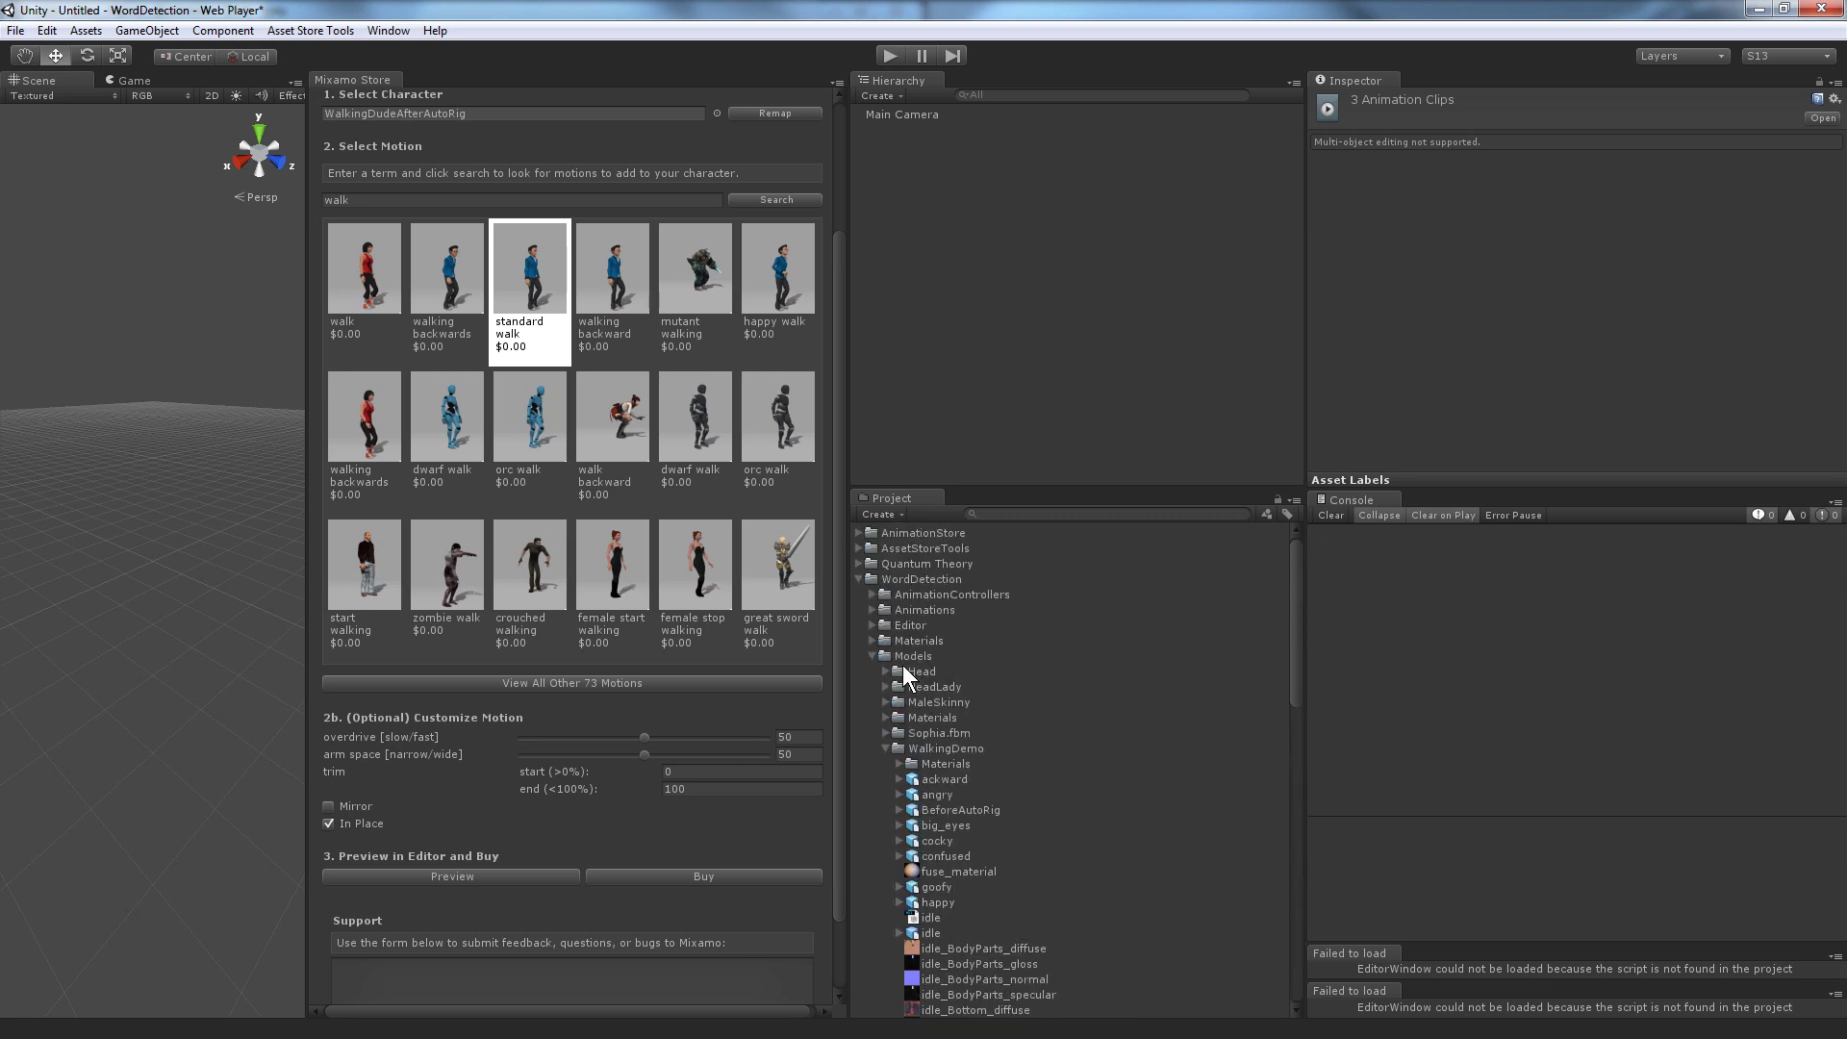
Expand the Animations folder and move the three WalkingDudeAfterAutoRig clips into it.
left_click(864, 603)
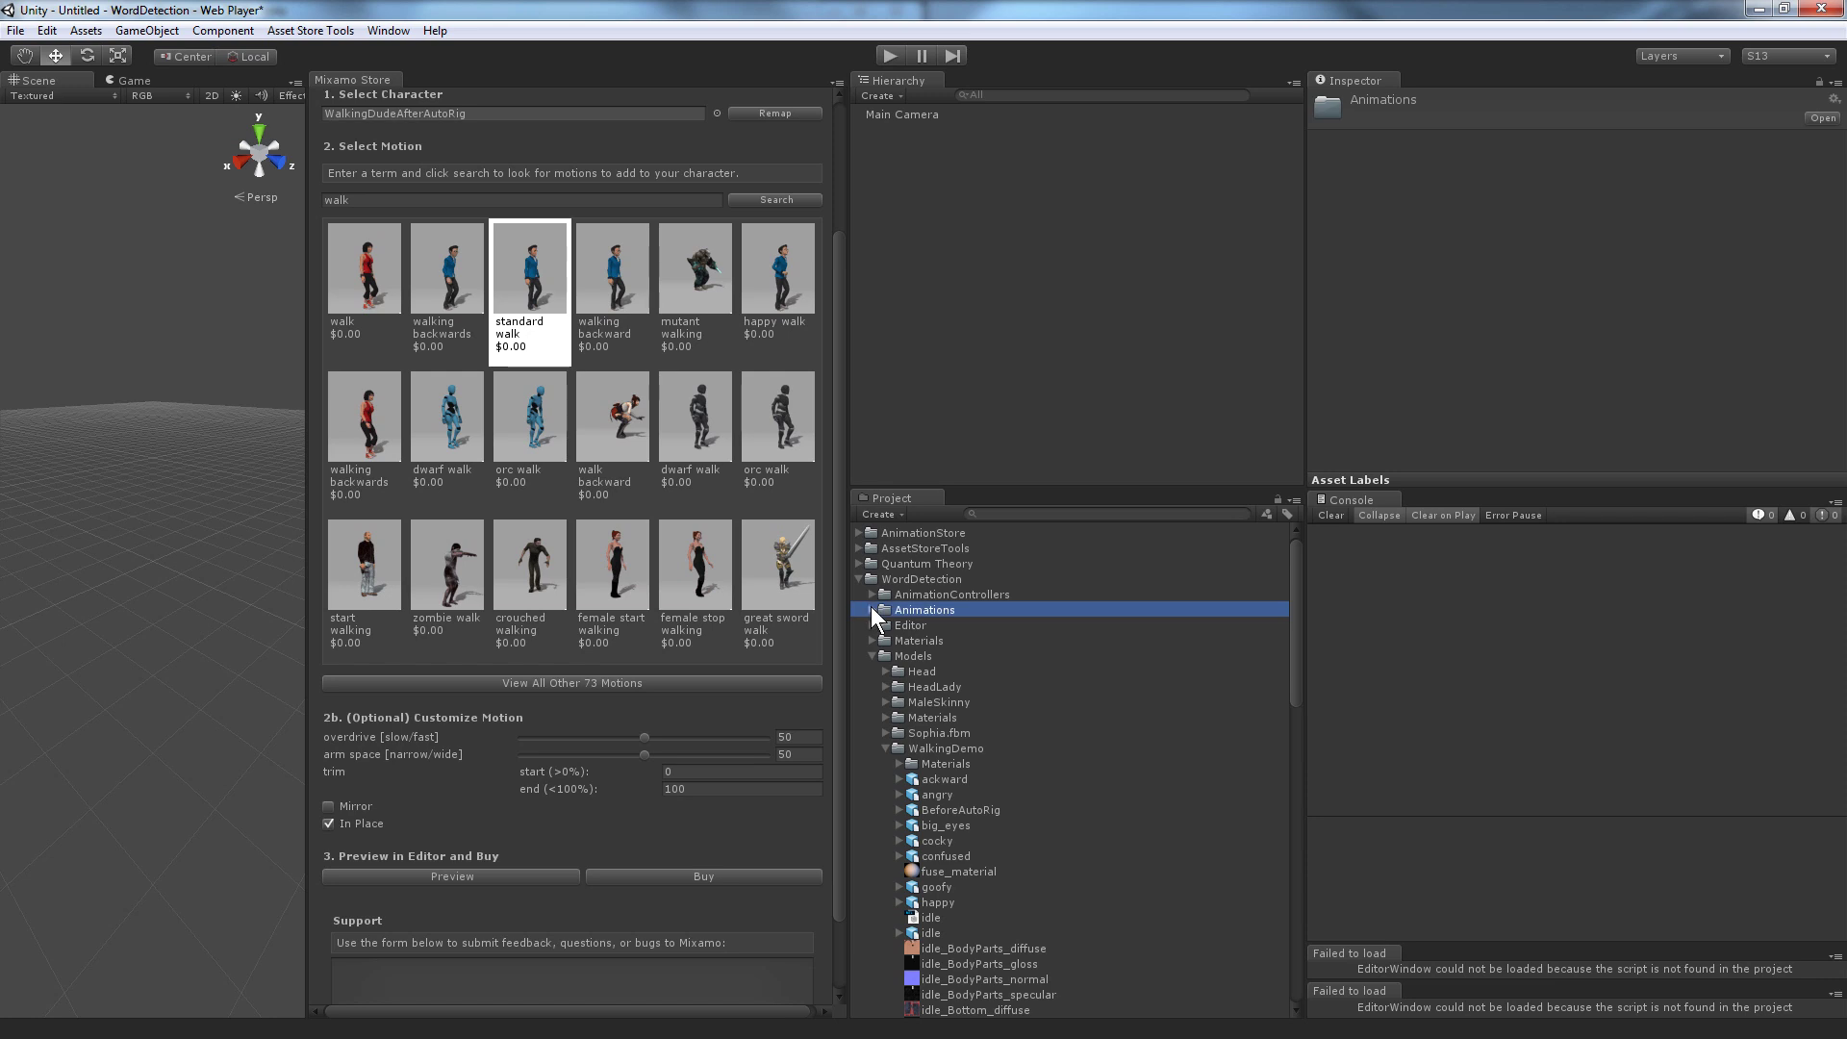
left_click(869, 606)
scroll(870, 606, "down", 10)
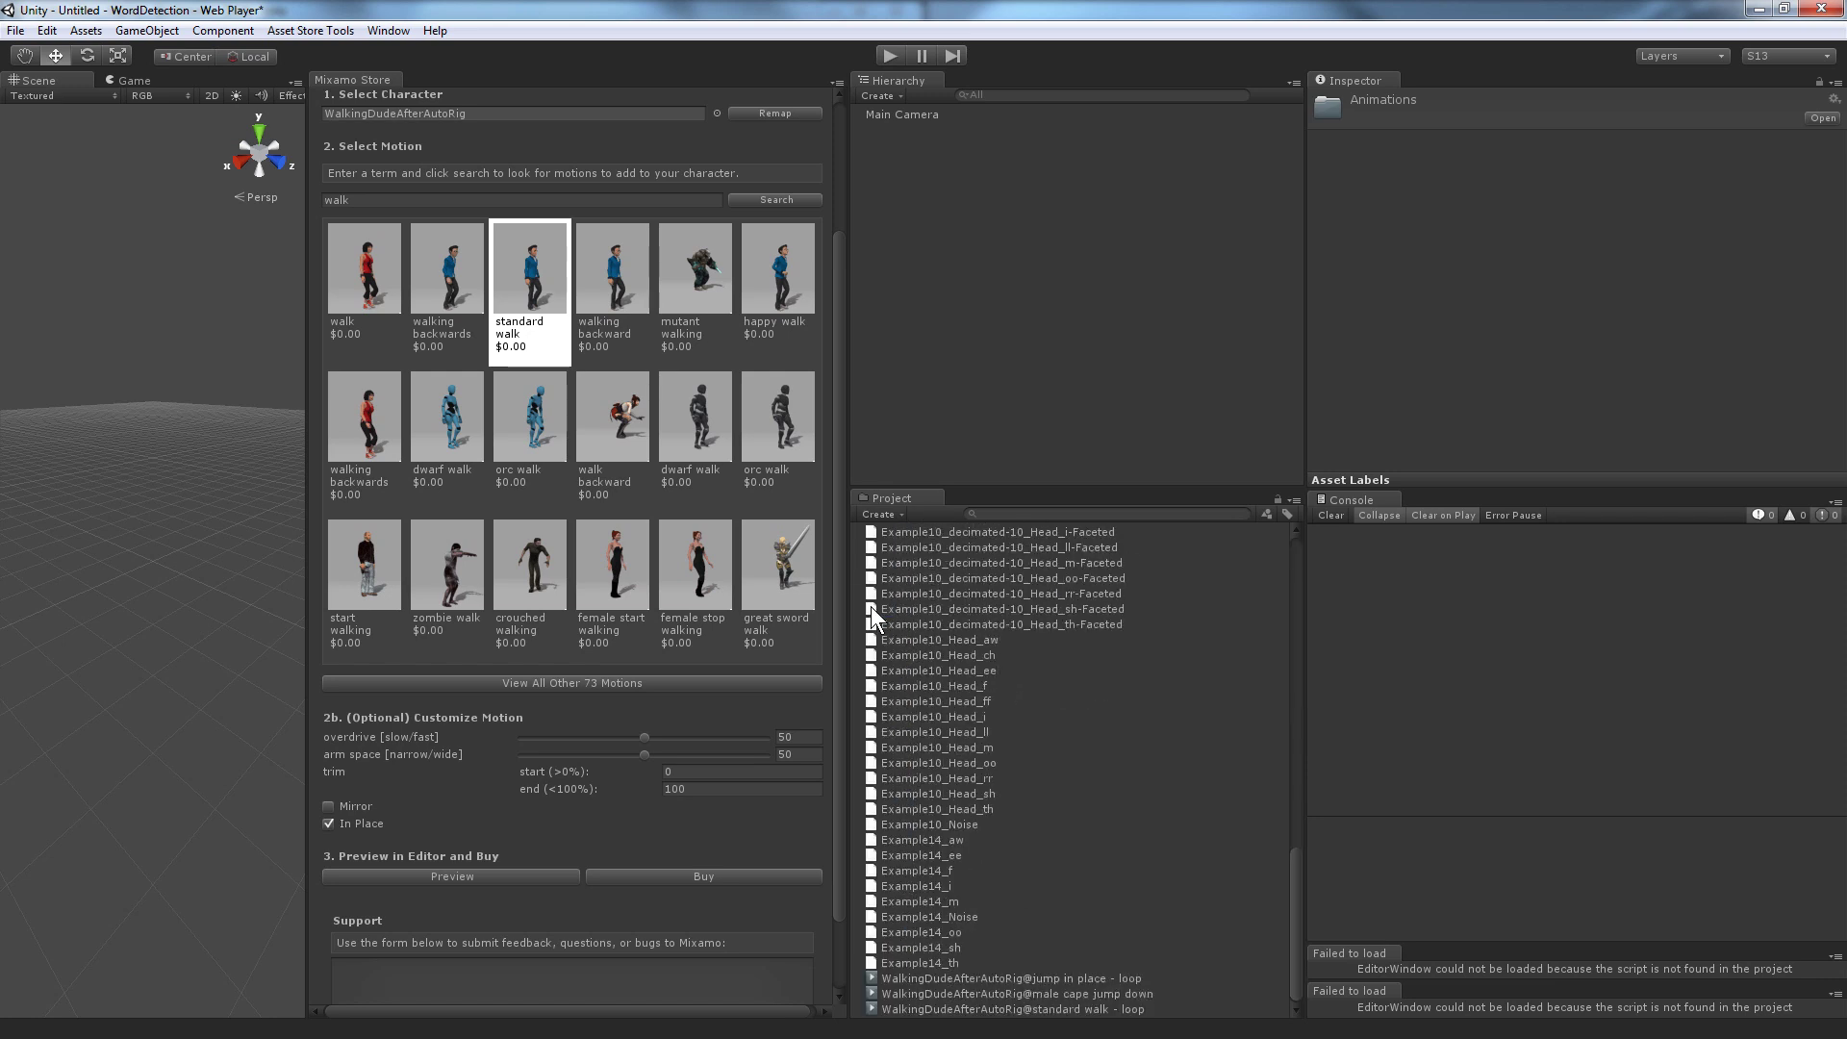
left_click(949, 978)
left_click(958, 1009, "shift")
left_click_drag(938, 1001, 927, 614)
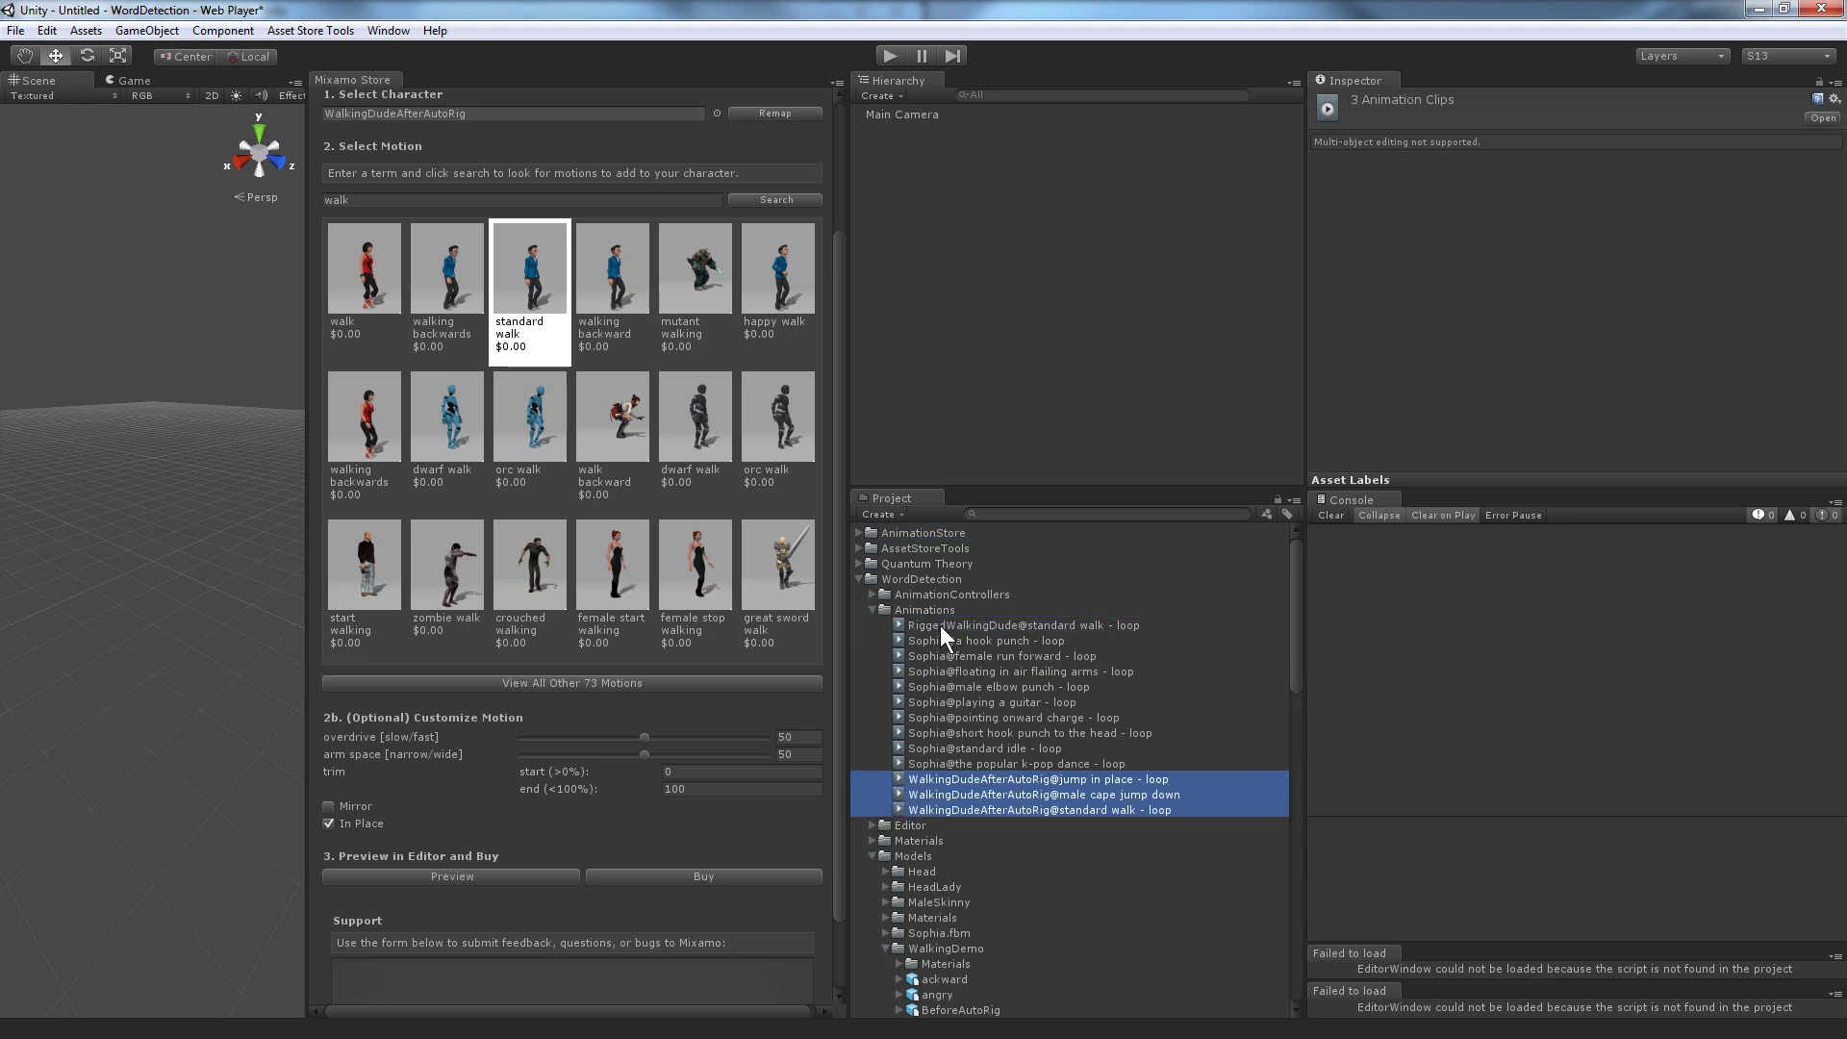
Close the Mixamo Store and create an animator controller named WalkingDude in AnimationControllers.
right_click(354, 79)
left_click(390, 108)
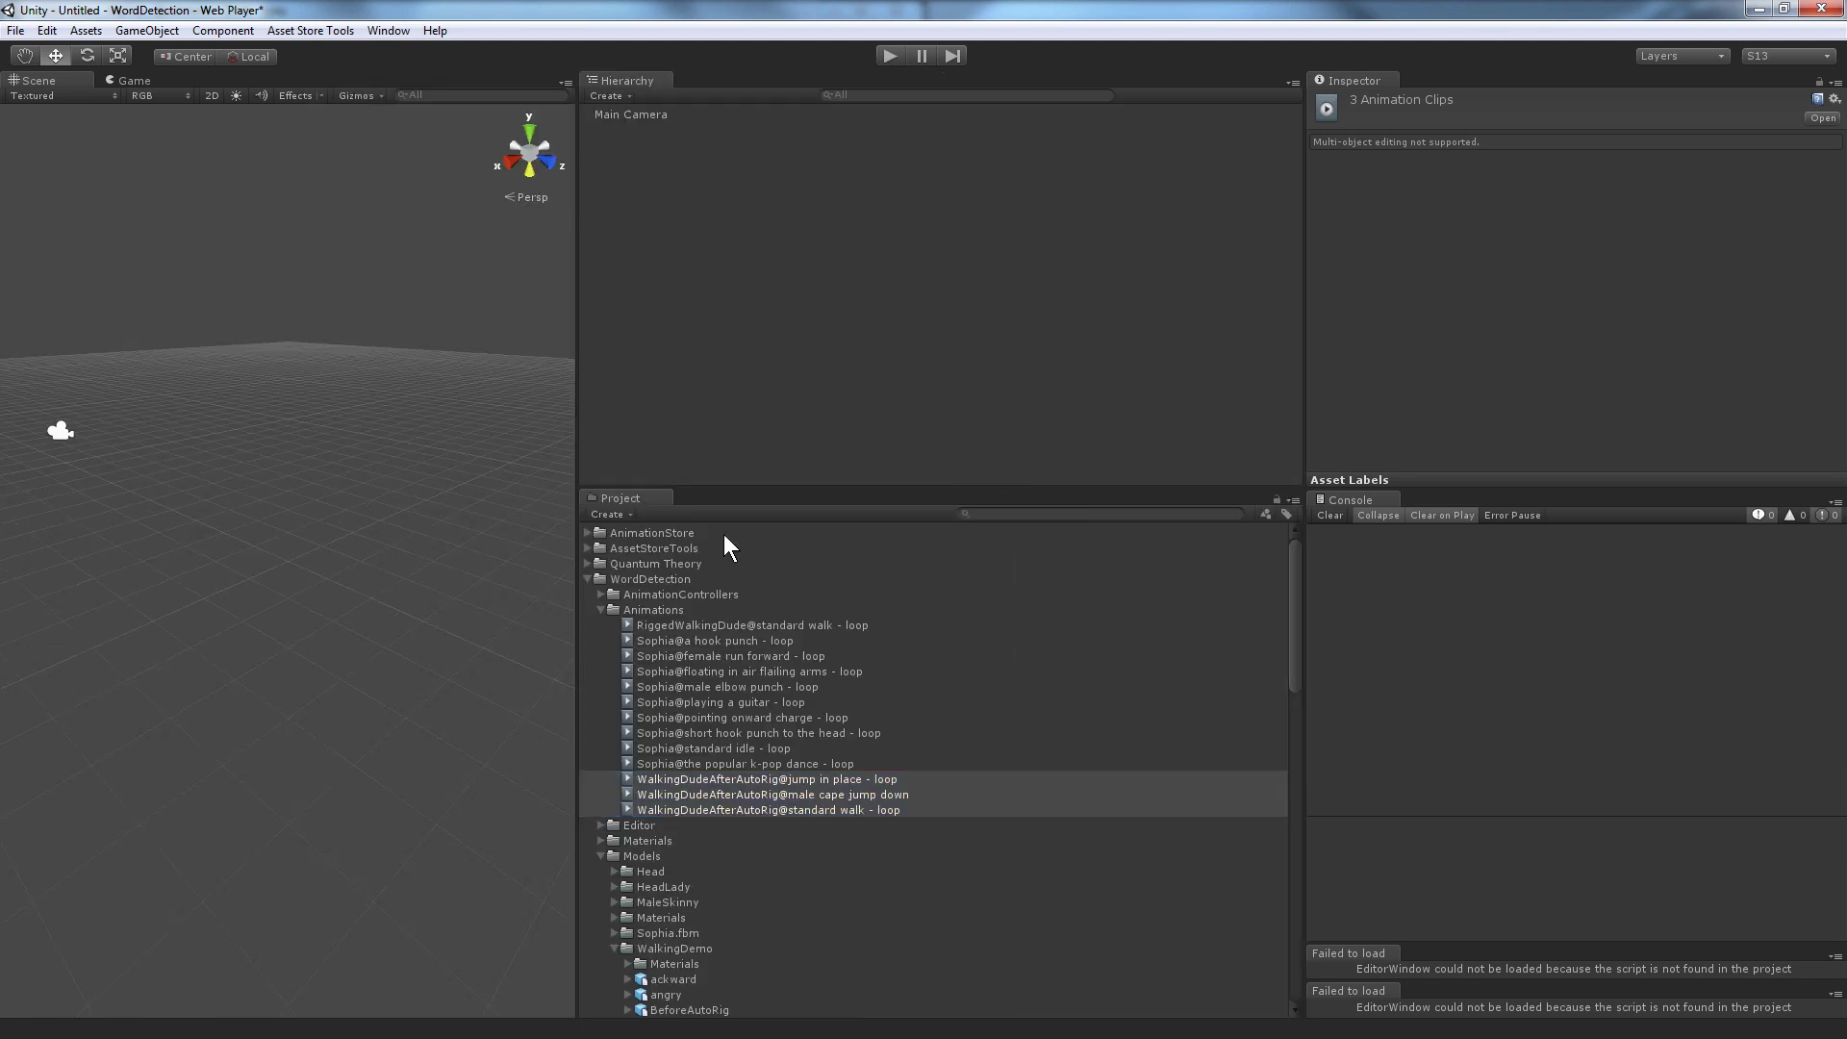
left_click(598, 596)
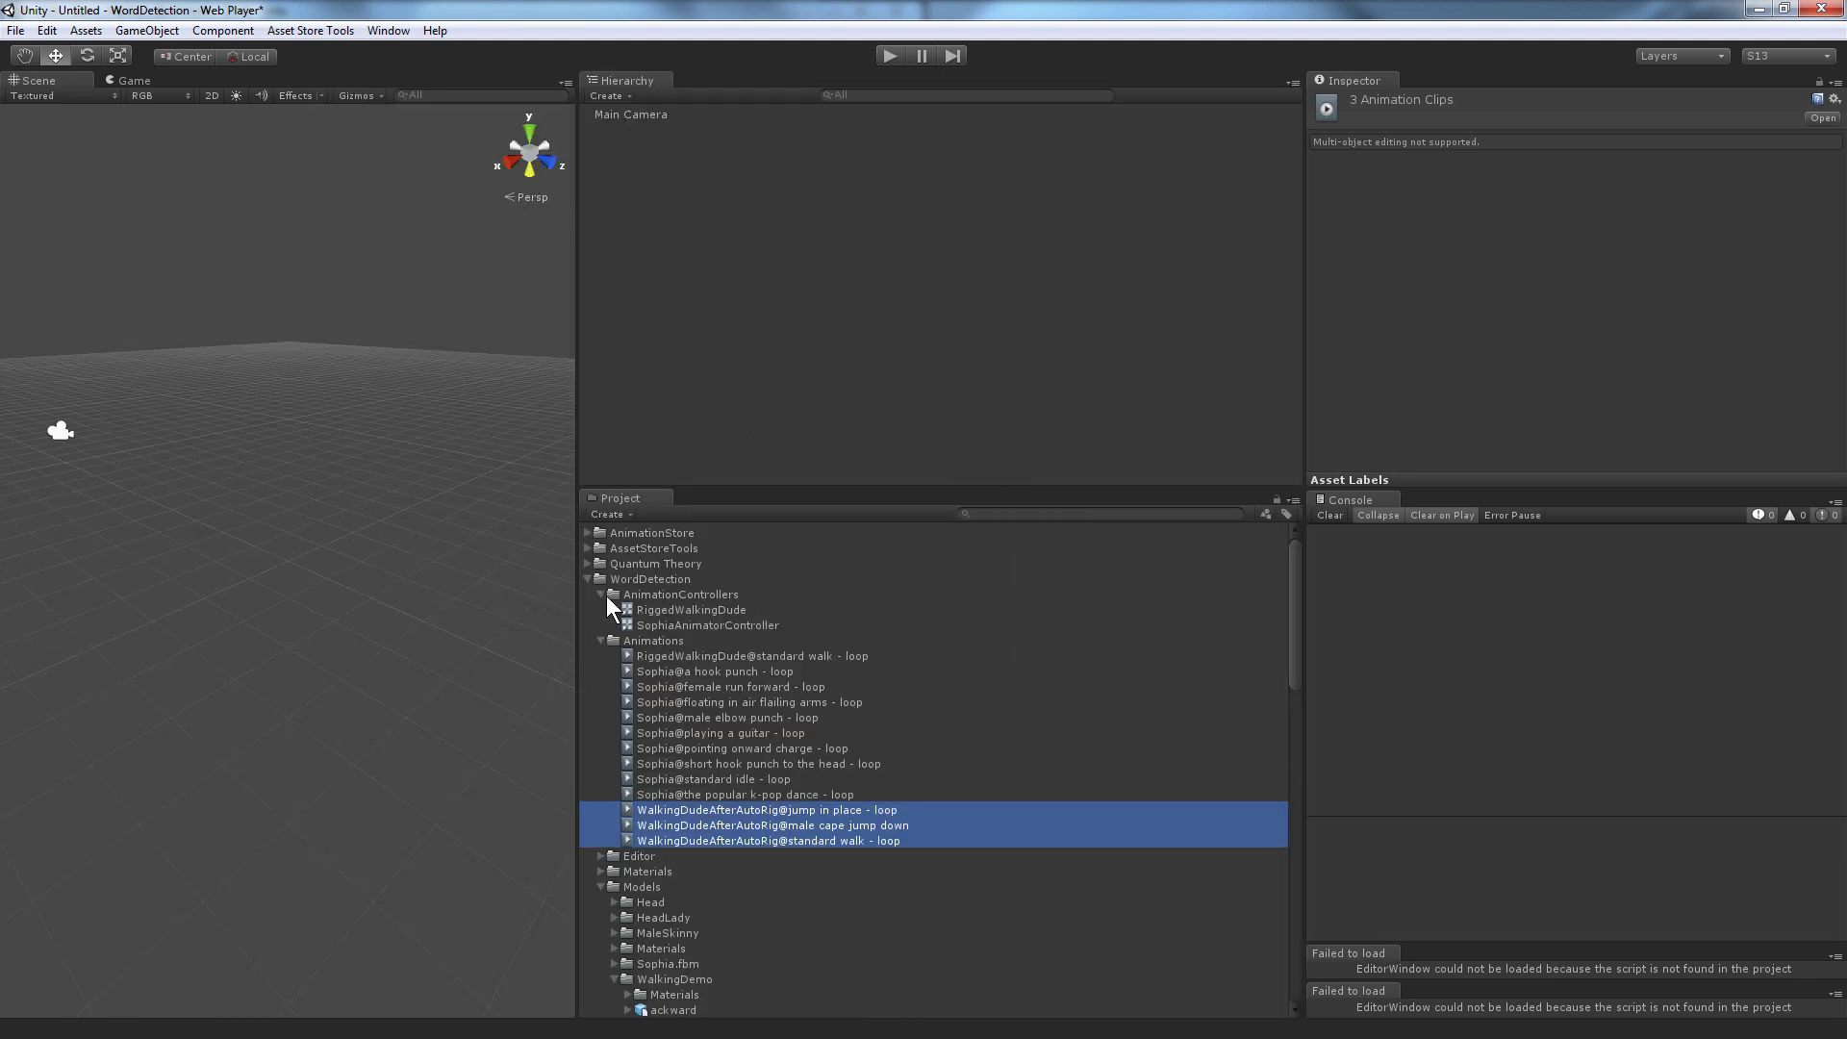
left_click(632, 593)
left_click(616, 518)
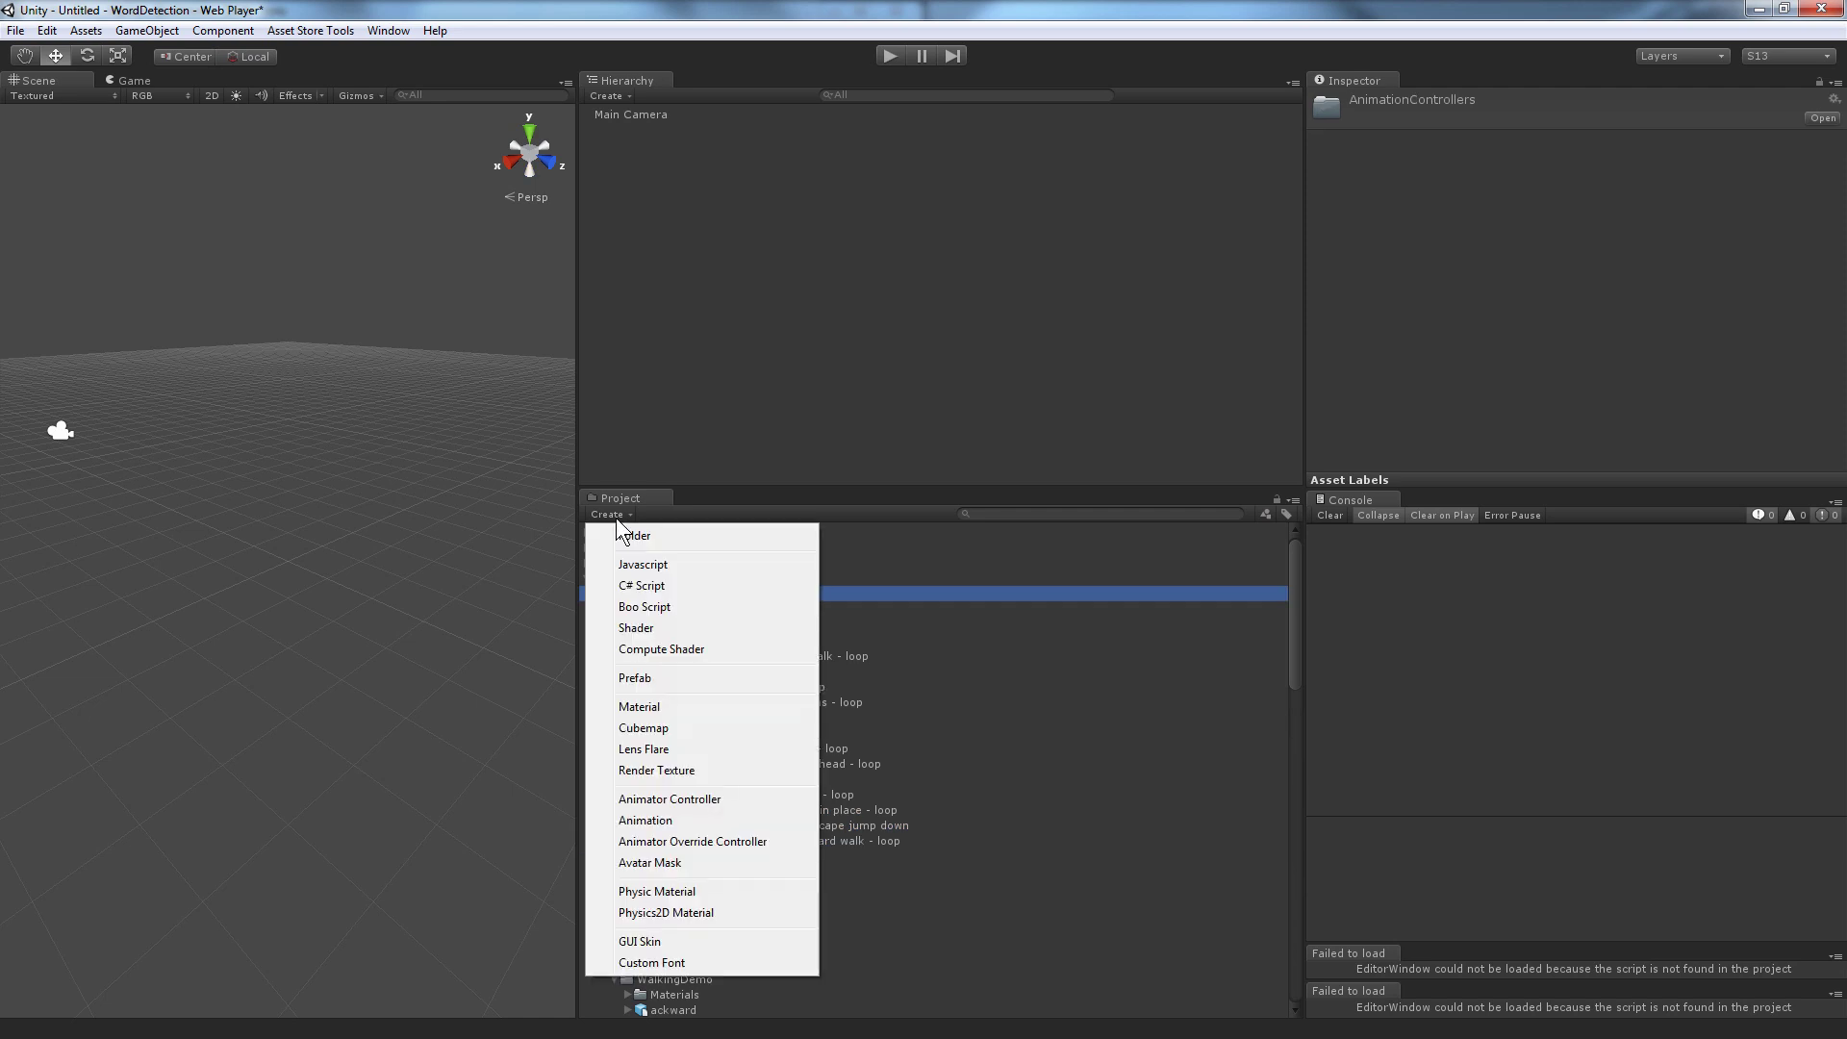
left_click(692, 799)
type("WalkingDude")
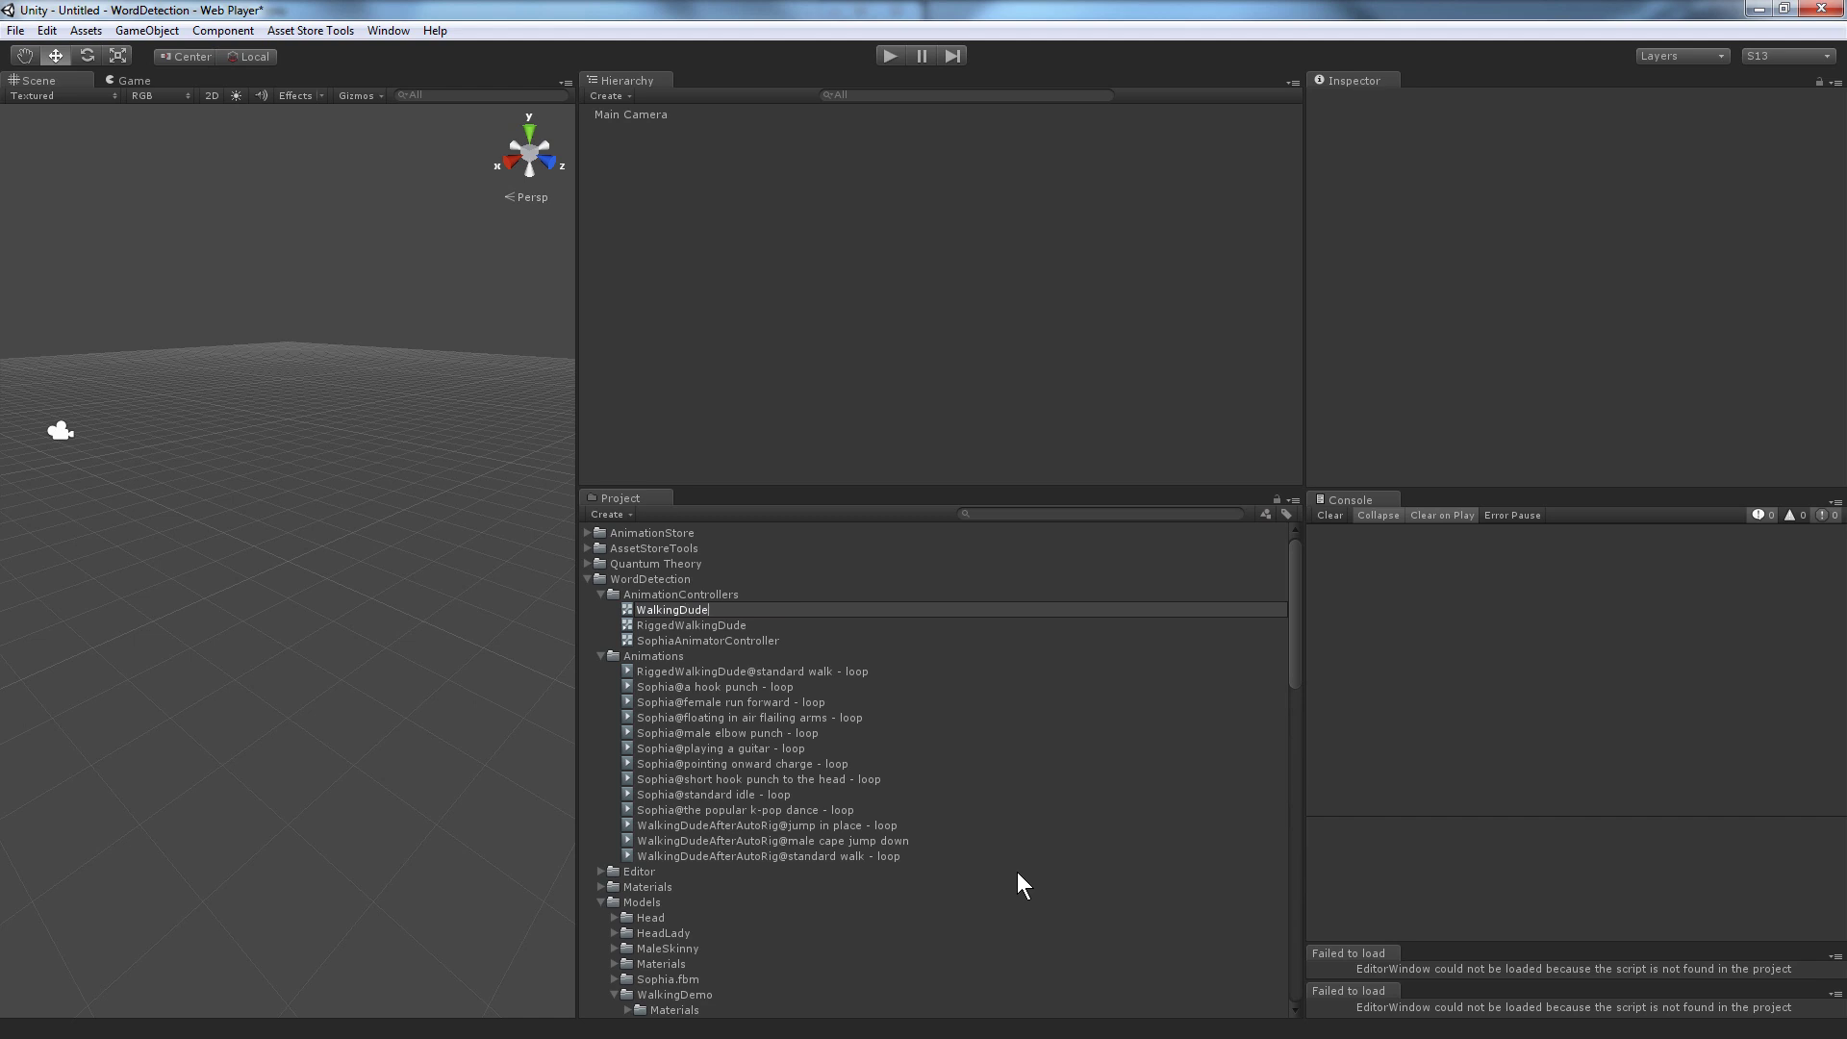
key("Return")
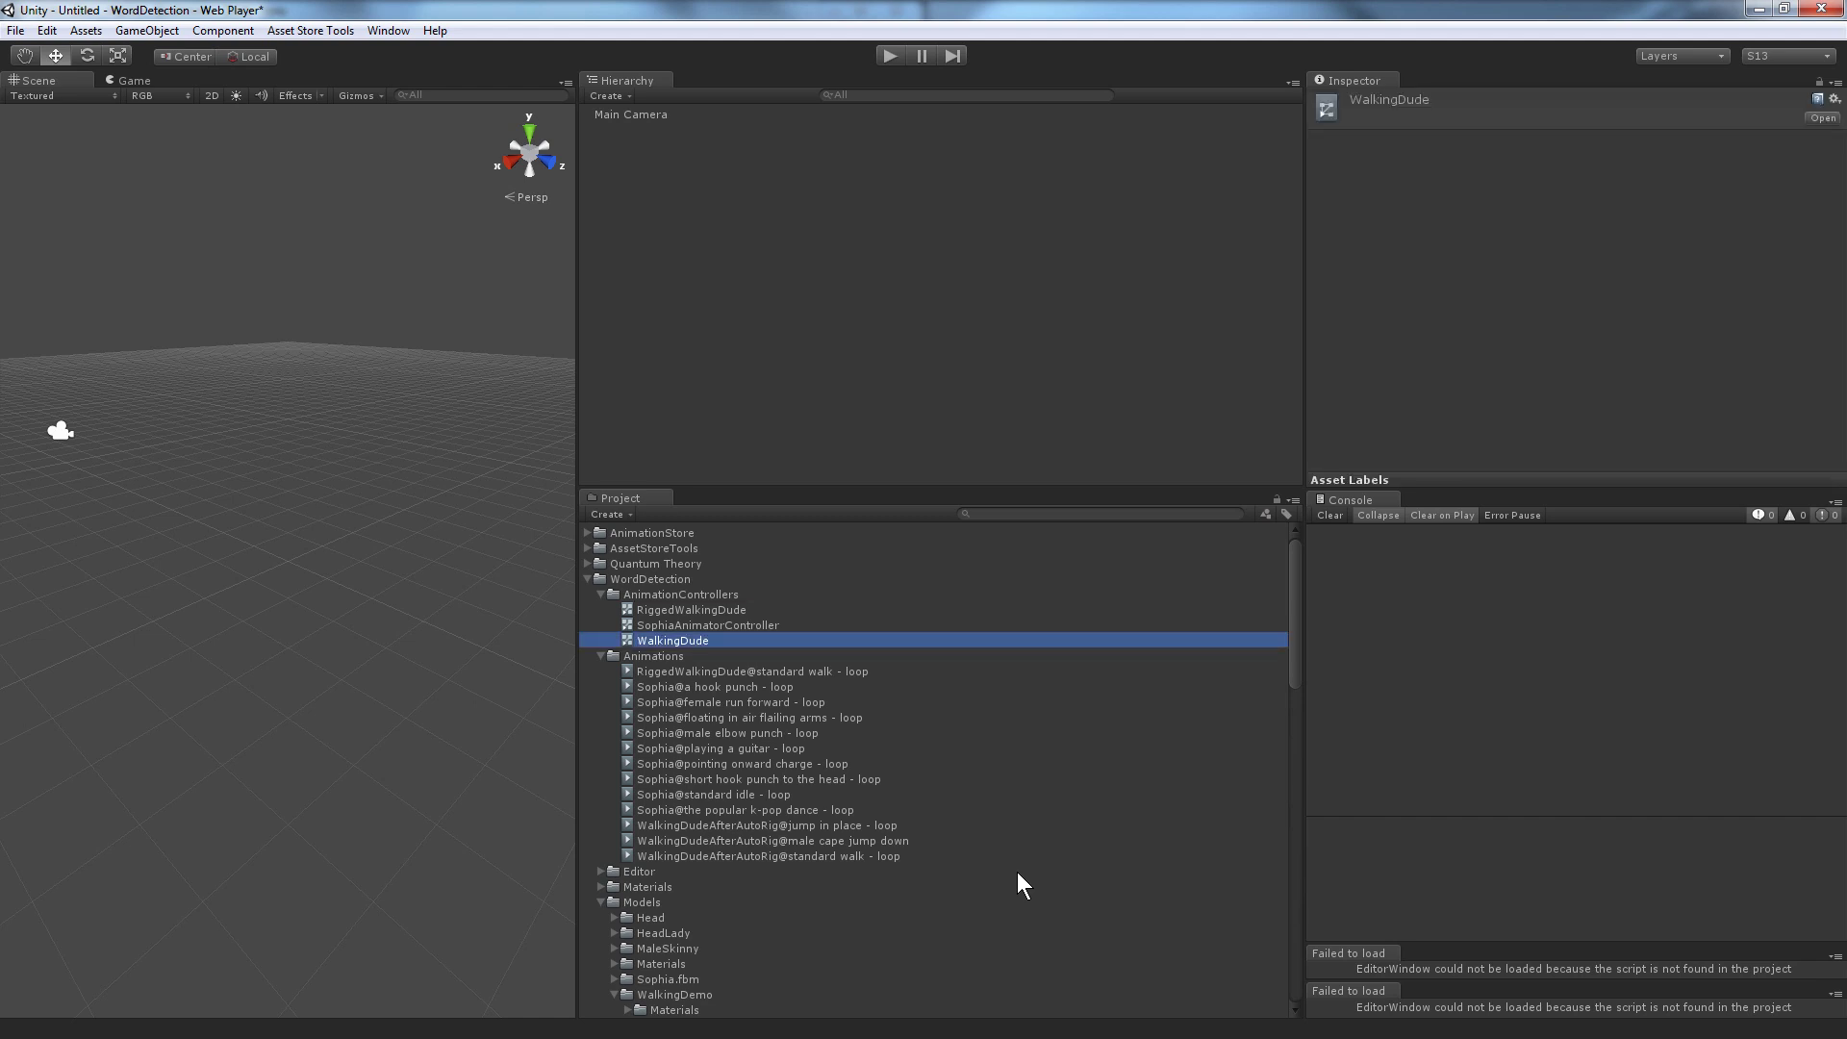
Rename the controller to WalkingDudeAnimationController.
key("F2")
key("End")
type("AnimationController")
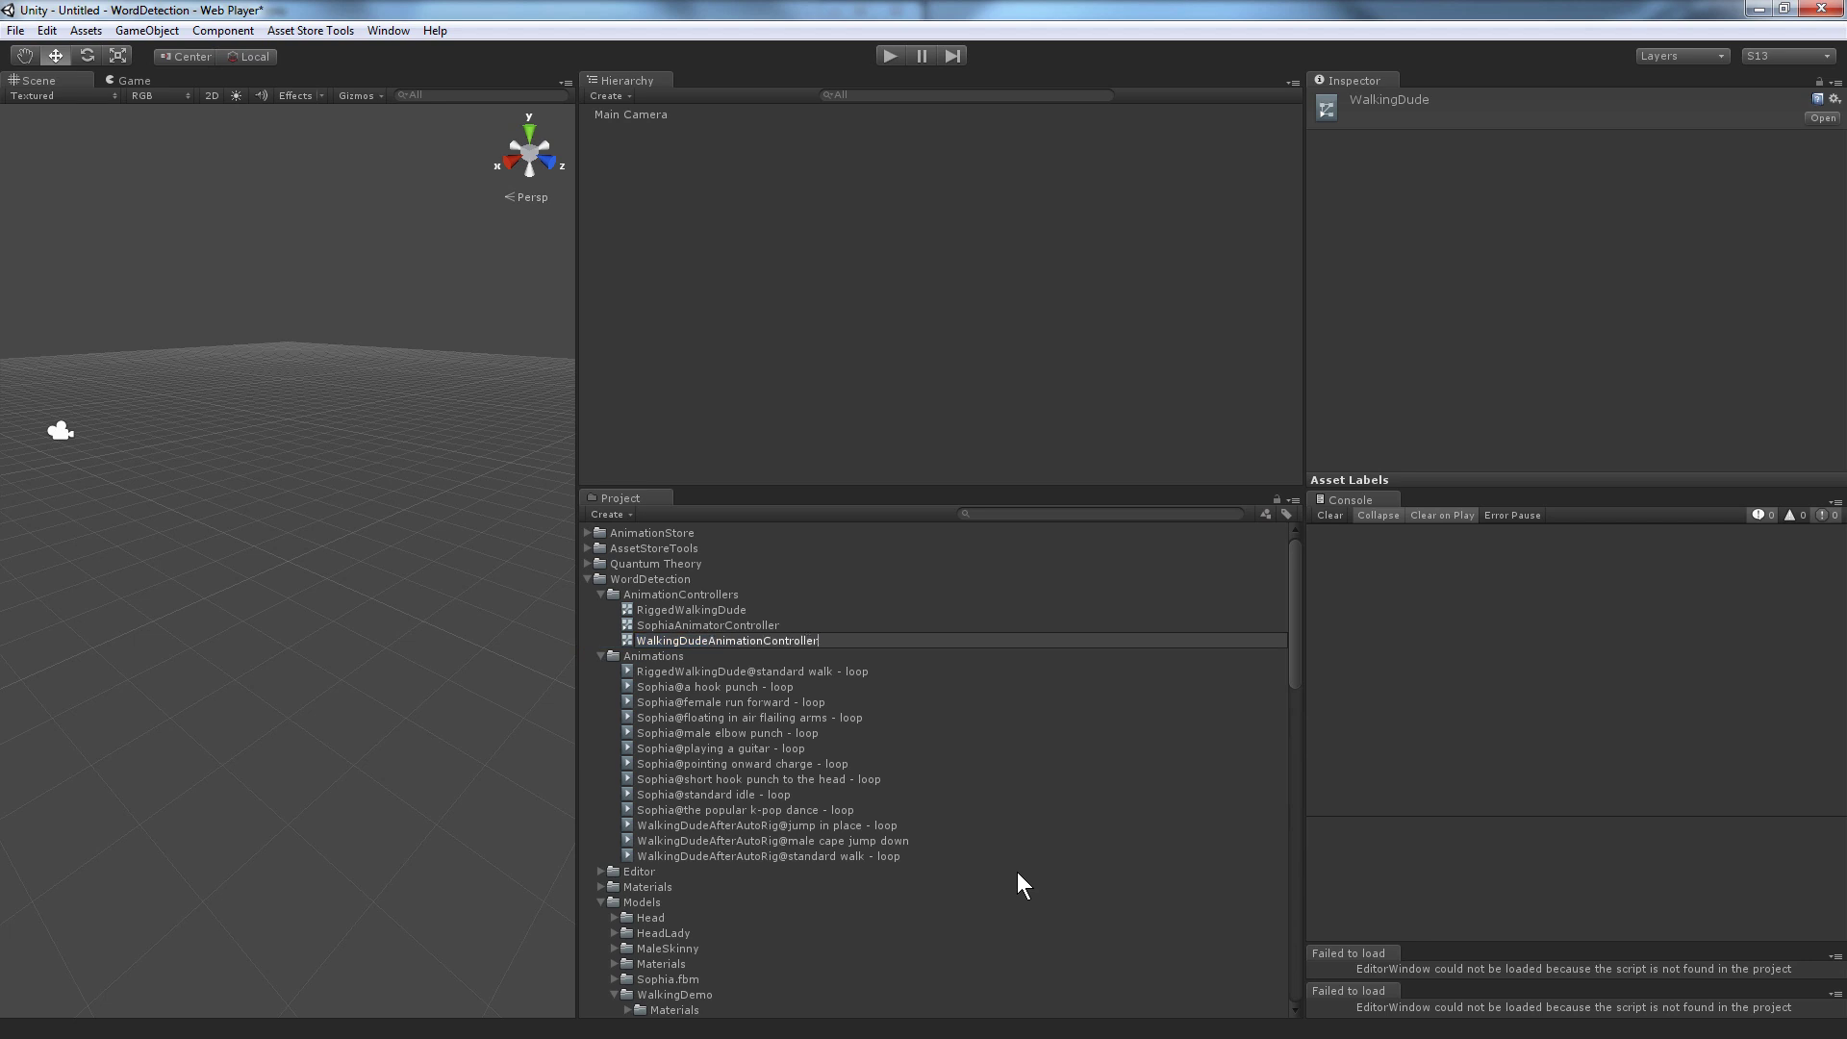
key("Return")
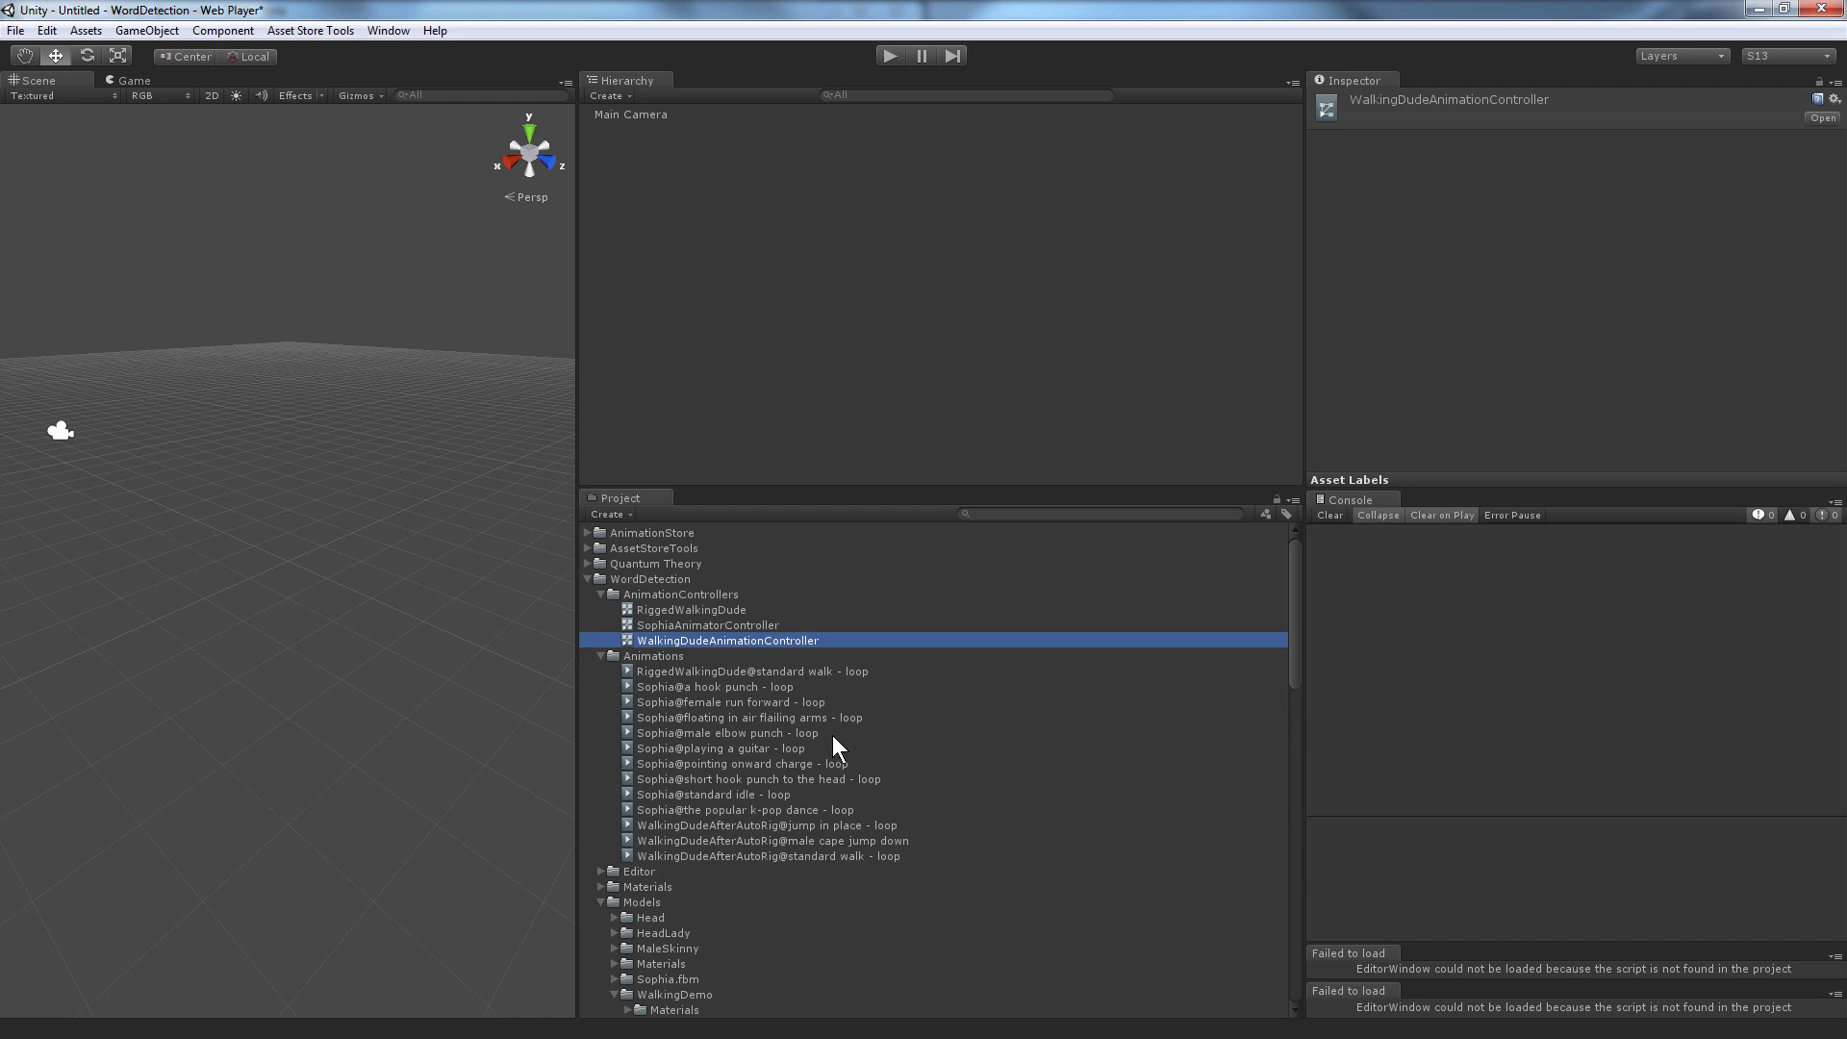
Place the WalkingDudeAfterAutoRig model into the scene.
scroll(833, 735, "down", 2)
scroll(686, 960, "down", 6)
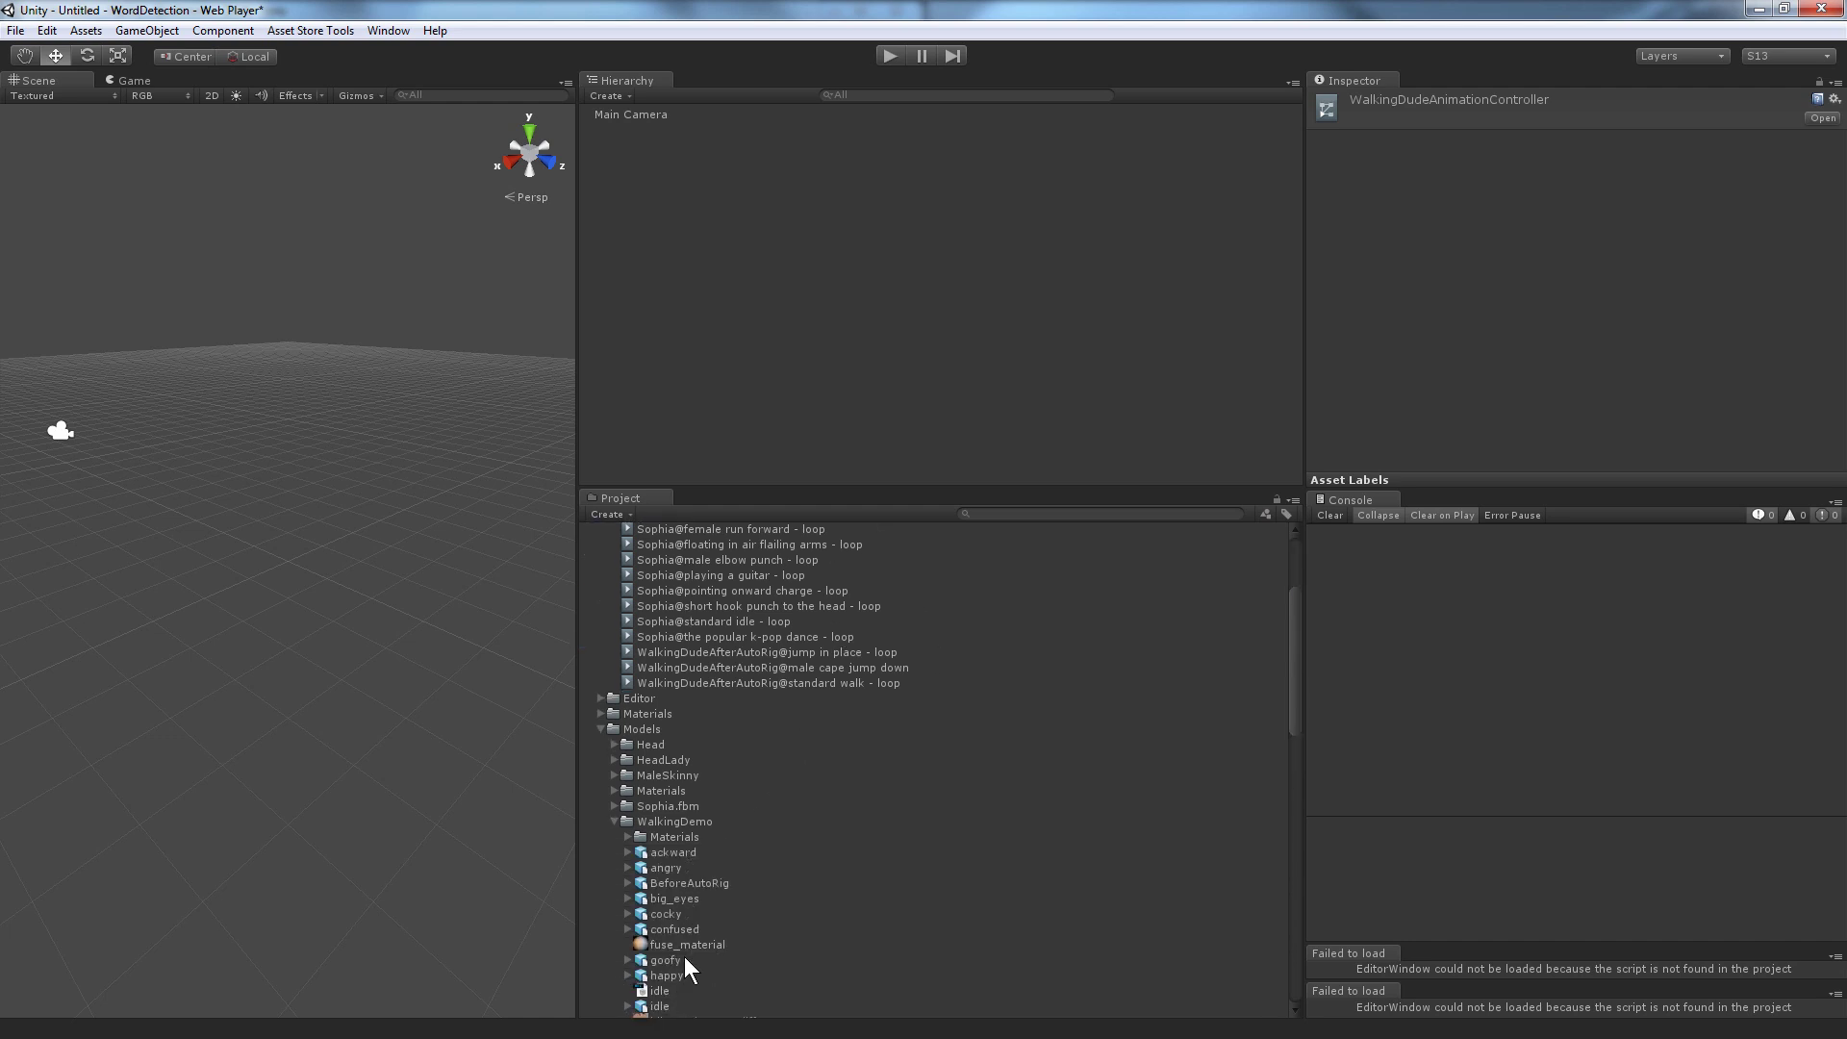
scroll(661, 854, "down", 6)
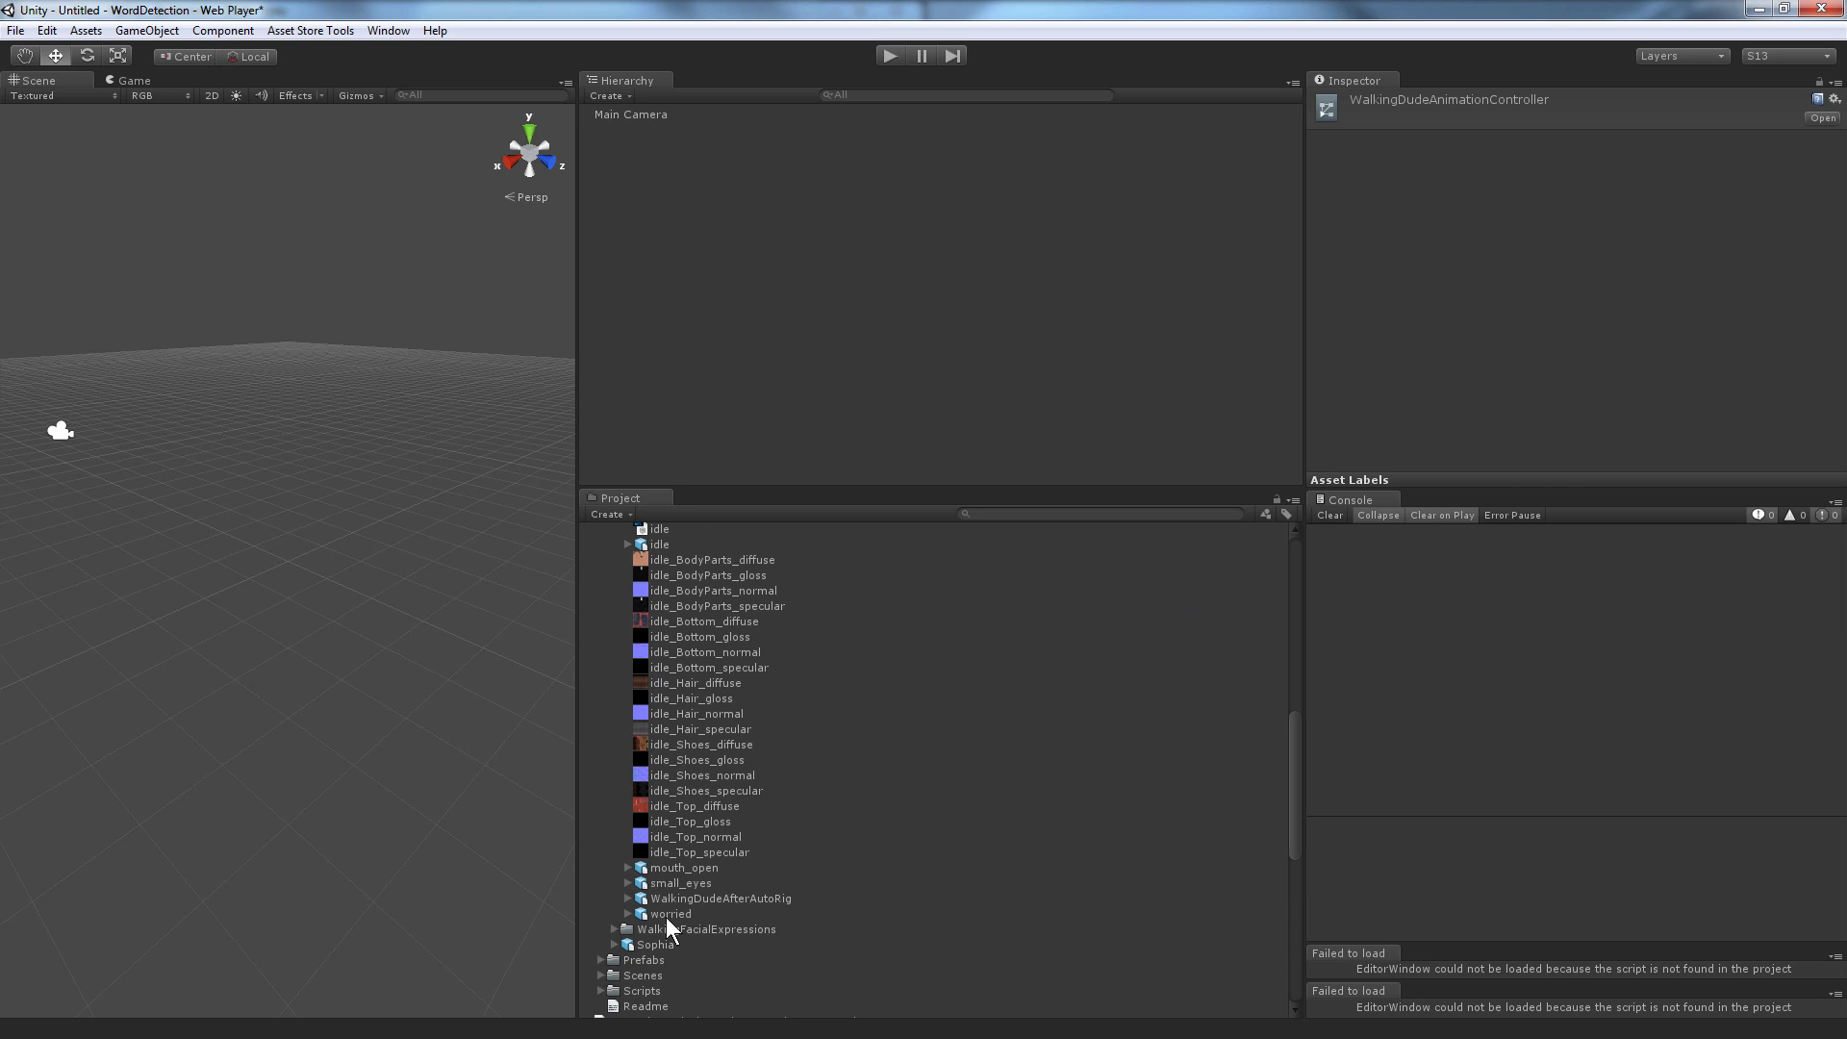
left_click(685, 900)
left_click_drag(691, 899, 728, 355)
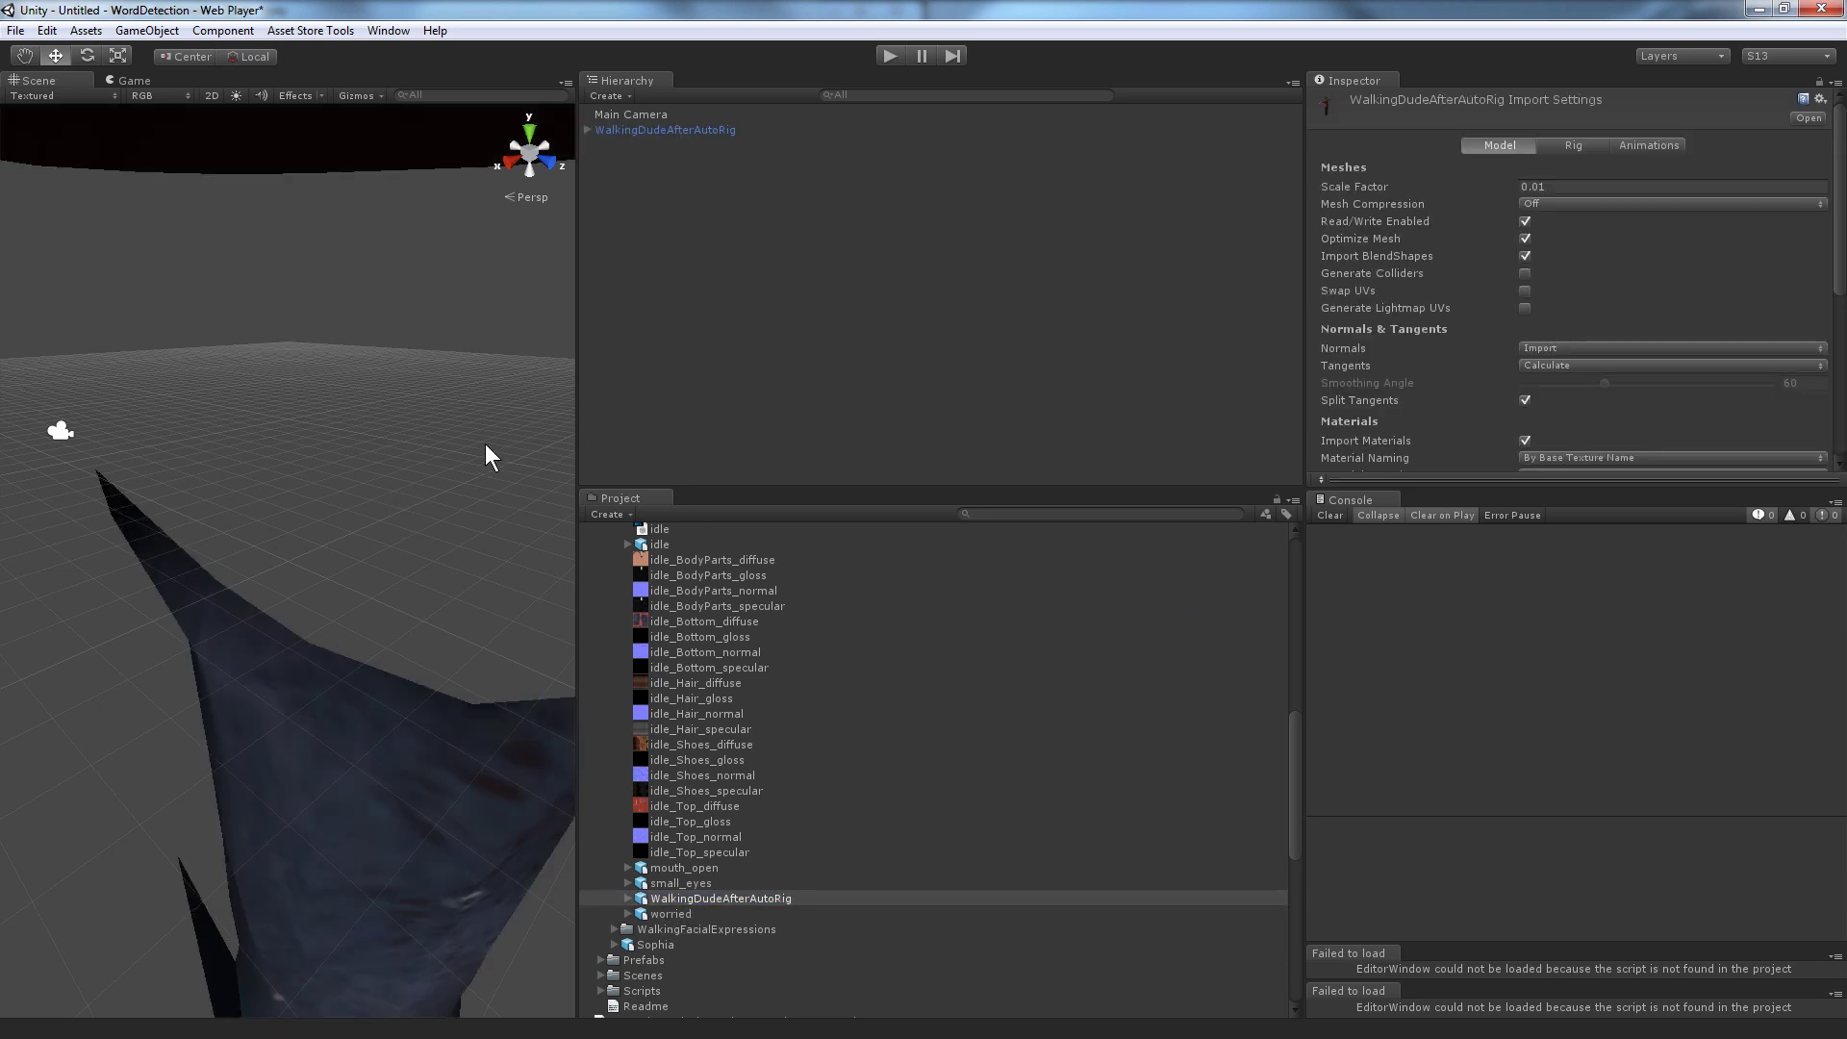
Frame the character in the Scene view and align the Main Camera with that view.
left_click(660, 131)
key("f")
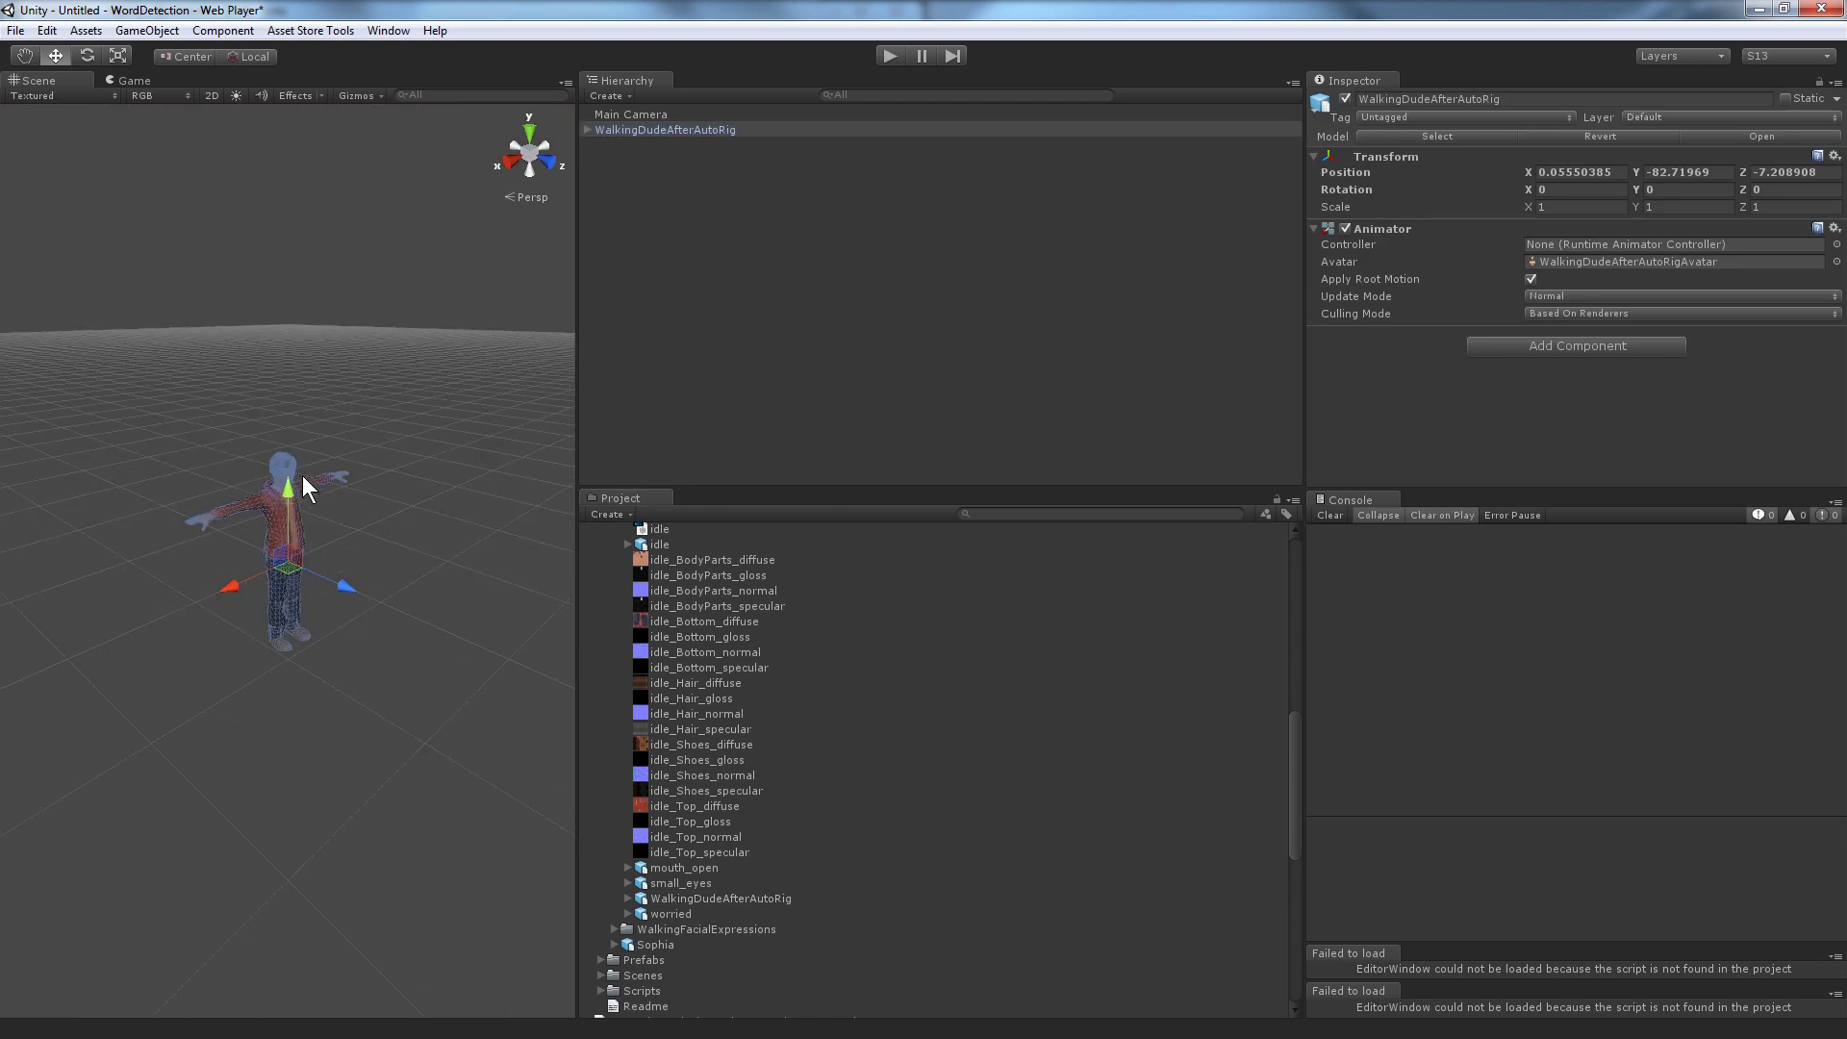
scroll(300, 481, "up", 5)
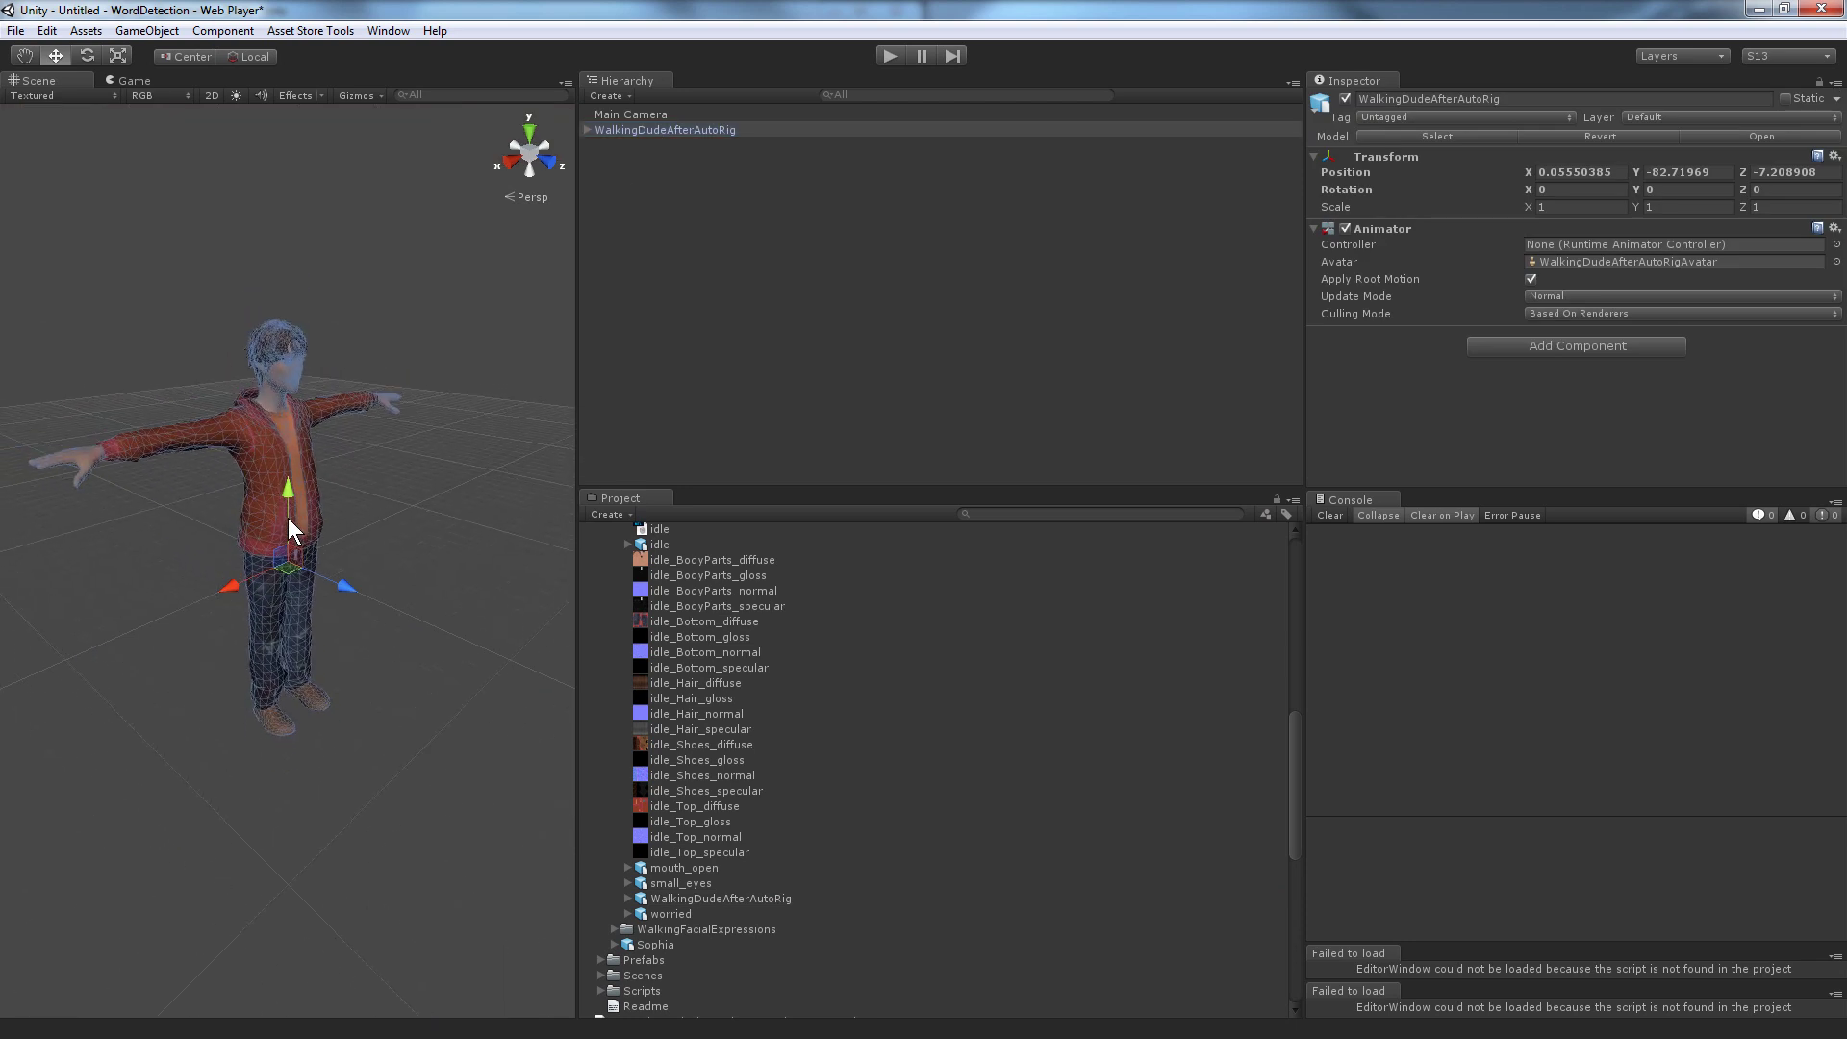
left_click(665, 114)
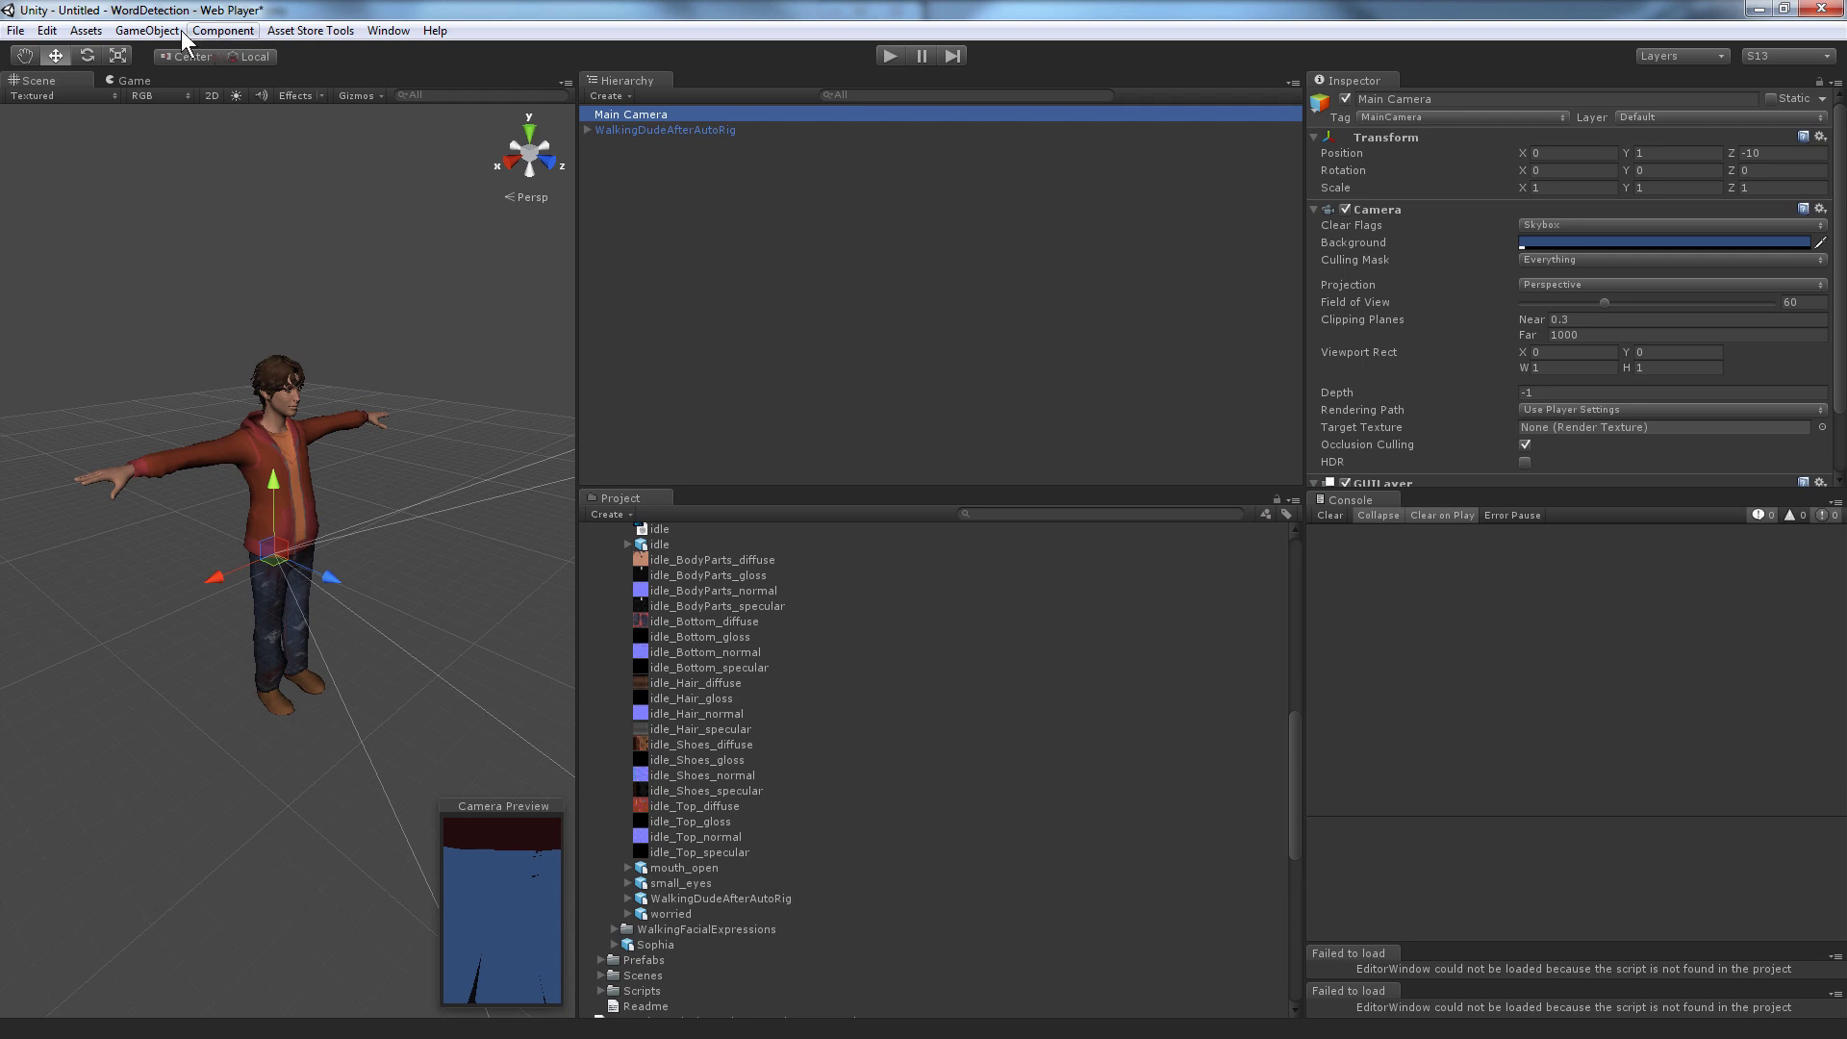
left_click(152, 30)
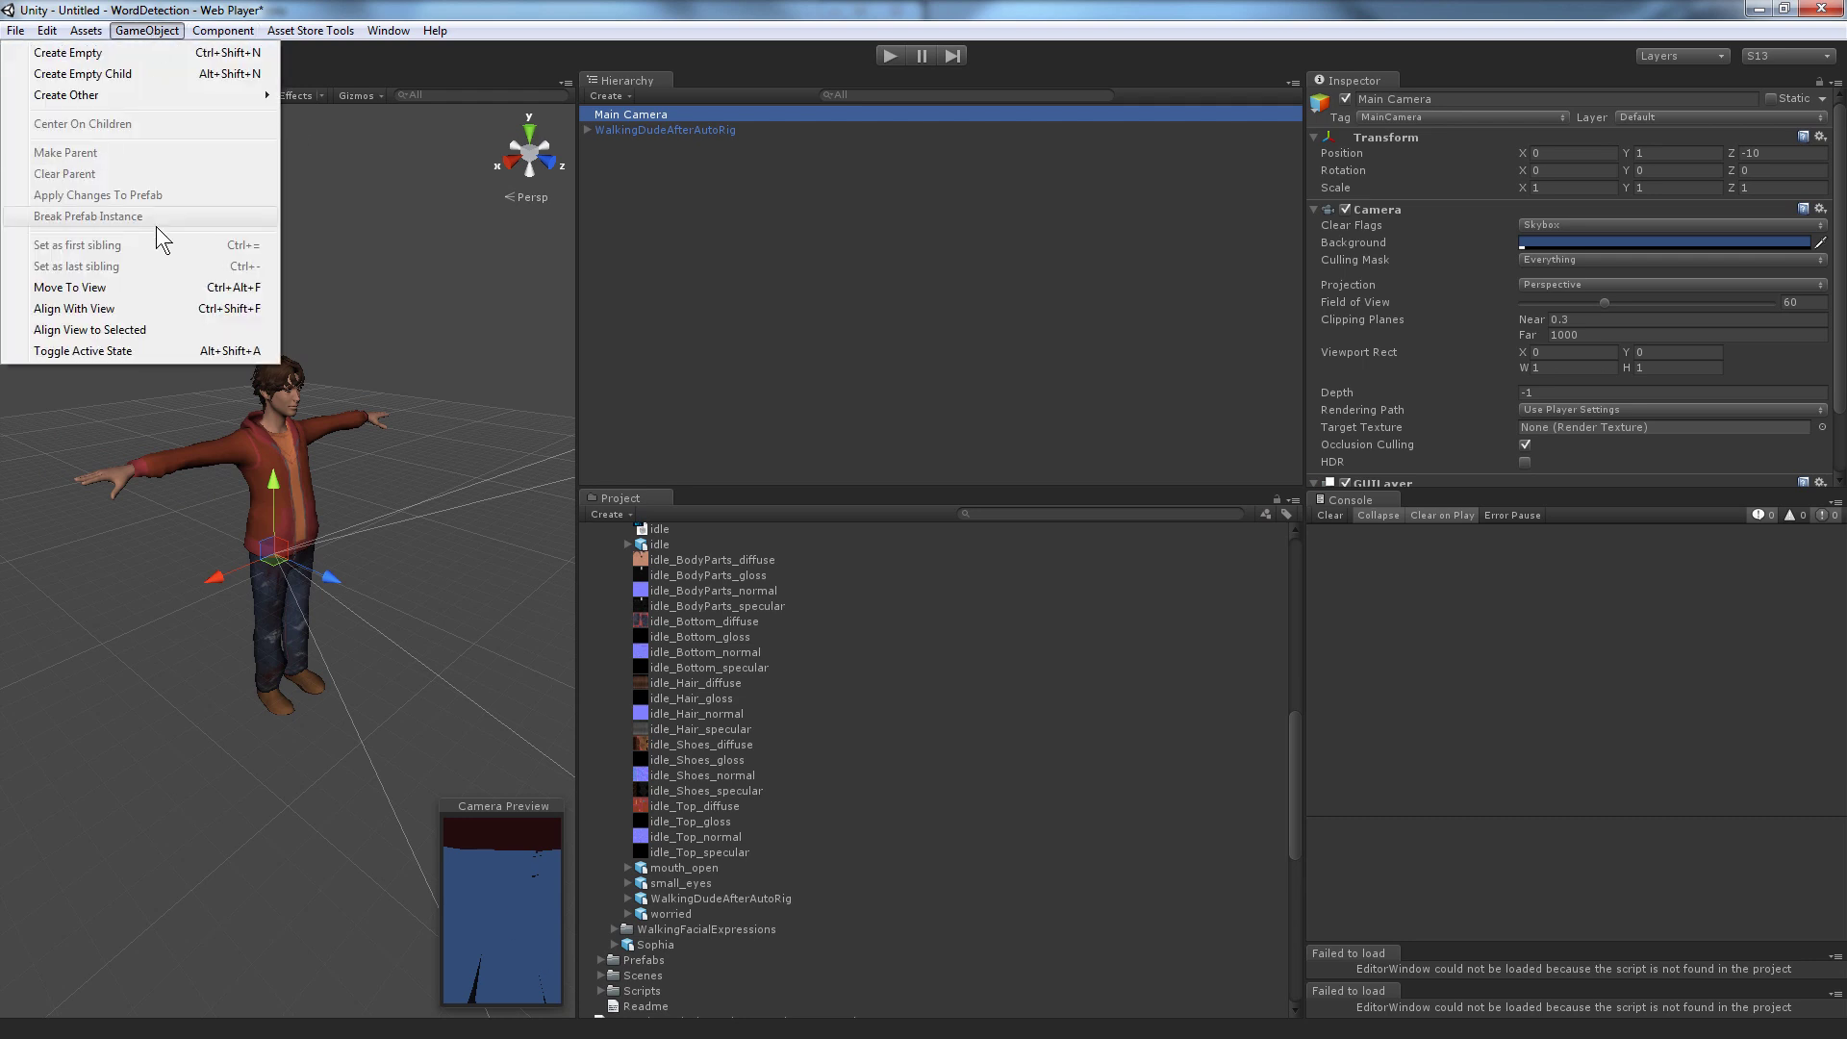
left_click(137, 308)
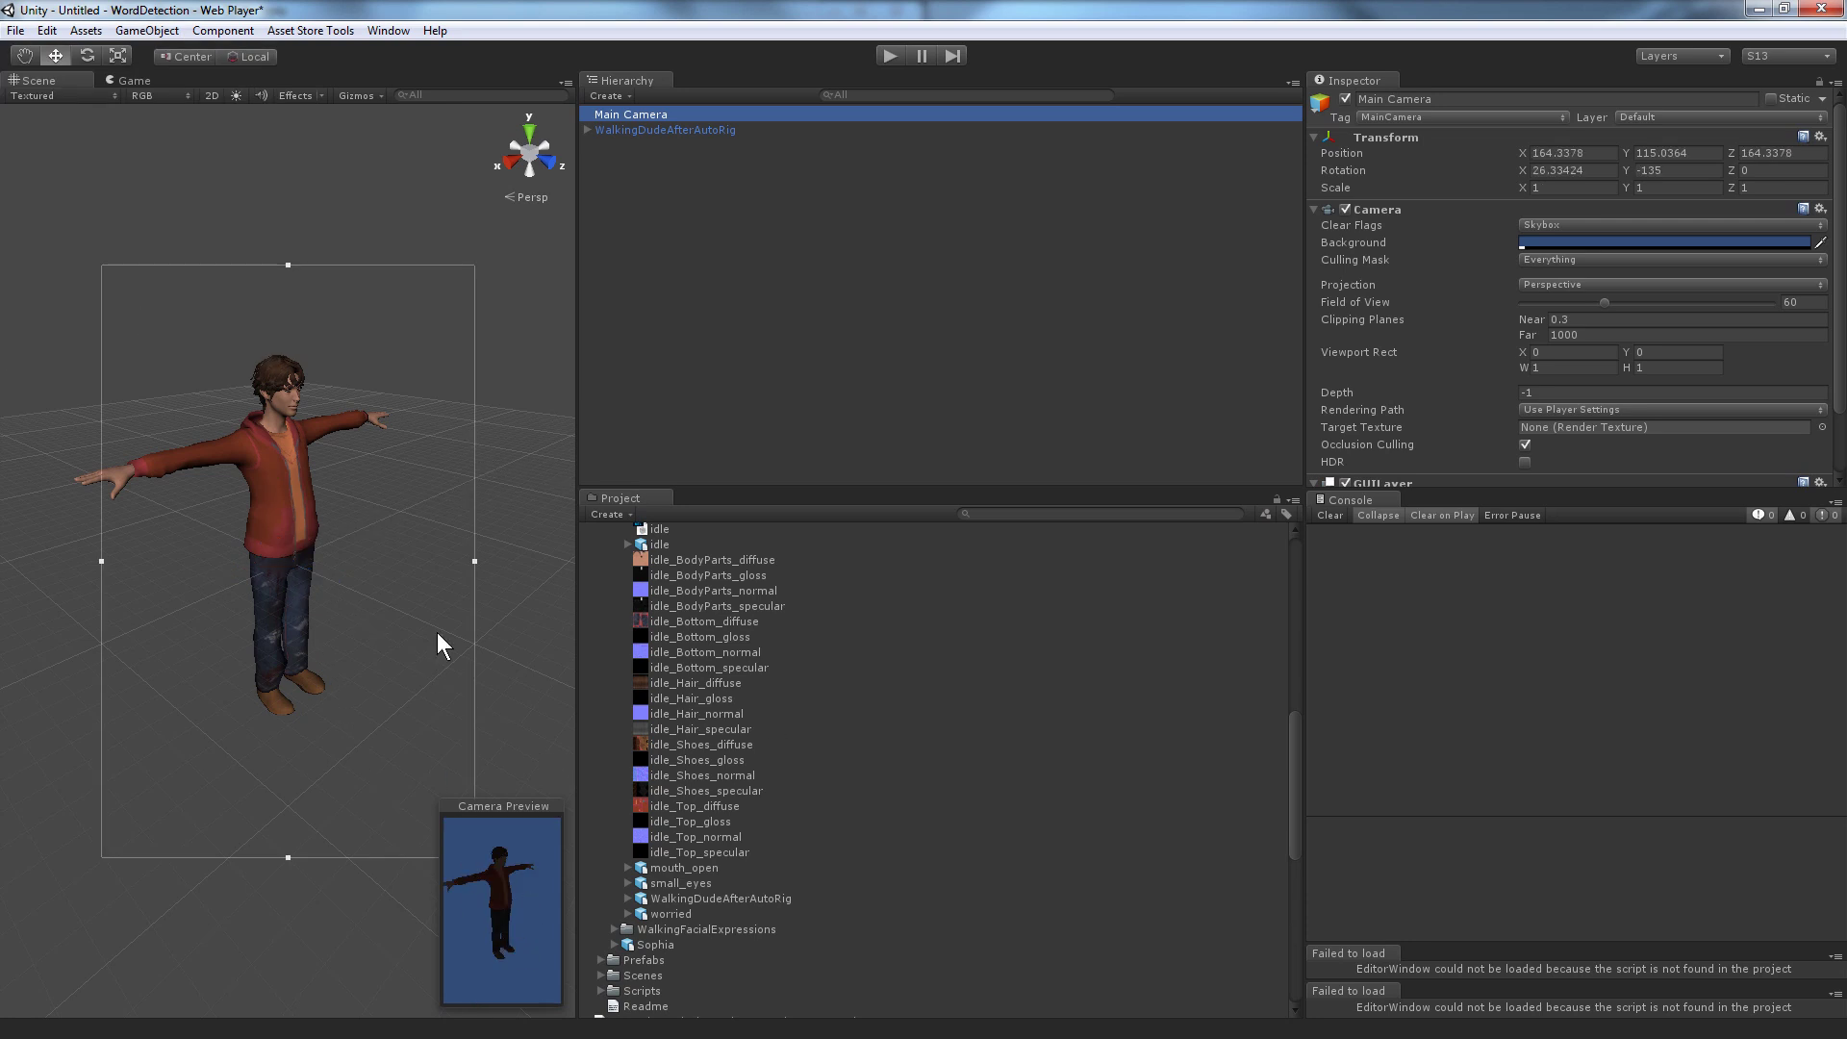
Add a Directional Light, align it with the Scene view, and widen the Scene panel.
left_click(173, 31)
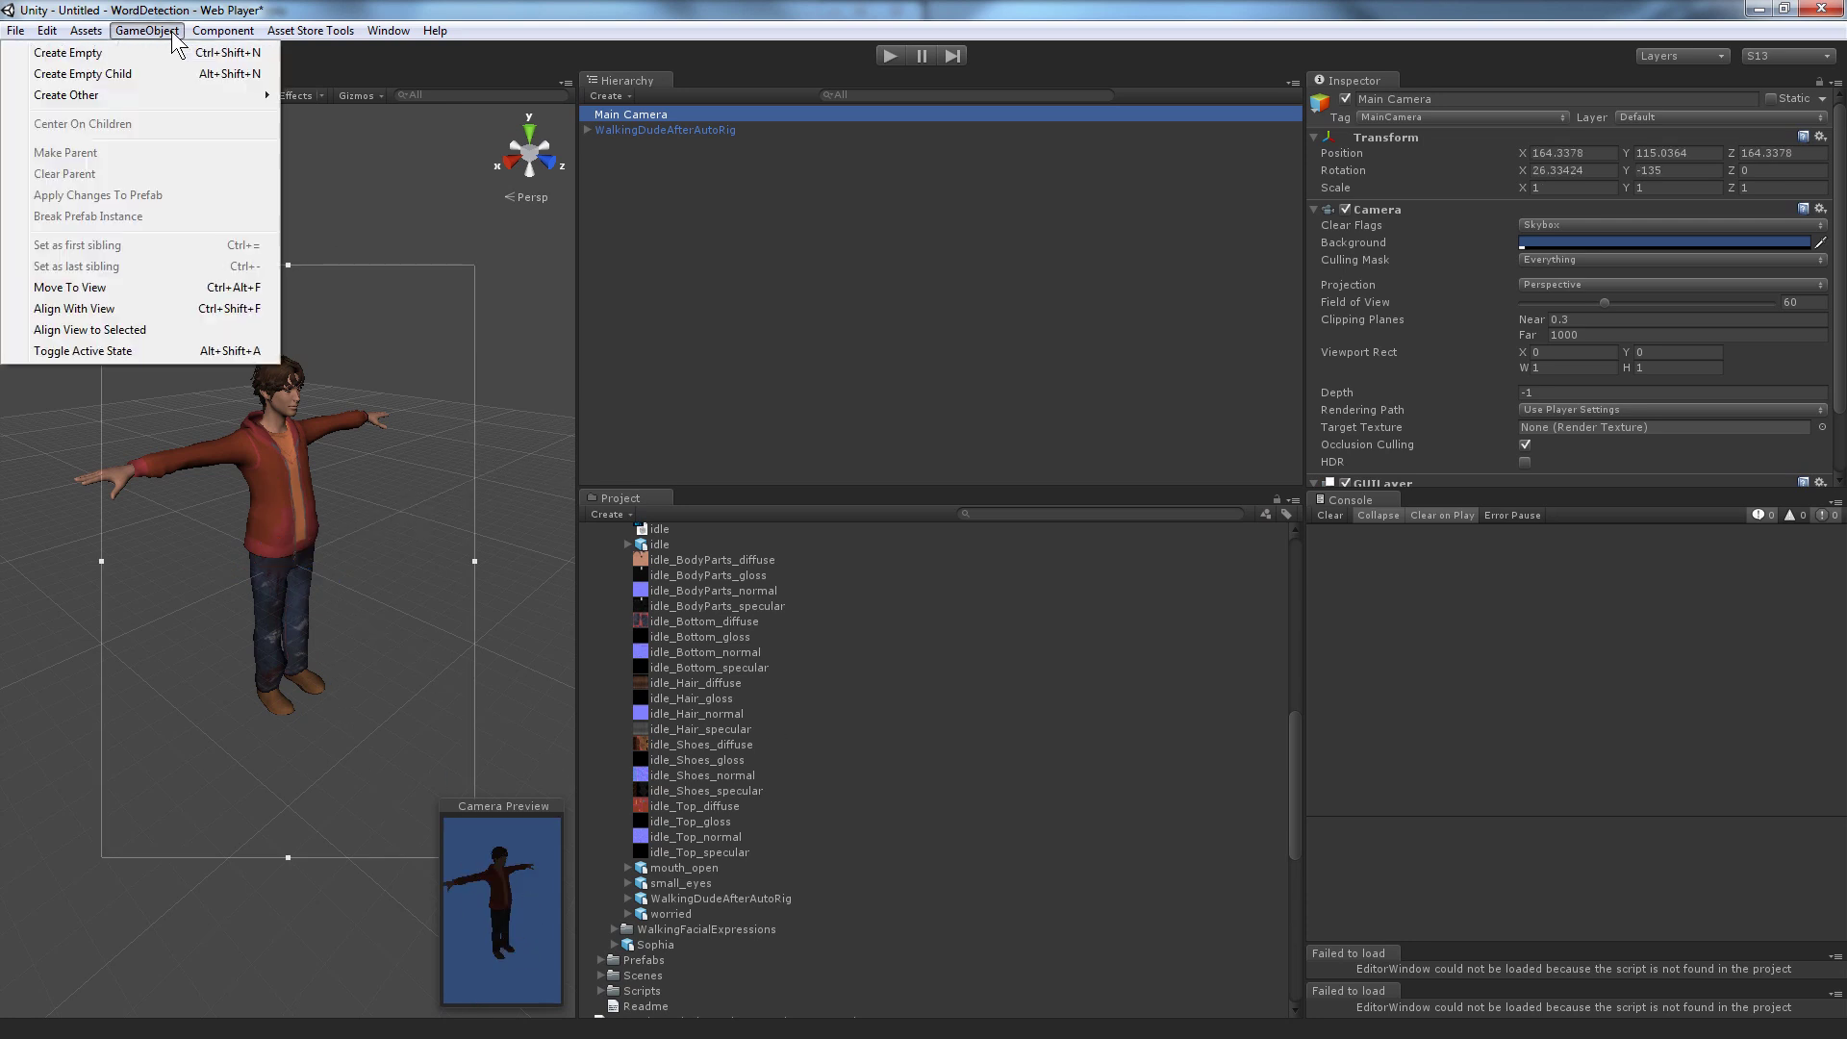
mouse_move(170, 97)
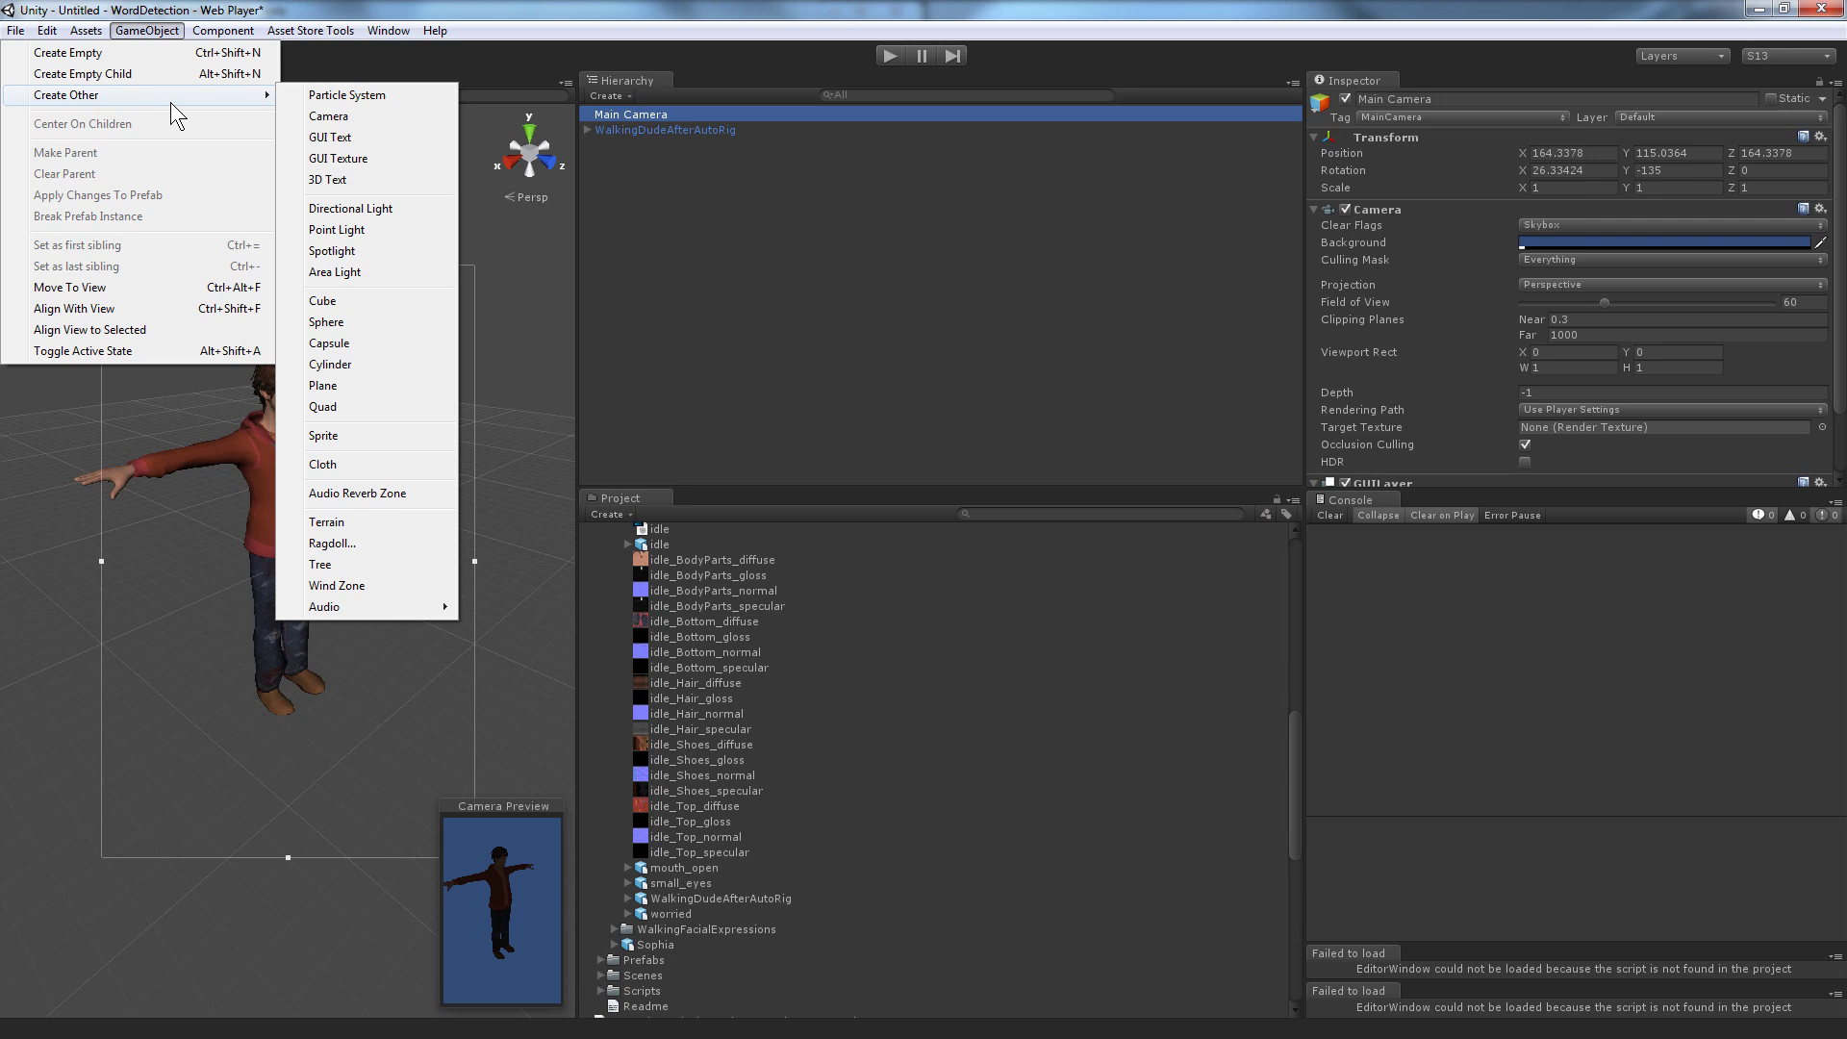
left_click(358, 209)
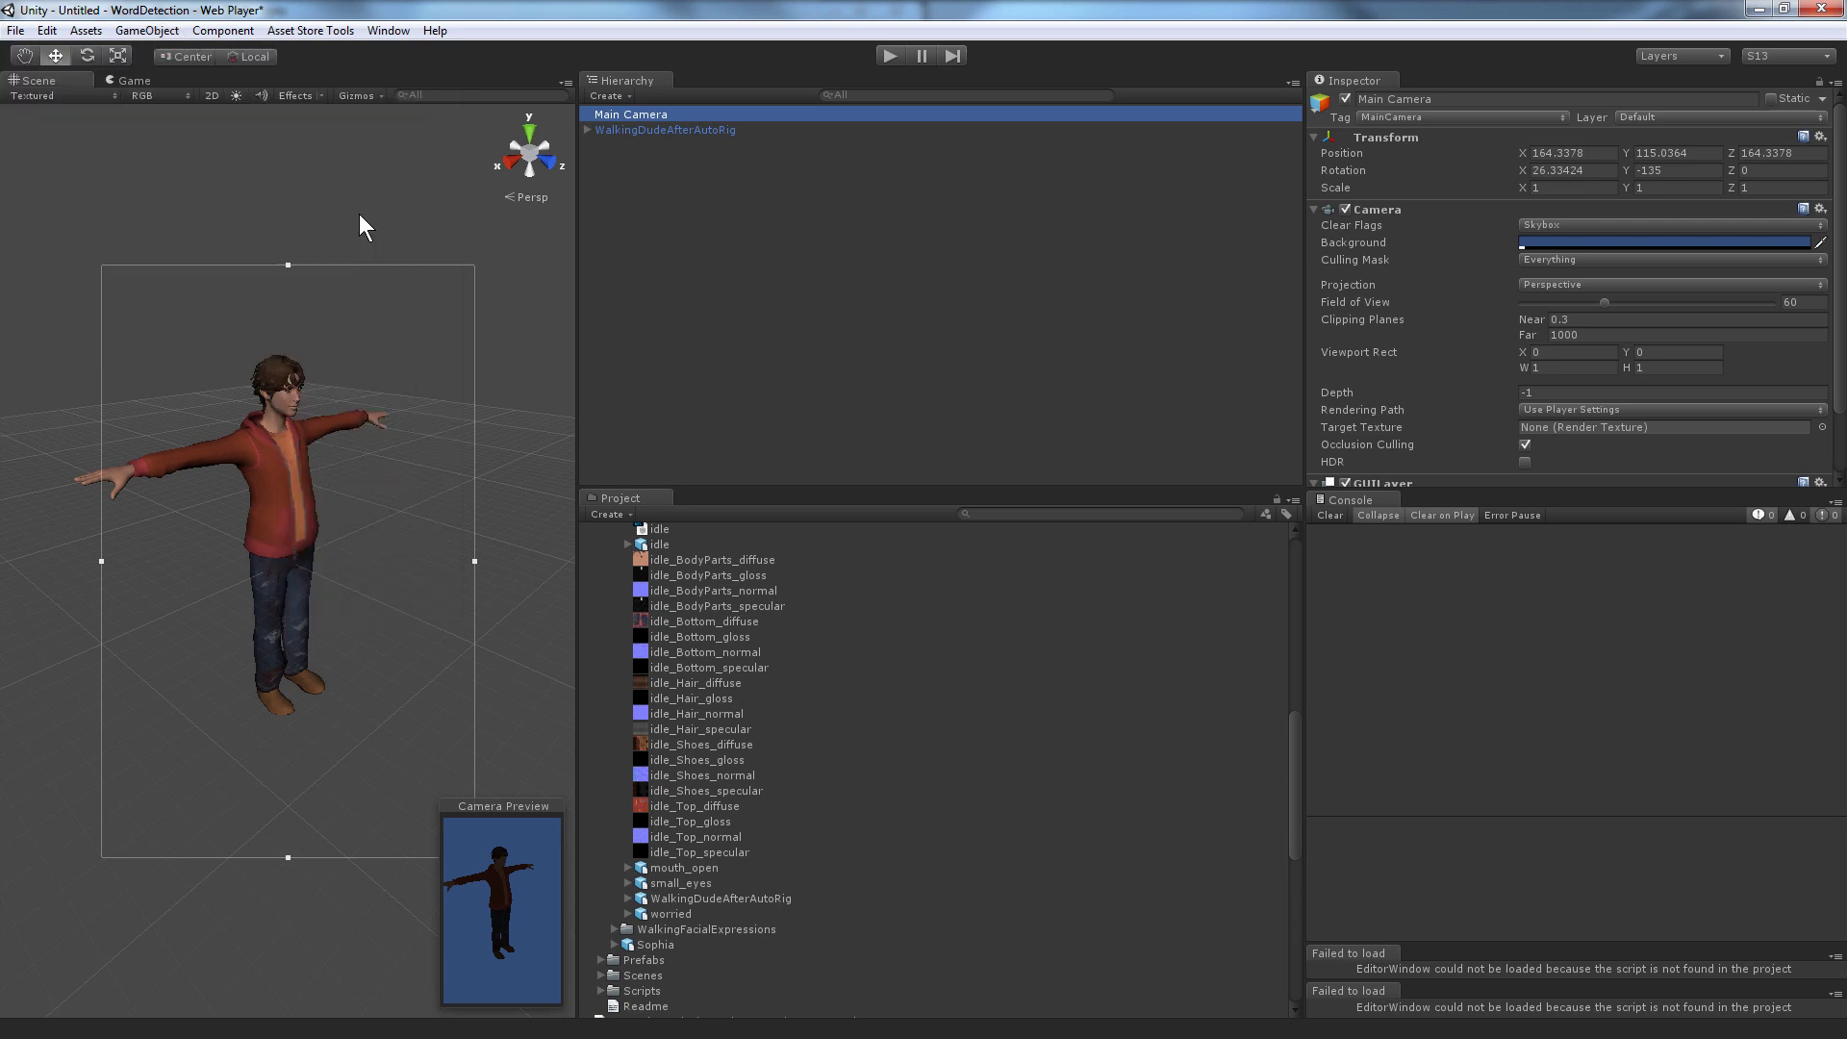
left_click(148, 27)
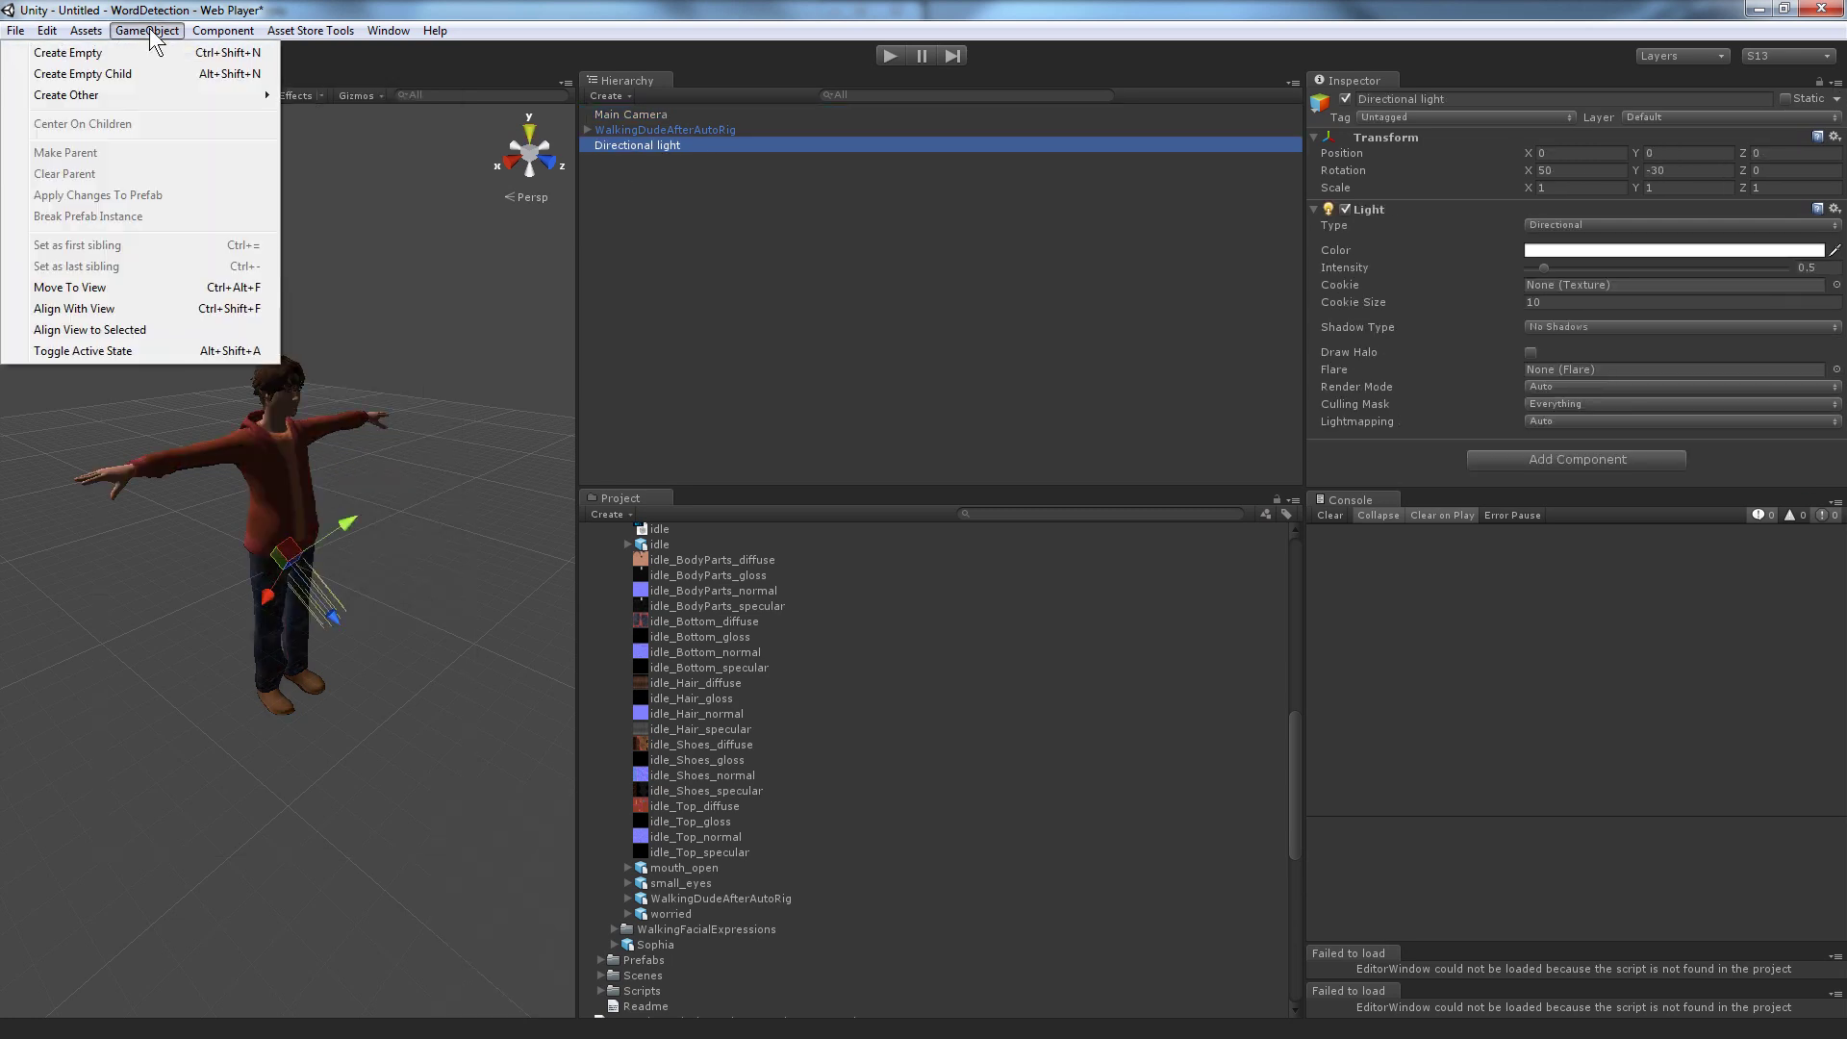
left_click(117, 309)
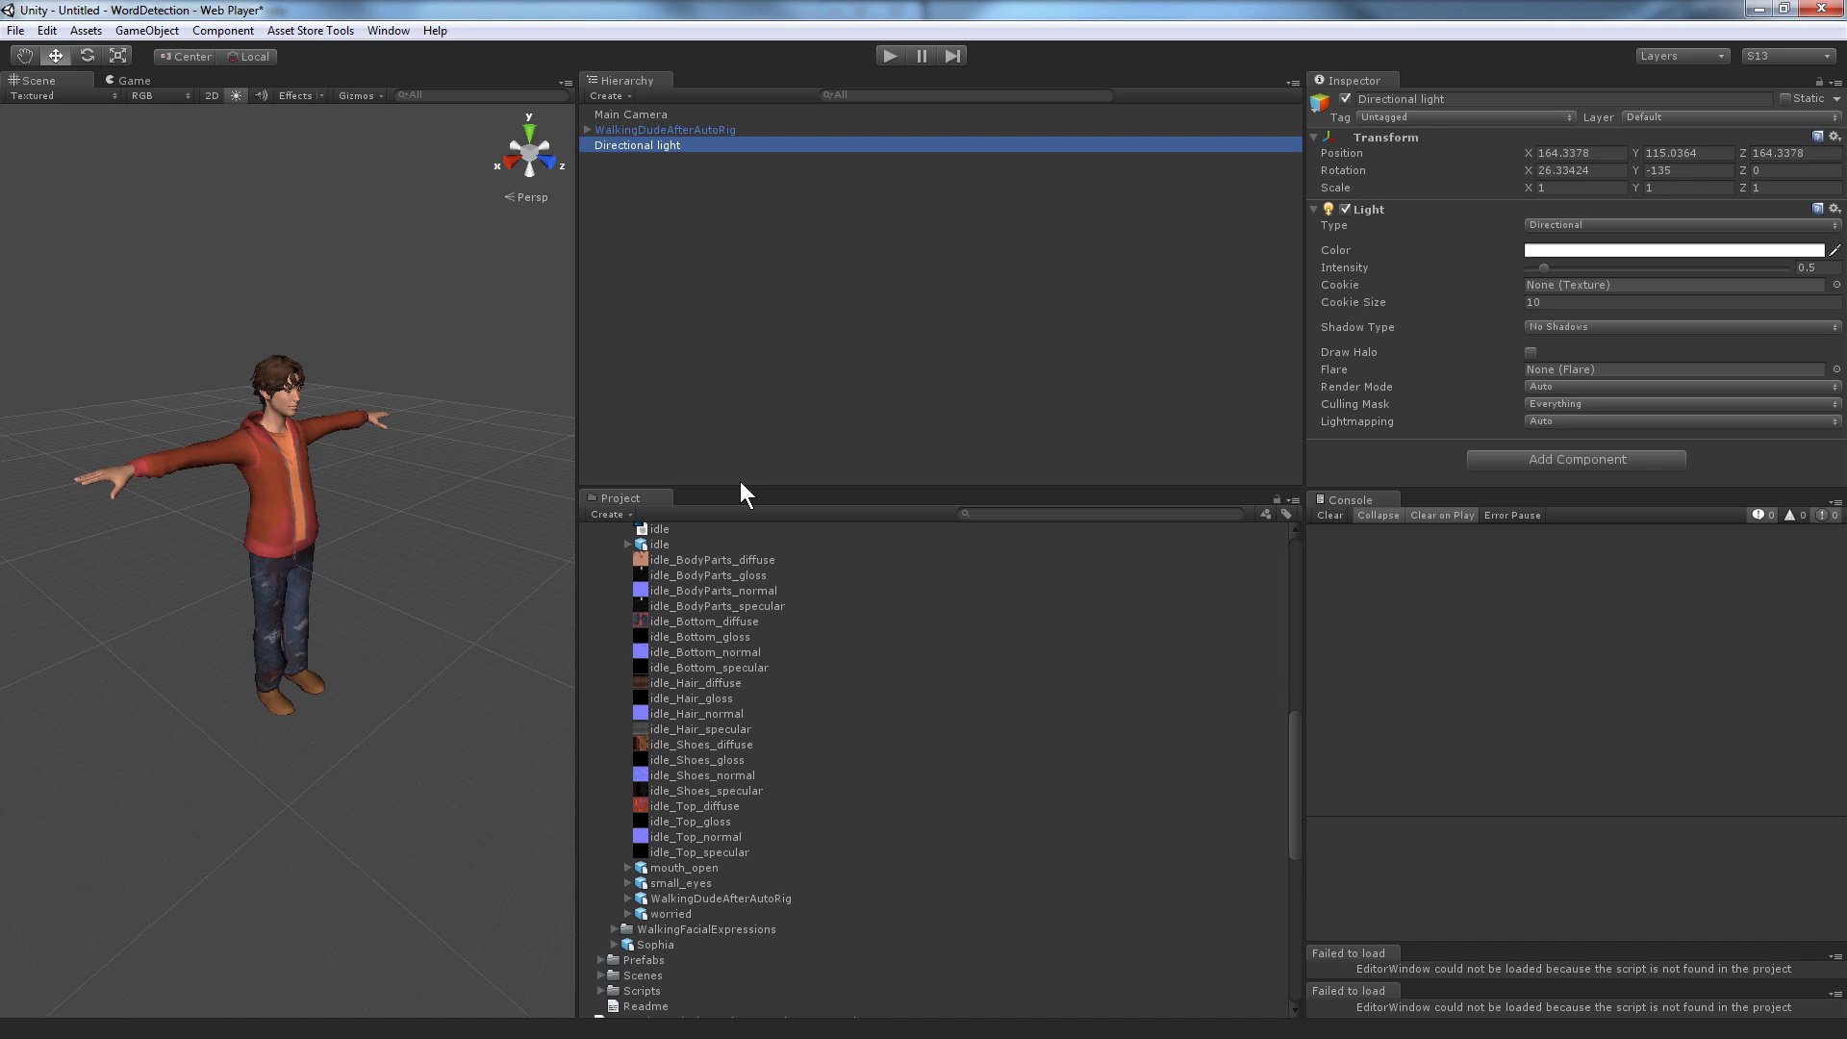
left_click_drag(569, 442, 900, 418)
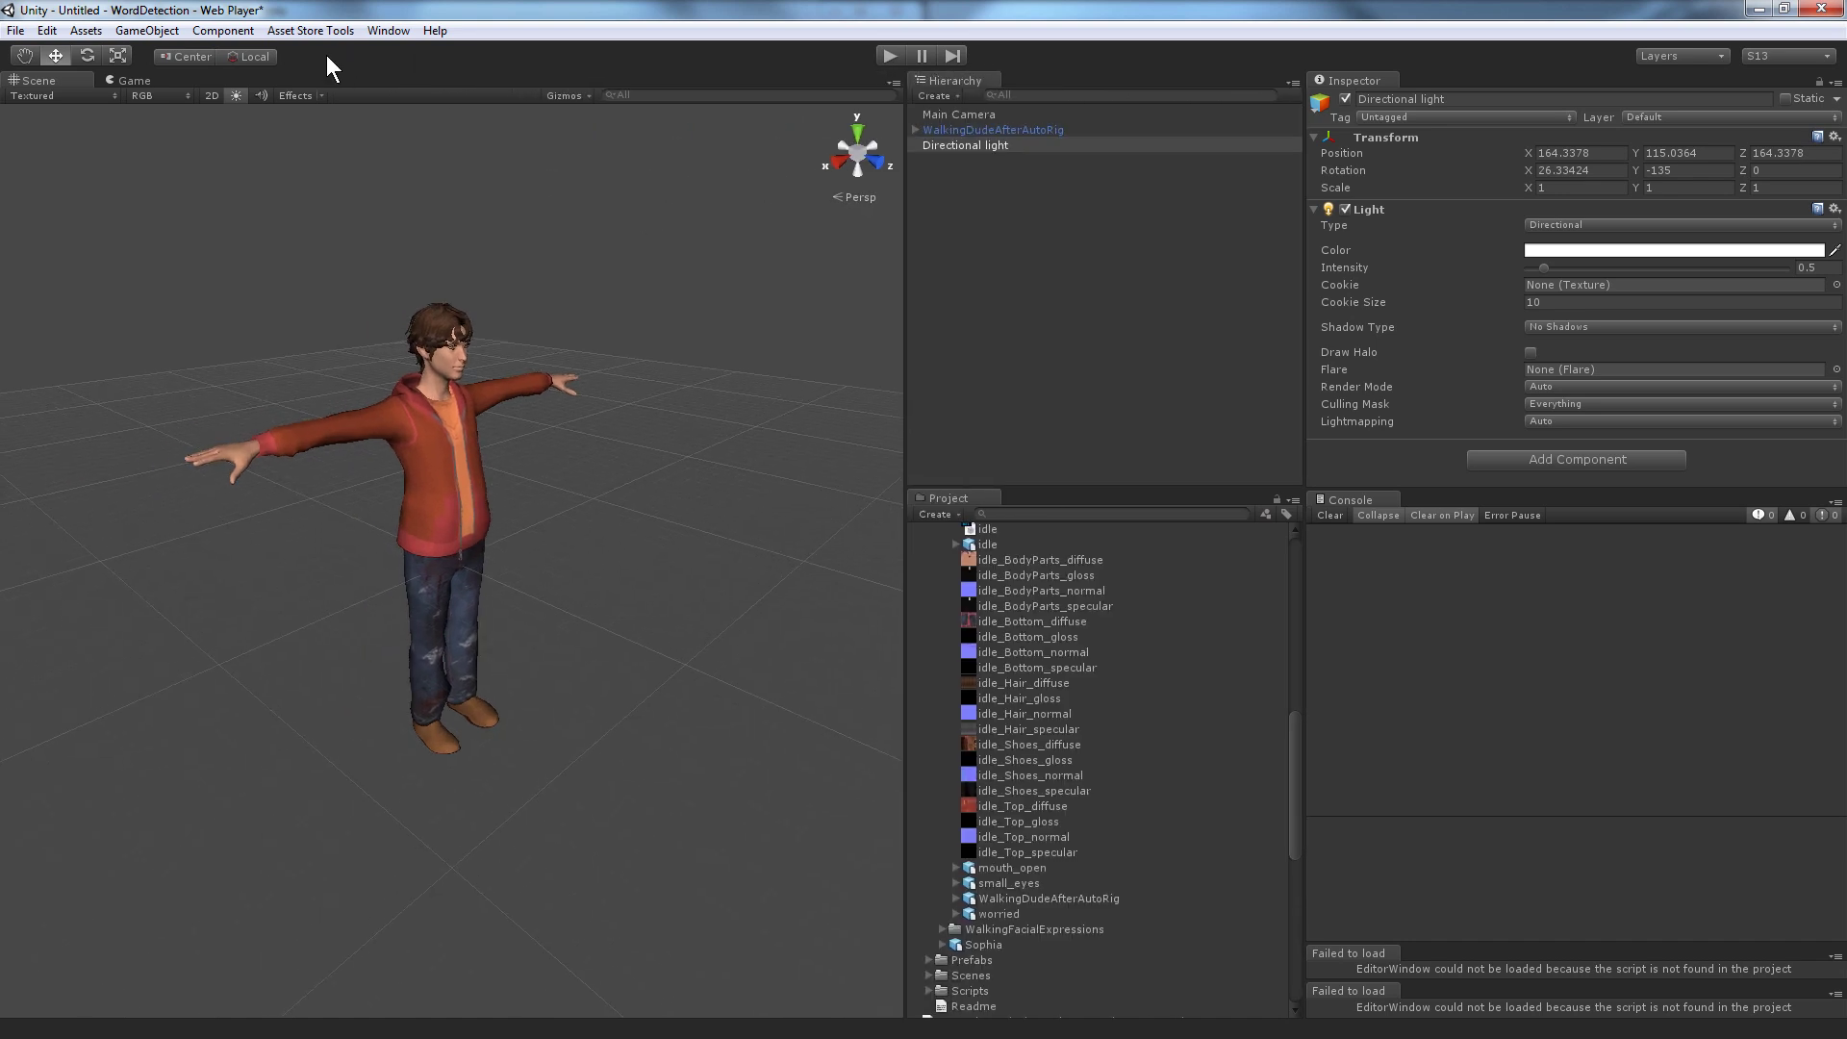
Open the Animator window and dock it beside a narrowed Scene view.
left_click(394, 32)
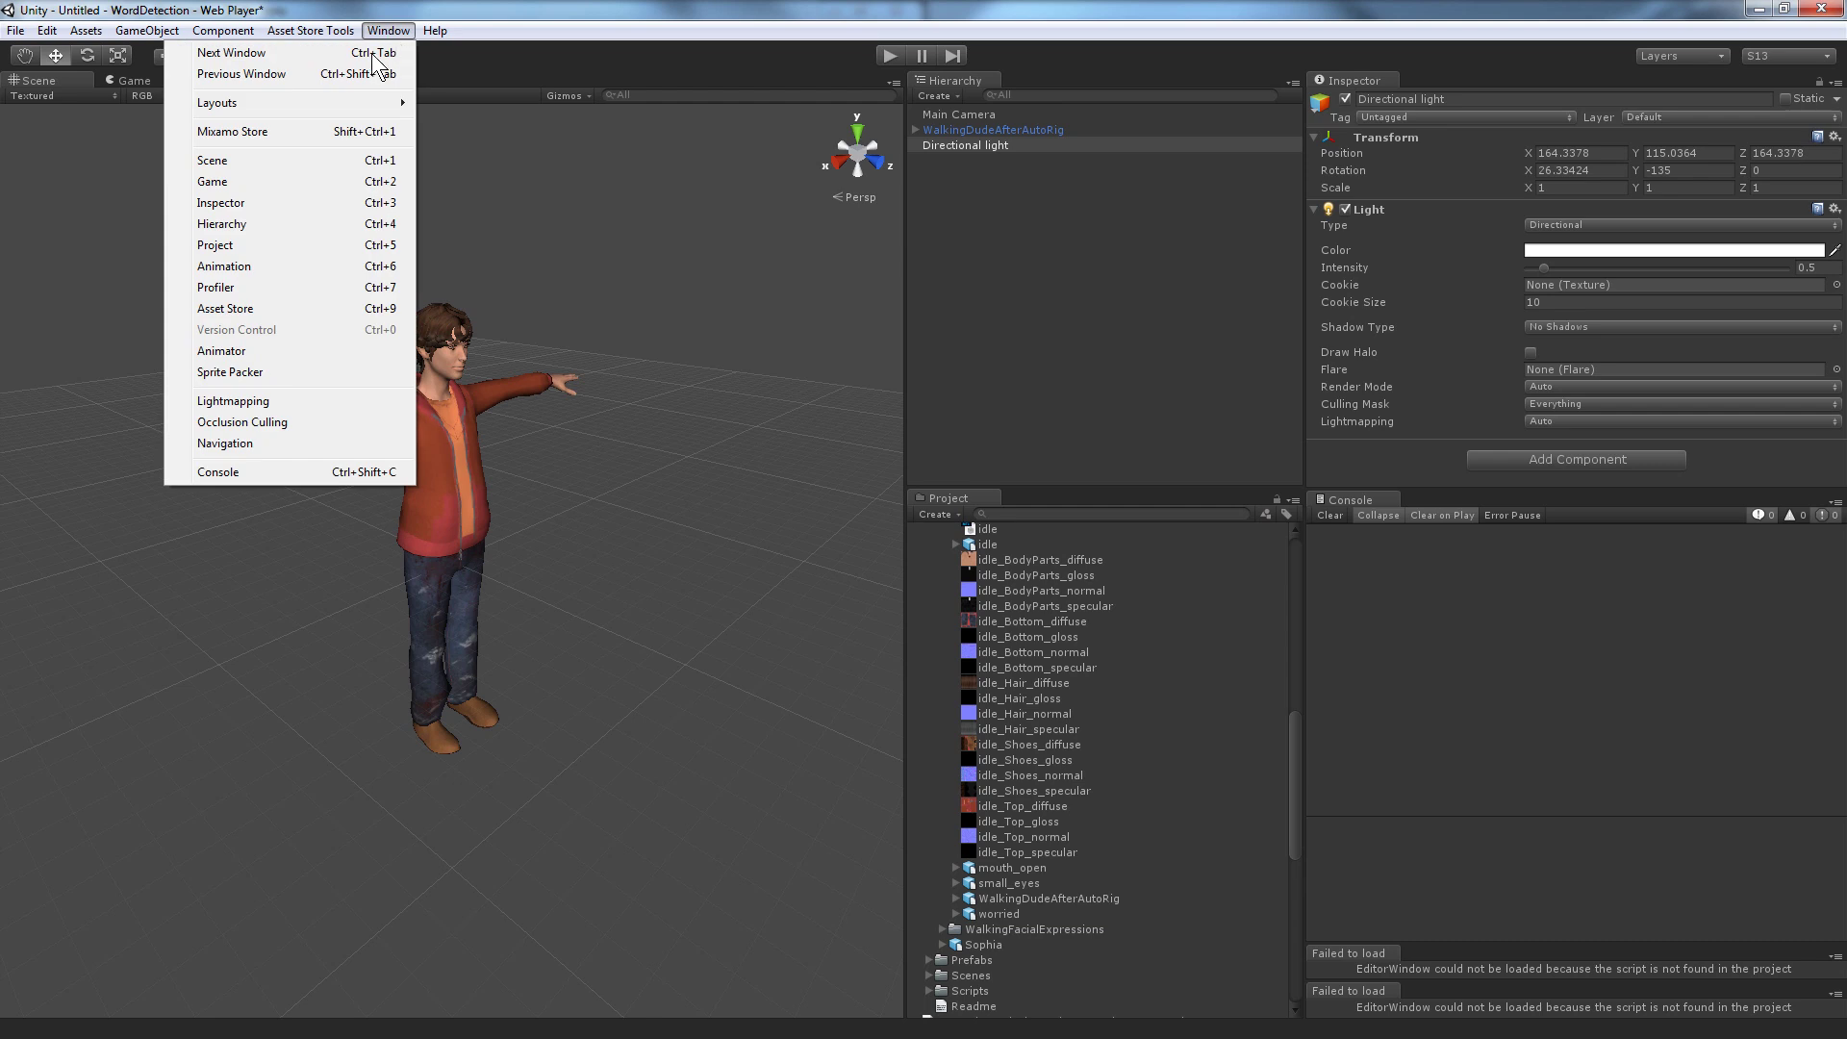
left_click(264, 352)
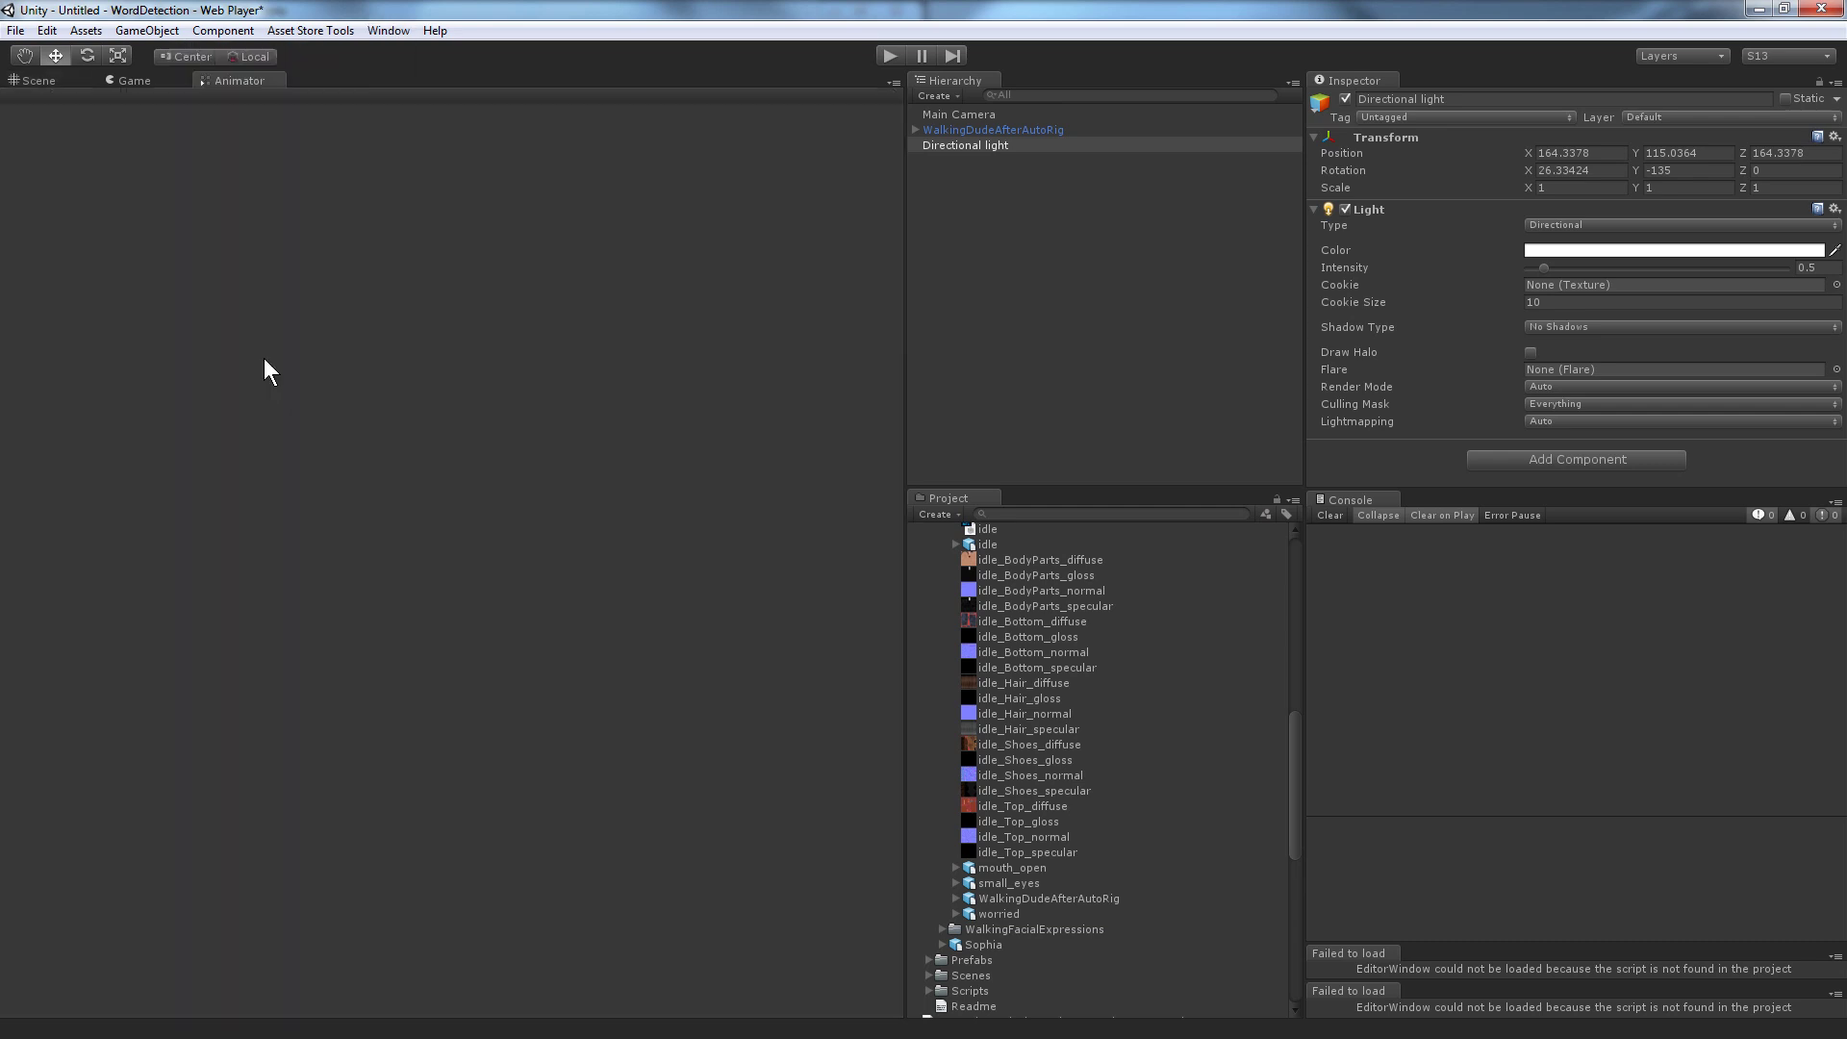
left_click_drag(236, 83, 703, 318)
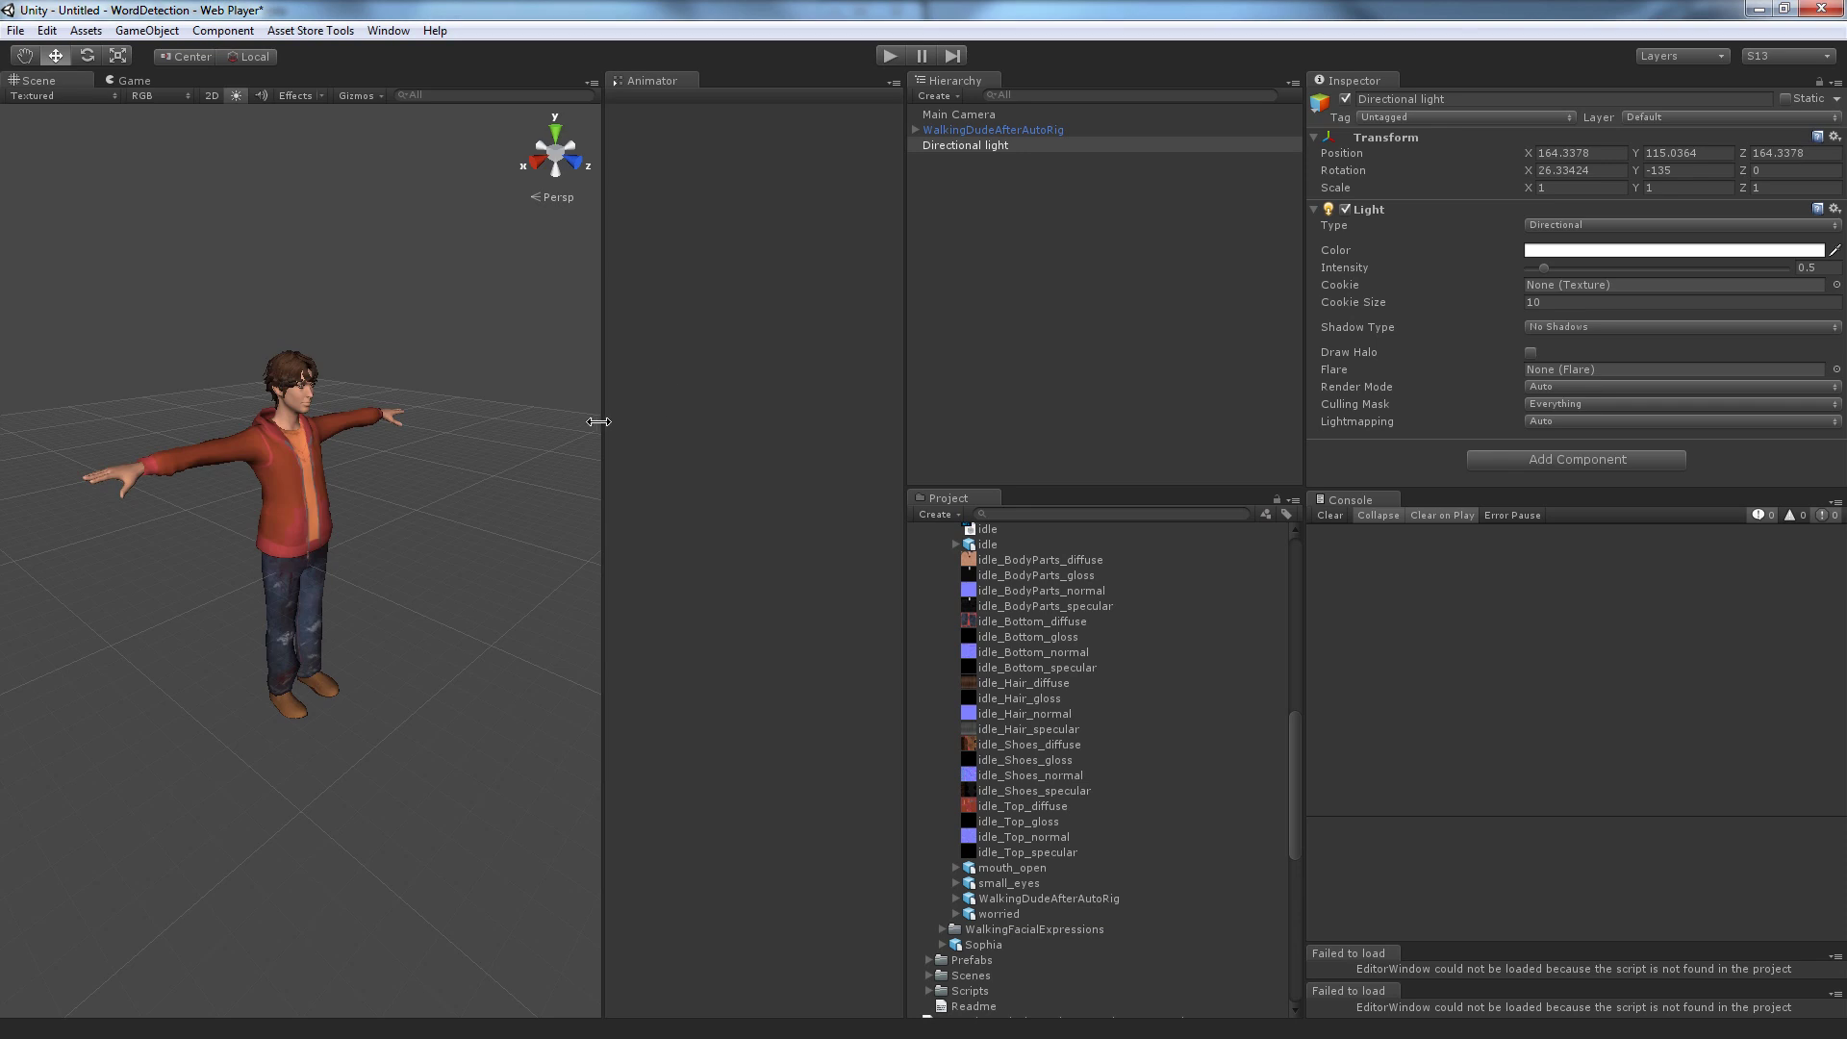
left_click_drag(606, 423, 554, 423)
Assign WalkingDudeAnimationController to the WalkingDudeAfterAutoRig character's Animator.
left_click(1029, 130)
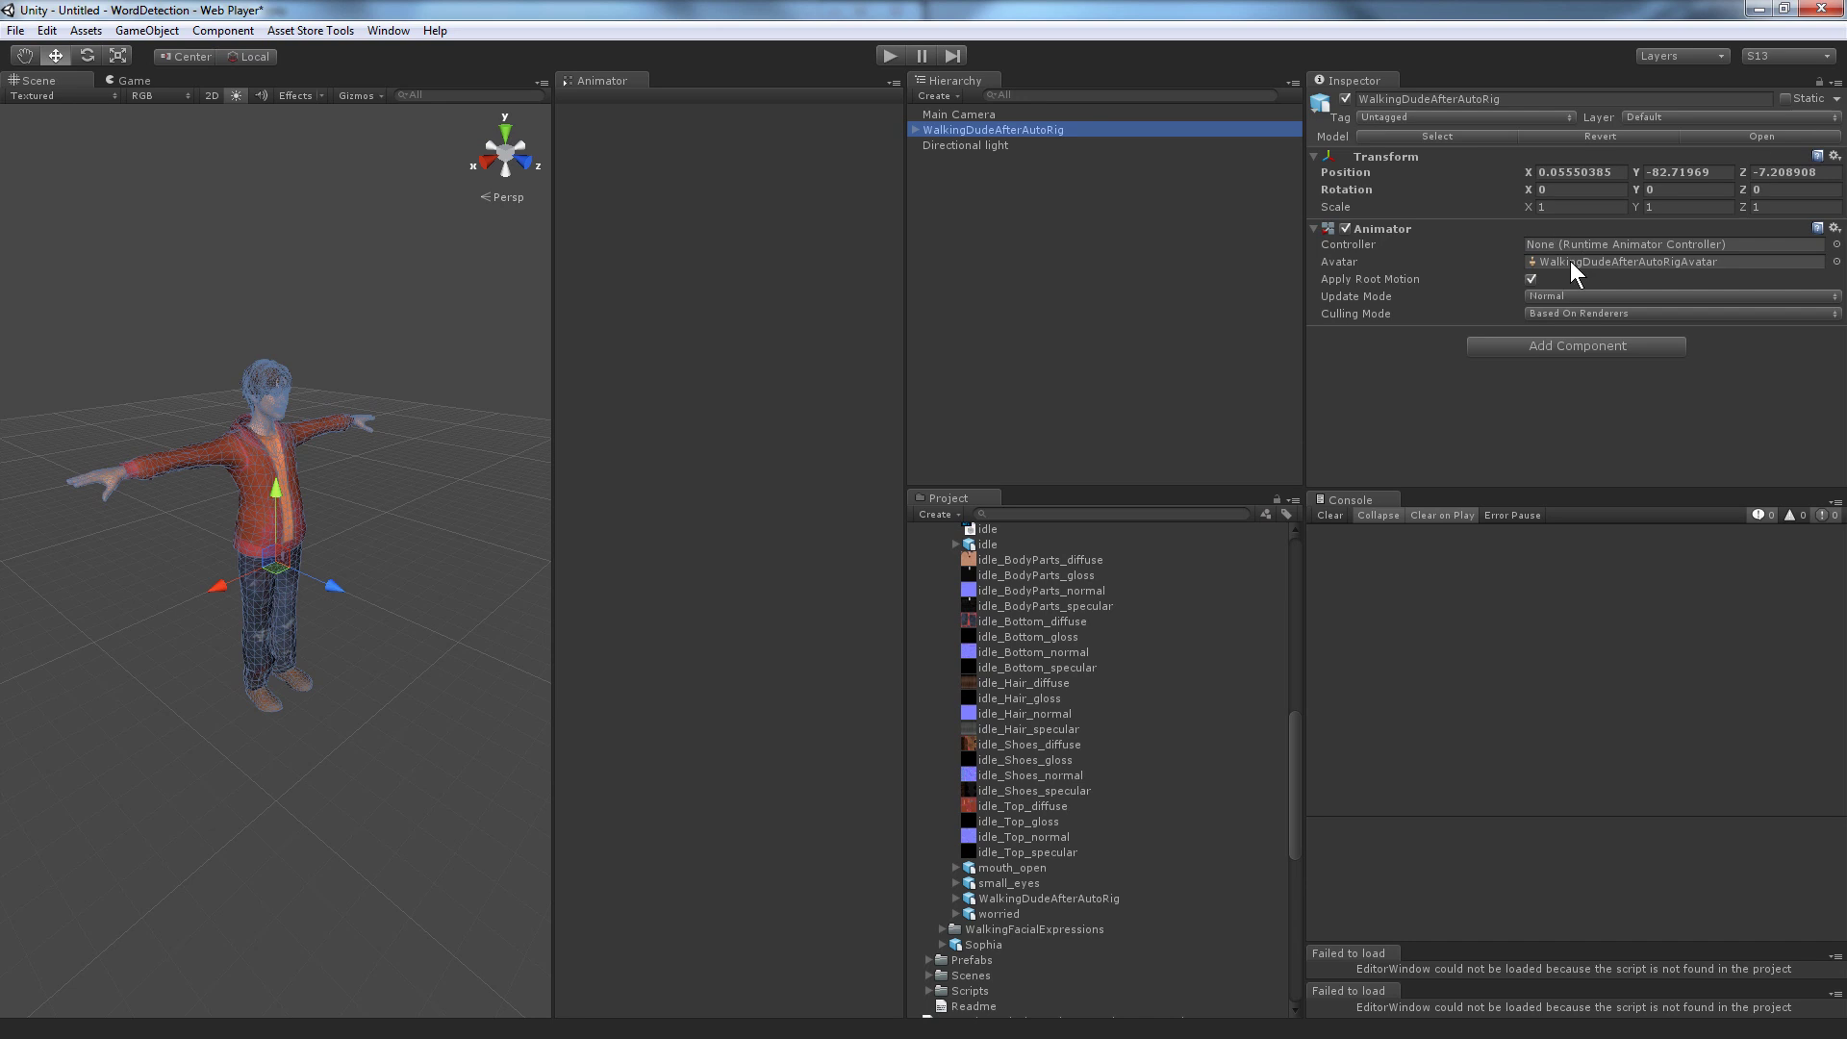
scroll(1112, 742, "up", 10)
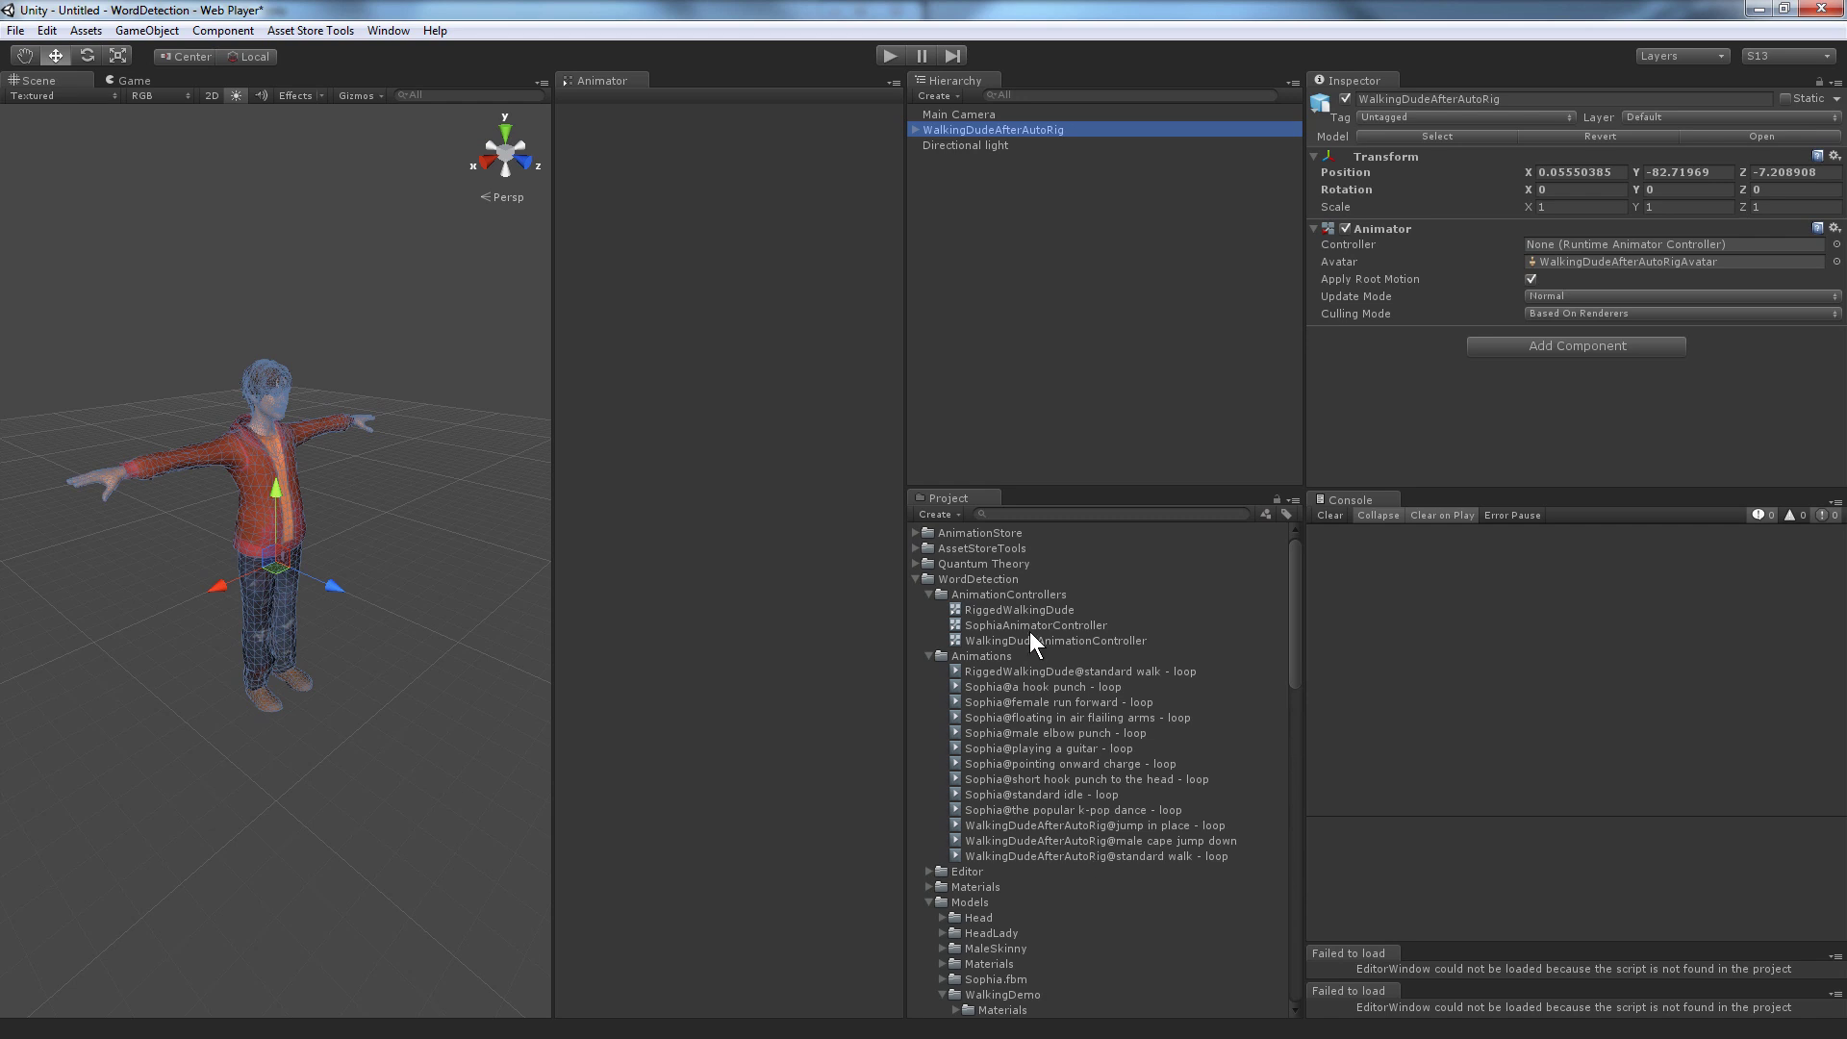
left_click_drag(1032, 635, 1578, 245)
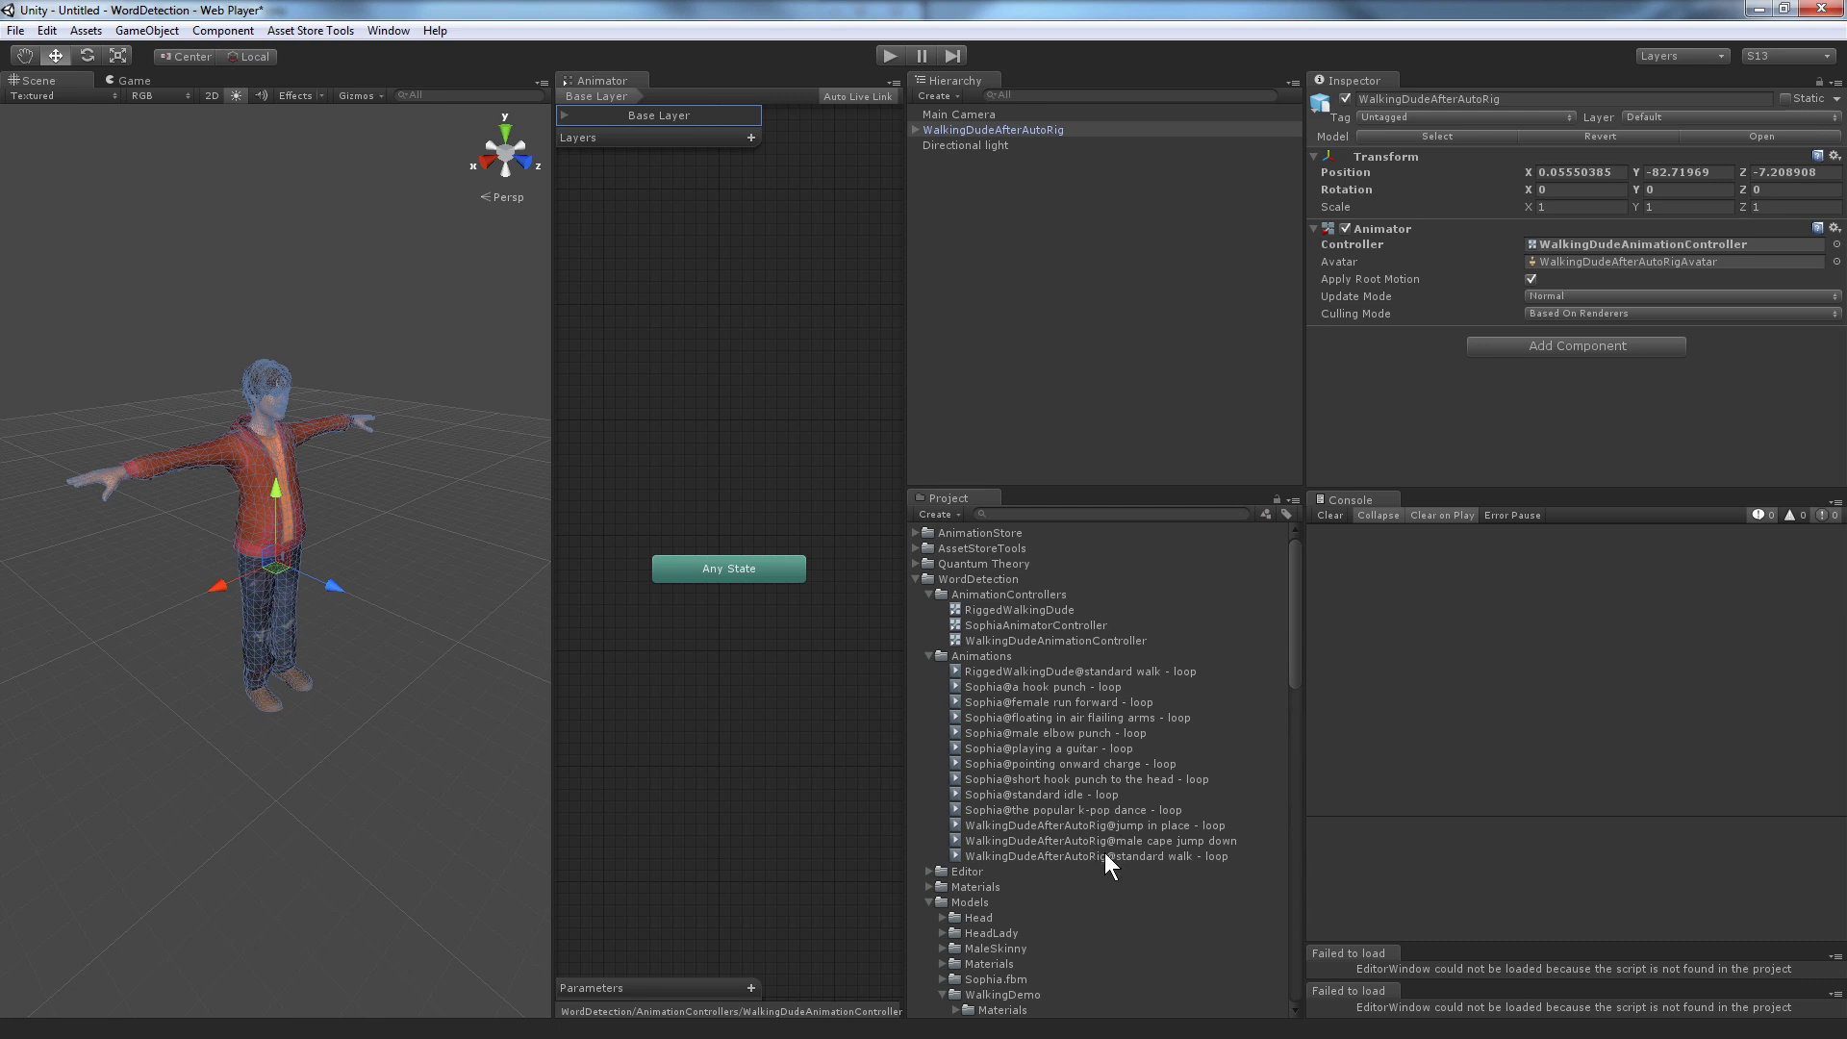
Drag the standard walk, jump in place and male cape jump down clips into the Animator graph.
left_click_drag(789, 524, 689, 474)
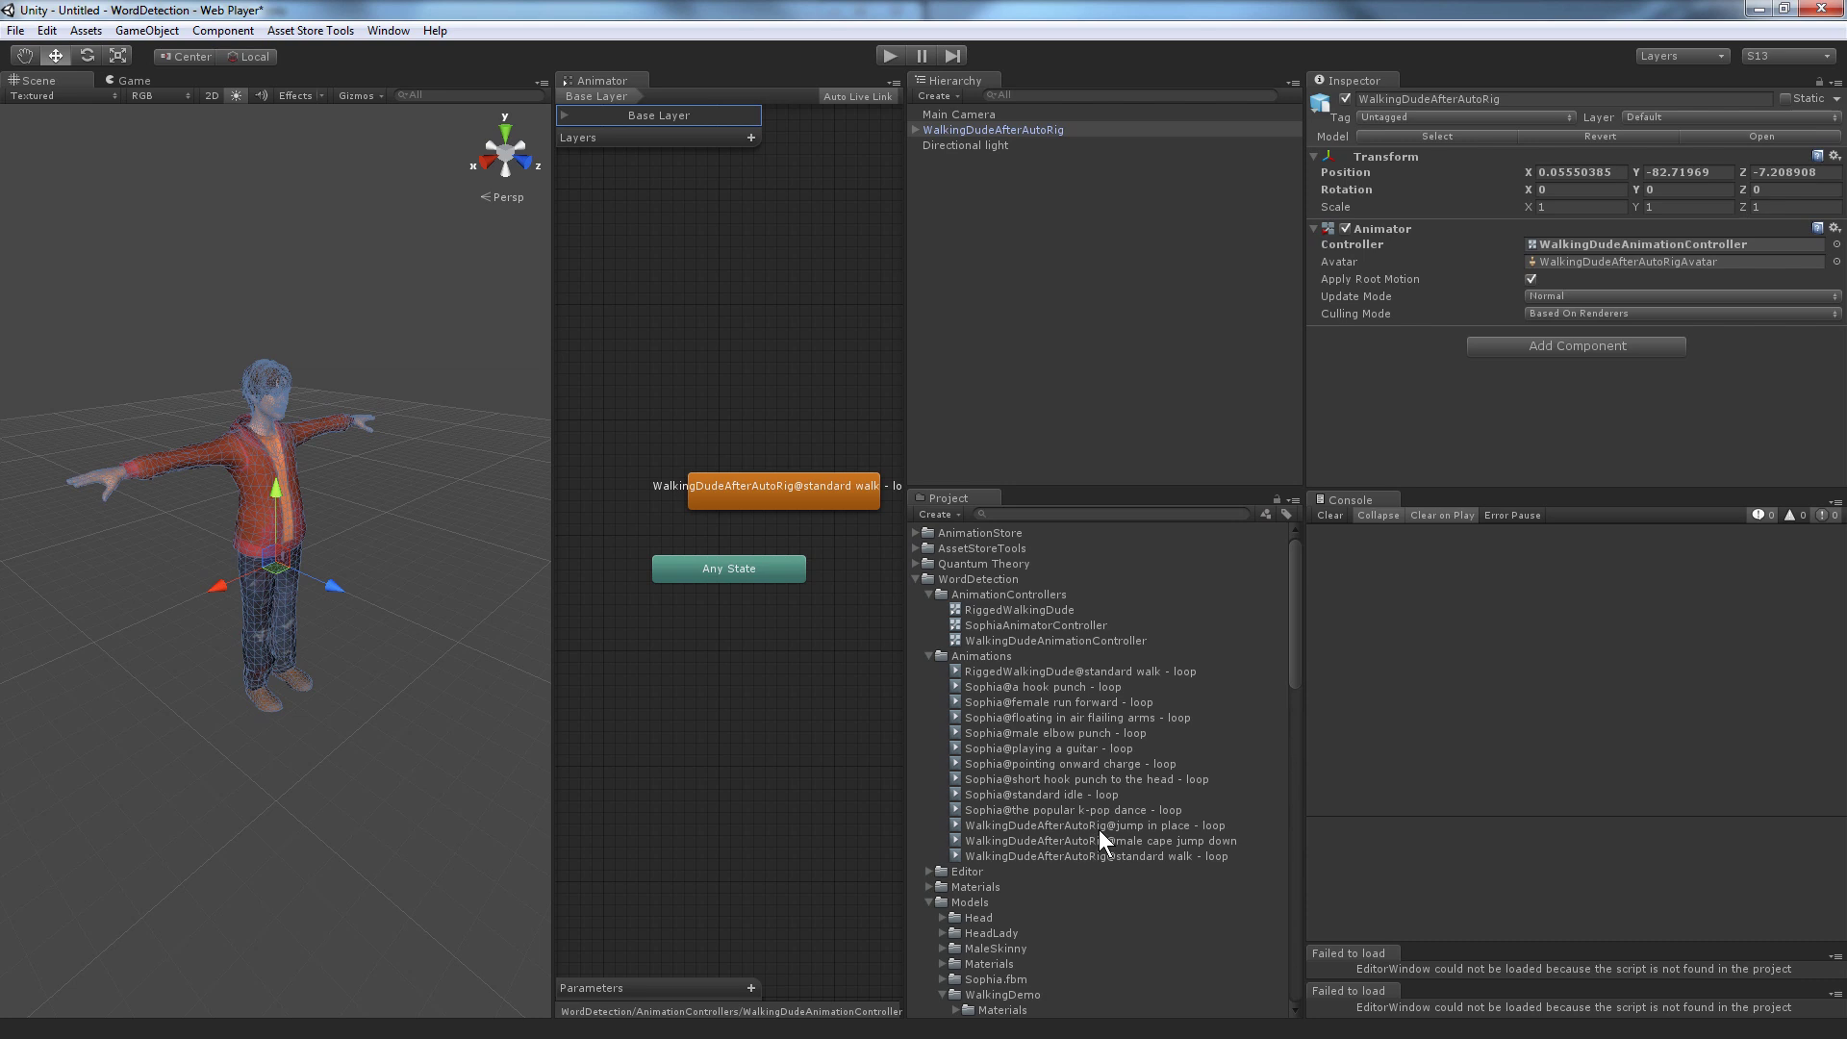
left_click_drag(658, 381, 657, 382)
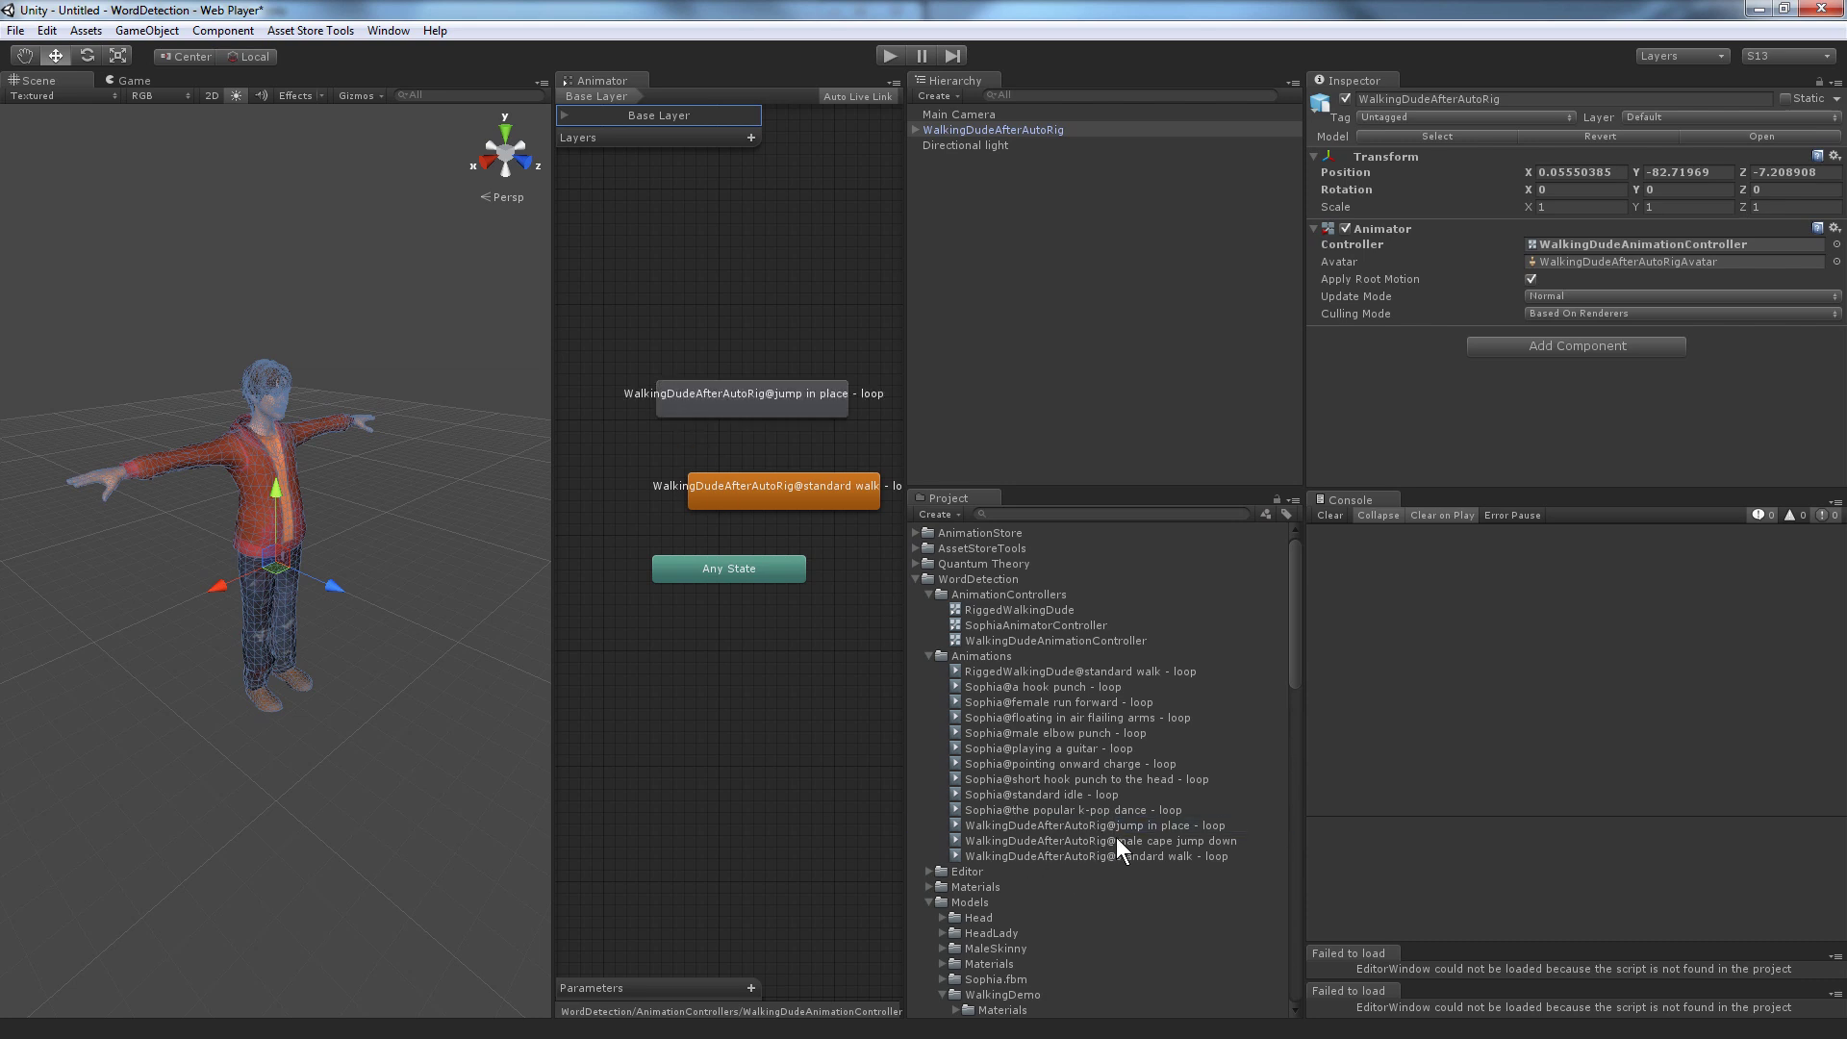
left_click_drag(1116, 841, 822, 535)
mouse_move(712, 330)
left_mouse_down()
mouse_move(679, 281)
mouse_move(731, 316)
mouse_move(722, 331)
left_mouse_up()
Make transitions from Any State to standard walk and from standard walk to jump in place.
right_click(723, 572)
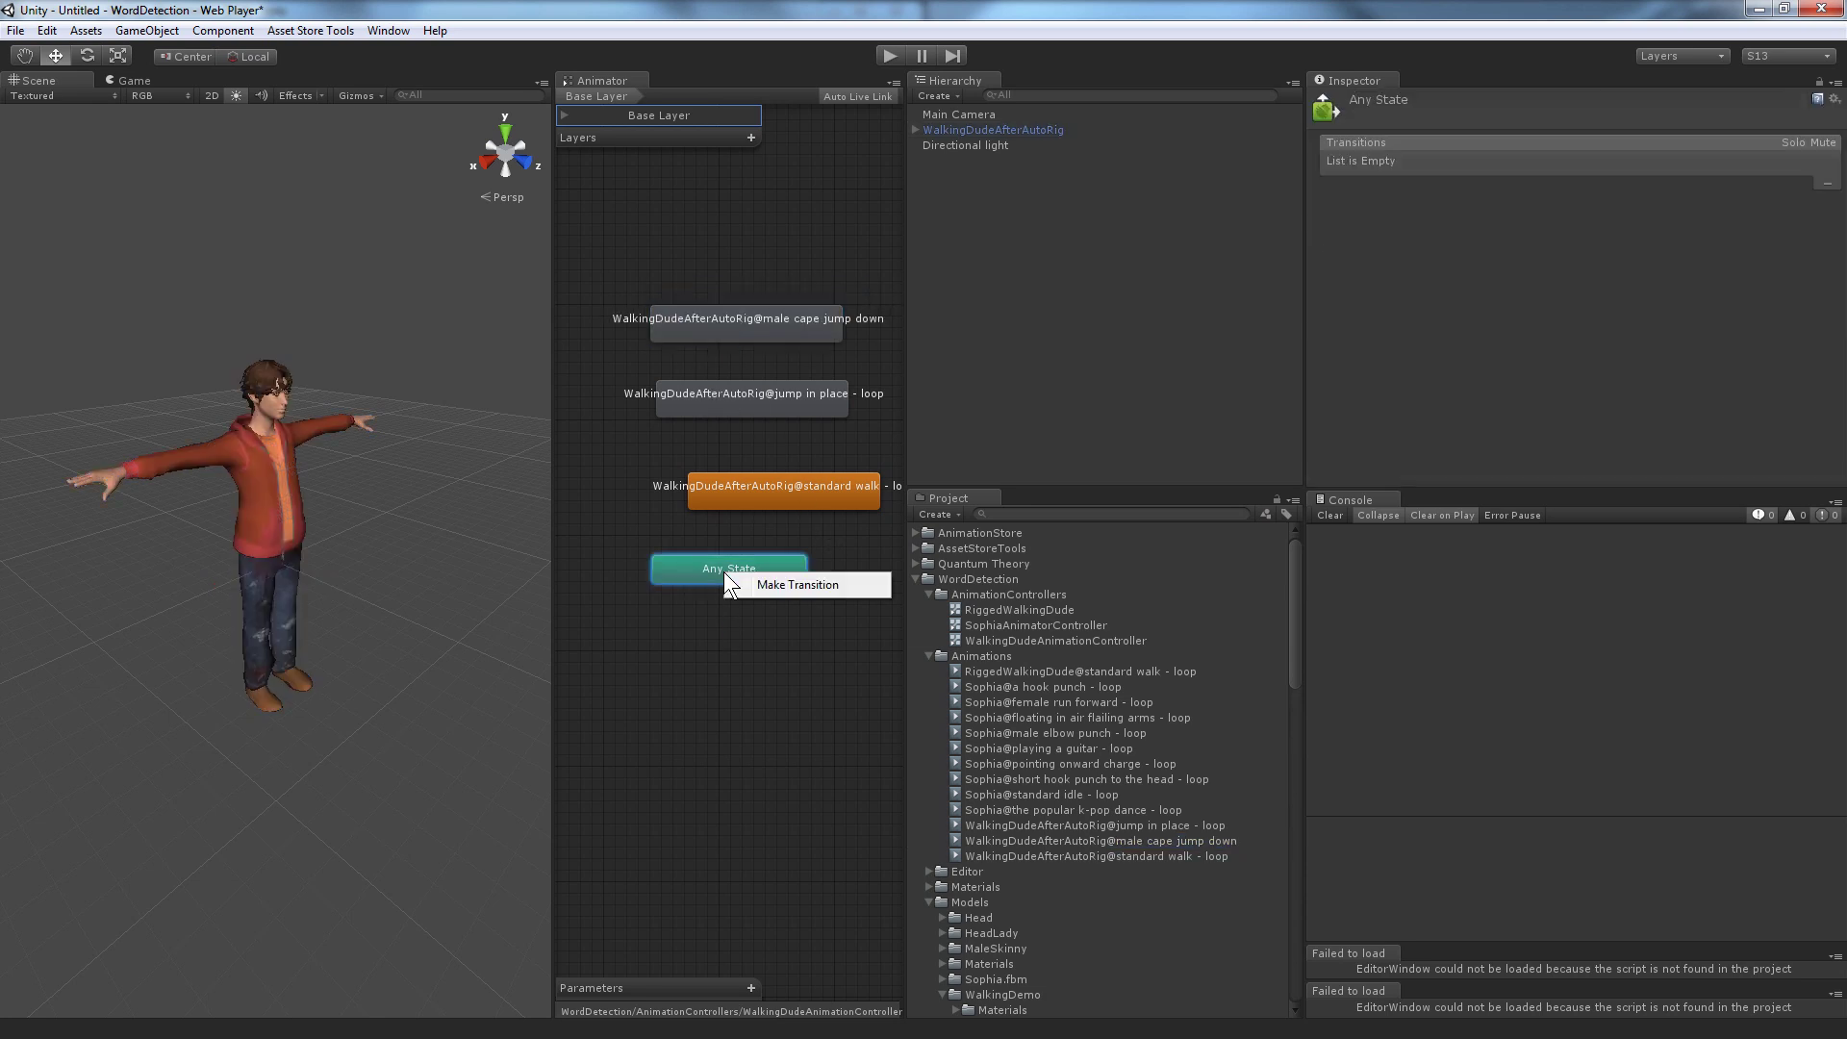
left_click(760, 586)
left_click(781, 489)
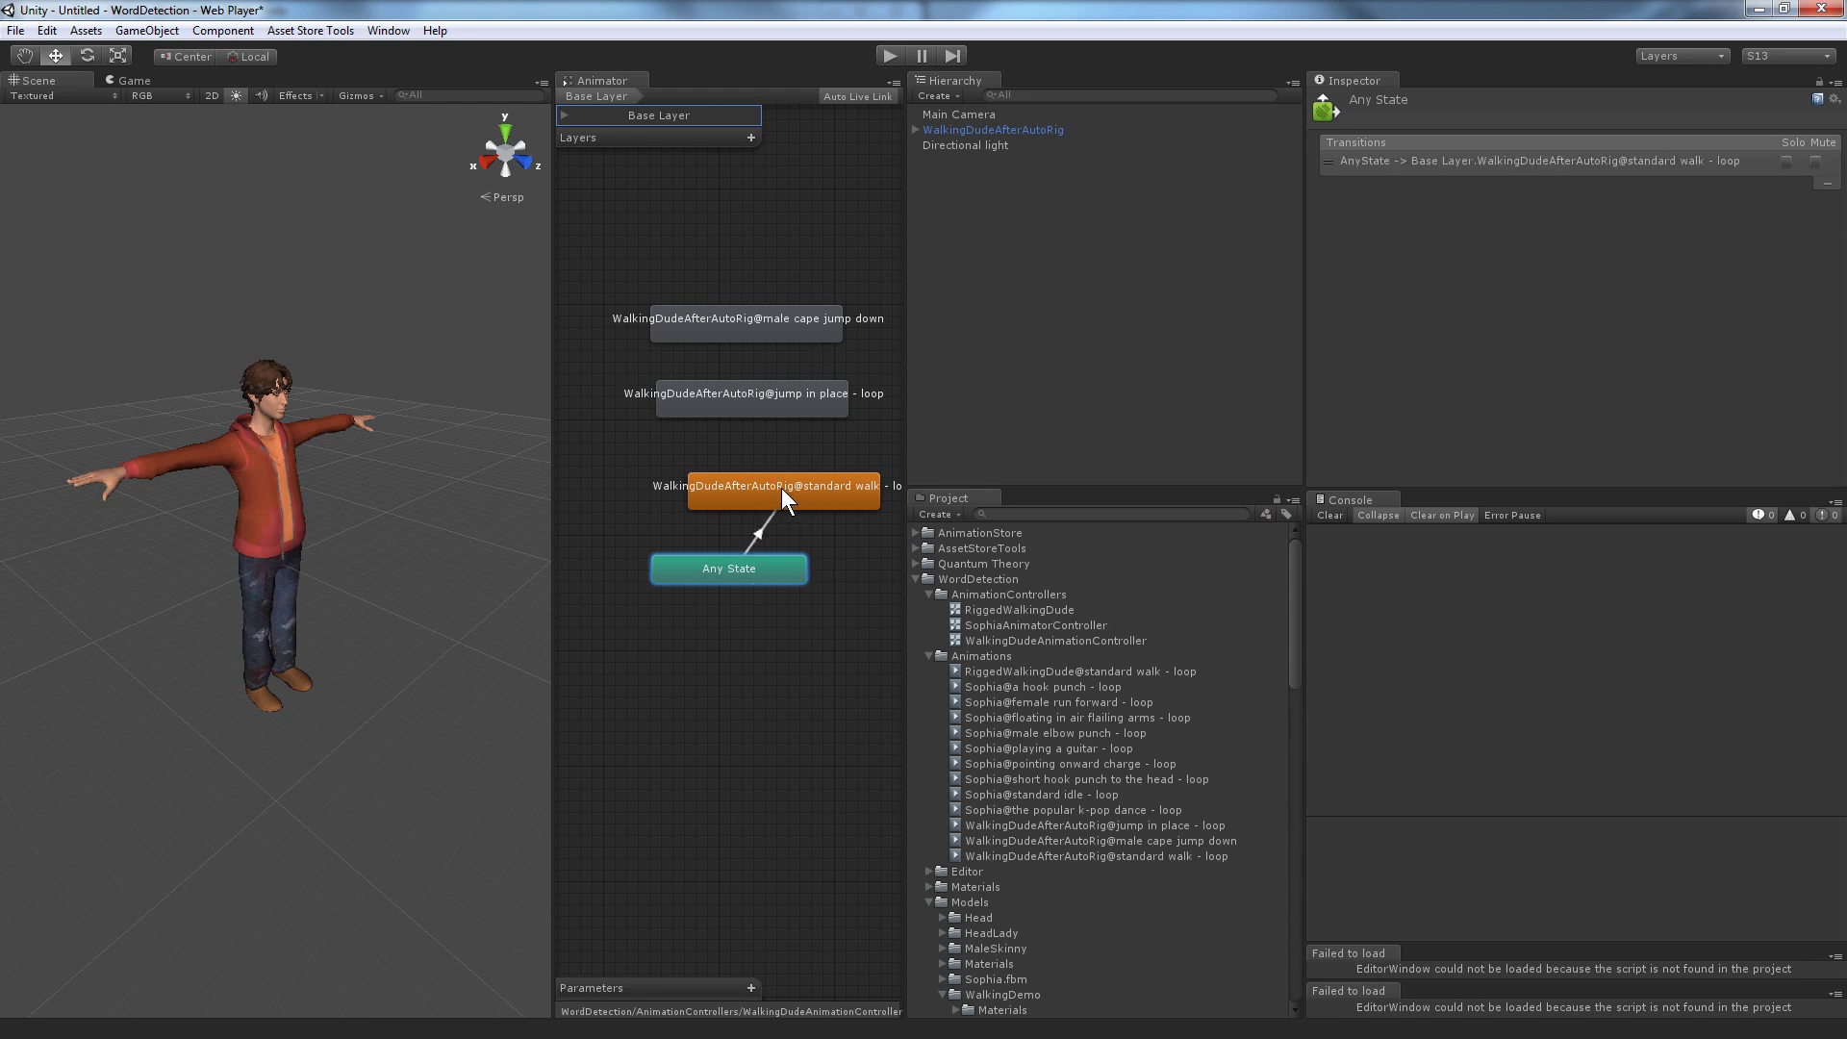
right_click(782, 483)
left_click(808, 495)
left_click(725, 399)
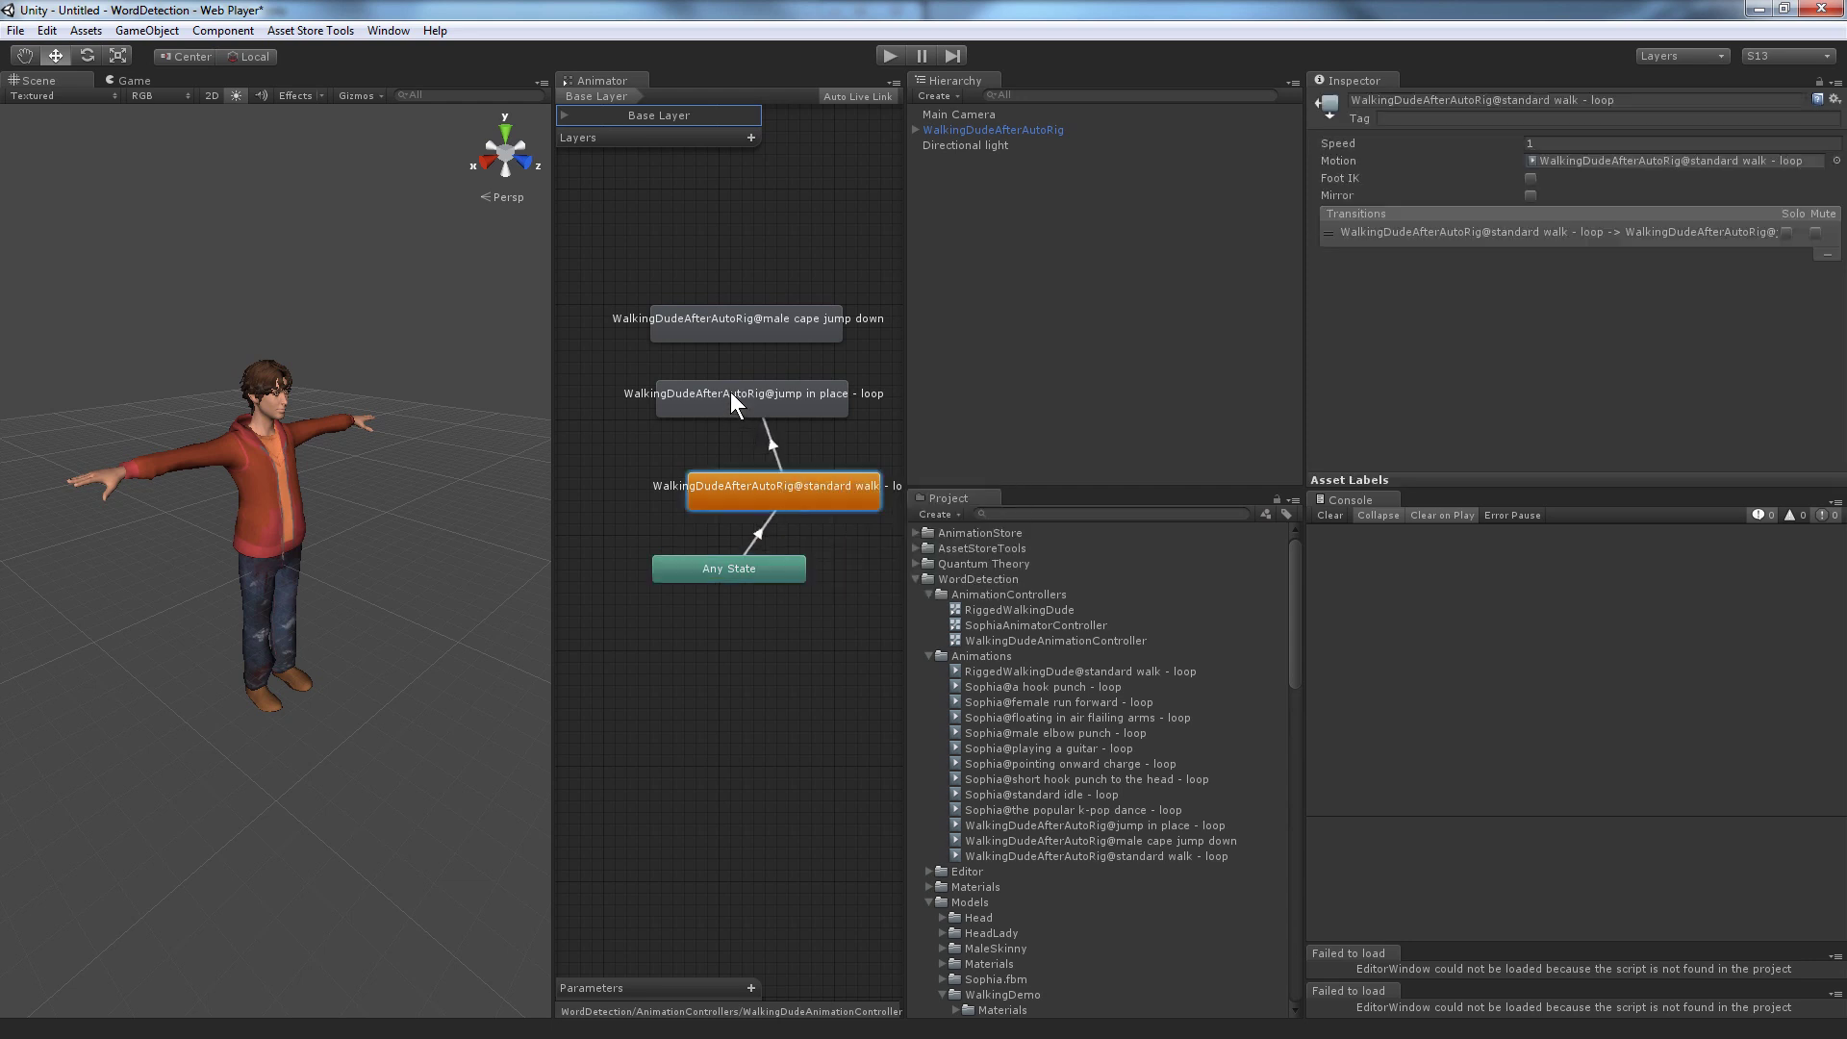
Link jump in place to male cape jump down, and male cape jump down back to standard walk.
right_click(730, 390)
left_click(751, 393)
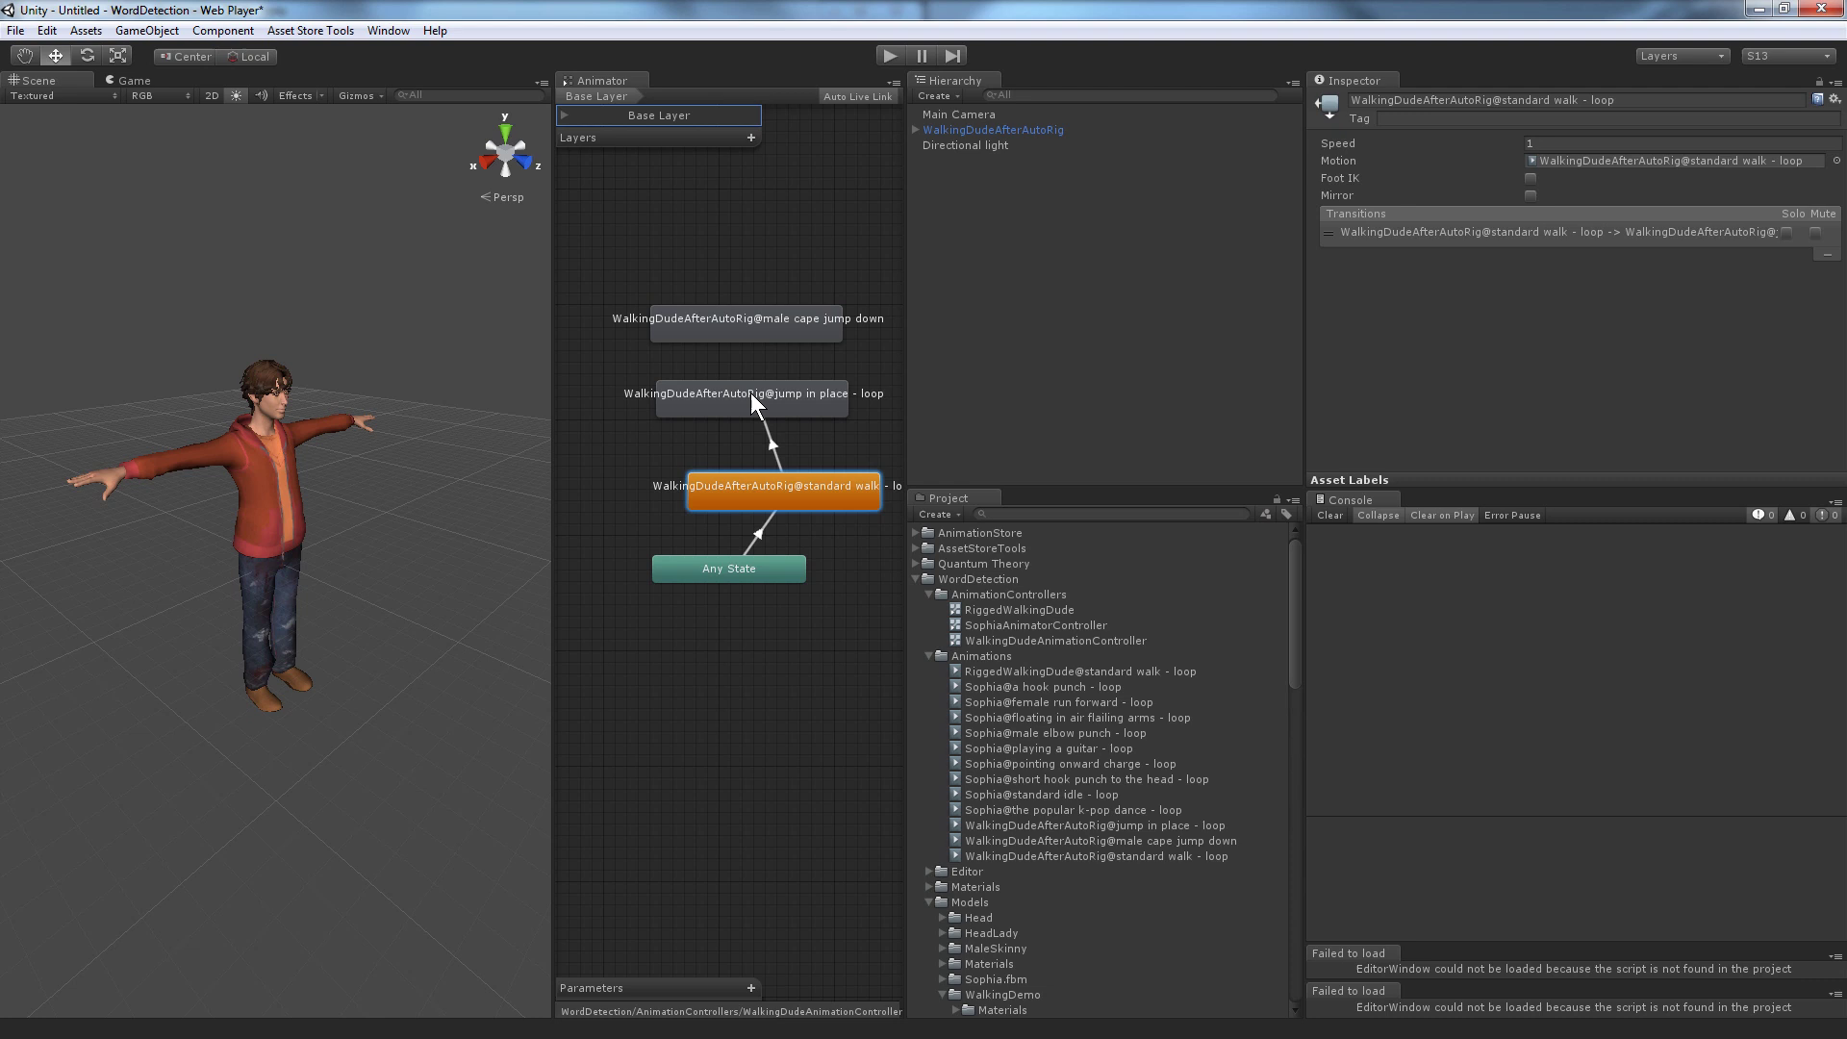
left_click(748, 319)
right_click(764, 311)
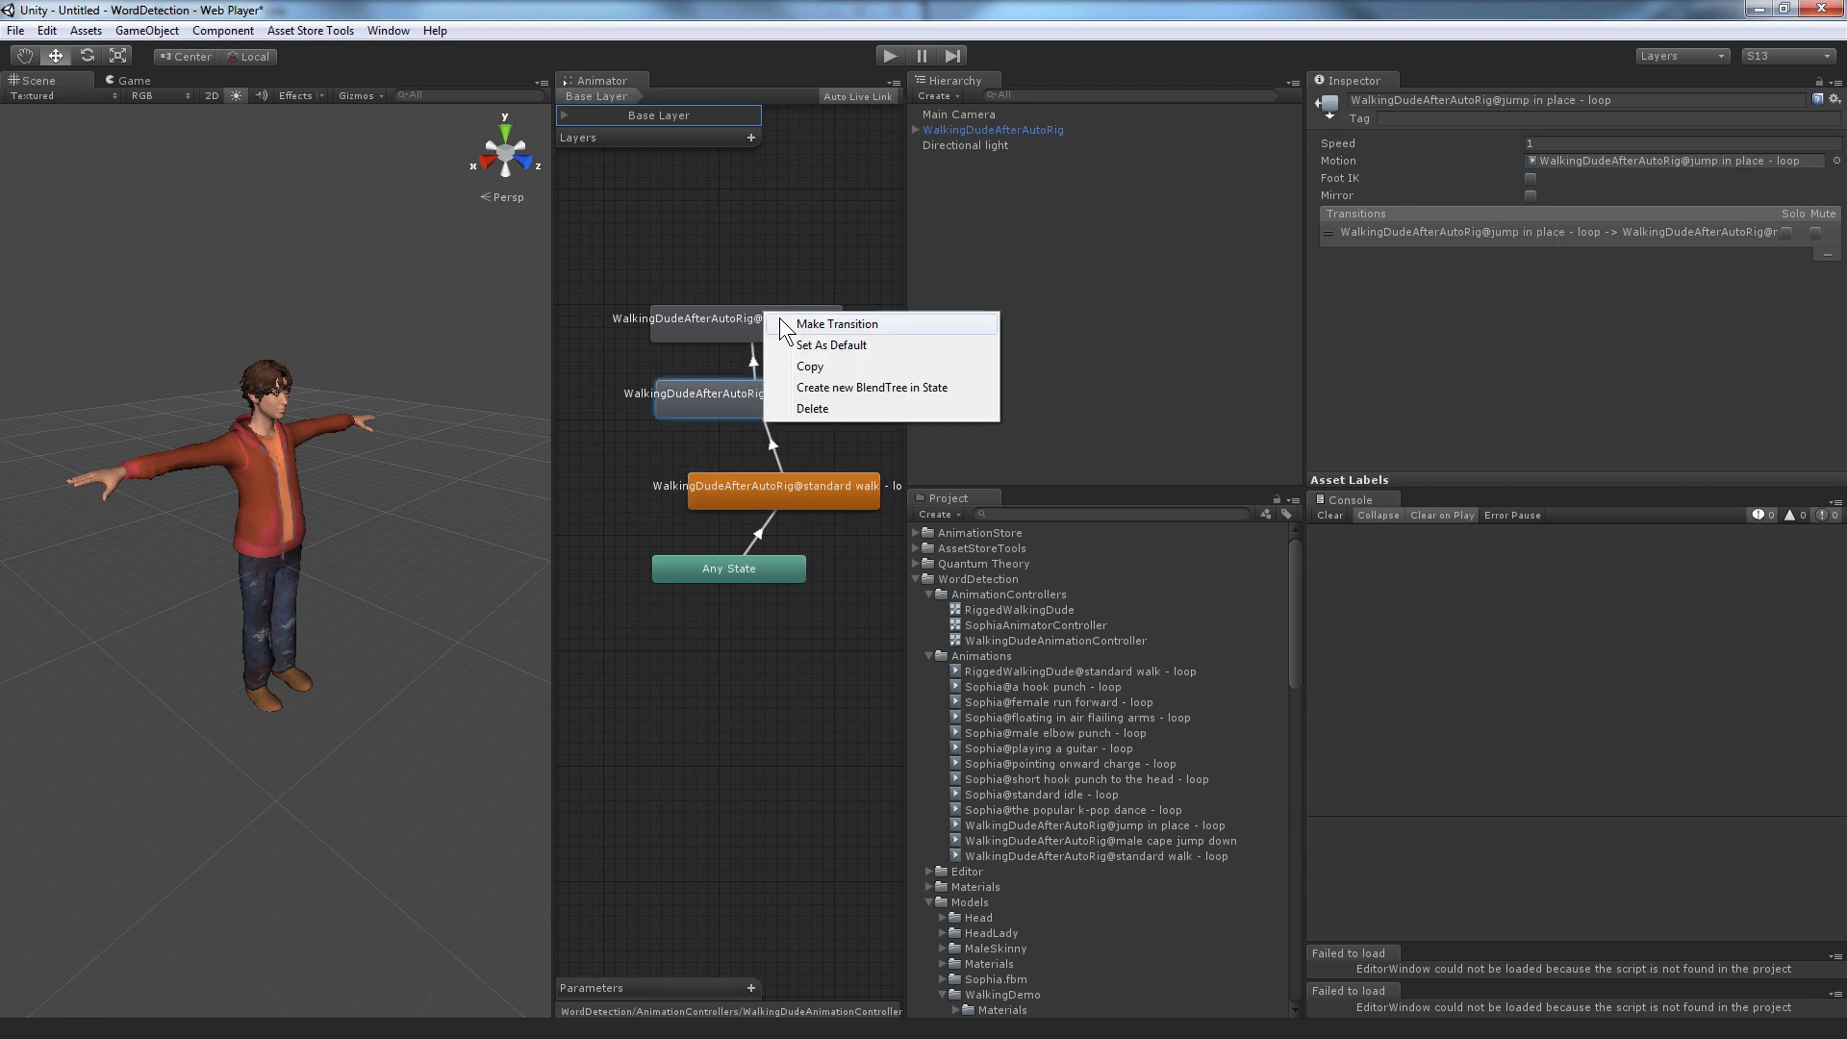
left_click(808, 324)
left_click(766, 572)
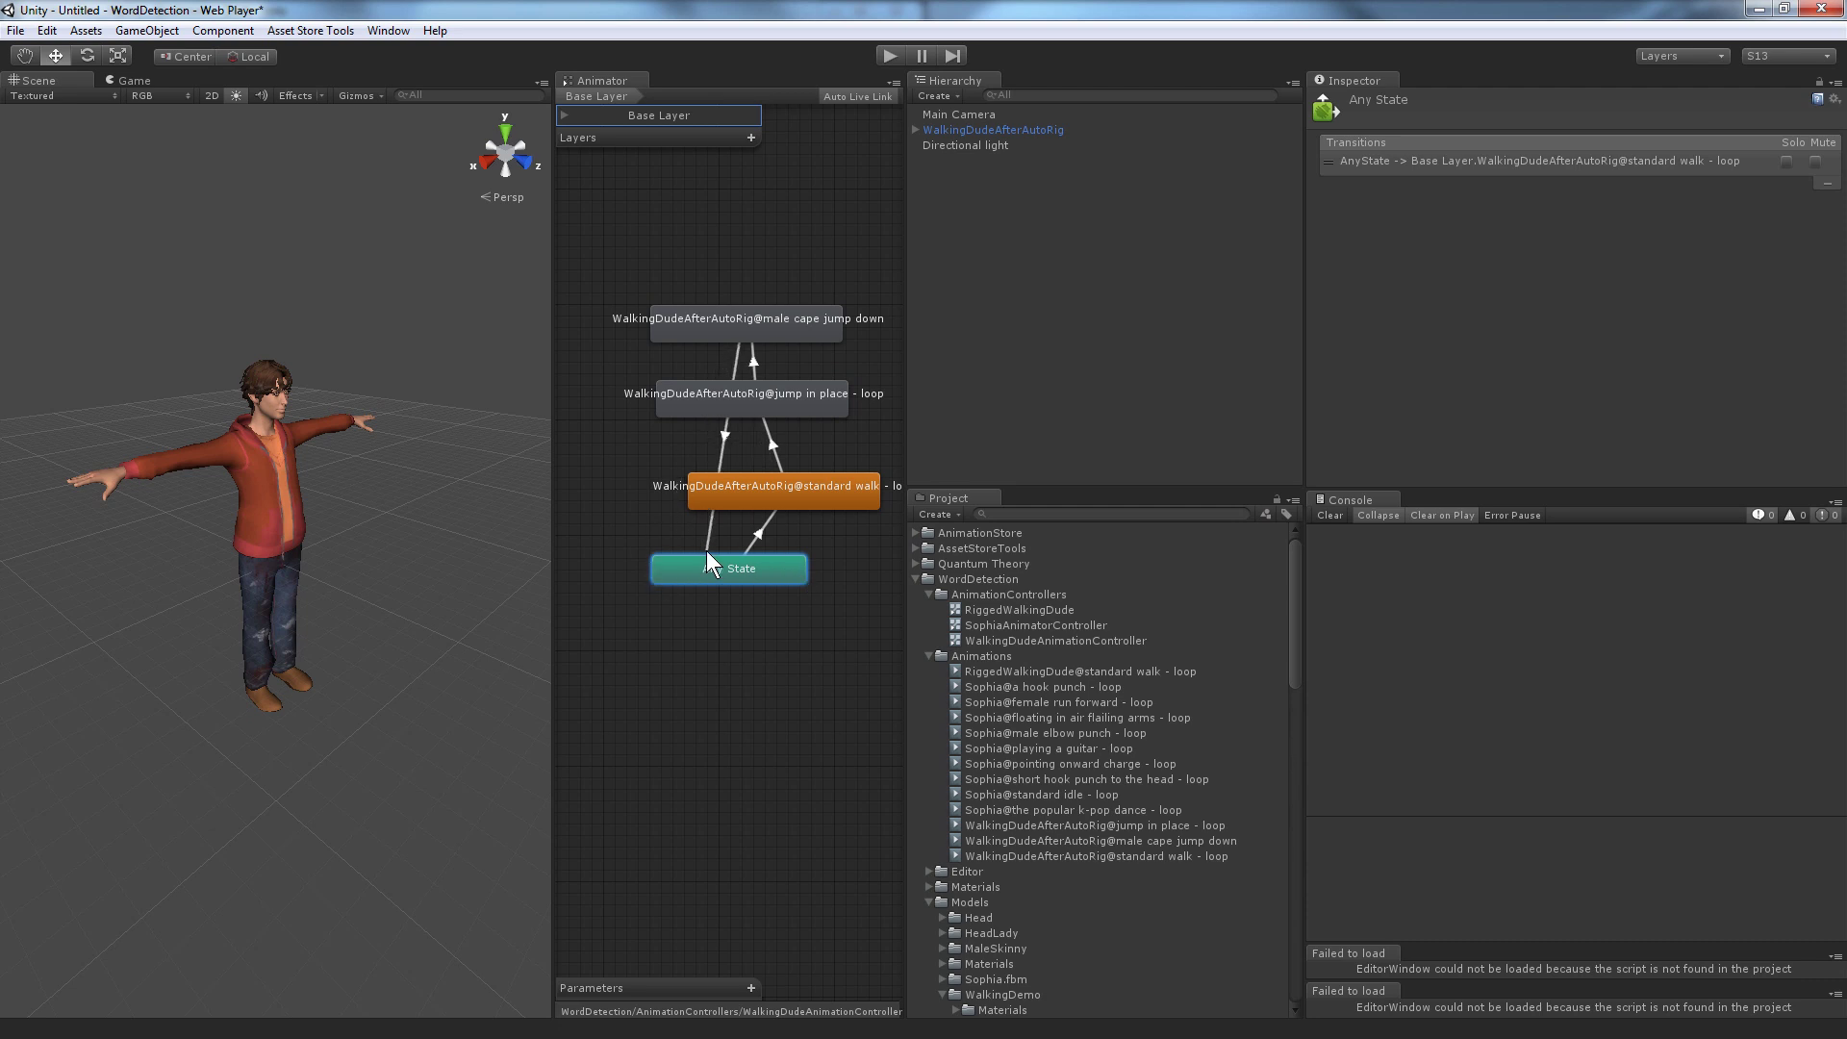
left_click_drag(731, 566, 730, 570)
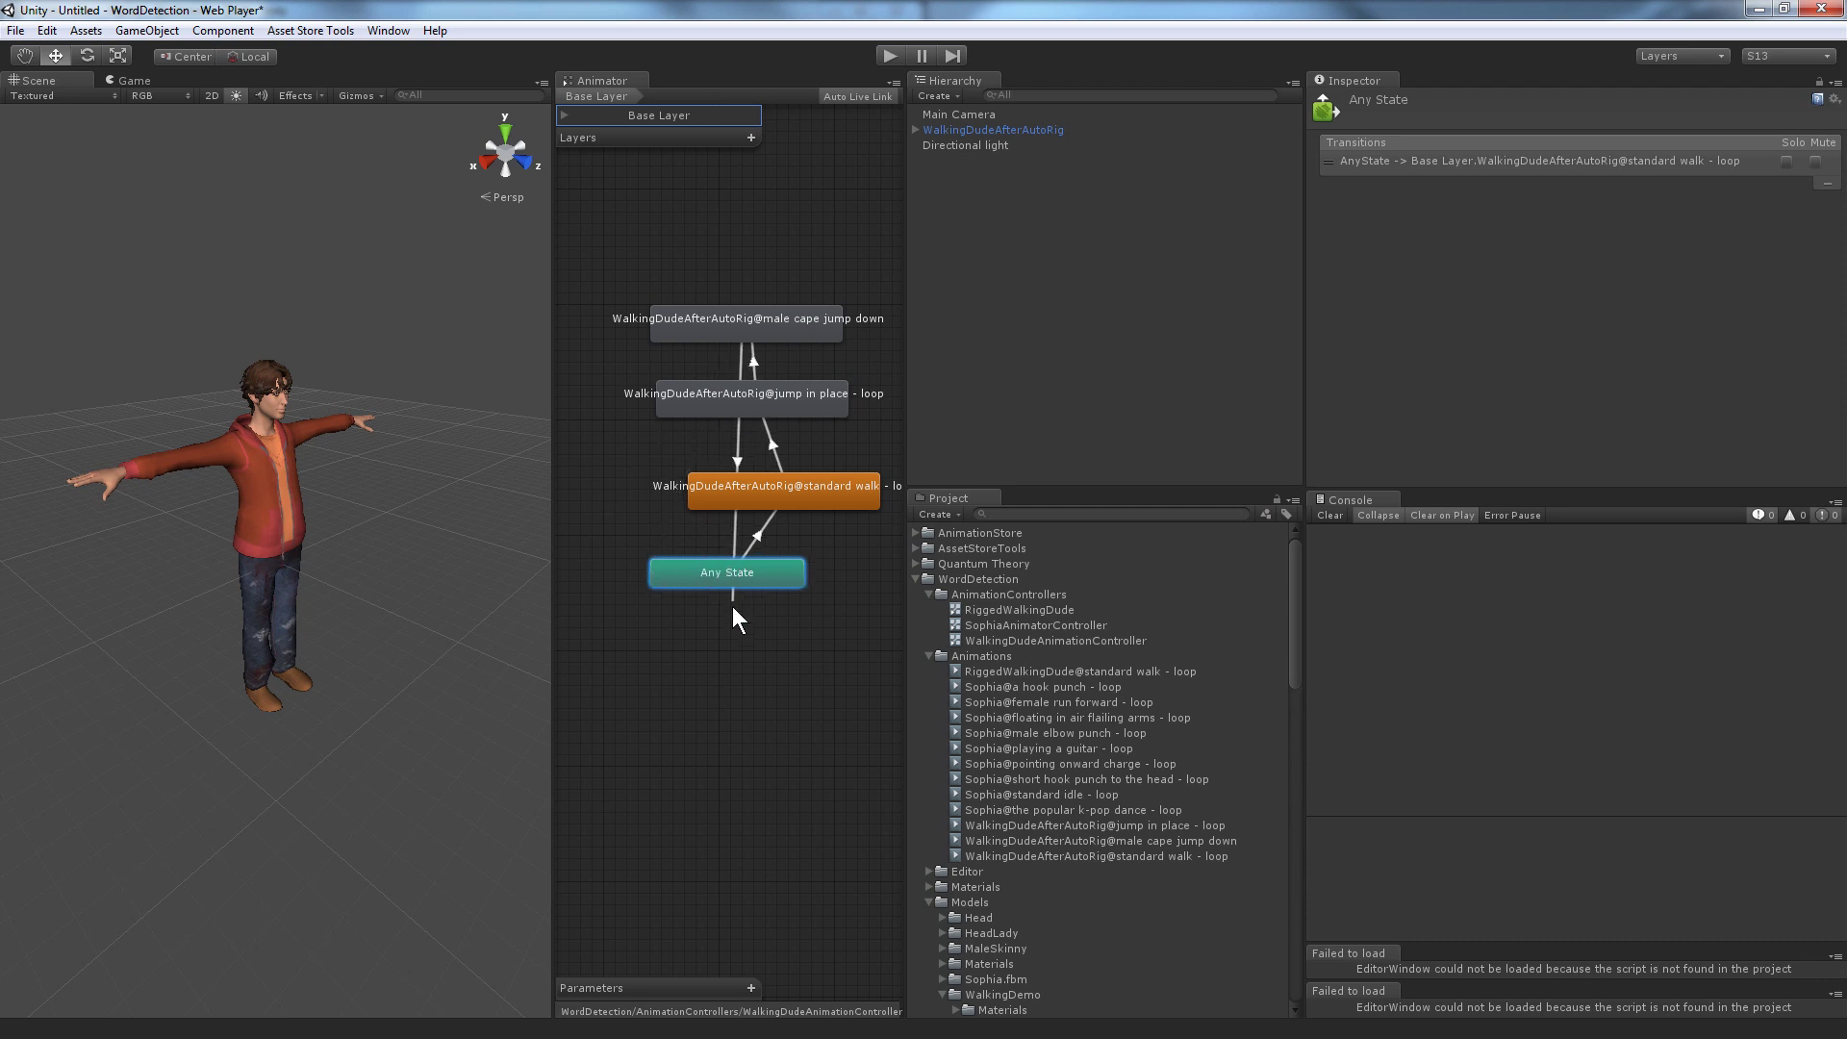
left_click(764, 483)
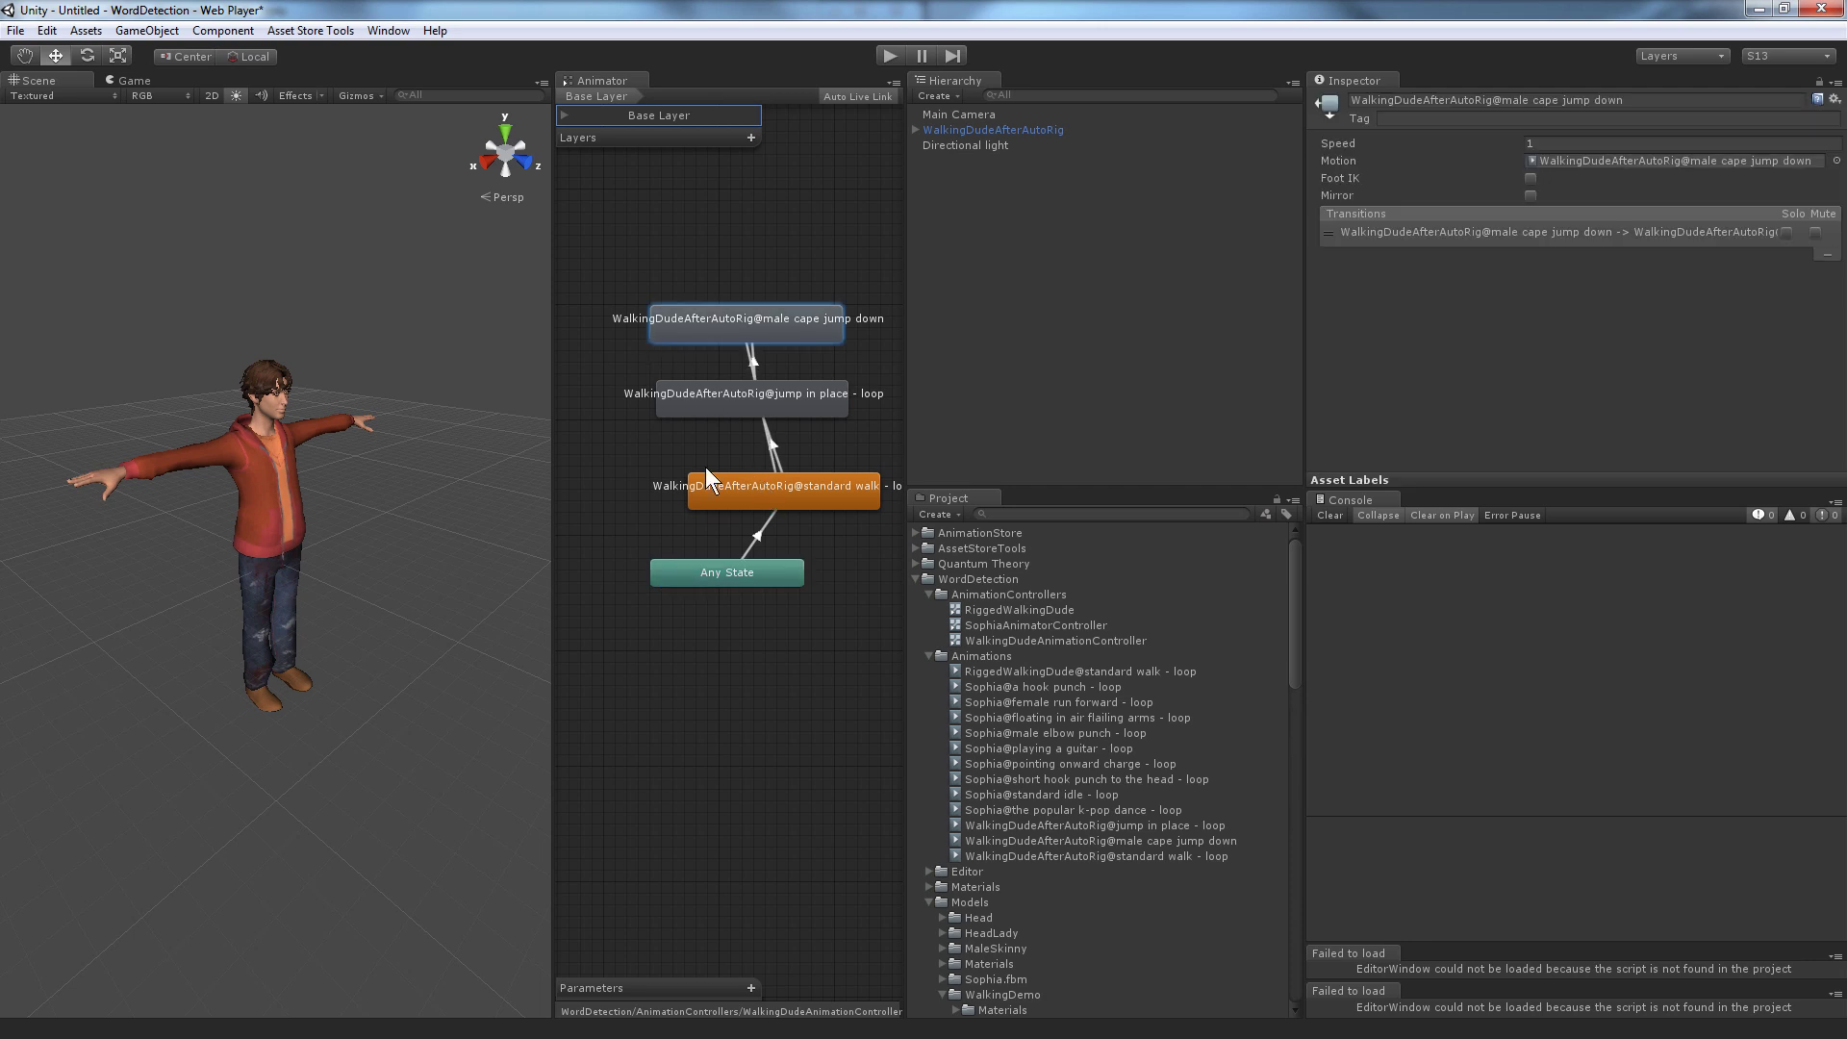
left_click_drag(553, 558, 339, 578)
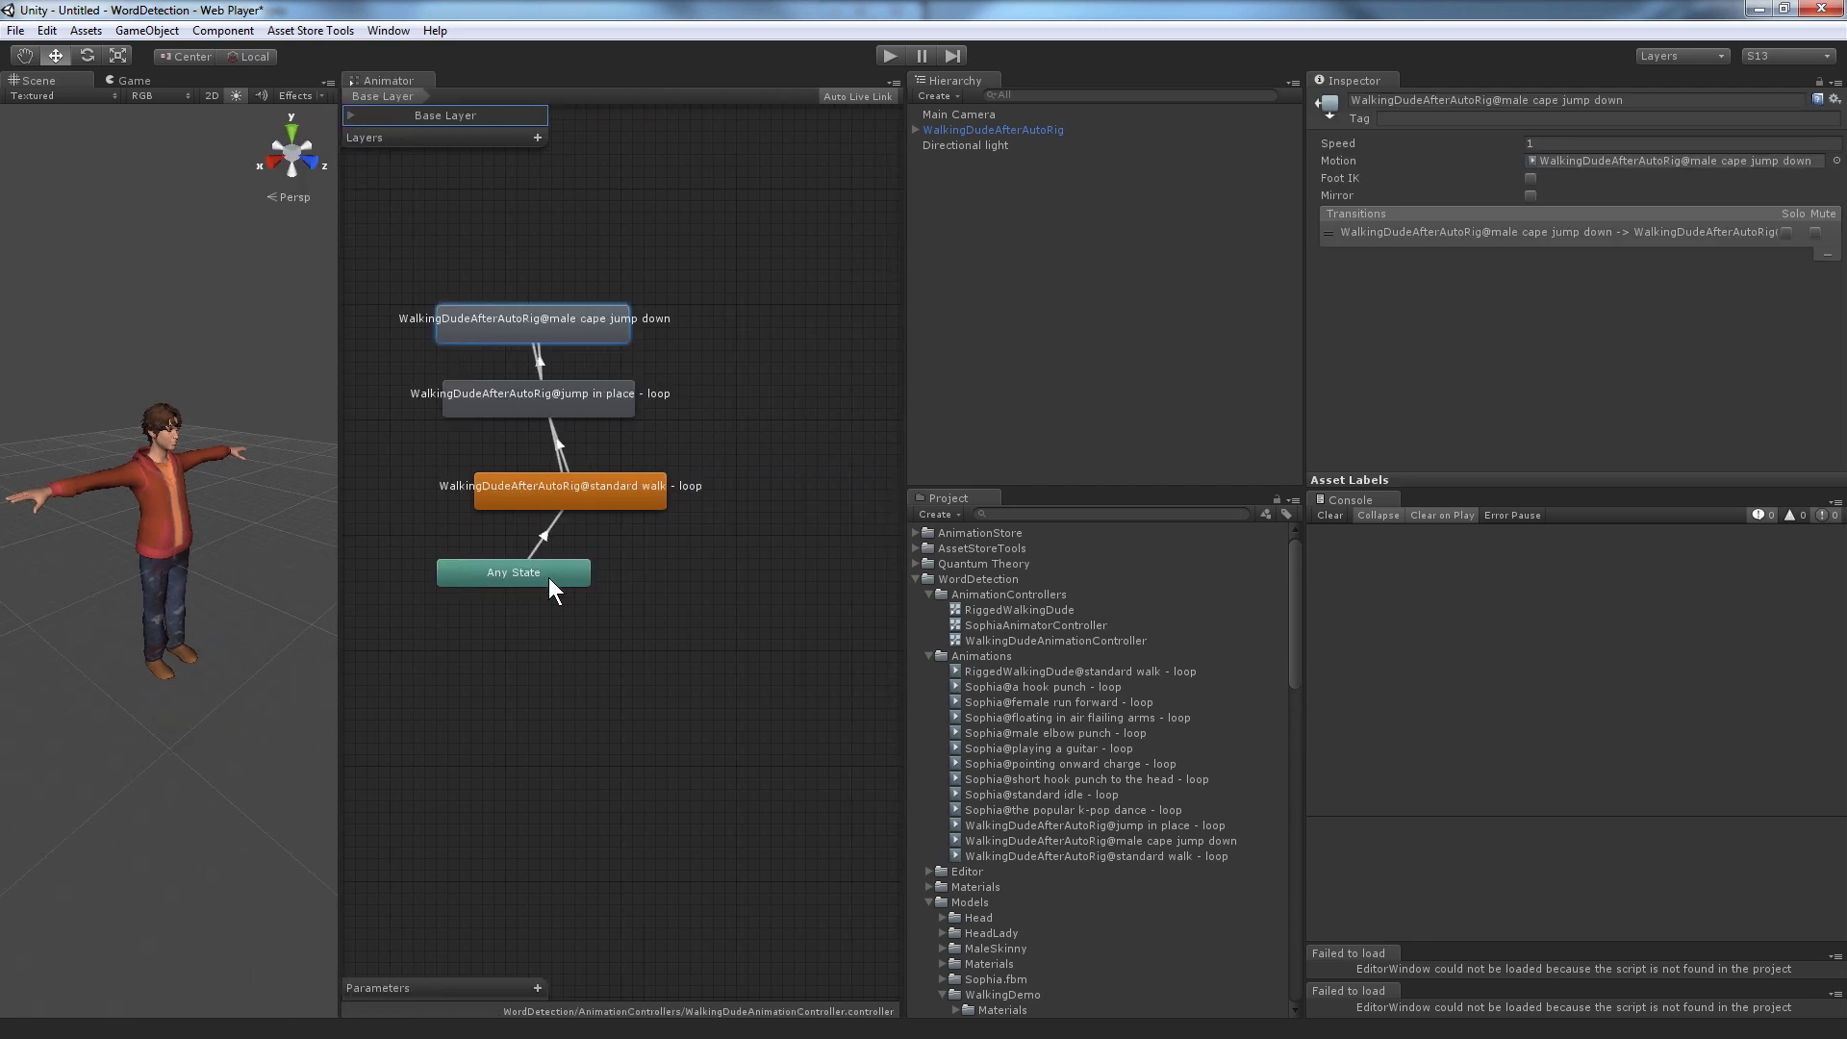
Move Any State lower, standard walk down-left, jump in place right, male cape jump down upper-left.
left_click_drag(548, 574, 632, 701)
left_click_drag(603, 489, 589, 553)
left_click_drag(573, 395, 728, 434)
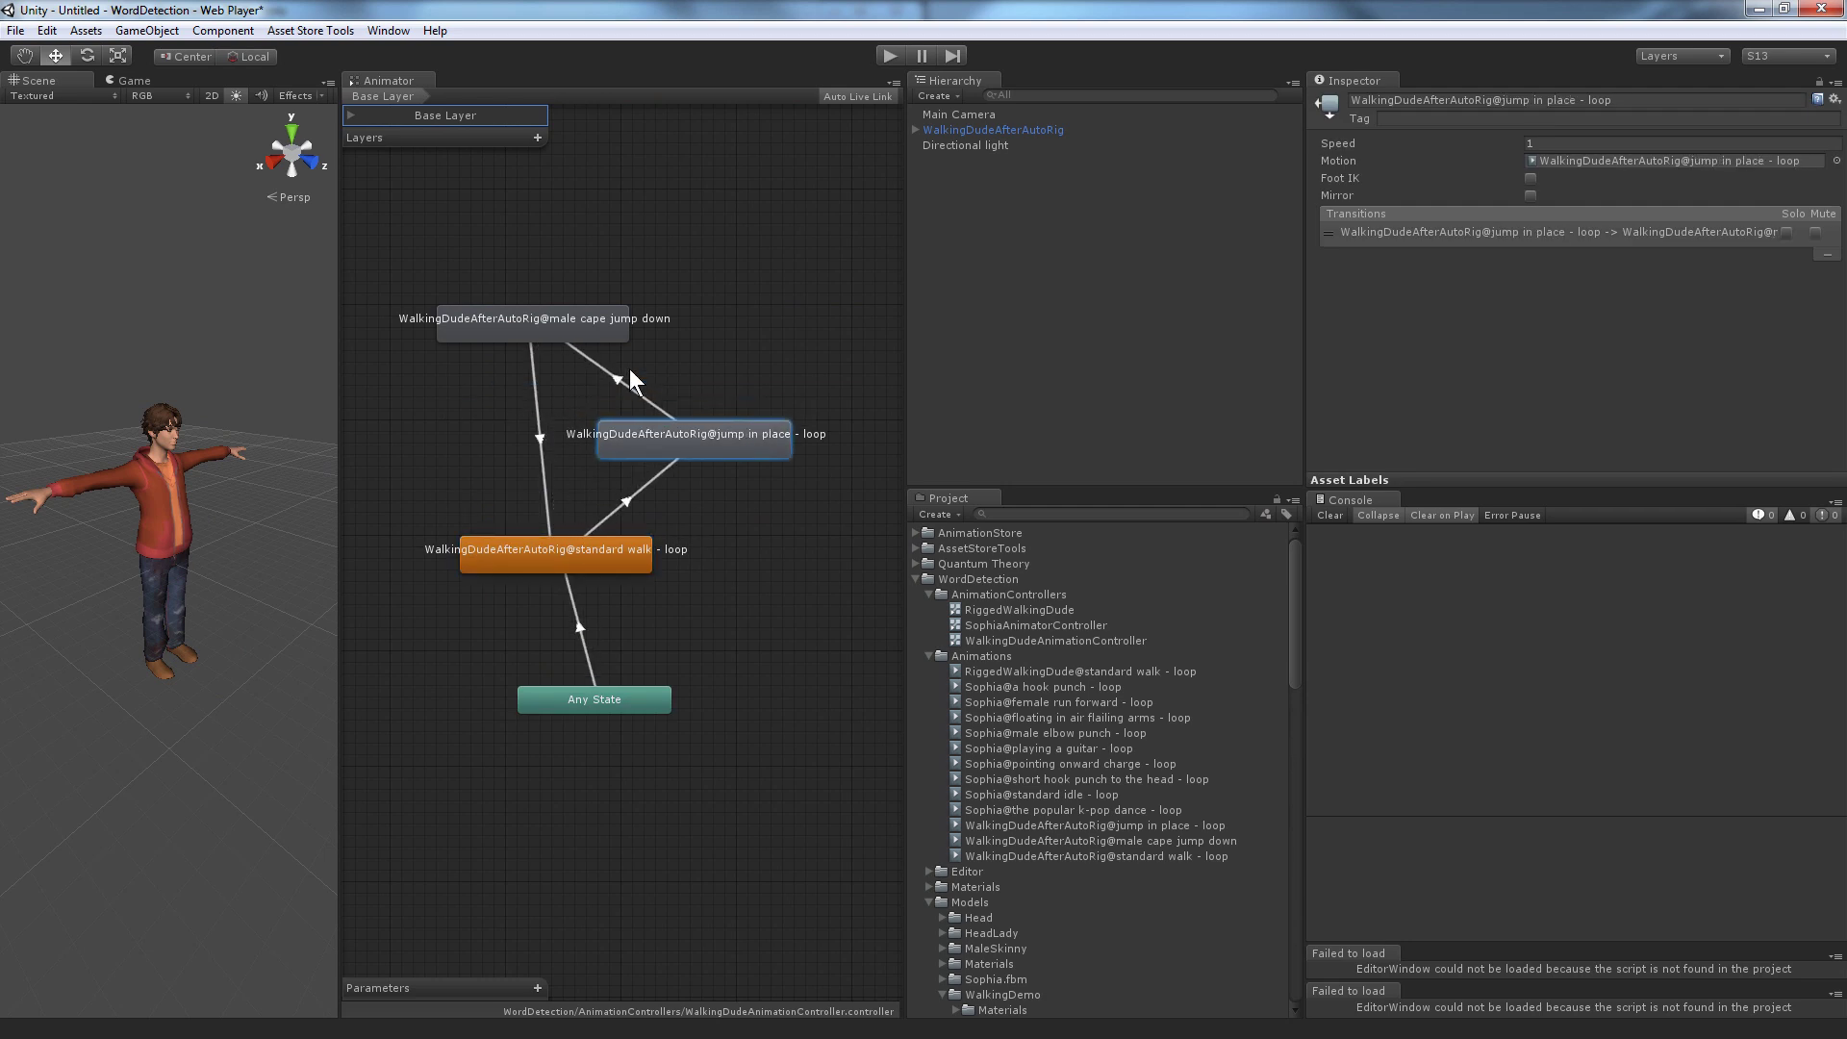
left_click_drag(541, 327, 495, 354)
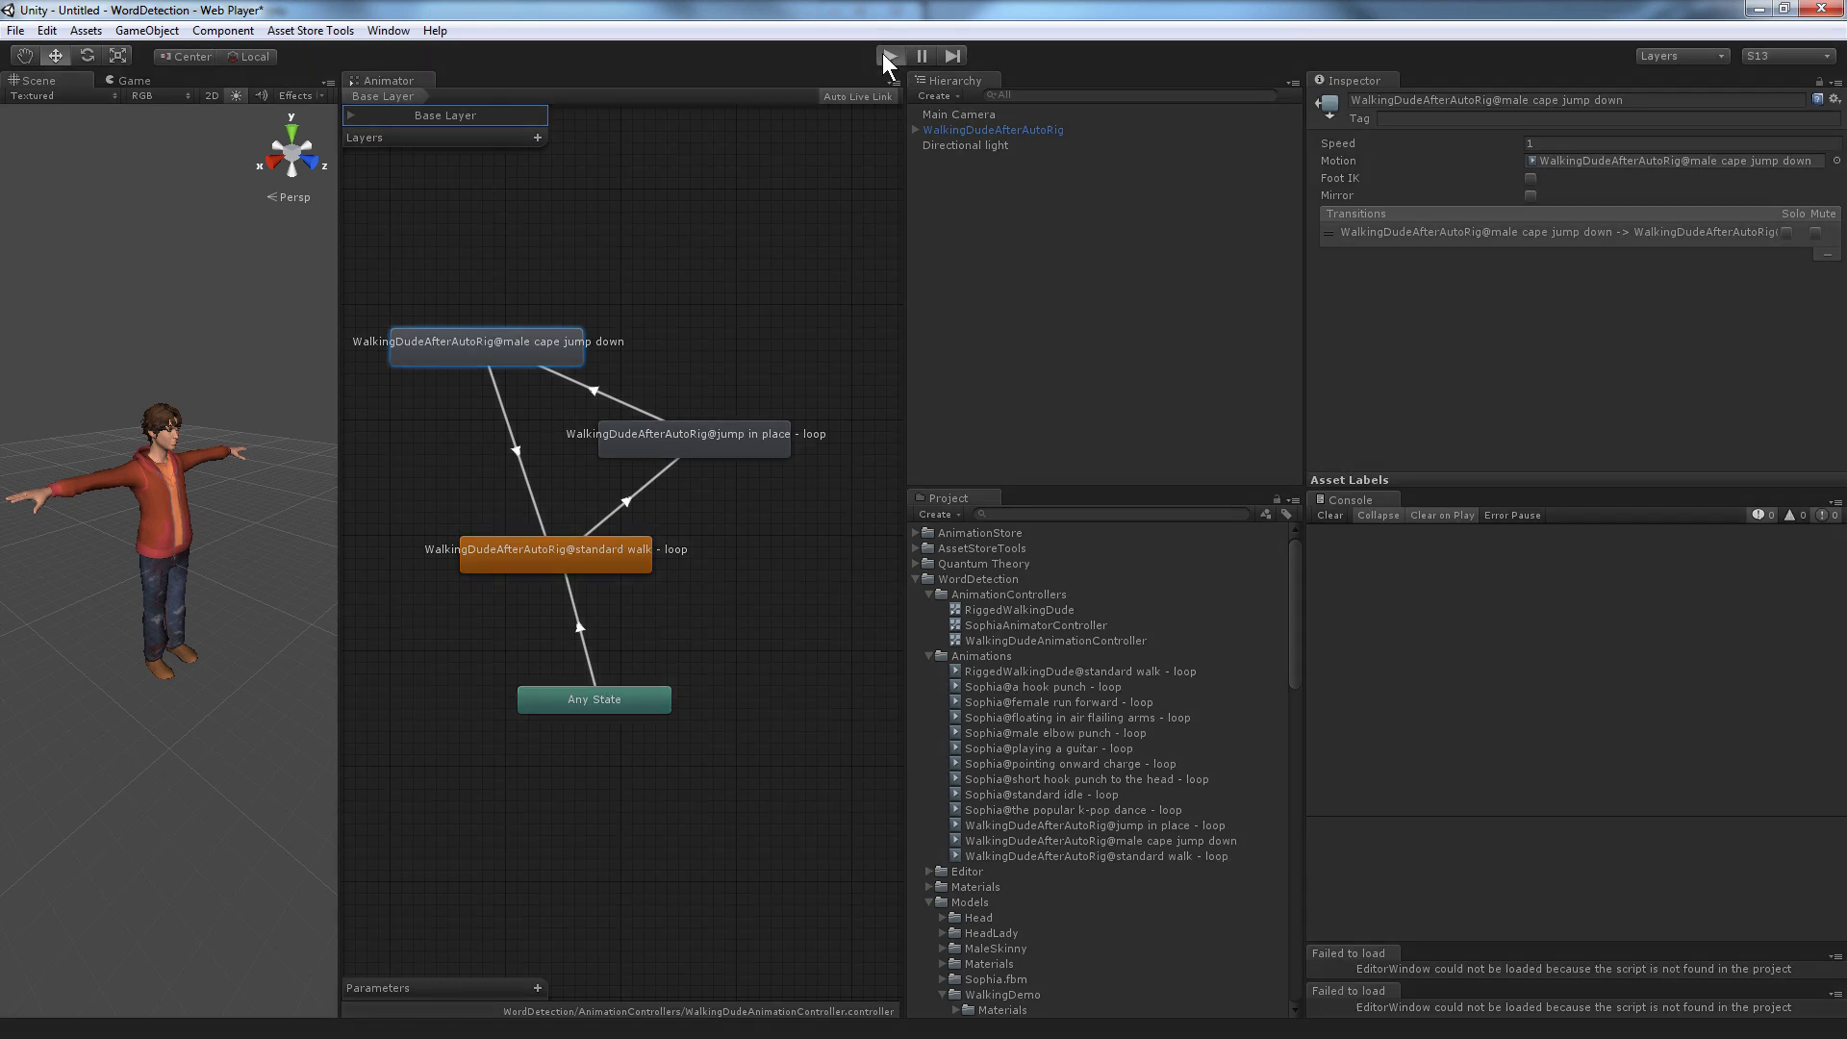
Test the scene in play mode, switch to the Game view, and replay with the character selected.
left_click(887, 56)
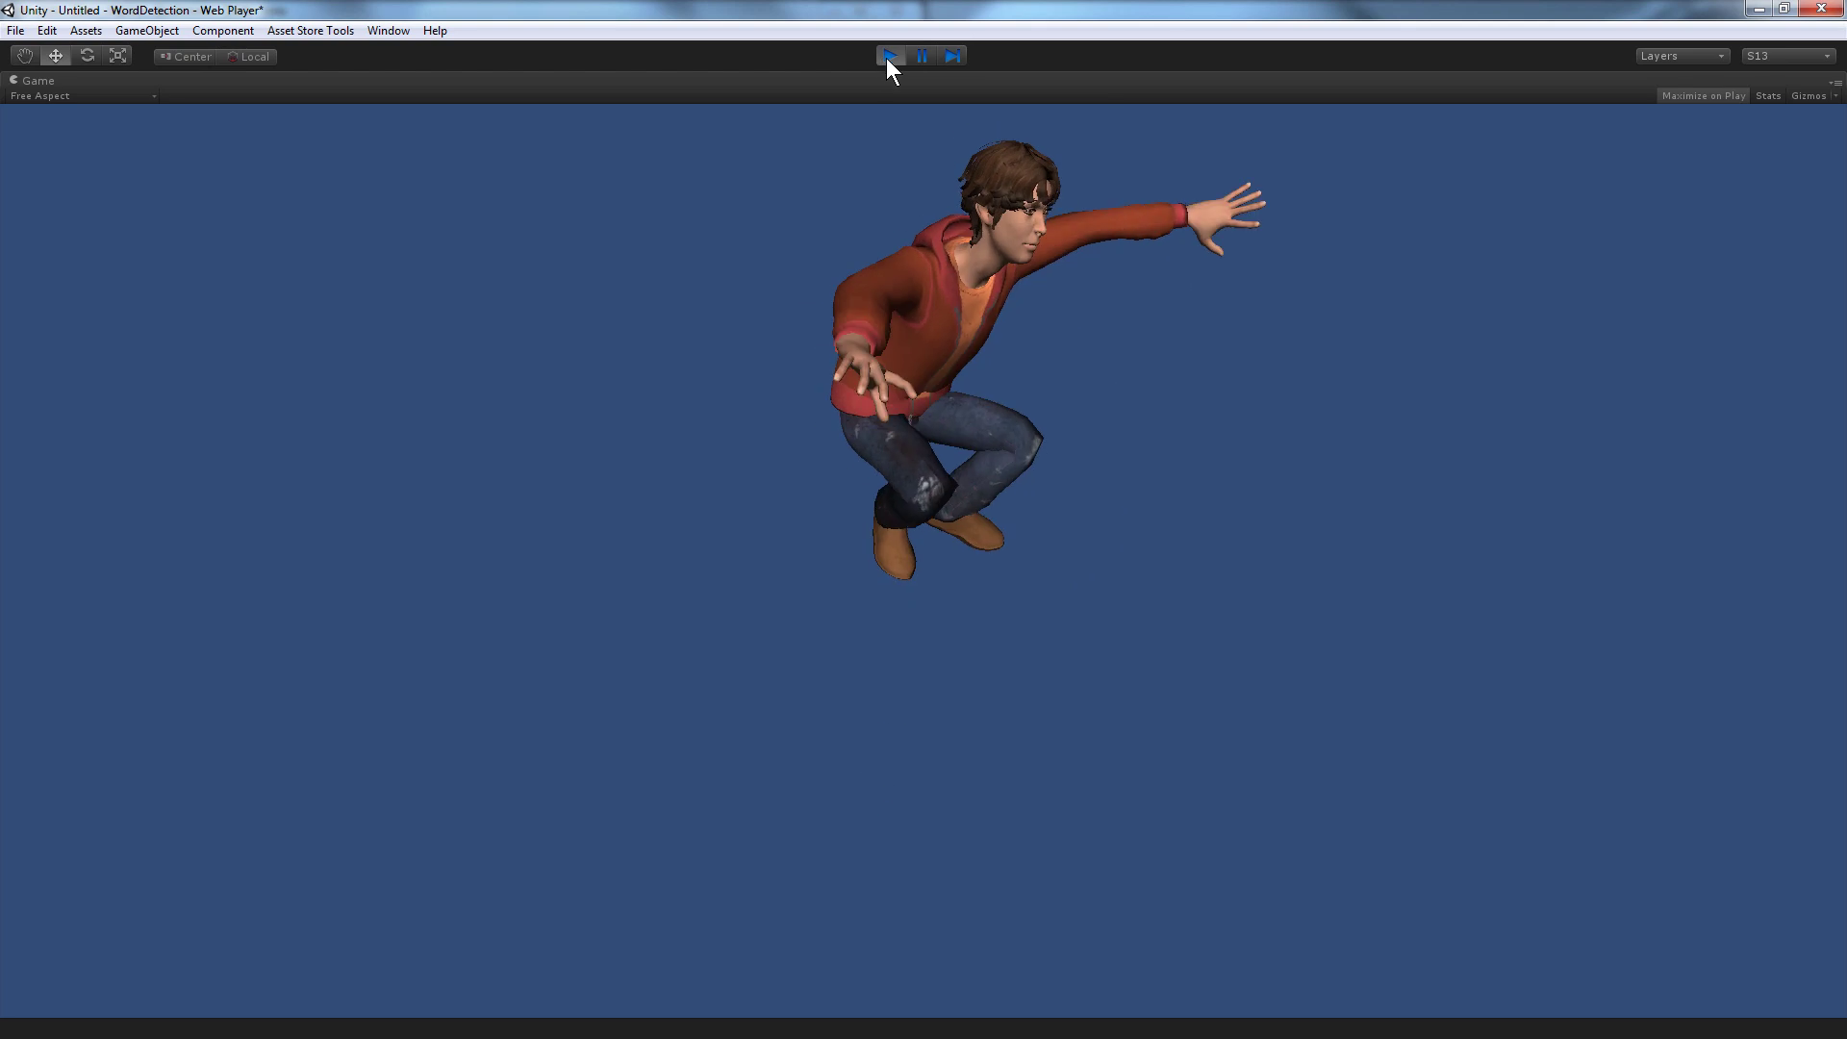
left_click(887, 56)
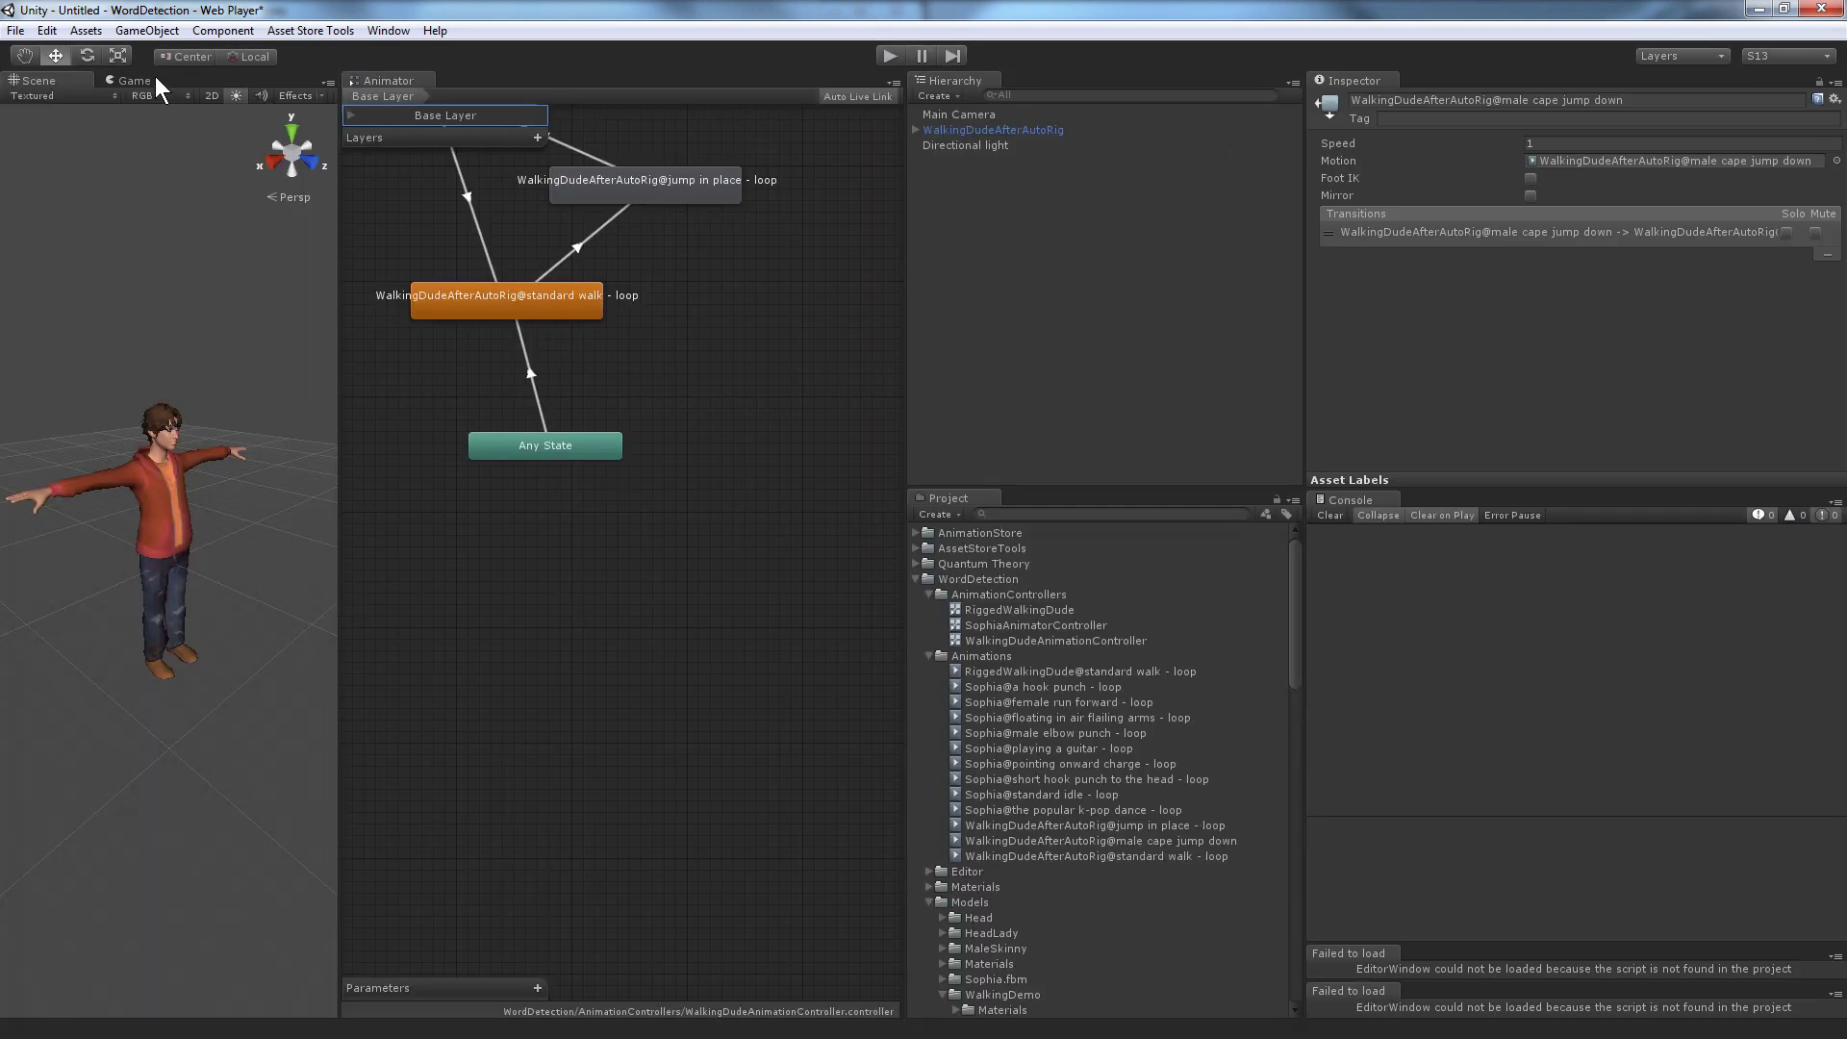
left_click(157, 80)
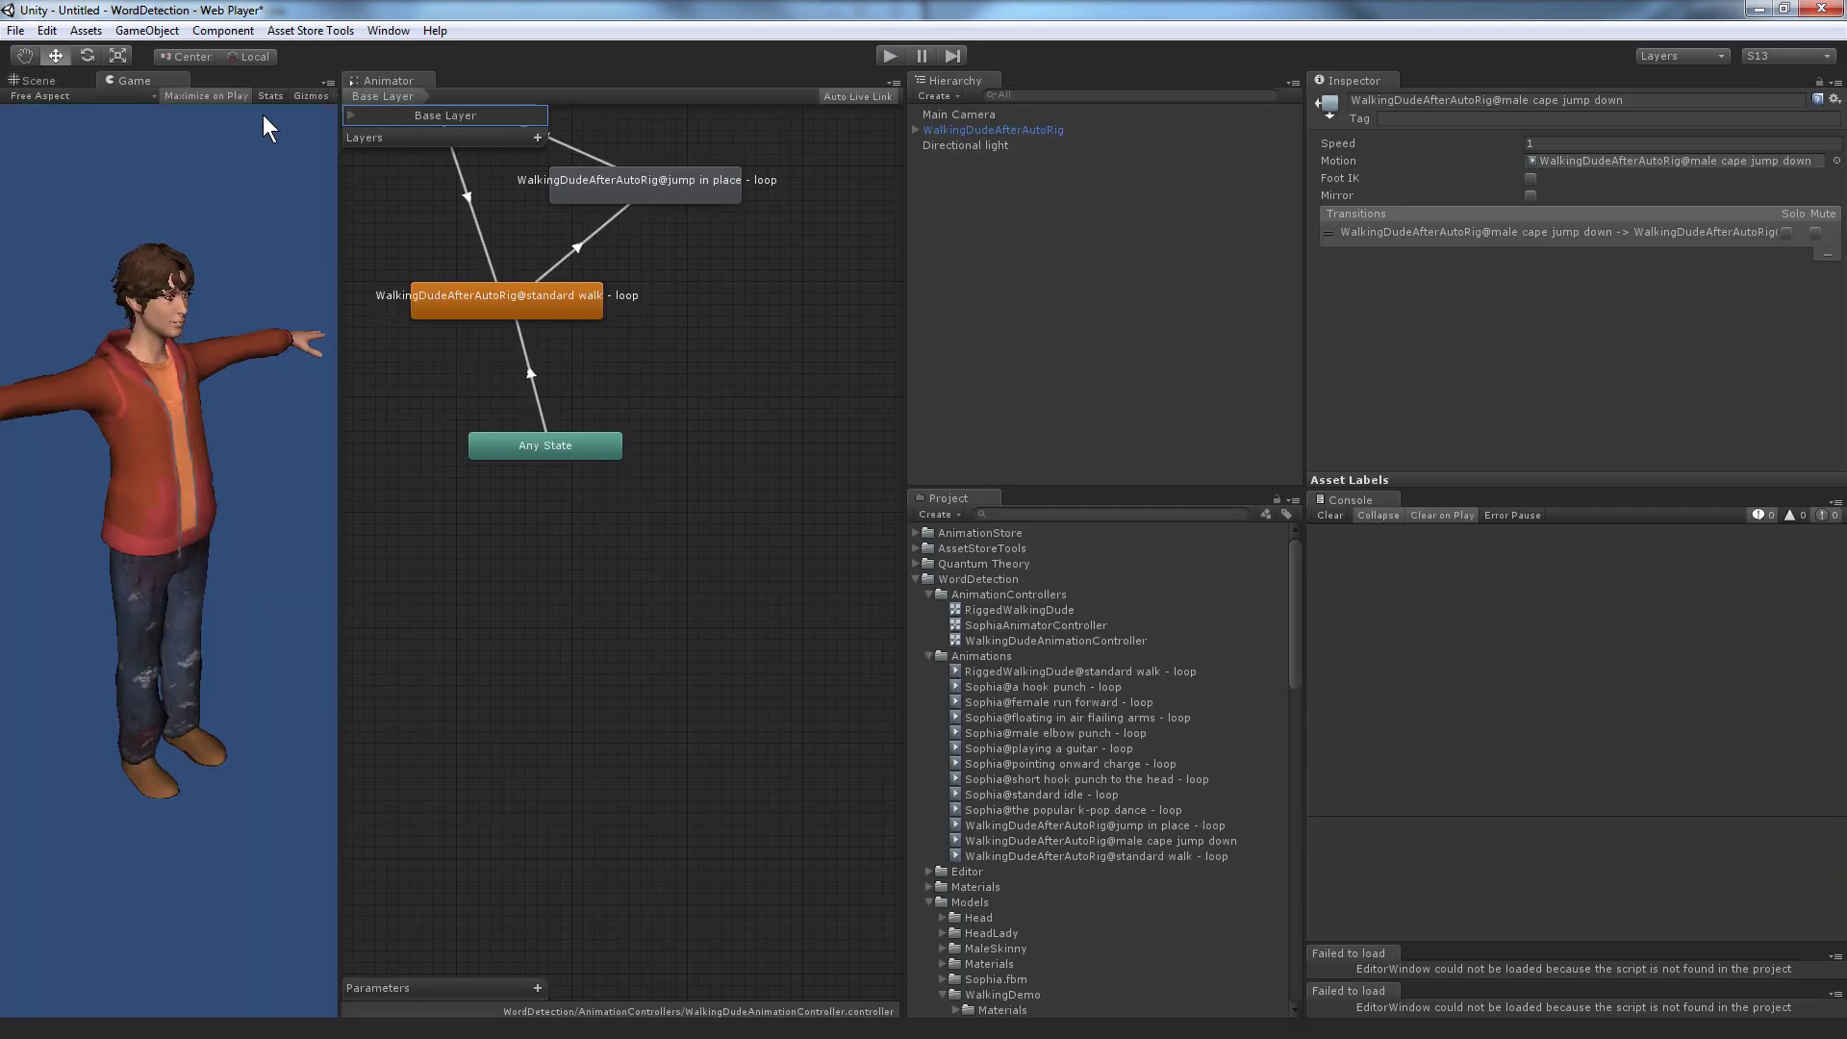
left_click(885, 58)
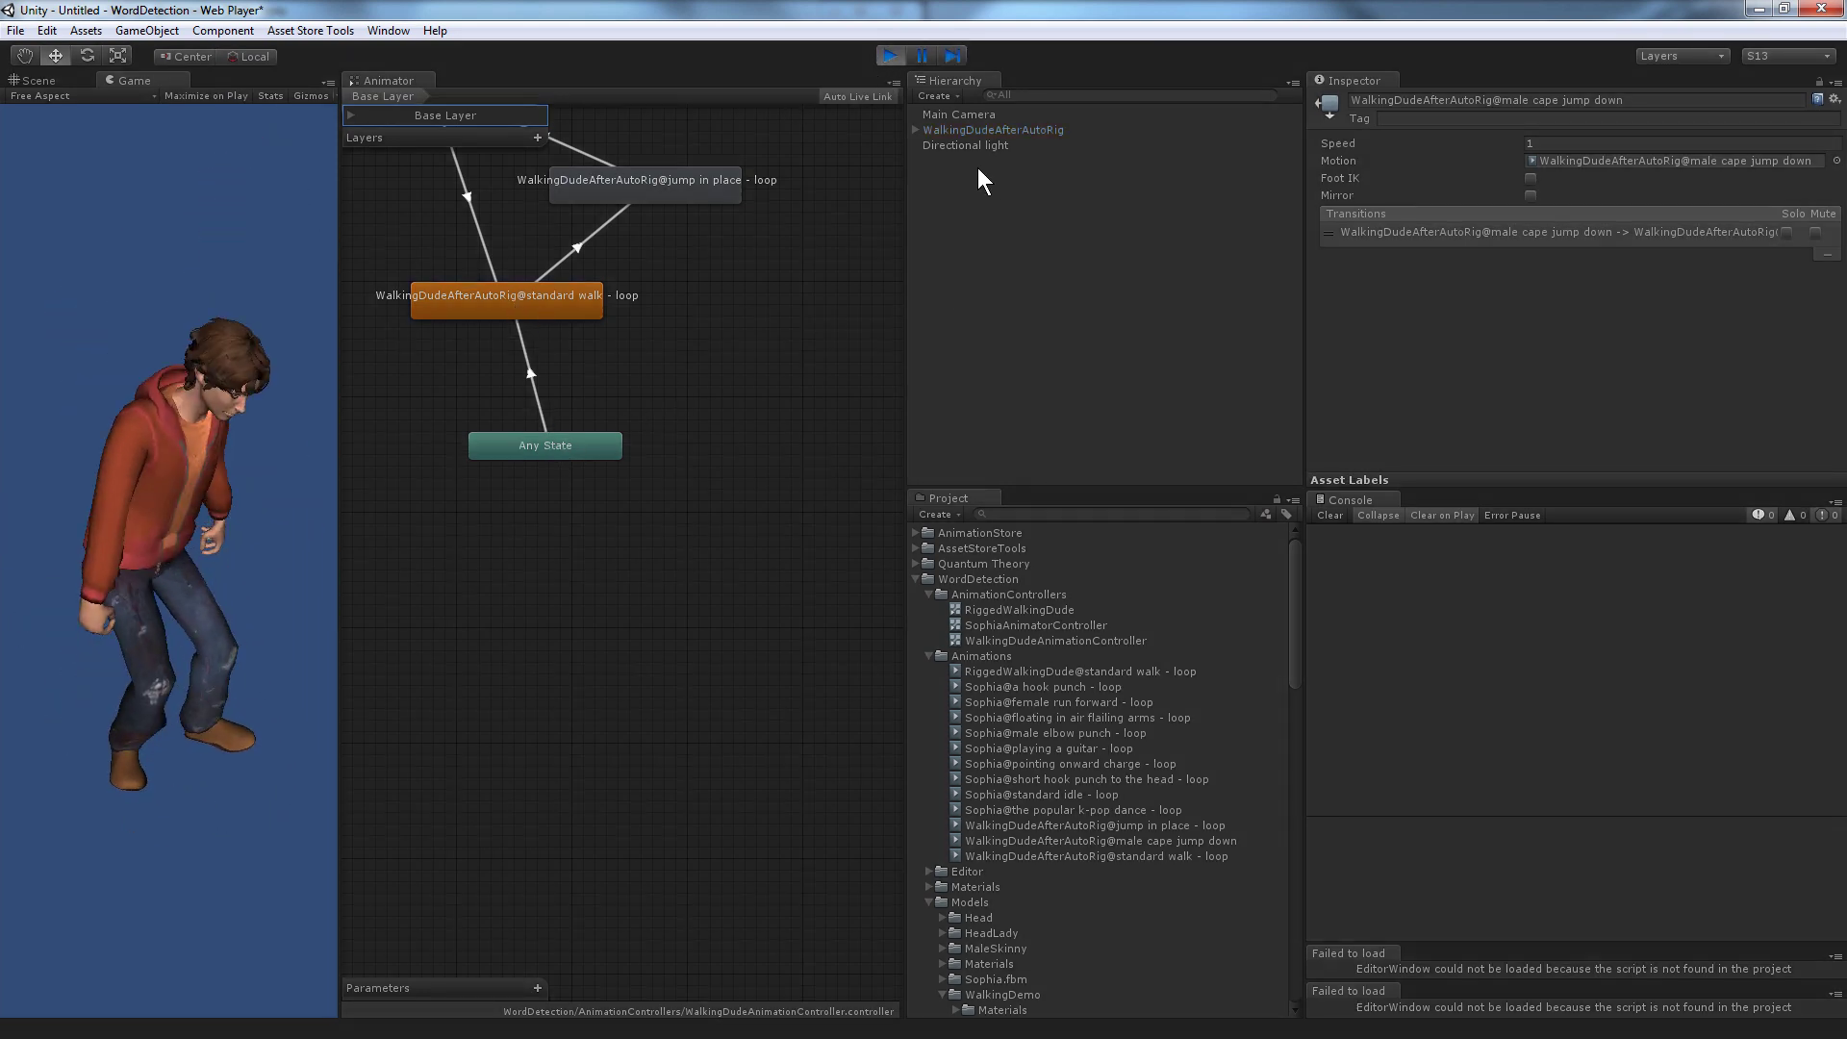
left_click(972, 128)
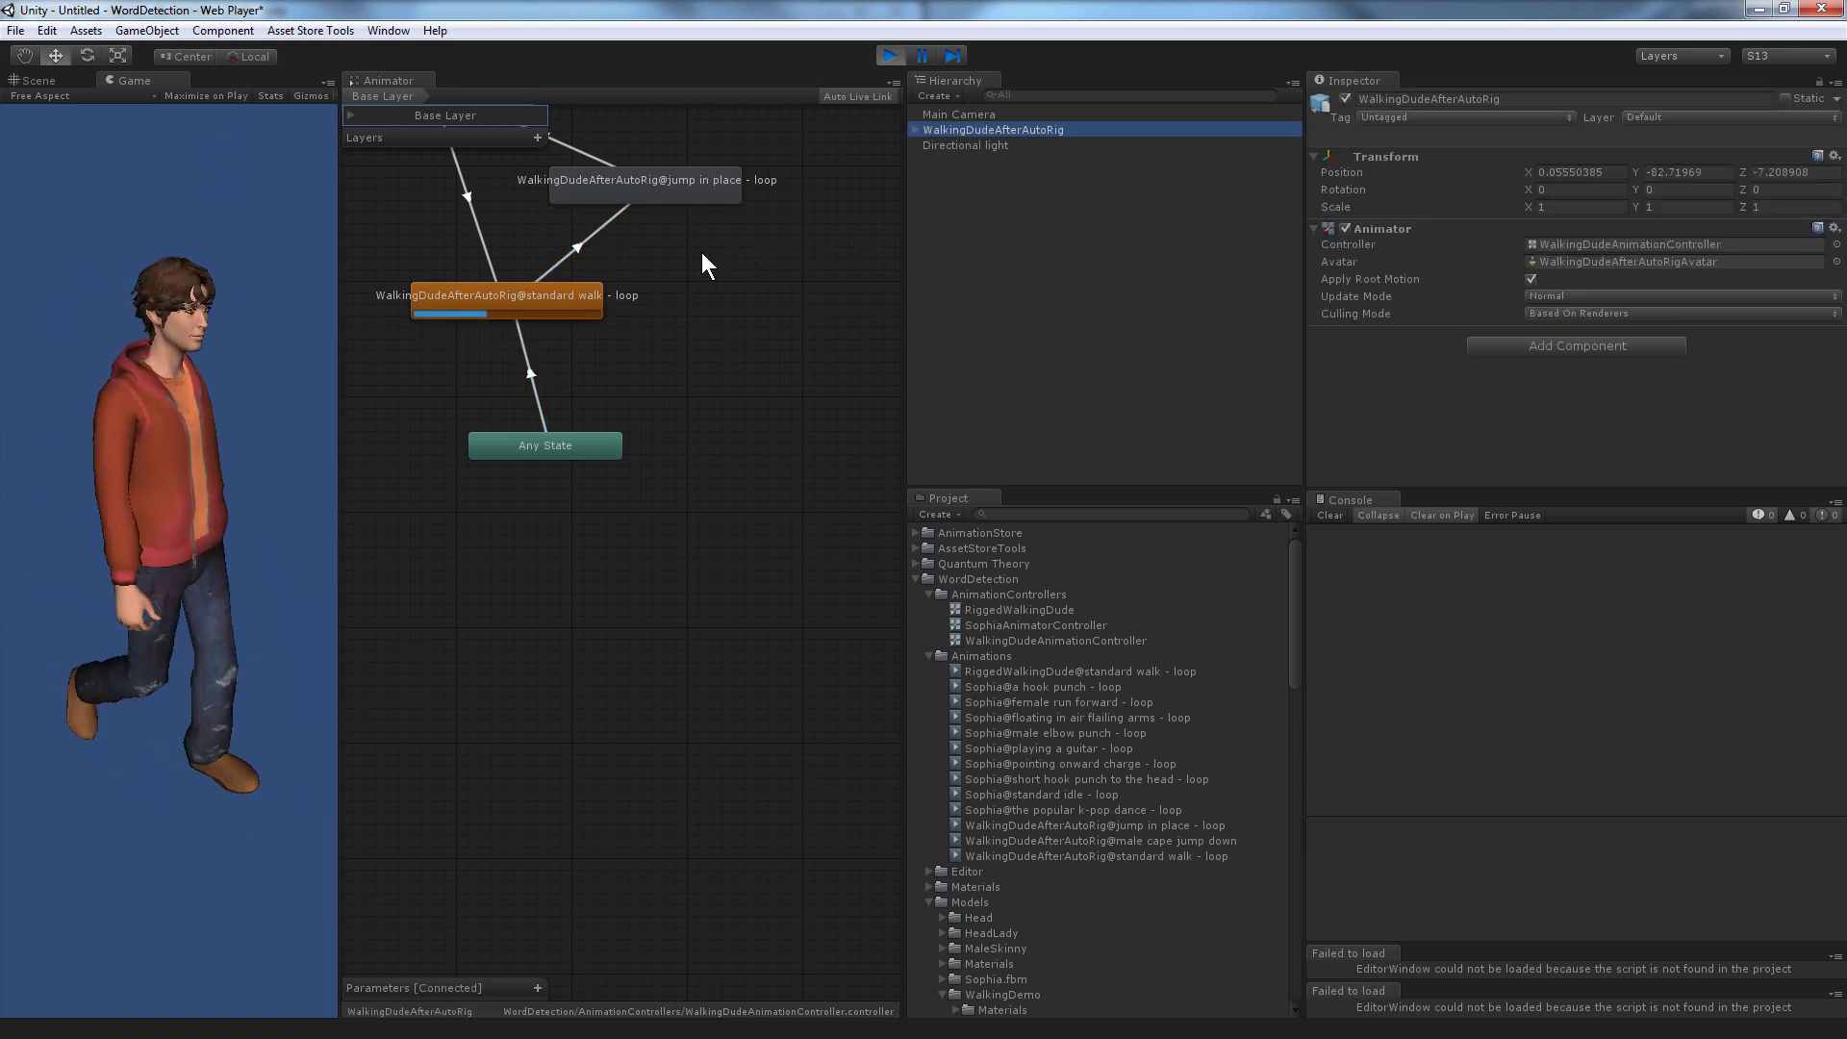
Pan the Animator graph and nudge the male cape jump down state slightly upward.
left_click_drag(759, 317, 758, 371)
middle_click_drag(758, 364, 812, 534)
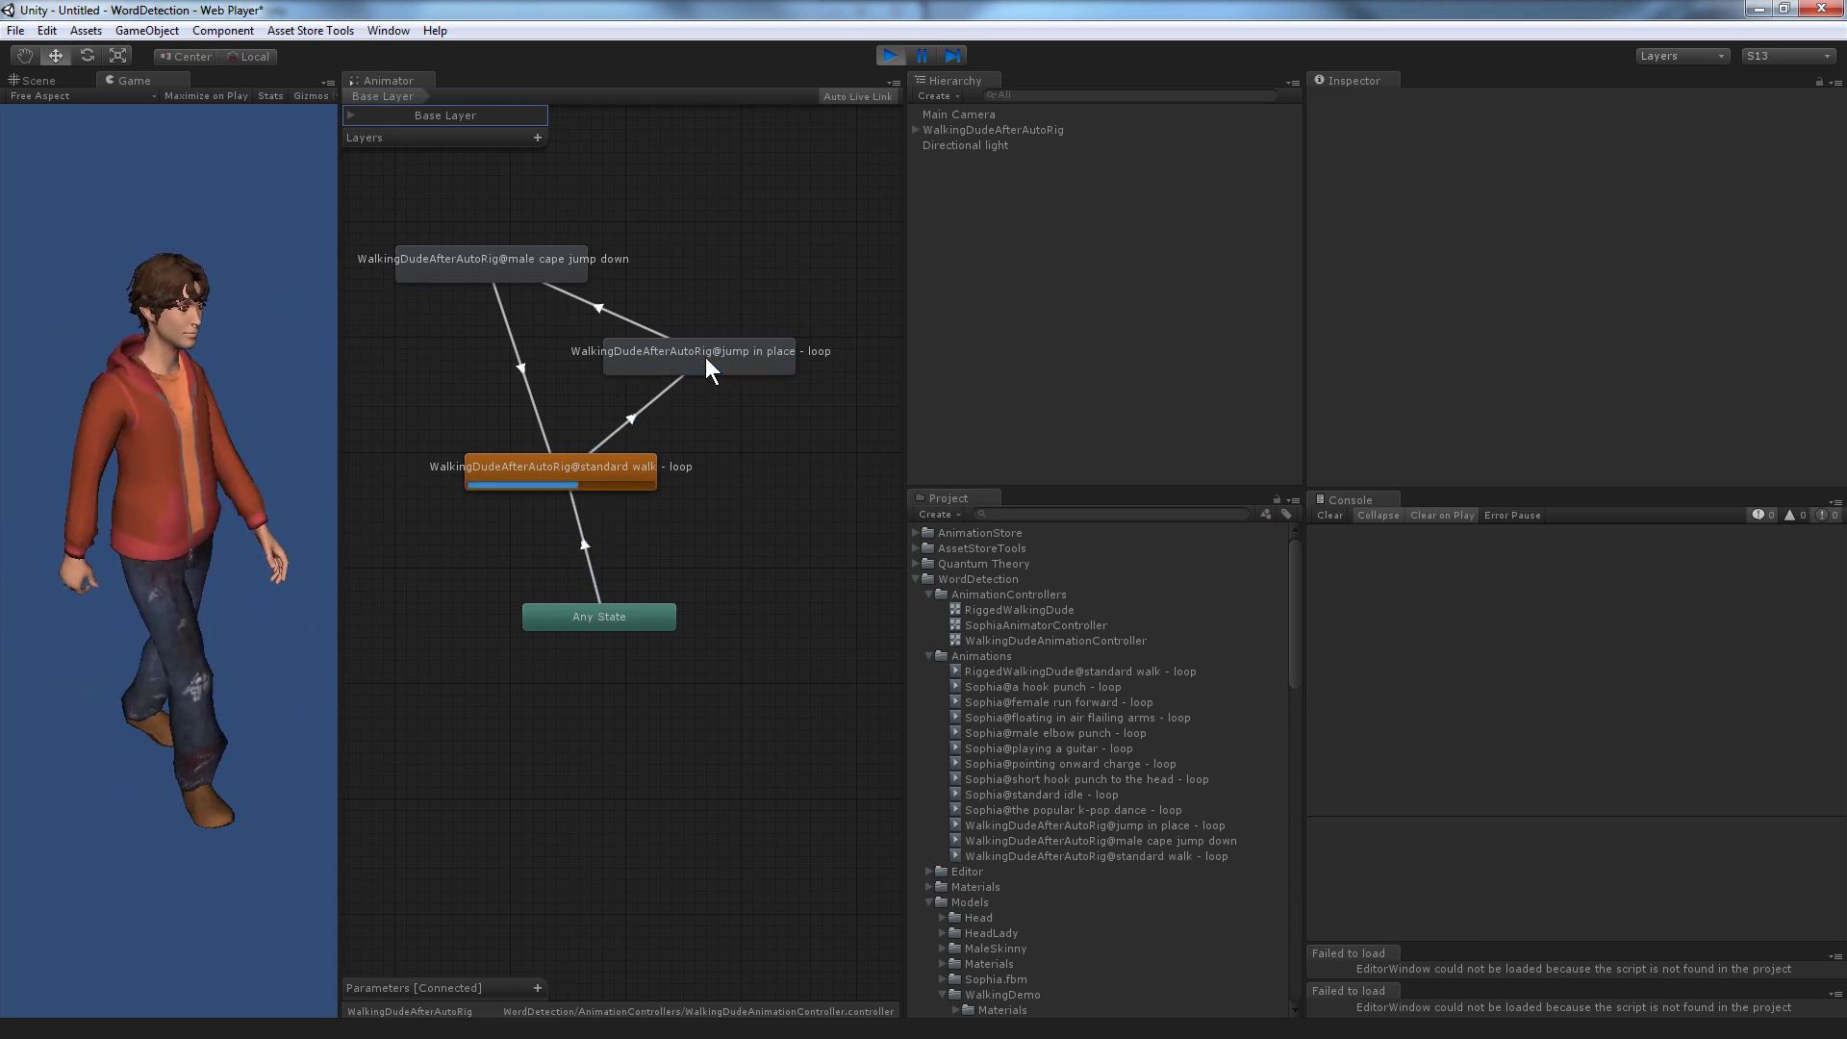
left_click(506, 263)
mouse_move(506, 264)
left_mouse_down()
mouse_move(546, 241)
mouse_move(523, 250)
left_mouse_up()
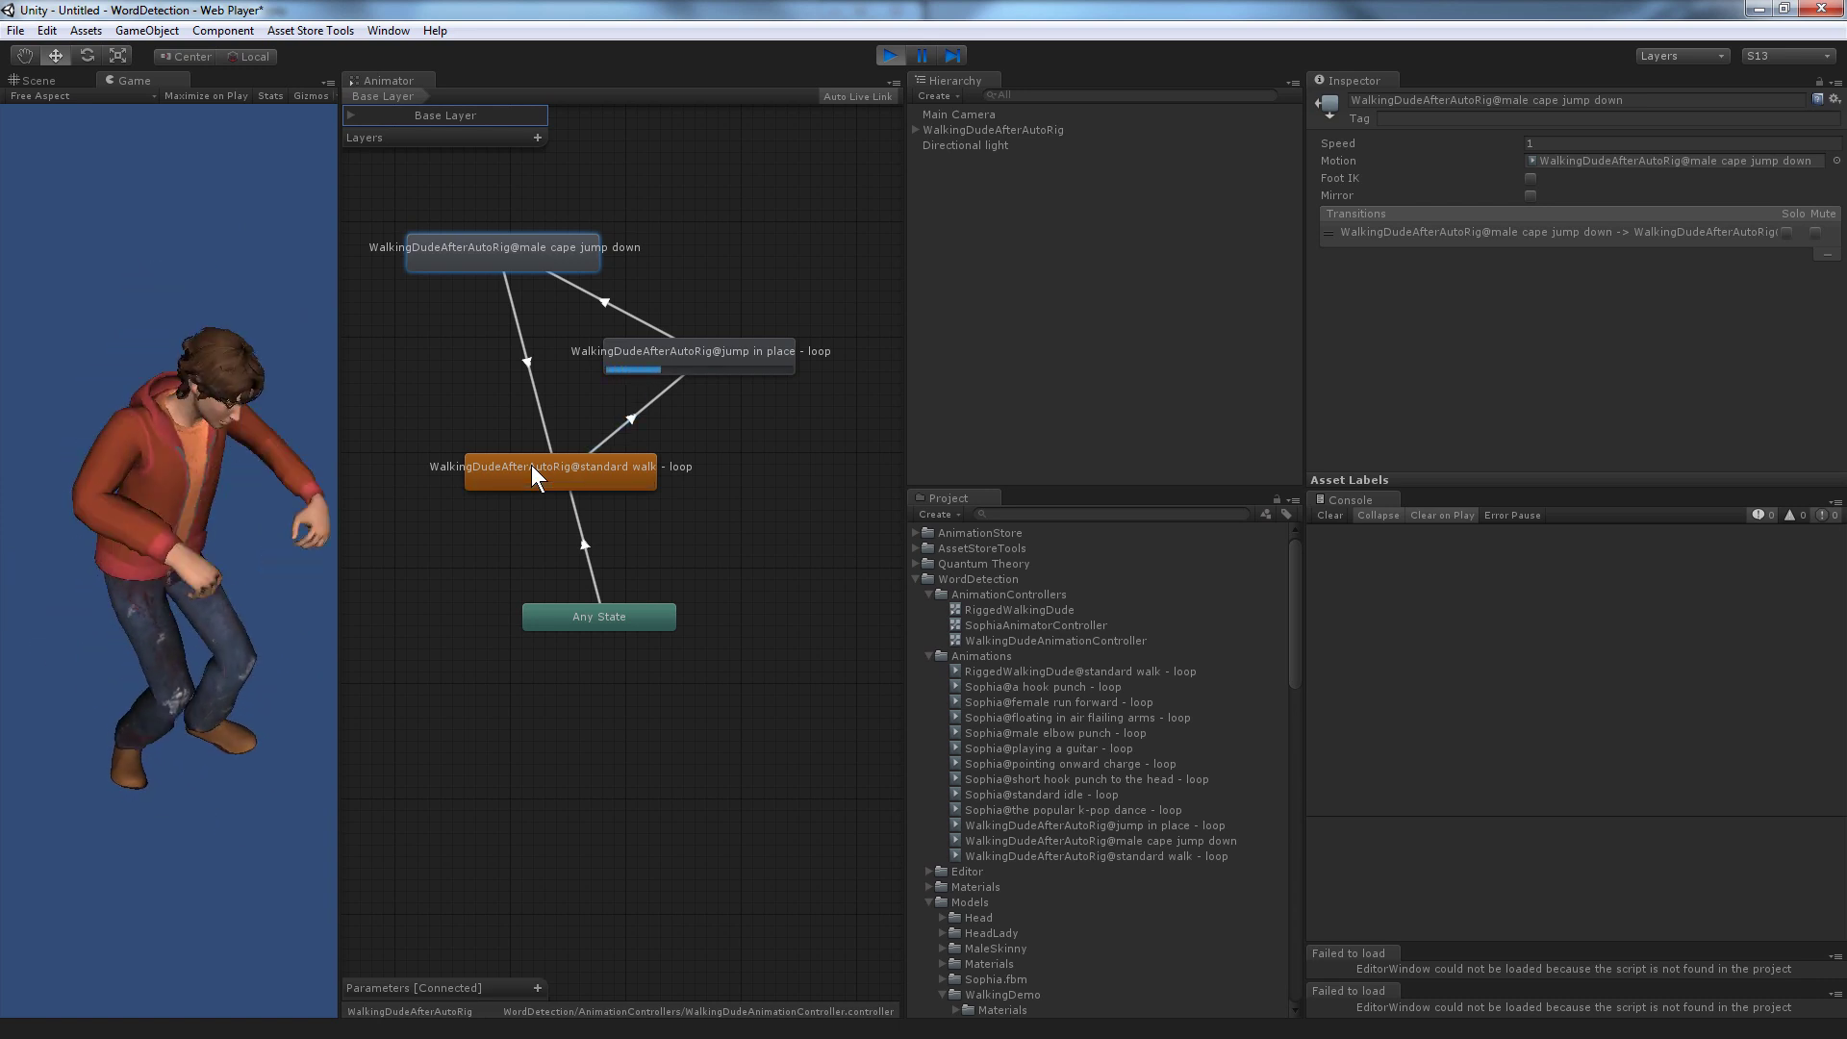
Stop the game and delete the transition from male cape jump down to standard walk.
left_click(886, 60)
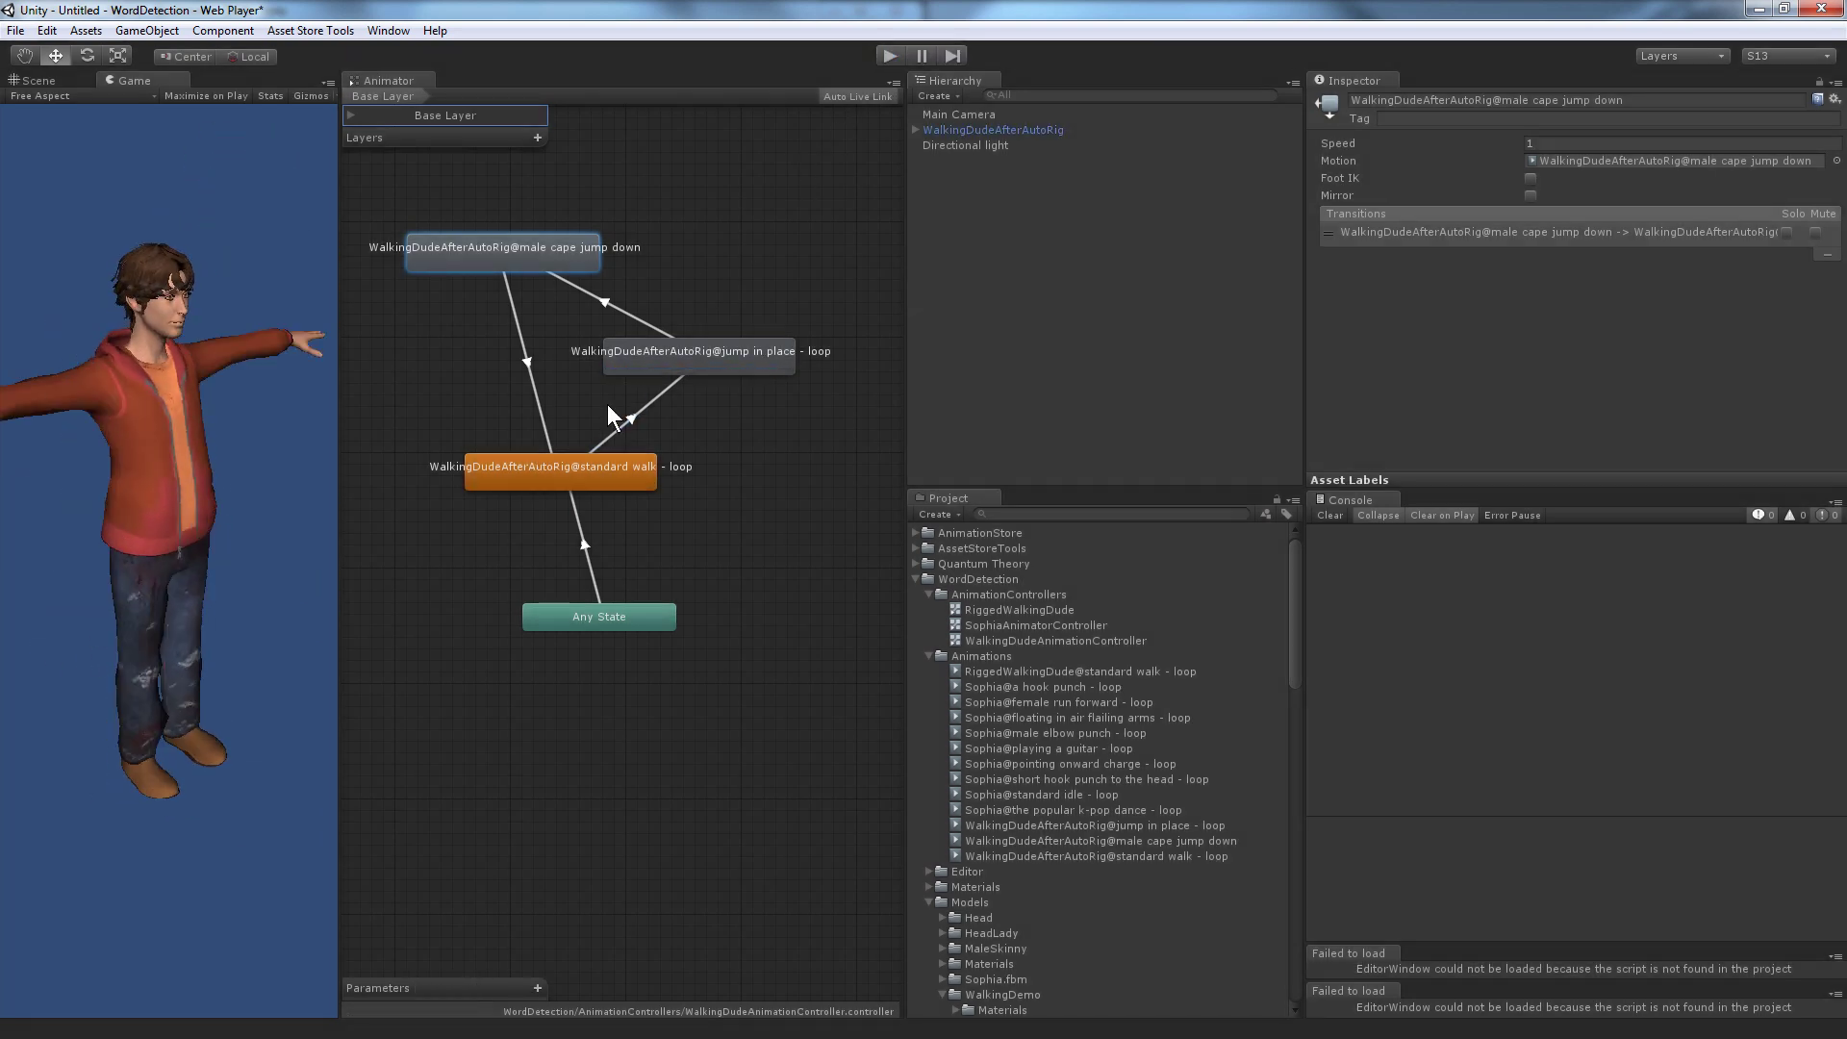
left_click(540, 415)
key("Delete")
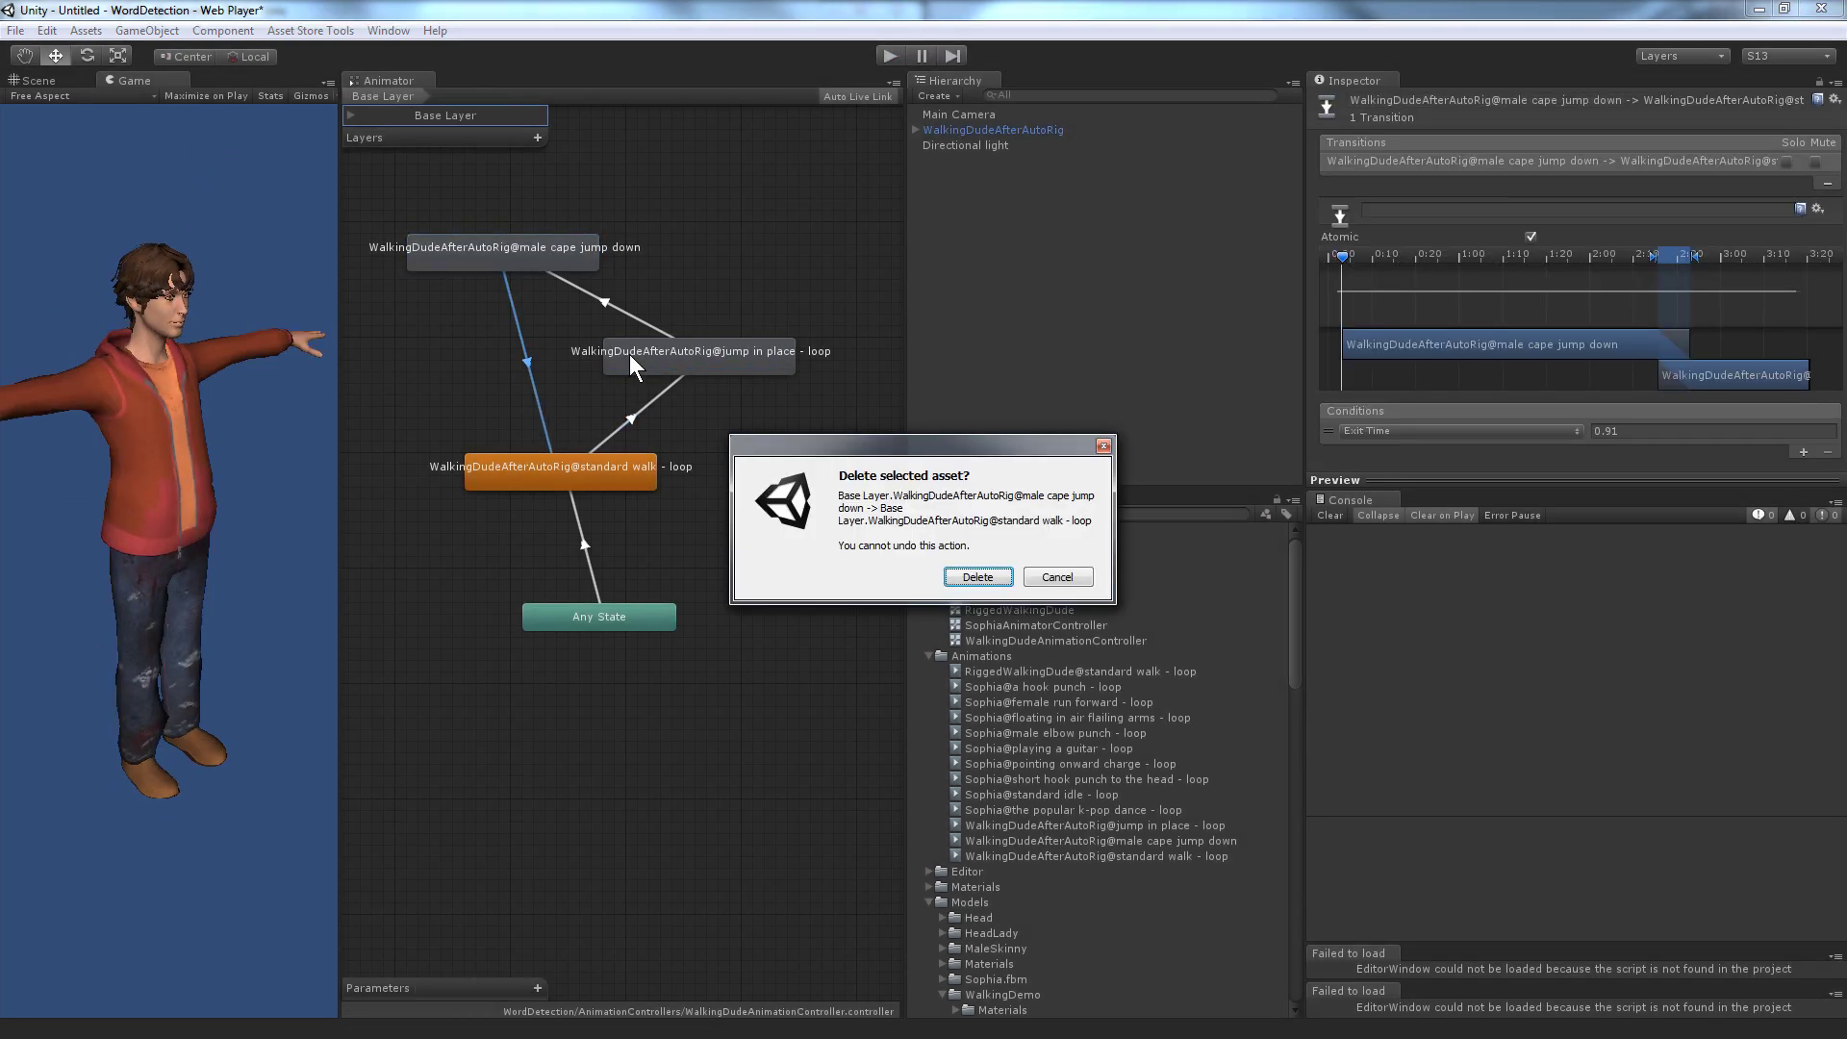
left_click(977, 578)
Delete the male cape jump down state.
left_click(488, 252)
key("Delete")
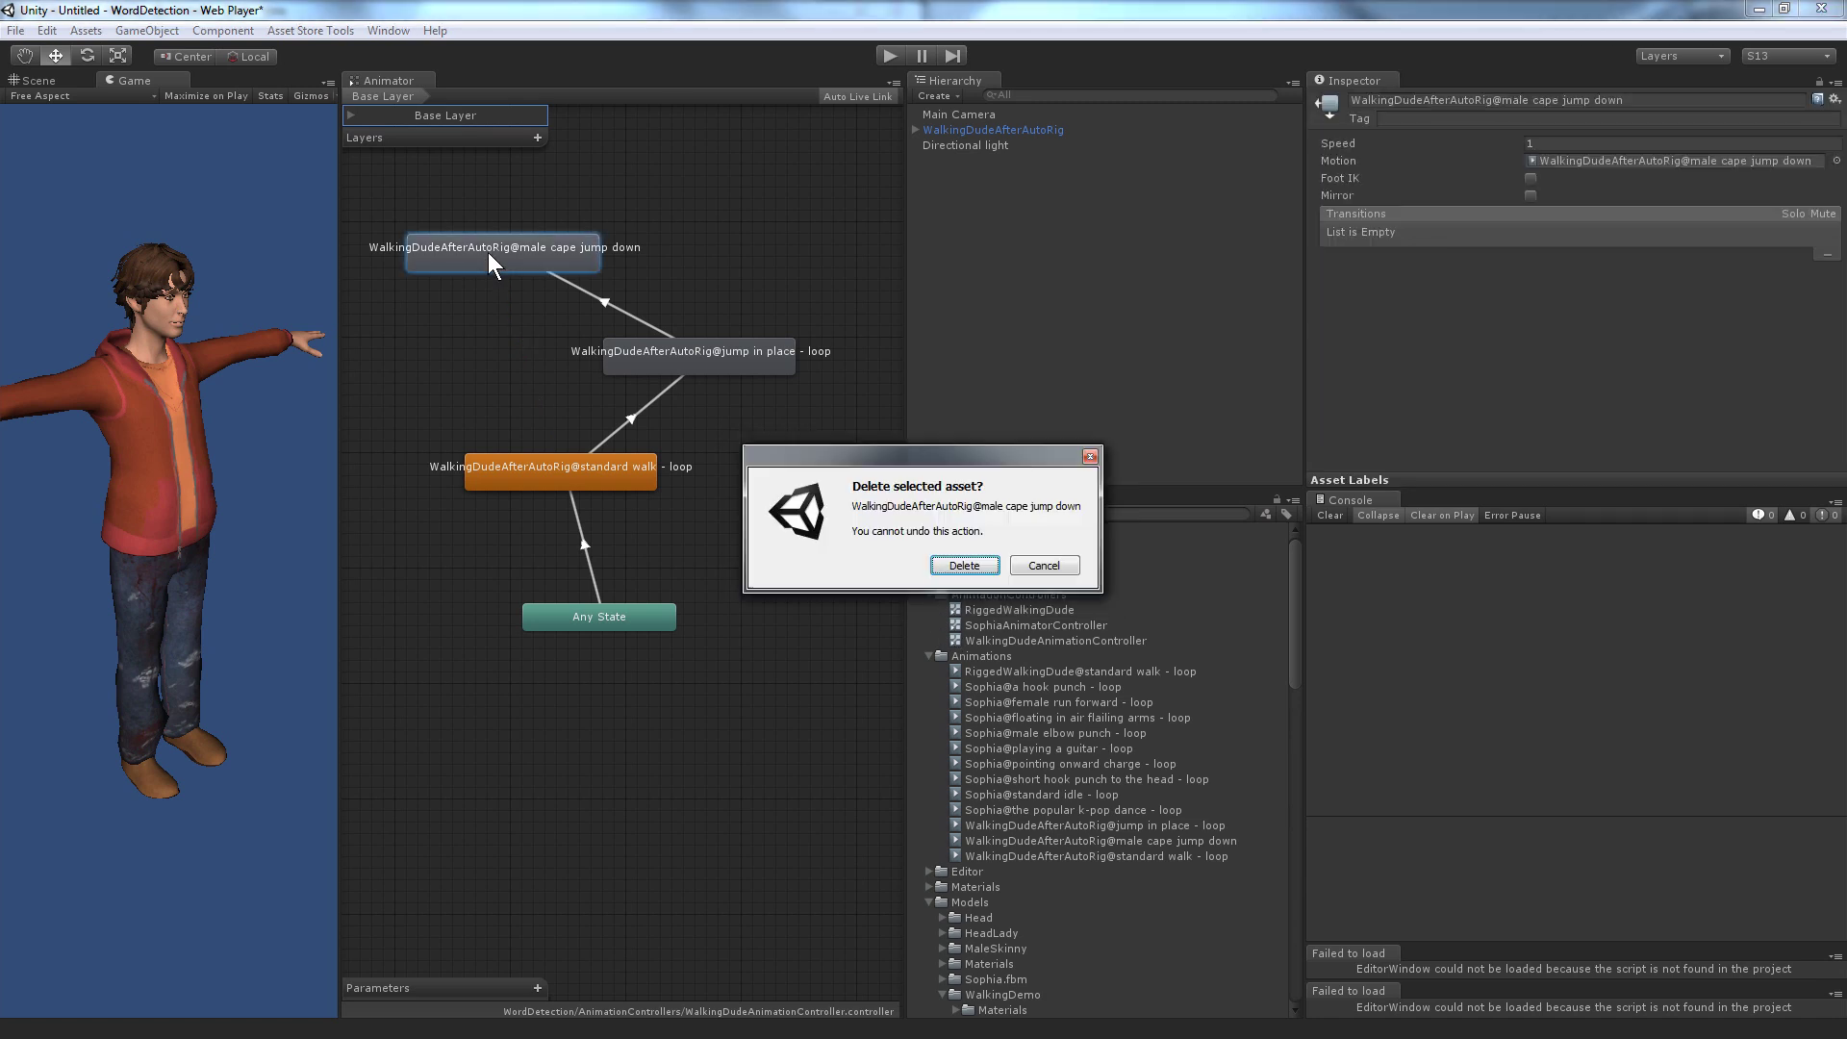
left_click(958, 565)
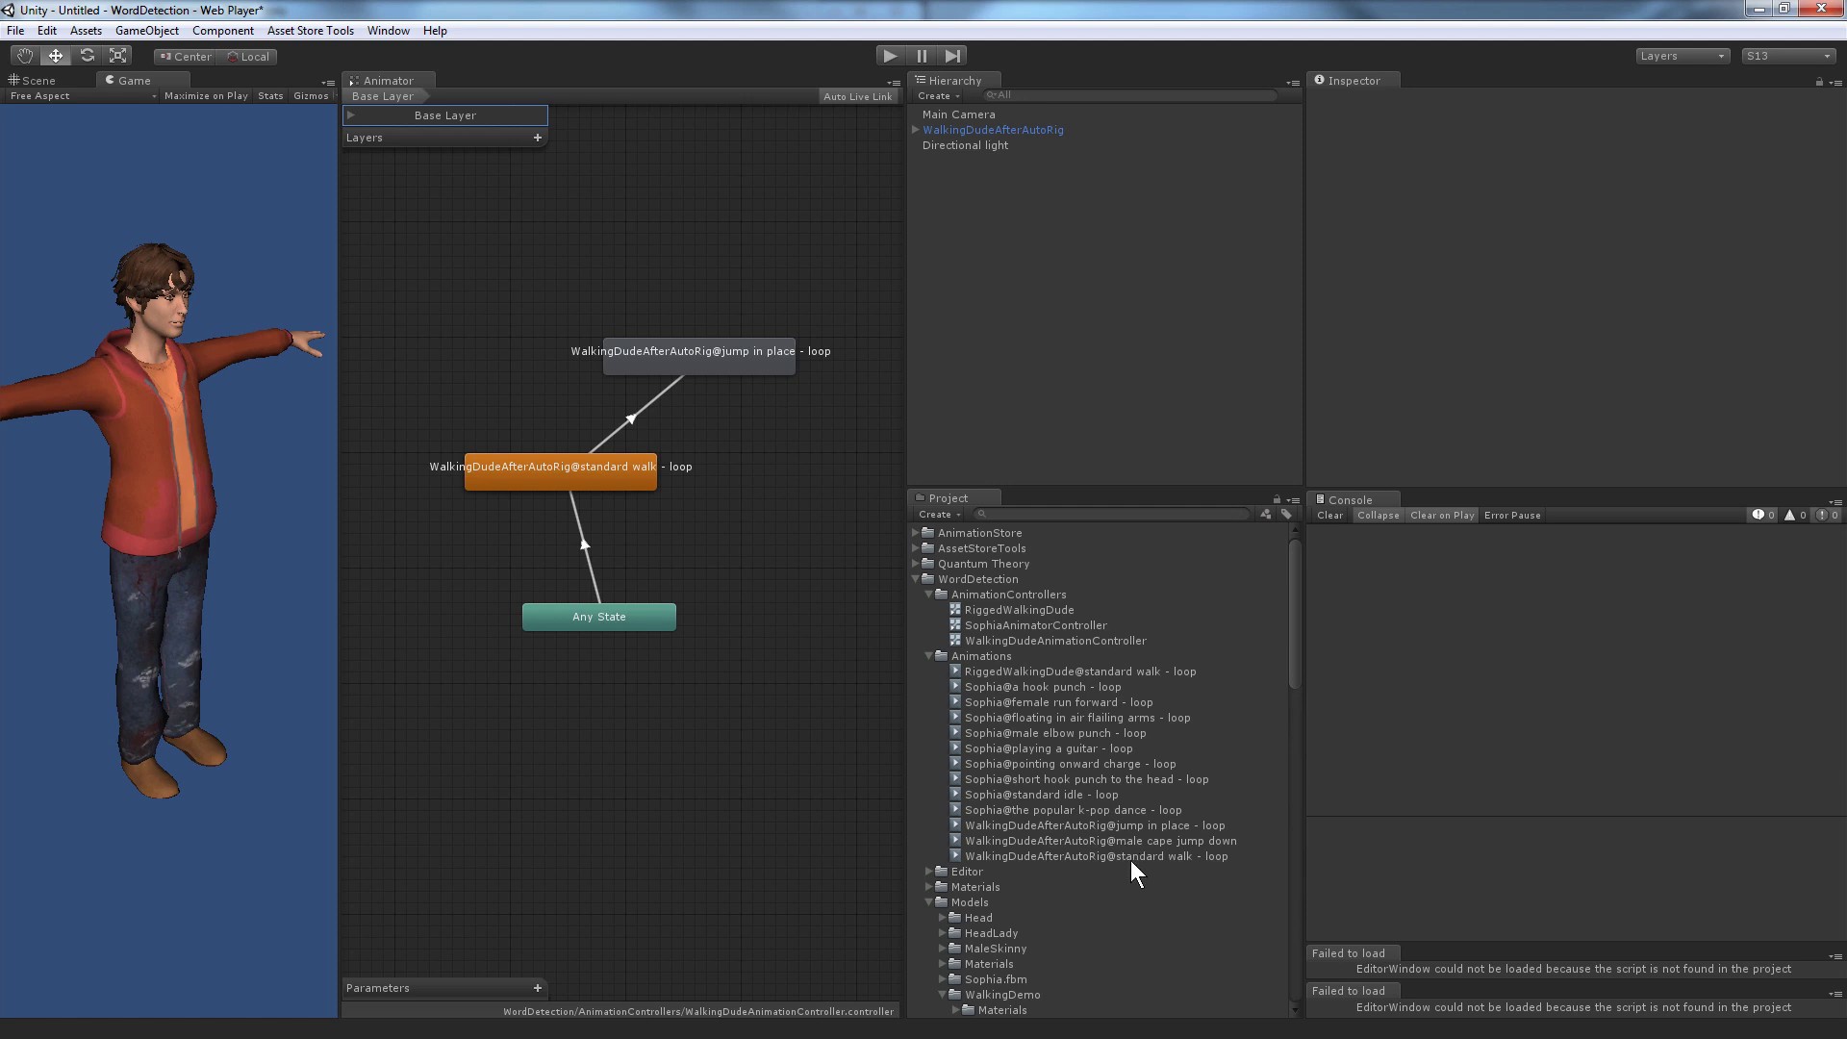
Add a second standard walk state and transition jump in place into standard walk - loop 0.
left_click_drag(564, 235, 568, 241)
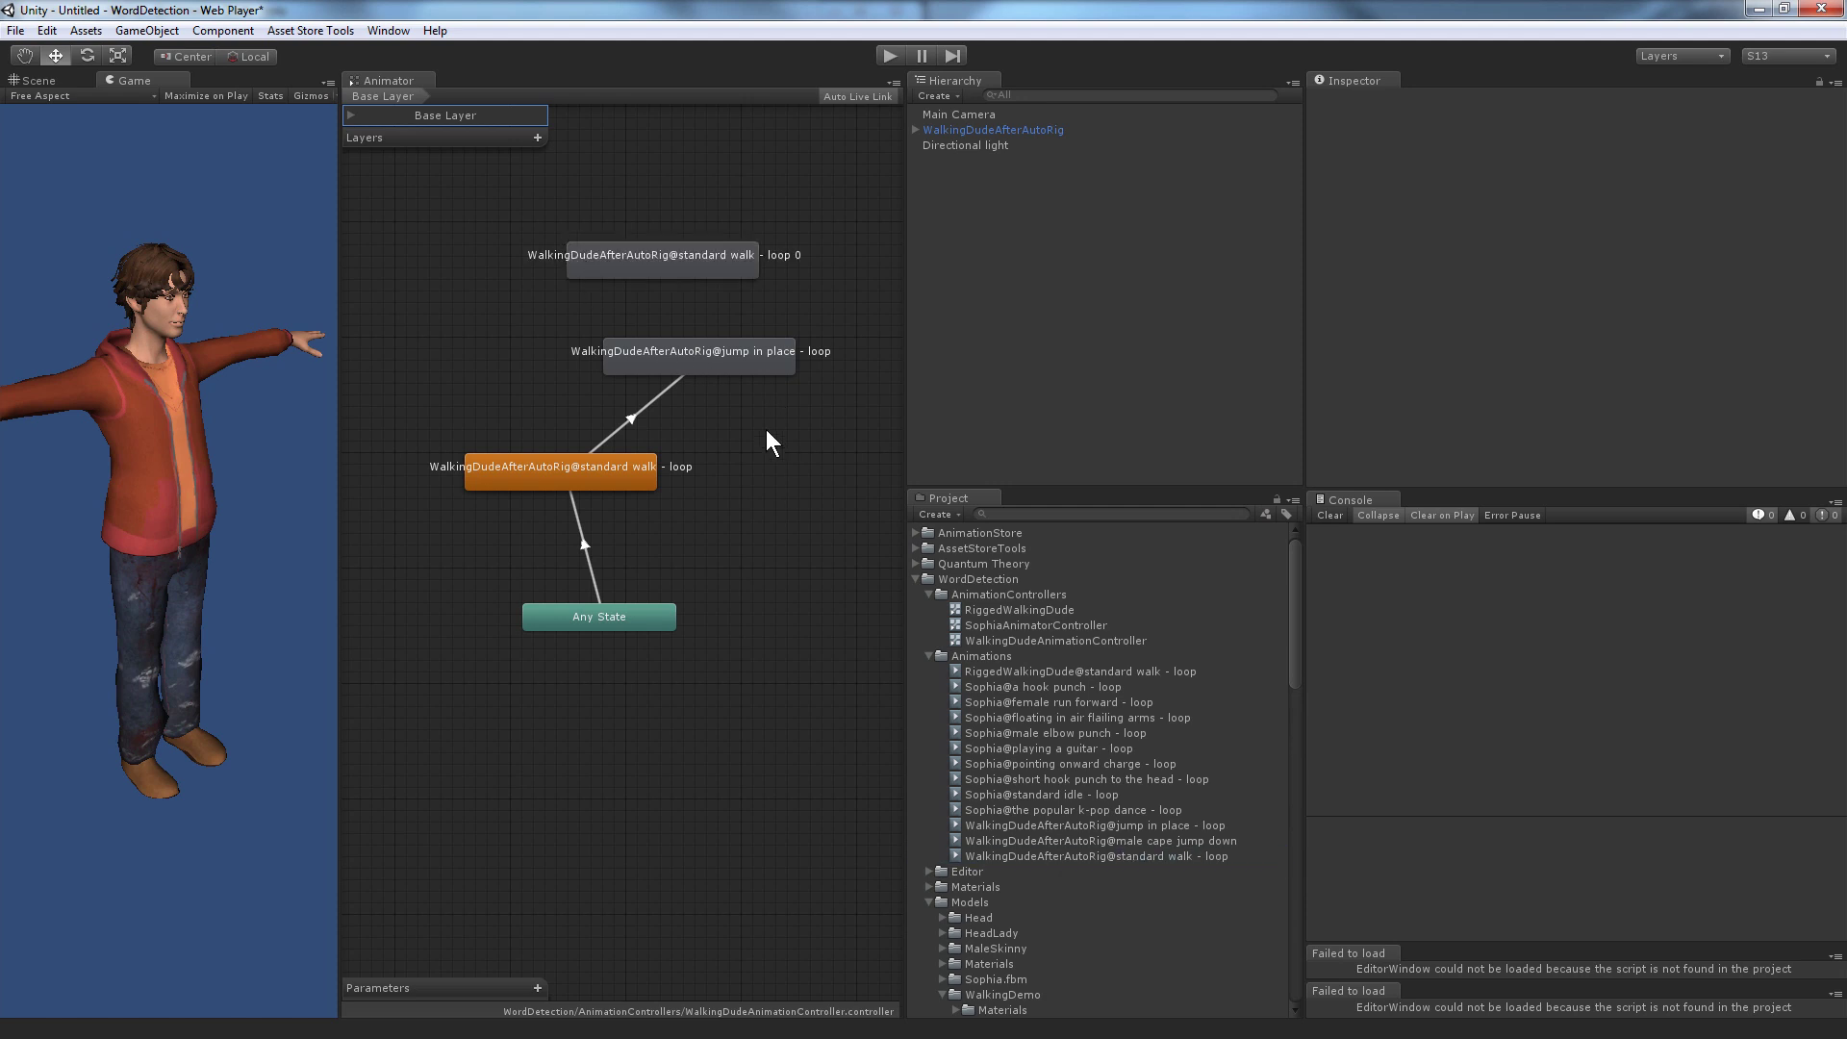
right_click(708, 359)
left_click(755, 373)
left_click(667, 258)
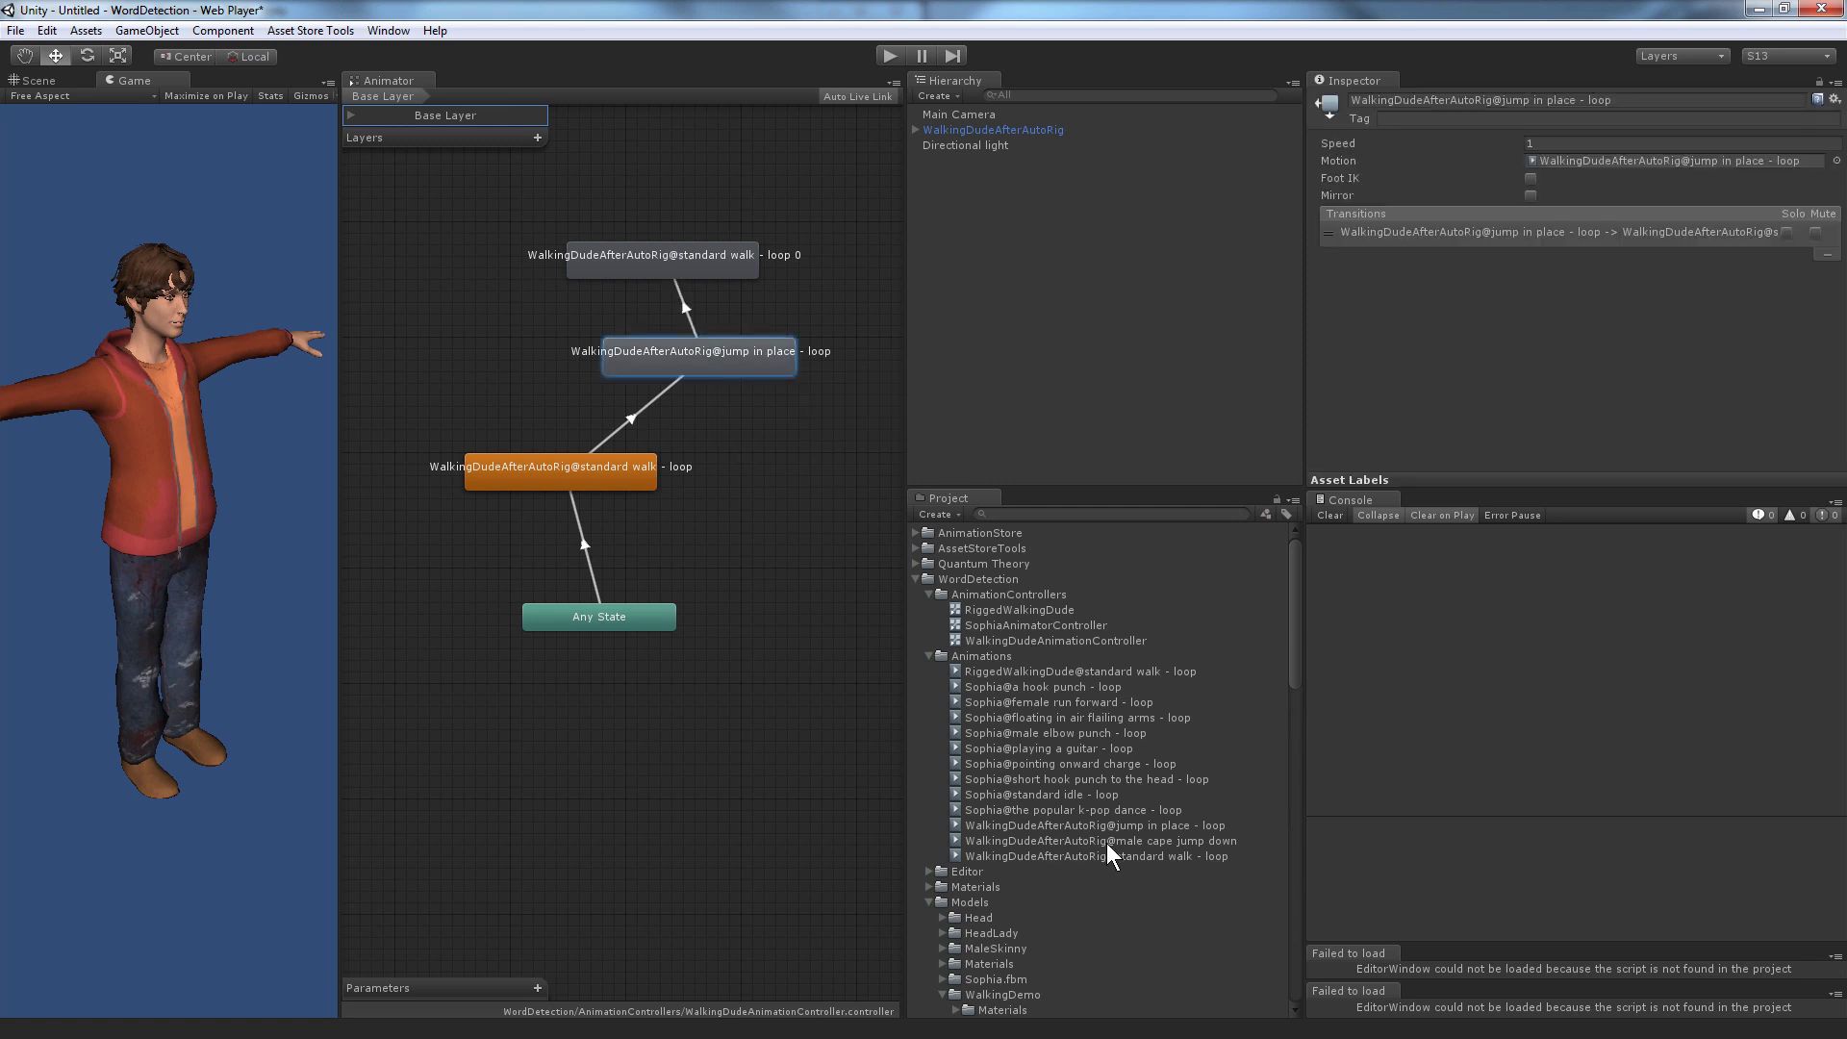
Add a male cape jump down state, linked from walk - loop 0 and back to standard walk - loop.
left_click_drag(1107, 843, 479, 178)
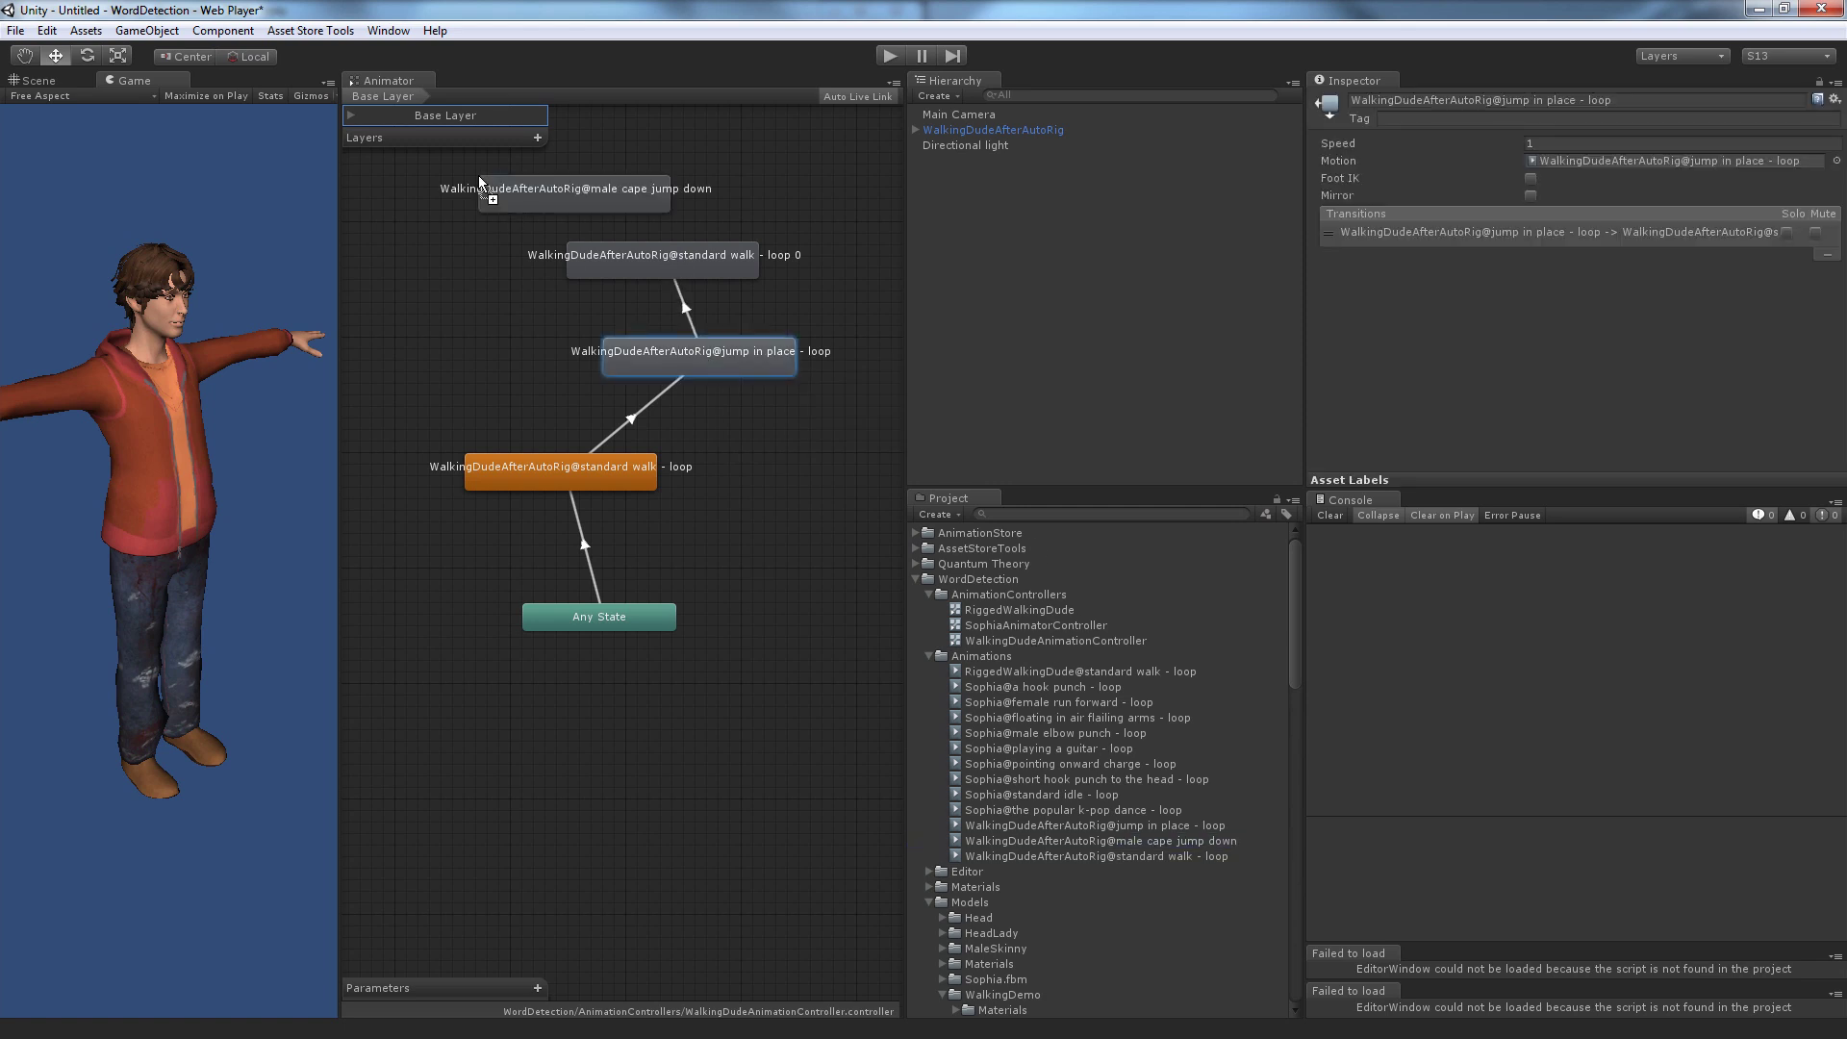
right_click(668, 259)
left_click(702, 269)
left_click(577, 190)
right_click(563, 187)
left_click(625, 195)
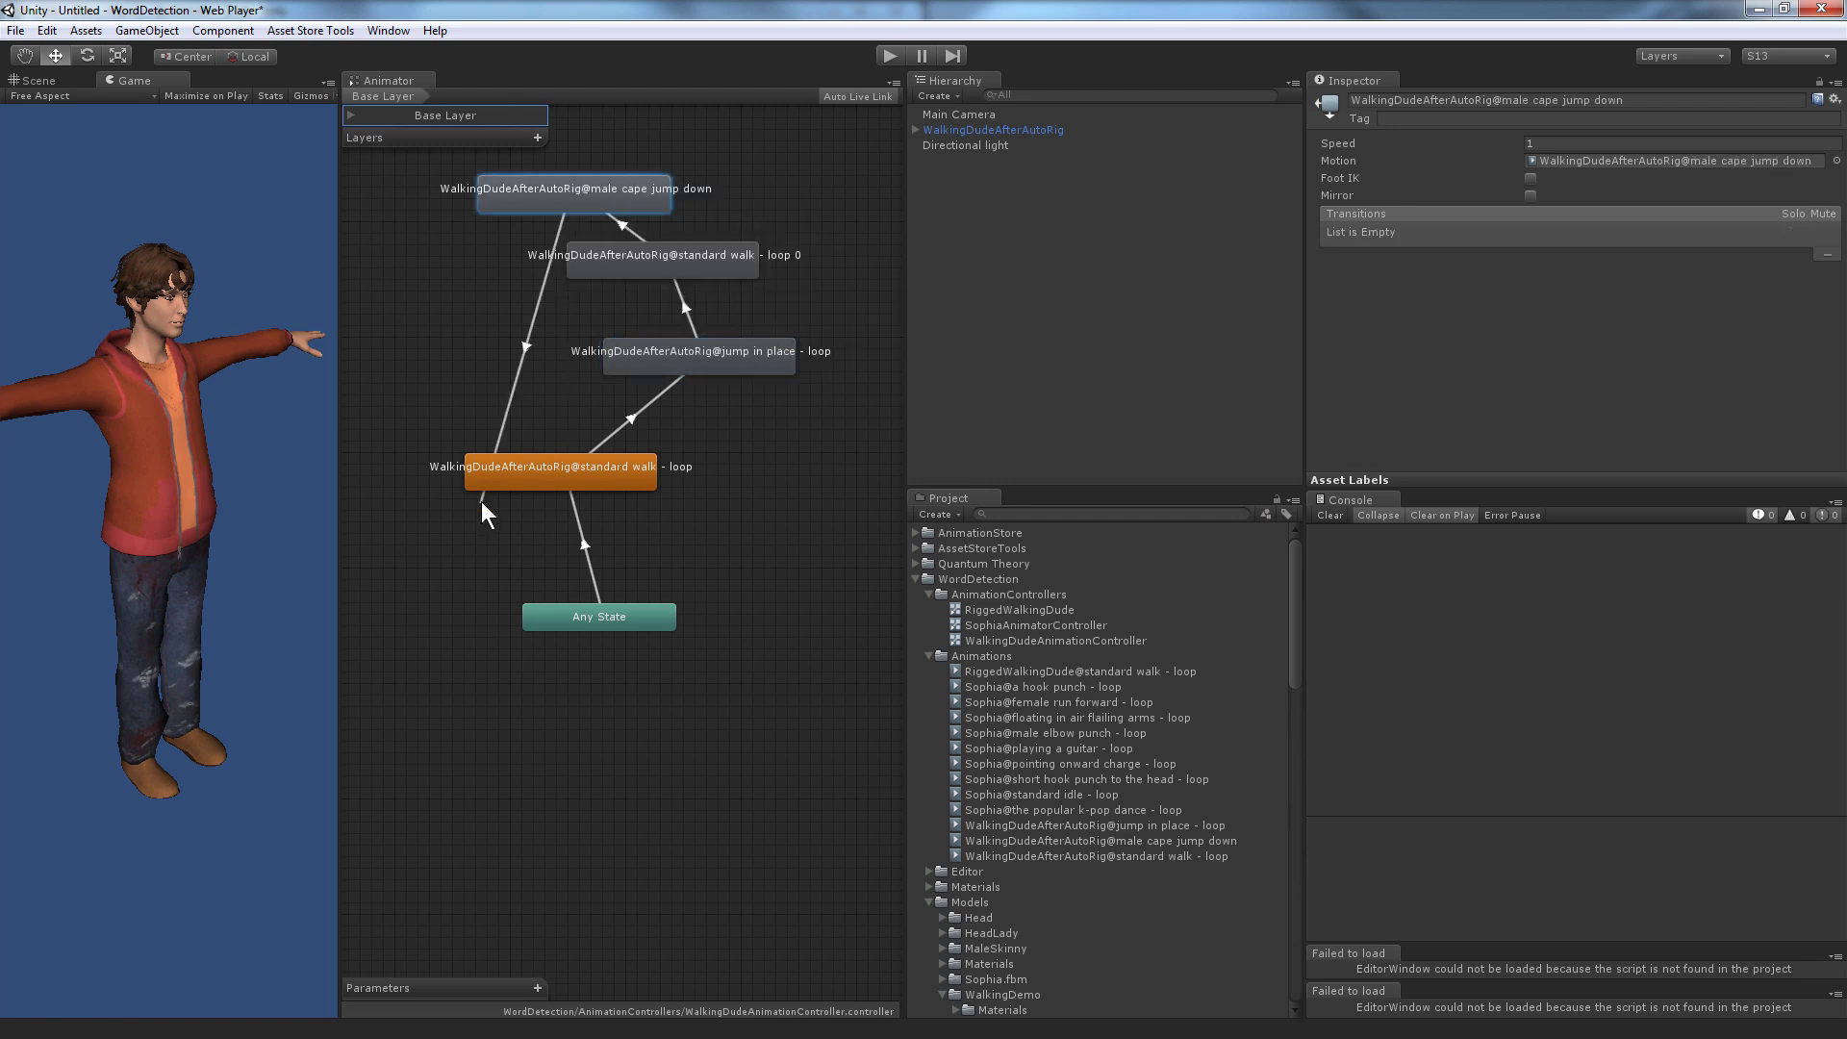
left_click(502, 465)
Rearrange the new states in the Animator graph and run the game to test the chain.
left_click_drag(544, 192, 437, 205)
left_click(625, 272)
left_click_drag(625, 271, 645, 292)
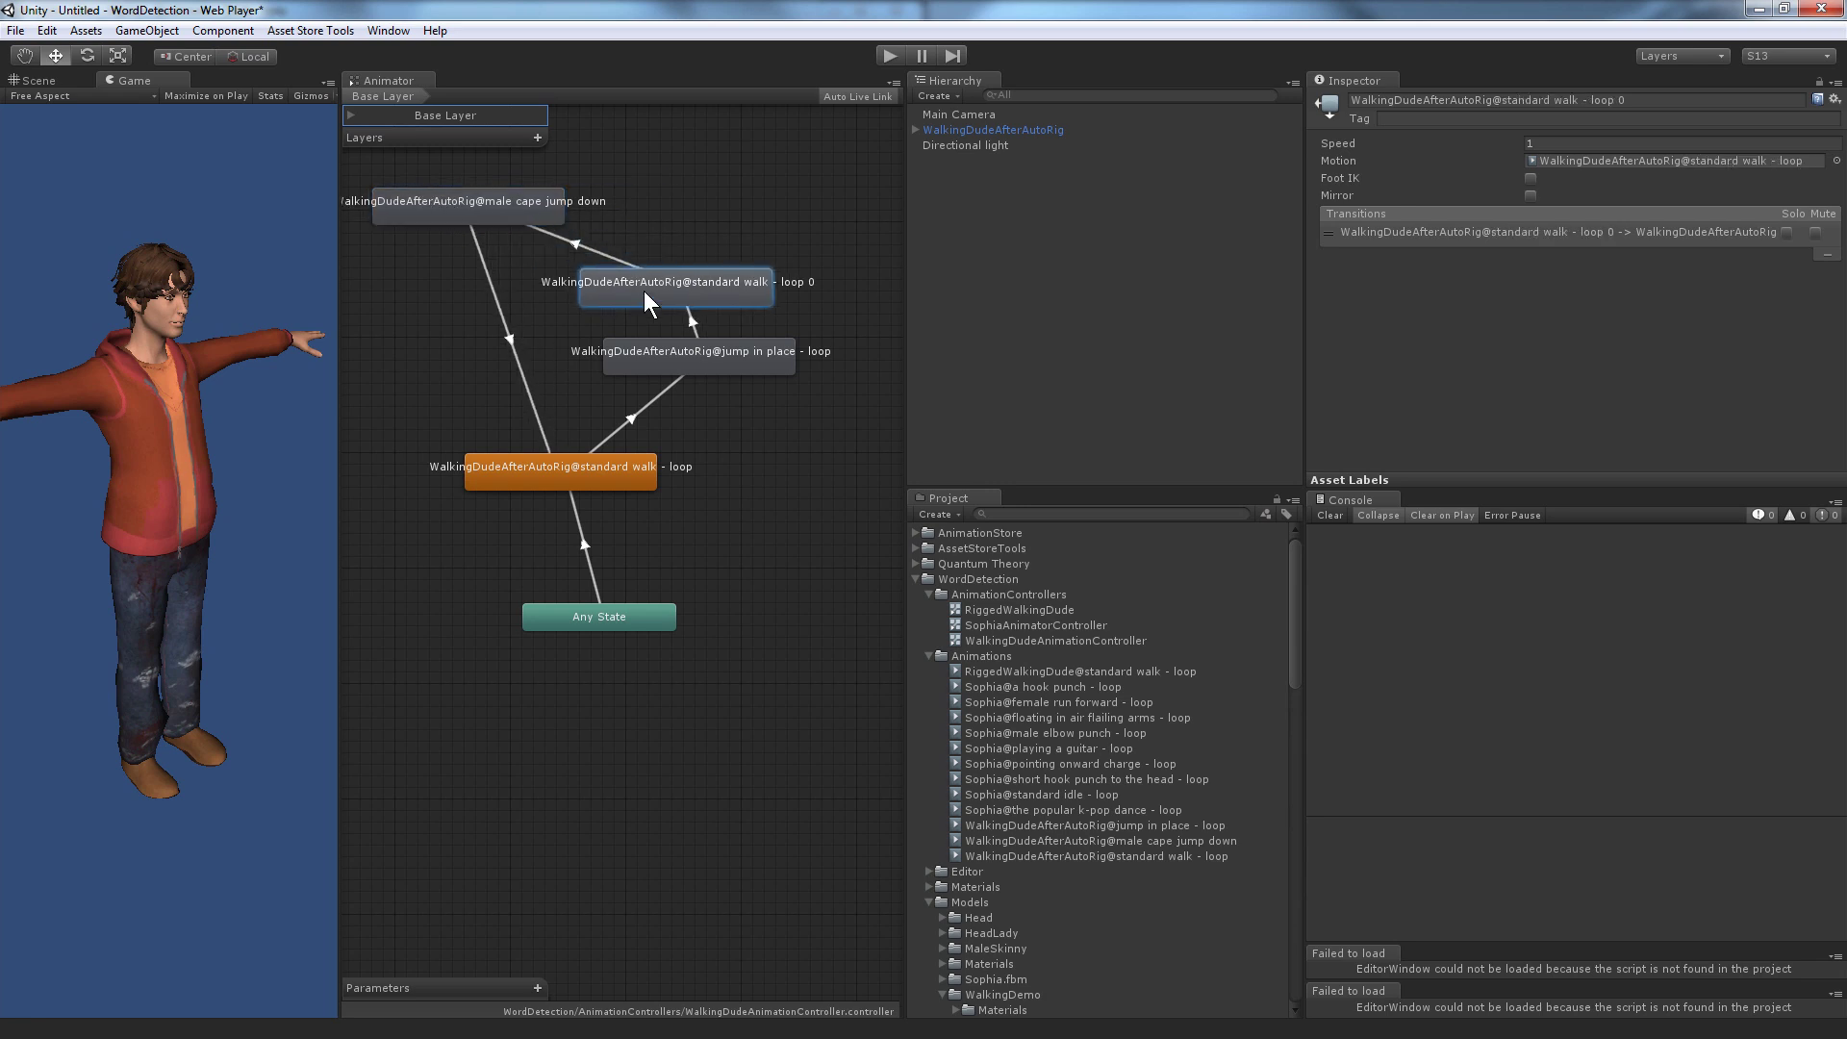
left_click(891, 58)
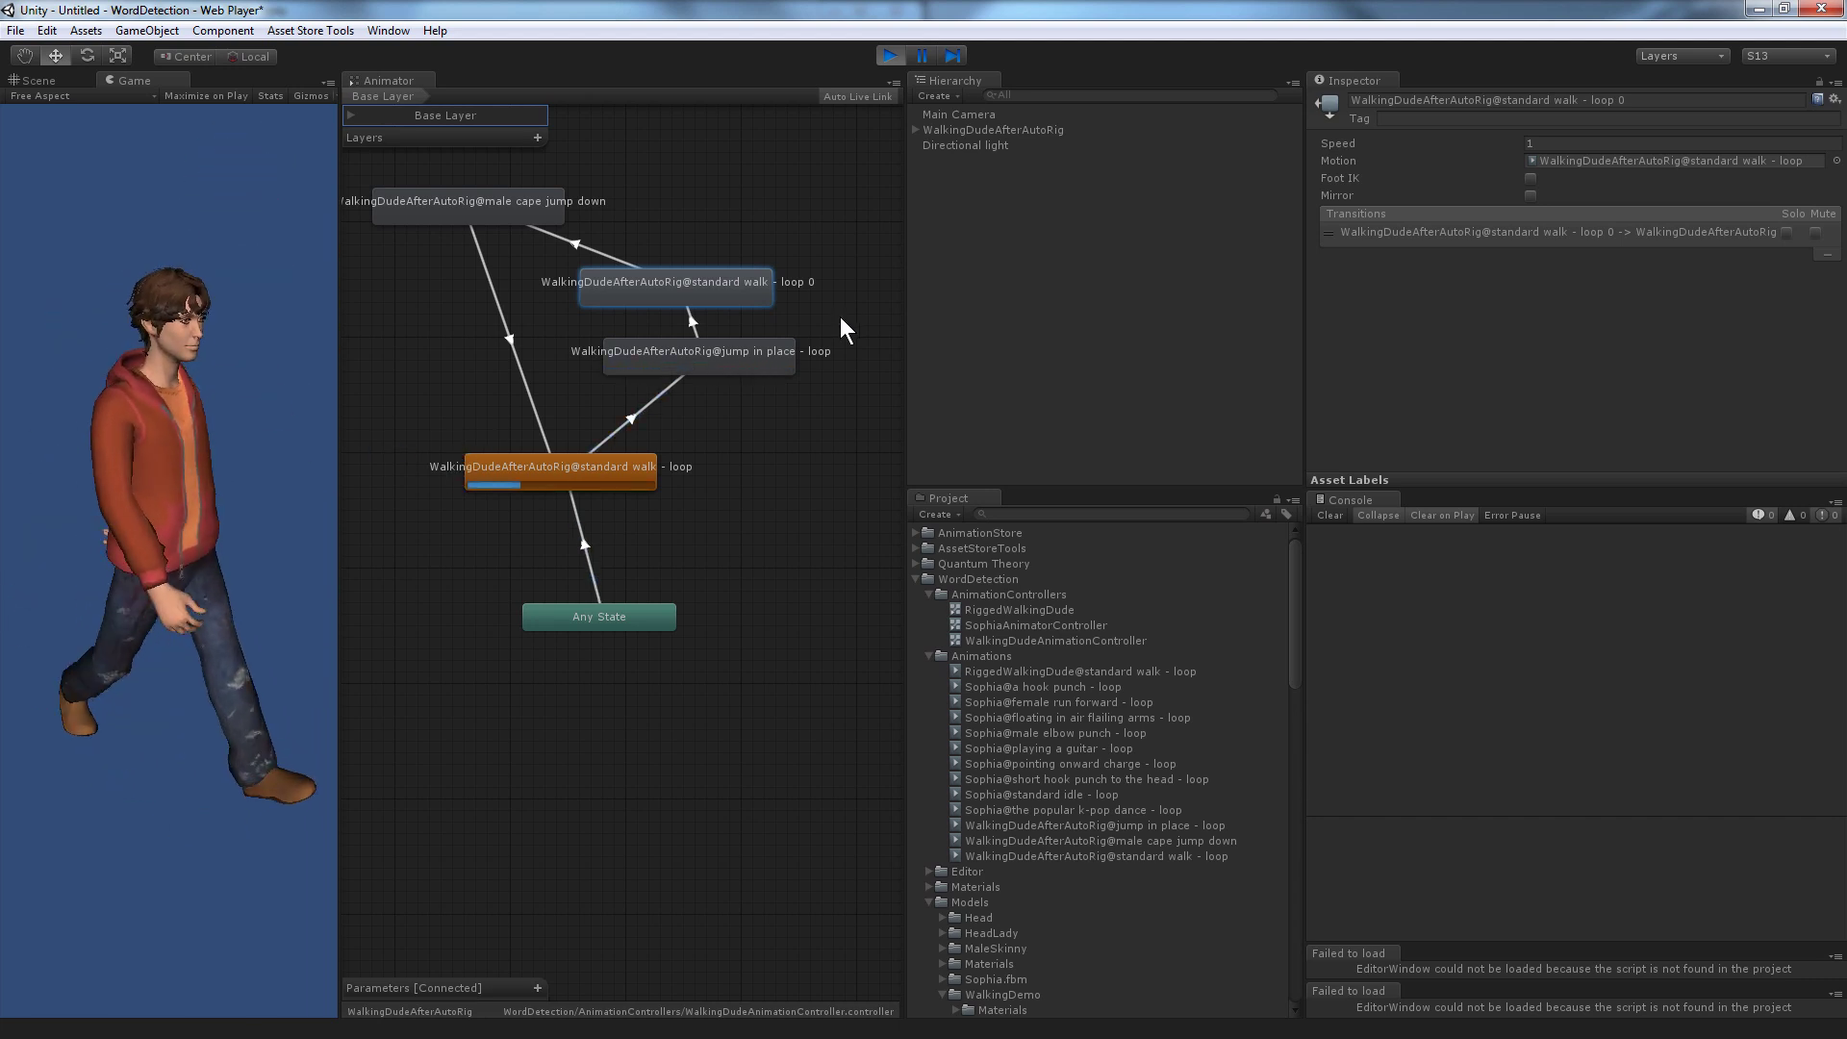
Select WalkingDudeAfterAutoRig's Mesh and enter 100 for its goofy blend shape.
left_click(976, 130)
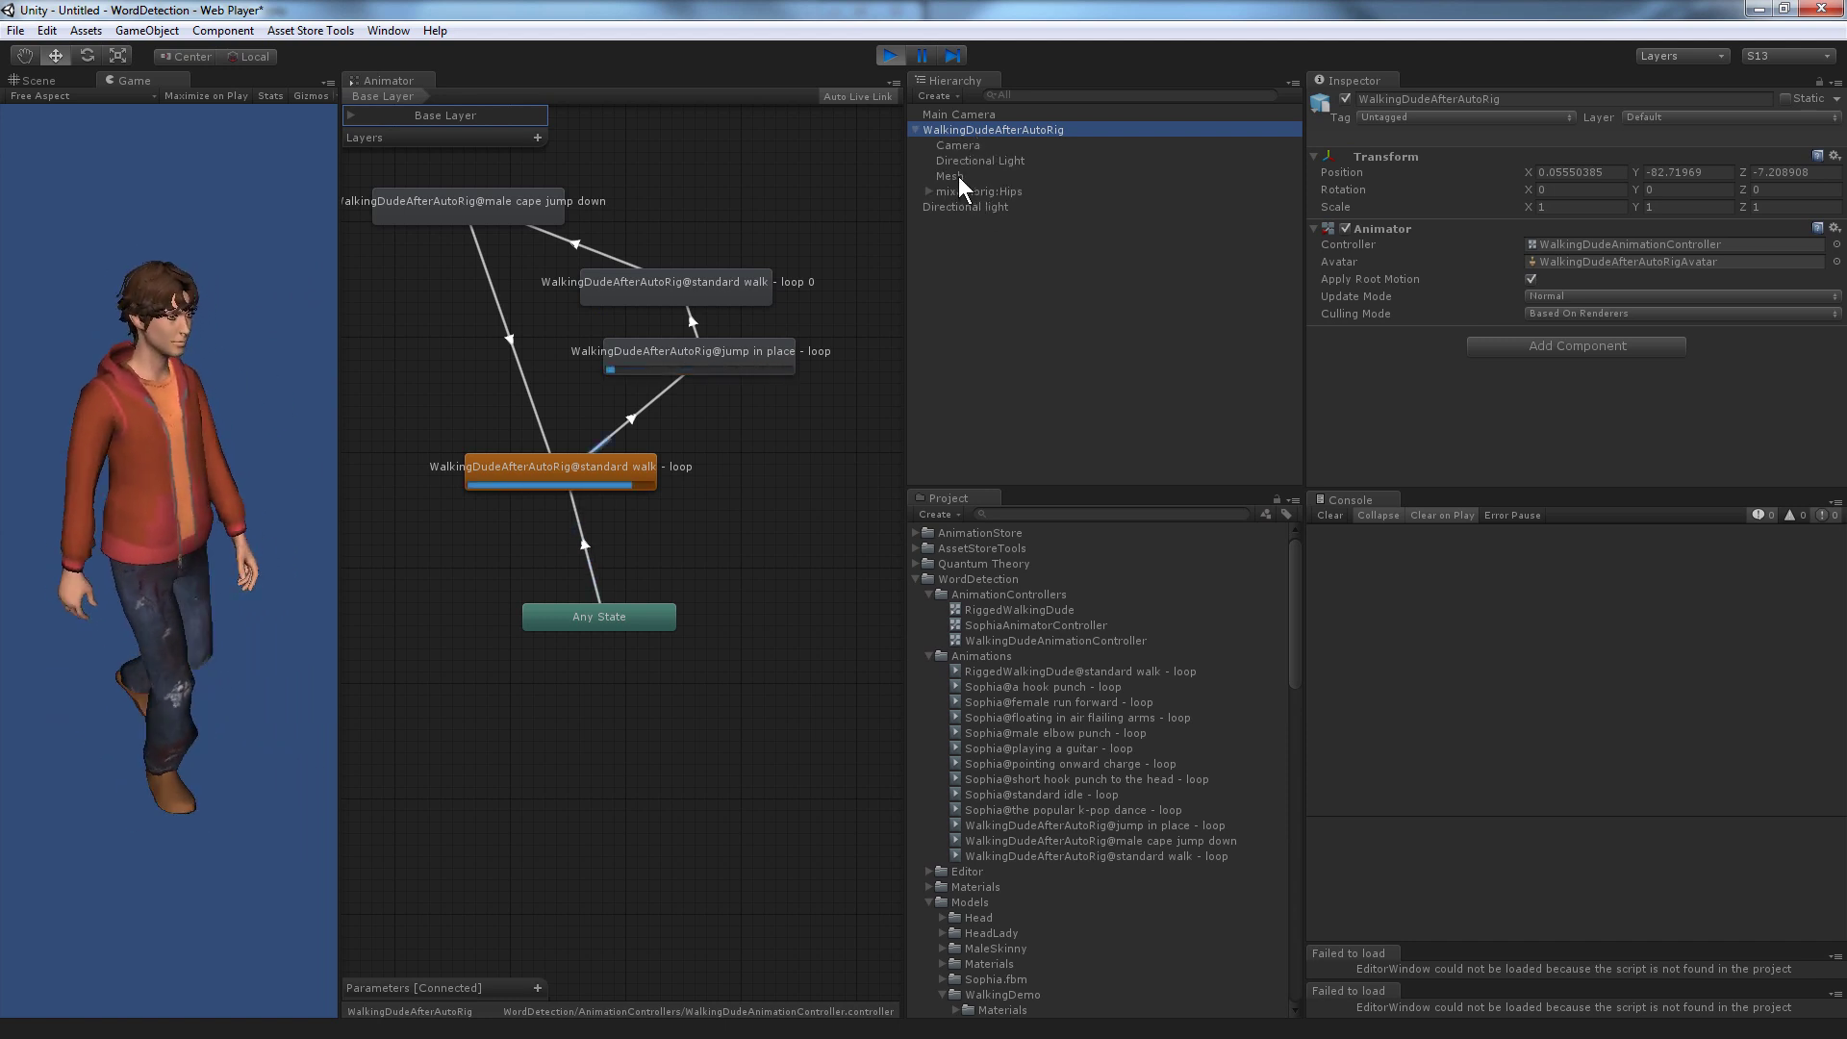
left_click(956, 177)
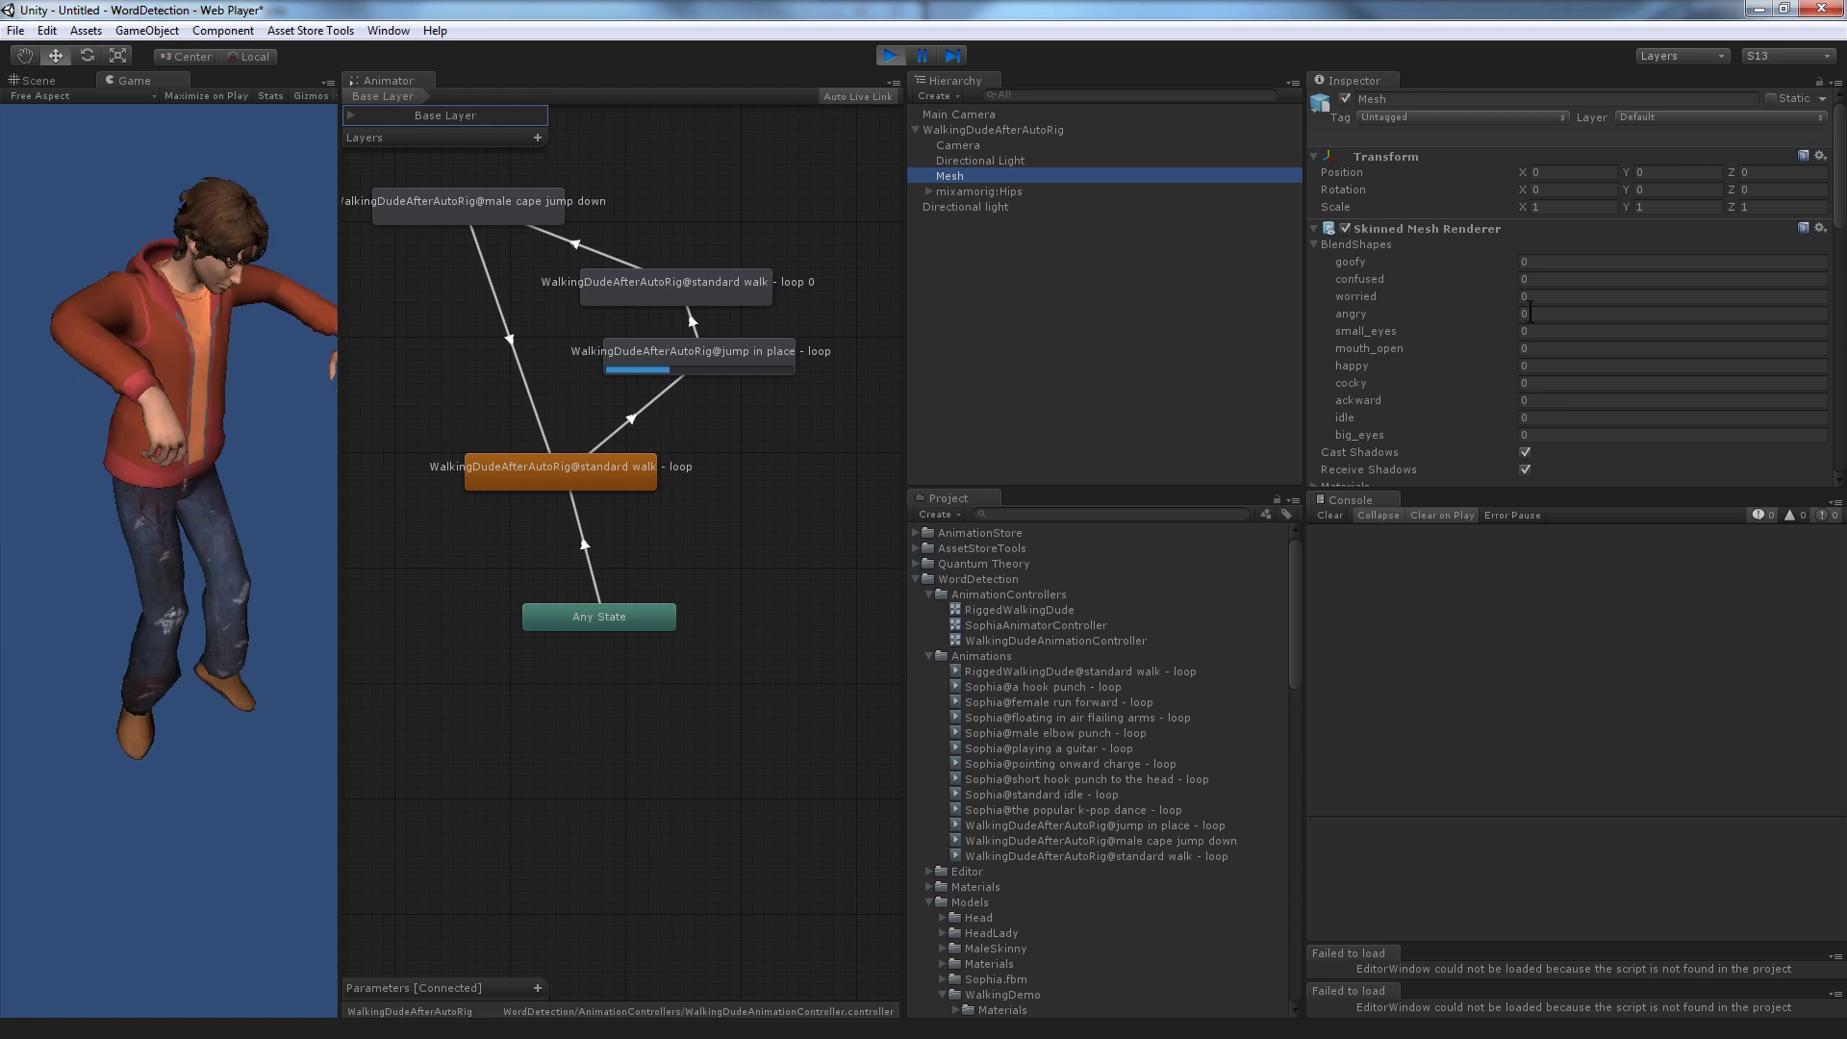
left_click(1543, 263)
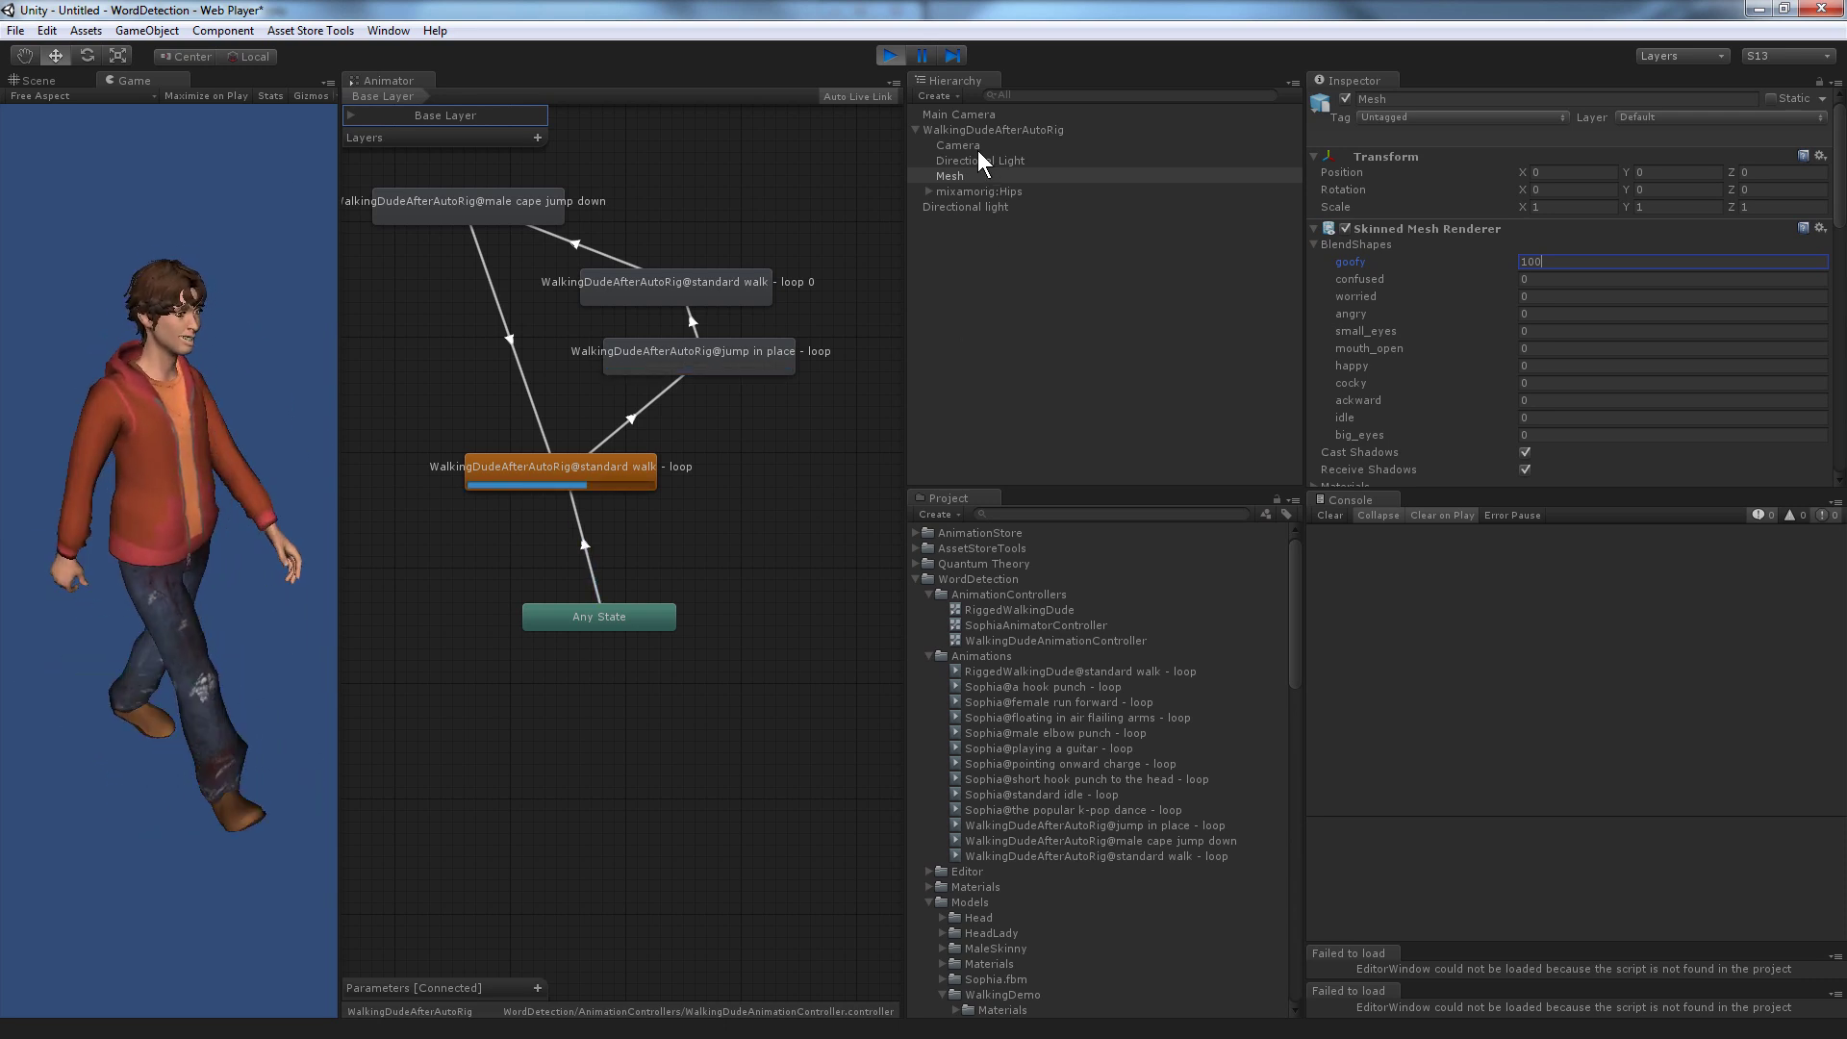
left_click(971, 113)
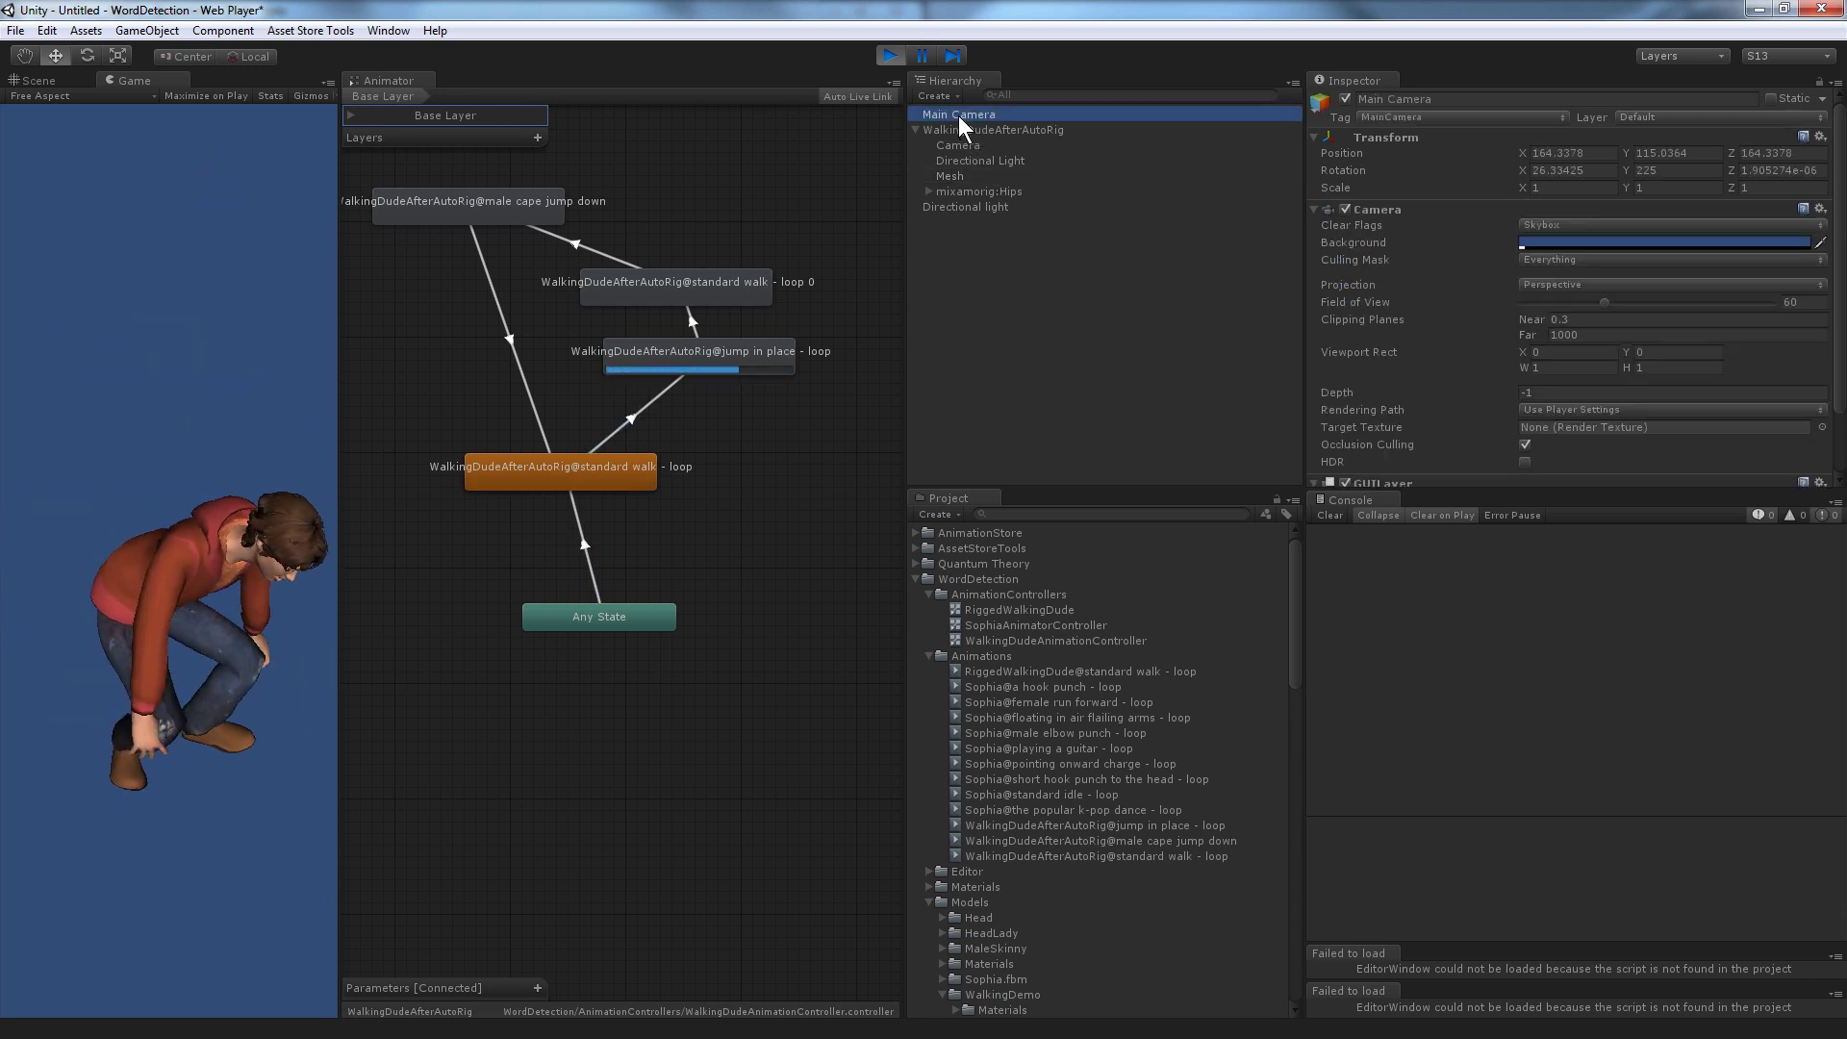
Parent Main Camera under the character's Mesh, then return it to the scene's top level.
left_click_drag(958, 113, 977, 176)
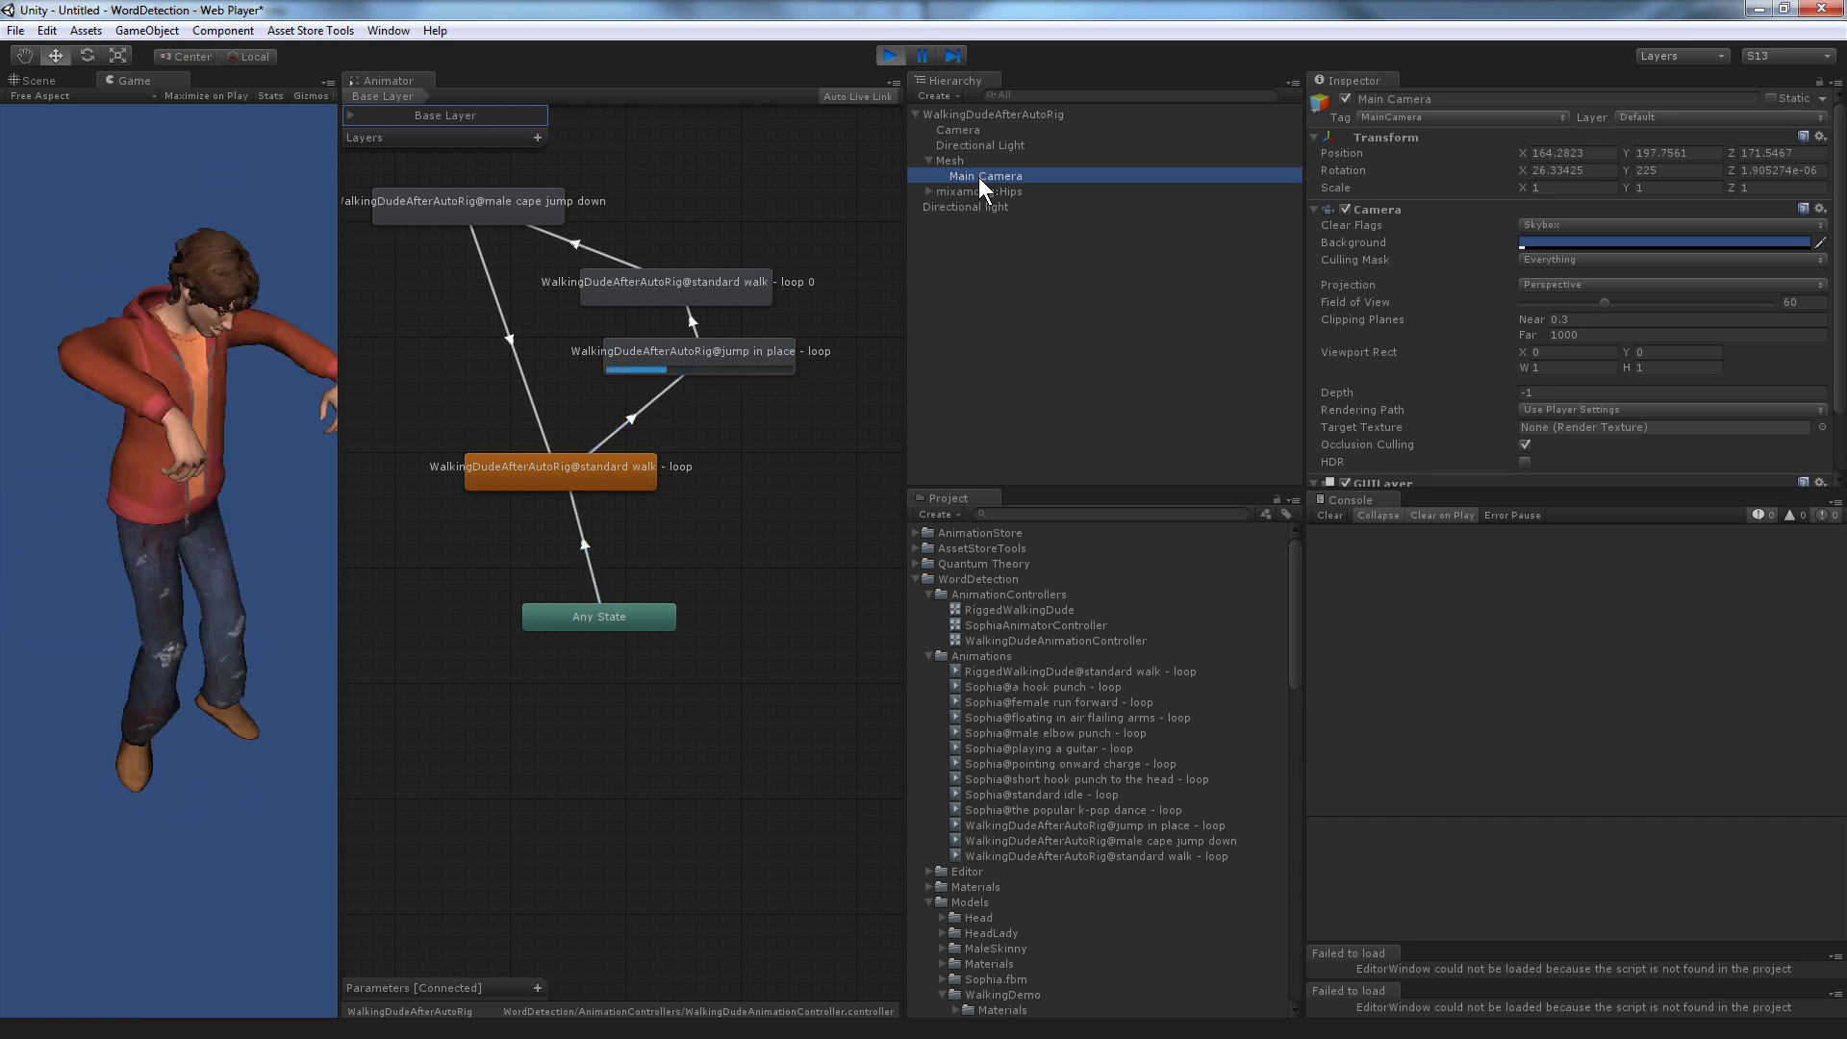
left_click_drag(979, 177, 997, 118)
left_click_drag(985, 193, 964, 256)
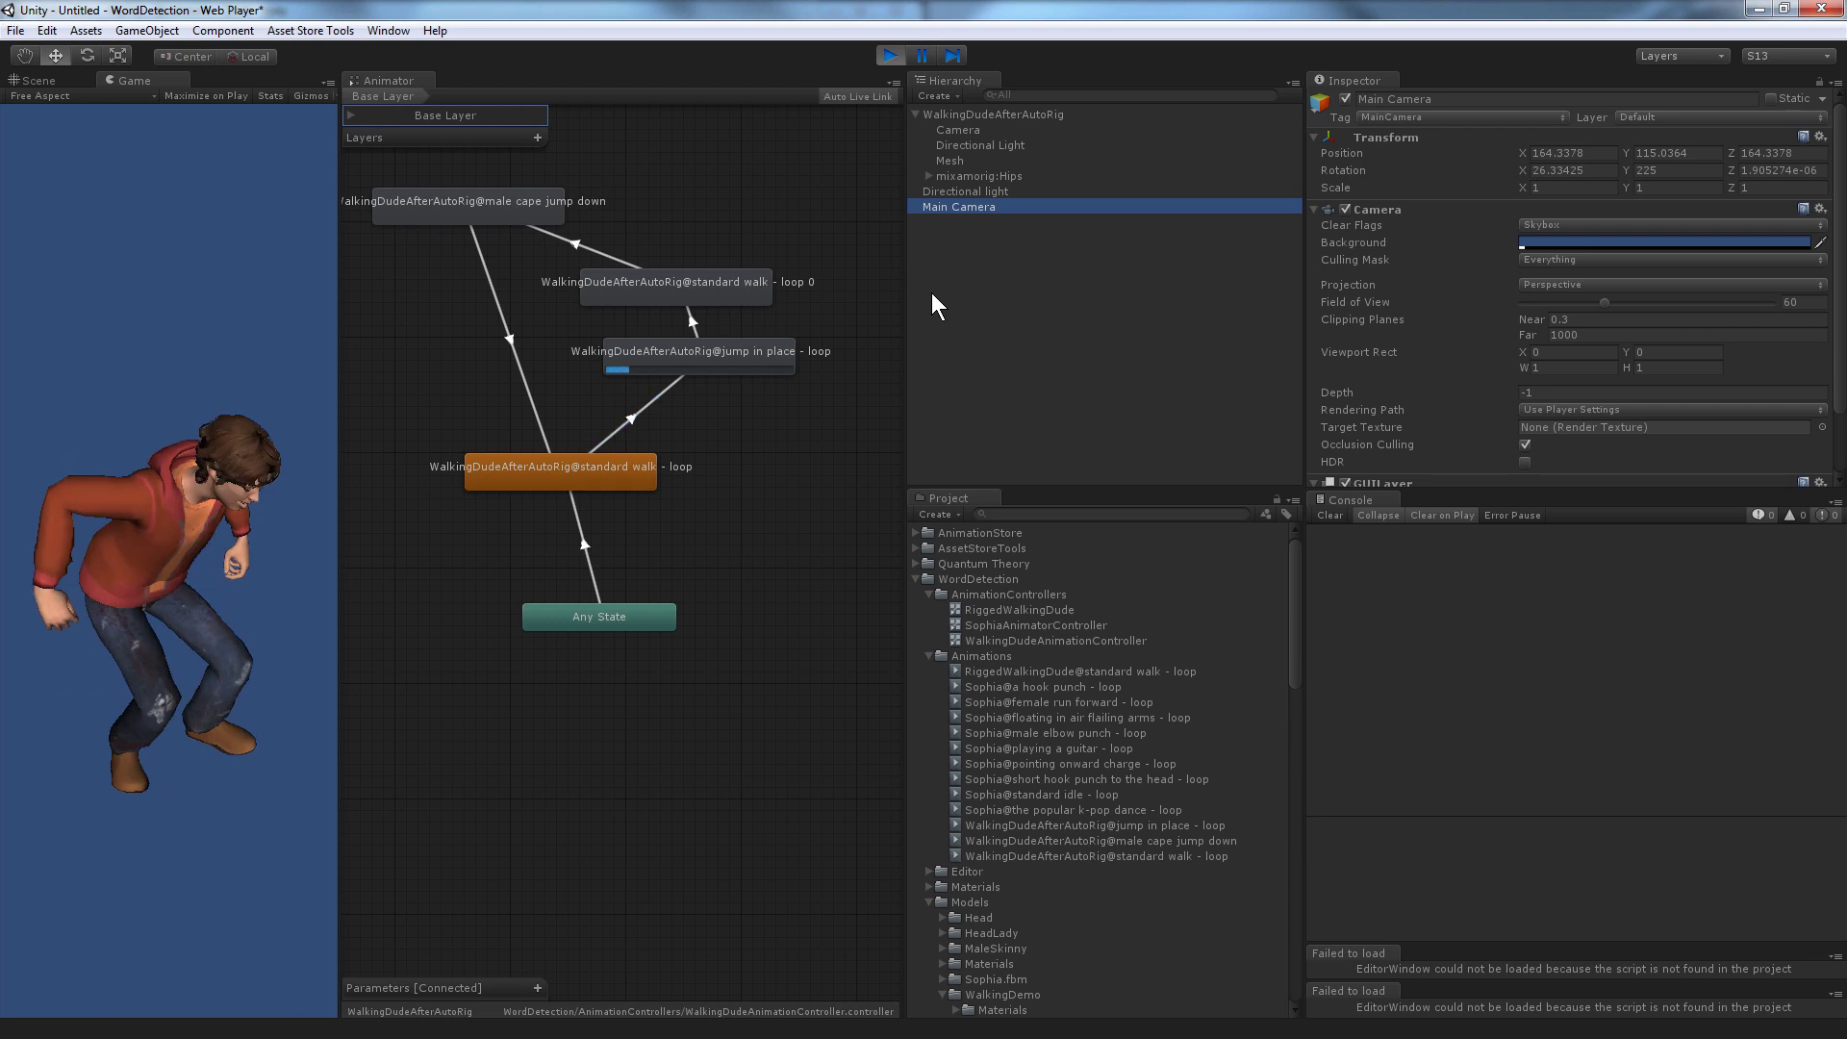
left_click(980, 113)
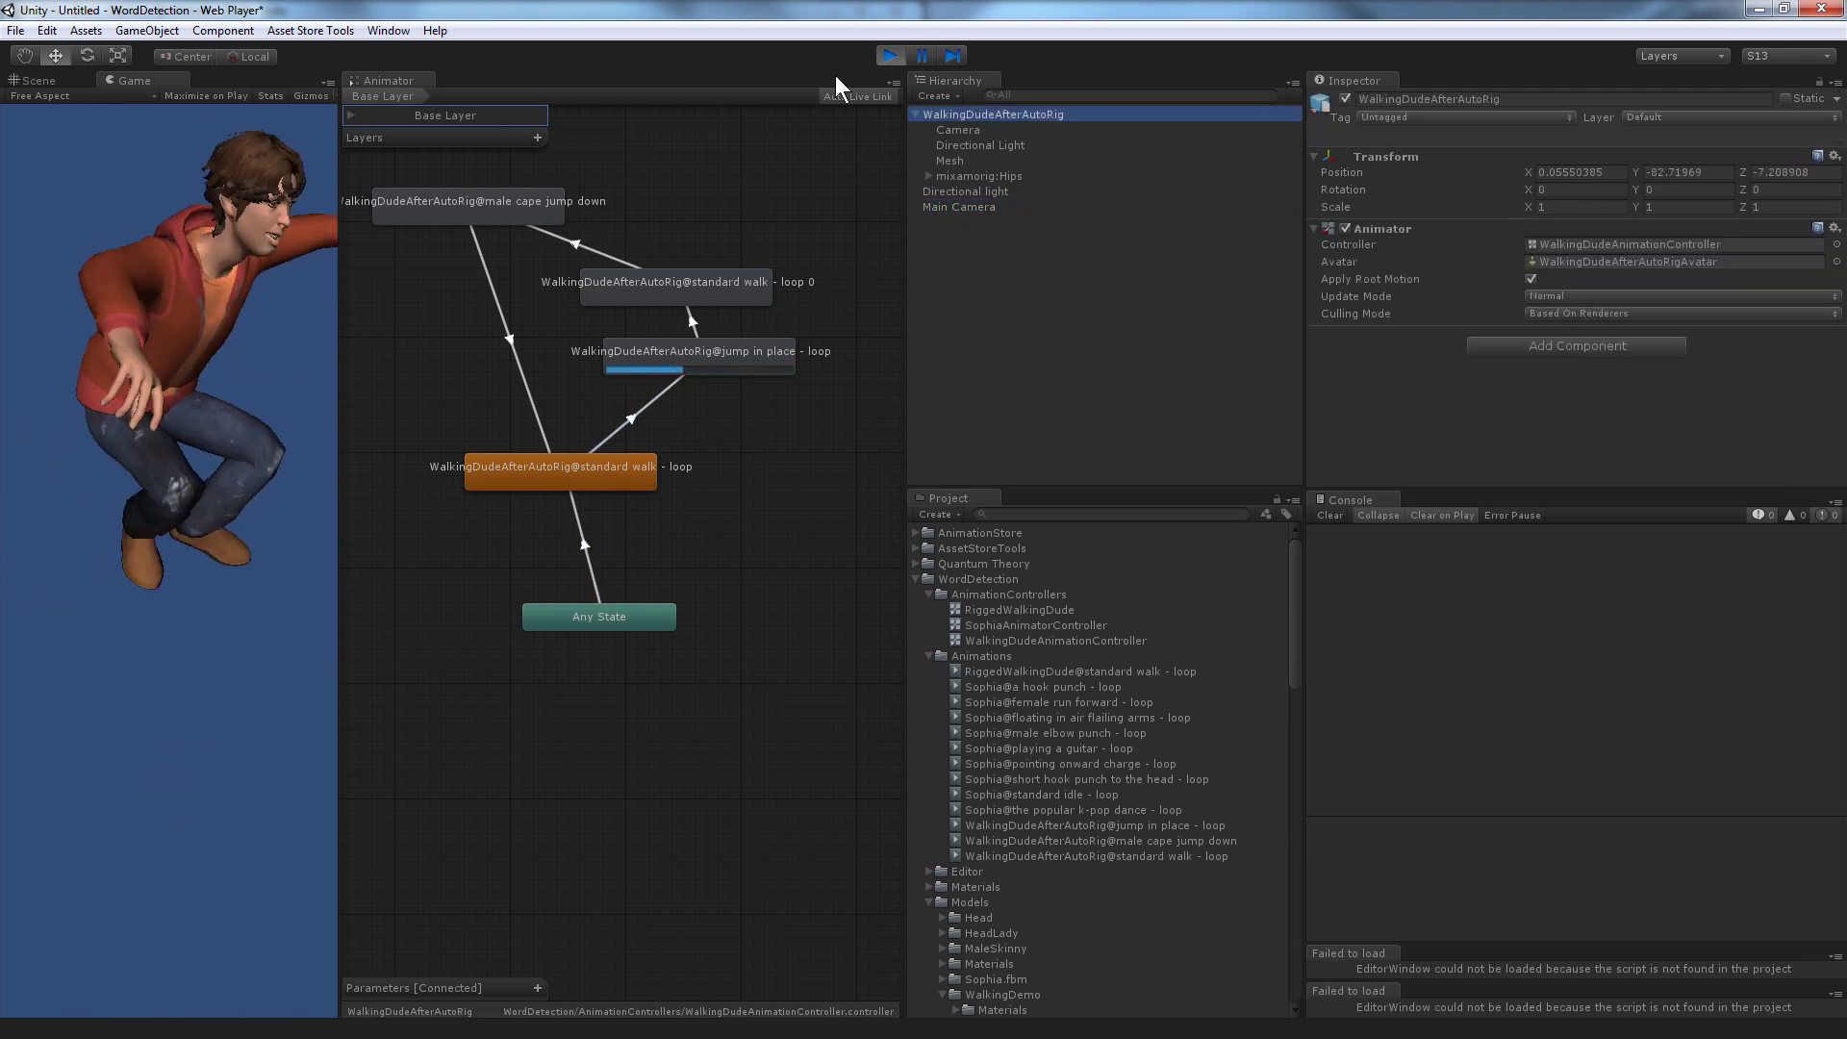
Stop the game, disable Apply Root Motion, replay, and drop Main Camera into the character's mixamorig:Hips.
left_click(889, 55)
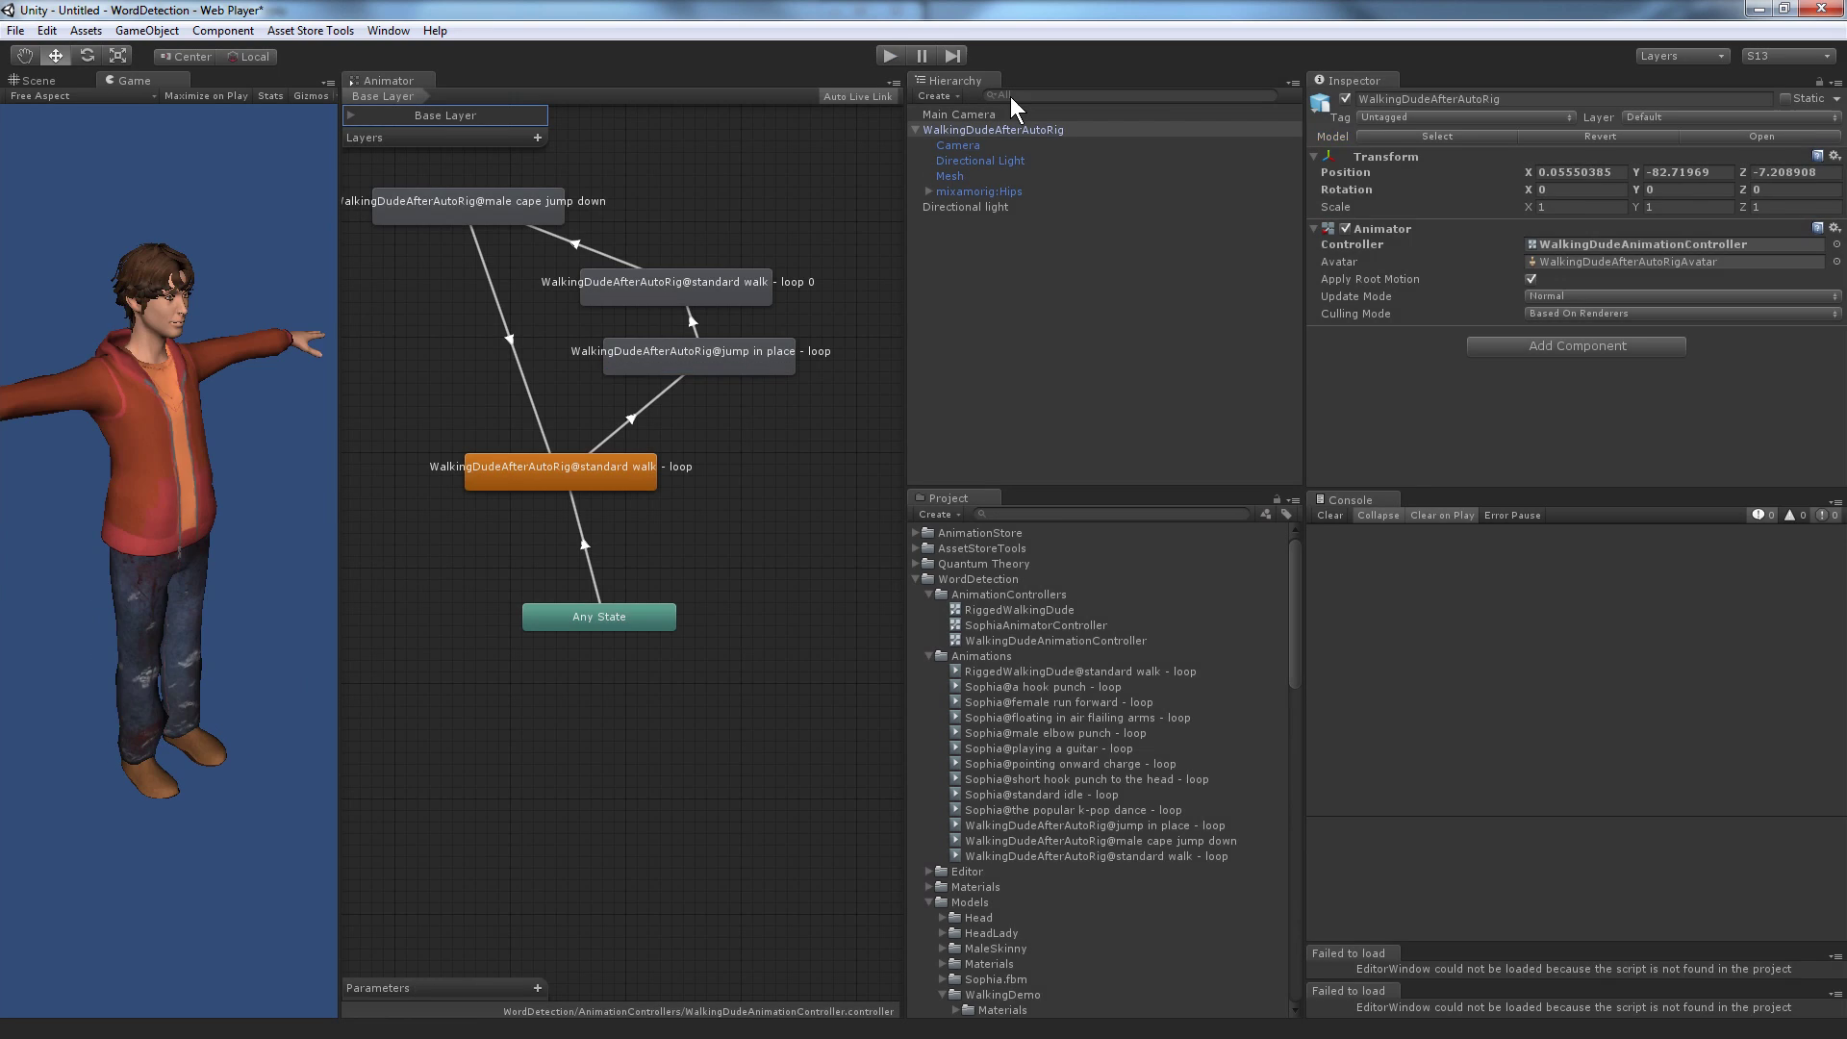
left_click(1531, 279)
left_click(891, 57)
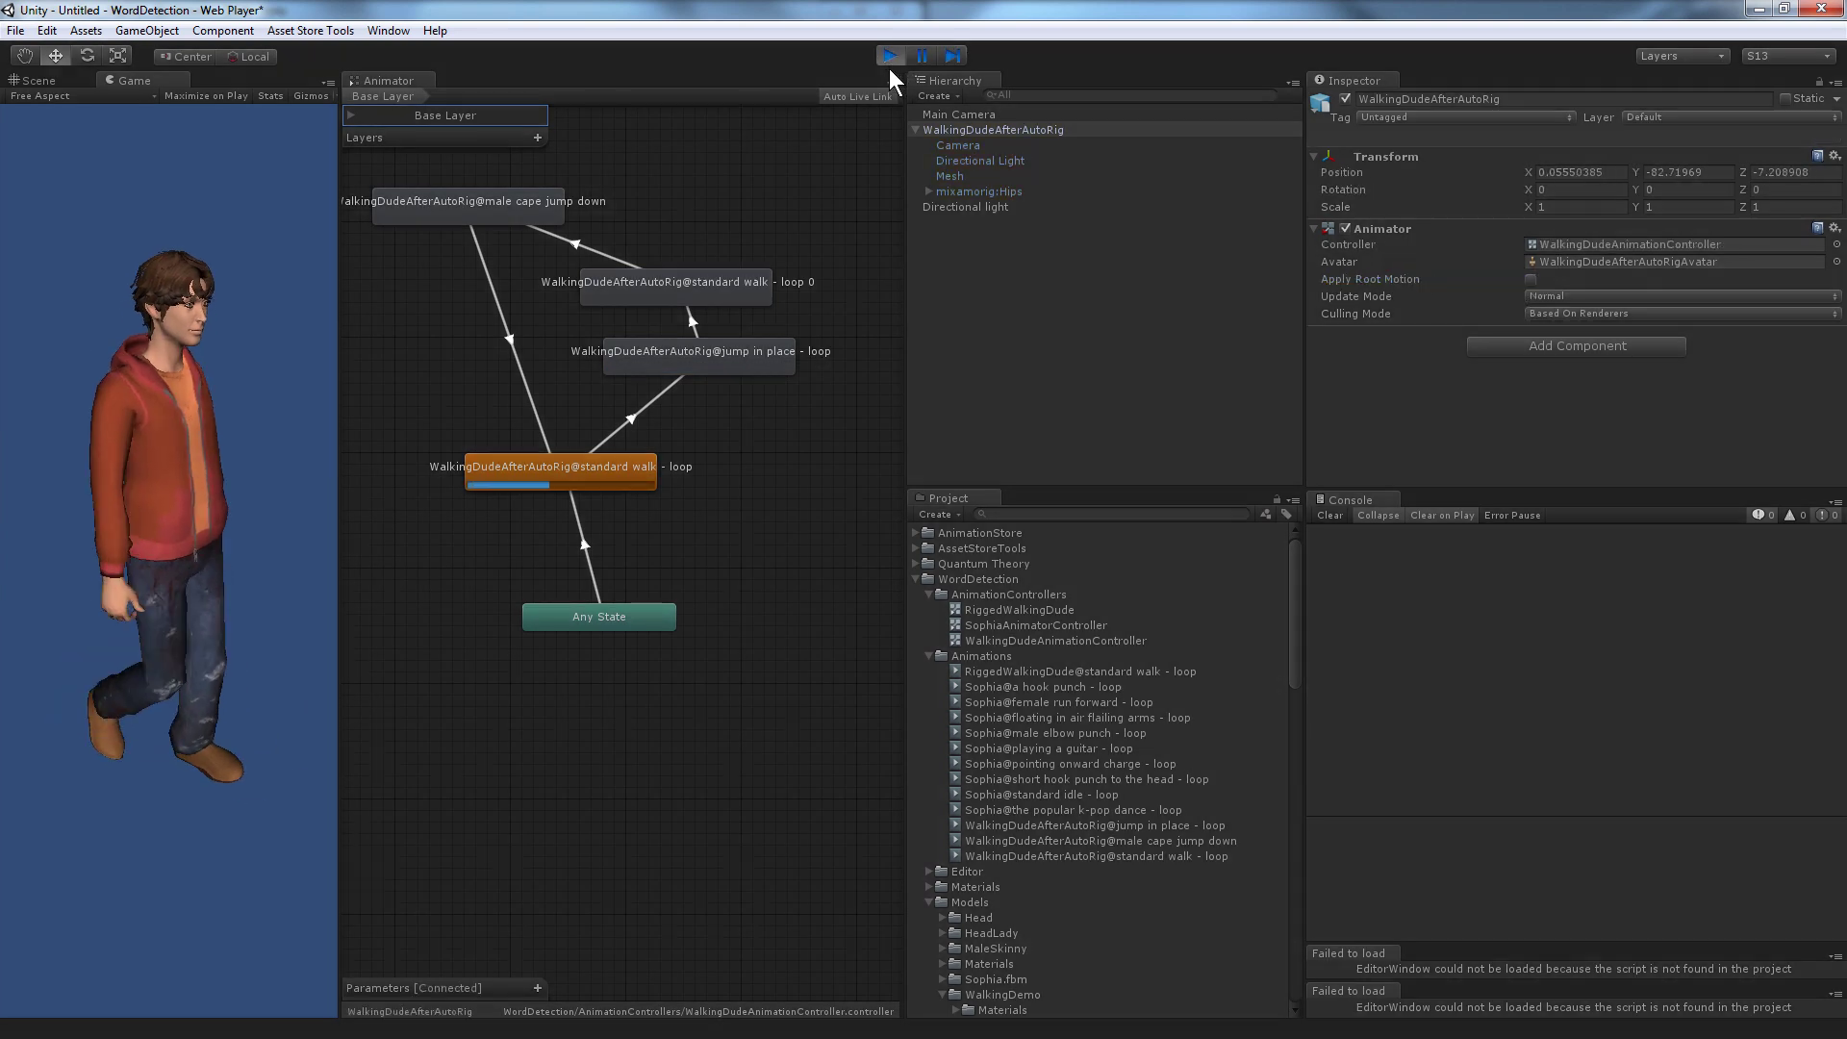
left_click_drag(979, 116, 1013, 194)
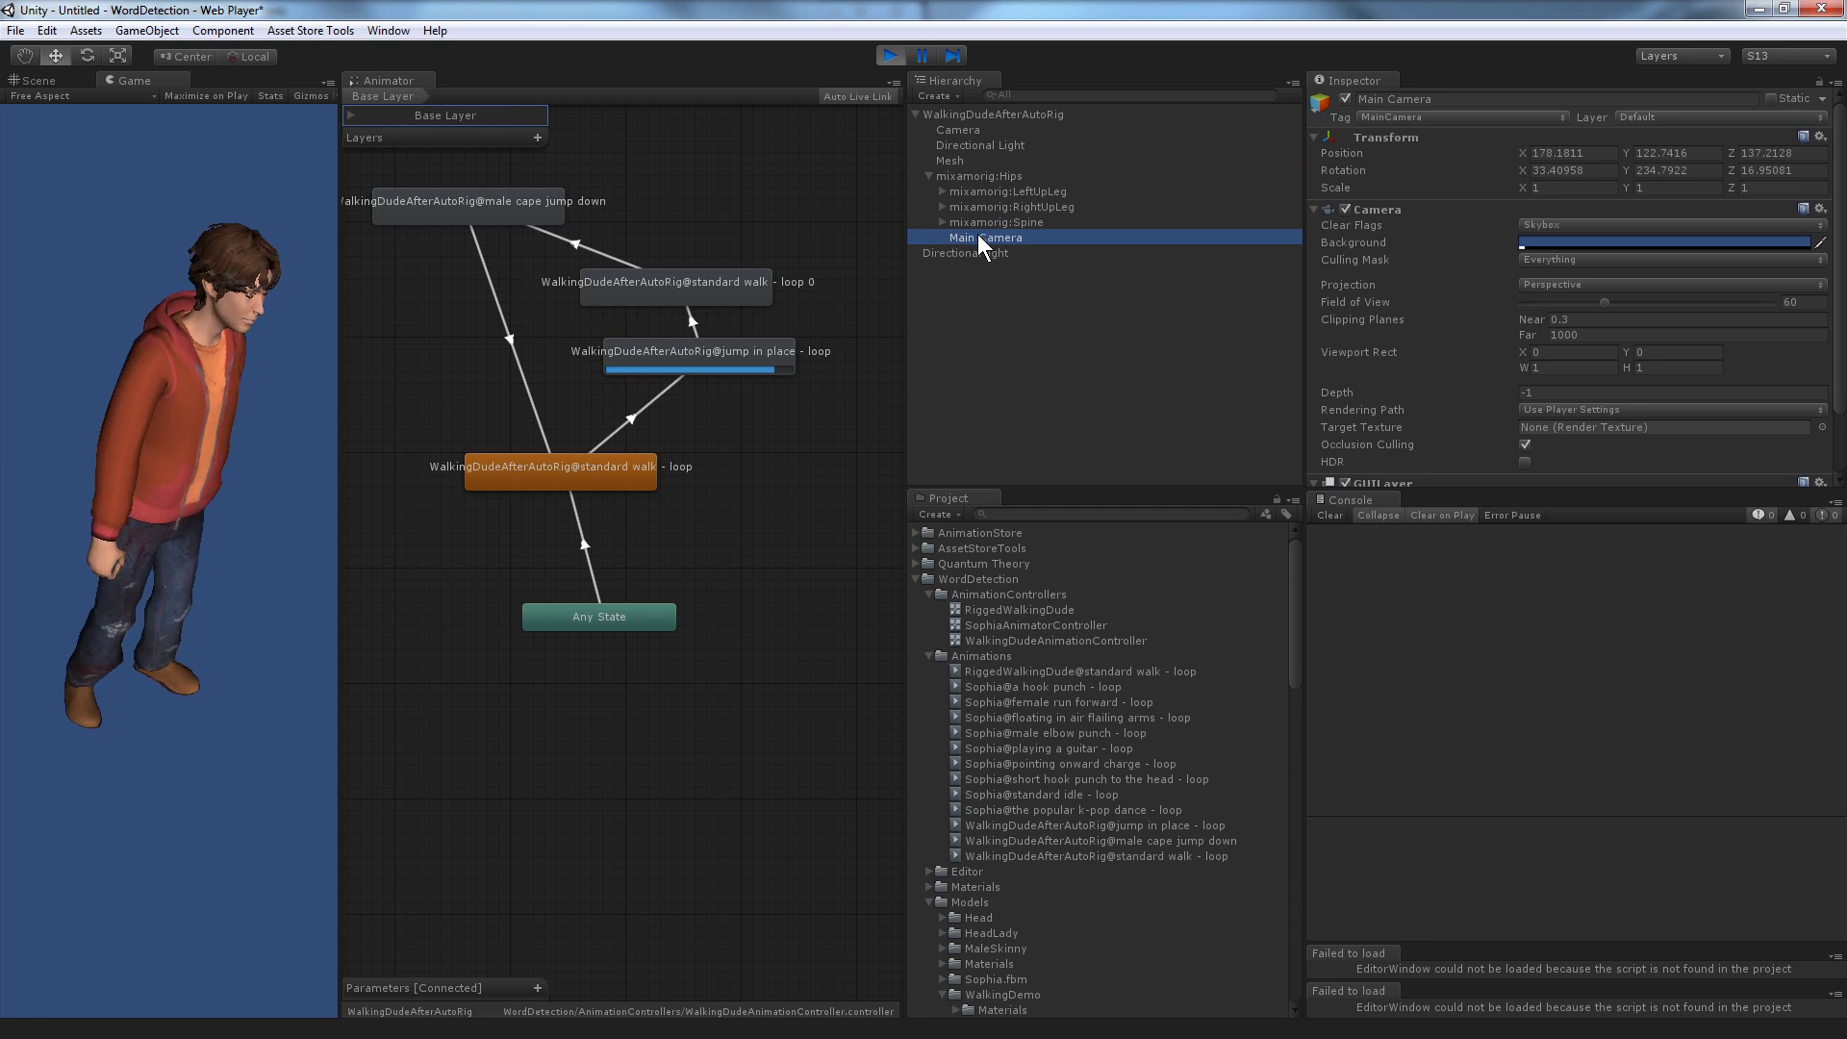
left_click(943, 221)
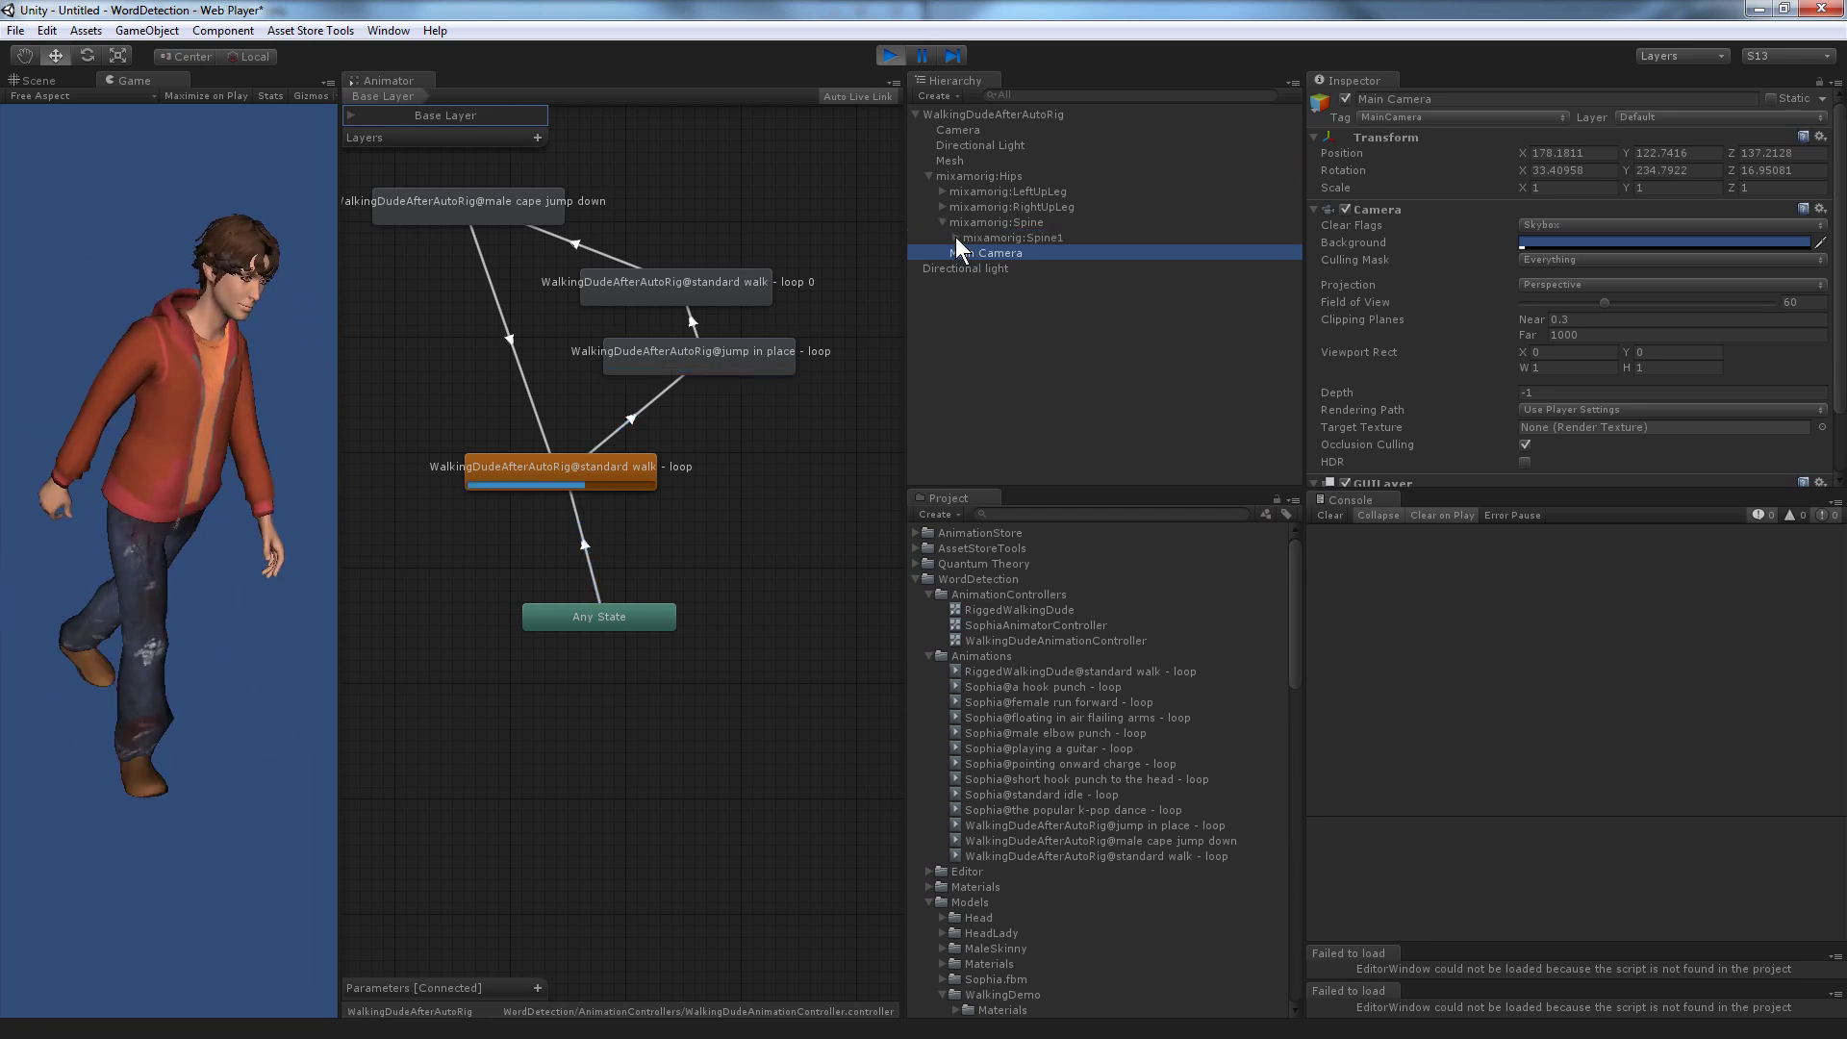
Expand Spine1, Spine2 and Neck, and parent Main Camera to the mixamorig:Head bone.
left_click(955, 237)
left_click(969, 253)
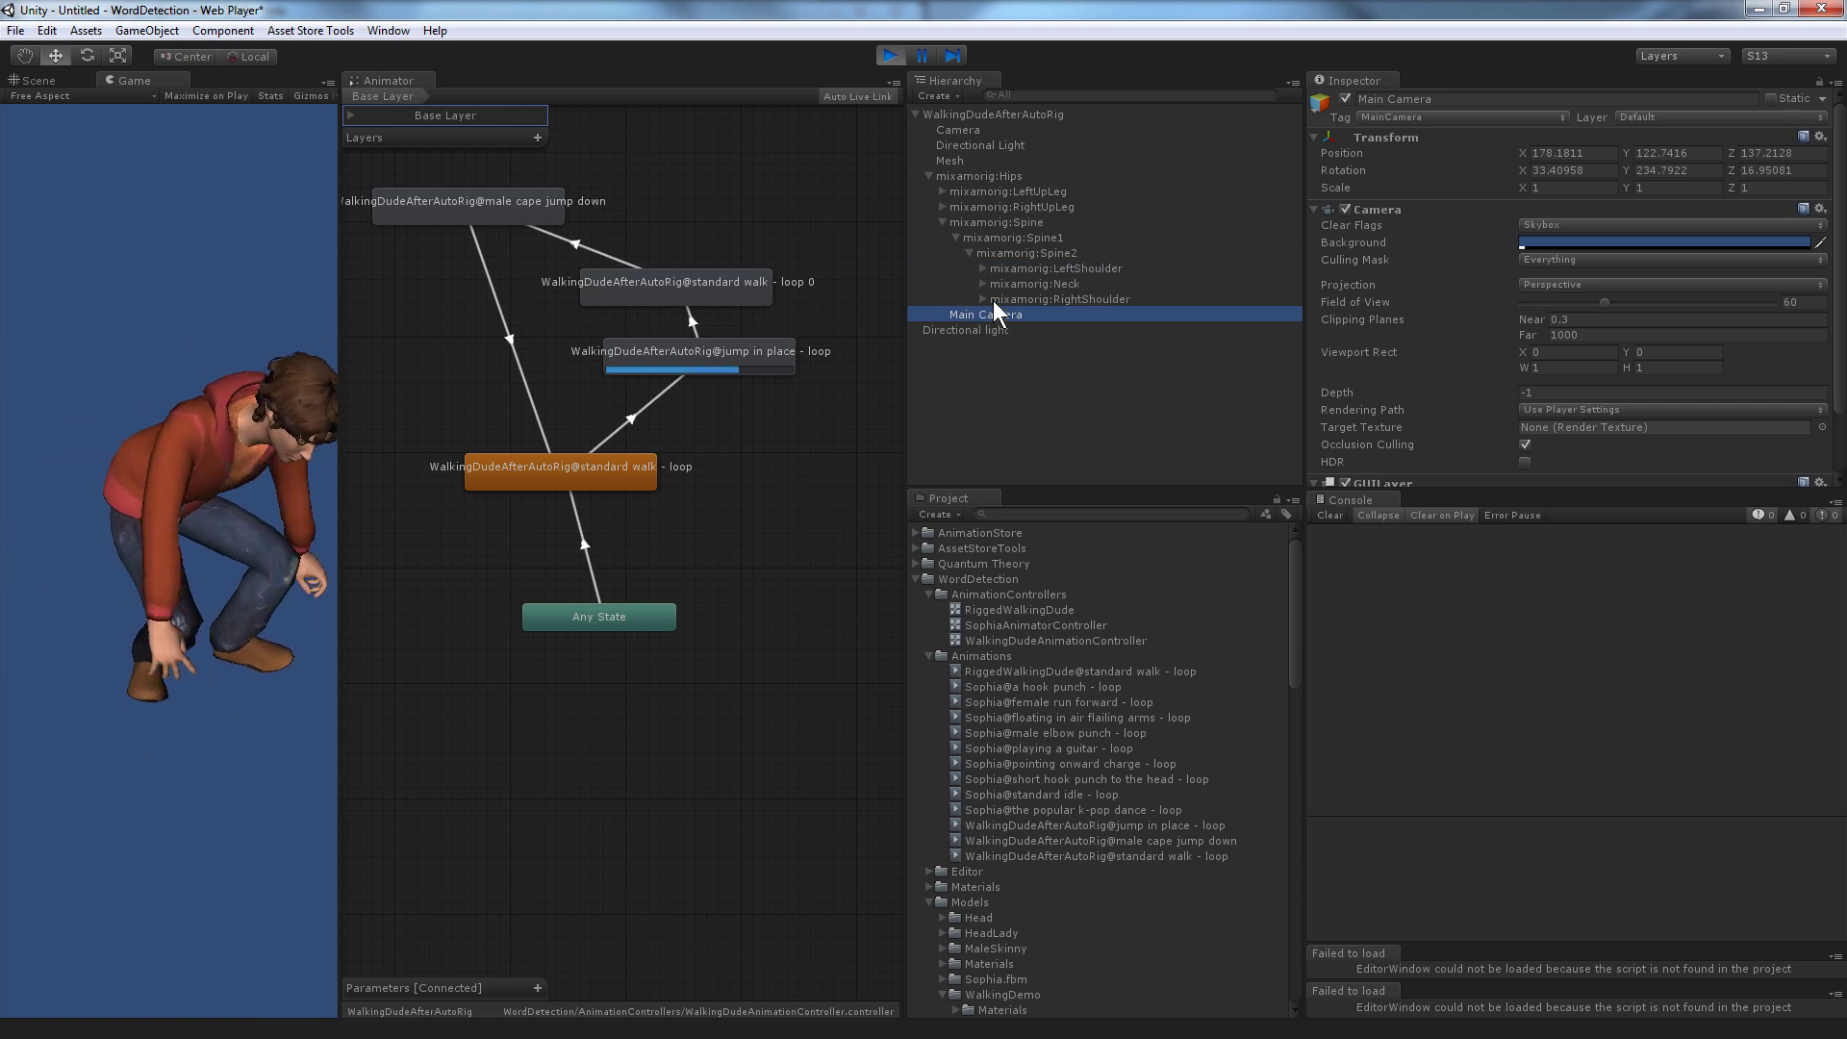
left_click(982, 284)
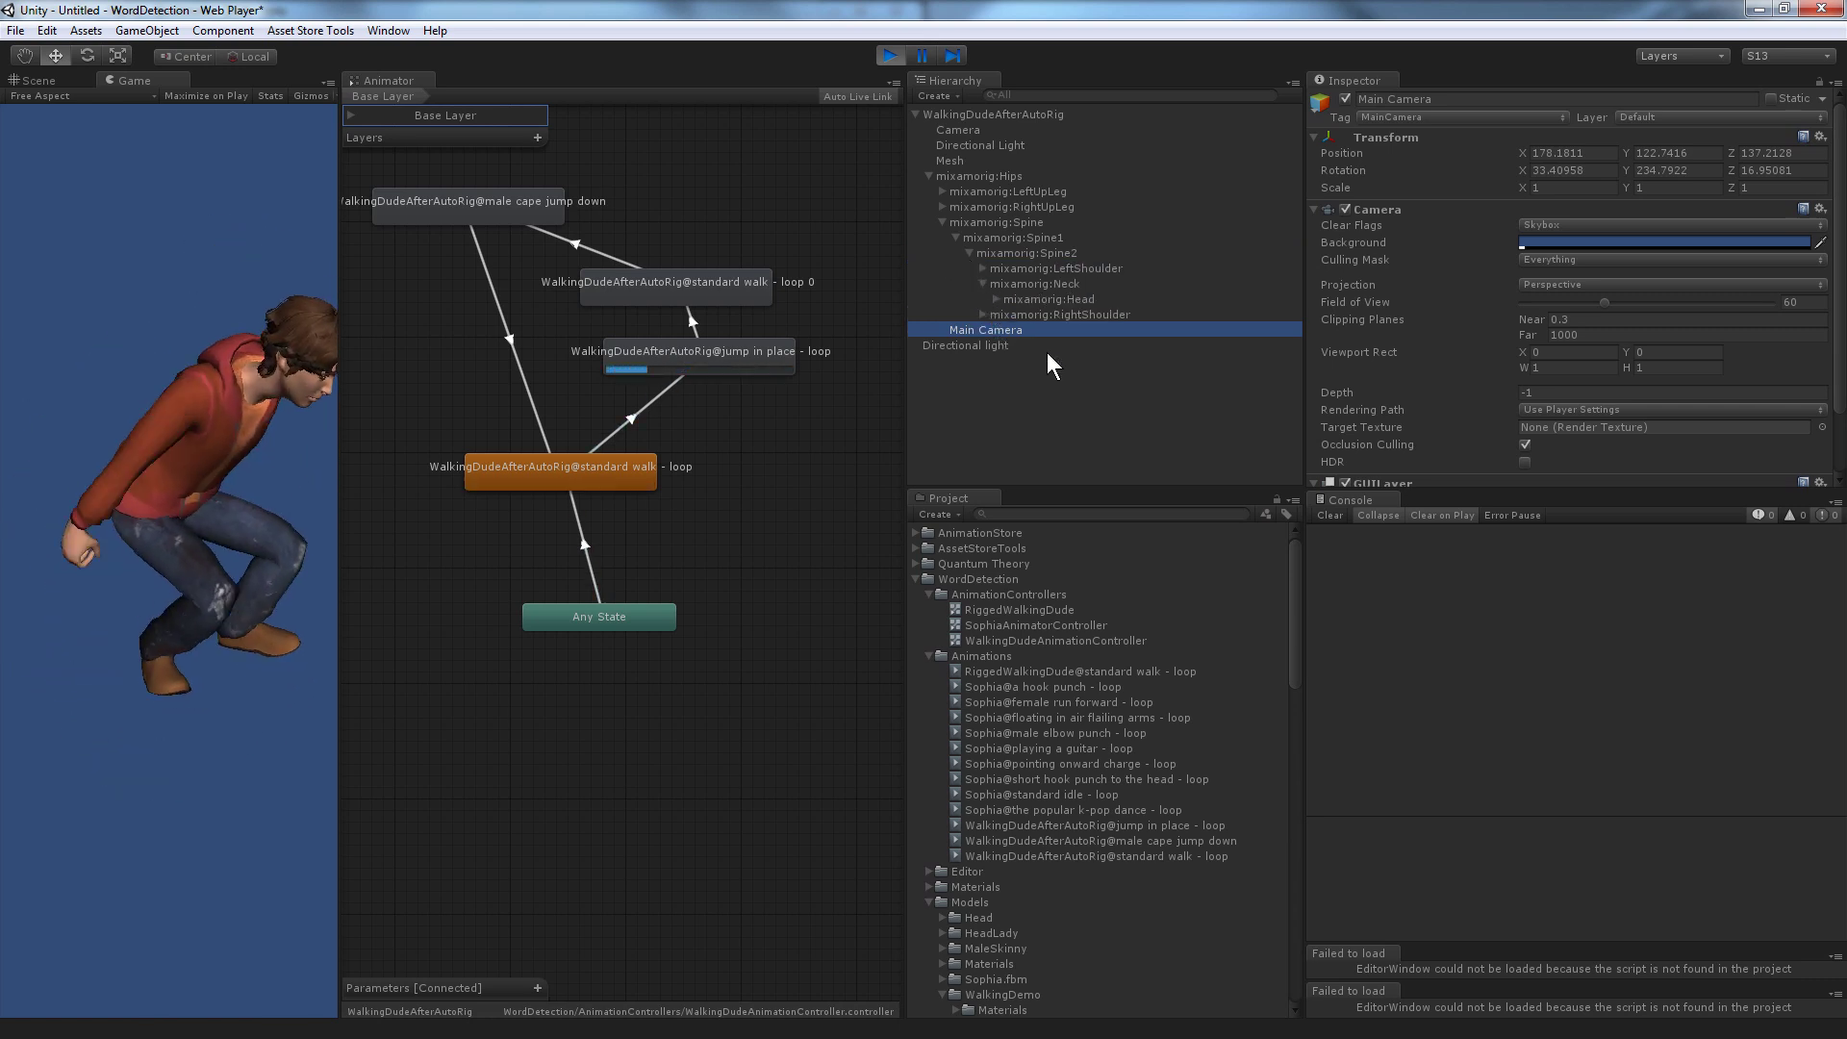
left_click_drag(993, 329, 1071, 299)
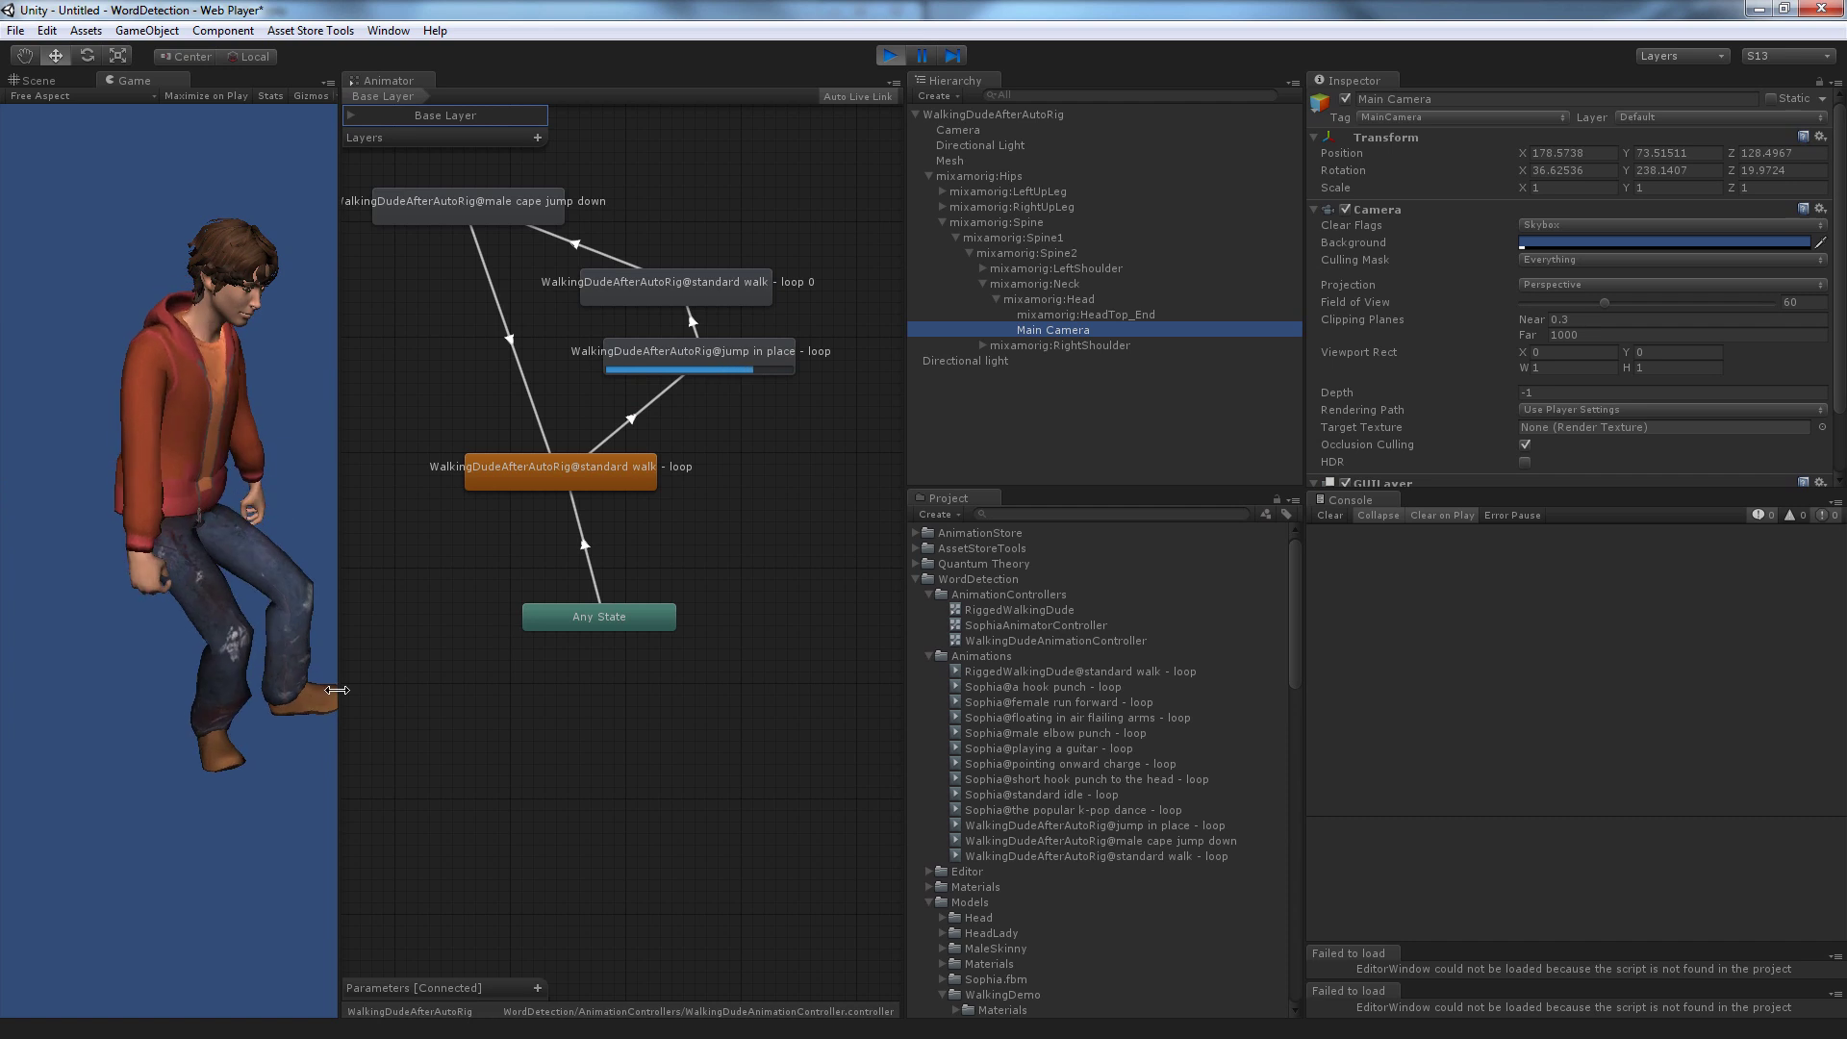
left_click_drag(339, 693, 565, 700)
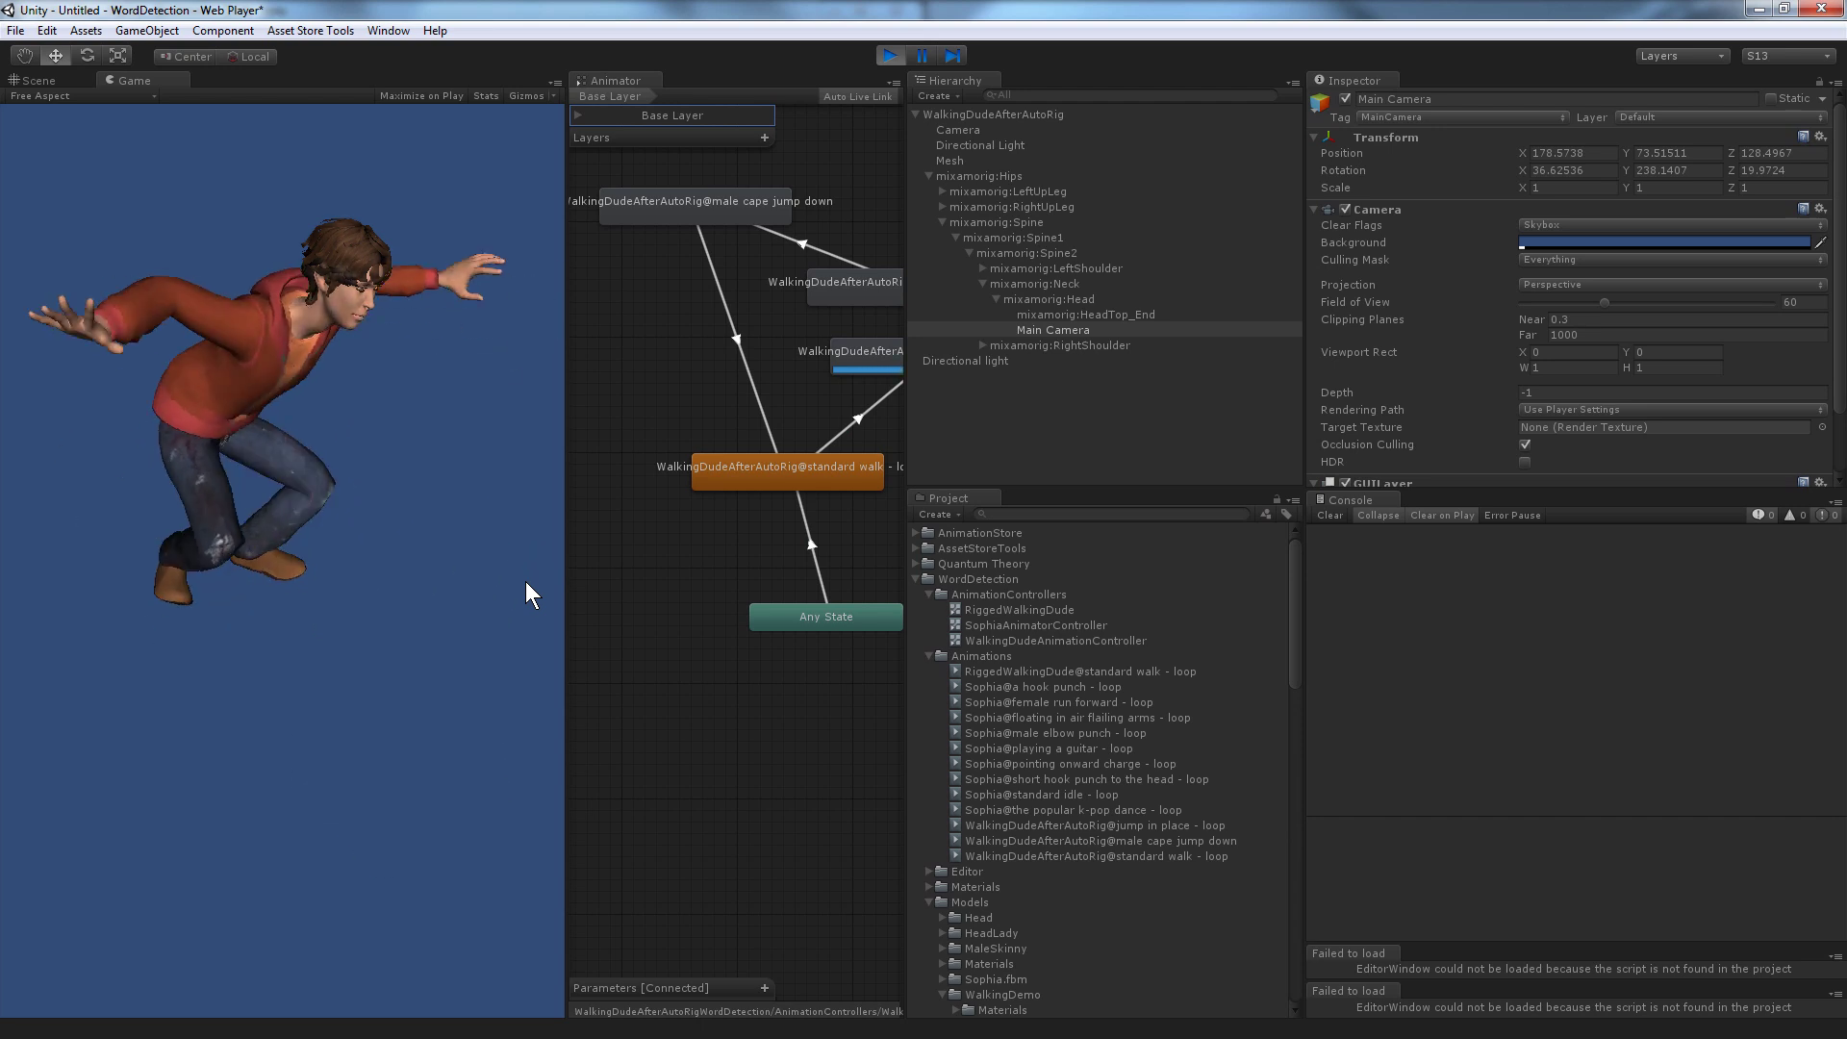
Align the character's Camera with an orbited Scene view and parent it under mixamorig:Head.
left_click(50, 83)
left_click_drag(417, 512, 252, 188, "alt")
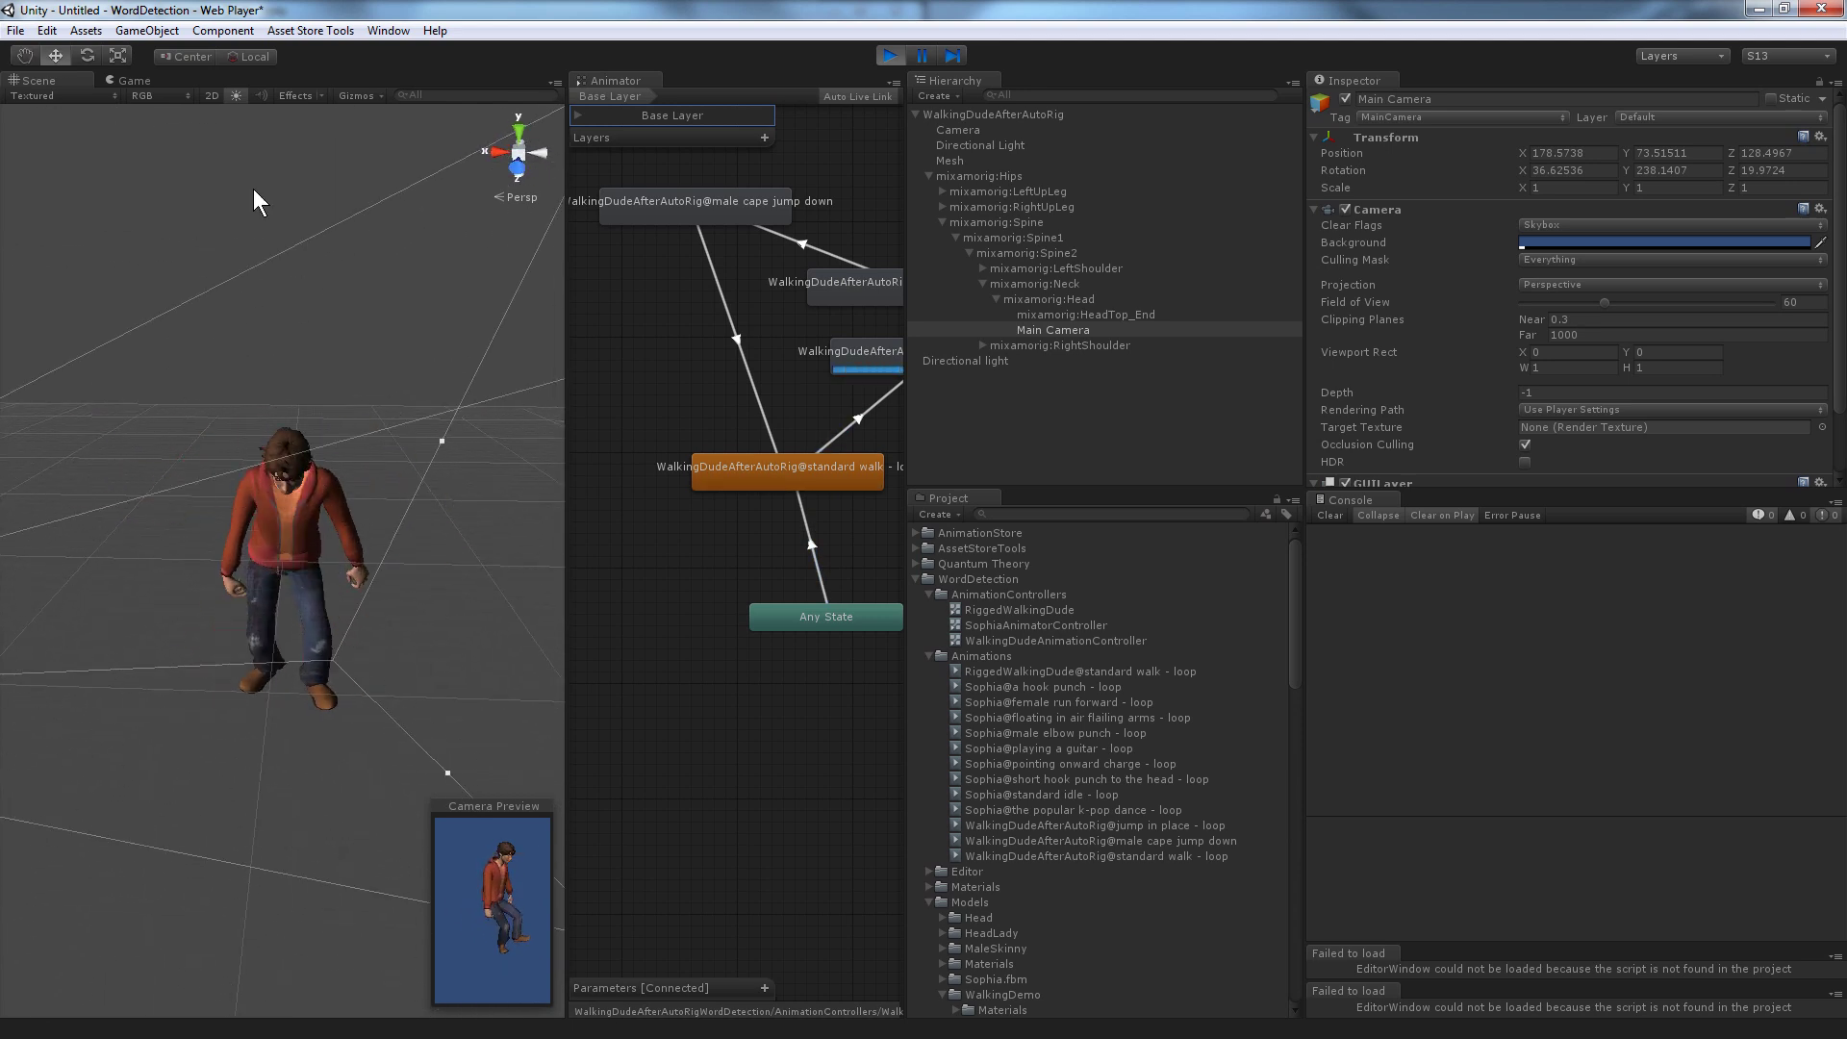
left_click(144, 79)
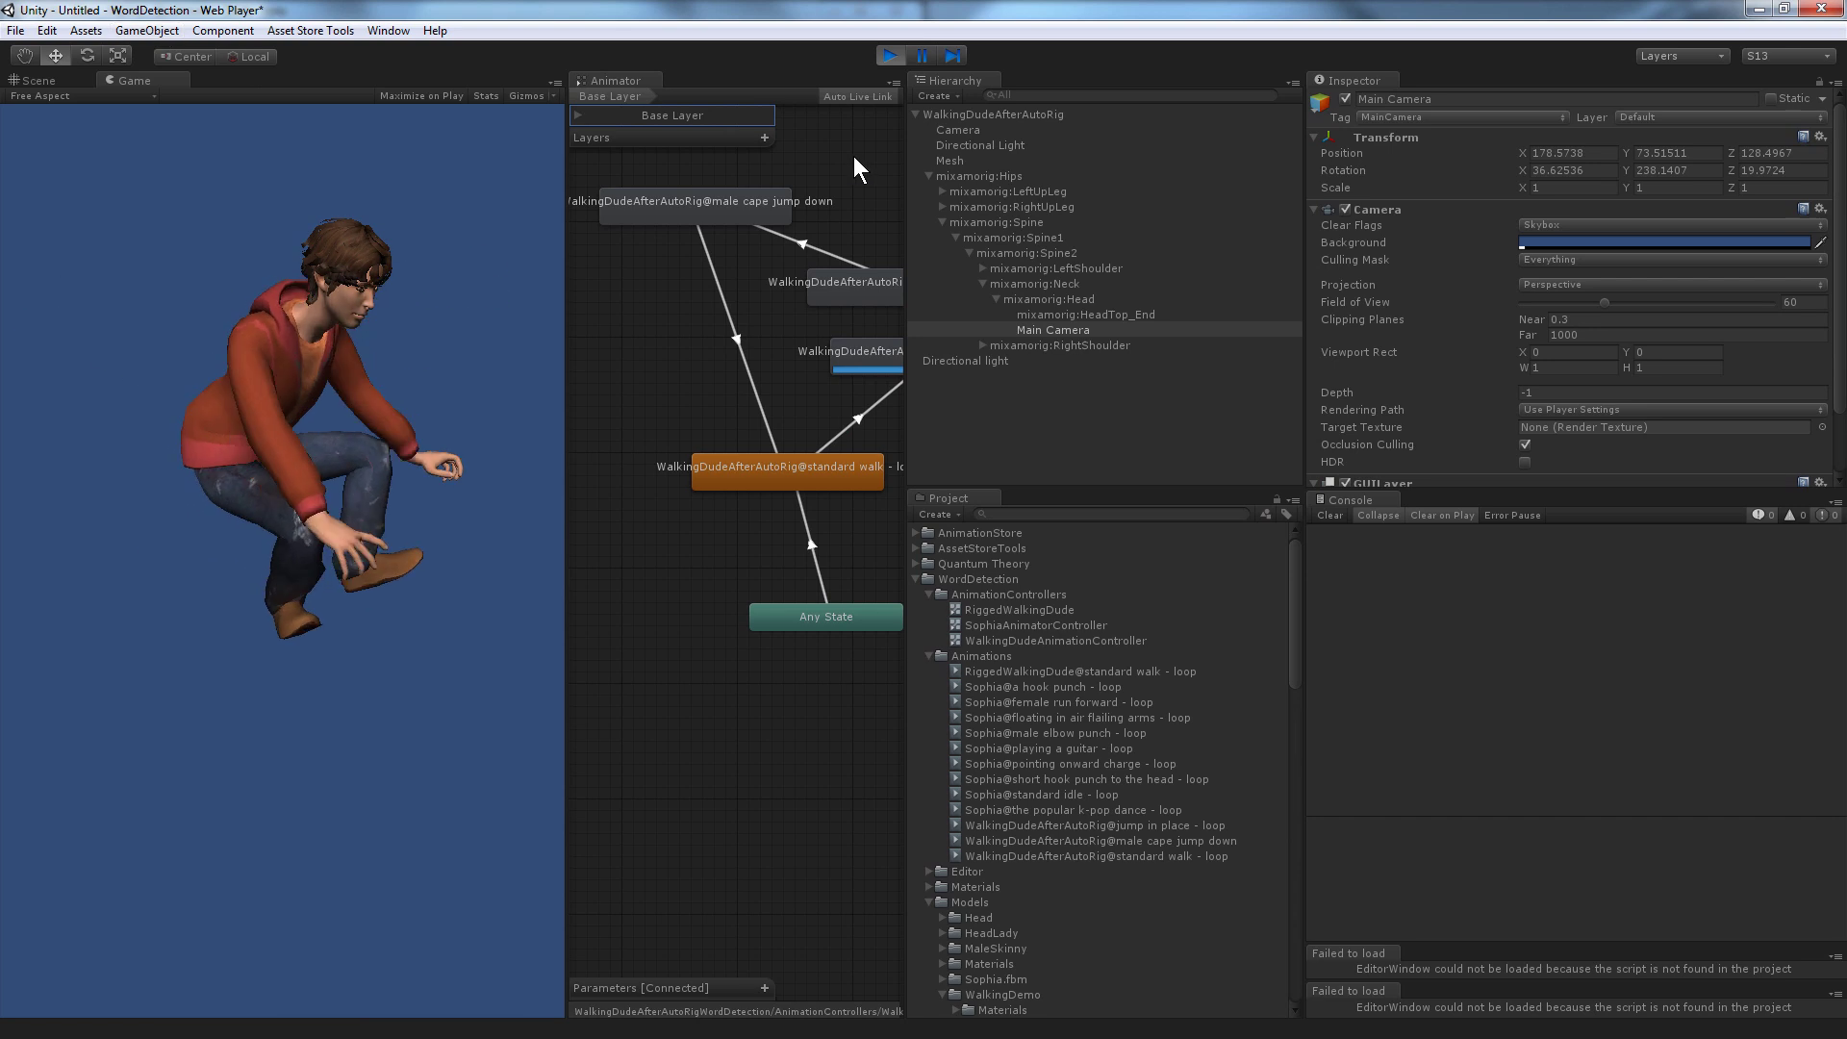
left_click(962, 130)
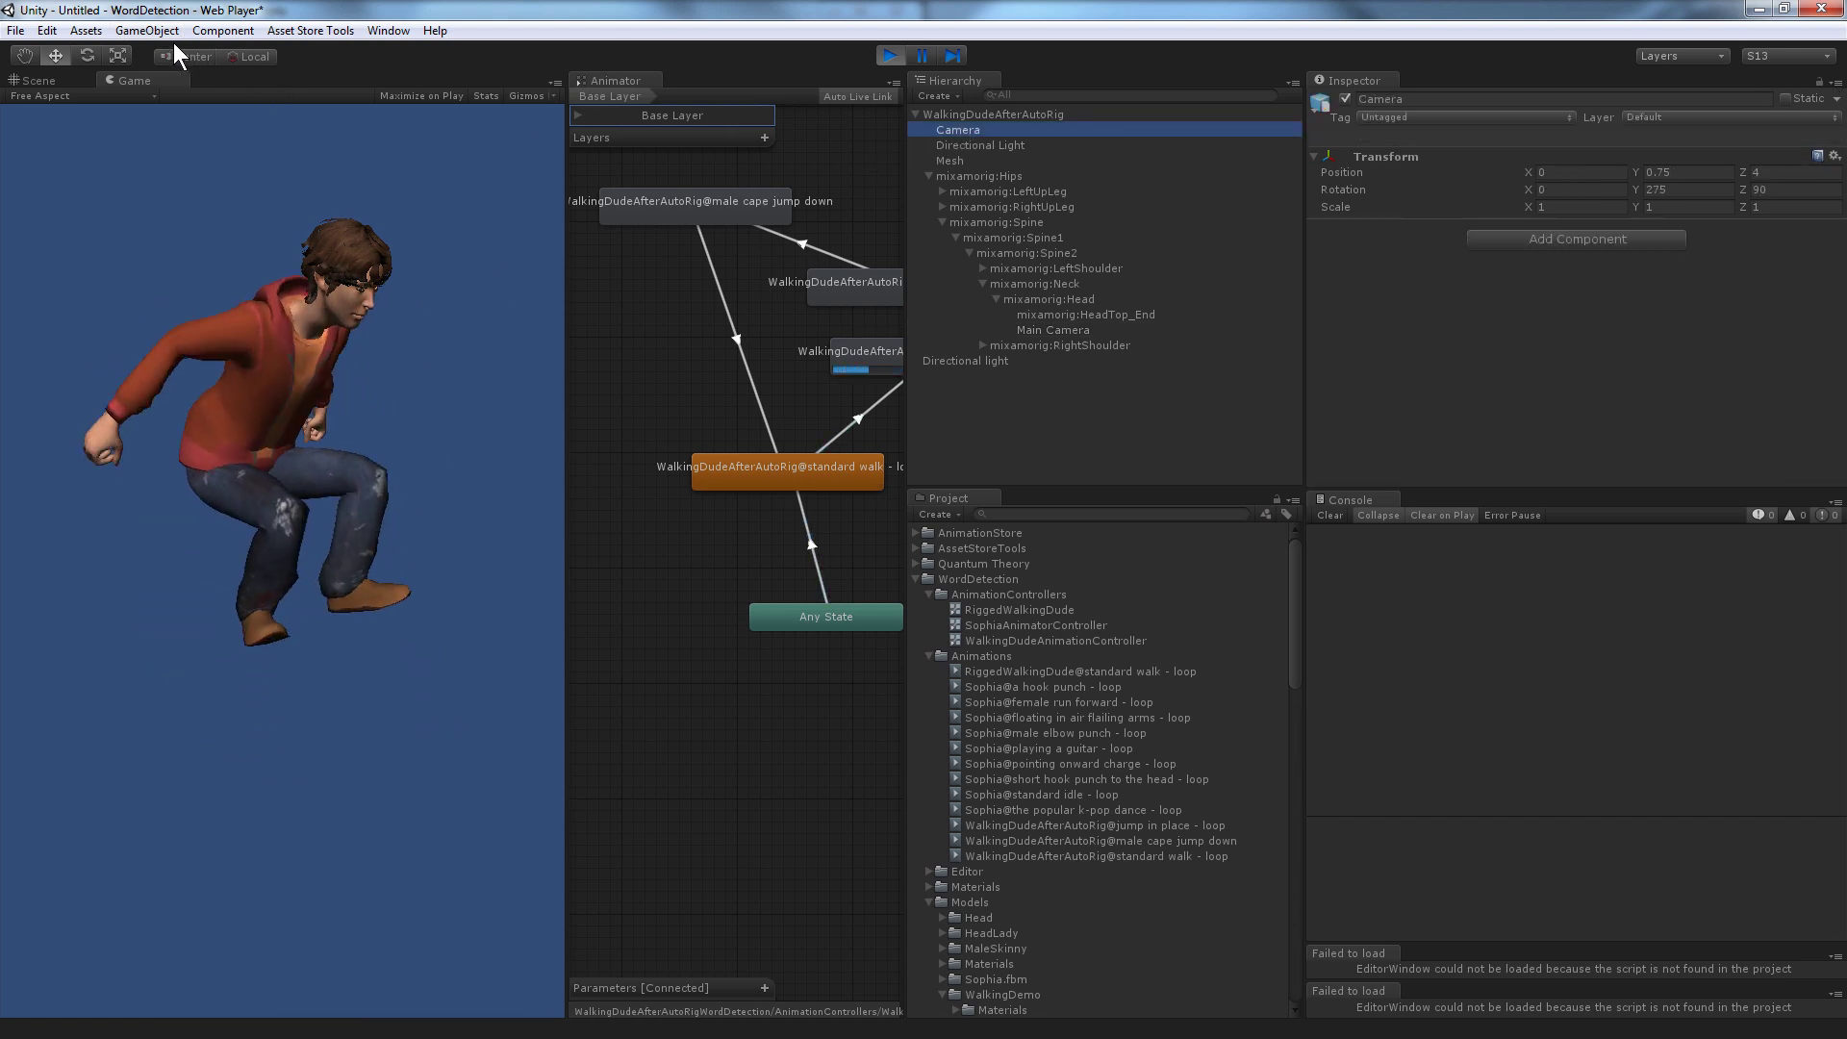
left_click(149, 31)
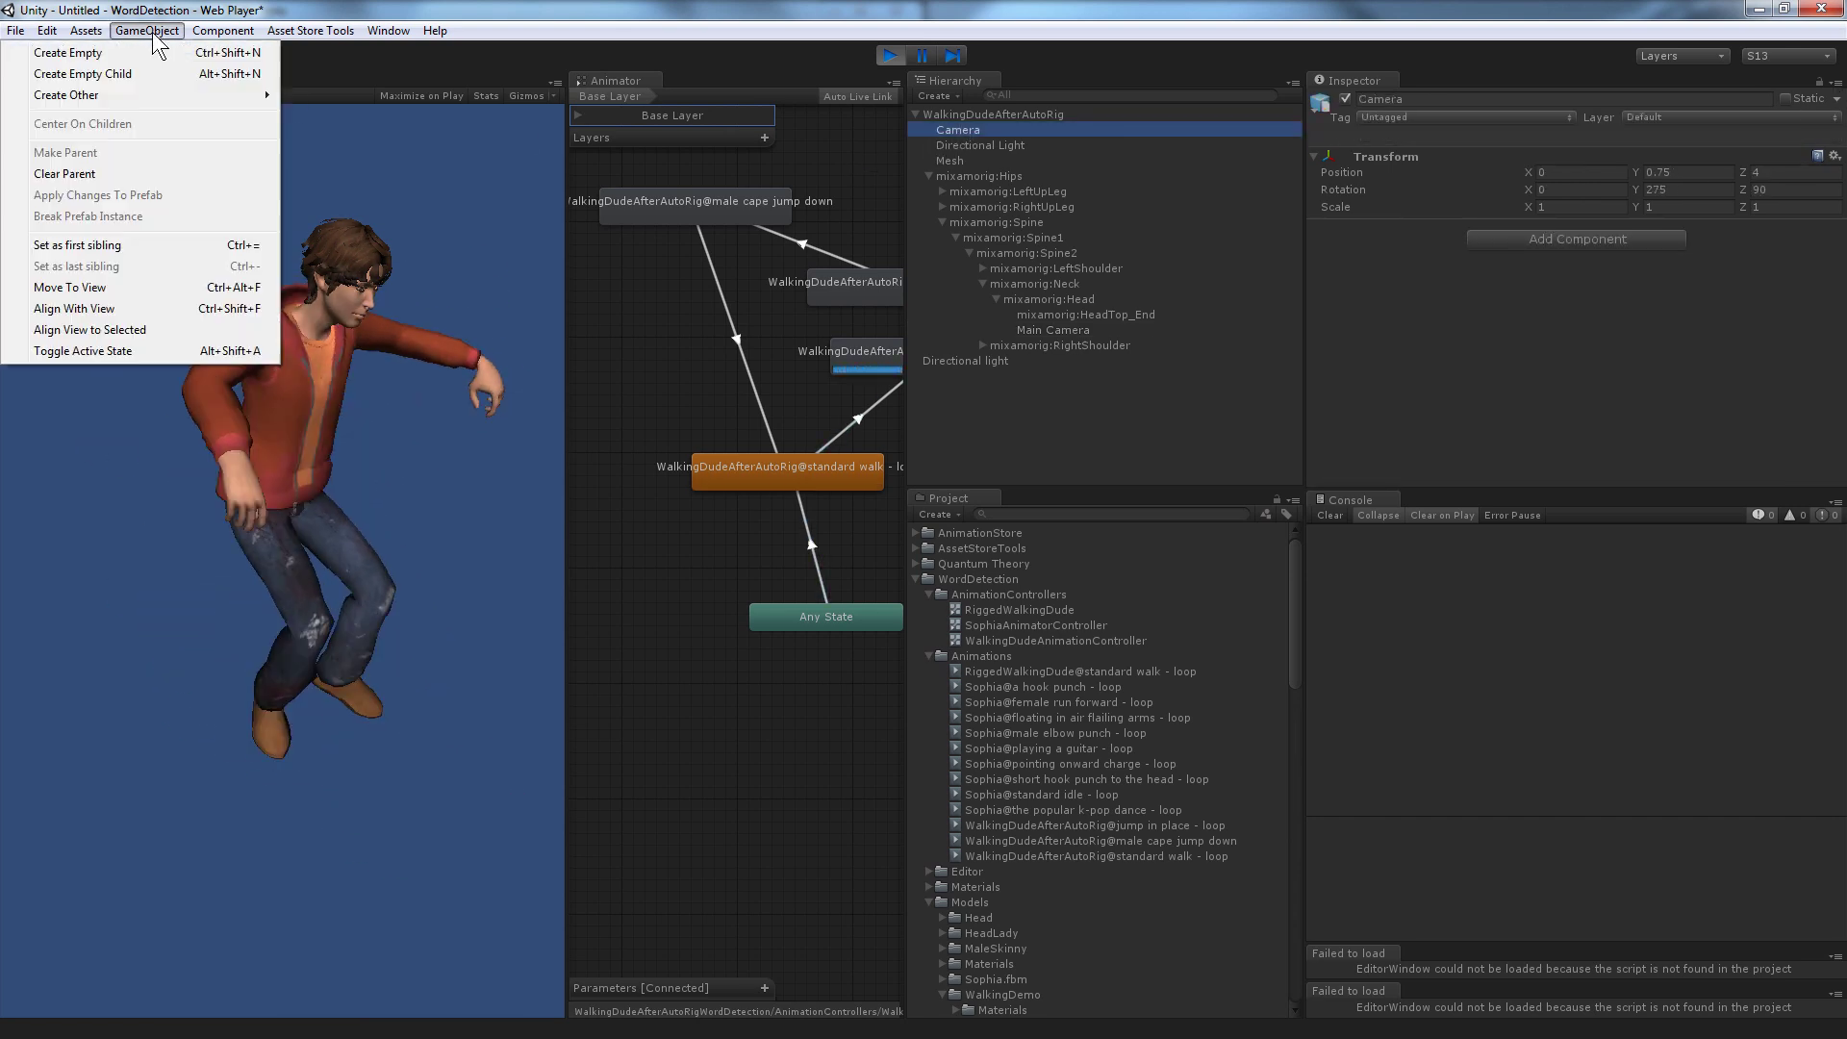
left_click(158, 308)
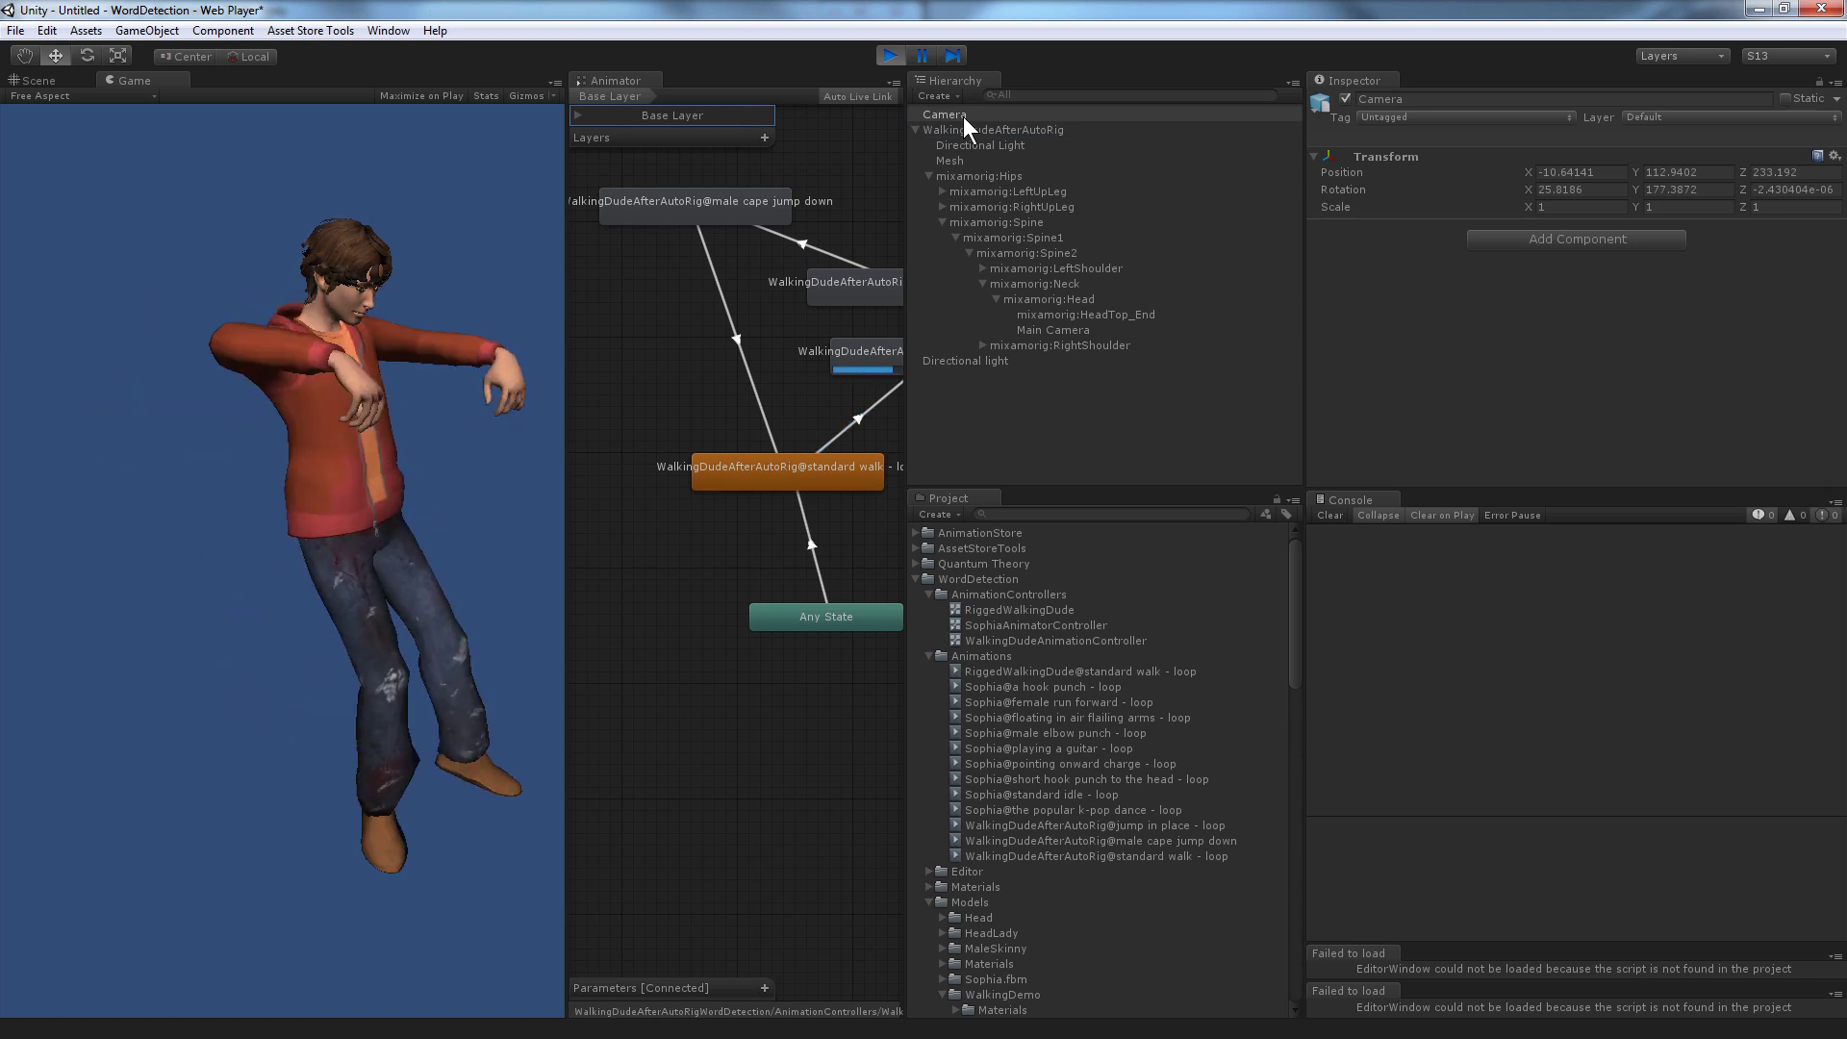
left_click_drag(962, 118, 1055, 329)
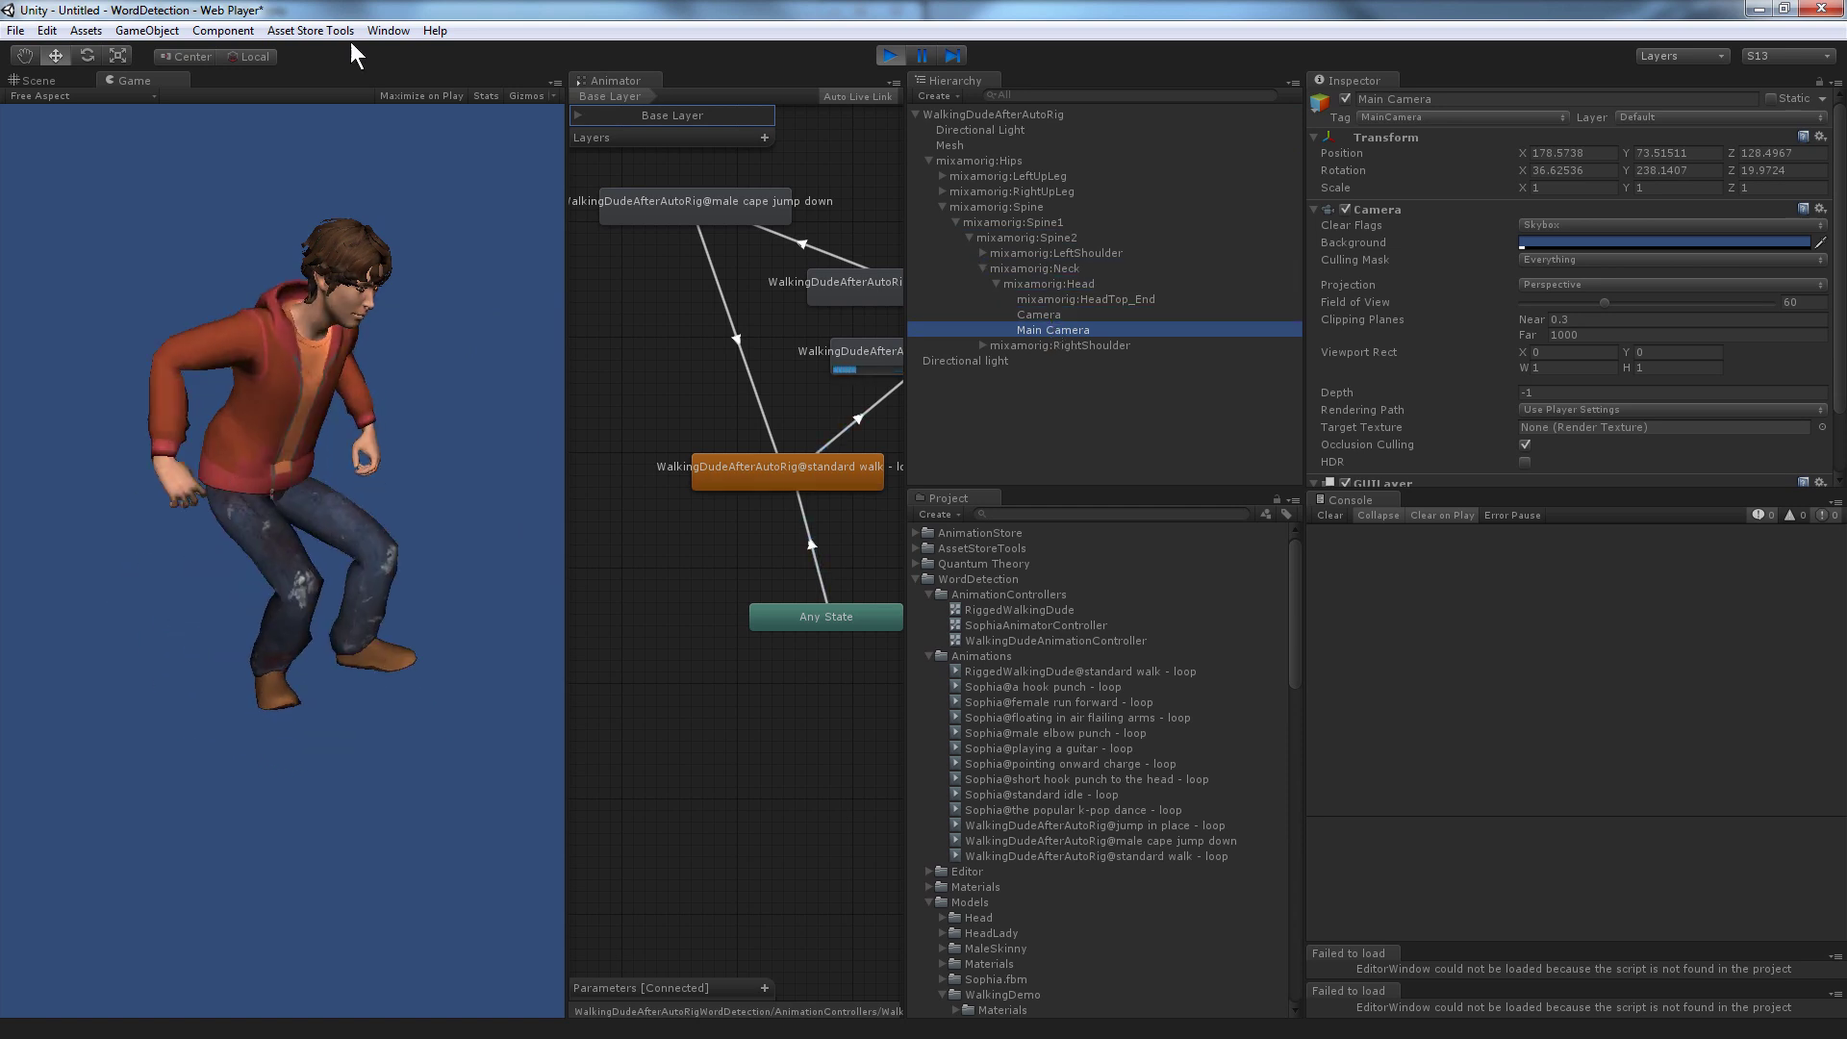
Realign Main Camera with a reoriented Scene view and lower its Position Y to -10.17.
left_click(146, 31)
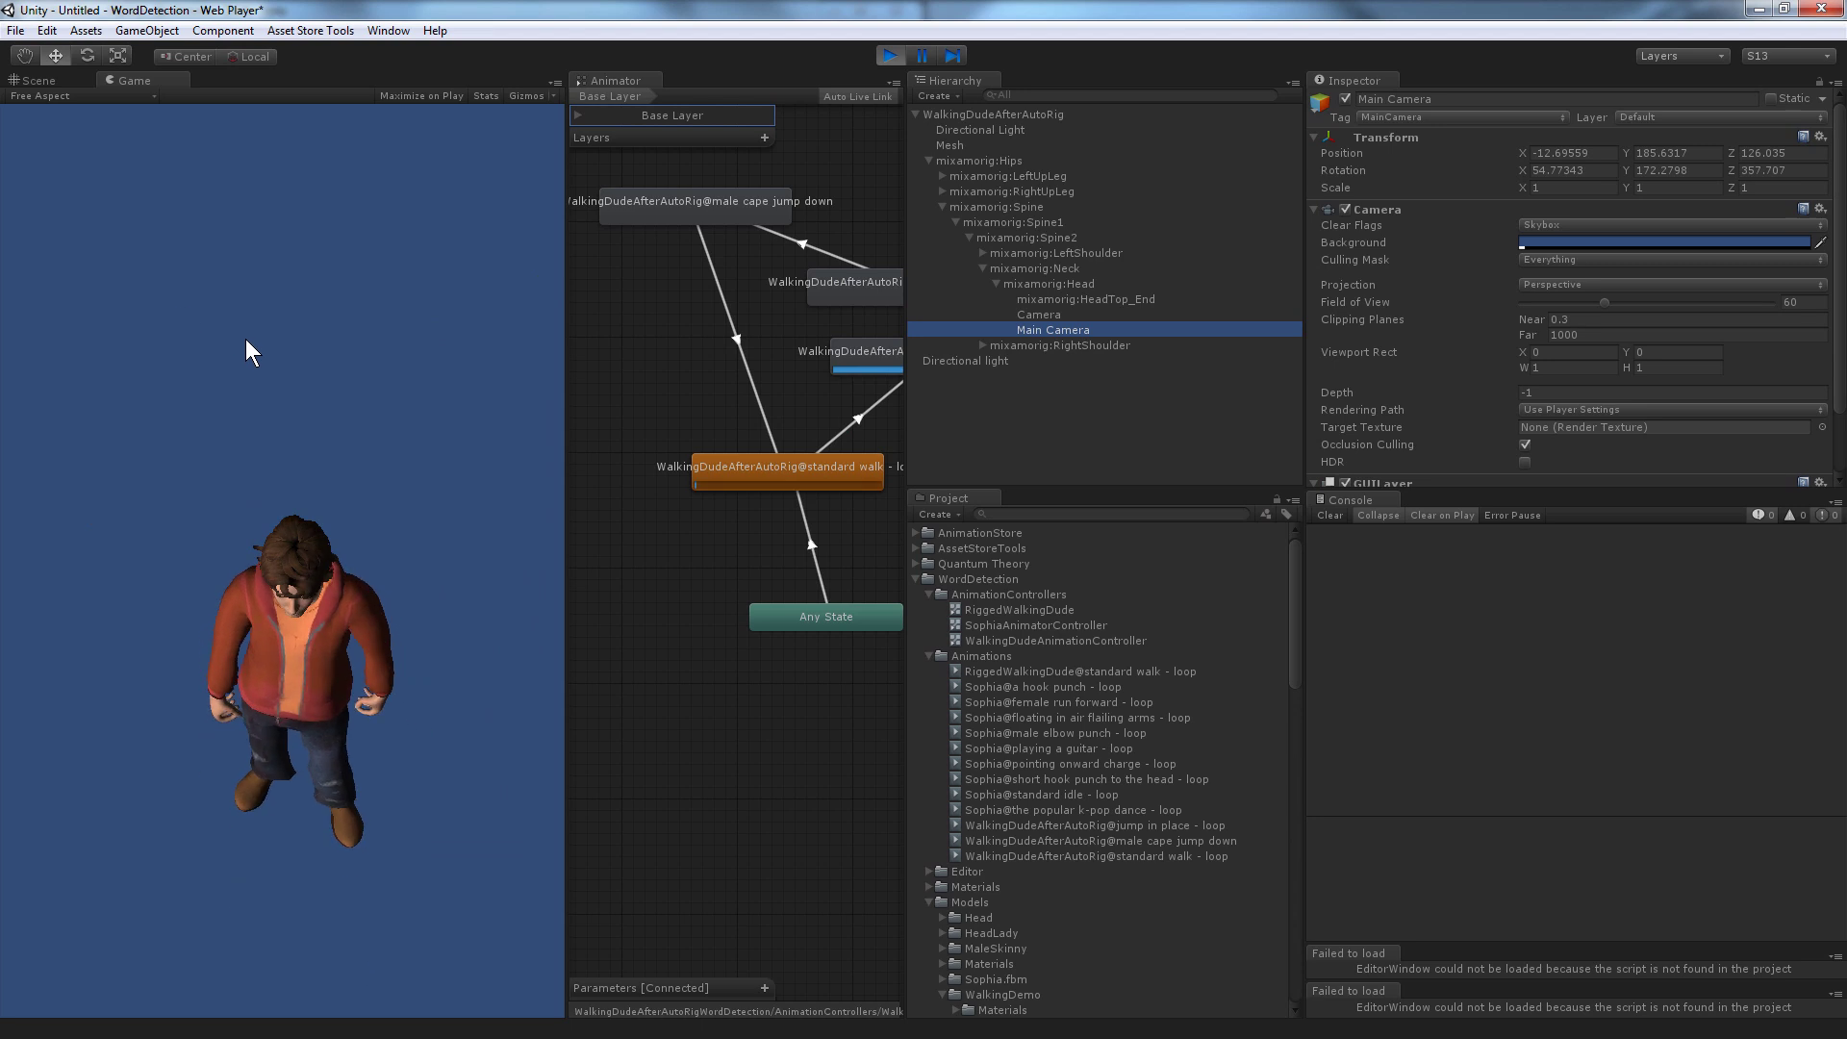
left_click(31, 79)
left_click_drag(271, 494, 272, 221, "alt")
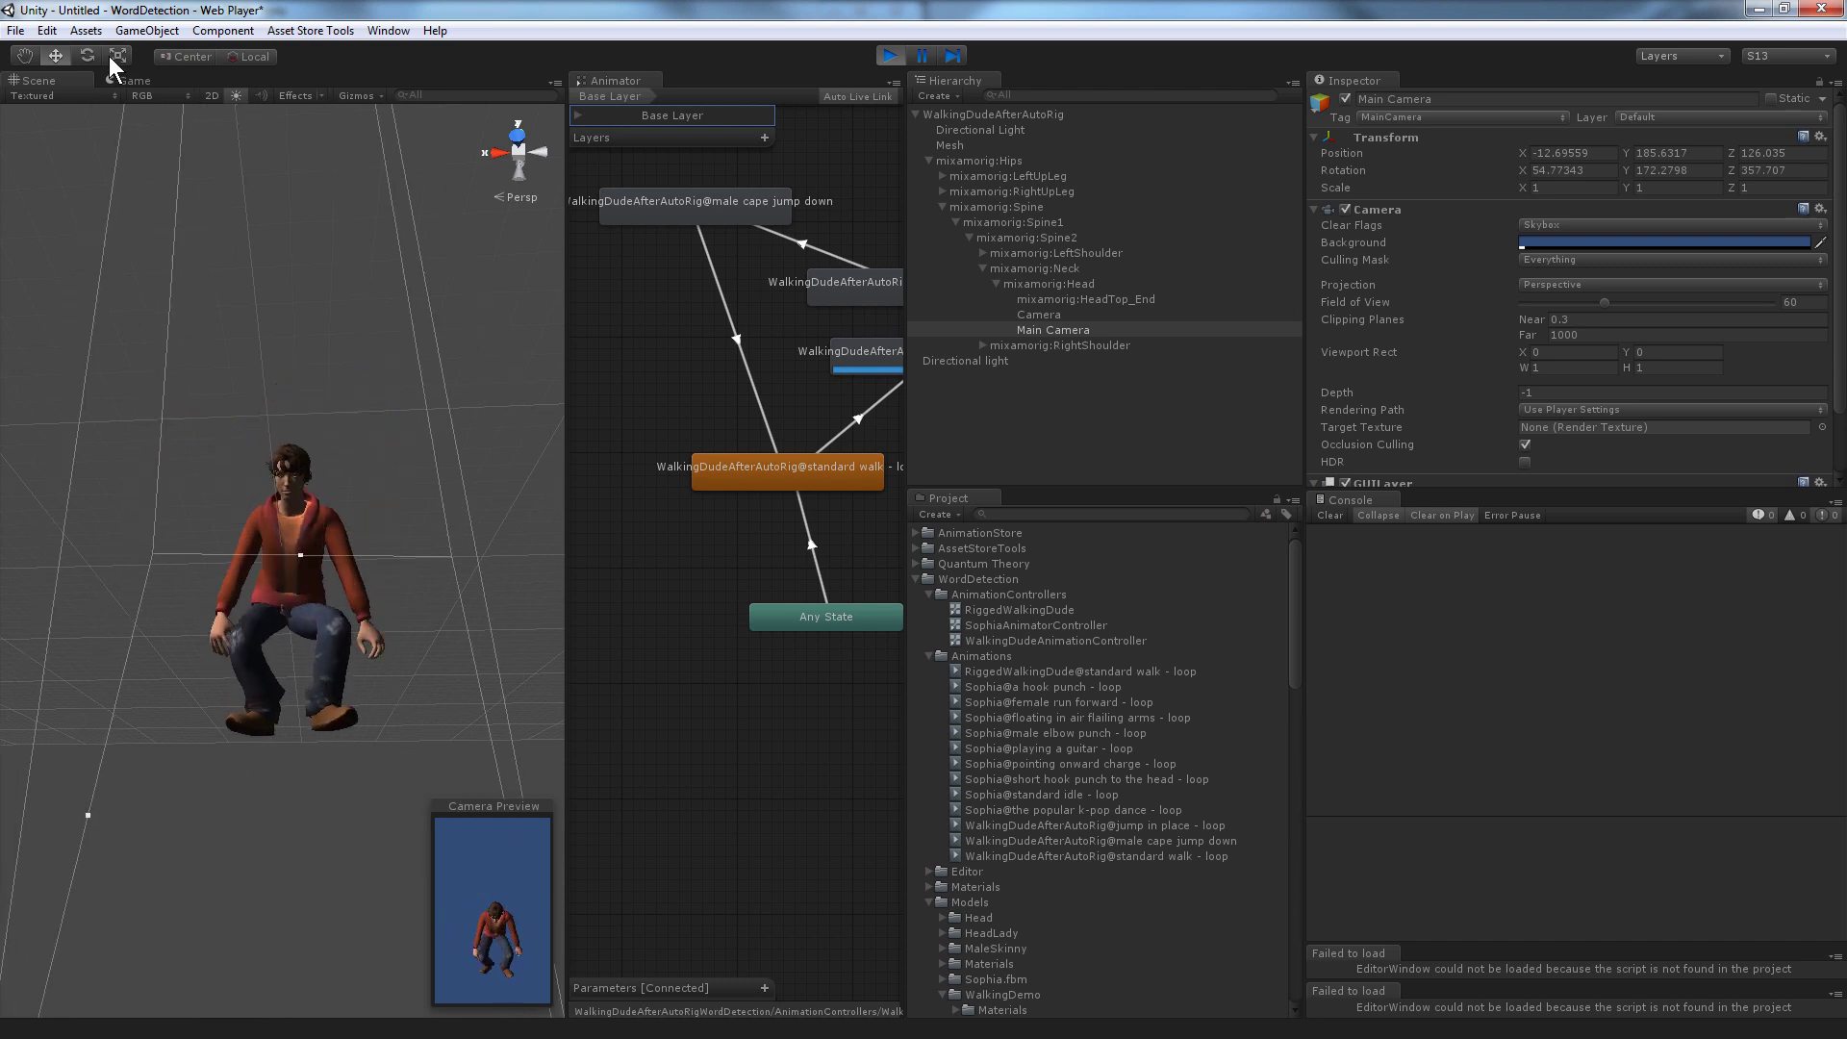
left_click(136, 32)
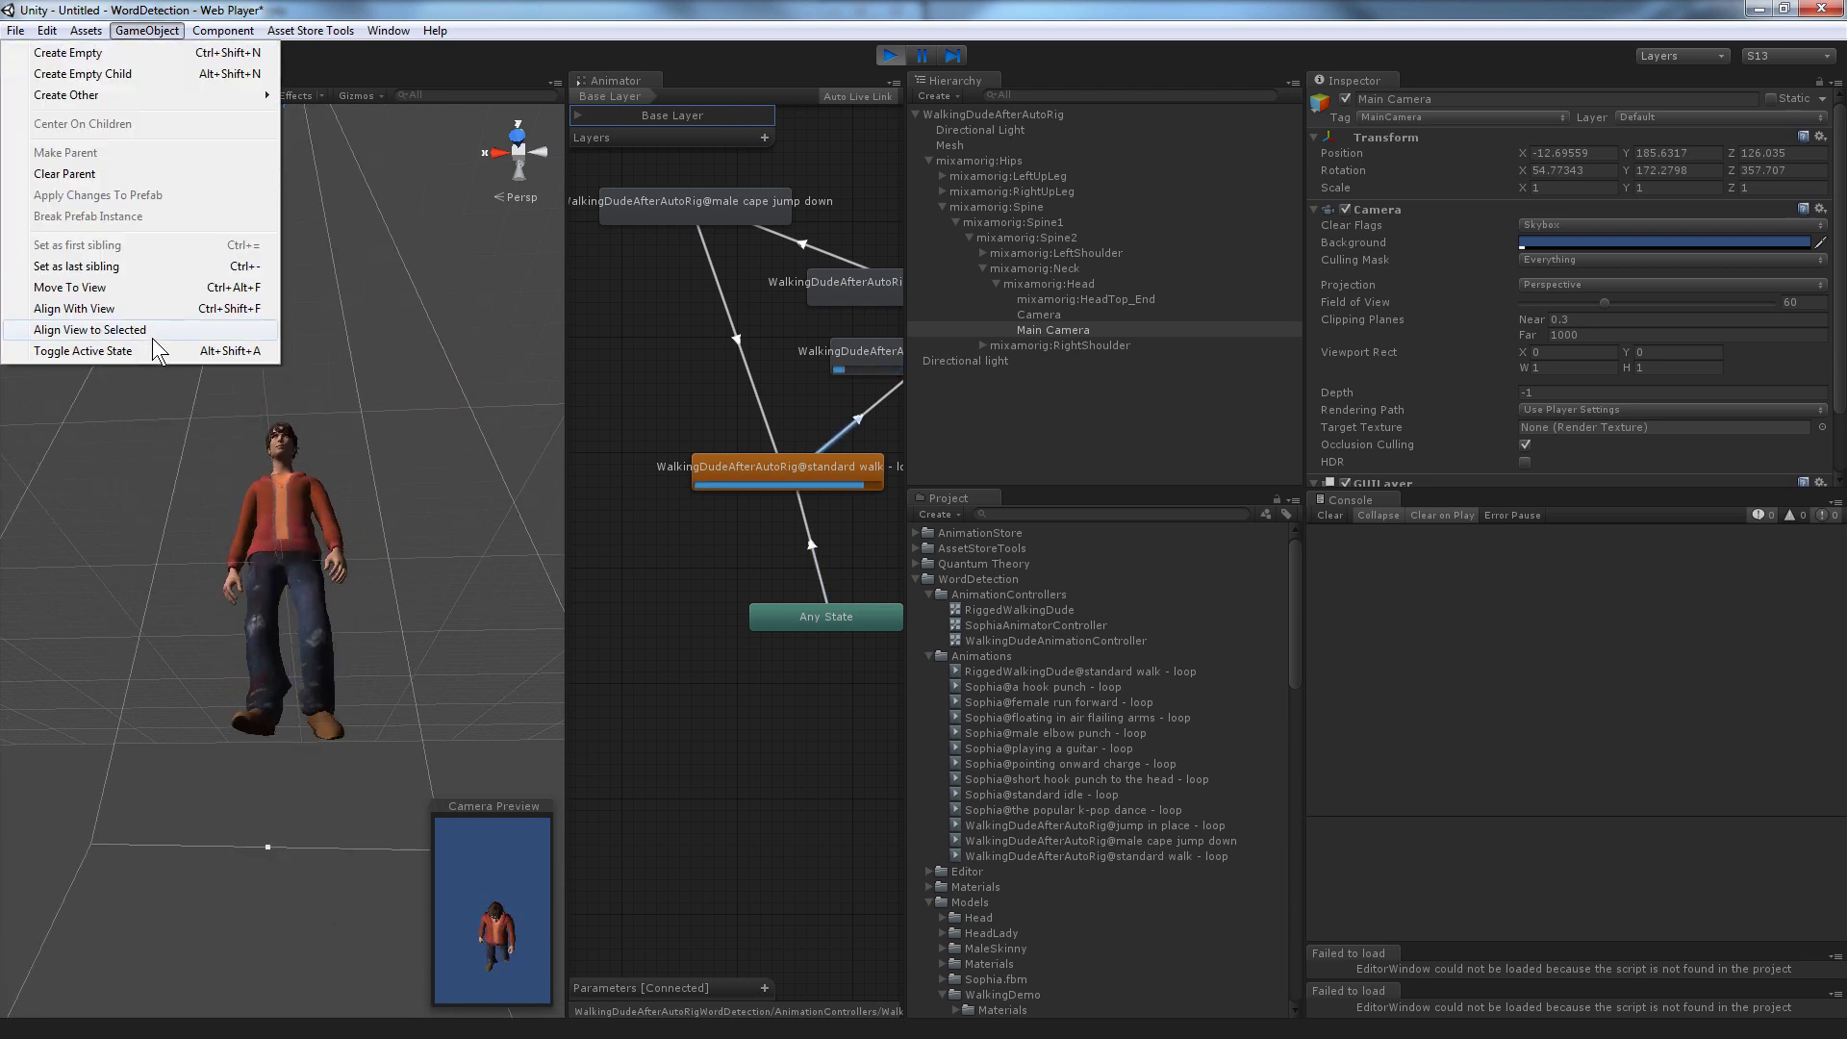
left_click(151, 302)
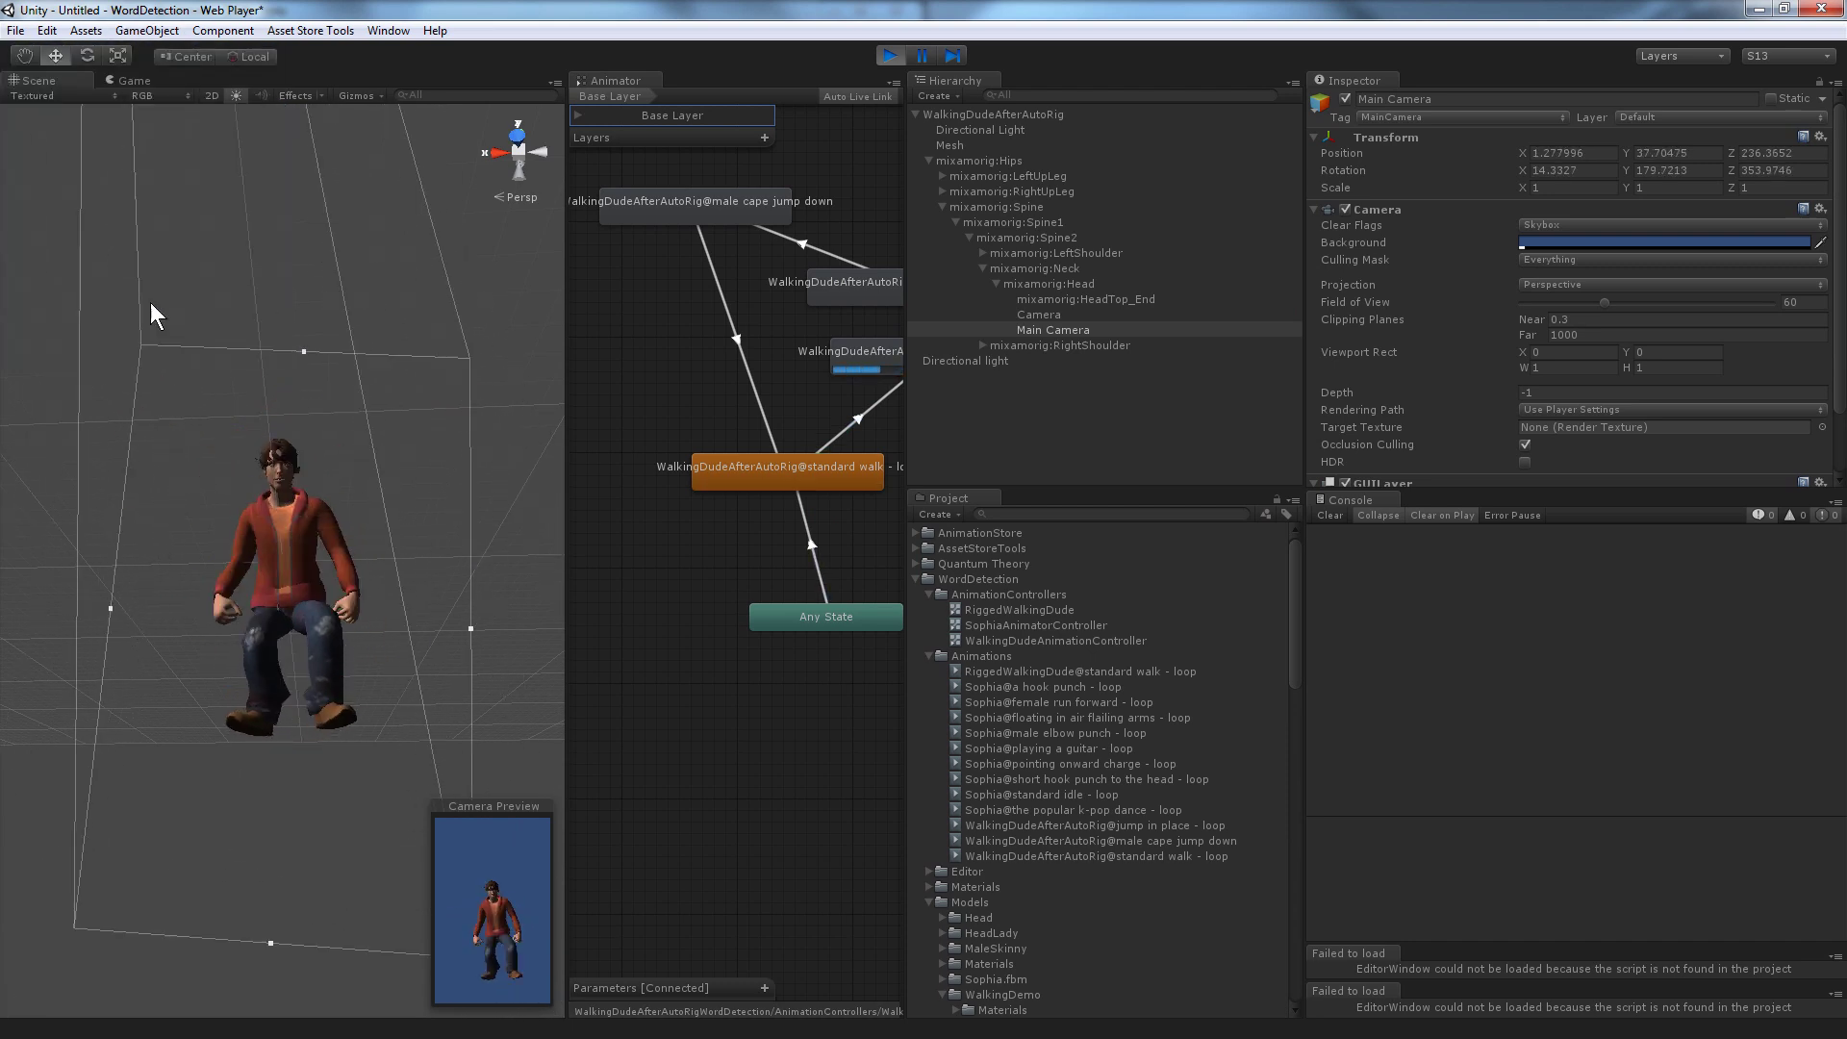
left_click(137, 79)
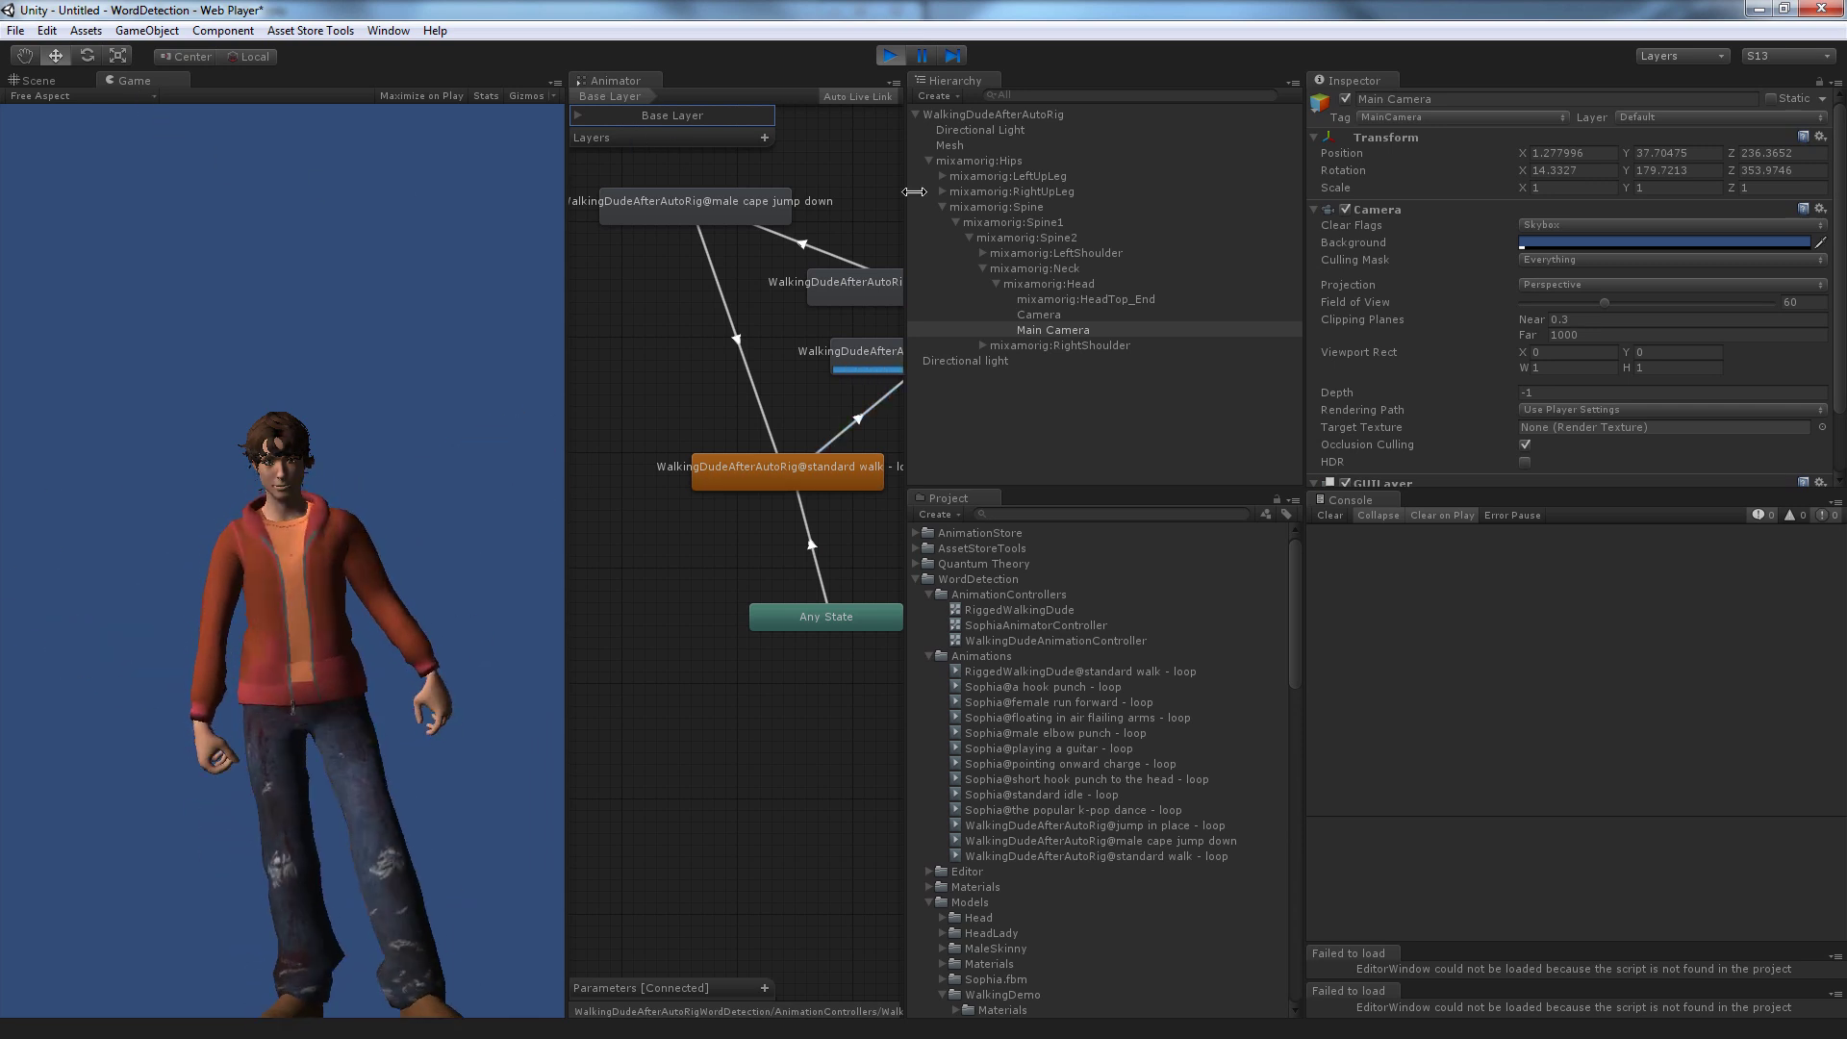
left_click_drag(1632, 151, 205, 810)
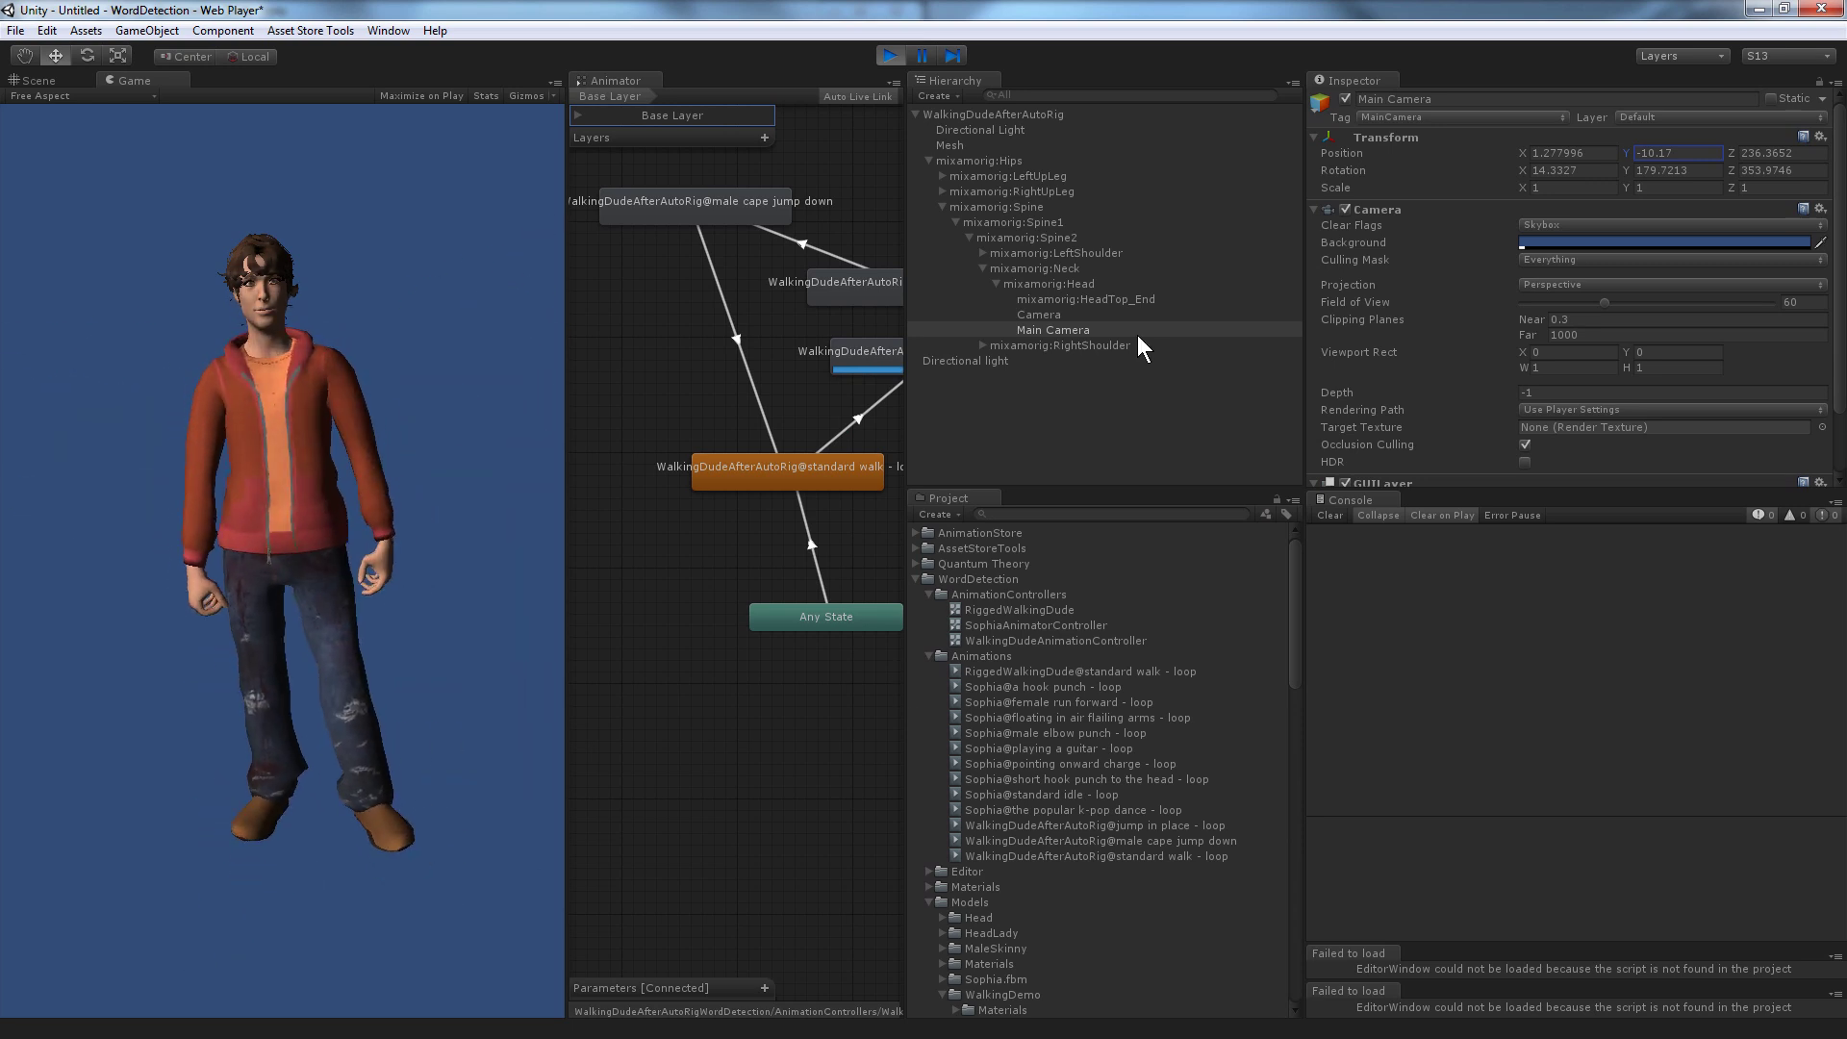
left_click(970, 144)
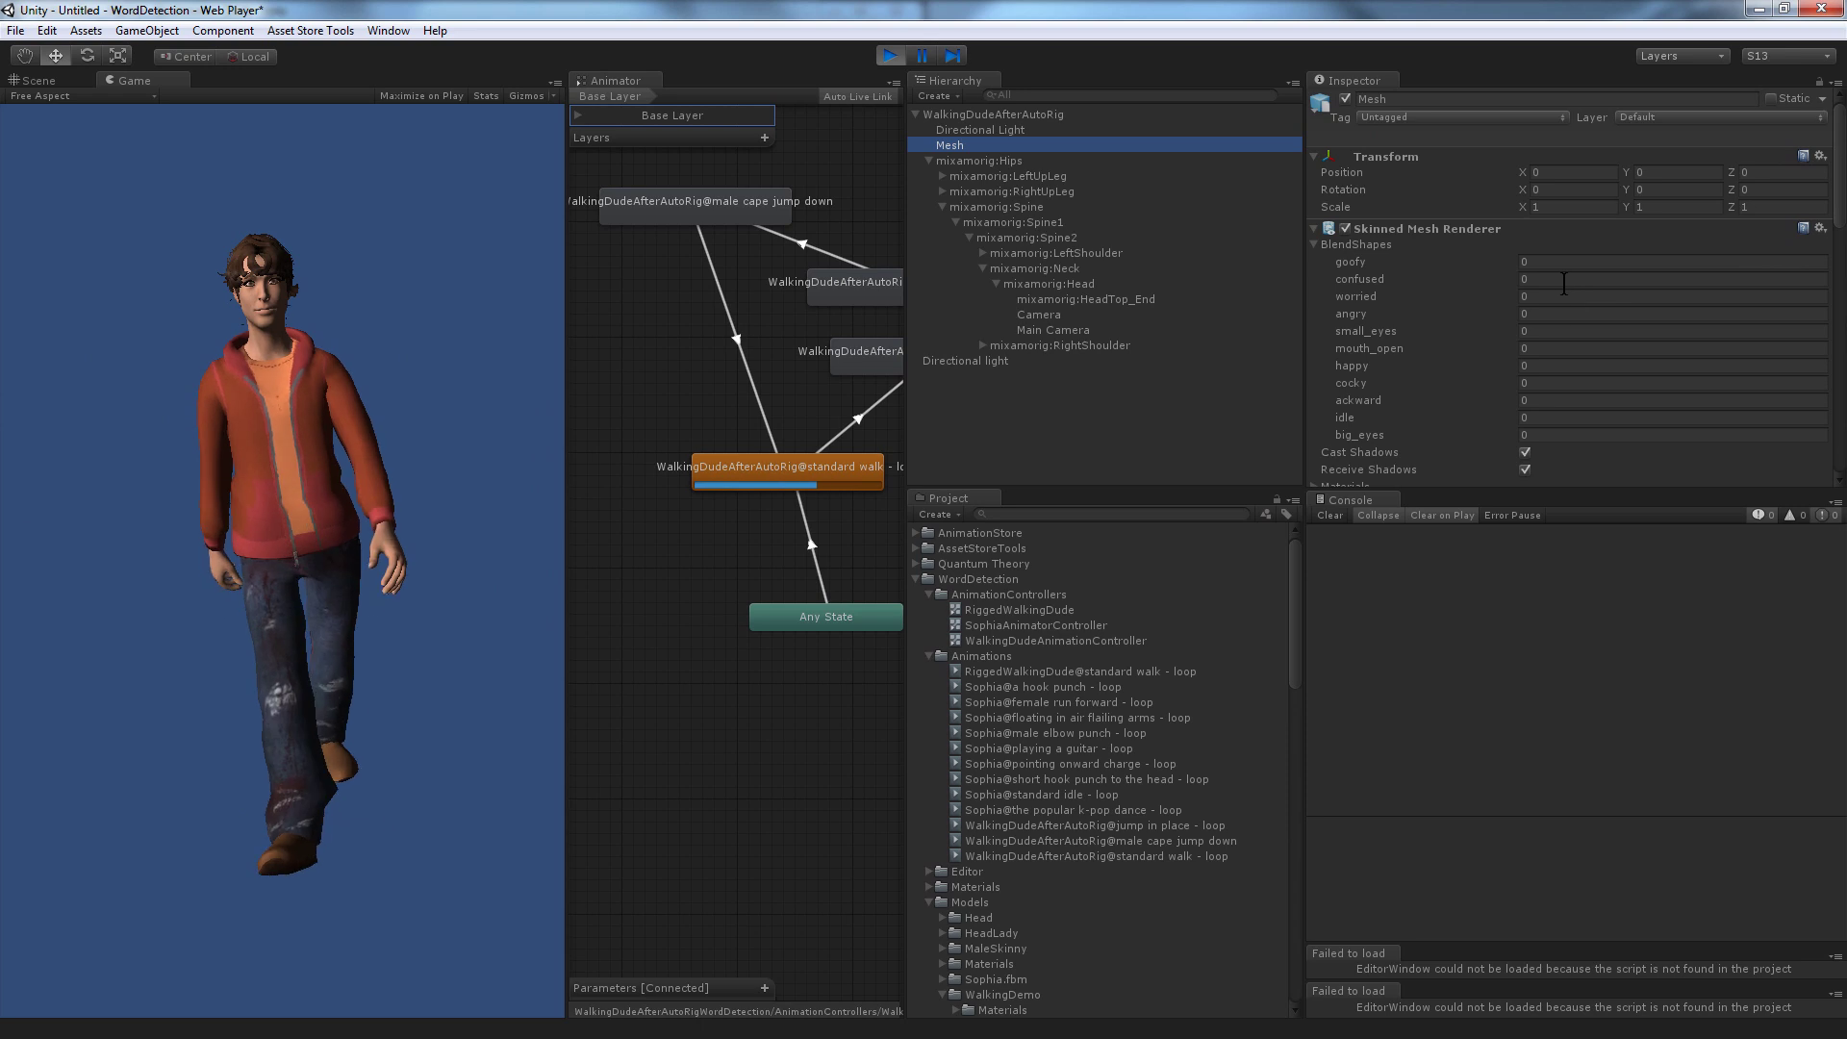
Try big_eyes and ackward at 100, reset both to 0, and set cocky to 100.
left_click(1570, 436)
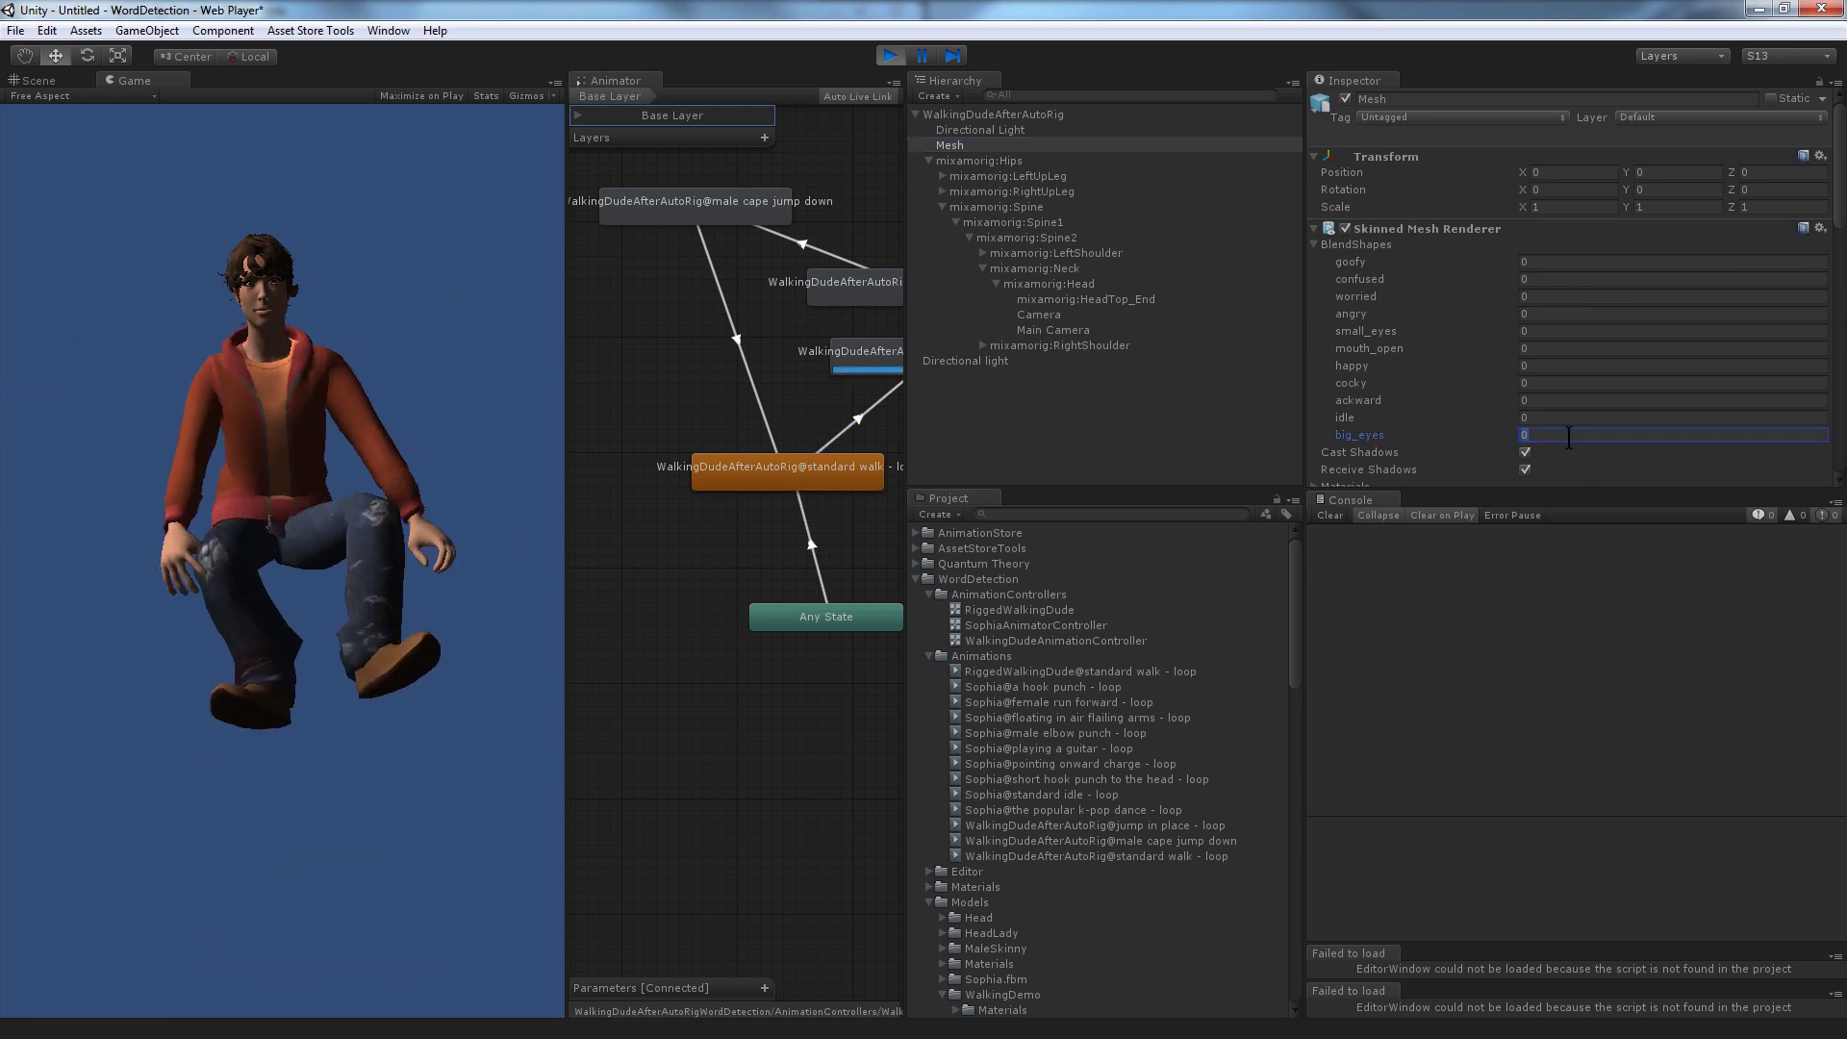
type("100")
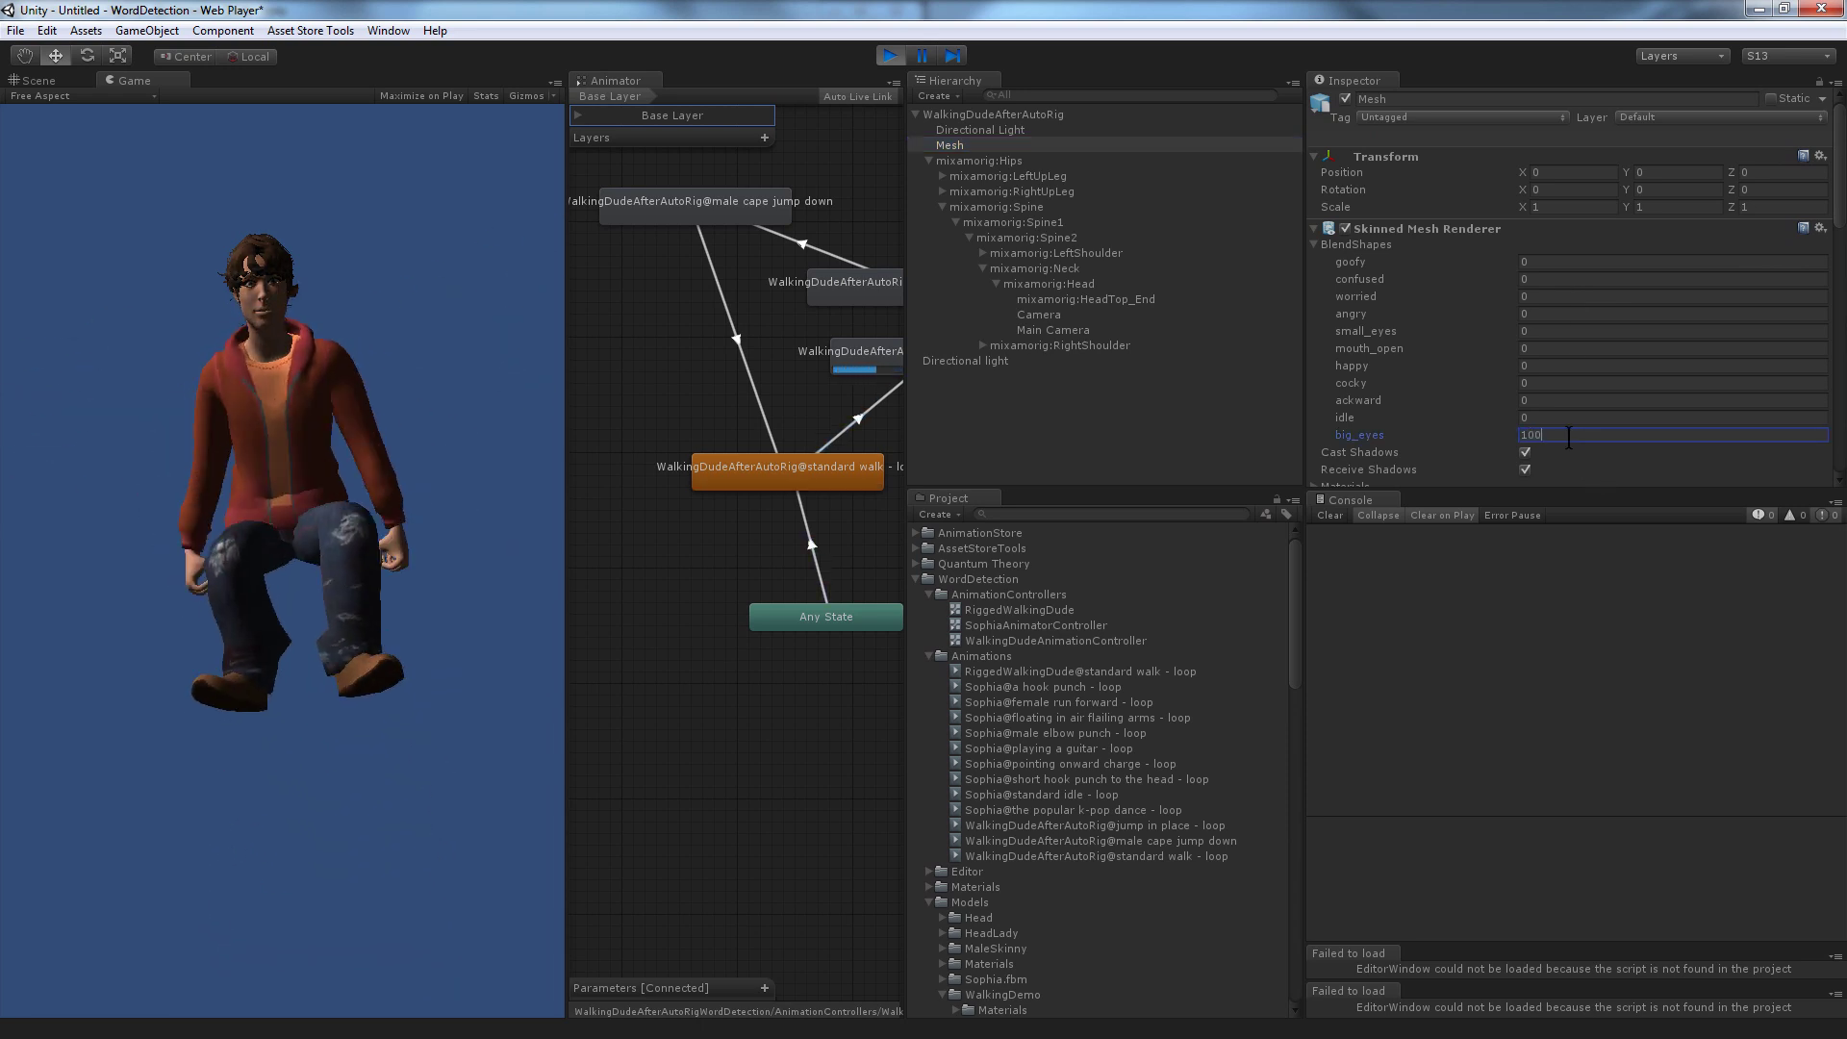
key("ctrl+a")
type("0")
key("shift+Tab")
key("shift+Tab")
type("10")
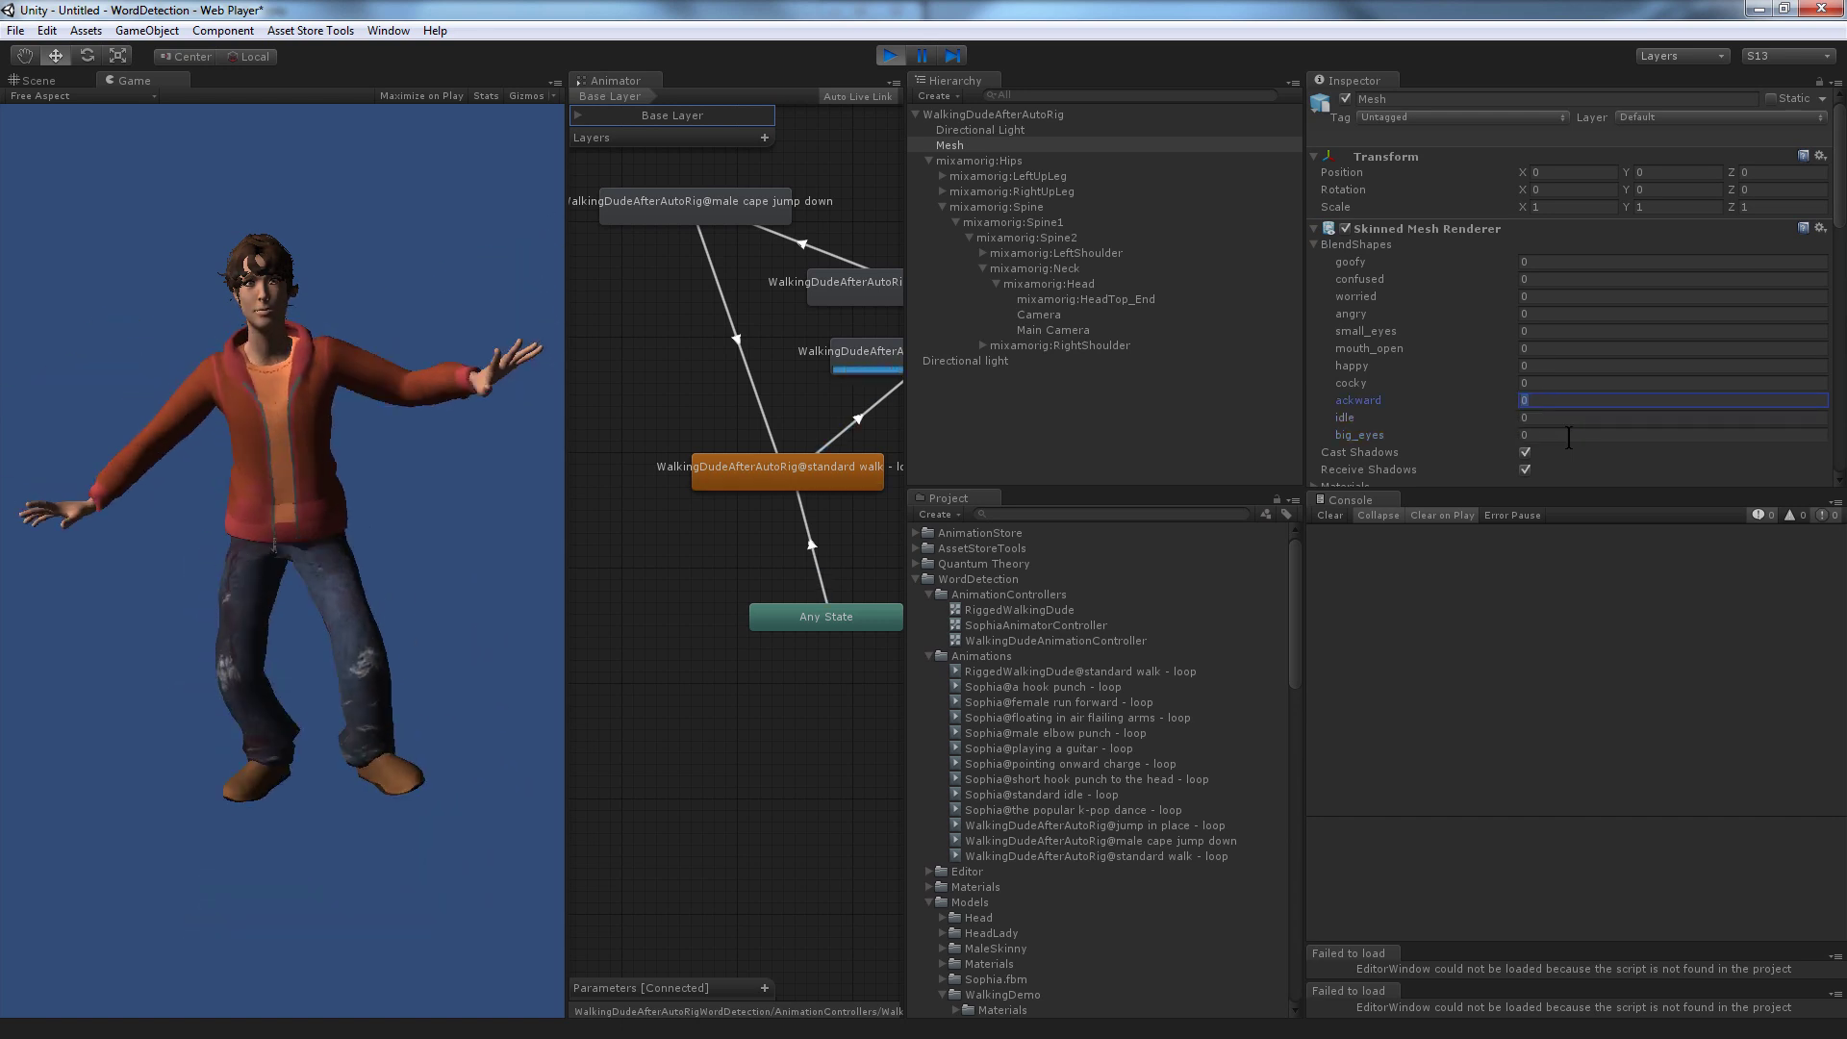
type("0")
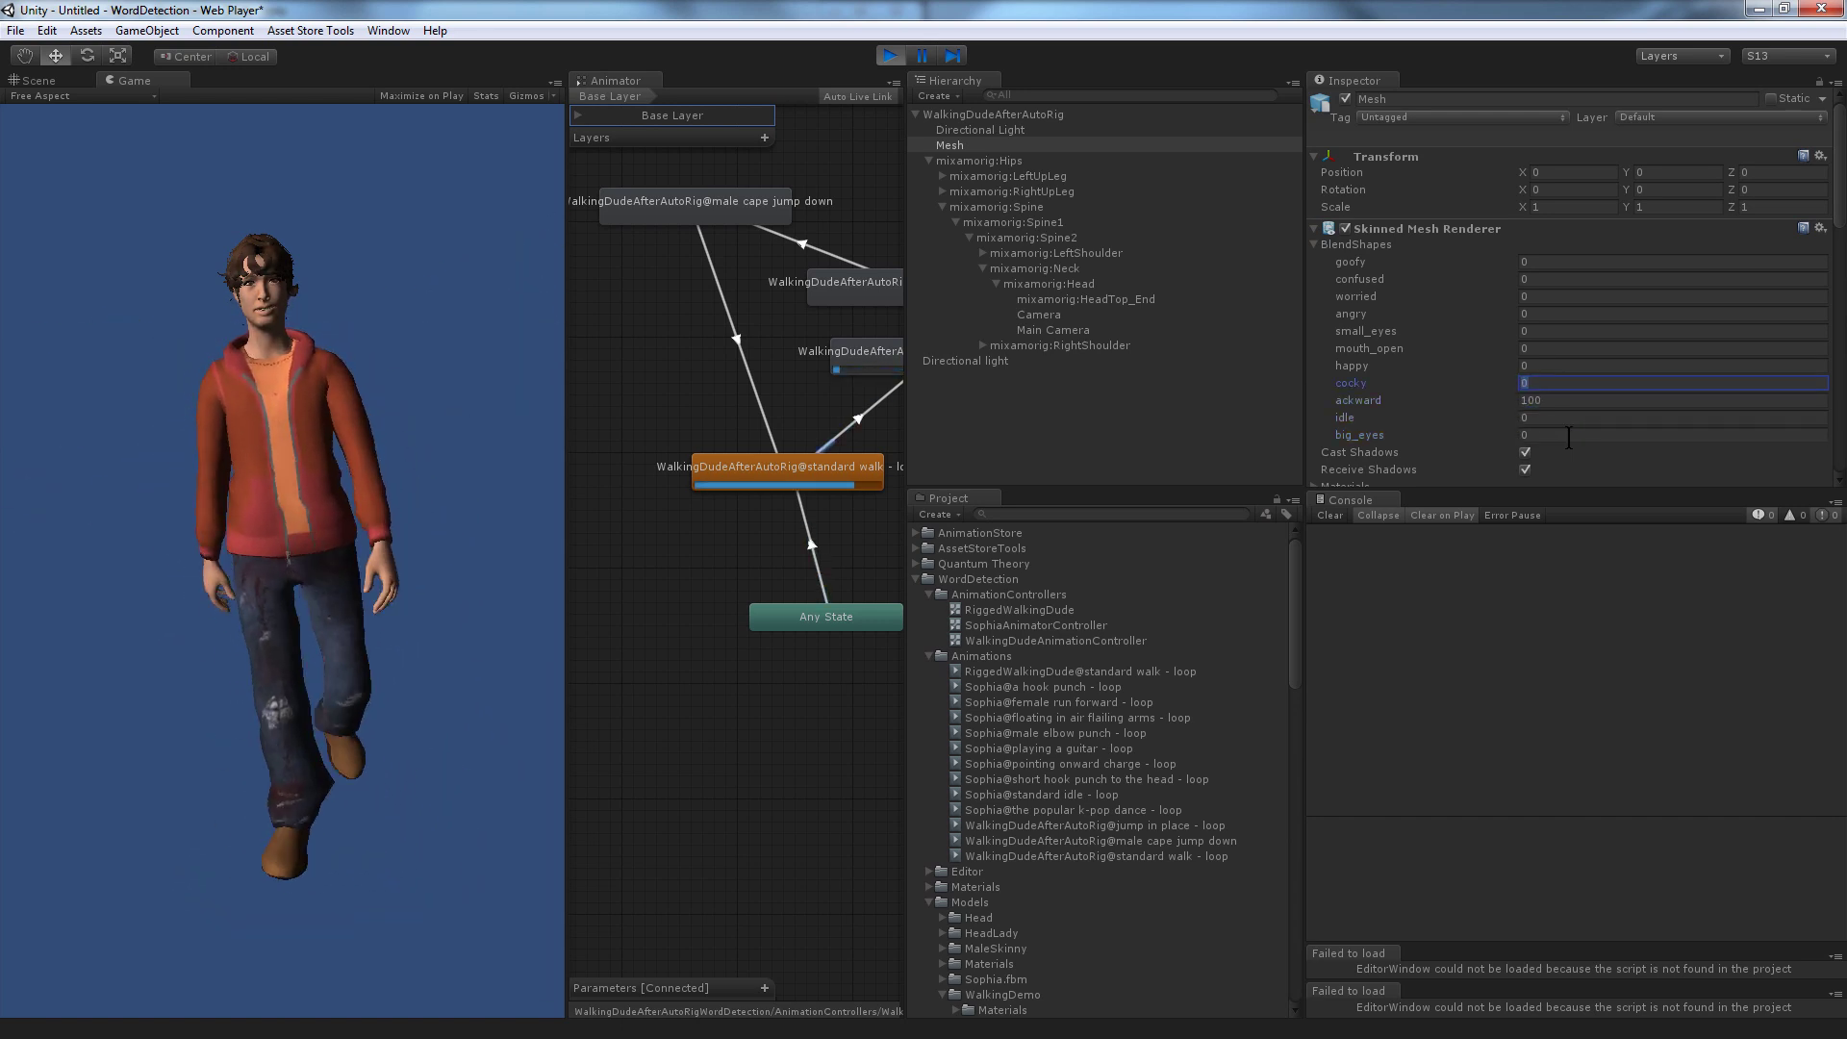
key("Tab")
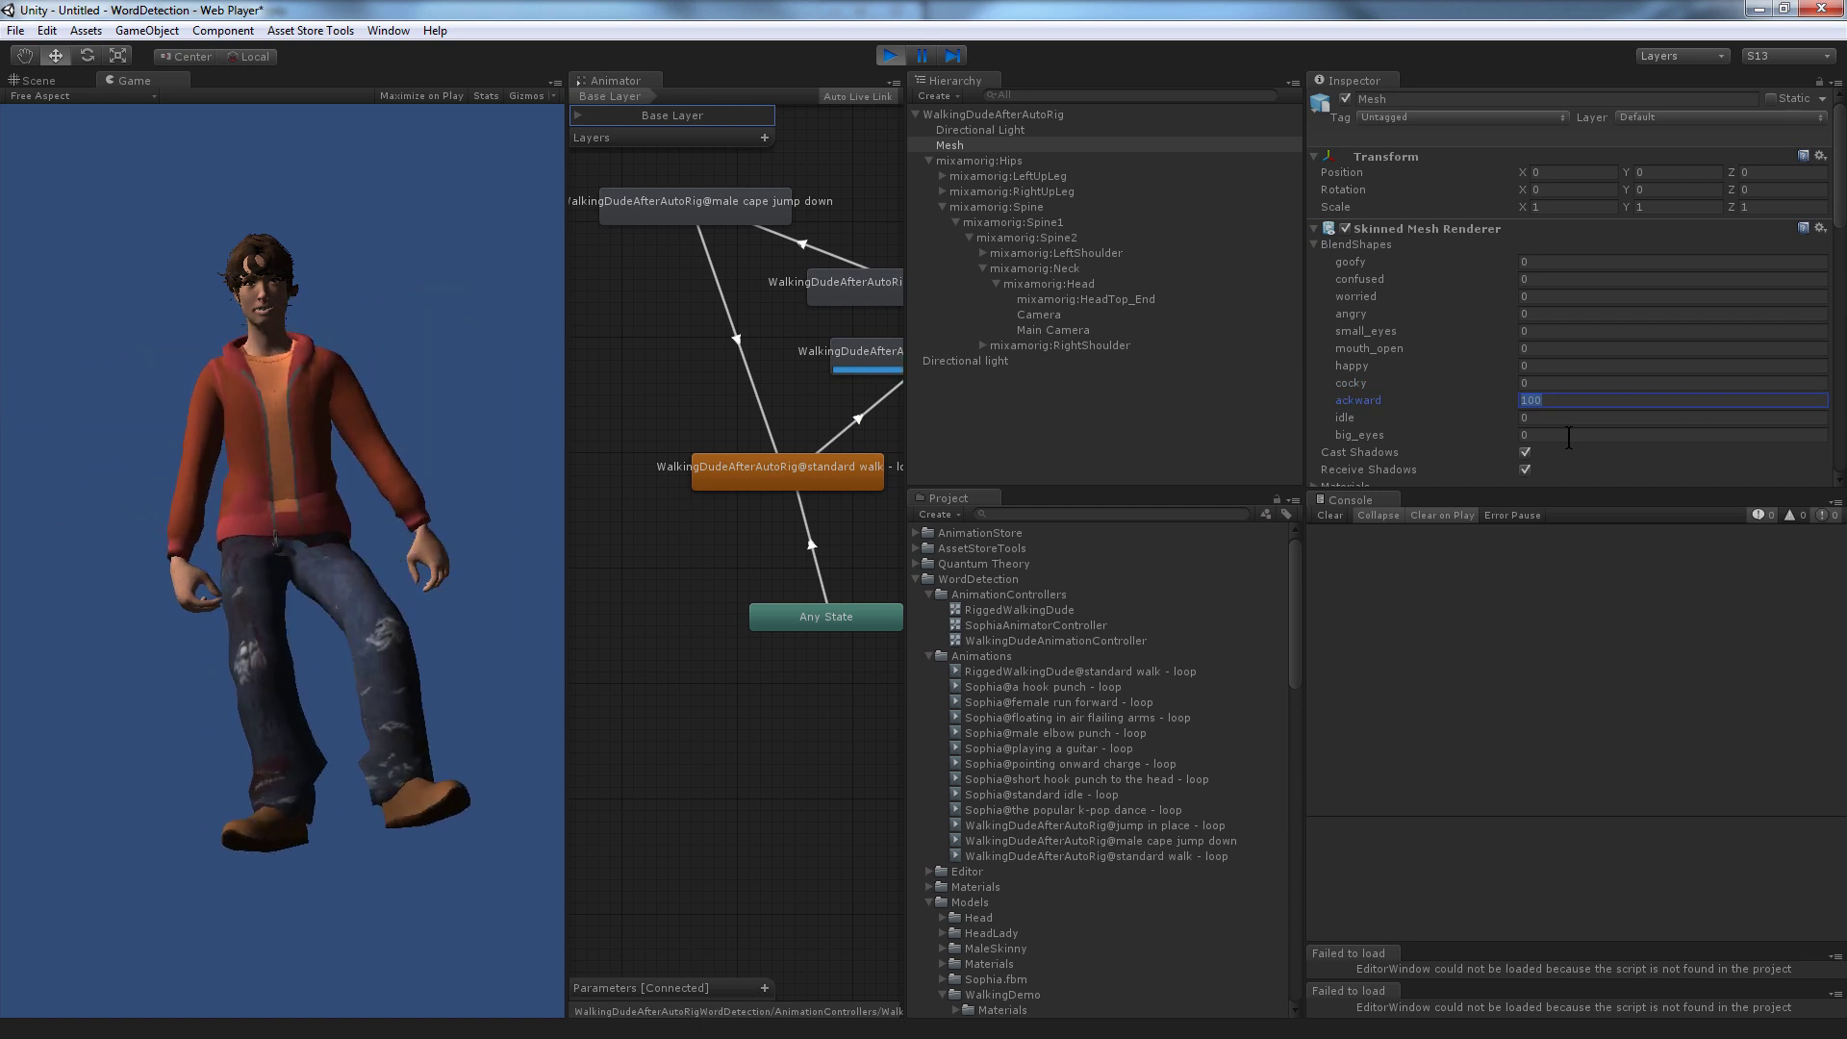
type("0")
key("shift+Tab")
type("100")
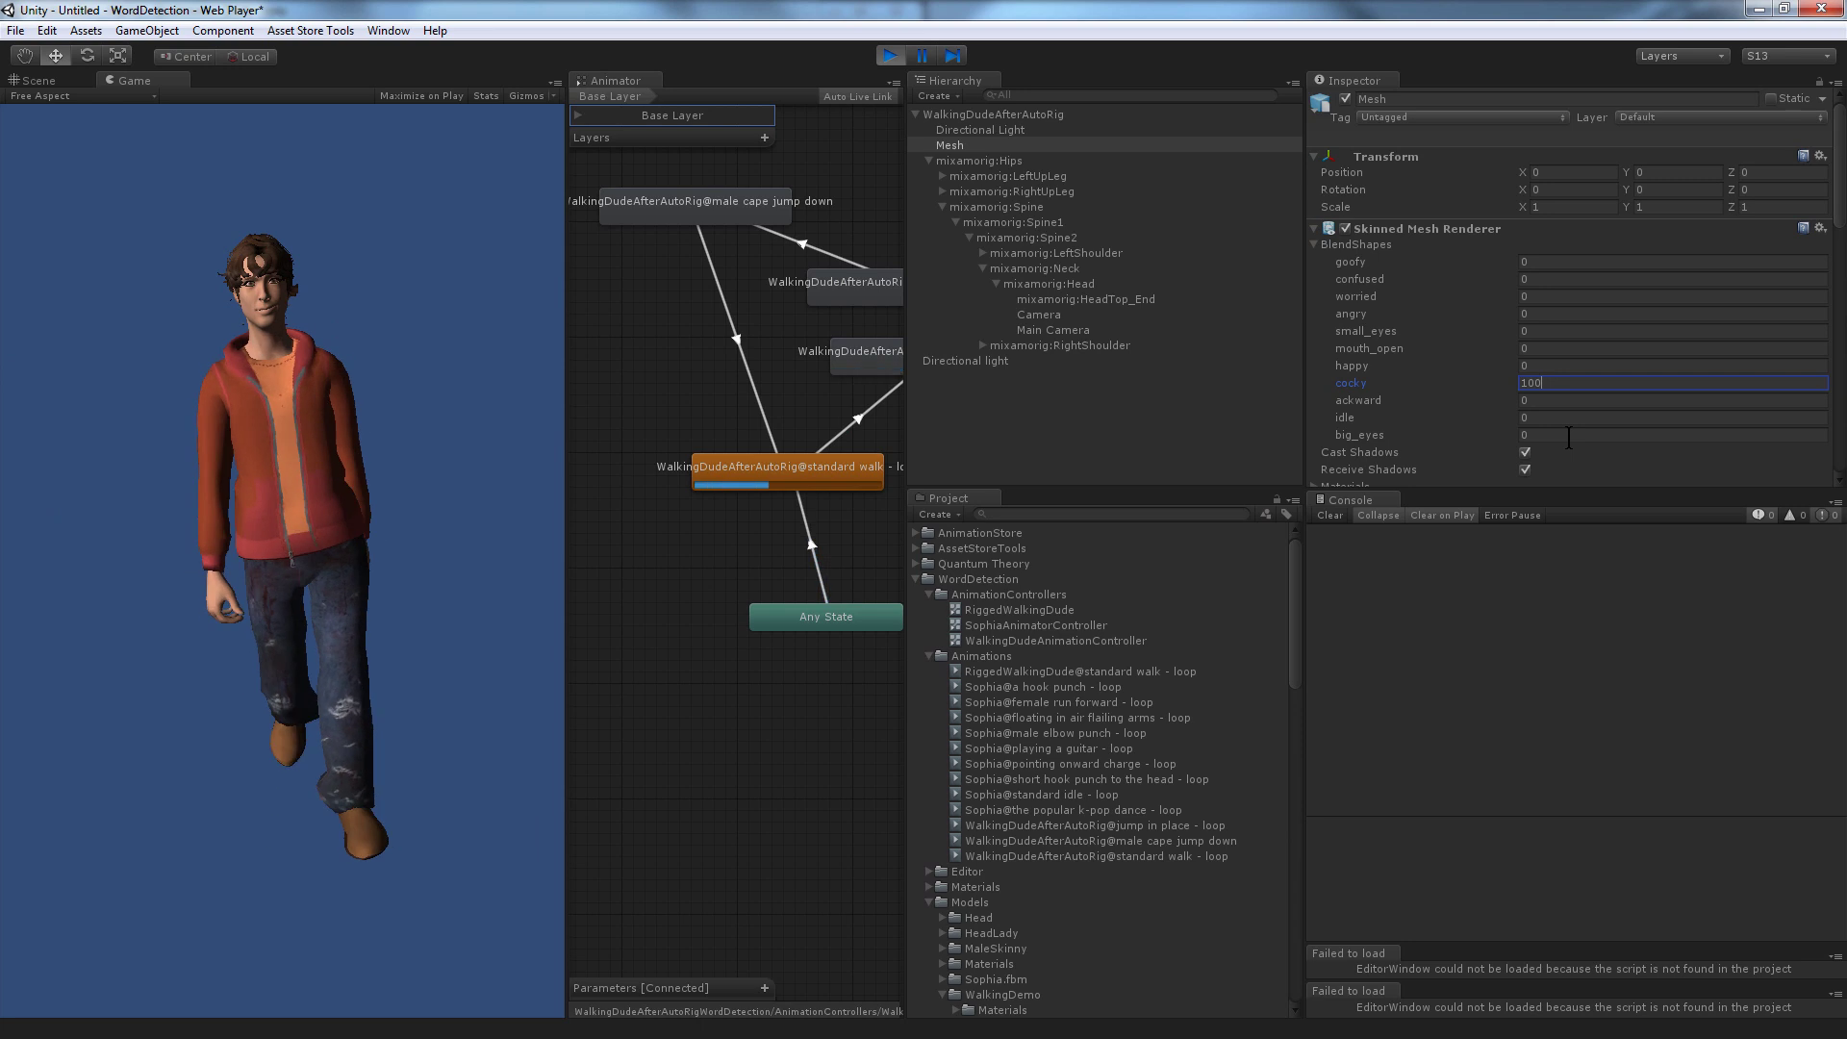
left_click(50, 78)
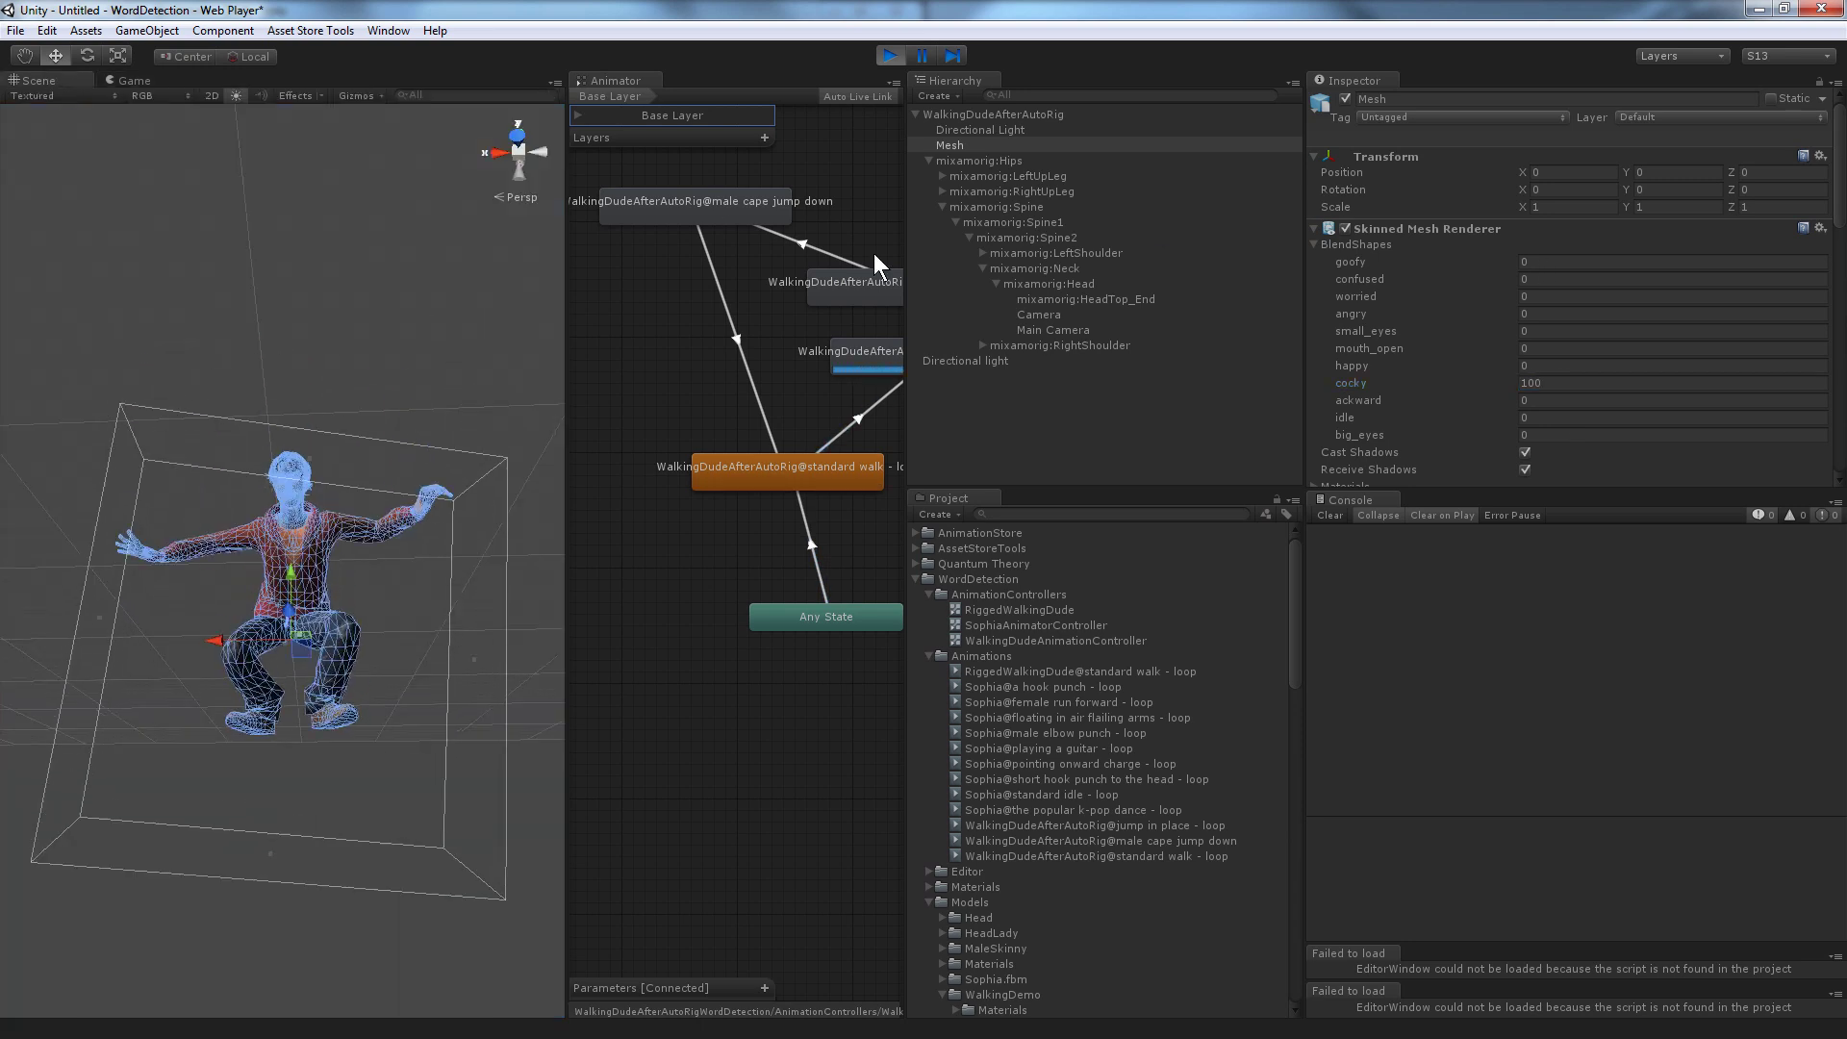
Zoom the Scene view onto the face, align Main Camera to it, and set Position Y to 18.5.
scroll(289, 394, "up", 10)
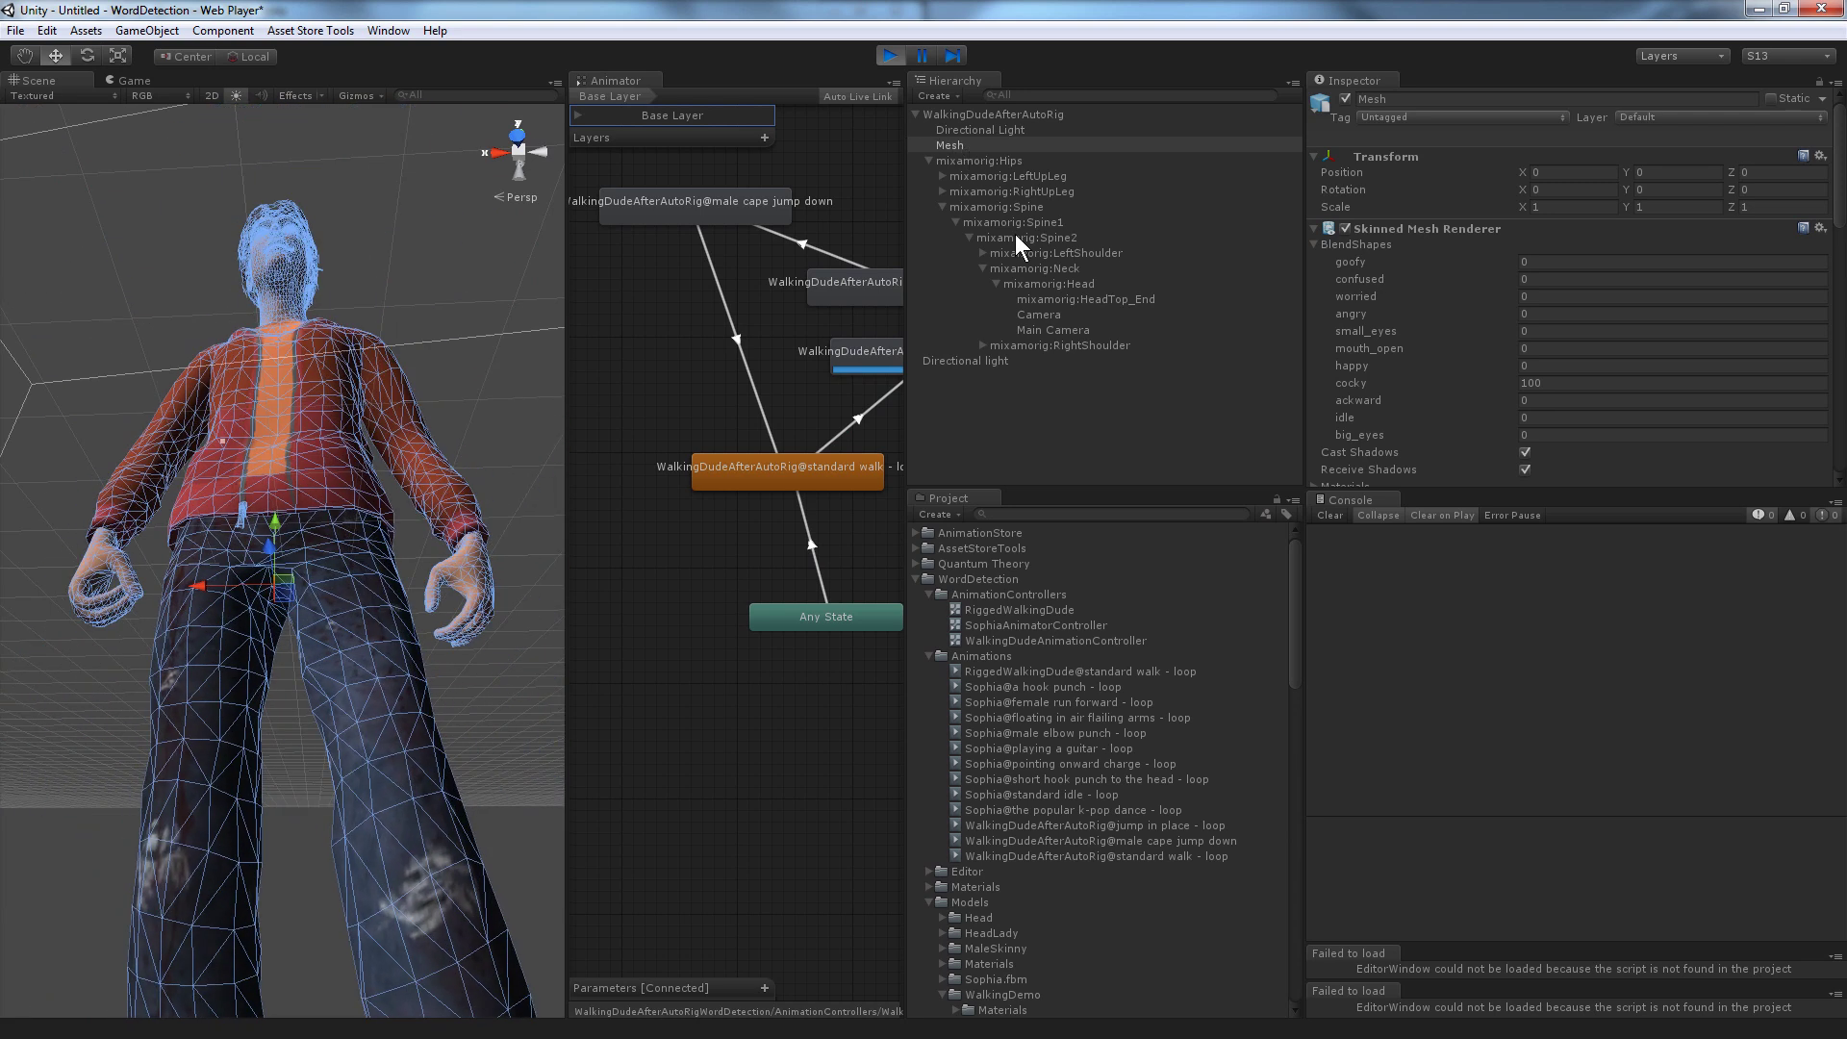
left_click(1053, 329)
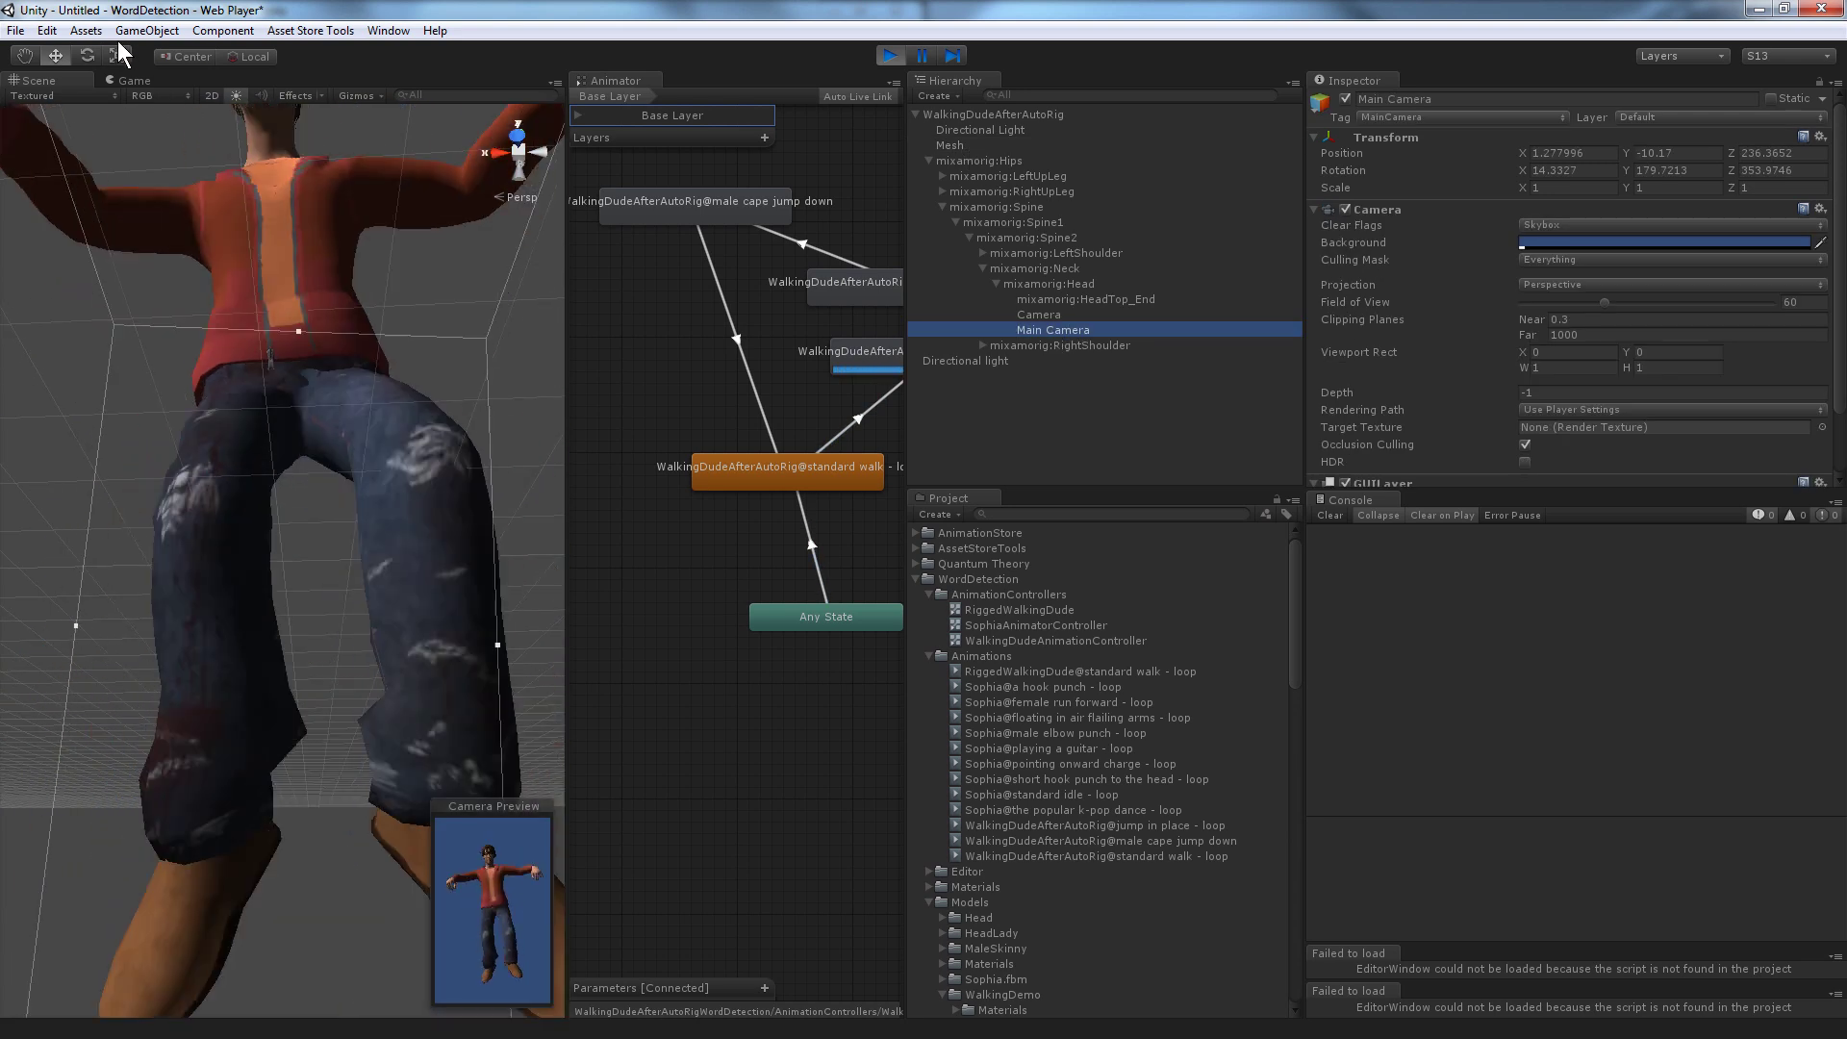
left_click(120, 32)
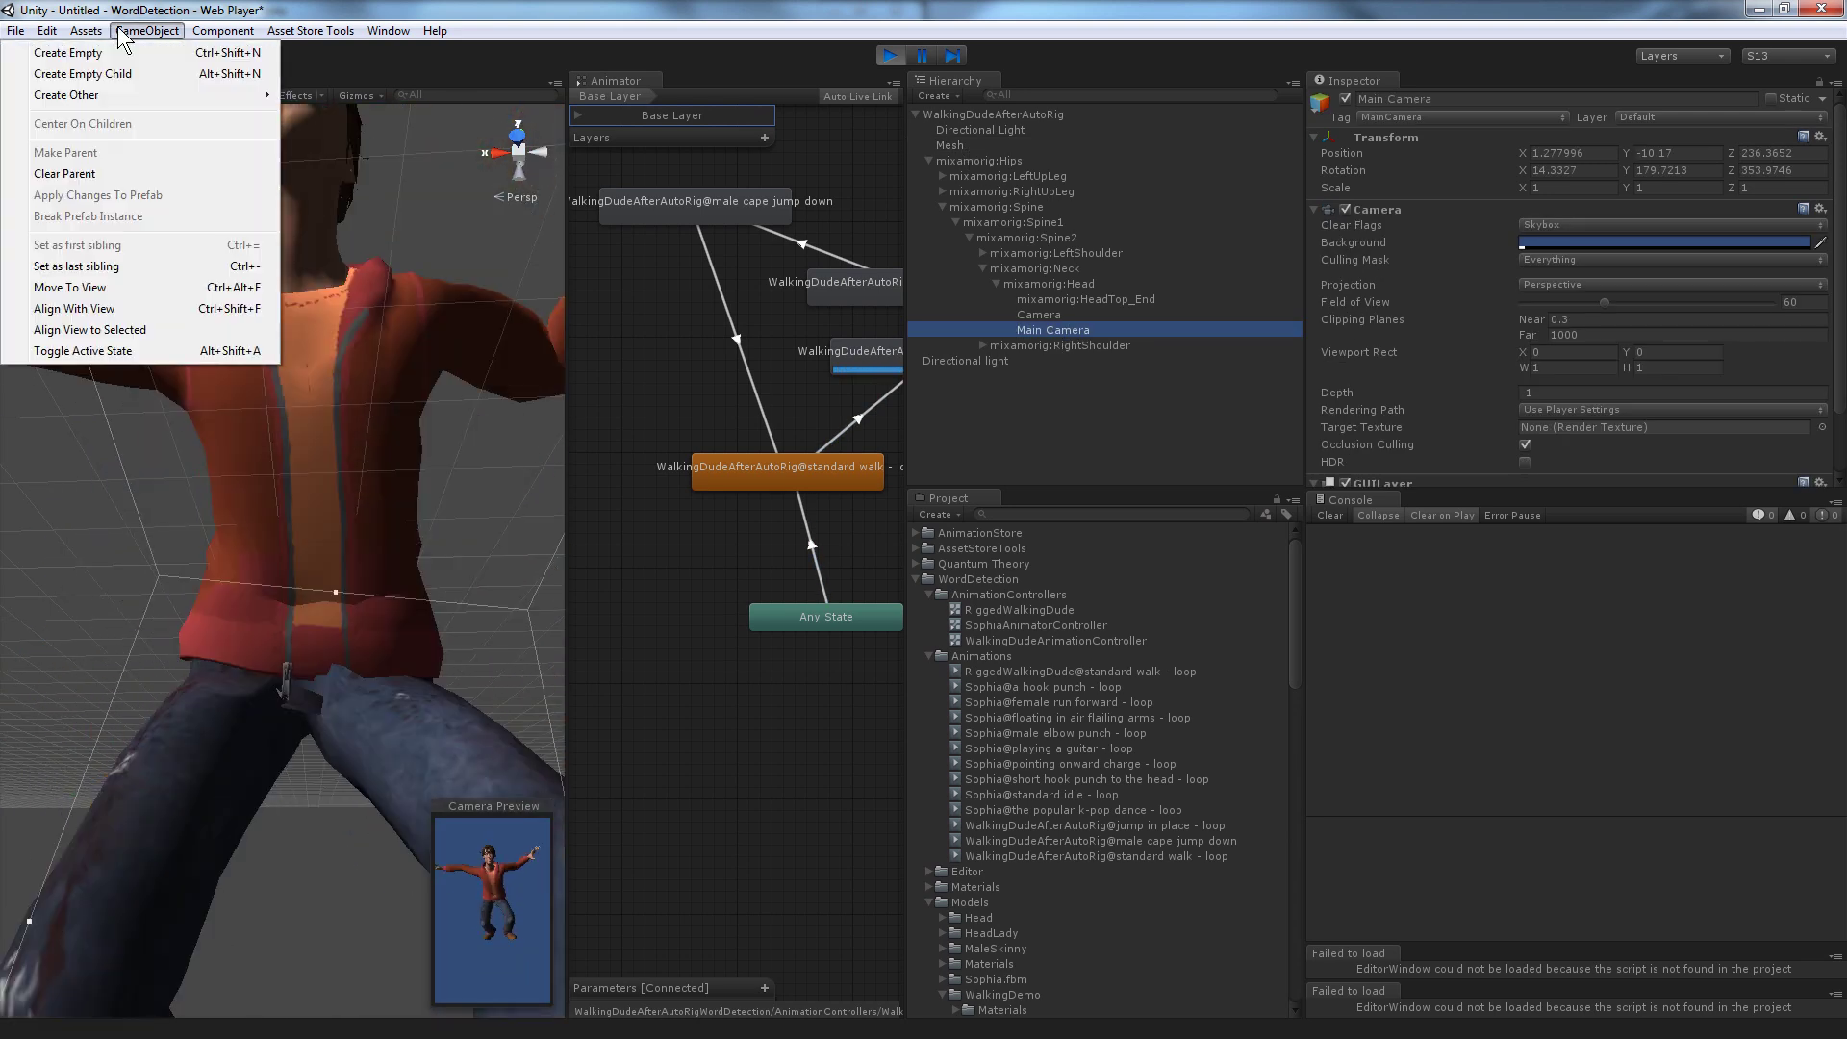
left_click(136, 316)
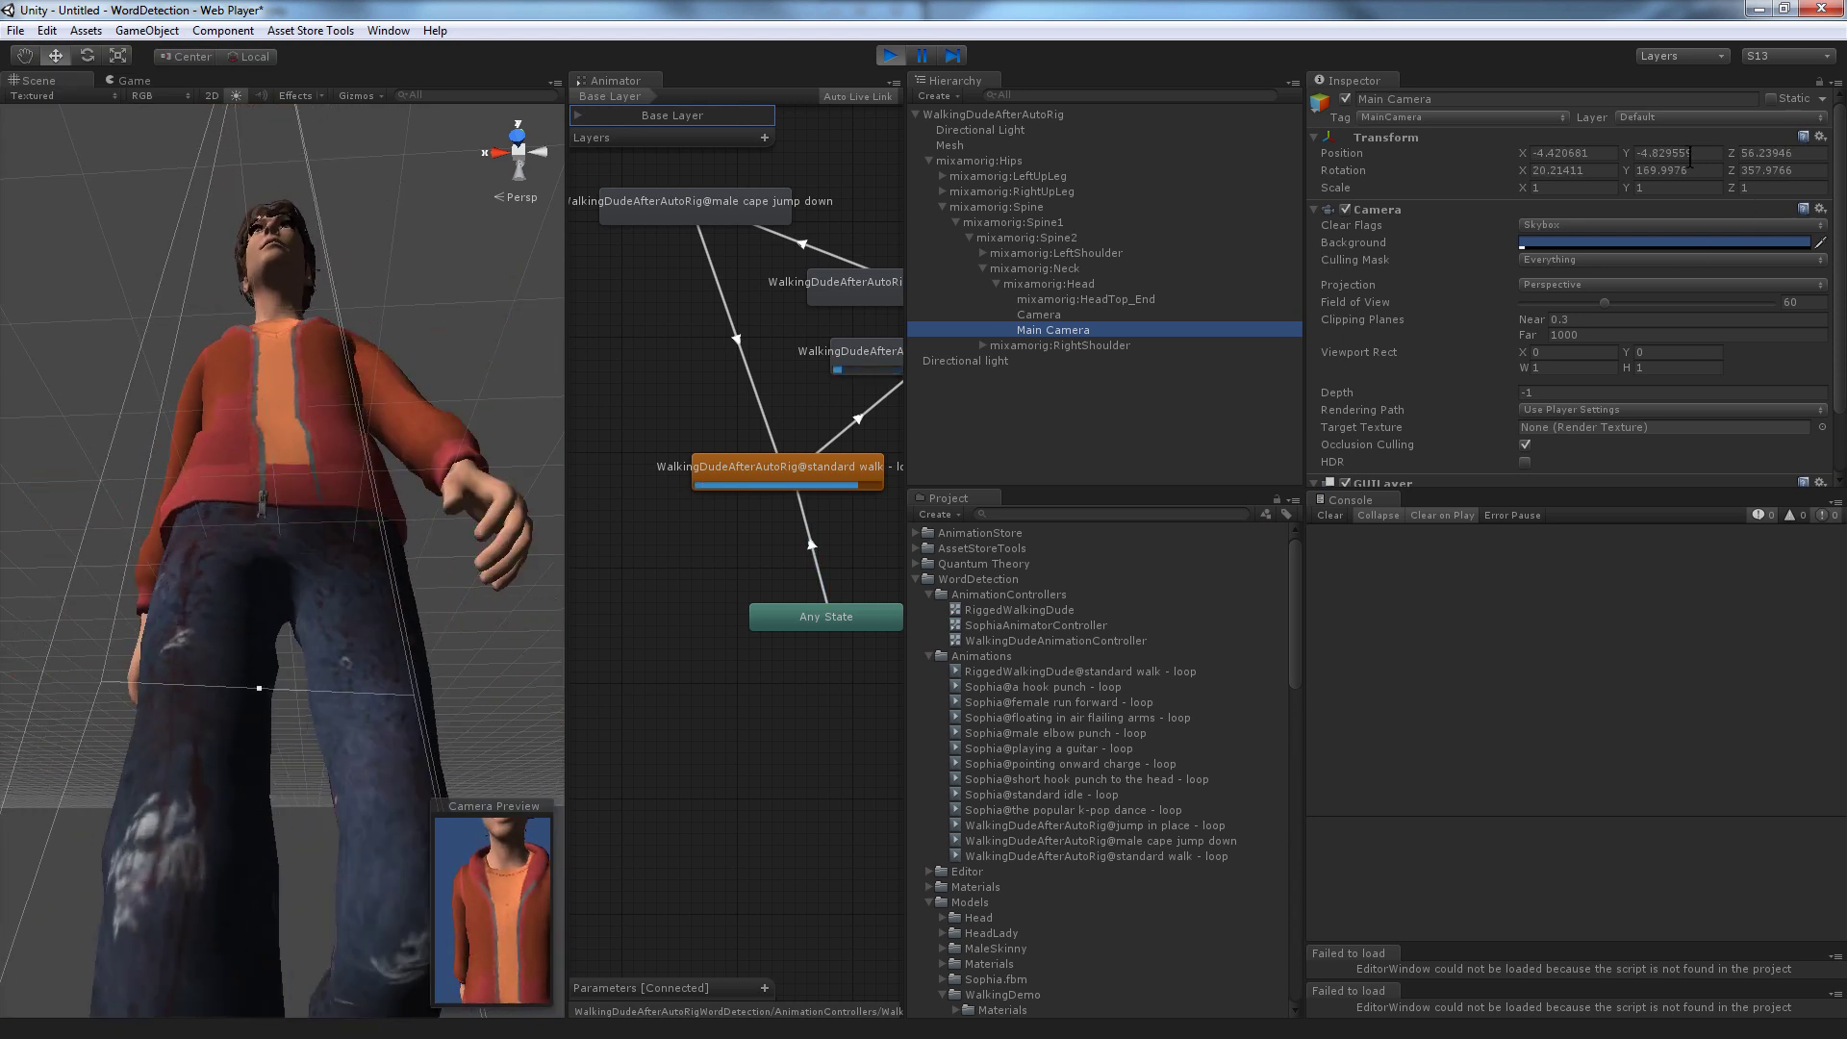
left_click_drag(1628, 156, 1718, 156)
left_click_drag(61, 163, 1762, 171)
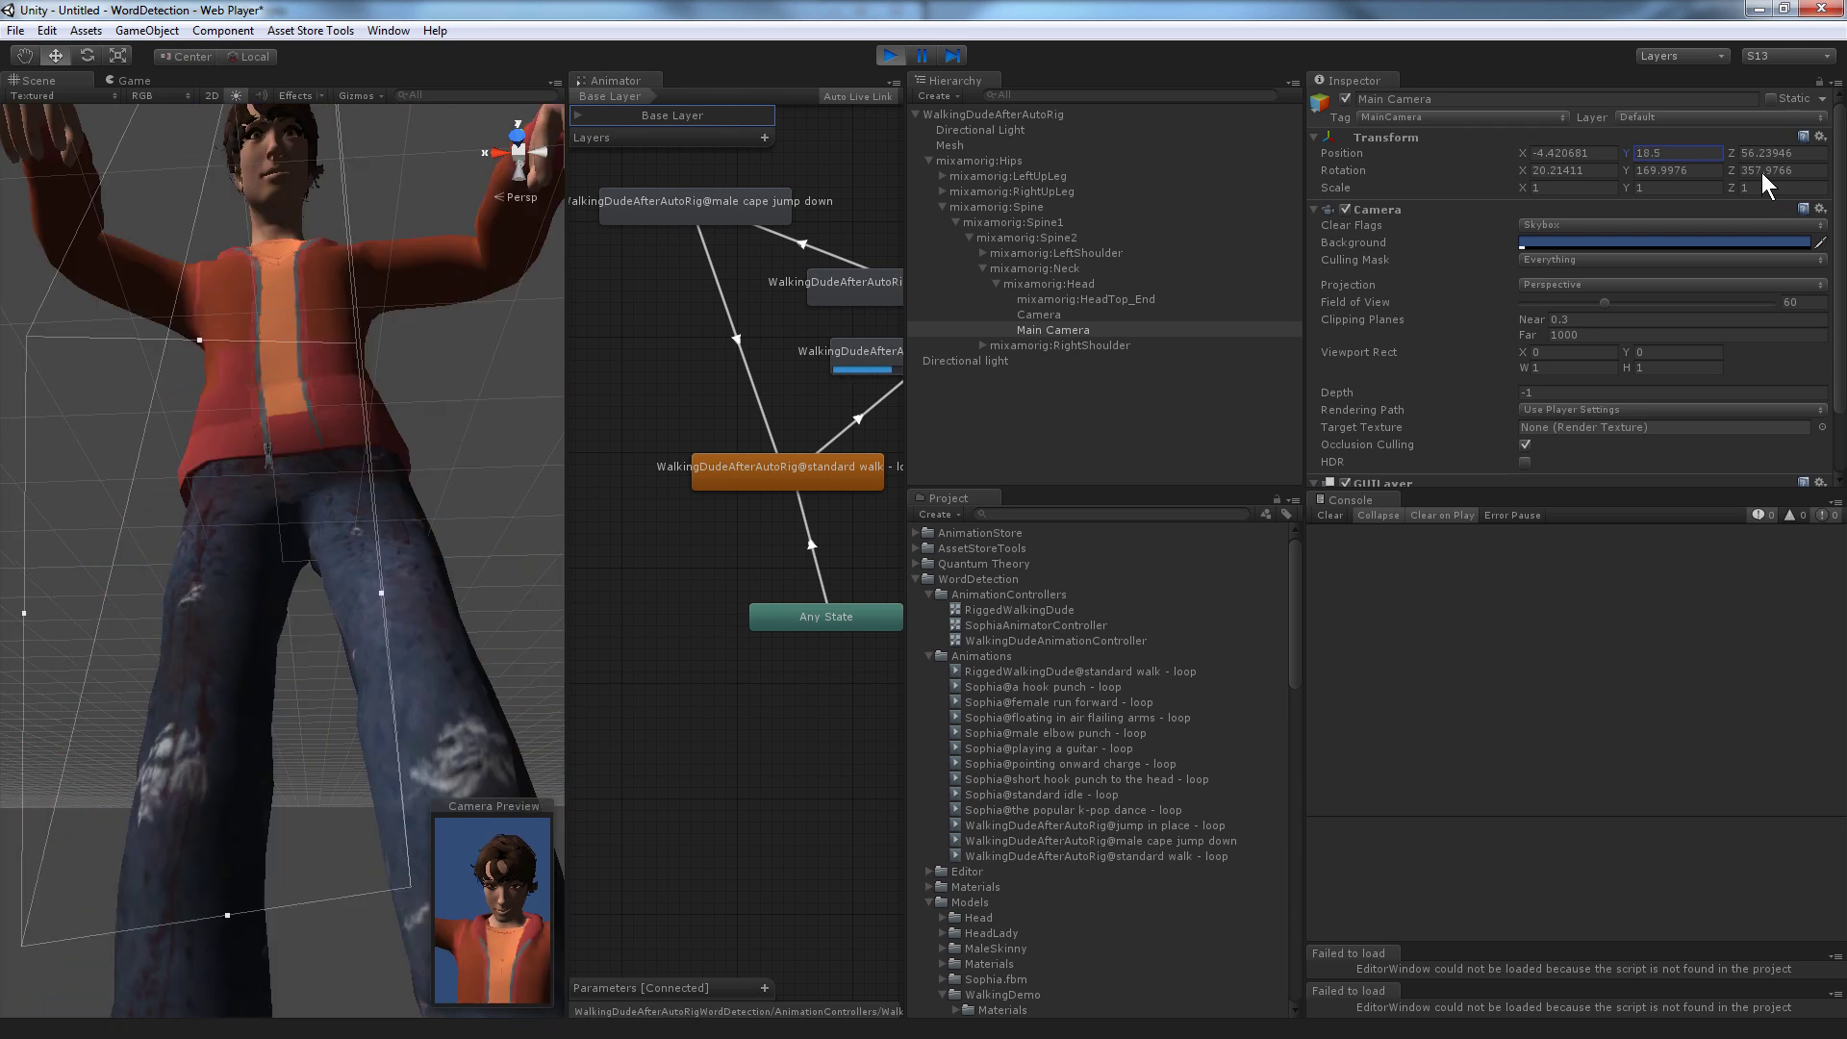
left_click(129, 84)
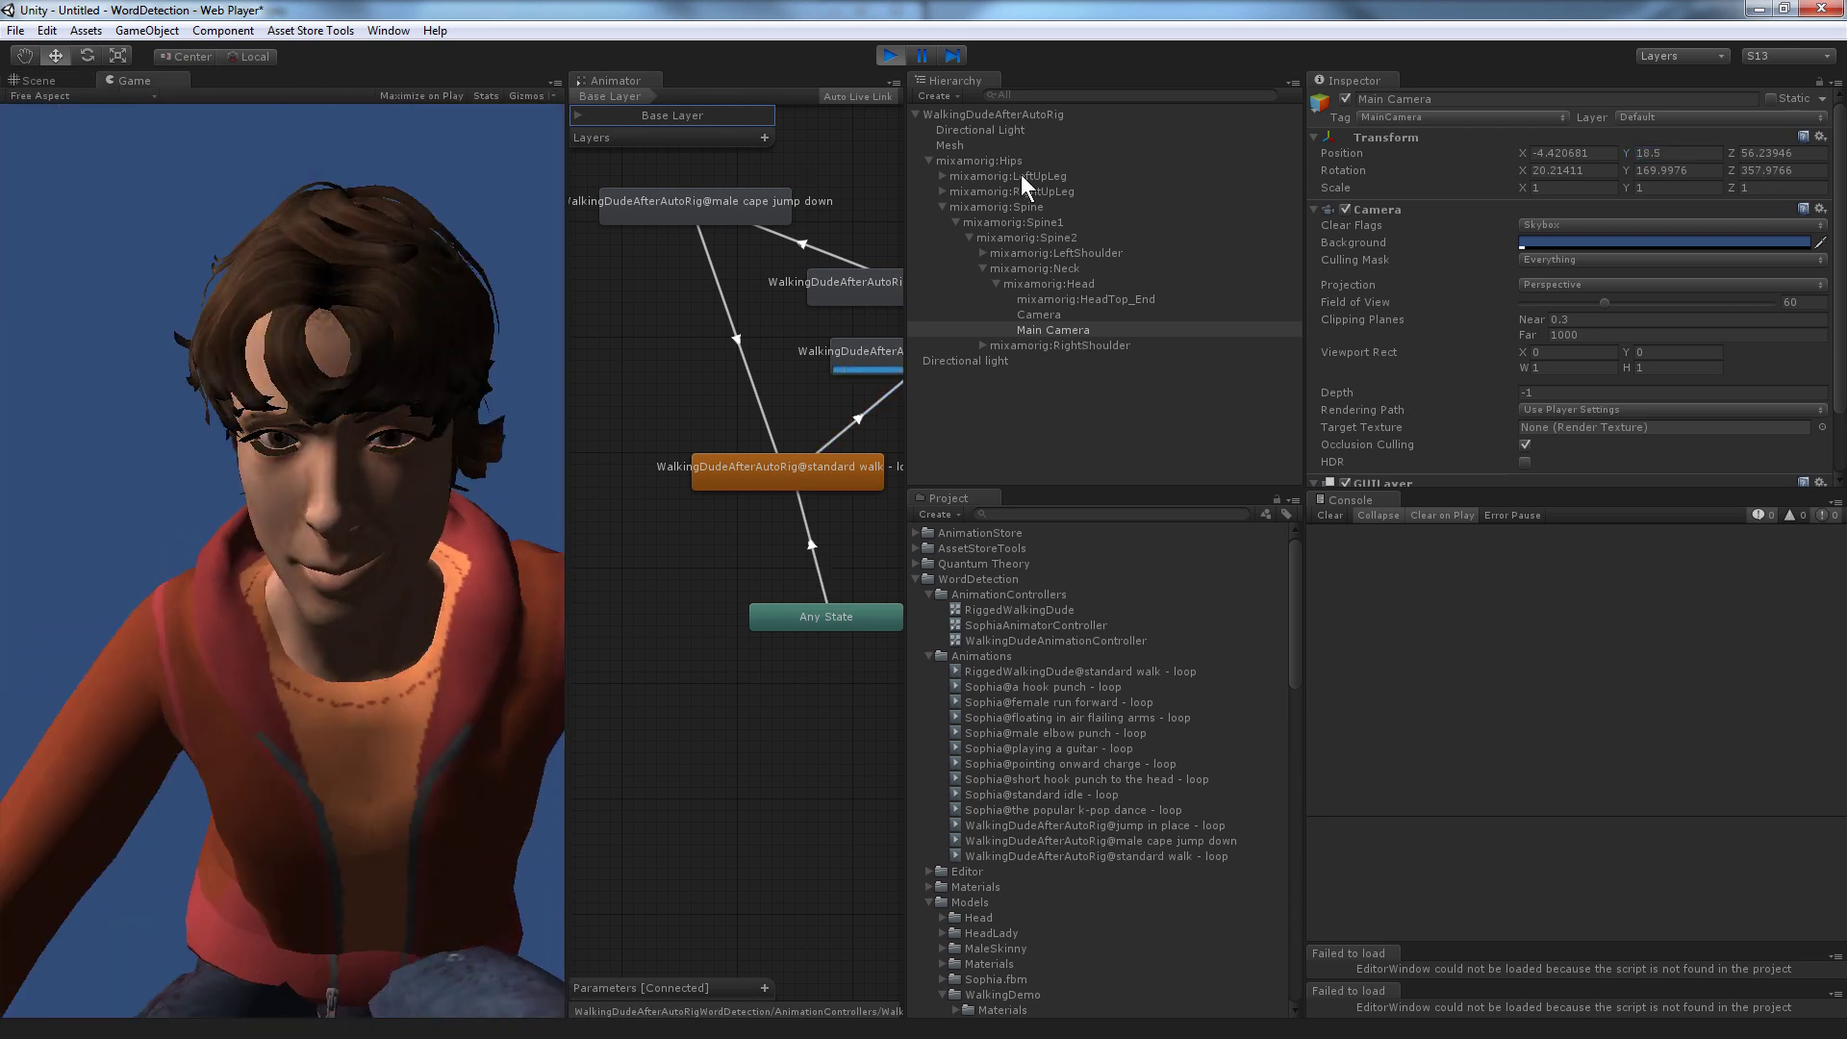
Set goofy and cocky to 0, mouth_open to 100, then scrub mouth_open down to 47.59.
left_click(966, 146)
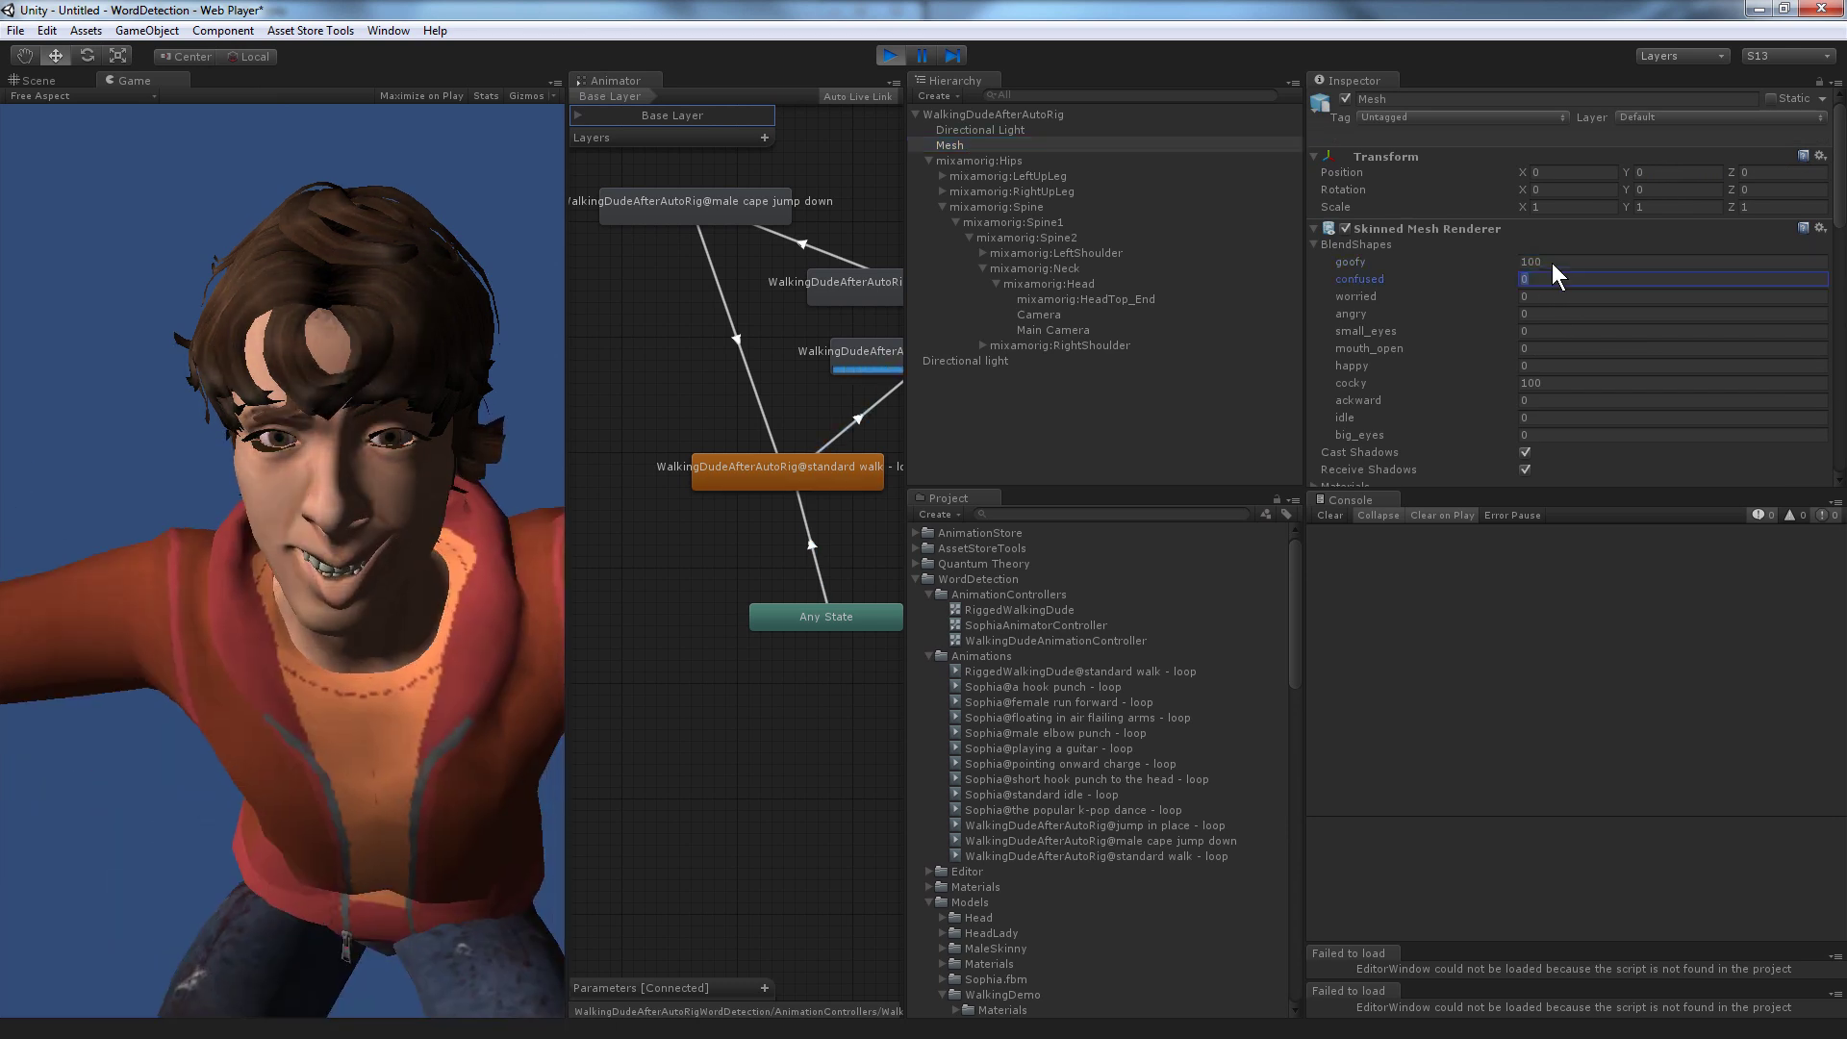
key("BackSpace")
key("BackSpace")
key("BackSpace")
type("0")
key("Tab")
key("Tab")
key("Tab")
key("Tab")
key("Tab")
key("Tab")
key("Tab")
key("Tab")
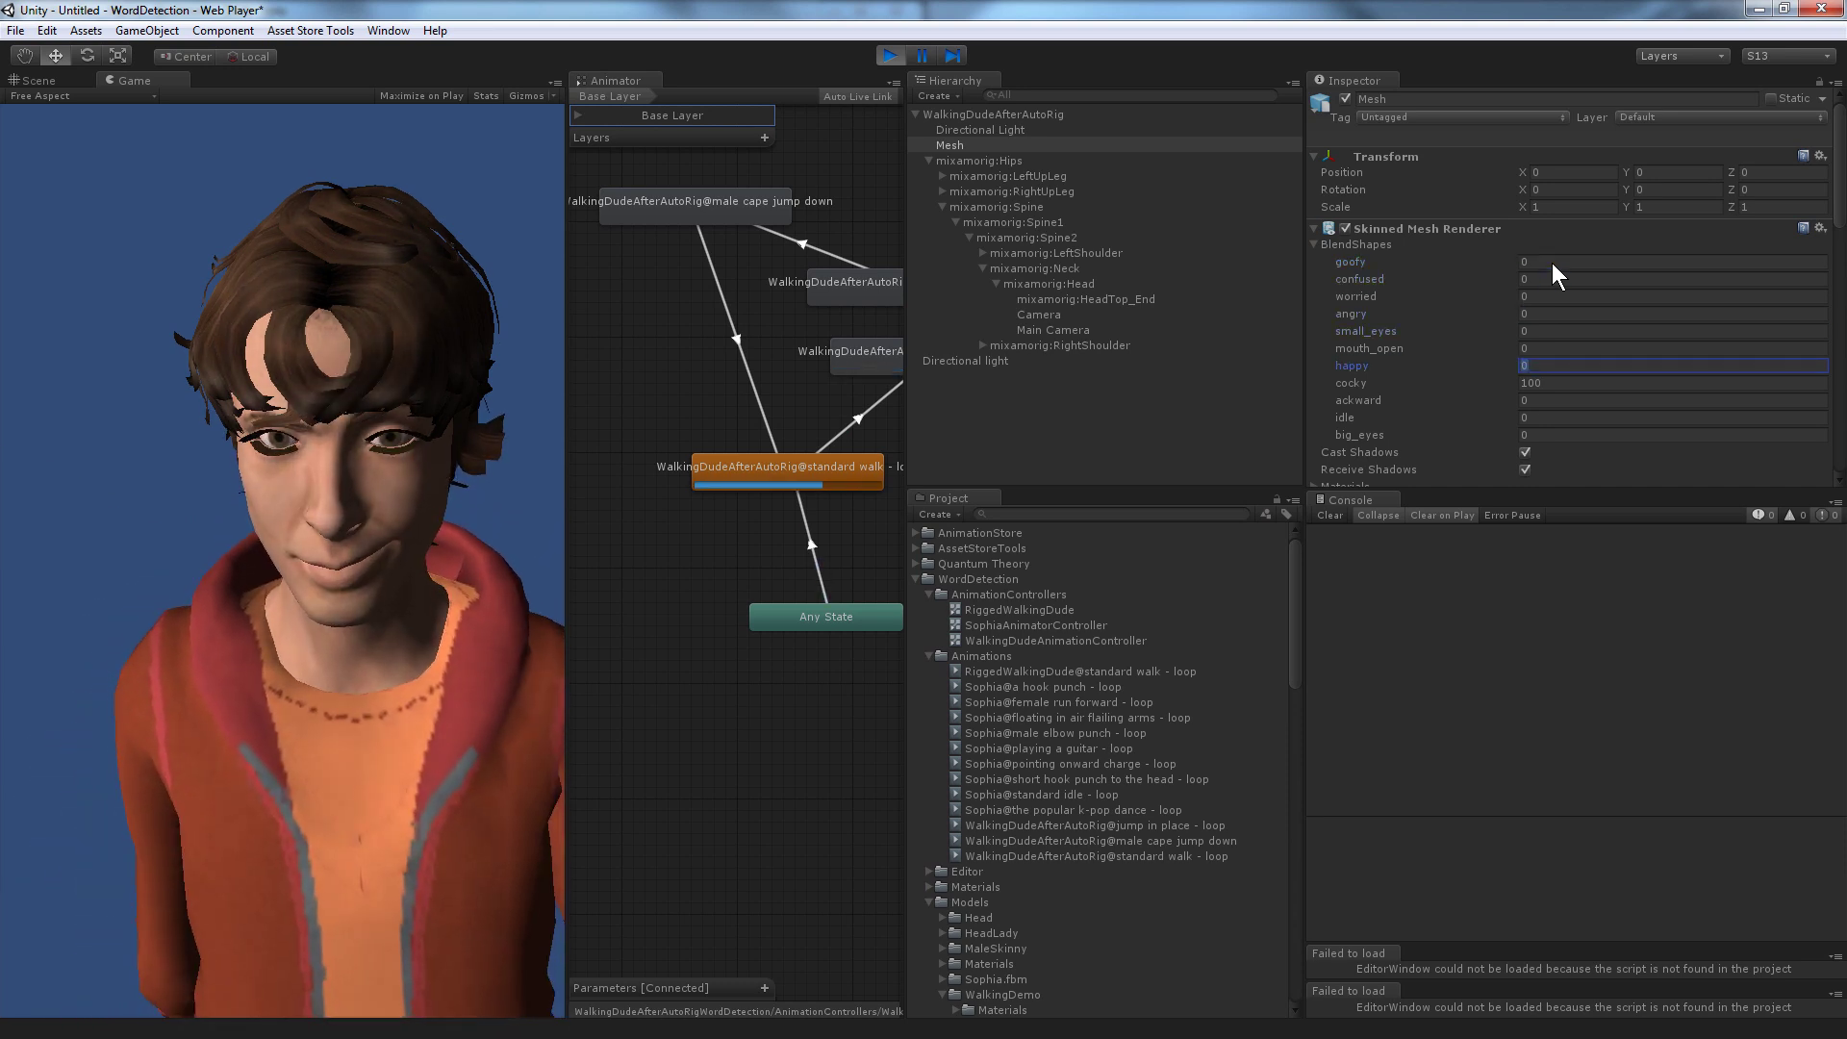
key("shift+Tab")
type("0")
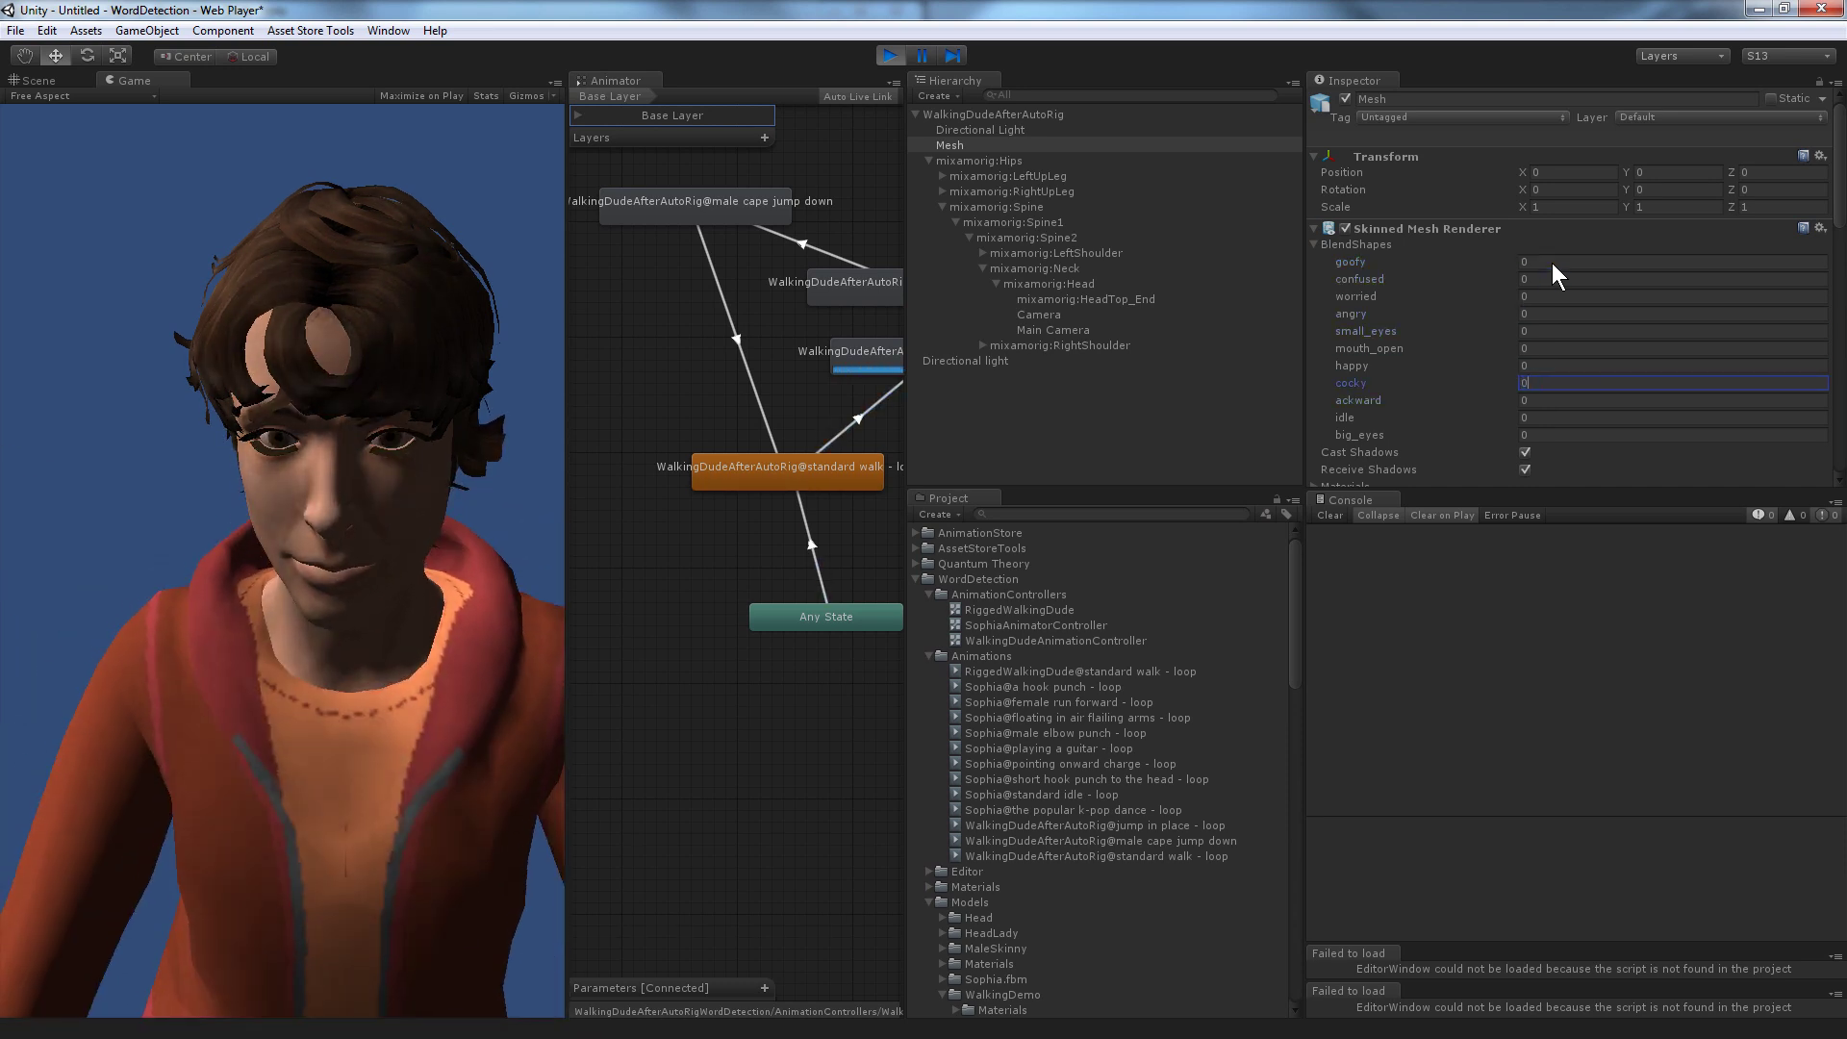
key("shift+Tab")
key("shift+Tab")
type("100")
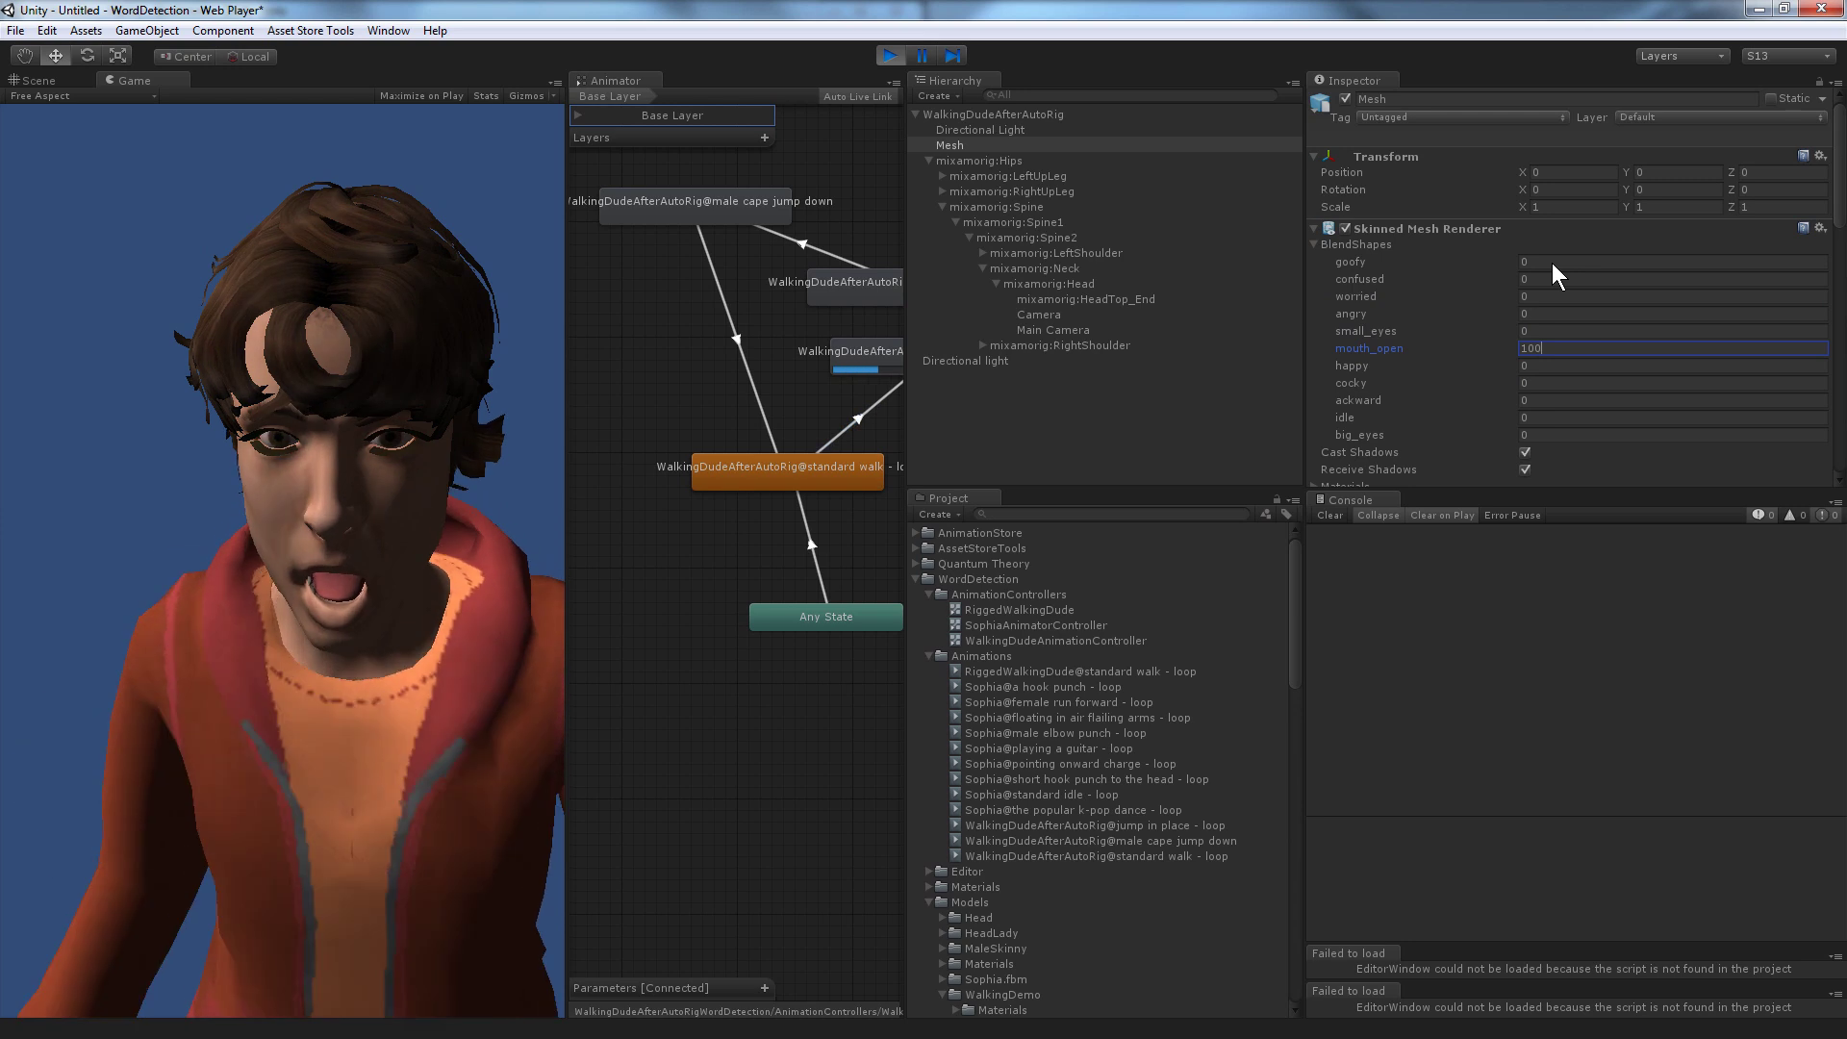
key("Return")
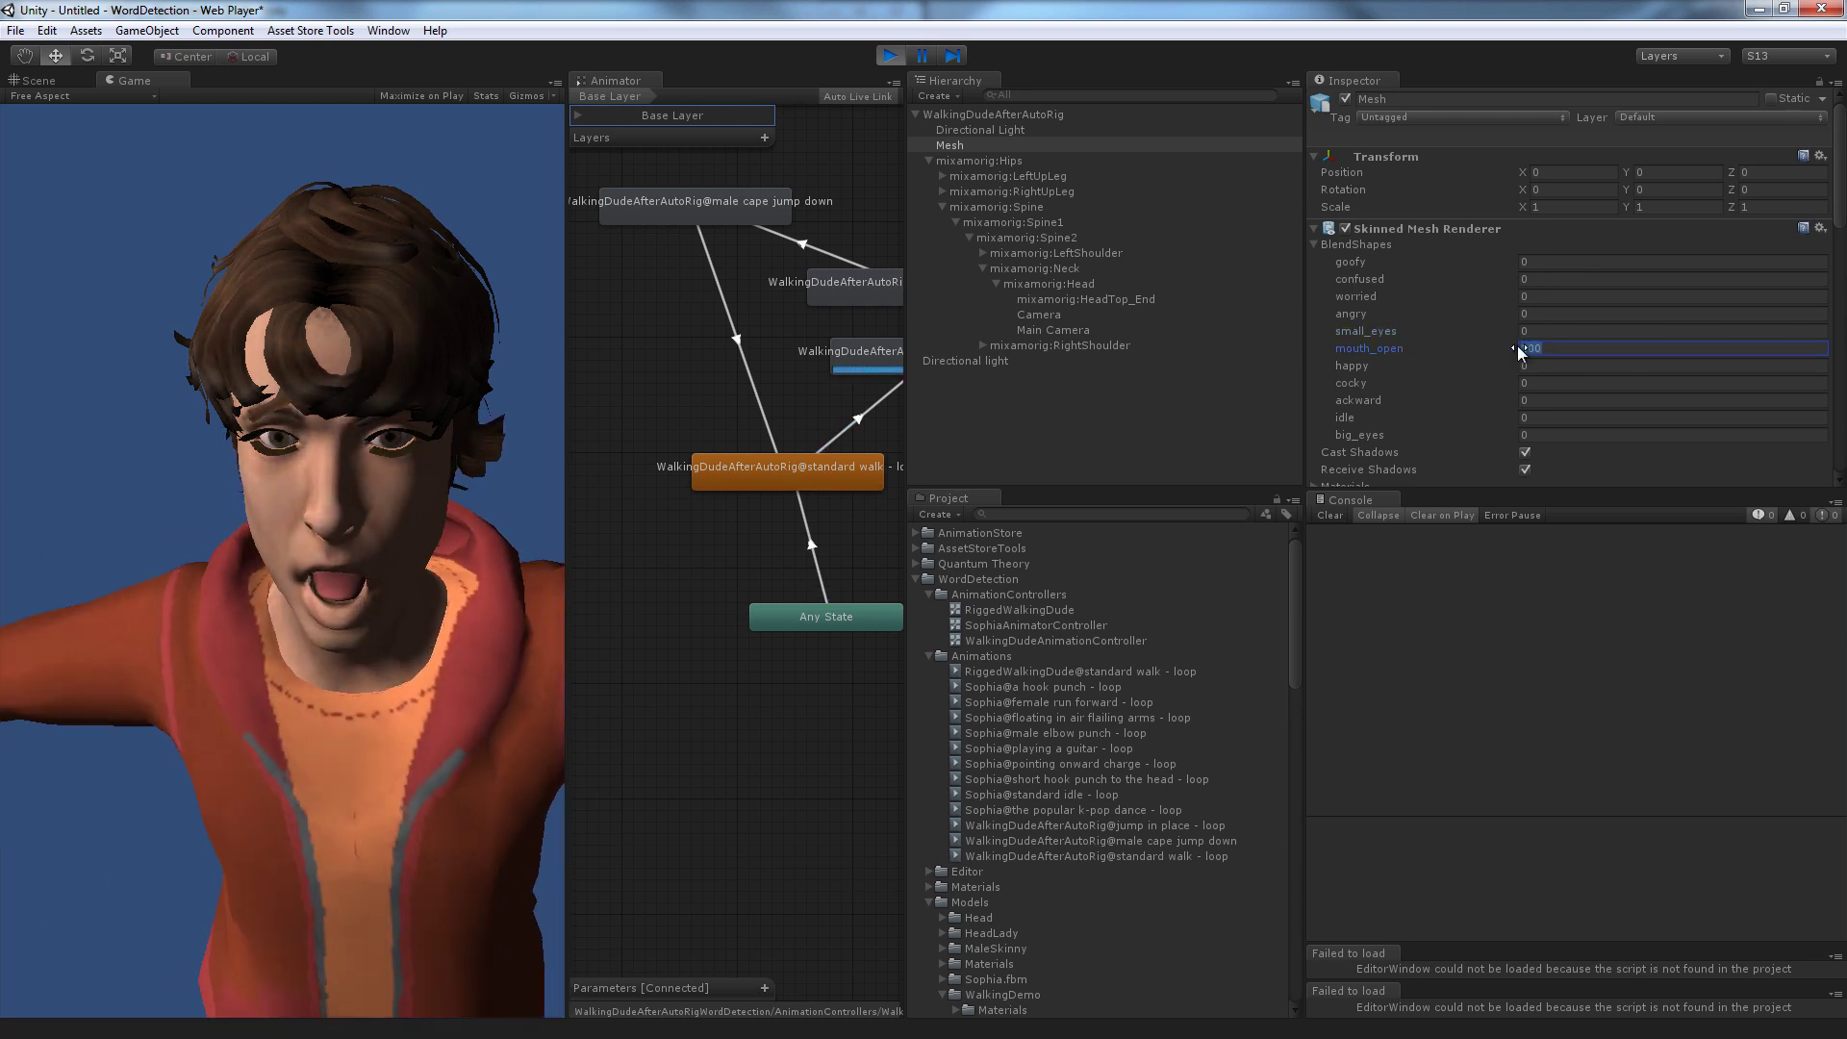
left_click_drag(1504, 356, 1085, 390)
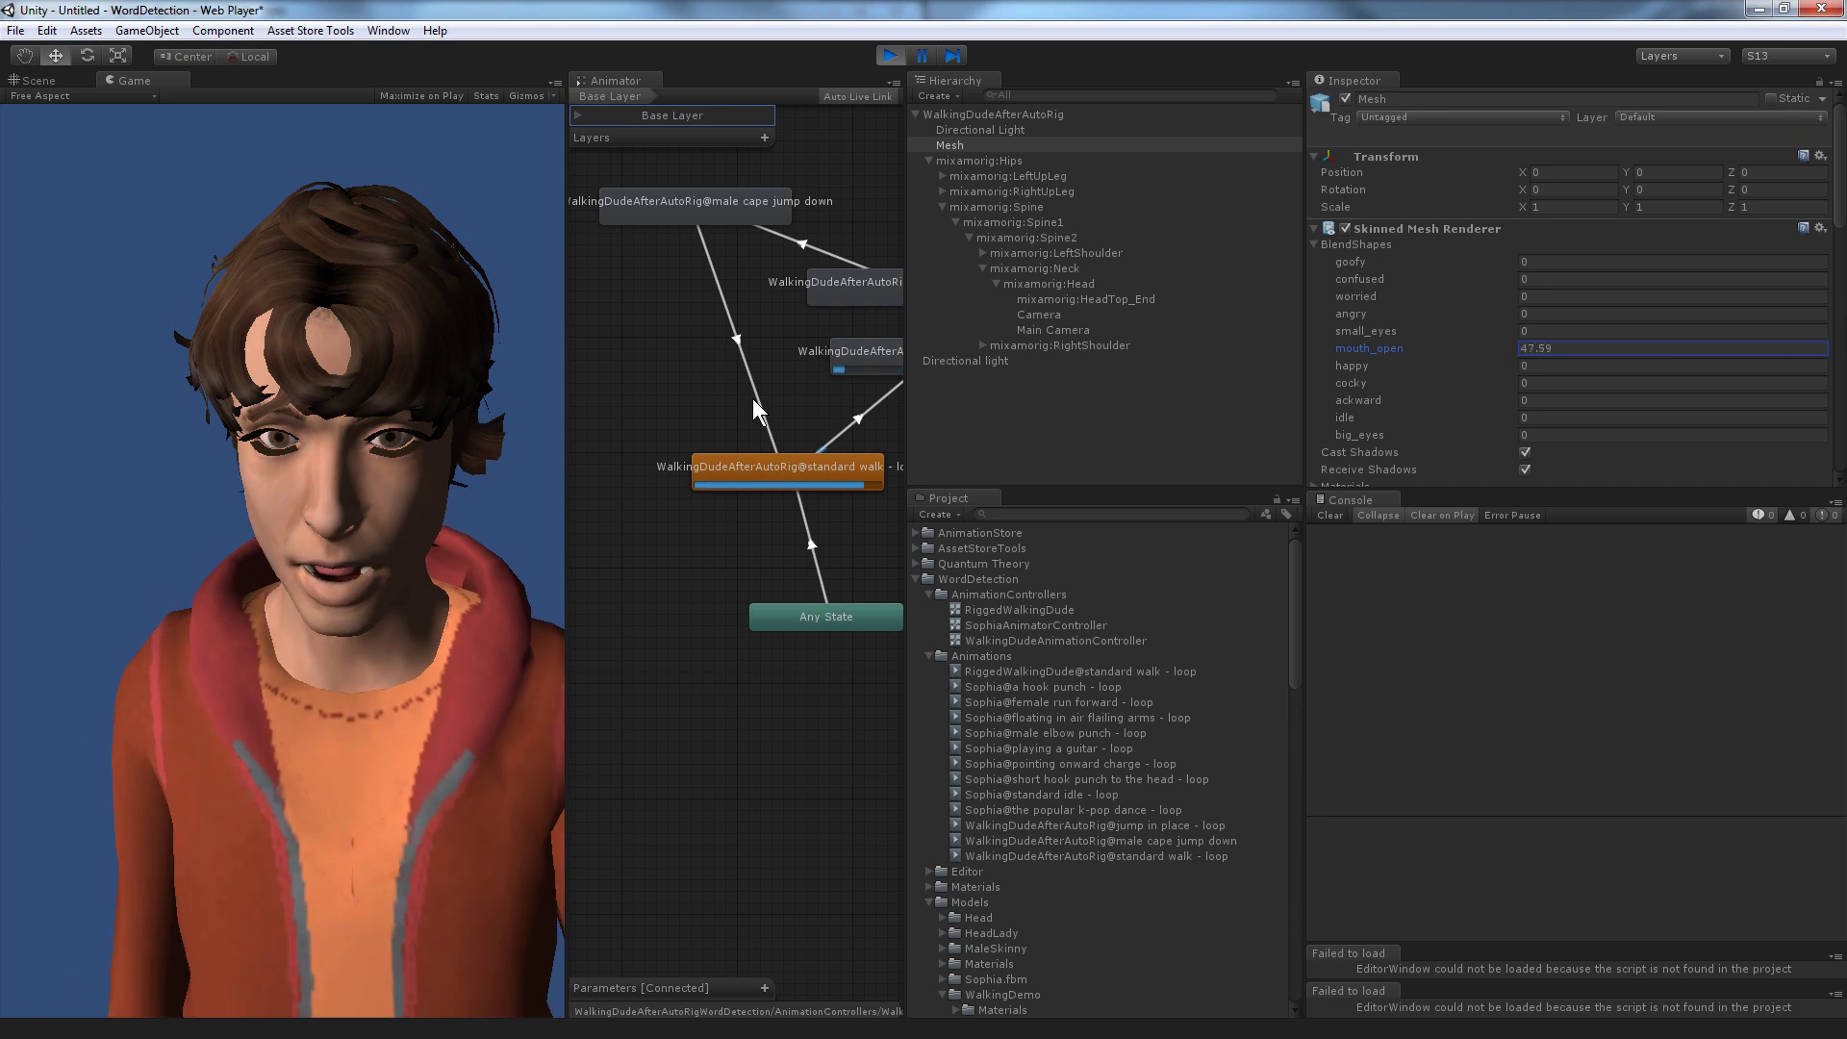